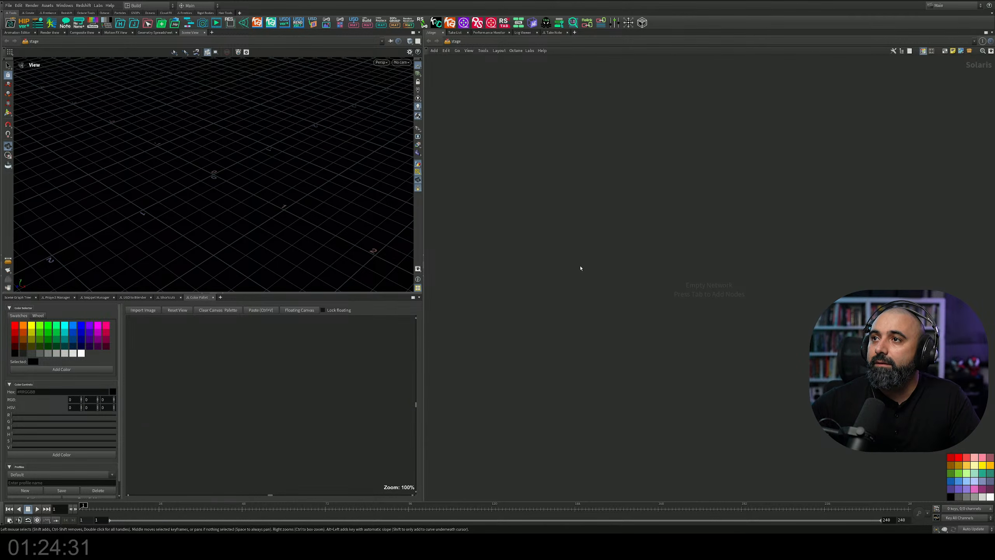
# Add a SOP Create node to the empty stage network and name it Grid.
pyautogui.press('Tab')
pyautogui.write('so')
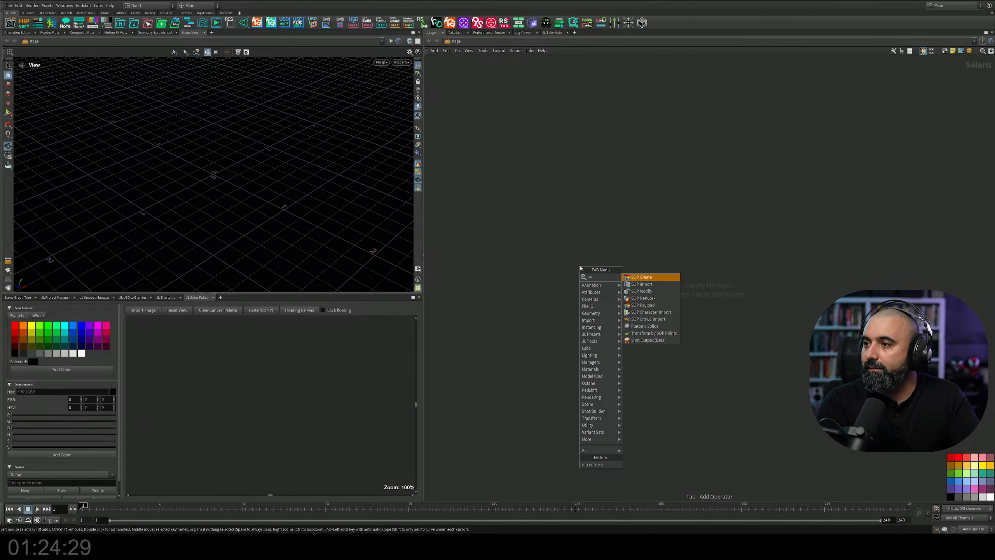
pyautogui.press('Return')
pyautogui.click(581, 267)
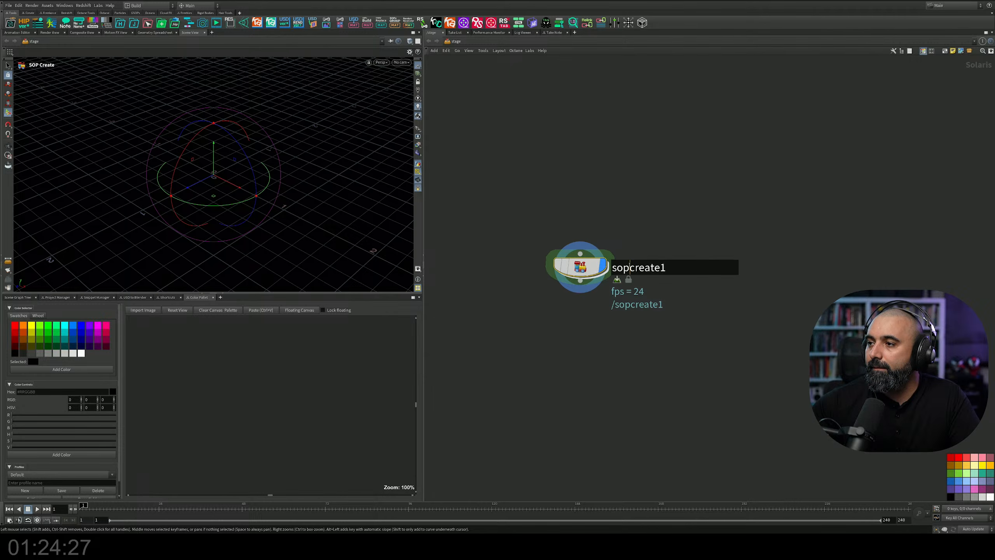
pyautogui.doubleClick(629, 266)
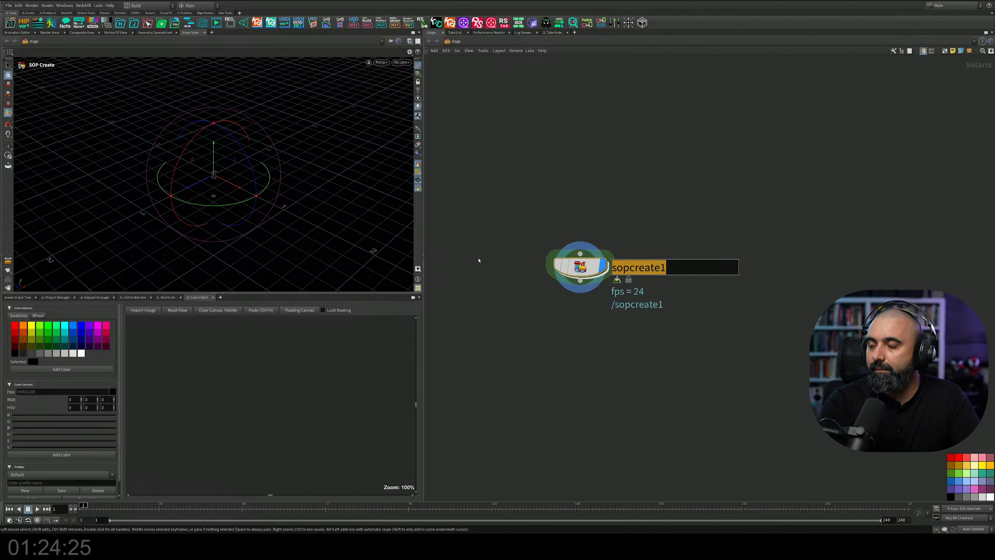
pyautogui.write('Grid')
pyautogui.press('Return')
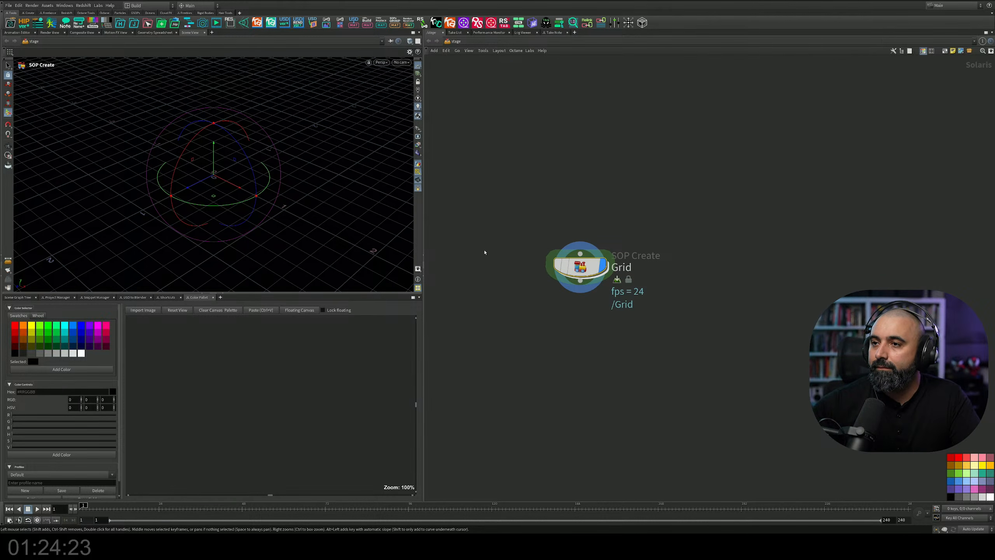
# Enter the Grid node's geometry network and add a Box node below the sub-network inputs.
pyautogui.doubleClick(581, 267)
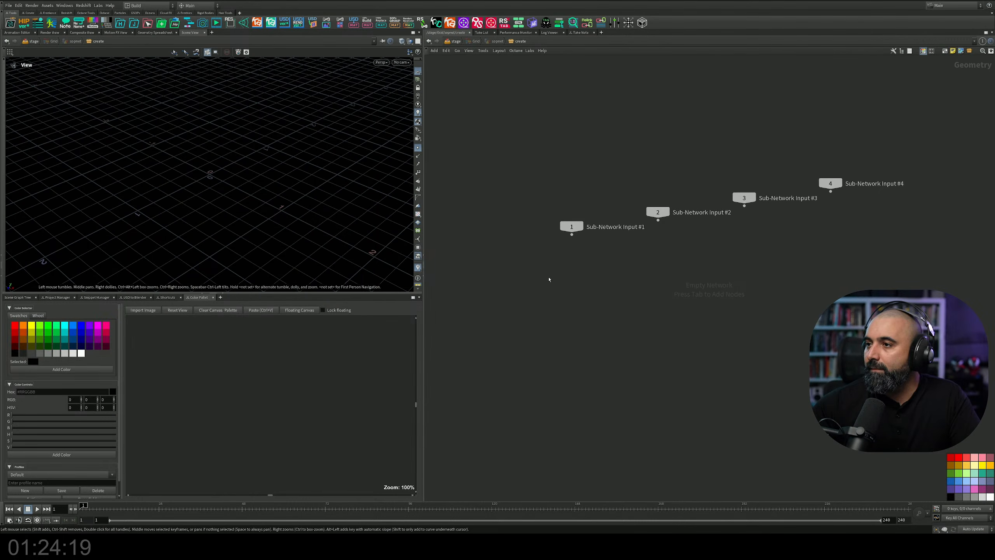
pyautogui.press('Tab')
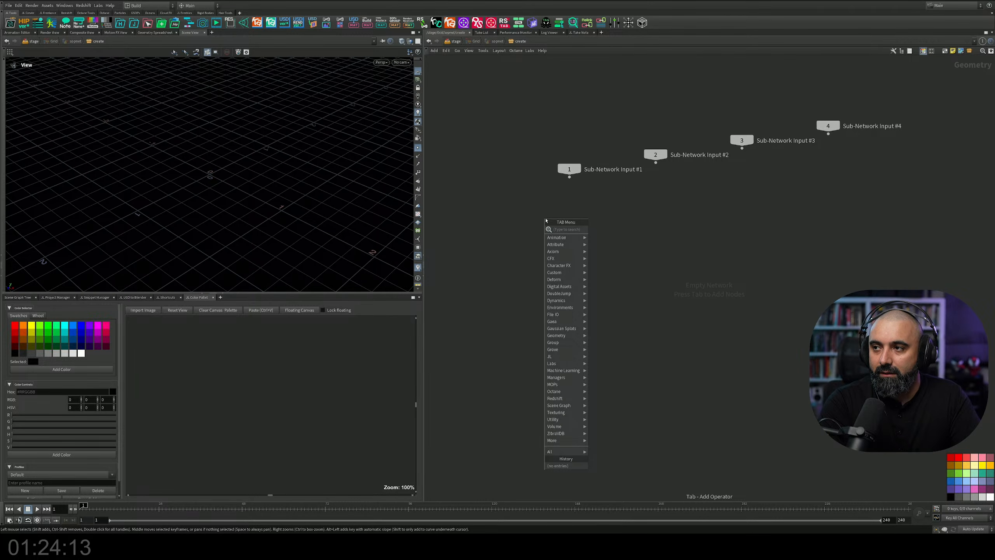
pyautogui.write('box')
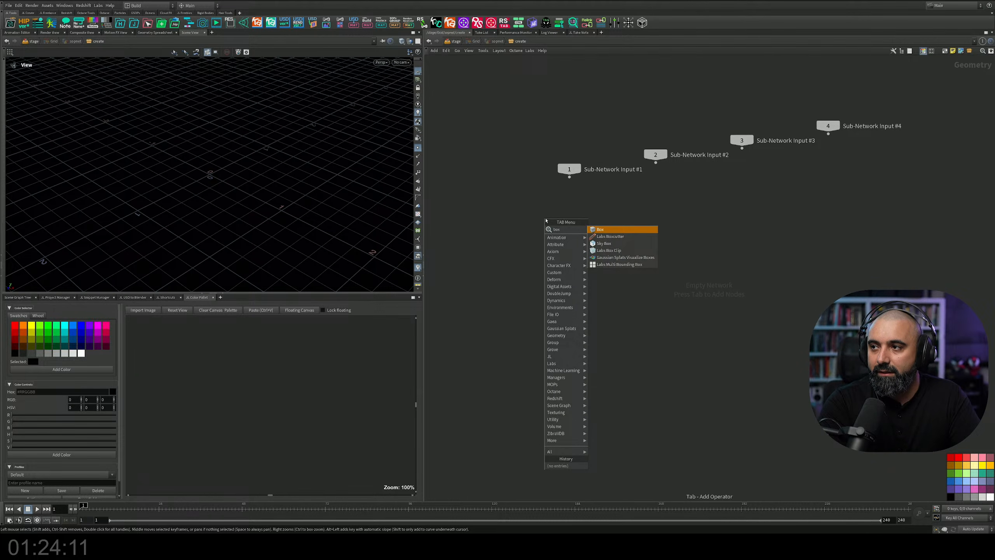
pyautogui.press('Return')
pyautogui.click(574, 263)
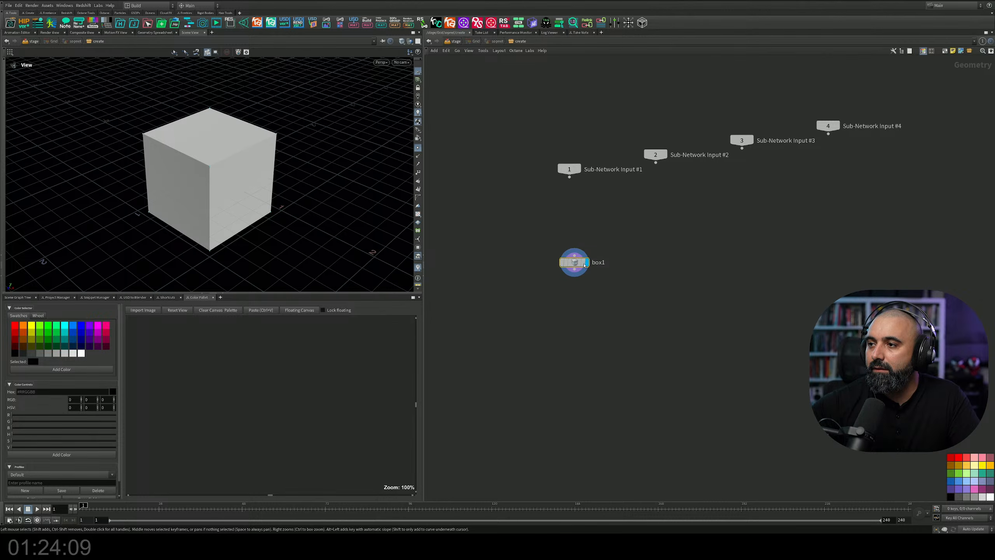
# Add a Points from Volume node directly below the box so the box feeds it.
pyautogui.moveTo(585, 265); pyautogui.dragTo(630, 271)
pyautogui.press('Tab')
pyautogui.write('points')
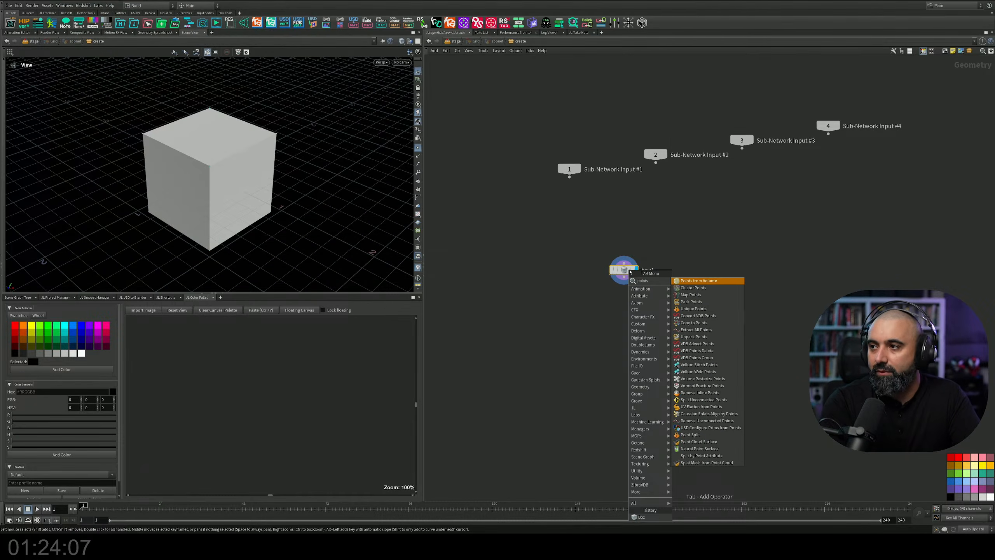
pyautogui.press('Return')
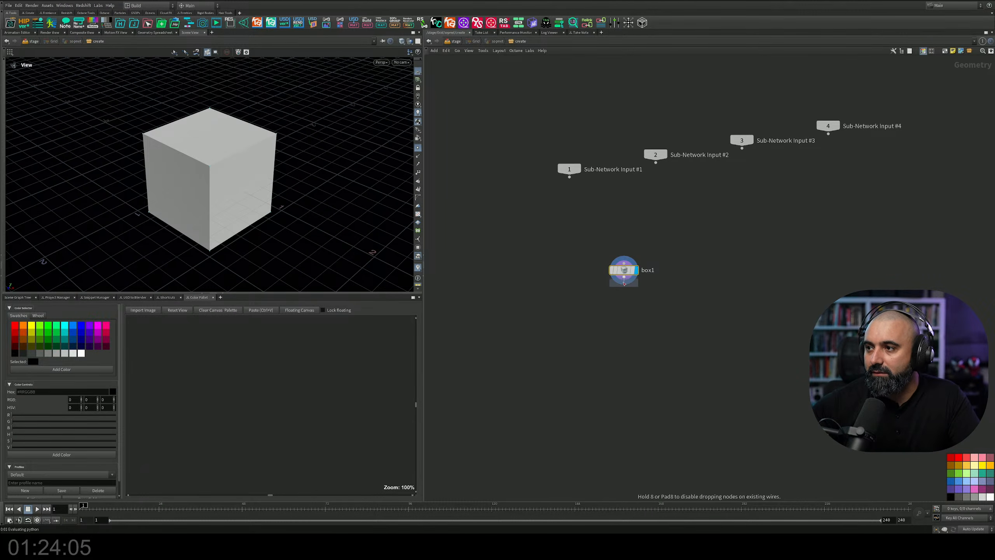
pyautogui.click(624, 298)
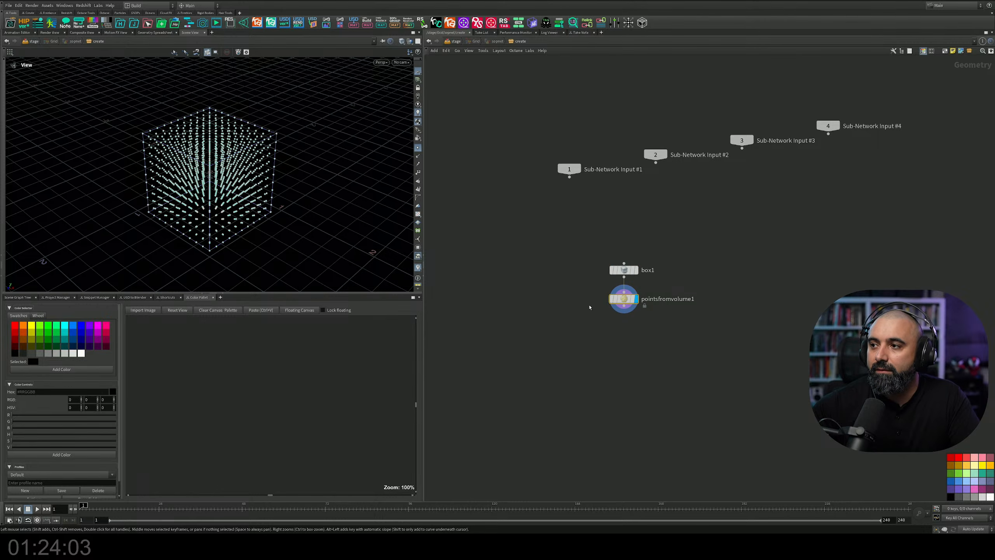
# Add a Copy to Points node with the box as source geometry and the volume points as targets, and display its result.
pyautogui.moveTo(550, 318); pyautogui.dragTo(630, 287, button='middle')
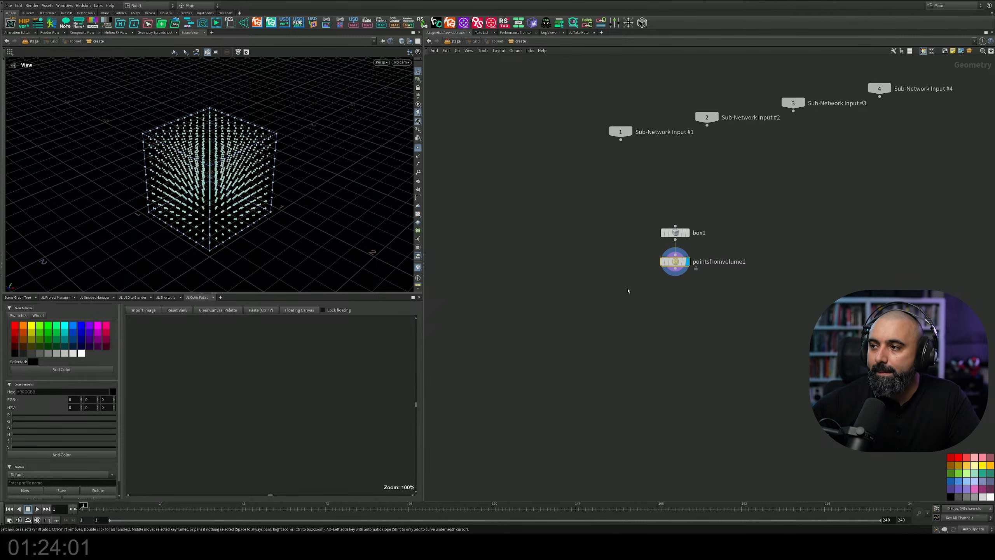
pyautogui.press('Tab')
pyautogui.write('copy to')
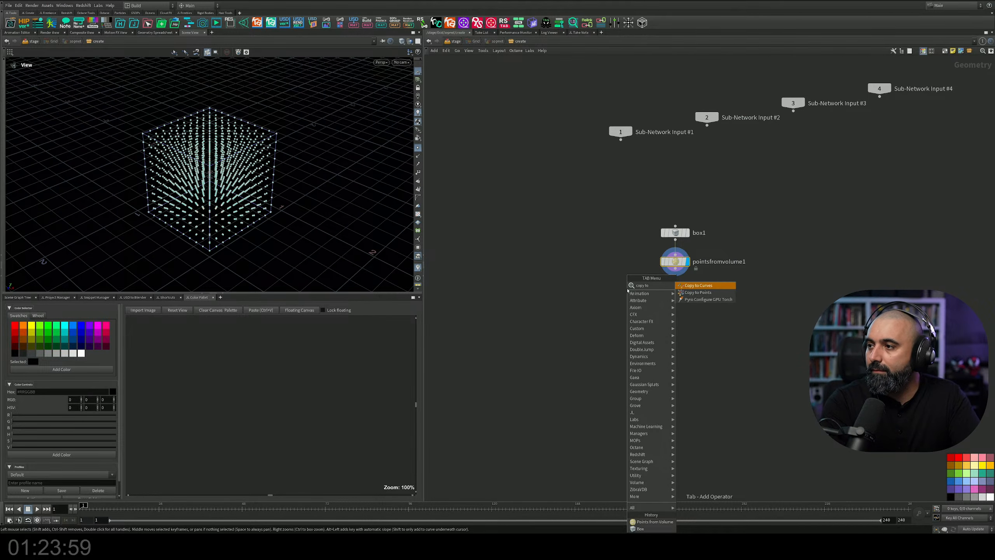
pyautogui.press('BackSpace')
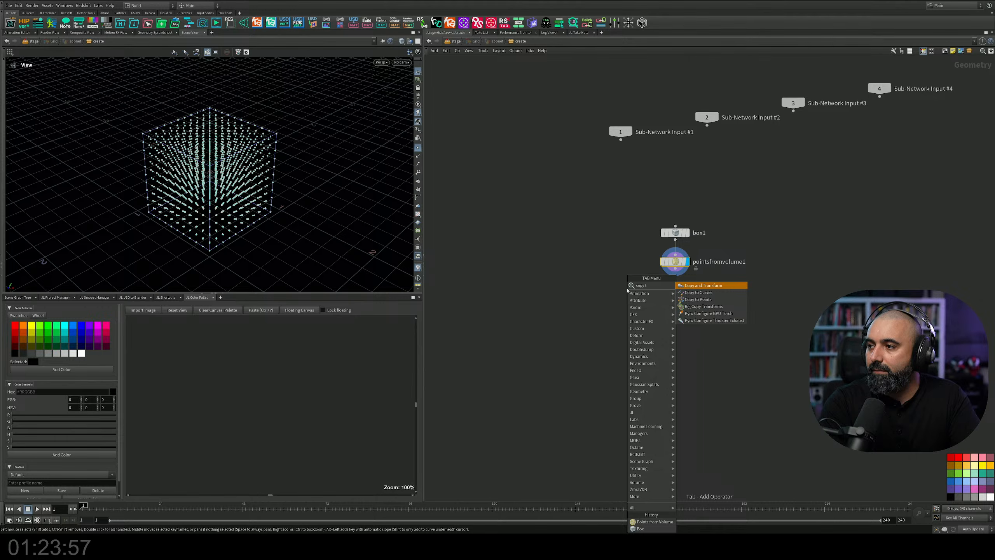
pyautogui.press('Down')
pyautogui.press('Down')
pyautogui.press('Return')
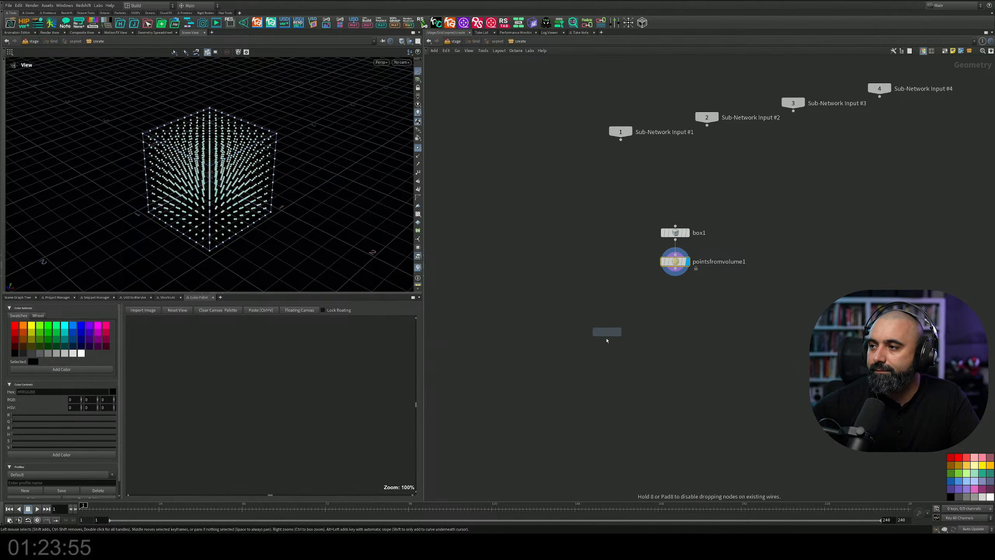
pyautogui.click(607, 341)
pyautogui.moveTo(616, 328)
pyautogui.mouseDown()
pyautogui.moveTo(673, 260)
pyautogui.moveTo(545, 266)
pyautogui.moveTo(622, 226)
pyautogui.moveTo(608, 225)
pyautogui.moveTo(604, 329)
pyautogui.mouseUp()
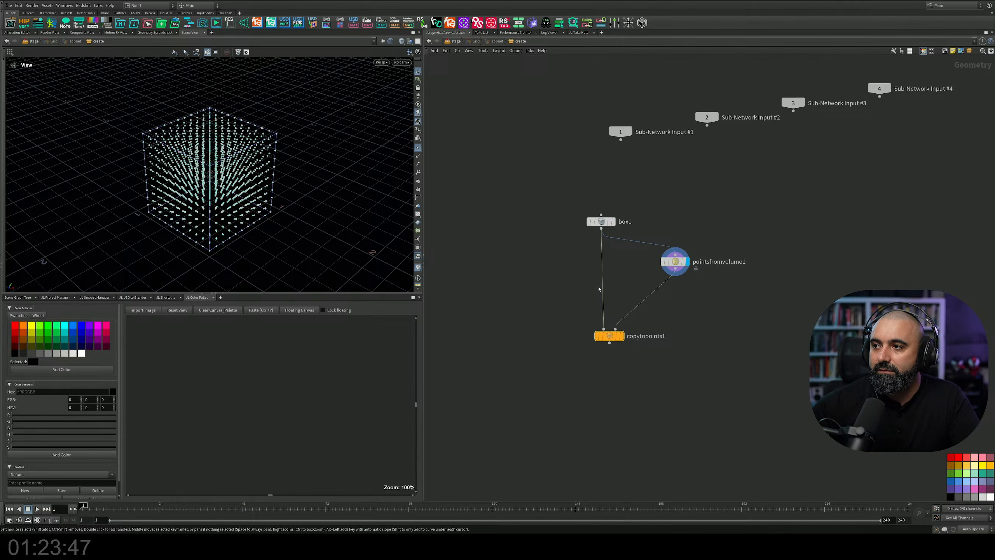
pyautogui.click(620, 334)
# Insert a Transform node on the wire between the box and the Copy to Points node.
pyautogui.press('Tab')
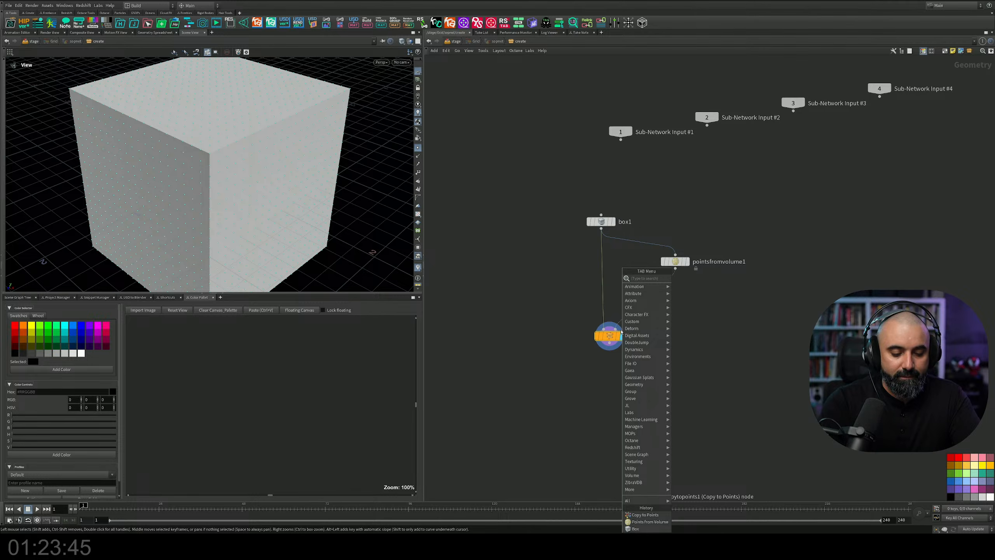
pyautogui.write('trans')
pyautogui.press('Return')
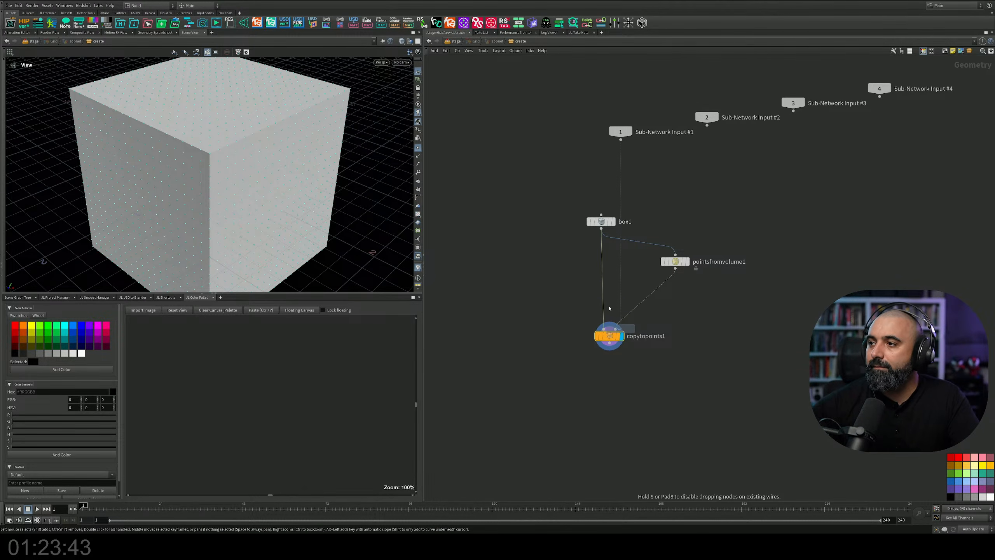
pyautogui.click(607, 291)
# Link the Transform's Uniform Scale to the Points from Volume node's Point Separation with a relative reference.
pyautogui.moveTo(733, 229); pyautogui.dragTo(609, 261)
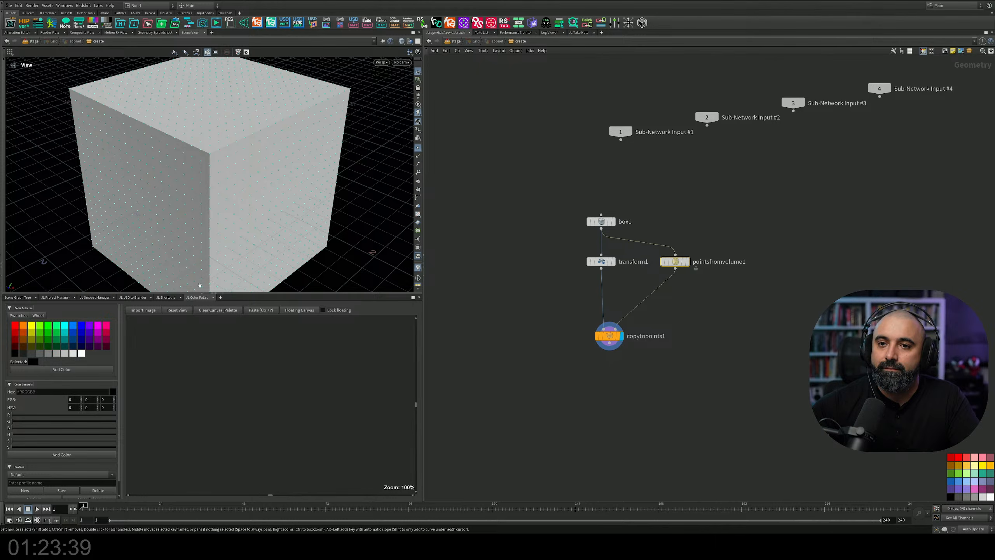
pyautogui.hotkey('alt', '3')
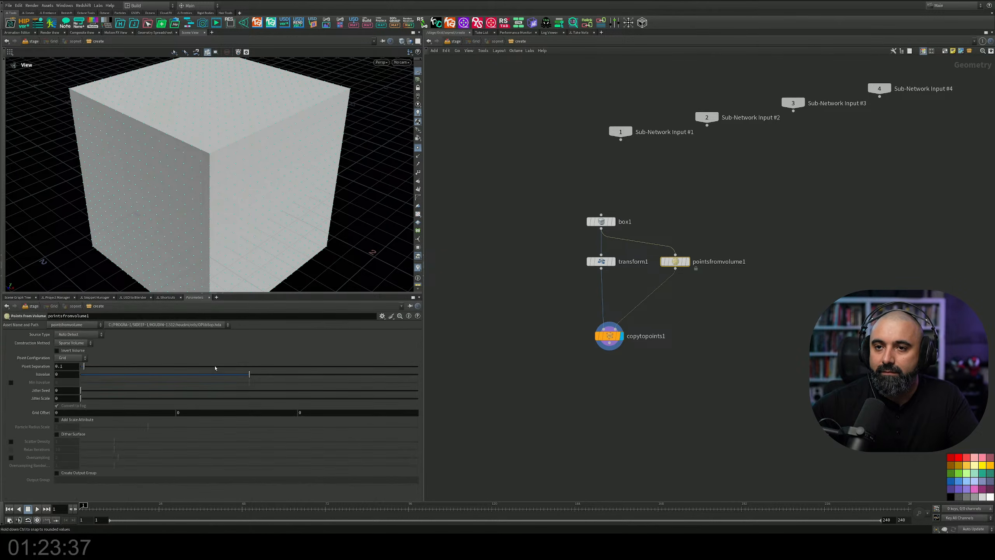
pyautogui.rightClick(44, 368)
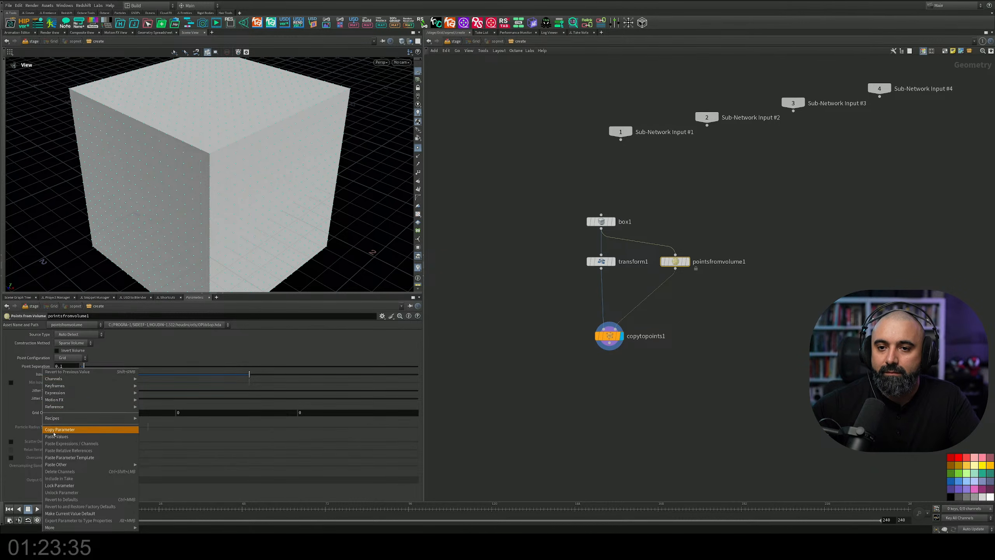
pyautogui.click(58, 431)
pyautogui.click(601, 261)
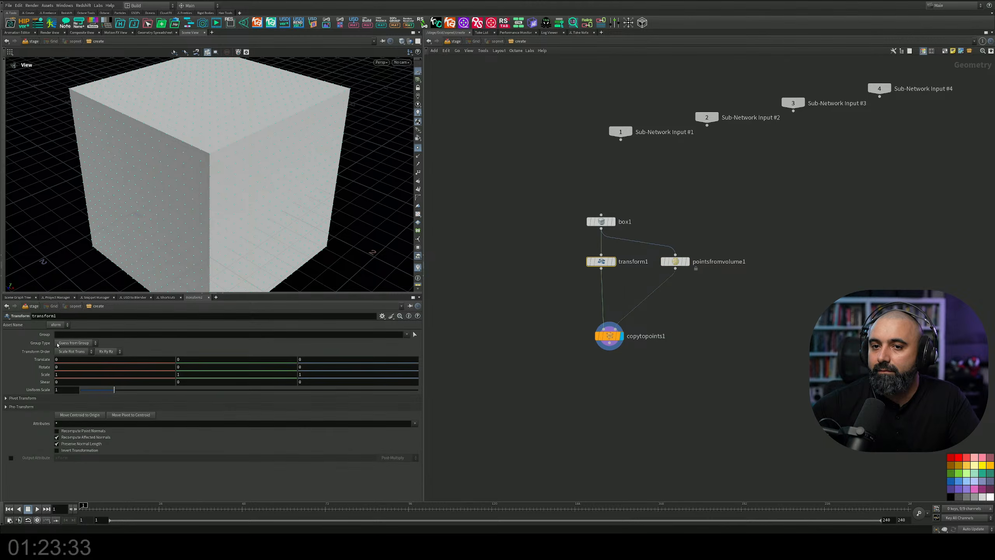
pyautogui.rightClick(44, 390)
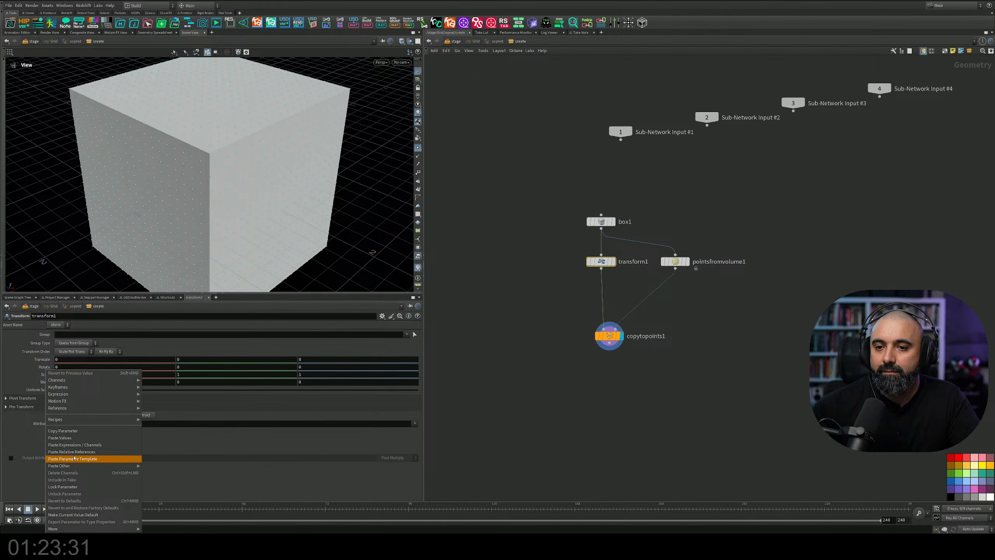
pyautogui.click(74, 452)
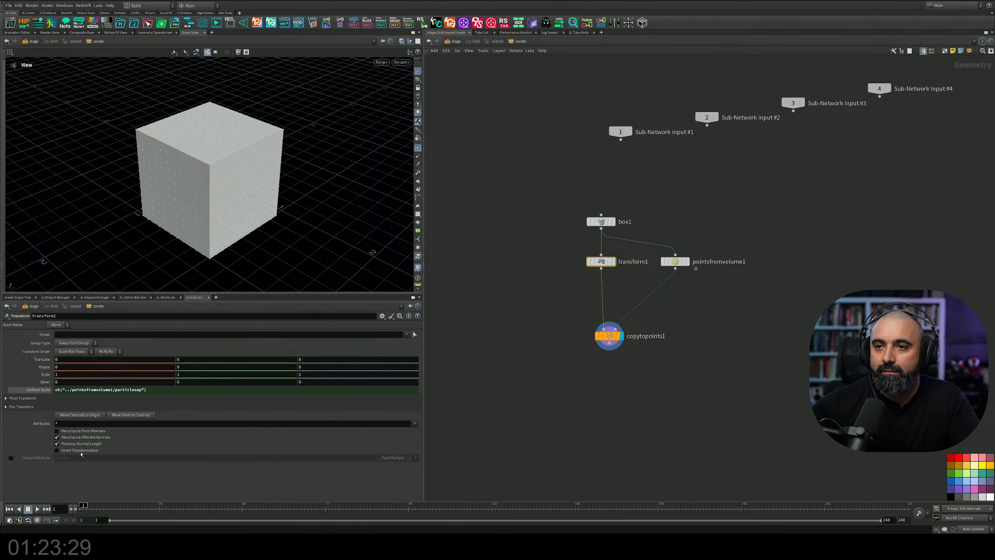
# Insert a second Transform below the first one and reduce its Uniform Scale to about 0.73.
pyautogui.press('Tab')
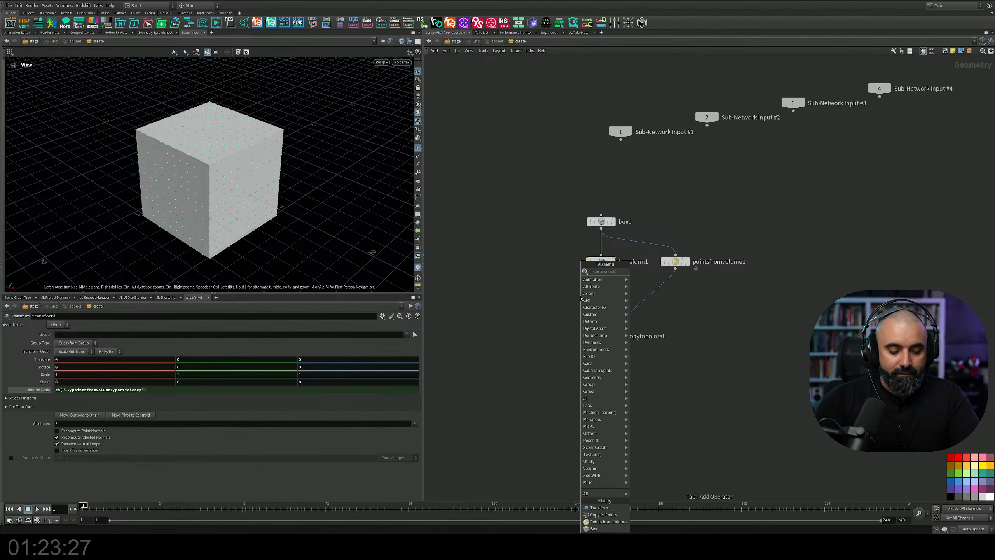
pyautogui.write('trans')
pyautogui.press('Return')
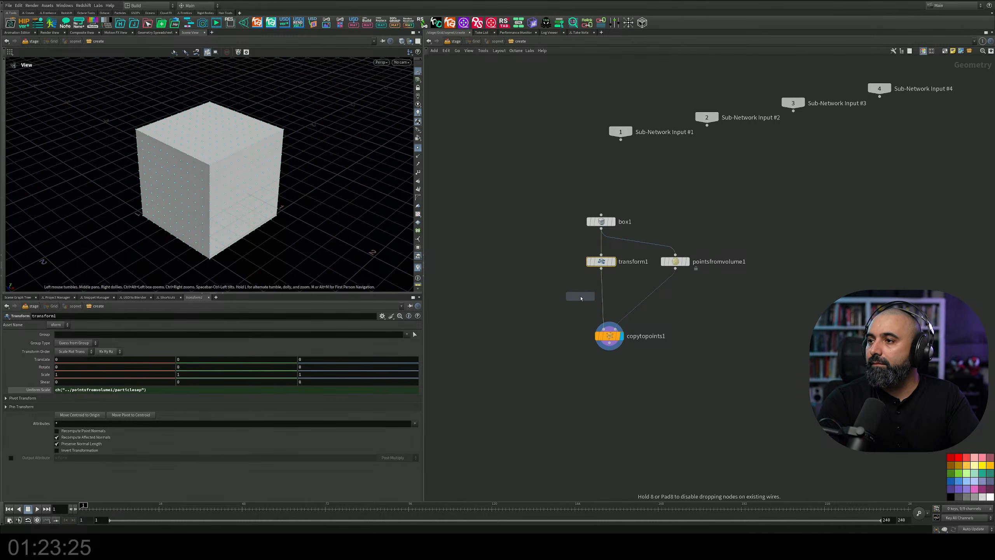
pyautogui.click(601, 290)
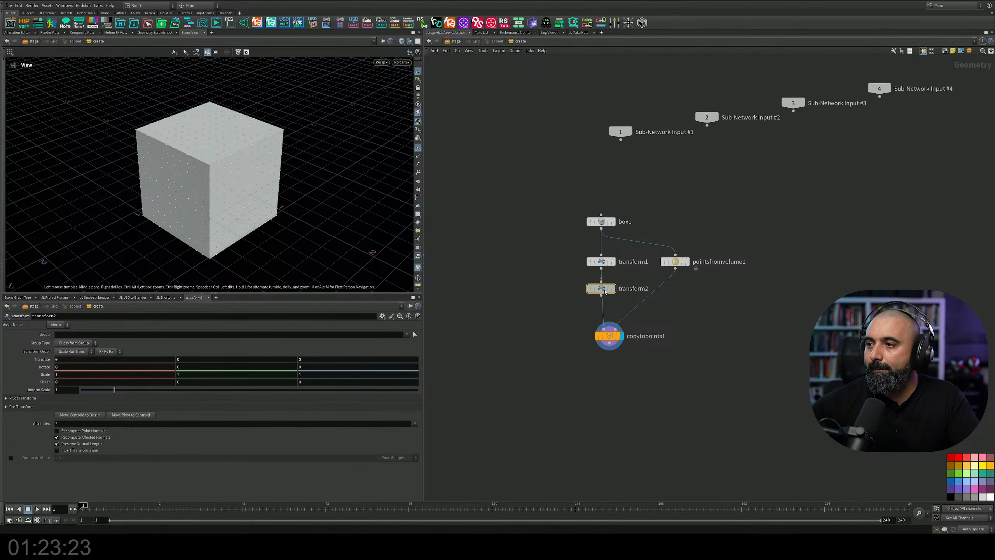
pyautogui.moveTo(115, 390); pyautogui.dragTo(105, 389)
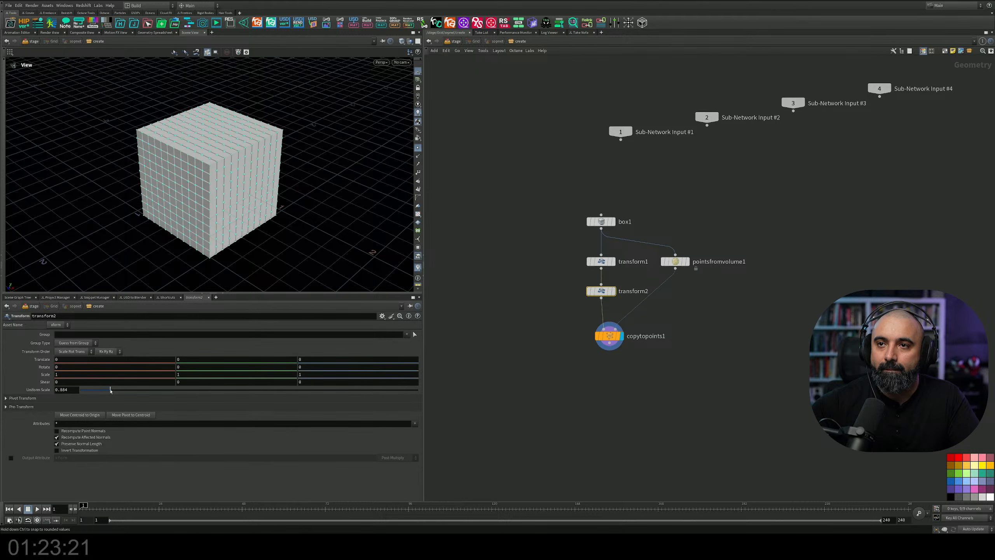
# Set the volume points' Point Separation to about 0.392 and the second Transform's Uniform Scale to about 0.87.
pyautogui.click(675, 261)
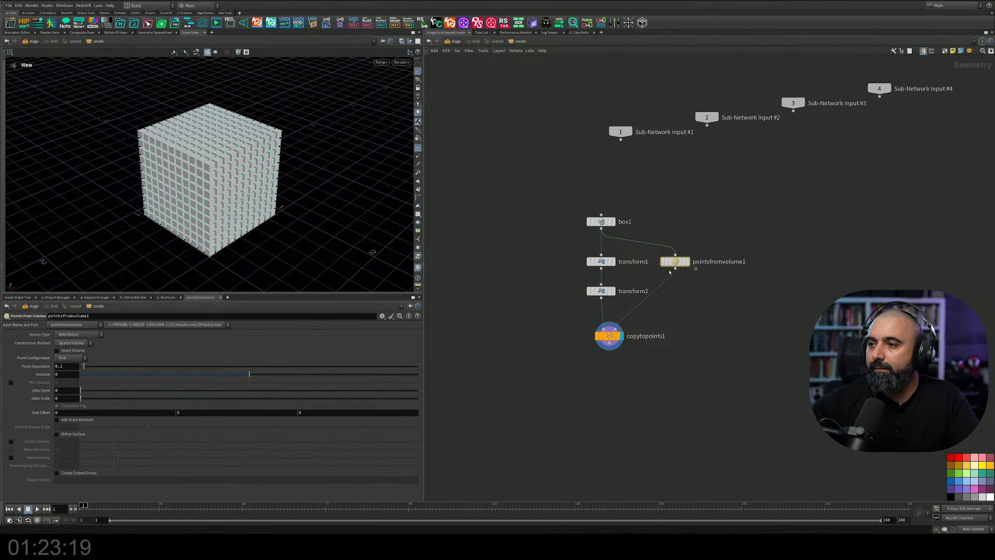
pyautogui.moveTo(88, 368); pyautogui.dragTo(94, 370)
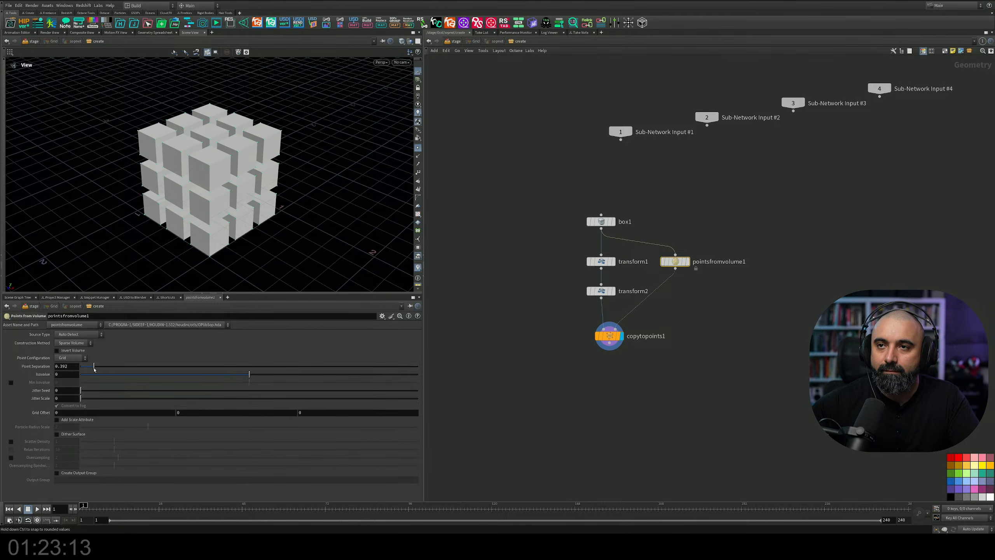
pyautogui.click(601, 291)
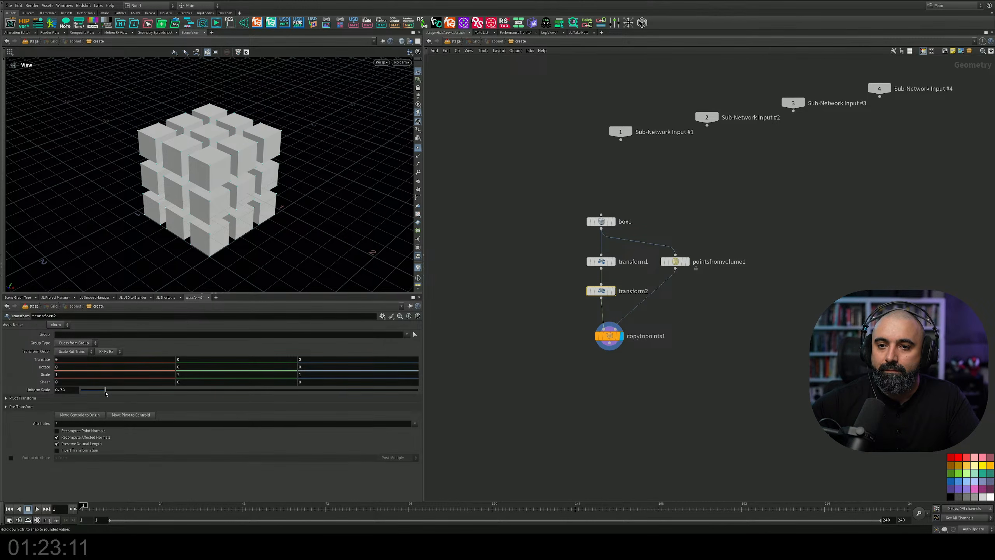
pyautogui.moveTo(105, 392); pyautogui.dragTo(111, 390)
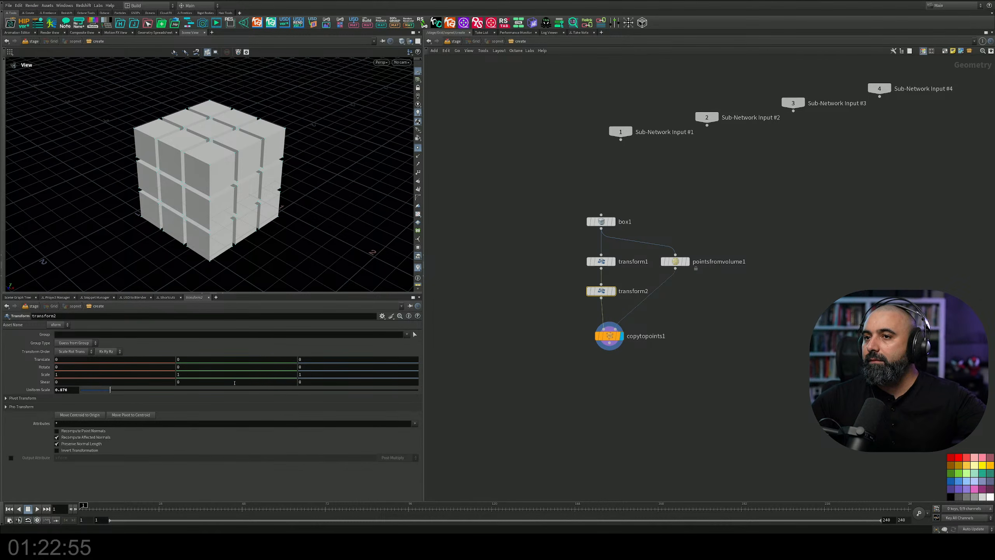
# Leave the Grid node's geometry network and return to the stage level.
pyautogui.moveTo(682, 191); pyautogui.dragTo(681, 208, button='middle')
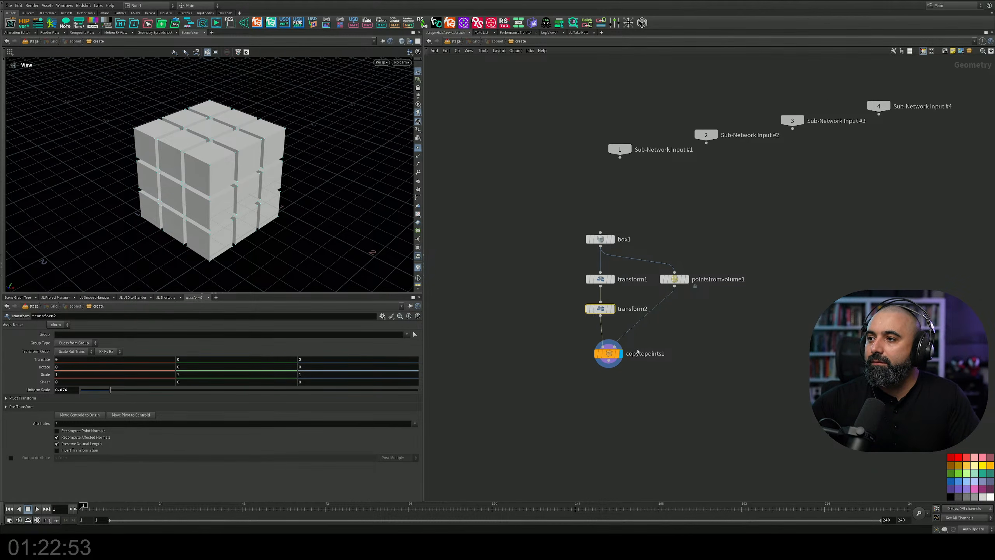
pyautogui.moveTo(678, 365); pyautogui.dragTo(620, 253, button='middle')
pyautogui.moveTo(603, 288); pyautogui.dragTo(605, 278, button='middle')
pyautogui.press('Tab')
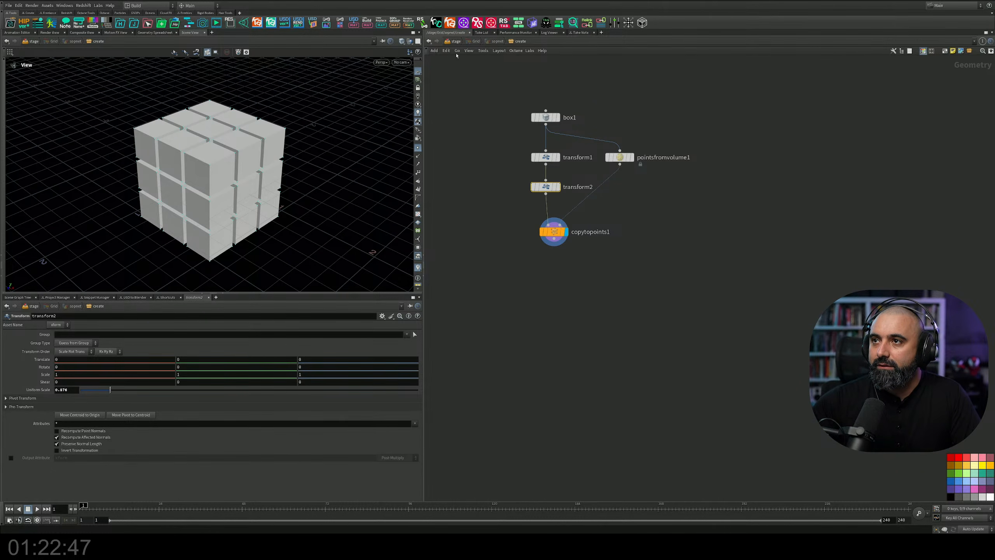
pyautogui.click(455, 42)
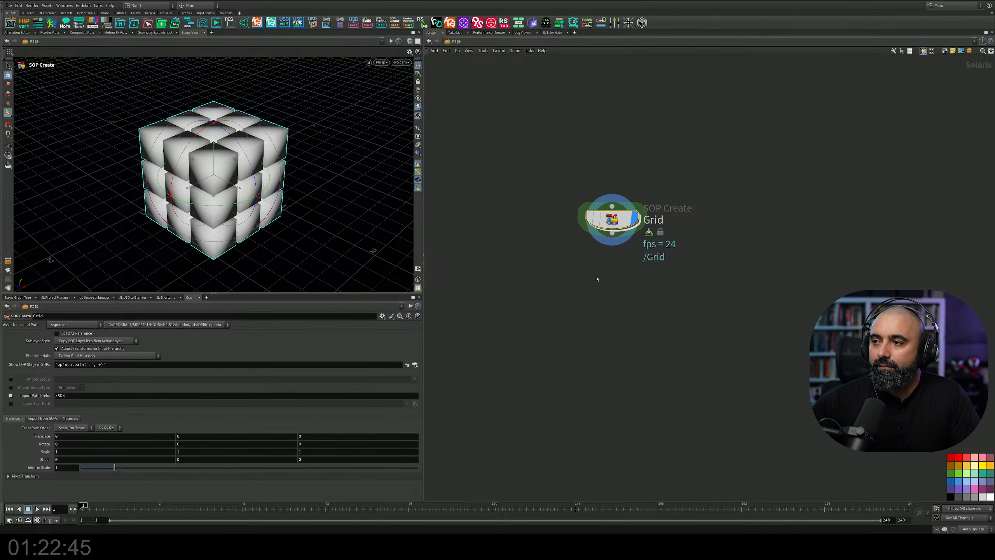
# Insert a Normal node between the second Transform and Copy to Points in the Grid's geometry network, and return to the stage.
pyautogui.press('i')
pyautogui.press('Tab')
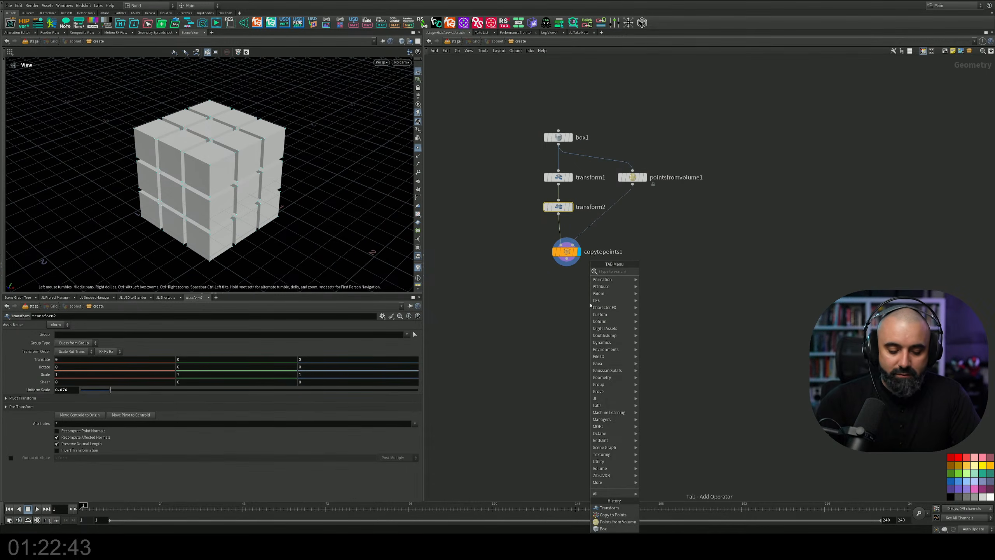
pyautogui.write('null')
pyautogui.press('Return')
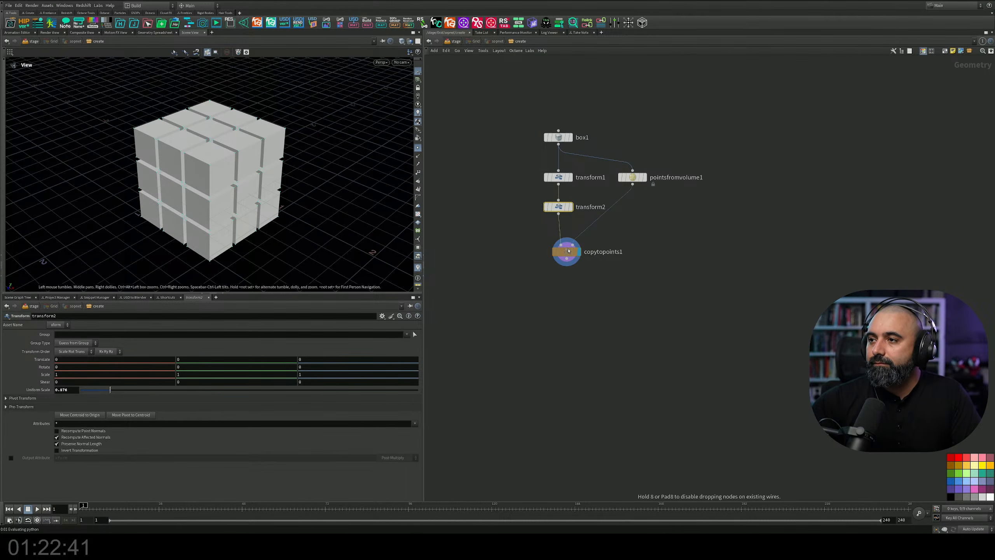
pyautogui.click(562, 235)
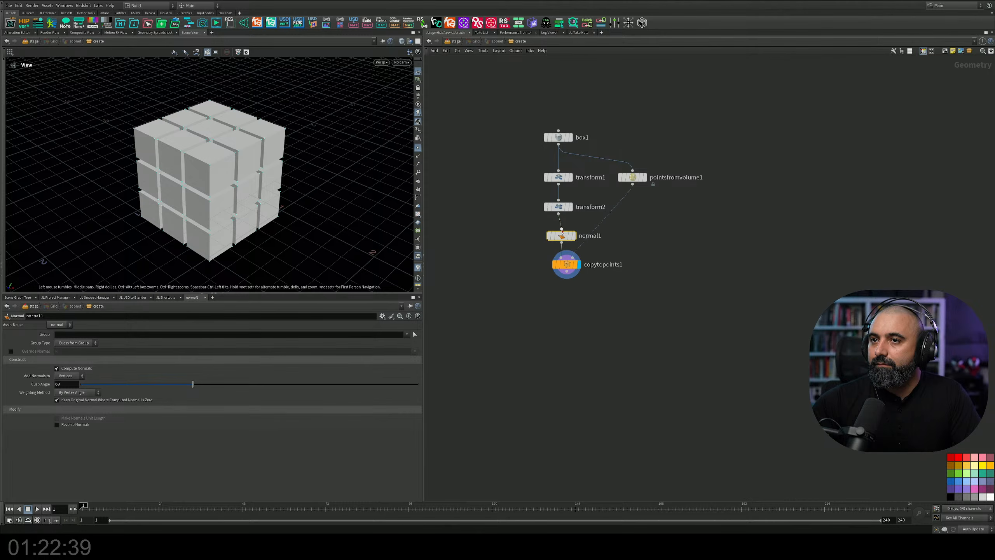
pyautogui.press('u')
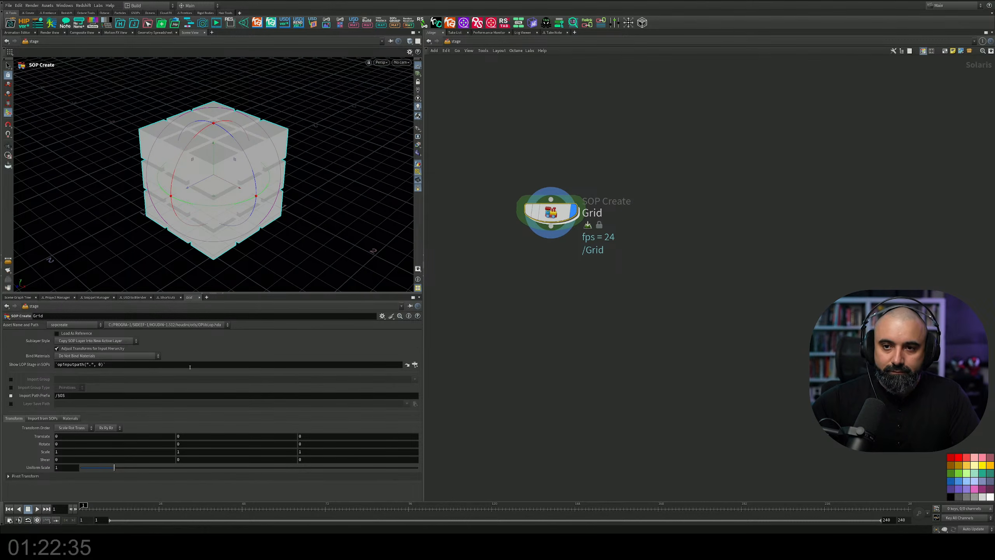
# Rotate the Grid to -45 degrees about the Y axis, undoing any excess rotation.
pyautogui.keyDown('alt'); pyautogui.moveTo(177, 203); pyautogui.dragTo(253, 149); pyautogui.keyUp('alt')
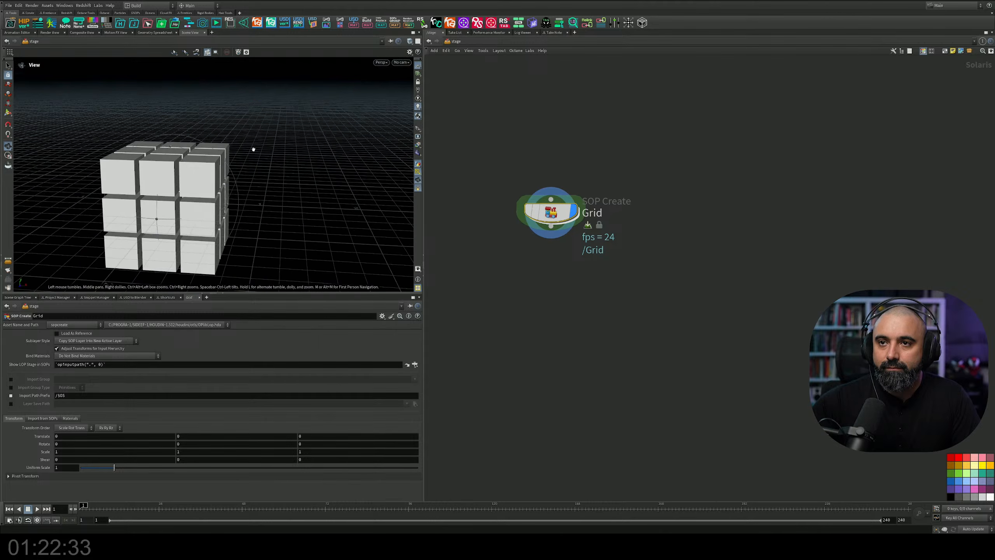
pyautogui.keyDown('alt'); pyautogui.moveTo(253, 149); pyautogui.dragTo(328, 124, button='middle'); pyautogui.keyUp('alt')
pyautogui.keyDown('alt'); pyautogui.moveTo(226, 223); pyautogui.dragTo(245, 167); pyautogui.keyUp('alt')
pyautogui.keyDown('alt'); pyautogui.moveTo(245, 168); pyautogui.dragTo(196, 187, button='middle'); pyautogui.keyUp('alt')
pyautogui.keyDown('alt'); pyautogui.moveTo(196, 186); pyautogui.dragTo(191, 214); pyautogui.keyUp('alt')
pyautogui.keyDown('alt'); pyautogui.moveTo(201, 171); pyautogui.dragTo(239, 184); pyautogui.keyUp('alt')
pyautogui.hotkey('ctrl', 'z')
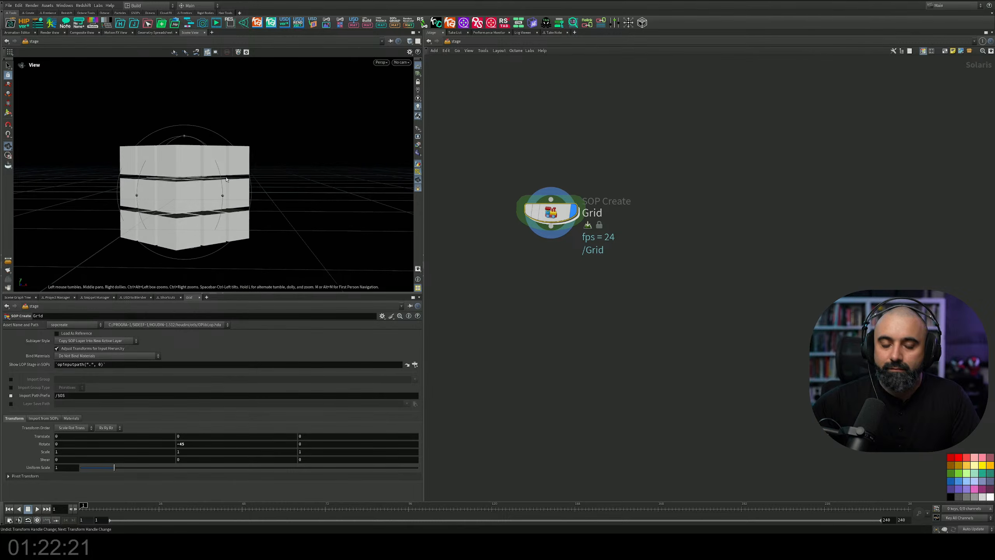
# Tilt the Grid 45 degrees in the right view, giving rotation values of 54.7356, -30 and -35.2644.
pyautogui.hotkey('space', 'b')
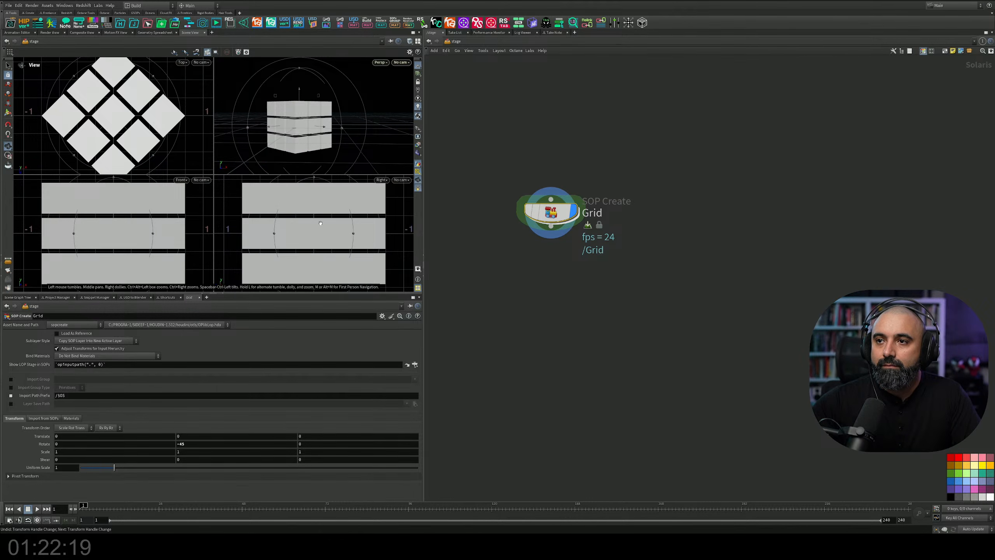
pyautogui.hotkey('space', 'b')
pyautogui.press('Return')
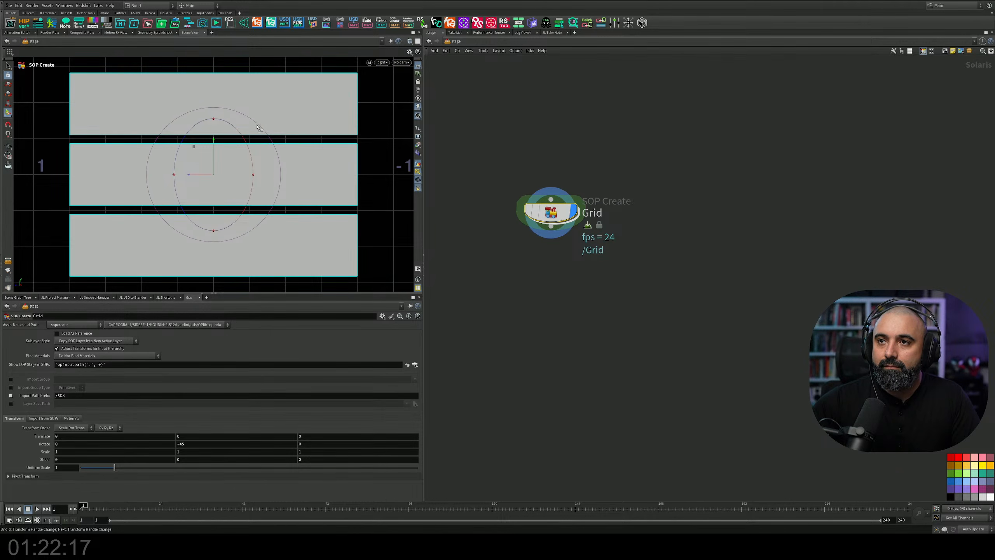
pyautogui.moveTo(258, 128); pyautogui.dragTo(203, 138)
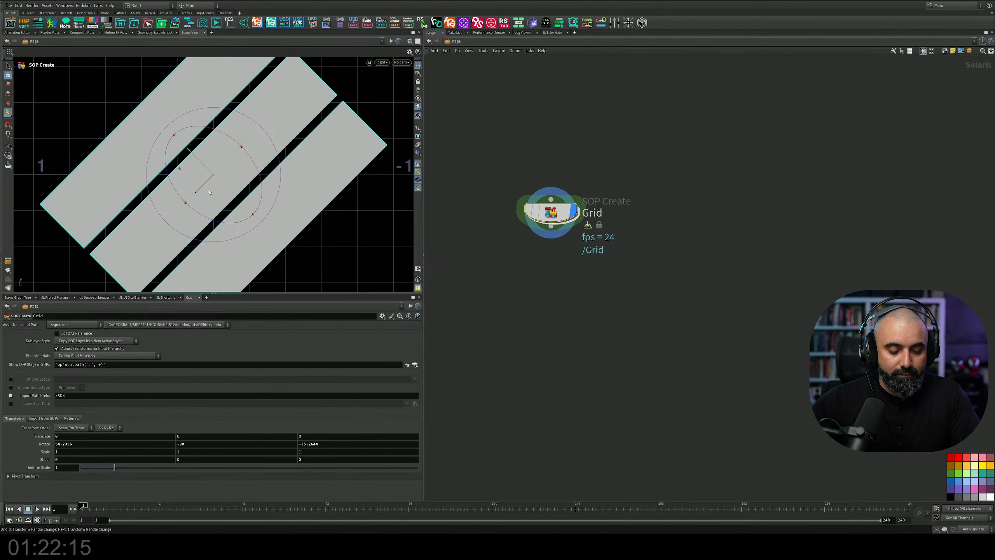
pyautogui.hotkey('space', 'b')
pyautogui.hotkey('space', 'b')
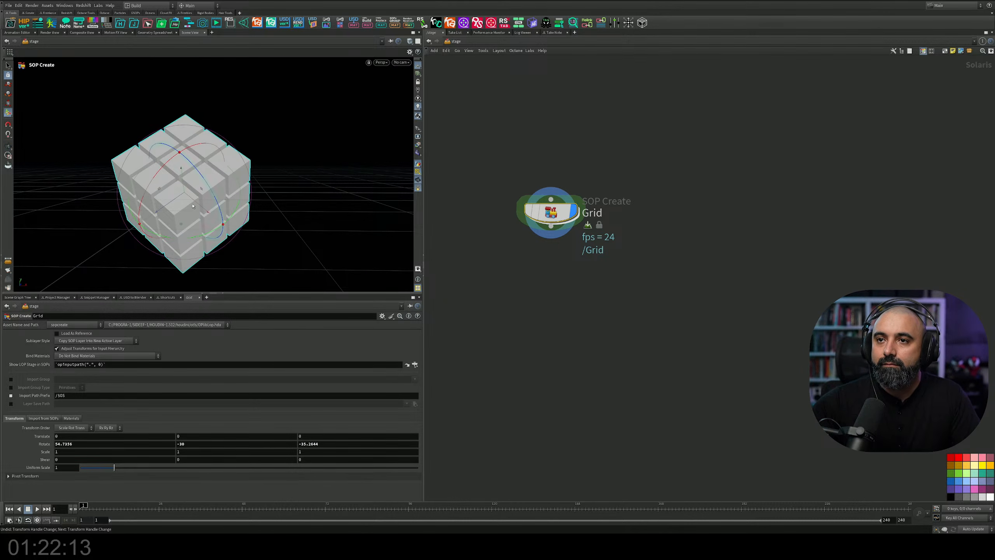
# Add a Camera node below the Grid, wire the Grid into it and display the camera's output.
pyautogui.press('Tab')
pyautogui.write('ca')
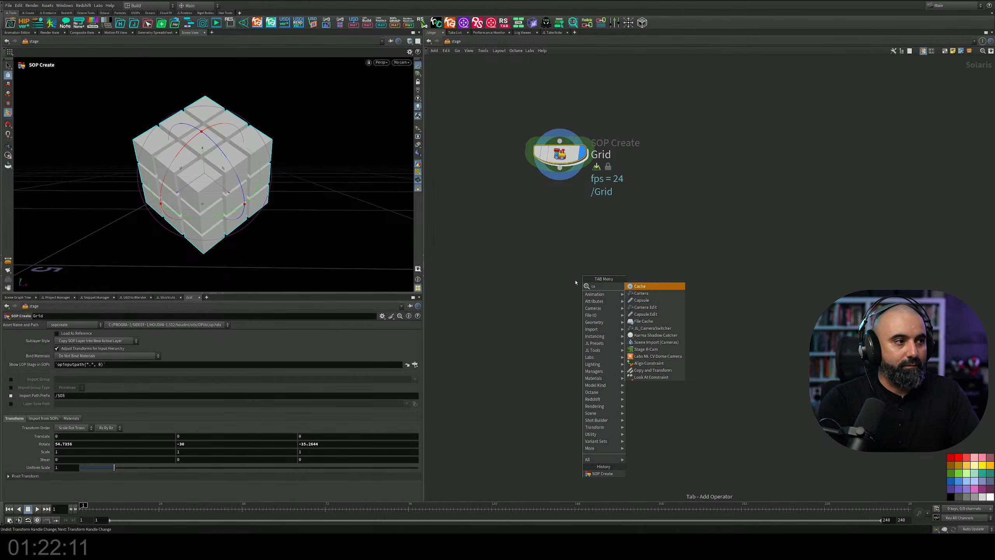
pyautogui.press('Return')
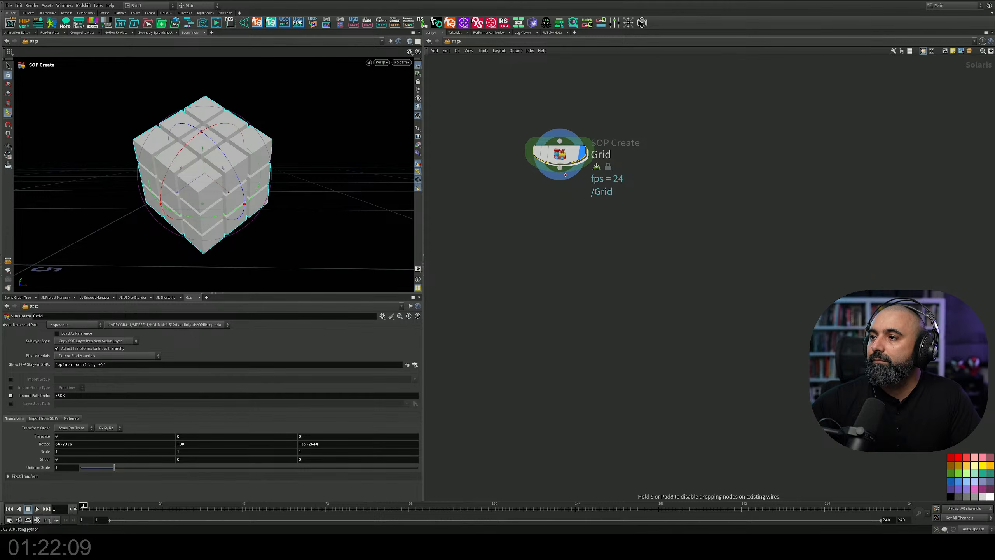
pyautogui.click(572, 179)
pyautogui.click(560, 168)
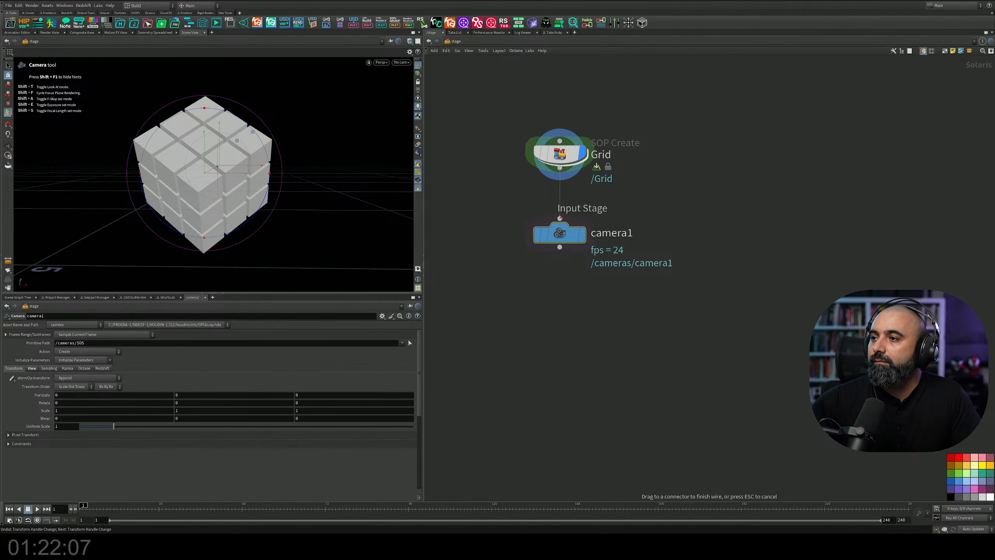
pyautogui.click(560, 218)
pyautogui.click(582, 234)
# Create a clean HIP file in the Day1 project through the Project Manager, naming it Day_20_Style_Shot_v001.
pyautogui.hotkey('ctrl', 'shift', 's')
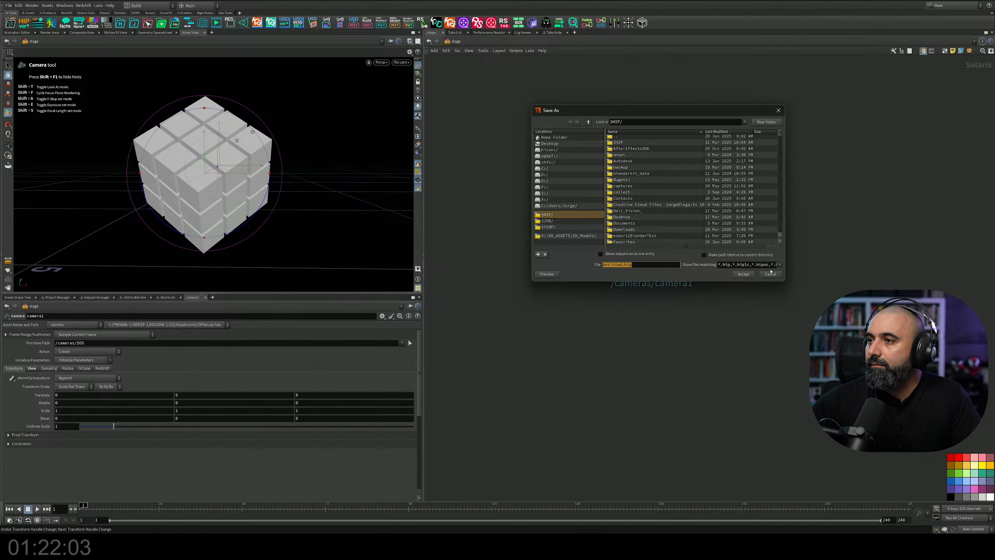
pyautogui.click(774, 274)
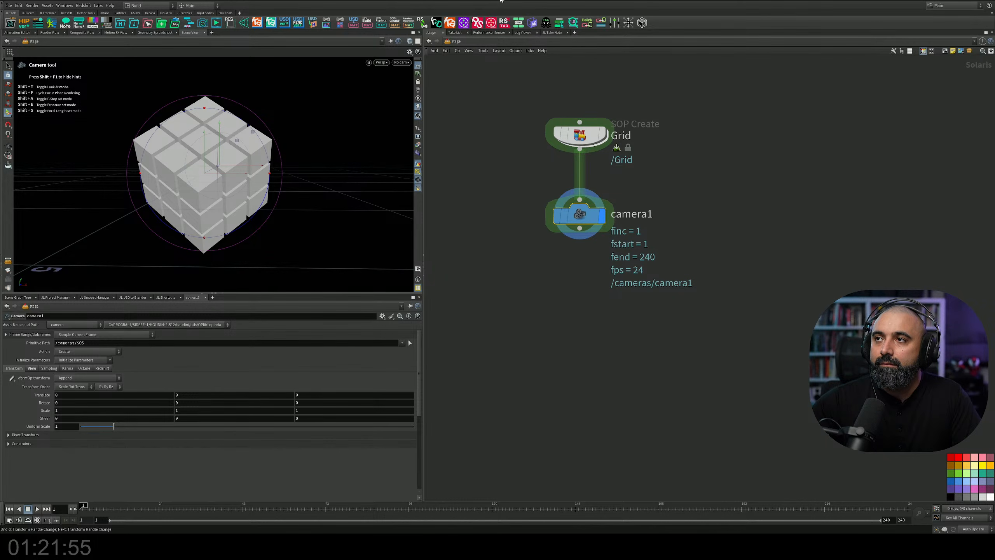
pyautogui.moveTo(503, 2); pyautogui.dragTo(0, 24)
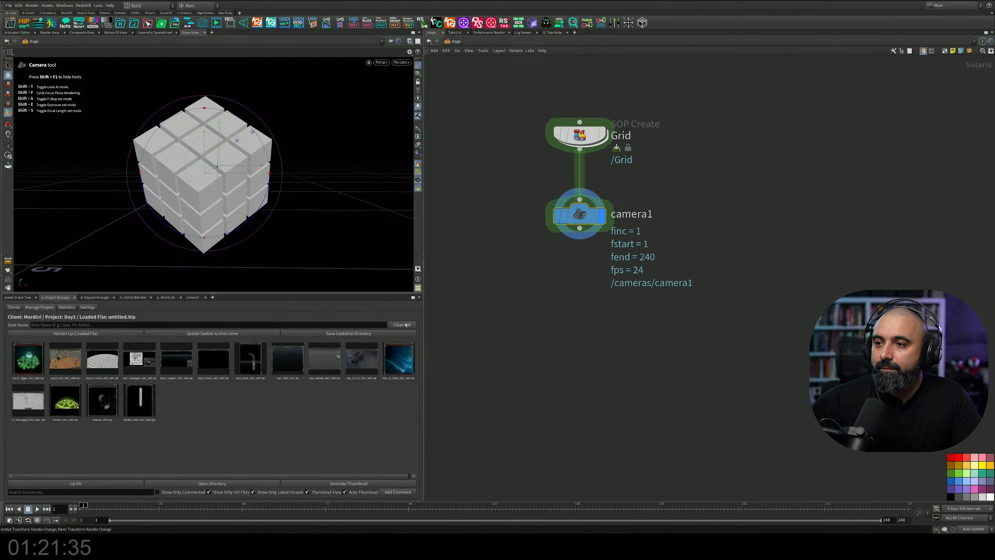
pyautogui.click(406, 325)
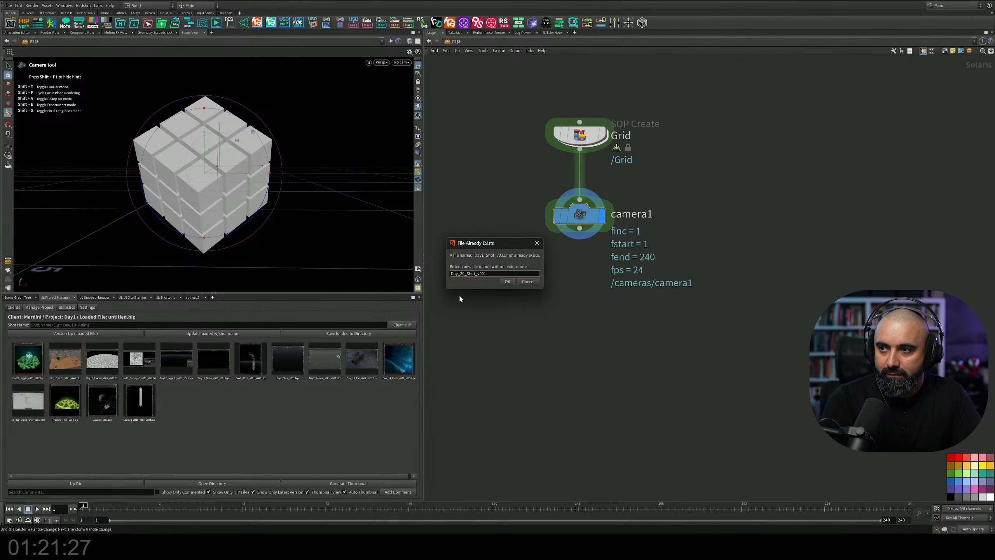
pyautogui.write('5')
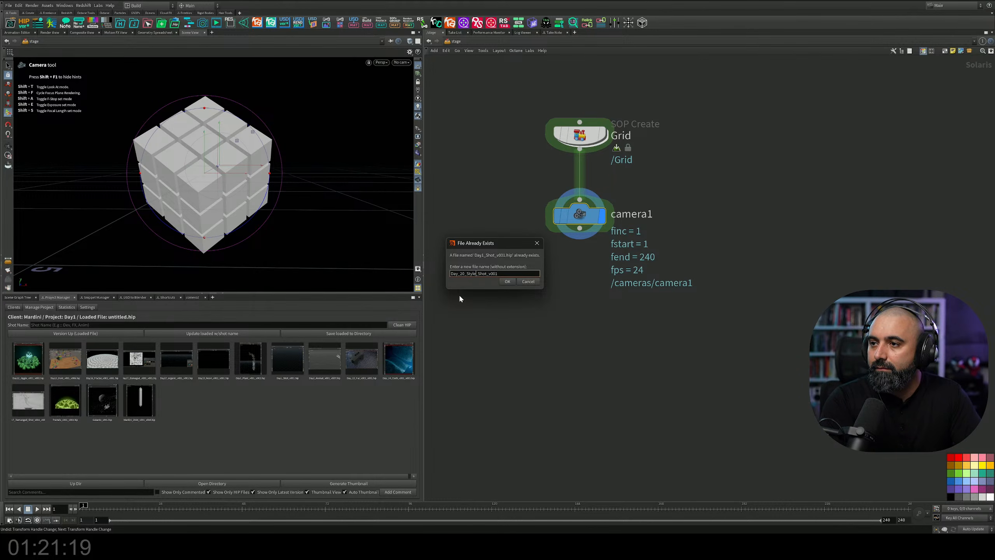
pyautogui.click(507, 281)
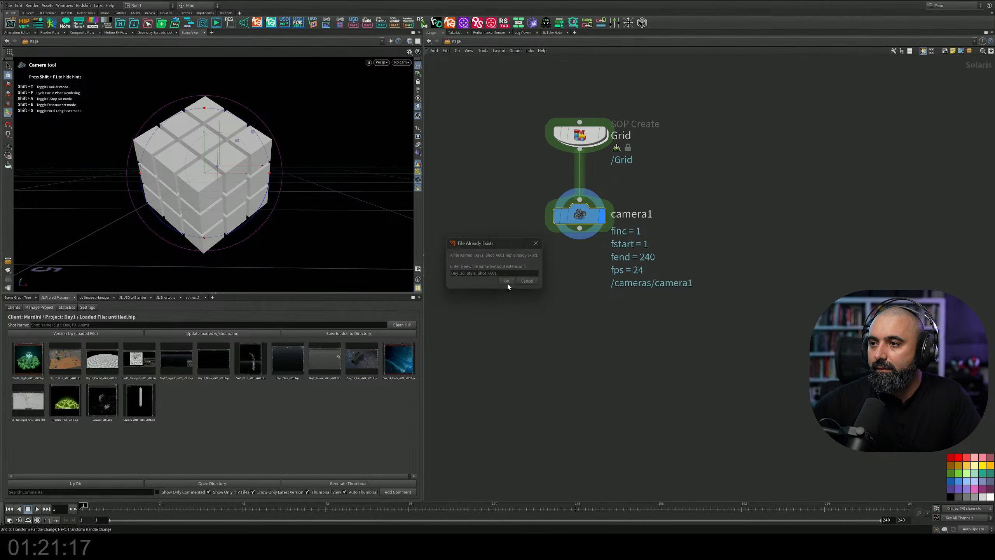
pyautogui.click(508, 278)
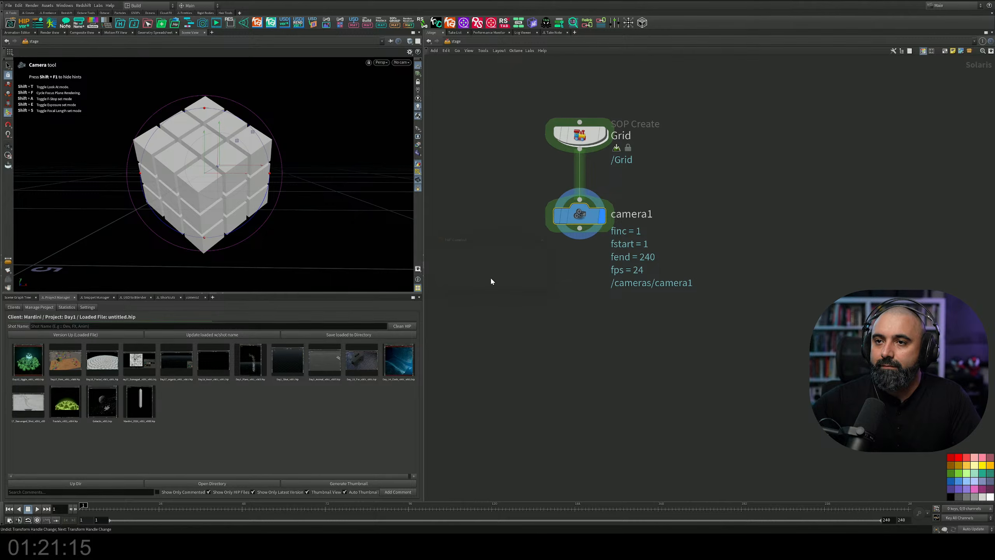
pyautogui.click(496, 286)
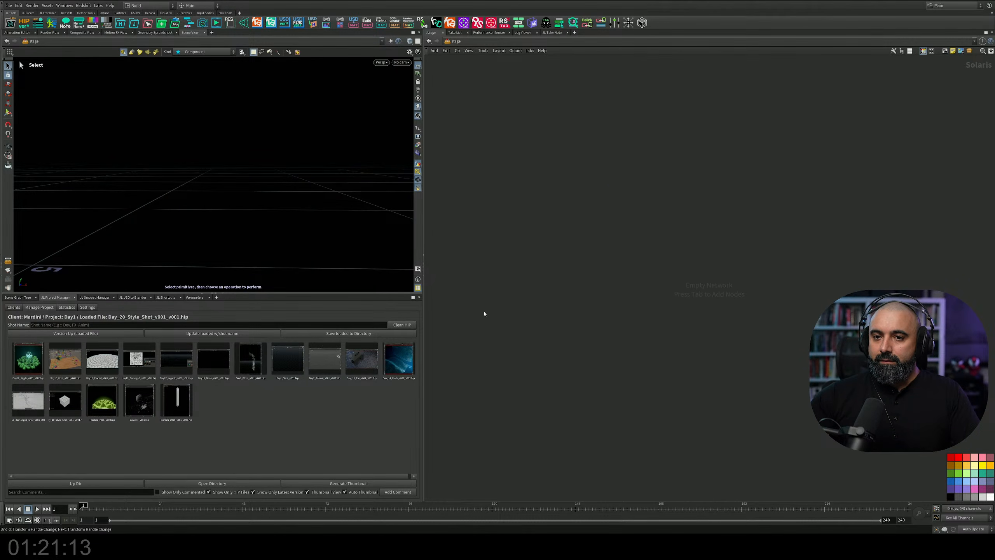
# Show the node parameters, add a SOP Create node to the empty stage and enter its geometry network.
pyautogui.click(95, 297)
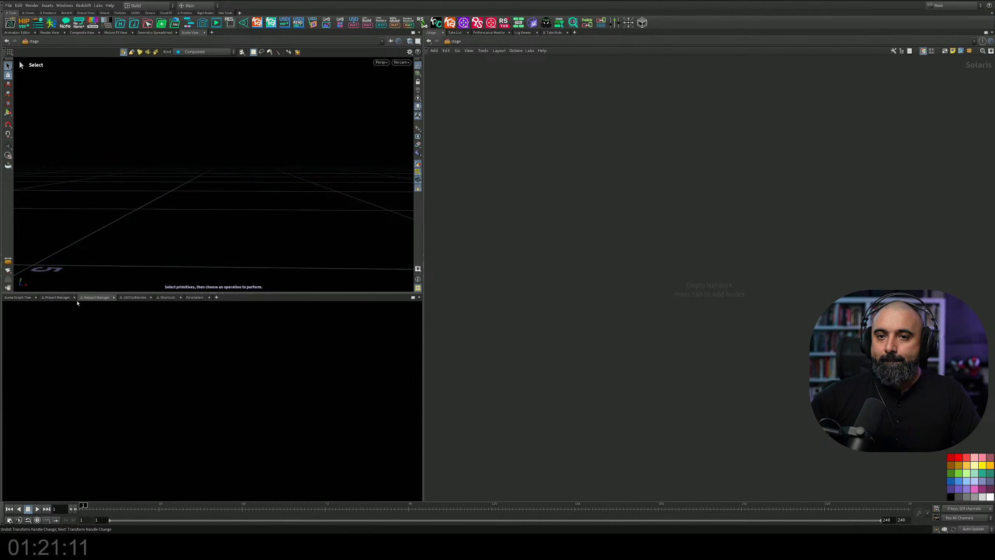
pyautogui.click(195, 297)
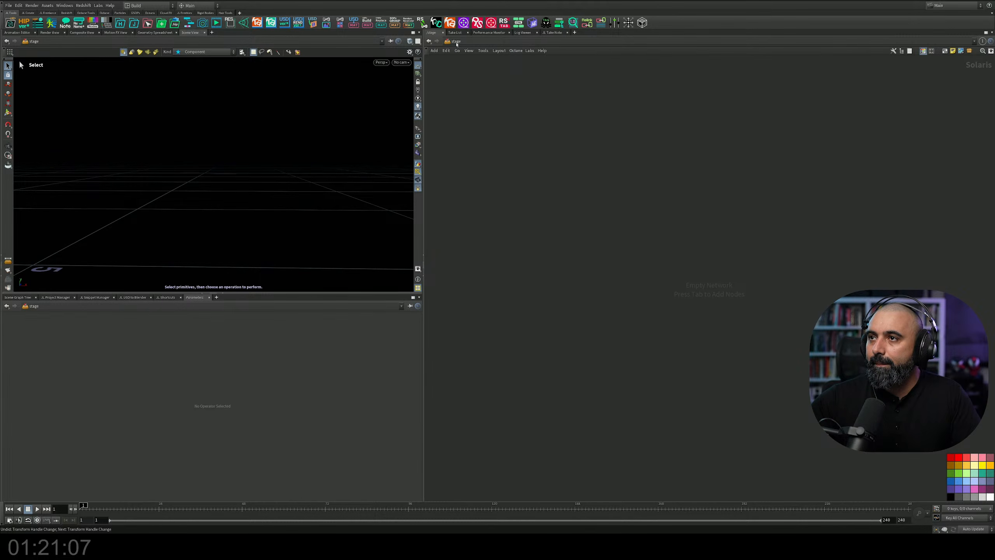
pyautogui.press('space')
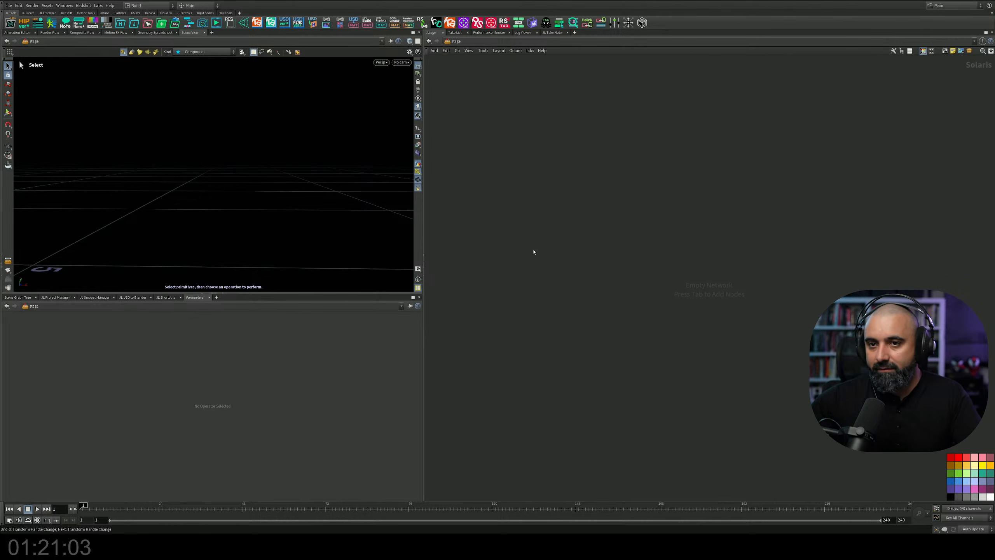
pyautogui.press('Tab')
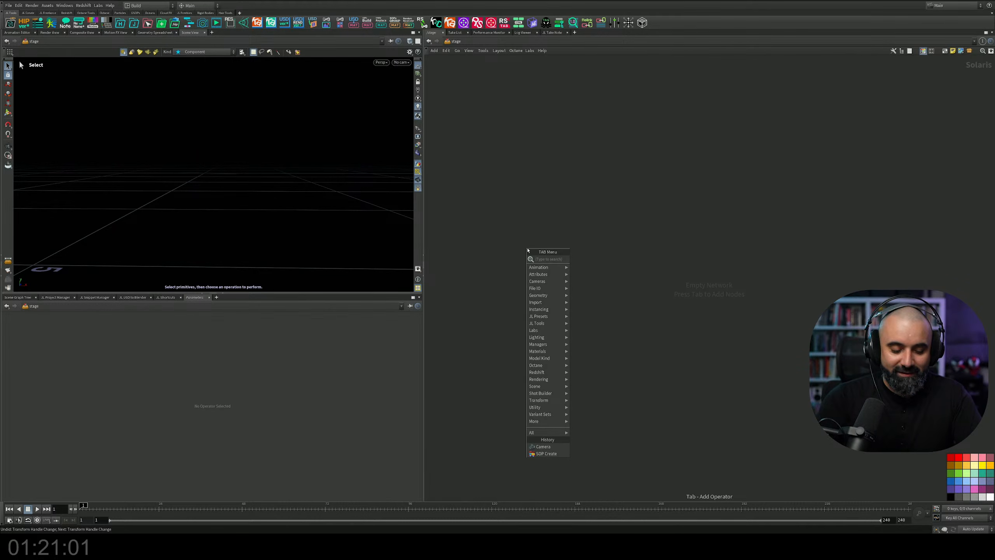
pyautogui.write('s')
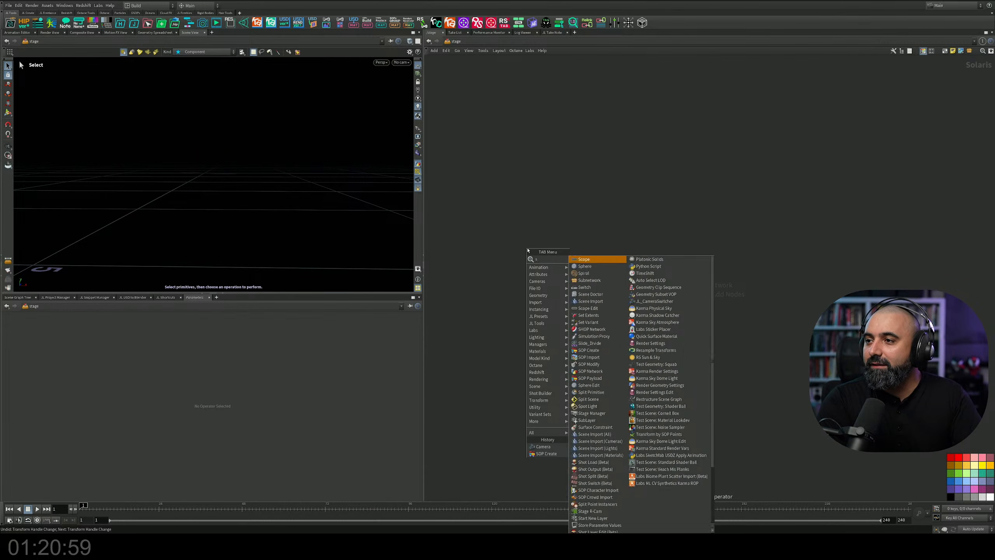
pyautogui.write('op')
pyautogui.press('Return')
pyautogui.click(528, 250)
pyautogui.doubleClick(528, 250)
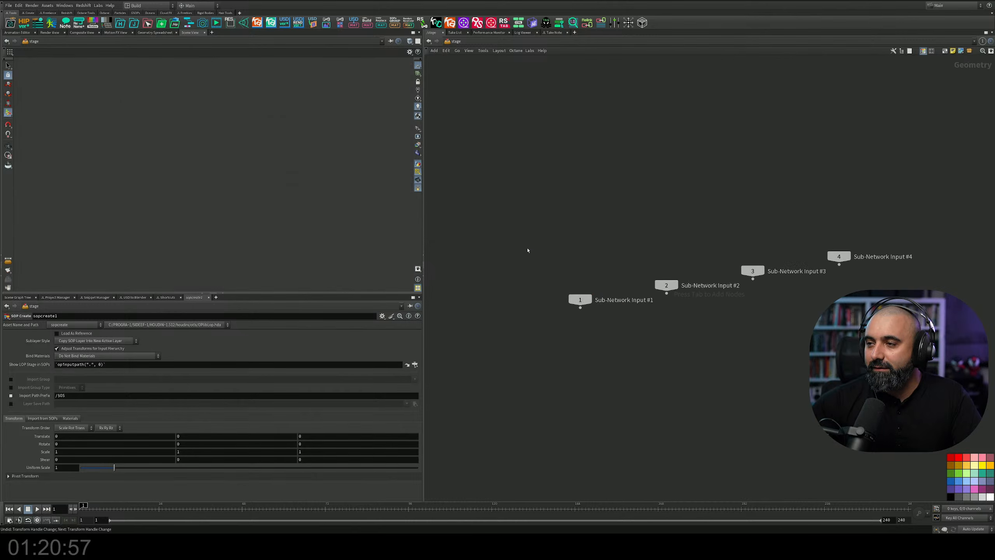
# Add a Box node to the left of the sub-network inputs.
pyautogui.moveTo(529, 326); pyautogui.dragTo(560, 199, button='middle')
pyautogui.press('Tab')
pyautogui.write('box')
pyautogui.press('Return')
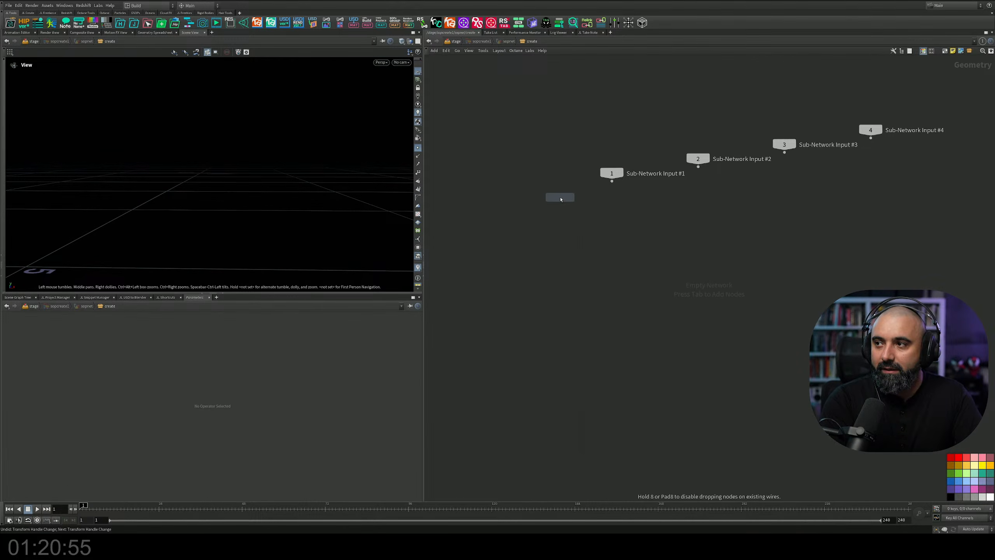
pyautogui.click(561, 200)
# Place a Transform node below the box and duplicate it directly underneath.
pyautogui.press('Tab')
pyautogui.write('tra')
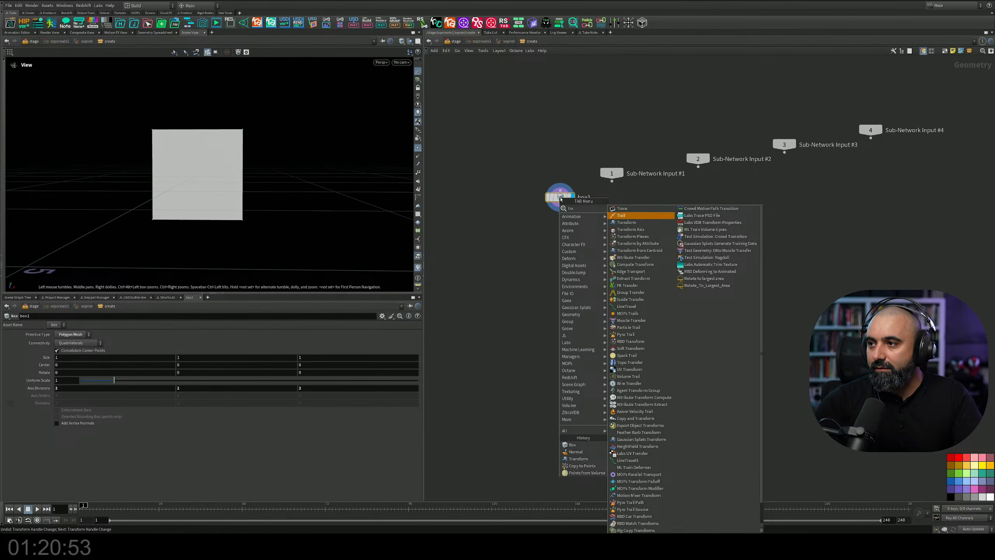
pyautogui.press('Down')
pyautogui.press('Return')
pyautogui.click(545, 239)
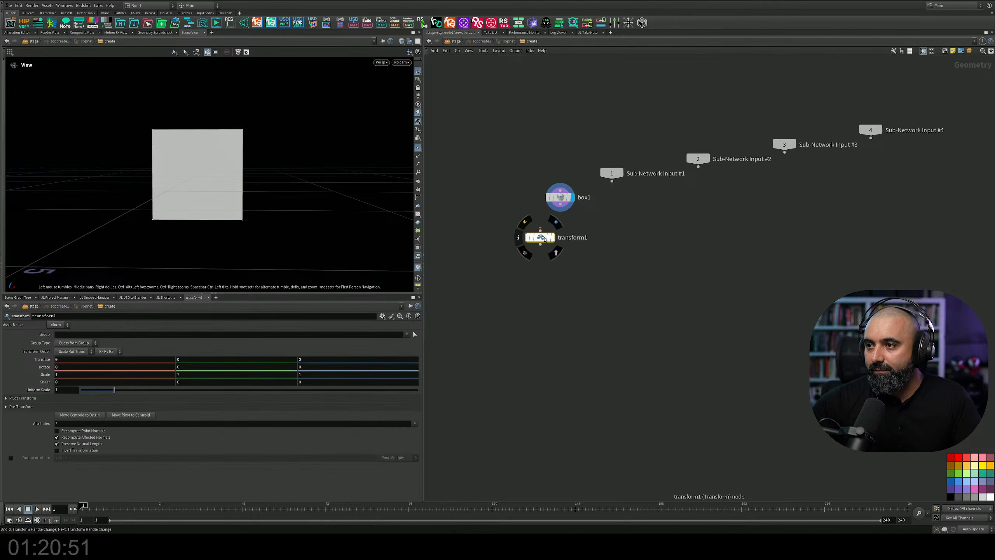
pyautogui.keyDown('alt'); pyautogui.moveTo(545, 239); pyautogui.dragTo(545, 276); pyautogui.keyUp('alt')
# Add a Copy to Points node below the two Transform nodes.
pyautogui.click(605, 267)
pyautogui.press('Tab')
pyautogui.write('cop')
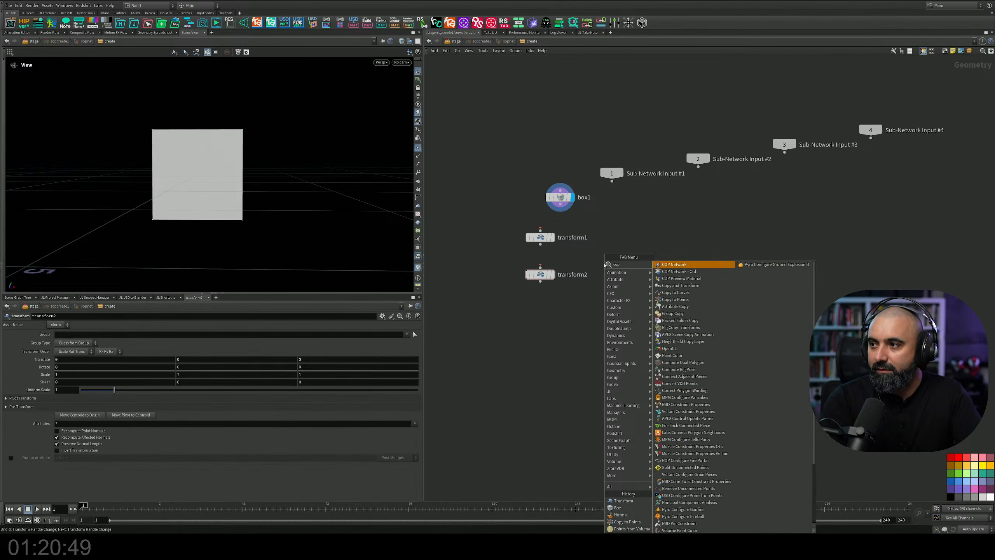
pyautogui.press('Down')
pyautogui.press('Down')
pyautogui.press('Down')
pyautogui.press('Down')
pyautogui.press('Down')
pyautogui.press('Return')
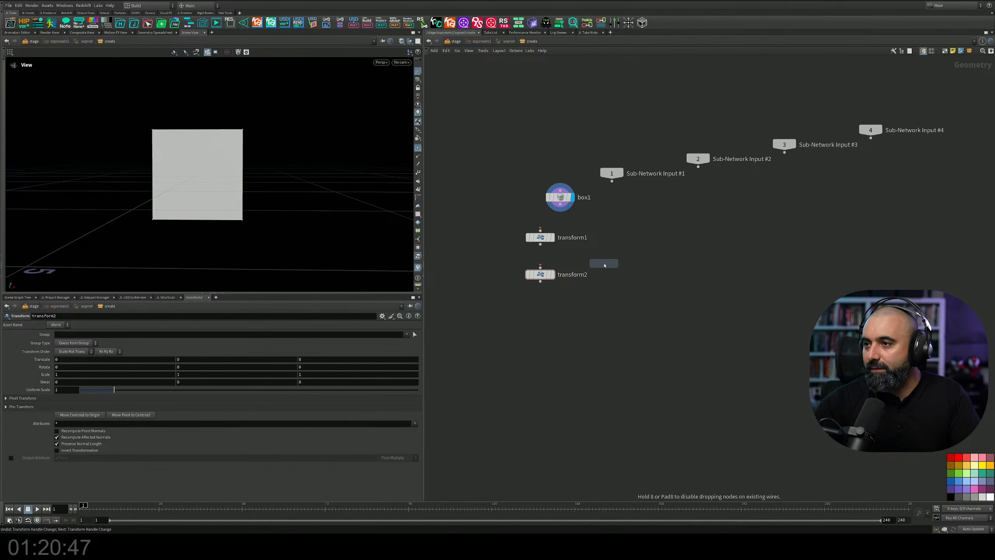
pyautogui.click(549, 363)
# Add a Points from Volume node, feed it from the box and connect its output to the Copy to Points target input.
pyautogui.press('Tab')
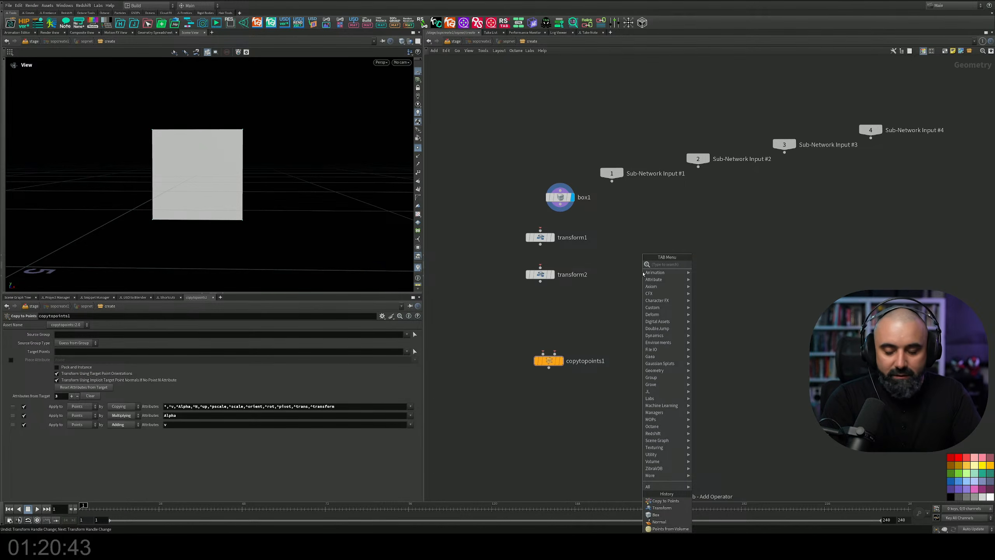
pyautogui.write('bpoint')
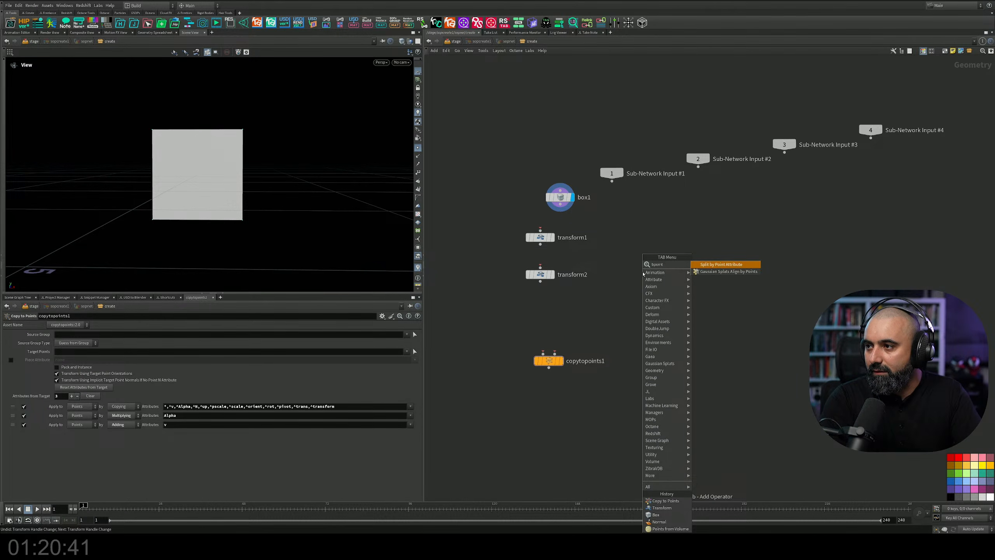
pyautogui.press('BackSpace')
pyautogui.press('BackSpace')
pyautogui.press('BackSpace')
pyautogui.press('BackSpace')
pyautogui.press('BackSpace')
pyautogui.press('BackSpace')
pyautogui.write('volp')
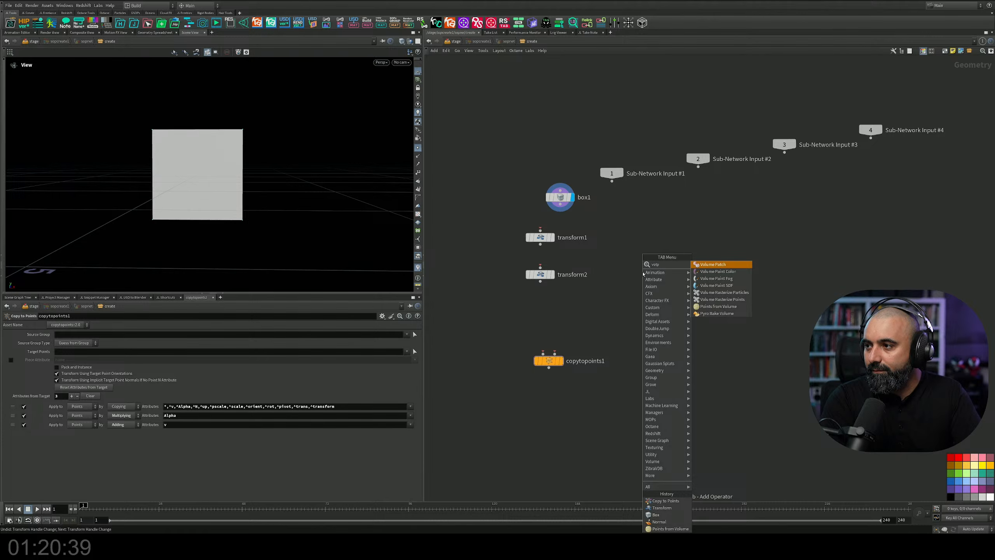
pyautogui.click(718, 307)
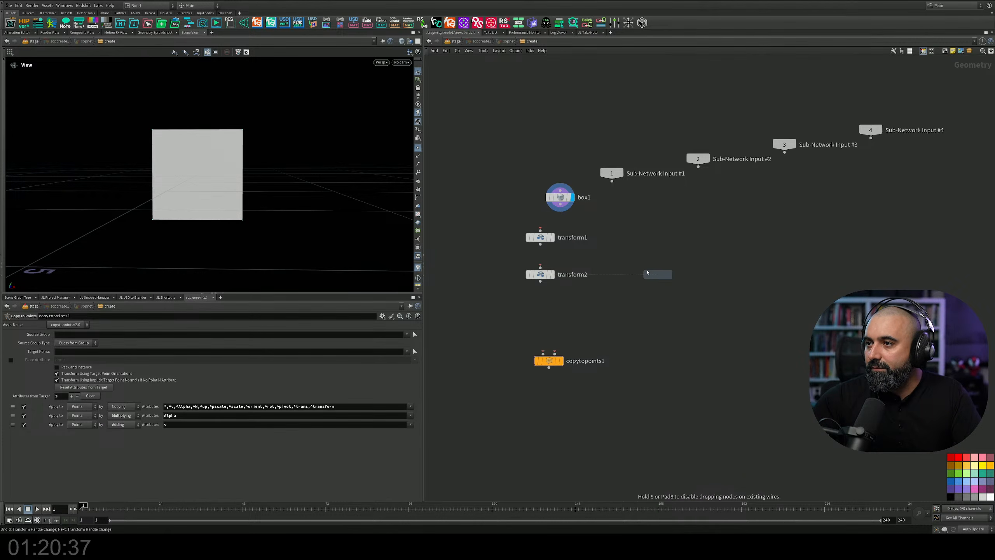
pyautogui.click(659, 272)
pyautogui.moveTo(560, 206); pyautogui.dragTo(646, 263)
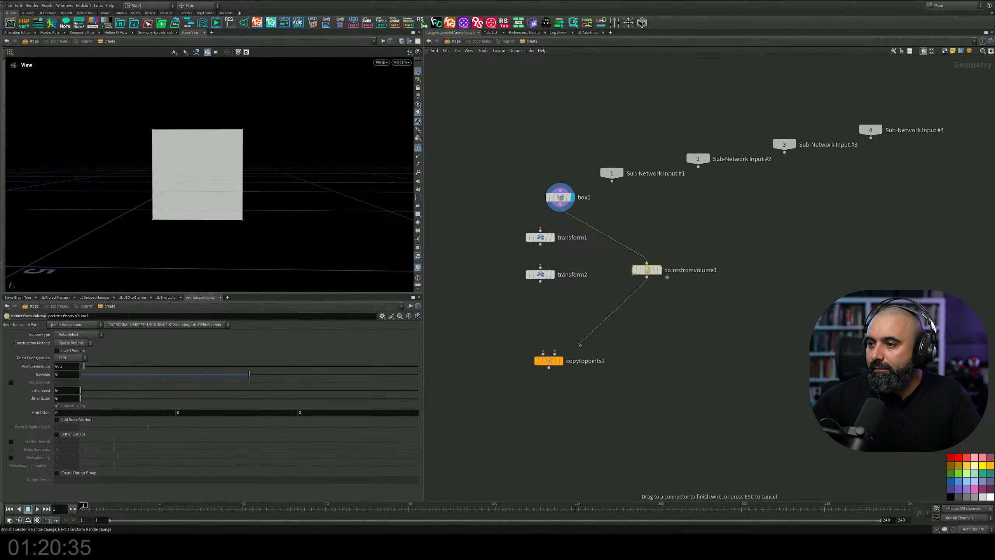
pyautogui.moveTo(554, 354); pyautogui.dragTo(647, 279)
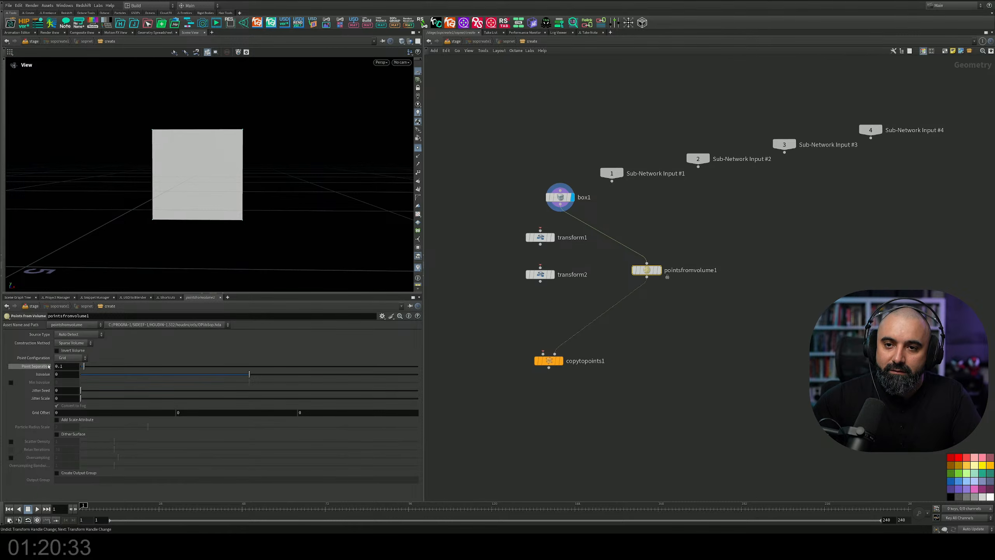
# Link the first Transform's uniform scale to the Points from Volume point separation with a relative reference.
pyautogui.rightClick(45, 366)
pyautogui.click(52, 429)
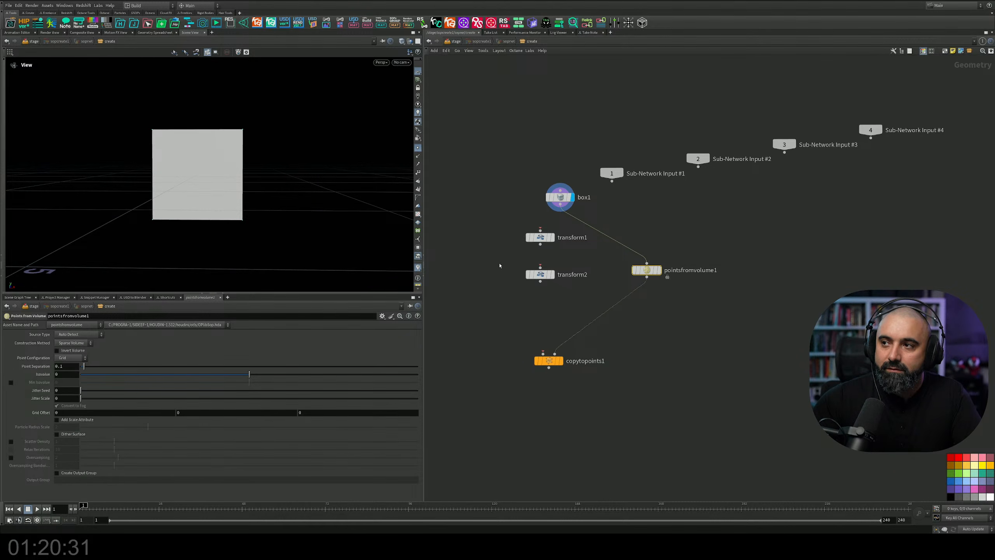
pyautogui.click(540, 237)
pyautogui.rightClick(47, 389)
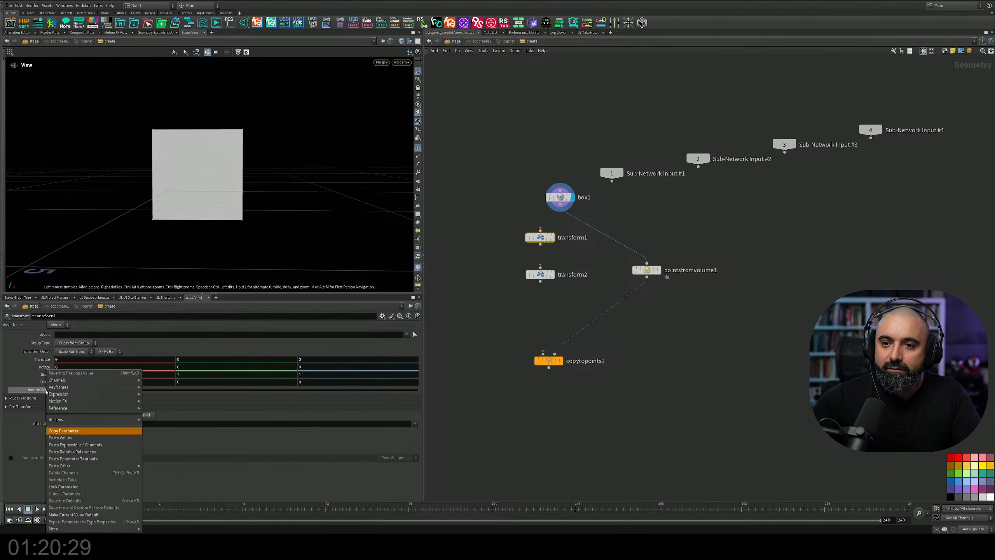
pyautogui.click(79, 453)
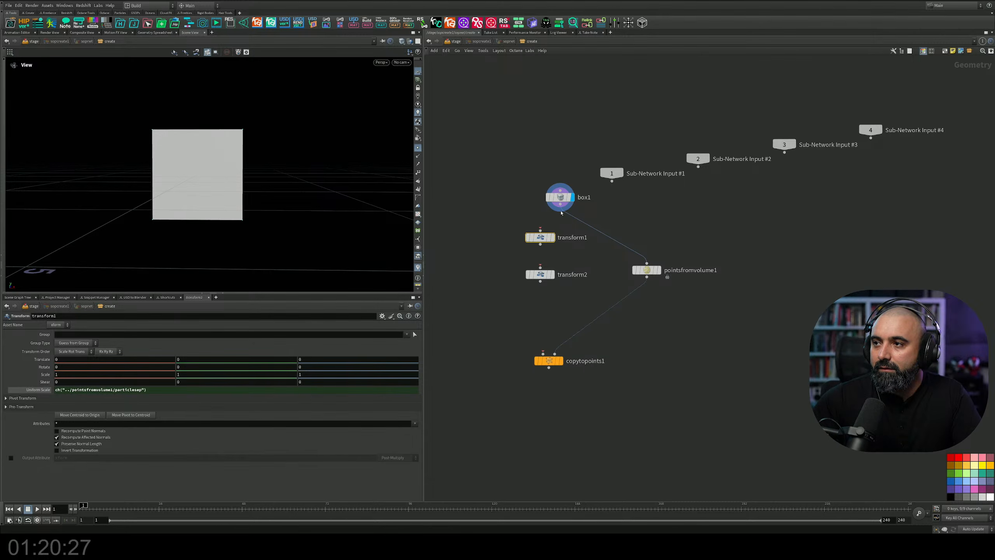
# Wire the box through both Transform nodes into the first Copy to Points input and display the Copy to Points result.
pyautogui.moveTo(560, 204); pyautogui.dragTo(585, 355)
pyautogui.click(560, 362)
# Reduce the second Transform's uniform scale slightly to open gaps between the boxes, and set the point separation to 0.277.
pyautogui.click(540, 274)
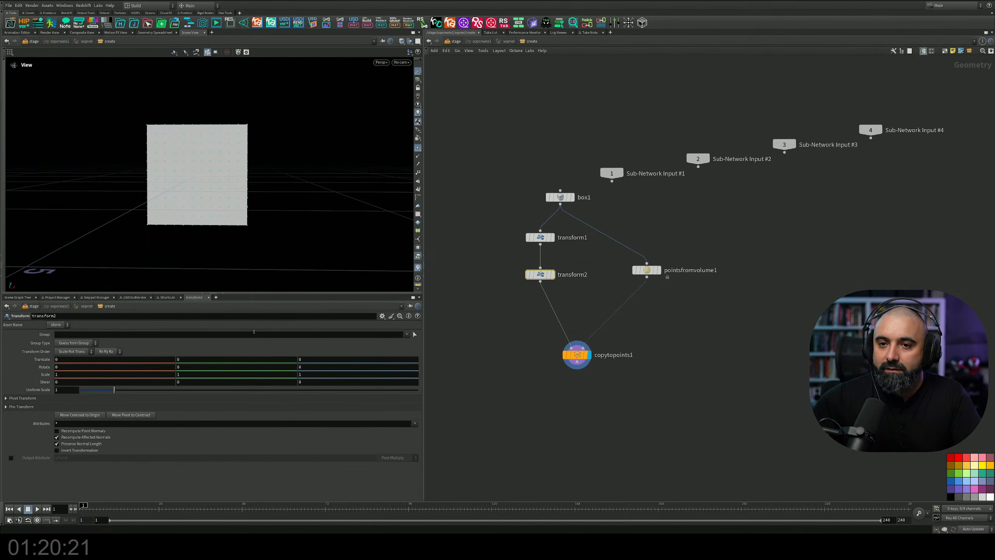
pyautogui.moveTo(114, 392); pyautogui.dragTo(91, 371)
pyautogui.click(647, 270)
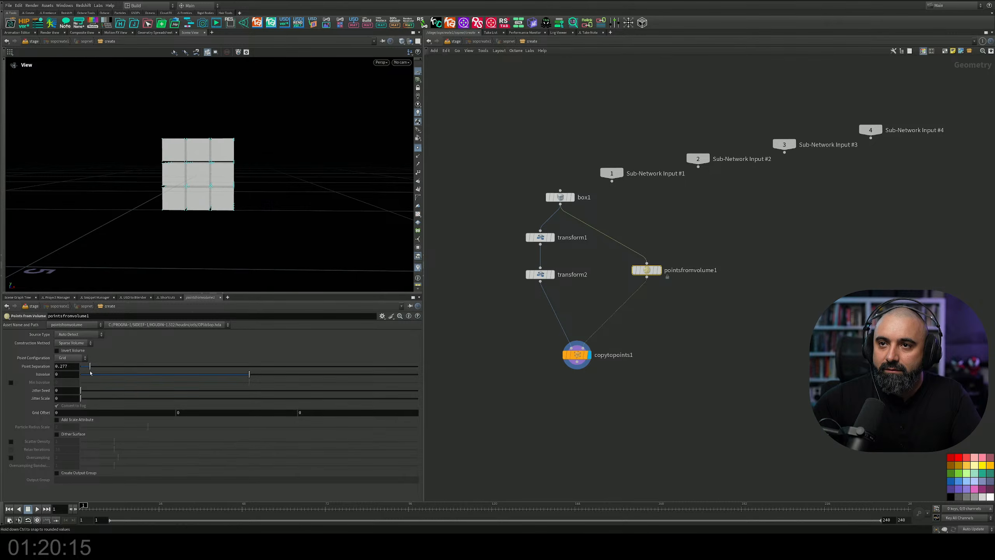
pyautogui.moveTo(239, 161); pyautogui.dragTo(208, 194)
pyautogui.moveTo(485, 130); pyautogui.dragTo(491, 151, button='middle')
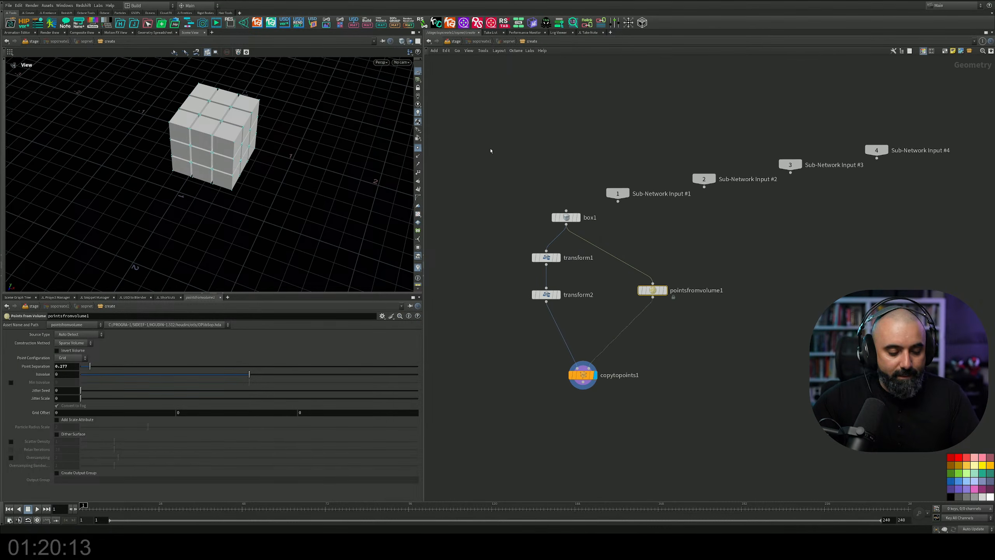
# Save the scene and go back up to the Solaris stage.
pyautogui.hotkey('ctrl', 's')
pyautogui.press('u')
pyautogui.press('u')
pyautogui.press('u')
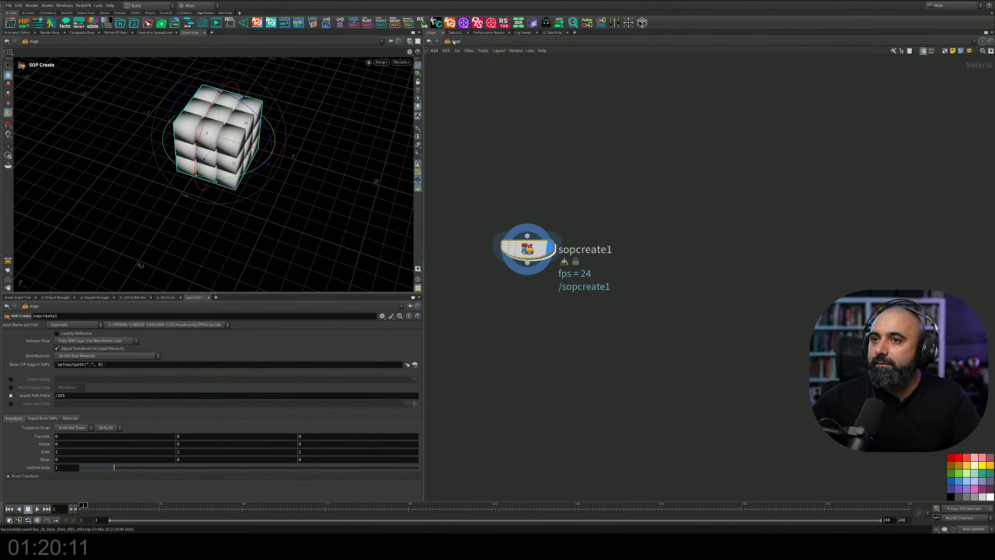
# Insert a Normal node between the second Transform and Copy to Points inside the SOP Create, and return to the stage.
pyautogui.press('i')
pyautogui.press('Tab')
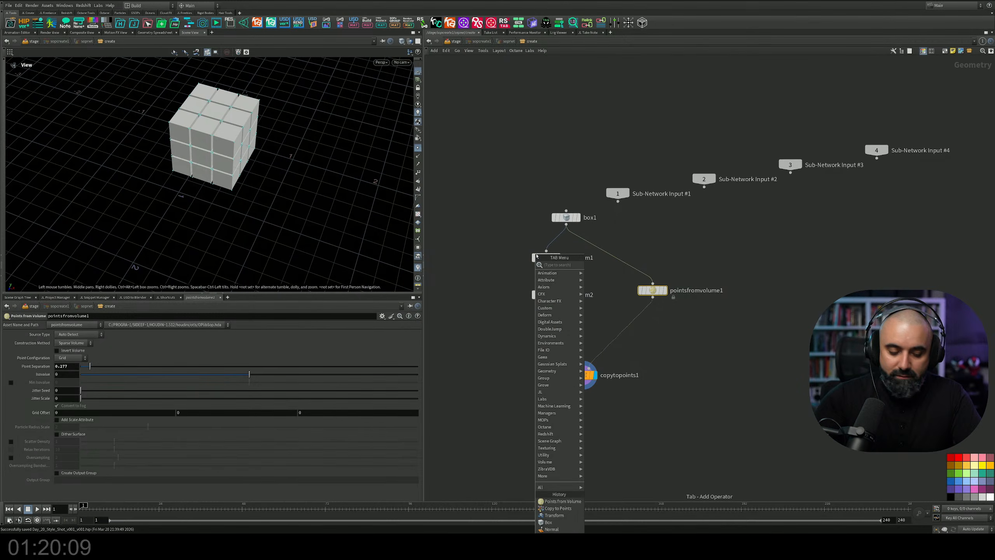
pyautogui.write('norm')
pyautogui.press('Return')
pyautogui.click(557, 327)
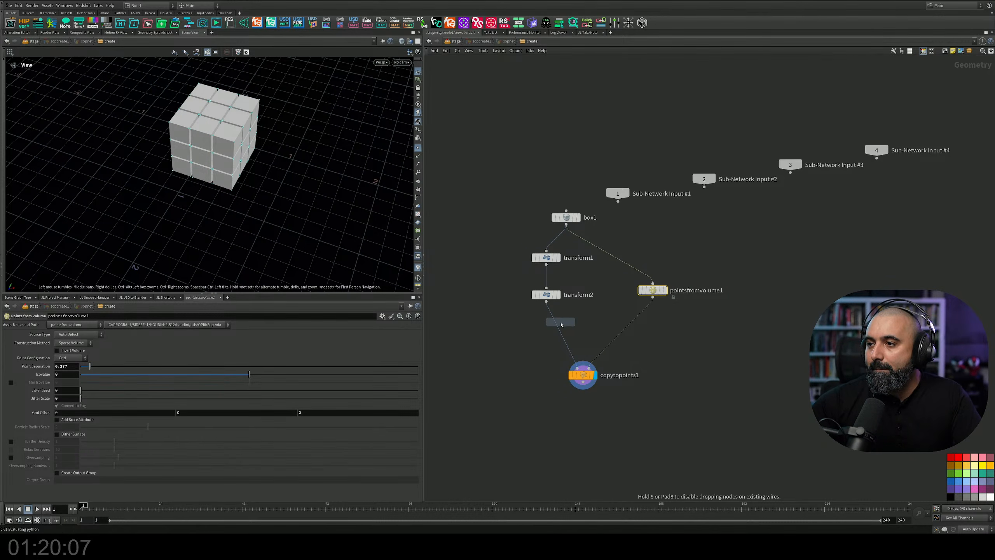
pyautogui.click(456, 41)
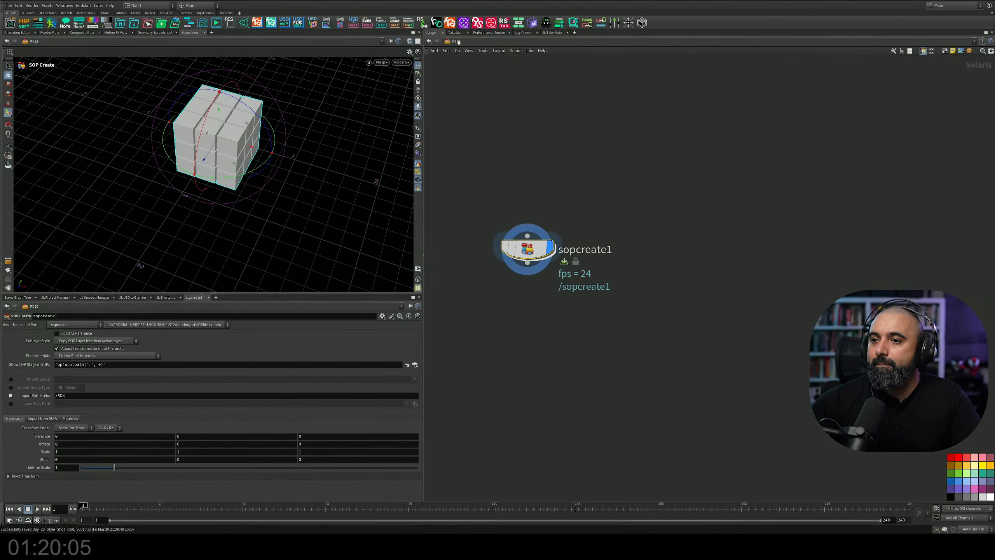
pyautogui.moveTo(516, 290); pyautogui.dragTo(566, 230, button='middle')
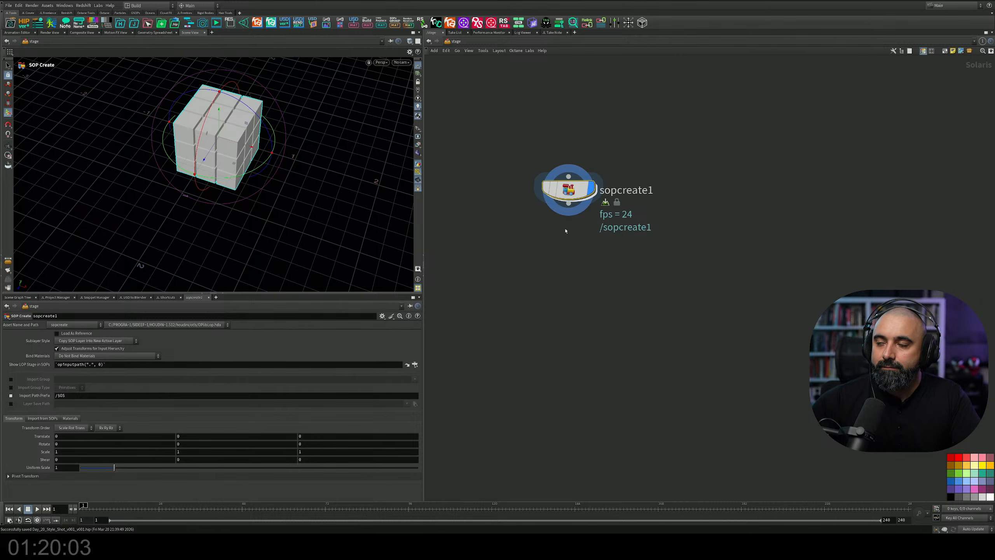
# Rotate the SOP Create cube to 45 degrees on X and -315 degrees on Z using the four-view layout.
pyautogui.keyDown('alt'); pyautogui.moveTo(286, 182); pyautogui.dragTo(206, 134); pyautogui.keyUp('alt')
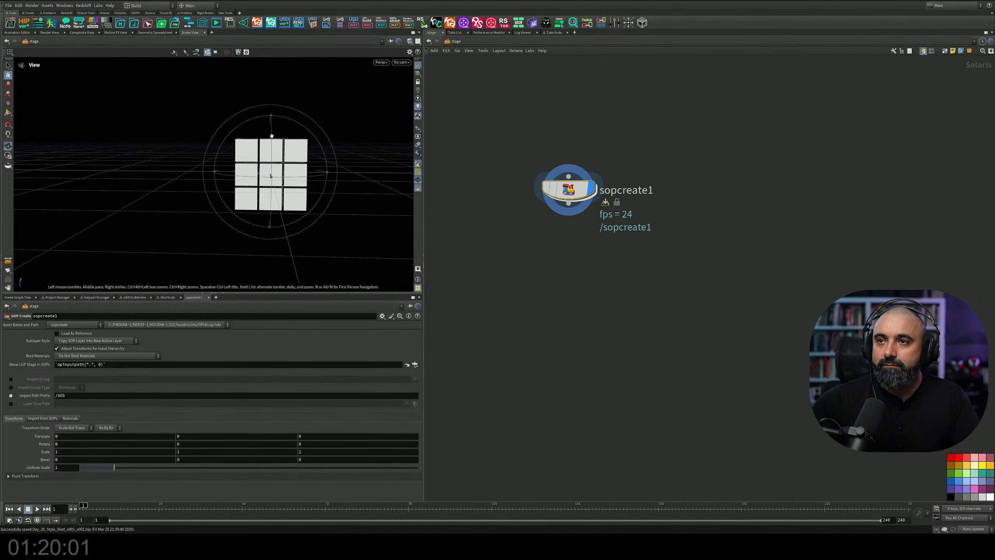
pyautogui.moveTo(277, 116); pyautogui.dragTo(257, 119)
pyautogui.hotkey('space', 'b')
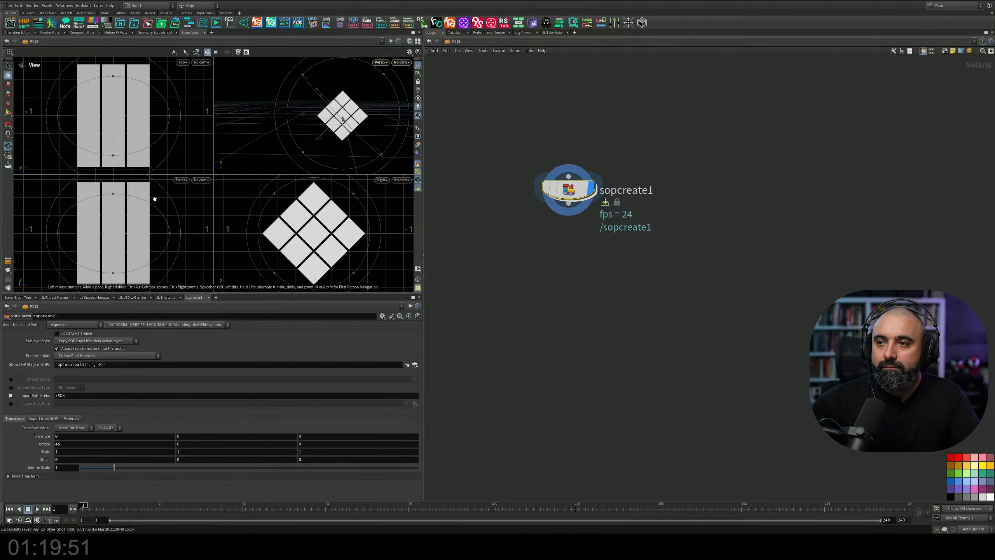
pyautogui.press('Return')
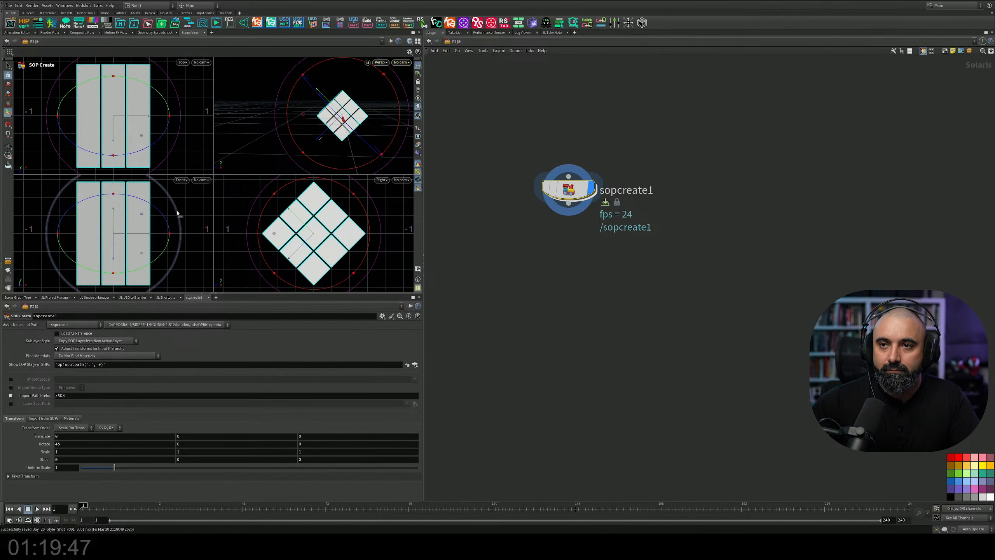
pyautogui.moveTo(176, 216); pyautogui.dragTo(96, 297)
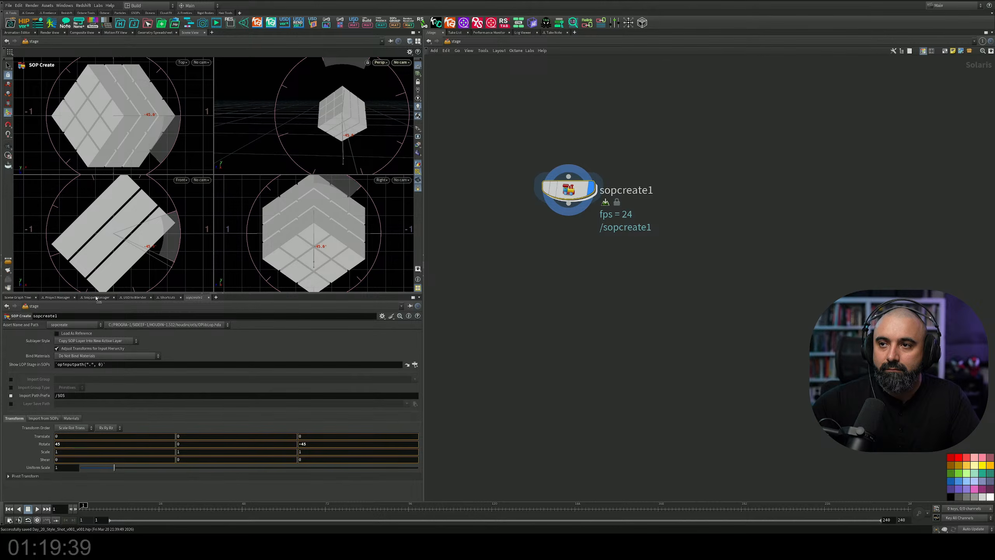
pyautogui.moveTo(101, 302); pyautogui.dragTo(76, 143)
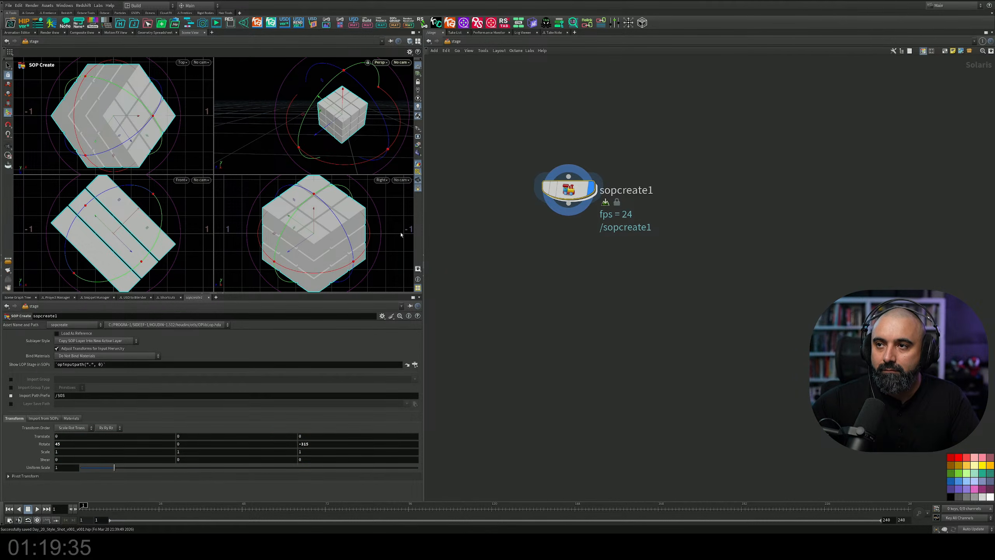
pyautogui.hotkey('space', 'b')
pyautogui.hotkey('space', 'b')
pyautogui.hotkey('space', 'b')
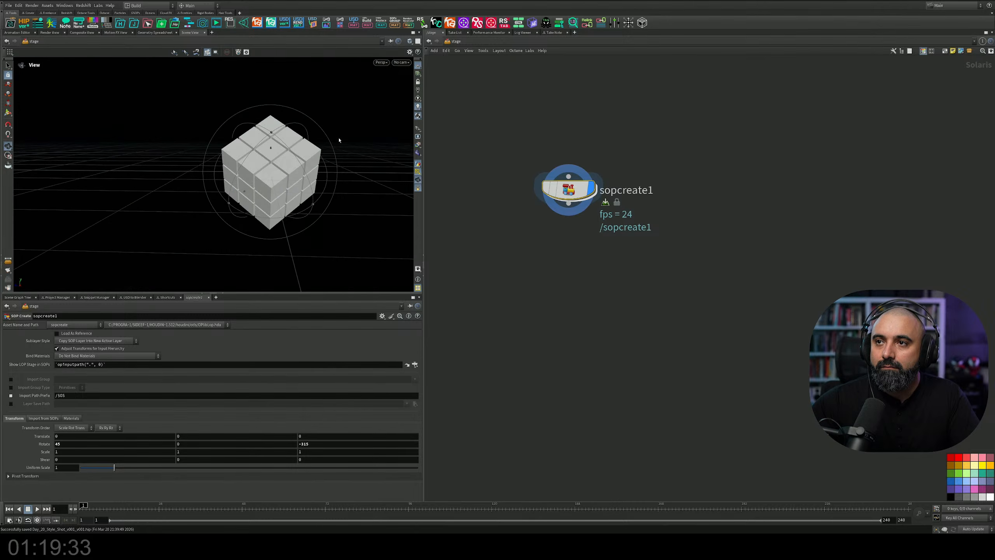
pyautogui.scroll(-3, 317, 166)
pyautogui.moveTo(316, 166); pyautogui.dragTo(286, 155)
# Save the scene, then connect a Camera node below the SOP Create and make it the displayed node.
pyautogui.click(564, 234)
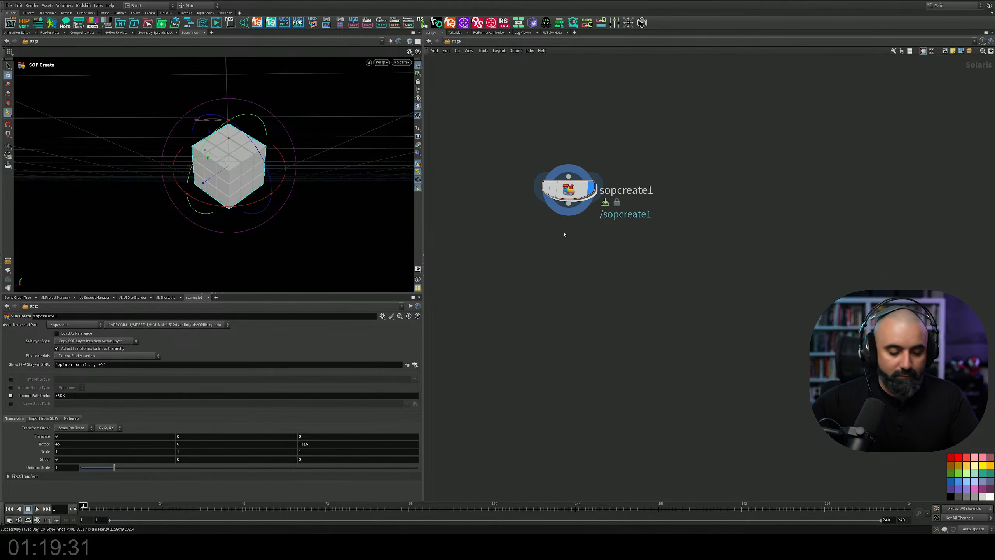
pyautogui.hotkey('ctrl', 's')
pyautogui.press('Tab')
pyautogui.write('ca')
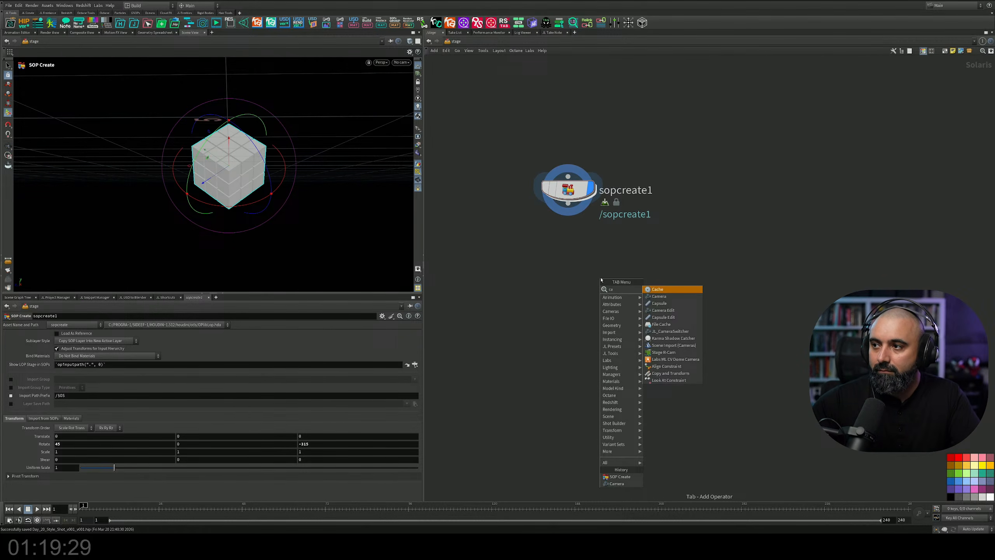
pyautogui.click(659, 296)
pyautogui.click(587, 261)
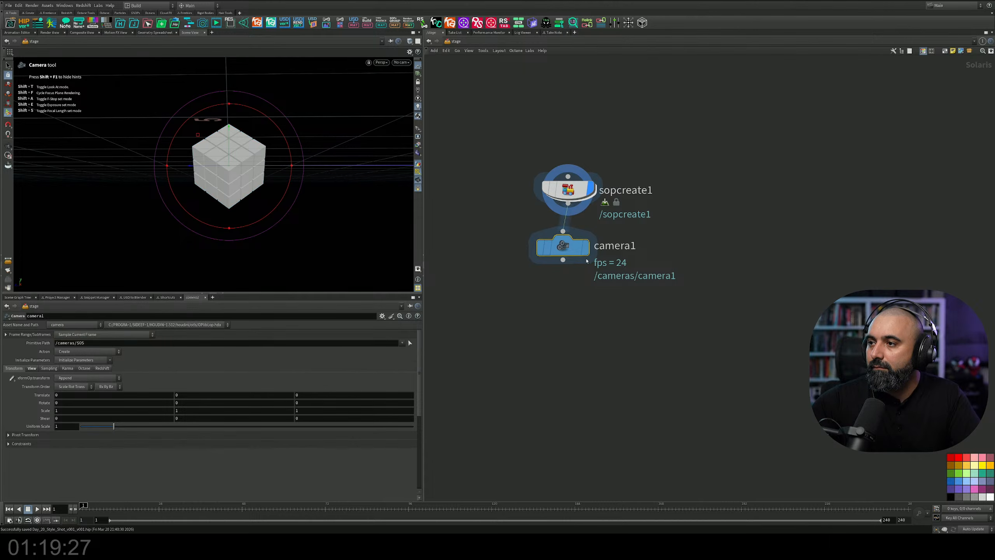
pyautogui.click(586, 248)
pyautogui.moveTo(565, 247); pyautogui.dragTo(579, 319)
# Look through camera1 with the view tied to the camera and frame the cube from its corner side.
pyautogui.click(402, 63)
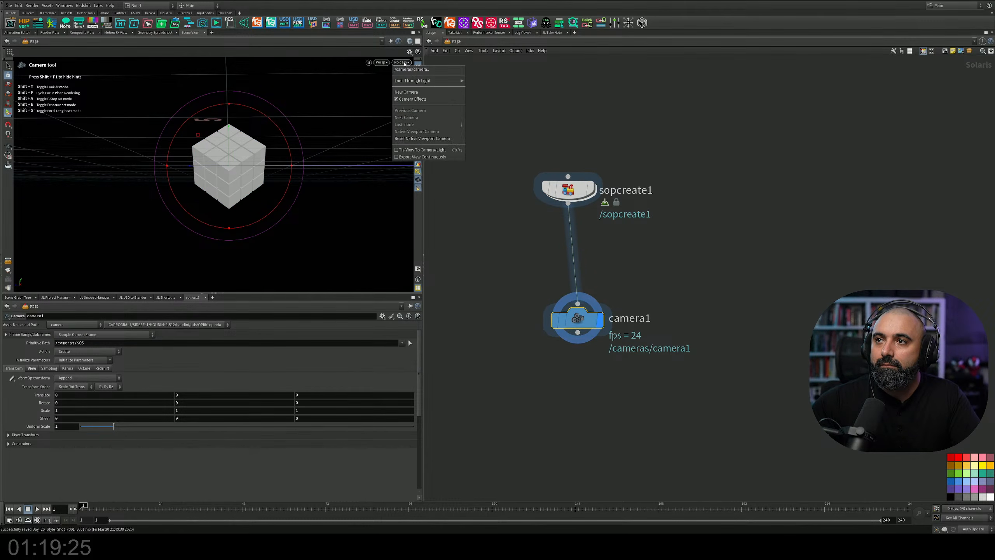
pyautogui.click(421, 69)
pyautogui.click(419, 82)
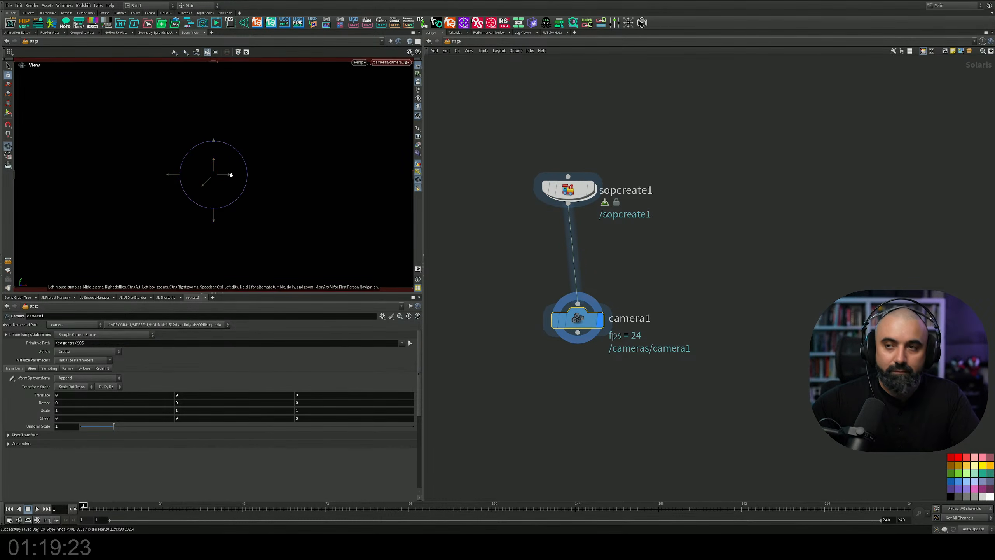
pyautogui.hotkey('space', 'h')
pyautogui.moveTo(231, 175)
pyautogui.keyDown('alt'); pyautogui.mouseDown()
pyautogui.moveTo(257, 176)
pyautogui.moveTo(203, 149)
pyautogui.moveTo(275, 136)
pyautogui.moveTo(264, 171)
pyautogui.moveTo(358, 169)
pyautogui.moveTo(345, 181)
pyautogui.moveTo(357, 193)
pyautogui.moveTo(319, 174)
pyautogui.moveTo(248, 179)
pyautogui.mouseUp(); pyautogui.keyUp('alt')
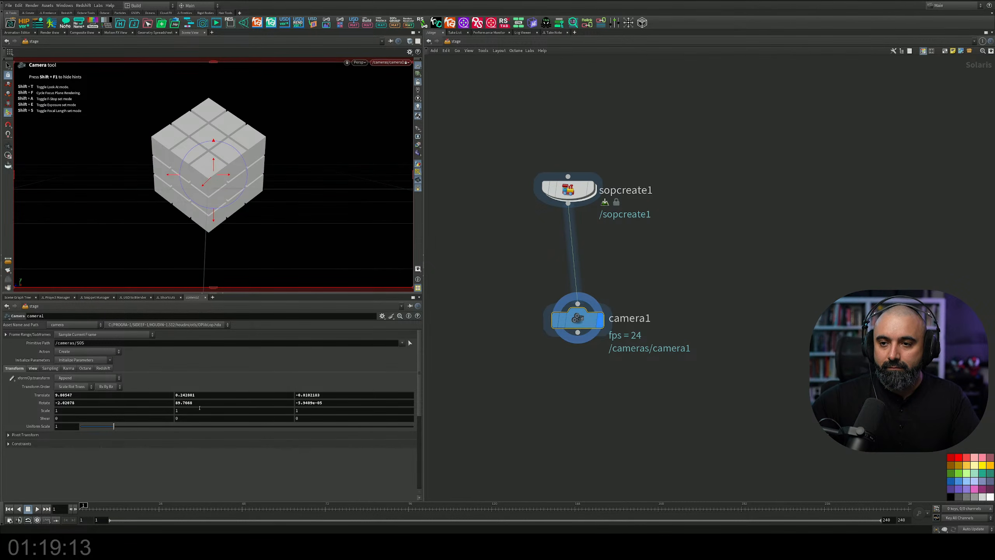
# Set the camera's rotation to 0 on X, 90 on Y and 0 on Z.
pyautogui.moveTo(204, 403); pyautogui.dragTo(56, 367)
pyautogui.press('Return')
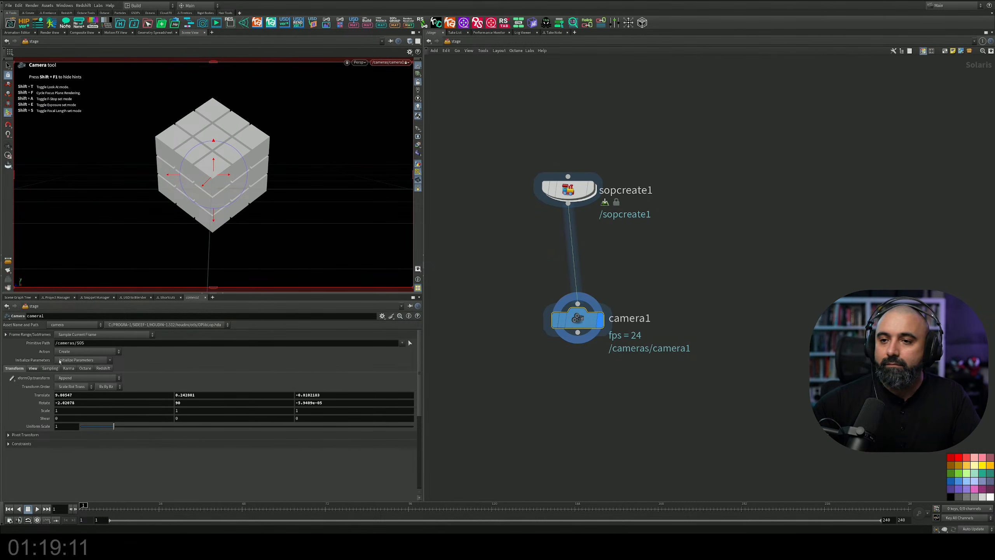
pyautogui.moveTo(87, 404); pyautogui.dragTo(13, 396)
pyautogui.write('0')
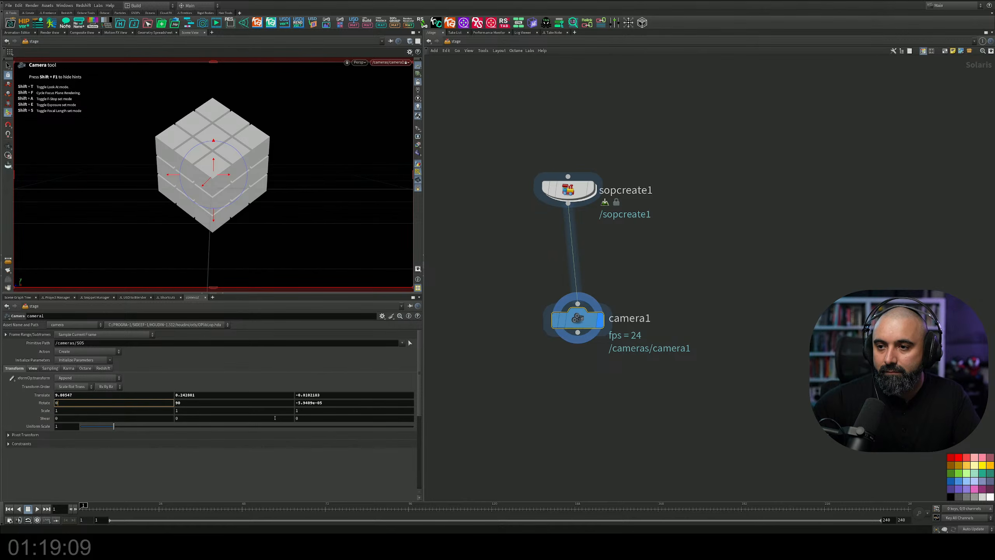
pyautogui.press('Tab')
pyautogui.press('Tab')
pyautogui.write('0')
pyautogui.press('Return')
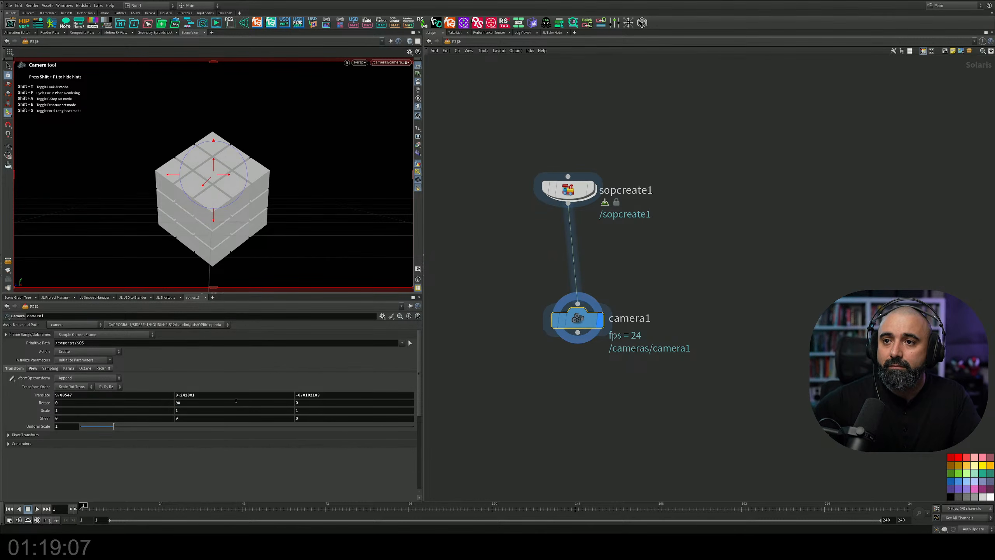
# Set the camera's translation to 0 on Y and Z while keeping its distance on X.
pyautogui.moveTo(329, 396); pyautogui.dragTo(211, 389)
pyautogui.write('0')
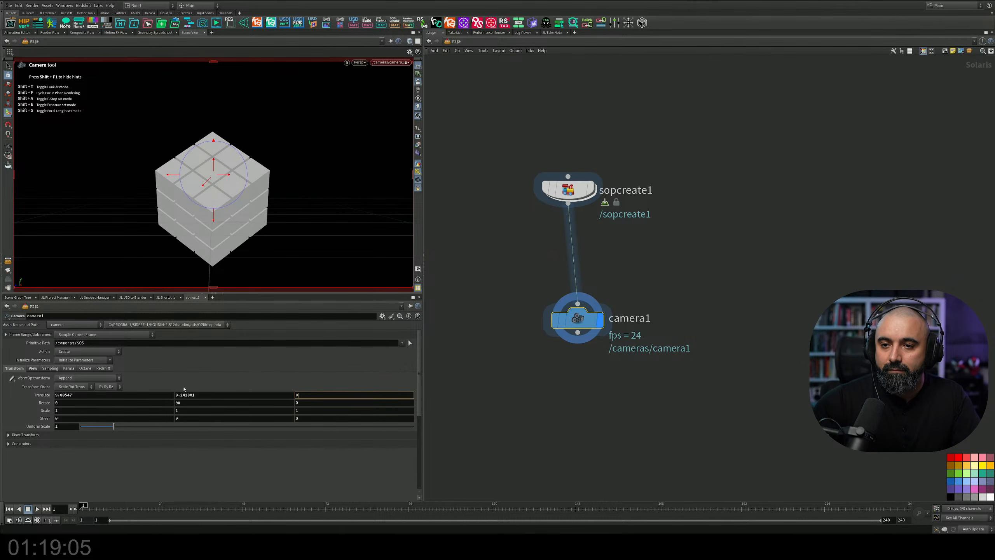
pyautogui.moveTo(127, 394); pyautogui.dragTo(51, 394)
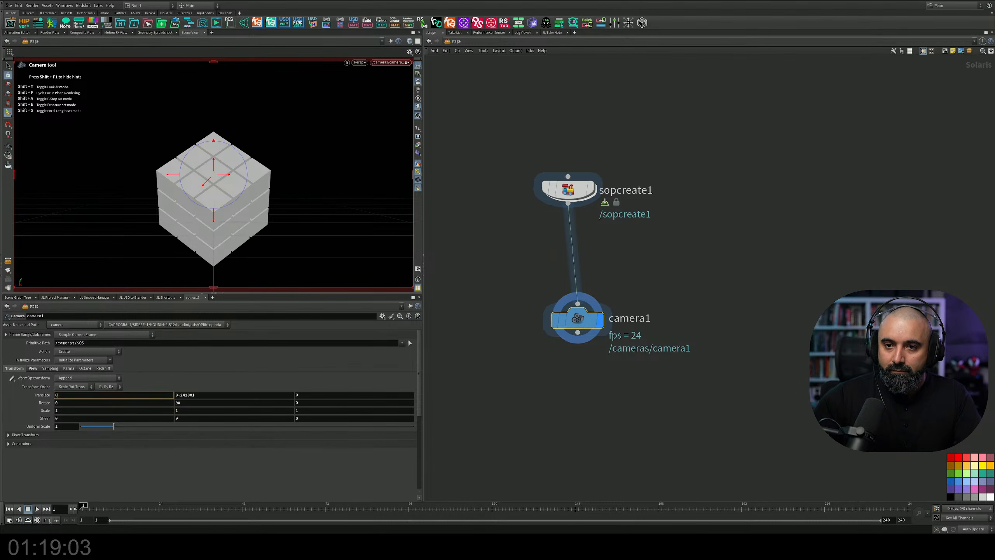
pyautogui.hotkey('ctrl', 'z')
pyautogui.press('Tab')
pyautogui.write('0')
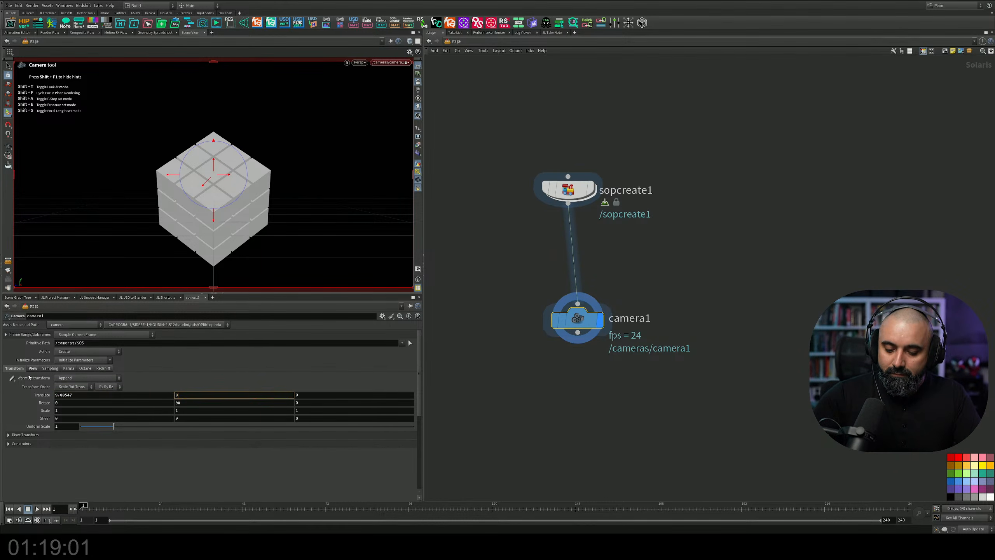
pyautogui.press('Return')
pyautogui.moveTo(618, 357); pyautogui.dragTo(620, 337, button='middle')
pyautogui.moveTo(665, 243); pyautogui.dragTo(628, 285)
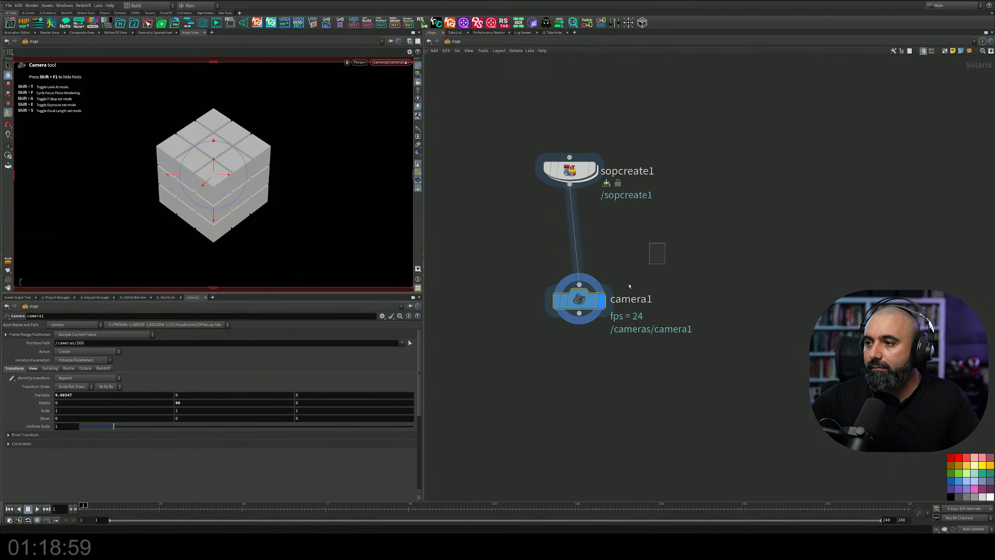
# Change the camera's aspect ratio to 1 by 1 for a square frame.
pyautogui.click(52, 369)
pyautogui.click(33, 368)
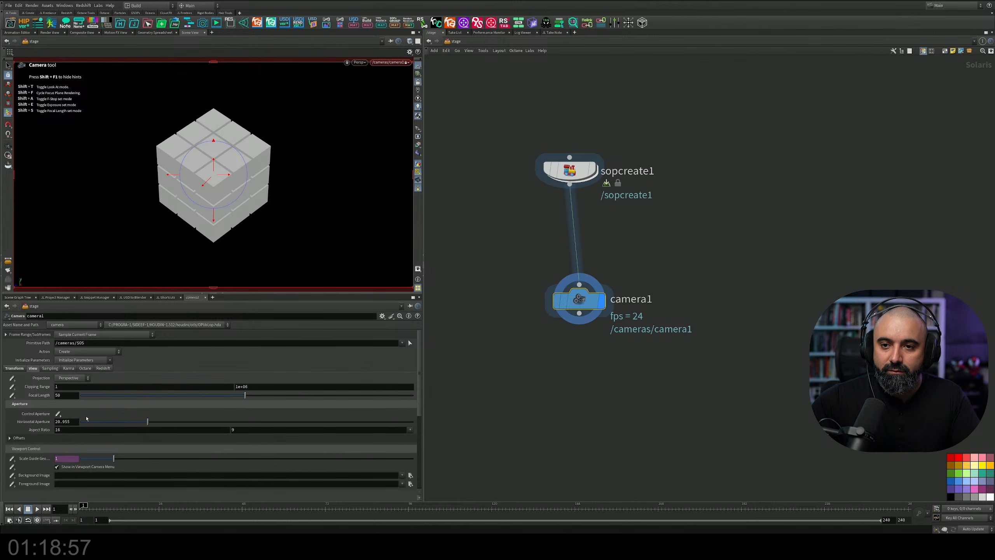
pyautogui.moveTo(72, 431); pyautogui.dragTo(3, 419)
pyautogui.write('1')
pyautogui.press('Tab')
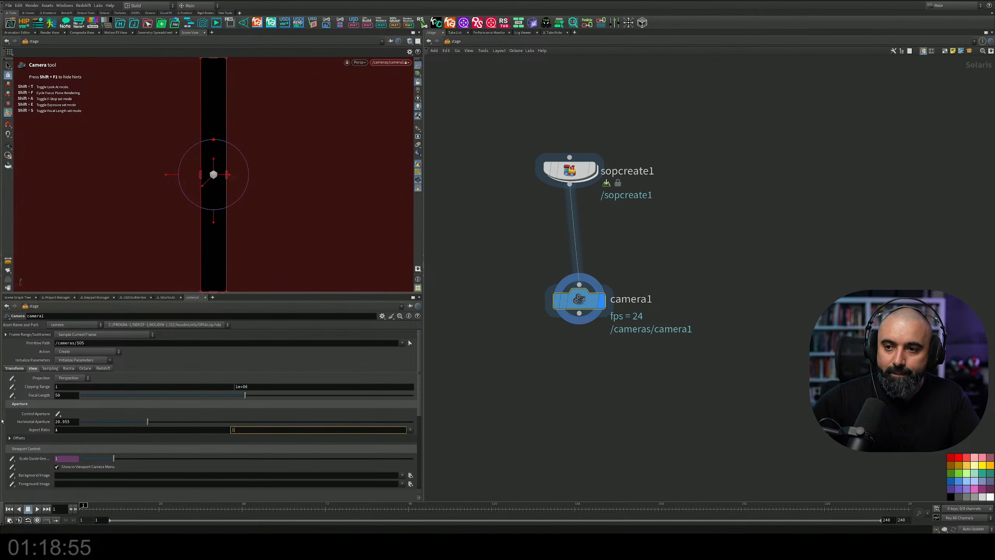
pyautogui.write('1')
pyautogui.press('Return')
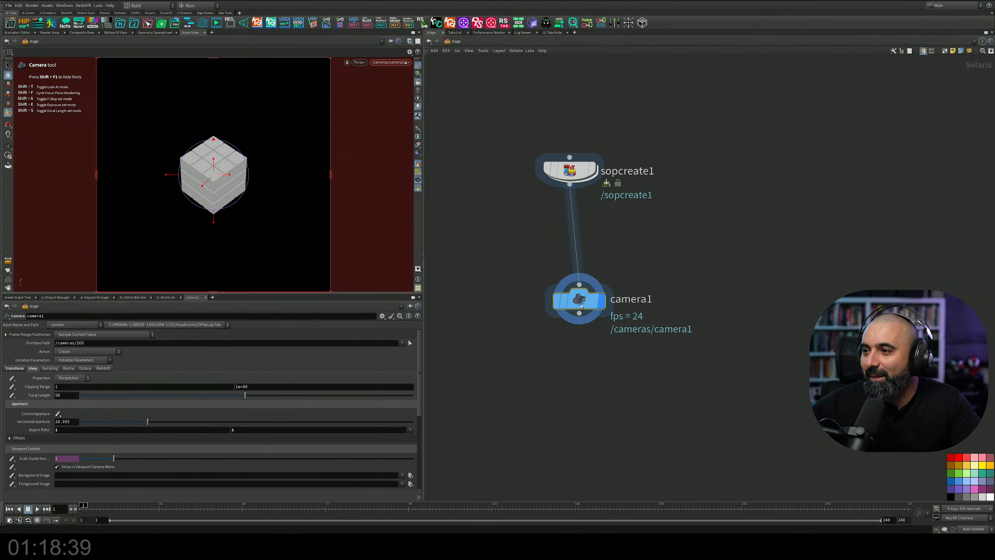
# Align the camera node straight below the SOP Create node in the network.
pyautogui.moveTo(581, 306); pyautogui.dragTo(570, 306)
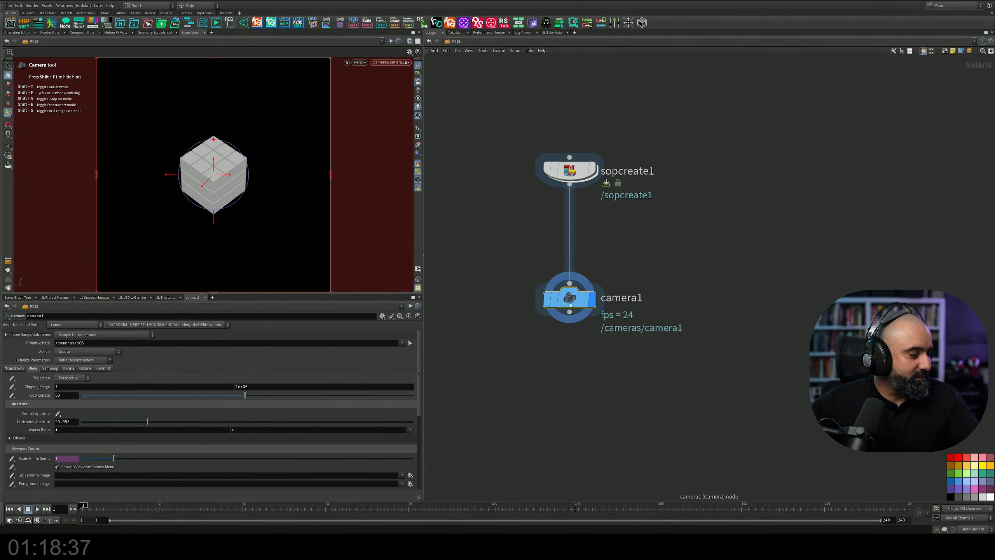
pyautogui.moveTo(571, 305)
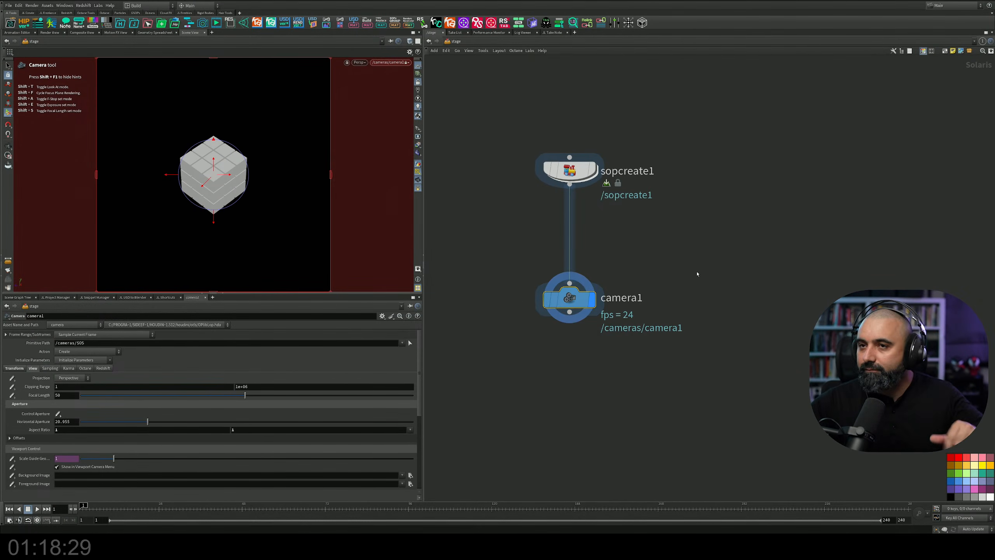
pyautogui.moveTo(617, 321); pyautogui.dragTo(626, 267, button='middle')
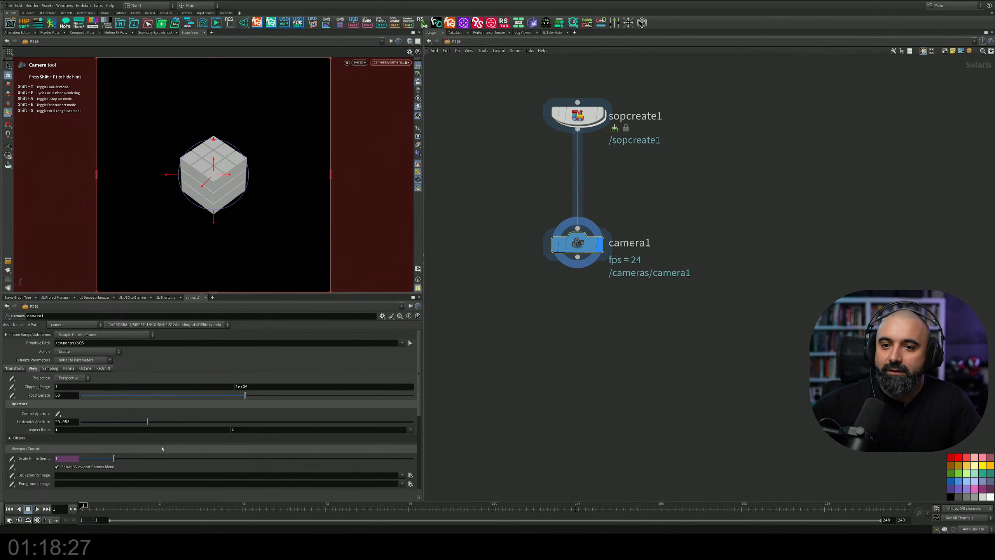
# Set the camera's focal length to 200.
pyautogui.moveTo(245, 395); pyautogui.dragTo(299, 415)
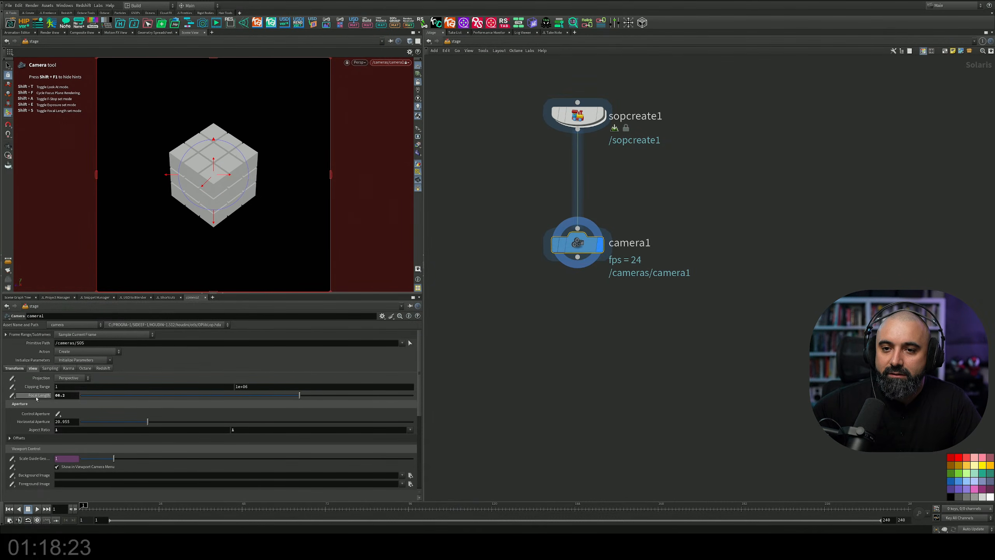
pyautogui.click(64, 395)
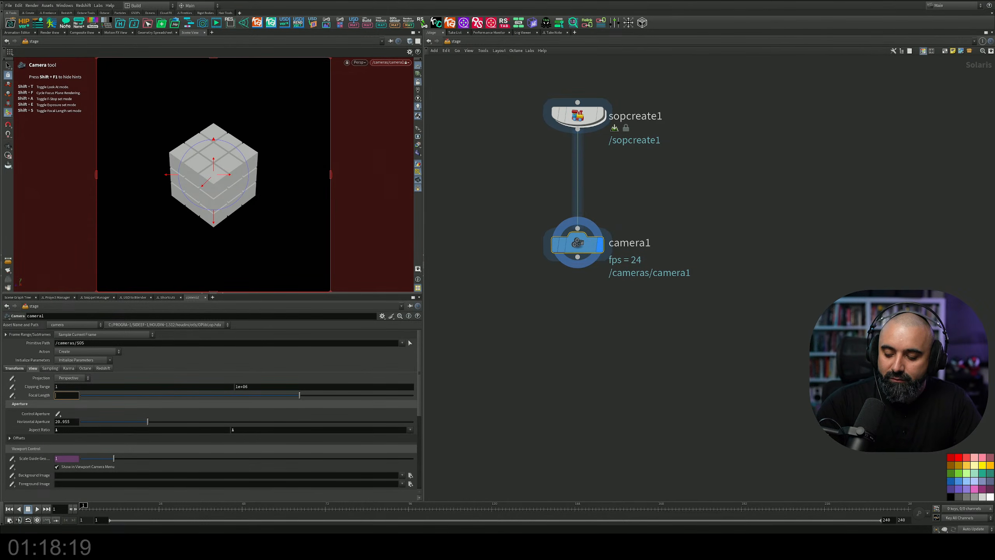
pyautogui.write('200')
pyautogui.press('Return')
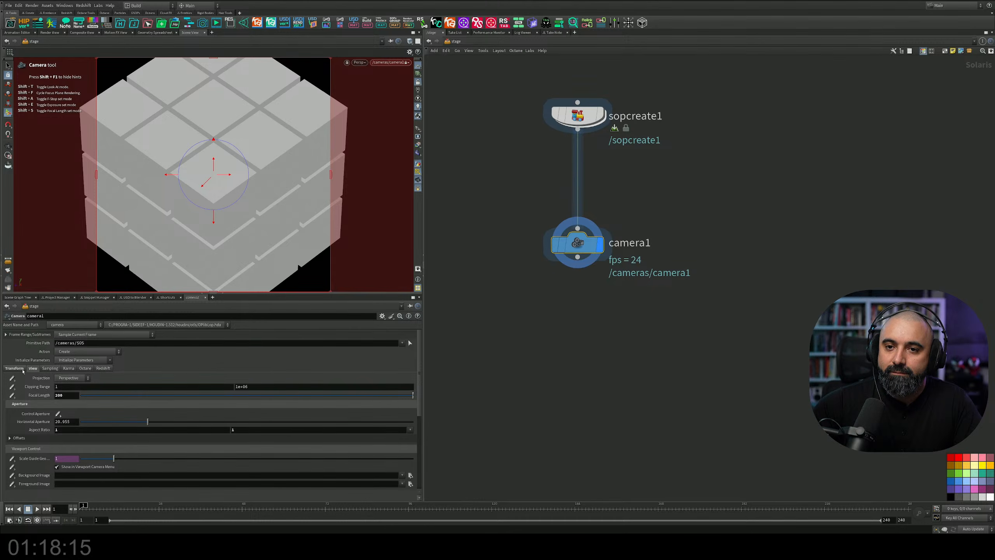
# Move the camera back along X to about 26.8 so the whole cube fits in the square frame.
pyautogui.click(14, 367)
pyautogui.moveTo(83, 395); pyautogui.dragTo(149, 391, button='middle')
pyautogui.moveTo(143, 392); pyautogui.dragTo(139, 392, button='middle')
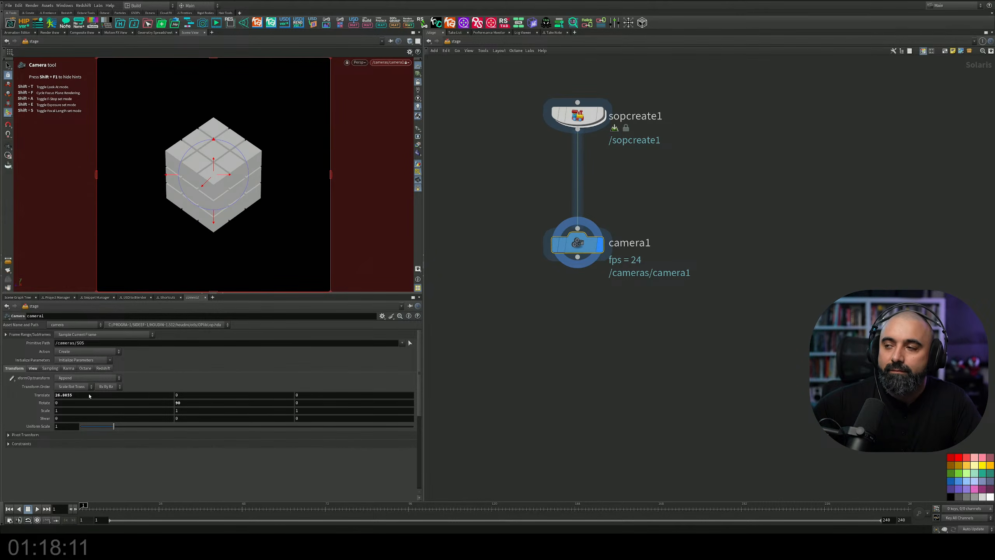
# Insert a Grid node between the SOP Create and the camera.
pyautogui.moveTo(519, 333); pyautogui.dragTo(591, 370, button='middle')
pyautogui.press('Tab')
pyautogui.write('mat')
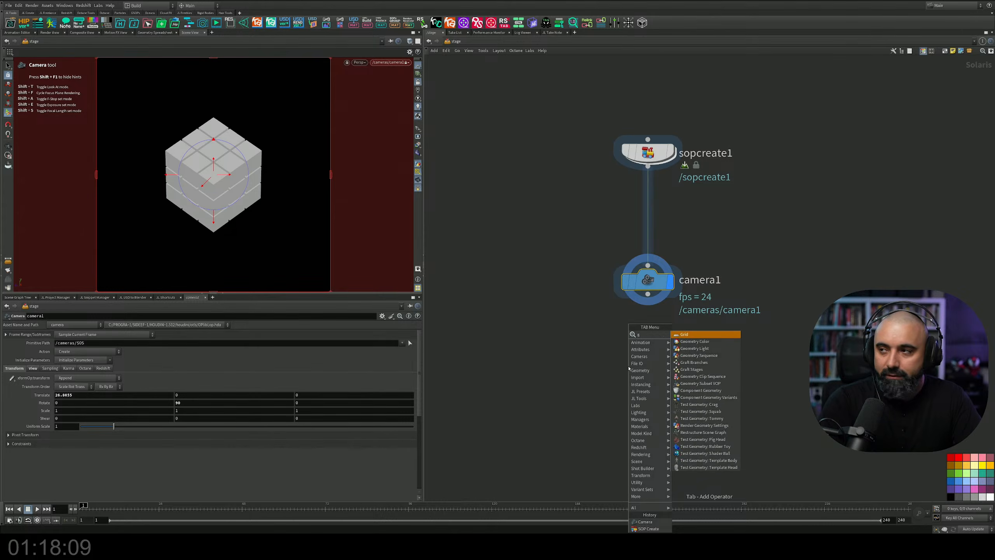
pyautogui.press('Return')
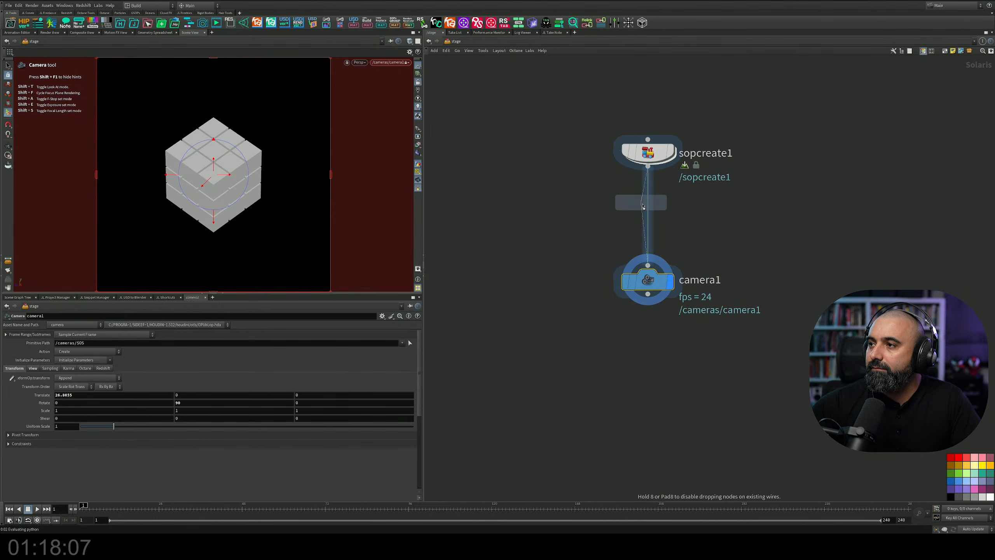
pyautogui.click(658, 218)
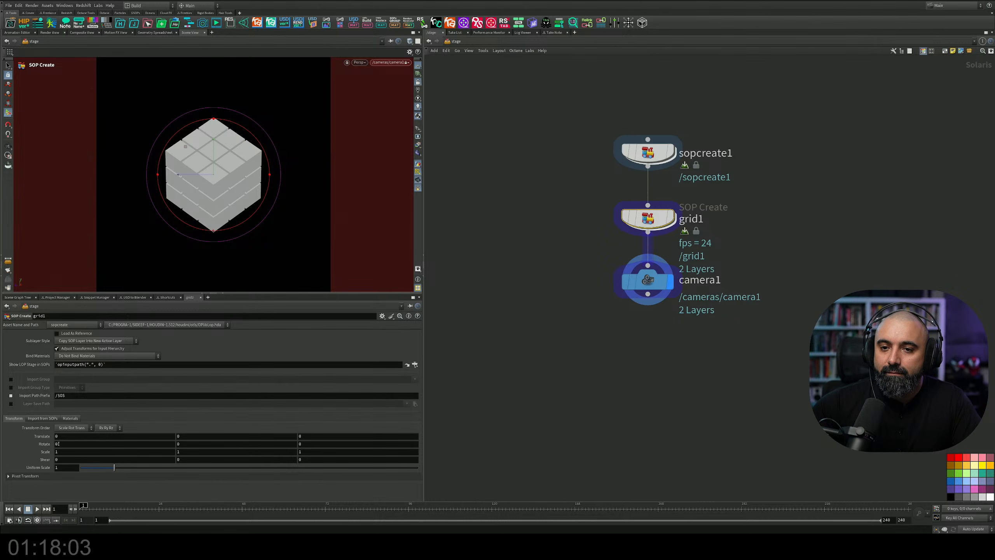
# Stand the grid upright as a backdrop by rotating it 90 degrees on Z and translating it to -1.9 on X.
pyautogui.moveTo(58, 444); pyautogui.dragTo(62, 445, button='middle')
pyautogui.moveTo(222, 444); pyautogui.dragTo(227, 445, button='middle')
pyautogui.hotkey('ctrl', 'z')
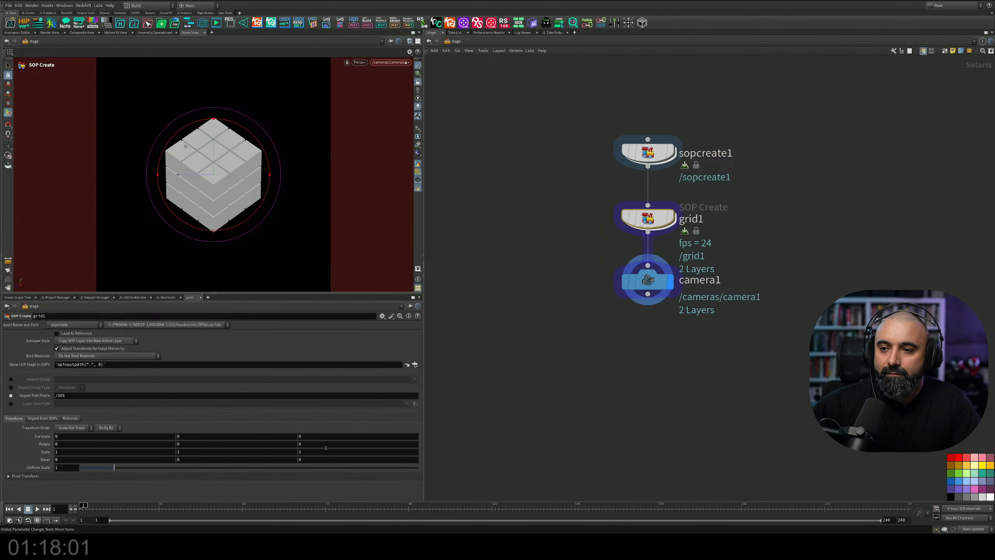
pyautogui.write('90')
pyautogui.press('Return')
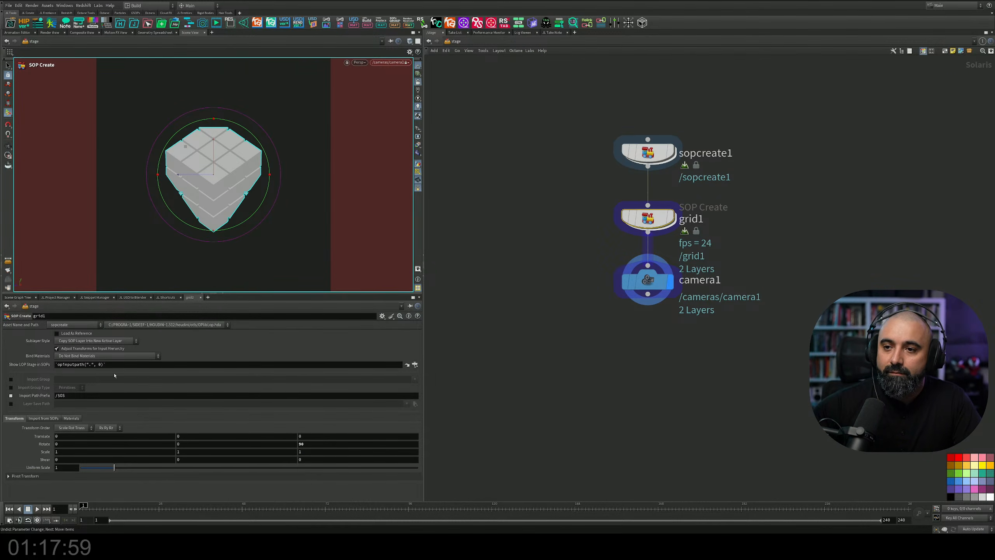
pyautogui.moveTo(112, 443); pyautogui.dragTo(102, 440, button='middle')
pyautogui.moveTo(606, 353); pyautogui.dragTo(584, 345, button='middle')
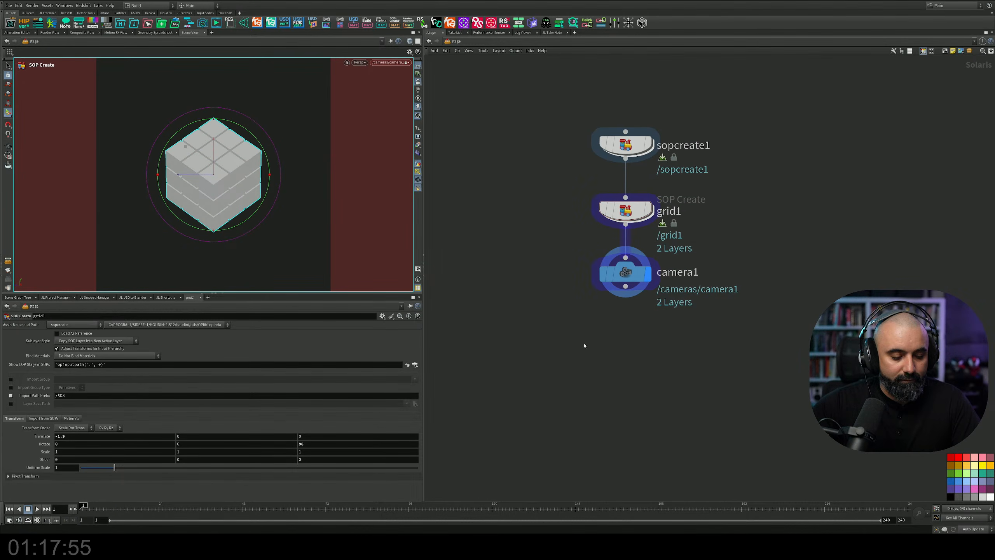
# Save the scene and move the camera node down to leave room below the grid node.
pyautogui.hotkey('ctrl', 's')
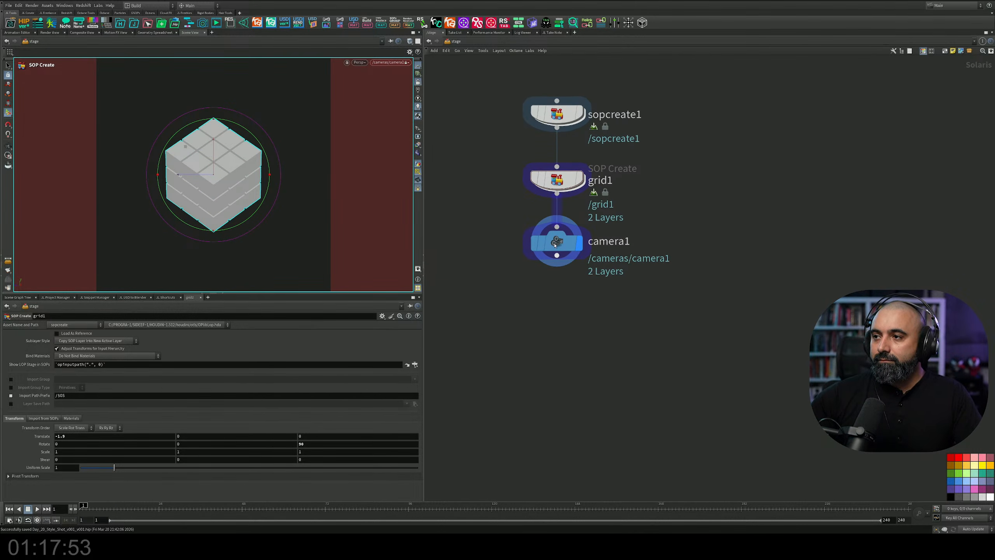
pyautogui.moveTo(555, 245); pyautogui.dragTo(554, 309)
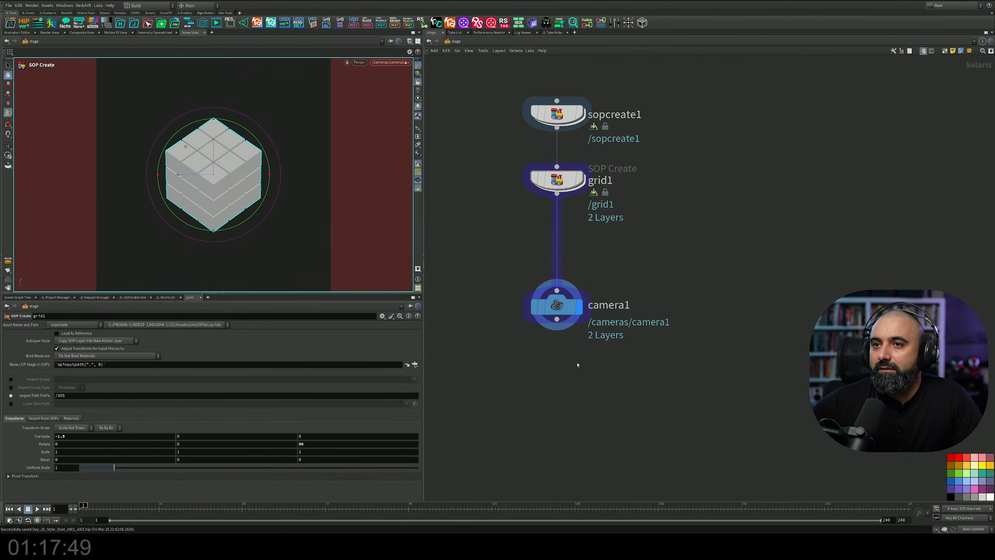
pyautogui.moveTo(599, 362); pyautogui.dragTo(606, 394, button='middle')
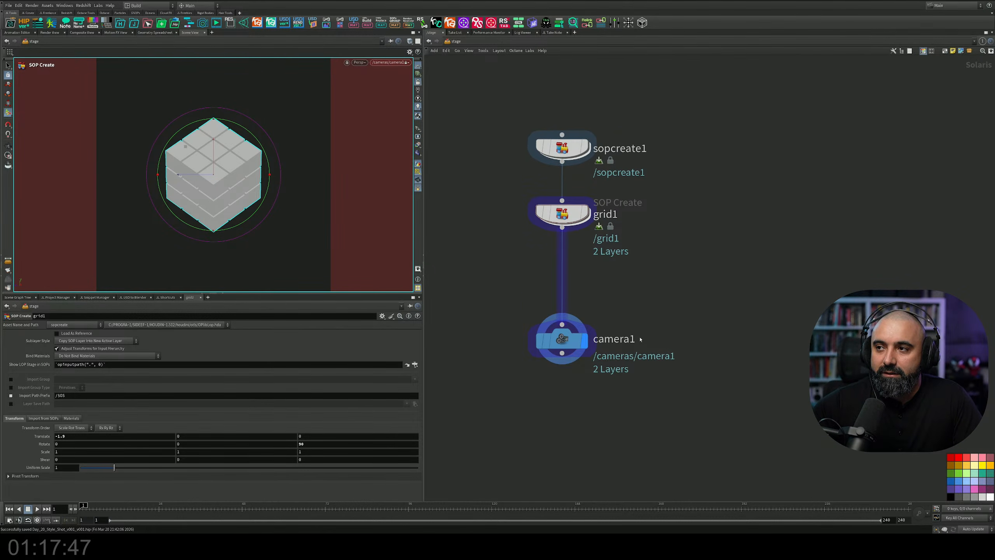
# Insert an Area Light node between the grid and the camera.
pyautogui.moveTo(659, 269); pyautogui.dragTo(608, 288, button='middle')
pyautogui.press('Tab')
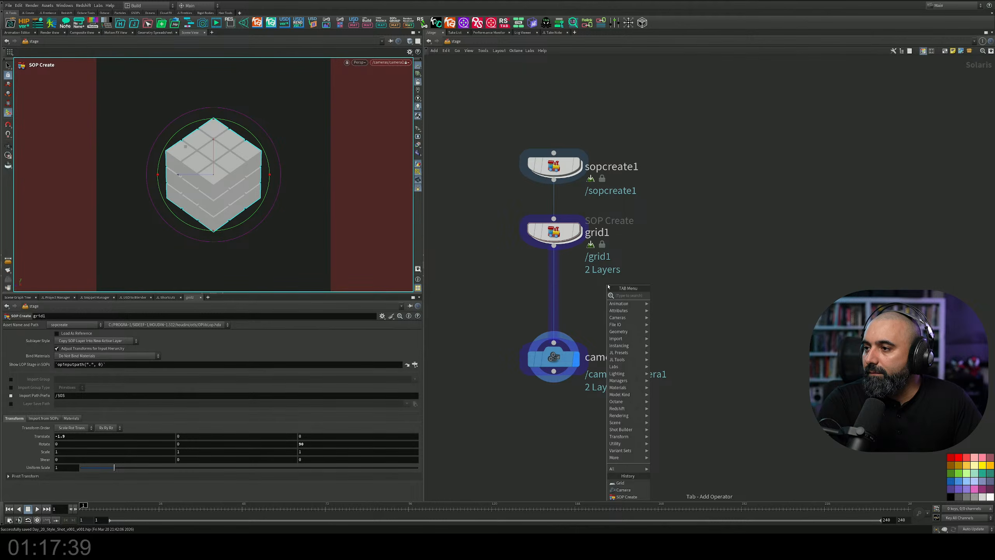
pyautogui.write('dome')
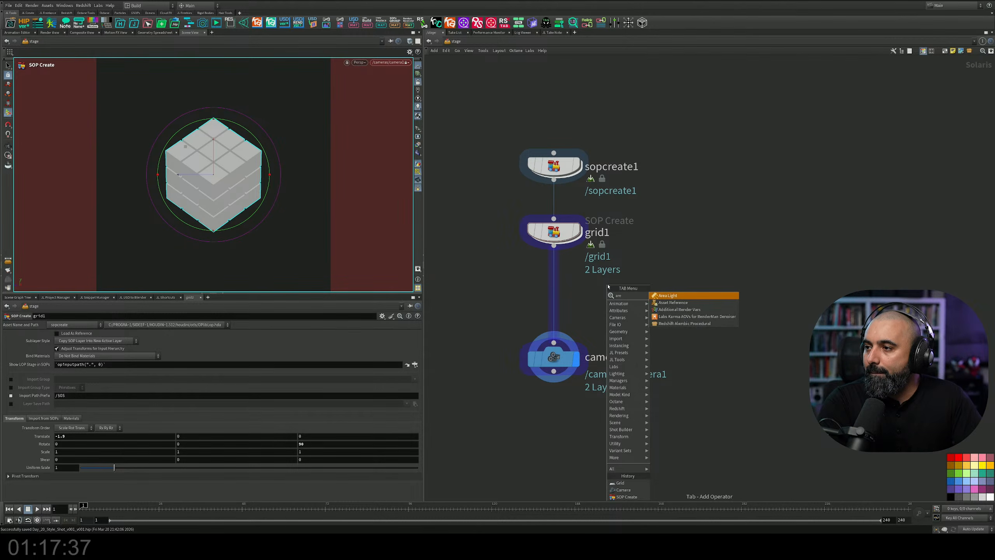
pyautogui.press('Return')
pyautogui.click(555, 283)
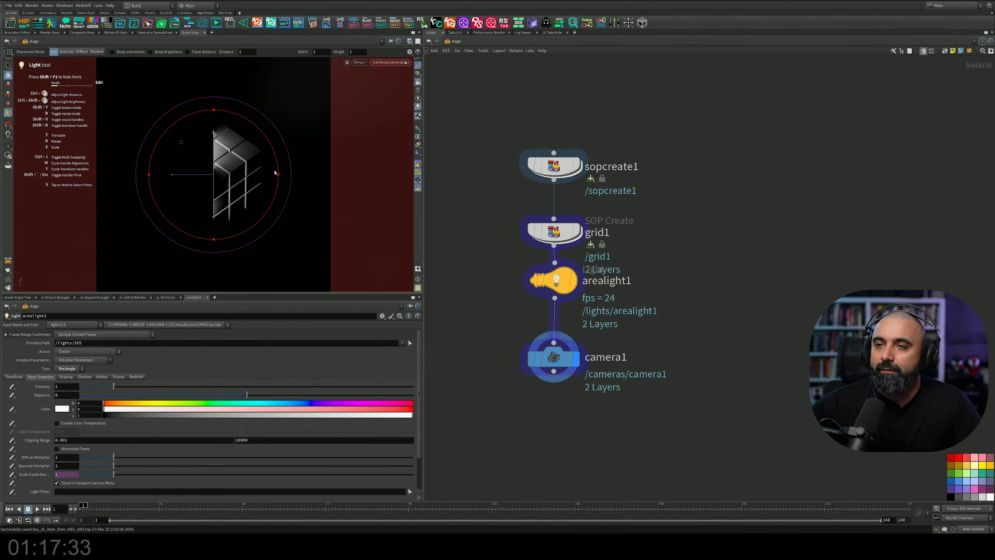
# Rotate the area light to face straight down and raise it above the cube.
pyautogui.moveTo(269, 144); pyautogui.dragTo(261, 258)
pyautogui.moveTo(214, 153); pyautogui.dragTo(218, 62)
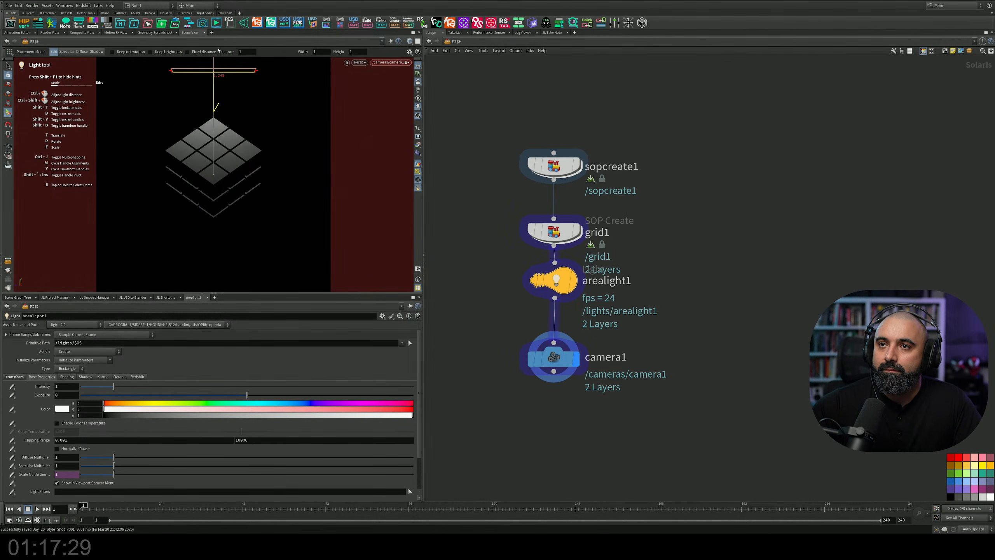
# Raise the area light's intensity to about 2.48, its diffuse multiplier to about 1.37 and its specular multiplier to about 1.87.
pyautogui.moveTo(113, 386); pyautogui.dragTo(163, 386)
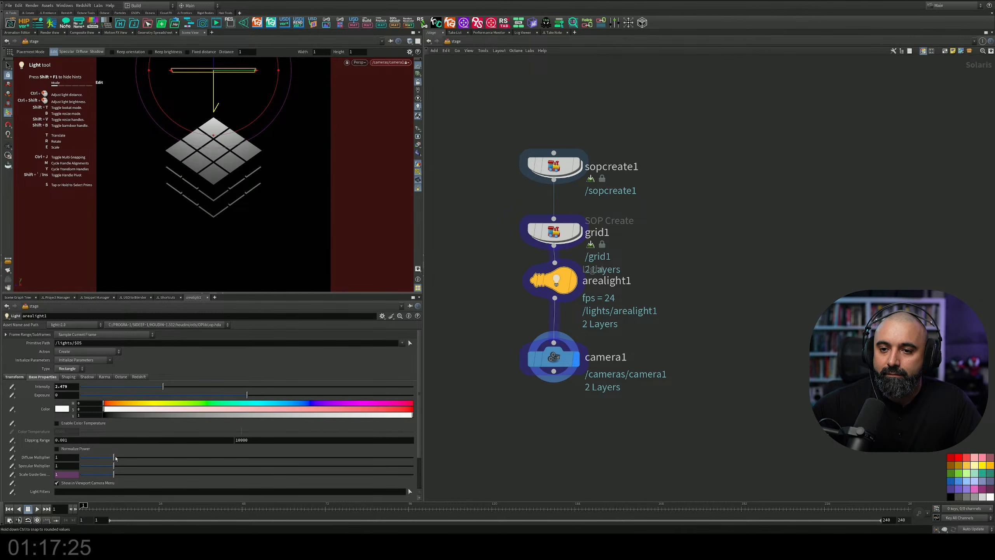
pyautogui.moveTo(114, 457)
pyautogui.mouseDown()
pyautogui.moveTo(205, 466)
pyautogui.moveTo(125, 457)
pyautogui.mouseUp()
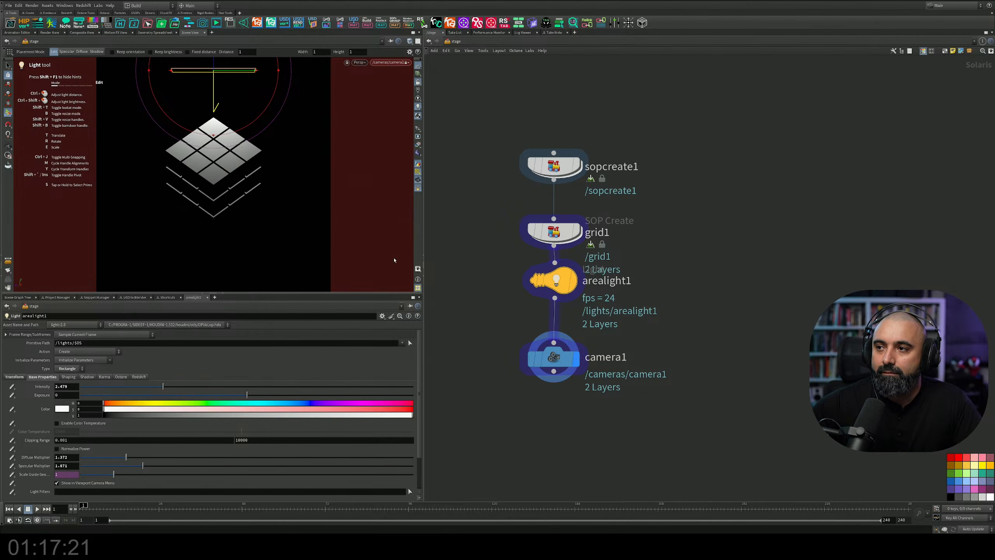
# Unlock the view from the camera and switch to a free perspective view with the reference grid hidden and a gray background.
pyautogui.click(418, 82)
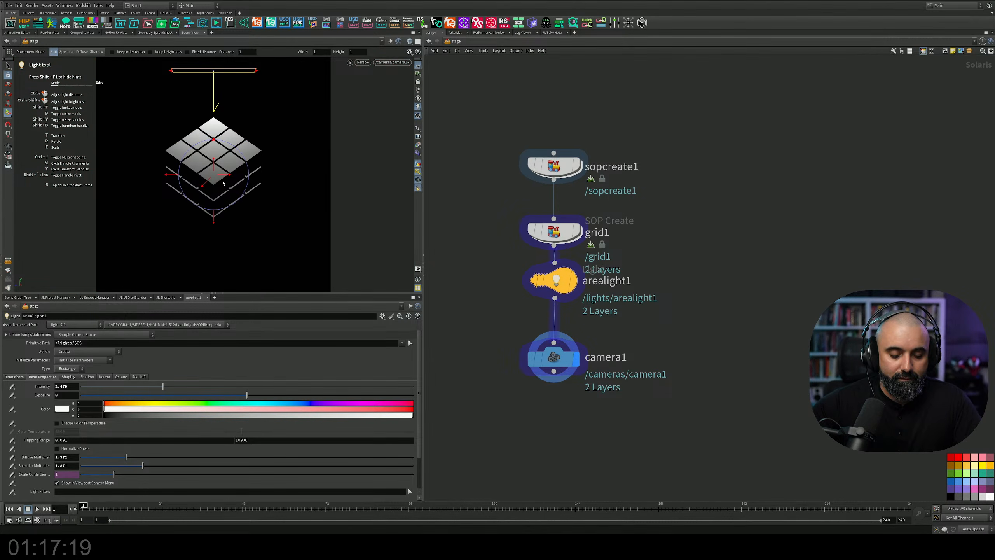
pyautogui.hotkey('space', '1')
pyautogui.keyDown('alt'); pyautogui.moveTo(178, 147); pyautogui.dragTo(219, 241); pyautogui.keyUp('alt')
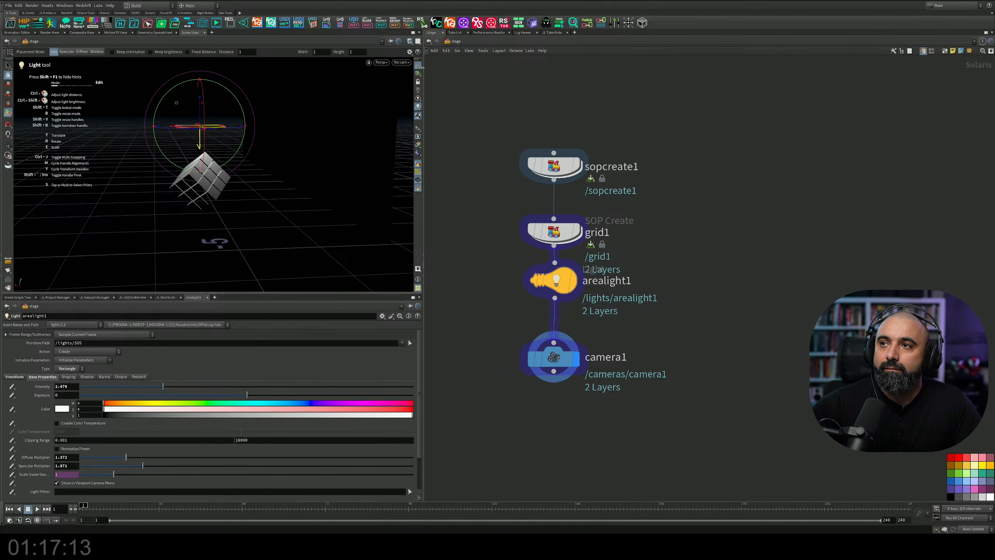
pyautogui.click(419, 67)
pyautogui.hotkey('alt', 'b')
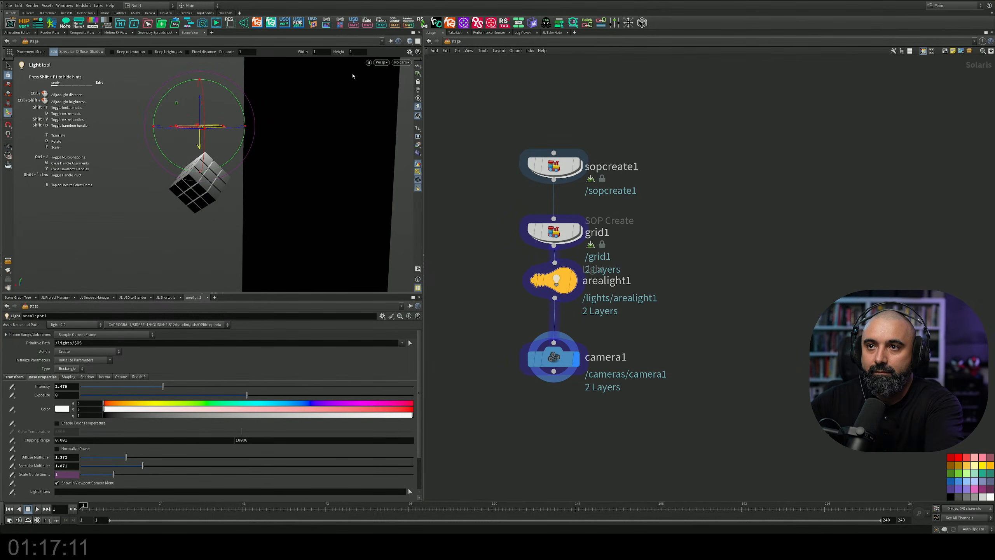
# Select the grid node and move the backdrop closer to the cube, to about -0.83 on X.
pyautogui.moveTo(250, 185)
pyautogui.keyDown('alt'); pyautogui.mouseDown()
pyautogui.moveTo(272, 187)
pyautogui.moveTo(228, 149)
pyautogui.moveTo(279, 109)
pyautogui.moveTo(257, 104)
pyautogui.moveTo(256, 72)
pyautogui.moveTo(256, 108)
pyautogui.moveTo(232, 135)
pyautogui.moveTo(188, 143)
pyautogui.moveTo(259, 95)
pyautogui.moveTo(192, 92)
pyautogui.moveTo(166, 110)
pyautogui.mouseUp(); pyautogui.keyUp('alt')
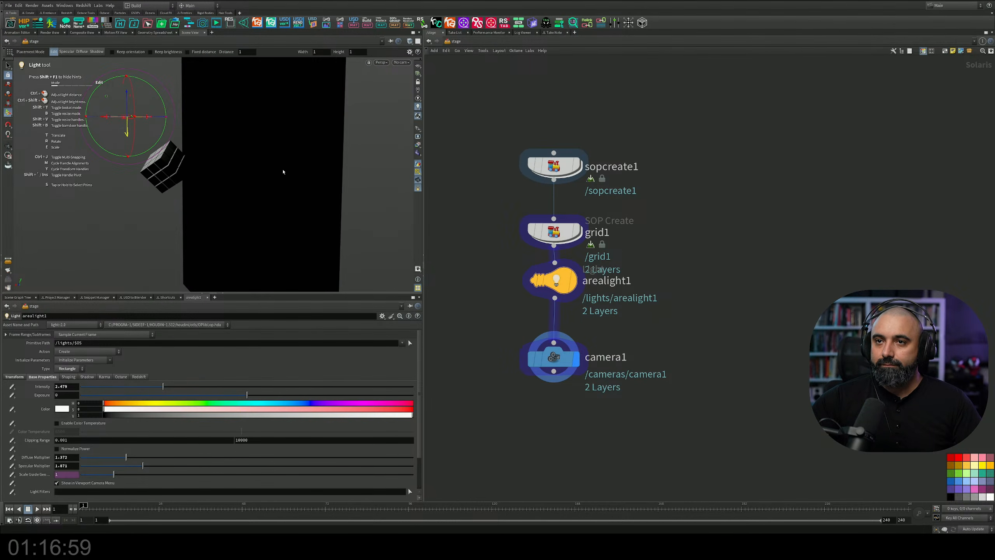
pyautogui.keyDown('alt'); pyautogui.moveTo(302, 162); pyautogui.dragTo(142, 140); pyautogui.keyUp('alt')
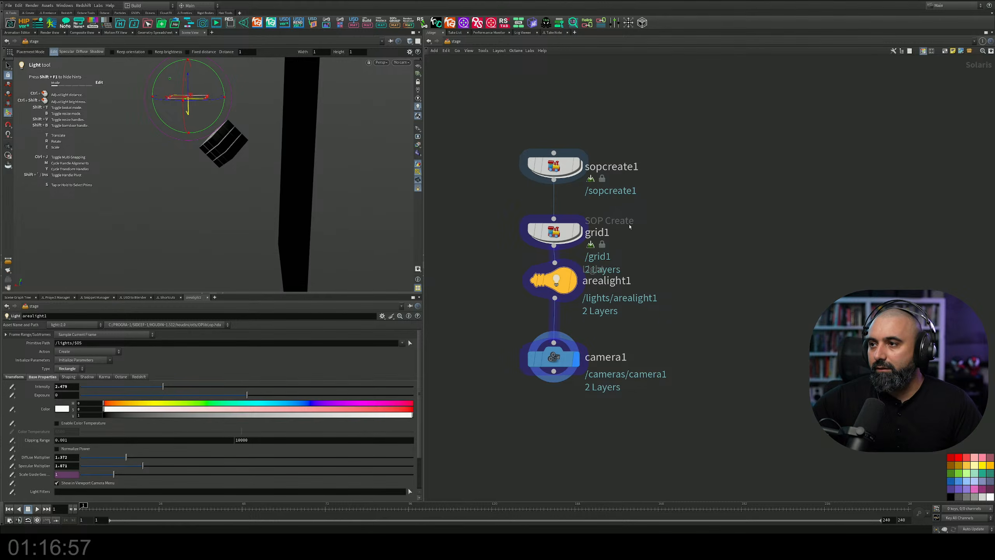
pyautogui.click(566, 231)
pyautogui.moveTo(325, 146); pyautogui.dragTo(286, 149)
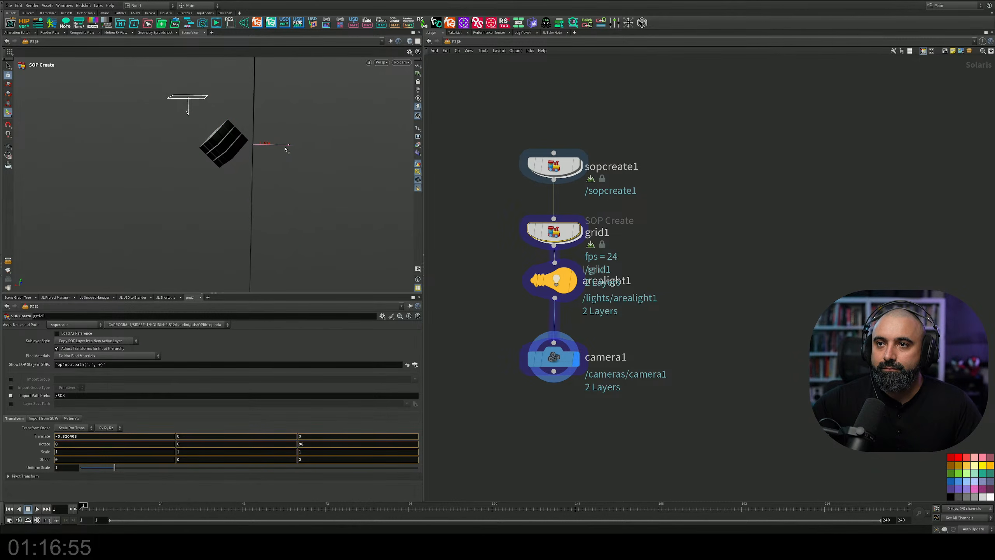
# Select the overhead area light and reposition it so it sits centered above the cube.
pyautogui.press('r')
pyautogui.click(563, 280)
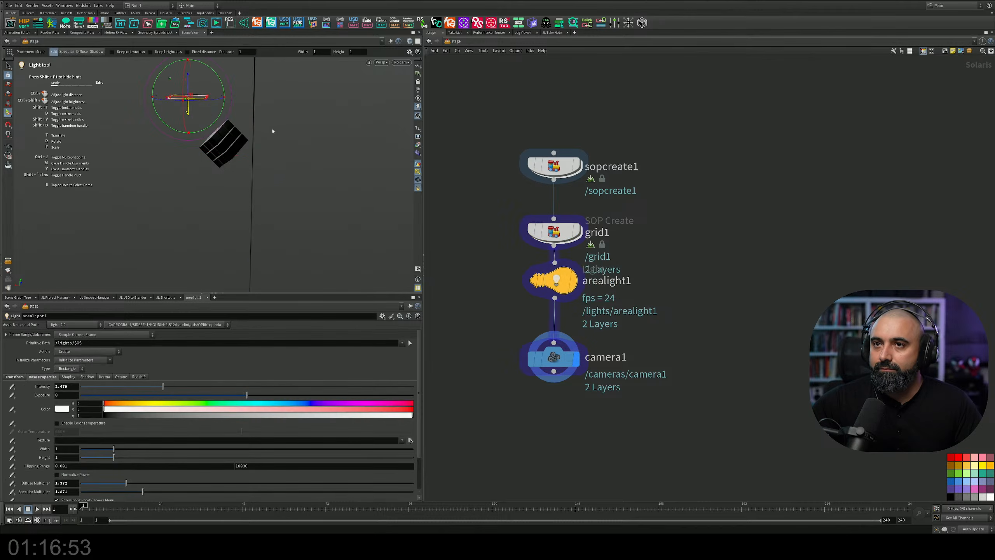
pyautogui.moveTo(193, 79); pyautogui.dragTo(215, 53)
pyautogui.keyDown('alt'); pyautogui.moveTo(250, 104); pyautogui.dragTo(311, 157); pyautogui.keyUp('alt')
pyautogui.keyDown('alt'); pyautogui.moveTo(312, 157); pyautogui.dragTo(307, 144, button='middle'); pyautogui.keyUp('alt')
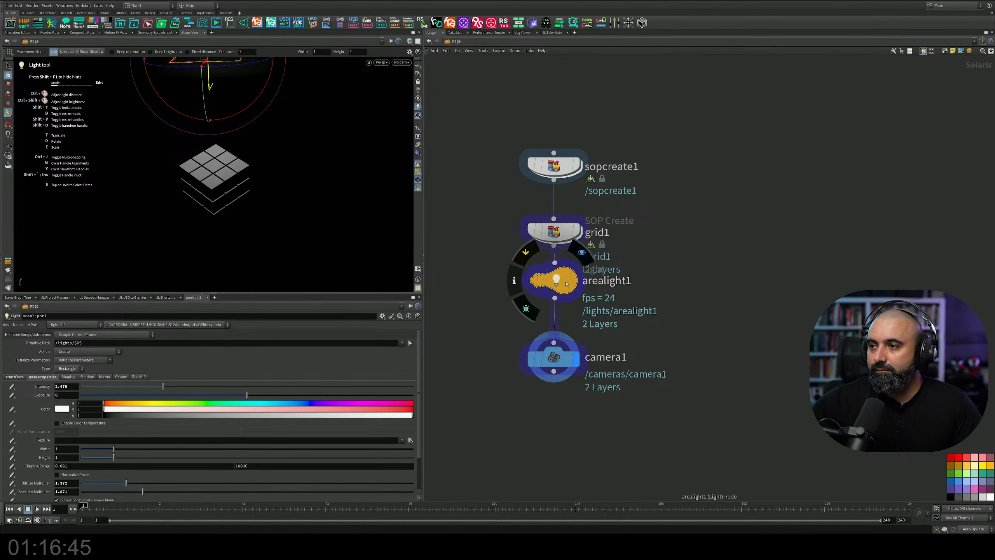
# Duplicate the overhead area light below it in the chain, then stand the copy upright on the cube's right side, facing the cube.
pyautogui.keyDown('alt'); pyautogui.moveTo(562, 284); pyautogui.dragTo(557, 315); pyautogui.keyUp('alt')
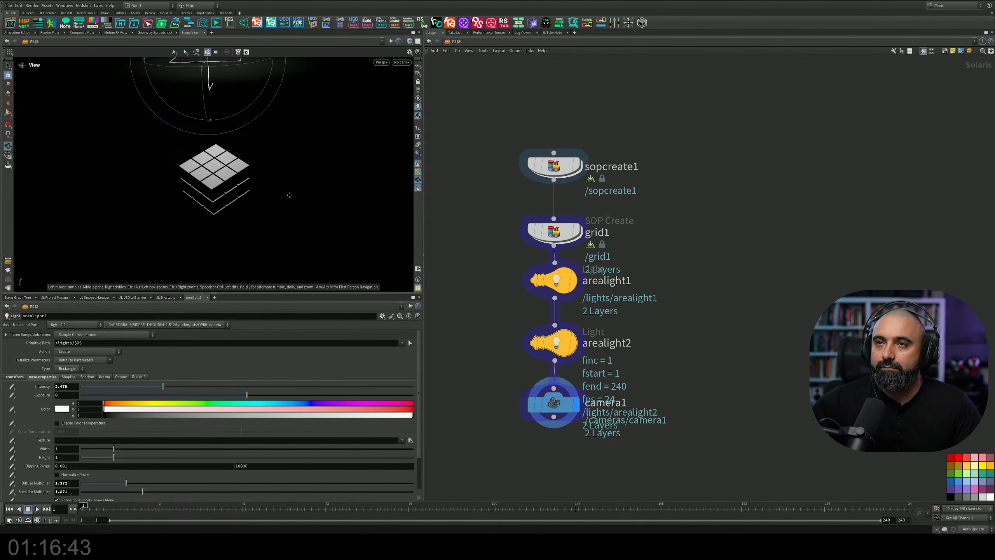
pyautogui.keyDown('alt'); pyautogui.moveTo(288, 196); pyautogui.dragTo(228, 195, button='right'); pyautogui.keyUp('alt')
pyautogui.keyDown('alt'); pyautogui.moveTo(228, 196); pyautogui.dragTo(213, 212, button='middle'); pyautogui.keyUp('alt')
pyautogui.keyDown('alt'); pyautogui.moveTo(212, 212); pyautogui.dragTo(228, 205); pyautogui.keyUp('alt')
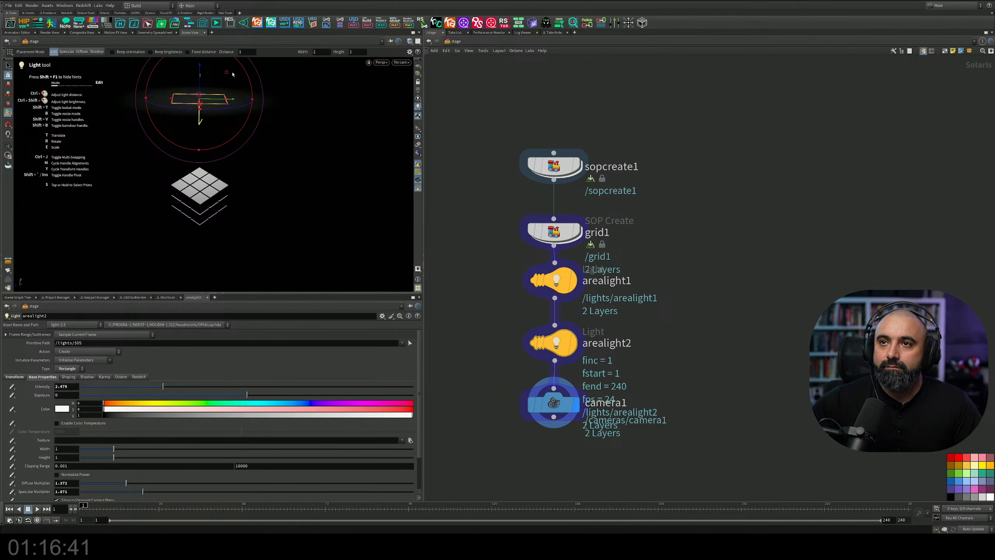
pyautogui.moveTo(227, 74); pyautogui.dragTo(401, 239)
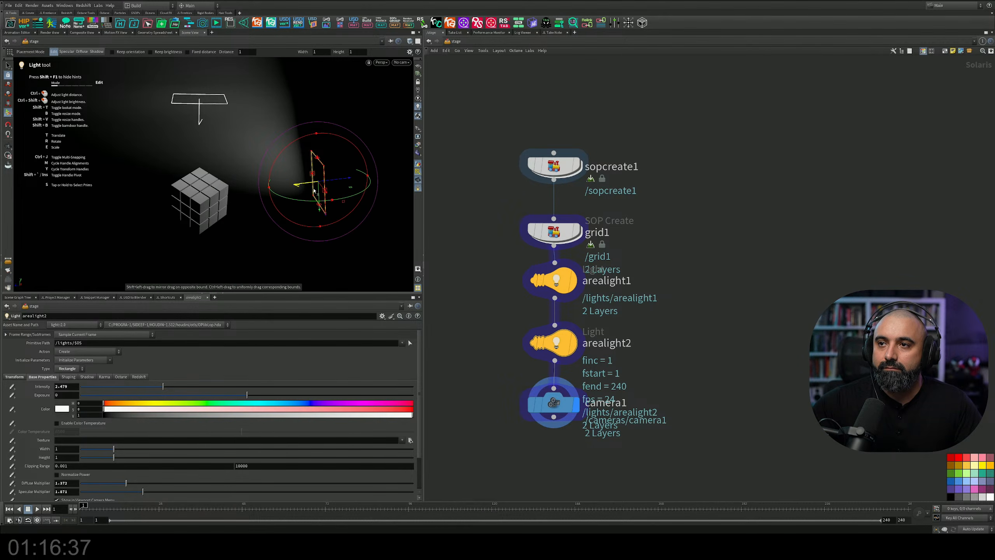
pyautogui.moveTo(318, 186); pyautogui.dragTo(358, 239)
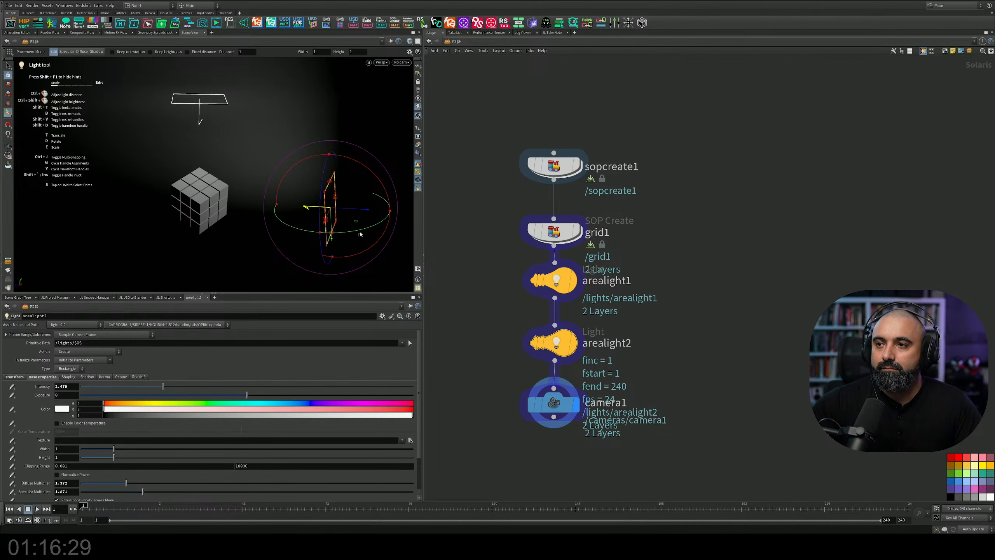
# Duplicate the right-side area light above the camera node, turn the copy around and move it to the cube's left side, facing the cube.
pyautogui.moveTo(581, 380)
pyautogui.moveTo(657, 342); pyautogui.dragTo(664, 220, button='middle')
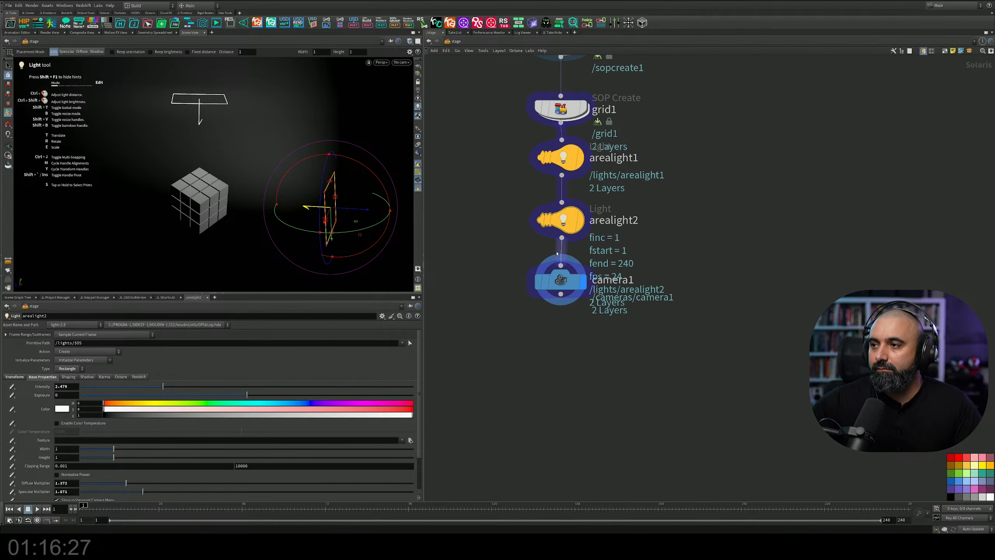
pyautogui.moveTo(561, 280); pyautogui.dragTo(562, 363)
pyautogui.keyDown('alt'); pyautogui.moveTo(558, 222); pyautogui.dragTo(559, 288); pyautogui.keyUp('alt')
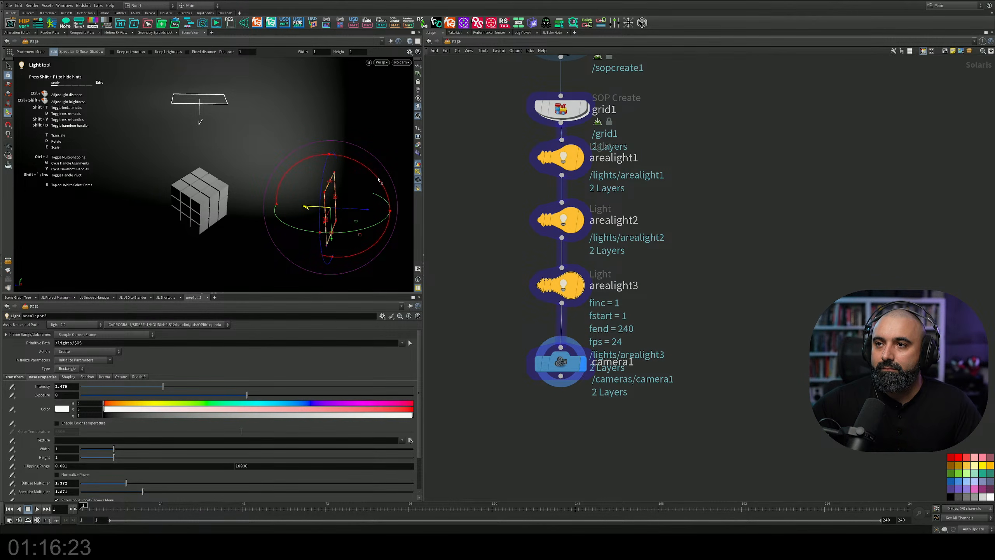
pyautogui.moveTo(379, 180); pyautogui.dragTo(285, 232)
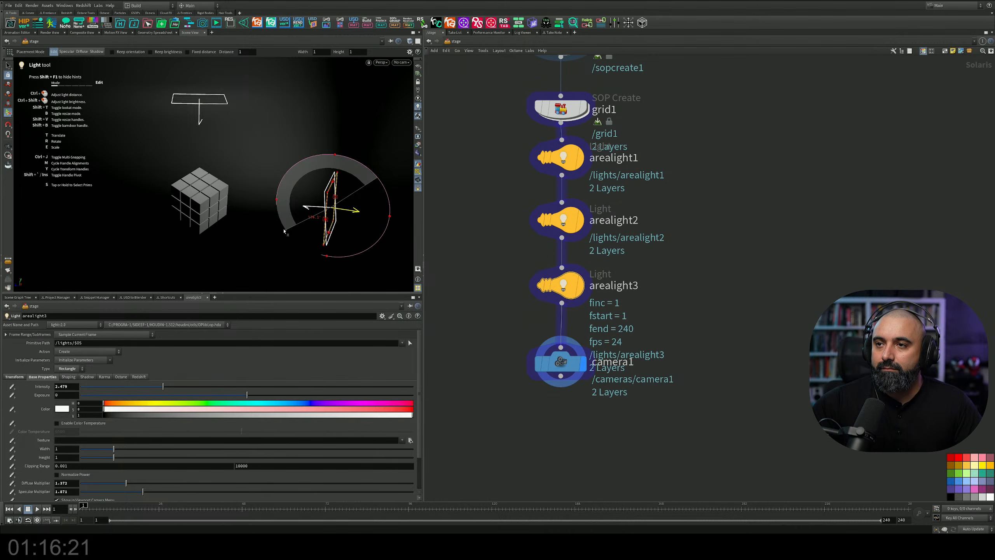
pyautogui.moveTo(361, 234); pyautogui.dragTo(396, 228)
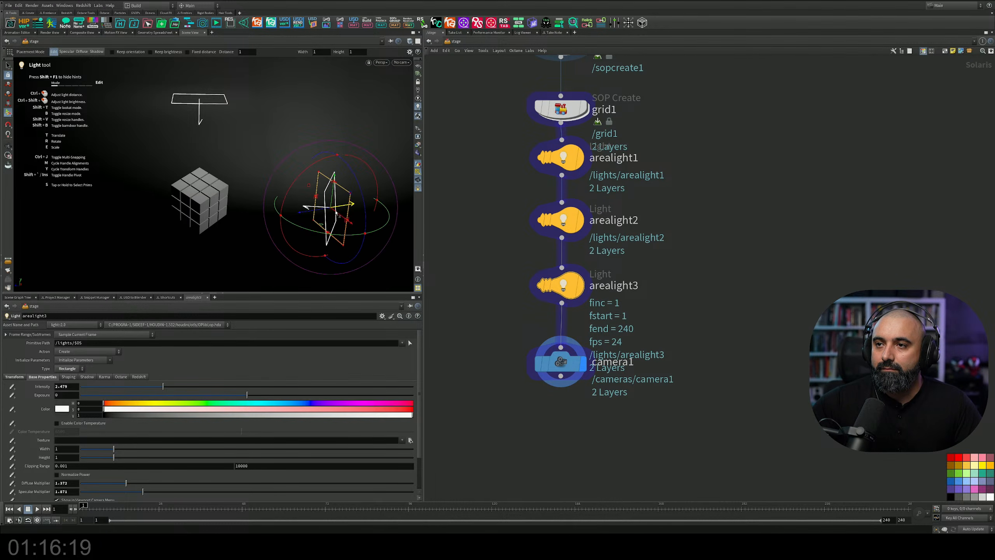
pyautogui.moveTo(319, 210); pyautogui.dragTo(65, 229)
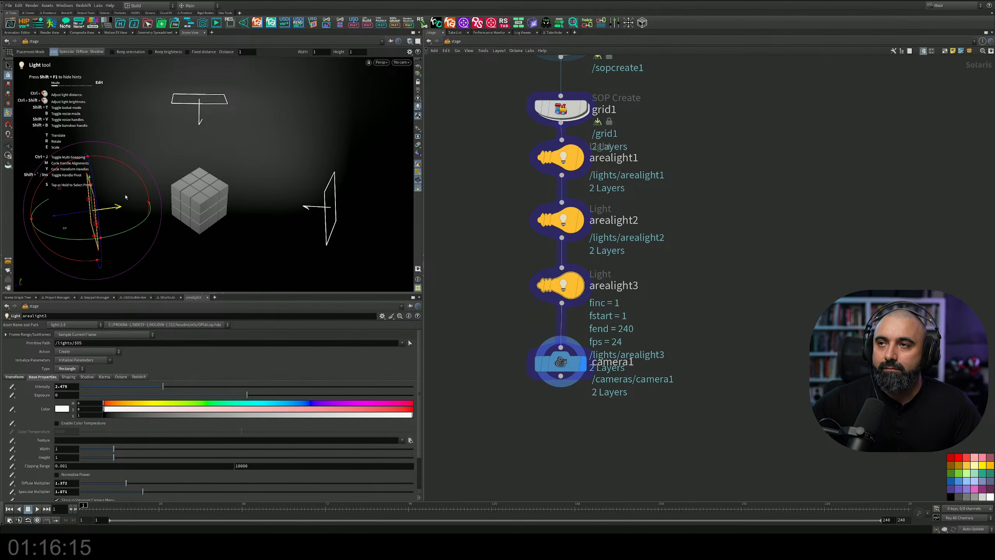
# Look through camera1 and switch the viewport renderer to Karma XPU.
pyautogui.click(403, 62)
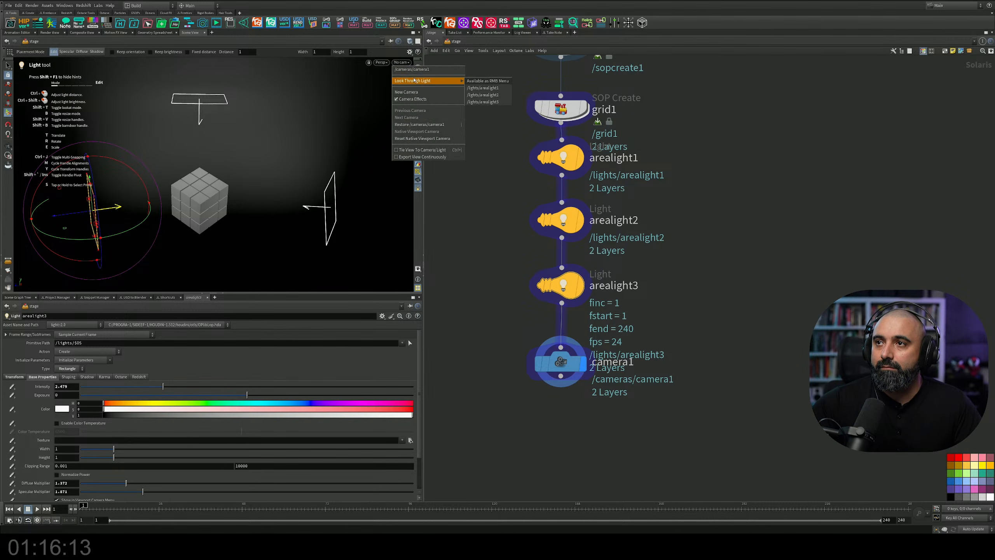
pyautogui.click(416, 69)
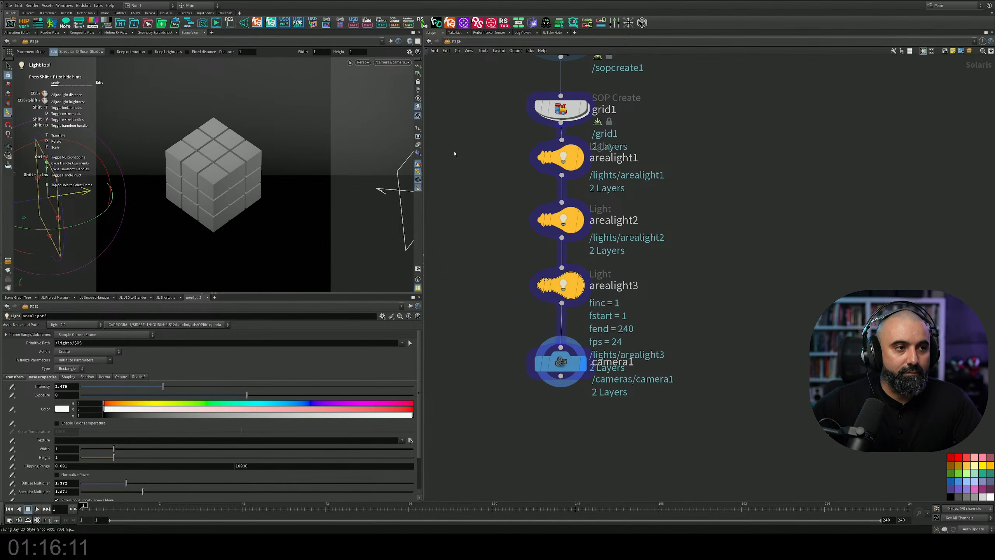
pyautogui.click(363, 63)
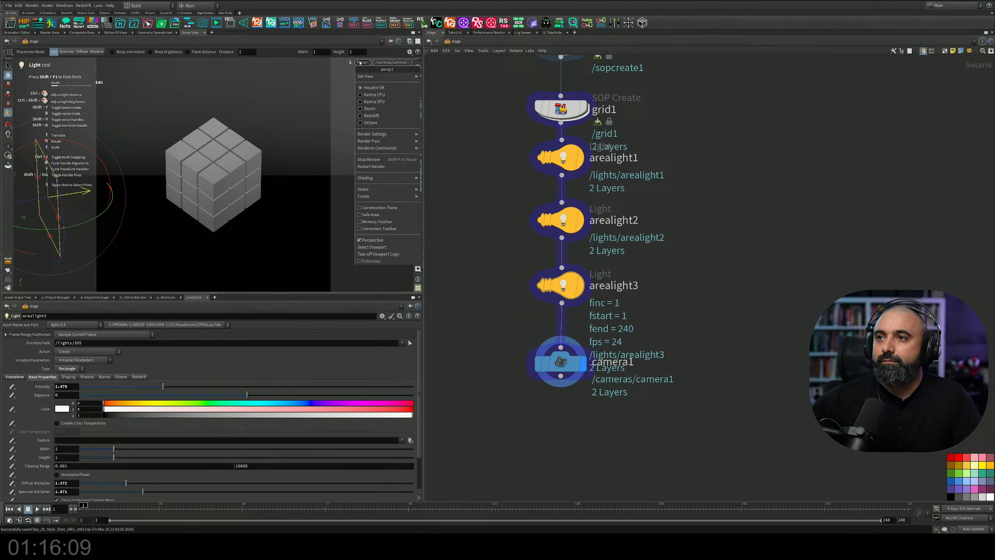
pyautogui.click(376, 100)
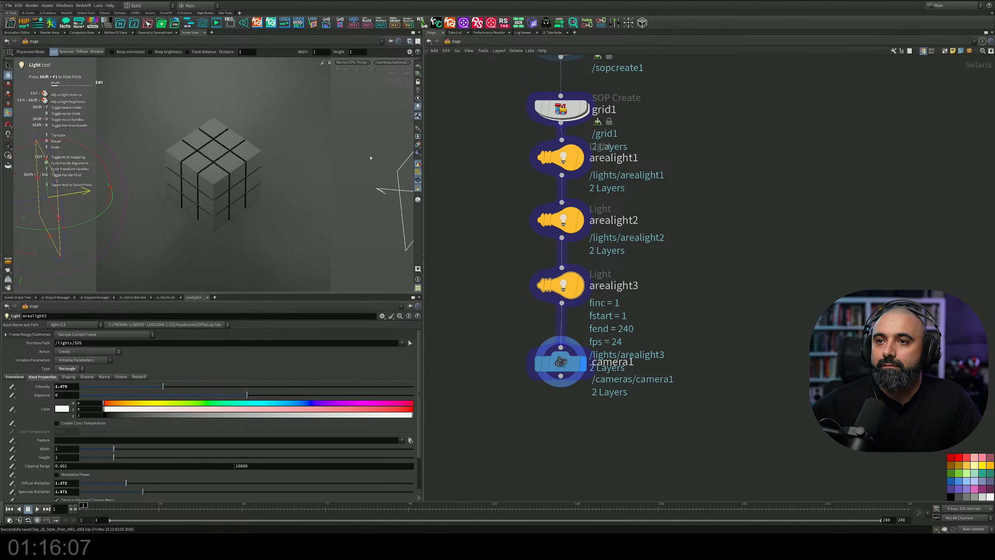
# Lower the intensity of all three area lights to about 0.73, then raise only the overhead light's to about 1.74.
pyautogui.moveTo(650, 135); pyautogui.dragTo(491, 327)
pyautogui.moveTo(121, 386); pyautogui.dragTo(105, 389)
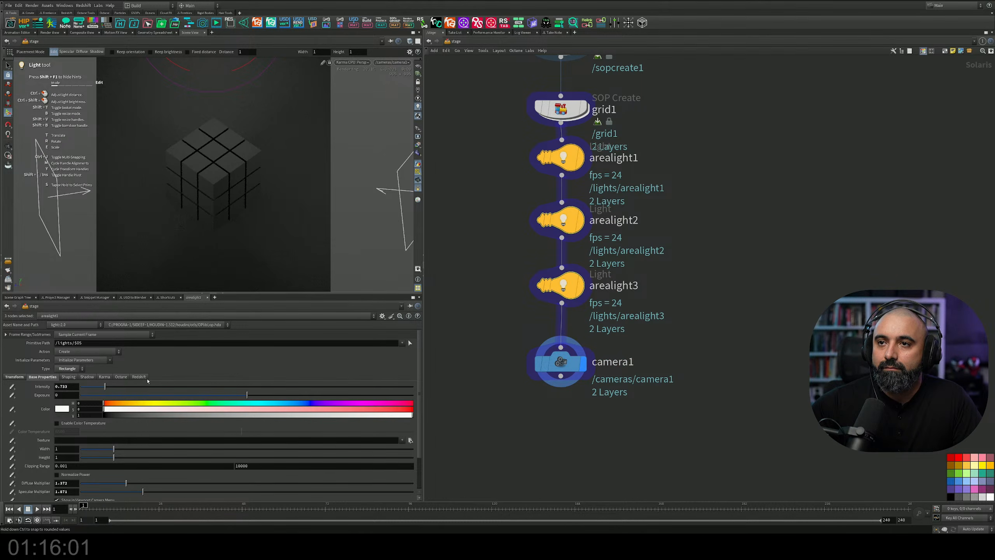
pyautogui.click(671, 256)
pyautogui.click(571, 158)
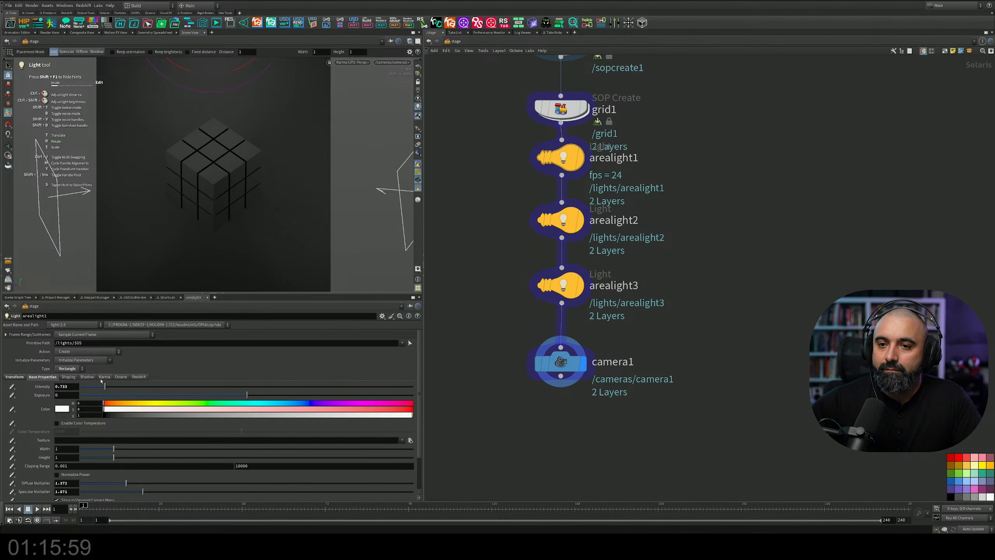
pyautogui.moveTo(105, 387); pyautogui.dragTo(140, 389)
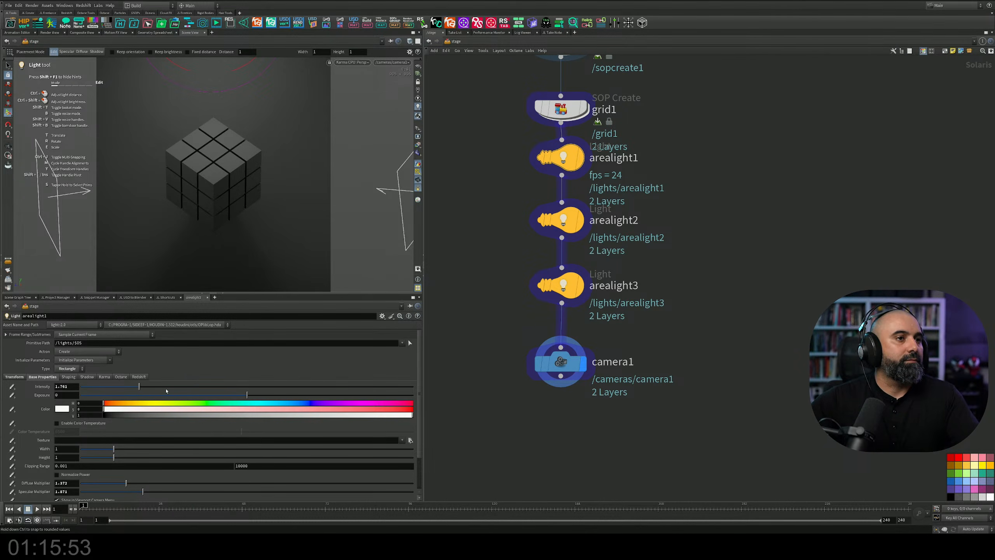
# Open the cube's geometry network in sopcreate1 and insert a PolyBevel between transform2 and normal1.
pyautogui.moveTo(517, 400); pyautogui.dragTo(510, 363, button='middle')
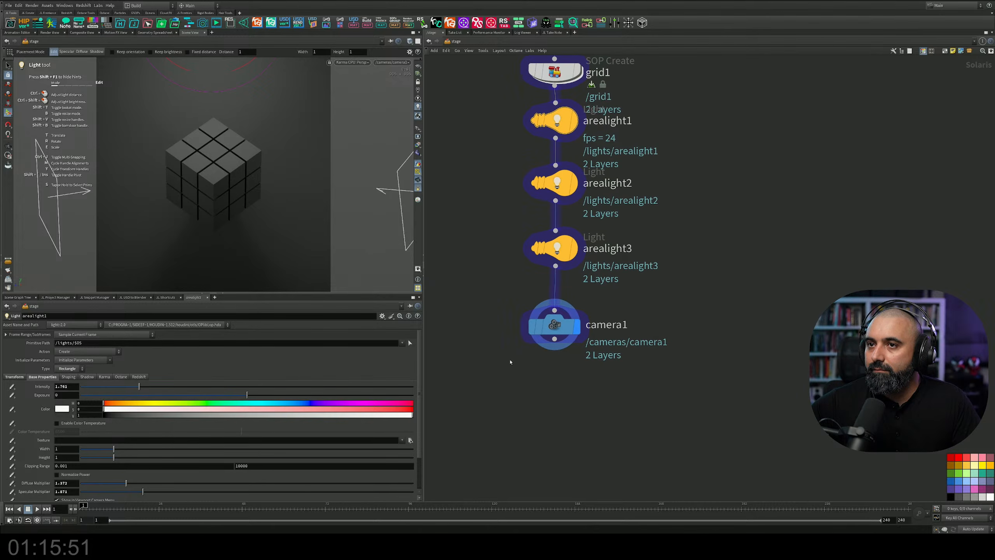
pyautogui.moveTo(662, 303); pyautogui.dragTo(637, 424, button='middle')
pyautogui.moveTo(631, 323); pyautogui.dragTo(632, 313, button='middle')
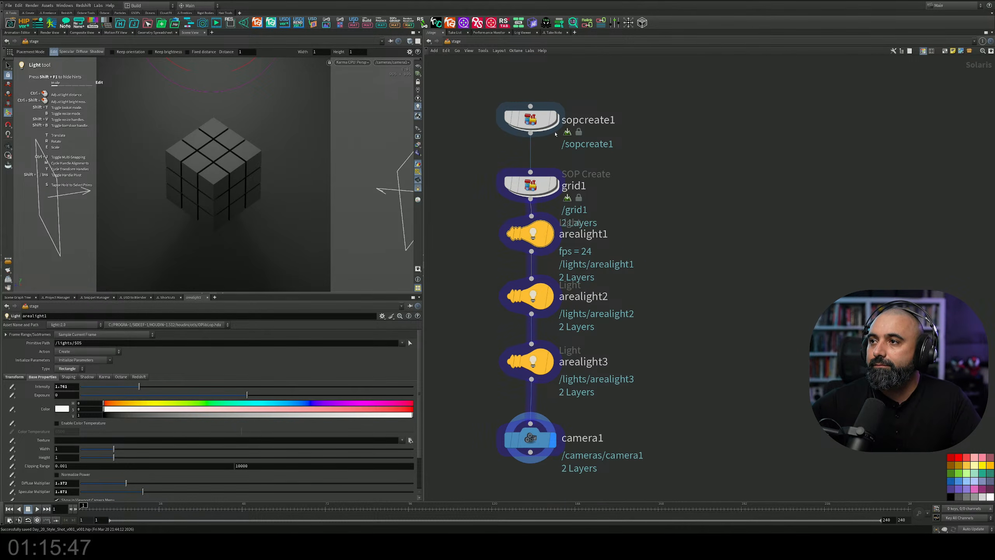
pyautogui.doubleClick(530, 121)
pyautogui.moveTo(516, 278); pyautogui.dragTo(526, 214, button='middle')
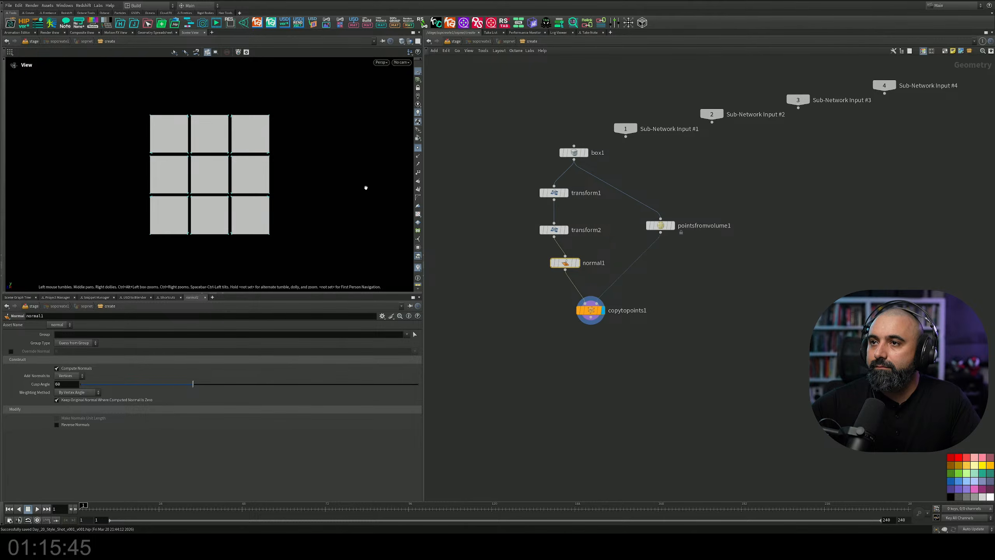
pyautogui.moveTo(358, 158); pyautogui.dragTo(378, 177)
pyautogui.moveTo(498, 244); pyautogui.dragTo(507, 200, button='middle')
pyautogui.press('Tab')
pyautogui.write('poly')
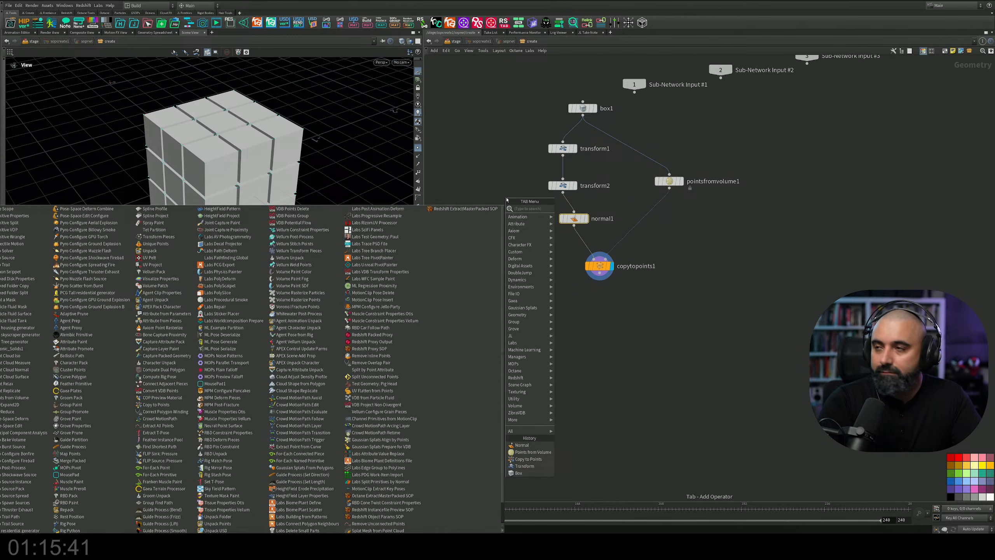
pyautogui.press('Return')
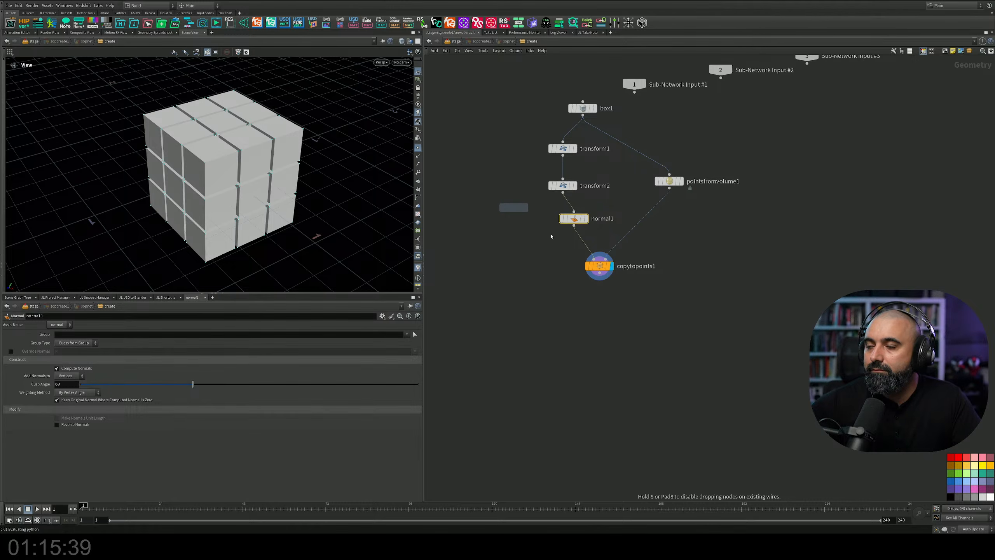
pyautogui.click(568, 214)
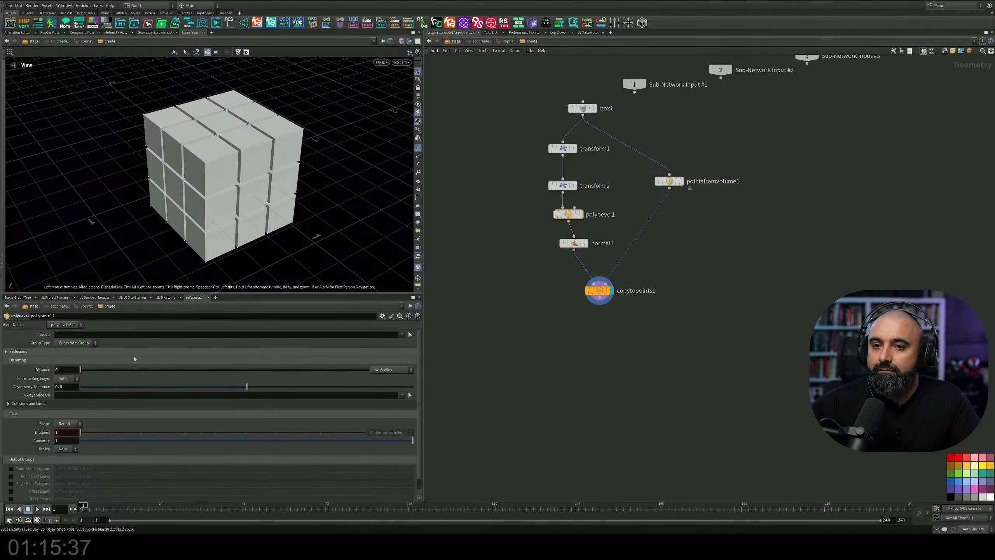
# Set the bevel to a distance of about 0.0108 with 2 divisions and return to the stage.
pyautogui.moveTo(81, 369); pyautogui.dragTo(84, 370)
pyautogui.moveTo(88, 429); pyautogui.dragTo(93, 435)
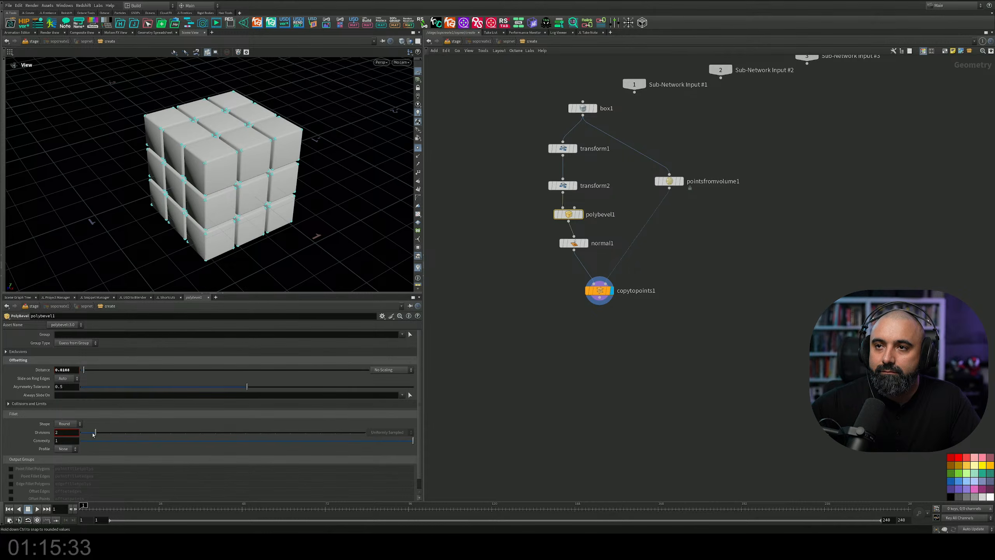
pyautogui.scroll(2, 539, 316)
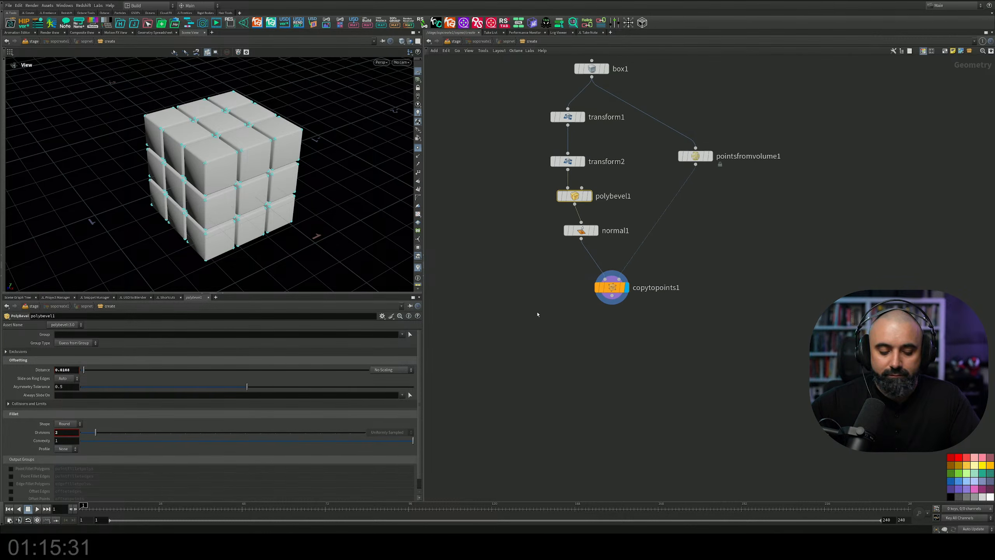
pyautogui.press('u')
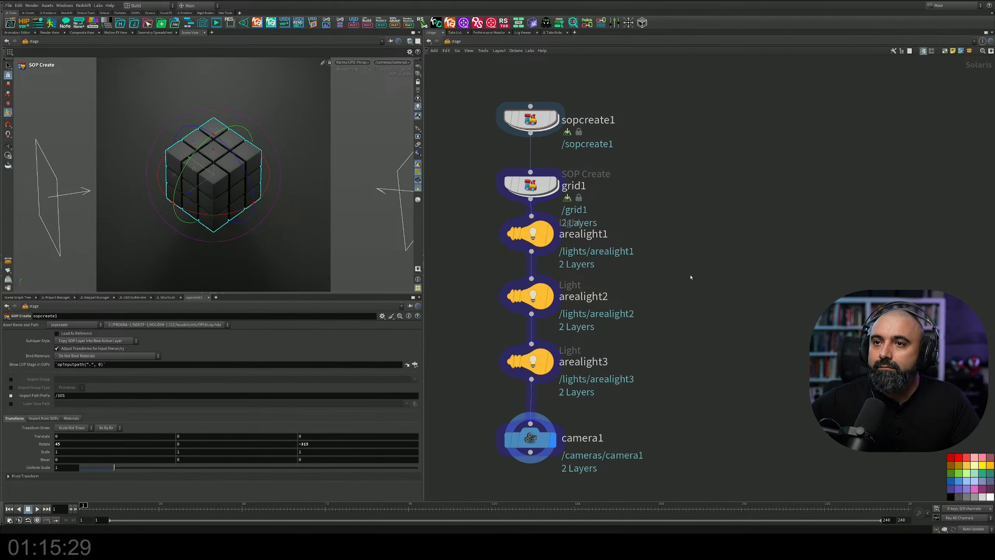
# Reopen the cube's geometry network, reduce the bevel distance to 0.005, and save the scene back at the stage level.
pyautogui.doubleClick(515, 119)
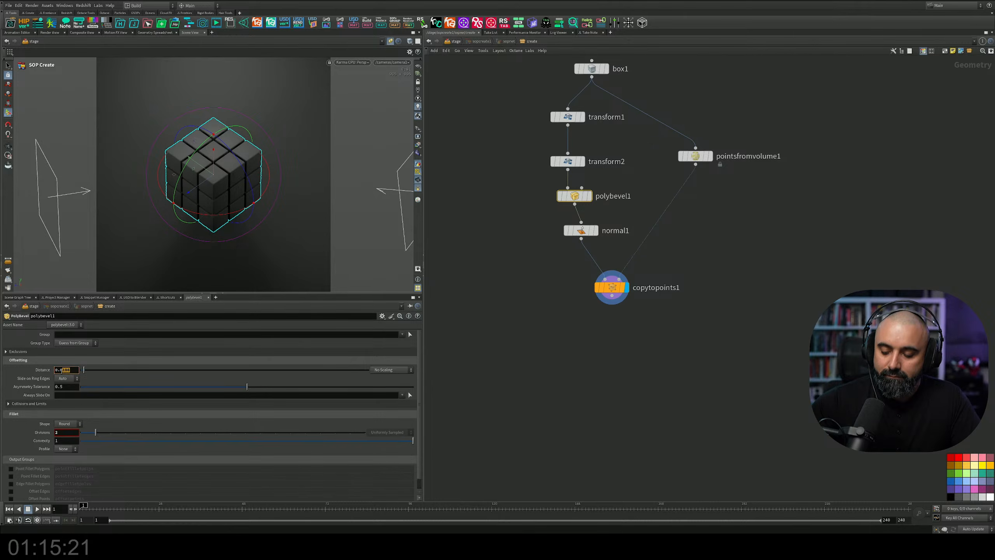
pyautogui.press('Return')
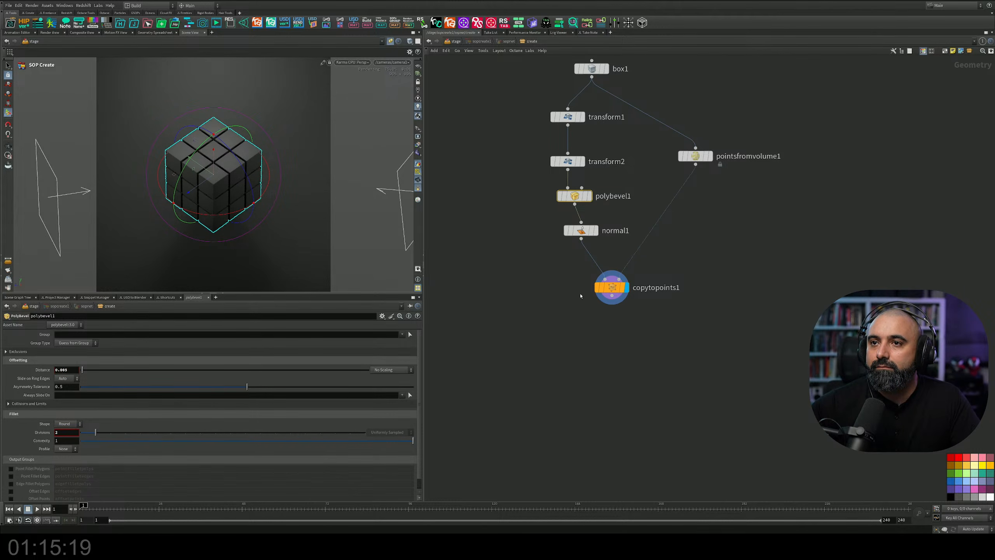
pyautogui.click(598, 276)
pyautogui.click(454, 42)
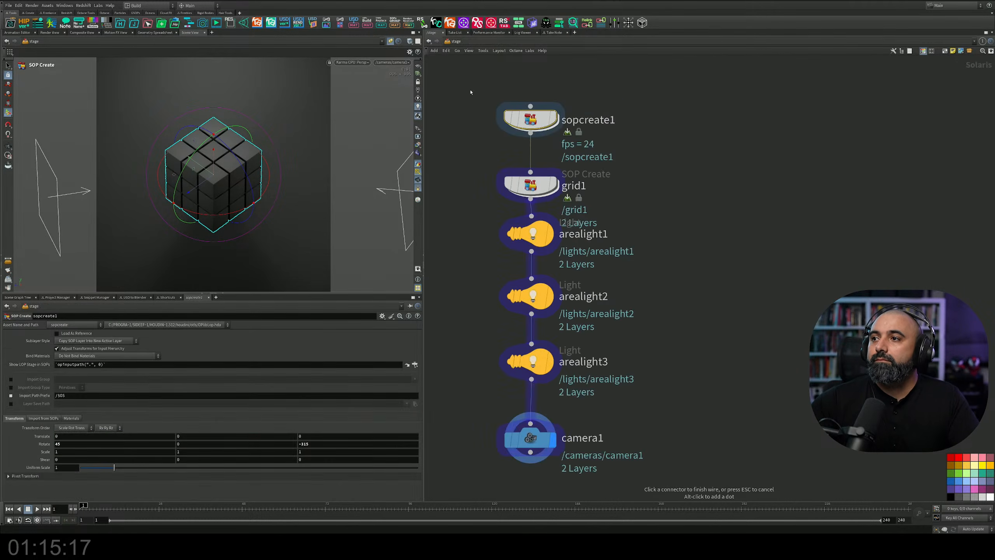
pyautogui.hotkey('ctrl', 's')
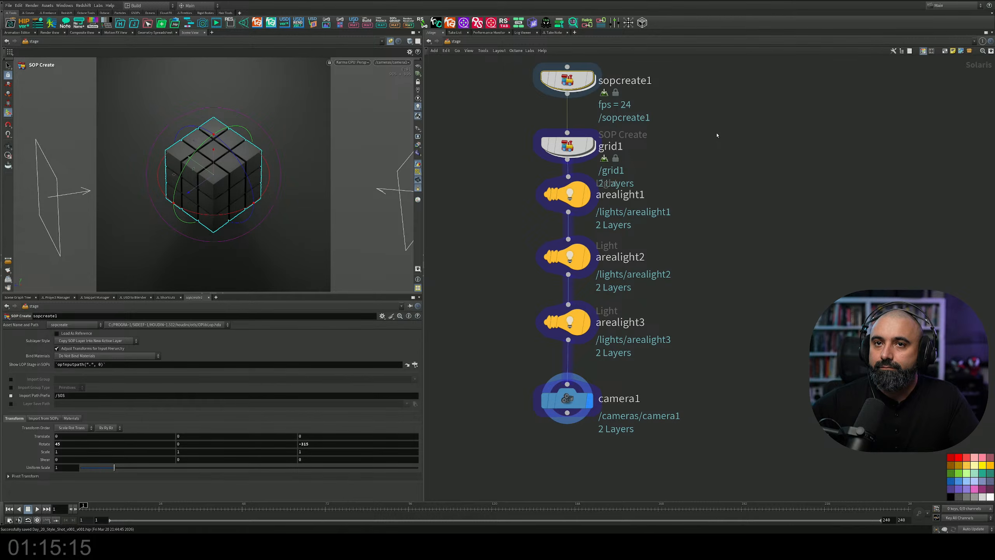
# Turn the overhead area light into a spotlight with a cone angle of about 30.4.
pyautogui.click(9, 67)
pyautogui.moveTo(719, 176); pyautogui.dragTo(717, 183, button='middle')
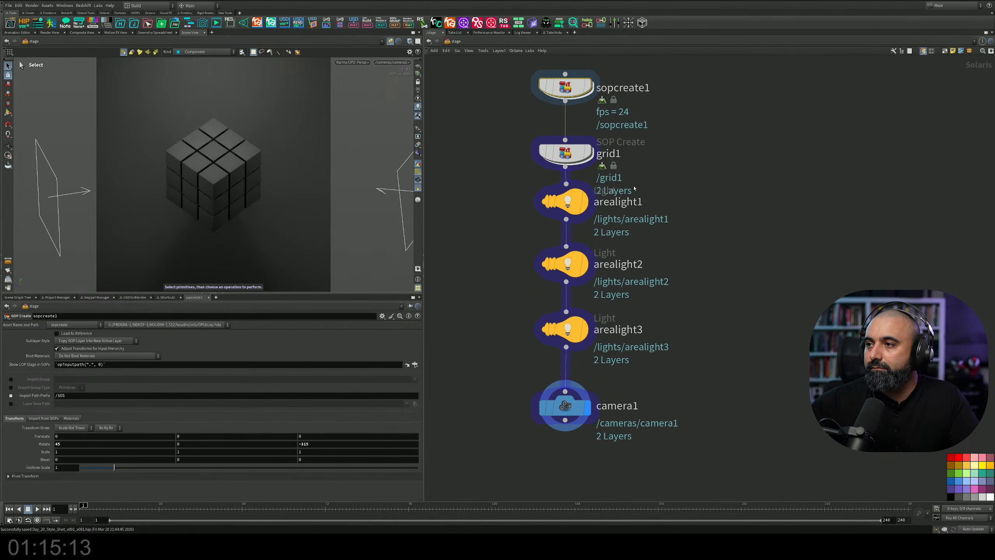
pyautogui.click(566, 201)
pyautogui.click(65, 377)
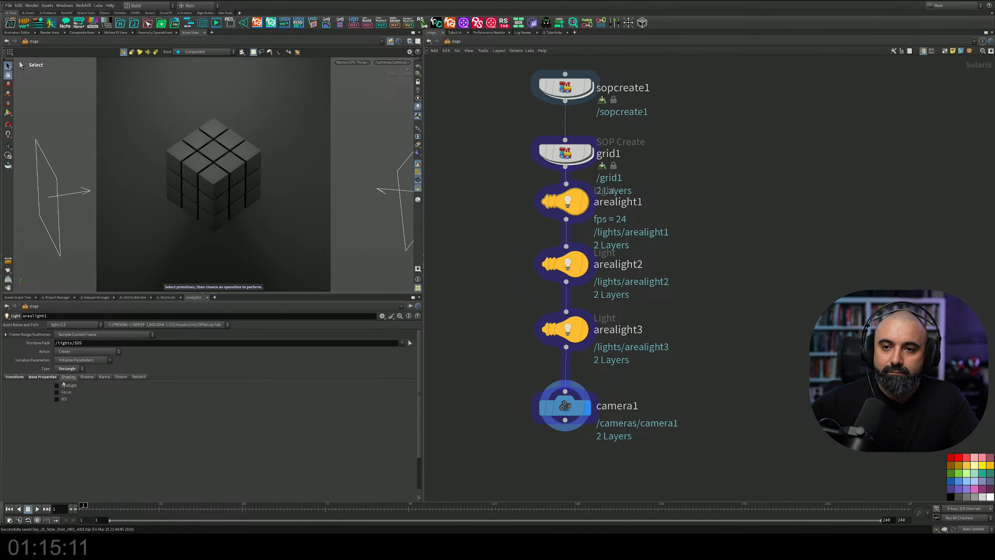
pyautogui.moveTo(247, 392); pyautogui.dragTo(138, 392)
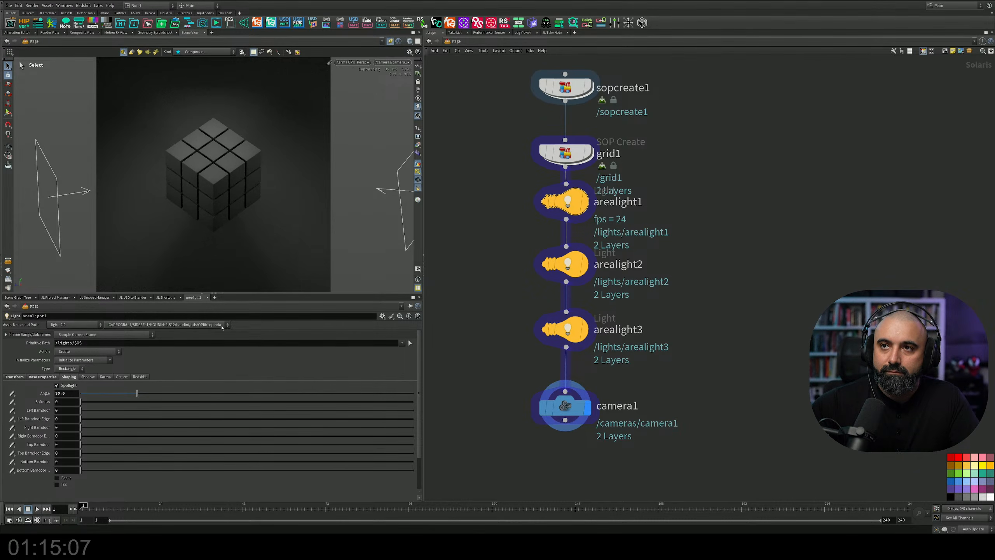
# Move the overhead area light higher above the cube and raise its intensity to 7.
pyautogui.click(48, 377)
pyautogui.click(15, 377)
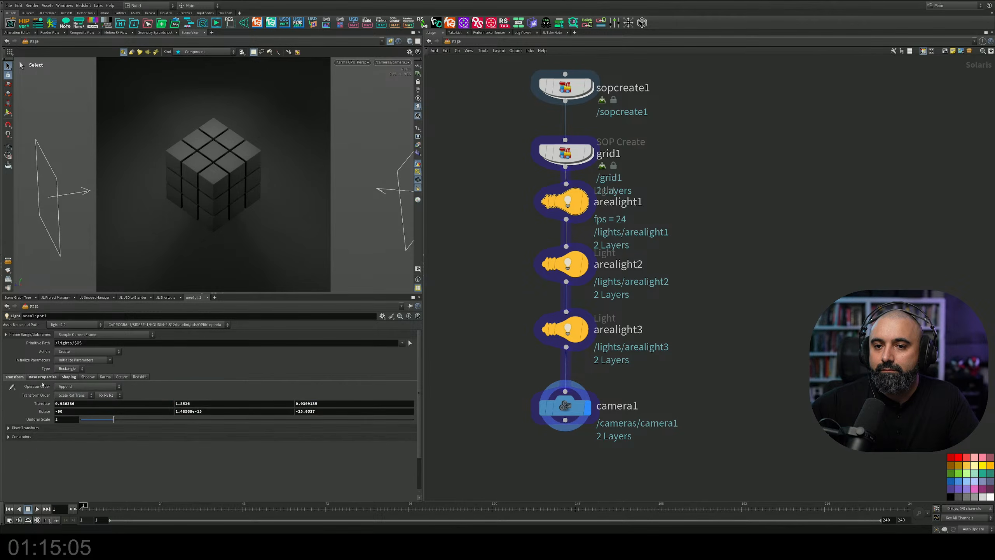
pyautogui.moveTo(196, 404); pyautogui.dragTo(236, 403, button='middle')
pyautogui.click(69, 377)
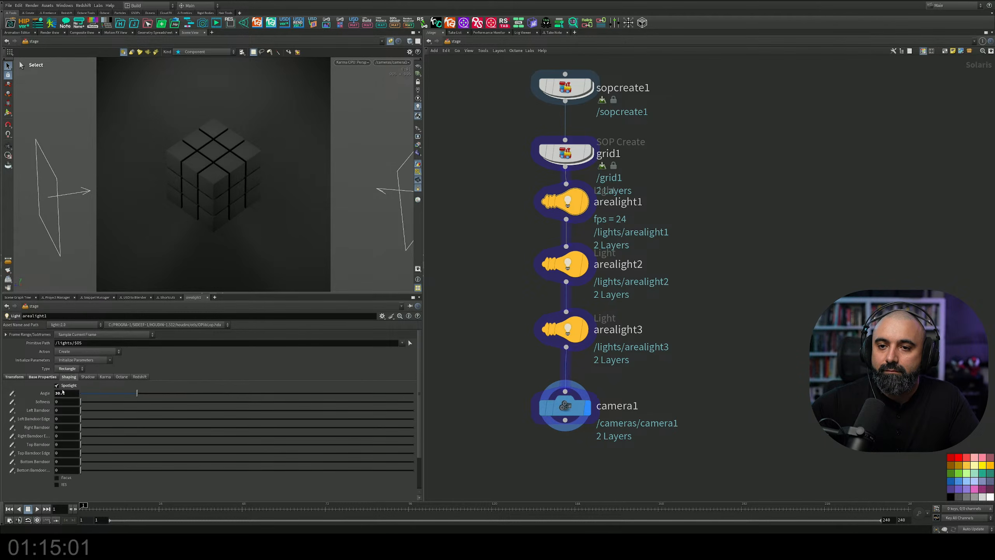
pyautogui.moveTo(113, 405); pyautogui.dragTo(93, 405)
pyautogui.click(14, 377)
pyautogui.click(42, 377)
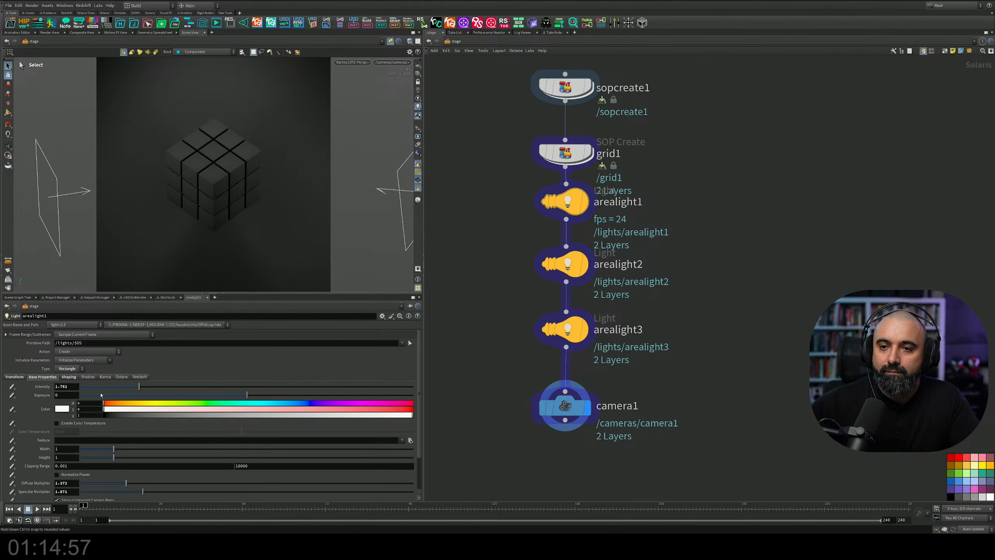
pyautogui.moveTo(175, 387); pyautogui.dragTo(210, 389)
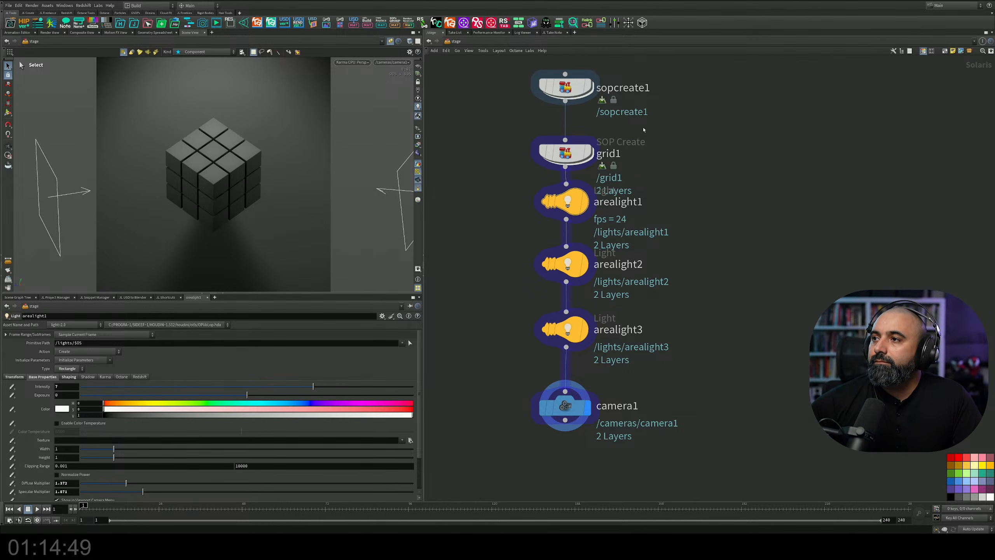
# Open the cube's geometry network in sopcreate1, reduce transform2's uniform scale to about 0.78, and save the scene back at the stage level.
pyautogui.moveTo(650, 134); pyautogui.dragTo(660, 187, button='middle')
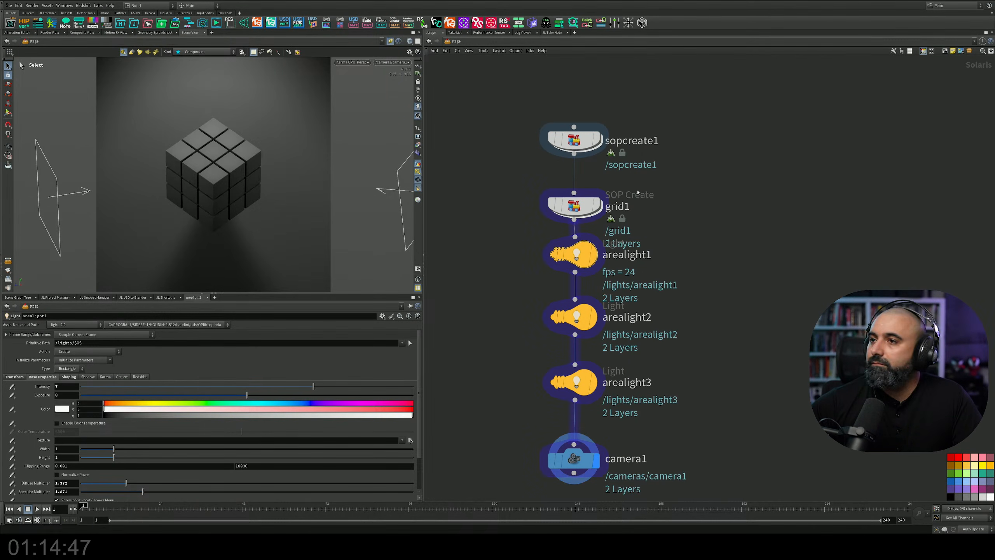
pyautogui.doubleClick(582, 141)
pyautogui.moveTo(628, 87); pyautogui.dragTo(627, 184, button='middle')
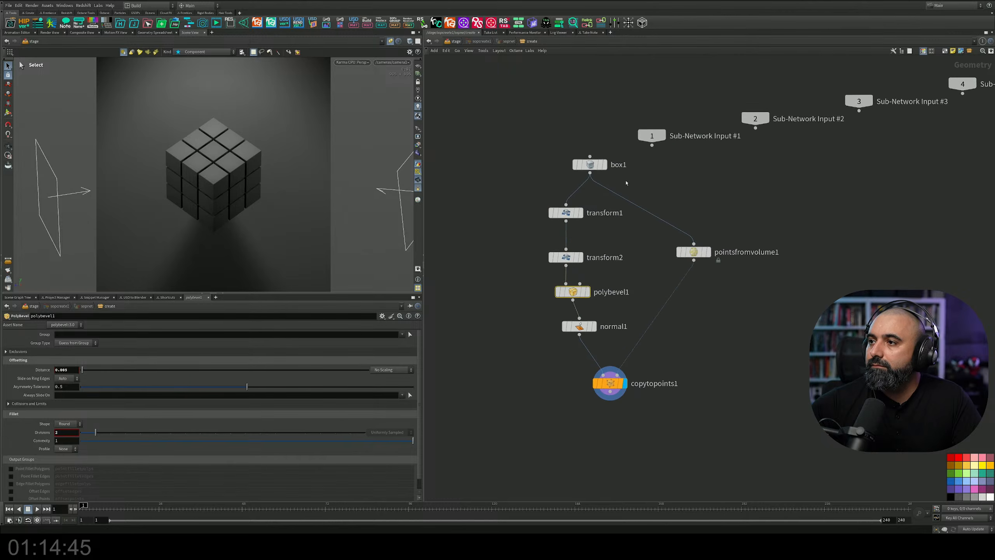
pyautogui.scroll(3, 626, 183)
pyautogui.click(627, 283)
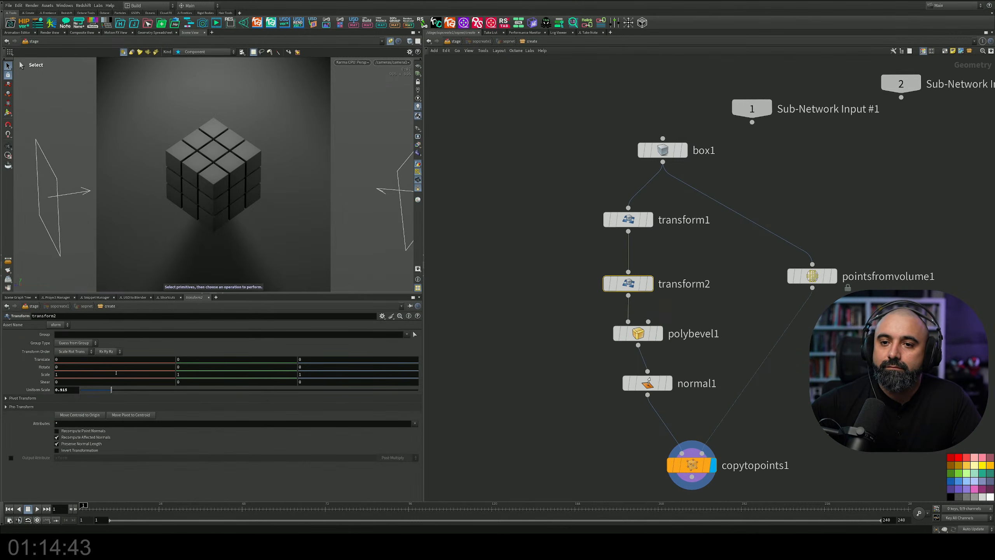
pyautogui.moveTo(111, 390)
pyautogui.mouseDown()
pyautogui.moveTo(86, 390)
pyautogui.moveTo(107, 390)
pyautogui.mouseUp()
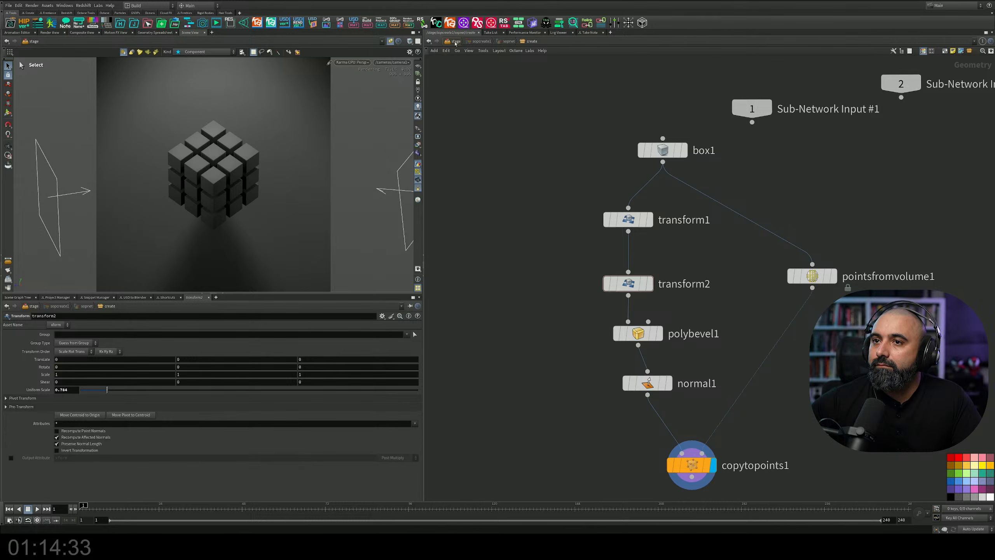
pyautogui.click(455, 41)
pyautogui.hotkey('ctrl', 's')
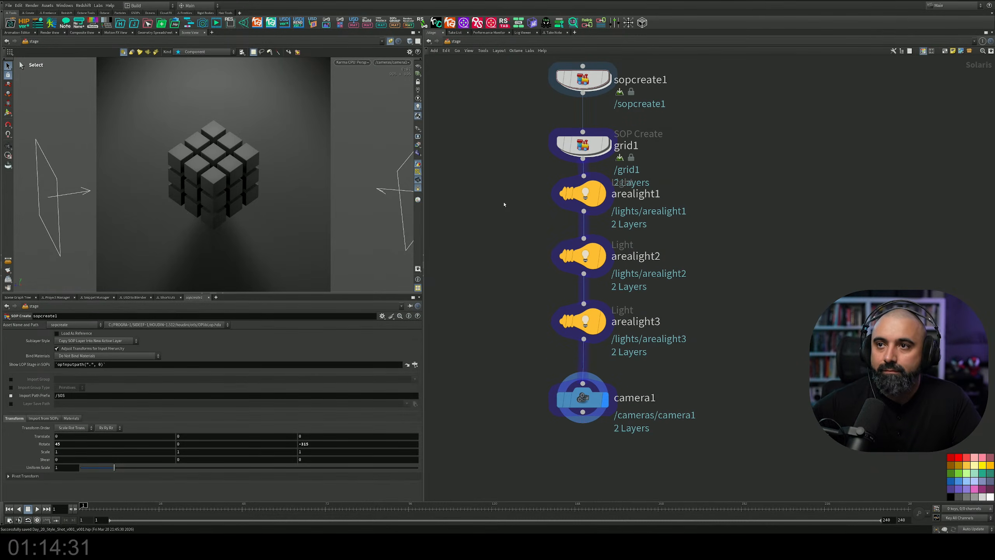
pyautogui.moveTo(661, 371); pyautogui.dragTo(620, 243, button='middle')
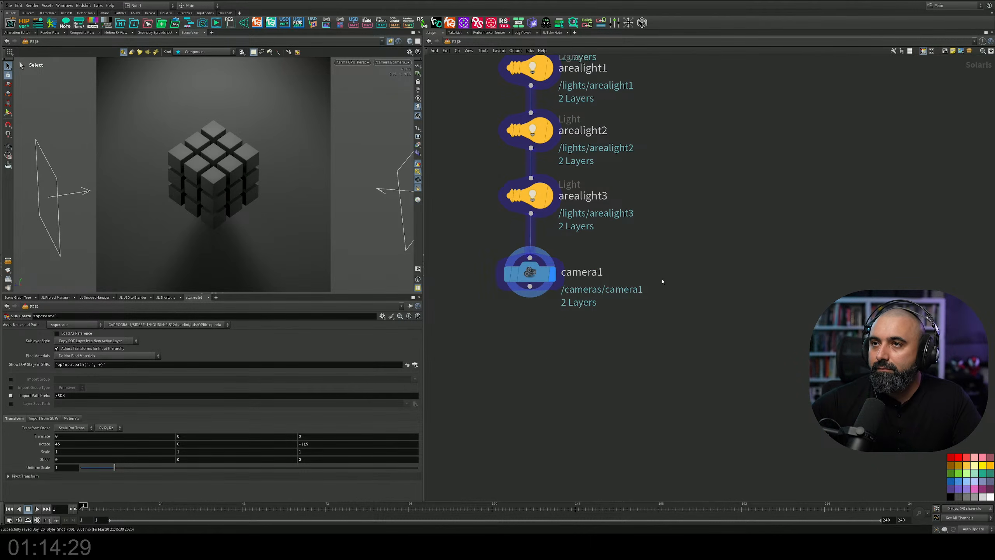
pyautogui.moveTo(656, 355); pyautogui.dragTo(658, 281, button='middle')
pyautogui.press('Tab')
pyautogui.write('cop')
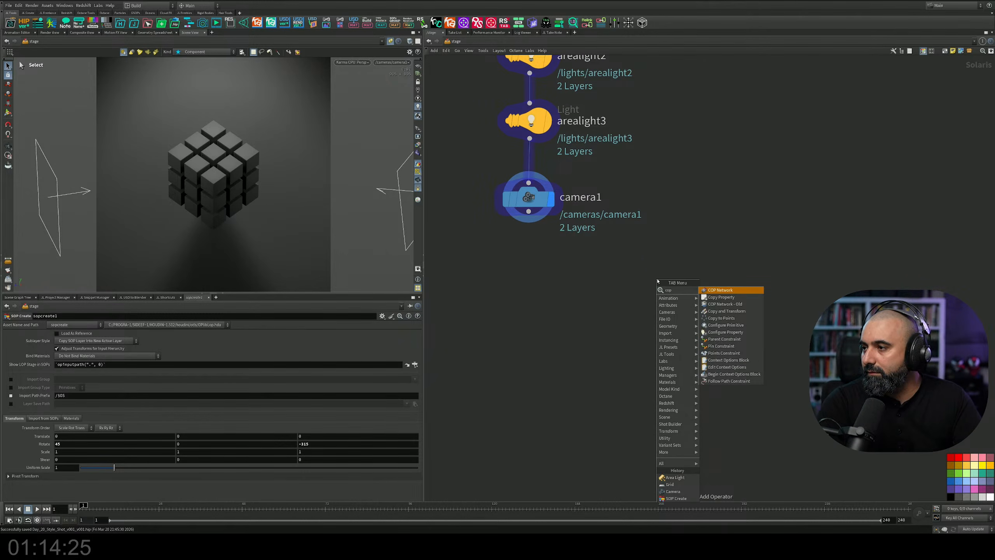
pyautogui.click(596, 288)
# Add a Karma render setup below camera1 and connect the camera to the first input of karmarendersettings.
pyautogui.moveTo(591, 305); pyautogui.dragTo(606, 279, button='middle')
pyautogui.press('Tab')
pyautogui.write('ka')
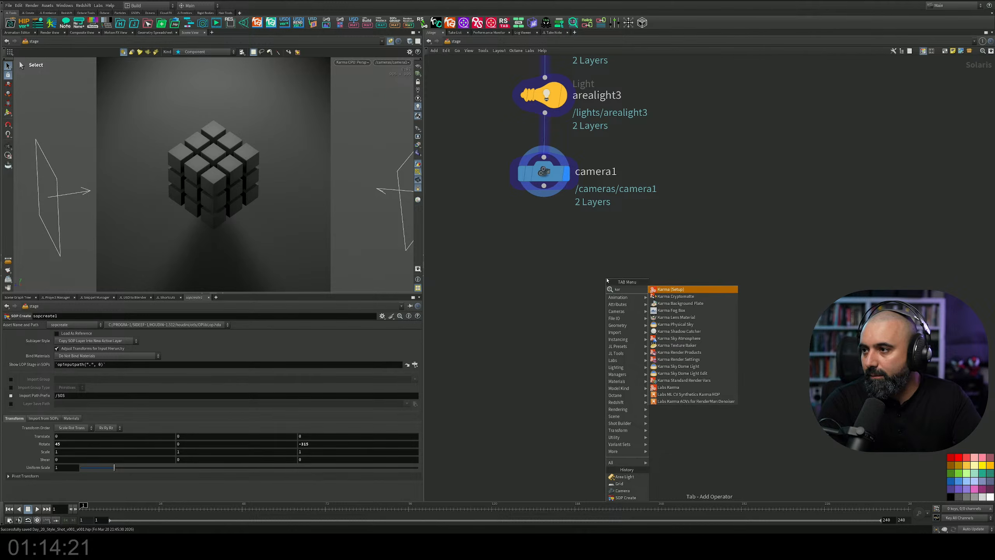
pyautogui.write('r')
pyautogui.press('Return')
pyautogui.click(551, 246)
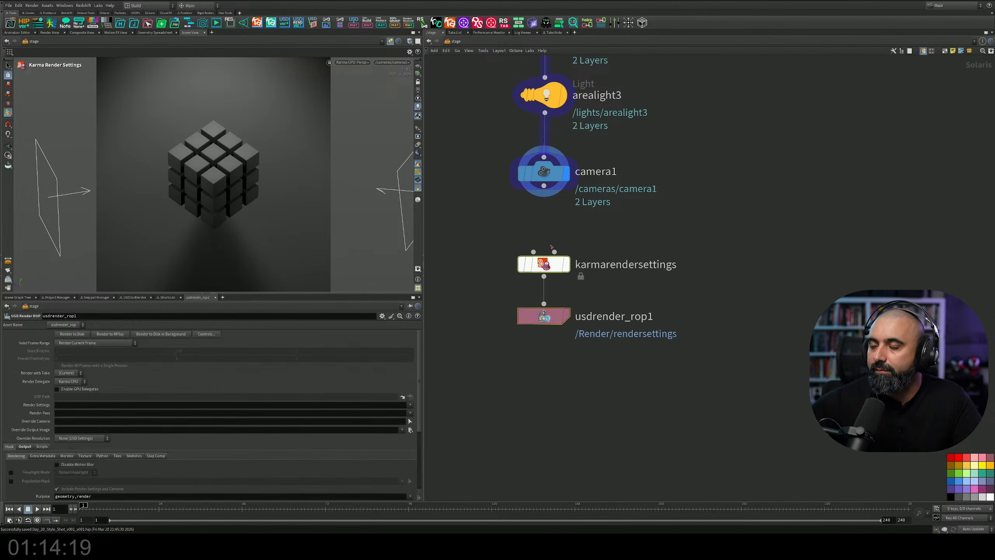
pyautogui.click(523, 265)
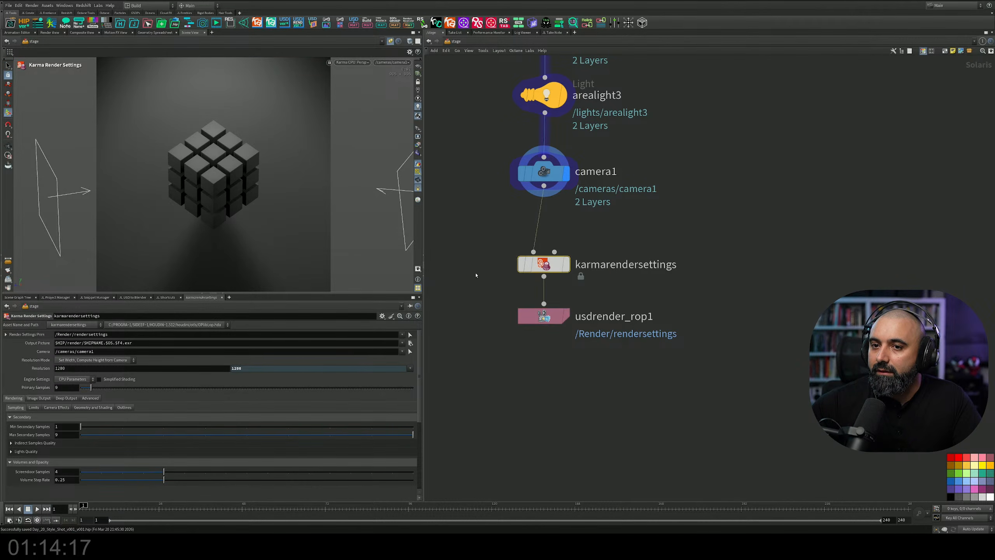
# Shorten the output picture path of karmarendersettings to $HIP/render/$OS.exr.
pyautogui.click(125, 343)
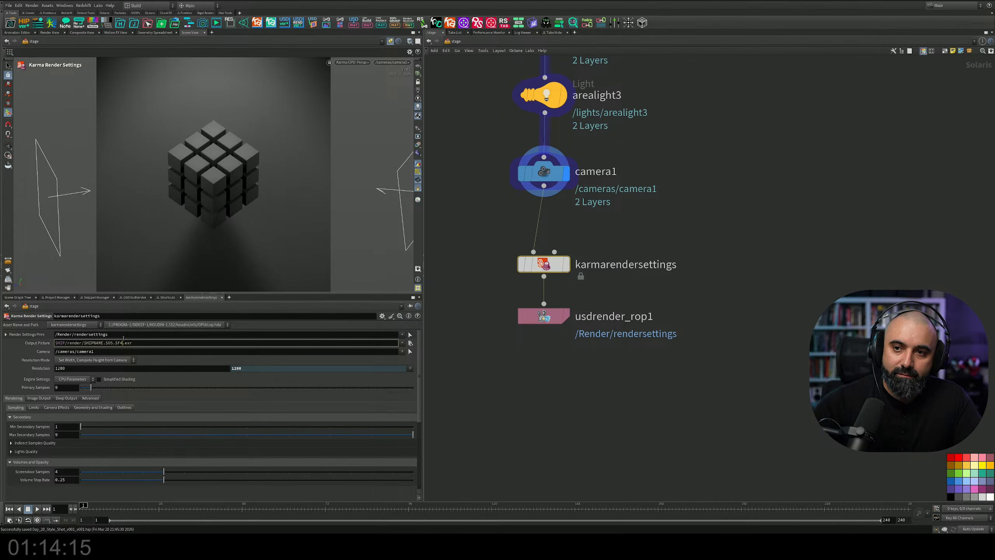
pyautogui.press('BackSpace')
pyautogui.press('BackSpace')
pyautogui.press('Left')
pyautogui.press('Left')
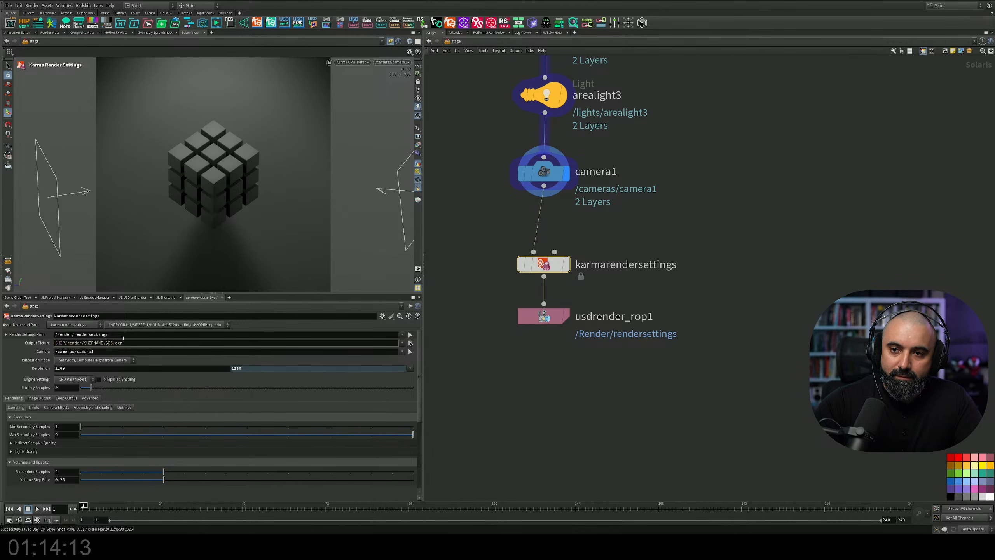
pyautogui.press('BackSpace')
pyautogui.press('BackSpace')
pyautogui.press('BackSpace')
pyautogui.press('BackSpace')
pyautogui.press('BackSpace')
pyautogui.press('BackSpace')
pyautogui.press('BackSpace')
pyautogui.press('BackSpace')
pyautogui.press('BackSpace')
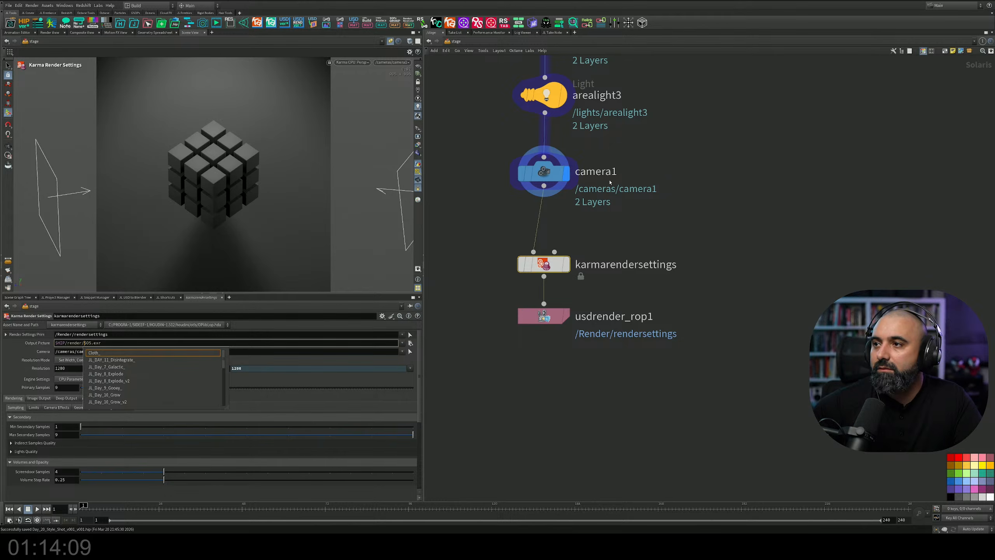
pyautogui.click(609, 182)
# Move the grid1 node slightly up in the network to widen its spacing from arealight1.
pyautogui.moveTo(610, 183); pyautogui.dragTo(613, 268, button='middle')
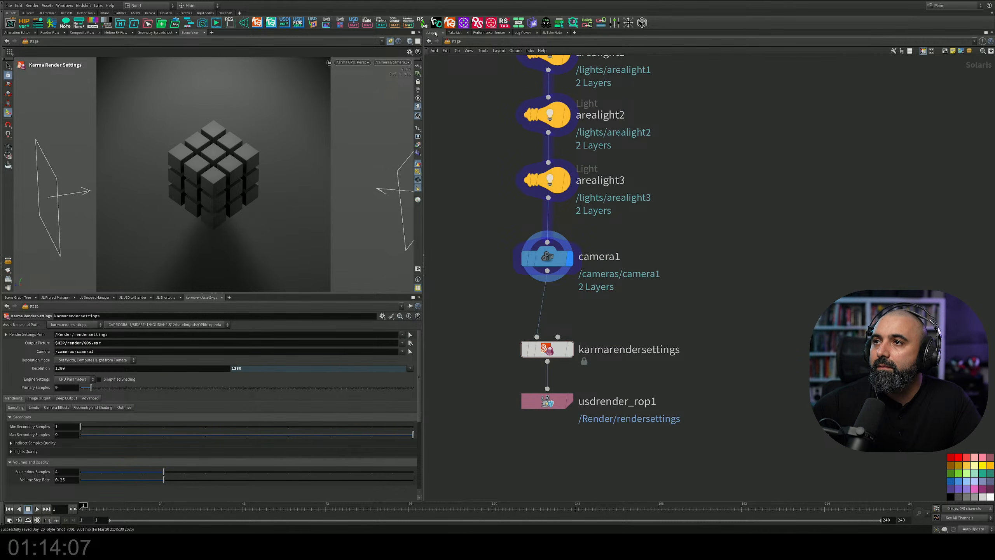
pyautogui.moveTo(483, 98); pyautogui.dragTo(506, 240, button='middle')
pyautogui.moveTo(553, 163); pyautogui.dragTo(554, 146)
pyautogui.moveTo(648, 194); pyautogui.dragTo(664, 123, button='middle')
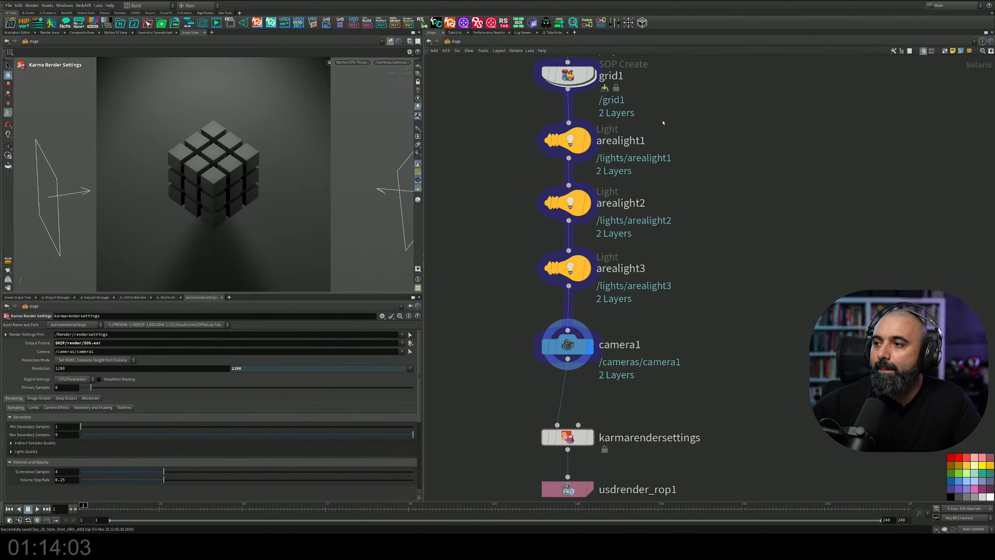
pyautogui.scroll(-4, 663, 123)
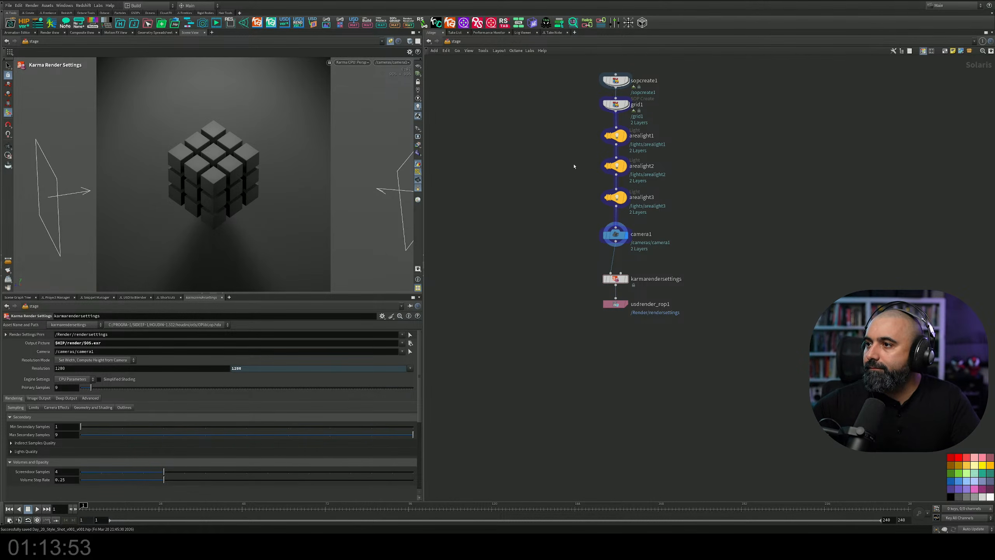
# Add Ambient Occlusion and Cryptomatte Object passes alongside Beauty to karmarendersettings with the Karma AOVs selector.
pyautogui.click(615, 278)
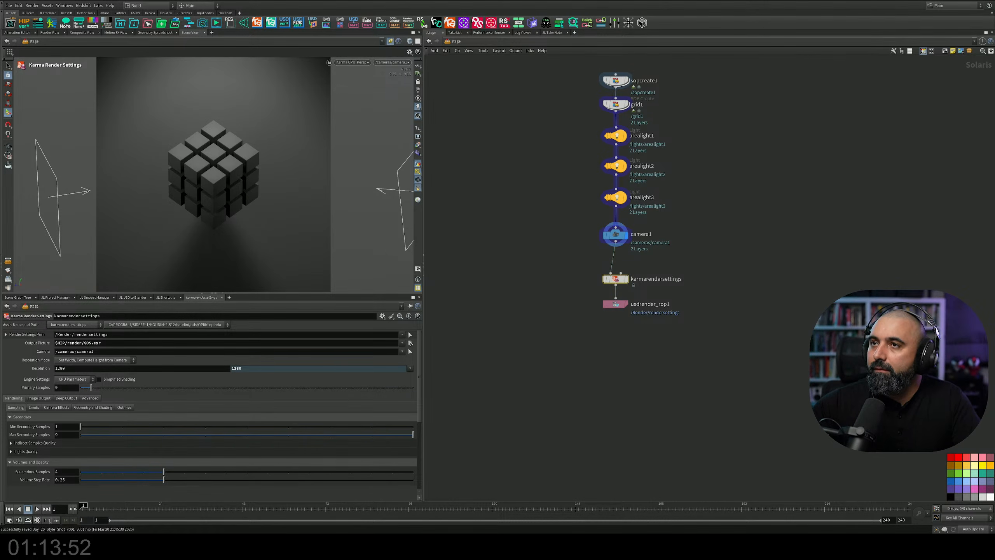
pyautogui.click(456, 22)
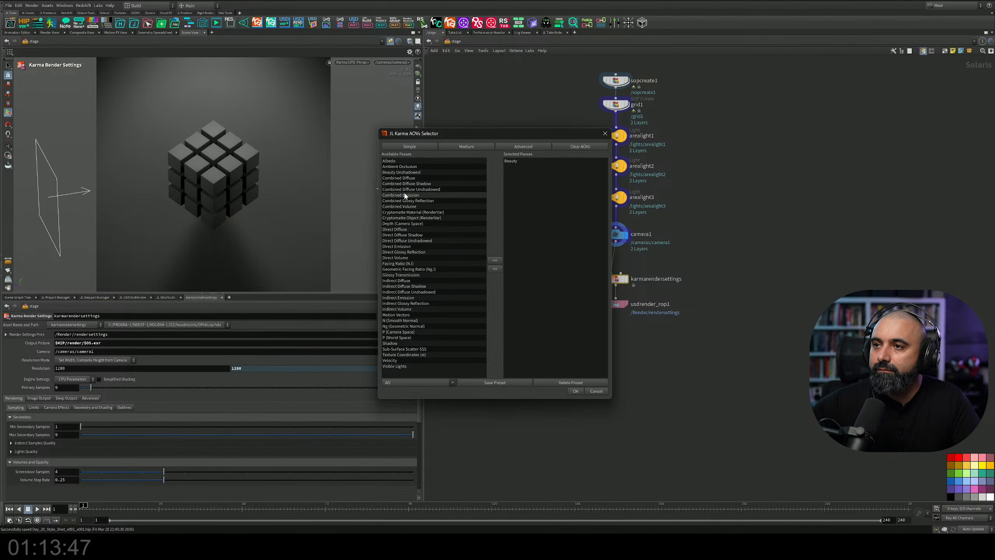
pyautogui.doubleClick(411, 167)
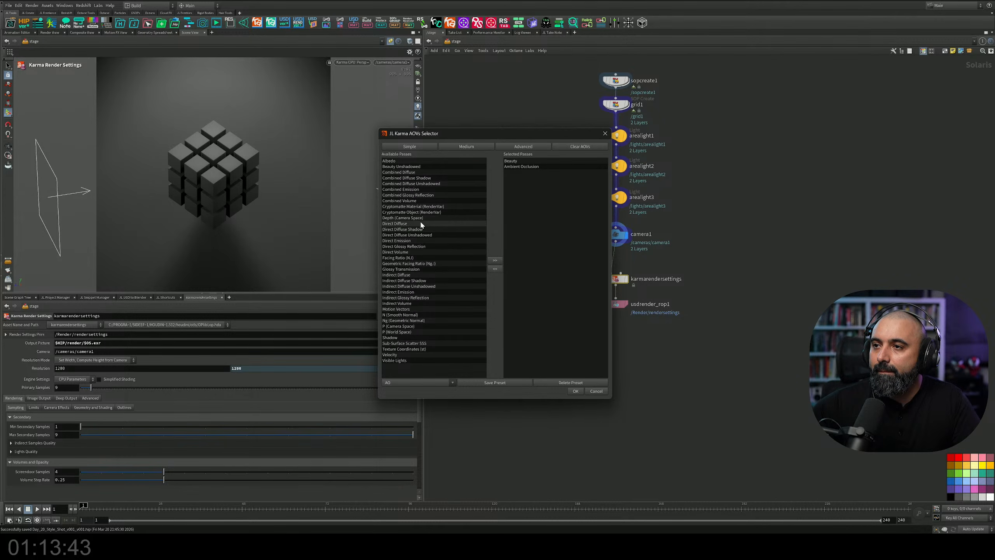
pyautogui.doubleClick(424, 206)
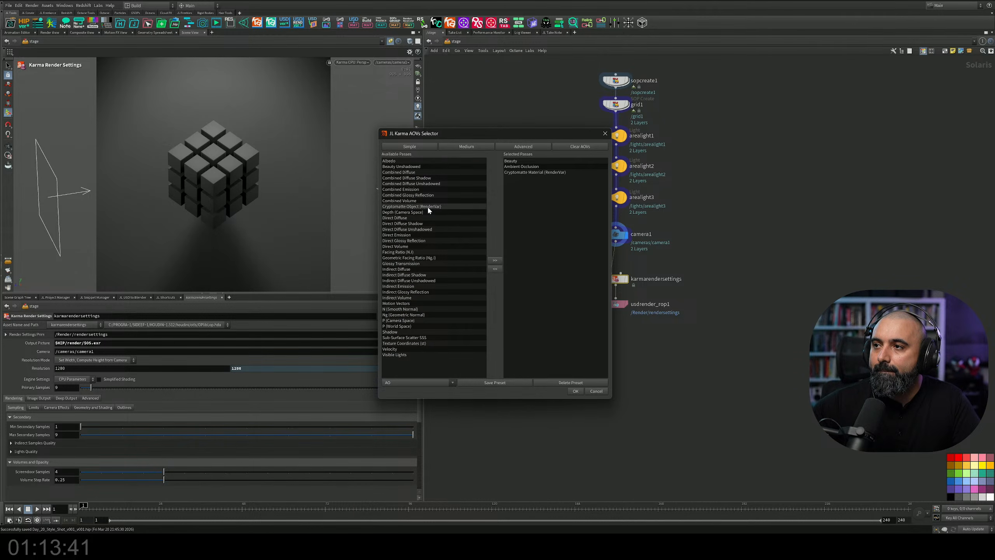
pyautogui.doubleClick(428, 206)
pyautogui.doubleClick(520, 172)
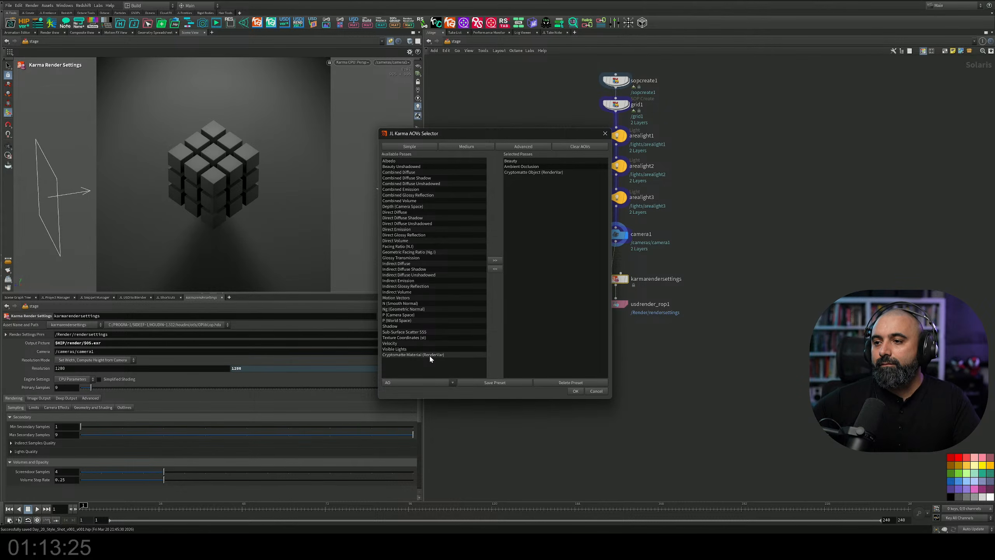
pyautogui.click(575, 391)
# Display the karmarendersettings node in the viewport, keeping Karma CPU as the renderer.
pyautogui.scroll(4, 549, 344)
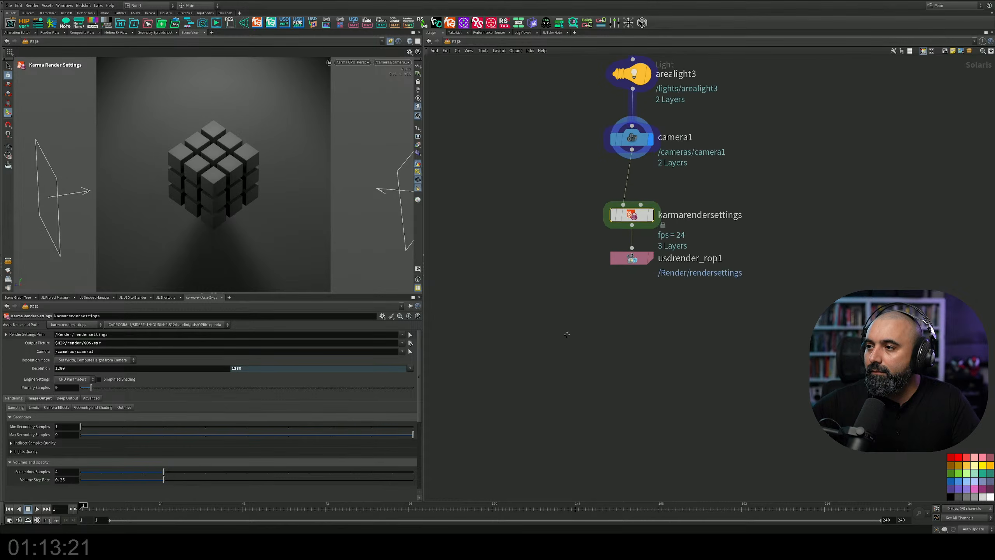
pyautogui.moveTo(567, 335); pyautogui.dragTo(495, 382, button='middle')
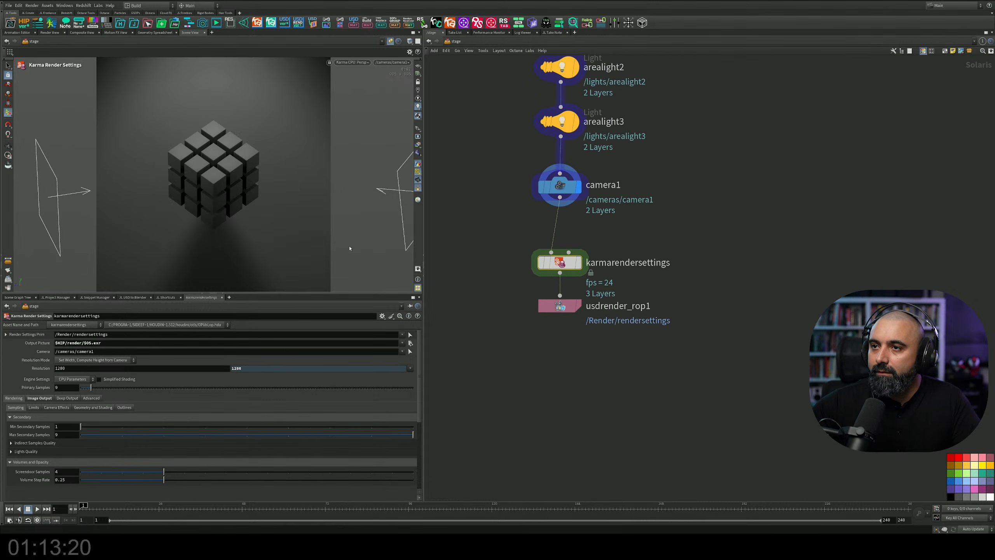
pyautogui.click(352, 62)
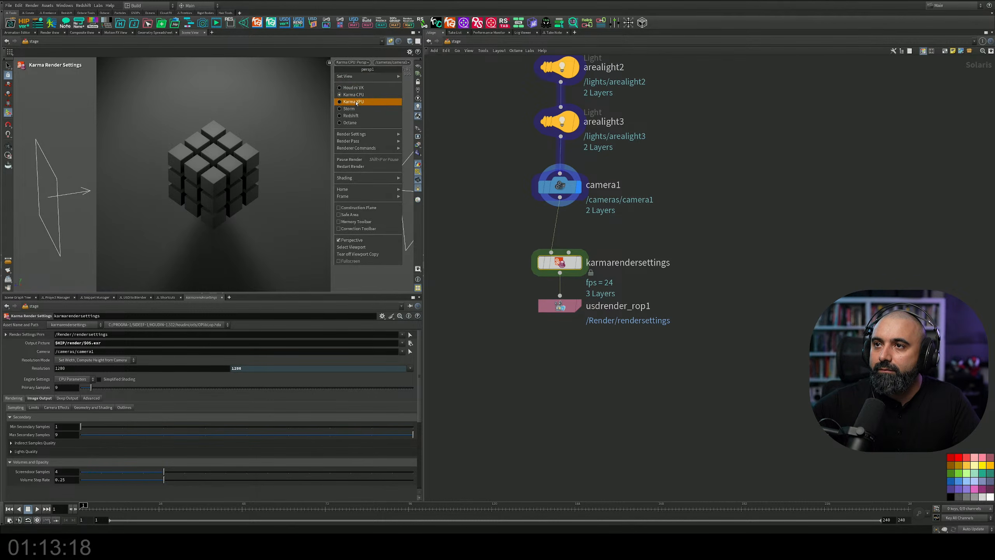
pyautogui.click(671, 201)
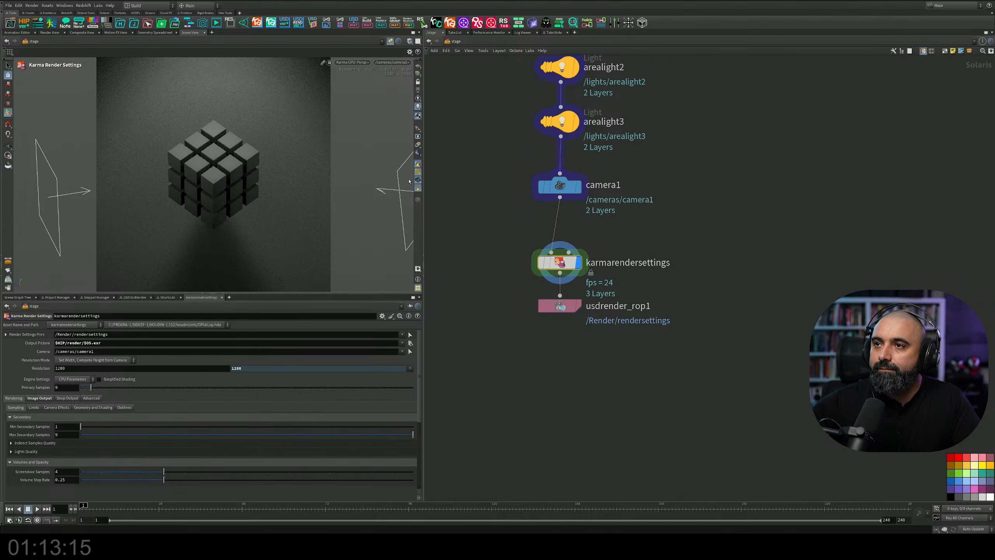
# Preview the AO render output in the viewport, followed by the CryptoObject output.
pyautogui.click(416, 154)
pyautogui.click(420, 166)
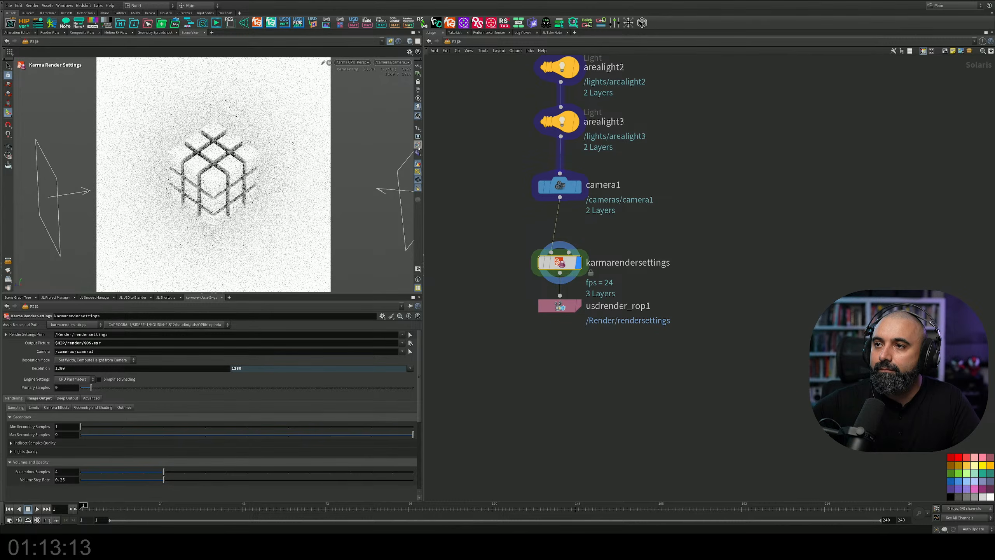
pyautogui.click(418, 153)
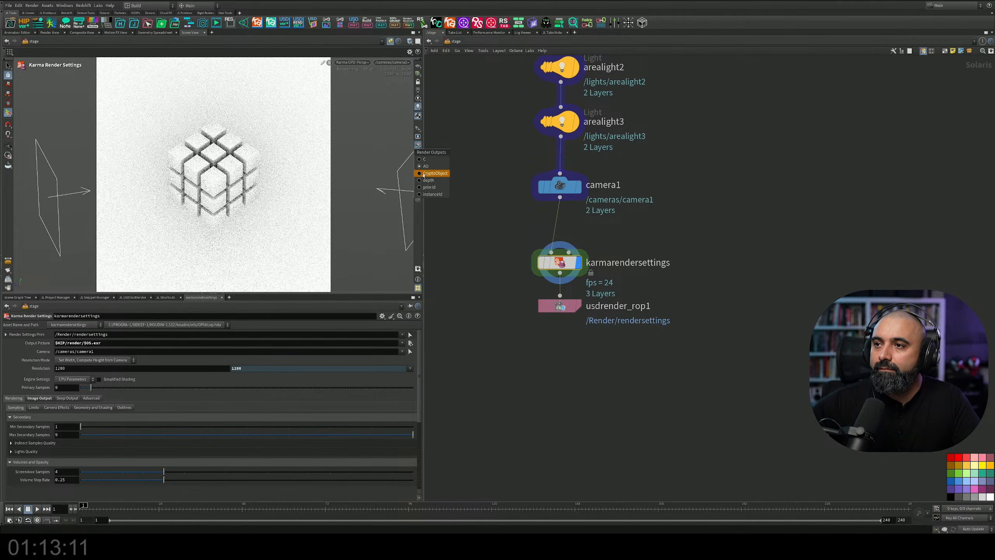
pyautogui.click(420, 170)
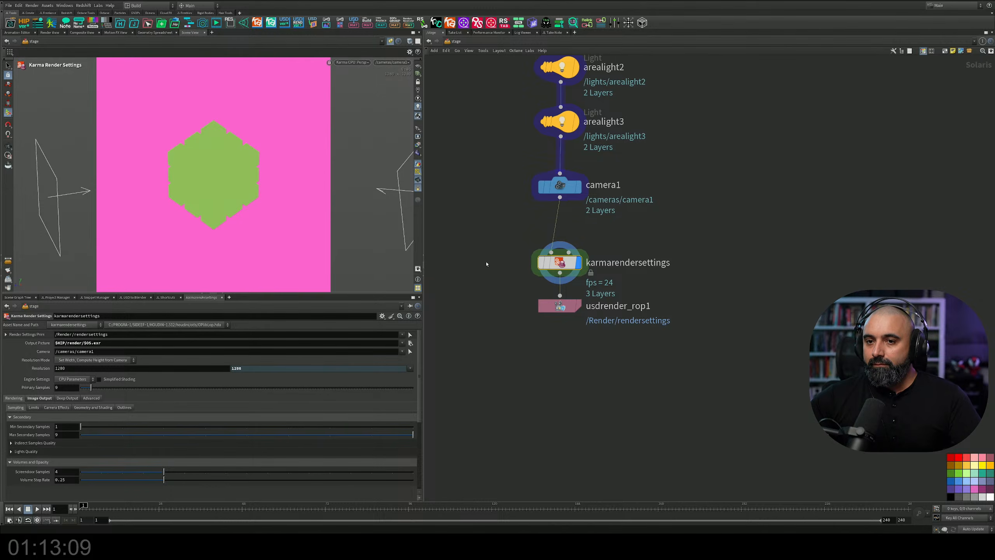
# Show the AOV image output settings of karmarendersettings and look over the node chain.
pyautogui.click(44, 398)
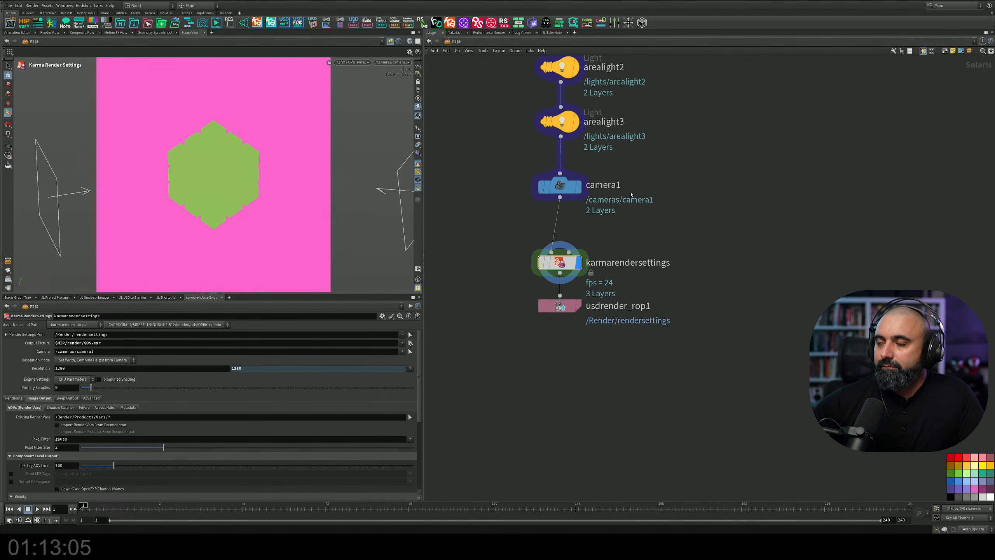
pyautogui.moveTo(660, 200); pyautogui.dragTo(662, 326, button='middle')
pyautogui.moveTo(656, 269); pyautogui.dragTo(653, 350, button='middle')
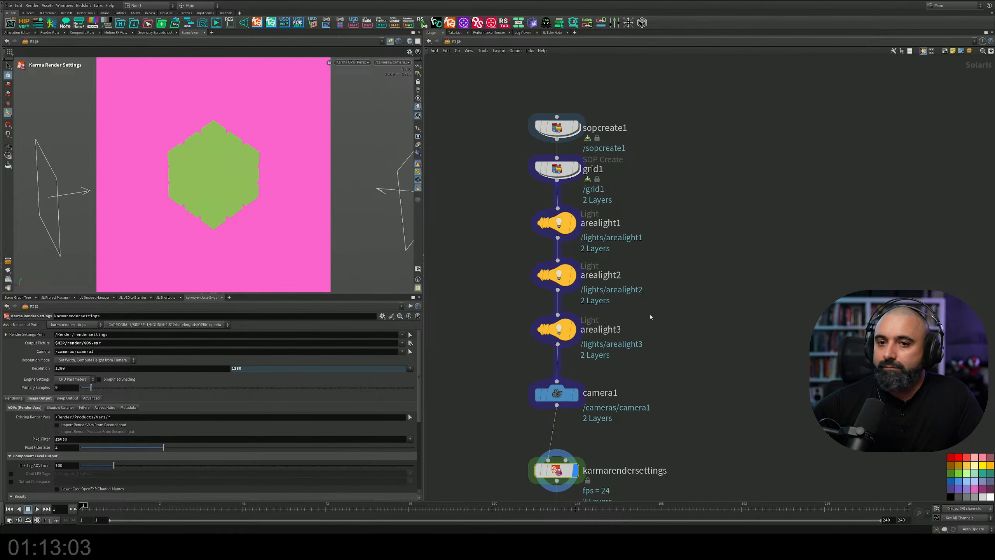
pyautogui.moveTo(655, 314); pyautogui.dragTo(672, 267, button='middle')
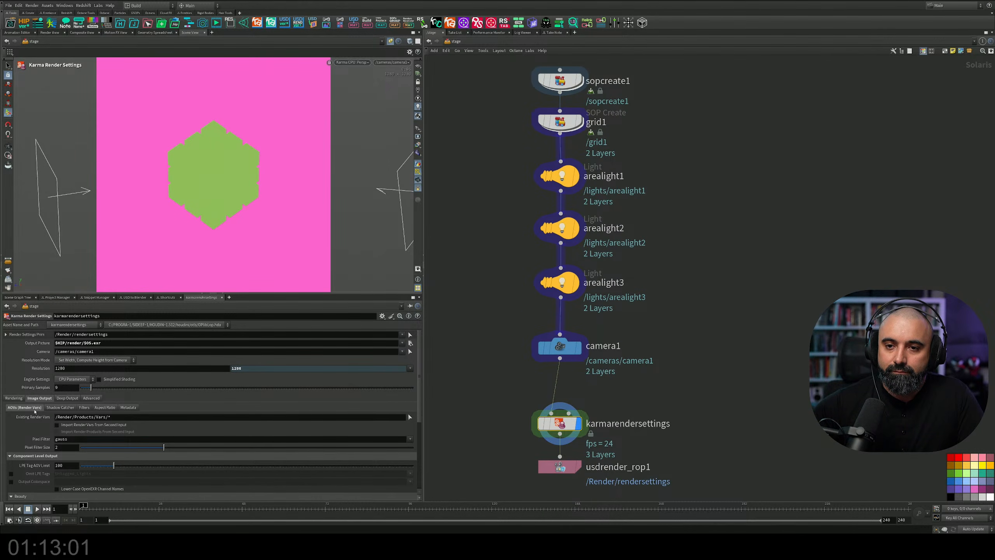
# Expand the Extra Render Vars of karmarendersettings and examine the CryptoObject entry's Source Name.
pyautogui.scroll(-5, 31, 431)
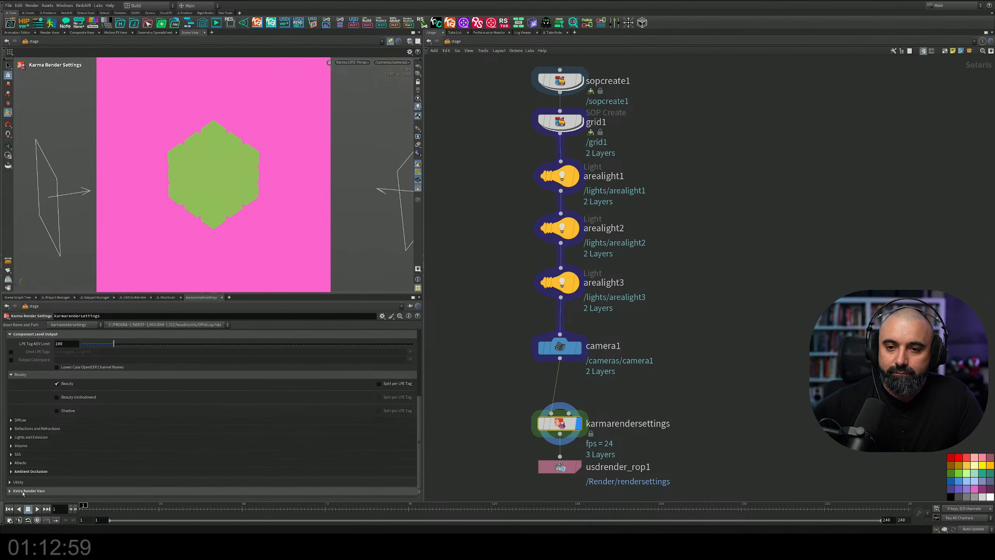
pyautogui.click(24, 492)
pyautogui.scroll(-5, 45, 426)
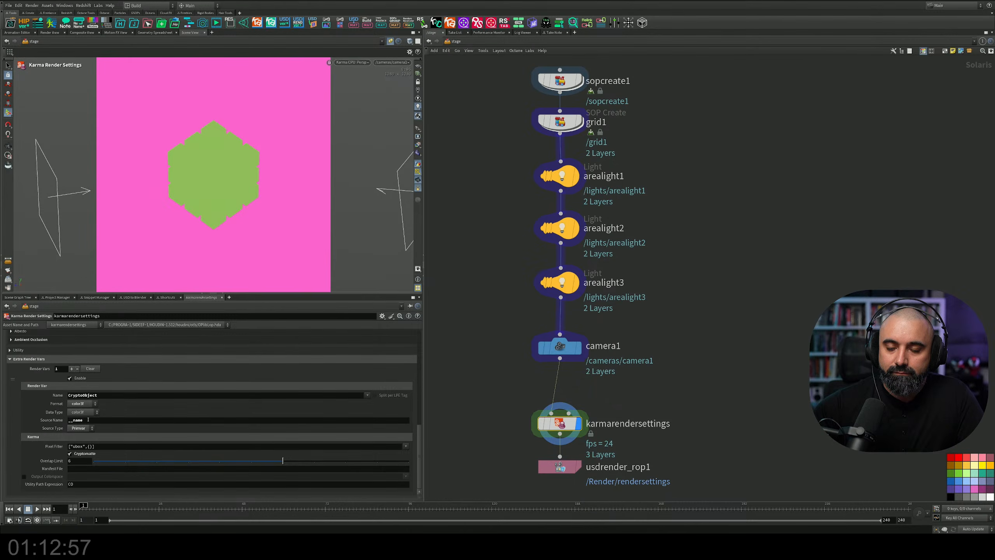
pyautogui.moveTo(89, 420); pyautogui.dragTo(47, 421)
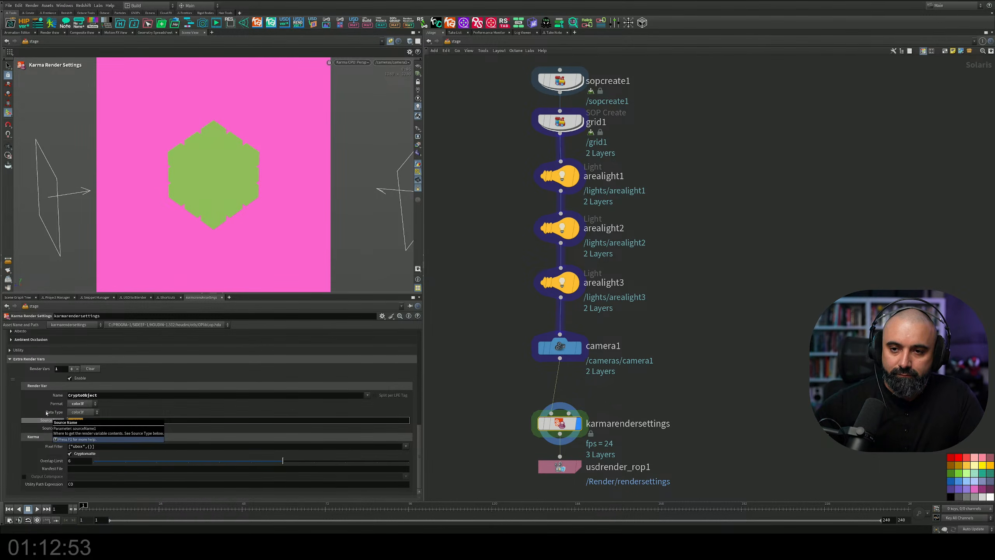
pyautogui.click(701, 364)
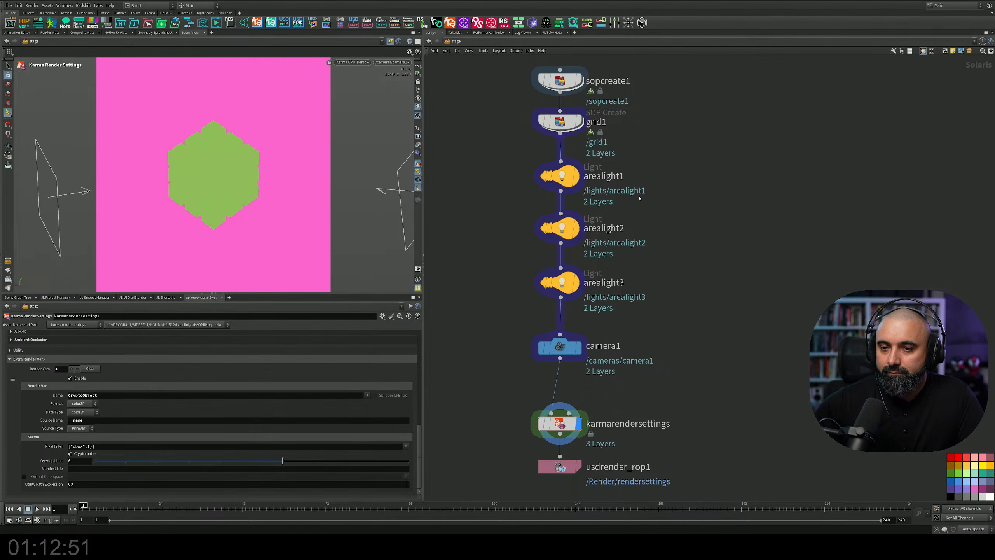
# Go inside the sopcreate1 network and switch the viewport renderer to Houdini VK.
pyautogui.moveTo(640, 198); pyautogui.dragTo(610, 232, button='middle')
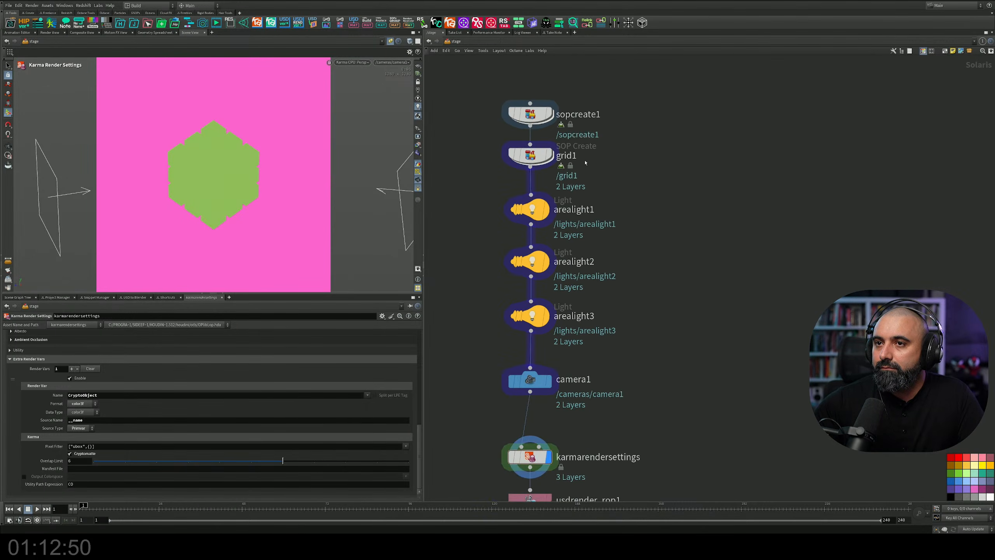
pyautogui.doubleClick(540, 116)
pyautogui.click(352, 63)
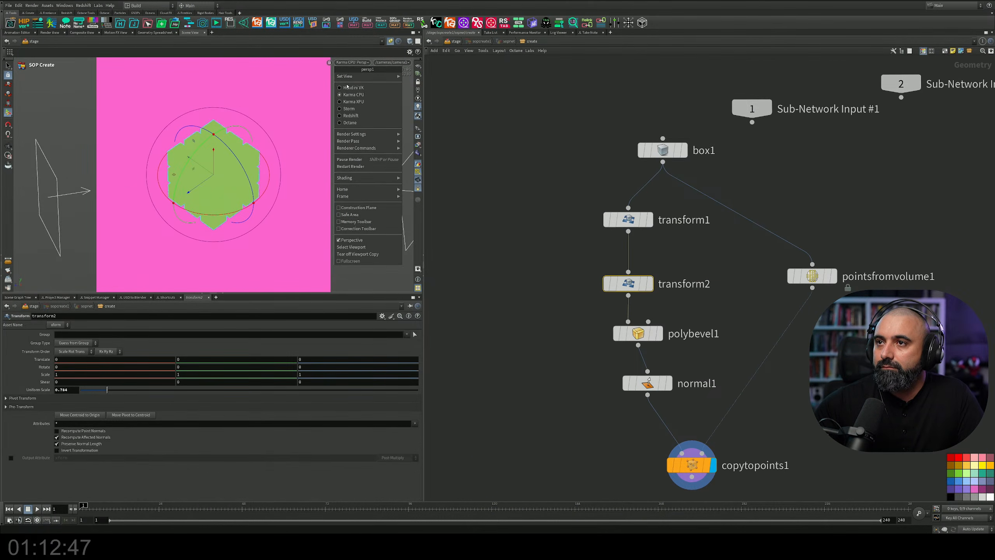
pyautogui.click(349, 81)
pyautogui.moveTo(561, 211)
pyautogui.mouseDown(button='middle')
pyautogui.moveTo(521, 195)
pyautogui.moveTo(540, 200)
pyautogui.mouseUp(button='middle')
pyautogui.moveTo(535, 251); pyautogui.dragTo(515, 198, button='right')
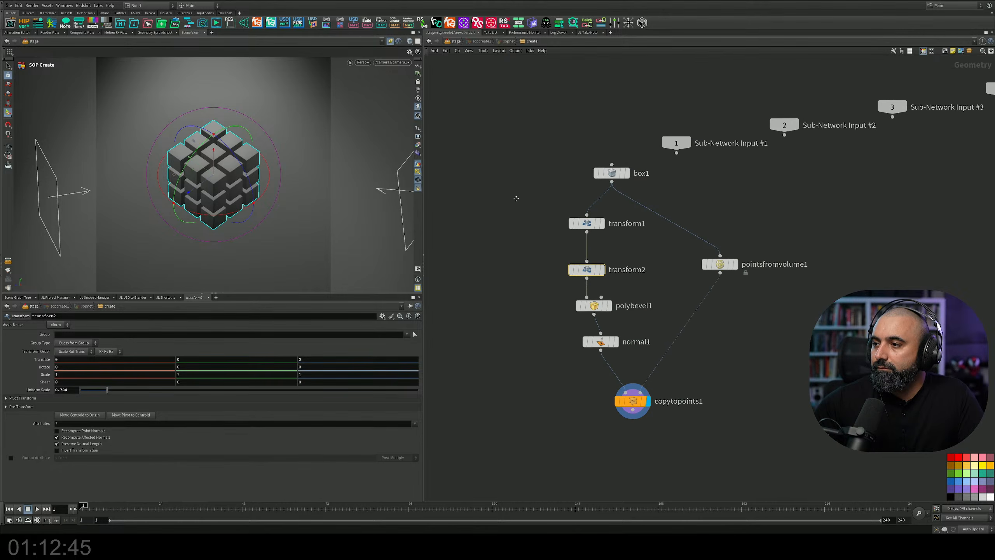
pyautogui.moveTo(515, 198); pyautogui.dragTo(483, 87, button='middle')
# Enable Pack and Instance on copytopoints1 after repositioning the node and checking its geometry info.
pyautogui.moveTo(596, 295); pyautogui.dragTo(595, 415)
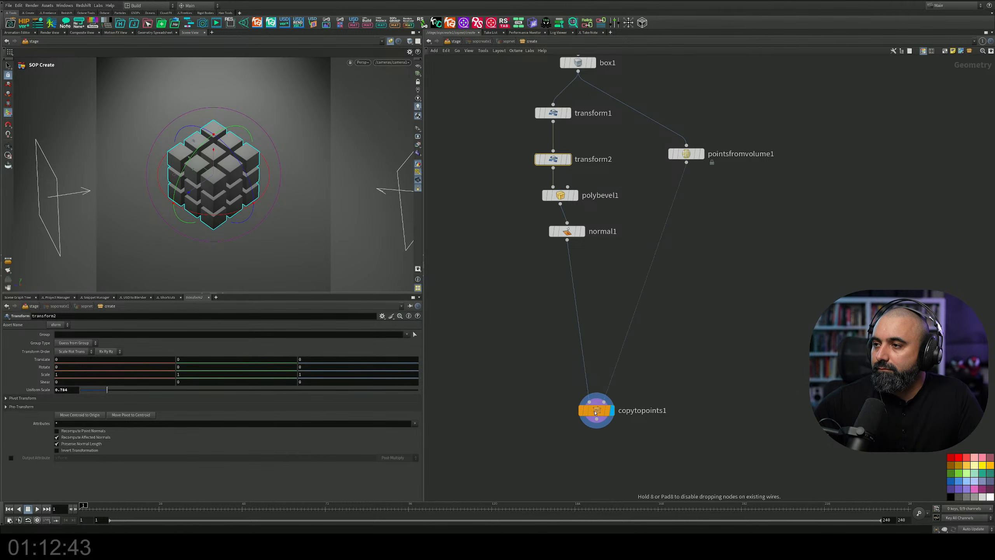
pyautogui.moveTo(530, 315); pyautogui.dragTo(548, 298, button='middle')
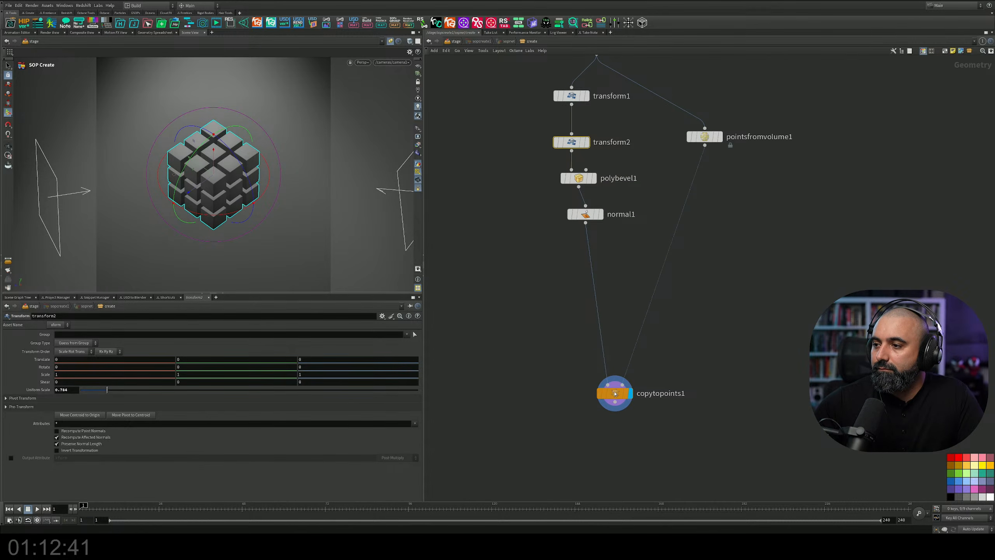
pyautogui.moveTo(611, 395); pyautogui.dragTo(604, 285)
pyautogui.middleClick(604, 285)
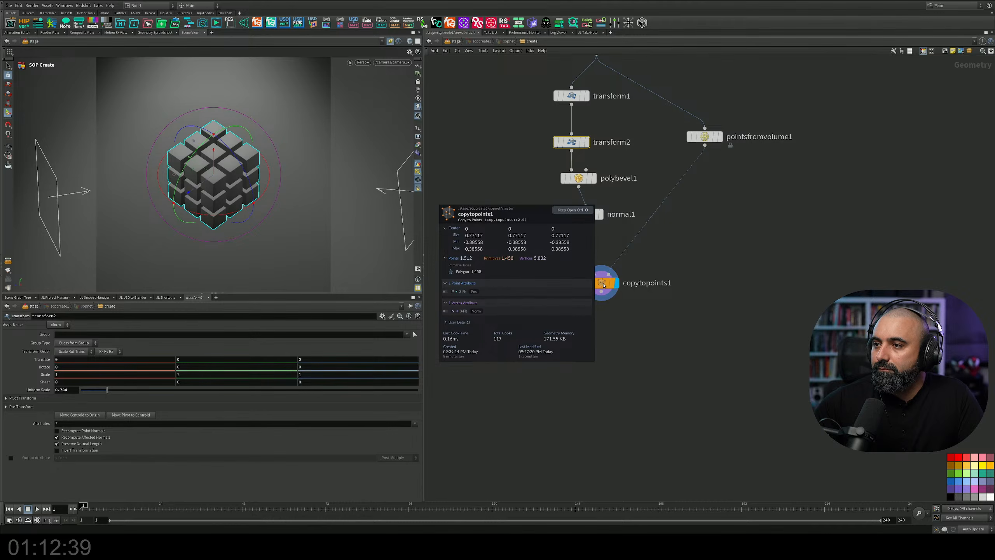
pyautogui.click(601, 283)
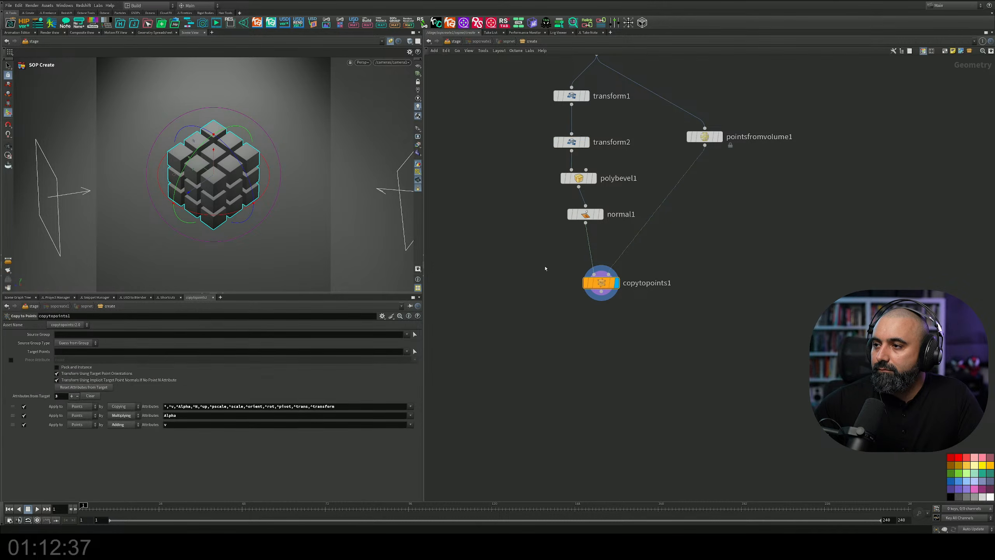
pyautogui.click(57, 368)
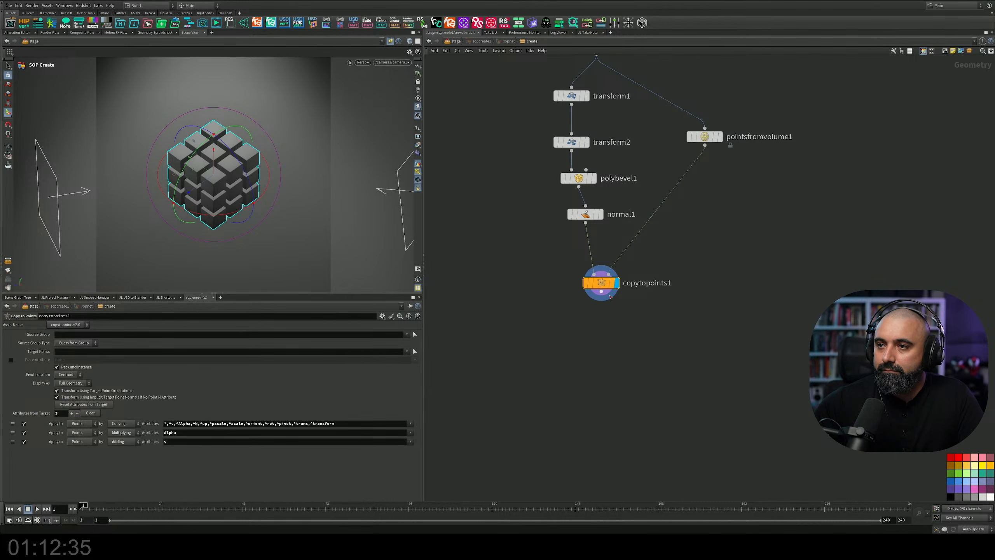
pyautogui.middleClick(606, 287)
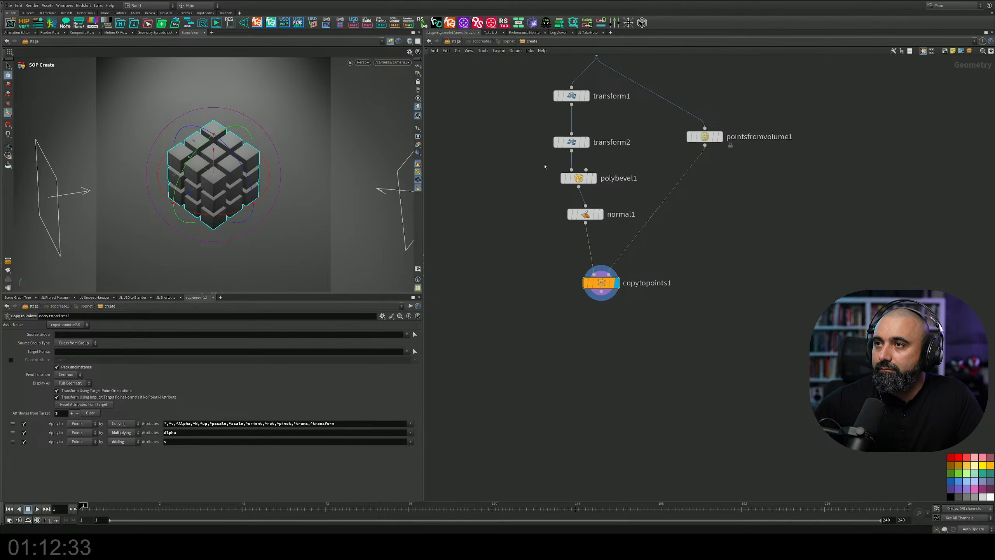
# Return to the stage level and switch the viewport back to the Karma render.
pyautogui.click(458, 42)
pyautogui.moveTo(617, 470); pyautogui.dragTo(656, 309, button='middle')
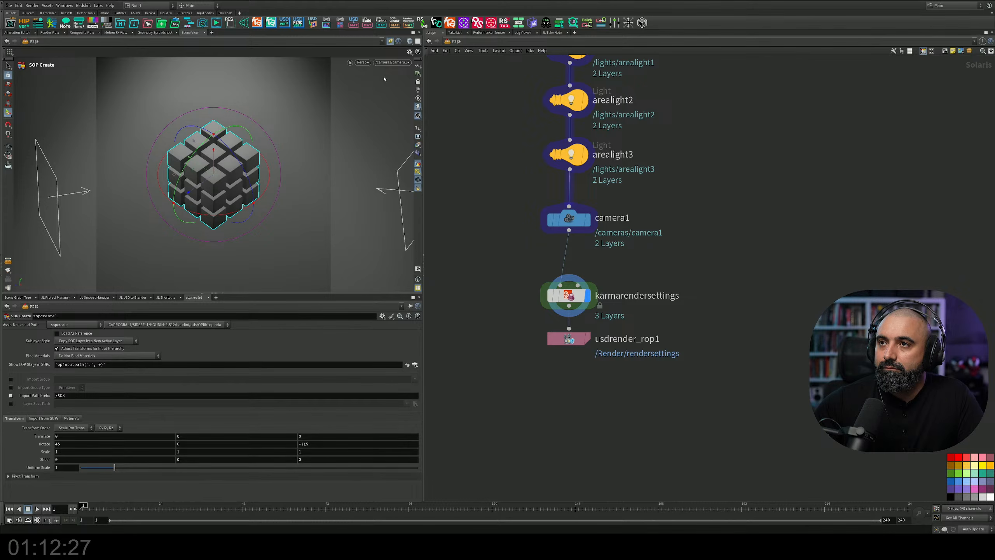
pyautogui.click(363, 62)
pyautogui.click(382, 107)
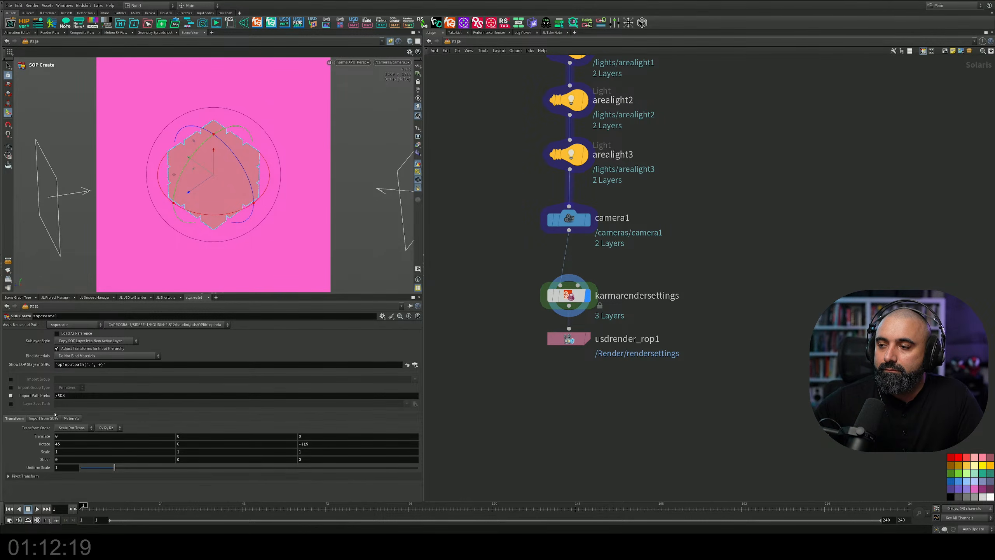
# Try ptnum as the Source Name of the CryptoObject render var in karmarendersettings.
pyautogui.moveTo(620, 264); pyautogui.dragTo(665, 304, button='middle')
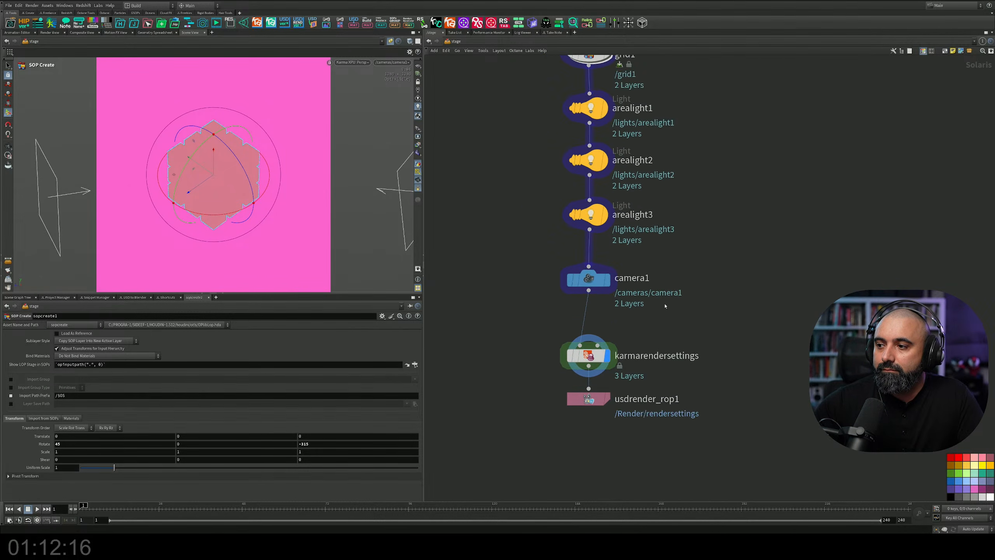
pyautogui.doubleClick(591, 357)
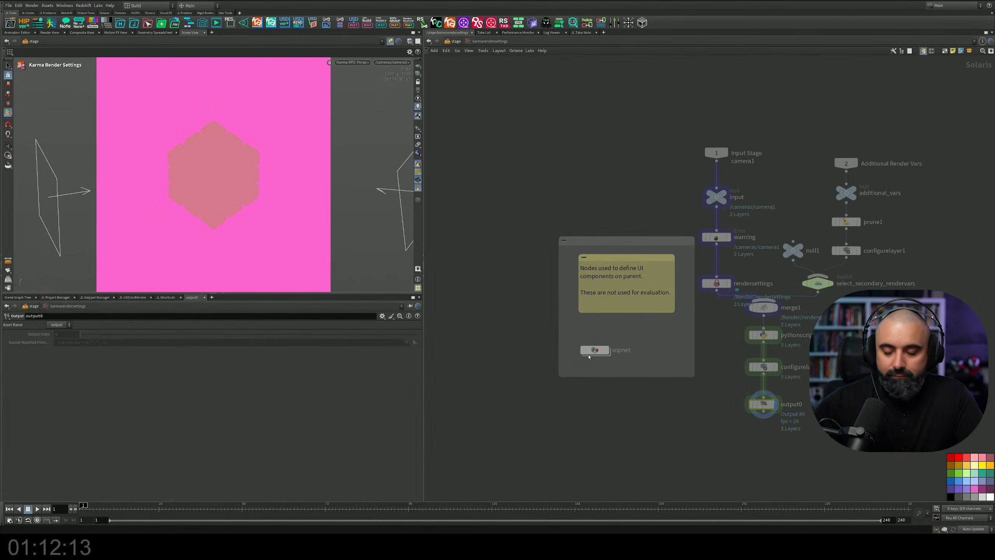
pyautogui.press('u')
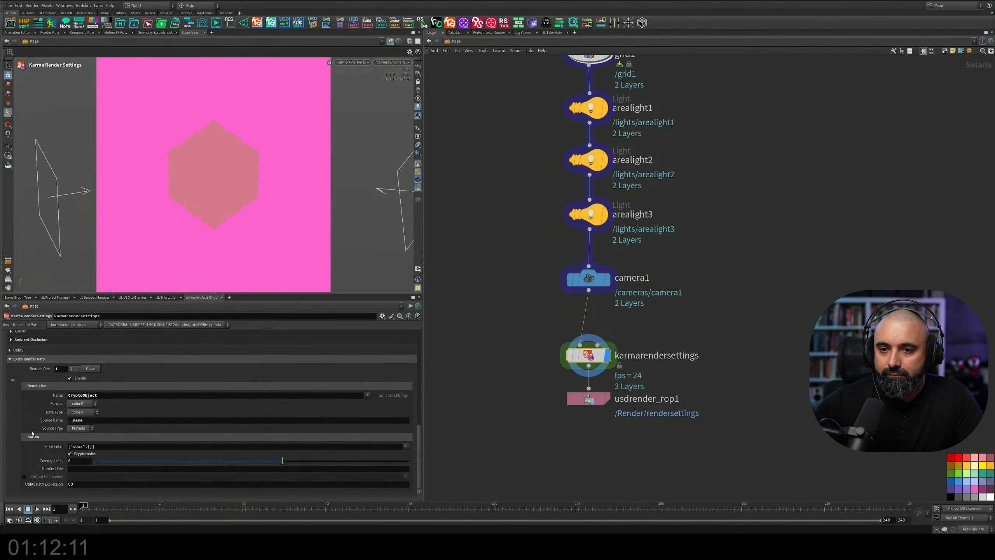
pyautogui.moveTo(90, 421); pyautogui.dragTo(43, 421)
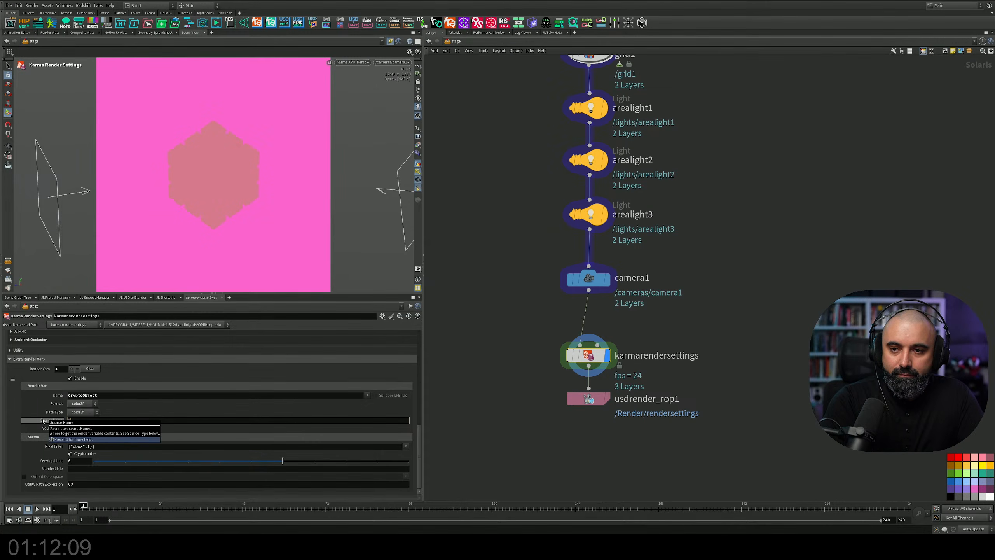
pyautogui.write('ptnum')
pyautogui.press('Return')
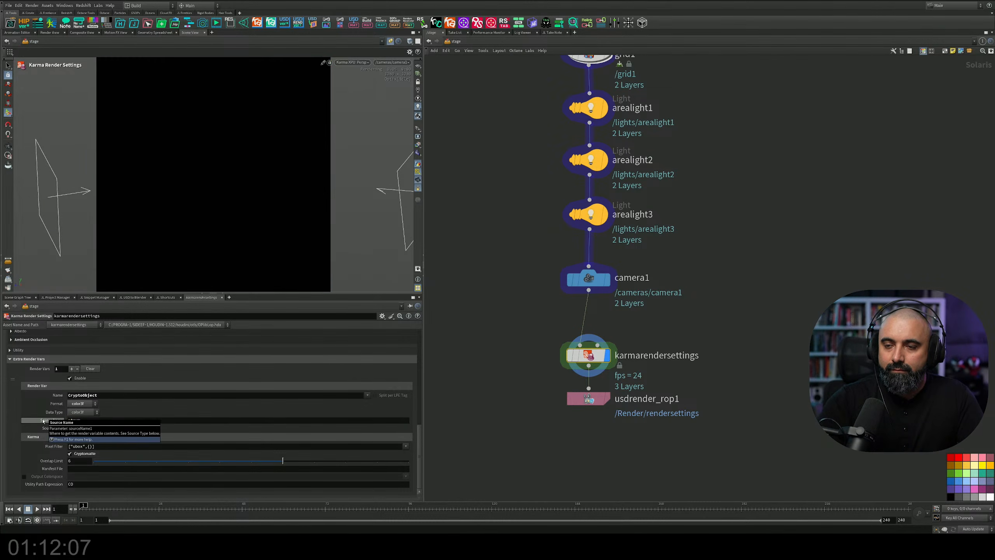
# Clear the CryptoObject render var's Source Name and revert the parameter to its default.
pyautogui.moveTo(78, 422); pyautogui.dragTo(47, 422)
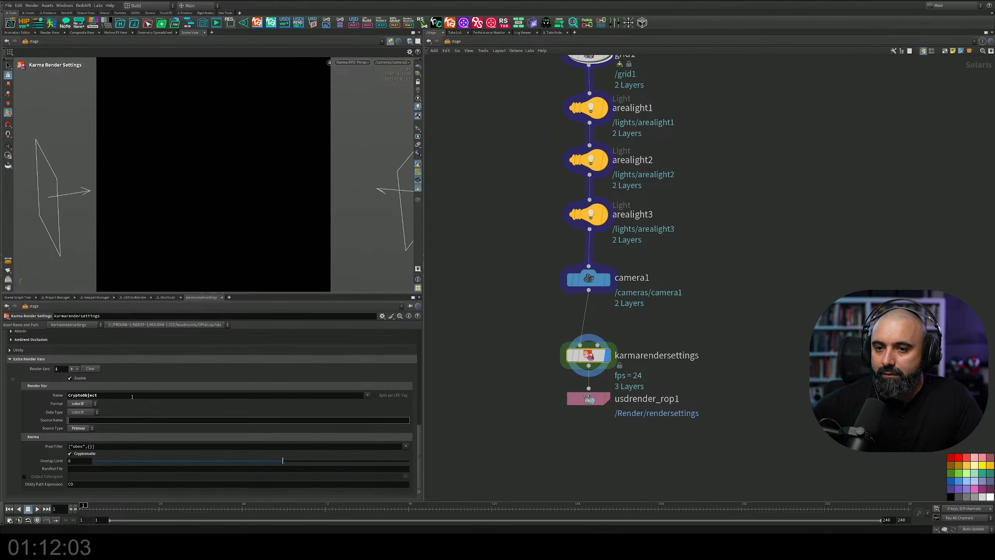
pyautogui.rightClick(65, 423)
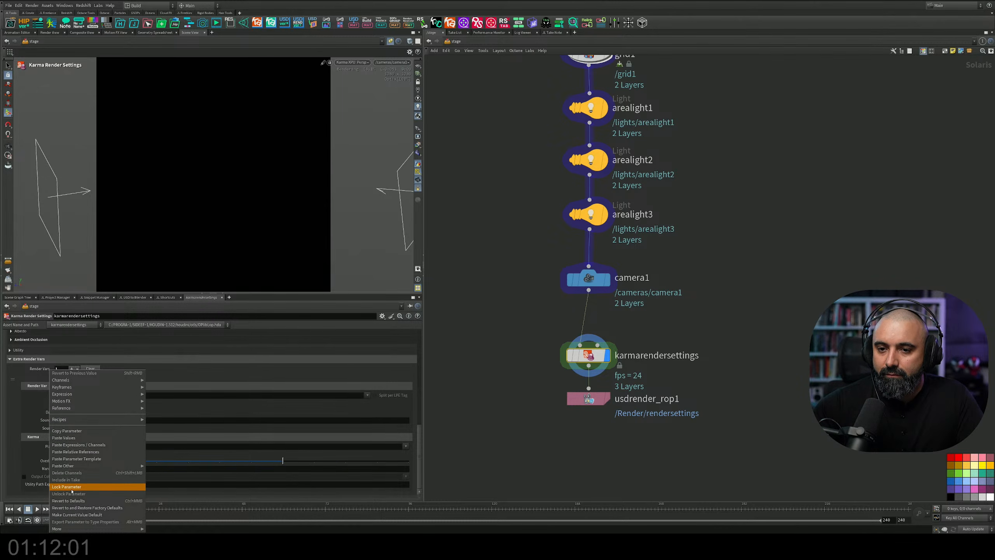
pyautogui.click(69, 501)
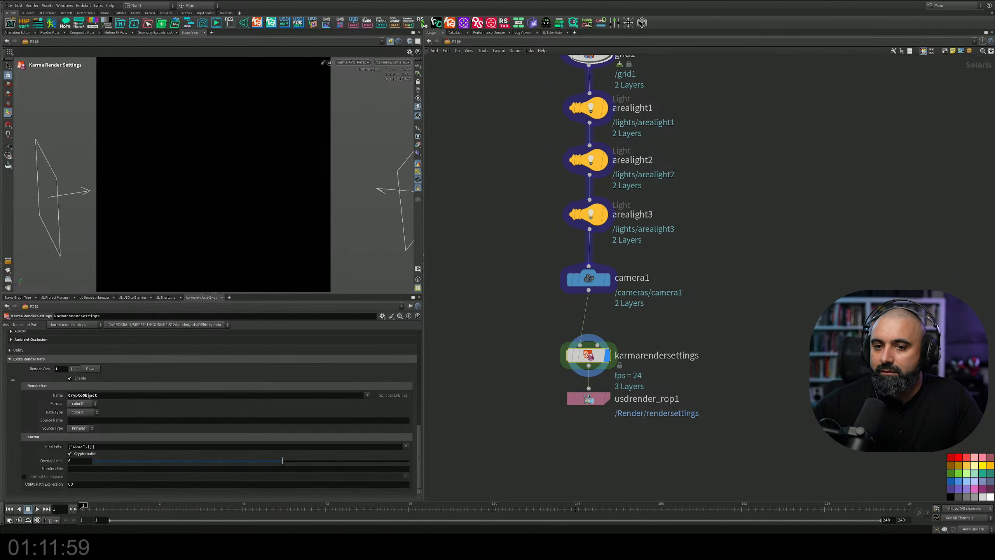
pyautogui.click(81, 420)
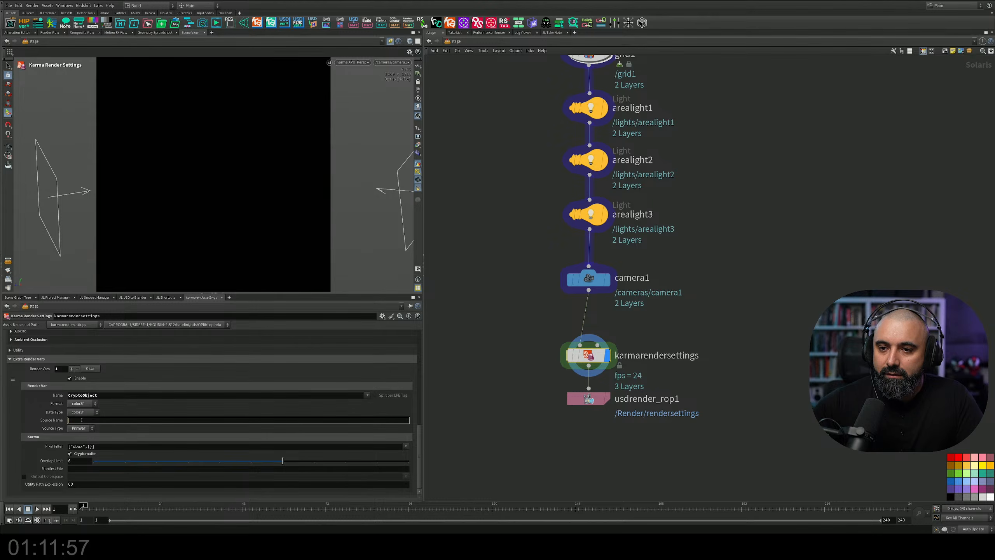
pyautogui.rightClick(81, 419)
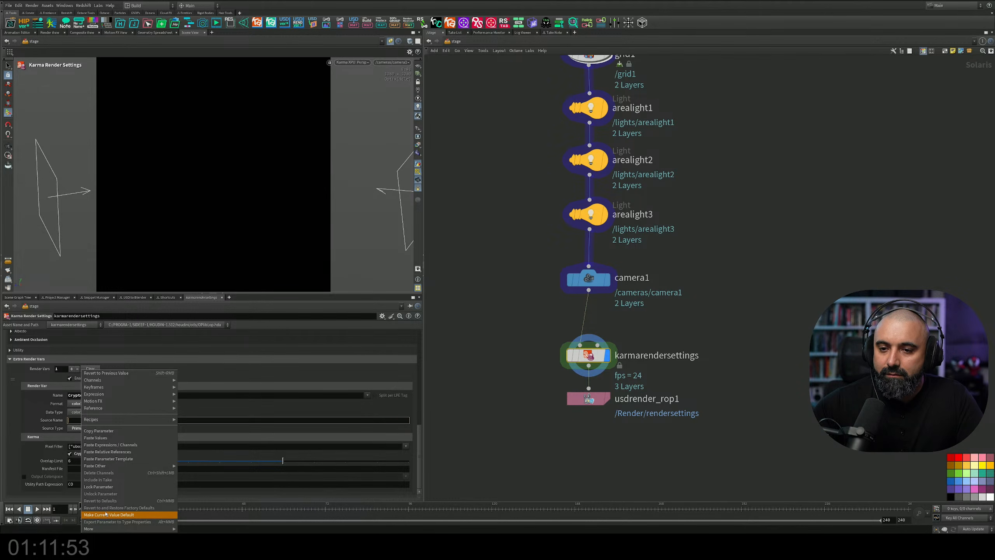
pyautogui.click(462, 382)
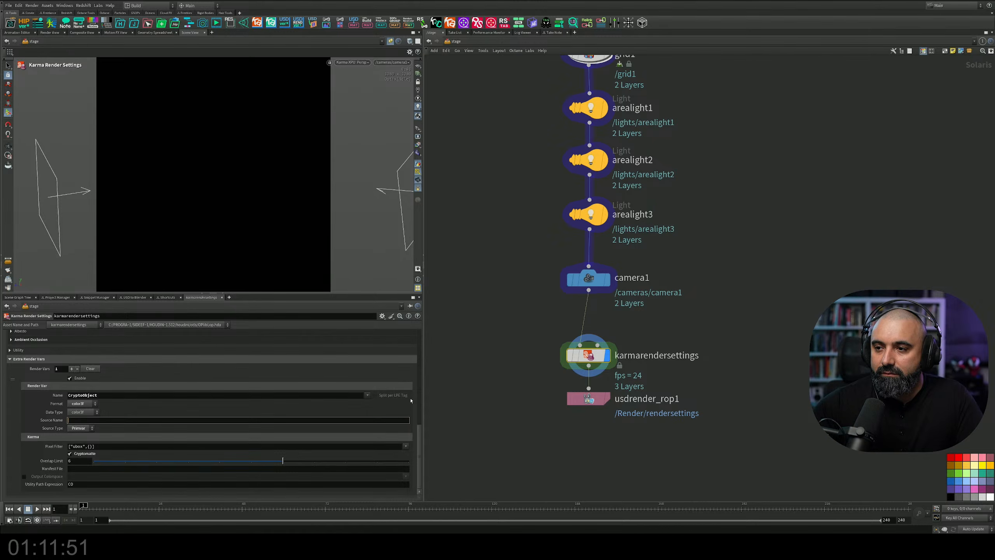
# Add a second extra render var to karmarendersettings using the Cryptomatte Object Name preset.
pyautogui.click(71, 369)
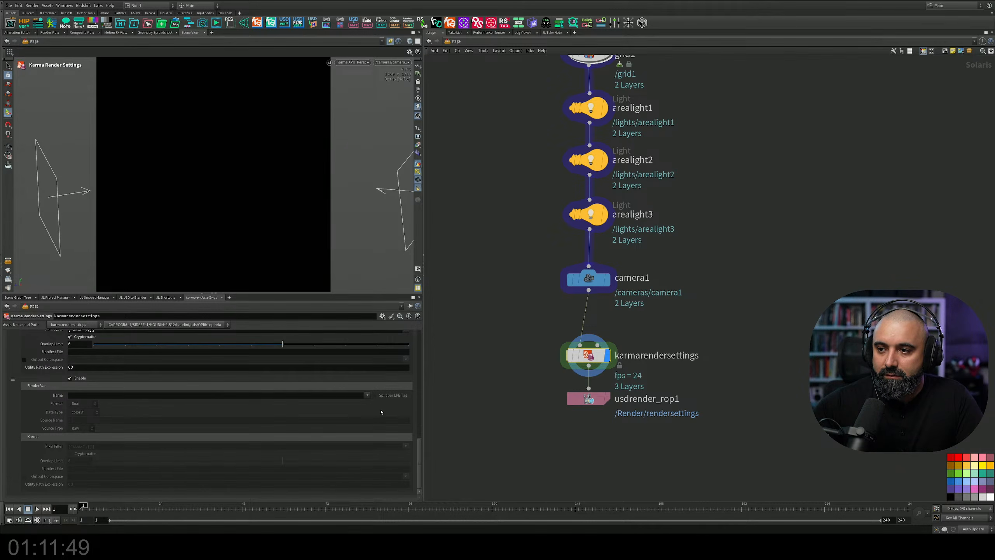
pyautogui.click(367, 395)
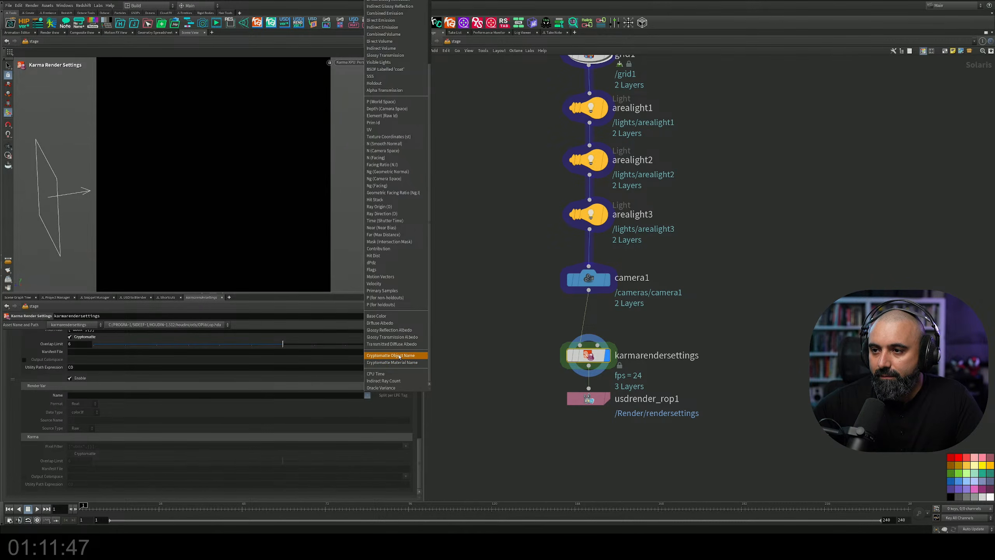
pyautogui.click(399, 358)
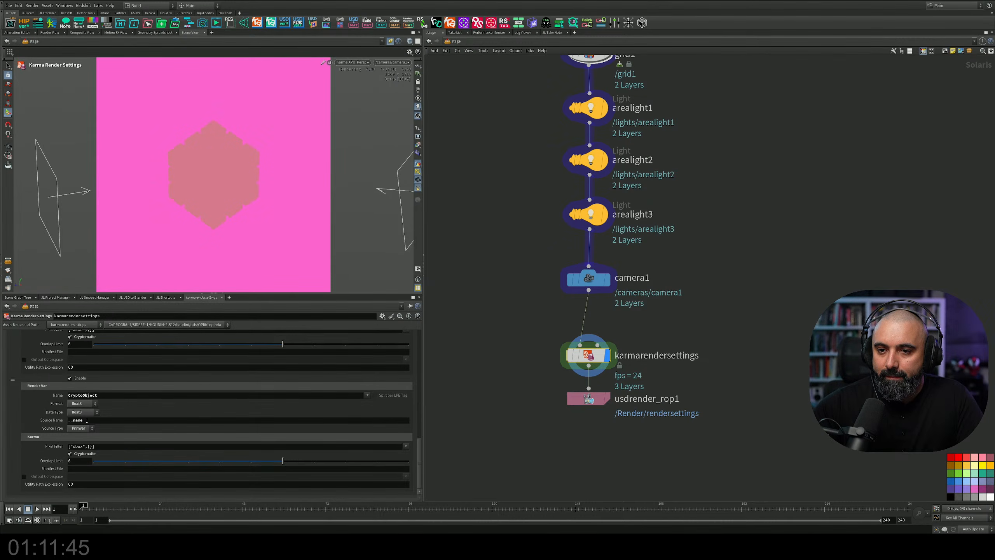
pyautogui.doubleClick(87, 420)
# Switch the viewport from the Karma render back to Houdini VK.
pyautogui.moveTo(468, 154); pyautogui.dragTo(458, 241, button='middle')
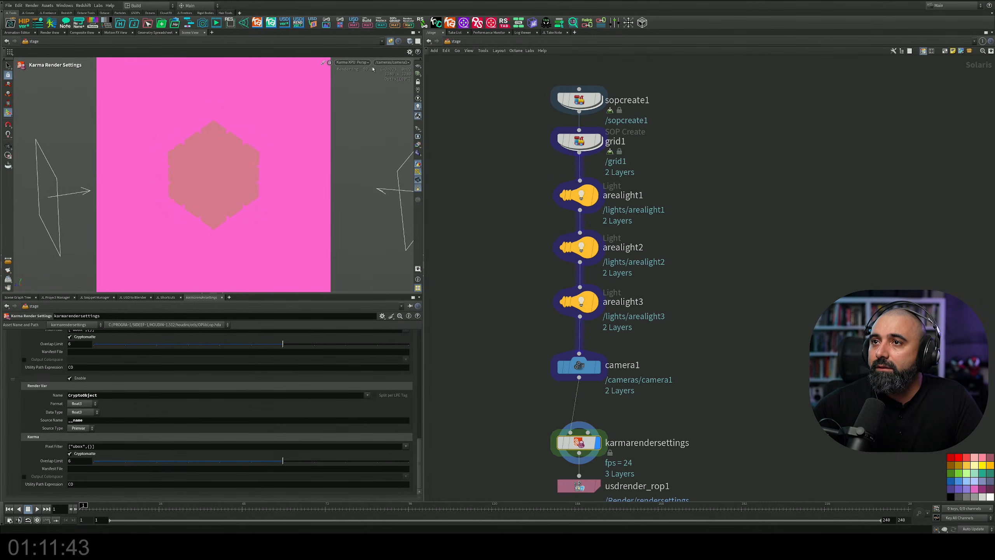
pyautogui.click(353, 63)
pyautogui.click(354, 176)
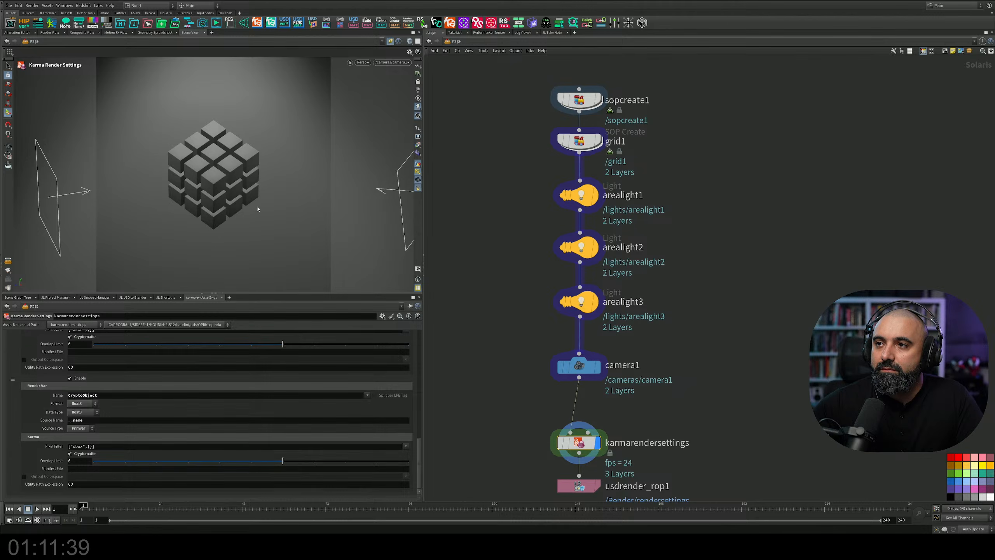
# Move usdrender_rop1 farther below karmarendersettings and place a COP Network node beside the chain.
pyautogui.moveTo(647, 451); pyautogui.dragTo(595, 175, button='middle')
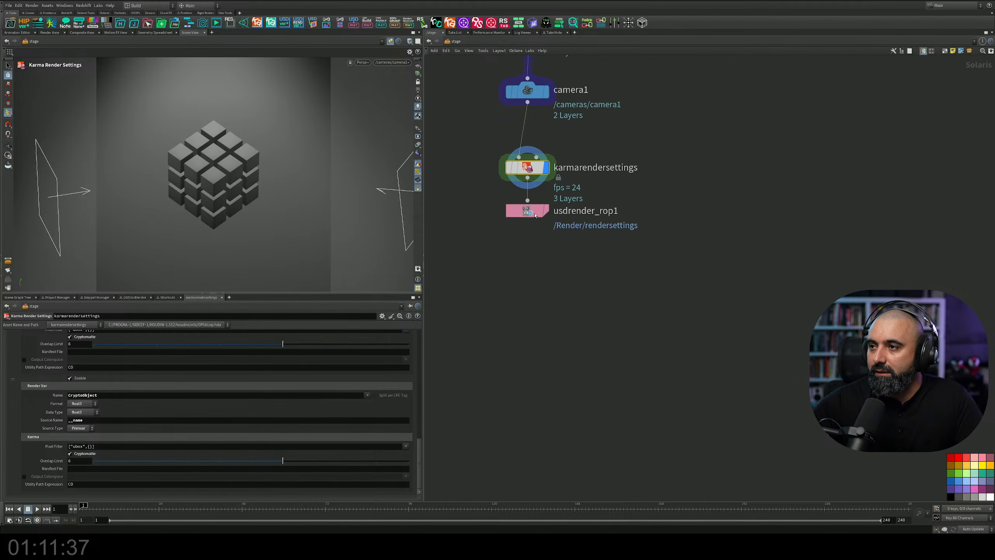
pyautogui.moveTo(524, 218); pyautogui.dragTo(511, 347)
pyautogui.moveTo(640, 251); pyautogui.dragTo(633, 272, button='middle')
pyautogui.press('Tab')
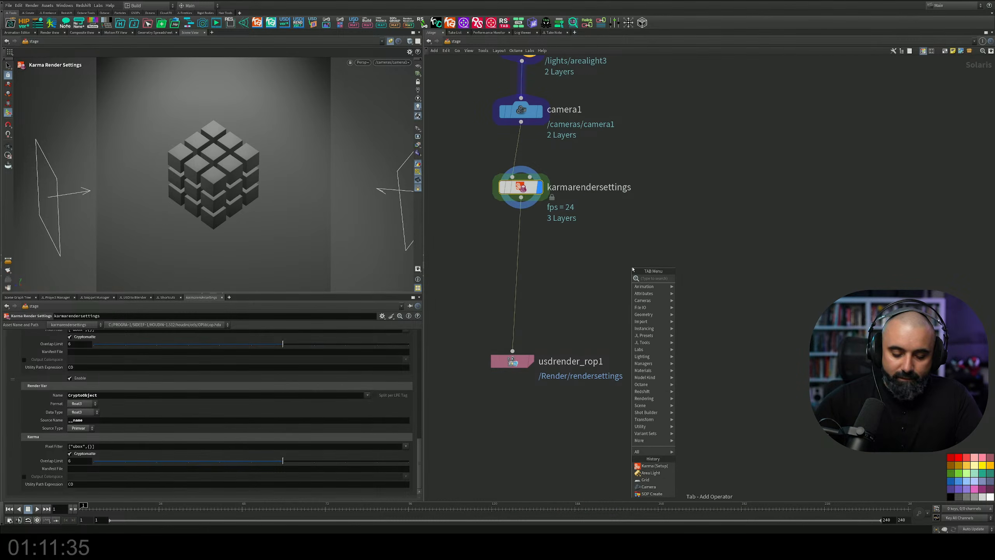
pyautogui.write('cop')
pyautogui.press('Return')
pyautogui.click(632, 268)
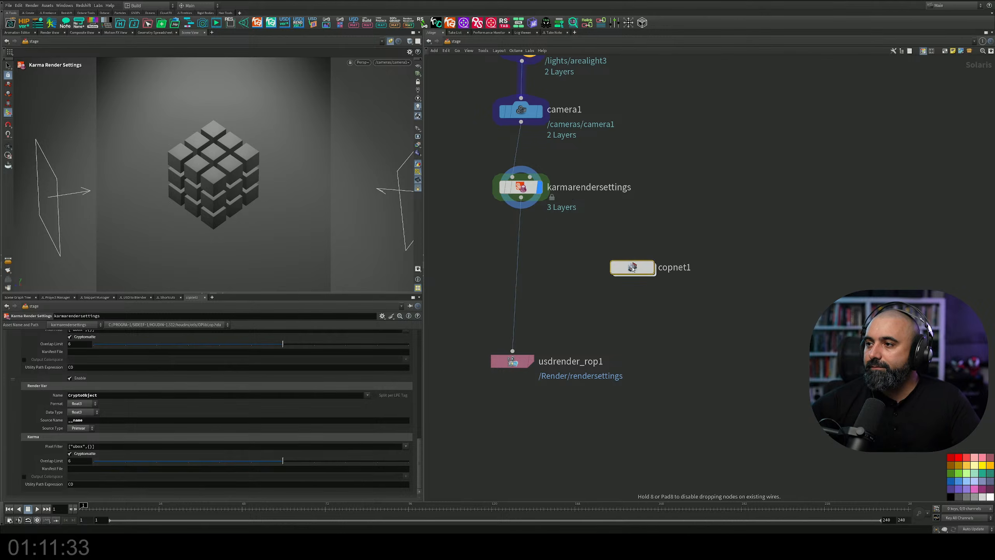
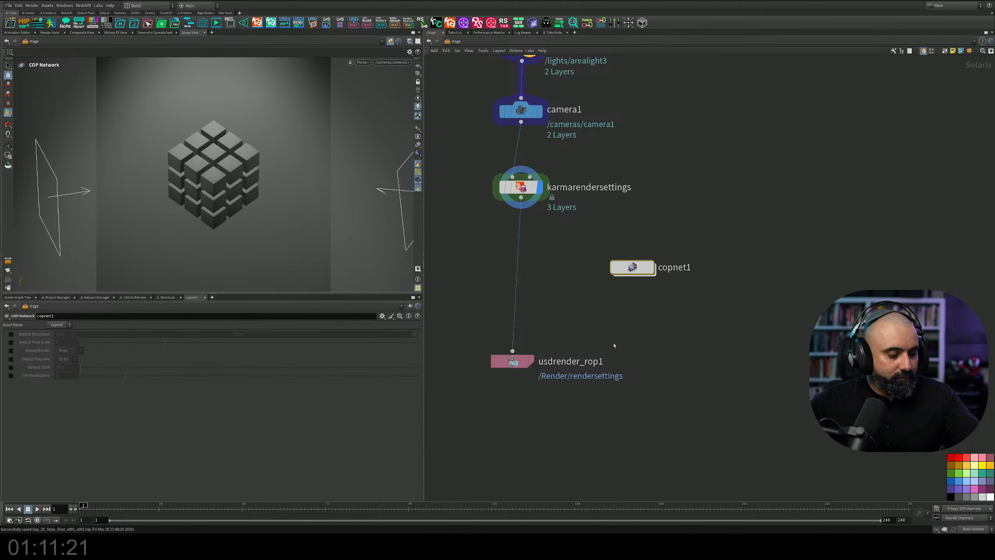
# Go inside copnet1 and place a Slap Comp Import node in the empty network.
pyautogui.doubleClick(619, 267)
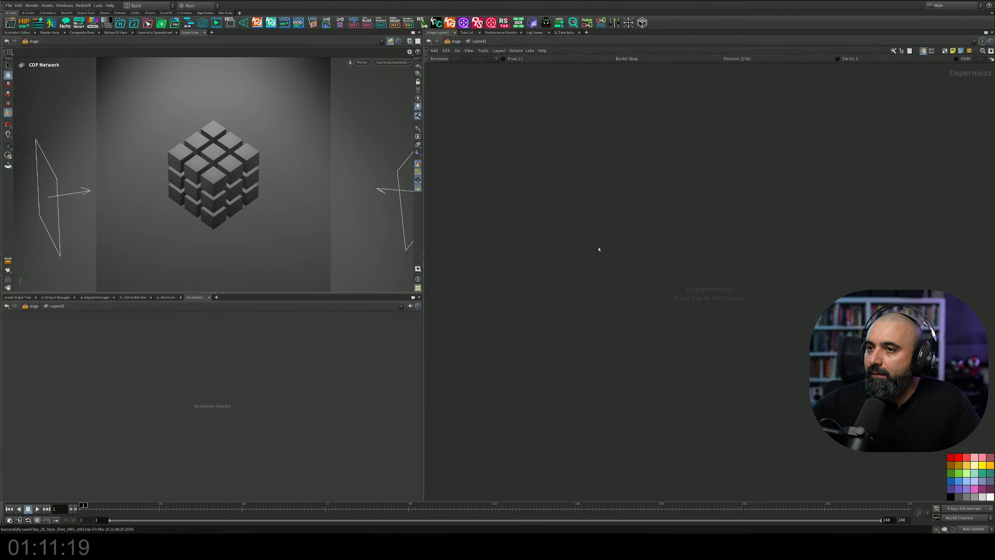
pyautogui.press('Tab')
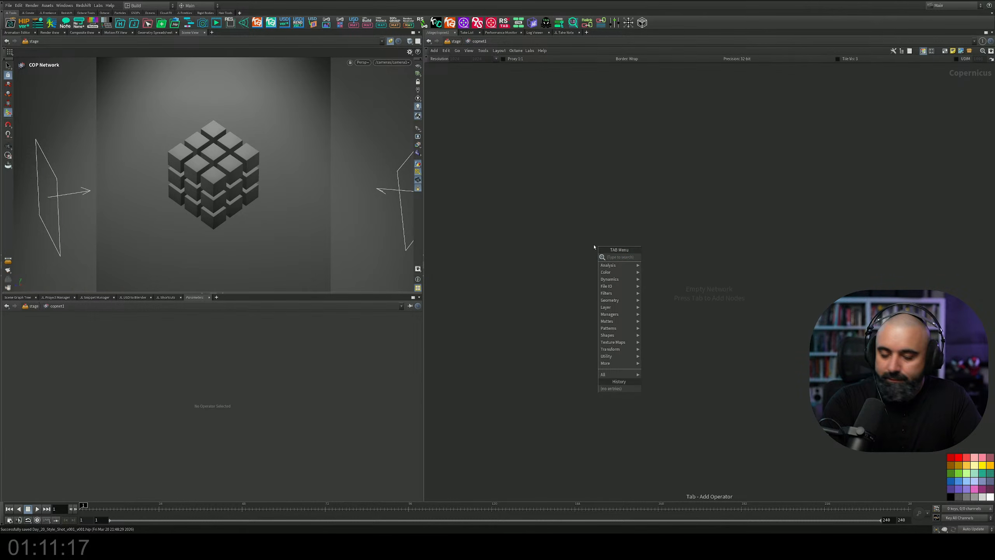
pyautogui.write('om')
pyautogui.press('BackSpace')
pyautogui.press('BackSpace')
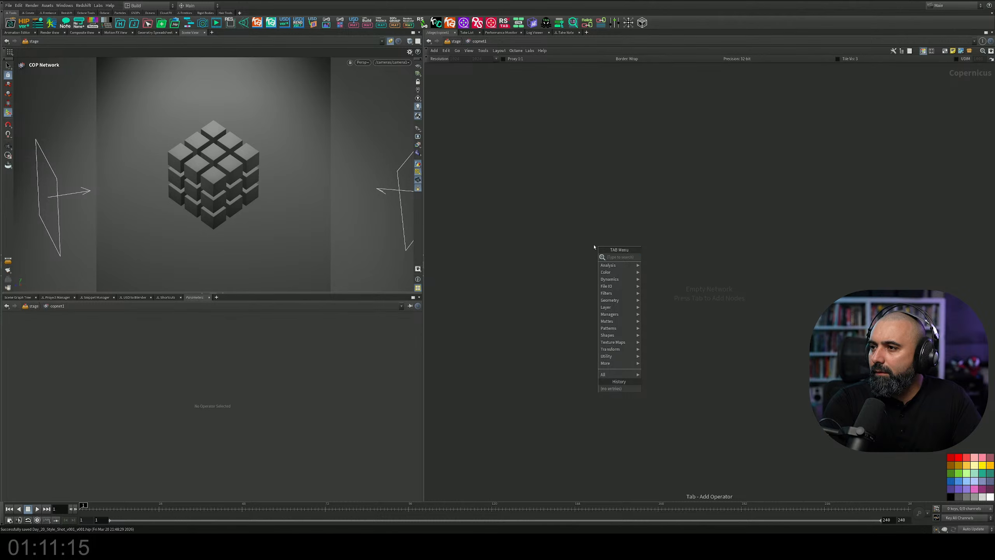
pyautogui.write('imp')
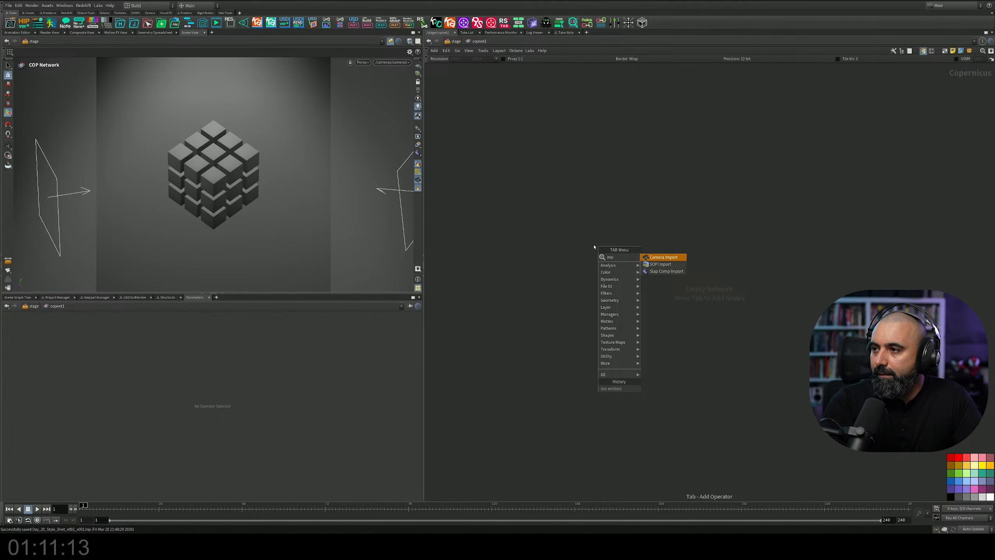
pyautogui.press('Down')
pyautogui.press('Down')
pyautogui.press('Return')
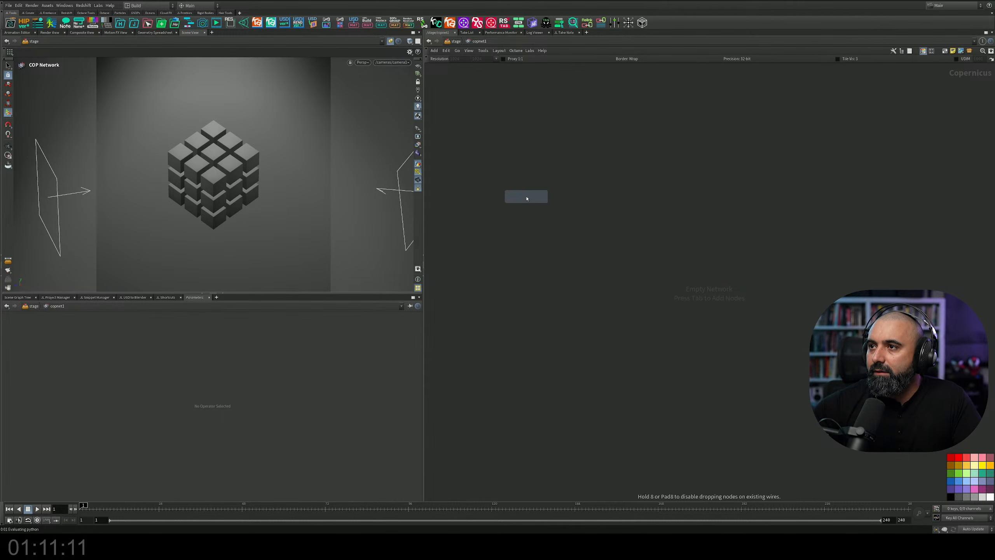
pyautogui.click(526, 198)
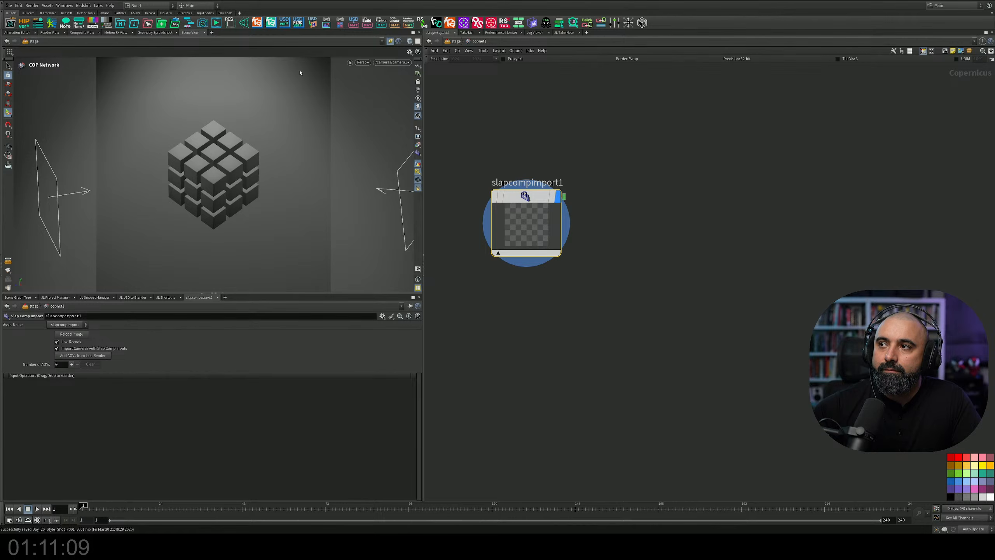
# Load the last render's AOVs into slapcompimport1 with Live Recook off and show the result in a slightly taller Composite View.
pyautogui.click(87, 356)
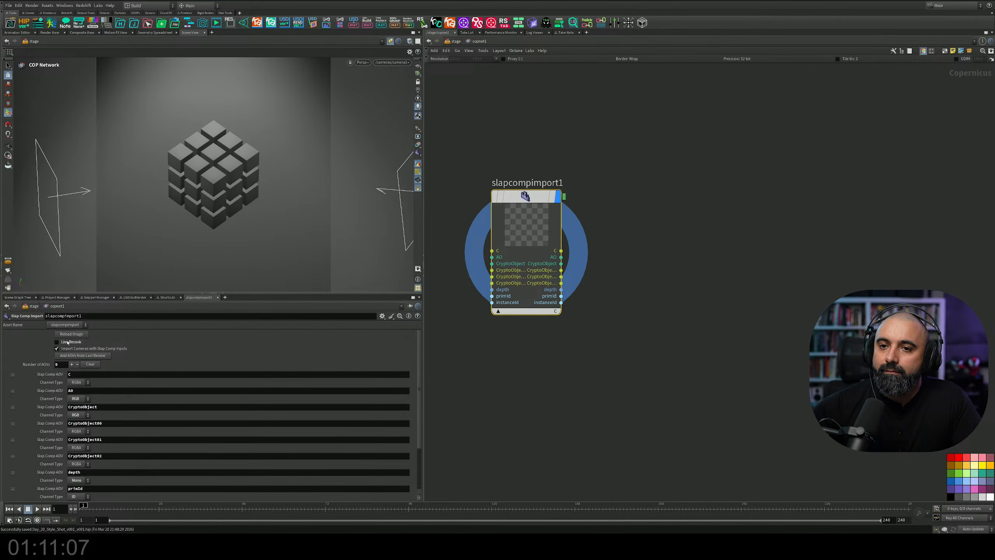
pyautogui.click(81, 33)
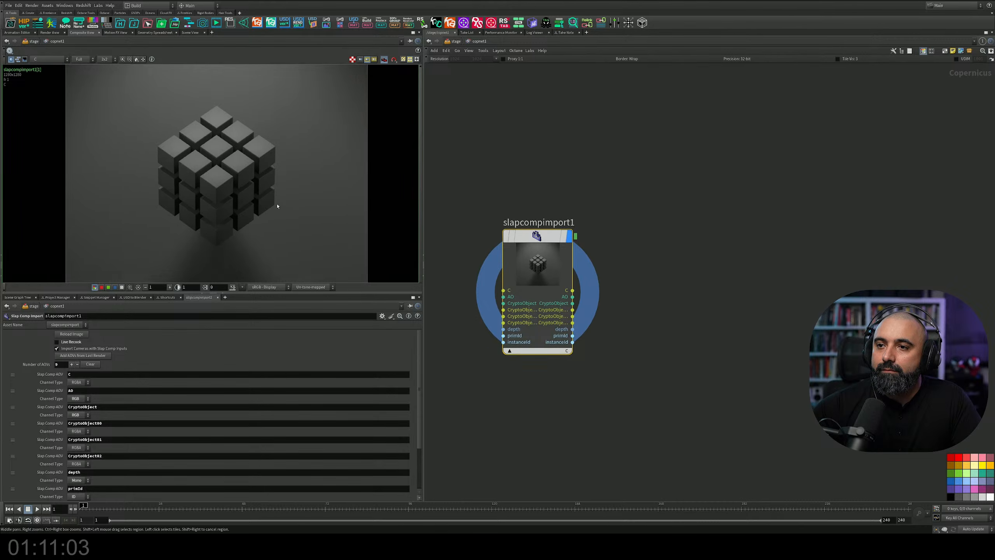
pyautogui.moveTo(313, 292); pyautogui.dragTo(318, 303)
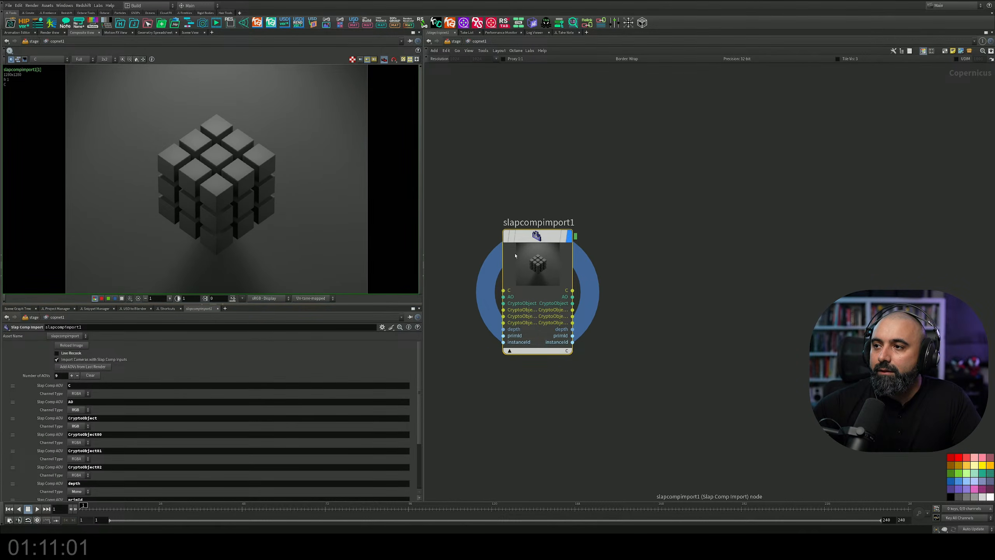
# Place a SOP Geometry node below slapcompimport1.
pyautogui.moveTo(570, 375); pyautogui.dragTo(586, 248, button='middle')
pyautogui.press('Tab')
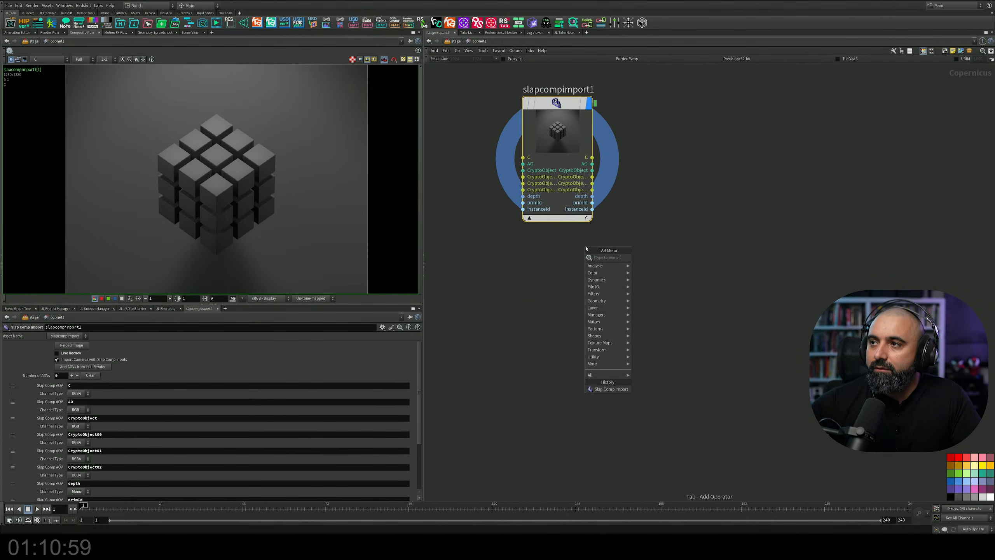
pyautogui.write('o')
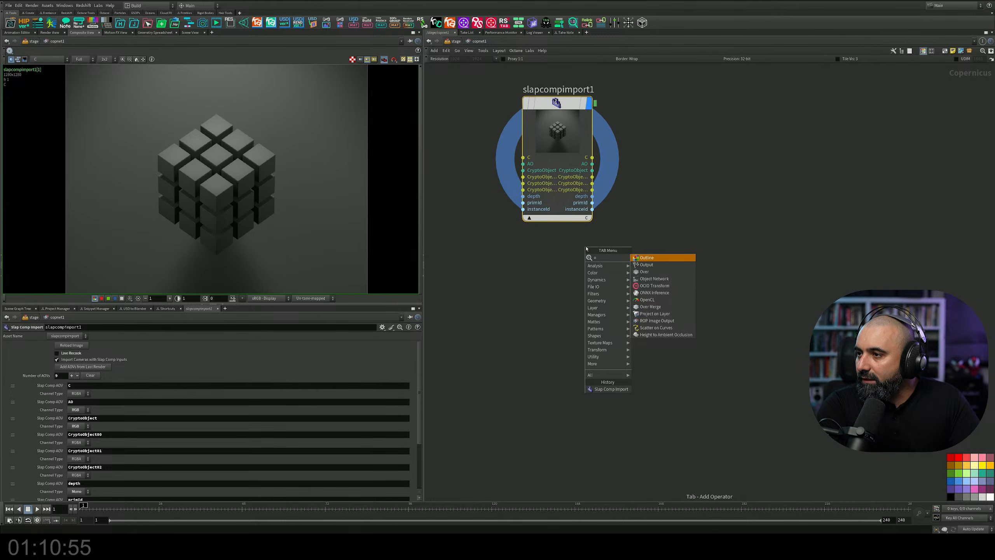
pyautogui.press('BackSpace')
pyautogui.write('geo')
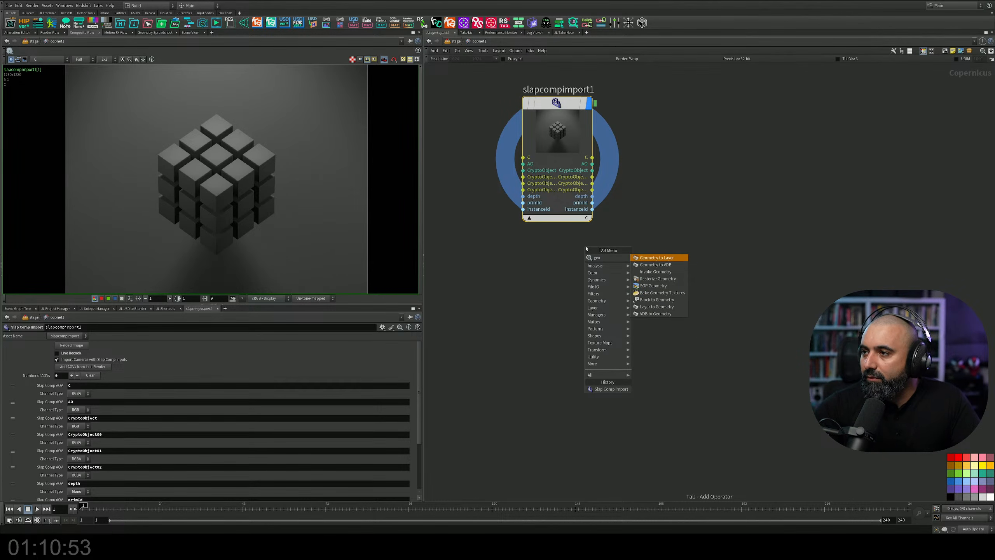
pyautogui.press('Down')
pyautogui.press('Down')
pyautogui.press('Down')
pyautogui.press('Down')
pyautogui.press('Down')
pyautogui.press('Up')
pyautogui.press('Up')
pyautogui.press('Up')
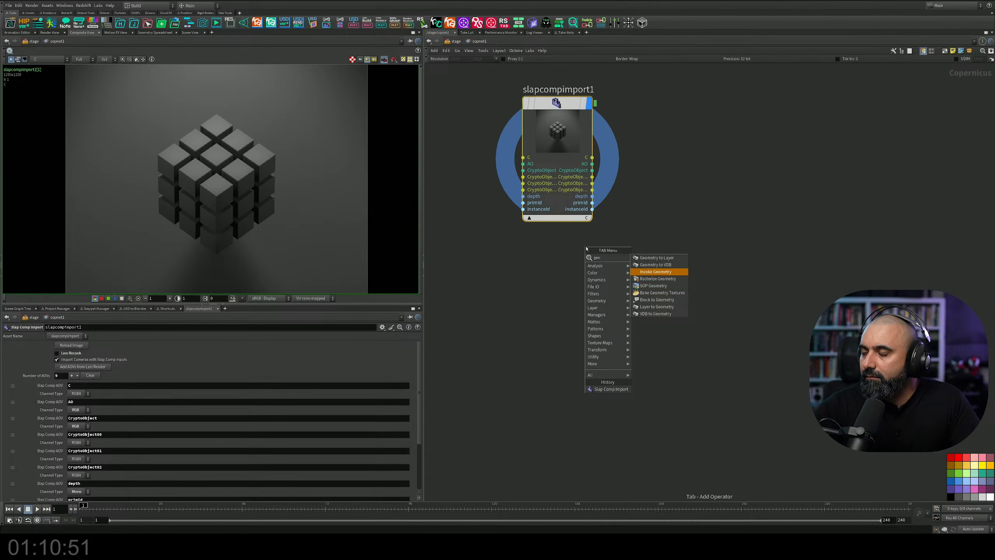
pyautogui.press('Down')
pyautogui.press('Down')
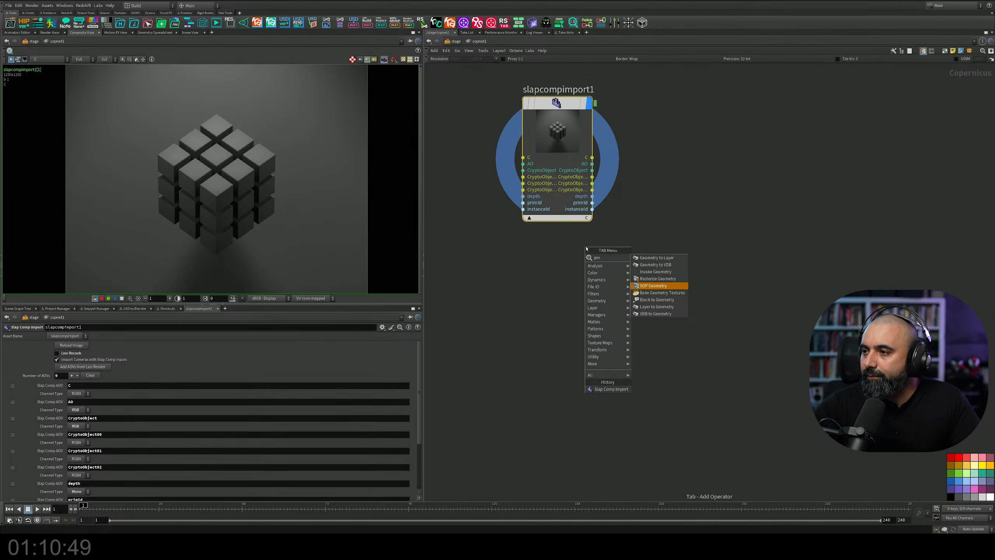
pyautogui.press('Return')
pyautogui.click(593, 292)
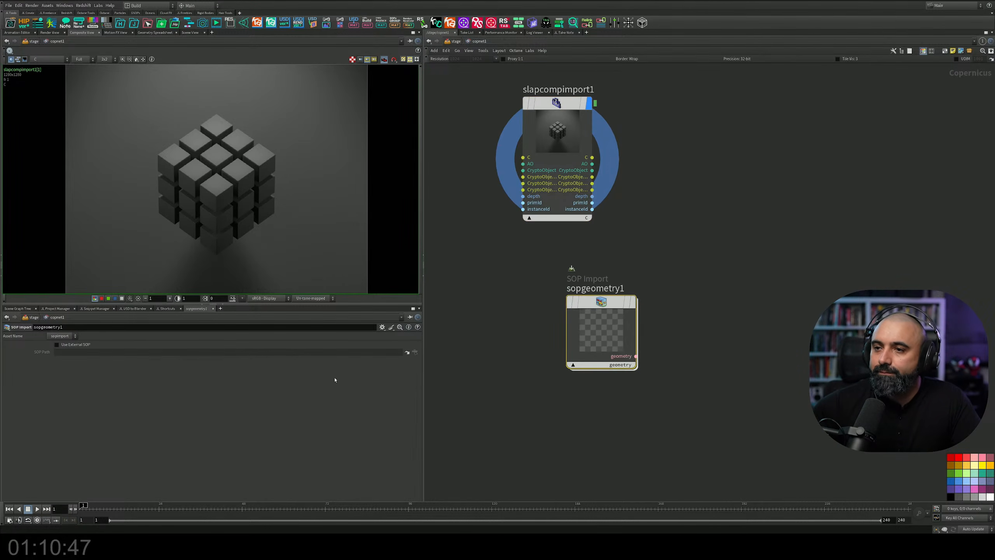
# Enable Use External SOP on sopgeometry1 and set its SOP Path to /stage/sopcreate1/sopnet/OUT.
pyautogui.click(57, 344)
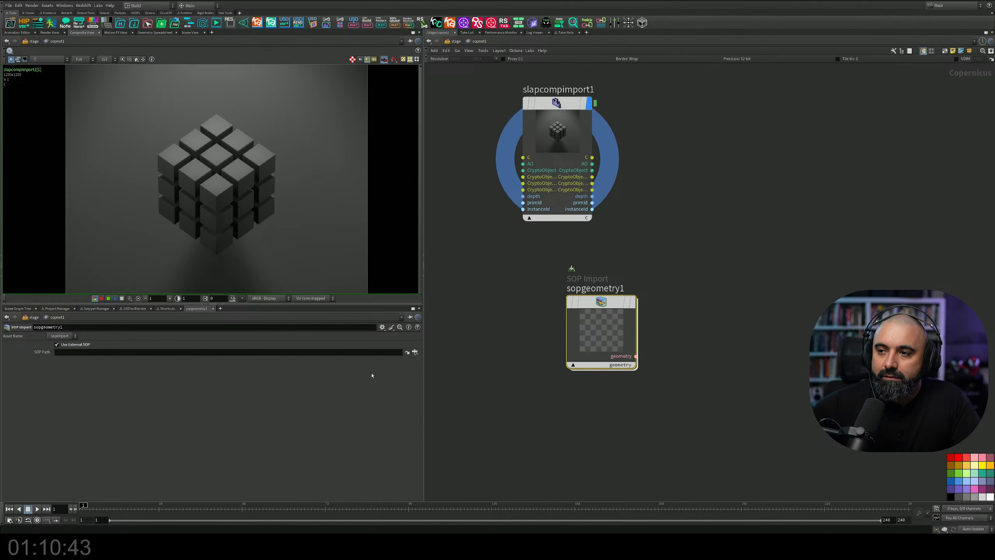
pyautogui.click(415, 352)
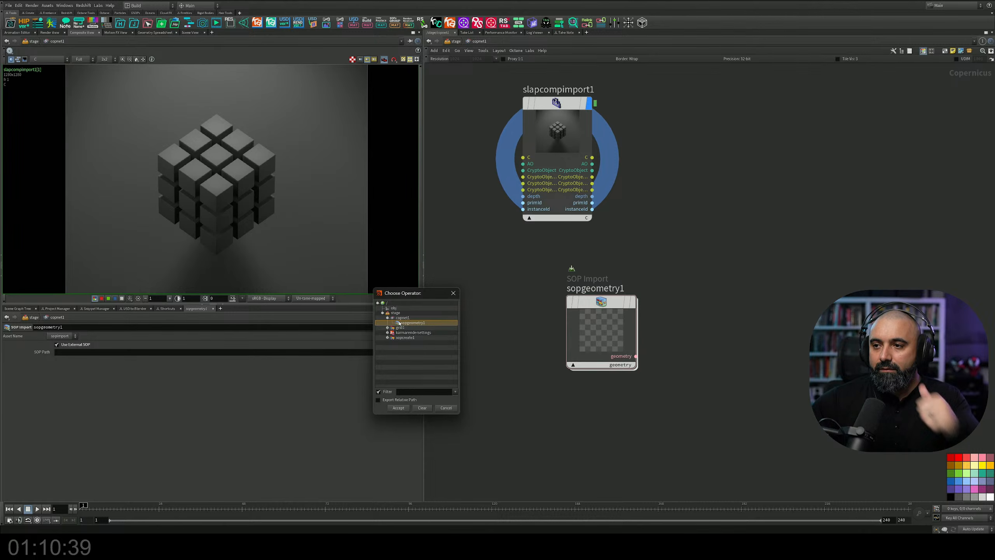
pyautogui.click(398, 343)
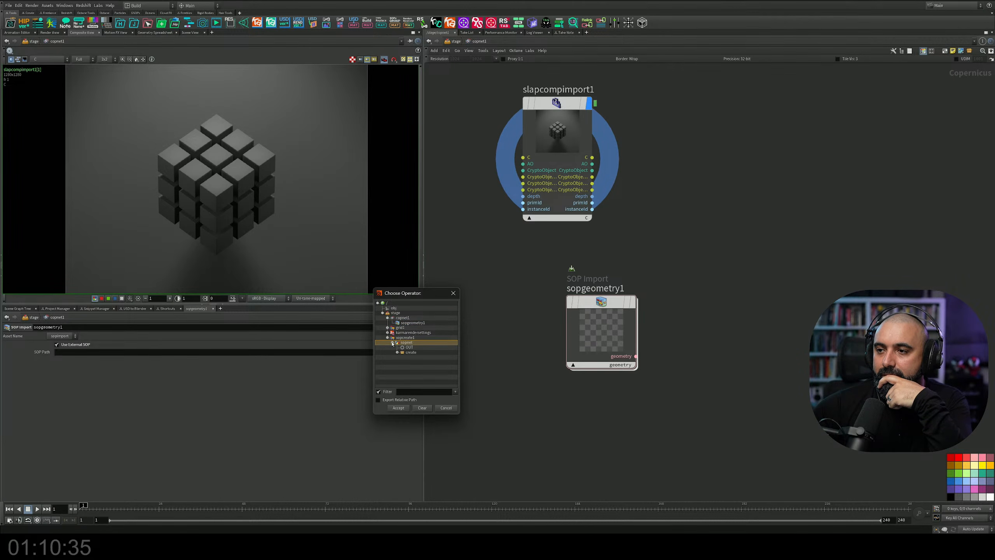
pyautogui.click(408, 347)
pyautogui.click(398, 408)
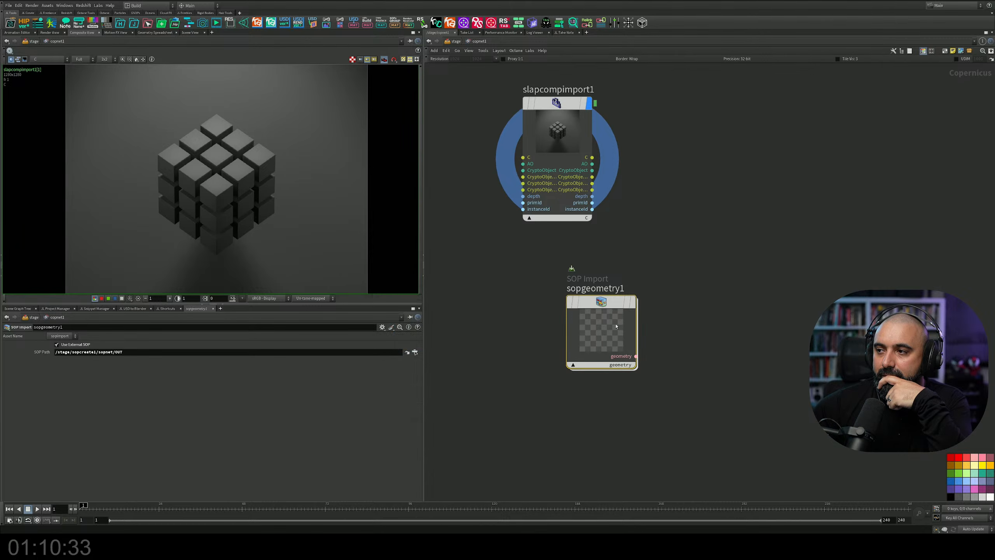
# Set the display flag on sopgeometry1 and reposition the node below slapcompimport1.
pyautogui.click(627, 305)
pyautogui.moveTo(608, 304); pyautogui.dragTo(607, 331)
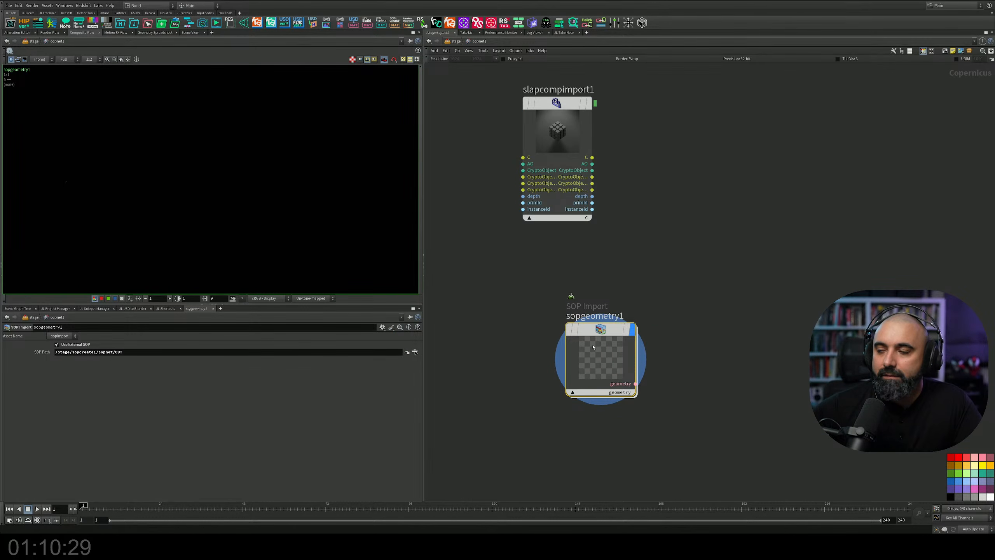
pyautogui.moveTo(676, 304); pyautogui.dragTo(574, 327, button='middle')
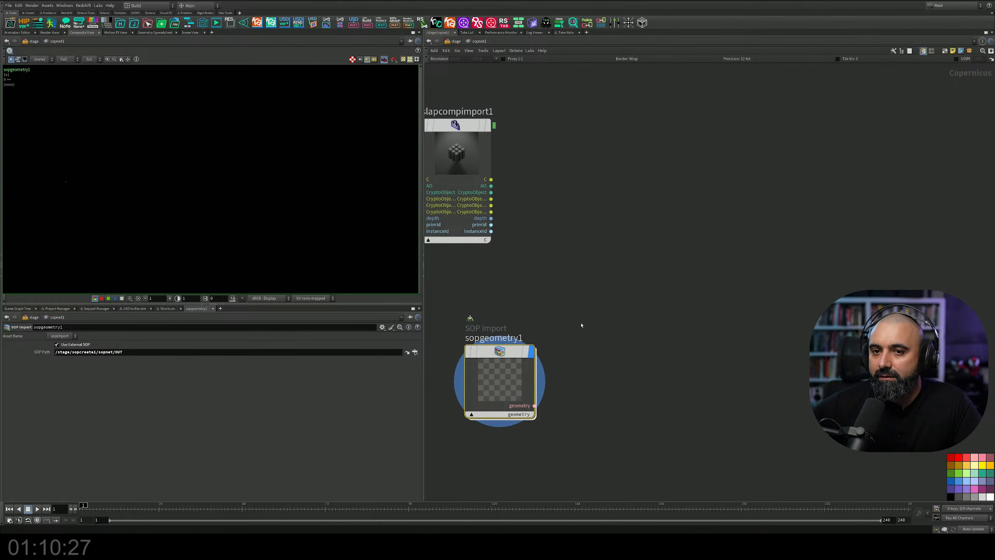
pyautogui.moveTo(506, 353); pyautogui.dragTo(528, 393)
pyautogui.moveTo(556, 316); pyautogui.dragTo(601, 282, button='middle')
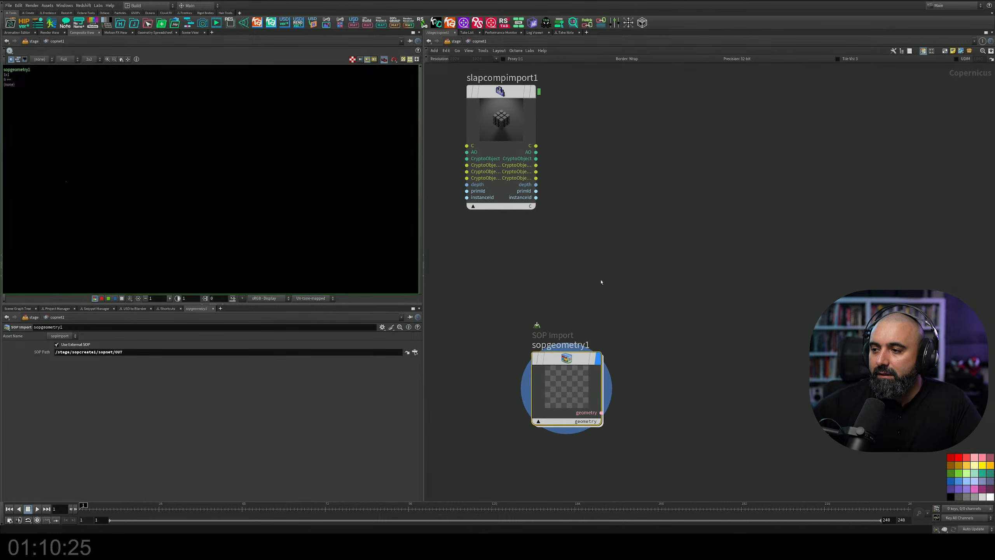
pyautogui.moveTo(577, 364); pyautogui.dragTo(542, 330)
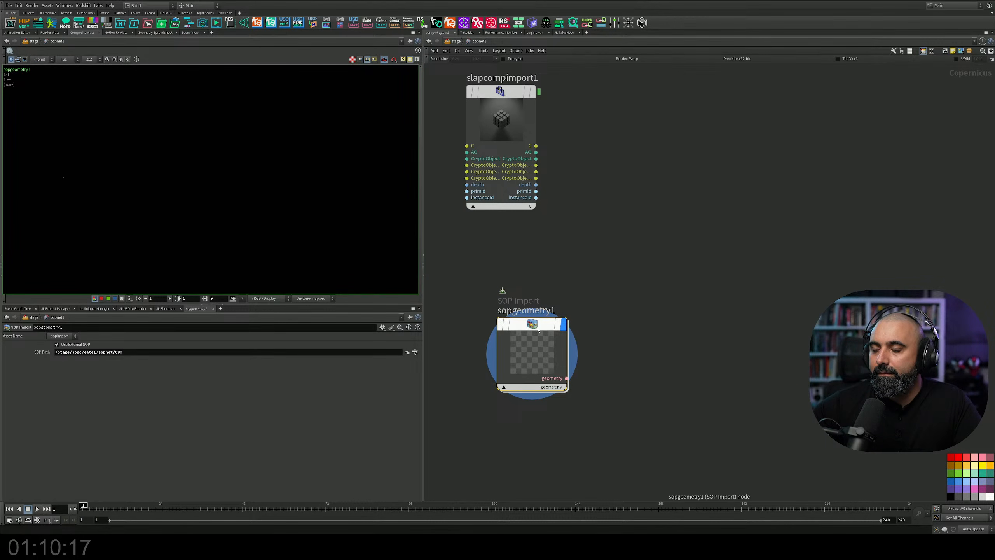
pyautogui.moveTo(546, 325); pyautogui.dragTo(536, 328)
pyautogui.scroll(-2, 566, 285)
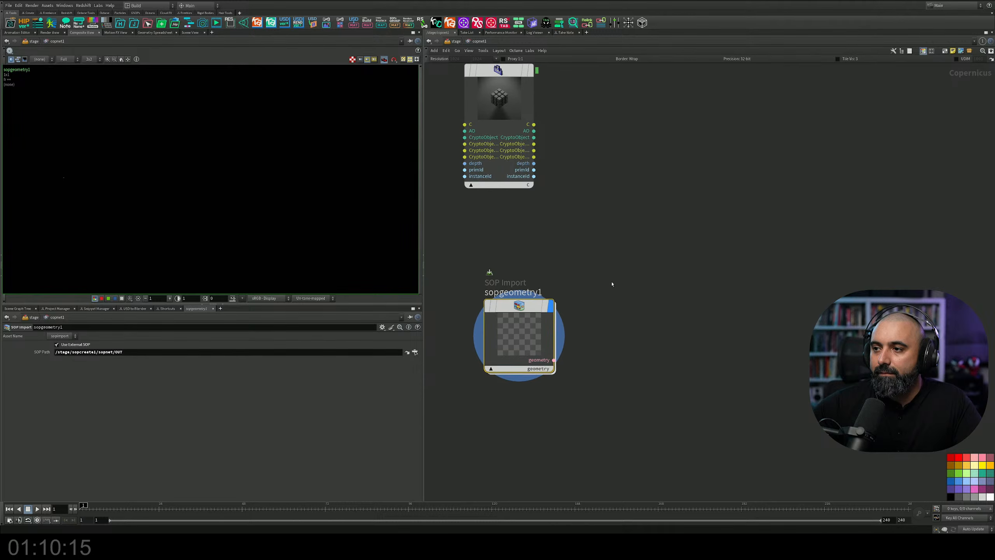
# Add a Rasterize Geometry node fed by sopgeometry1, display it, and frame its full image in the Composite View.
pyautogui.press('Tab')
pyautogui.write('r')
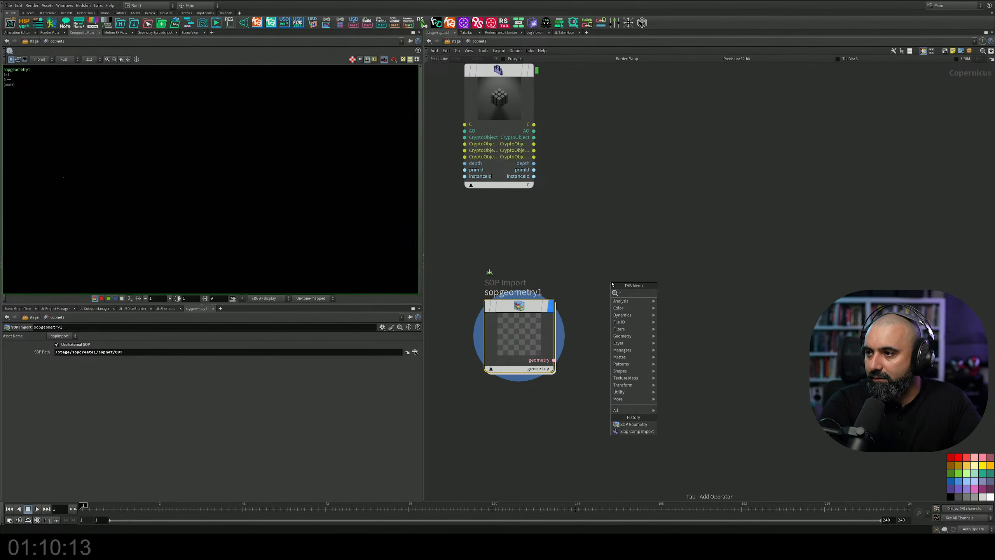
pyautogui.write('as')
pyautogui.press('Return')
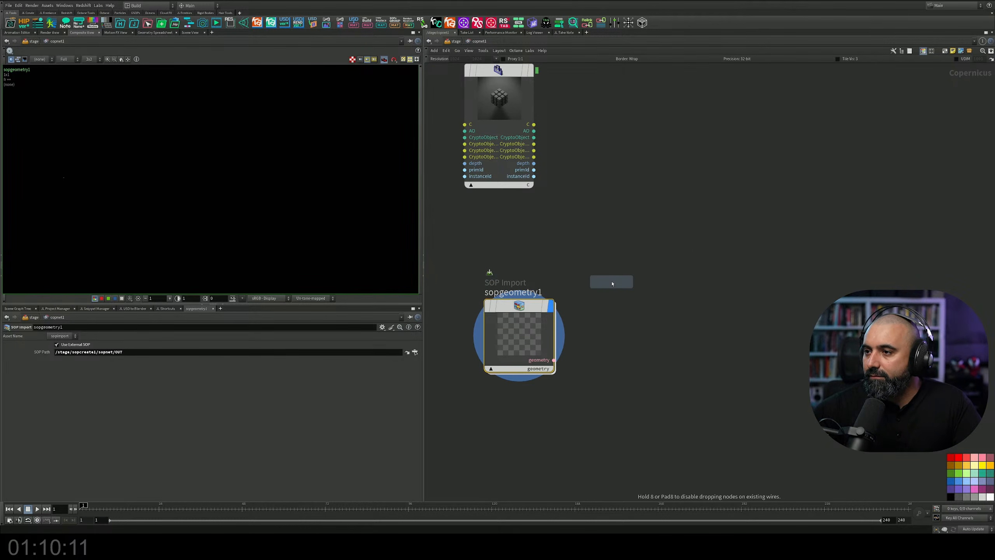
pyautogui.click(612, 284)
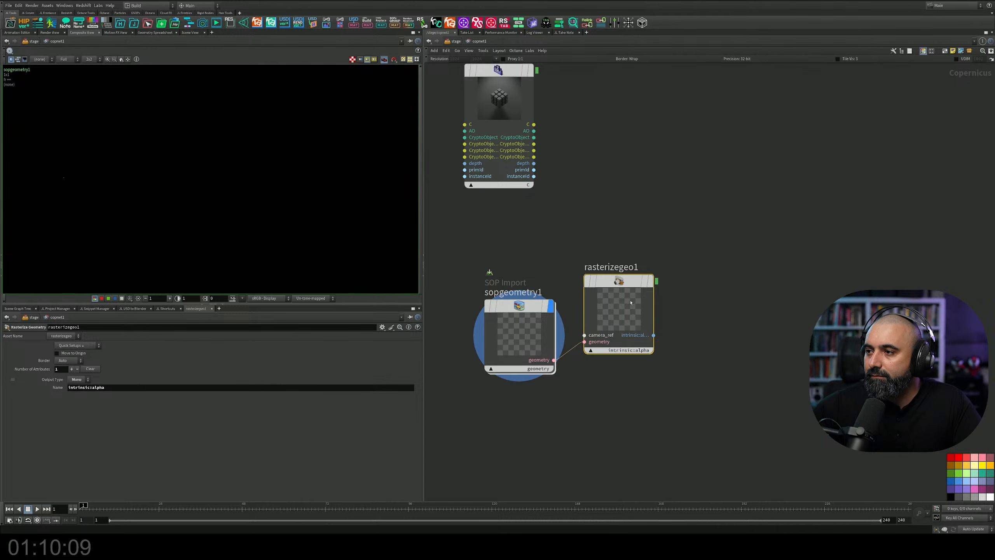
pyautogui.click(652, 240)
pyautogui.moveTo(619, 302); pyautogui.dragTo(648, 356)
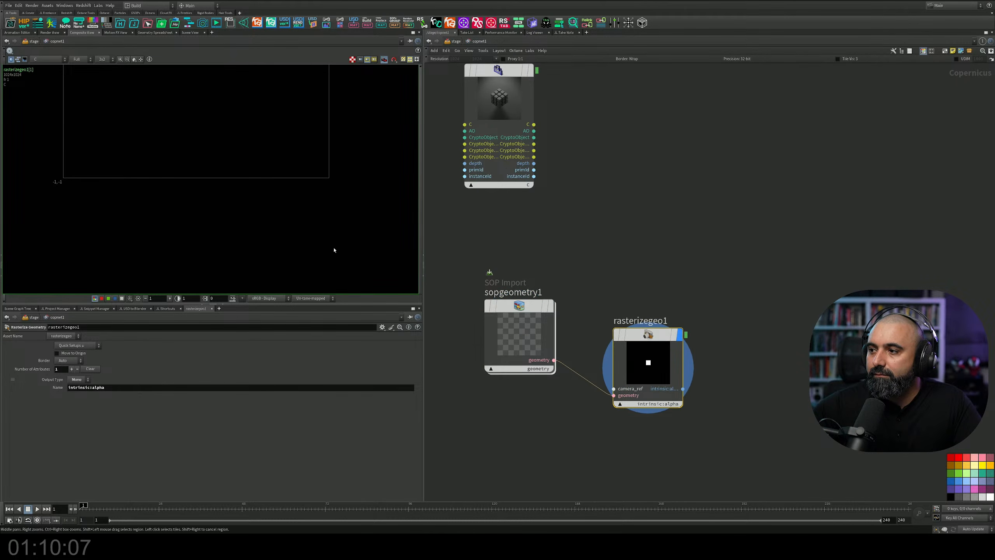
pyautogui.press('h')
pyautogui.moveTo(633, 340)
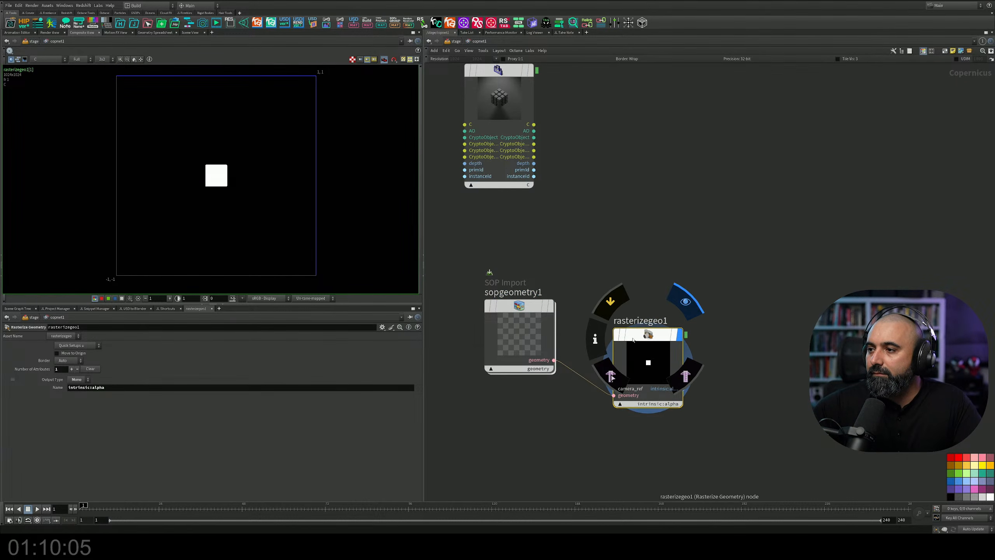
# Spread the nodes apart, add a Camera Import node above sopgeometry1, and wire it into rasterizegeo1's camera_ref input.
pyautogui.moveTo(633, 339); pyautogui.dragTo(671, 285)
pyautogui.moveTo(527, 310); pyautogui.dragTo(529, 381)
pyautogui.moveTo(532, 290); pyautogui.dragTo(533, 304, button='middle')
pyautogui.press('Tab')
pyautogui.write('c')
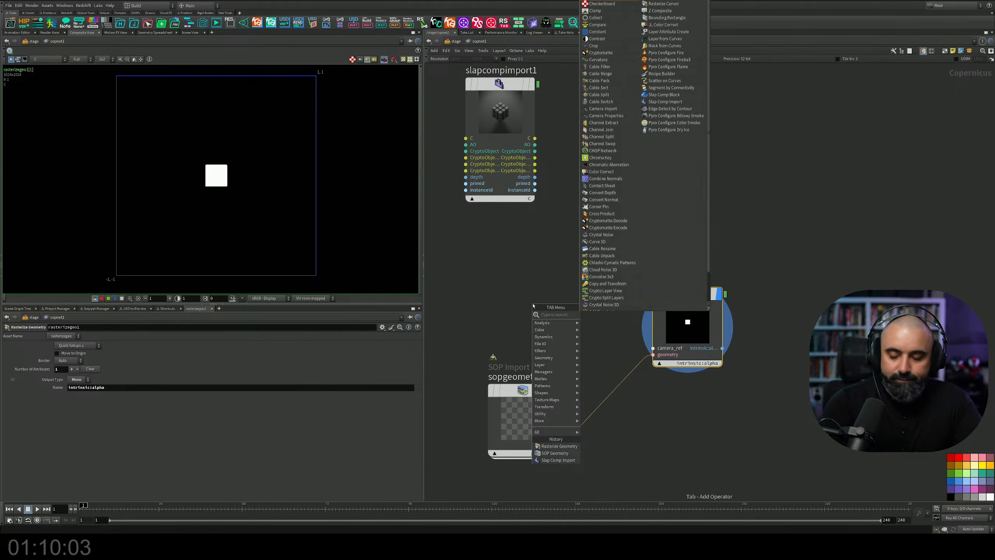
pyautogui.write('am')
pyautogui.press('Return')
pyautogui.click(531, 302)
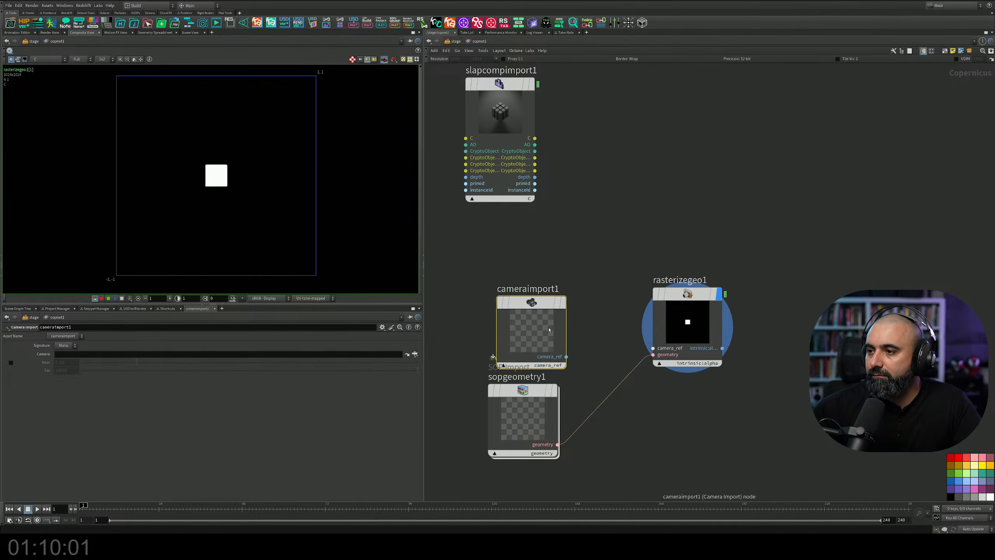
pyautogui.moveTo(567, 356); pyautogui.dragTo(652, 348)
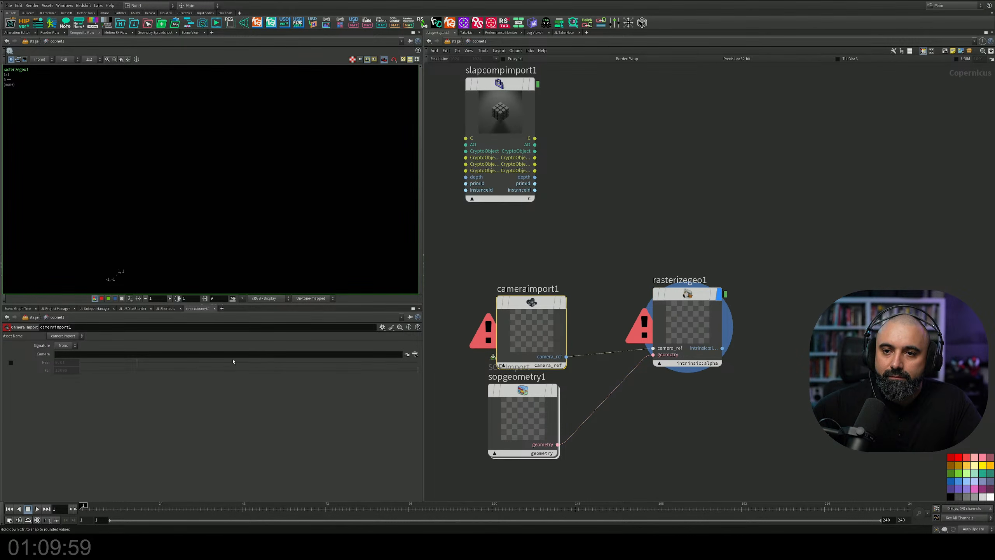
# Set the Camera on cameraimport1 to /stage/camera1.
pyautogui.click(415, 354)
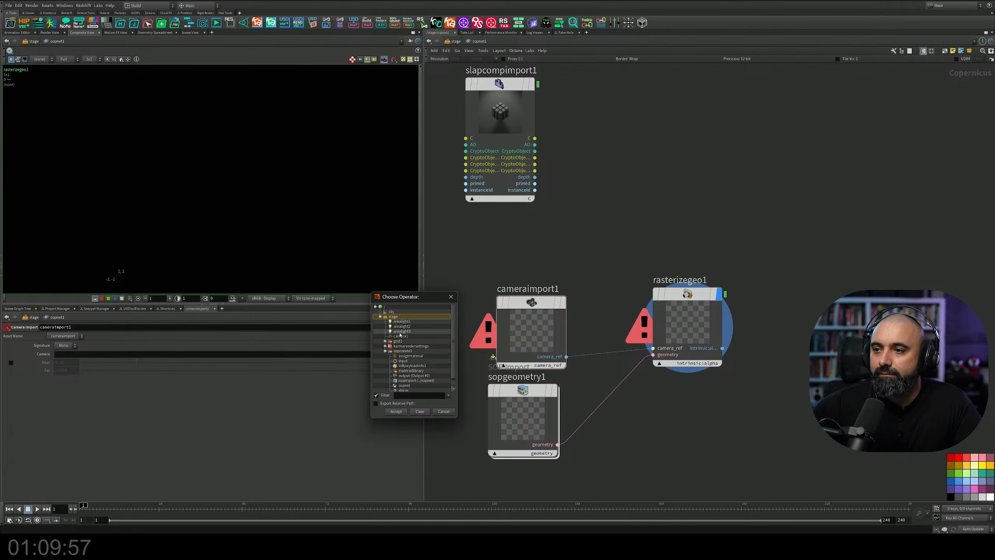
pyautogui.click(400, 336)
pyautogui.click(397, 411)
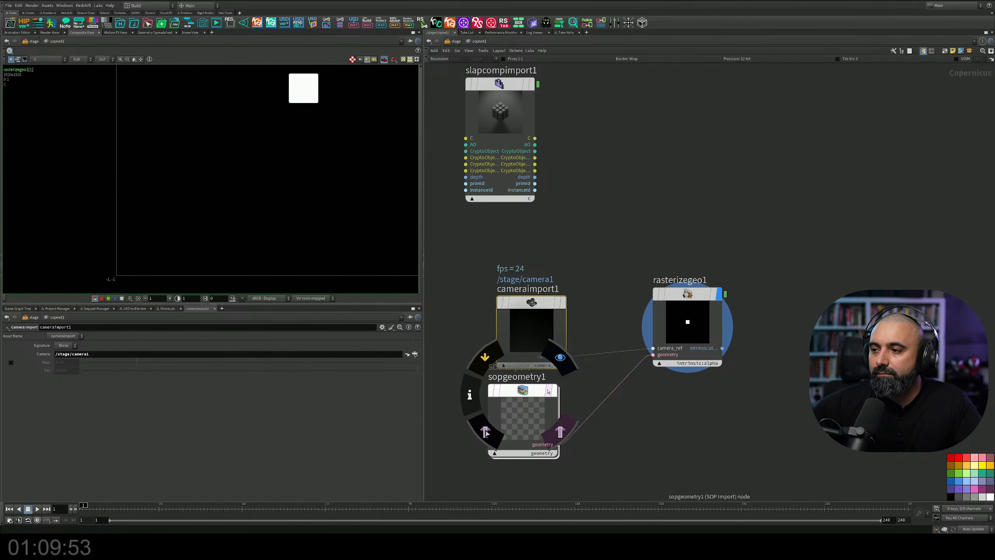
# Move sopgeometry1 clear of cameraimport1 and make it the displayed node.
pyautogui.click(558, 359)
pyautogui.moveTo(536, 394); pyautogui.dragTo(555, 420)
pyautogui.click(555, 421)
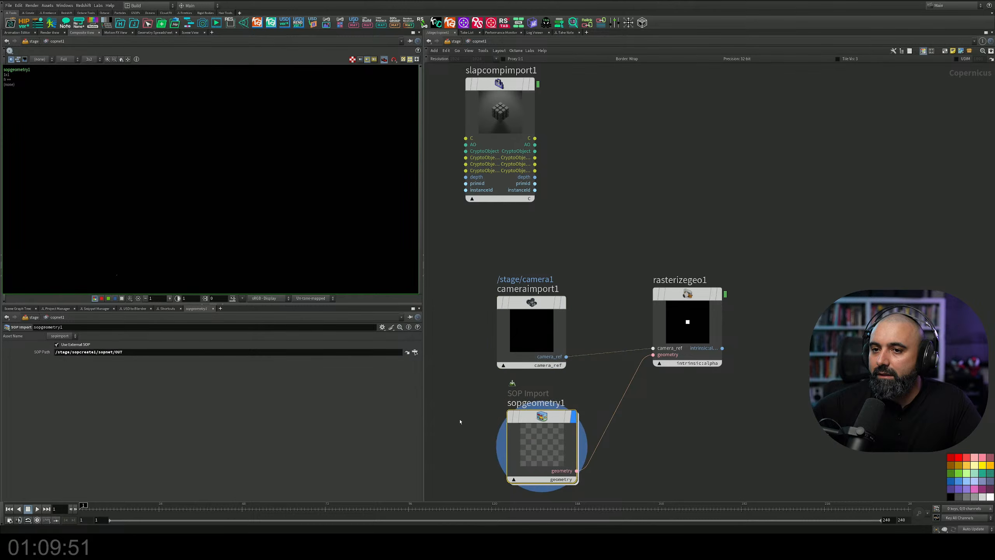
# Show sopgeometry1's geometry in the Scene View and shift its node to sit just below cameraimport1.
pyautogui.click(190, 32)
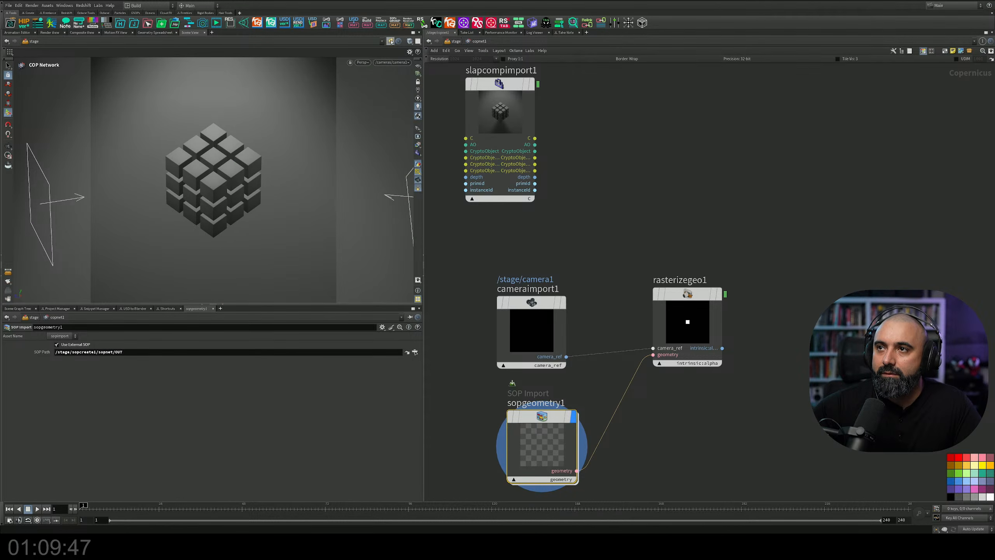
pyautogui.click(391, 41)
pyautogui.moveTo(227, 170)
pyautogui.mouseDown()
pyautogui.moveTo(251, 179)
pyautogui.moveTo(219, 185)
pyautogui.moveTo(235, 172)
pyautogui.mouseUp()
pyautogui.moveTo(505, 458)
pyautogui.moveTo(539, 417); pyautogui.dragTo(517, 413)
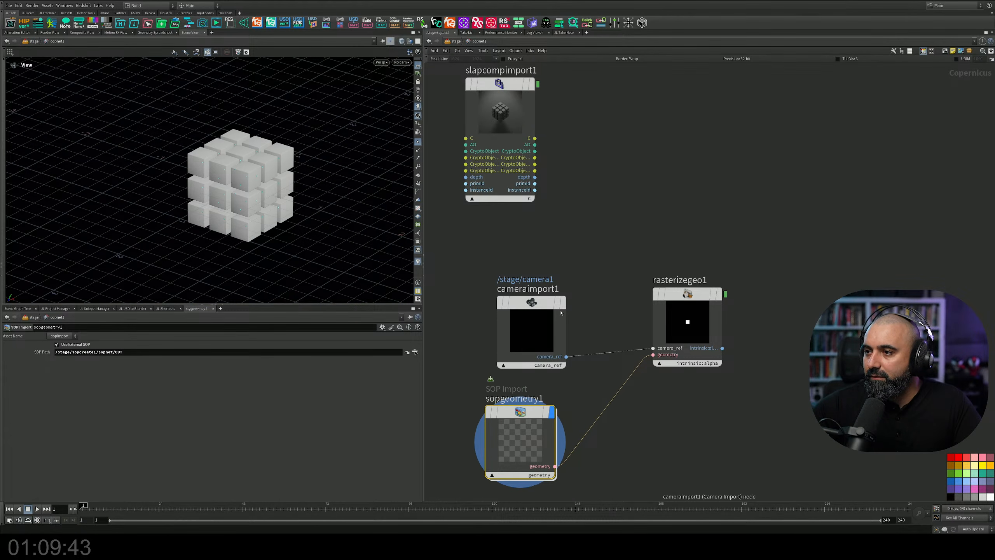
# Make cameraimport1 the displayed node and move it up, aligned above sopgeometry1.
pyautogui.moveTo(537, 304)
pyautogui.click(568, 270)
pyautogui.moveTo(535, 306); pyautogui.dragTo(524, 284)
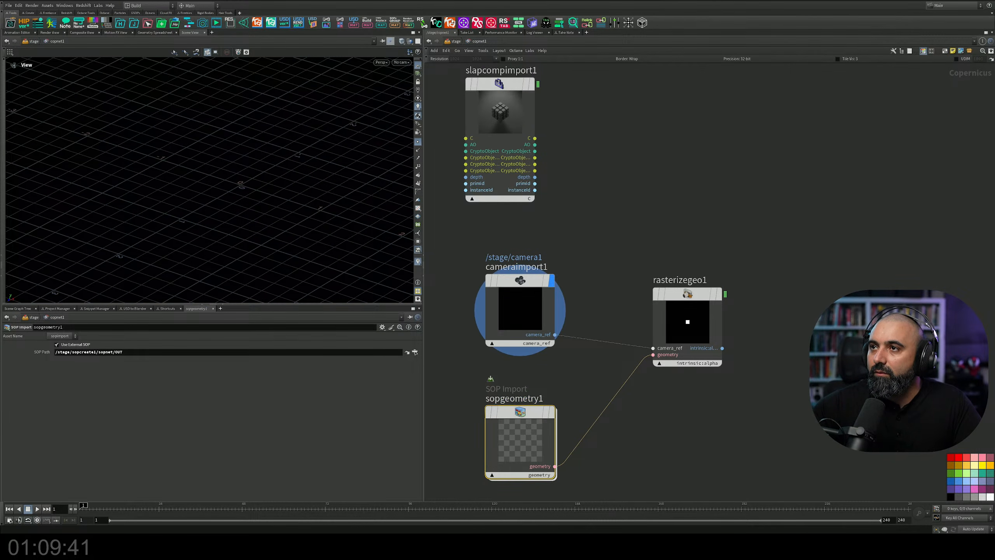
# Return to the stage network and rename camera1 to CAM.
pyautogui.click(455, 41)
pyautogui.moveTo(574, 167); pyautogui.dragTo(583, 246, button='middle')
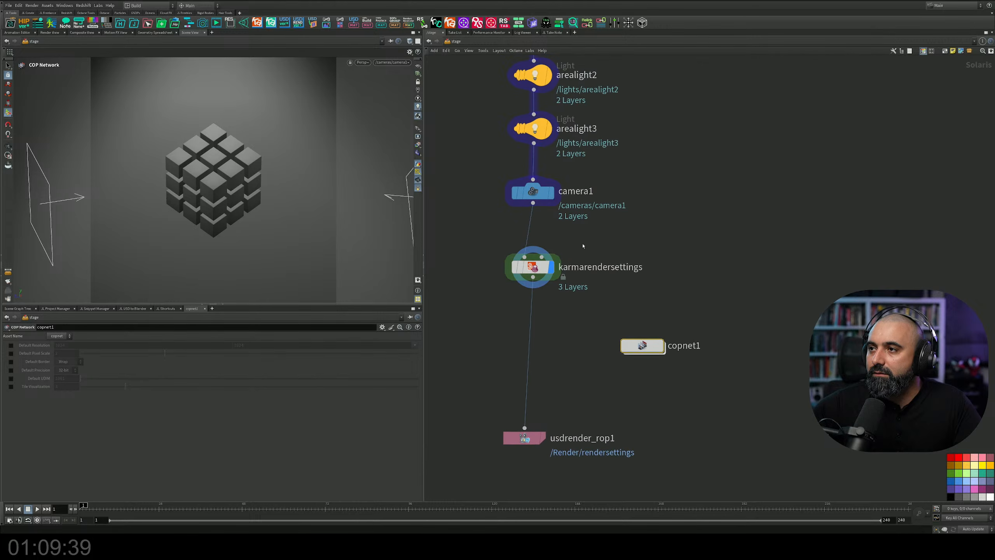
pyautogui.doubleClick(580, 191)
pyautogui.write('CAM')
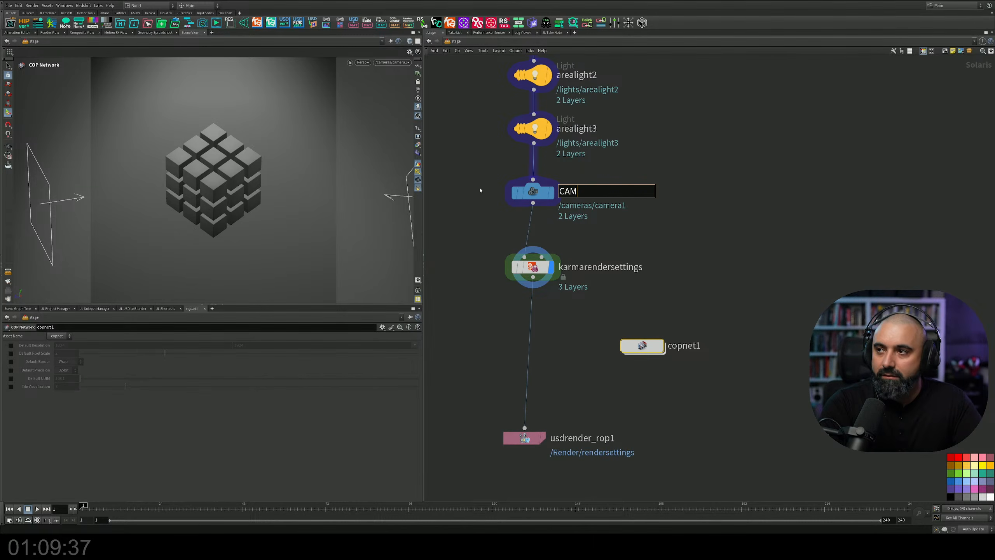
pyautogui.press('Return')
# Set the Camera on karmarendersettings to /cameras/CAM.
pyautogui.click(533, 267)
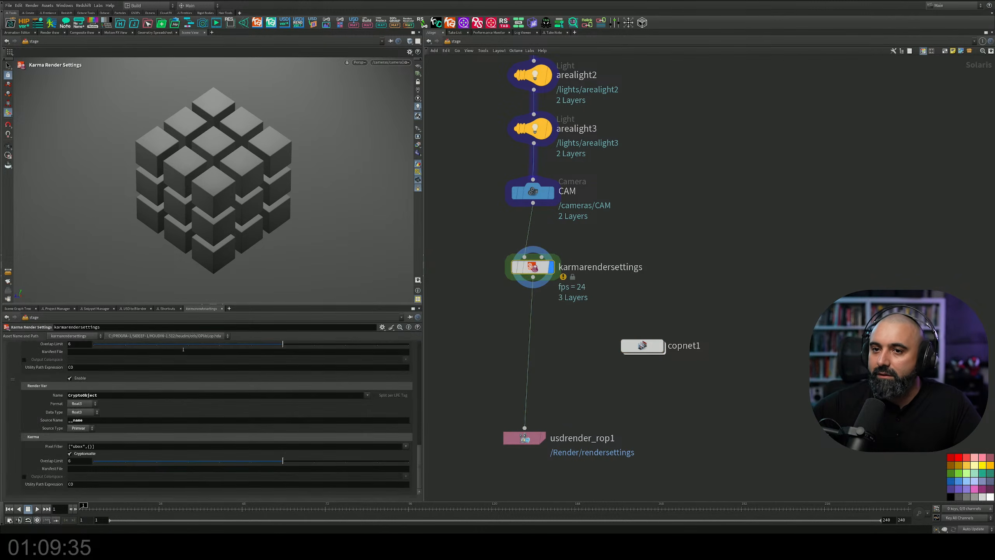
pyautogui.scroll(-5, 261, 418)
pyautogui.scroll(10, 408, 424)
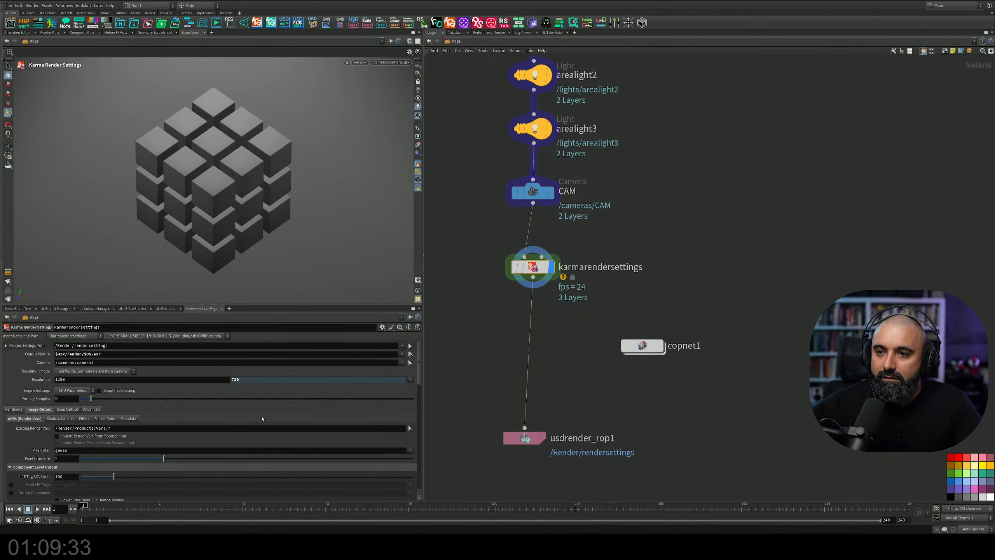
pyautogui.click(403, 364)
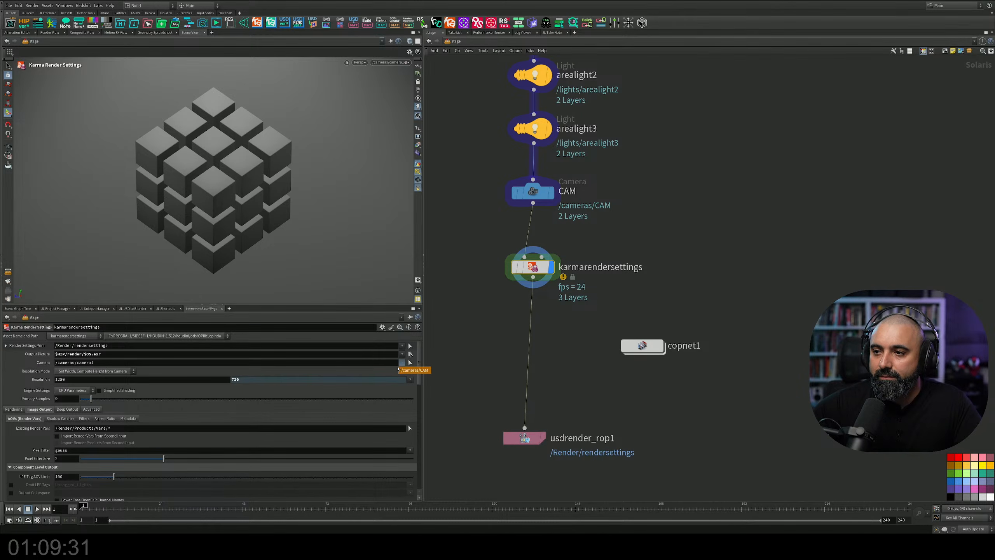
pyautogui.click(415, 369)
# Switch the karmarendersettings Resolution Mode to Manual and set the resolution to 2000 by 2000.
pyautogui.click(105, 372)
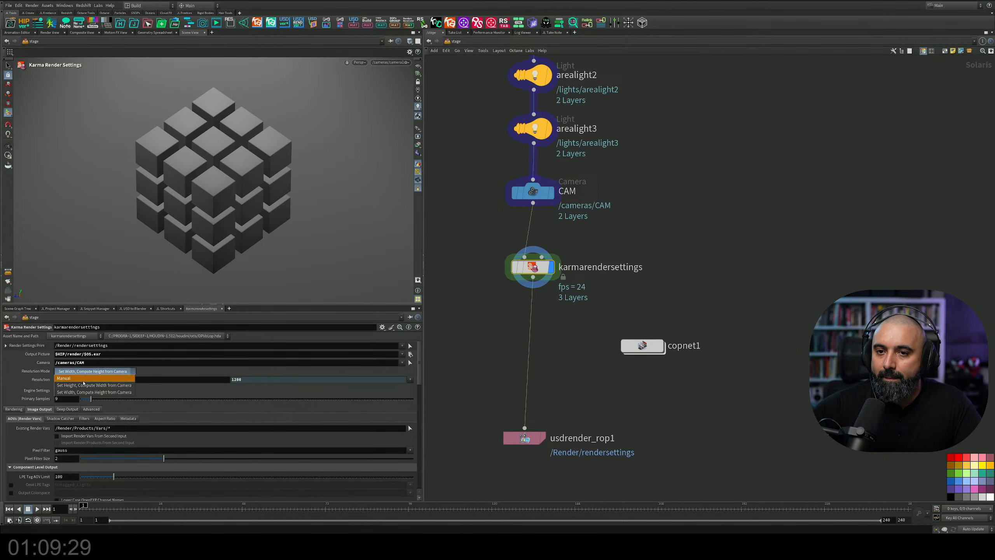
pyautogui.click(86, 371)
pyautogui.click(136, 380)
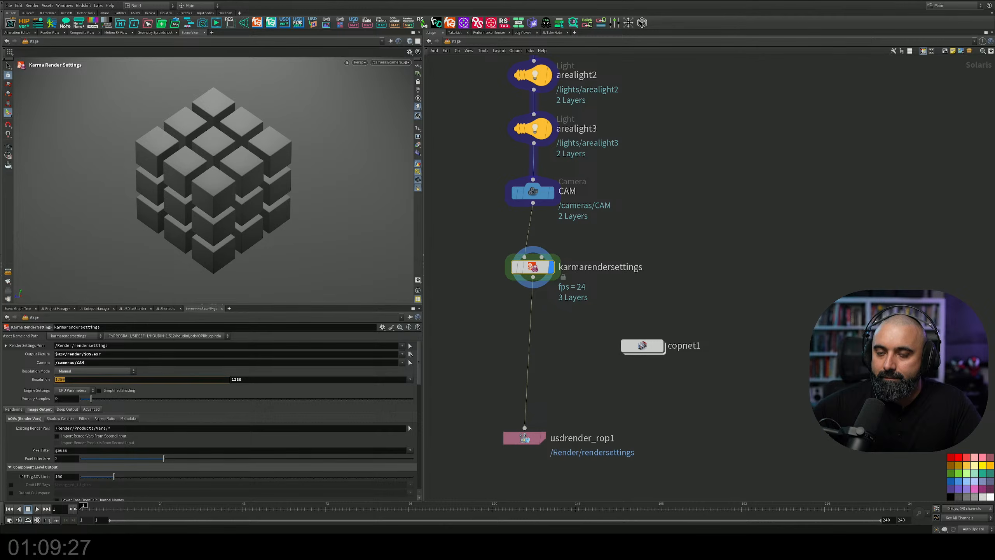
pyautogui.write('2000')
pyautogui.press('Tab')
pyautogui.write('200')
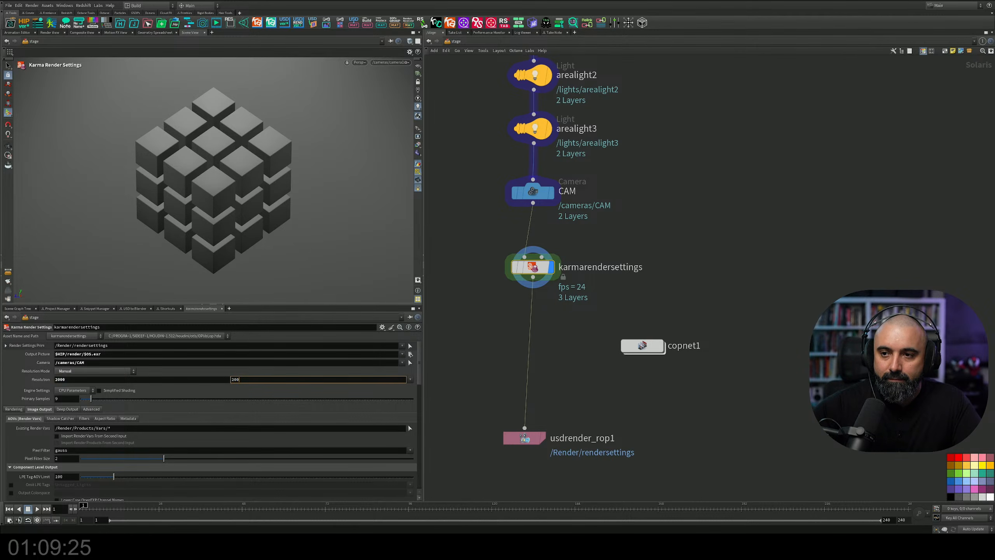
pyautogui.write('0')
pyautogui.press('Return')
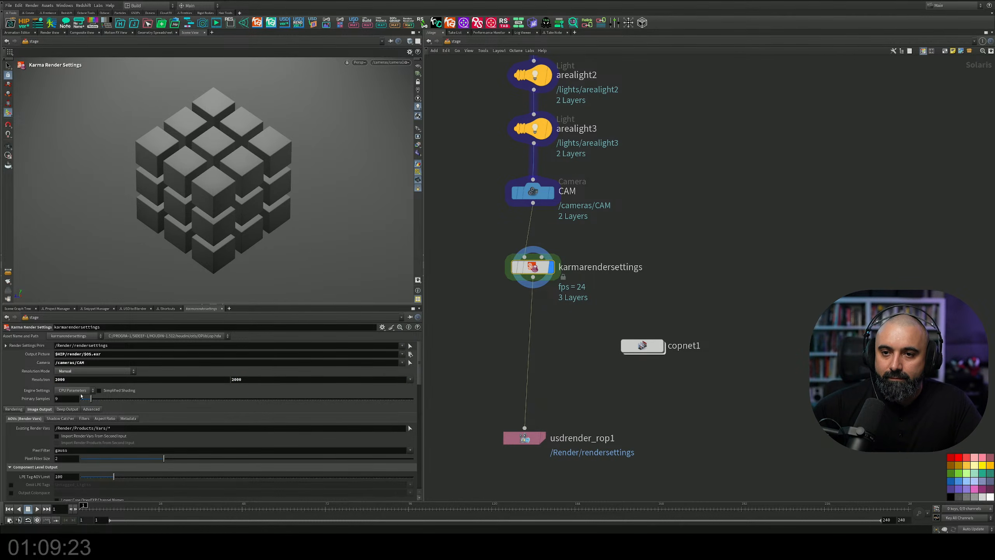
# Change the Karma Engine Settings to GPU Parameters and save the scene.
pyautogui.click(73, 390)
pyautogui.click(73, 398)
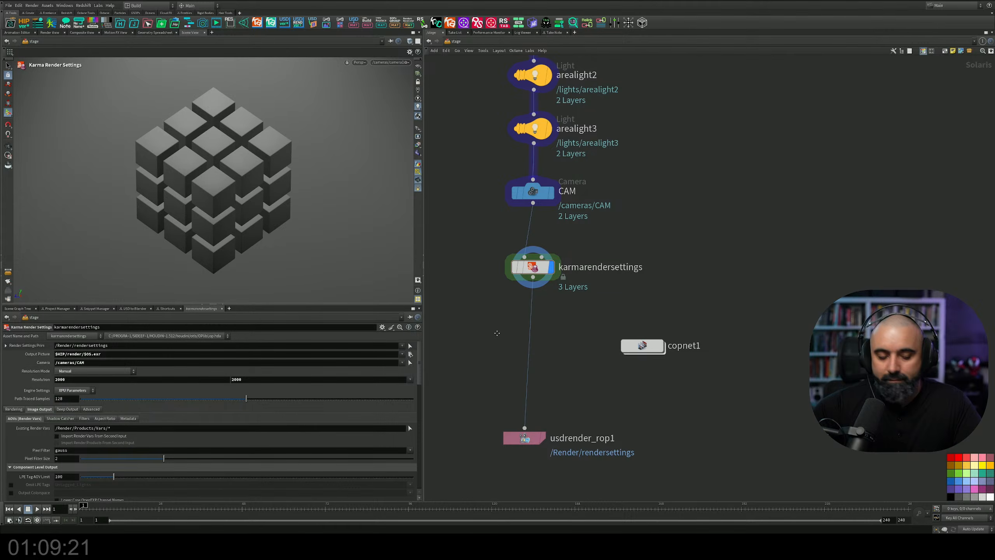
pyautogui.moveTo(497, 333); pyautogui.dragTo(498, 328, button='middle')
pyautogui.hotkey('ctrl', 's')
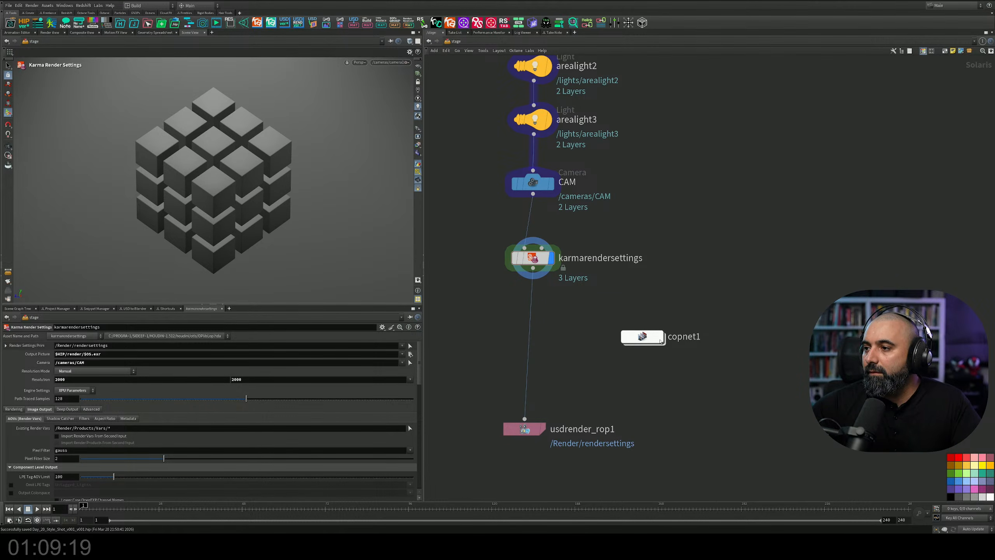
# Inside copnet1, nudge cameraimport1 aside and make sopgeometry1 the displayed node in the Scene View.
pyautogui.doubleClick(643, 337)
pyautogui.moveTo(520, 307); pyautogui.dragTo(535, 306)
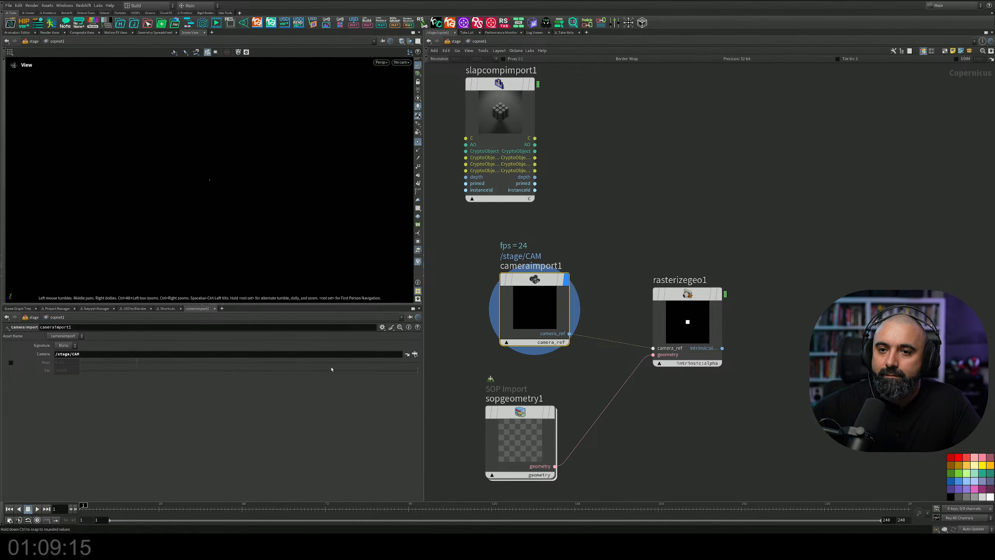
pyautogui.click(521, 439)
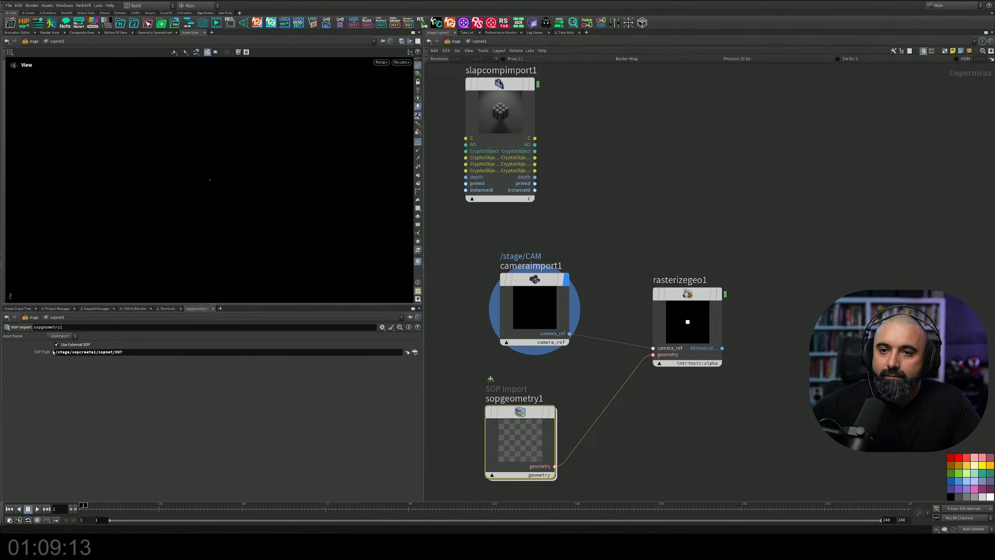
pyautogui.click(58, 345)
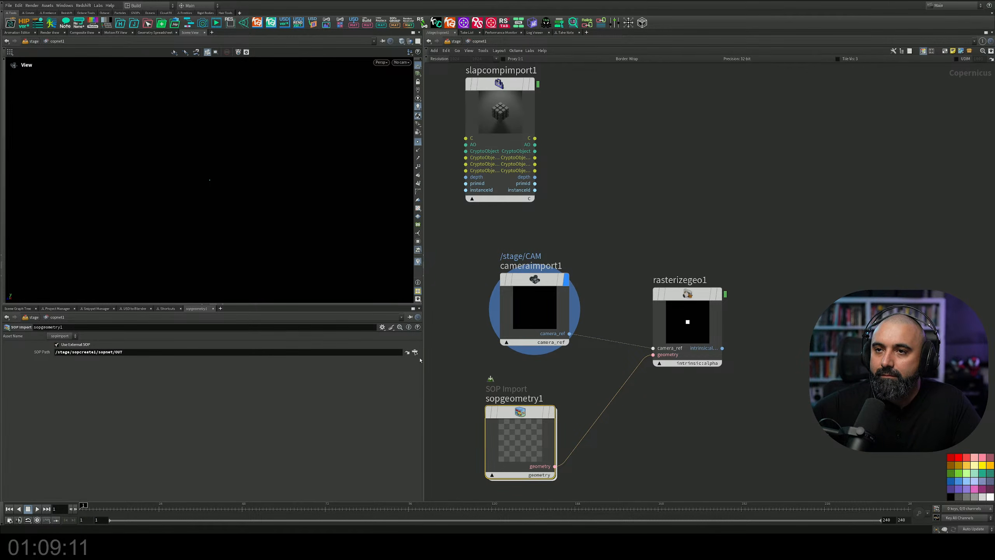
pyautogui.press('g')
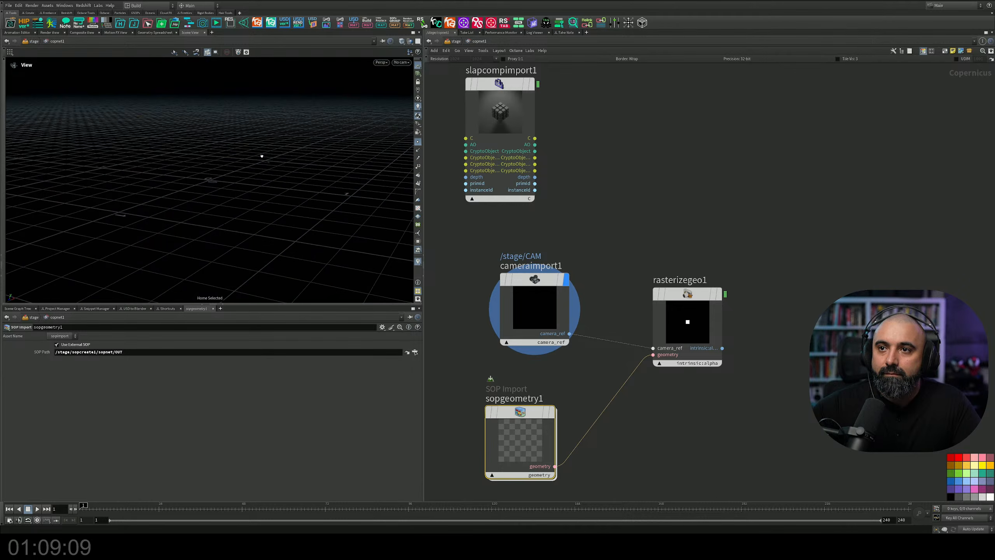
pyautogui.click(551, 412)
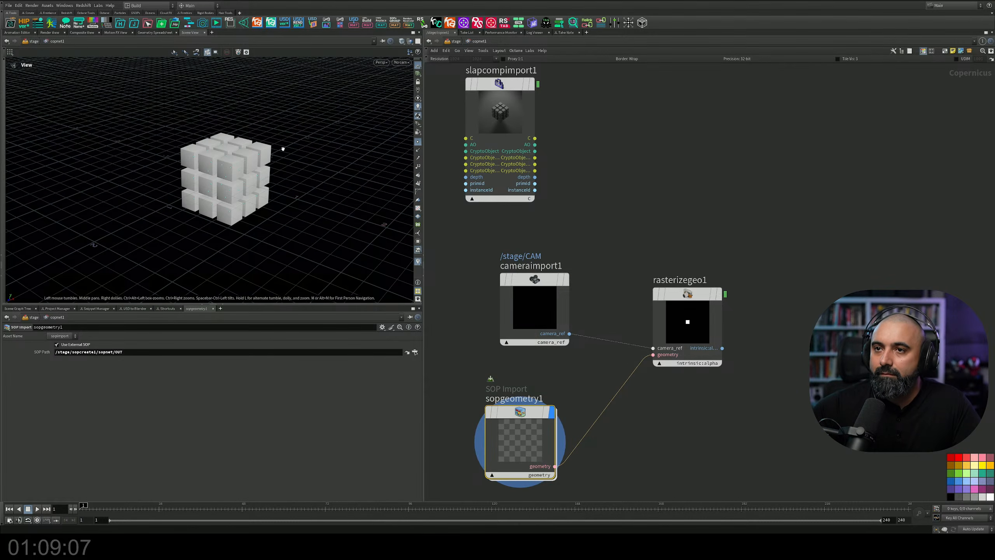
# Try the UV Signature on cameraimport1, and then set the Signature to RGB.
pyautogui.click(535, 280)
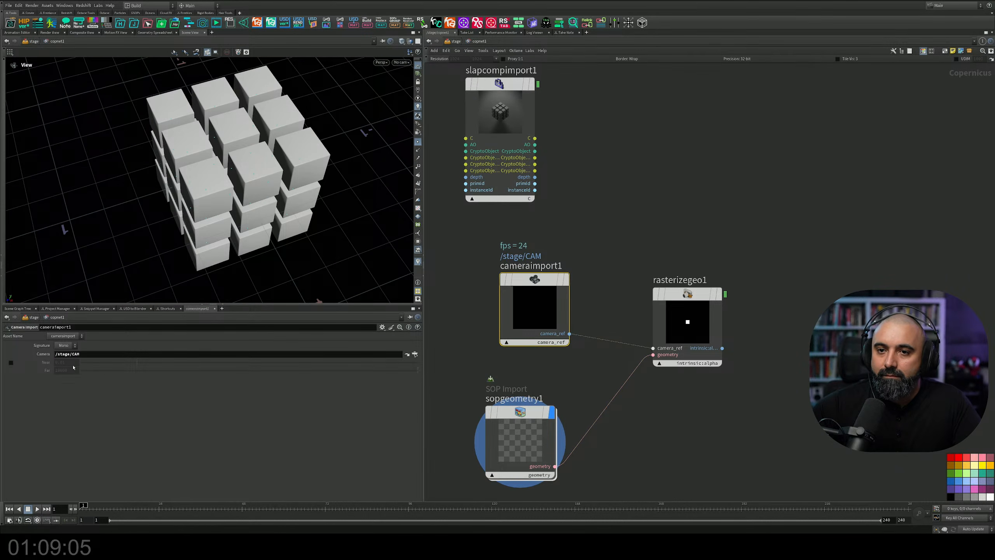
pyautogui.click(65, 345)
pyautogui.click(59, 360)
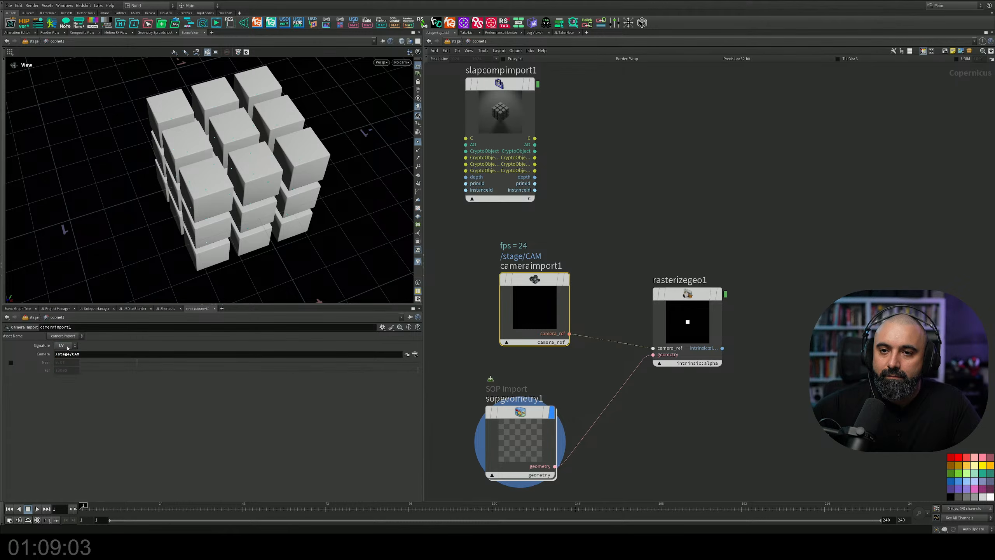
pyautogui.click(65, 345)
pyautogui.click(61, 366)
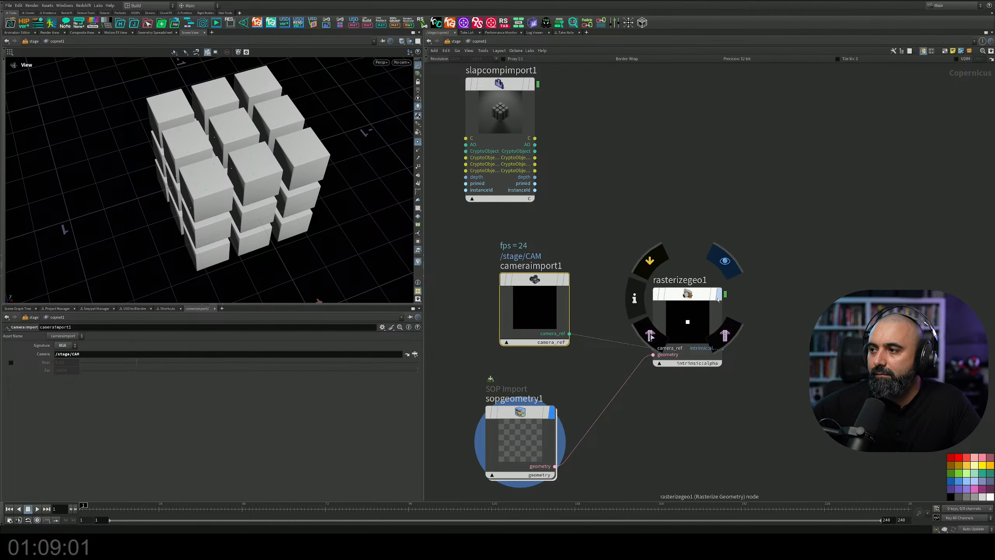
# Make rasterizegeo1 the displayed node and check its image in the Composite View.
pyautogui.click(724, 263)
pyautogui.moveTo(768, 225); pyautogui.dragTo(622, 415)
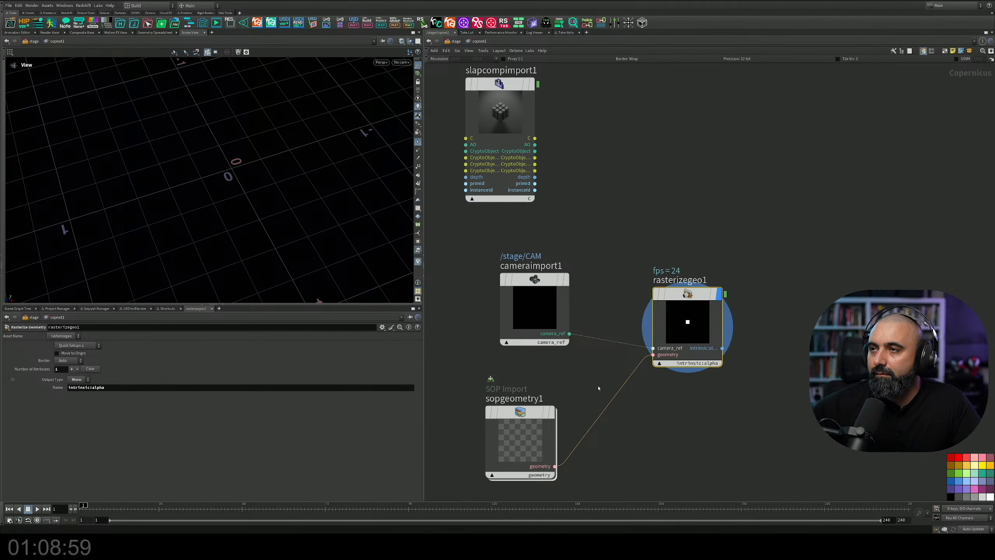
pyautogui.keyDown('alt'); pyautogui.moveTo(304, 167); pyautogui.dragTo(222, 73); pyautogui.keyUp('alt')
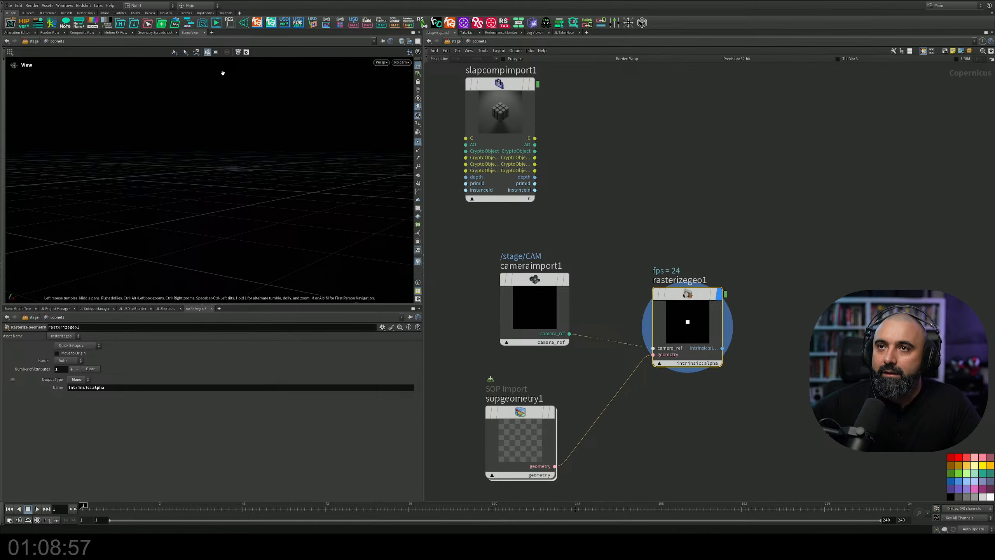
pyautogui.click(82, 33)
pyautogui.moveTo(192, 175); pyautogui.dragTo(230, 173, button='middle')
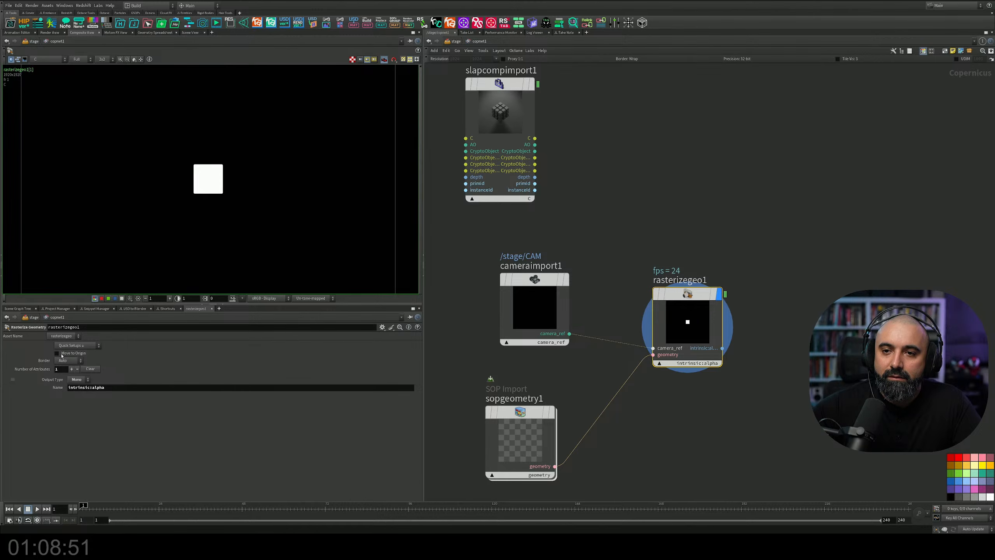
# Add a Normal attribute to rasterizegeo1 from the quick setups and turn on the node's template flag.
pyautogui.click(70, 346)
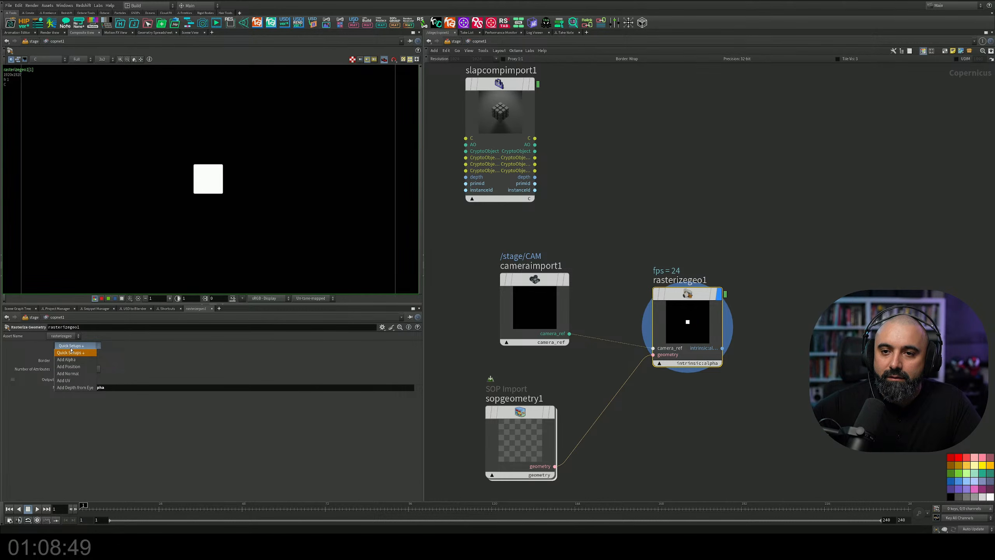
pyautogui.click(73, 374)
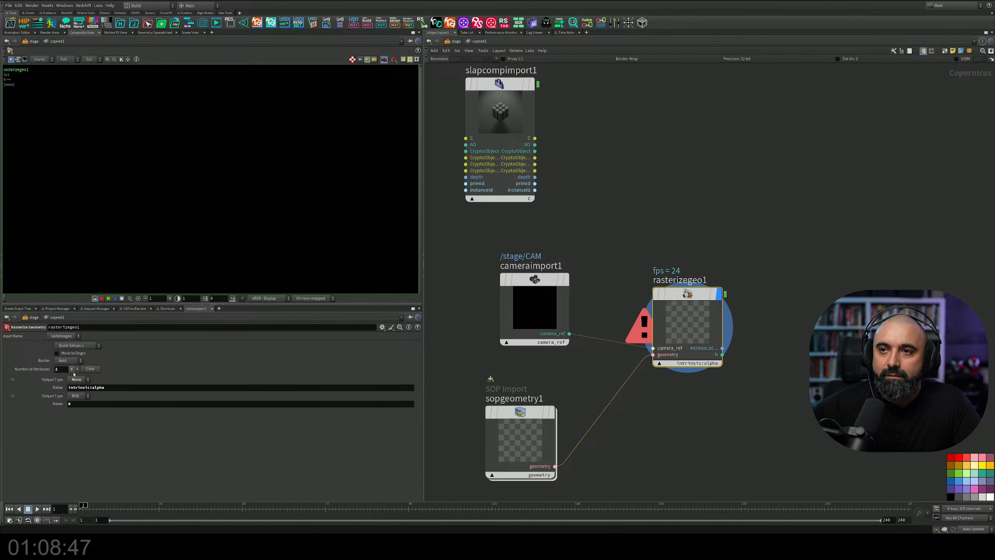
pyautogui.moveTo(689, 322)
pyautogui.click(725, 335)
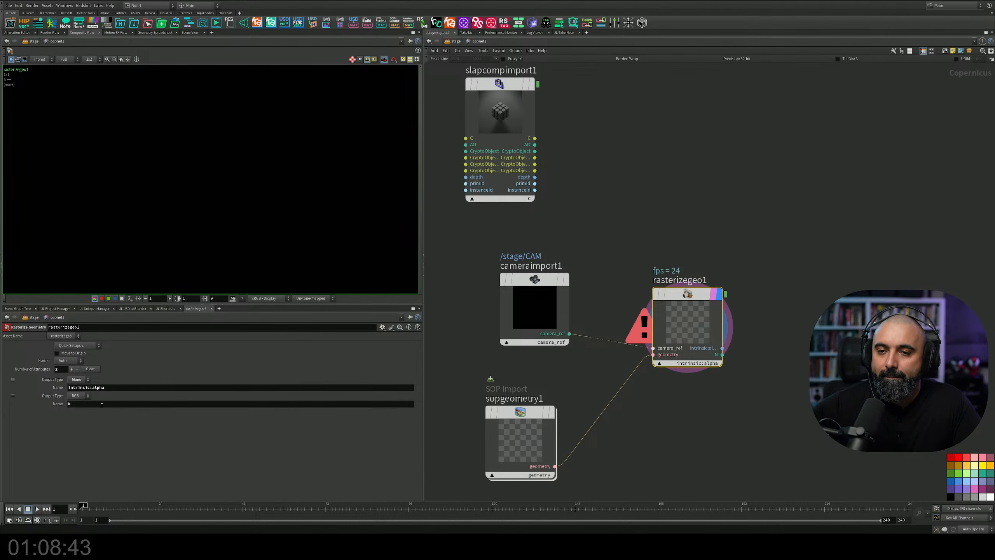
# Clear rasterizegeo1's attributes, leaving only a newly added Normal quick setup, and enable Move to Origin.
pyautogui.click(77, 370)
pyautogui.click(78, 369)
pyautogui.click(77, 346)
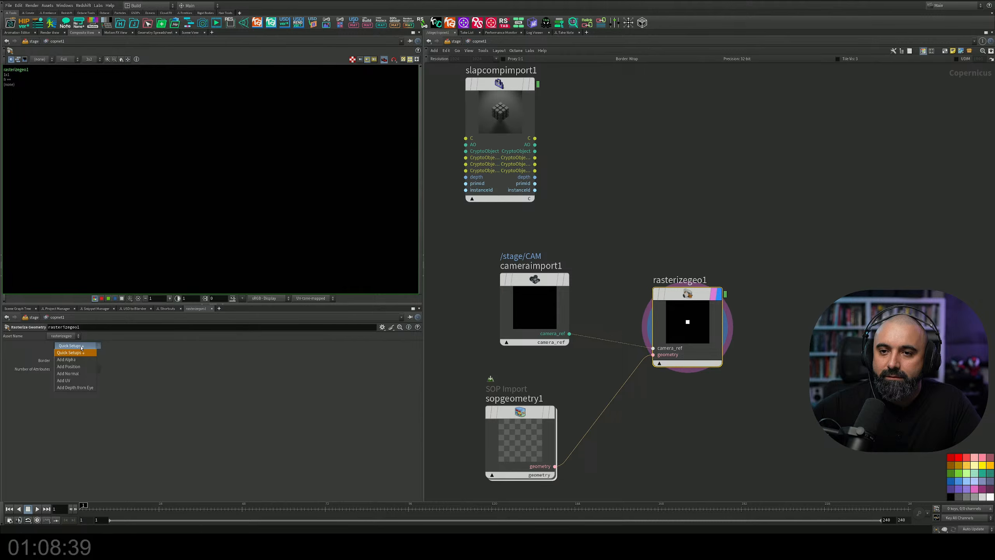
pyautogui.click(76, 374)
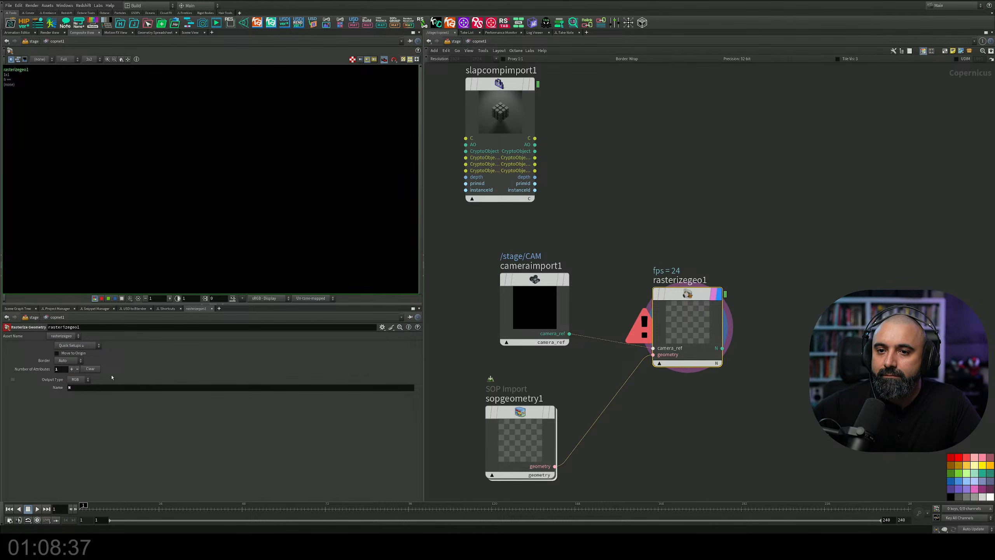
pyautogui.click(72, 354)
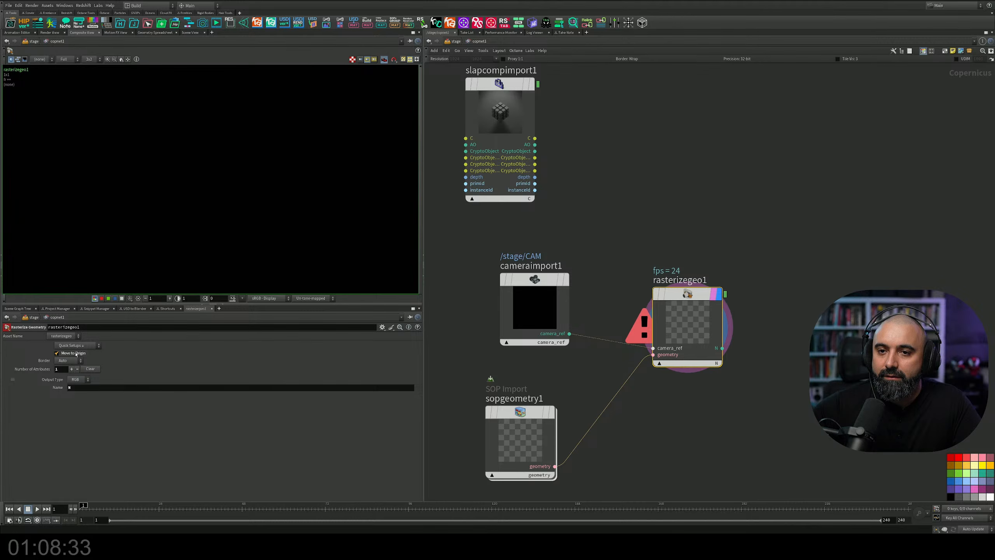
# Set the SOP Path on sopgeometry1 to /stage/sopcreate1.
pyautogui.click(487, 424)
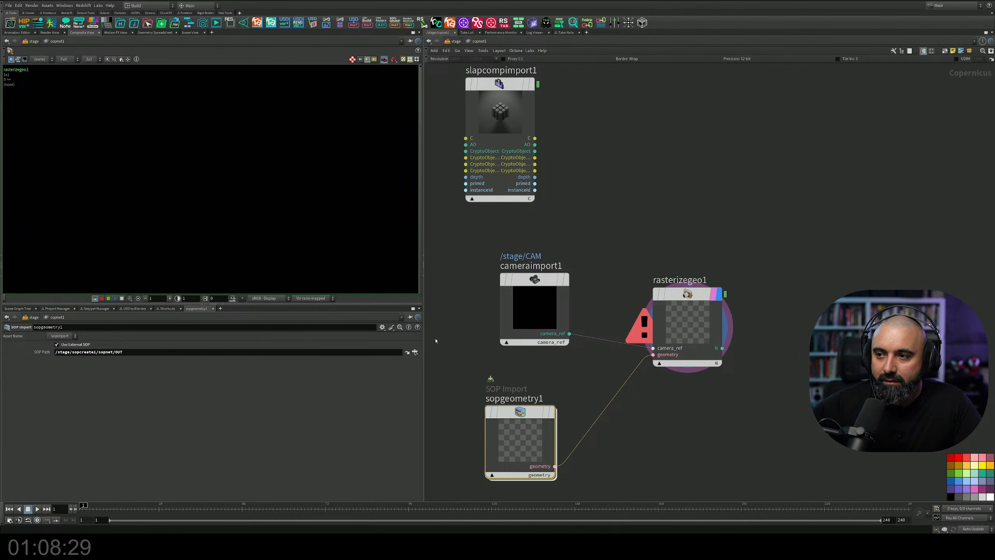
pyautogui.click(415, 353)
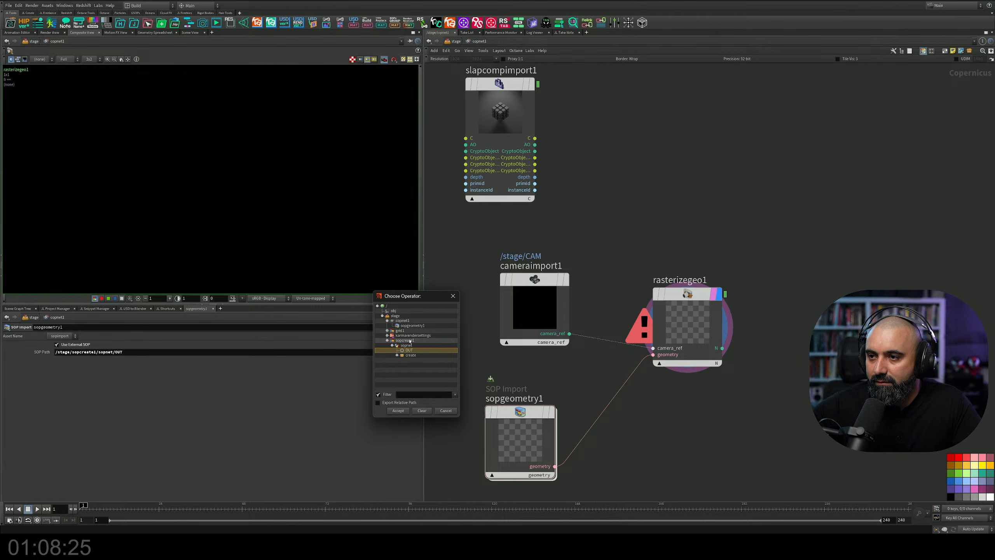
pyautogui.click(410, 341)
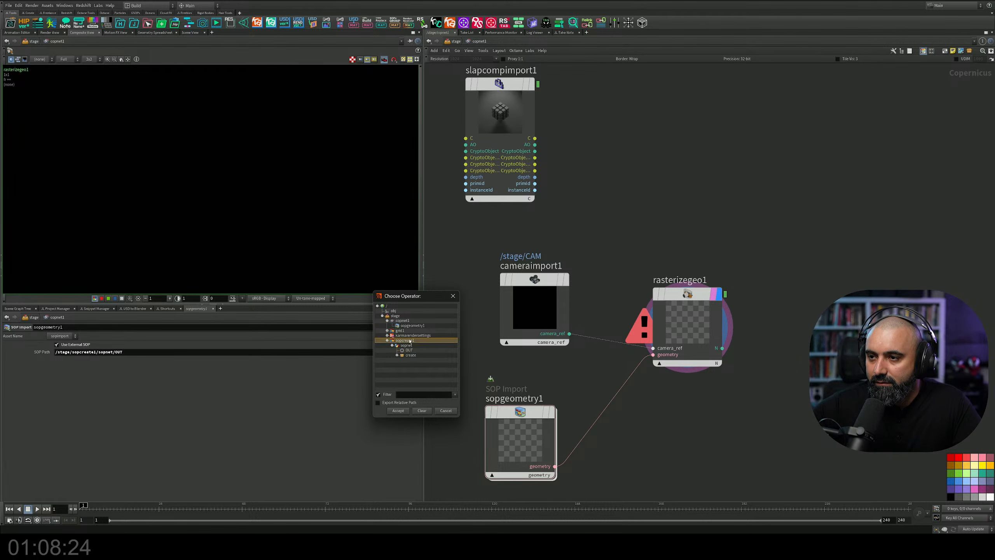
pyautogui.click(397, 410)
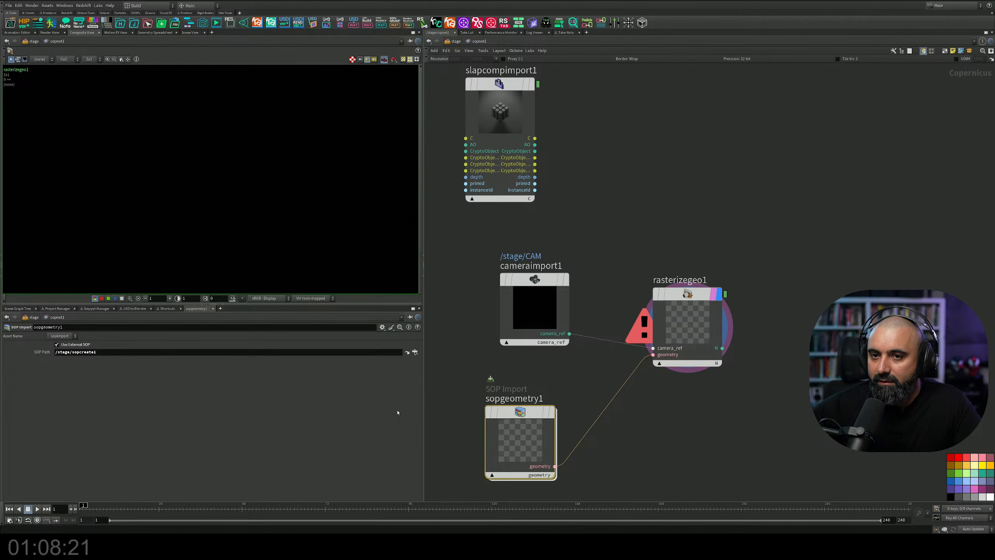
# Display sopgeometry1 as a single image and inspect its imported boxes from another angle in the Scene View.
pyautogui.click(557, 378)
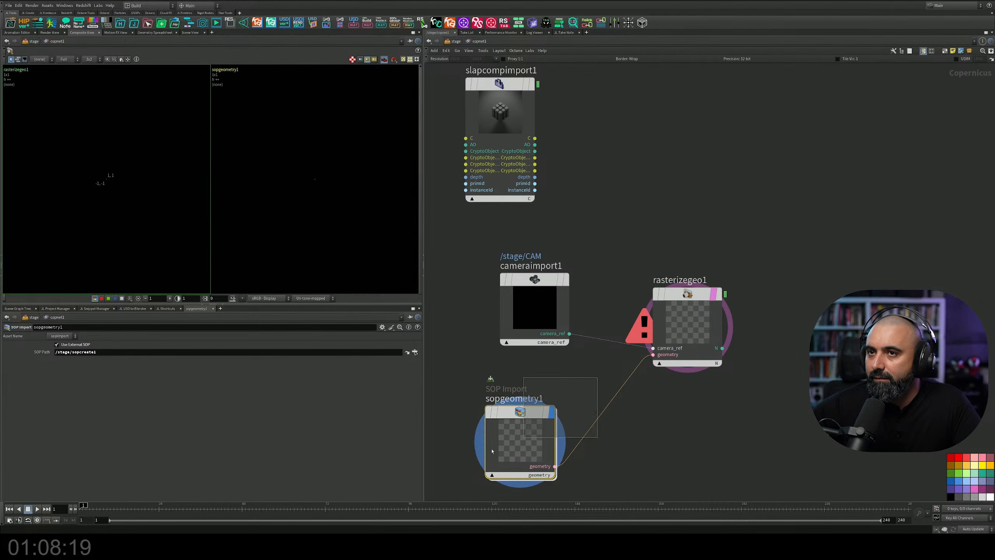
pyautogui.click(375, 59)
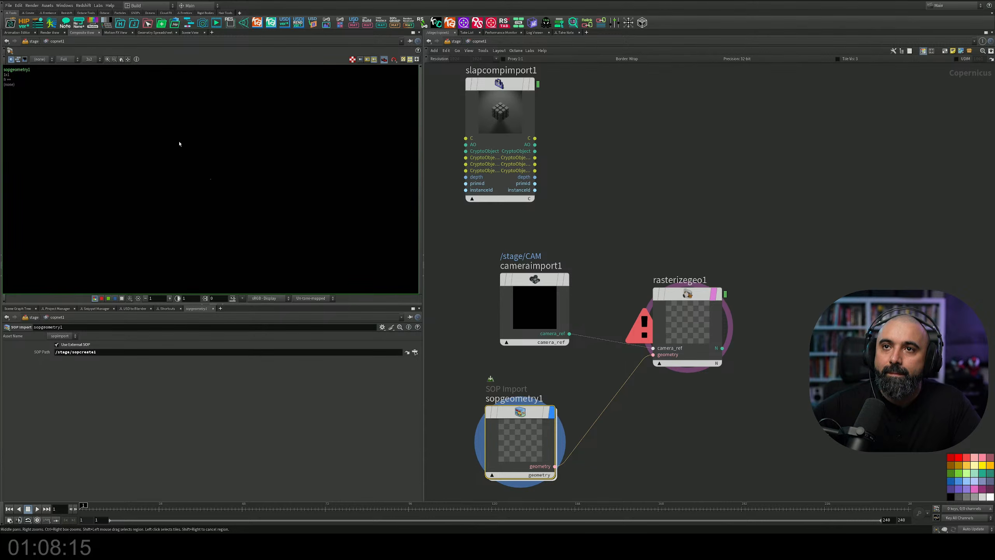
pyautogui.click(190, 32)
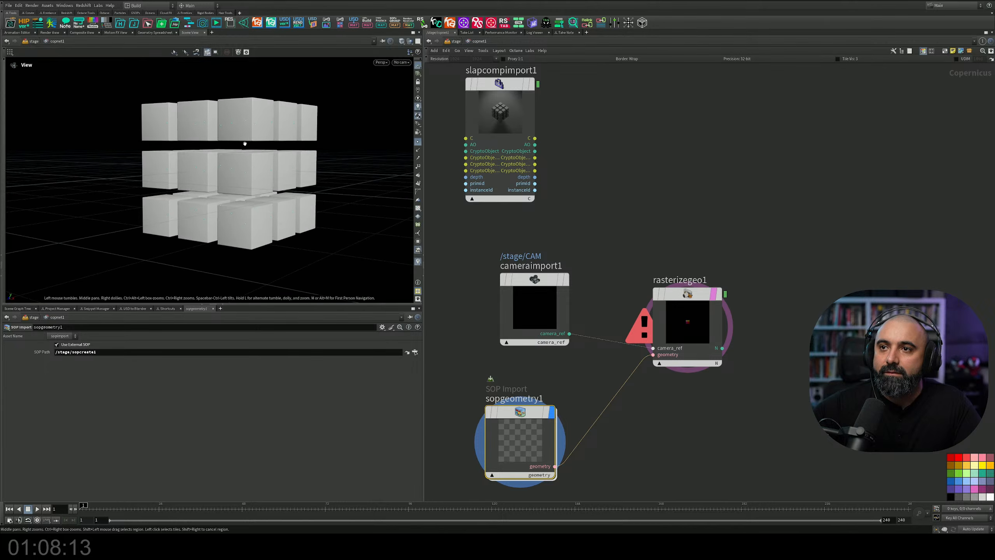
pyautogui.moveTo(240, 144); pyautogui.dragTo(245, 177)
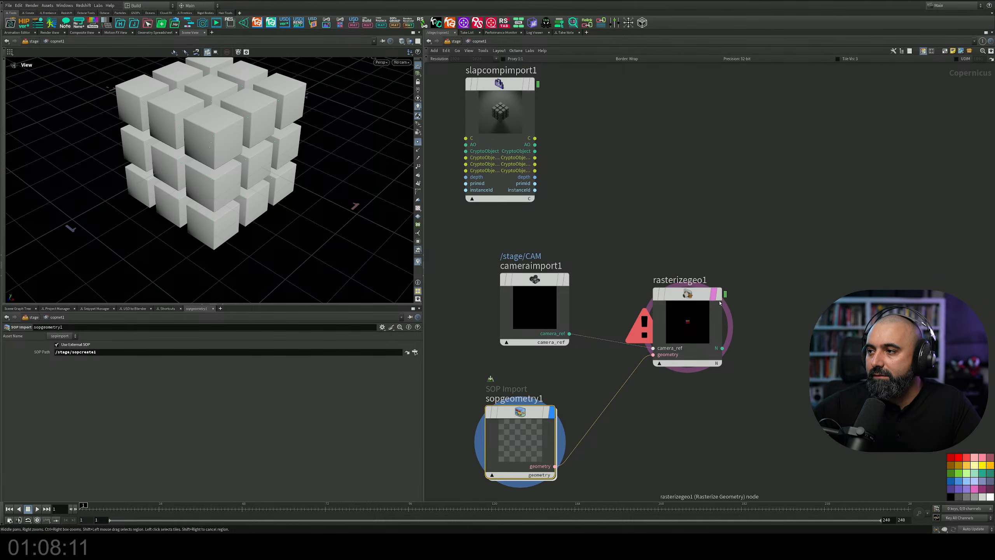
# Display rasterizegeo1 and examine its output in the Scene View and framed in the Composite View.
pyautogui.click(726, 262)
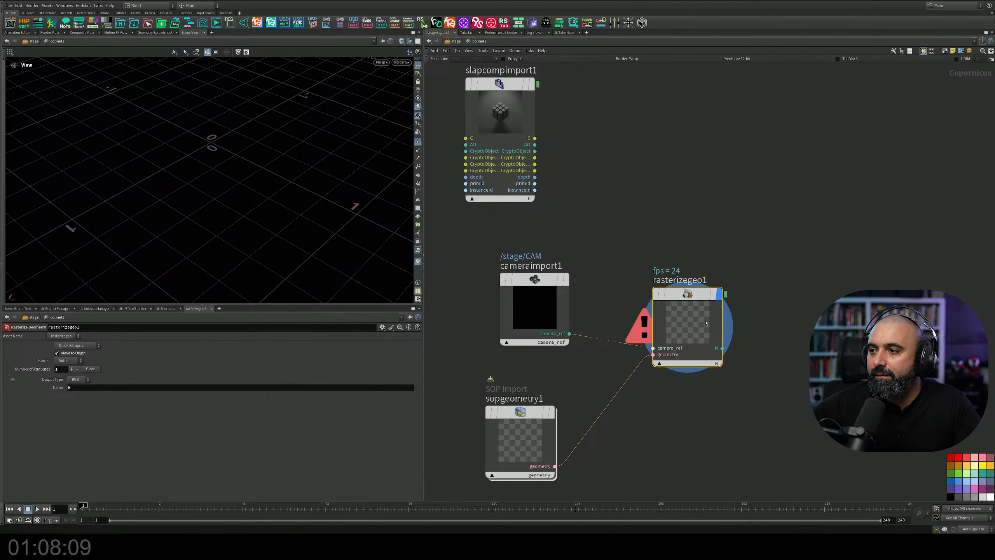
pyautogui.moveTo(707, 320)
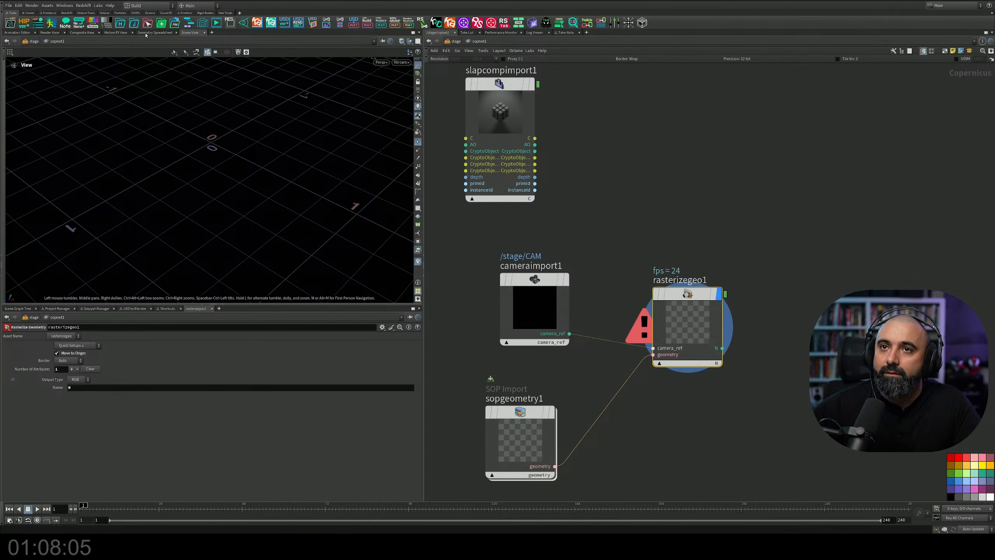
pyautogui.click(82, 33)
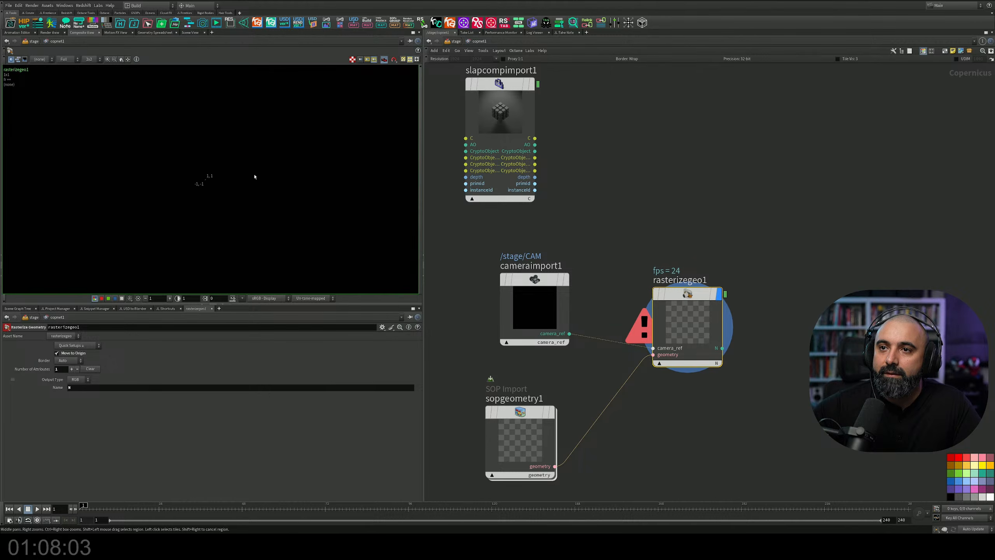
pyautogui.hotkey('space', 'h')
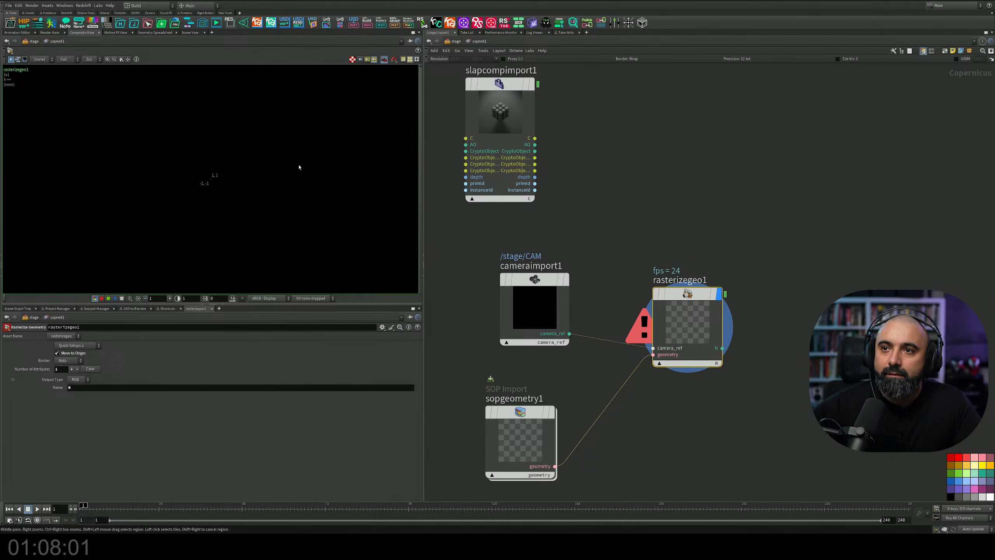
# Cut the camera and geometry wires going into rasterizegeo1 and clear all of its attributes.
pyautogui.click(571, 245)
pyautogui.click(517, 327)
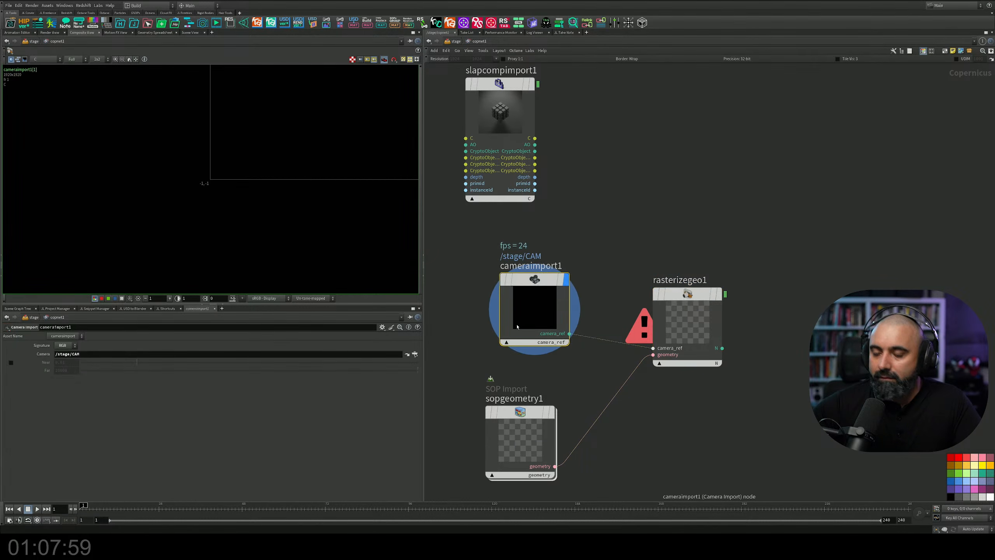
pyautogui.press('y')
pyautogui.moveTo(552, 316)
pyautogui.mouseDown()
pyautogui.moveTo(611, 354)
pyautogui.moveTo(631, 392)
pyautogui.mouseUp()
pyautogui.moveTo(770, 271)
pyautogui.mouseDown()
pyautogui.moveTo(654, 288)
pyautogui.moveTo(618, 408)
pyautogui.mouseUp()
pyautogui.click(90, 369)
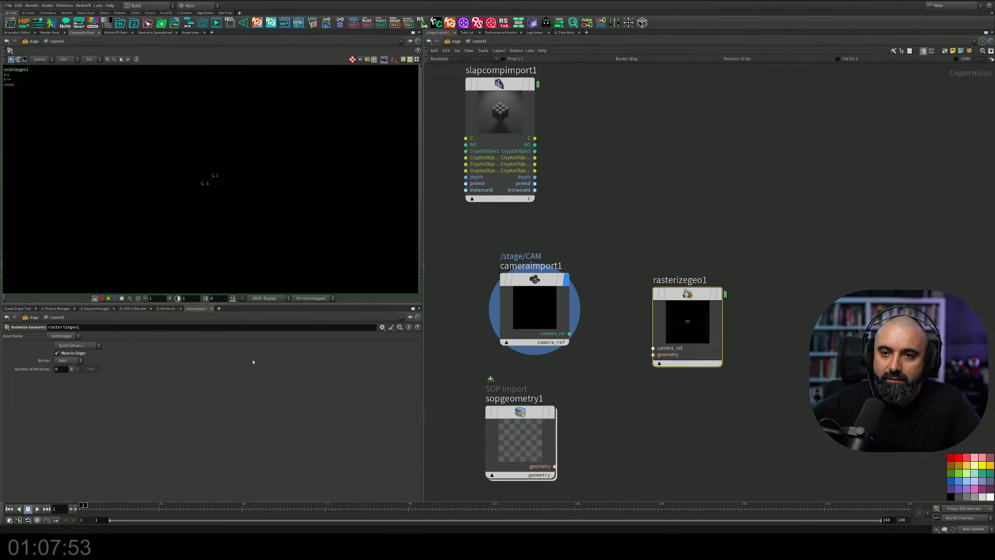
# Display rasterizegeo1 again and reconnect sopgeometry1 to its geometry input, checking the image in the Composite View.
pyautogui.click(725, 261)
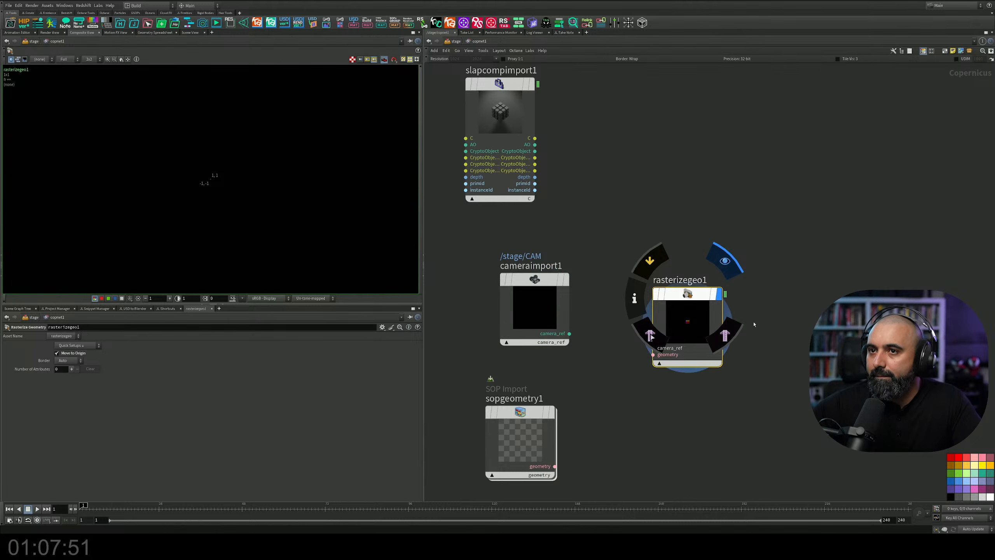
pyautogui.moveTo(653, 355); pyautogui.dragTo(548, 474)
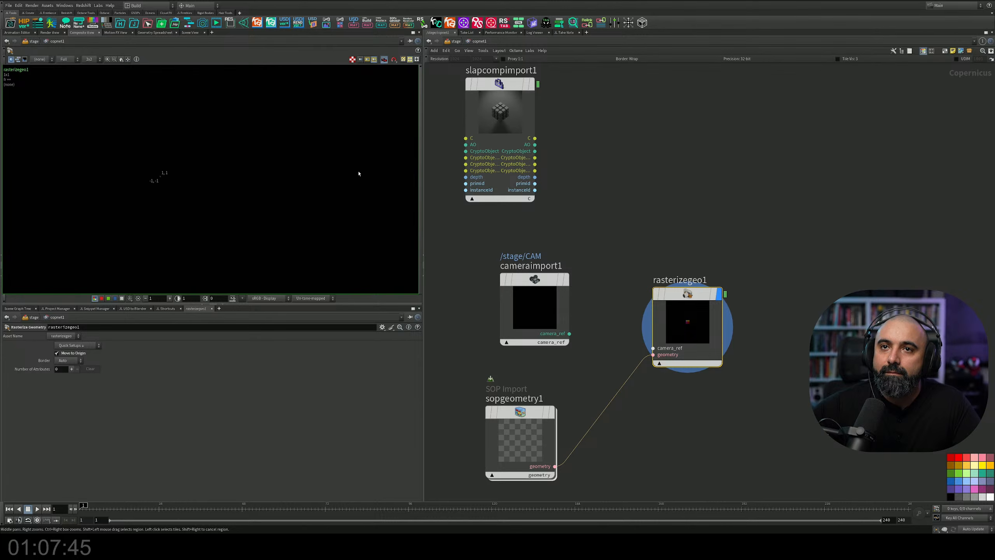
pyautogui.moveTo(359, 174); pyautogui.dragTo(214, 172, button='middle')
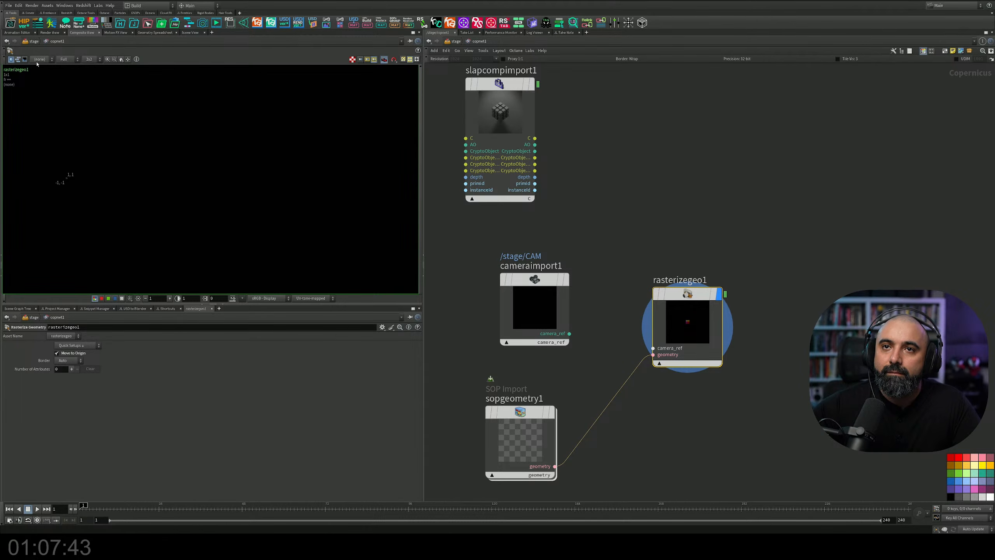
pyautogui.moveTo(188, 167); pyautogui.dragTo(325, 176, button='middle')
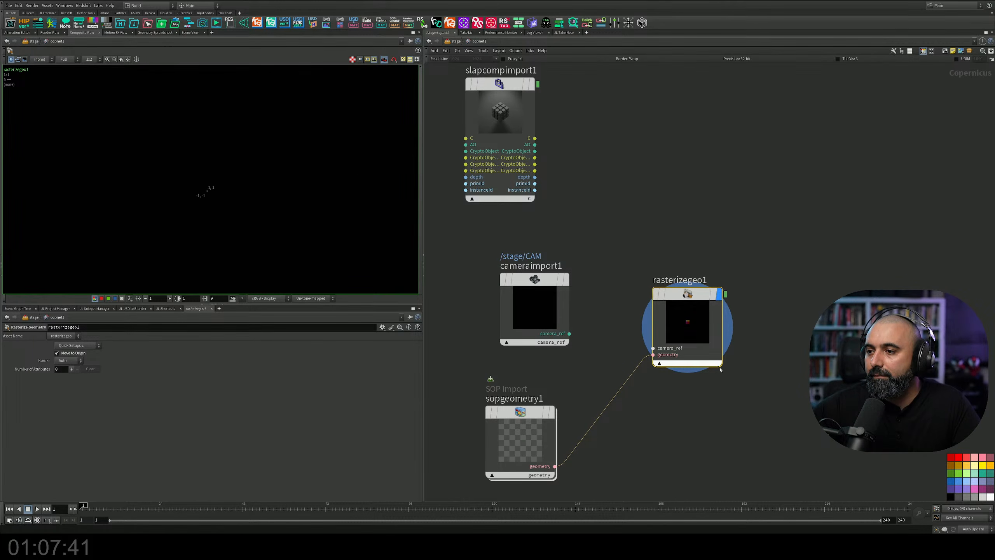
# Add a second SOP Geometry import node below the existing nodes in the COP network.
pyautogui.moveTo(710, 426); pyautogui.dragTo(747, 240, button='middle')
pyautogui.press('Tab')
pyautogui.write('geo')
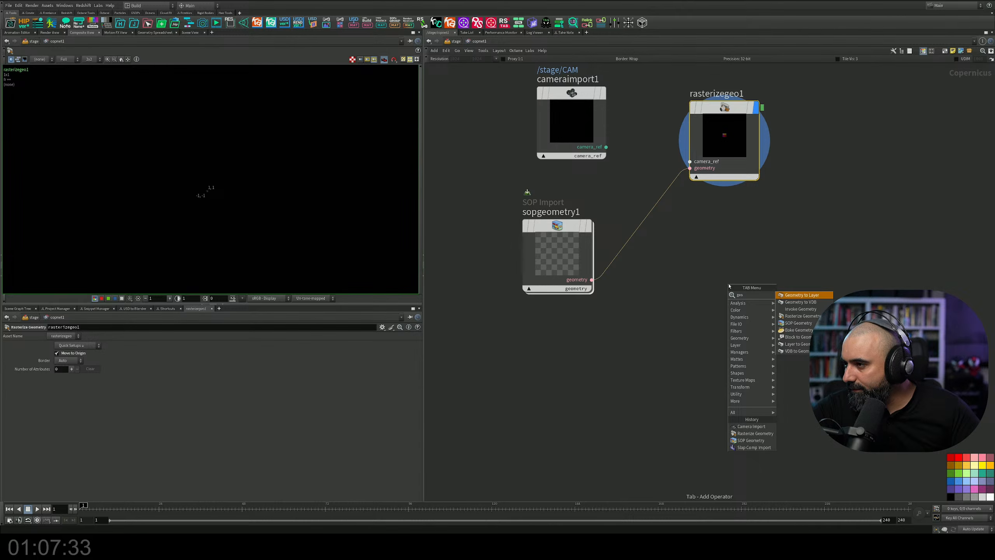
pyautogui.press('Down')
pyautogui.press('Down')
pyautogui.press('Down')
pyautogui.press('Down')
pyautogui.press('Return')
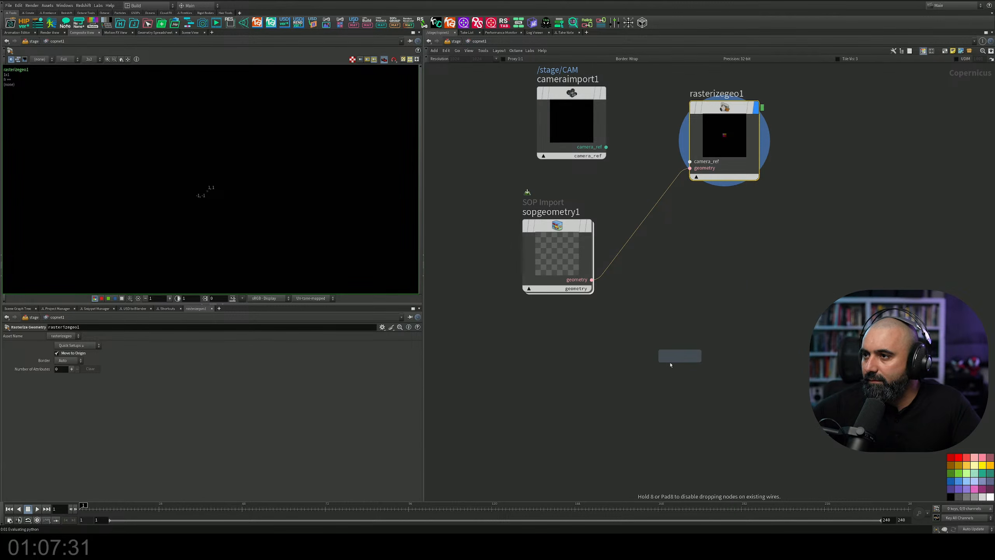
pyautogui.click(670, 365)
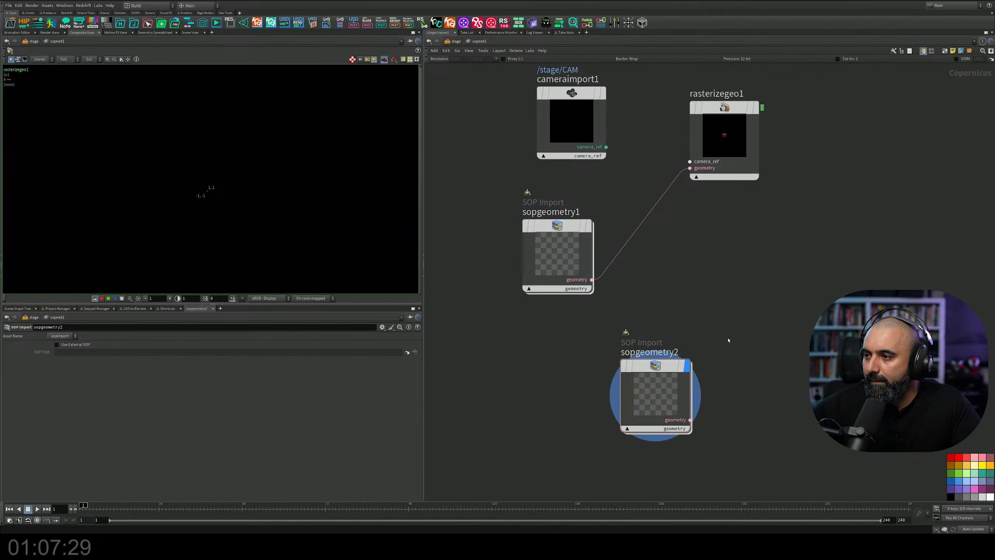
# Enable Use External SOP on sopgeometry2 and set its SOP Path to /stage/sopcreate1/sopnet/OUT.
pyautogui.click(196, 34)
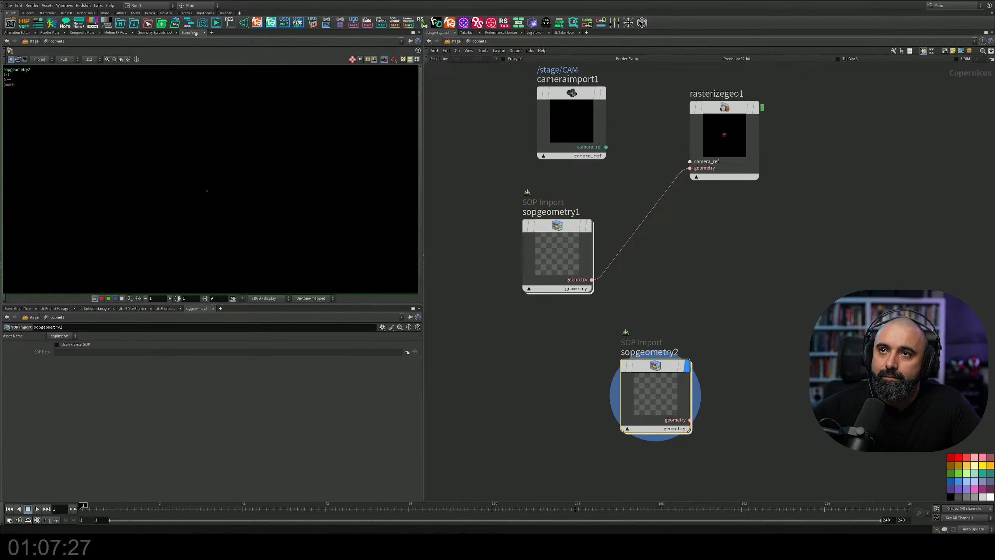
pyautogui.click(63, 345)
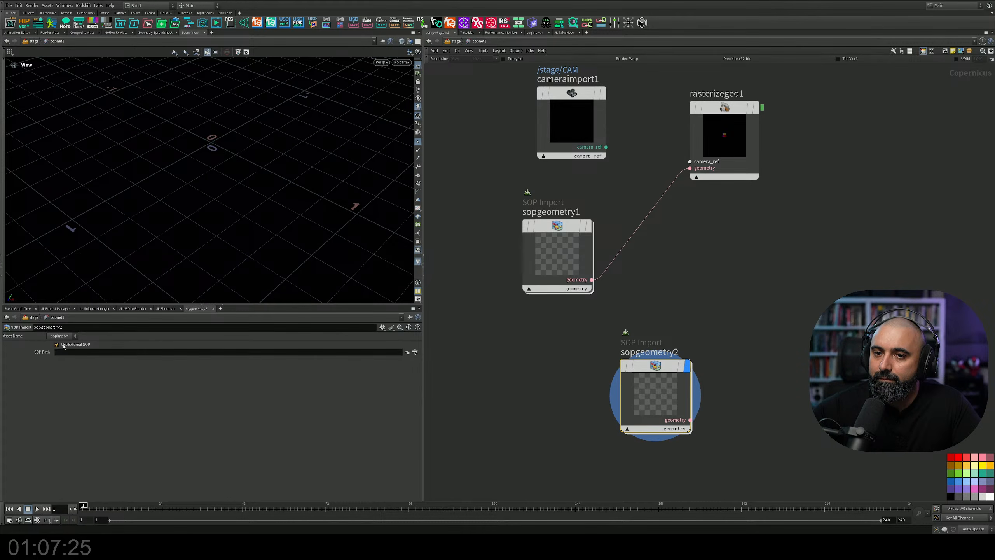
pyautogui.click(415, 352)
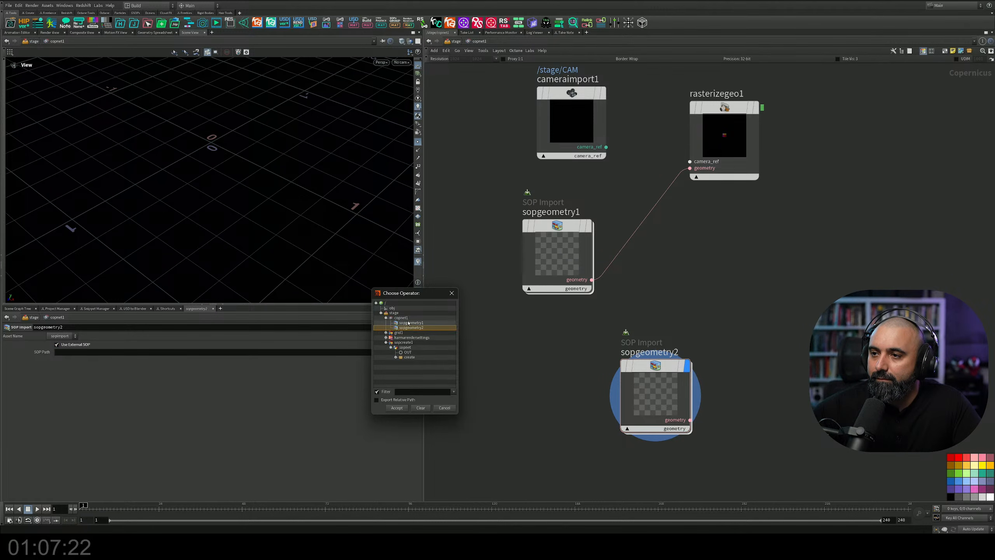
pyautogui.click(408, 352)
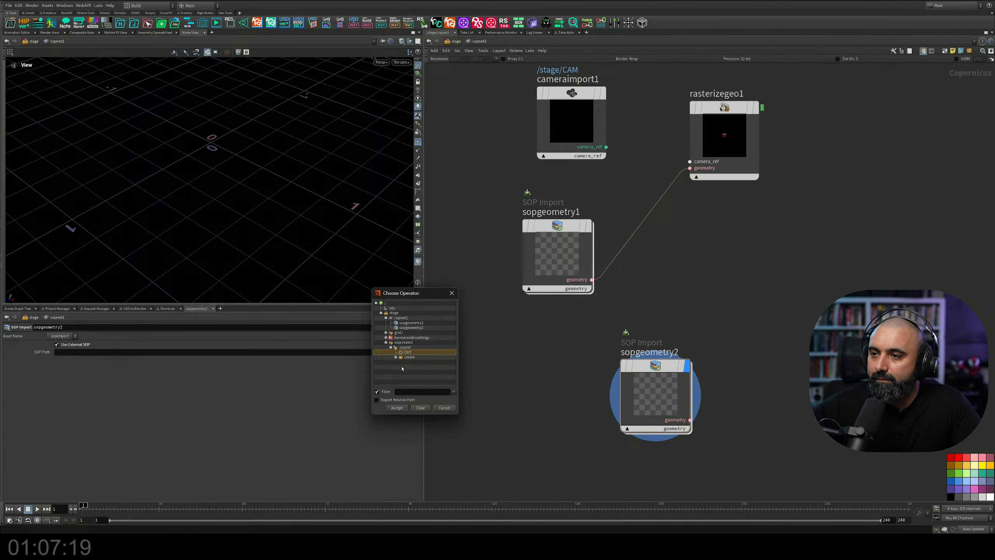
pyautogui.click(397, 408)
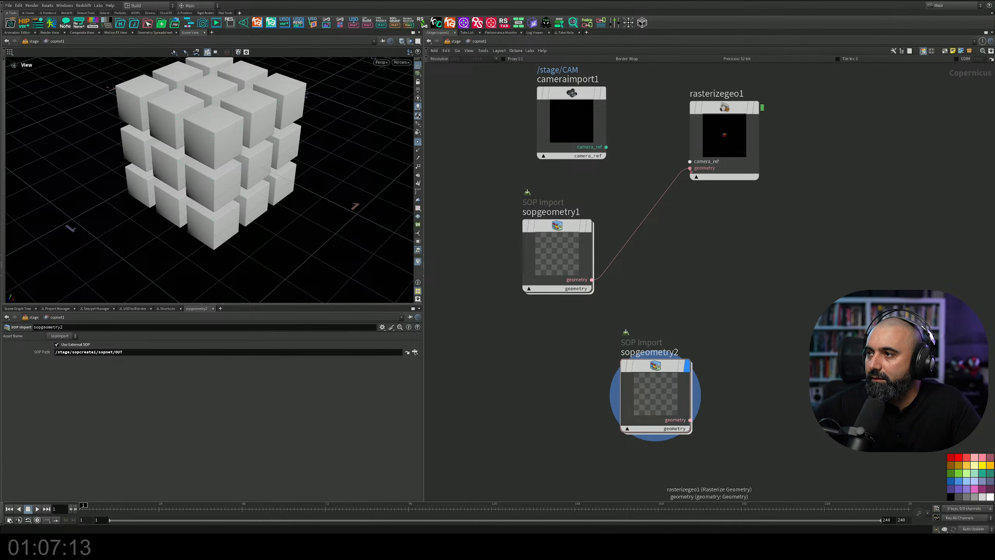
# Connect sopgeometry2 to rasterizegeo1's geometry input, display rasterizegeo1, and check its output in the Scene and Composite Views.
pyautogui.moveTo(690, 168); pyautogui.dragTo(690, 420)
pyautogui.moveTo(675, 368); pyautogui.dragTo(623, 369)
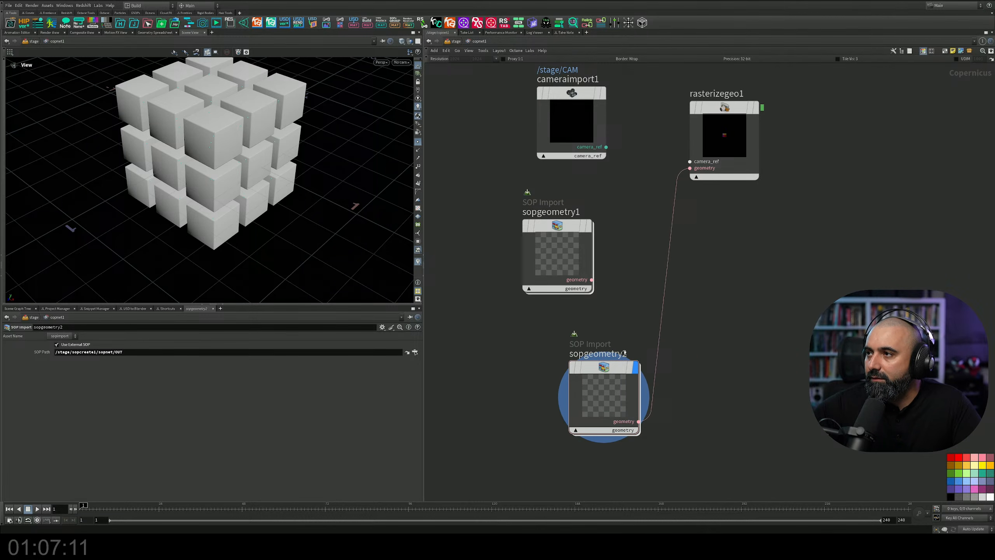
pyautogui.click(756, 107)
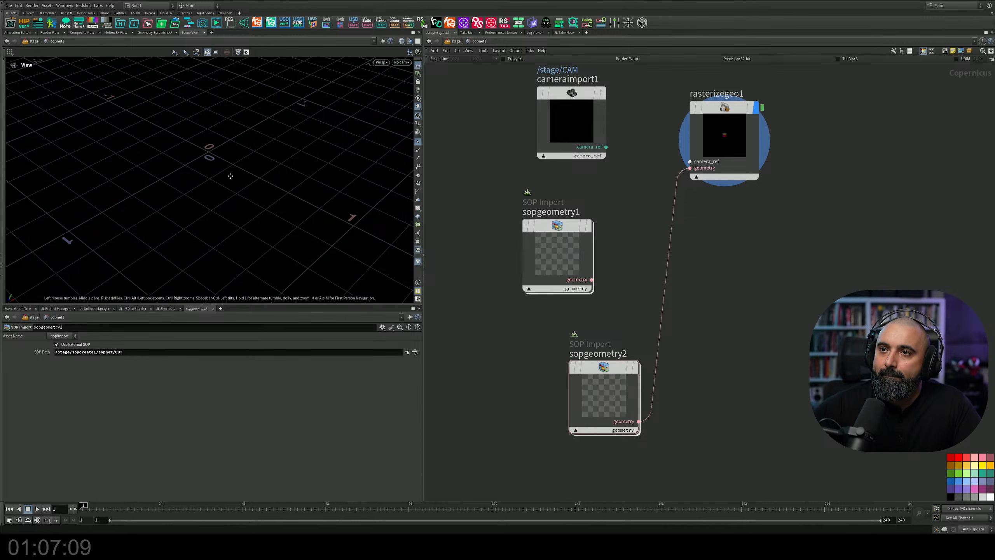
pyautogui.moveTo(231, 177); pyautogui.dragTo(192, 133)
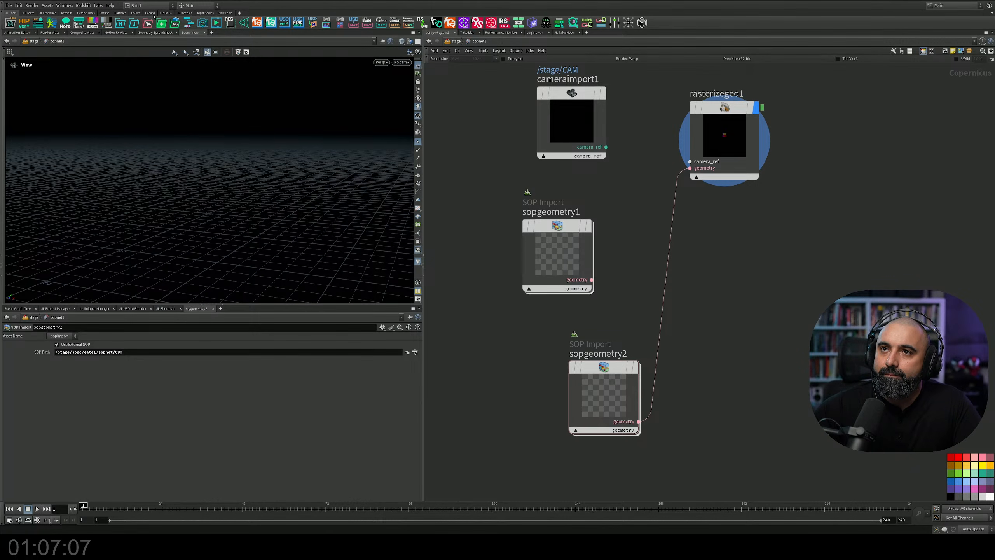
pyautogui.click(83, 33)
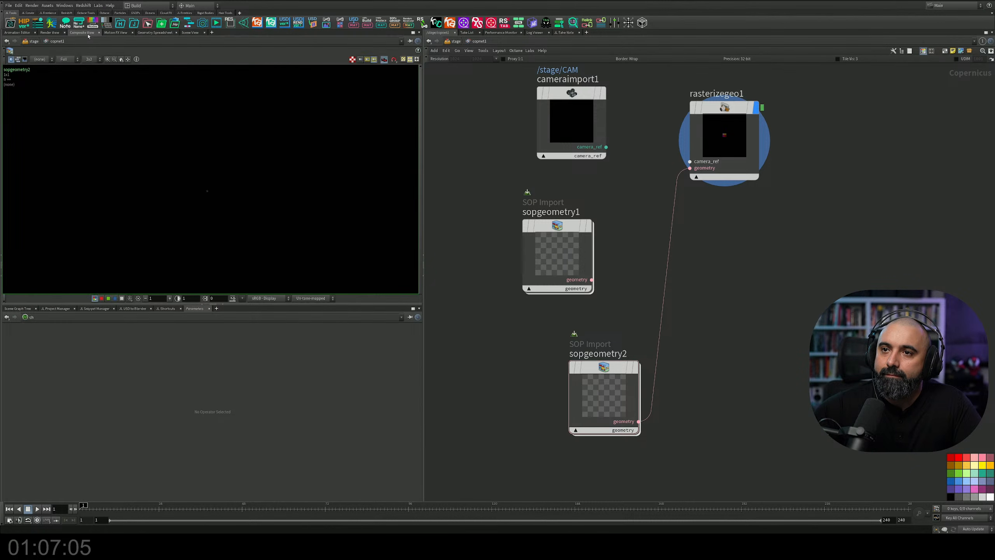
pyautogui.scroll(5, 192, 196)
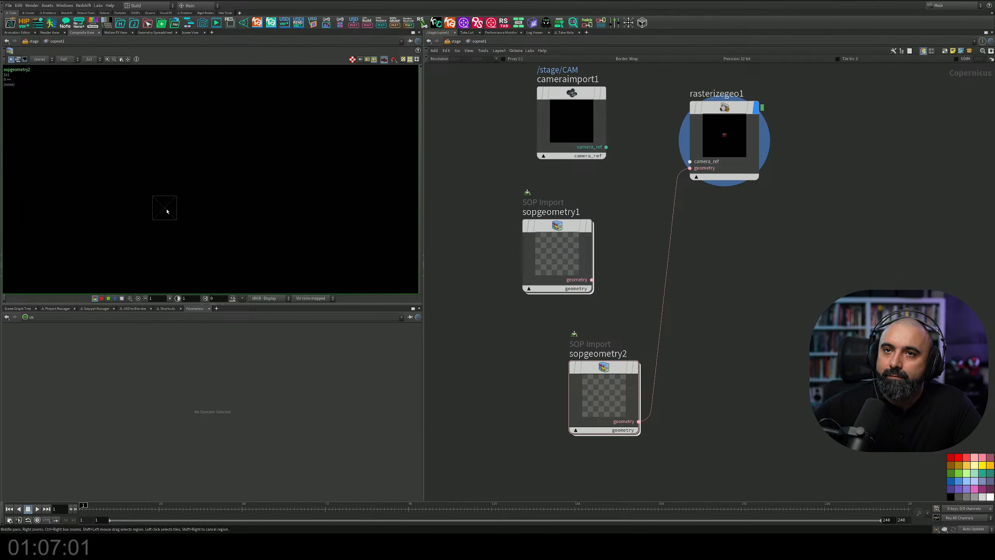
# Delete rasterizegeo1 and place a fresh Rasterize Geometry node beside sopgeometry2.
pyautogui.click(734, 116)
pyautogui.press('Delete')
pyautogui.press('Tab')
pyautogui.write('ras')
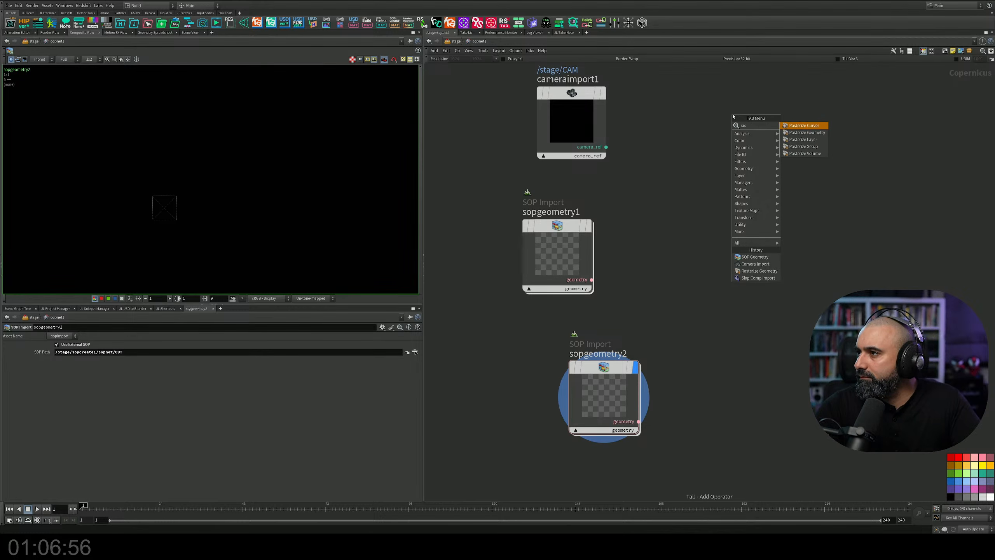
pyautogui.press('Down')
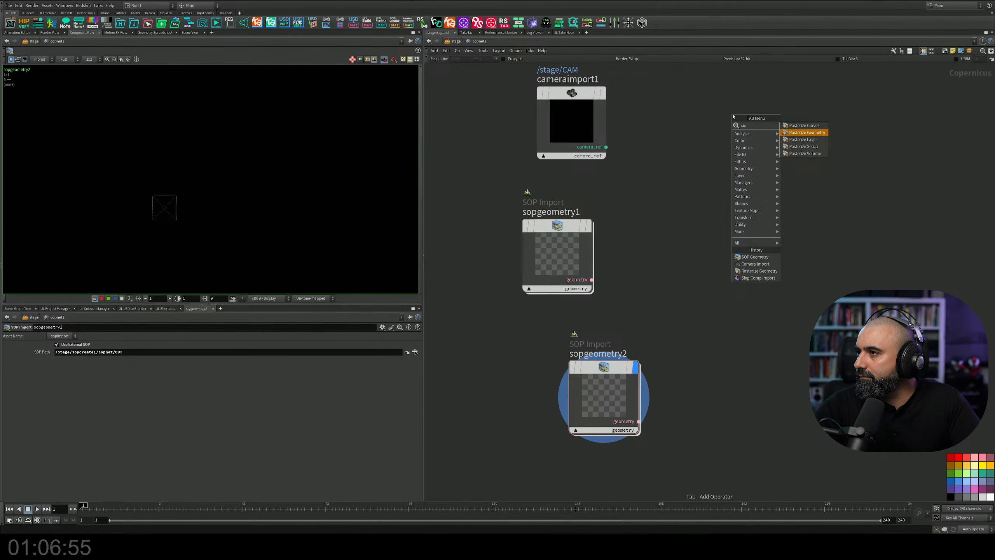
pyautogui.press('Return')
pyautogui.press('Tab')
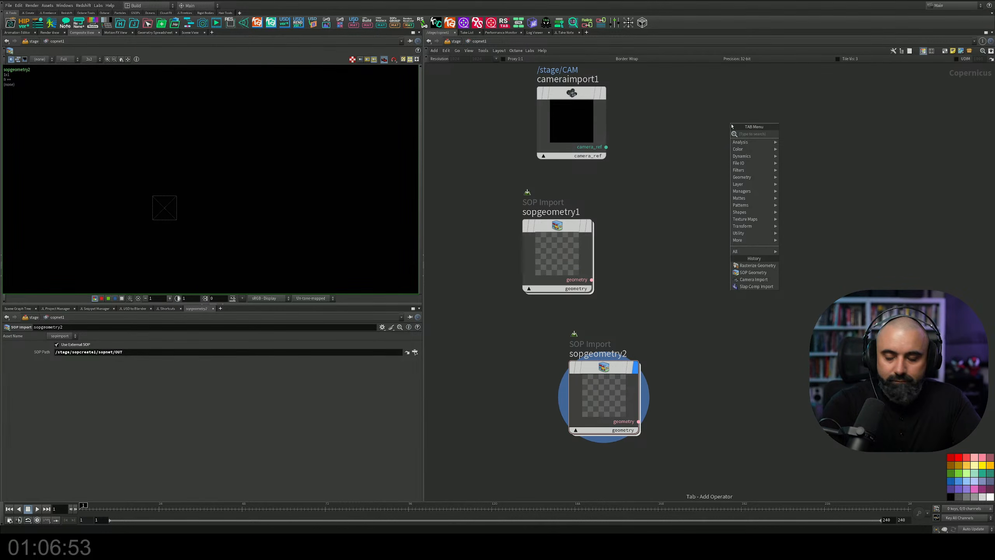
pyautogui.write('a')
pyautogui.press('BackSpace')
pyautogui.write('ras')
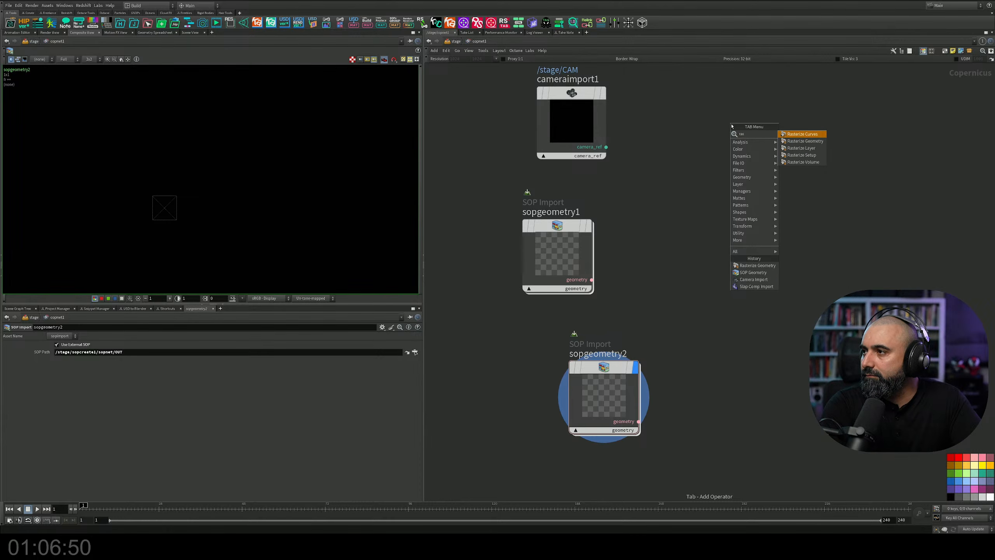
pyautogui.press('Down')
pyautogui.press('Return')
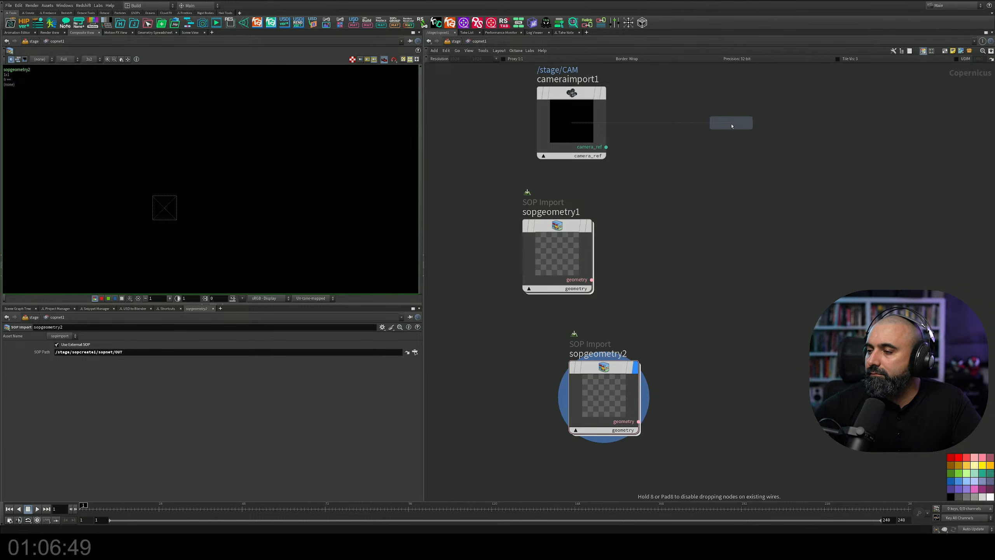
pyautogui.click(682, 349)
# Connect sopgeometry2 to the new rasterizegeo1's geometry input and check the image in the Composite View.
pyautogui.moveTo(679, 365); pyautogui.dragTo(639, 421)
pyautogui.scroll(3, 251, 168)
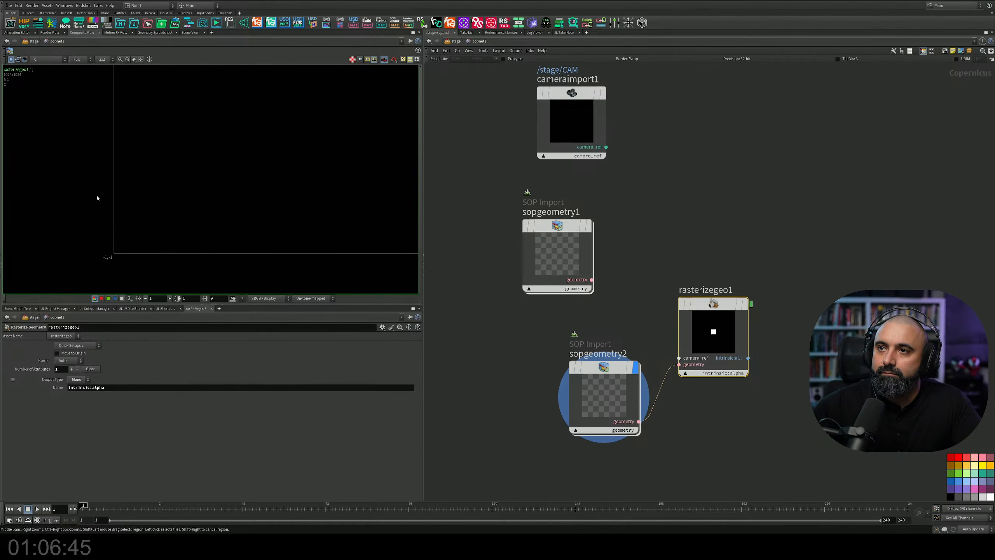
pyautogui.scroll(-5, 254, 201)
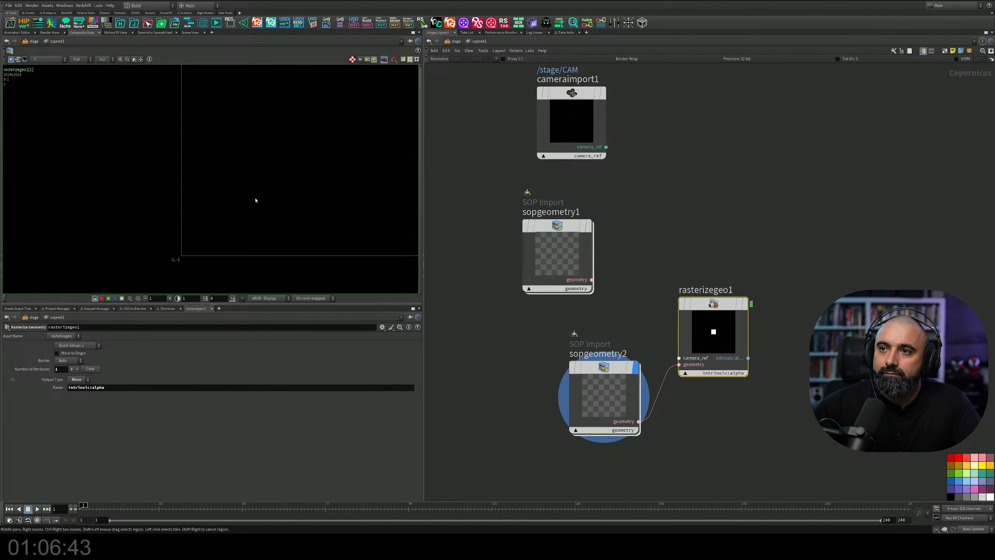
pyautogui.moveTo(255, 201); pyautogui.dragTo(240, 171, button='middle')
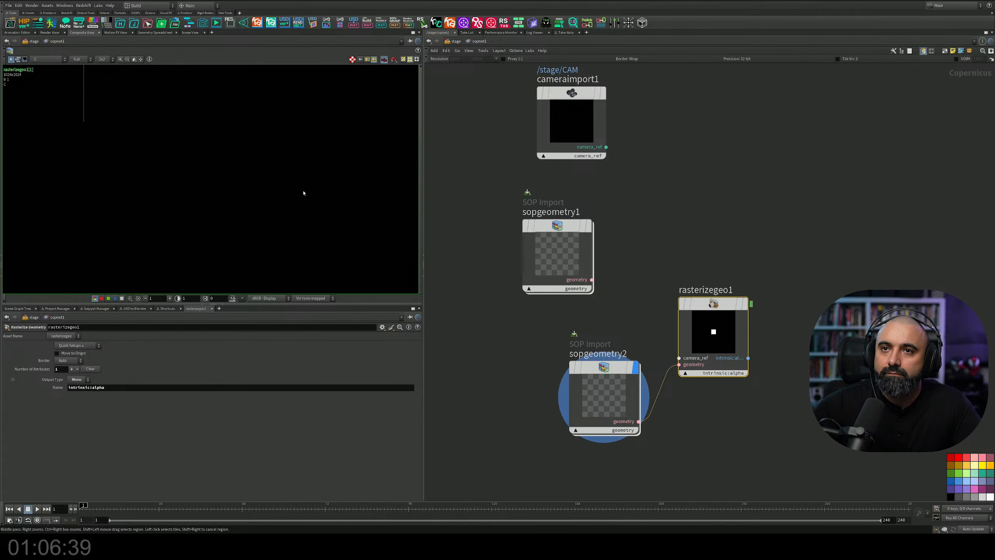
# Display rasterizegeo1 and examine its full image area in the Composite View.
pyautogui.click(750, 270)
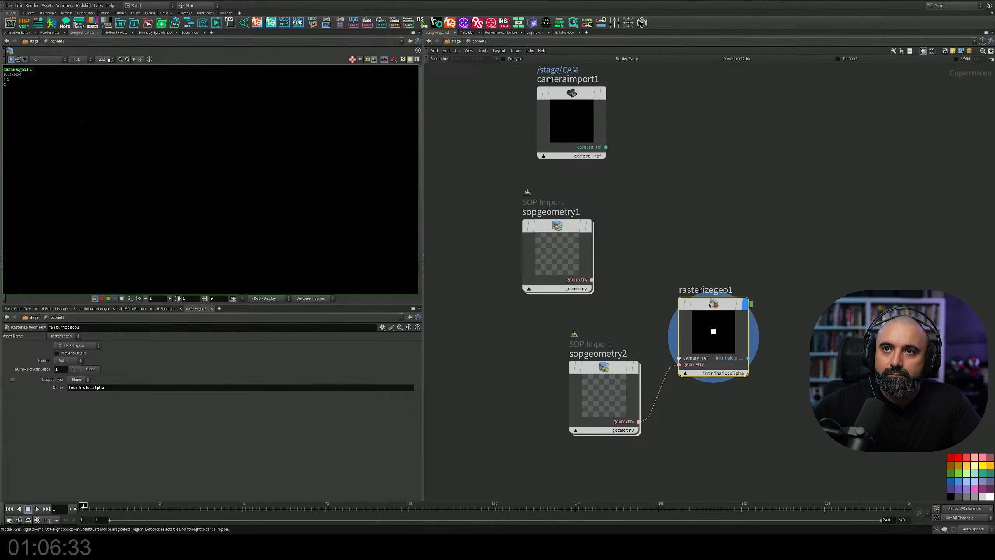
pyautogui.click(135, 60)
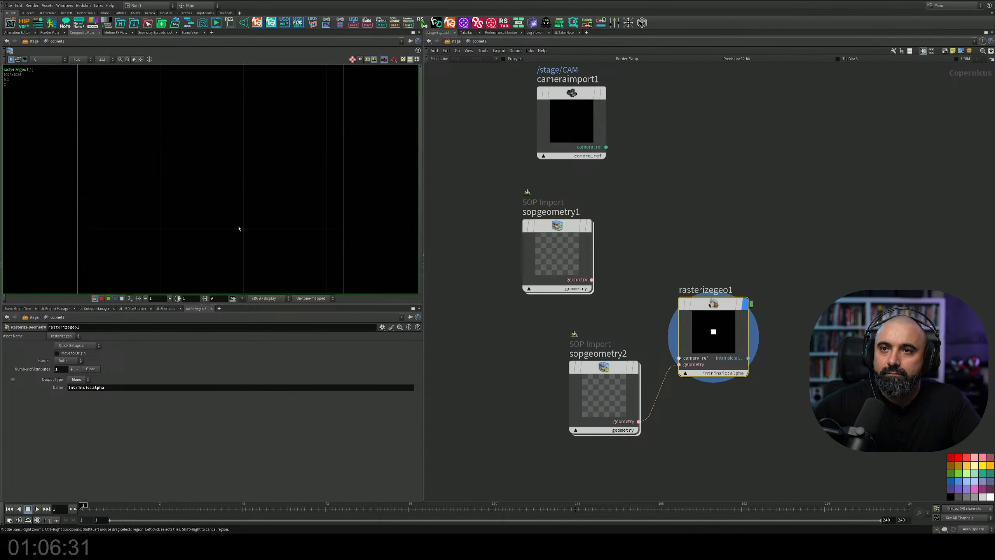
pyautogui.scroll(-3, 247, 231)
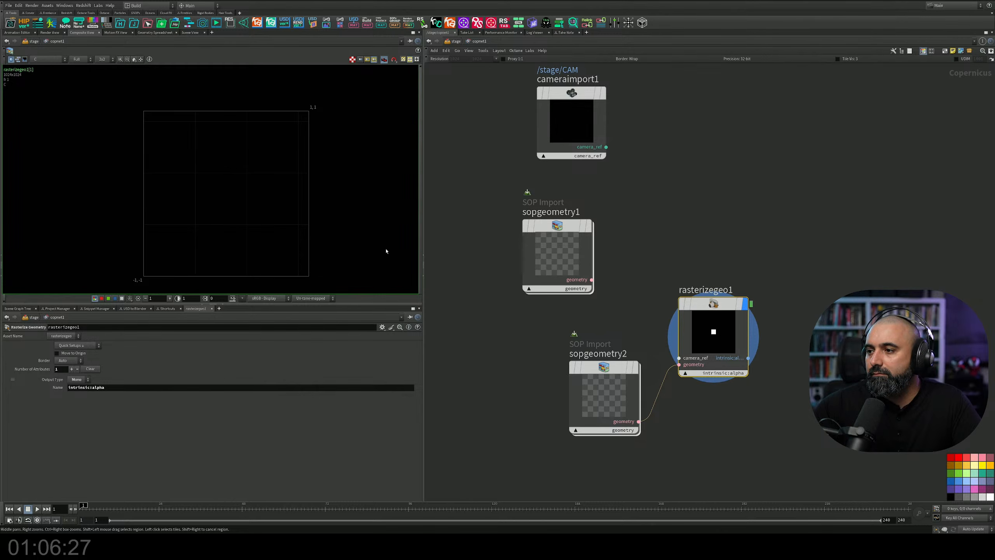
# Try sopgeometry1 as rasterizegeo1's camera_ref input, and delete the sopgeometry1 node.
pyautogui.moveTo(680, 358); pyautogui.dragTo(593, 269)
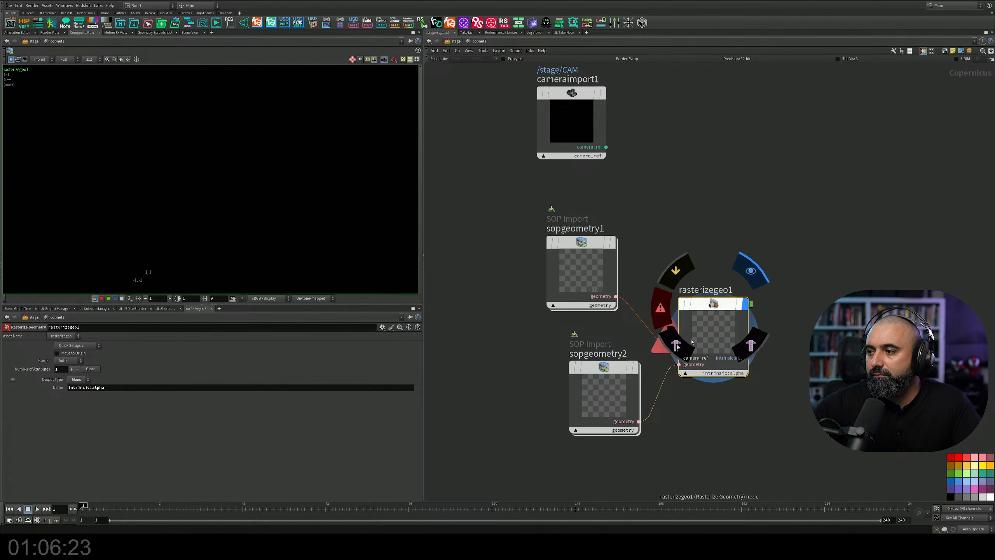
pyautogui.click(590, 270)
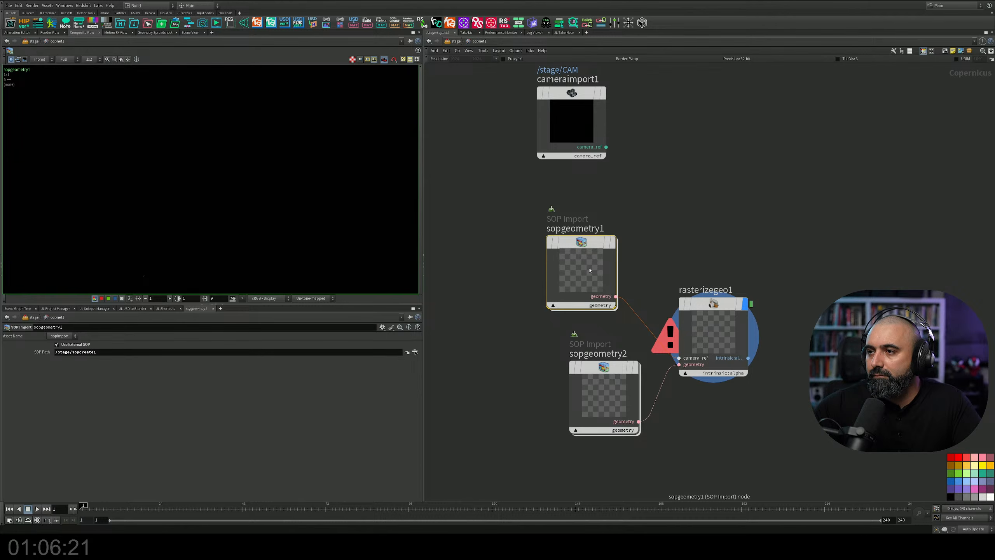
pyautogui.press('Delete')
# Add a Camera Import node above sopgeometry2 and connect its output to rasterizegeo1's camera_ref input.
pyautogui.press('Tab')
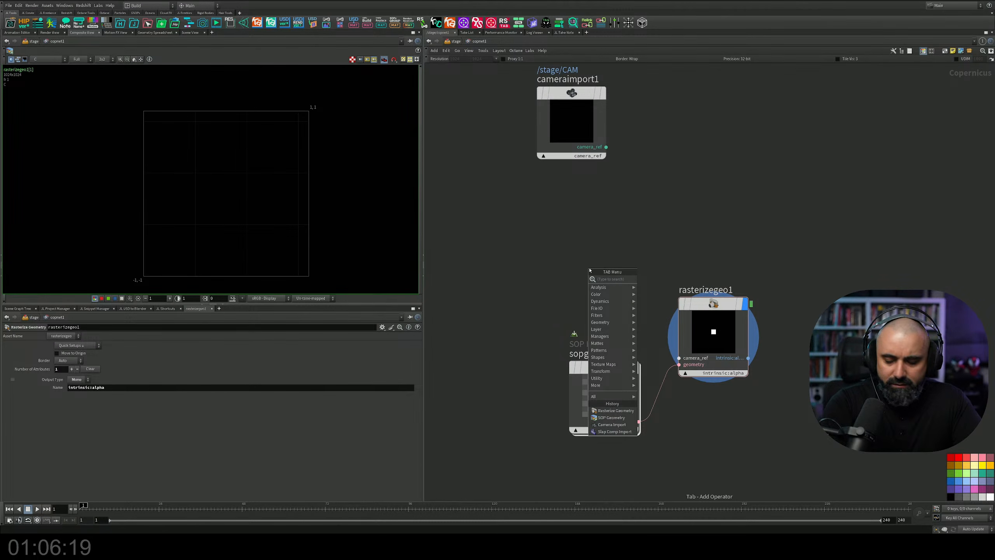
pyautogui.write('cam')
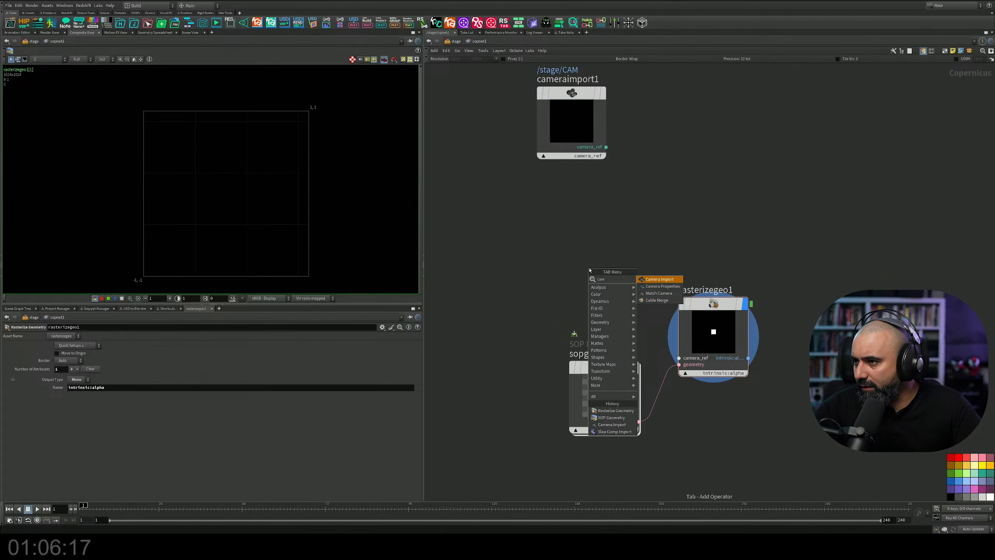
pyautogui.press('Return')
pyautogui.click(572, 260)
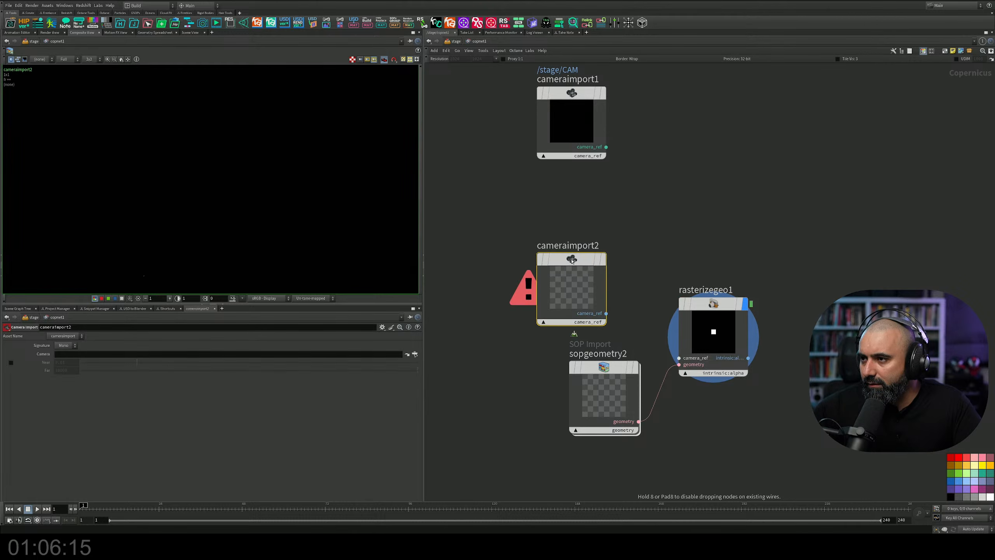
pyautogui.moveTo(606, 313); pyautogui.dragTo(701, 378)
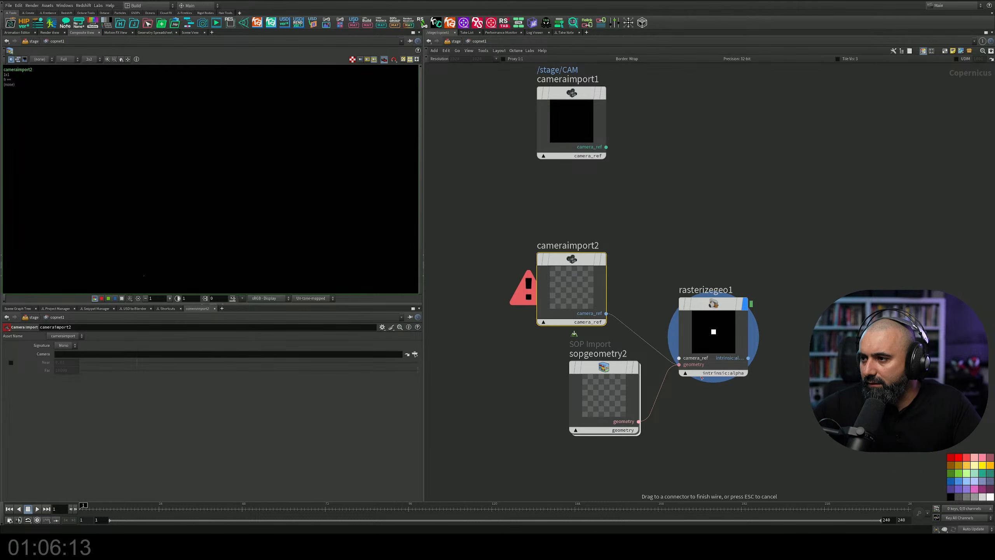
pyautogui.click(689, 364)
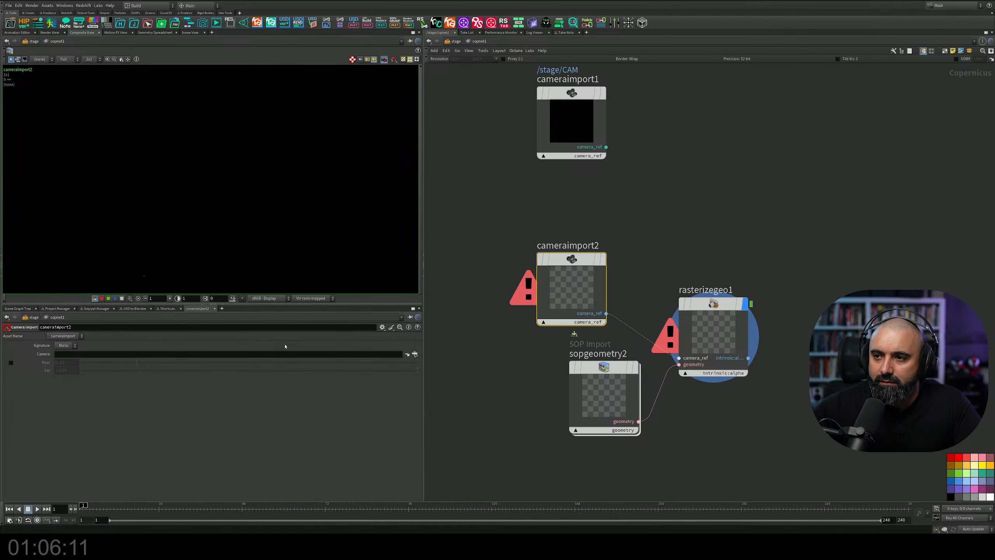
# Set the Camera of the new Camera Import node to /stage/CAM.
pyautogui.click(412, 355)
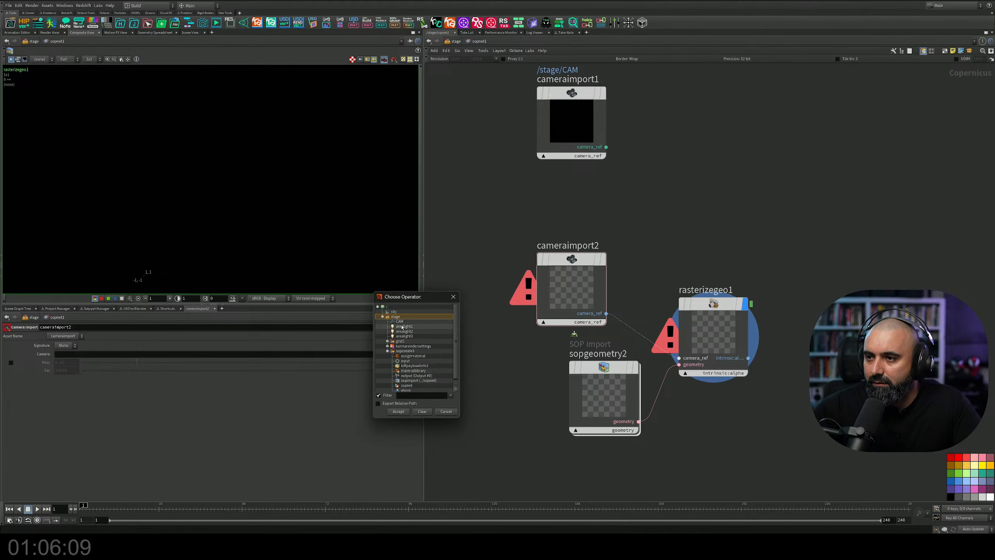
pyautogui.click(400, 321)
pyautogui.click(398, 411)
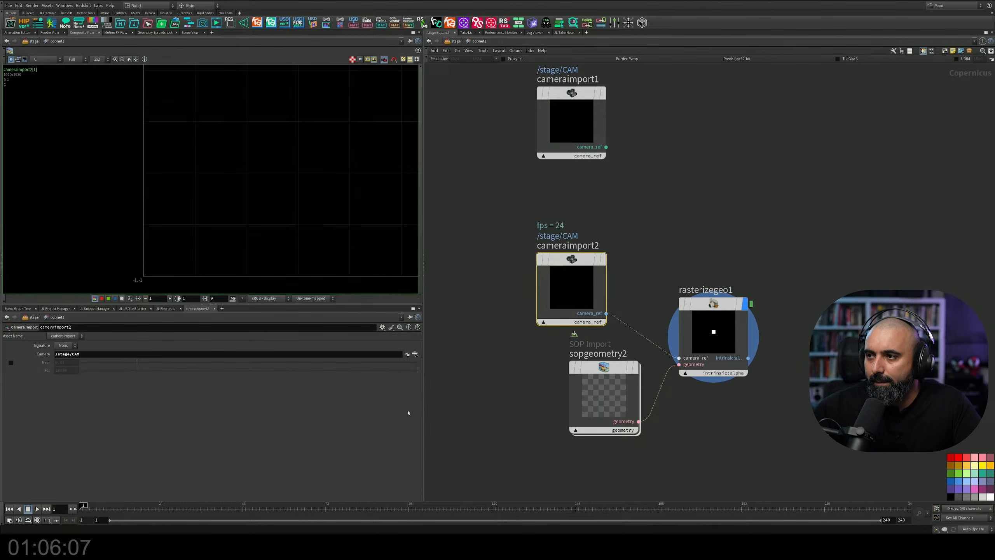
# Examine the outputs of cameraimport2 and rasterizegeo1 in the Composite View, keeping the C plane.
pyautogui.scroll(-5, 353, 135)
pyautogui.moveTo(353, 136); pyautogui.dragTo(279, 183, button='middle')
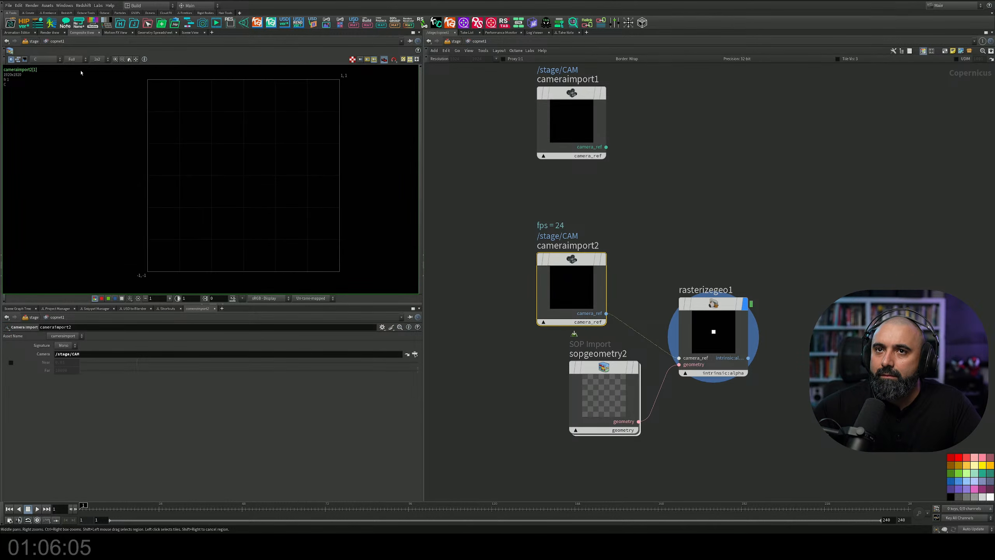
pyautogui.click(369, 61)
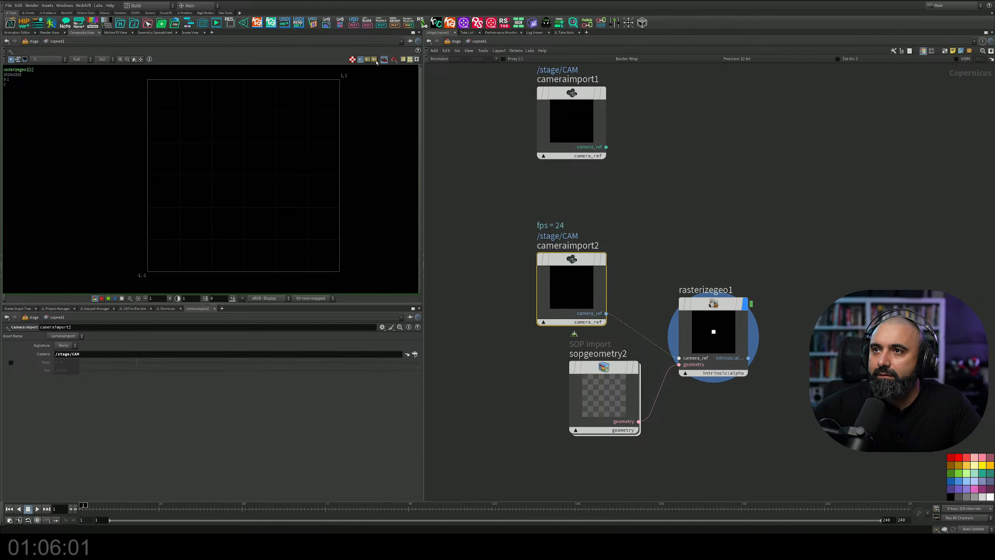
pyautogui.click(43, 59)
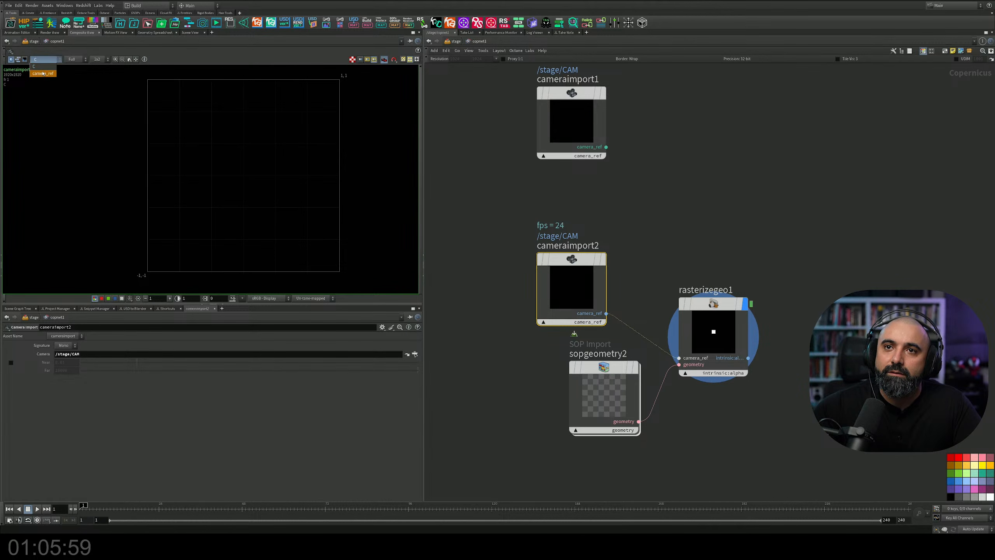
pyautogui.click(49, 65)
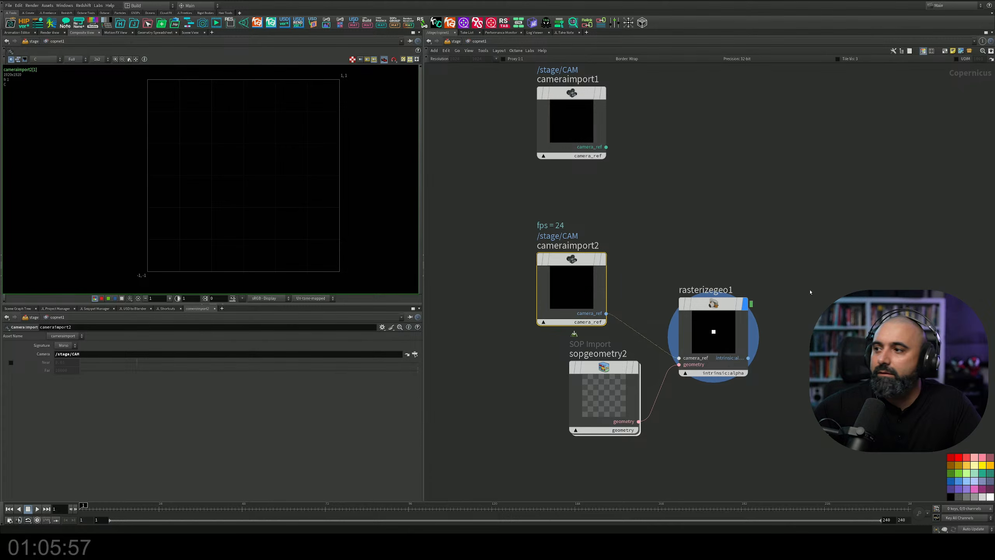
pyautogui.click(686, 375)
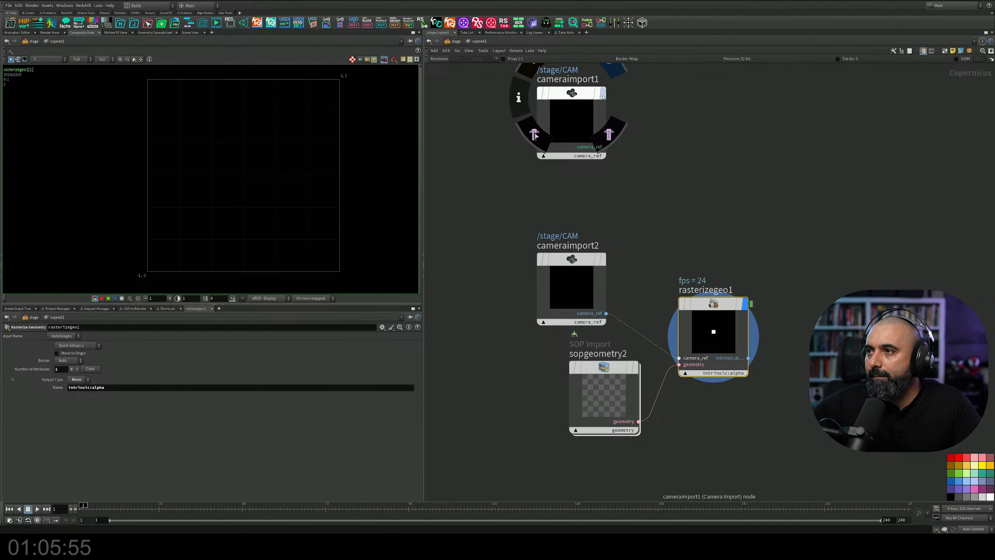
# Display cameraimport1 and slapcompimport1 in turn, checking the slap comp in the Scene and Composite Views.
pyautogui.click(591, 122)
pyautogui.moveTo(667, 146); pyautogui.dragTo(691, 445, button='middle')
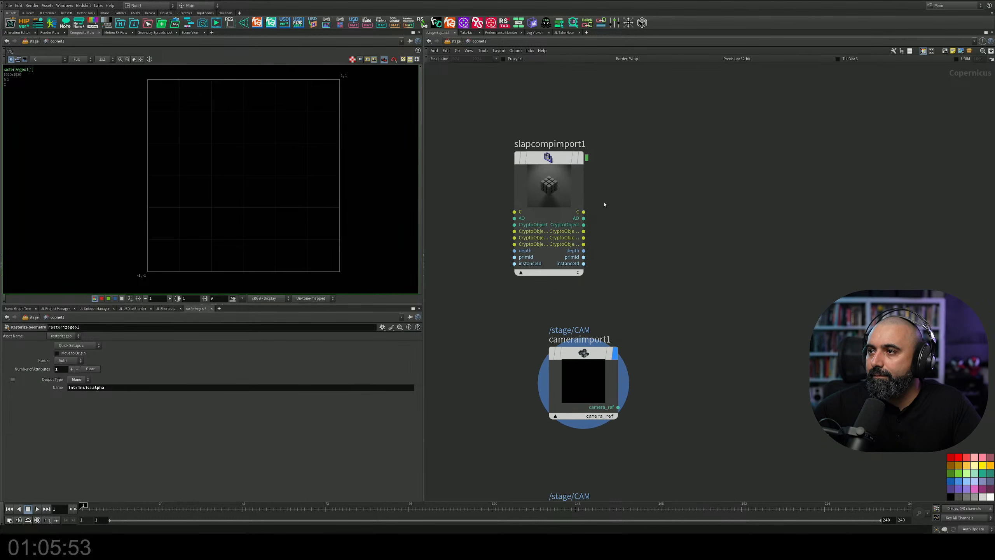
pyautogui.click(582, 157)
pyautogui.moveTo(650, 121); pyautogui.dragTo(470, 243)
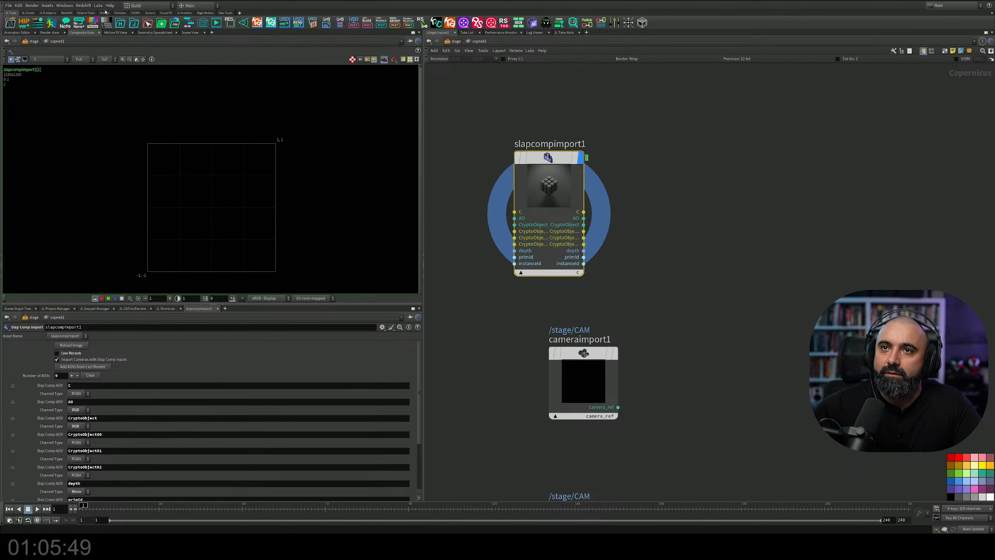
pyautogui.click(111, 24)
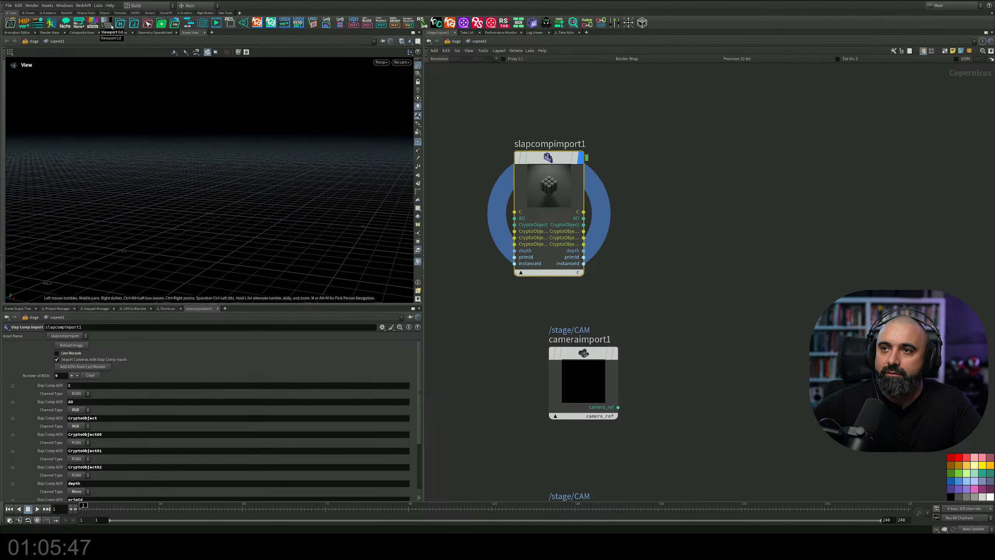
pyautogui.click(91, 33)
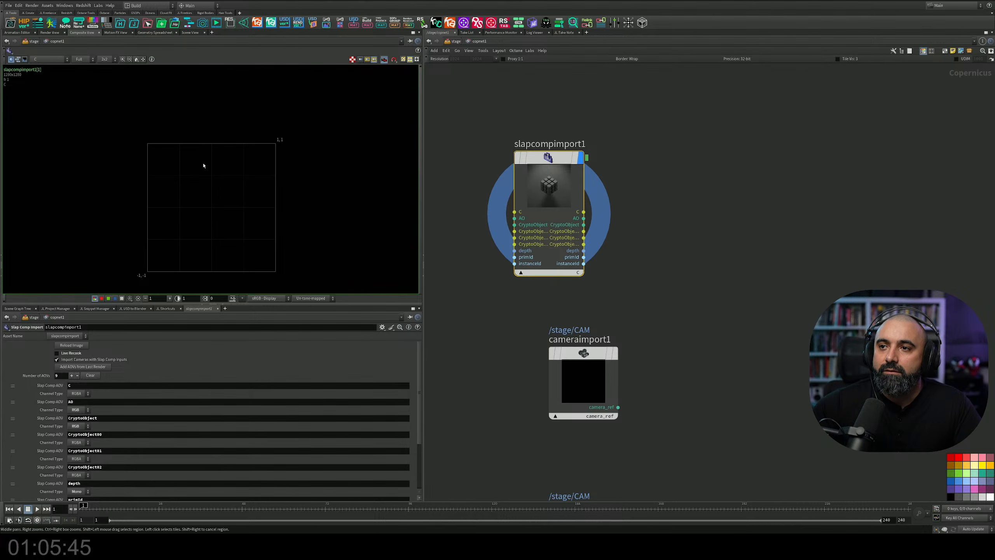
pyautogui.moveTo(216, 152); pyautogui.dragTo(133, 139, button='middle')
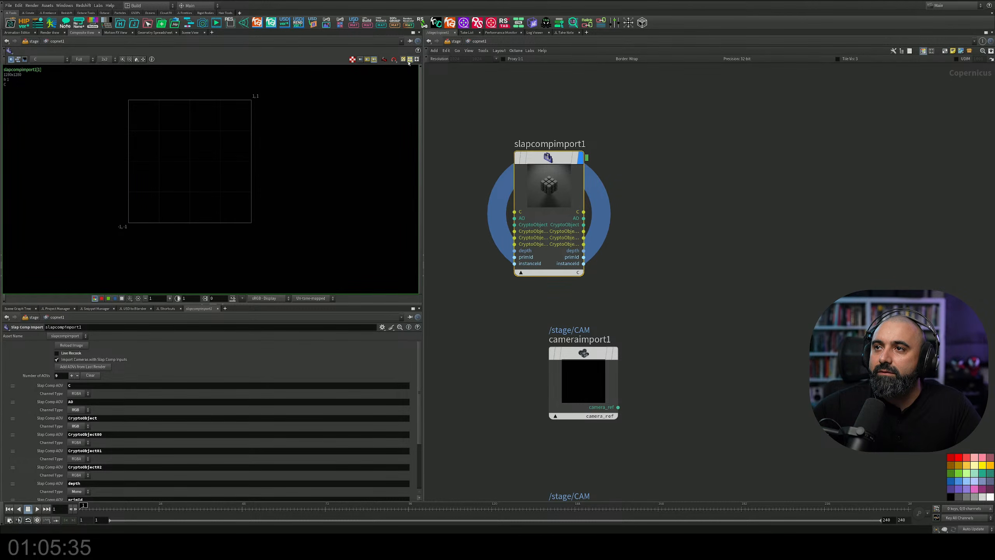
# Switch the Composite View to slapcompimport1's AO plane and check the image area.
pyautogui.click(62, 59)
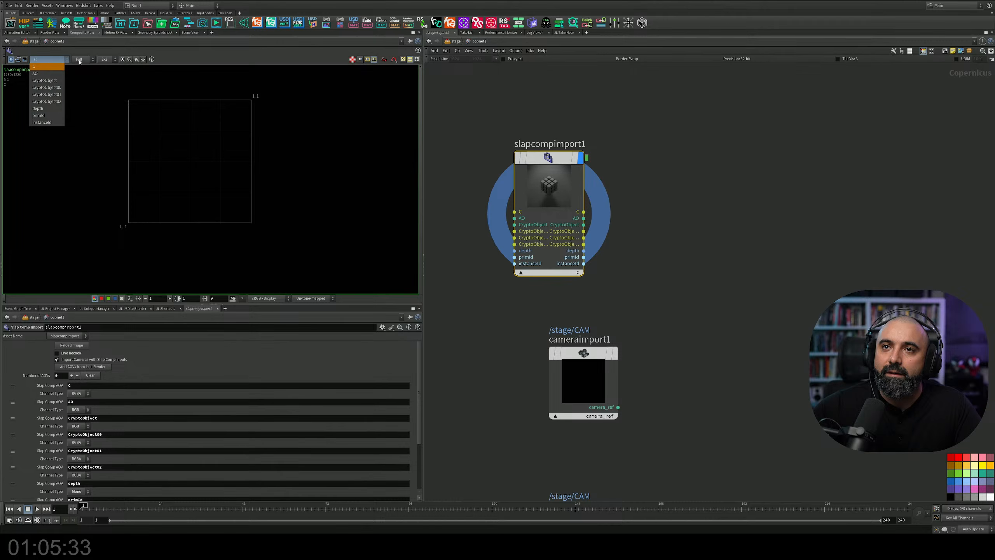
pyautogui.click(51, 73)
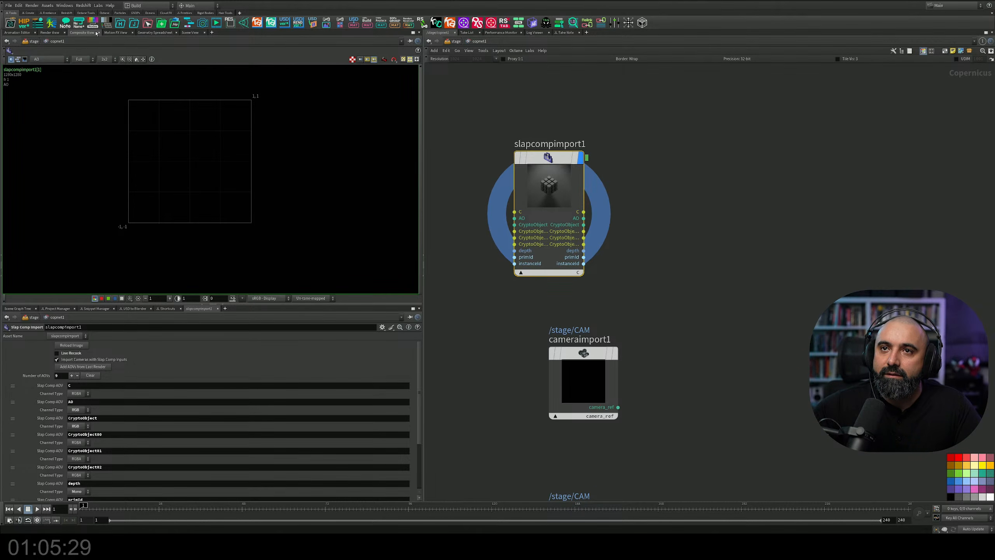
pyautogui.scroll(-4, 162, 160)
pyautogui.click(24, 60)
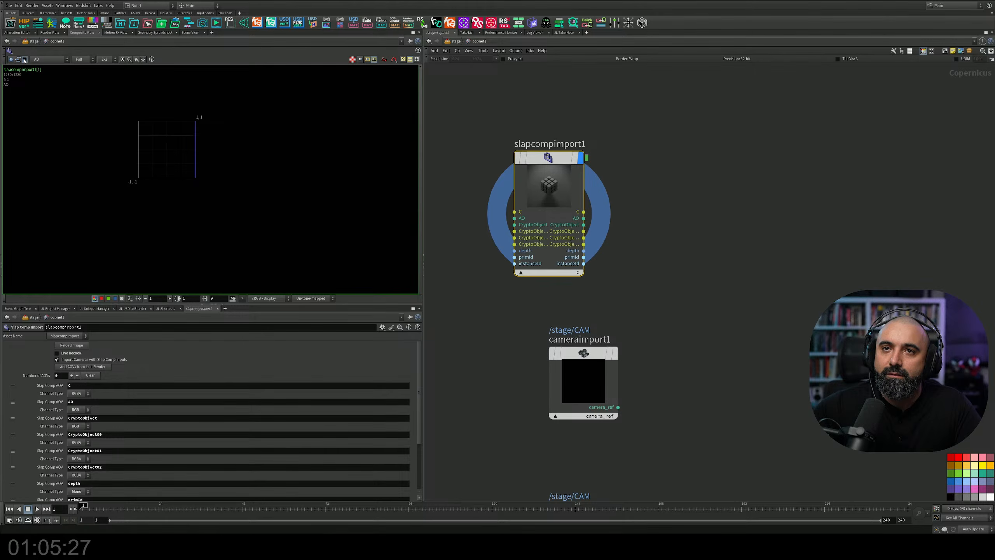
pyautogui.click(18, 59)
pyautogui.click(11, 60)
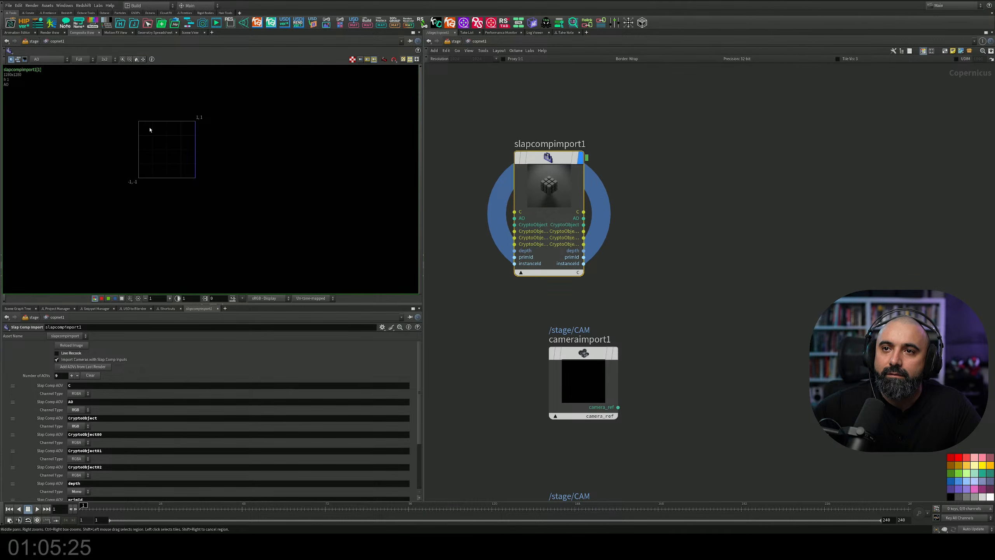
# Inspect the AO pass, restrict the displayed region to part of the cube, and clear the region again.
pyautogui.scroll(2, 151, 130)
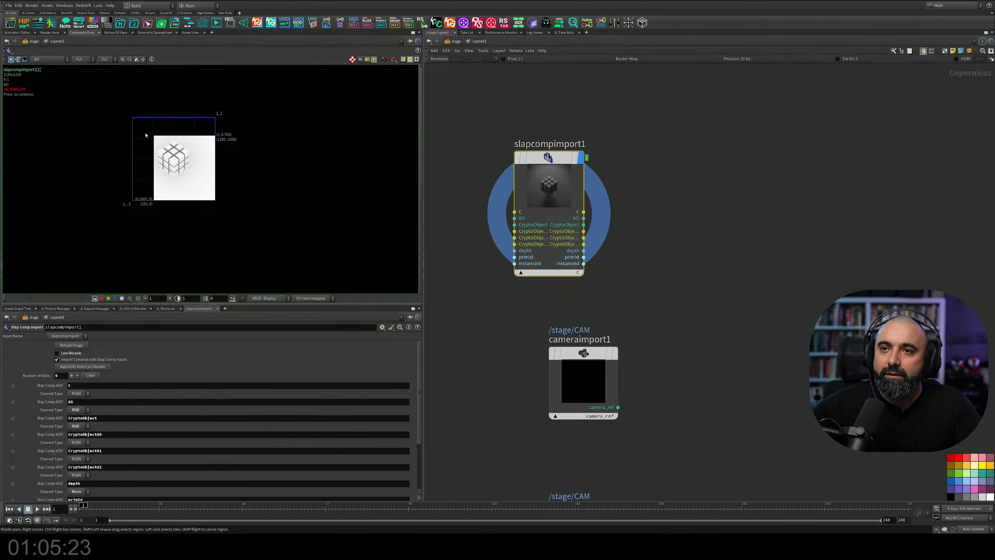
pyautogui.scroll(5, 154, 145)
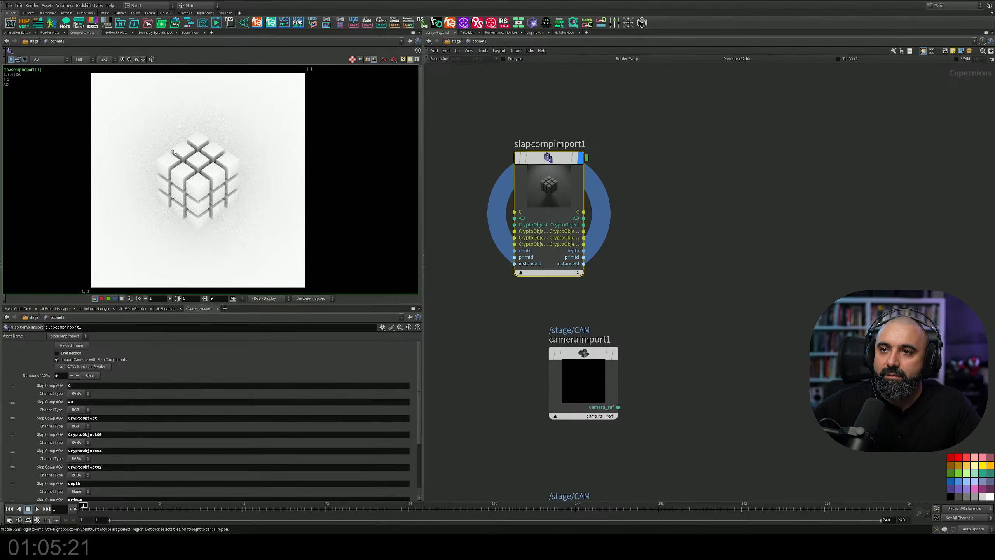
pyautogui.keyDown('shift'); pyautogui.moveTo(205, 175); pyautogui.dragTo(246, 214); pyautogui.keyUp('shift')
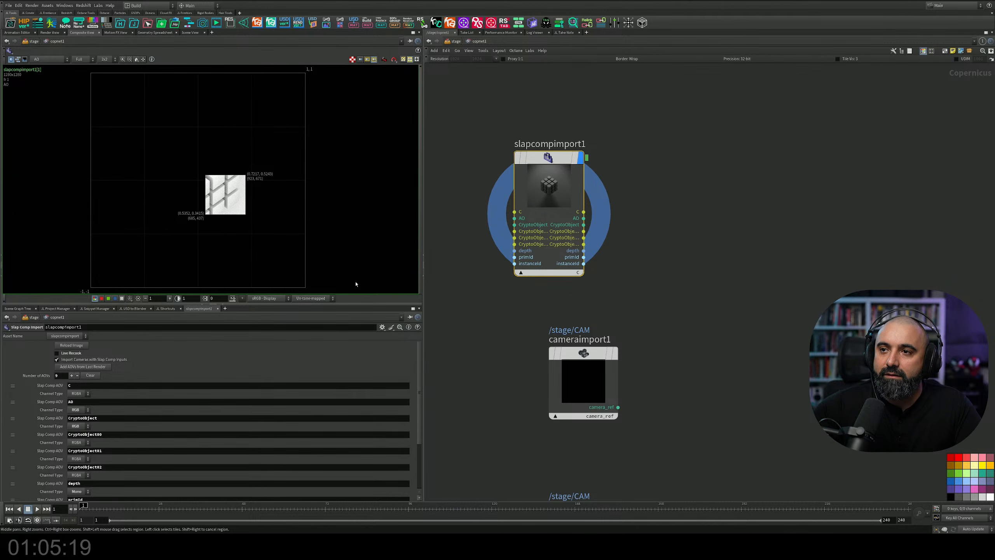
pyautogui.keyDown('shift'); pyautogui.moveTo(356, 285); pyautogui.dragTo(364, 270); pyautogui.keyUp('shift')
pyautogui.keyDown('shift'); pyautogui.moveTo(364, 234); pyautogui.dragTo(412, 286); pyautogui.keyUp('shift')
pyautogui.scroll(-4, 347, 232)
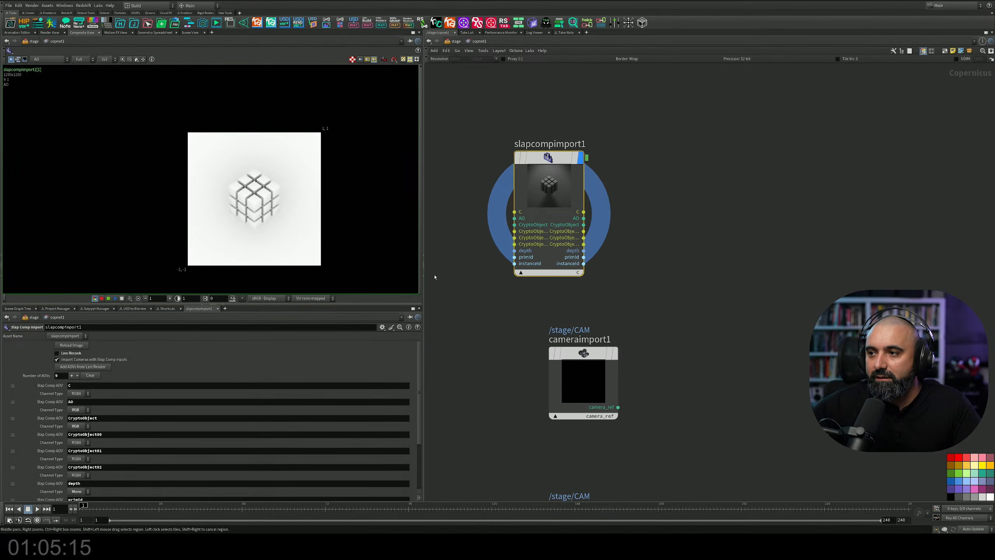
# Display rasterizegeo1 in the Composite View and review the Signature options of cameraimport2.
pyautogui.moveTo(664, 362); pyautogui.dragTo(621, 239, button='middle')
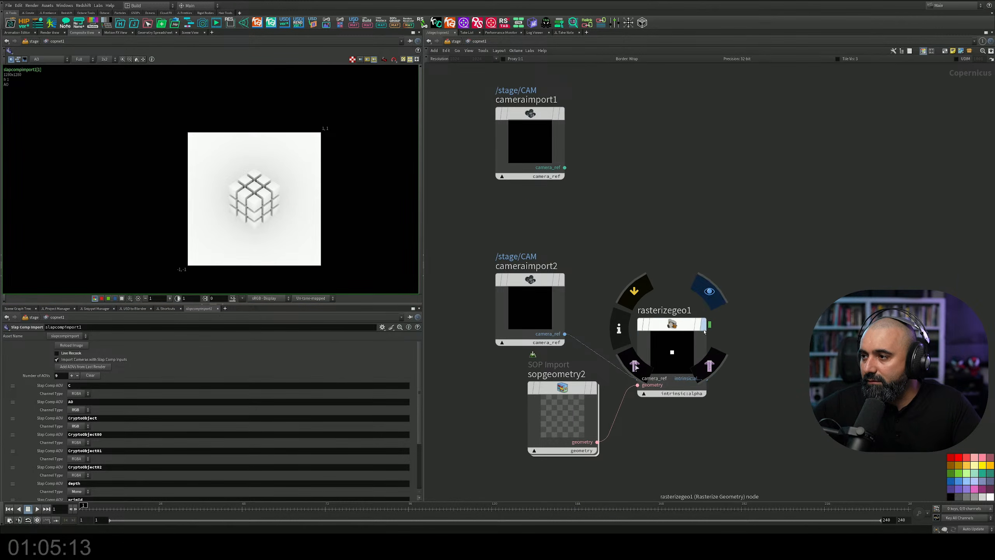
pyautogui.click(707, 291)
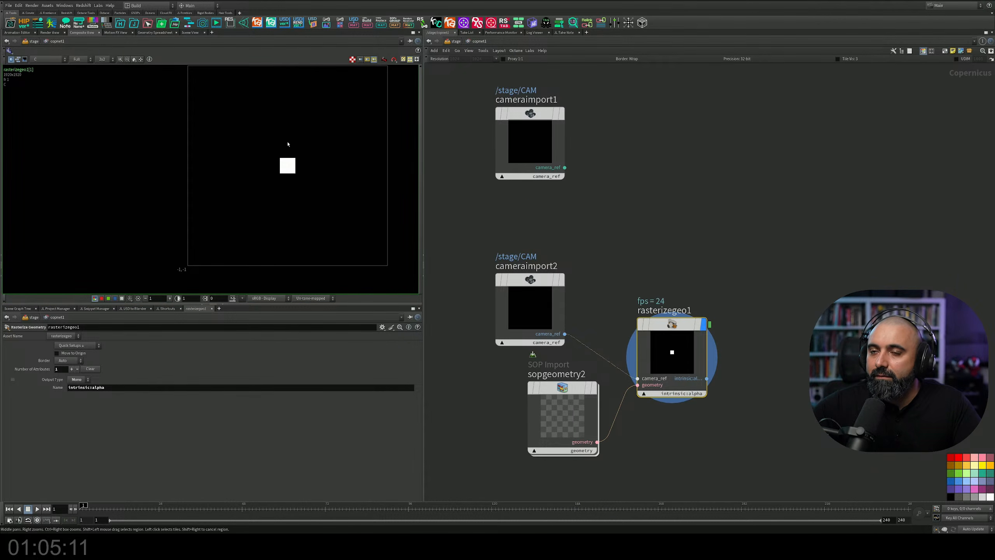
pyautogui.moveTo(289, 145); pyautogui.dragTo(242, 166, button='middle')
pyautogui.click(527, 308)
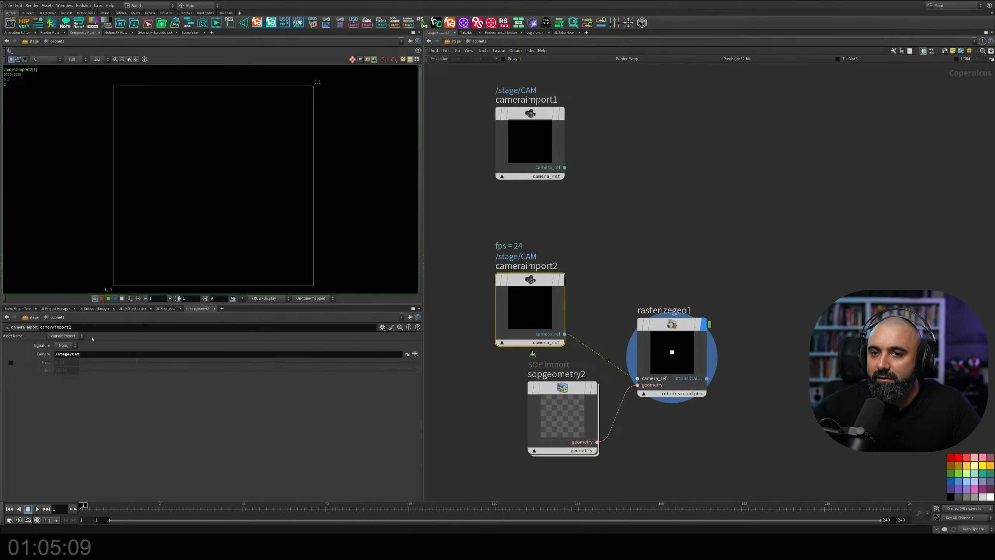
pyautogui.click(66, 349)
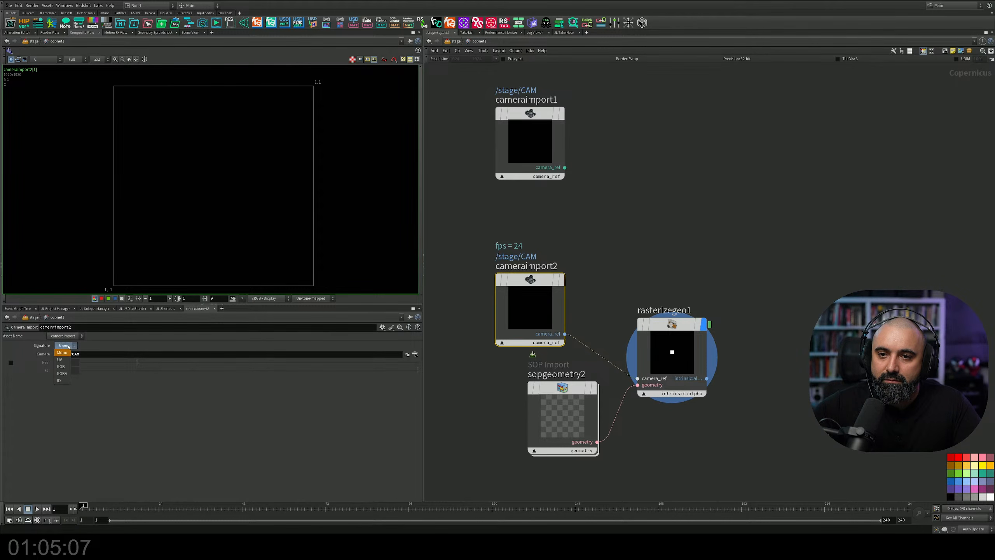
pyautogui.click(66, 349)
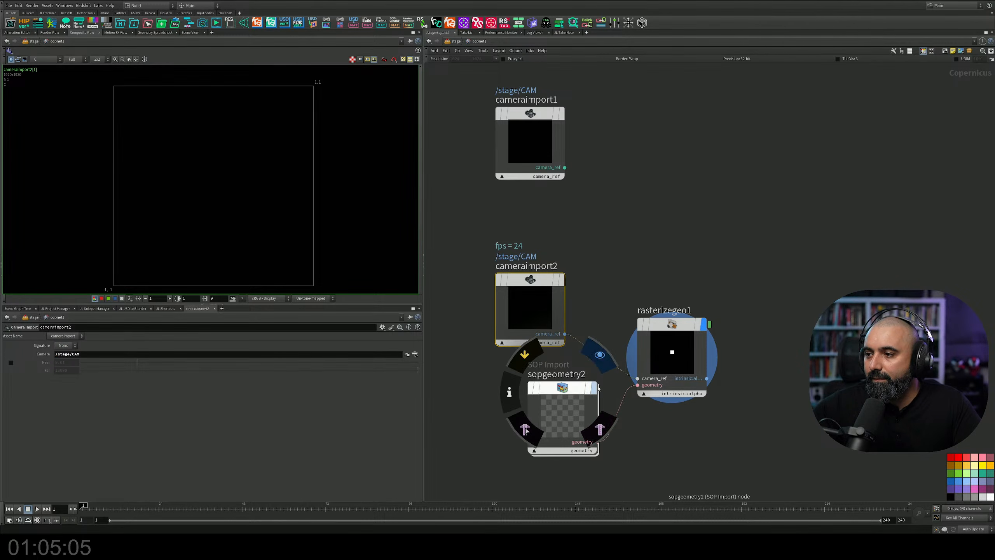
# Display sopgeometry2, select it together with rasterizegeo1, and review the upstream import nodes.
pyautogui.click(598, 355)
pyautogui.moveTo(640, 484); pyautogui.dragTo(510, 388)
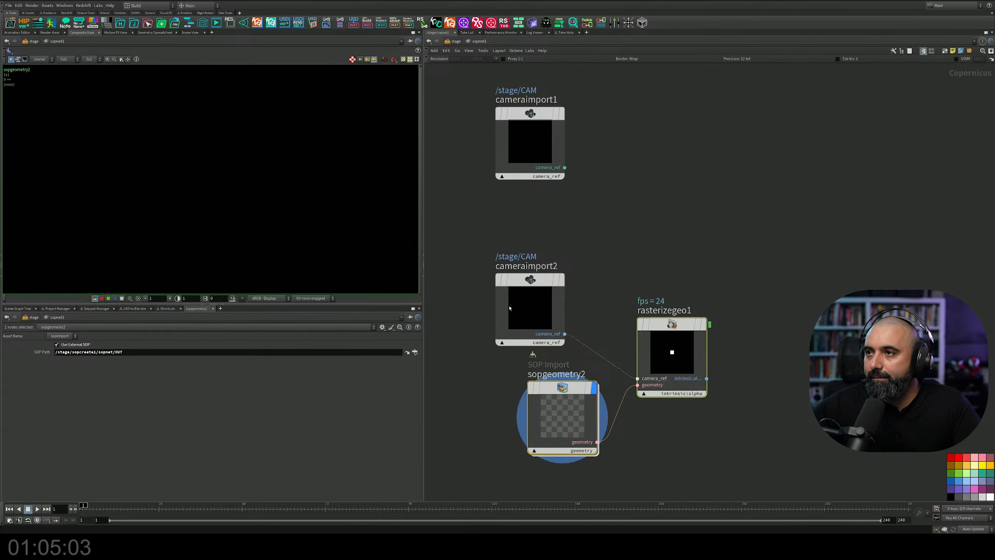
pyautogui.moveTo(570, 238); pyautogui.dragTo(563, 320, button='middle')
pyautogui.moveTo(610, 224)
pyautogui.mouseDown(button='middle')
pyautogui.moveTo(616, 260)
pyautogui.moveTo(588, 336)
pyautogui.mouseUp(button='middle')
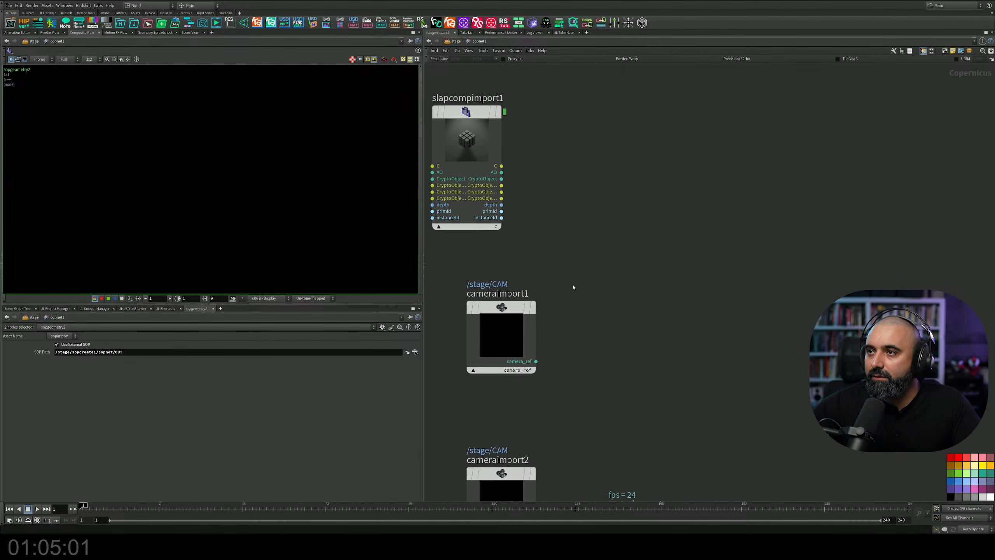
# Display slapcompimport1 in the composite view and move the node closer to the camera imports.
pyautogui.moveTo(479, 114)
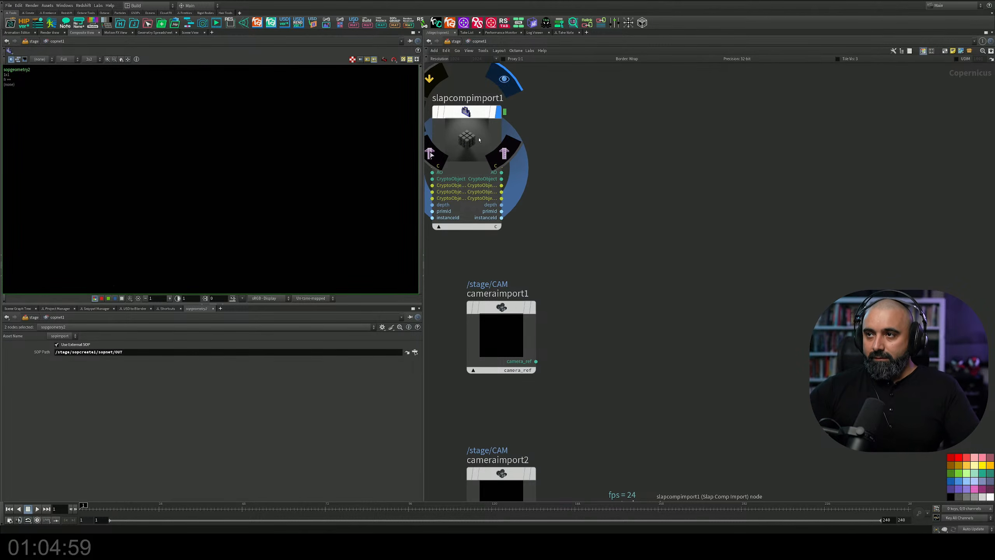
pyautogui.moveTo(480, 115); pyautogui.dragTo(582, 140)
pyautogui.moveTo(656, 115); pyautogui.dragTo(624, 133, button='middle')
pyautogui.click(537, 181)
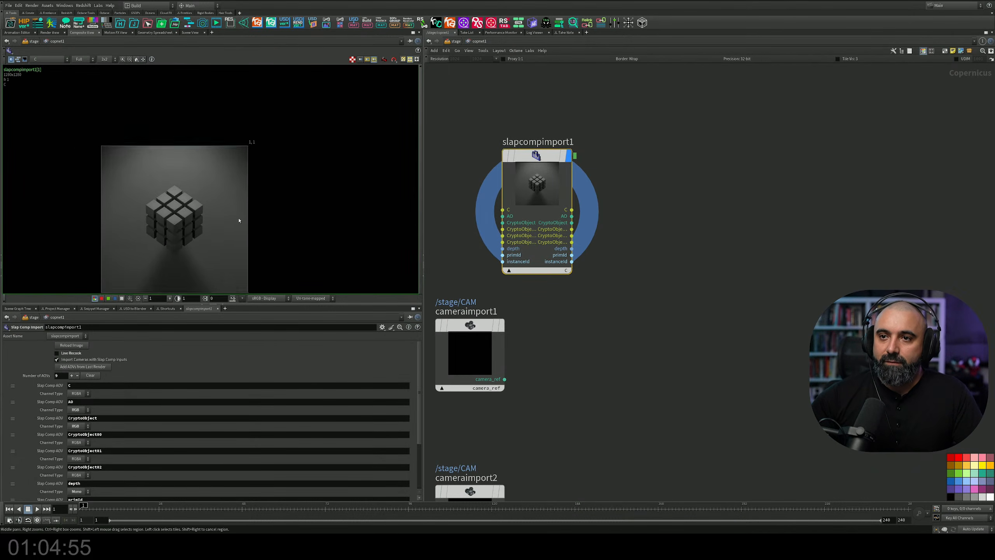
pyautogui.scroll(2, 282, 180)
pyautogui.moveTo(659, 219); pyautogui.dragTo(659, 216, button='middle')
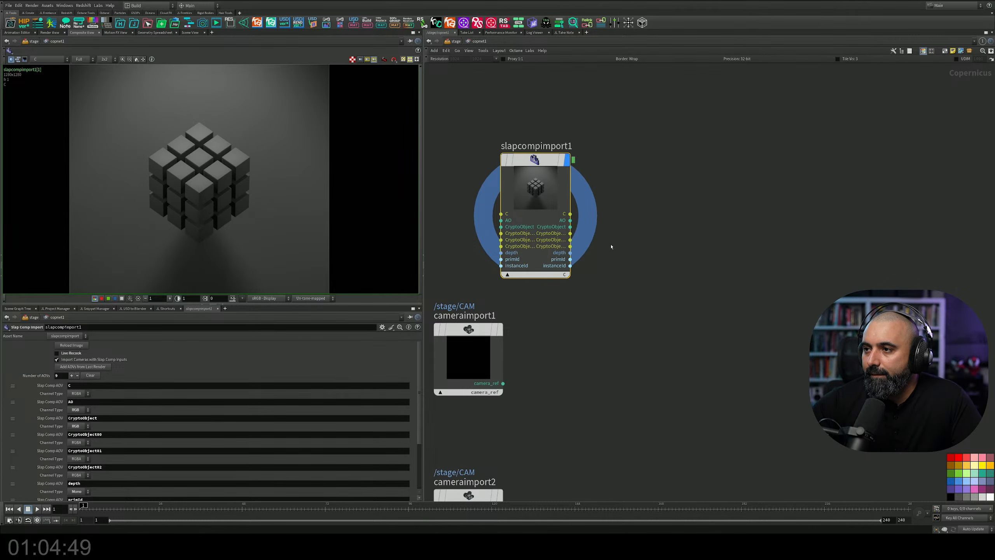
pyautogui.moveTo(643, 277); pyautogui.dragTo(686, 337, button='middle')
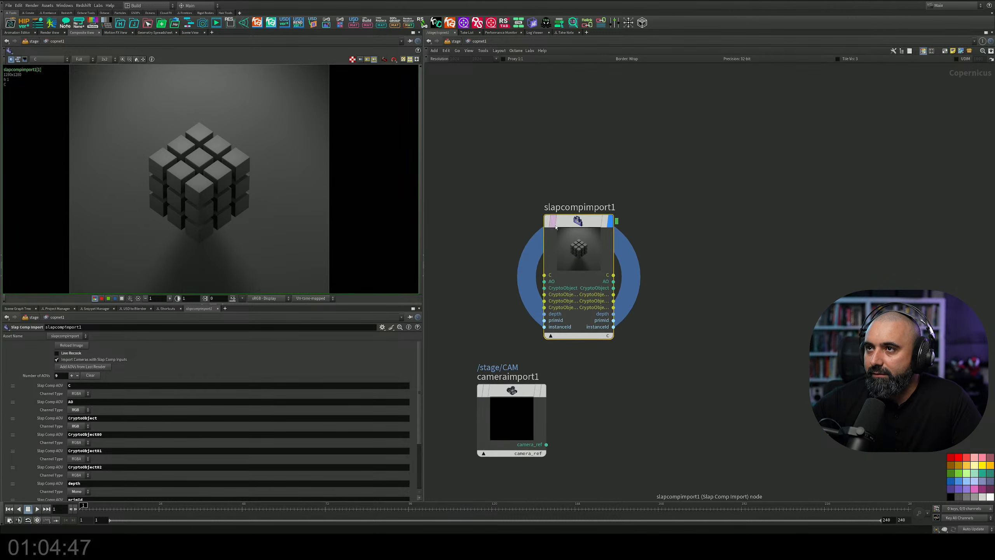
# Add the Texture Coordinates (st) pass to the AOVs of the stage's karmarendersettings node.
pyautogui.click(453, 41)
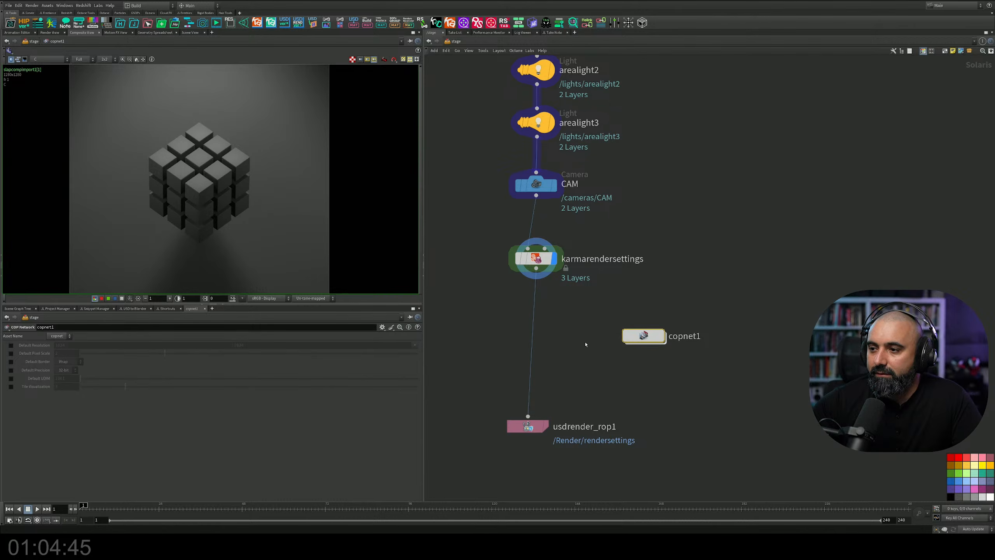
pyautogui.click(551, 211)
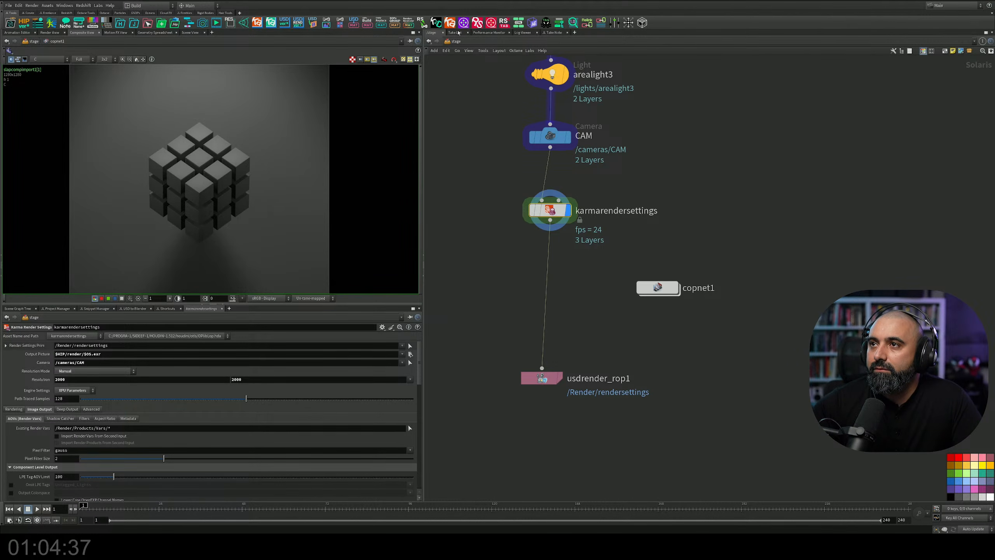
pyautogui.click(449, 22)
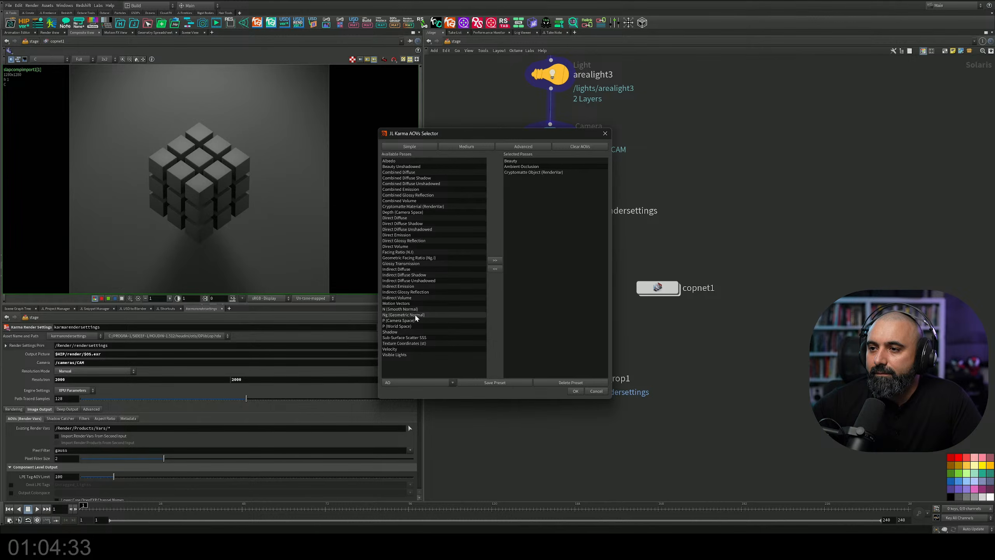
pyautogui.click(413, 343)
pyautogui.doubleClick(413, 344)
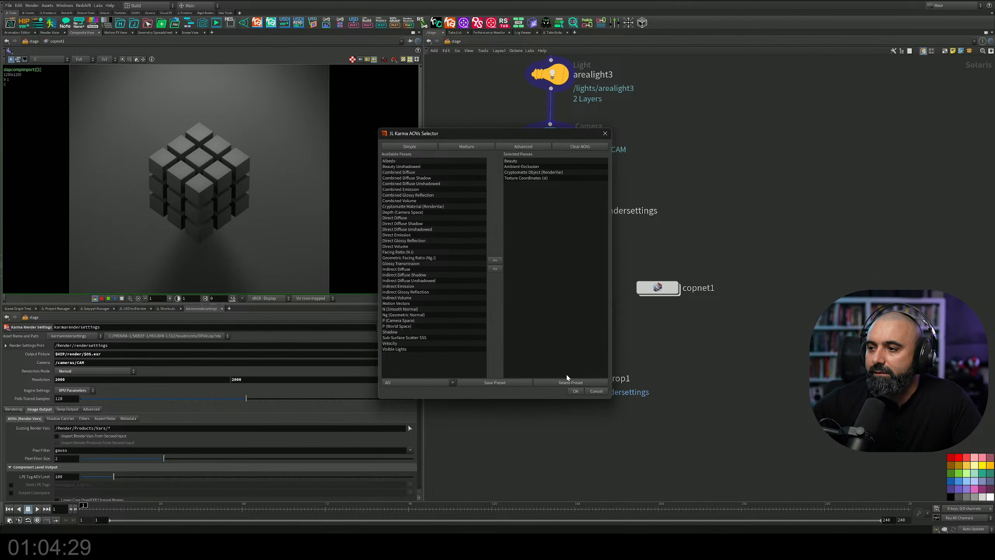
pyautogui.click(575, 391)
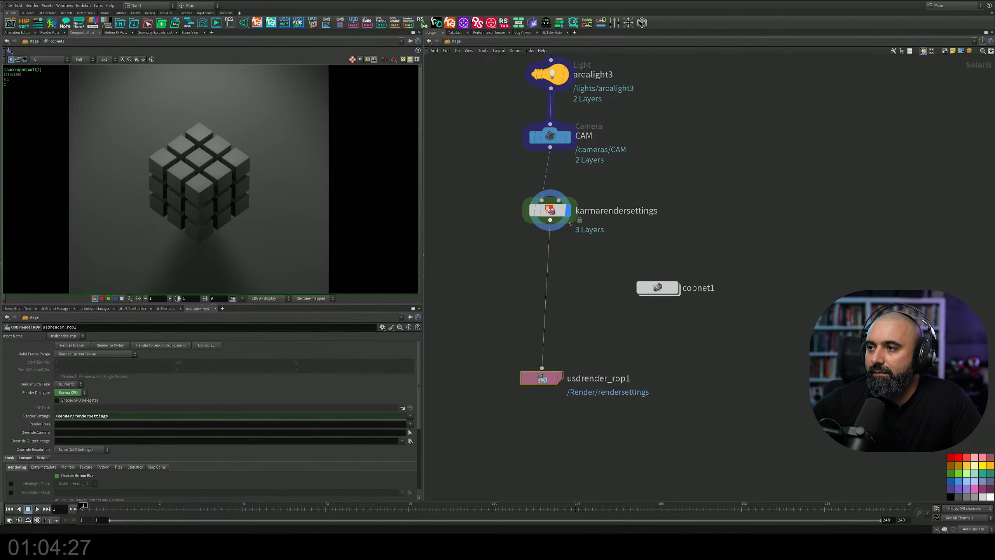
# Render the stage viewport through the CAM camera with Karma XPU and switch it back to Houdini VK.
pyautogui.click(191, 33)
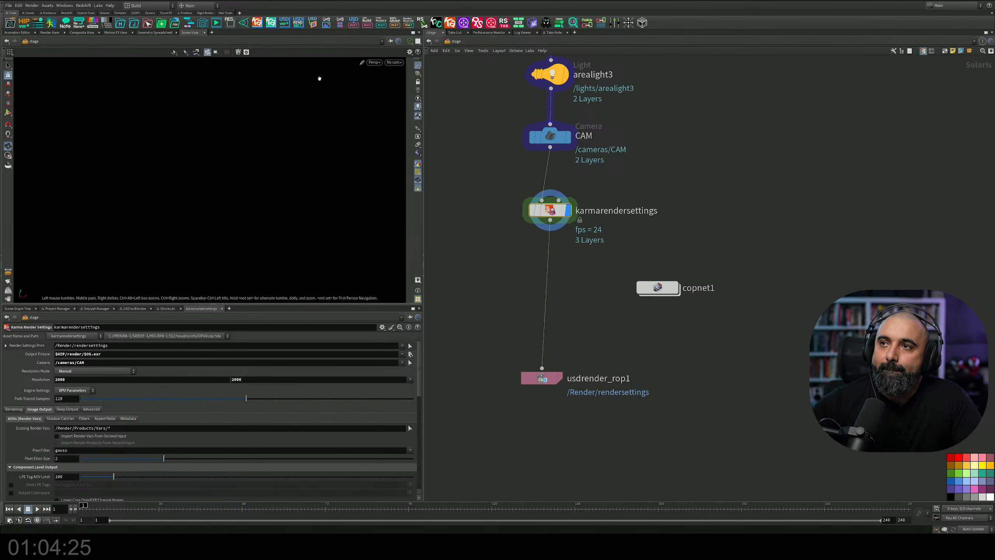
pyautogui.click(402, 62)
pyautogui.click(408, 77)
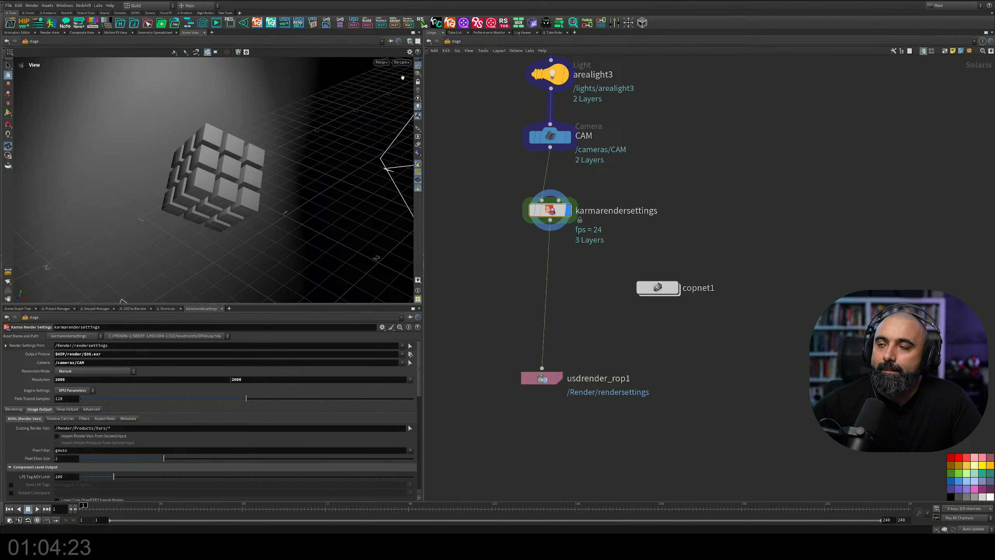
pyautogui.click(369, 62)
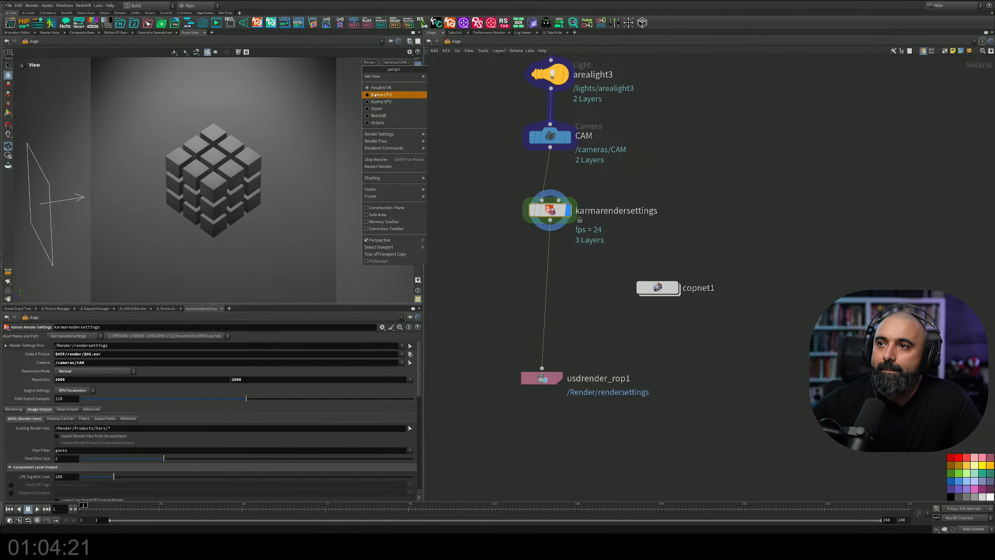
pyautogui.click(400, 101)
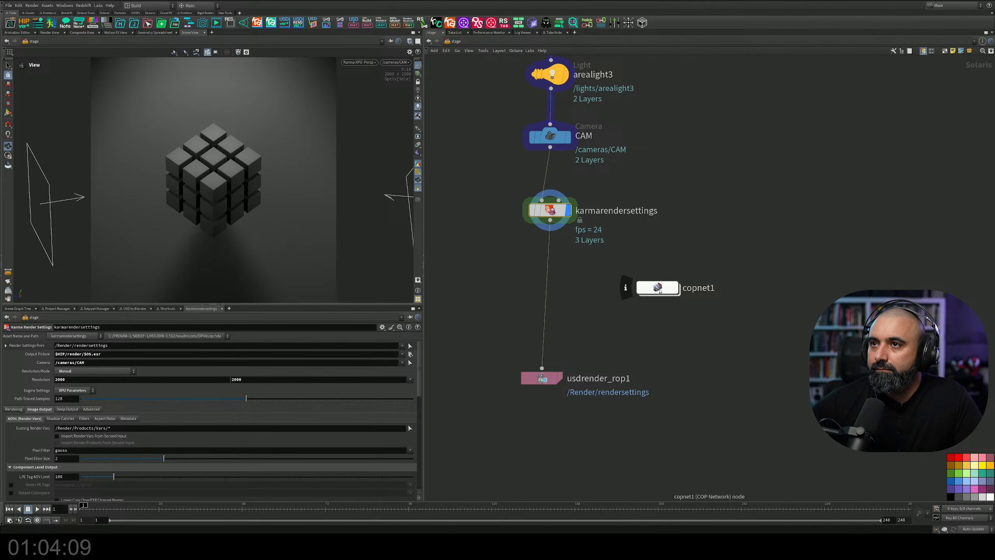
pyautogui.click(358, 62)
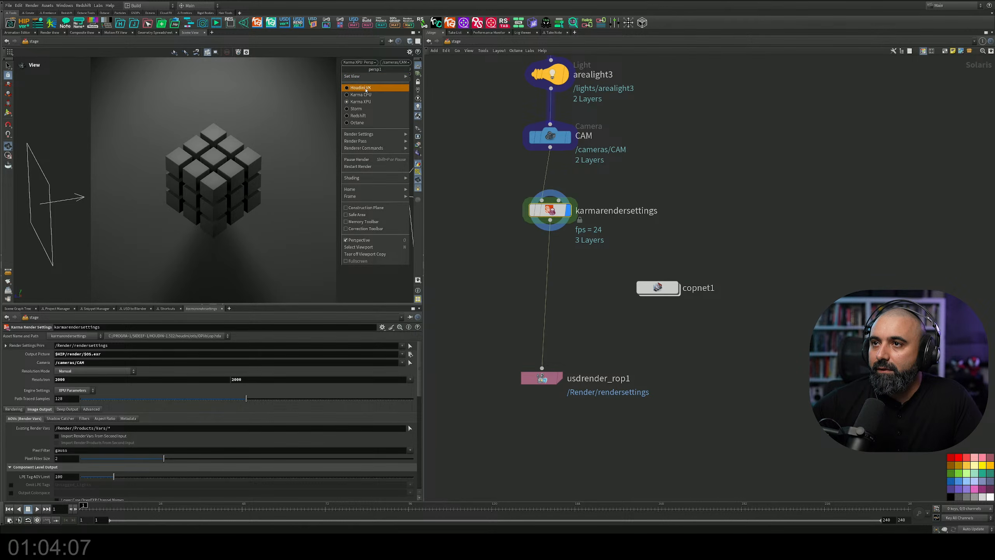
pyautogui.click(366, 89)
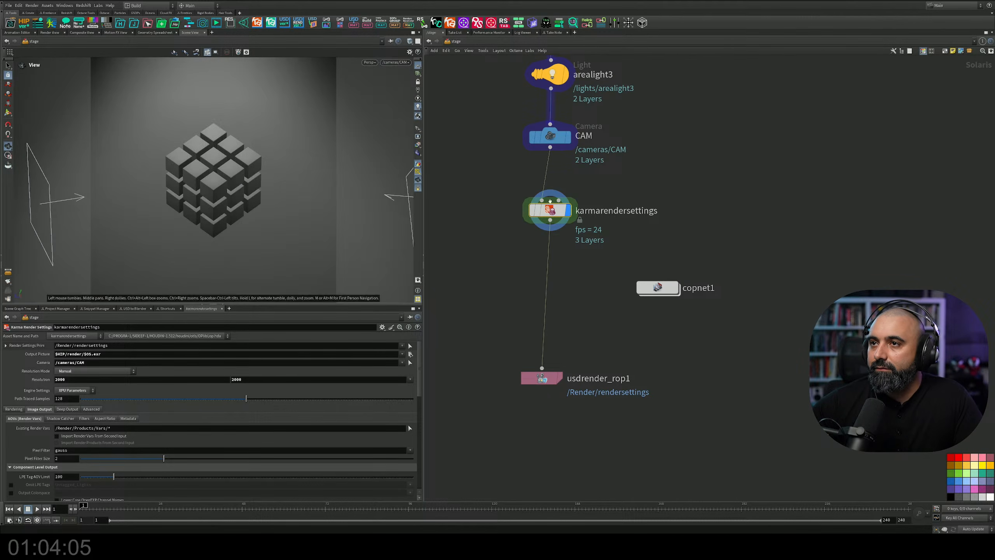
# Inside copnet1, reload the slapcompimport1 image and enable the node's live option.
pyautogui.doubleClick(657, 287)
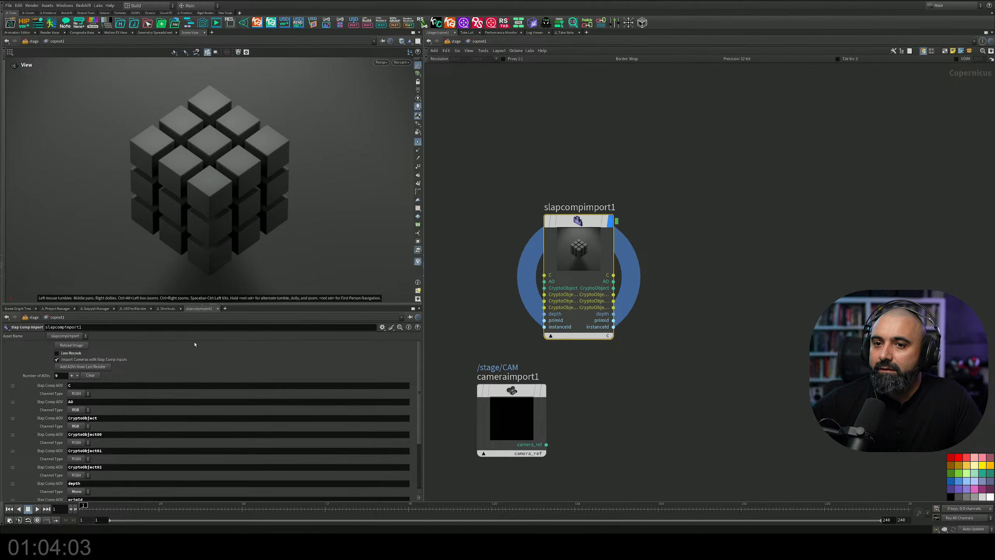
pyautogui.click(66, 348)
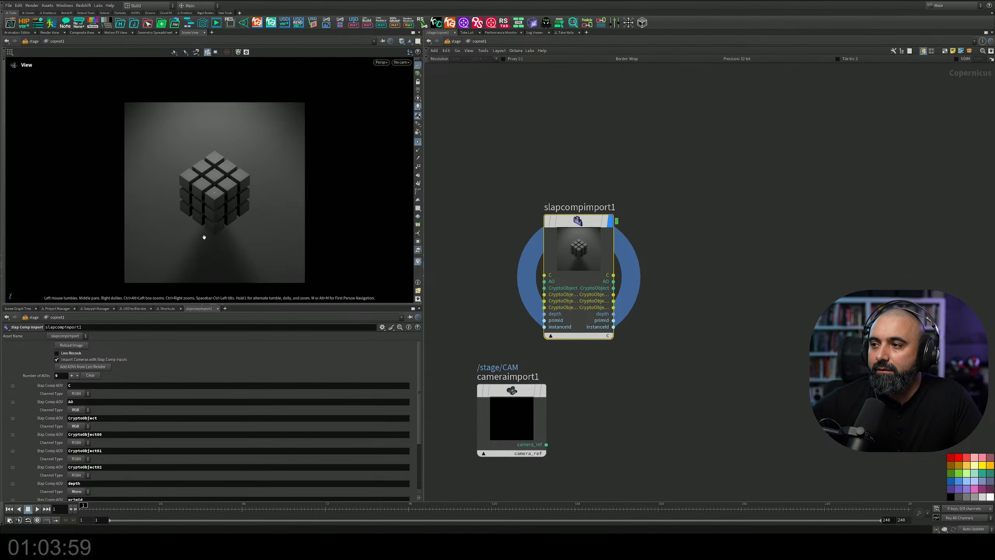
pyautogui.click(70, 355)
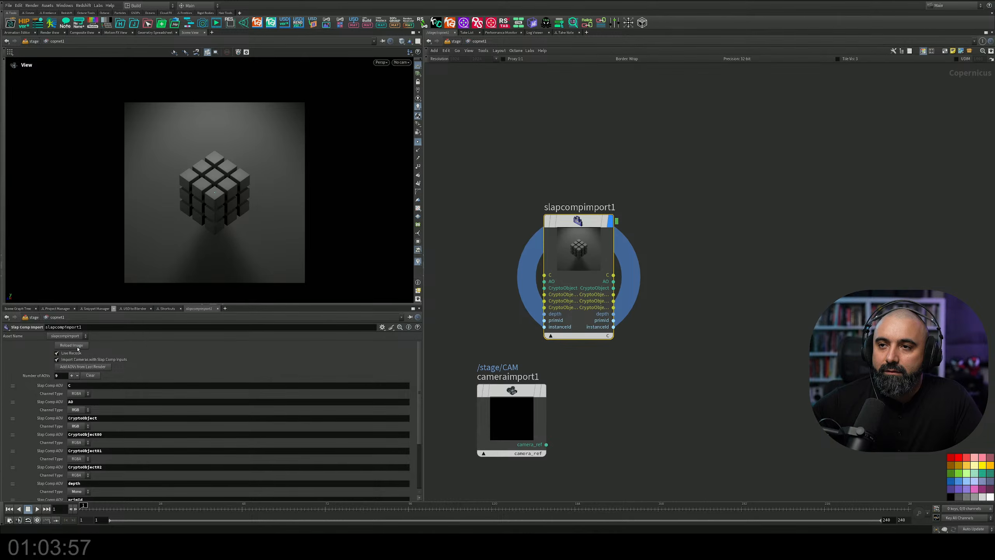
# Add a second Slap Comp Import node in copnet1 and load its AOVs from the last render.
pyautogui.rightClick(674, 321)
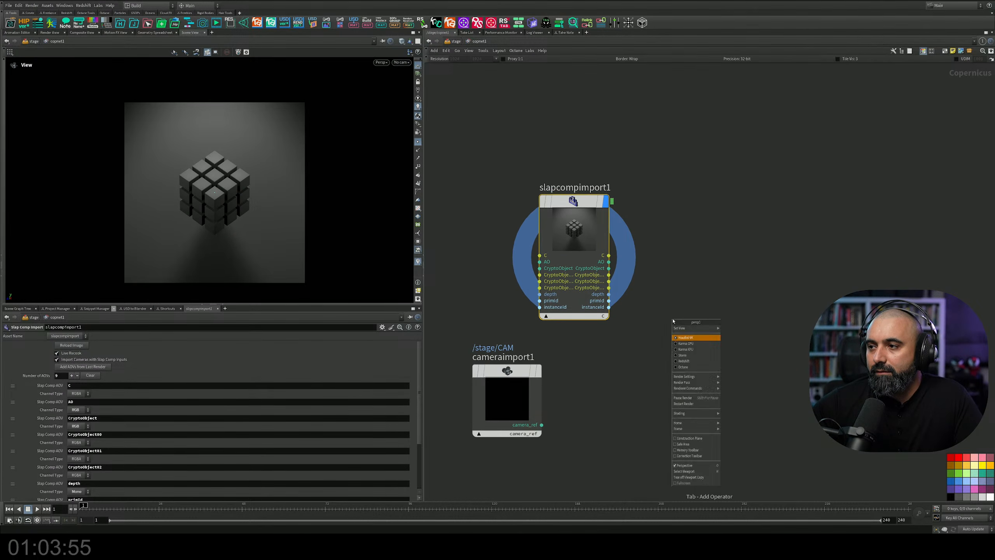
pyautogui.write('im')
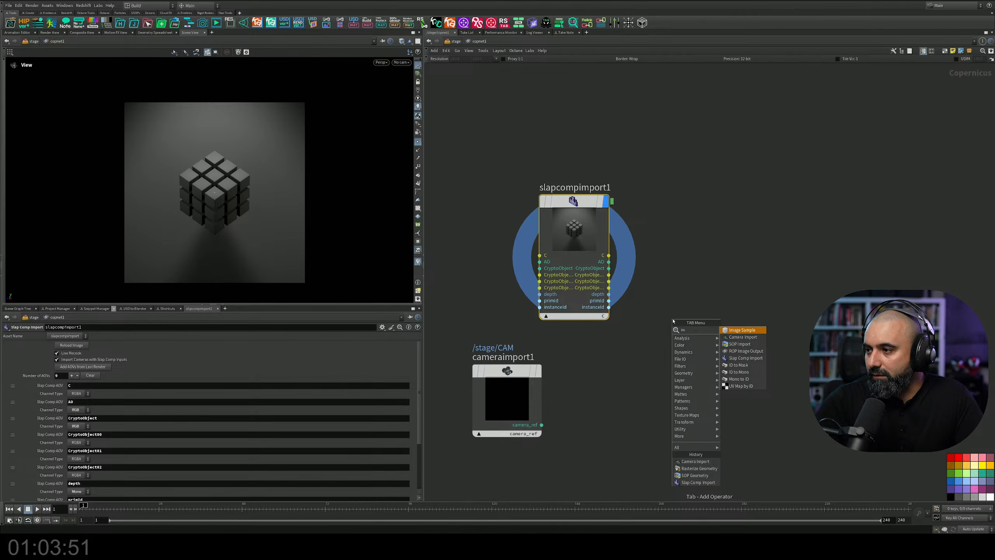
pyautogui.press('Down')
pyautogui.press('Down')
pyautogui.press('Down')
pyautogui.press('Down')
pyautogui.press('Return')
pyautogui.click(672, 319)
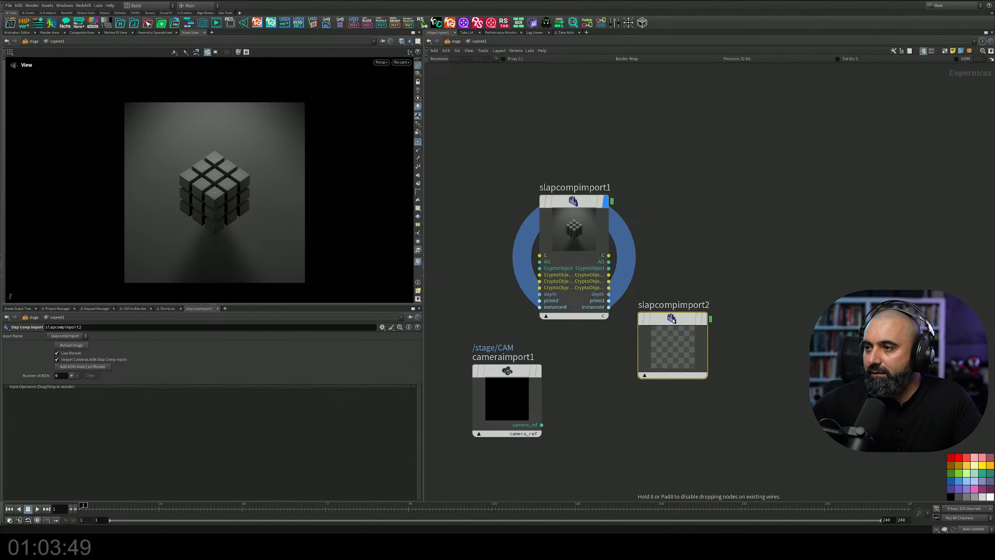
pyautogui.click(95, 366)
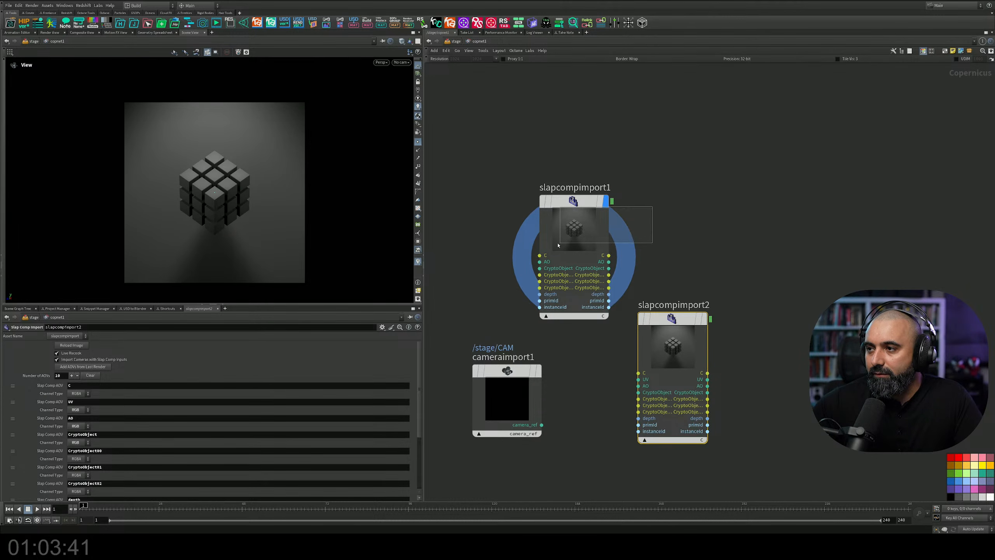
# Delete slapcompimport1, then move slapcompimport2 into its place and display it.
pyautogui.click(558, 245)
pyautogui.press('Delete')
pyautogui.press('l')
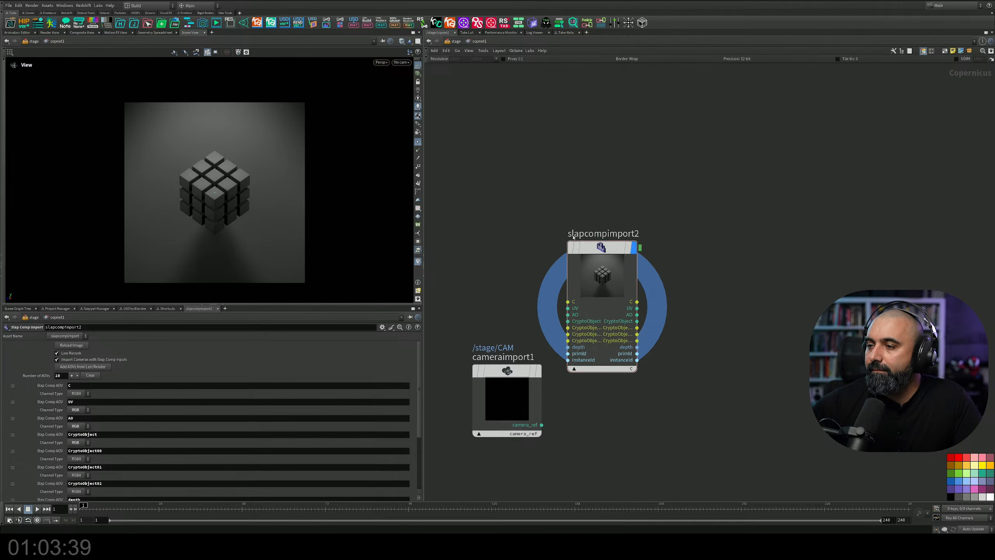
# Add a Null node beside slapcompimport2.
pyautogui.press('Tab')
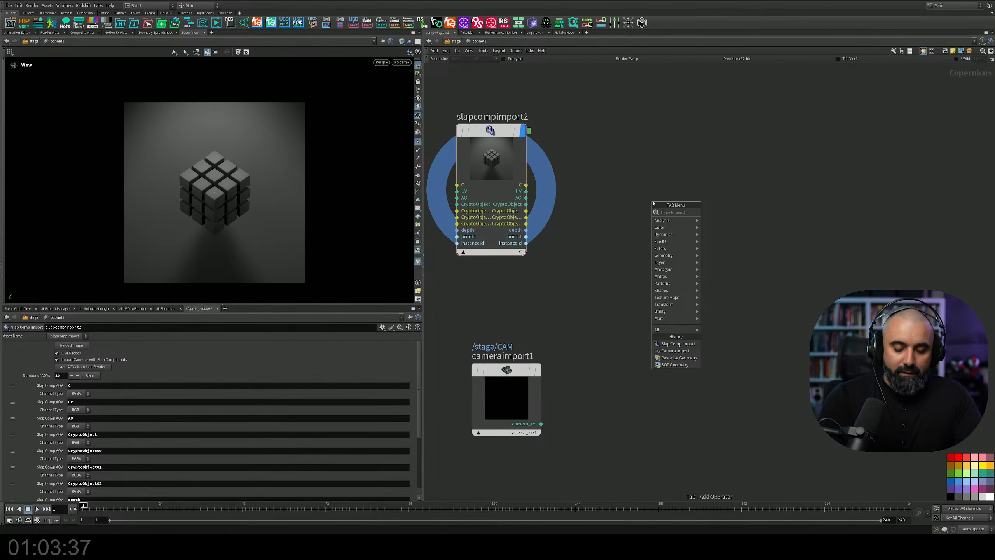
pyautogui.write('null')
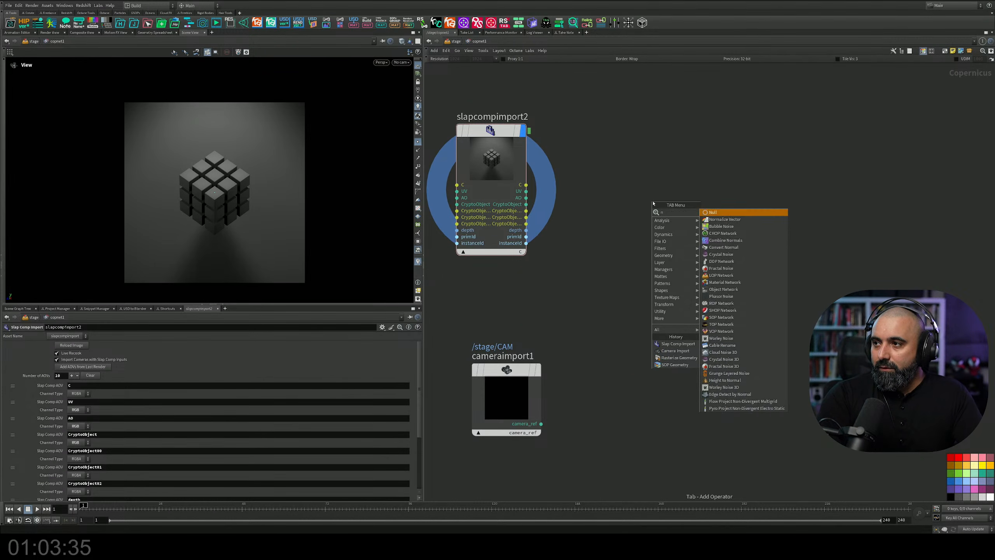
pyautogui.press('Return')
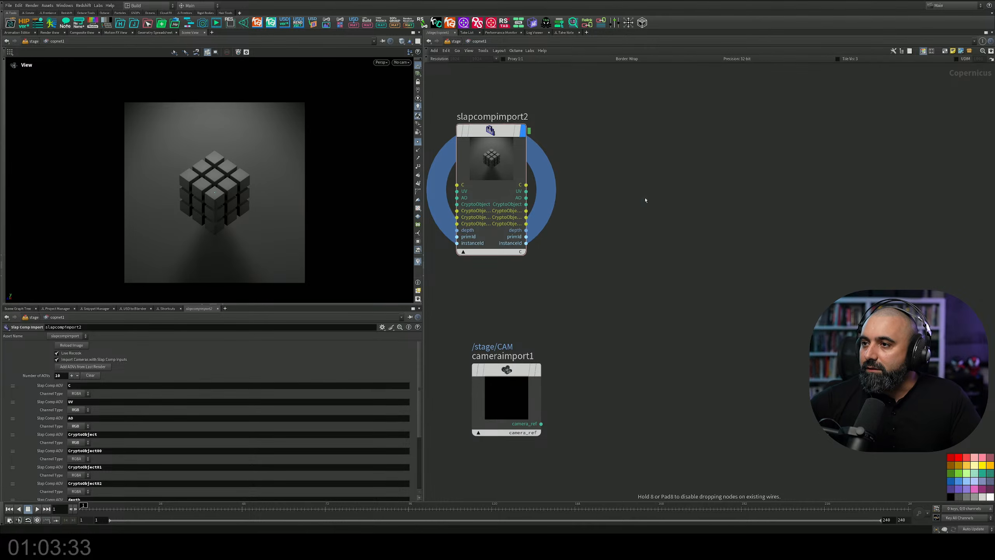
pyautogui.click(653, 203)
# Preview the UV, AO and CryptoObject outputs of slapcompimport2 one after another.
pyautogui.click(519, 252)
pyautogui.rightClick(517, 252)
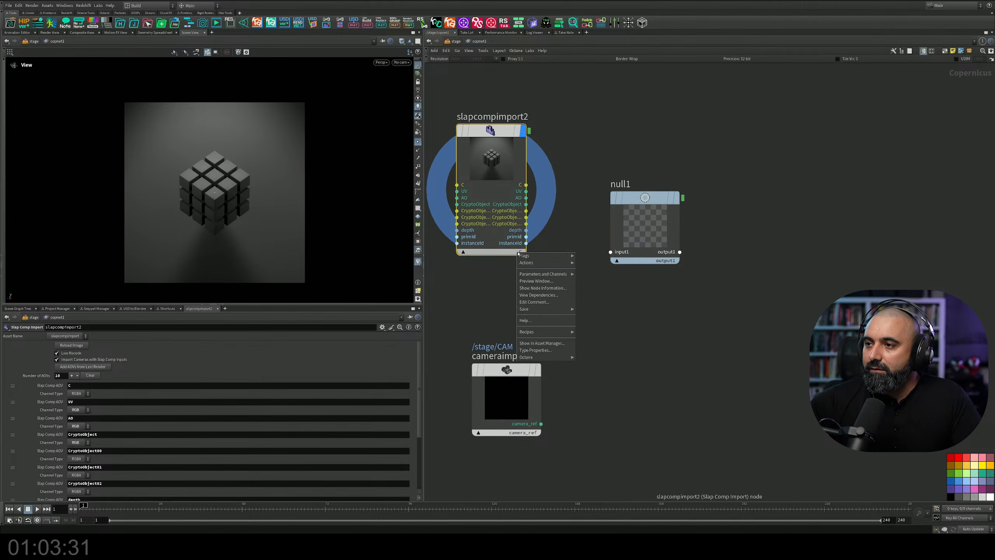
pyautogui.click(518, 252)
pyautogui.click(521, 252)
pyautogui.click(527, 263)
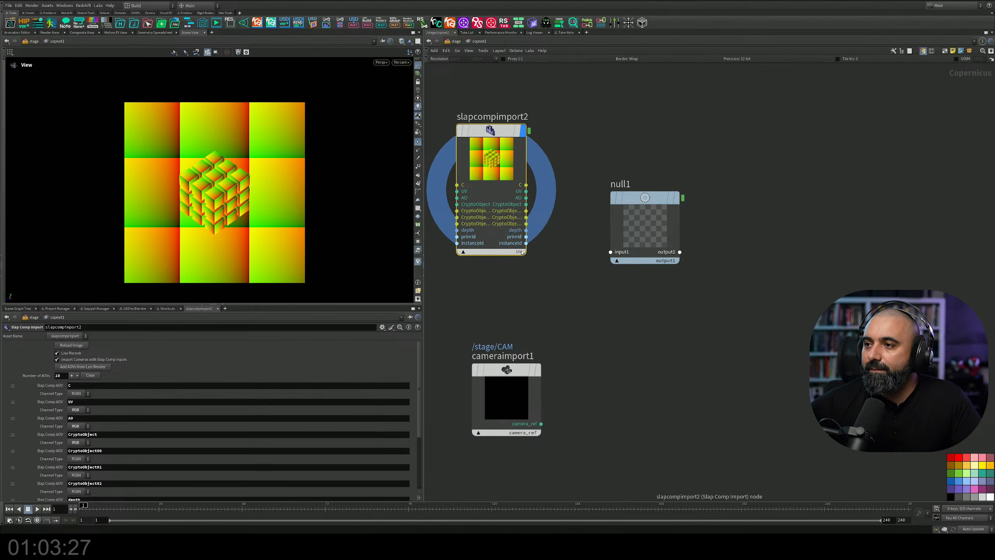
pyautogui.click(521, 252)
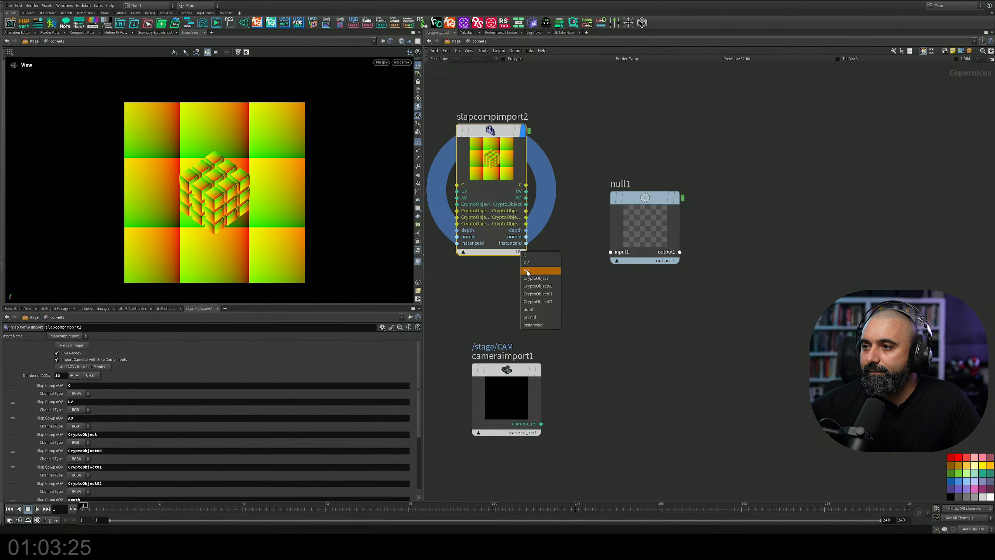
pyautogui.click(526, 270)
pyautogui.click(523, 252)
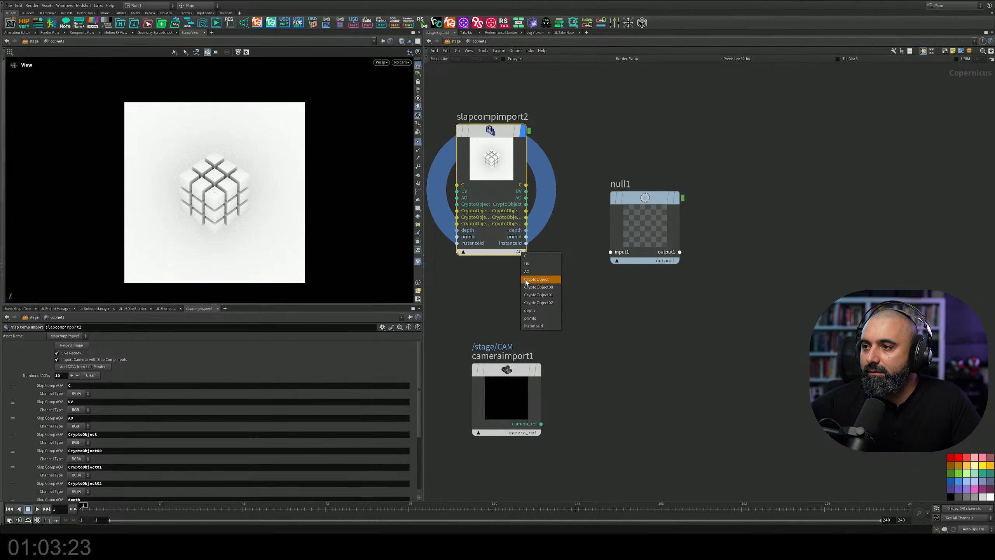
pyautogui.click(536, 279)
# Preview the depth, primId and instanceId outputs of slapcompimport2 in turn, then return the preview to UV.
pyautogui.click(521, 252)
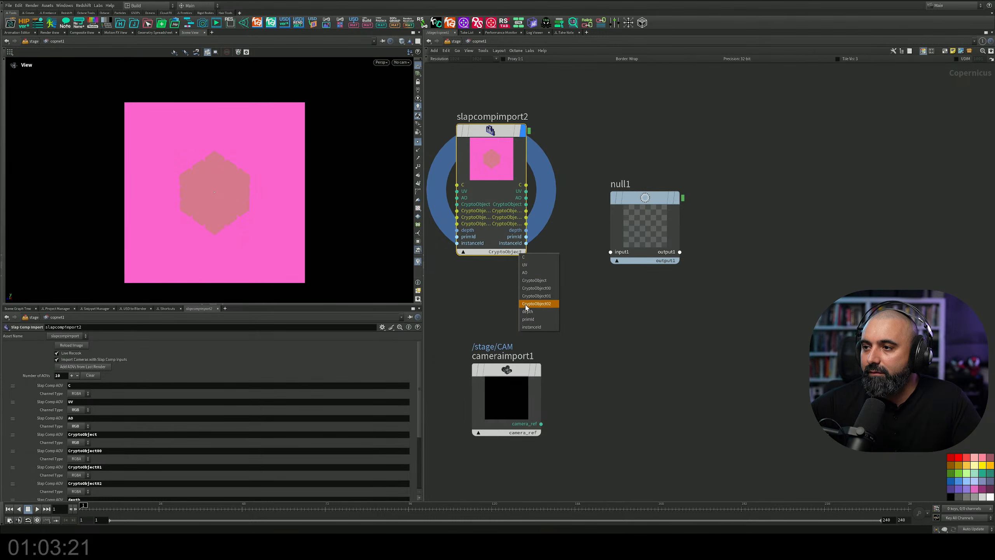
pyautogui.click(528, 312)
pyautogui.click(519, 250)
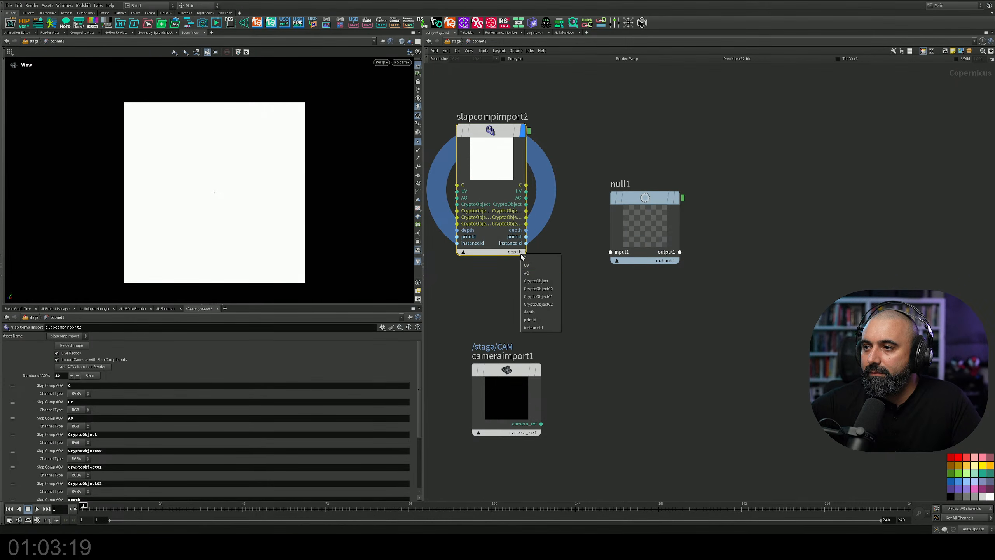
pyautogui.click(530, 311)
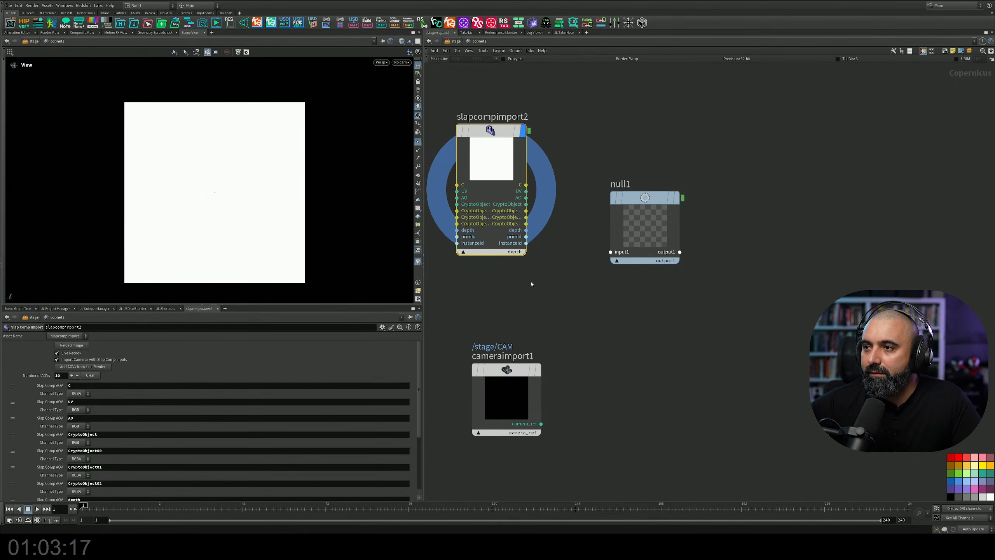
pyautogui.click(521, 253)
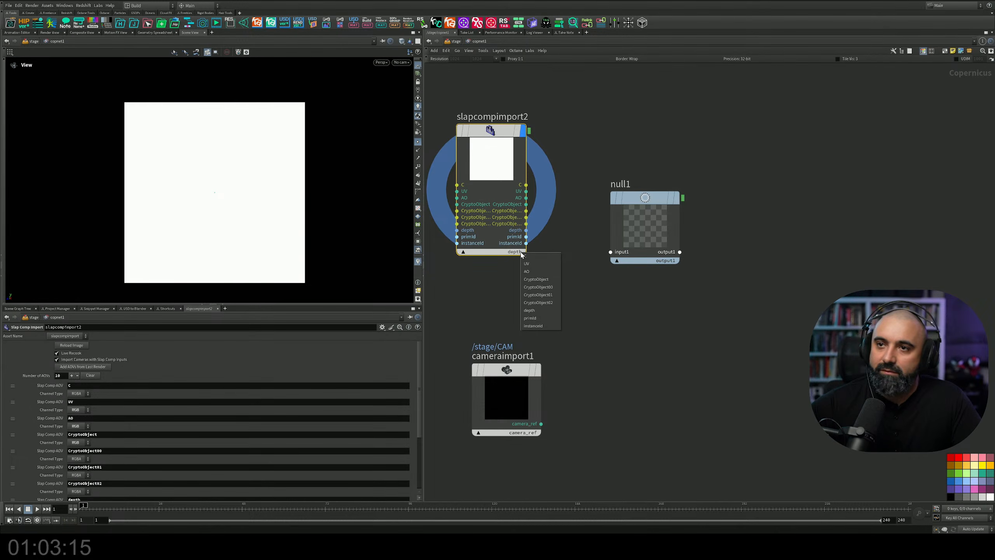
pyautogui.click(531, 318)
pyautogui.click(517, 254)
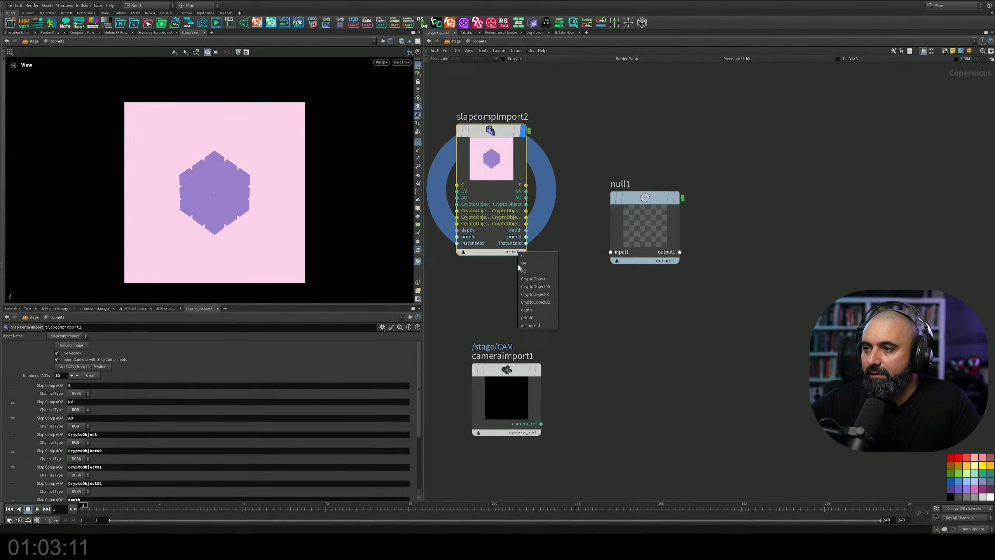
pyautogui.click(530, 327)
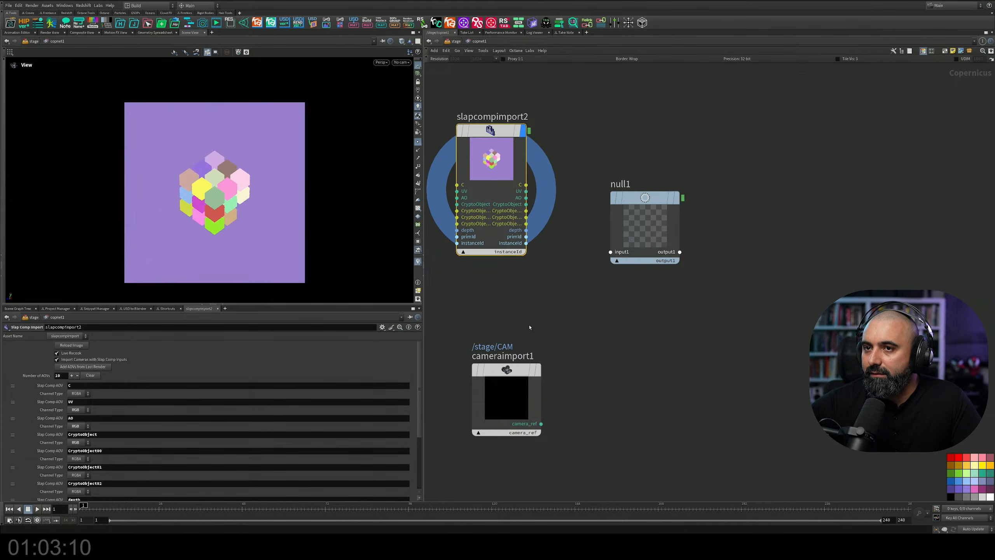
pyautogui.click(514, 254)
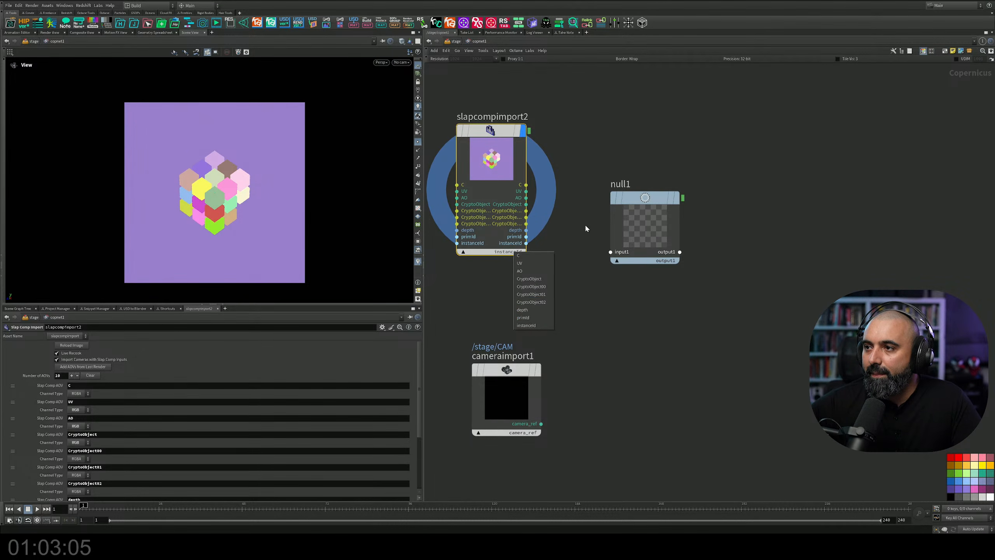
pyautogui.click(520, 263)
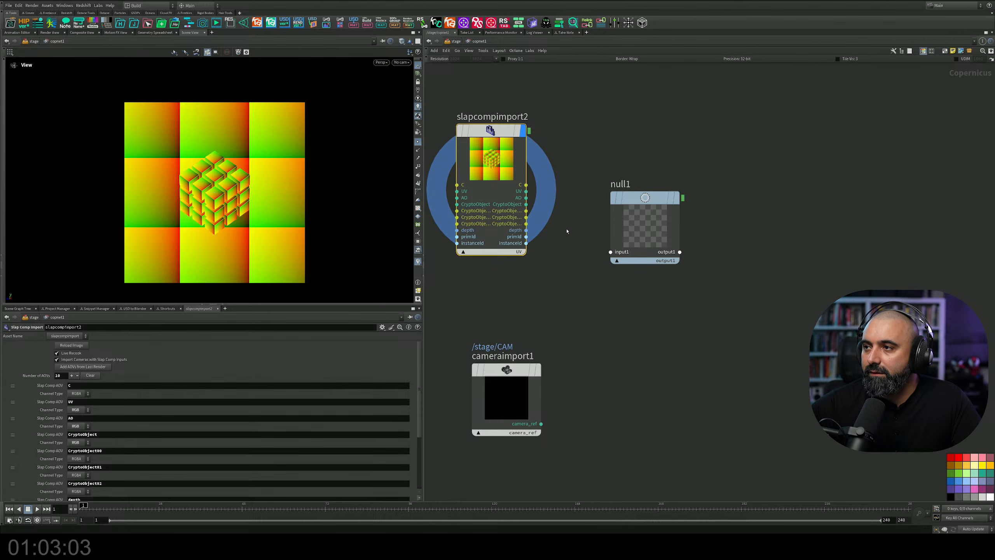
# Connect the UV output of slapcompimport2 to the Null node and rename the Null as UV.
pyautogui.moveTo(640, 193); pyautogui.dragTo(679, 141)
pyautogui.moveTo(584, 181); pyautogui.dragTo(548, 246, button='middle')
pyautogui.moveTo(490, 257); pyautogui.dragTo(614, 265)
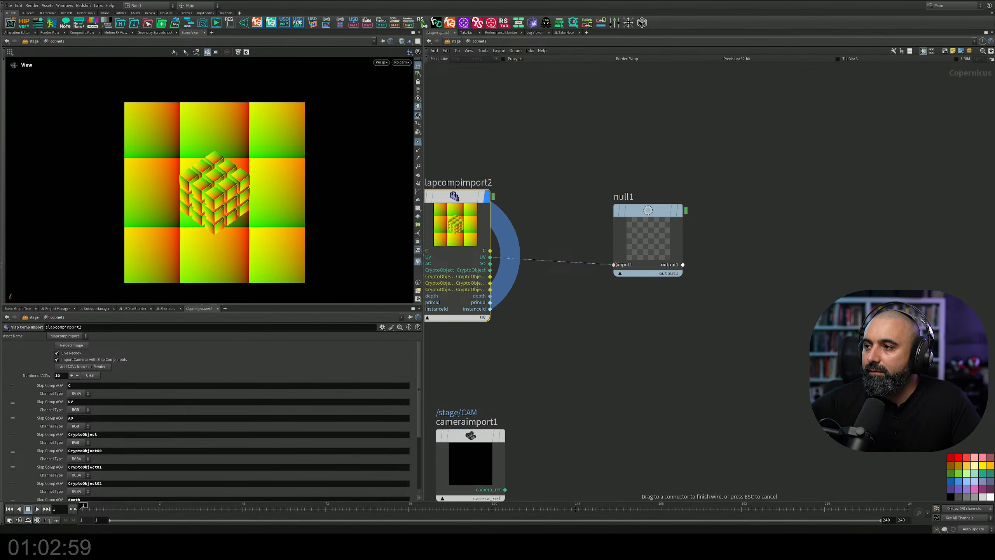
pyautogui.doubleClick(624, 182)
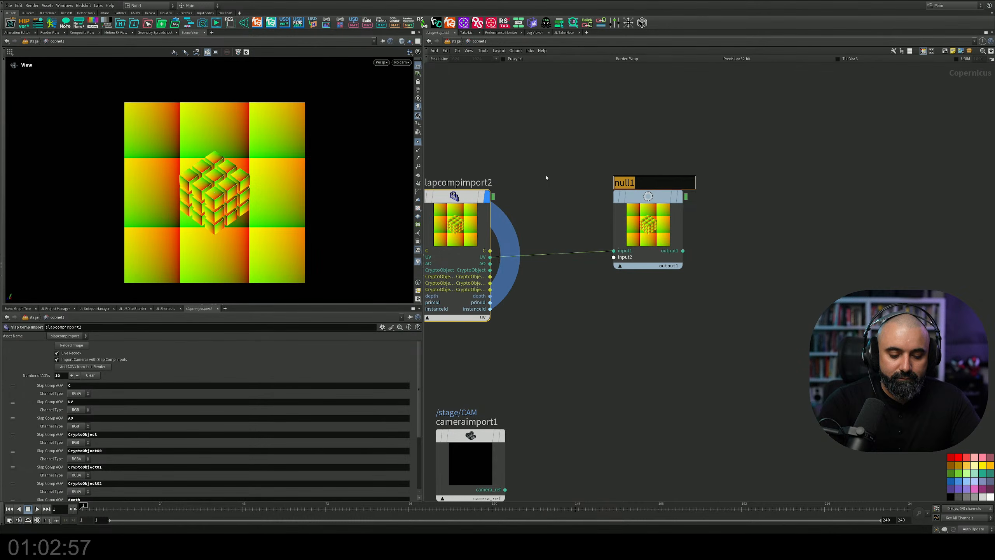
pyautogui.write('UV')
pyautogui.press('Return')
# Add an Image Sample node to the network, beyond the UV Null.
pyautogui.moveTo(743, 333); pyautogui.dragTo(659, 300, button='middle')
pyautogui.press('Tab')
pyautogui.write('sam')
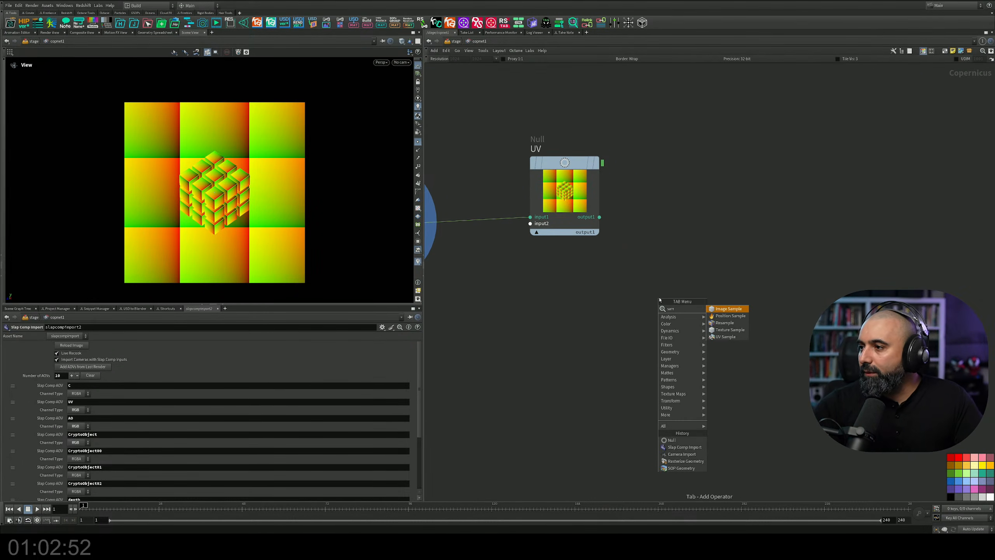
pyautogui.press('Return')
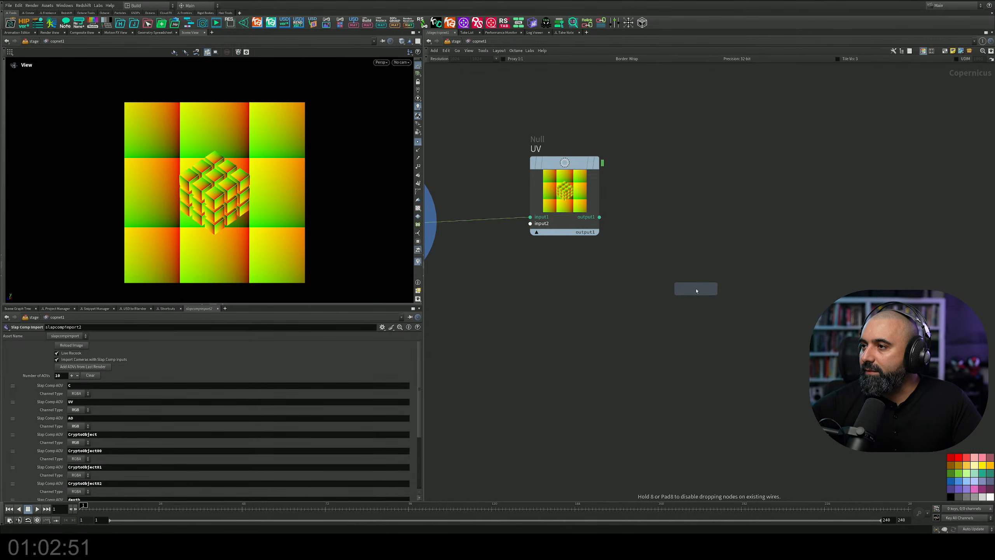
pyautogui.click(755, 197)
pyautogui.moveTo(571, 290); pyautogui.dragTo(589, 260, button='middle')
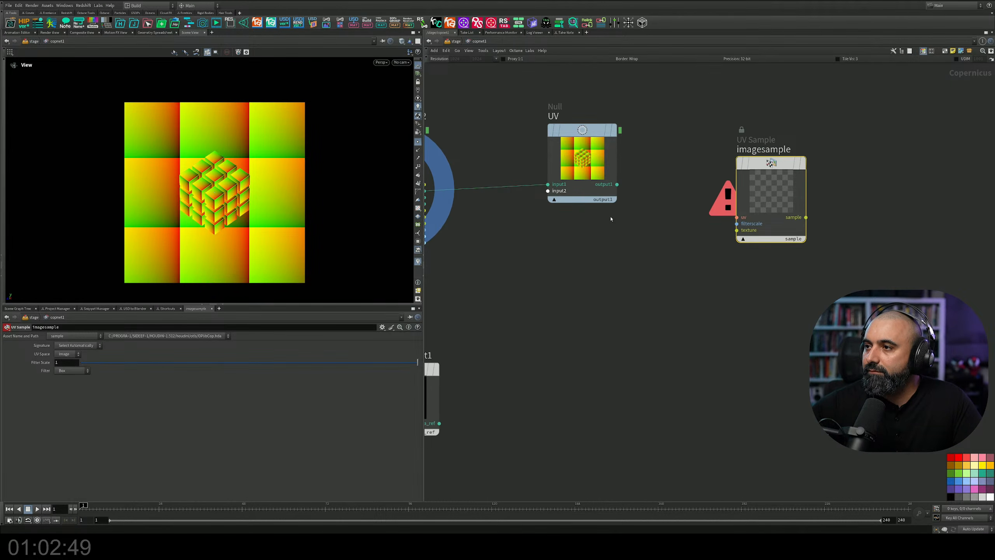
# Add an RGB to UV node and wire it between slapcompimport2's UV output and imagesample's uv input.
pyautogui.moveTo(535, 192); pyautogui.dragTo(625, 254, button='middle')
pyautogui.moveTo(680, 203); pyautogui.dragTo(676, 116)
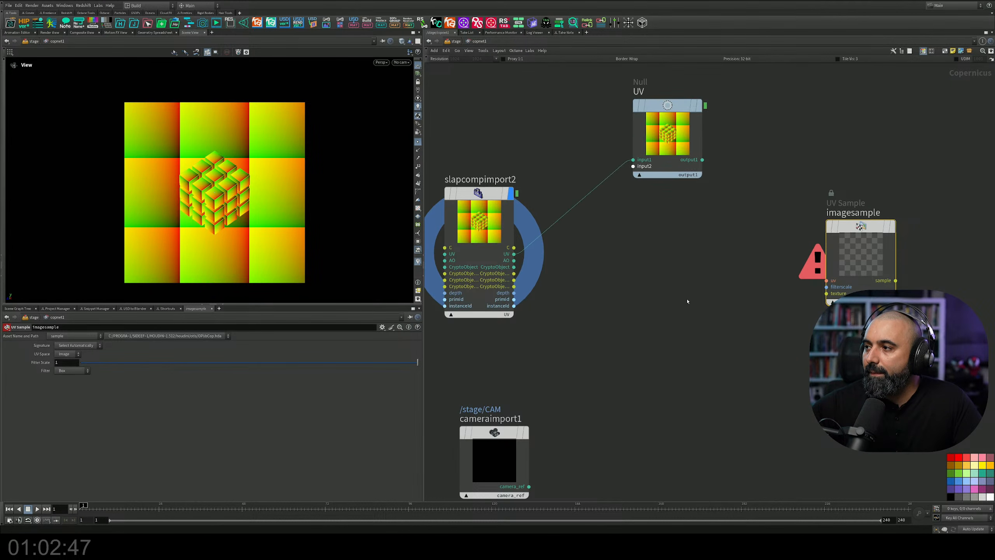
pyautogui.moveTo(691, 293); pyautogui.dragTo(691, 289, button='middle')
pyautogui.press('Tab')
pyautogui.write('r')
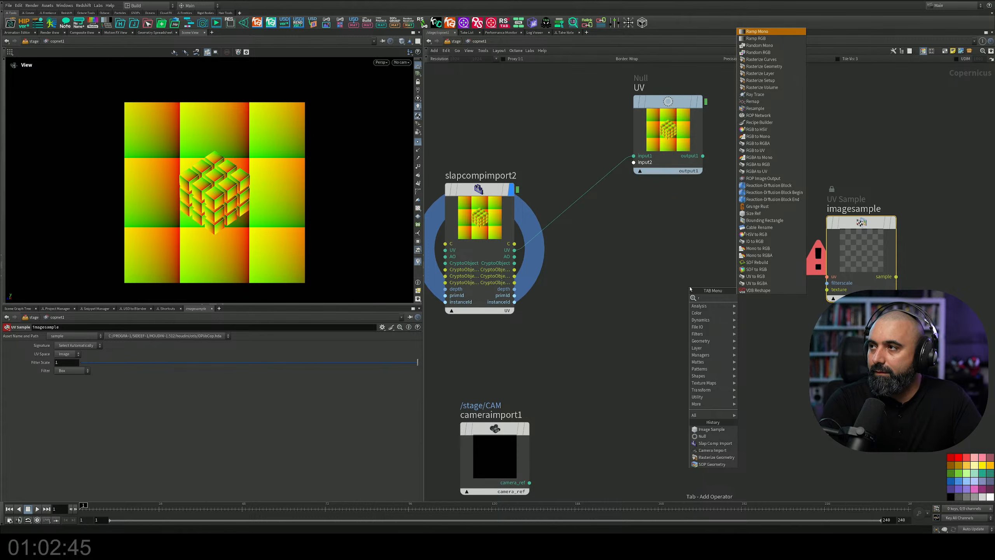
pyautogui.write('r')
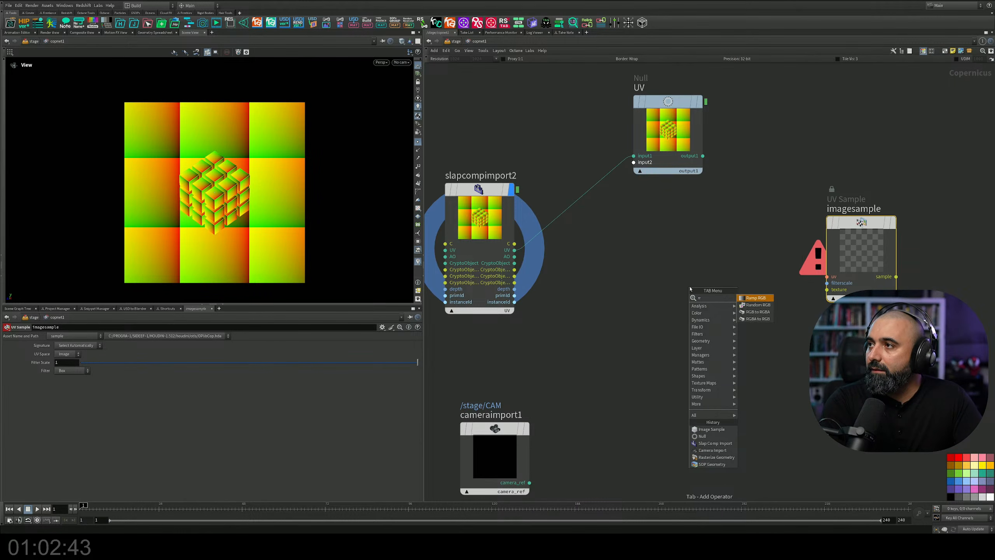
pyautogui.press('BackSpace')
pyautogui.write('gb')
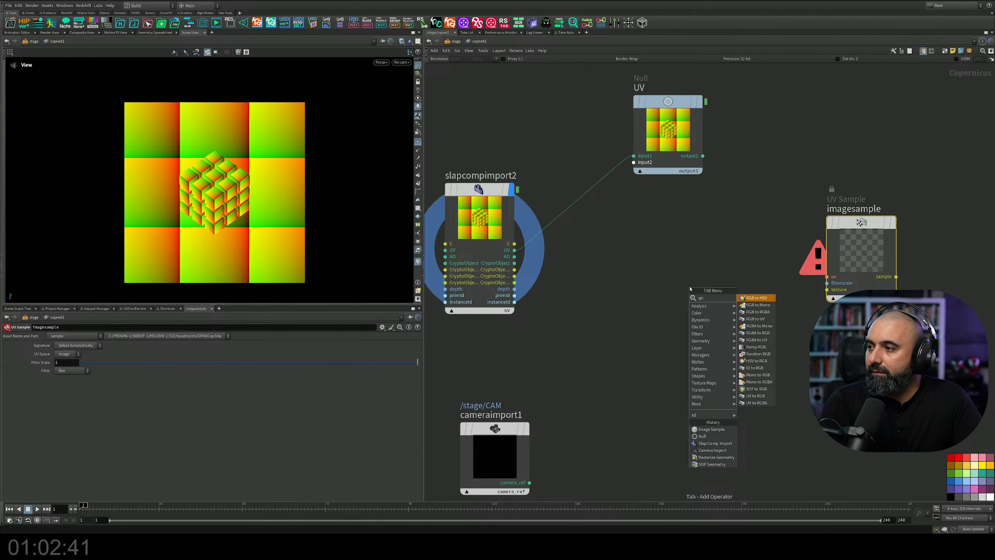
pyautogui.press('Down')
pyautogui.press('Down')
pyautogui.press('Down')
pyautogui.press('Return')
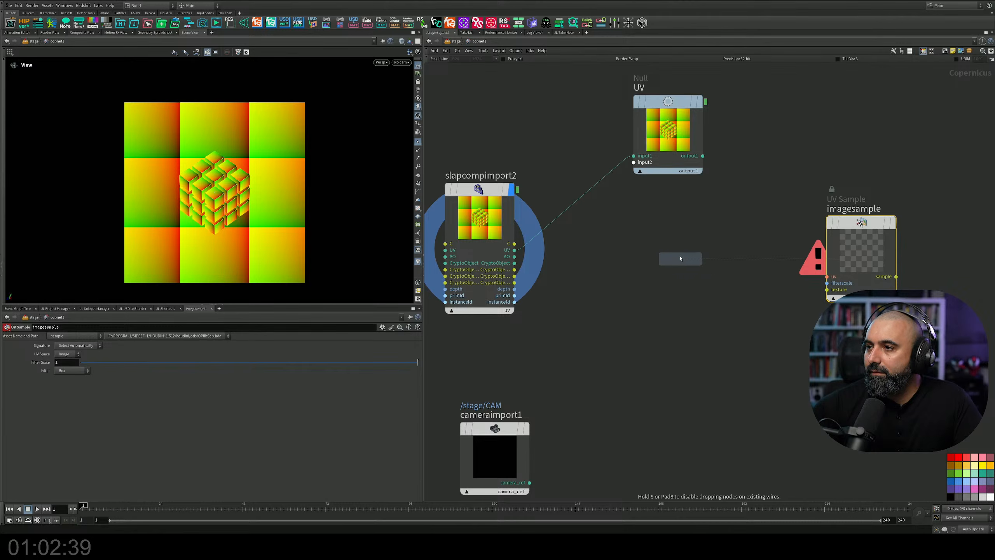
pyautogui.click(649, 259)
pyautogui.moveTo(514, 250); pyautogui.dragTo(634, 302)
pyautogui.moveTo(703, 302); pyautogui.dragTo(827, 276)
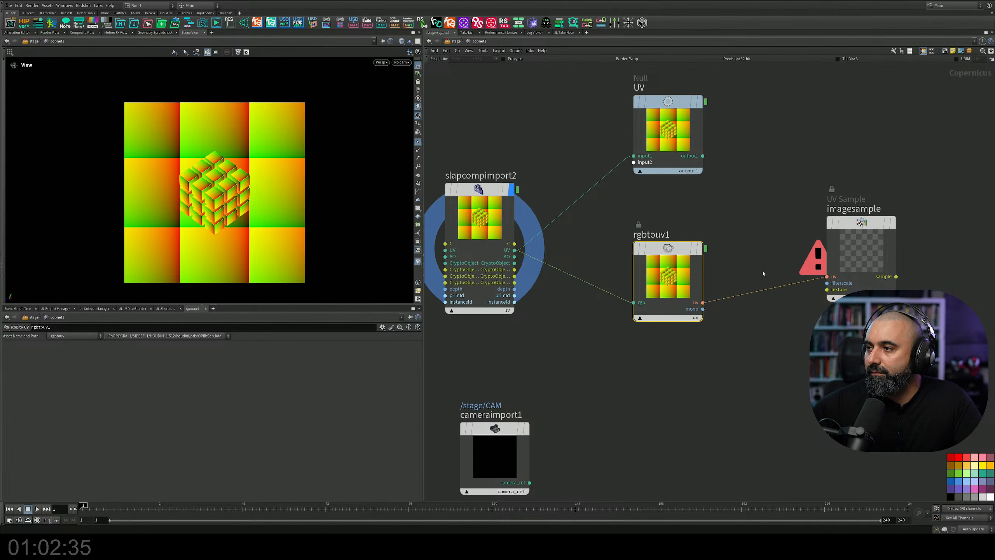
# Delete the UV Null and arrange rgbtouv1 and imagesample in a row beside slapcompimport2.
pyautogui.moveTo(676, 244); pyautogui.dragTo(629, 178)
pyautogui.click(656, 106)
pyautogui.press('Delete')
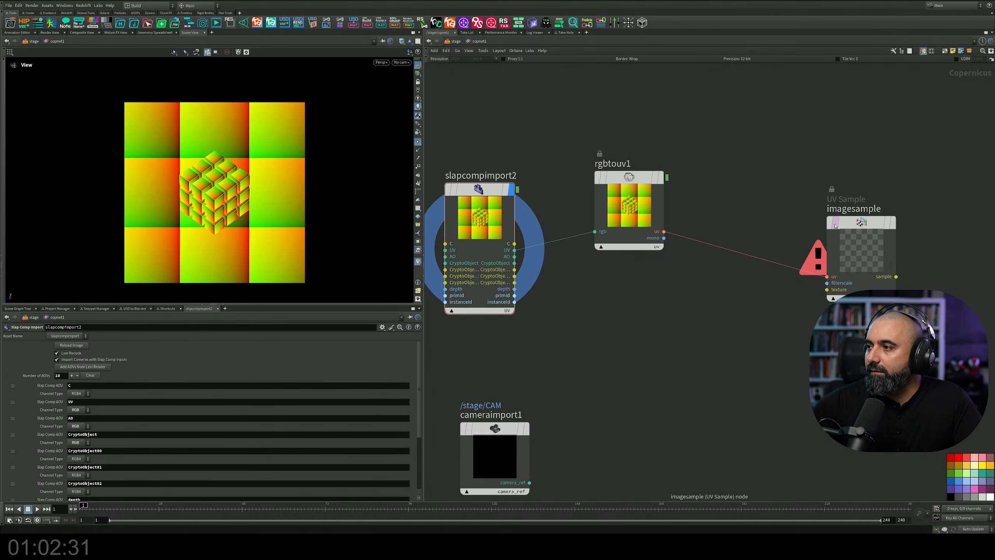
pyautogui.moveTo(849, 223); pyautogui.dragTo(781, 172)
pyautogui.moveTo(707, 293); pyautogui.dragTo(676, 315, button='middle')
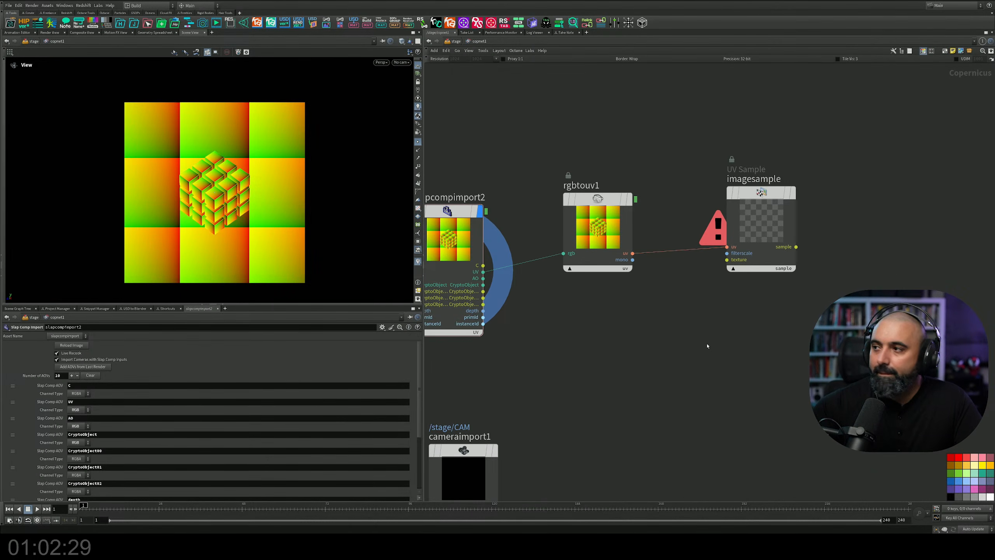
# Save the scene and add a Fractal Noise 3D node below rgbtouv1.
pyautogui.hotkey('ctrl', 's')
pyautogui.press('Tab')
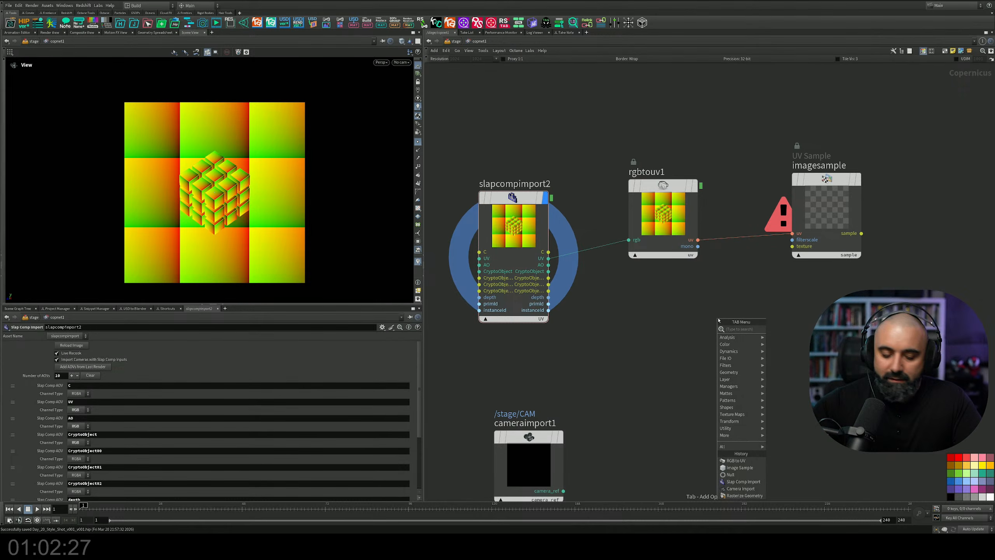
pyautogui.write('noi')
pyautogui.press('Down')
pyautogui.press('Down')
pyautogui.press('Down')
pyautogui.press('Down')
pyautogui.press('Down')
pyautogui.press('Down')
pyautogui.press('Down')
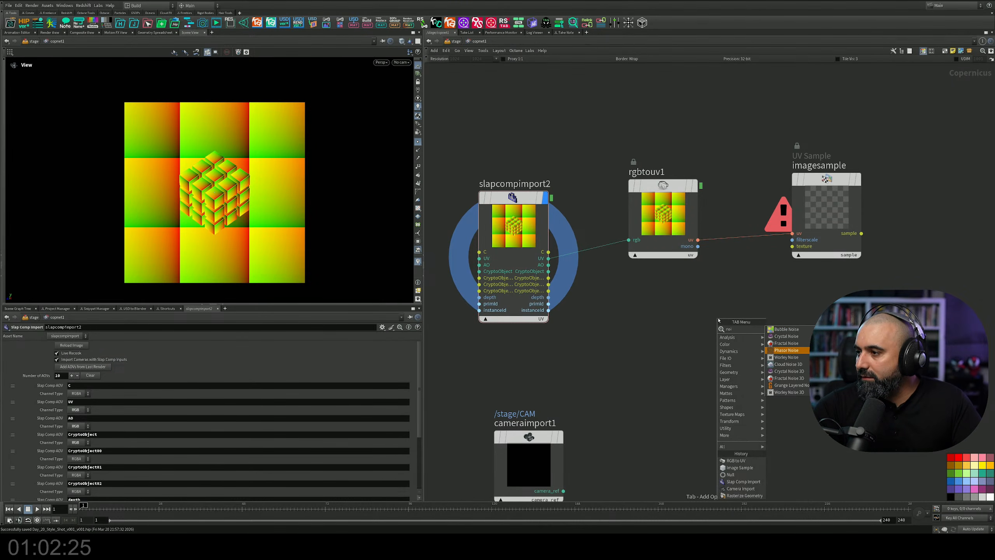
pyautogui.press('Return')
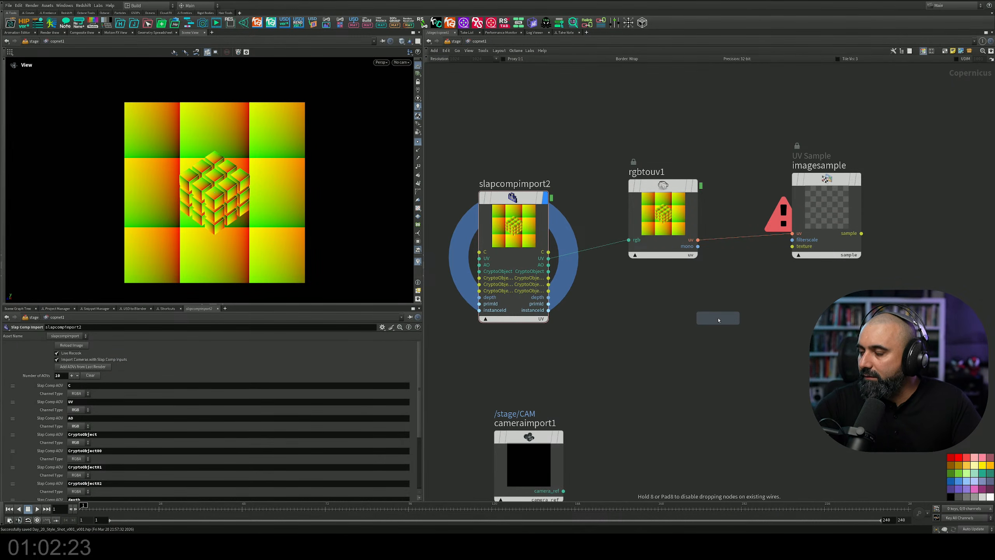
pyautogui.click(668, 388)
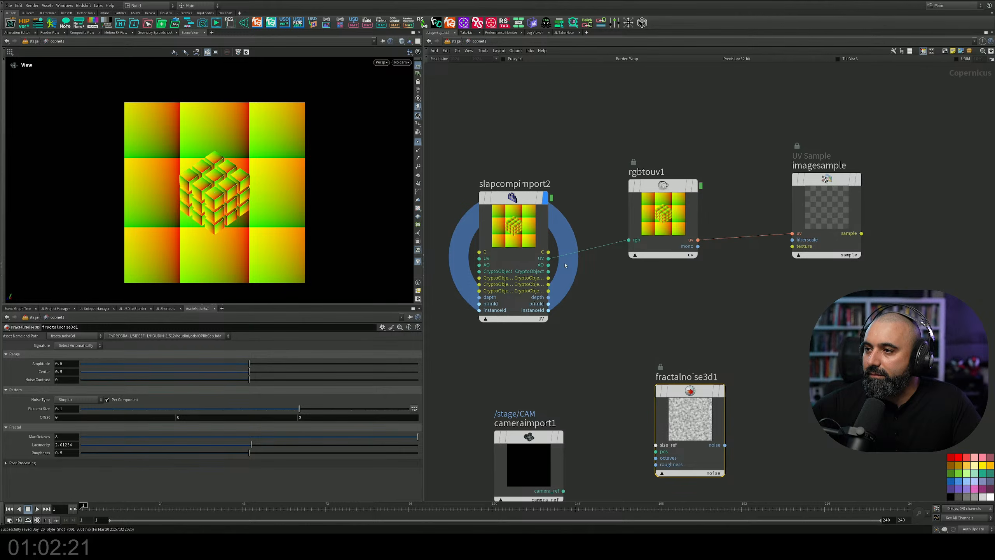
# Wire slapcompimport2 into fractalnoise3d1's size_ref input and connect its noise output to imagesample's texture input.
pyautogui.click(548, 258)
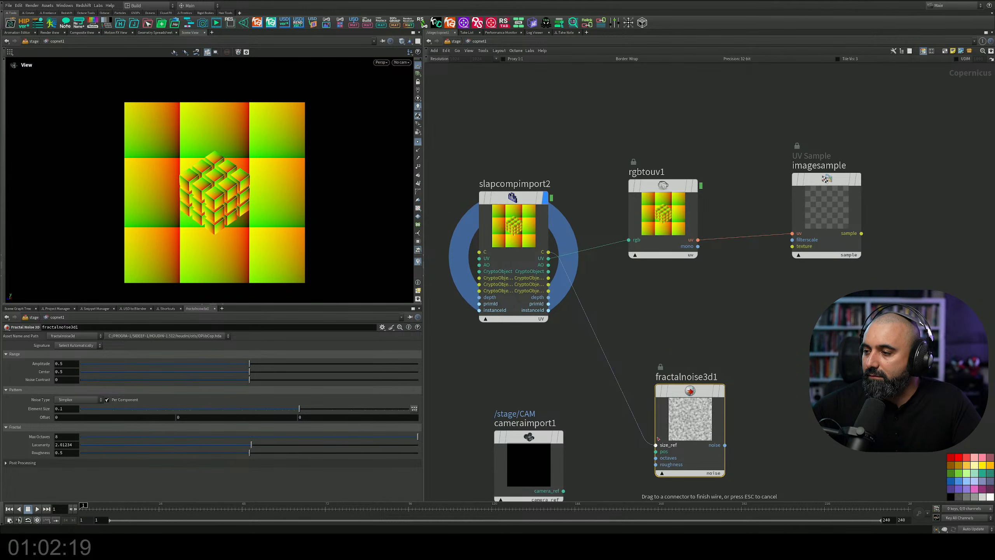
pyautogui.moveTo(691, 391); pyautogui.dragTo(664, 325)
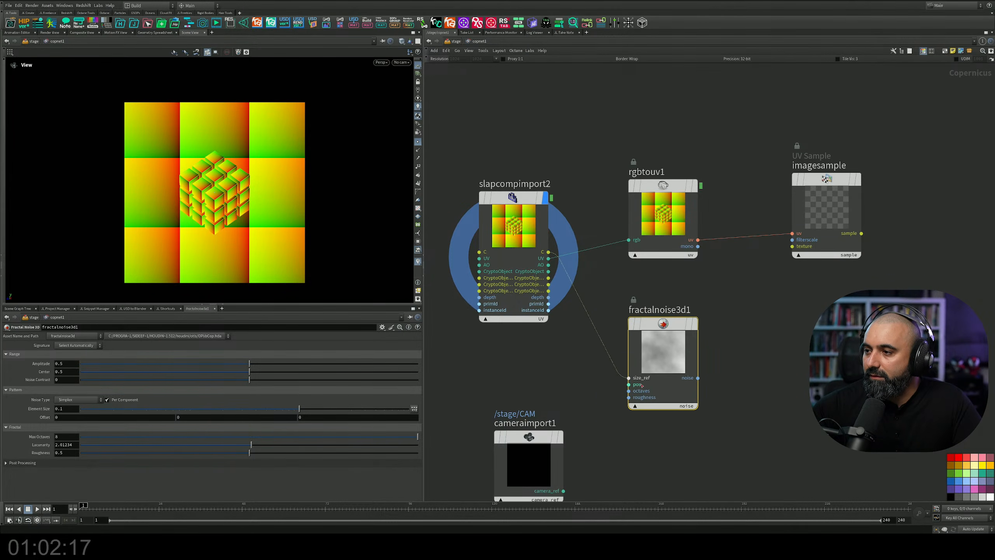
pyautogui.click(698, 378)
pyautogui.click(791, 253)
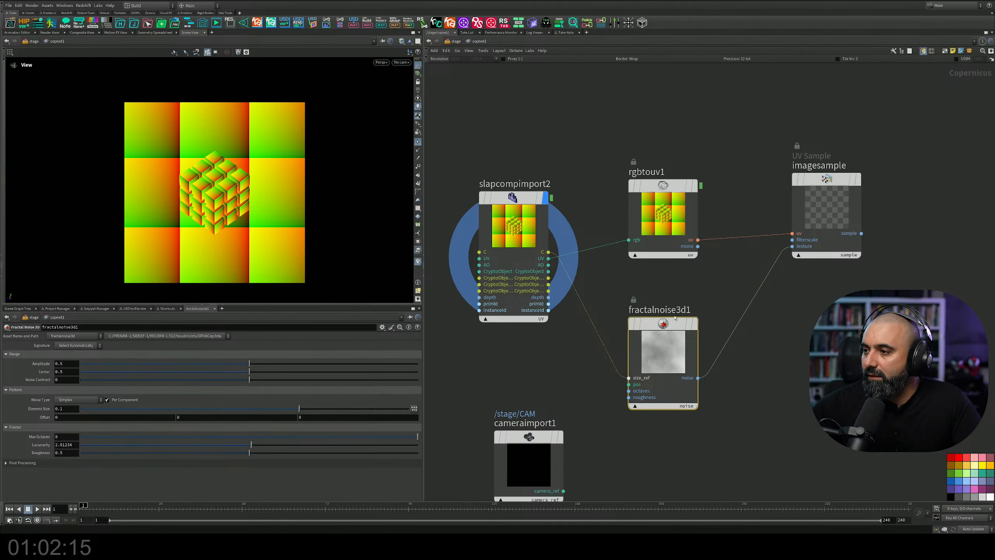
pyautogui.moveTo(675, 319); pyautogui.dragTo(685, 331)
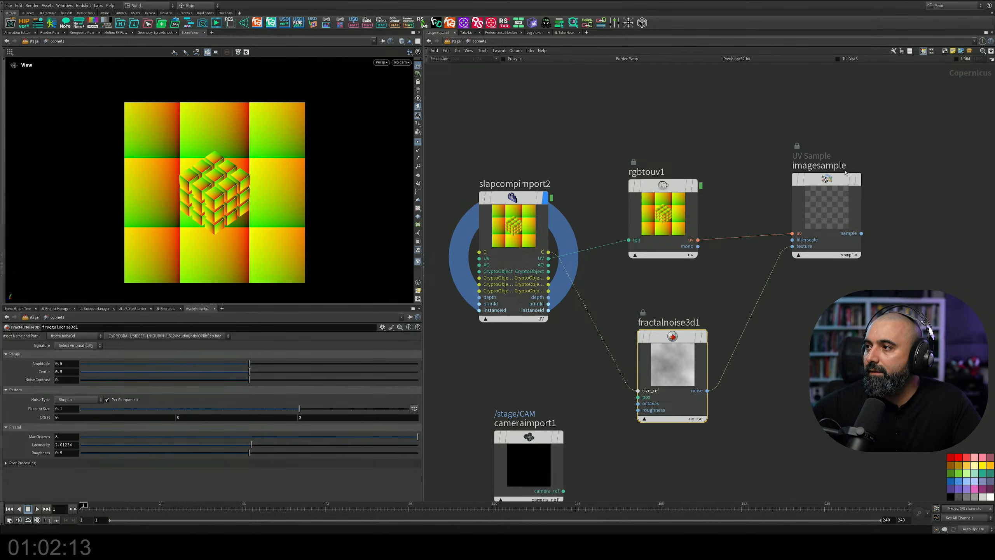
# Display the imagesample output in the viewer and inspect the noise mapped on the cubes up close.
pyautogui.click(865, 145)
pyautogui.scroll(4, 222, 184)
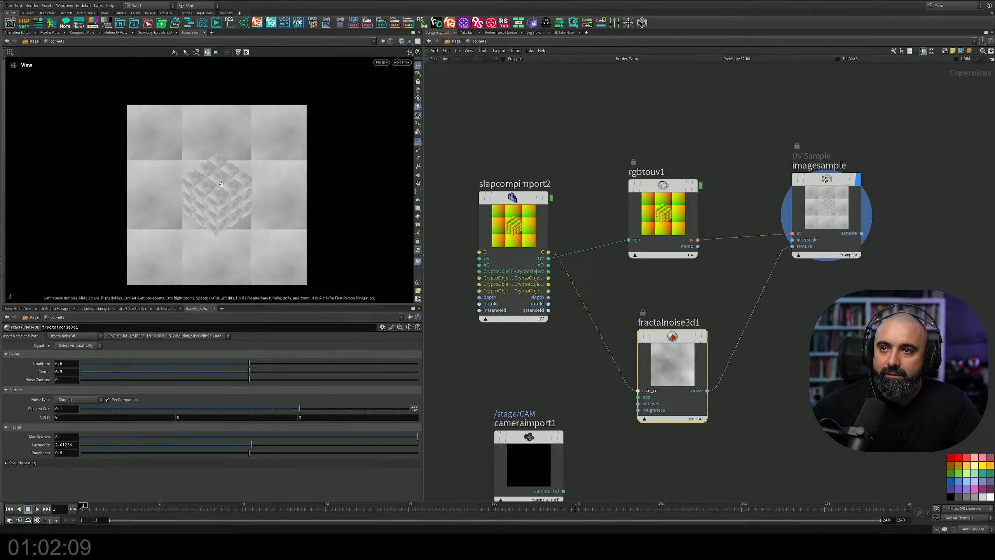
pyautogui.scroll(4, 221, 184)
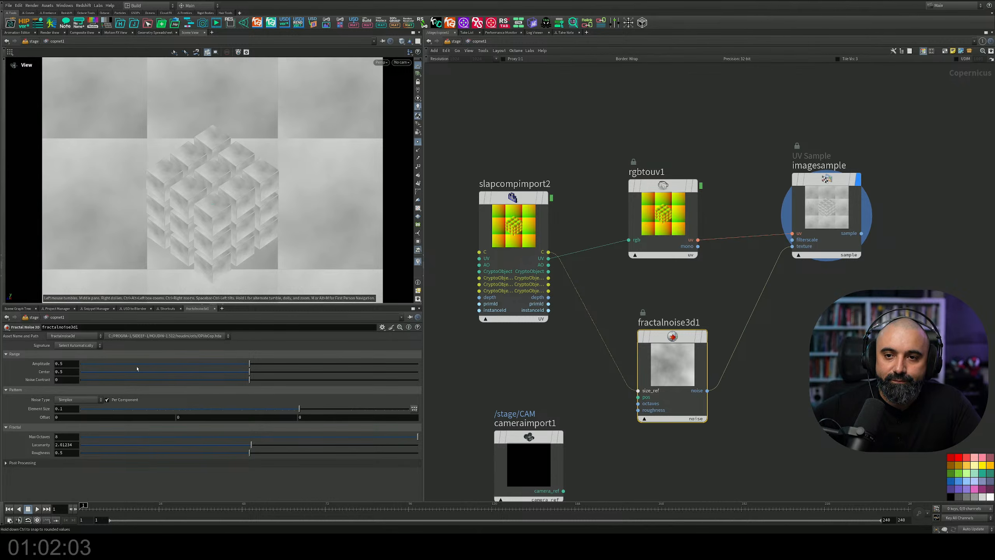
# Set fractalnoise3d1's Amplitude to 1, Center to 0.1722, Noise Contrast to about -0.53 and Element Size to about 0.0715.
pyautogui.moveTo(251, 364); pyautogui.dragTo(444, 366)
pyautogui.moveTo(249, 372)
pyautogui.mouseDown()
pyautogui.moveTo(290, 371)
pyautogui.moveTo(192, 372)
pyautogui.moveTo(275, 380)
pyautogui.moveTo(254, 379)
pyautogui.mouseUp()
pyautogui.moveTo(285, 408); pyautogui.dragTo(282, 410)
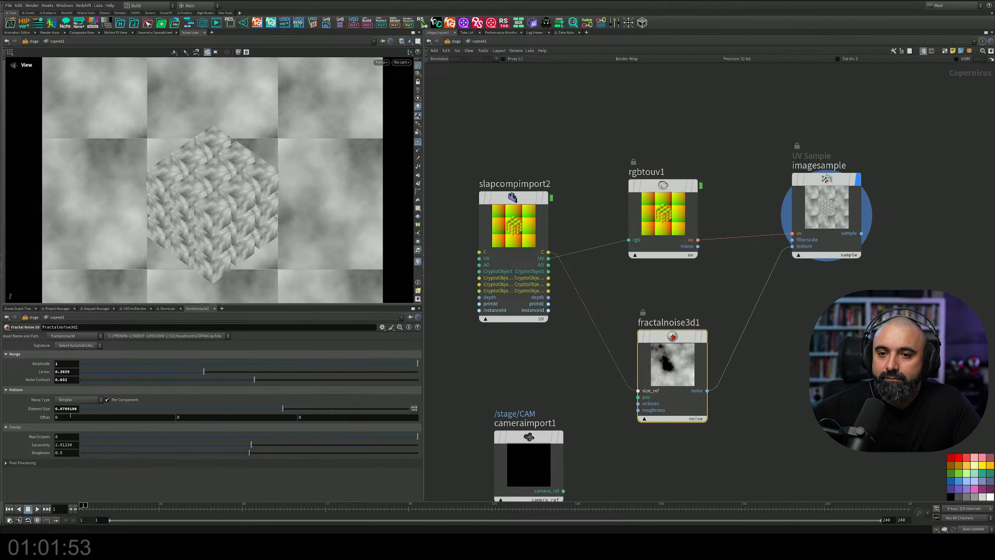
pyautogui.moveTo(72, 409); pyautogui.dragTo(91, 455, button='middle')
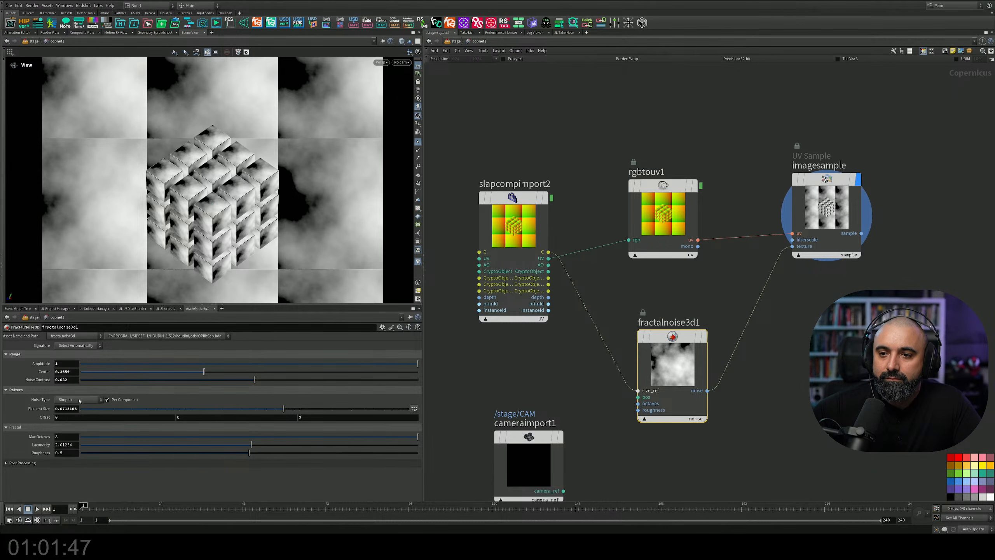
pyautogui.moveTo(203, 371); pyautogui.dragTo(138, 385)
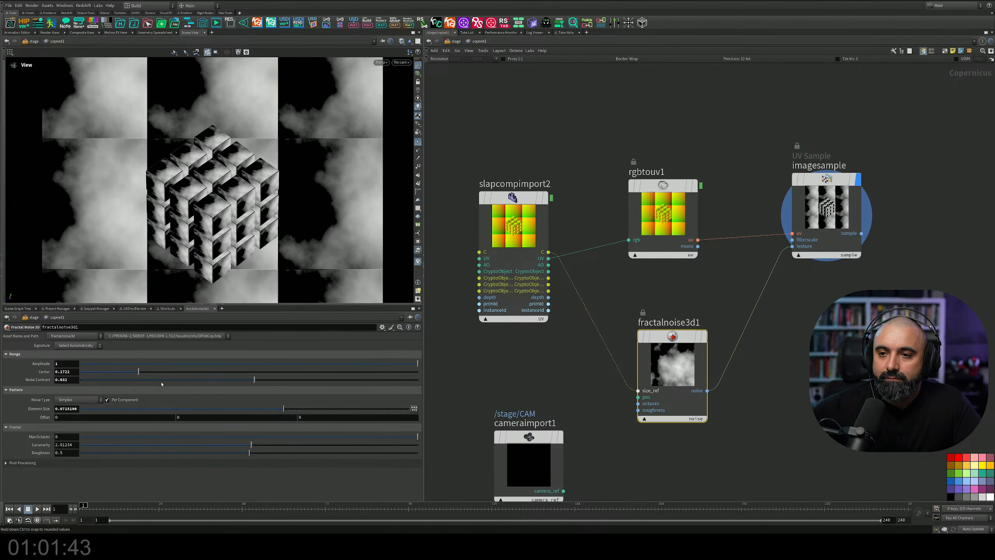
pyautogui.moveTo(255, 380); pyautogui.dragTo(157, 389)
pyautogui.moveTo(808, 326); pyautogui.dragTo(678, 346, button='middle')
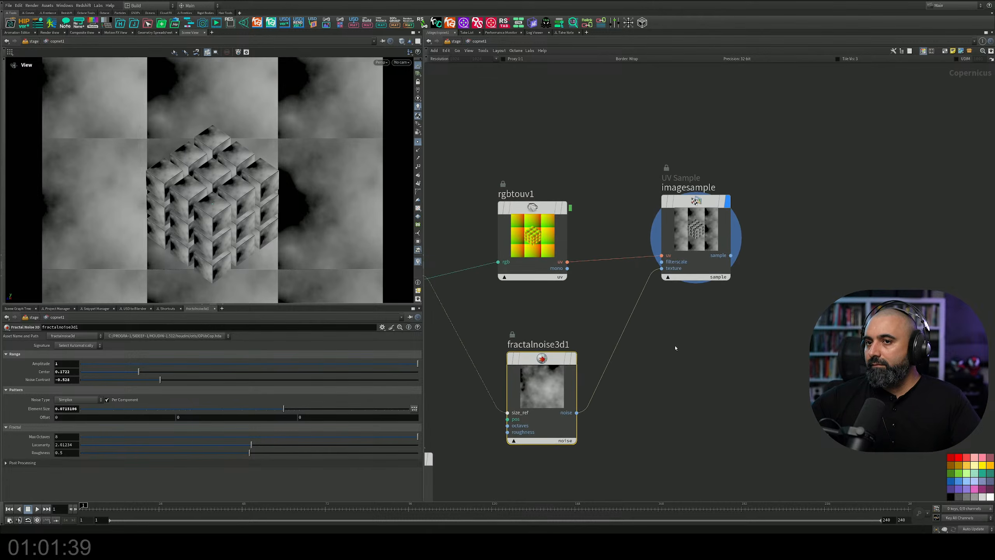
# Add a Distort node above and to the right of imagesample.
pyautogui.moveTo(751, 330); pyautogui.dragTo(648, 332, button='middle')
pyautogui.press('Tab')
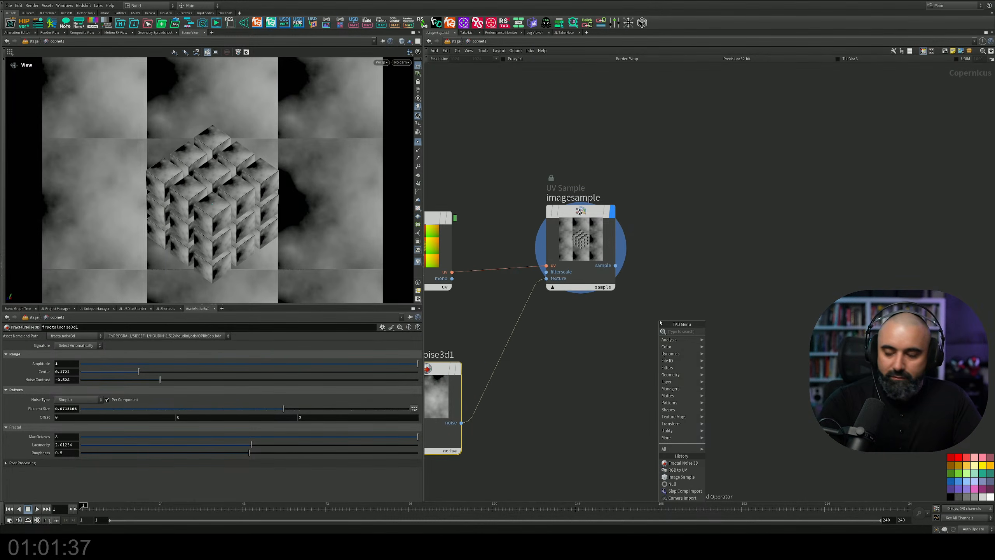
pyautogui.write('dis')
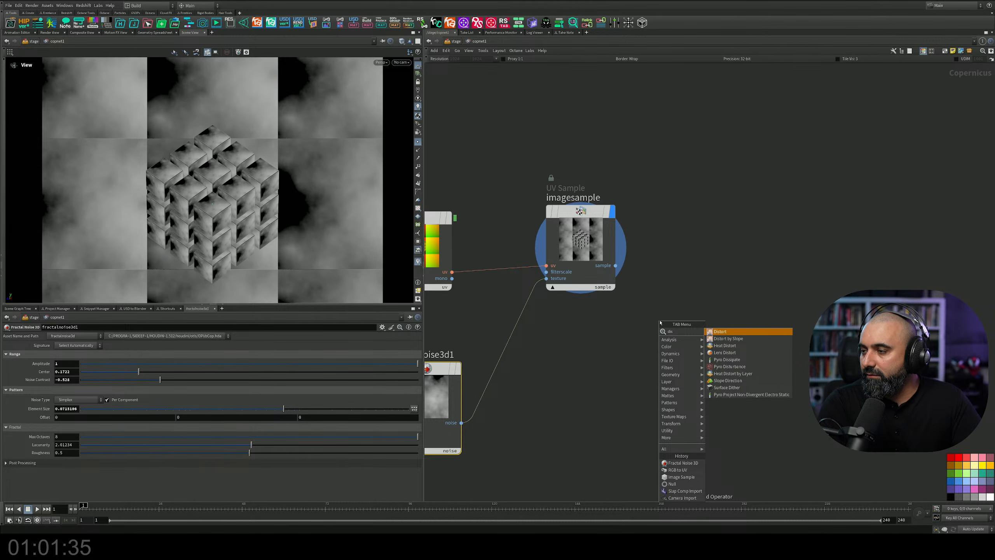
pyautogui.press('Return')
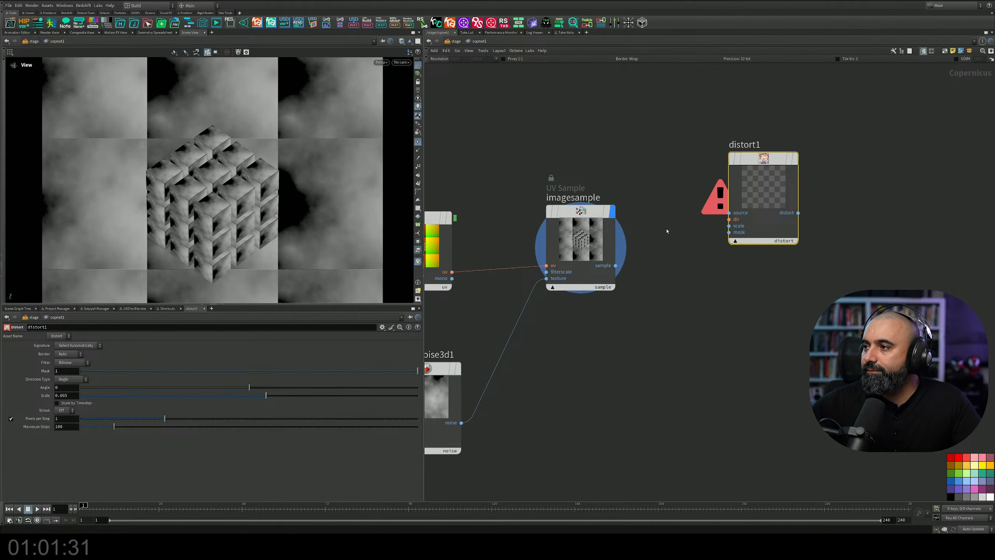
pyautogui.moveTo(667, 232); pyautogui.dragTo(717, 304, button='middle')
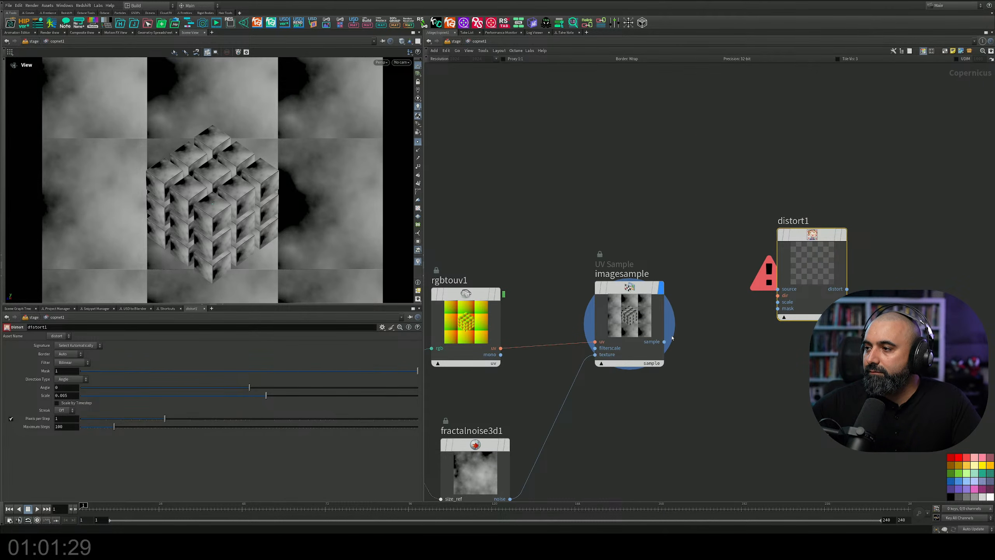
pyautogui.moveTo(529, 234); pyautogui.dragTo(778, 262, button='middle')
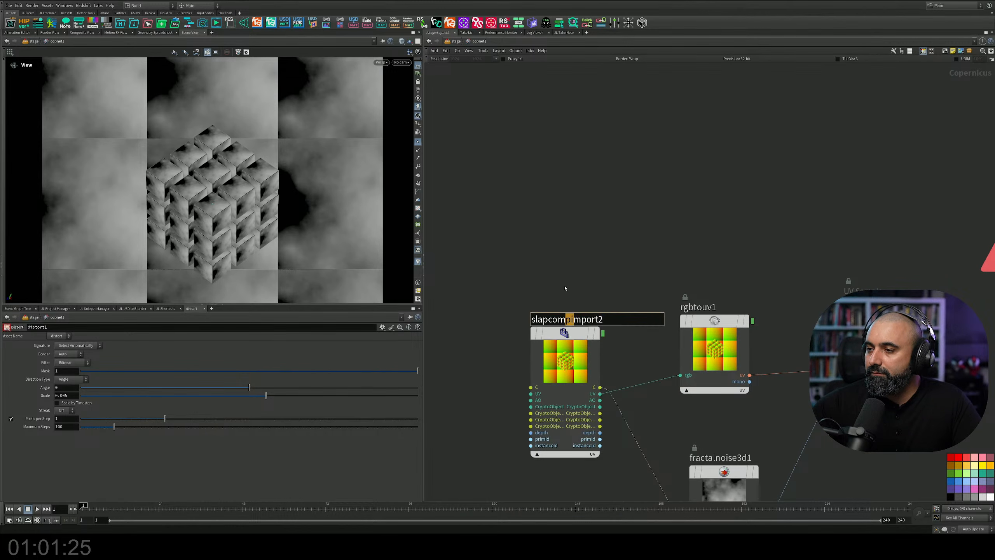
pyautogui.moveTo(636, 287); pyautogui.dragTo(494, 269, button='middle')
pyautogui.moveTo(790, 224); pyautogui.dragTo(820, 243)
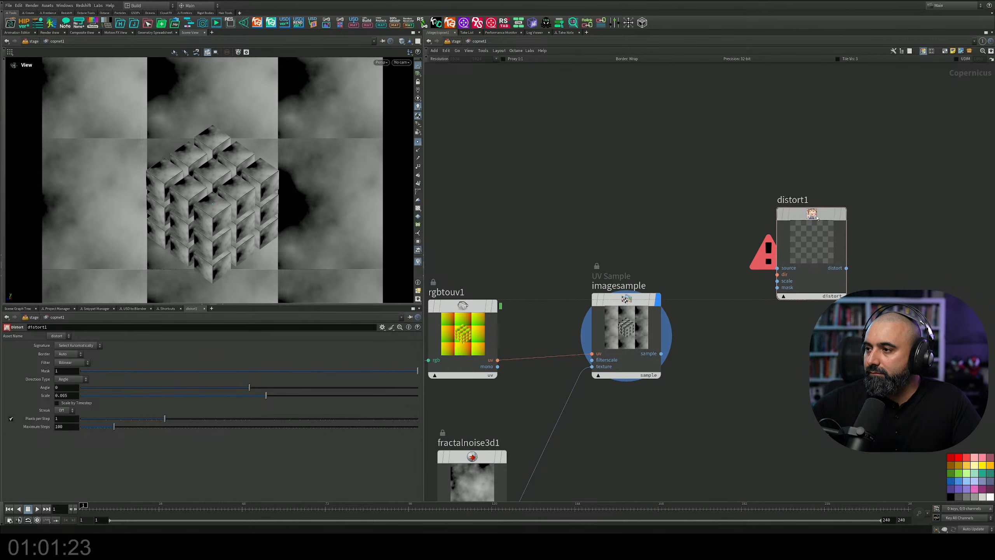
pyautogui.moveTo(762, 372); pyautogui.dragTo(734, 344, button='middle')
pyautogui.press('Tab')
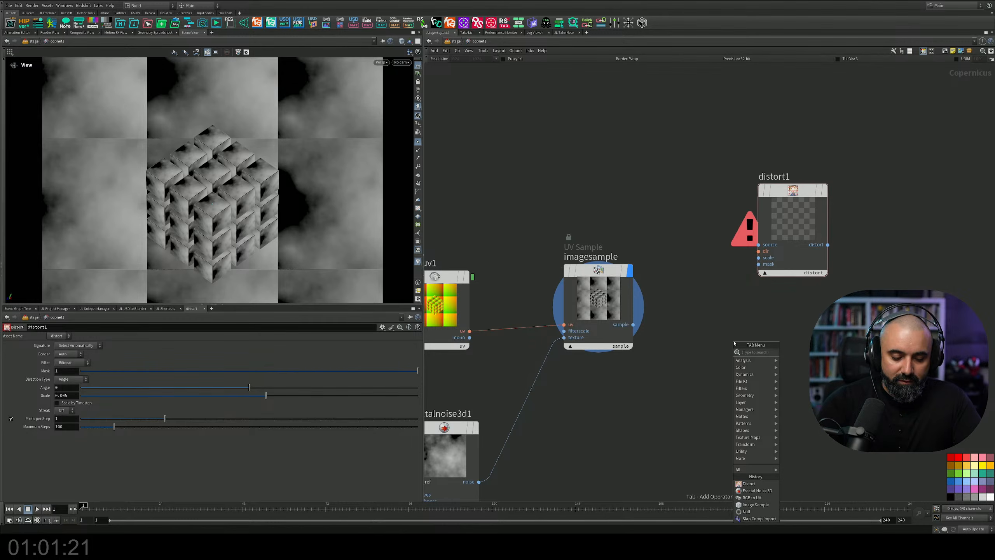
pyautogui.write('no')
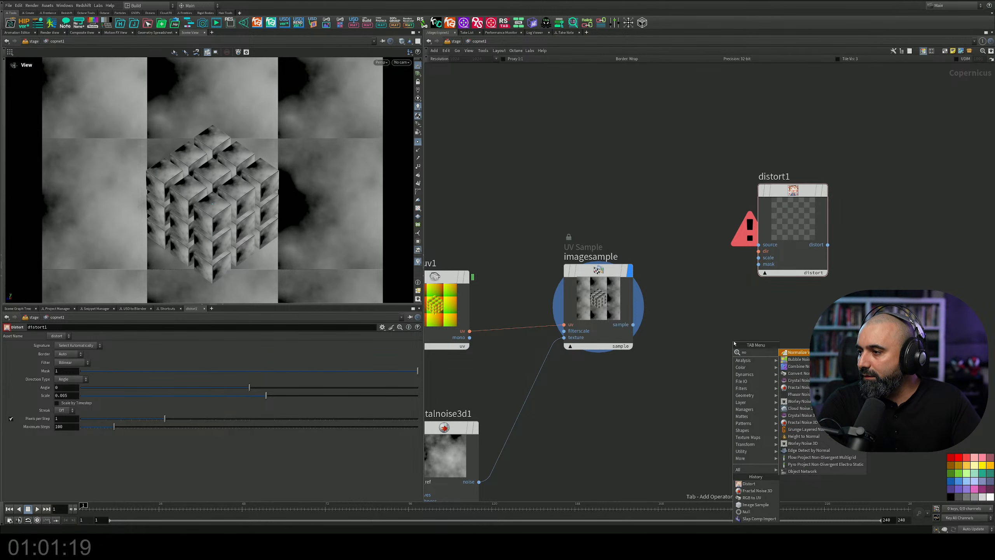
pyautogui.press('BackSpace')
pyautogui.press('BackSpace')
pyautogui.write('mon')
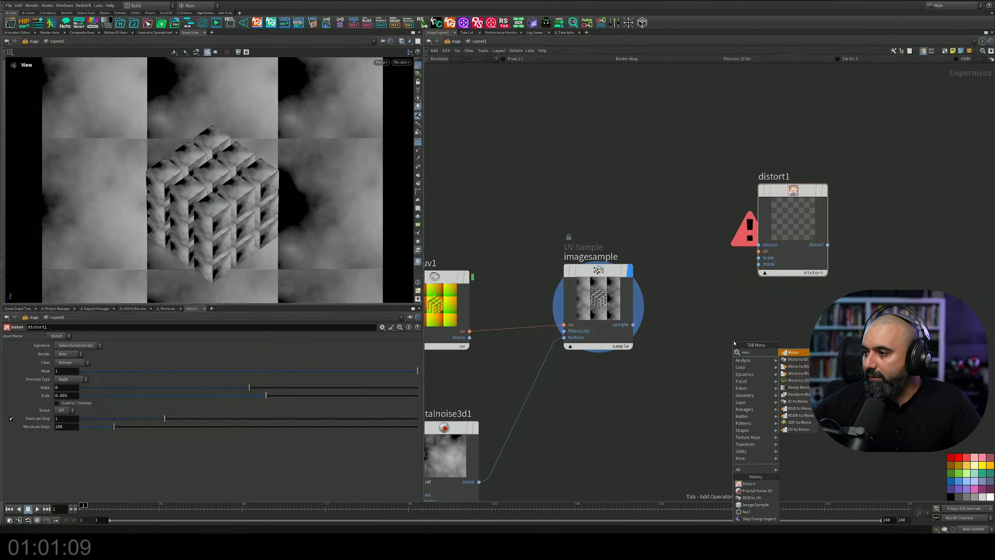
pyautogui.press('Return')
# Wire imagesample's sample output into distort1's dir input and move distort1 closer to imagesample.
pyautogui.moveTo(633, 325); pyautogui.dragTo(750, 252)
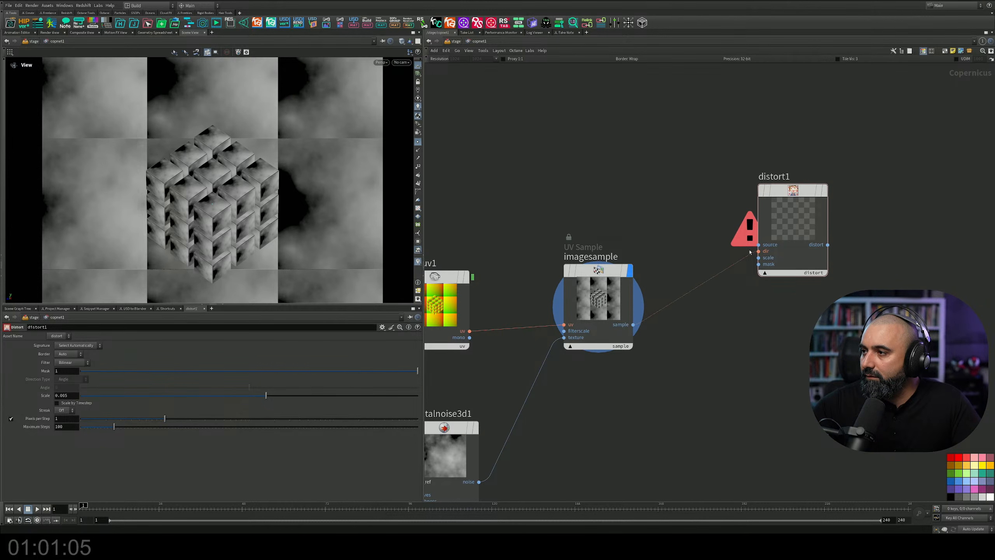
pyautogui.click(686, 296)
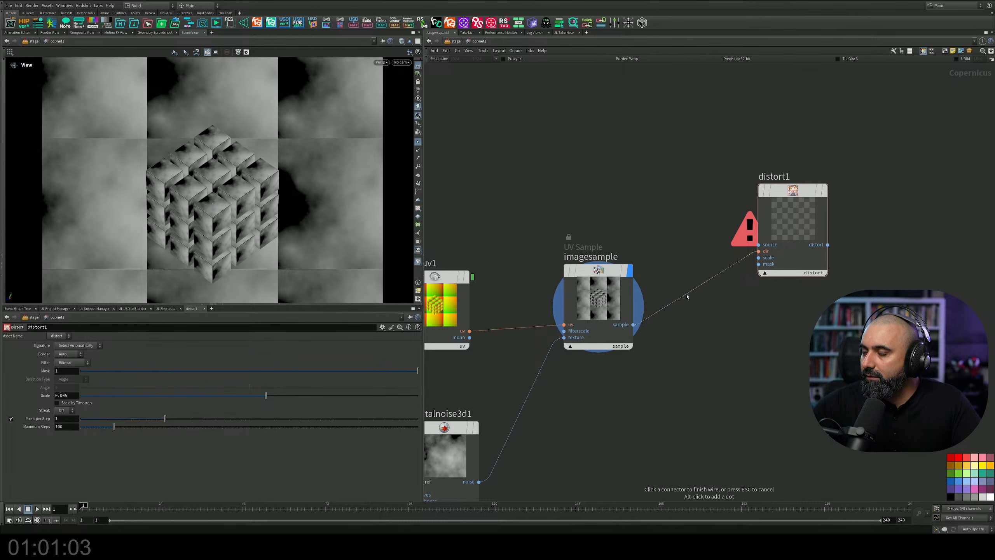
pyautogui.press('Escape')
pyautogui.moveTo(793, 220); pyautogui.dragTo(720, 183)
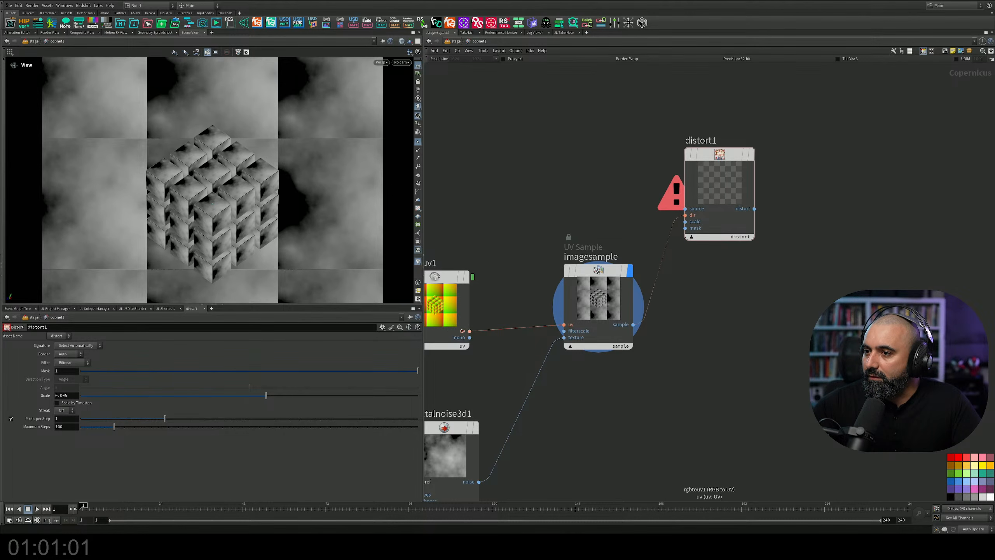
# Wire rgbtouv1's uv output into distort1's dir input and slapcompimport2's C output into its source input.
pyautogui.moveTo(468, 331); pyautogui.dragTo(685, 215)
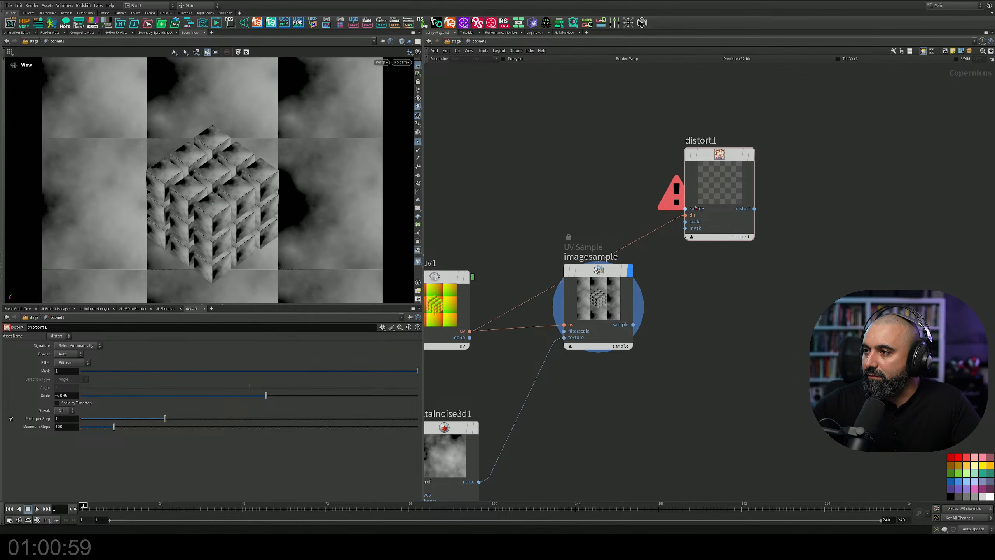
pyautogui.moveTo(642, 174); pyautogui.dragTo(764, 245, button='middle')
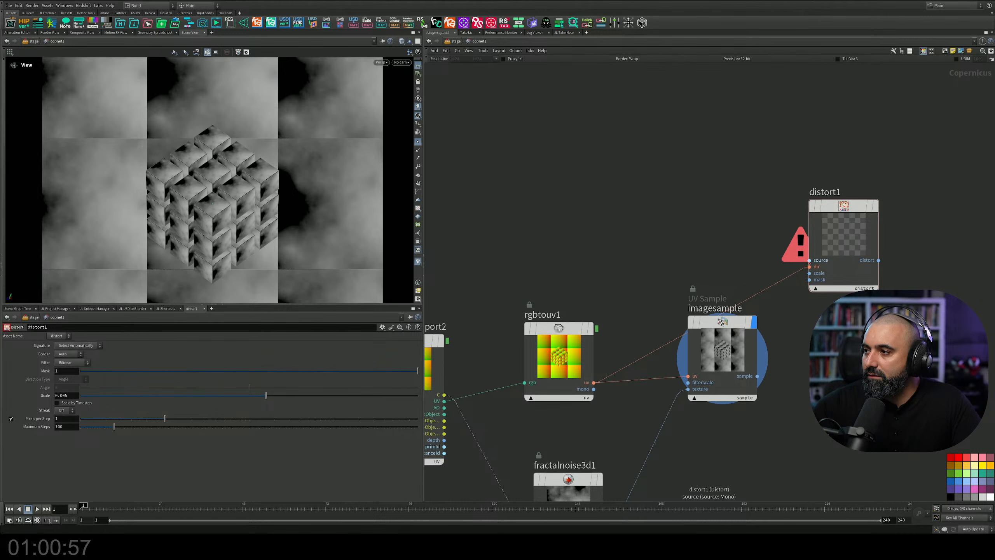
pyautogui.moveTo(809, 261); pyautogui.dragTo(711, 273)
pyautogui.moveTo(584, 291); pyautogui.dragTo(580, 278)
pyautogui.moveTo(540, 256); pyautogui.dragTo(811, 272, button='middle')
pyautogui.moveTo(737, 306); pyautogui.dragTo(663, 171, button='middle')
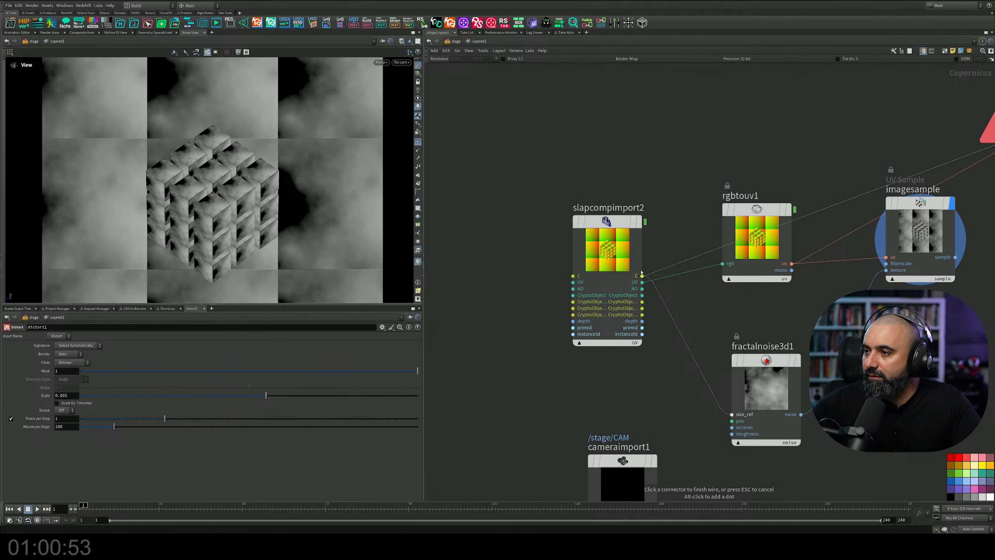
pyautogui.click(643, 276)
pyautogui.moveTo(624, 251); pyautogui.dragTo(589, 172)
# Display distort1 in the viewer and set its Scale to about 0.027.
pyautogui.moveTo(830, 174); pyautogui.dragTo(463, 225, button='middle')
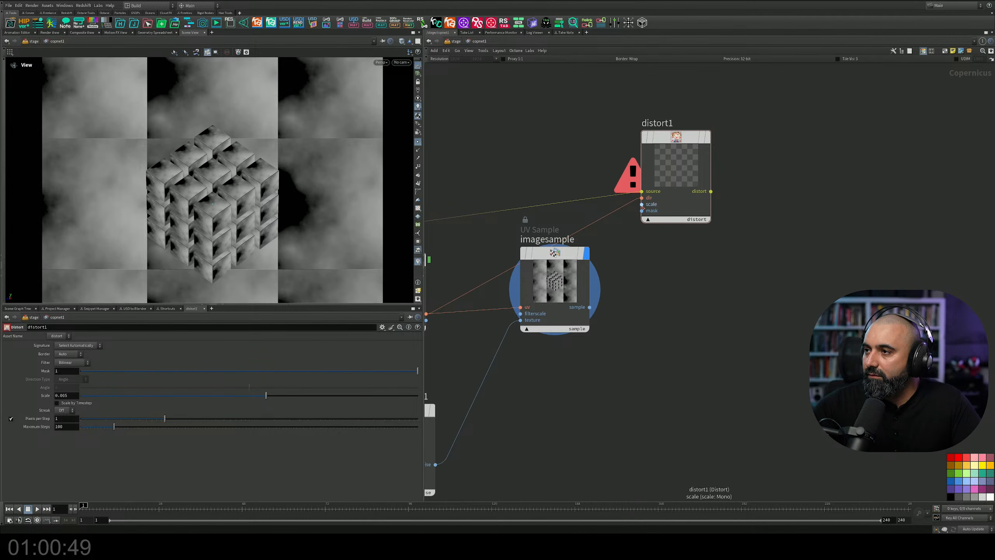
pyautogui.click(706, 98)
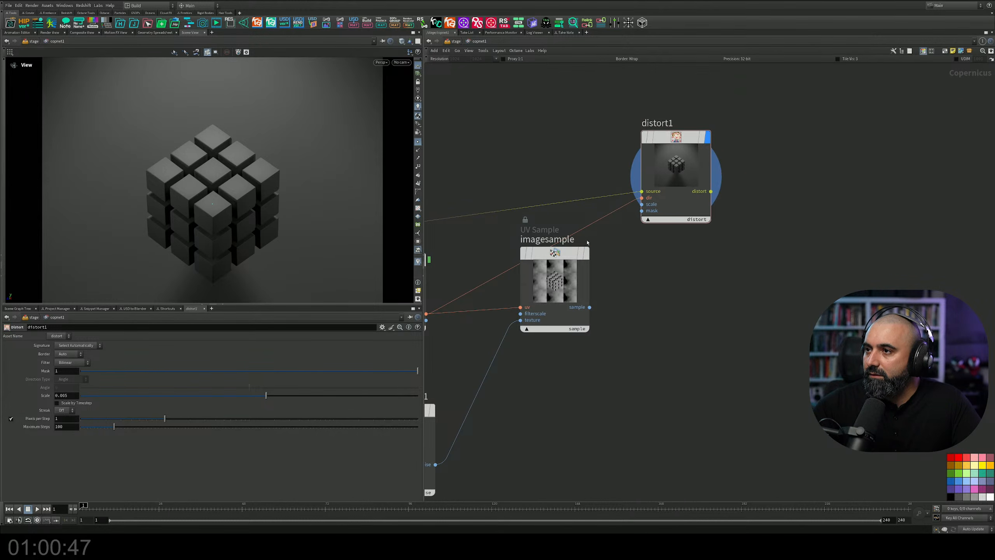
pyautogui.moveTo(267, 397); pyautogui.dragTo(339, 395)
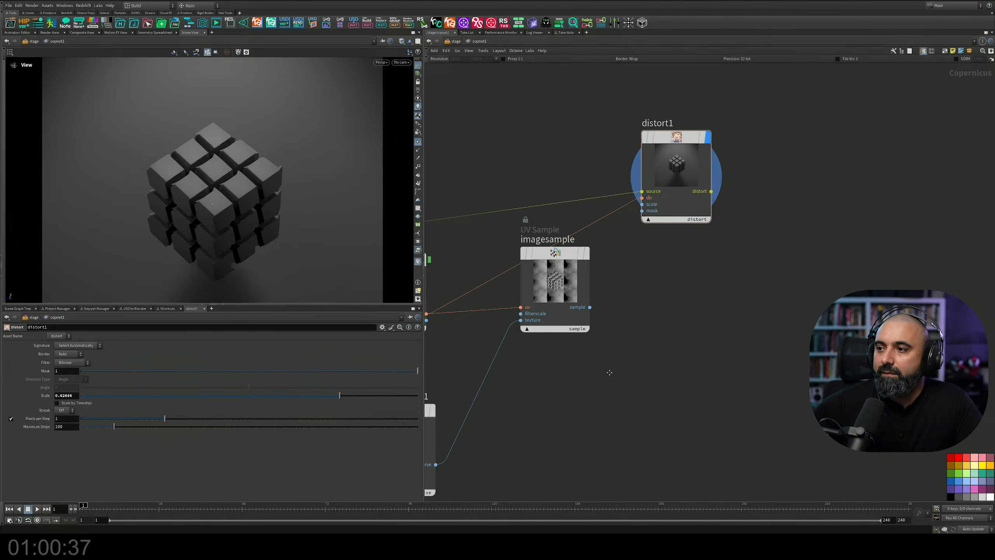
# Set fractalnoise3d1's Element Size to about 0.11.
pyautogui.moveTo(610, 372); pyautogui.dragTo(767, 285, button='middle')
pyautogui.click(558, 345)
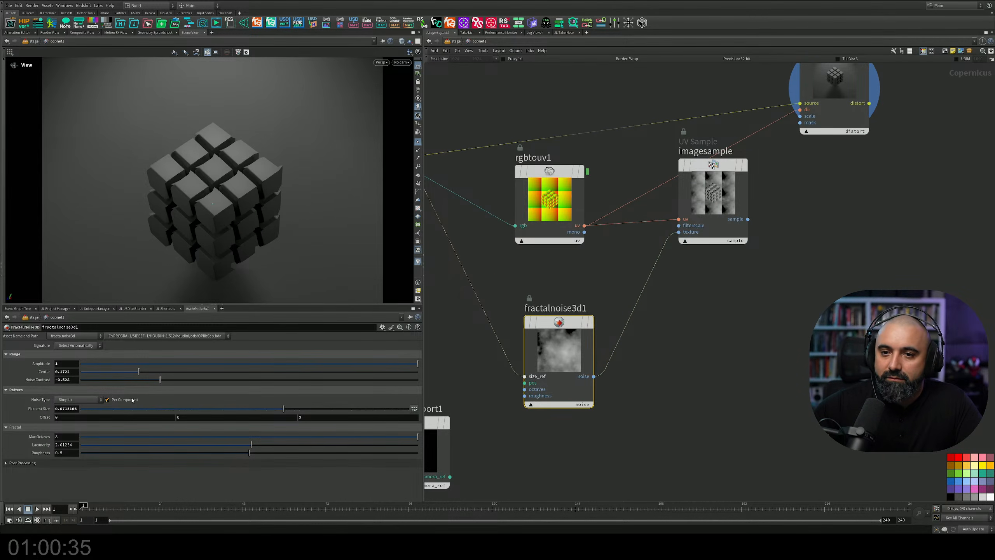
pyautogui.moveTo(284, 409); pyautogui.dragTo(271, 410)
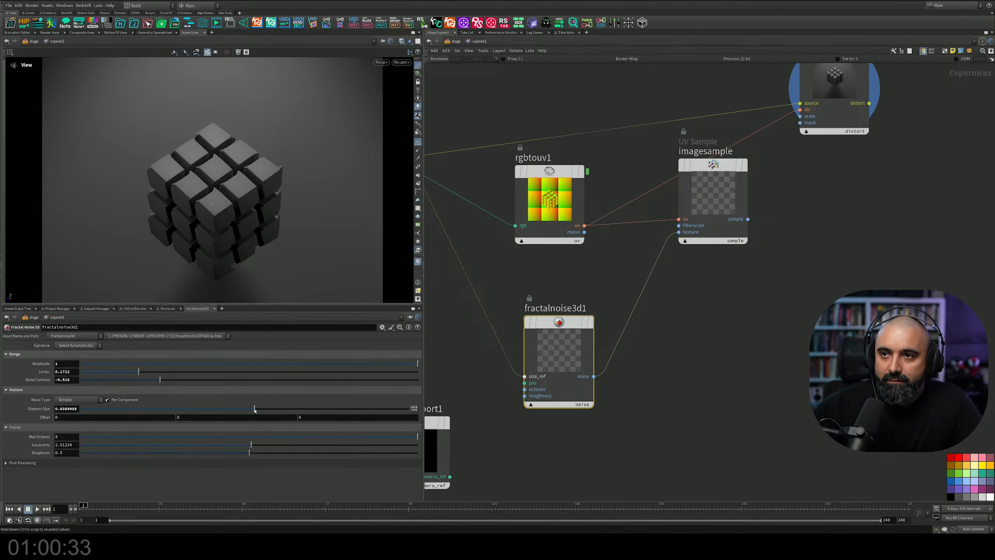
pyautogui.moveTo(197, 406); pyautogui.dragTo(309, 408)
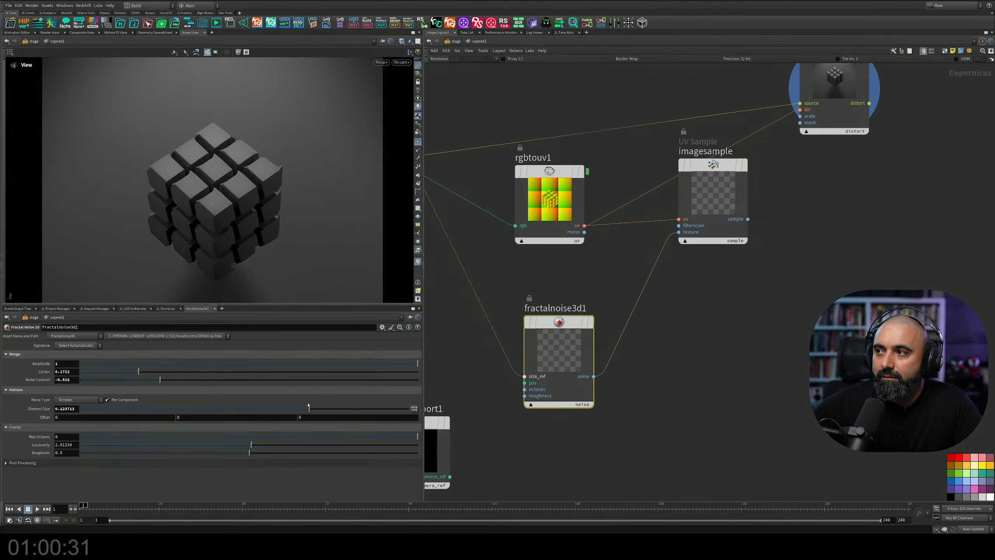
# Replace distort1's dir connection with imagesample's sample output.
pyautogui.moveTo(685, 274); pyautogui.dragTo(686, 307, button='middle')
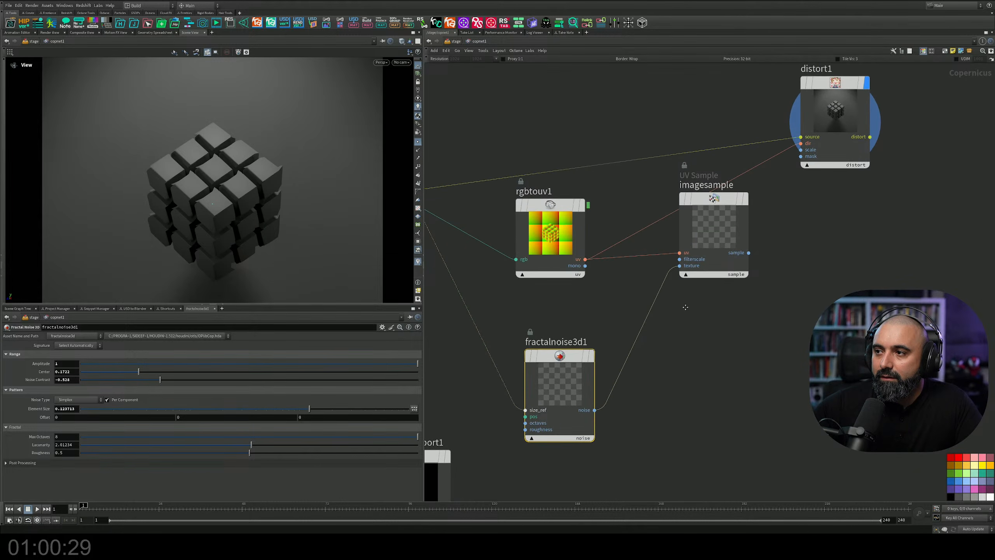
pyautogui.moveTo(716, 200); pyautogui.dragTo(719, 203)
pyautogui.click(678, 182)
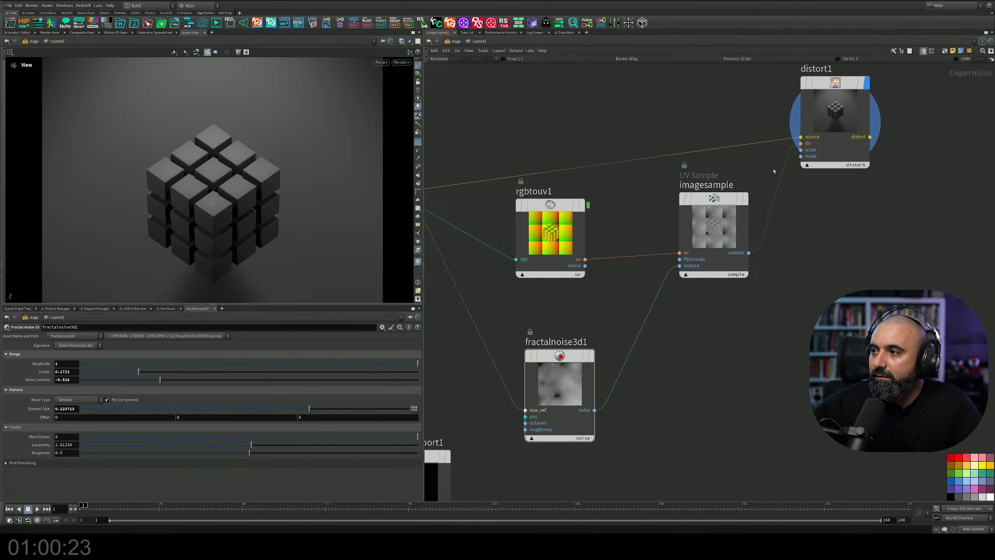
# Reduce fractalnoise3d1's Element Size to about 0.036.
pyautogui.moveTo(295, 411); pyautogui.dragTo(265, 410)
pyautogui.moveTo(776, 199); pyautogui.dragTo(755, 266, button='middle')
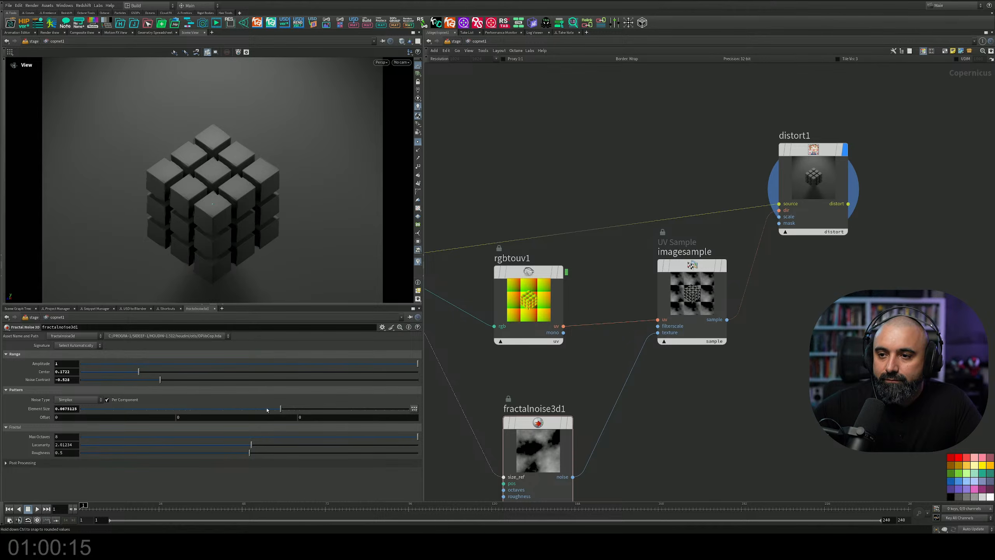
pyautogui.moveTo(266, 411); pyautogui.dragTo(248, 413)
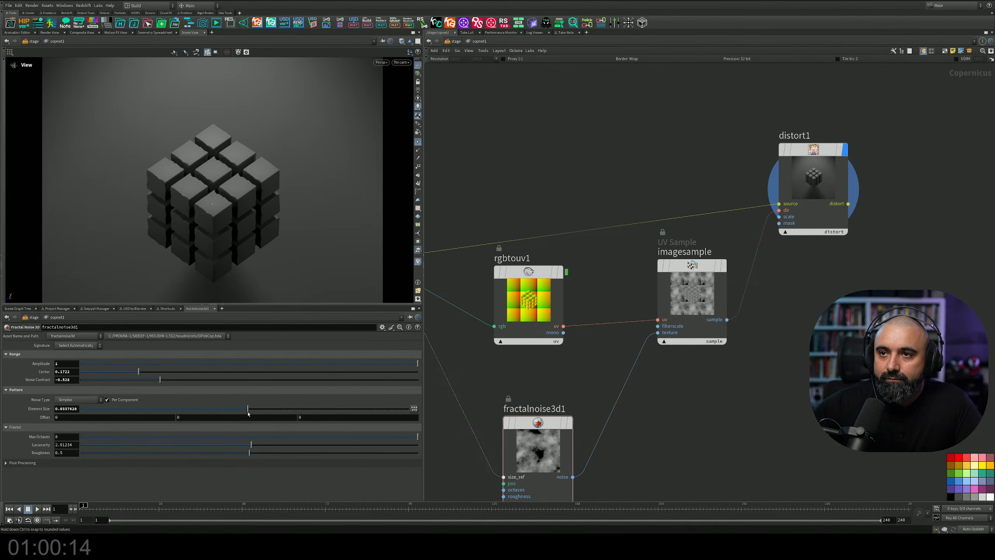
# Set distort1's Scale to 0.20 and save the scene.
pyautogui.click(821, 190)
pyautogui.moveTo(341, 398); pyautogui.dragTo(438, 392)
pyautogui.moveTo(71, 396); pyautogui.dragTo(92, 412, button='middle')
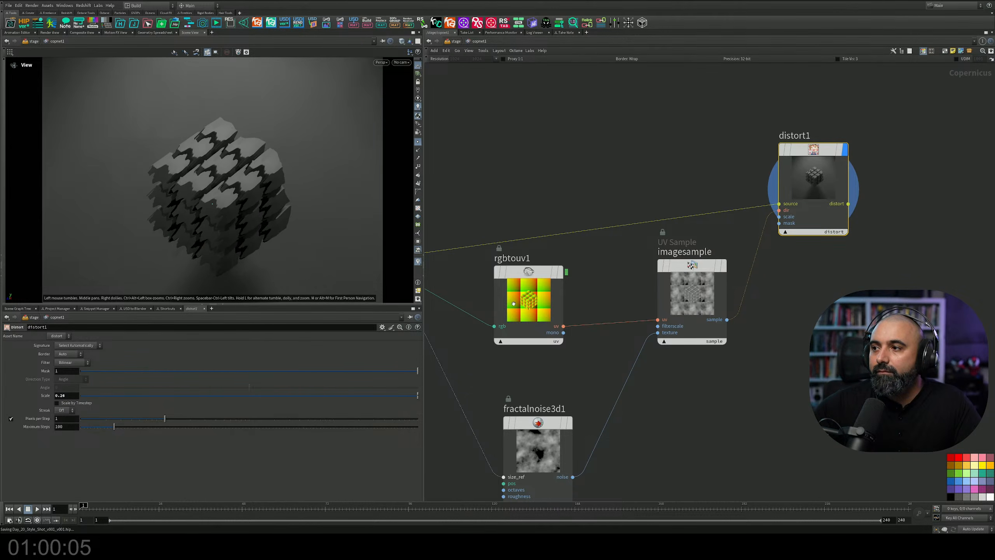
# Rearrange fractalnoise3d1 and imagesample to make room in the network before distort1.
pyautogui.moveTo(513, 304); pyautogui.dragTo(534, 227, button='middle')
pyautogui.moveTo(654, 339); pyautogui.dragTo(711, 297, button='middle')
pyautogui.moveTo(626, 311); pyautogui.dragTo(584, 299)
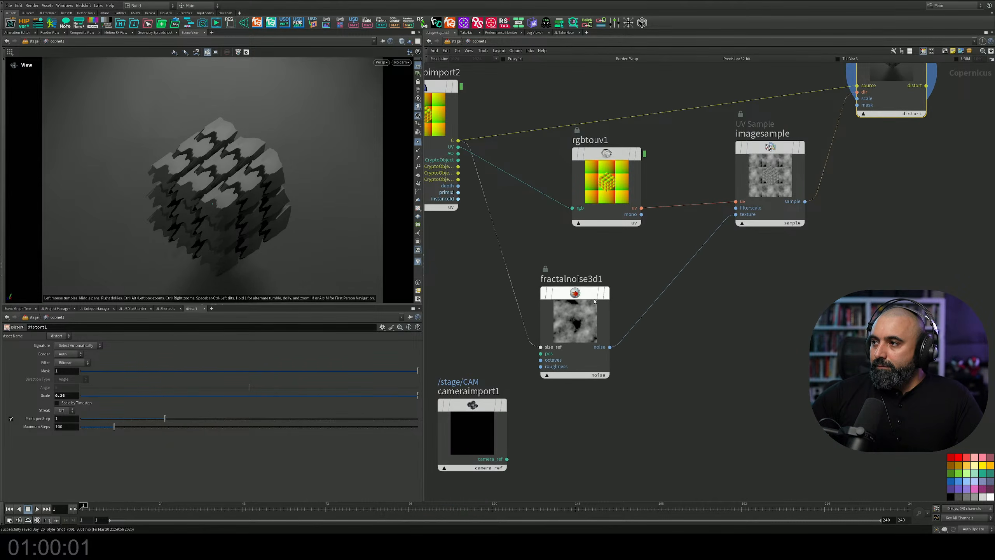
pyautogui.moveTo(771, 148); pyautogui.dragTo(733, 161)
# Insert a Multiply blend node between imagesample and distort1 and wire fractalnoise3d1's noise output into its fg input.
pyautogui.moveTo(779, 255); pyautogui.dragTo(774, 263, button='middle')
pyautogui.press('Tab')
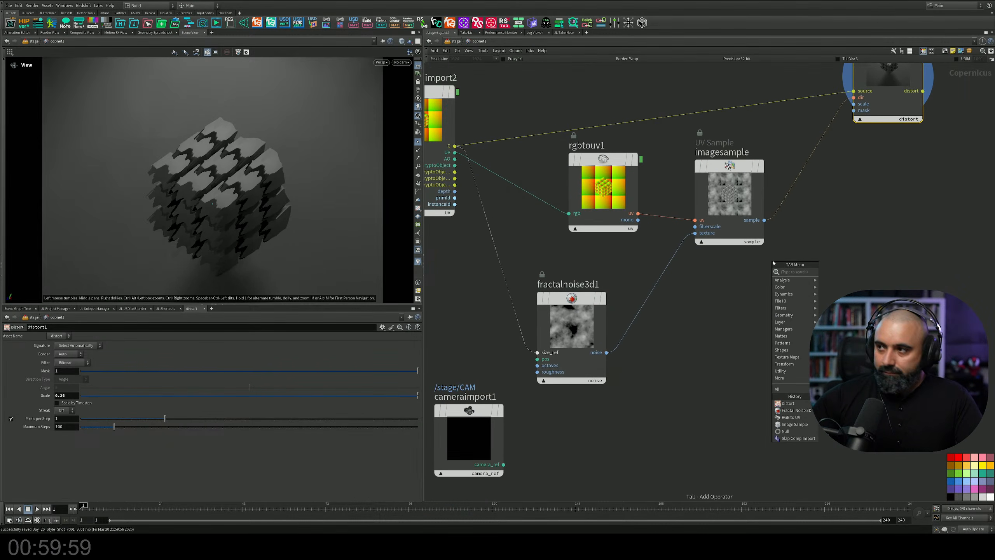
pyautogui.write('mono')
pyautogui.press('Return')
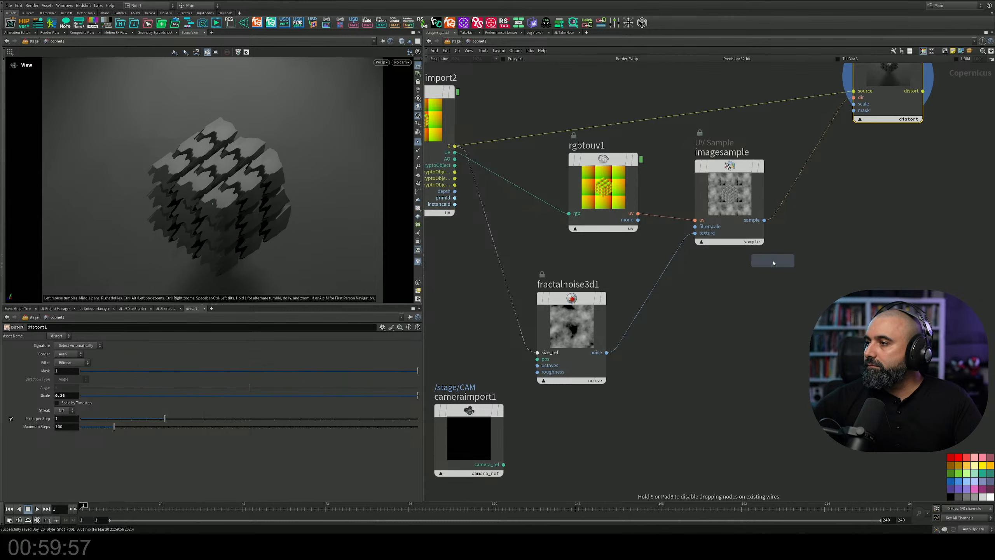
pyautogui.click(805, 184)
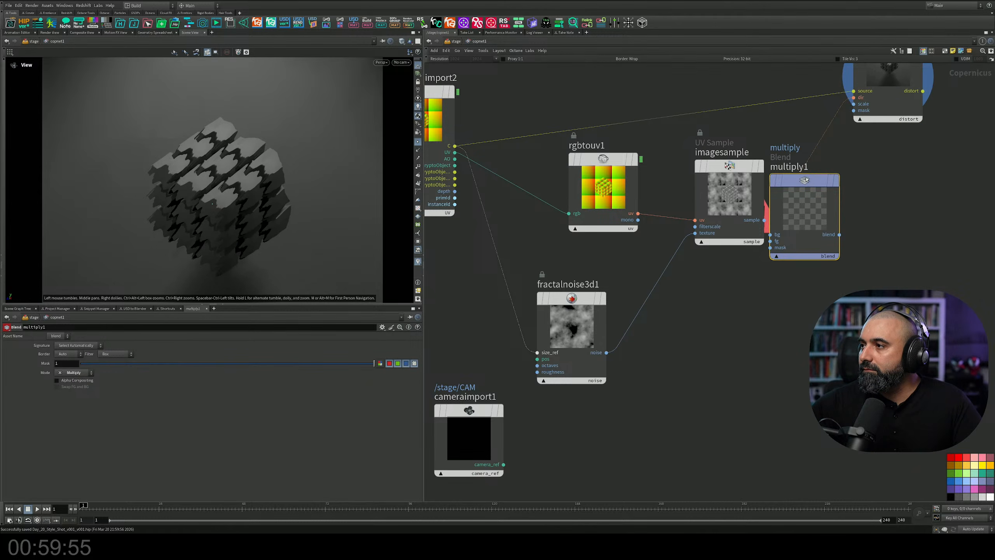
pyautogui.moveTo(805, 183); pyautogui.dragTo(860, 168)
pyautogui.click(826, 227)
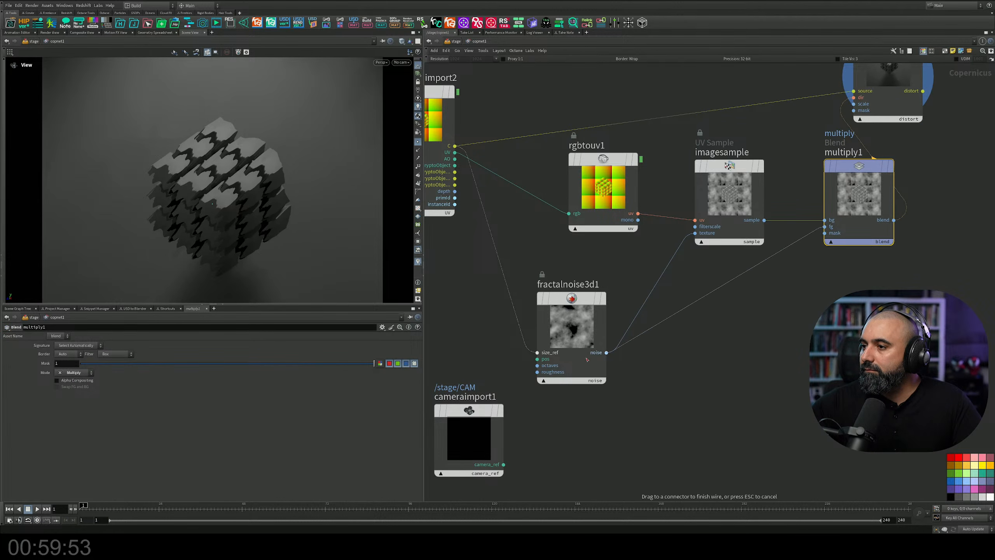
pyautogui.click(607, 353)
# Move distort1 farther to the right of multiply1 and place multiply1 slightly lower.
pyautogui.moveTo(906, 252); pyautogui.dragTo(776, 290, button='middle')
pyautogui.moveTo(770, 76); pyautogui.dragTo(862, 79)
pyautogui.moveTo(746, 206); pyautogui.dragTo(743, 223)
pyautogui.moveTo(595, 388); pyautogui.dragTo(656, 369, button='middle')
pyautogui.moveTo(896, 210); pyautogui.dragTo(800, 280, button='middle')
# Increase distort1's Scale to strengthen the distortion of the cubes.
pyautogui.click(800, 131)
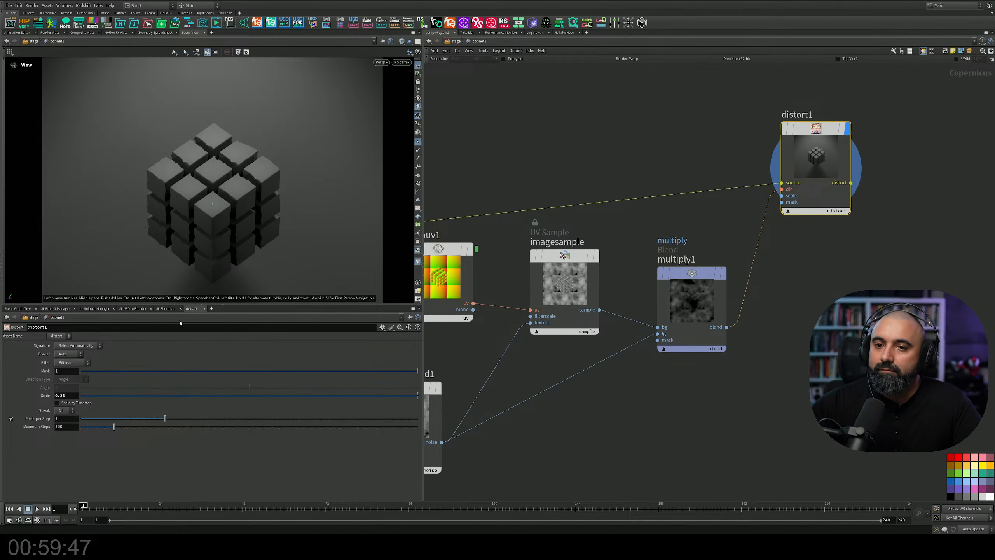
pyautogui.moveTo(69, 395); pyautogui.dragTo(103, 397, button='middle')
# Tune fractalnoise3d1 with a slightly larger Element Size, Center at about 0.2 and Noise Contrast at about 0.52.
pyautogui.moveTo(588, 410); pyautogui.dragTo(675, 367, button='middle')
pyautogui.moveTo(555, 454); pyautogui.dragTo(483, 374)
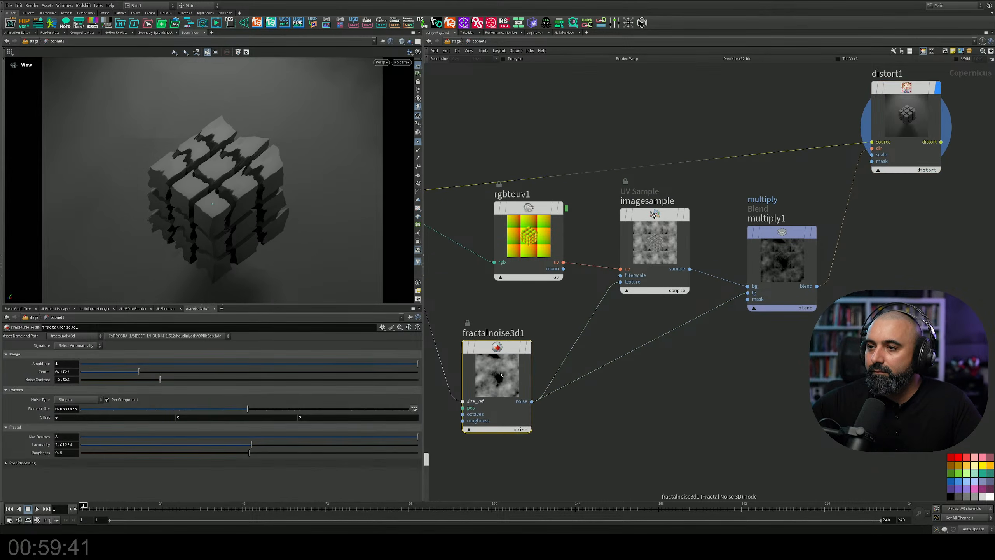
pyautogui.moveTo(488, 392); pyautogui.dragTo(546, 366, button='middle')
pyautogui.moveTo(255, 412); pyautogui.dragTo(251, 412)
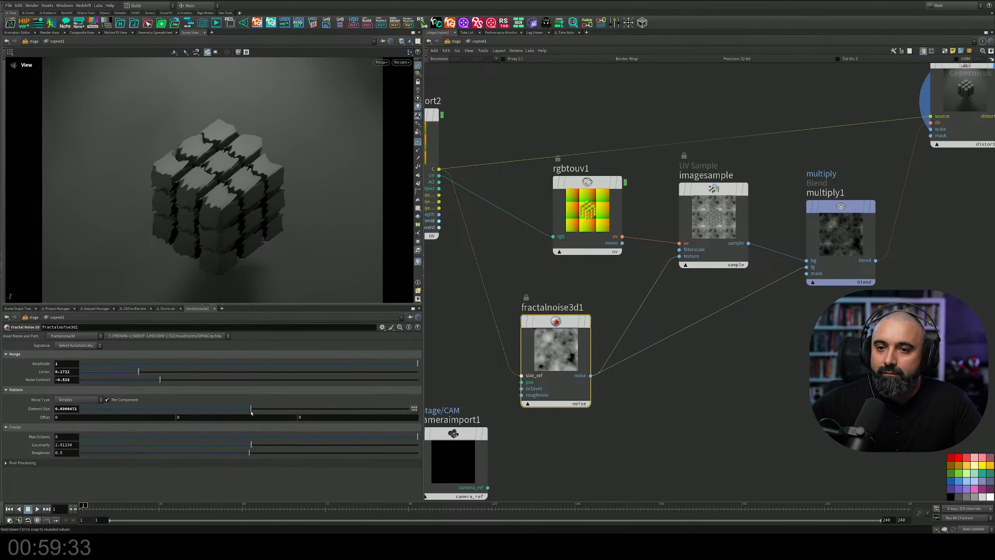
pyautogui.moveTo(138, 372); pyautogui.dragTo(343, 378)
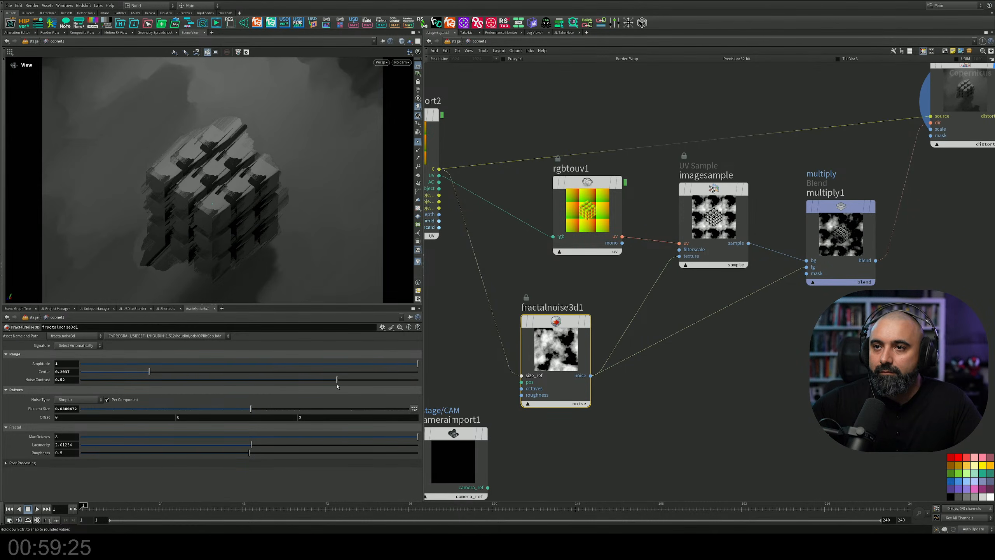
pyautogui.moveTo(702, 403); pyautogui.dragTo(751, 309, button='middle')
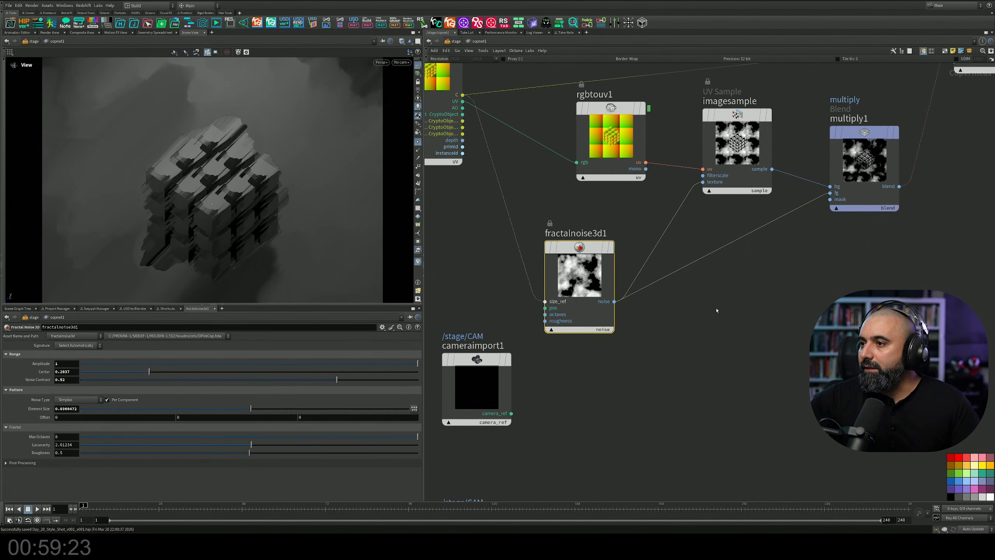
pyautogui.keyDown('alt'); pyautogui.moveTo(588, 291); pyautogui.dragTo(642, 380); pyautogui.keyUp('alt')
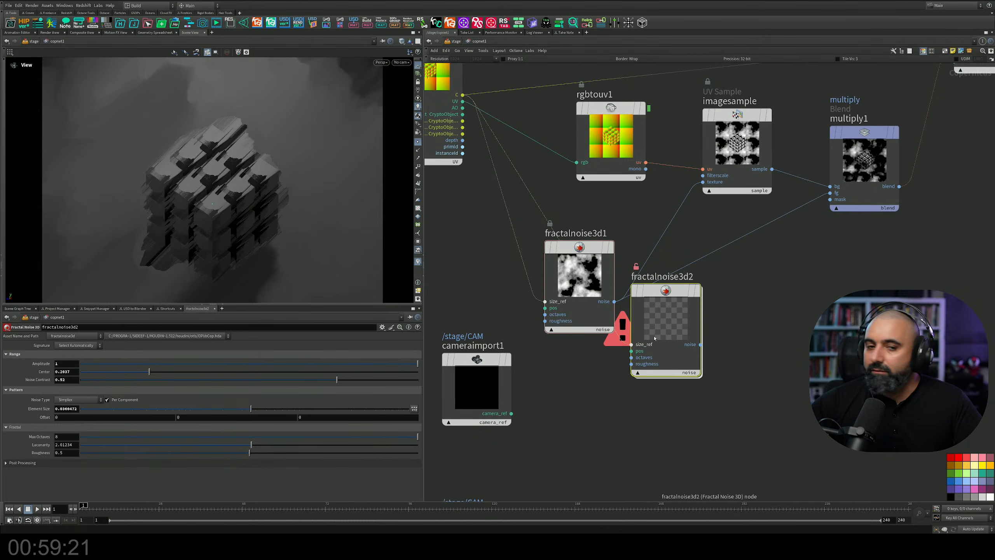
pyautogui.moveTo(678, 301); pyautogui.dragTo(648, 396)
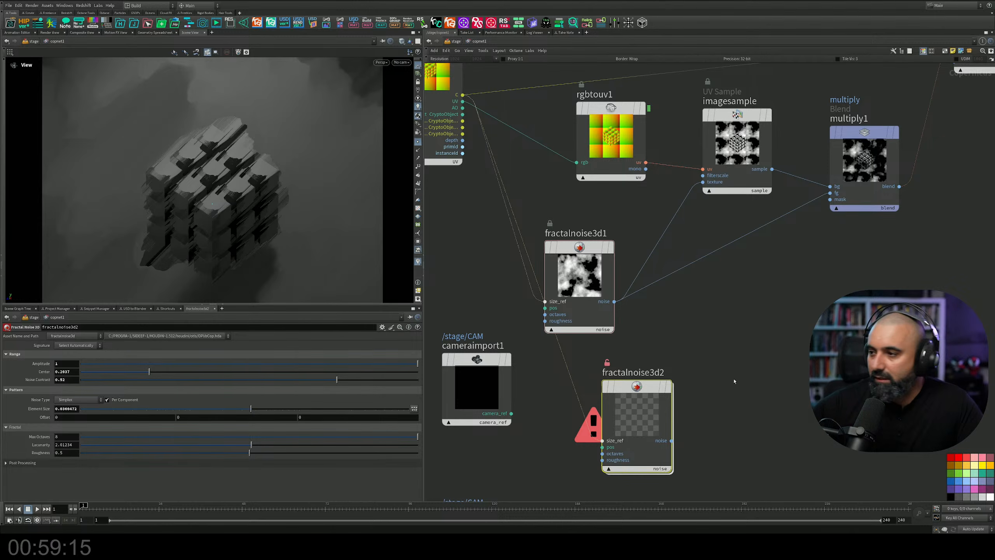
pyautogui.press('Delete')
# Add a new Fractal Noise 3D node below and to the right of fractalnoise3d1.
pyautogui.press('Tab')
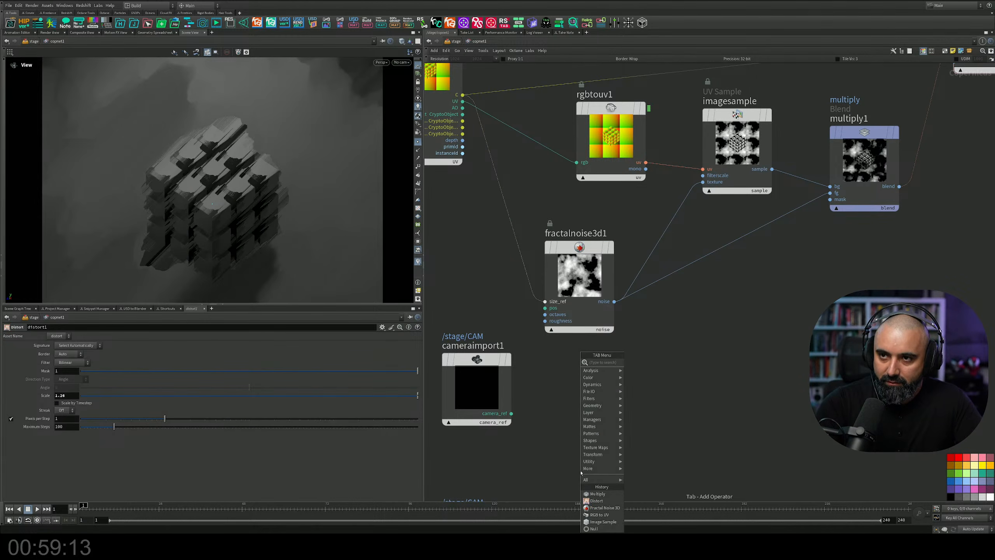
pyautogui.write('no')
pyautogui.press('Down')
pyautogui.press('Down')
pyautogui.press('Down')
pyautogui.press('Down')
pyautogui.press('Down')
pyautogui.press('Down')
pyautogui.press('Down')
pyautogui.press('Down')
pyautogui.press('Down')
pyautogui.press('Down')
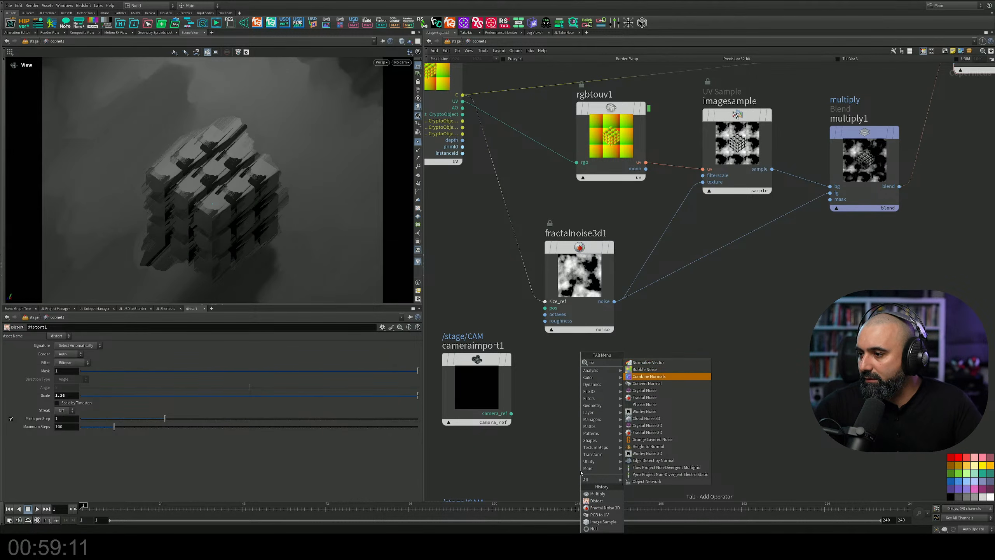
pyautogui.press('Return')
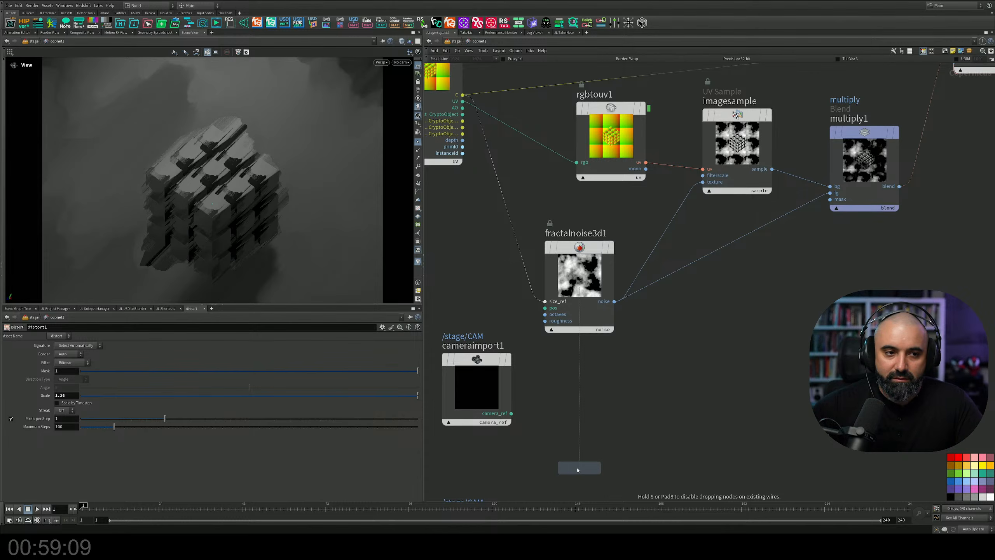
pyautogui.click(662, 386)
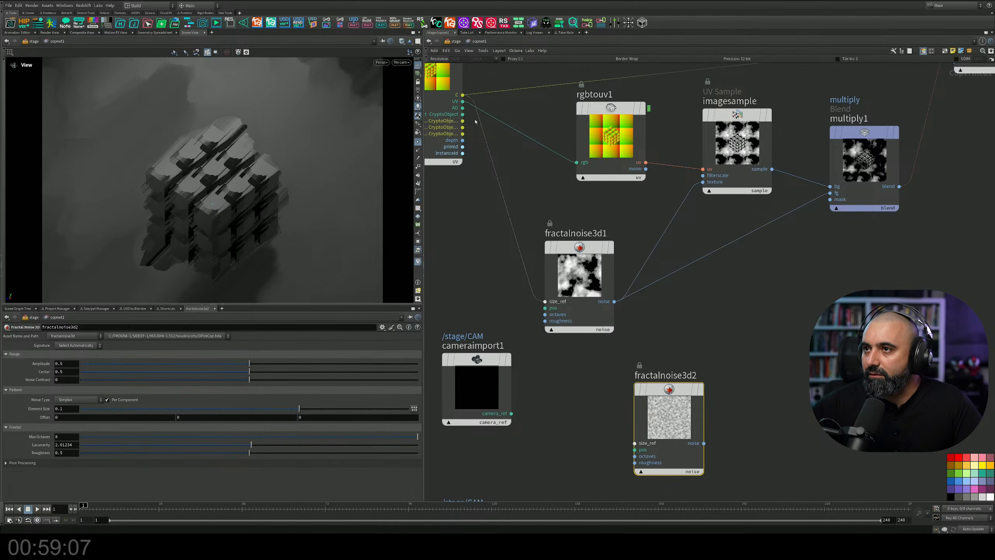
# Wire the UV pass into fractalnoise3d2's pos input and its noise output into multiply1's fg input.
pyautogui.moveTo(463, 101); pyautogui.dragTo(636, 452)
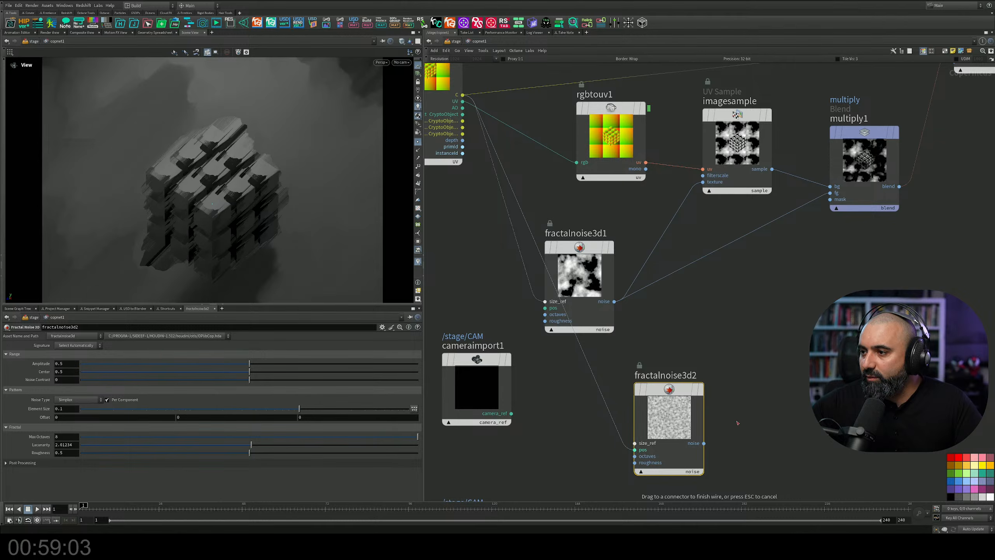
pyautogui.moveTo(733, 405); pyautogui.dragTo(711, 411, button='middle')
pyautogui.moveTo(682, 449); pyautogui.dragTo(808, 199)
pyautogui.moveTo(722, 353); pyautogui.dragTo(738, 270, button='middle')
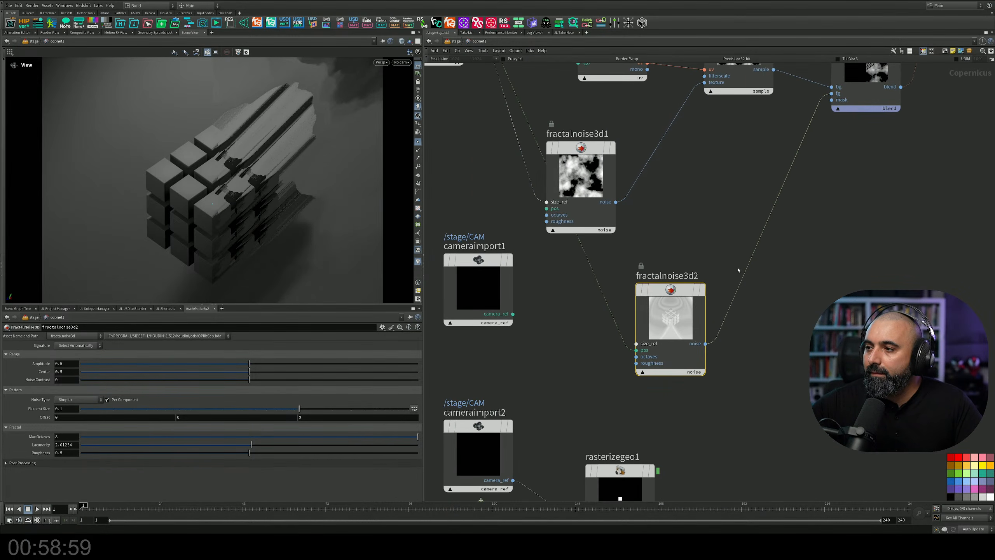
# Move fractalnoise3d1 directly beneath rgbtouv1 and bring fractalnoise3d2 slightly closer to it.
pyautogui.moveTo(675, 246); pyautogui.dragTo(665, 332, button='middle')
pyautogui.moveTo(567, 246); pyautogui.dragTo(599, 216)
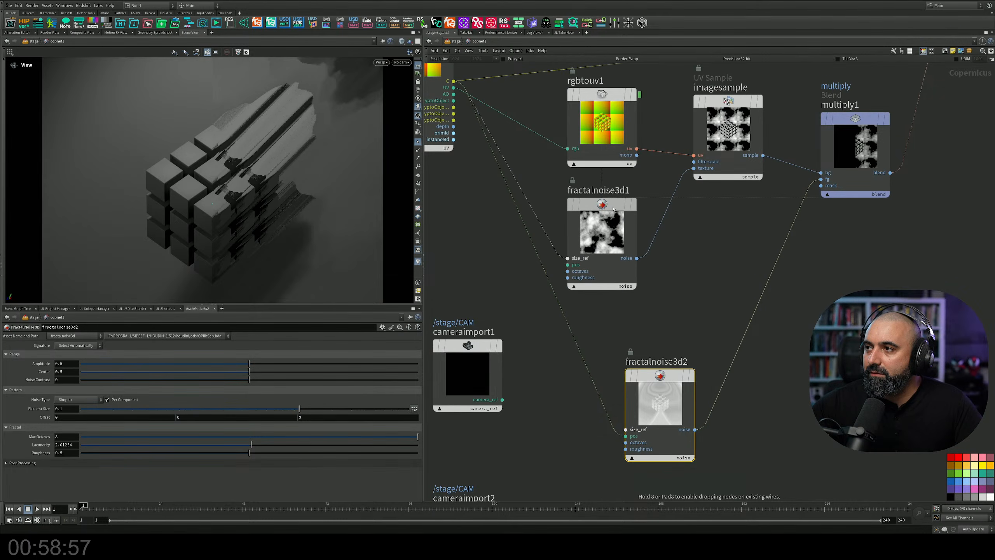
pyautogui.click(599, 216)
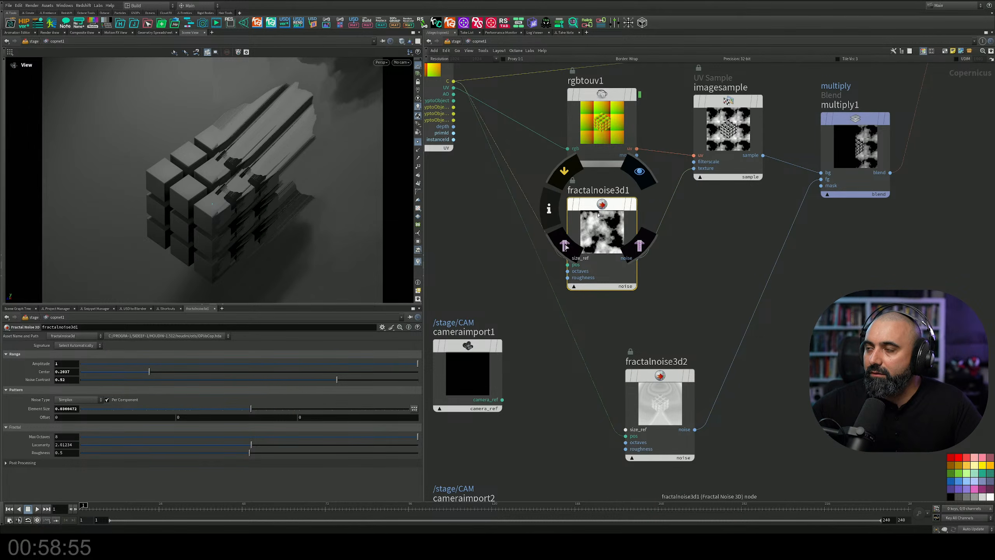
pyautogui.moveTo(692, 454); pyautogui.dragTo(679, 414)
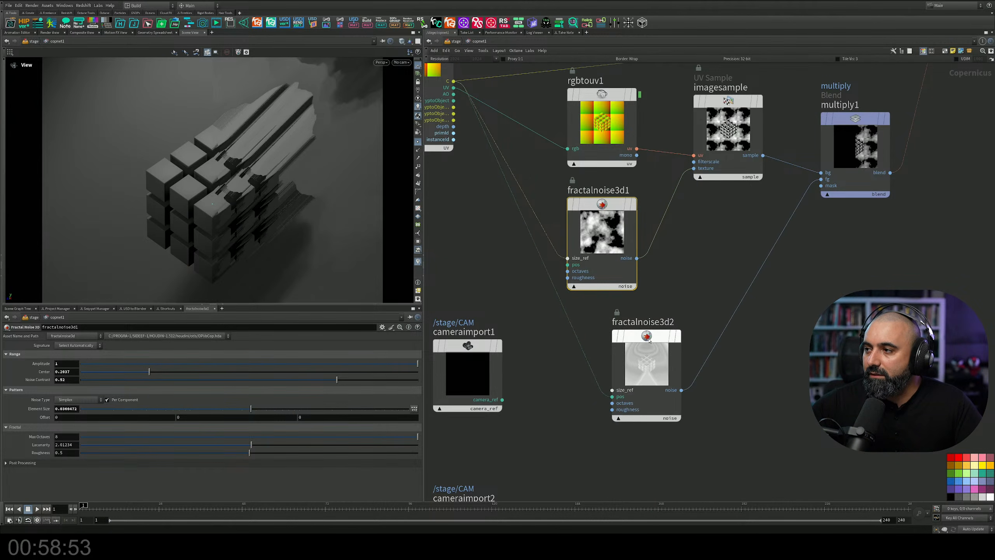
pyautogui.moveTo(680, 414); pyautogui.dragTo(607, 423, button='middle')
# Adjust fractalnoise3d2 to Amplitude about 0.5, Center about 0.18, Noise Contrast just below 0 and Element Size about 0.09.
pyautogui.click(607, 422)
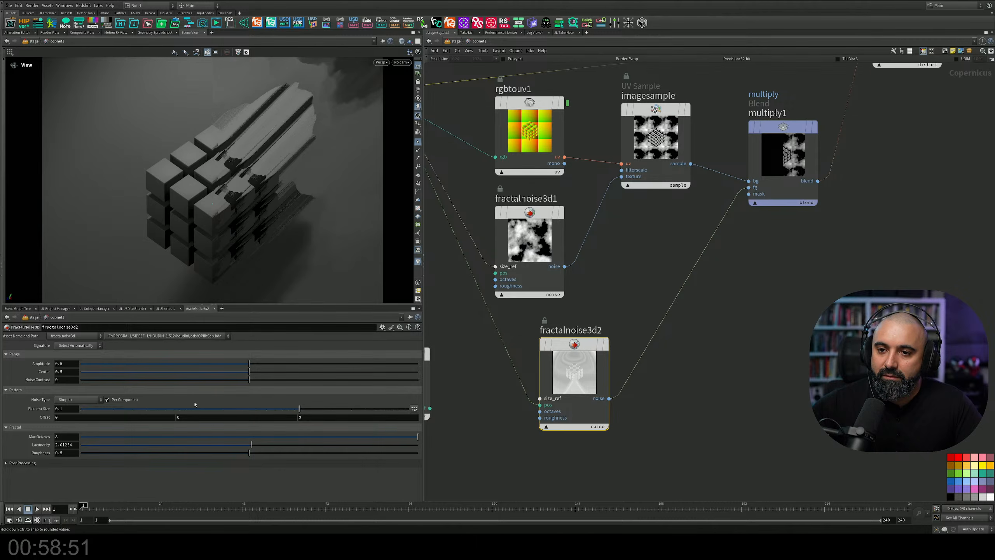
pyautogui.moveTo(299, 408); pyautogui.dragTo(243, 409)
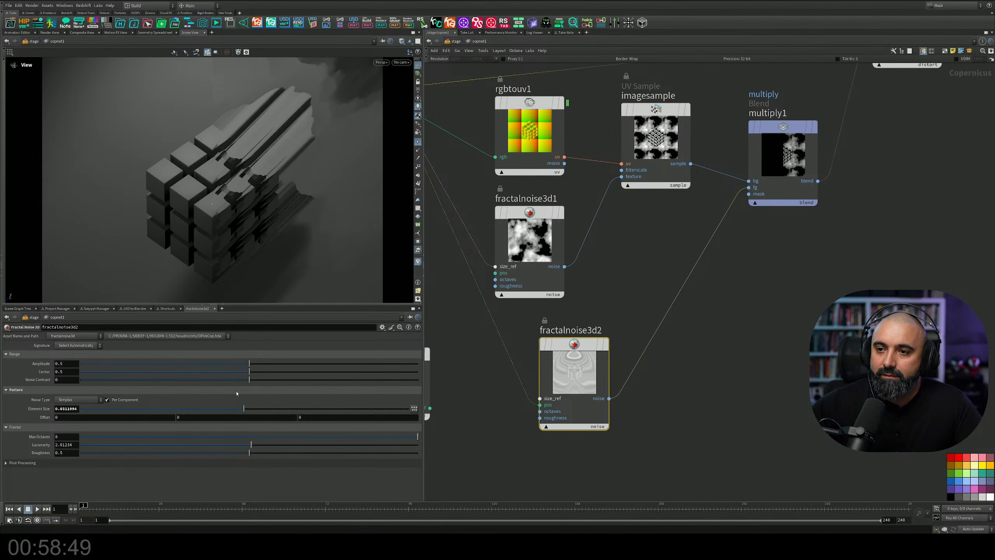
pyautogui.moveTo(244, 365); pyautogui.dragTo(142, 365)
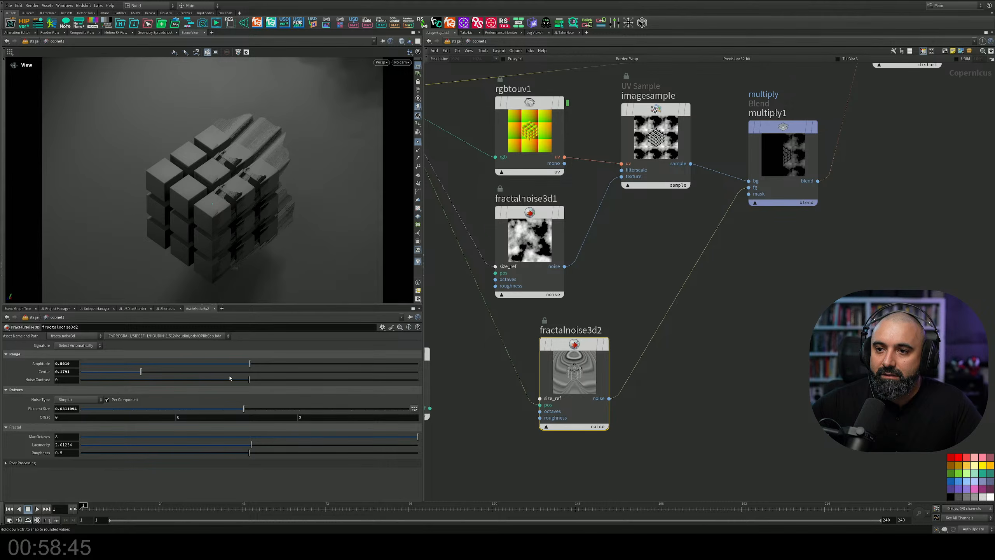
pyautogui.moveTo(214, 380); pyautogui.dragTo(295, 408)
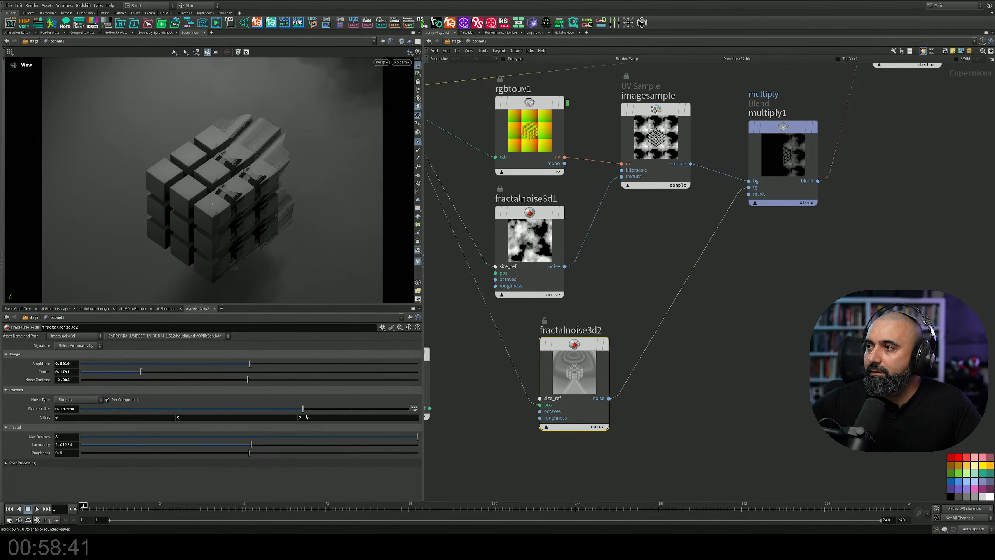
# Display multiply1's output and switch fractalnoise3d2's Noise Type to Perlin.
pyautogui.moveTo(758, 219); pyautogui.dragTo(735, 272, button='middle')
pyautogui.moveTo(779, 172)
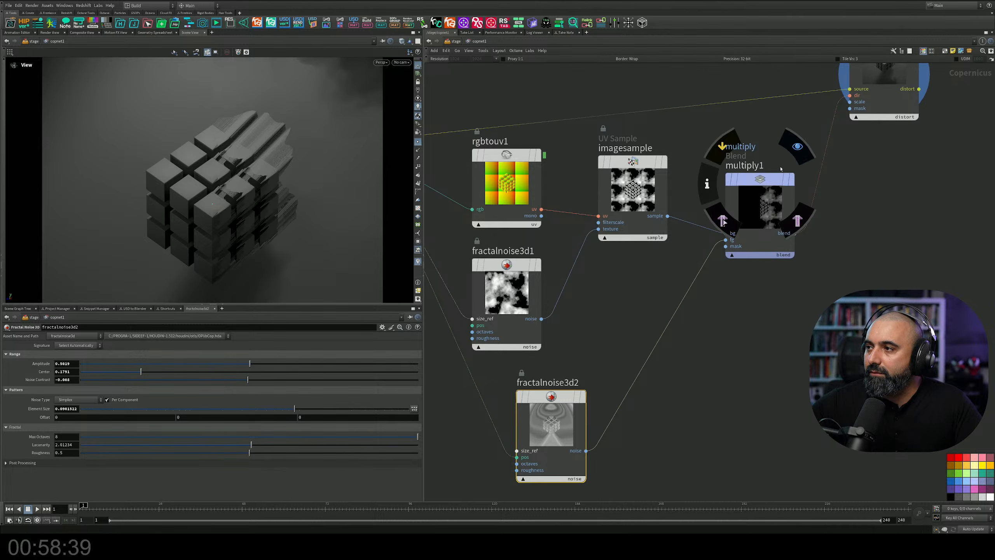
pyautogui.click(797, 147)
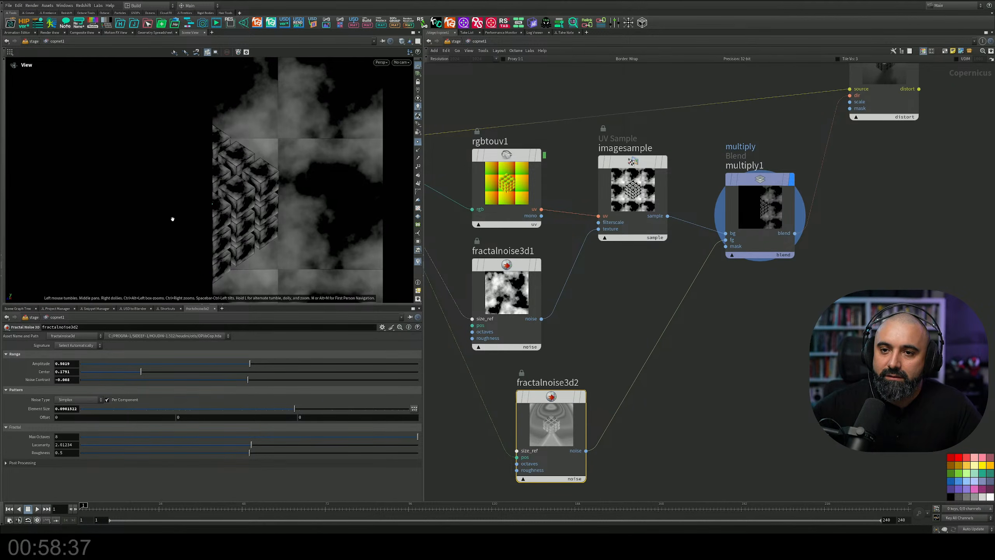
pyautogui.click(98, 400)
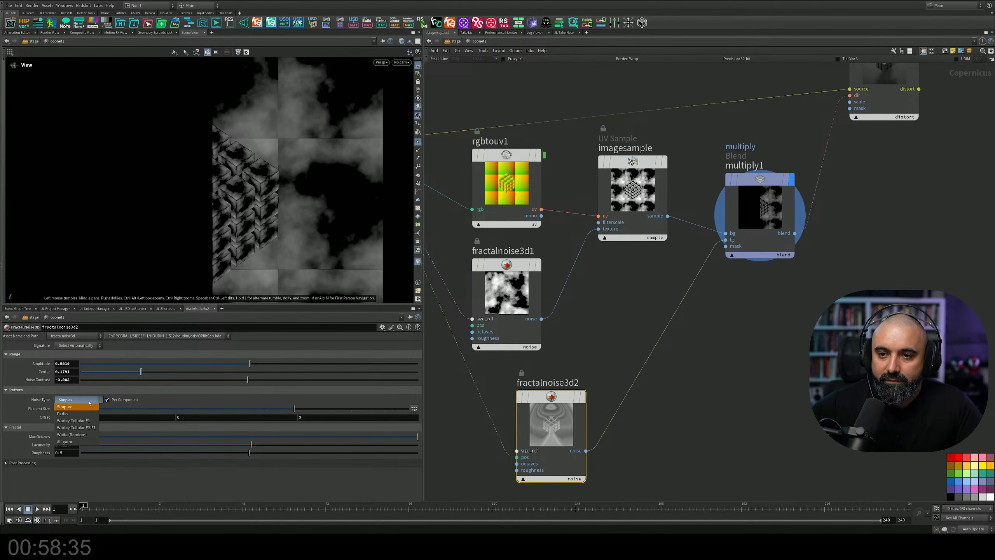
pyautogui.click(72, 402)
pyautogui.moveTo(758, 323); pyautogui.dragTo(756, 342, button='middle')
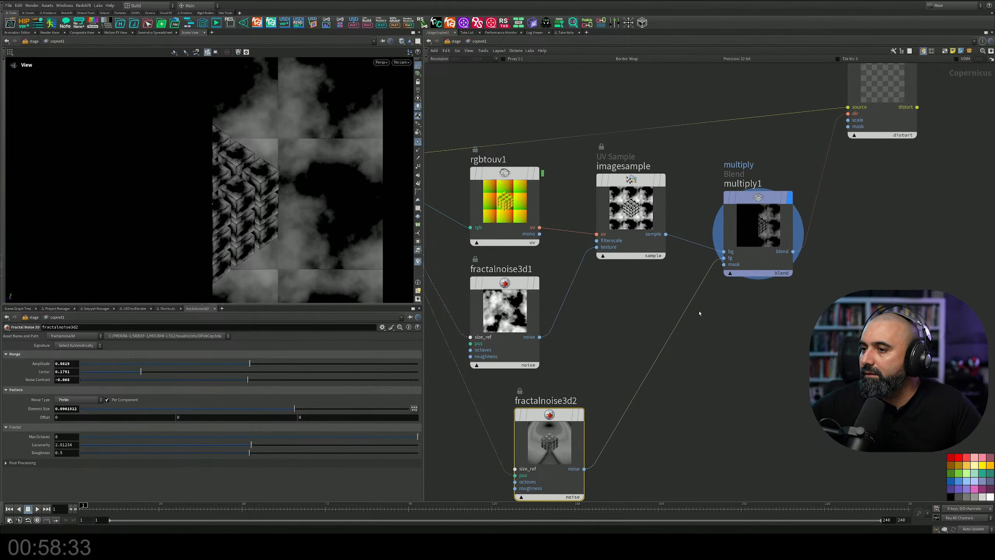
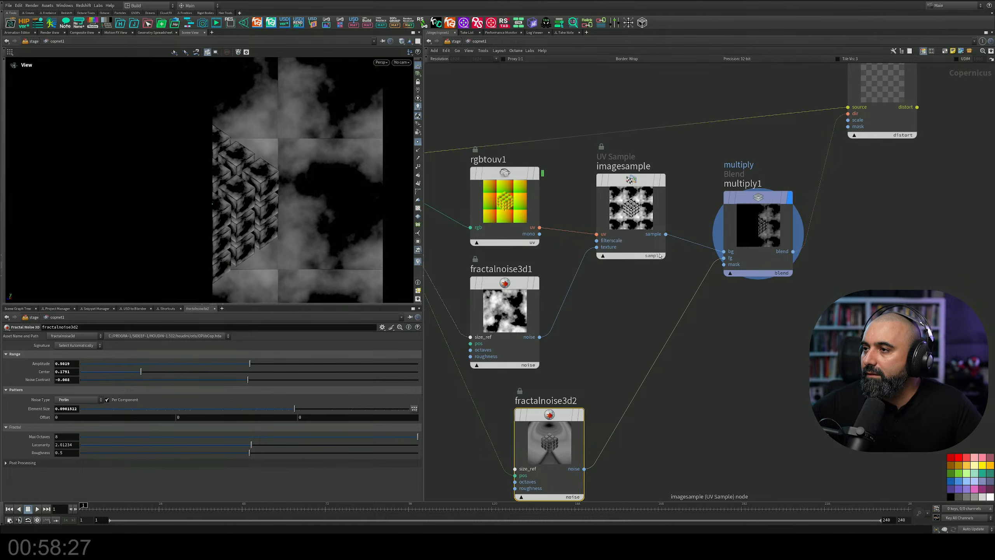
# Place multiply1 slightly lower and set fractalnoise3d2's Noise Type to Alligator.
pyautogui.moveTo(755, 207); pyautogui.dragTo(753, 235)
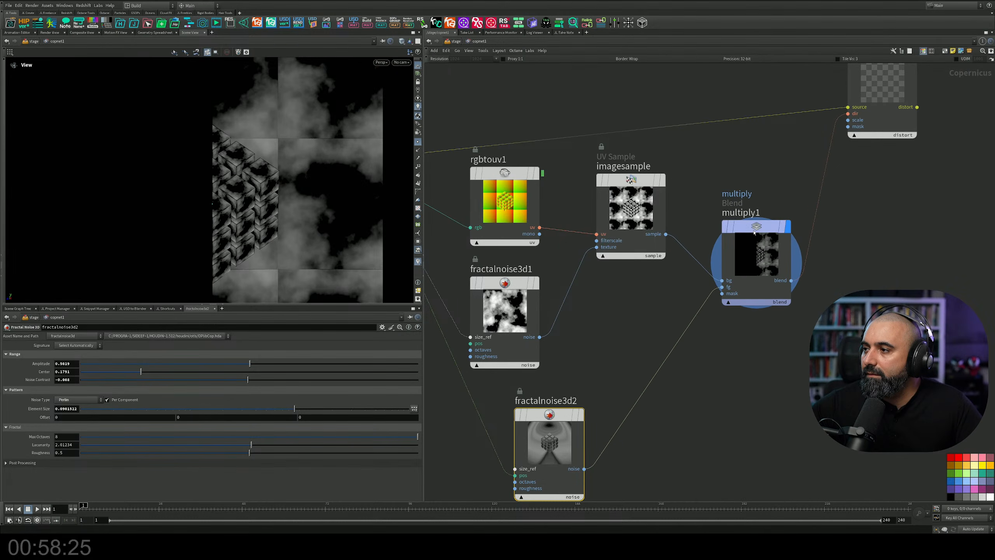
pyautogui.click(66, 399)
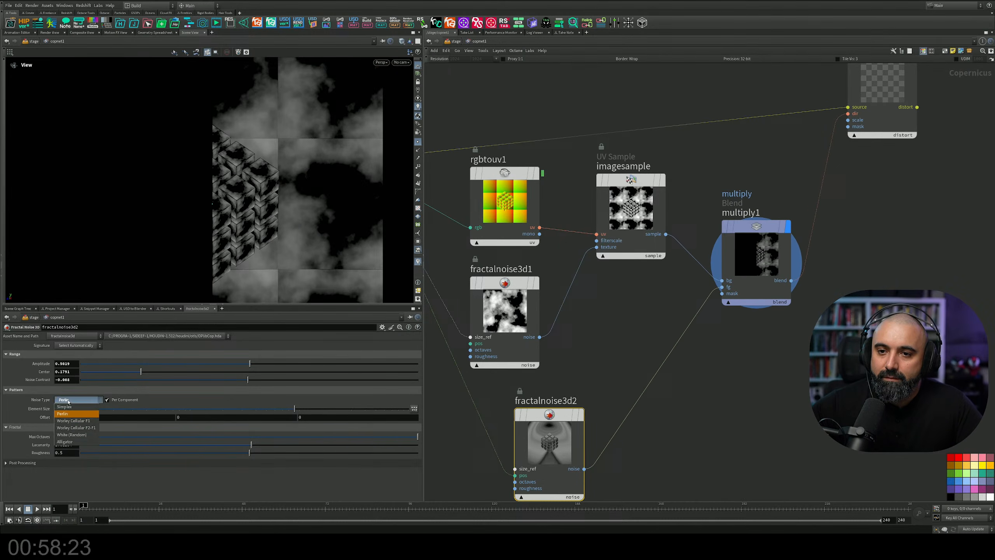
pyautogui.click(70, 441)
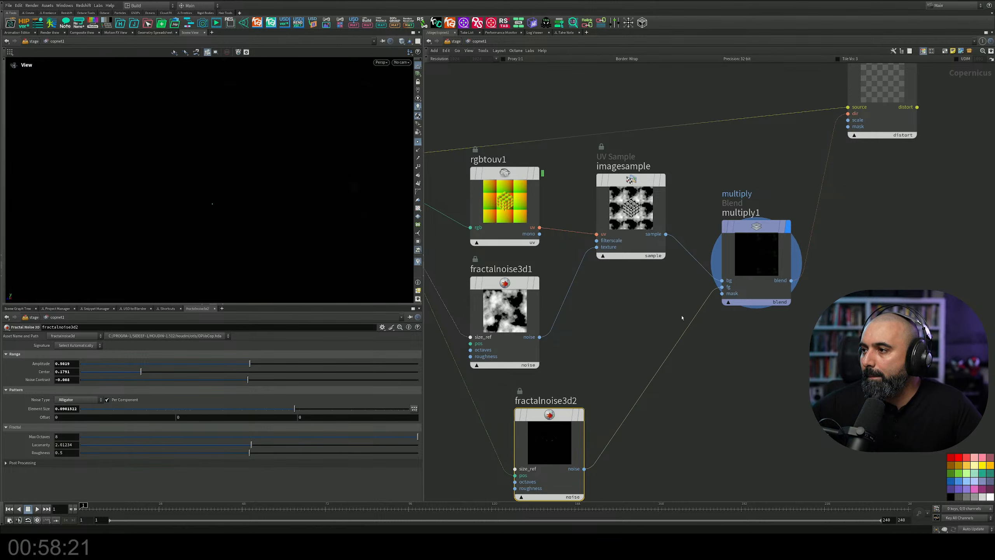
# Set fractalnoise3d2's Amplitude to about 0.17, Center 0.31, Noise Contrast -0.9, Max Octaves 3.7, Lacunarity 2.04 and Roughness 0.32.
pyautogui.moveTo(617, 313); pyautogui.dragTo(665, 222, button='middle')
pyautogui.moveTo(650, 269); pyautogui.dragTo(610, 356)
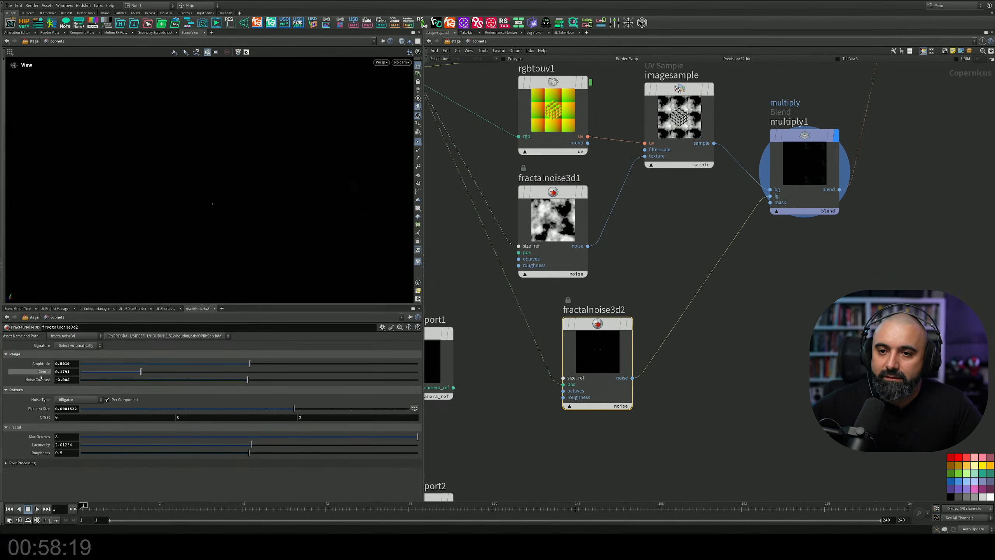
pyautogui.moveTo(147, 380); pyautogui.dragTo(185, 372)
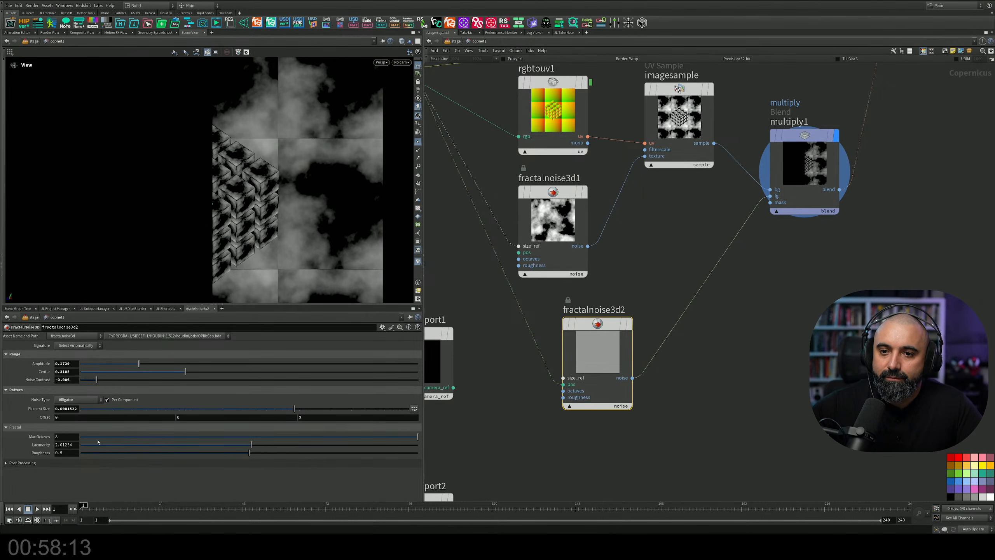
pyautogui.moveTo(258, 437); pyautogui.dragTo(188, 452)
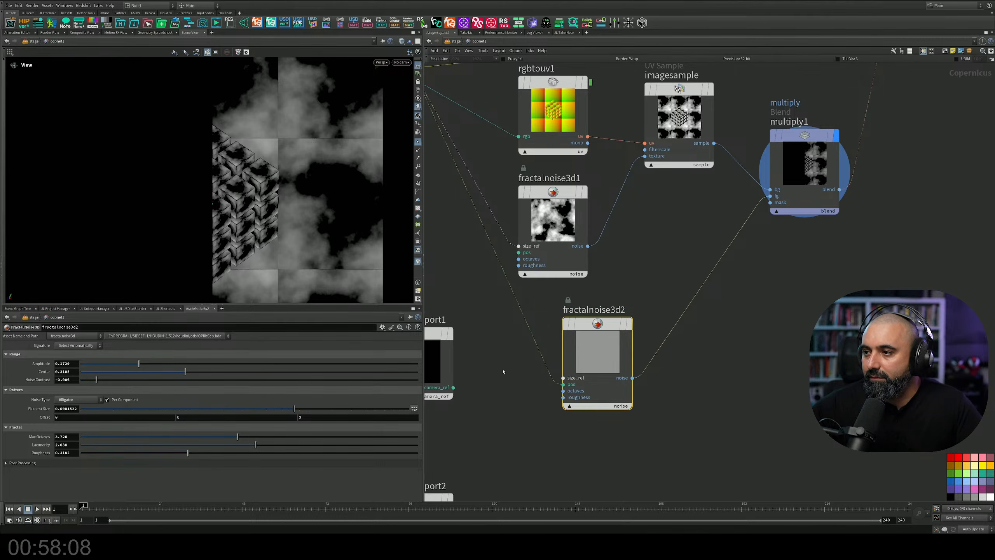
# Display fractalnoise3d2's output and raise its Amplitude to about 0.53 and Center to about 0.57.
pyautogui.click(630, 326)
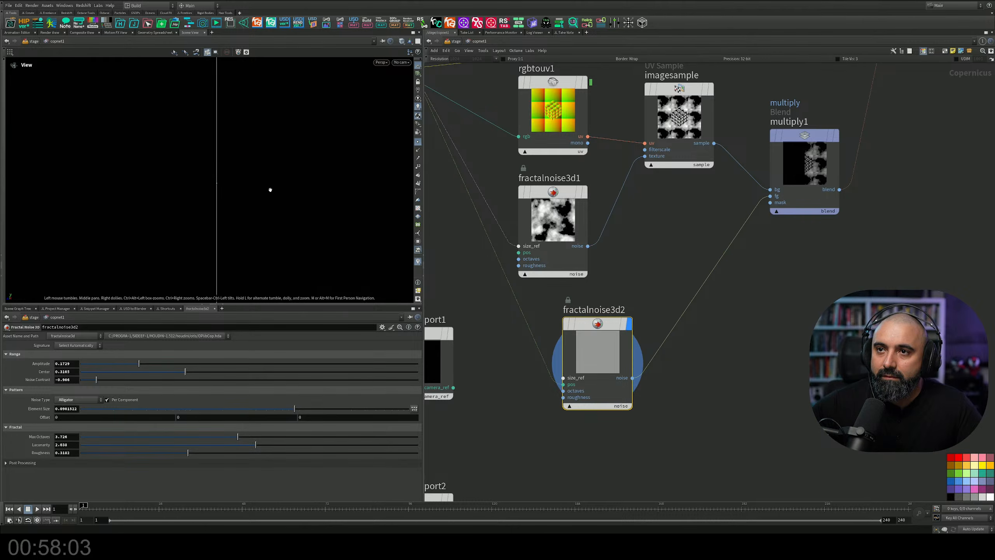
pyautogui.moveTo(139, 364); pyautogui.dragTo(275, 372)
pyautogui.click(291, 391)
pyautogui.scroll(-2, 145, 165)
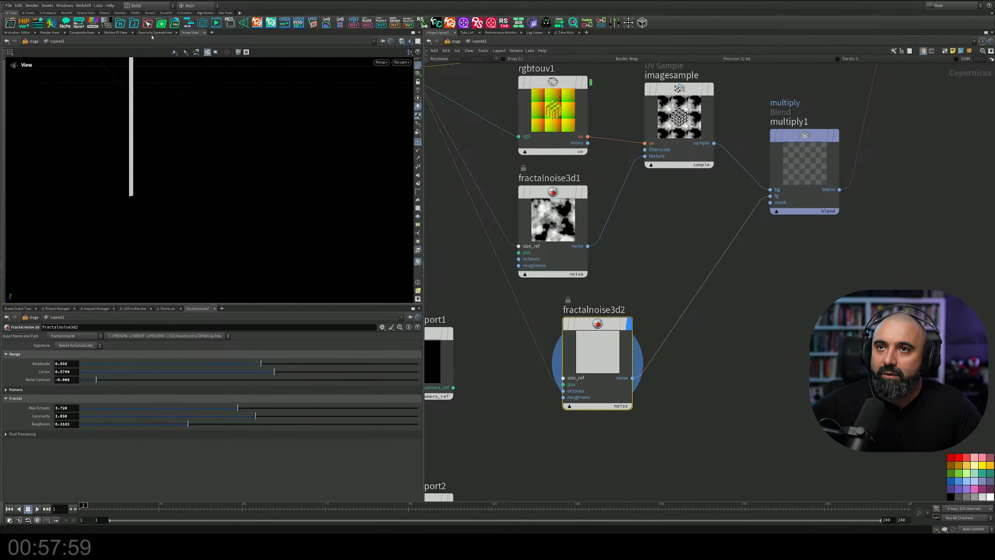
# View fractalnoise3d2 in the Composite View and set its Noise Contrast to about 0.26 and Max Octaves to about 4.05.
pyautogui.click(82, 33)
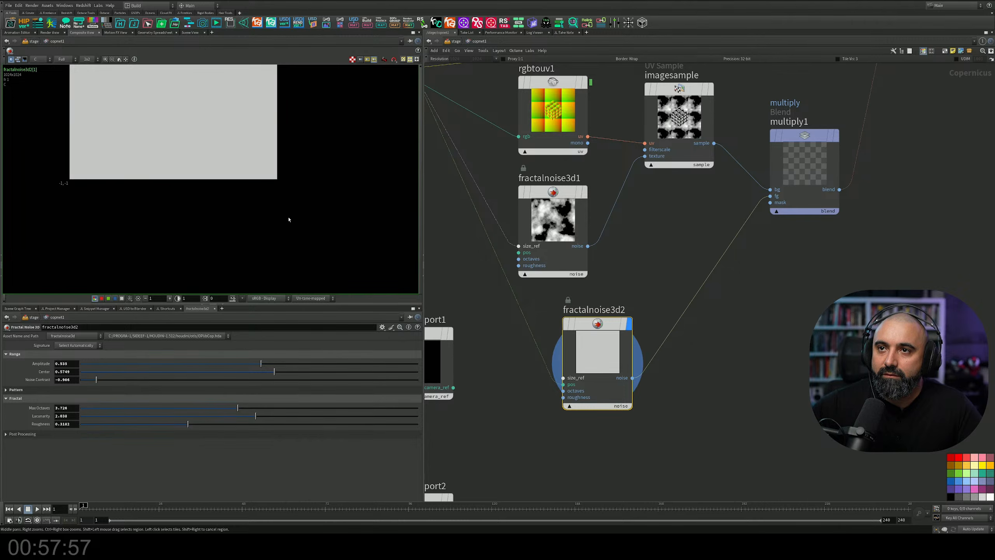
pyautogui.moveTo(277, 131); pyautogui.dragTo(316, 228, button='middle')
pyautogui.moveTo(203, 380); pyautogui.dragTo(294, 380)
pyautogui.moveTo(242, 407); pyautogui.dragTo(251, 408)
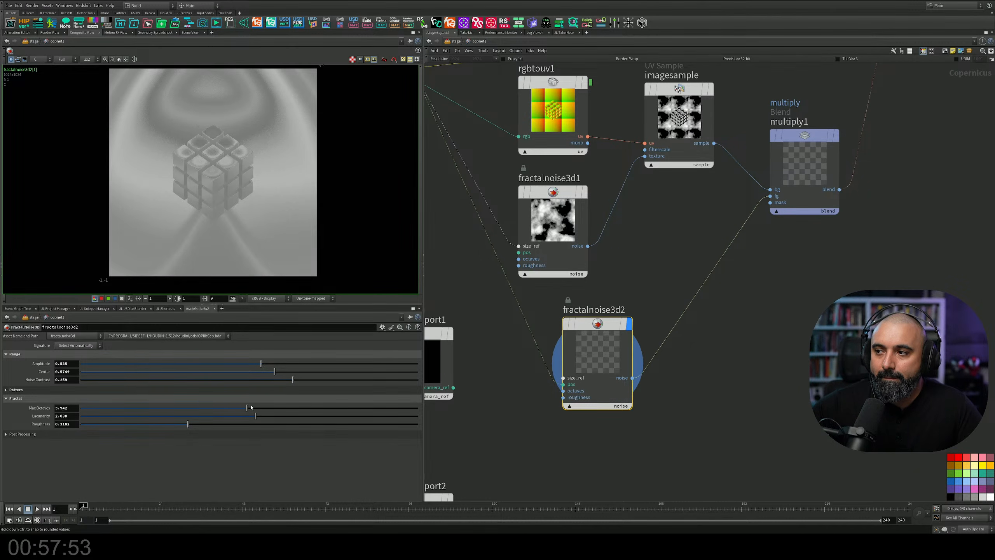
pyautogui.moveTo(536, 305); pyautogui.dragTo(613, 344, button='middle')
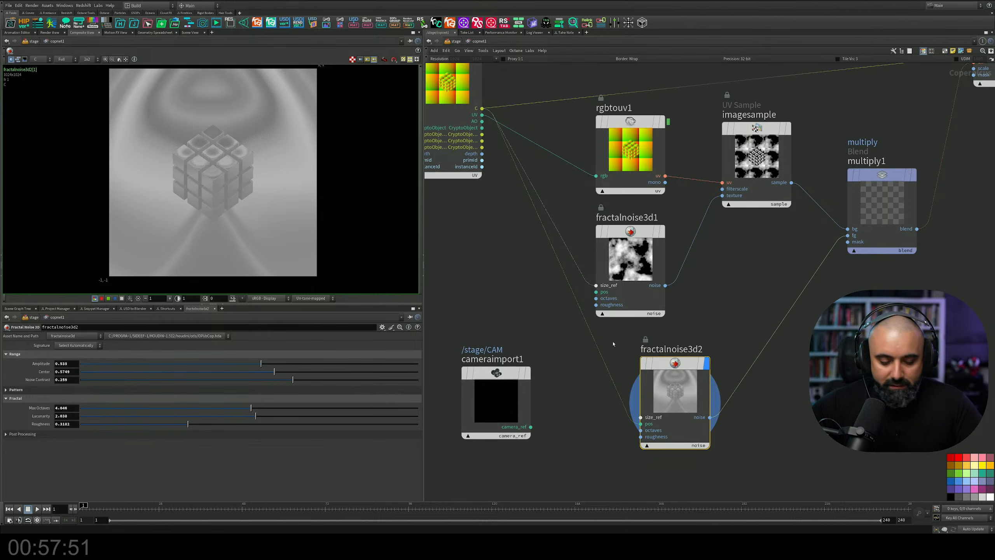
# Disconnect fractalnoise3d2's size_ref input and display multiply1's output in the Composite View.
pyautogui.moveTo(635, 346); pyautogui.dragTo(592, 413)
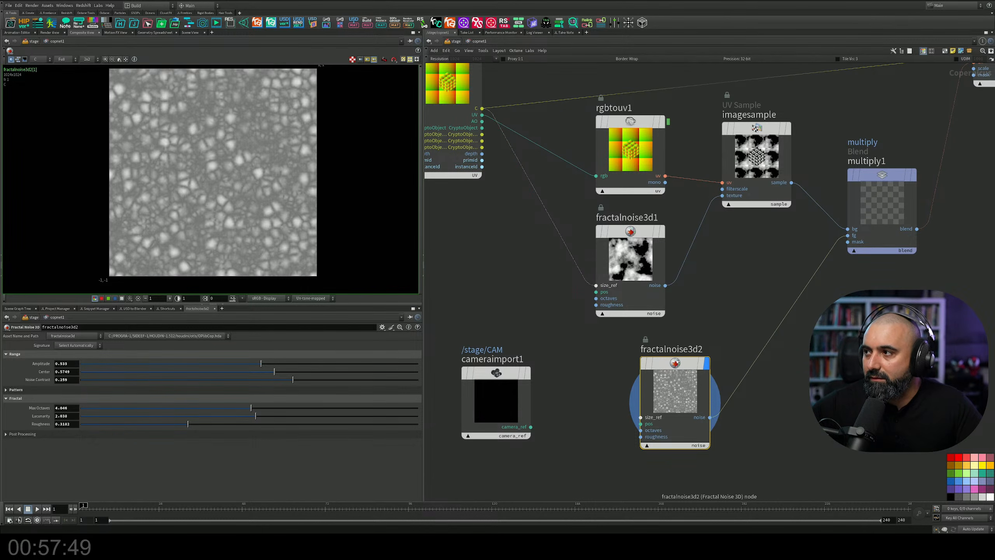
pyautogui.moveTo(725, 313); pyautogui.dragTo(668, 291, button='middle')
pyautogui.moveTo(842, 180)
pyautogui.click(861, 122)
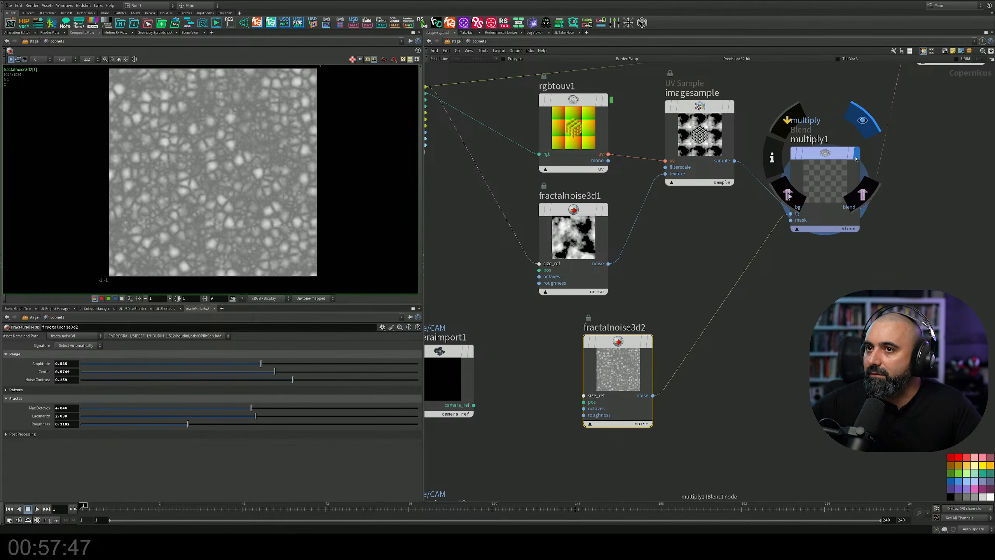
pyautogui.moveTo(899, 255); pyautogui.dragTo(791, 215)
pyautogui.moveTo(637, 272); pyautogui.dragTo(583, 334, button='middle')
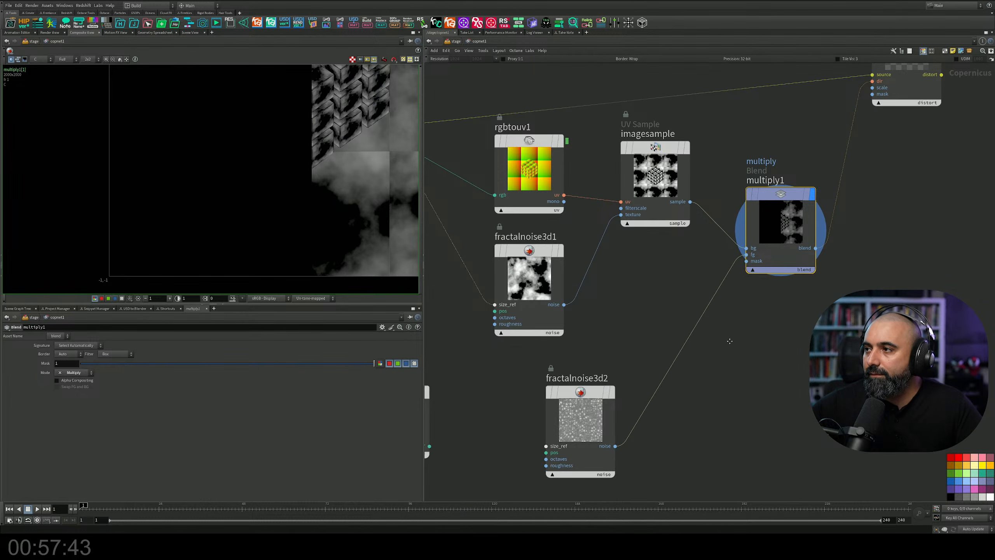
# Set multiply1's Mask to about 0.7 and align fractalnoise3d2 beneath imagesample, placing multiply1 slightly lower.
pyautogui.moveTo(737, 332); pyautogui.dragTo(659, 398, button='middle')
pyautogui.moveTo(801, 356); pyautogui.dragTo(792, 356)
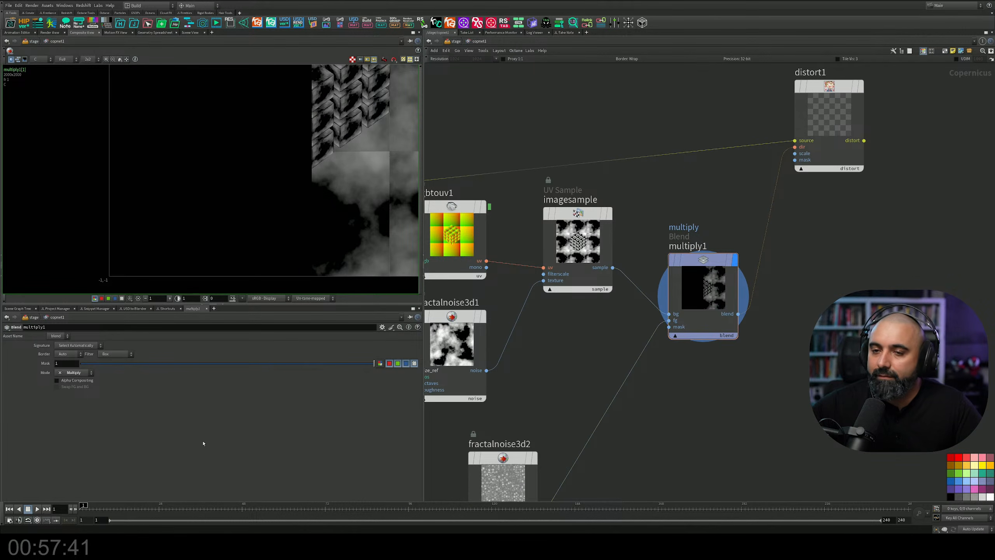
pyautogui.moveTo(253, 370); pyautogui.dragTo(484, 397)
pyautogui.moveTo(332, 362); pyautogui.dragTo(159, 363)
pyautogui.moveTo(548, 404); pyautogui.dragTo(568, 346, button='middle')
pyautogui.moveTo(493, 431); pyautogui.dragTo(569, 381)
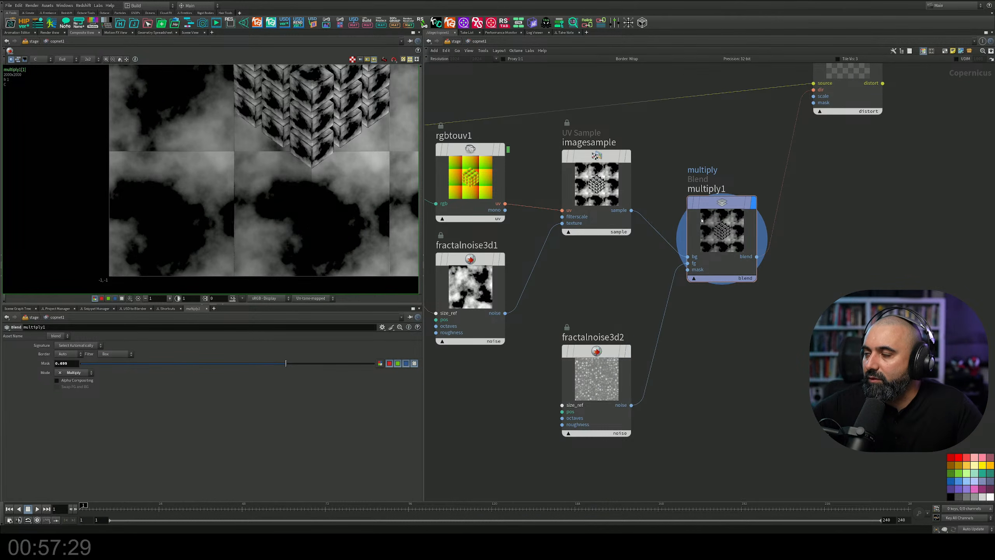
pyautogui.moveTo(711, 206); pyautogui.dragTo(709, 215)
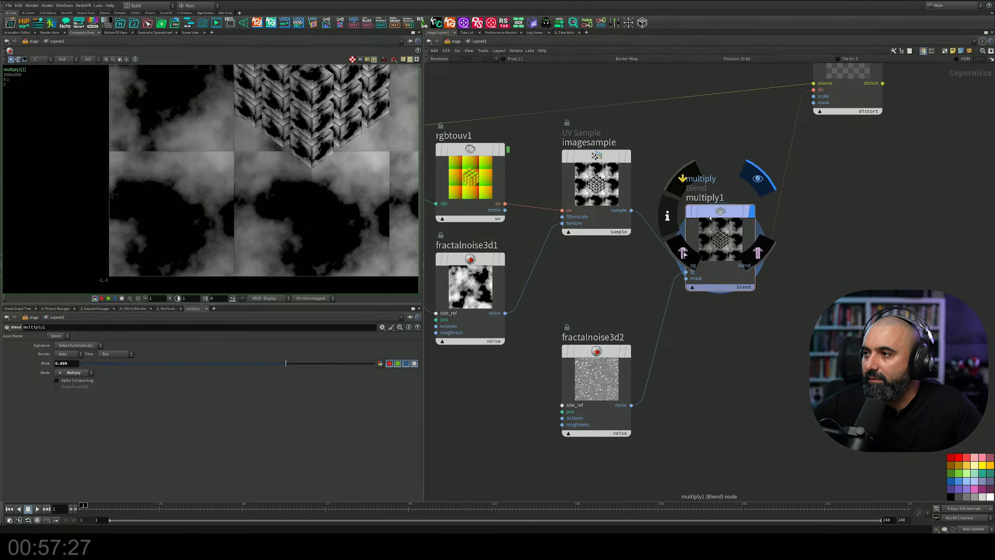
# Set multiply1's blend Mode to Add and fractalnoise3d2's Noise Contrast to about 0.13.
pyautogui.click(63, 371)
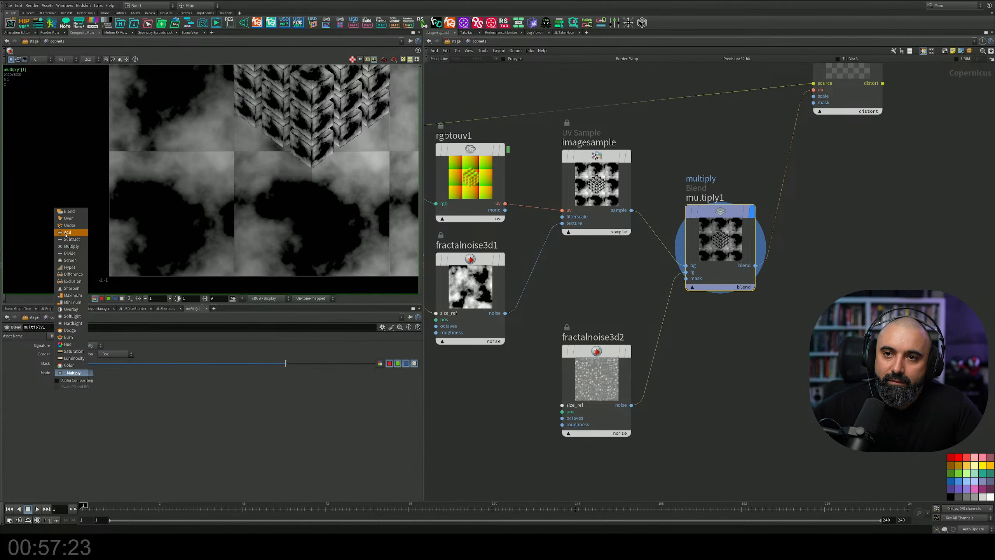
pyautogui.click(67, 233)
pyautogui.click(597, 376)
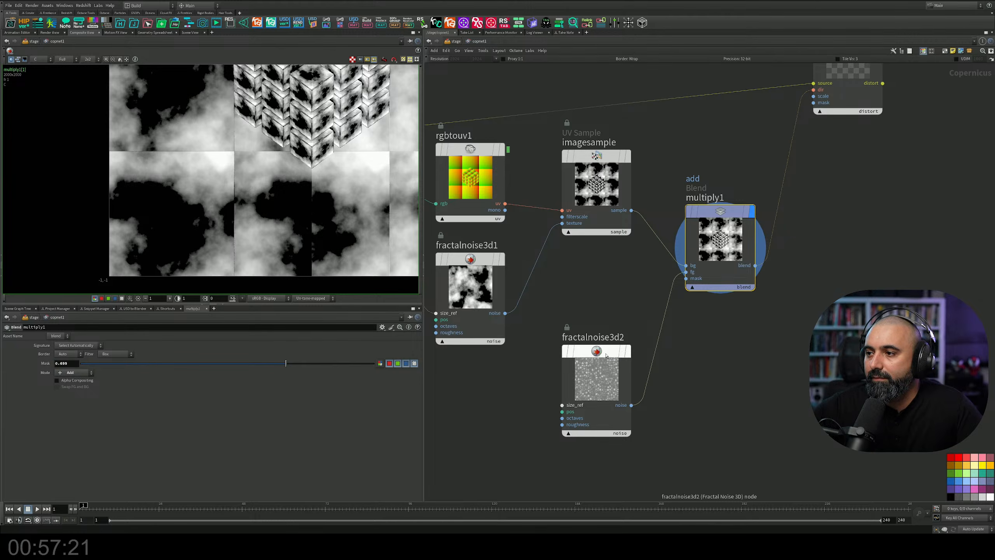
pyautogui.moveTo(277, 379)
pyautogui.mouseDown()
pyautogui.moveTo(260, 381)
pyautogui.moveTo(270, 380)
pyautogui.mouseUp()
# Set multiply1's Mask to 1 with the whole blended image in view.
pyautogui.click(724, 247)
pyautogui.moveTo(320, 162); pyautogui.dragTo(235, 225, button='middle')
pyautogui.scroll(-4, 236, 225)
pyautogui.moveTo(286, 363); pyautogui.dragTo(420, 372)
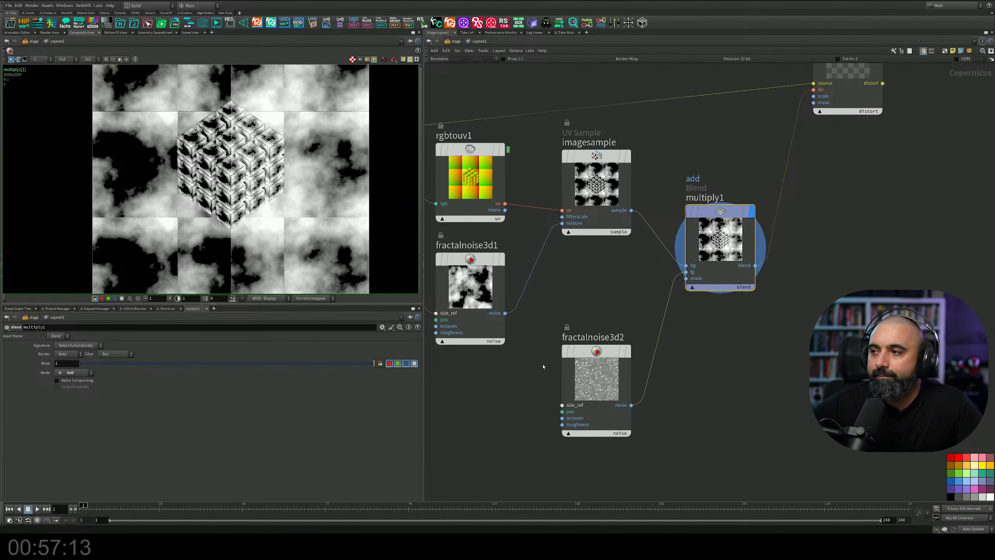
# Disconnect fractalnoise3d1's size_ref input and set its Element Size to about 0.29.
pyautogui.moveTo(728, 372); pyautogui.dragTo(880, 416, button='middle')
pyautogui.moveTo(510, 282); pyautogui.dragTo(520, 304, button='middle')
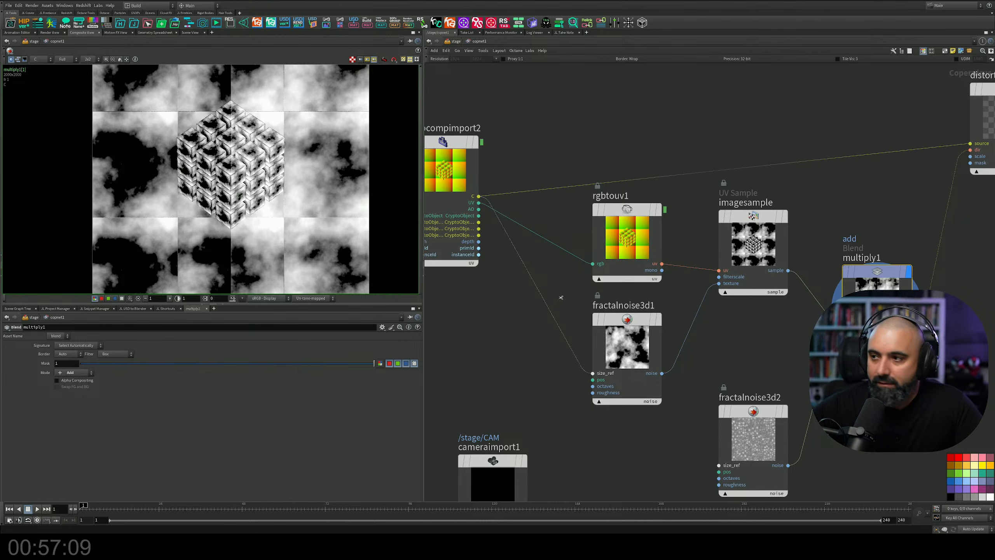
pyautogui.press('y')
pyautogui.moveTo(567, 292); pyautogui.dragTo(530, 356)
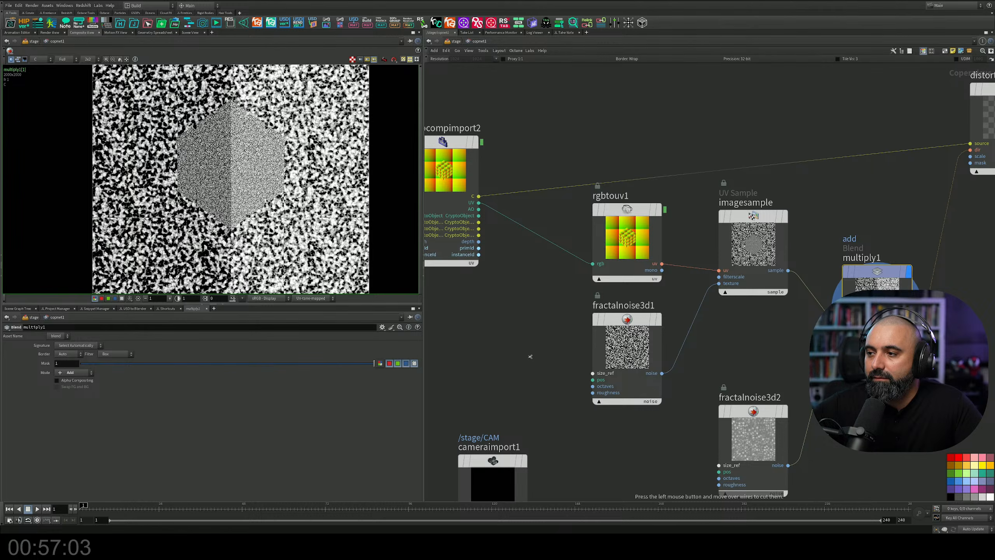
pyautogui.moveTo(694, 359); pyautogui.dragTo(574, 319, button='middle')
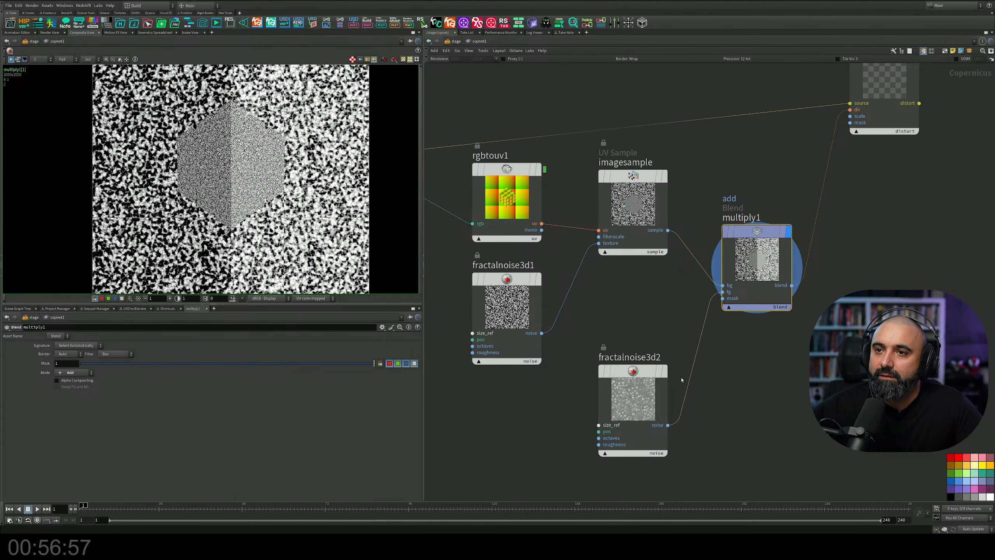
pyautogui.click(483, 300)
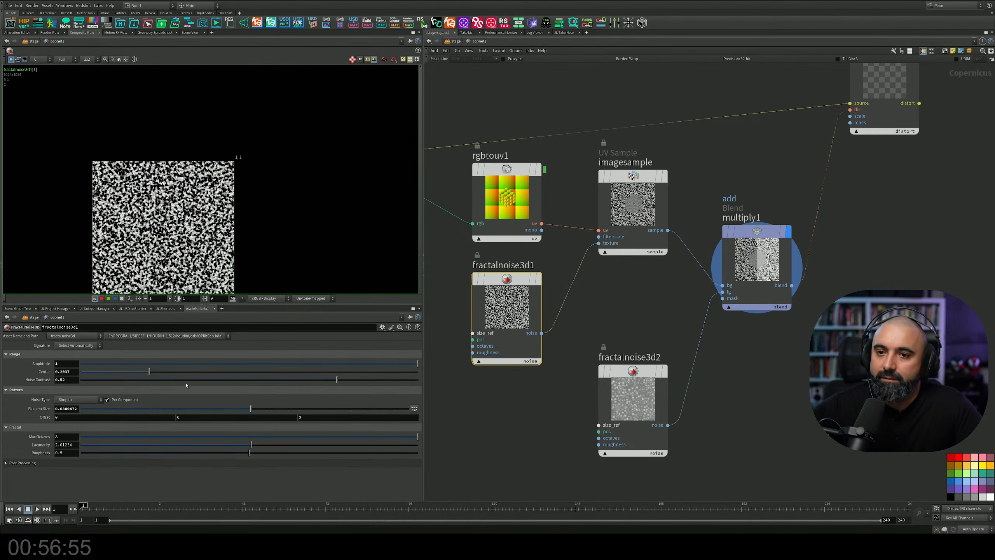
pyautogui.moveTo(281, 408); pyautogui.dragTo(353, 413)
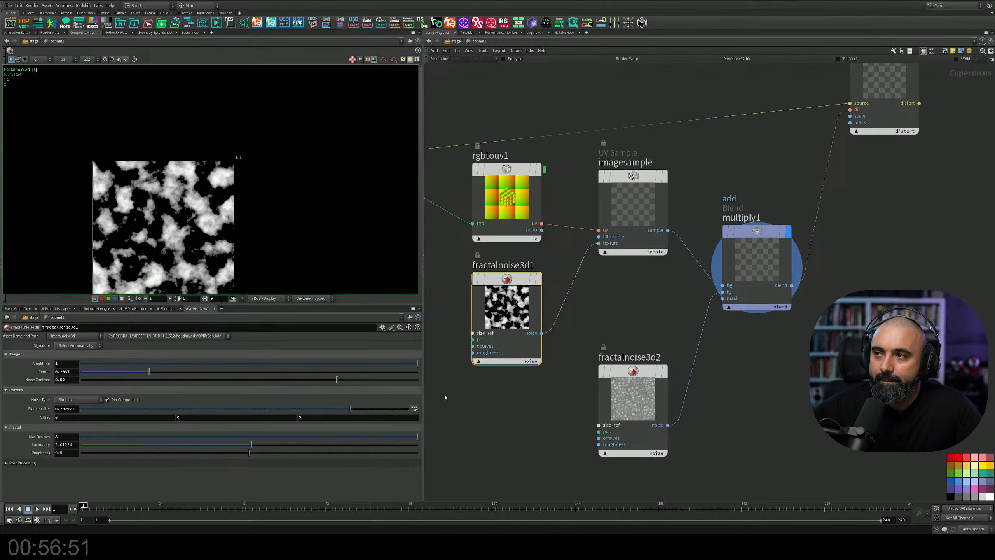
# Set fractalnoise3d2's Amplitude to about 0.55, Max Octaves to about 4.84 and Noise Contrast to about -0.15.
pyautogui.click(614, 325)
pyautogui.moveTo(719, 419); pyautogui.dragTo(620, 438)
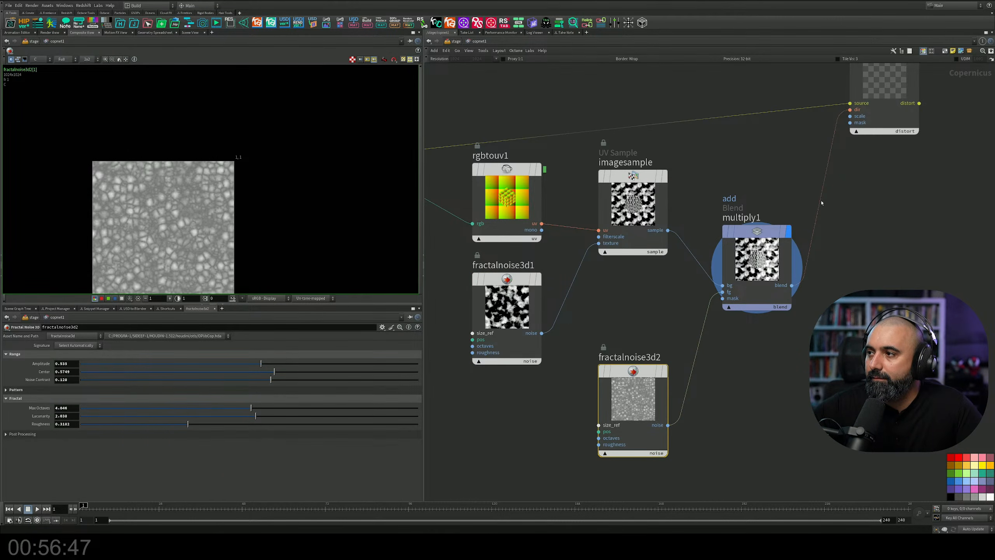
pyautogui.moveTo(866, 289); pyautogui.dragTo(689, 185)
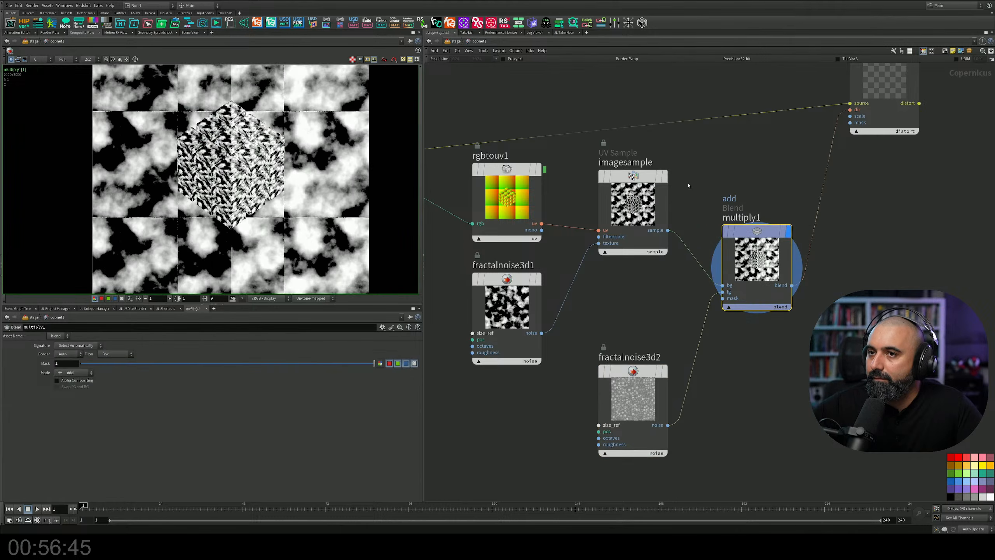
pyautogui.moveTo(738, 408); pyautogui.dragTo(624, 439)
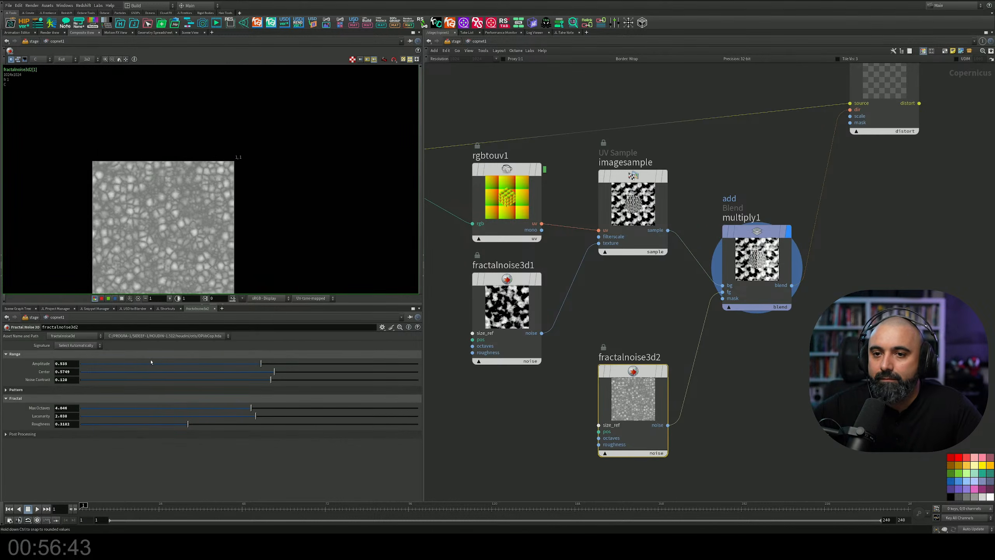
pyautogui.moveTo(261, 363); pyautogui.dragTo(265, 363)
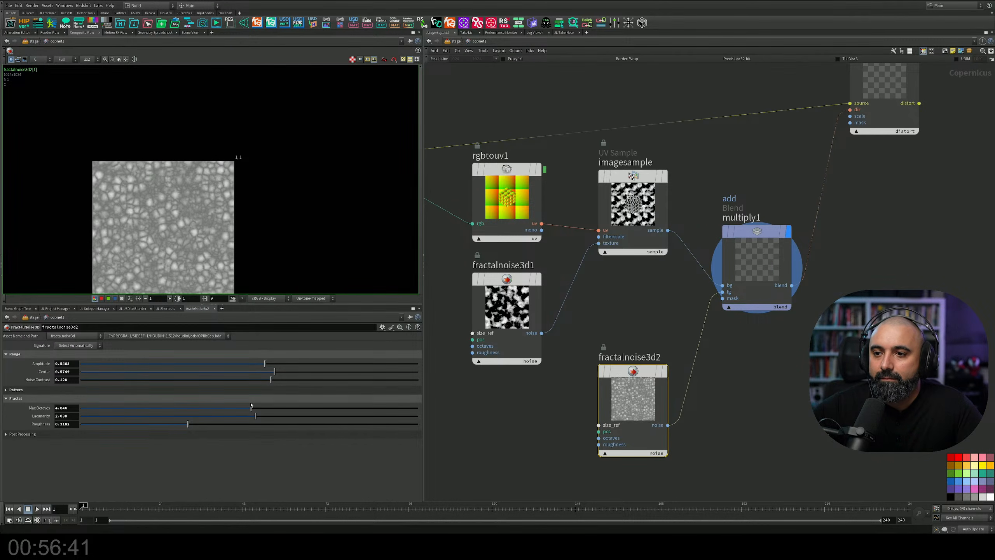
pyautogui.moveTo(252, 408); pyautogui.dragTo(284, 419)
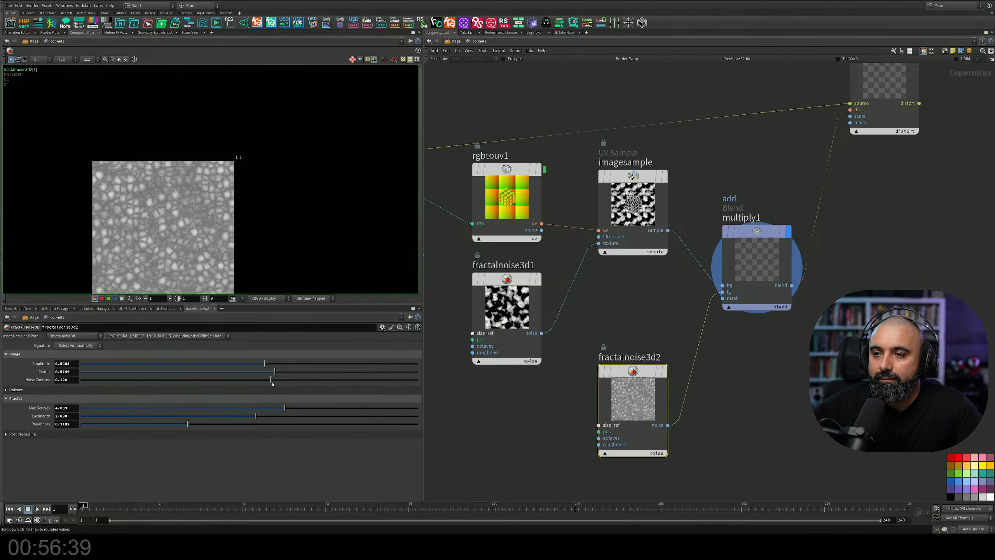
pyautogui.moveTo(234, 383); pyautogui.dragTo(223, 380)
# Set fractalnoise3d2's Element Size to about 0.26, Amplitude to 1 and Noise Contrast to about -0.3.
pyautogui.click(192, 391)
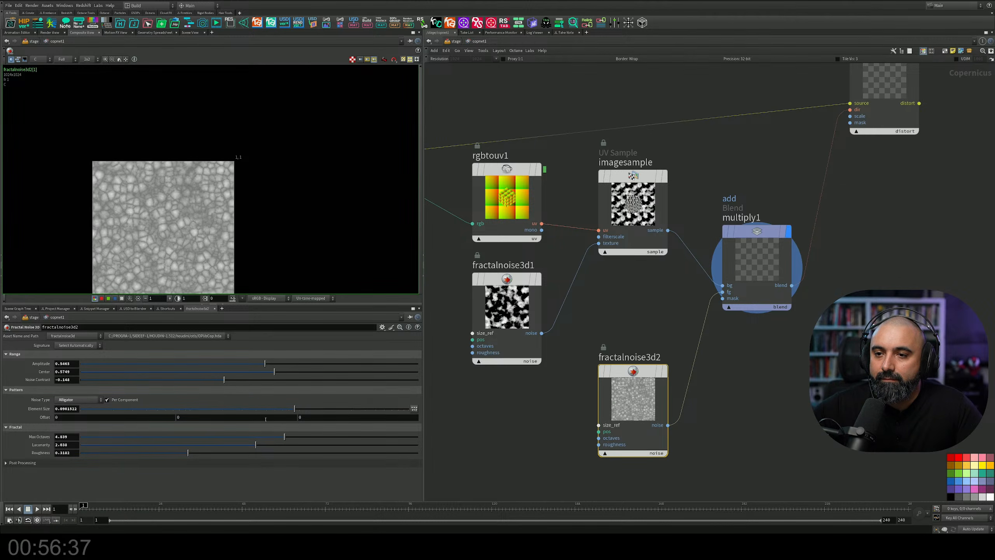
pyautogui.moveTo(266, 408); pyautogui.dragTo(345, 414)
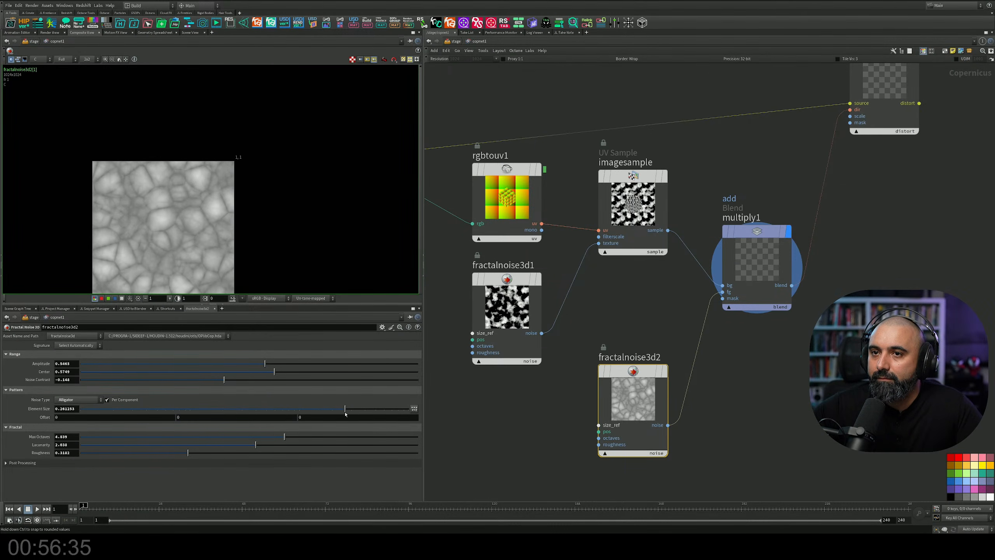
pyautogui.moveTo(224, 380); pyautogui.dragTo(202, 379)
pyautogui.moveTo(264, 364); pyautogui.dragTo(451, 369)
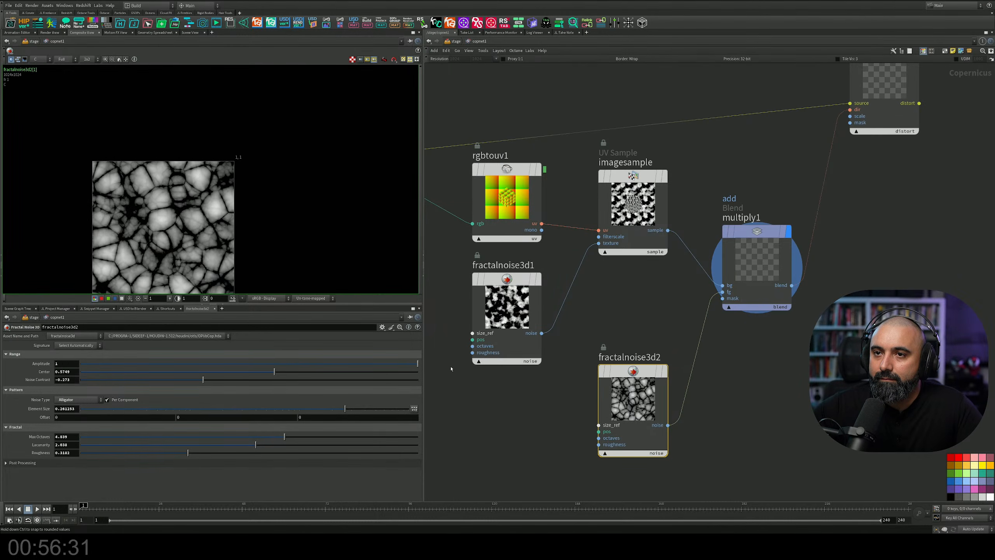
pyautogui.moveTo(207, 383); pyautogui.dragTo(202, 383)
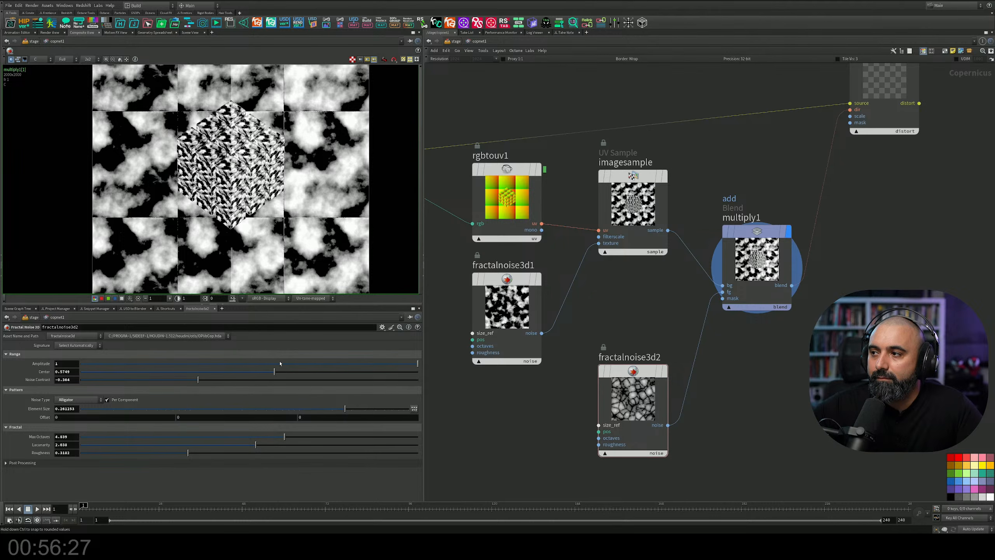
# Set multiply1's blend Mode to Over and move the node farther away from imagesample.
pyautogui.click(751, 292)
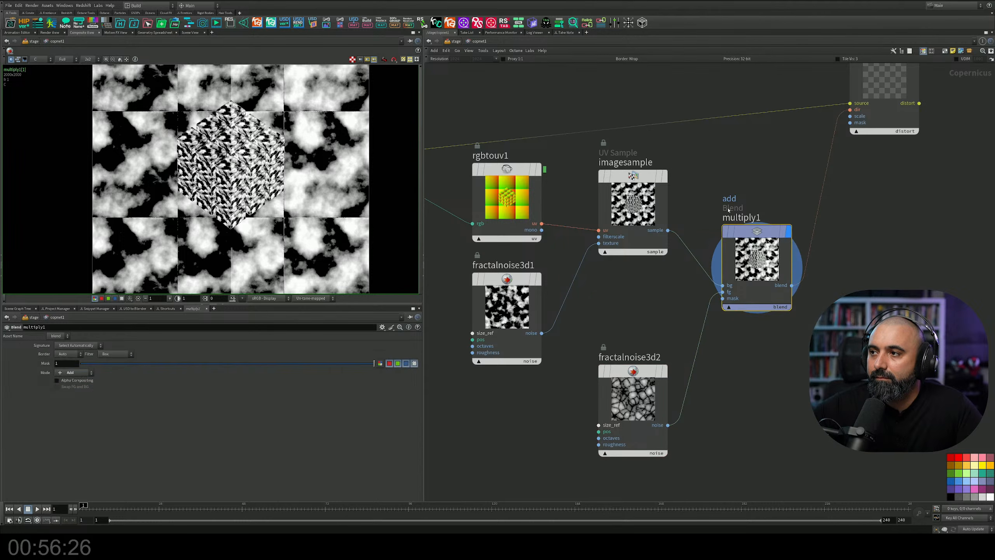
pyautogui.click(77, 372)
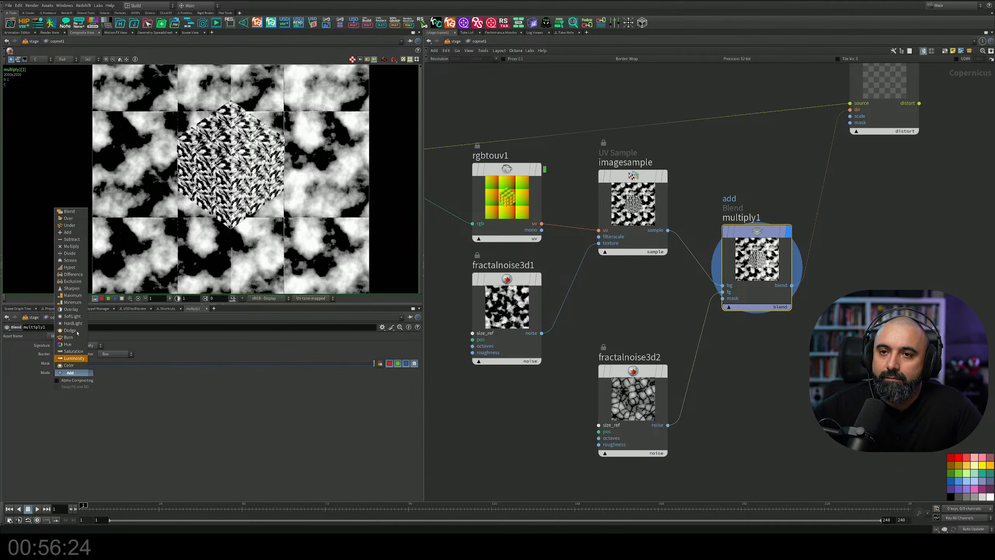
pyautogui.click(78, 219)
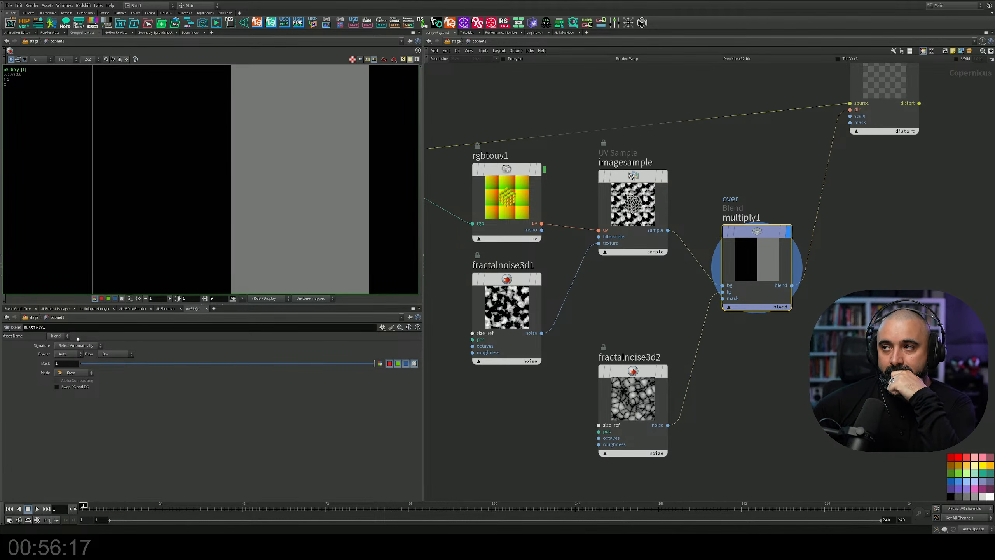
pyautogui.moveTo(716, 234); pyautogui.dragTo(781, 244)
pyautogui.moveTo(674, 289); pyautogui.dragTo(665, 294, button='middle')
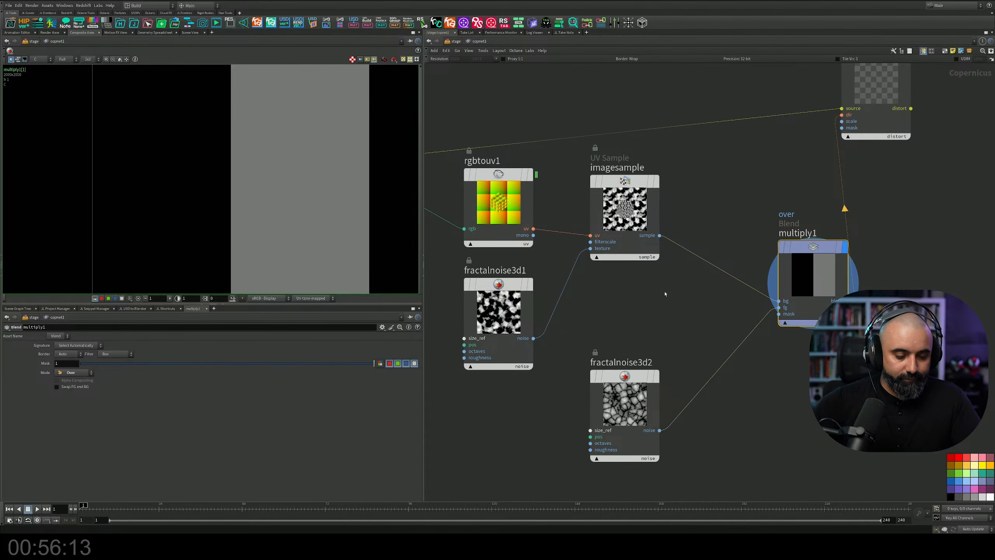
# Insert a Mono to RGB node on the wire between imagesample and multiply1.
pyautogui.press('Tab')
pyautogui.write('mo')
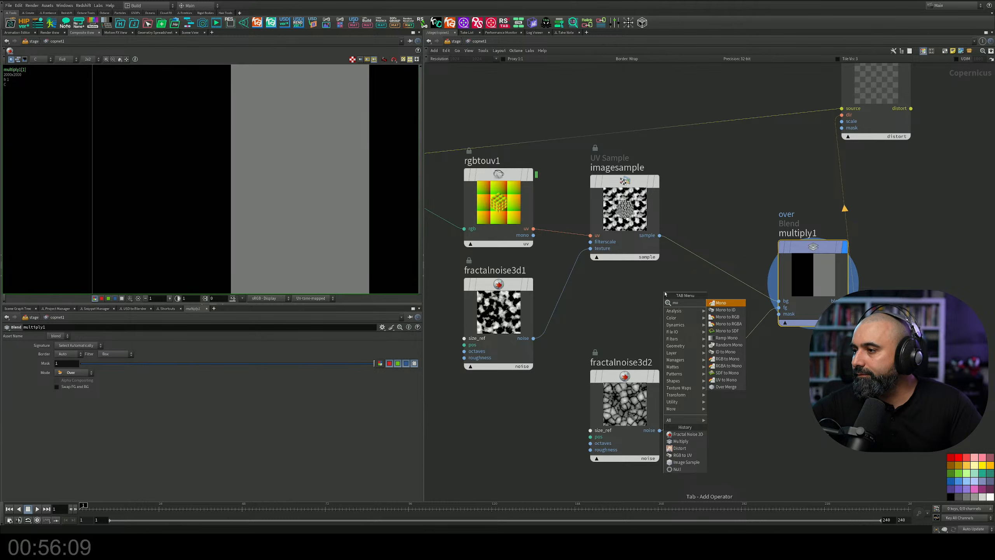
pyautogui.click(734, 320)
pyautogui.click(719, 247)
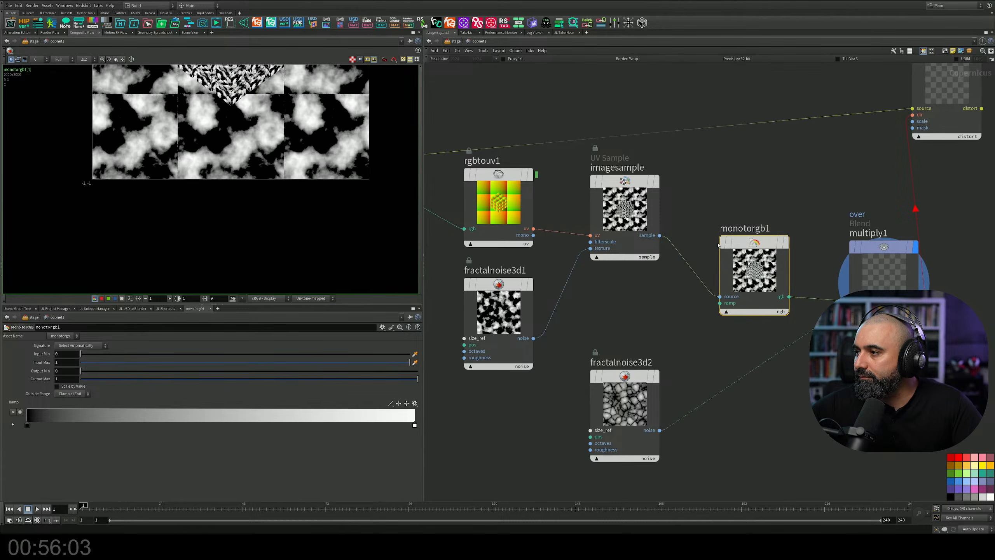
# Pull monotorgb1 off the wire and delete it, spacing multiply1 and distort1 farther apart.
pyautogui.moveTo(754, 213); pyautogui.dragTo(601, 256, button='middle')
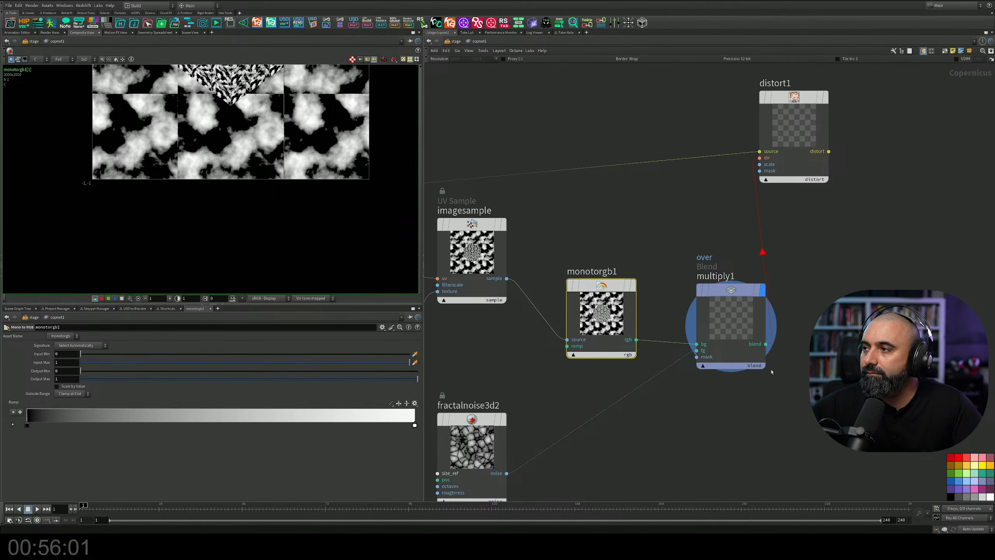
pyautogui.moveTo(601, 314); pyautogui.dragTo(898, 325)
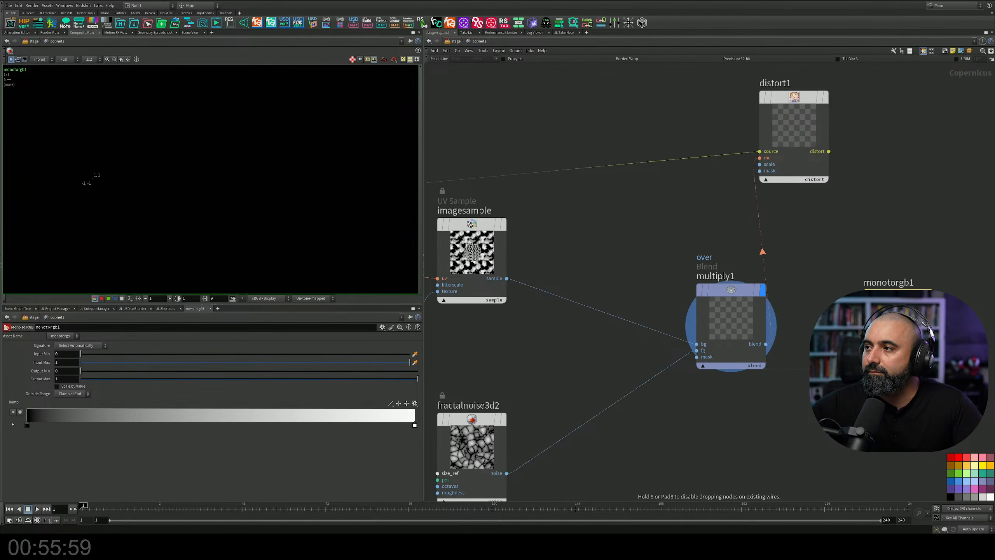
pyautogui.moveTo(731, 289)
pyautogui.mouseDown()
pyautogui.moveTo(658, 277)
pyautogui.moveTo(714, 284)
pyautogui.mouseUp()
pyautogui.moveTo(802, 98); pyautogui.dragTo(885, 93)
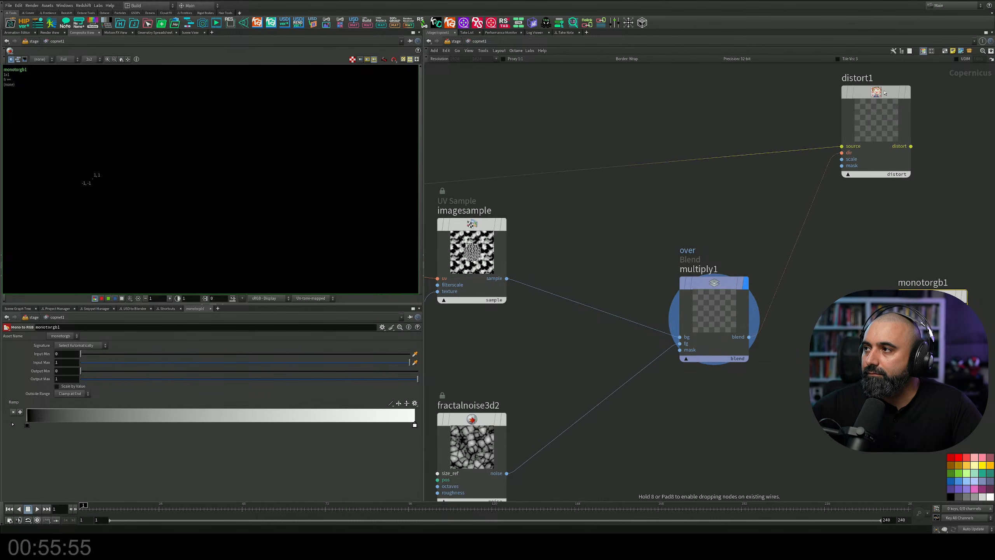
pyautogui.moveTo(776, 290); pyautogui.dragTo(691, 282, button='middle')
pyautogui.moveTo(629, 277); pyautogui.dragTo(576, 279)
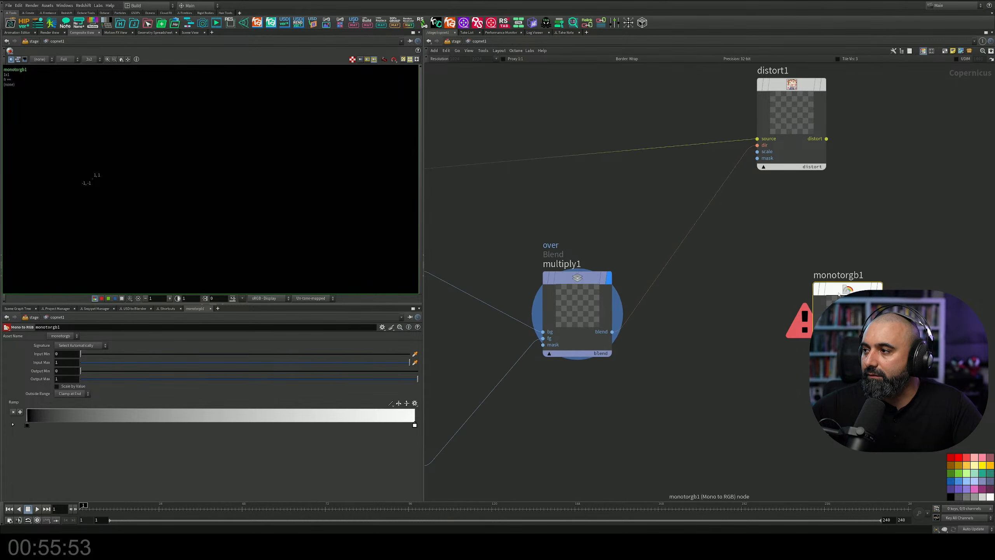
pyautogui.press('Delete')
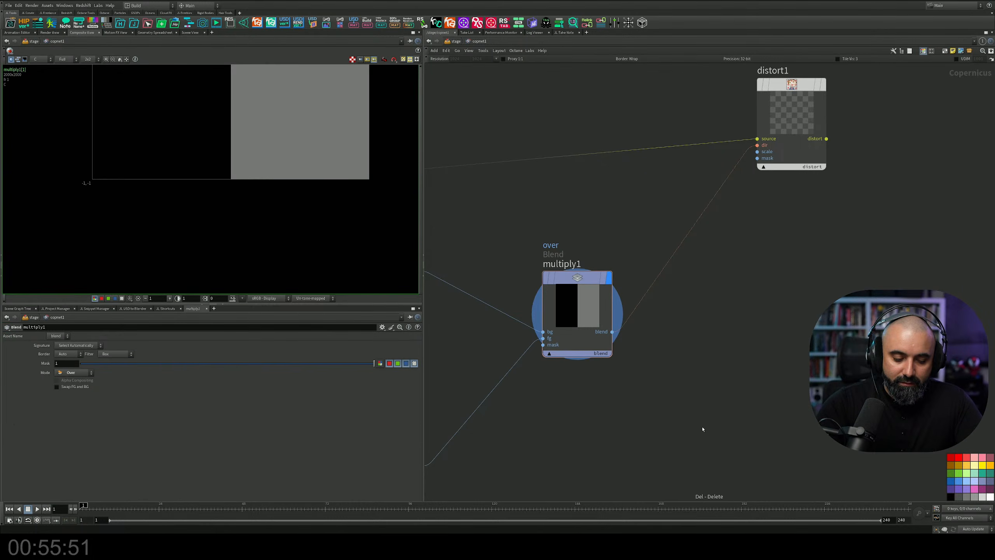
# Add an RGBA to UV node and insert it on the wire between multiply1 and distort1's dir input.
pyautogui.press('Tab')
pyautogui.write('rgb')
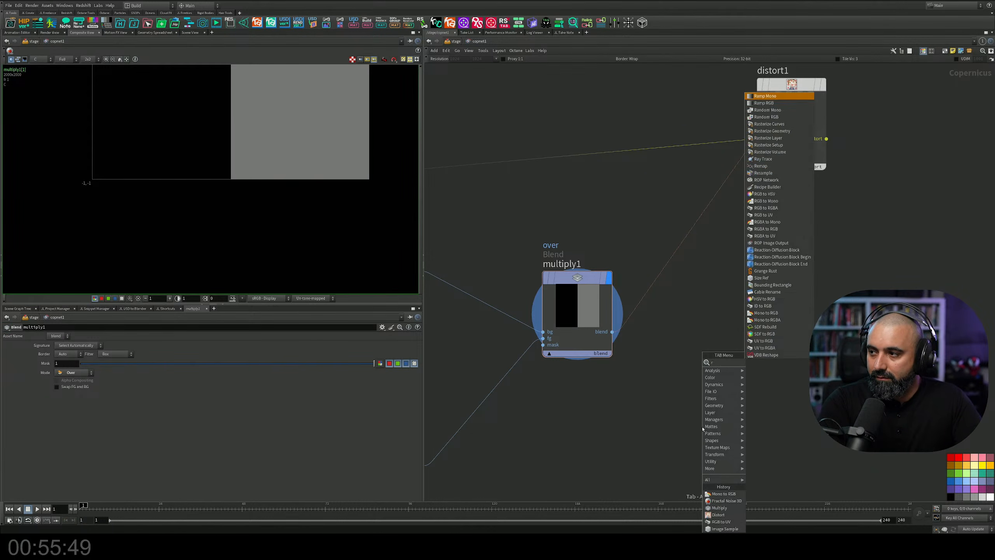
pyautogui.press('Down')
pyautogui.press('Down')
pyautogui.press('Down')
pyautogui.press('Down')
pyautogui.press('Down')
pyautogui.press('Down')
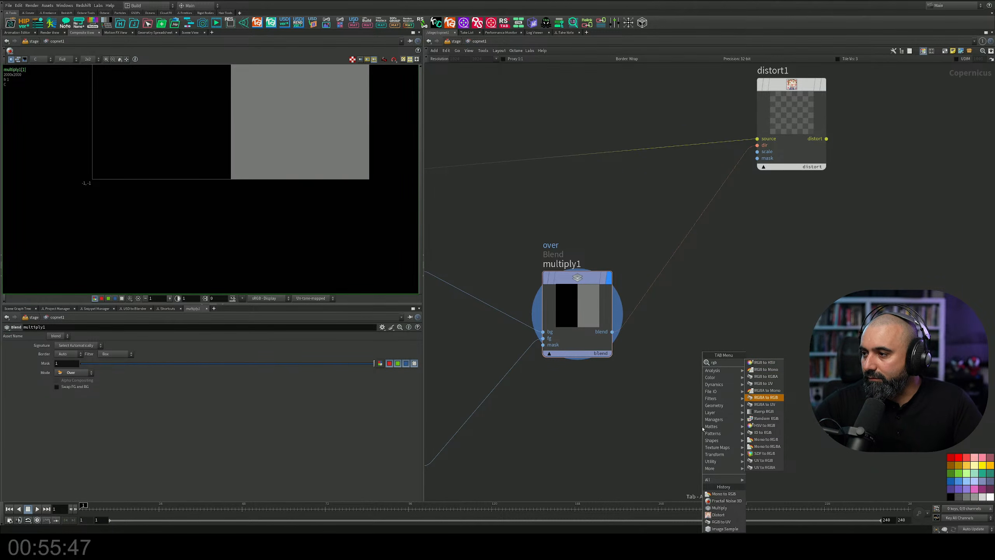
pyautogui.press('Return')
pyautogui.click(725, 337)
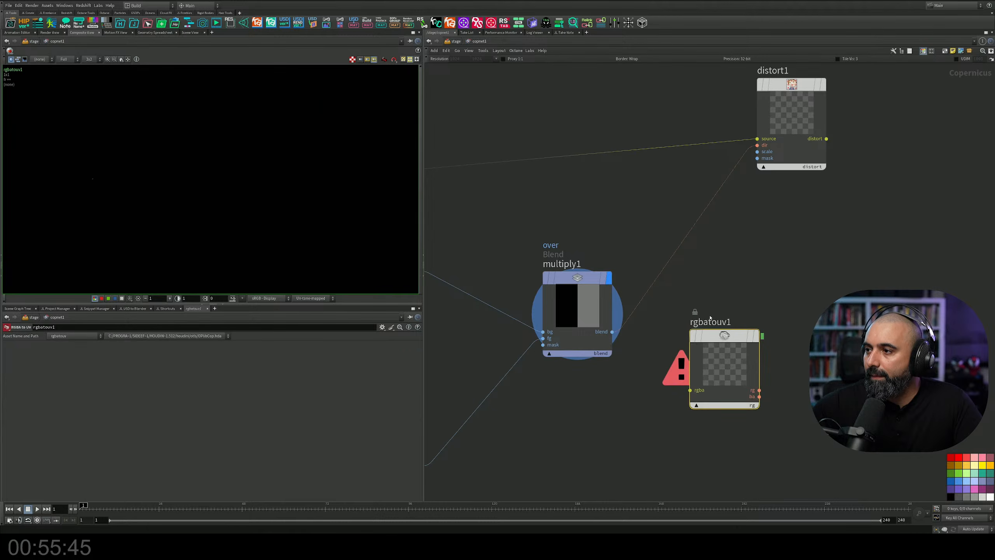
pyautogui.moveTo(731, 347); pyautogui.dragTo(692, 246)
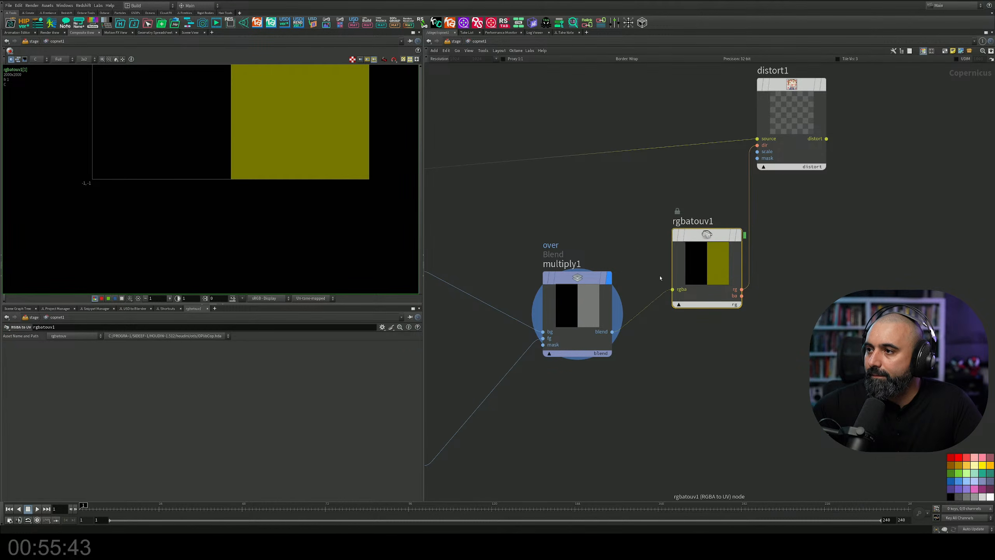
# Make room beside multiply1 and insert a Mono to RGB node on the wire between multiply1 and rgbatouv1.
pyautogui.moveTo(578, 306); pyautogui.dragTo(509, 296)
pyautogui.press('Tab')
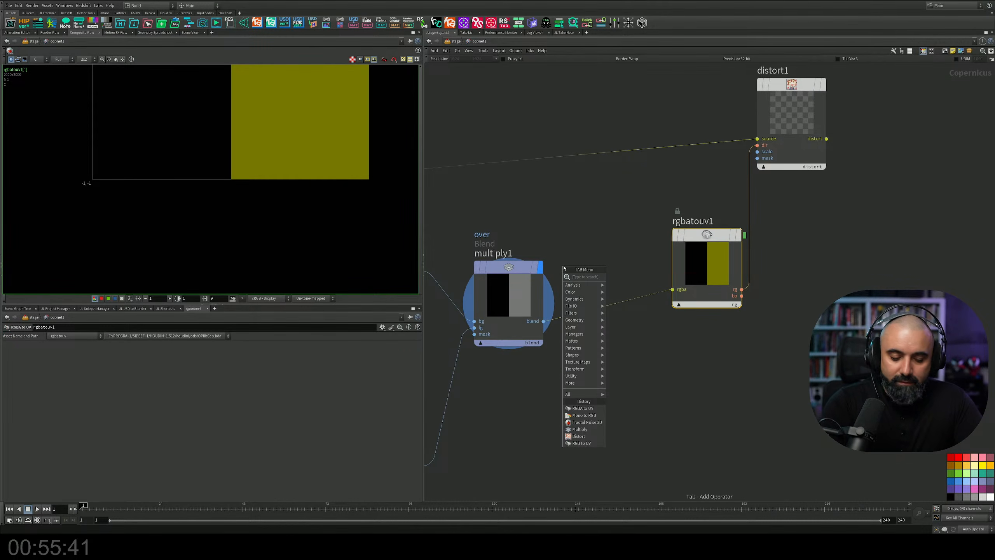
pyautogui.write('mono')
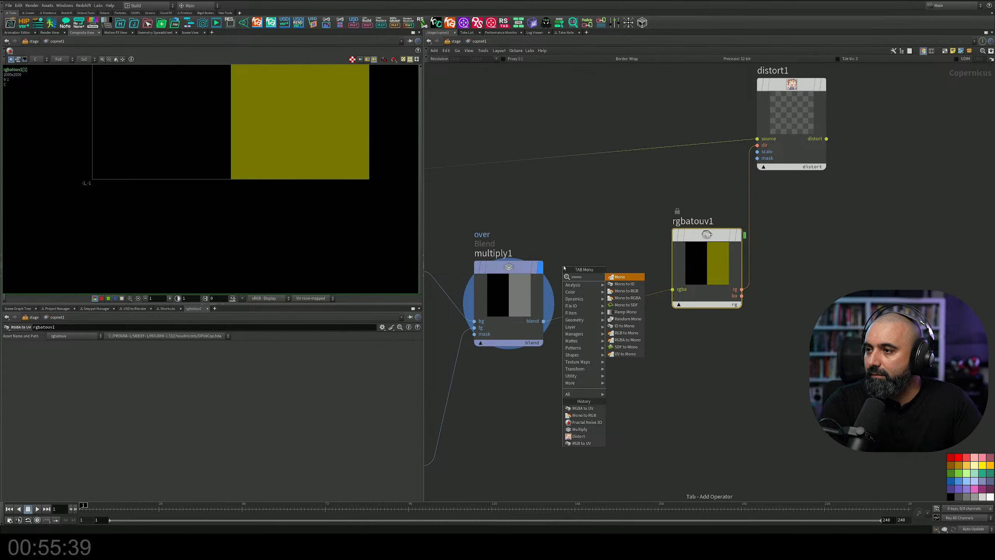
pyautogui.press('Down')
pyautogui.press('Down')
pyautogui.press('Return')
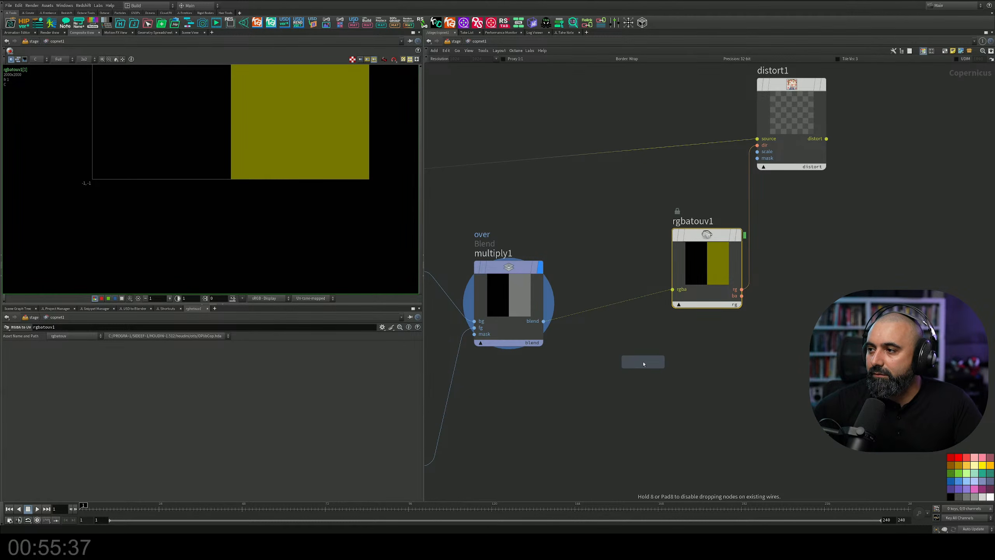
pyautogui.click(613, 307)
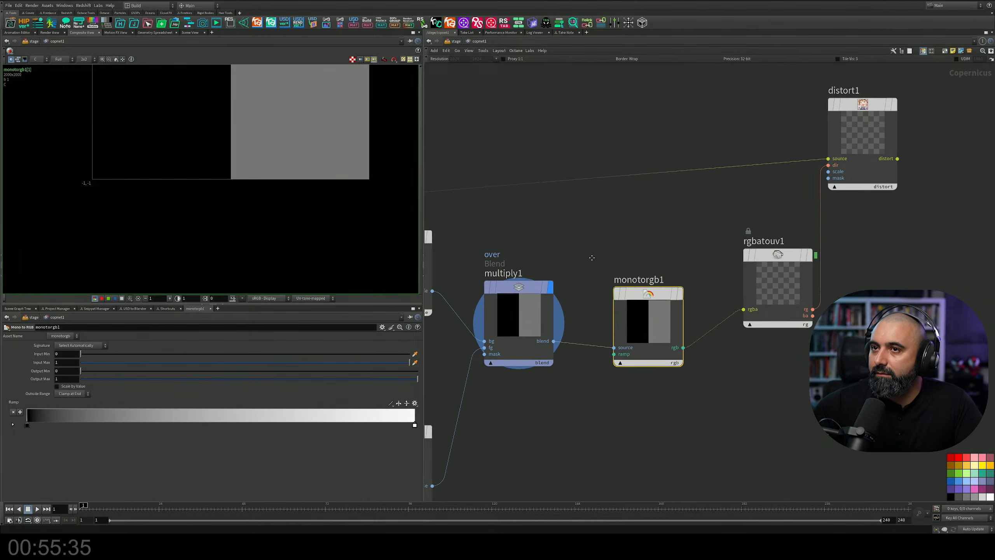
# Set monotorgb1's Output Min to about 0.305 and its Input Min to about 0.128.
pyautogui.moveTo(591, 258); pyautogui.dragTo(688, 275, button='middle')
pyautogui.click(590, 351)
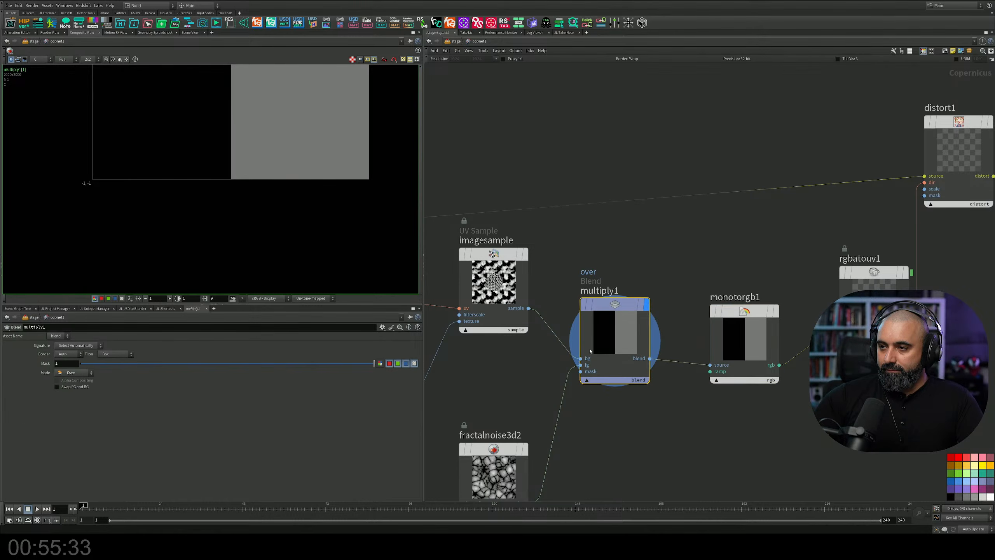
pyautogui.moveTo(590, 351); pyautogui.dragTo(656, 361, button='middle')
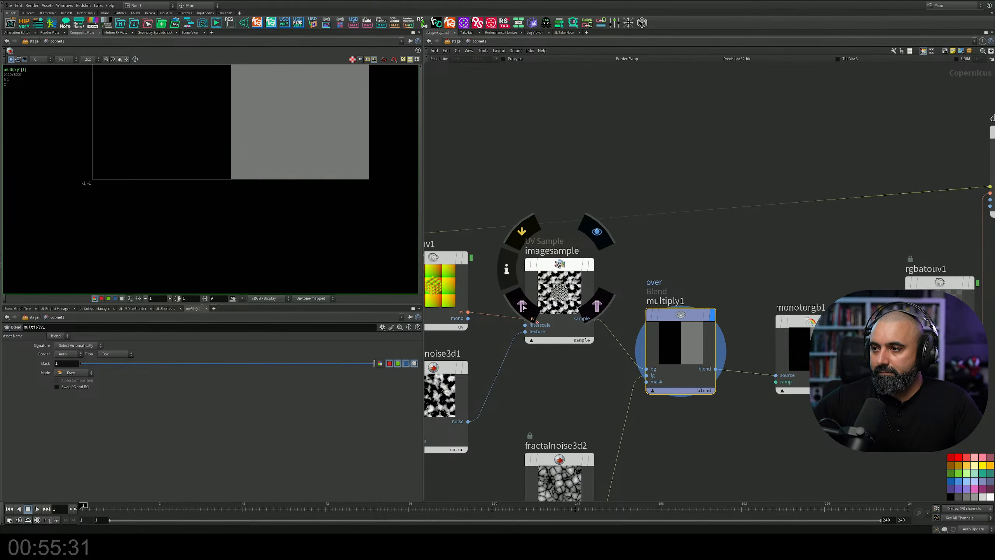
pyautogui.moveTo(723, 279); pyautogui.dragTo(605, 203, button='middle')
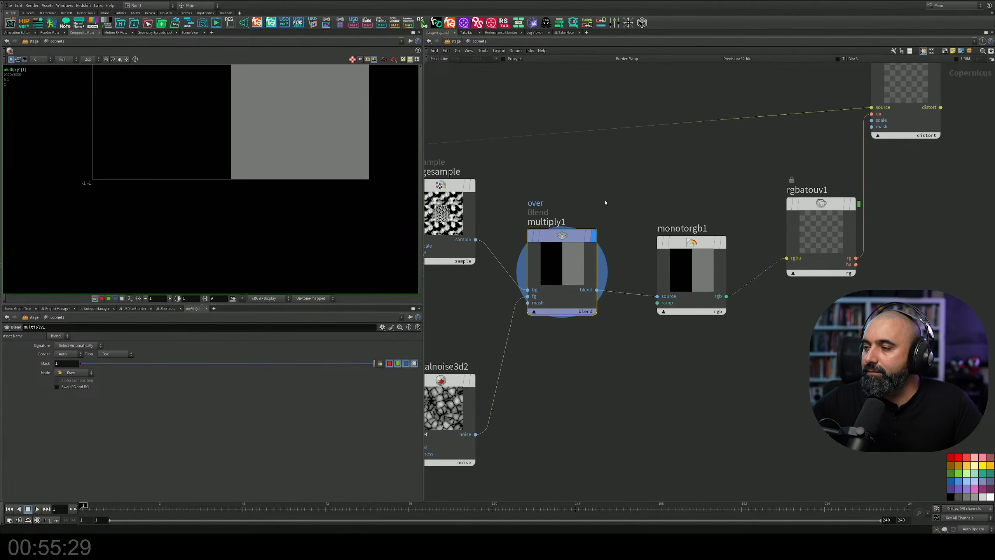
pyautogui.moveTo(754, 370); pyautogui.dragTo(655, 224)
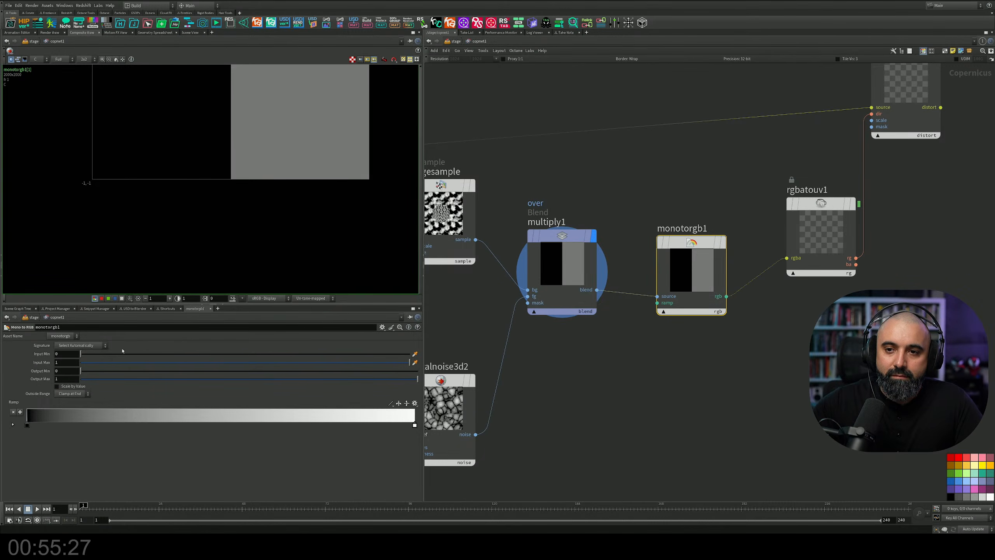
pyautogui.moveTo(164, 371)
pyautogui.mouseDown()
pyautogui.moveTo(184, 371)
pyautogui.moveTo(173, 375)
pyautogui.mouseUp()
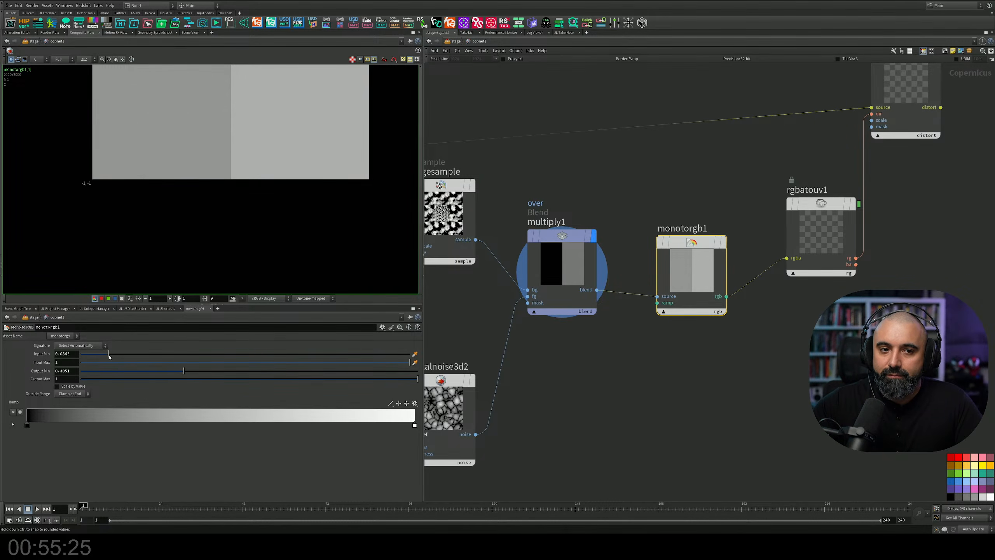
pyautogui.moveTo(109, 357); pyautogui.dragTo(122, 355)
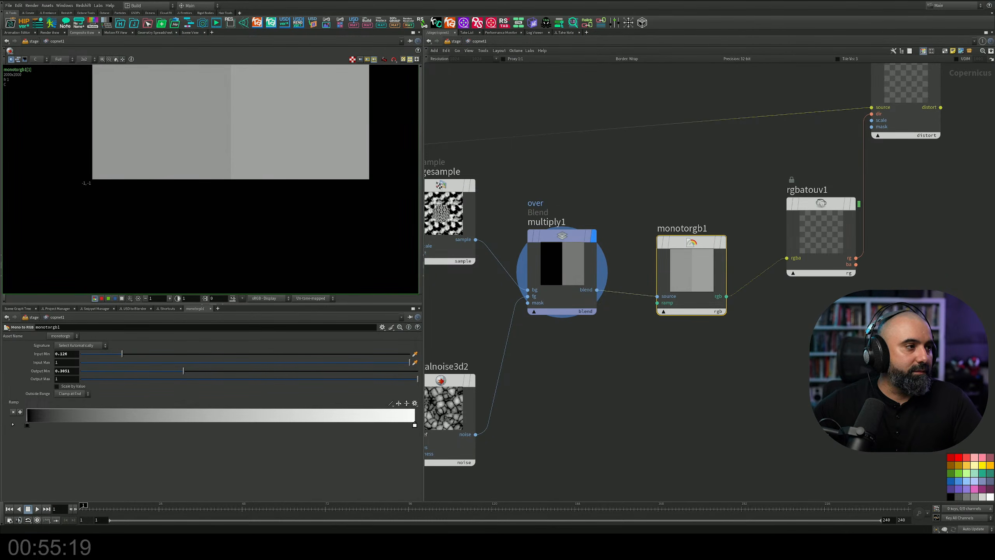
# Delete the monotorgb1 and rgbatouv1 nodes from the wire between multiply1 and distort1.
pyautogui.moveTo(647, 444); pyautogui.dragTo(629, 459, button='middle')
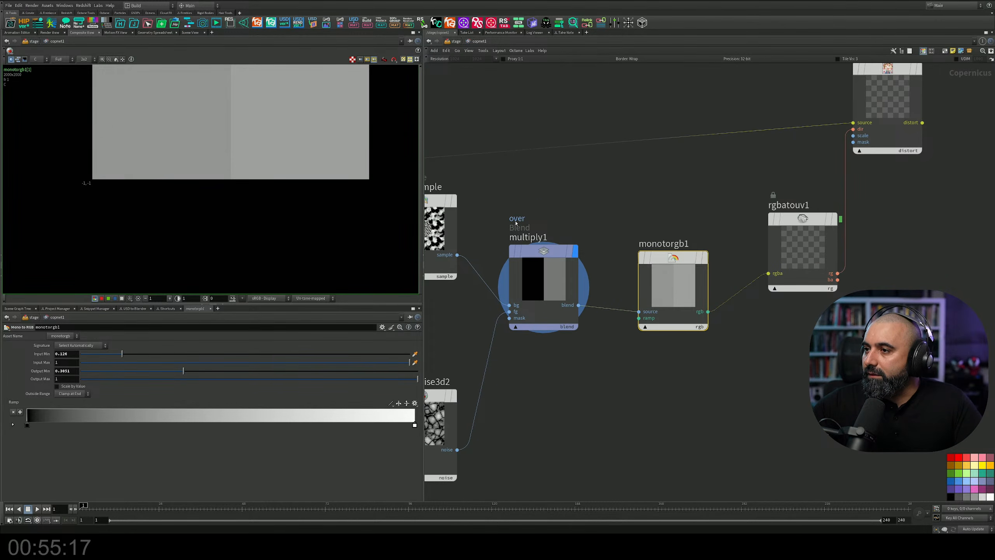
pyautogui.moveTo(818, 387); pyautogui.dragTo(616, 208)
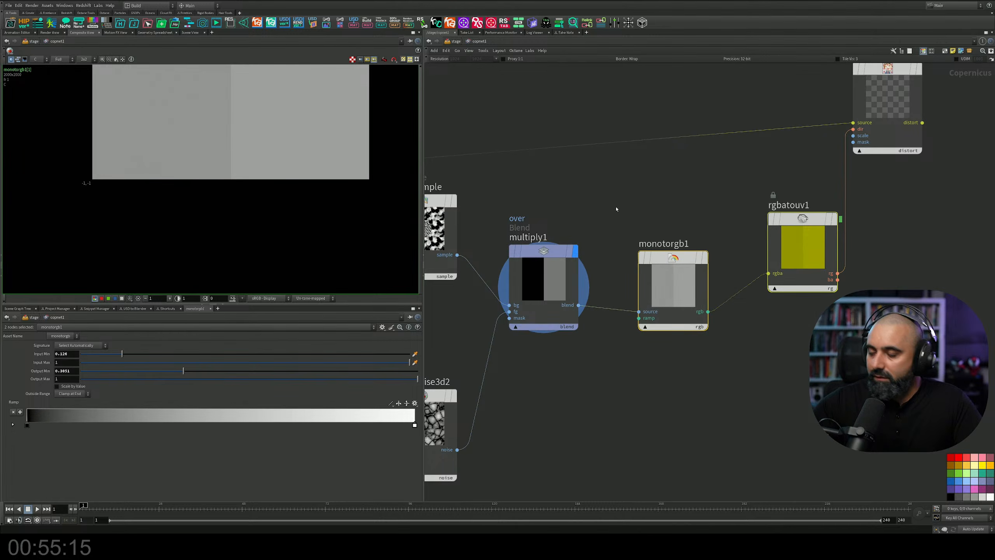
pyautogui.press('Delete')
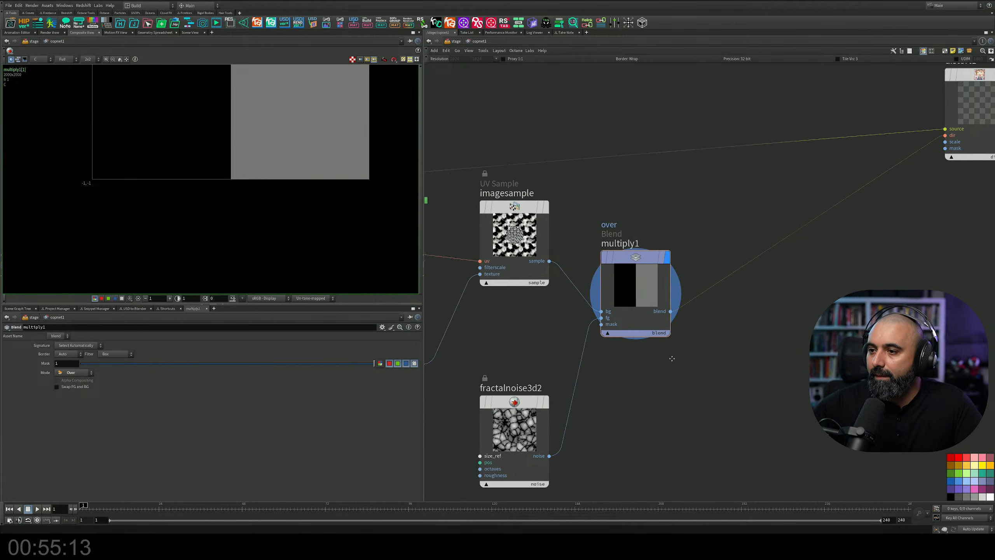
# Set multiply1's blend Mode to Multiply and its Mask to about 0.67.
pyautogui.click(678, 322)
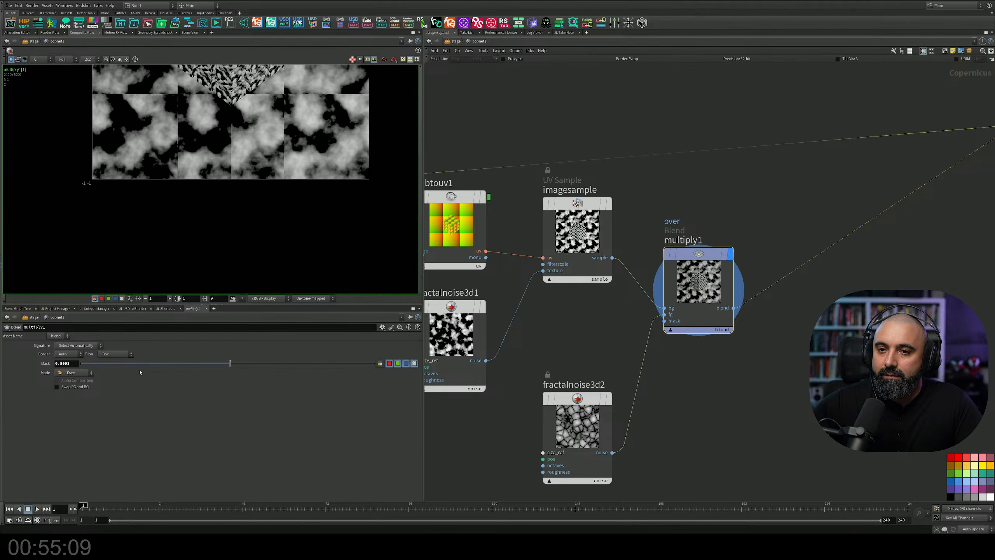
pyautogui.click(72, 372)
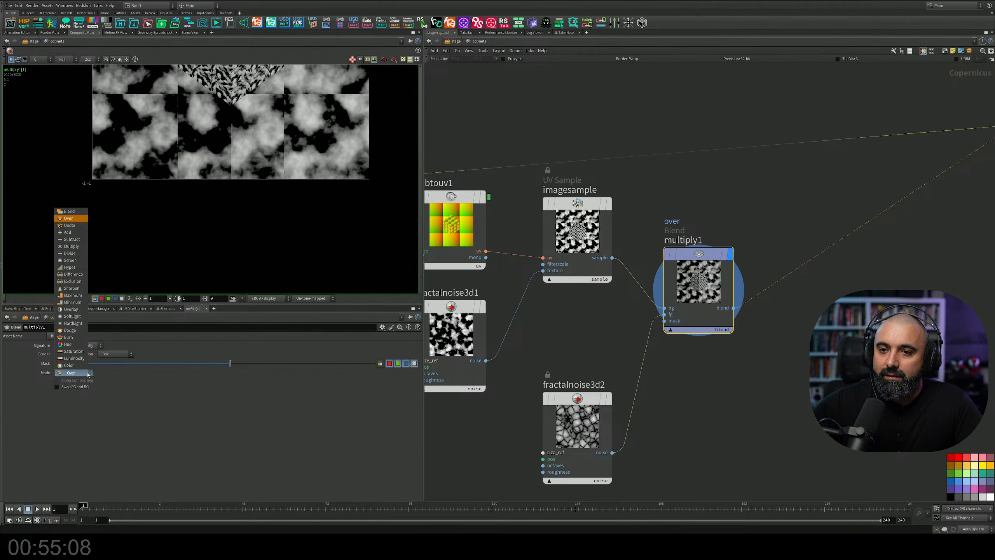
pyautogui.click(71, 246)
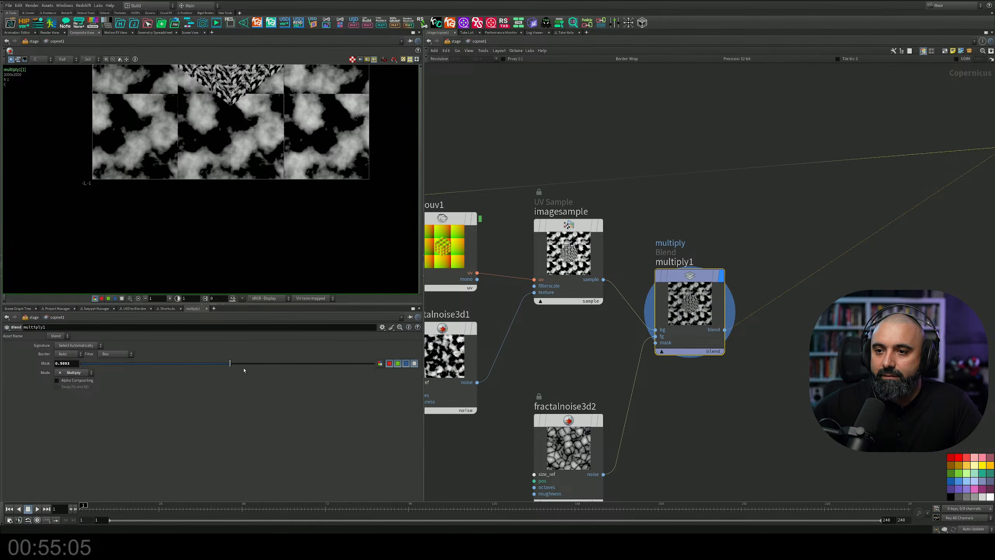
pyautogui.moveTo(231, 363); pyautogui.dragTo(276, 363)
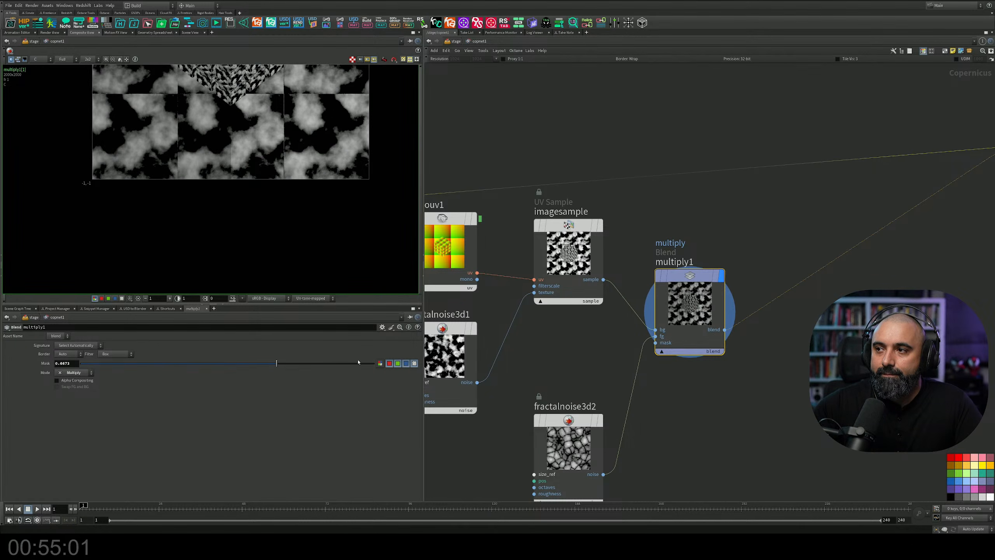
# Wire multiply1's blend output into distort1's scale input and rgbtouv1's uv output into its dir input.
pyautogui.moveTo(632, 294); pyautogui.dragTo(617, 322, button='middle')
pyautogui.moveTo(672, 326); pyautogui.dragTo(766, 336)
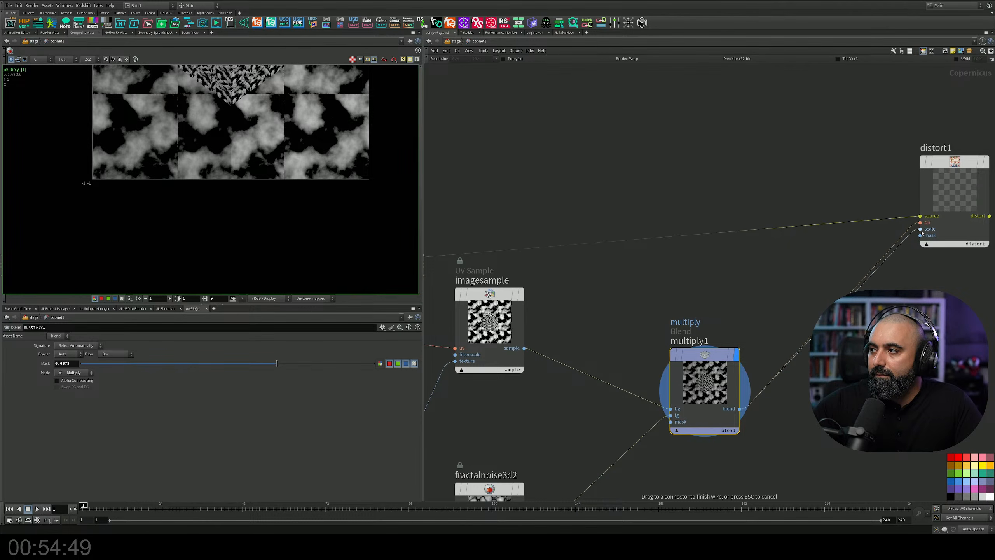
pyautogui.moveTo(504, 311); pyautogui.dragTo(610, 306, button='middle')
pyautogui.moveTo(610, 306); pyautogui.dragTo(623, 344)
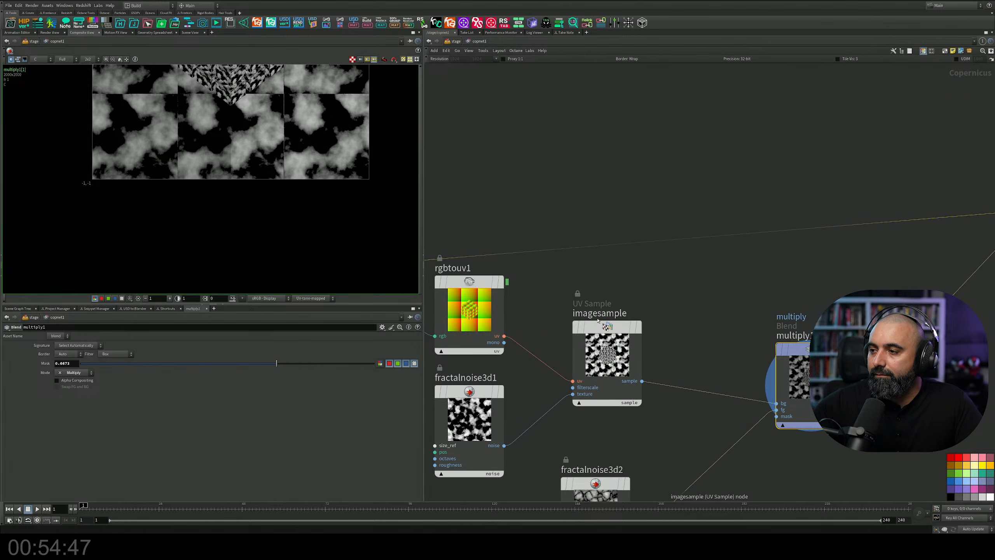
pyautogui.click(504, 336)
pyautogui.moveTo(705, 280); pyautogui.dragTo(633, 270, button='middle')
pyautogui.click(786, 251)
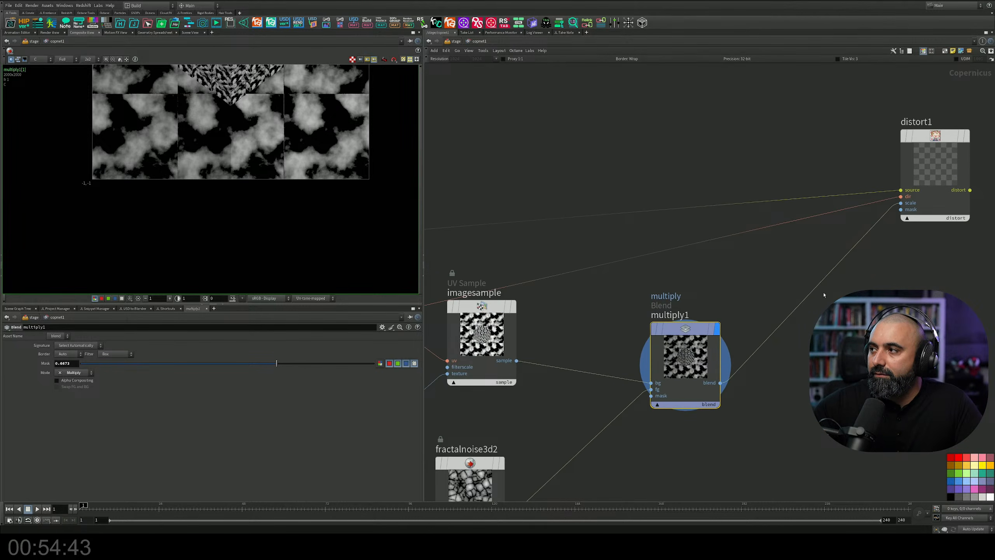
# Make distort1 the displayed node, select it and centre the distorted cubes in the viewer.
pyautogui.moveTo(824, 295); pyautogui.dragTo(600, 329, button='middle')
pyautogui.click(743, 170)
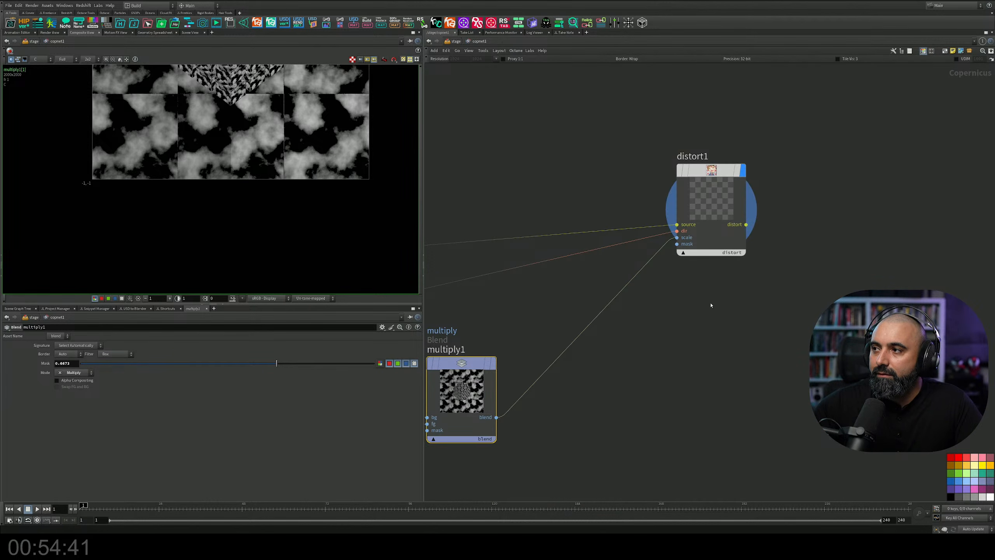
pyautogui.moveTo(773, 318); pyautogui.dragTo(639, 141)
pyautogui.moveTo(280, 214); pyautogui.dragTo(290, 258, button='middle')
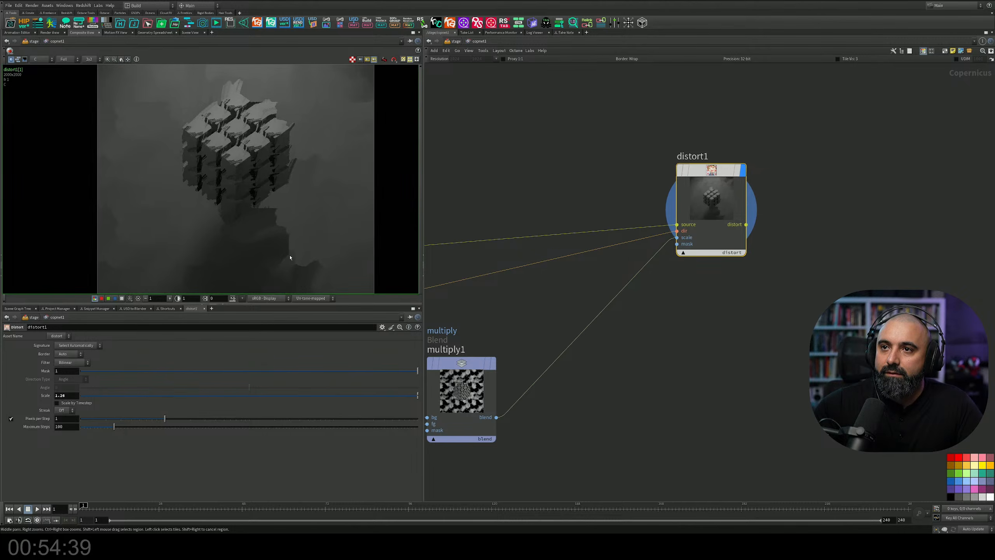
pyautogui.moveTo(293, 157); pyautogui.dragTo(272, 180, button='middle')
# Compare the fractalnoise3d2, multiply1 and distort1 outputs and lock the viewer to the displayed distort1 result.
pyautogui.moveTo(565, 329); pyautogui.dragTo(664, 296, button='middle')
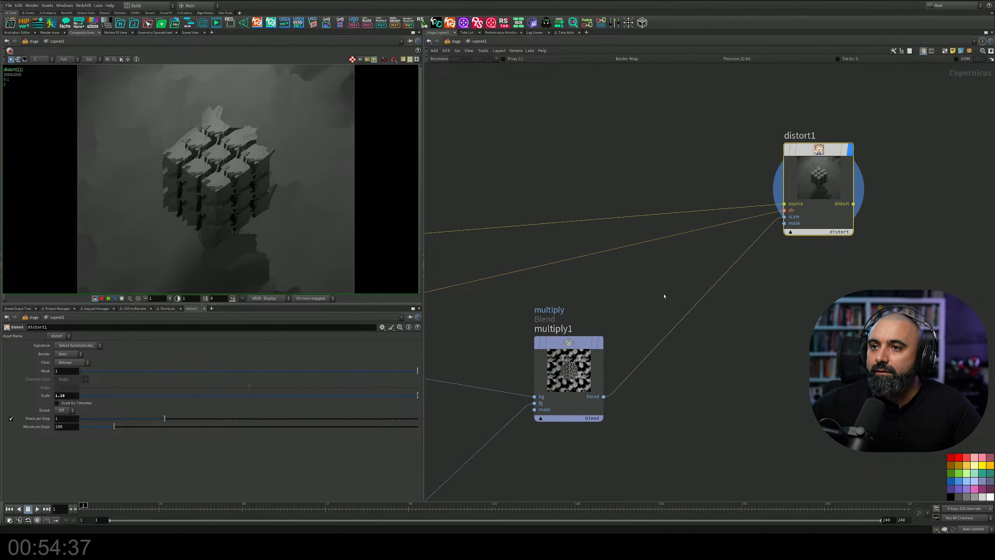
pyautogui.moveTo(593, 298); pyautogui.dragTo(747, 347, button='middle')
pyautogui.click(552, 382)
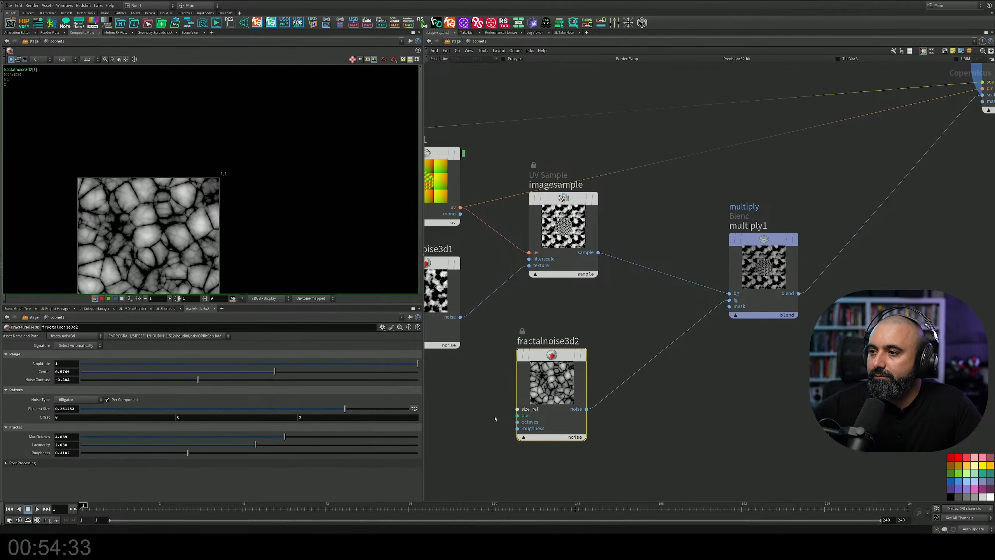
pyautogui.click(773, 266)
pyautogui.moveTo(941, 191); pyautogui.dragTo(822, 274, button='middle')
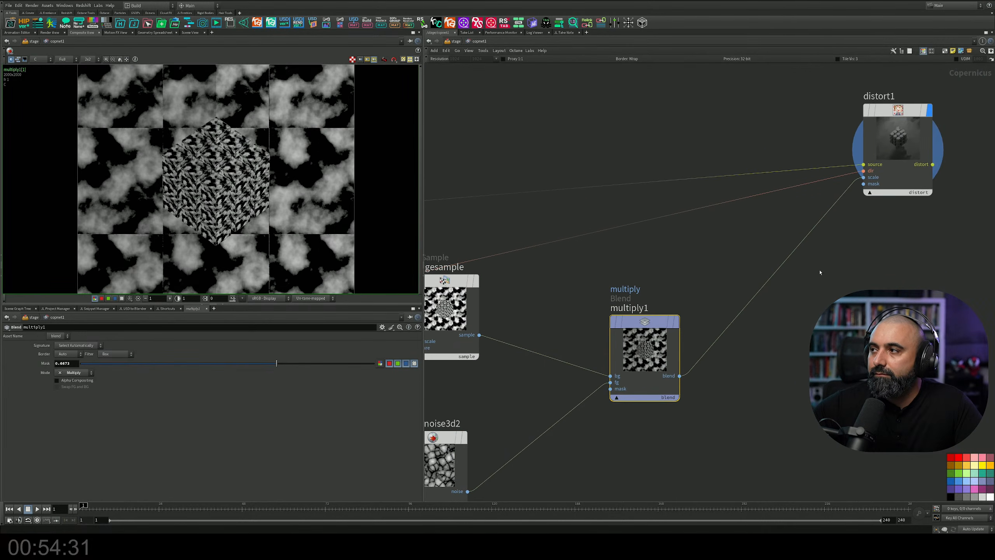
pyautogui.click(894, 137)
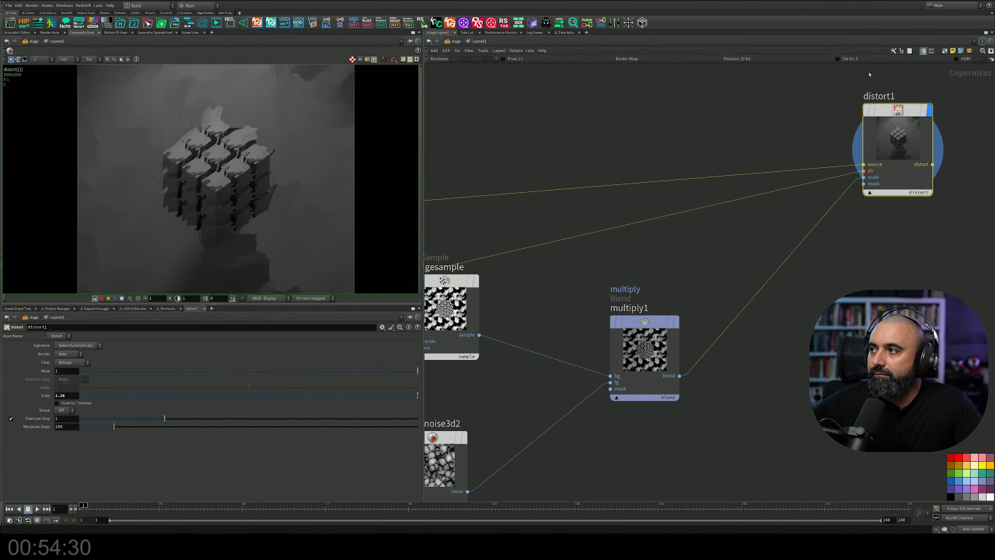
pyautogui.click(648, 331)
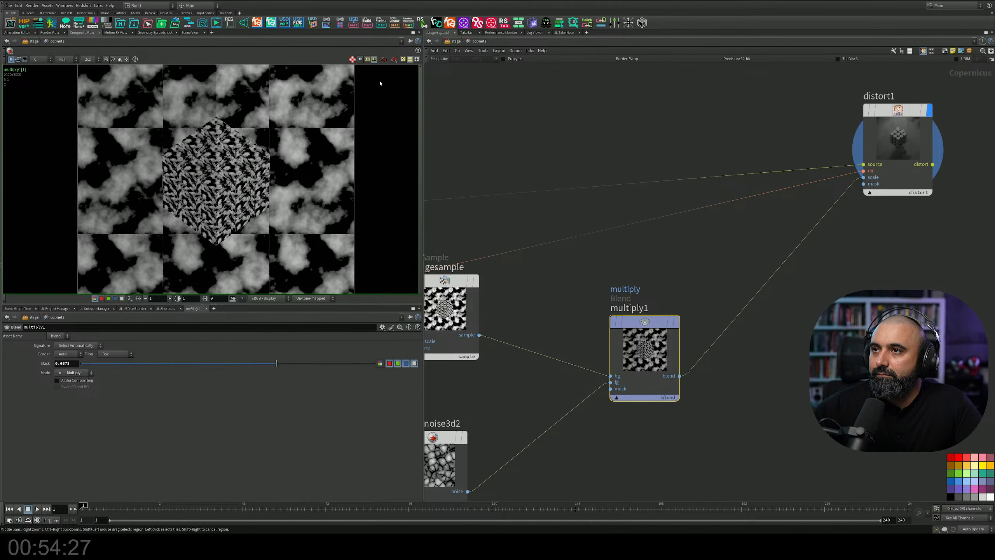
pyautogui.click(367, 60)
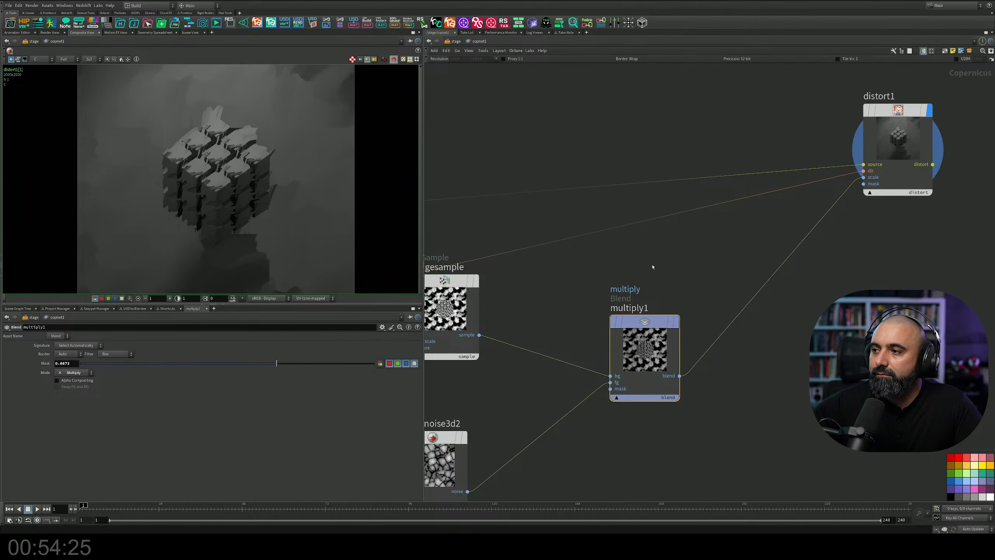
# Reduce fractalnoise3d2's Element Size and adjust its Noise Contrast.
pyautogui.moveTo(653, 268); pyautogui.dragTo(762, 212, button='middle')
pyautogui.click(541, 411)
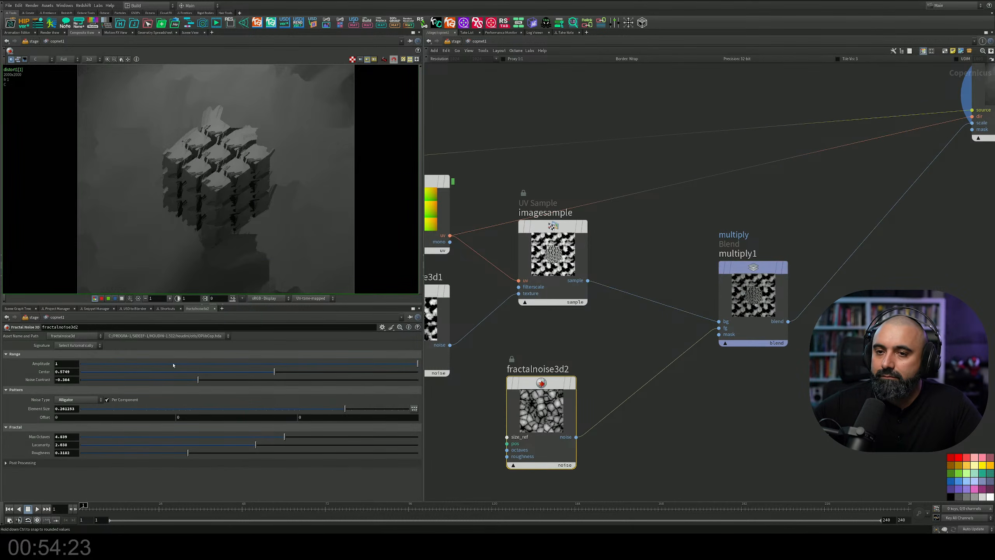
pyautogui.moveTo(321, 410); pyautogui.dragTo(266, 409)
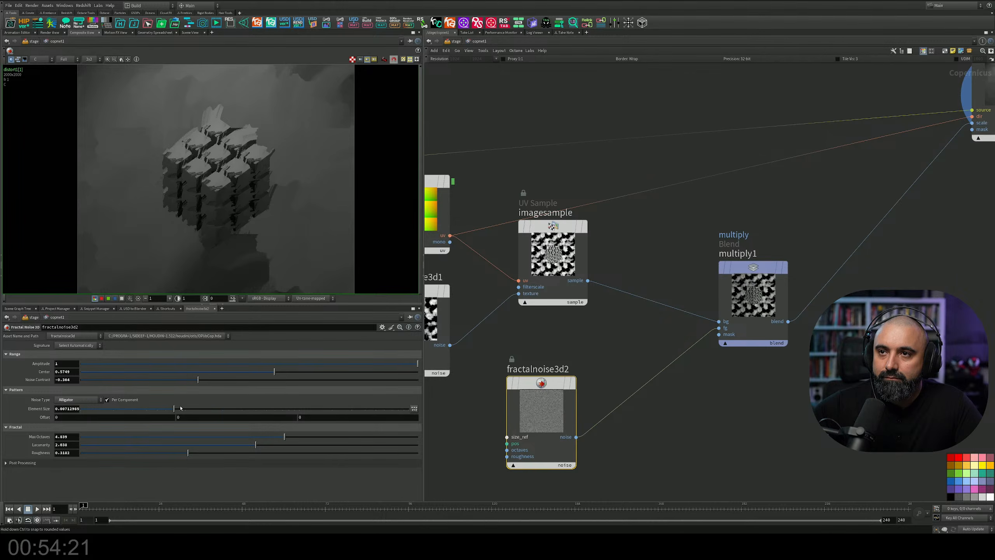
pyautogui.moveTo(198, 380)
pyautogui.mouseDown()
pyautogui.moveTo(150, 371)
pyautogui.moveTo(194, 377)
pyautogui.mouseUp()
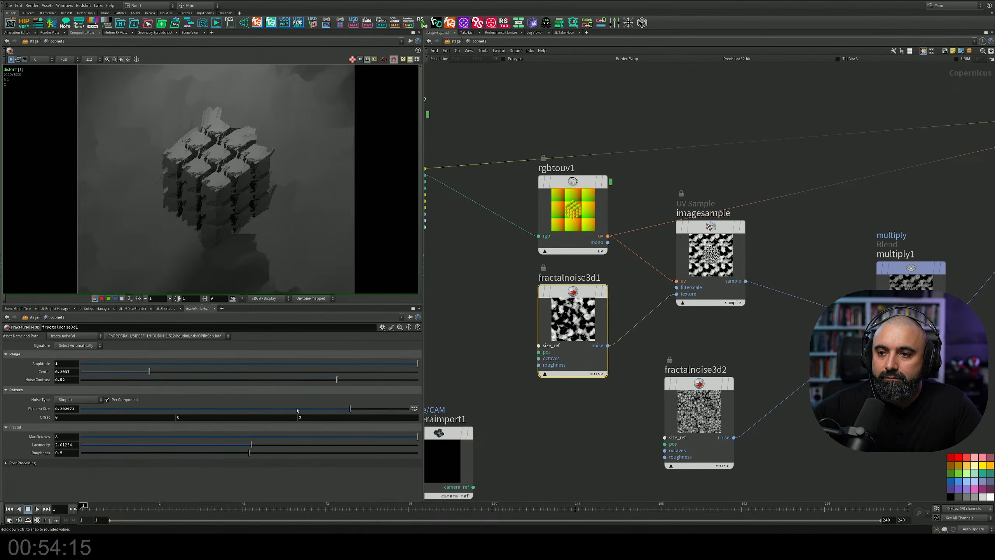
# Set fractalnoise3d1's Element Size to about 0.071, Center to 0, Lacunarity to 1 and Roughness to 0.
pyautogui.moveTo(297, 410)
pyautogui.mouseDown()
pyautogui.moveTo(211, 406)
pyautogui.moveTo(283, 414)
pyautogui.mouseUp()
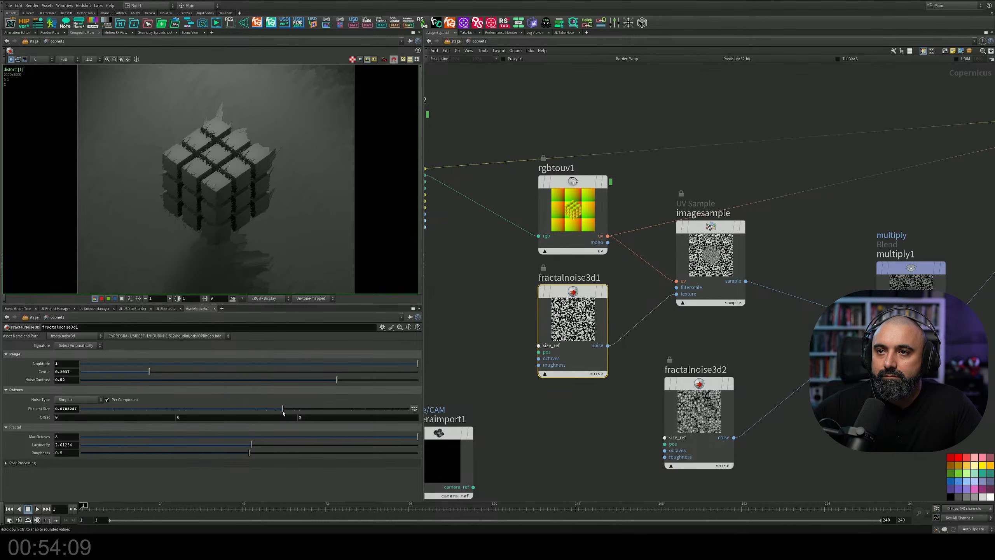
pyautogui.moveTo(183, 373); pyautogui.dragTo(441, 390)
pyautogui.moveTo(368, 392); pyautogui.dragTo(24, 402)
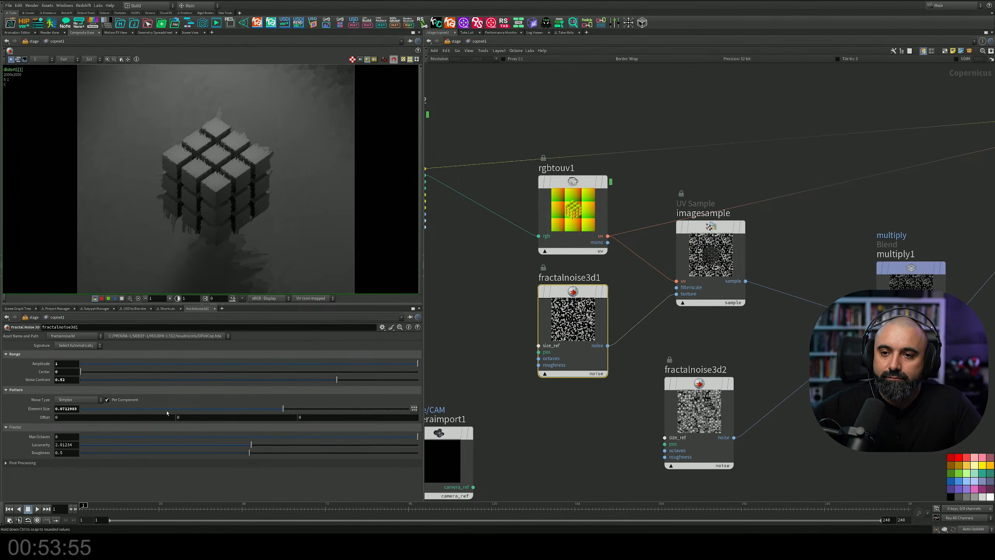
pyautogui.moveTo(249, 446); pyautogui.dragTo(63, 446)
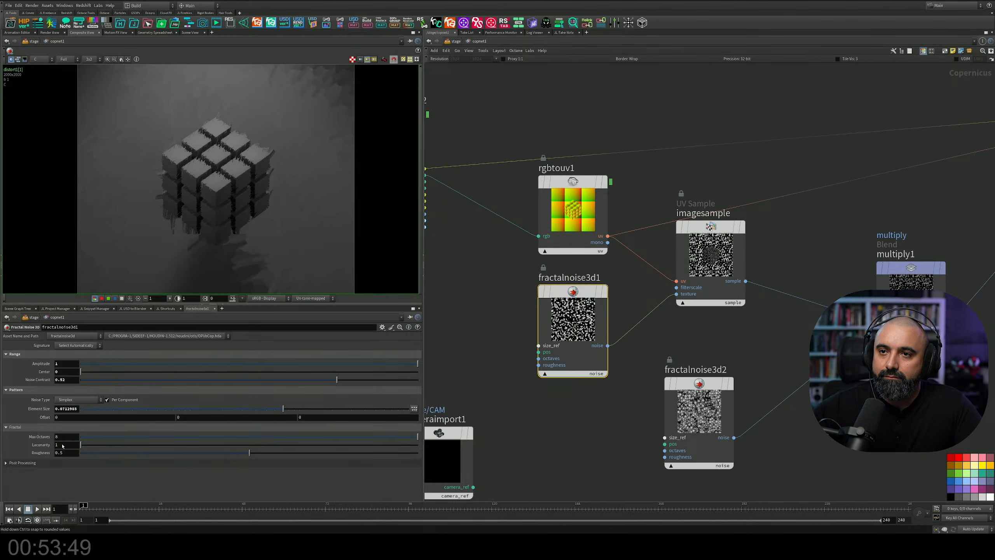
pyautogui.moveTo(230, 453); pyautogui.dragTo(52, 448)
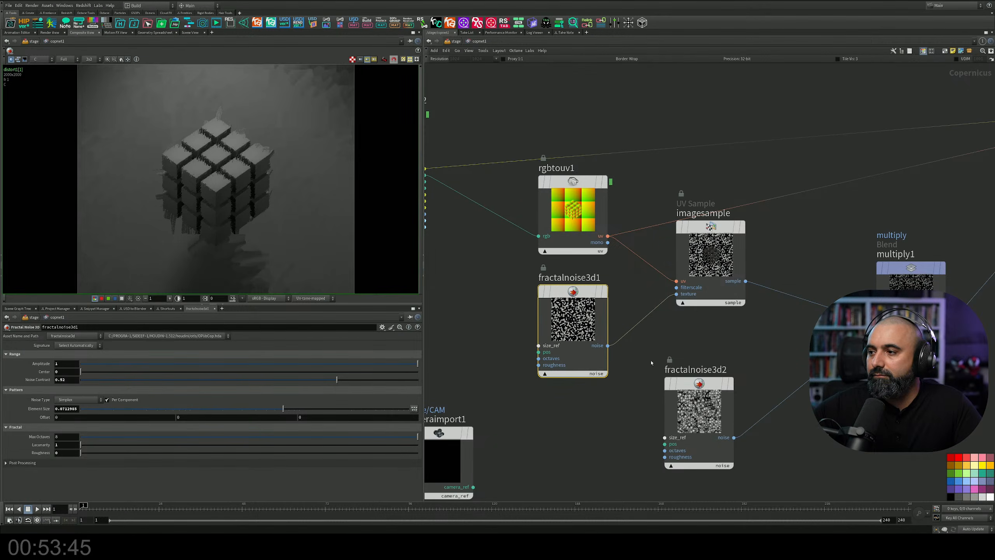
# Set fractalnoise3d2's Roughness to about 0.98, Center to about 0.395, Noise Contrast to about -0.125 and Element Size to about 0.0103.
pyautogui.click(687, 384)
pyautogui.moveTo(230, 453); pyautogui.dragTo(412, 485)
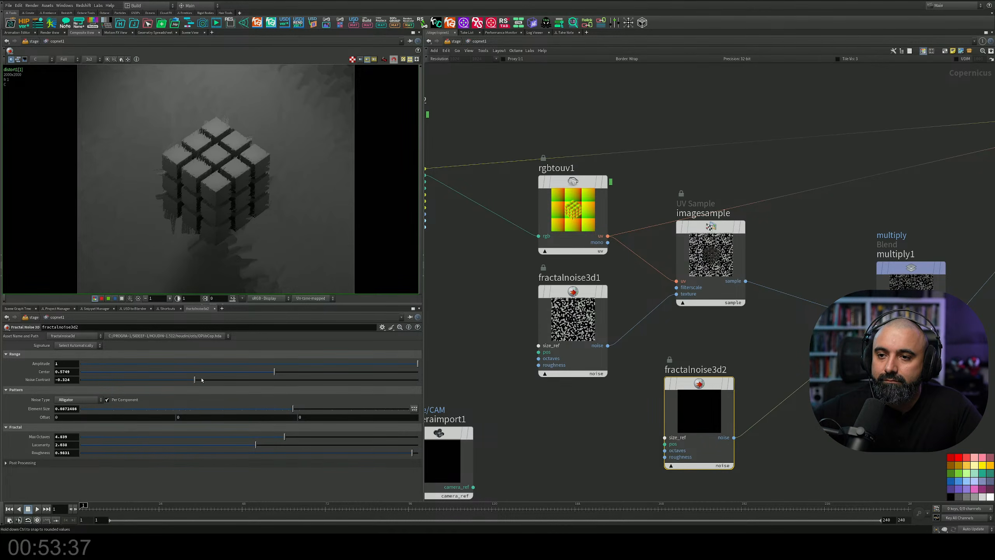
pyautogui.moveTo(208, 381); pyautogui.dragTo(331, 389)
pyautogui.moveTo(390, 399); pyautogui.dragTo(191, 410)
# Display the imagesample output to inspect the UV-mapped noise and shift its node slightly closer to multiply1.
pyautogui.moveTo(768, 382); pyautogui.dragTo(632, 377, button='middle')
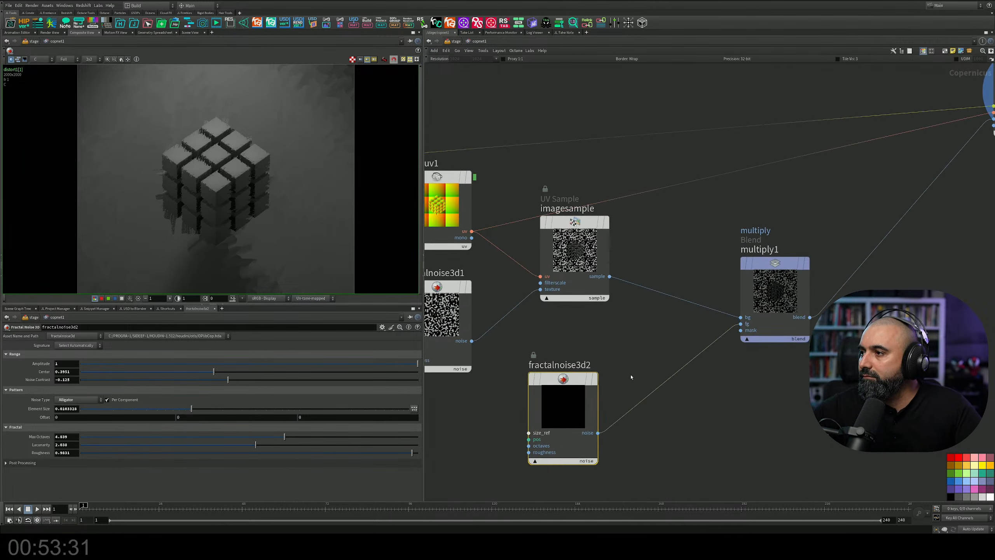
pyautogui.scroll(-2, 643, 363)
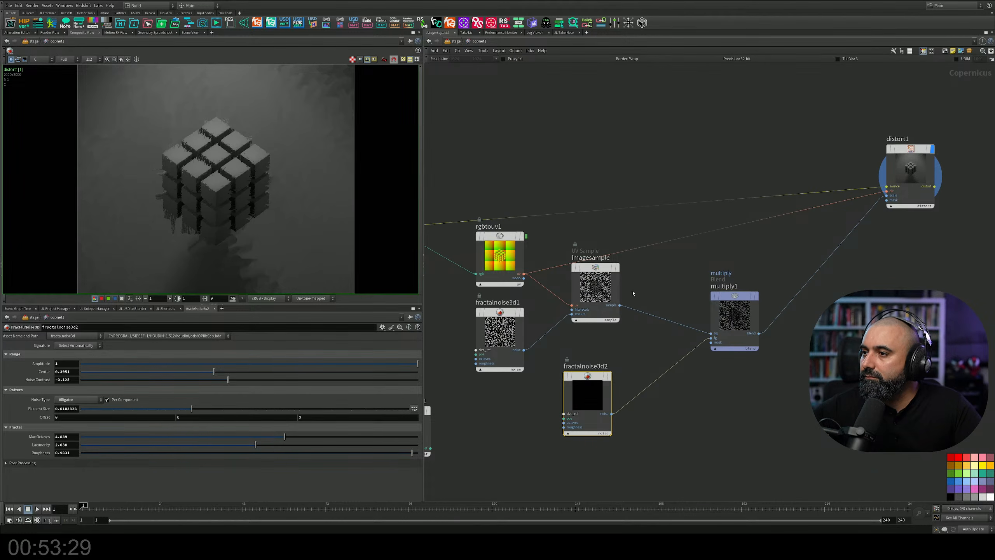
pyautogui.moveTo(634, 293); pyautogui.dragTo(639, 301, button='middle')
pyautogui.scroll(3, 620, 283)
pyautogui.moveTo(610, 279)
pyautogui.click(626, 227)
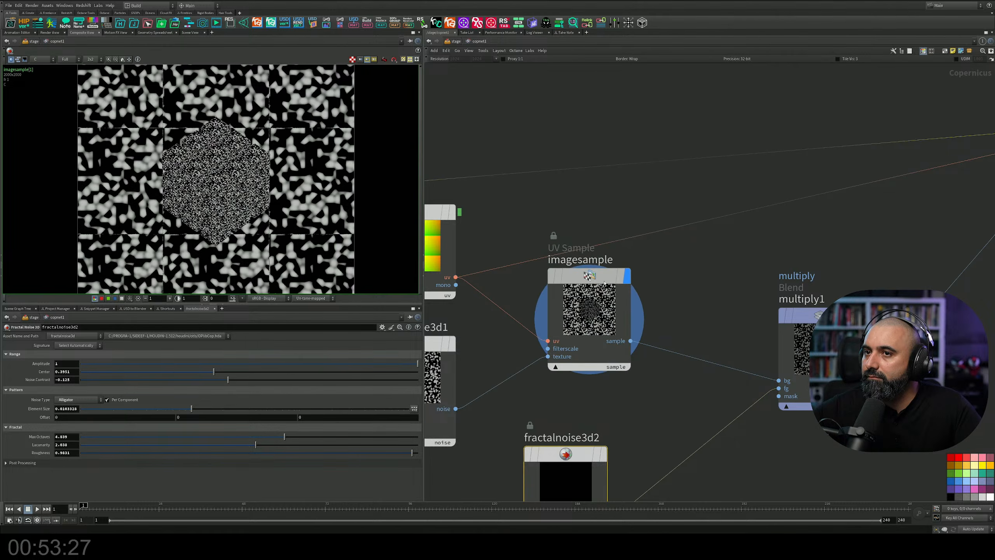
pyautogui.moveTo(605, 283); pyautogui.dragTo(620, 291)
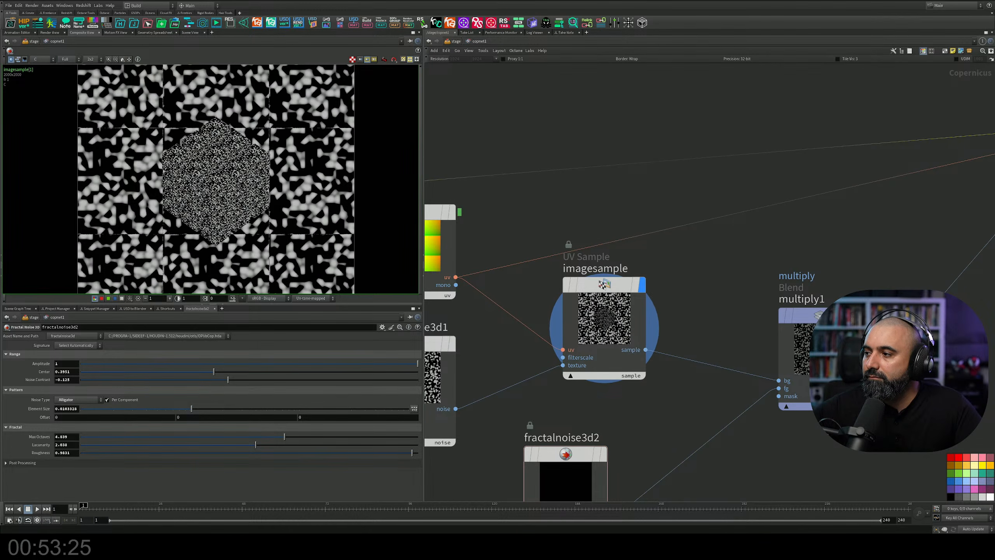
# Wire multiply1's blend output into distort1's dir input and make distort1 the displayed node.
pyautogui.click(862, 380)
pyautogui.moveTo(866, 378); pyautogui.dragTo(698, 457, button='middle')
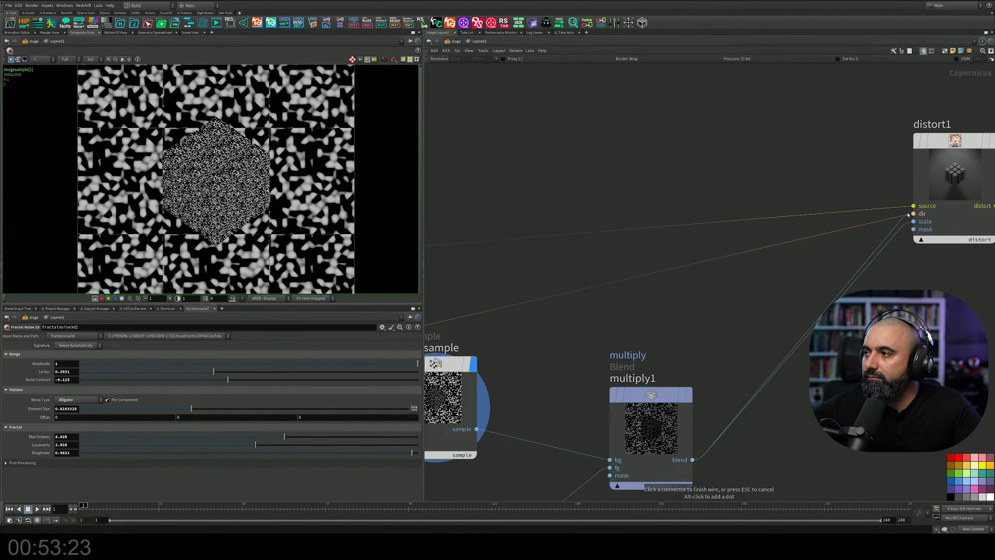
pyautogui.click(908, 215)
pyautogui.click(931, 175)
pyautogui.moveTo(930, 176); pyautogui.dragTo(774, 168, button='middle')
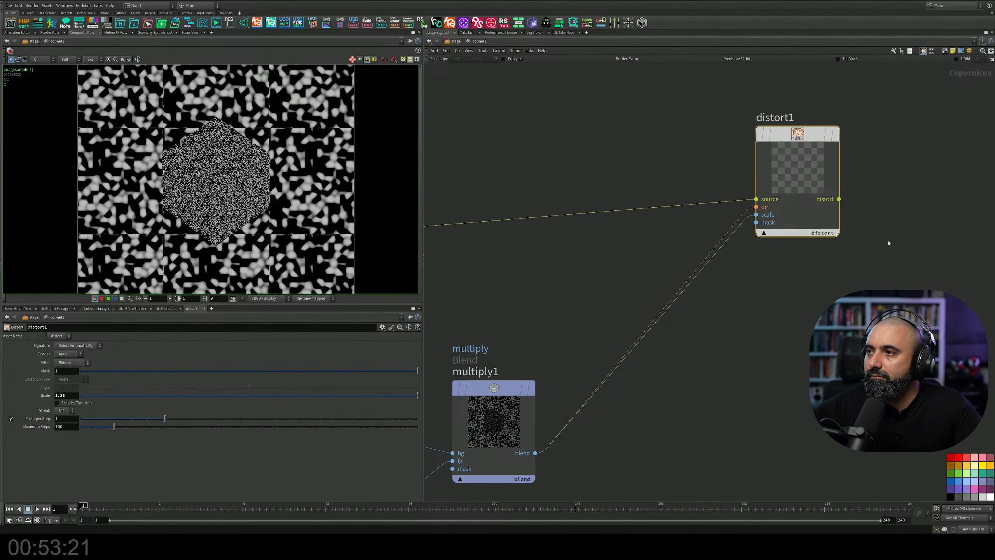
pyautogui.click(836, 137)
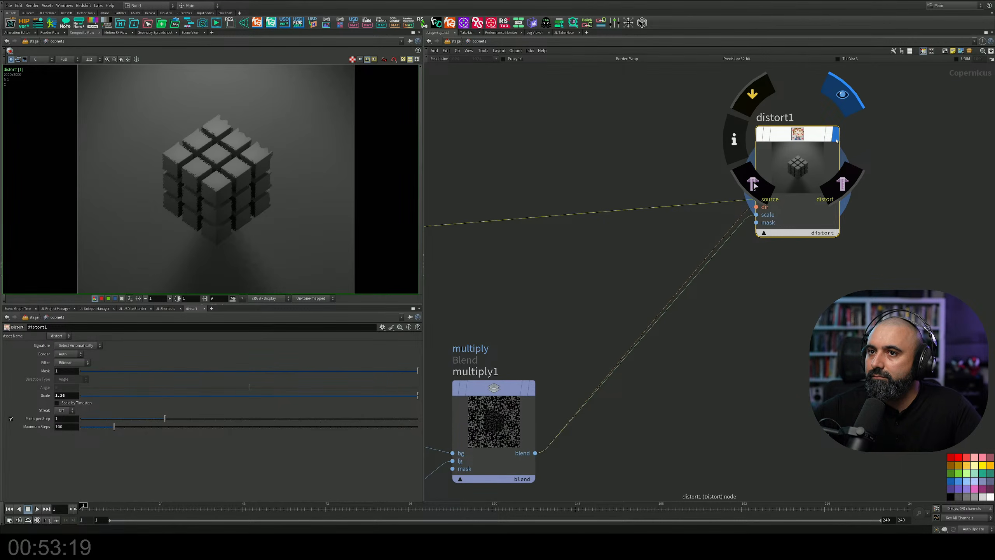
# Move multiply1 up toward distort1's level and disconnect the wire from distort1's scale input.
pyautogui.moveTo(675, 398); pyautogui.dragTo(731, 365, button='middle')
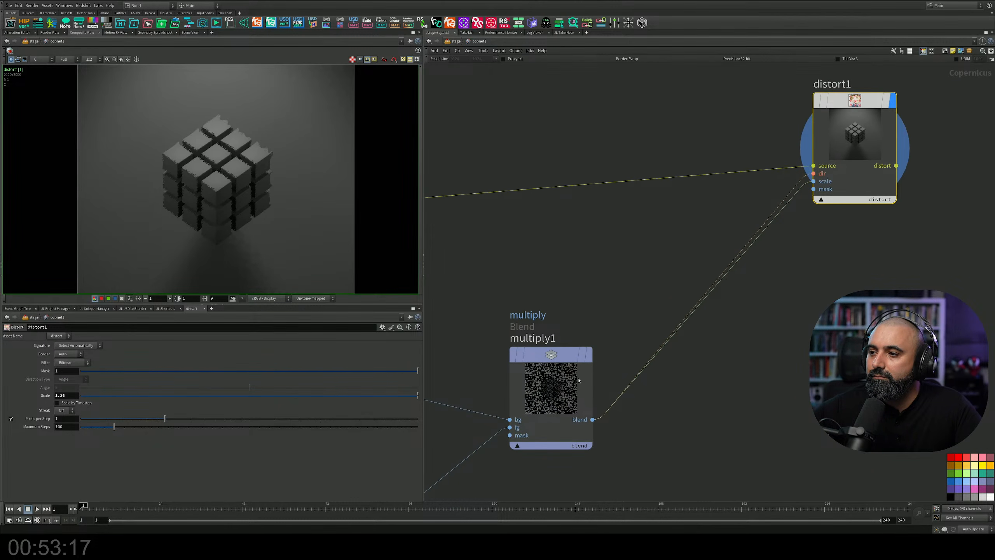
pyautogui.moveTo(579, 380); pyautogui.dragTo(560, 305)
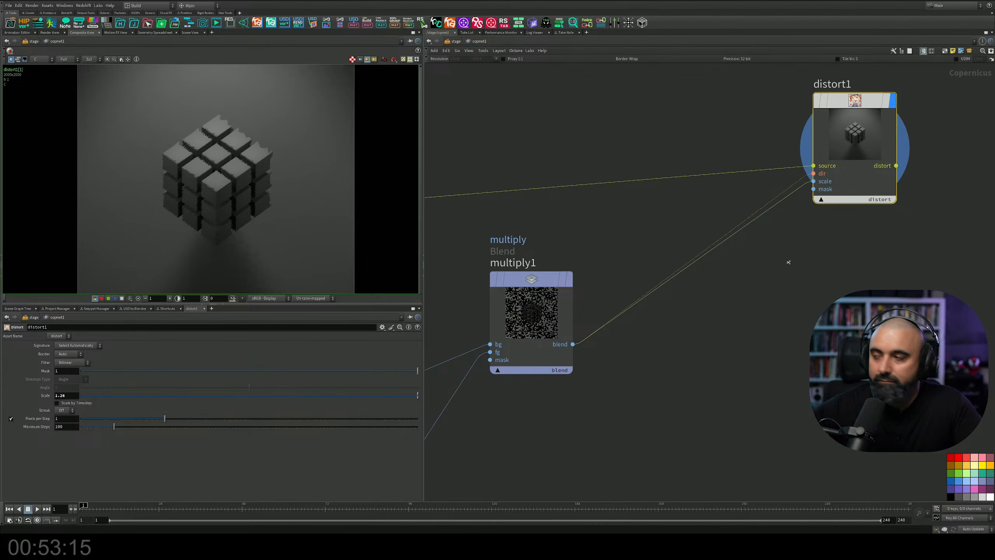
pyautogui.moveTo(799, 188); pyautogui.dragTo(797, 206)
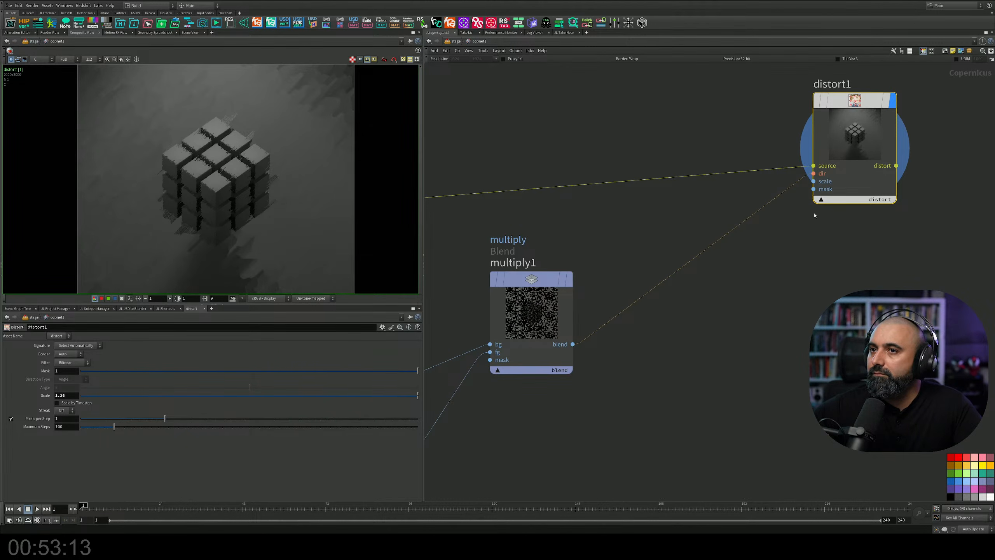
pyautogui.moveTo(820, 237); pyautogui.dragTo(810, 274, button='middle')
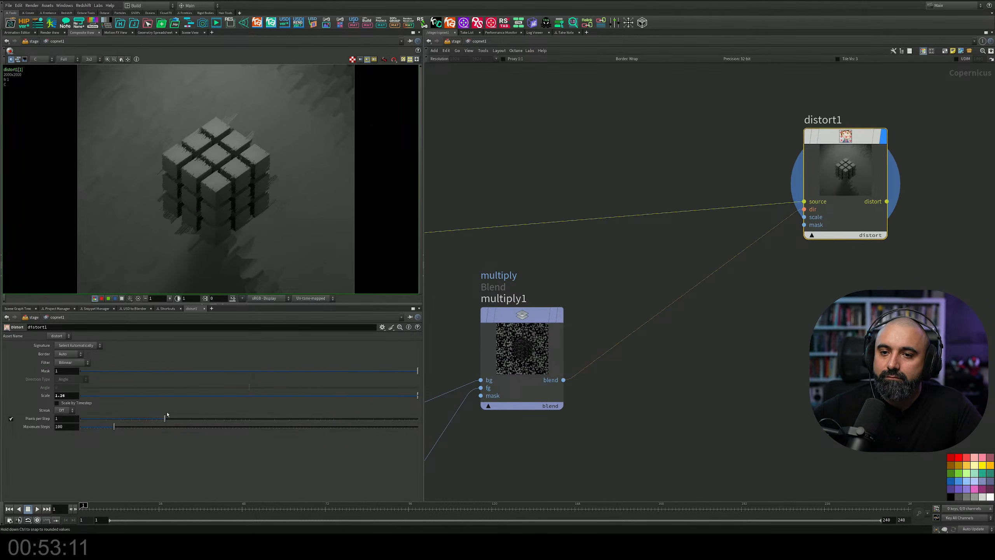
# Test lower and higher Scale values on distort1, settle on 1.29 and save the scene.
pyautogui.click(243, 395)
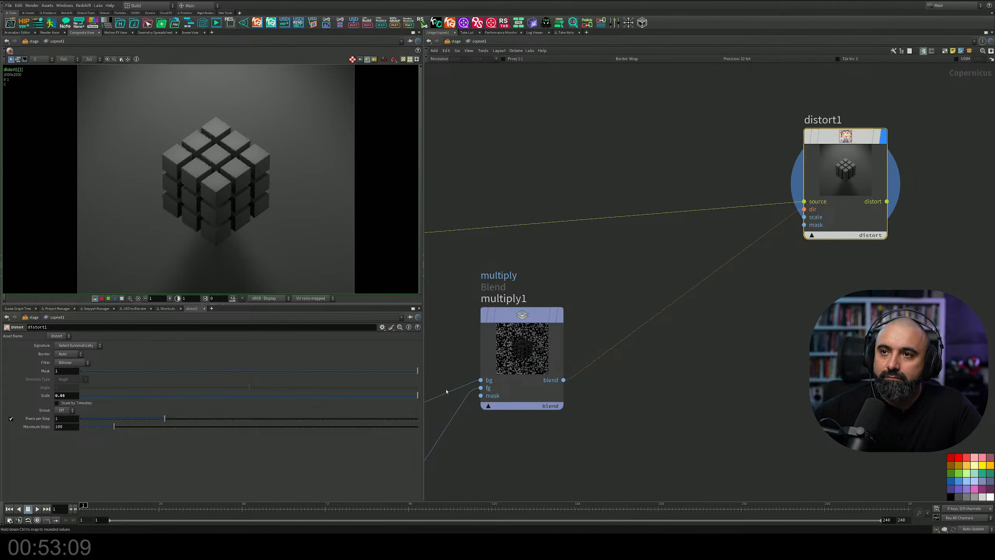
pyautogui.moveTo(65, 395); pyautogui.dragTo(145, 401, button='middle')
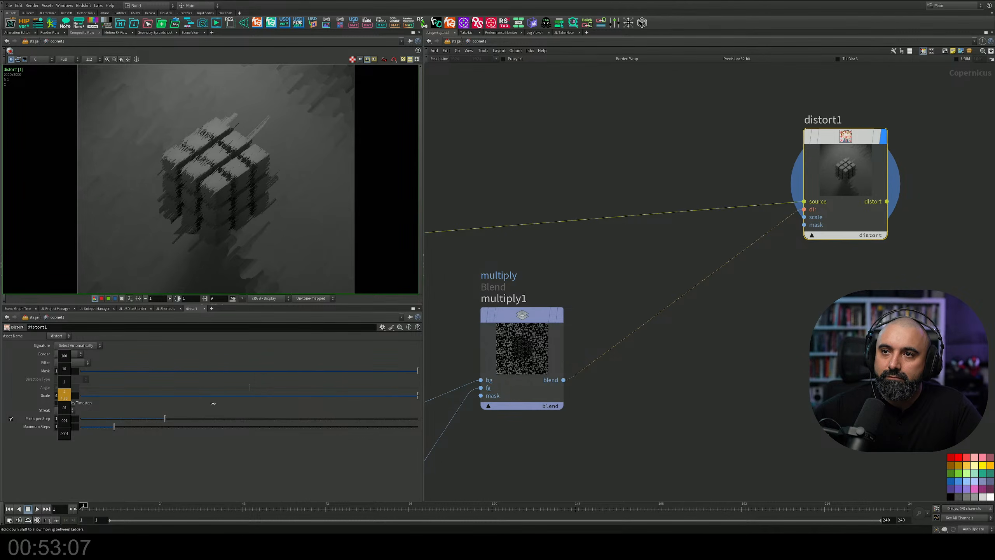
pyautogui.moveTo(212, 404); pyautogui.dragTo(106, 408, button='middle')
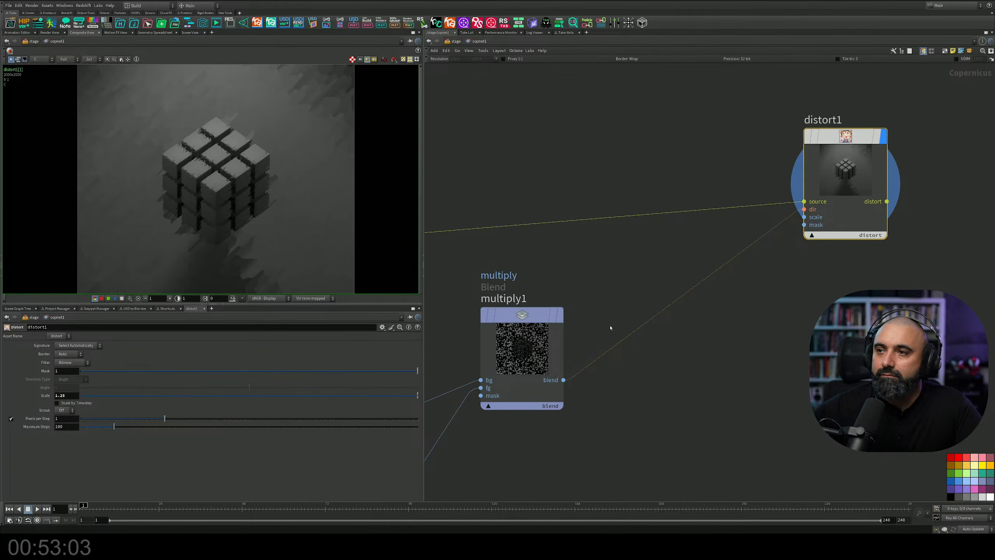
pyautogui.moveTo(706, 343); pyautogui.dragTo(526, 370, button='middle')
pyautogui.moveTo(695, 308); pyautogui.dragTo(642, 310, button='middle')
pyautogui.hotkey('ctrl', 's')
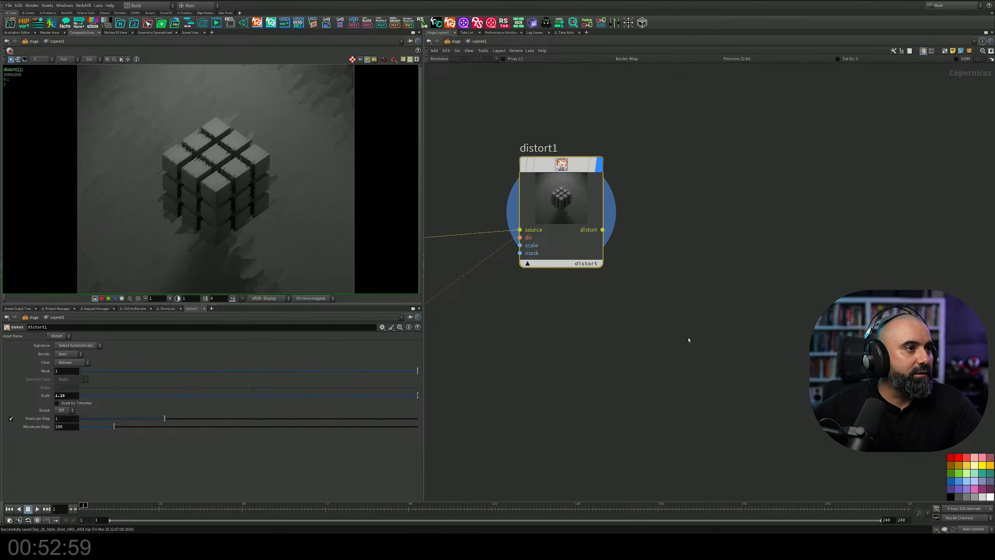
# Add an Edge Detect node after distort1, wire distort1's output into its source input and display it.
pyautogui.moveTo(767, 344); pyautogui.dragTo(744, 338, button='middle')
pyautogui.press('Tab')
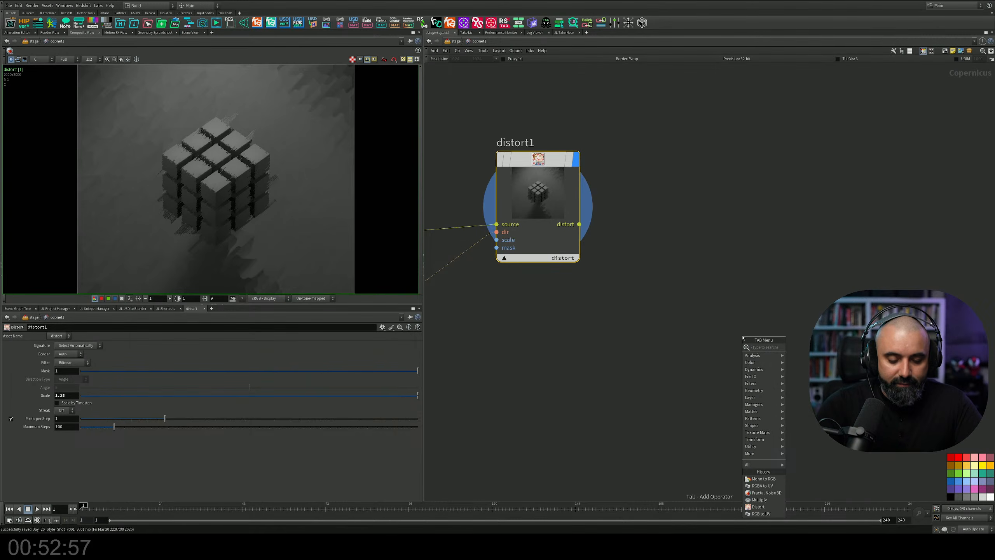
pyautogui.write('edg')
pyautogui.press('Return')
pyautogui.click(743, 337)
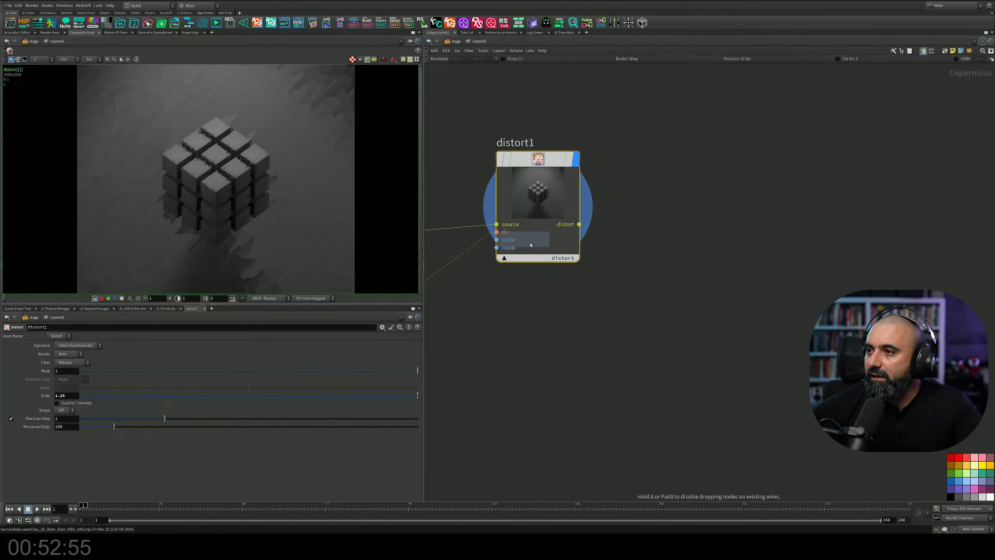
pyautogui.moveTo(595, 246); pyautogui.dragTo(643, 371)
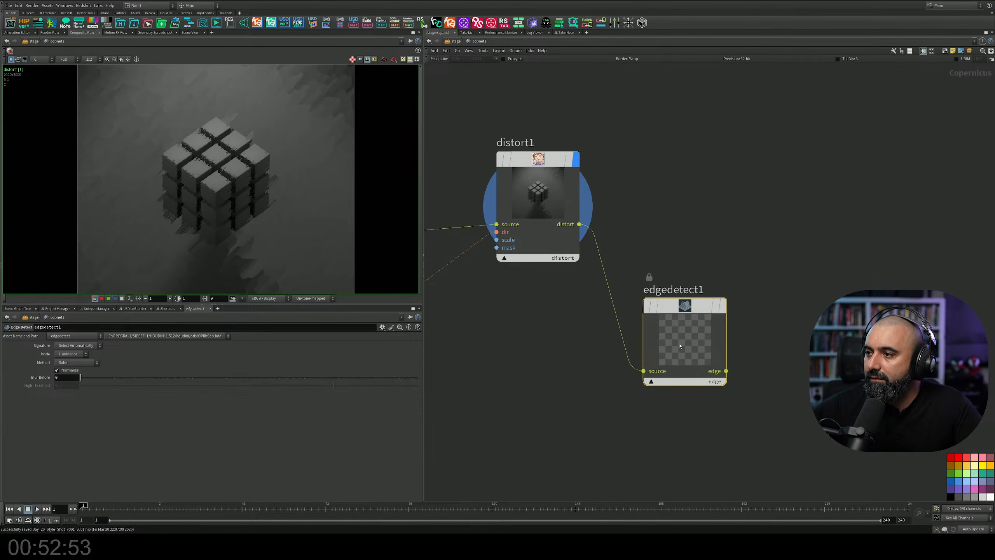
pyautogui.click(729, 268)
pyautogui.moveTo(691, 306); pyautogui.dragTo(742, 301)
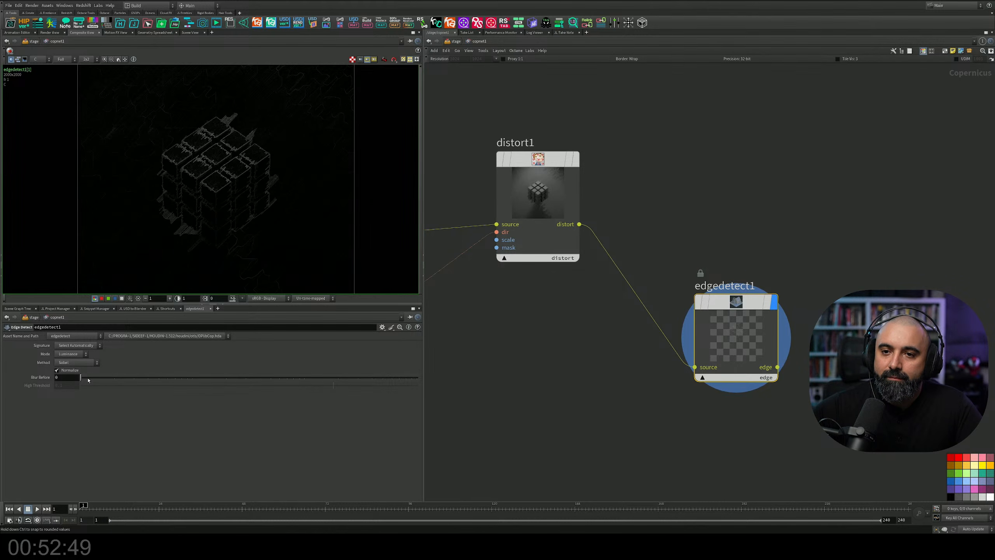
pyautogui.moveTo(570, 362); pyautogui.dragTo(460, 367, button='middle')
pyautogui.moveTo(637, 309); pyautogui.dragTo(589, 329)
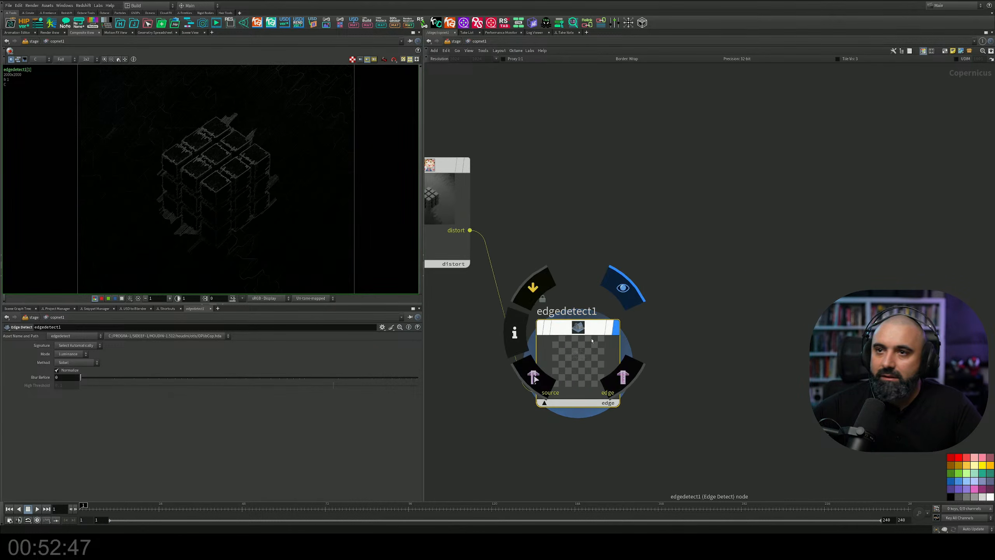
# Add a displayed Bright node fed by edgedetect1's edge output and set its Brightness to 10.
pyautogui.moveTo(736, 305); pyautogui.dragTo(693, 283, button='middle')
pyautogui.press('Tab')
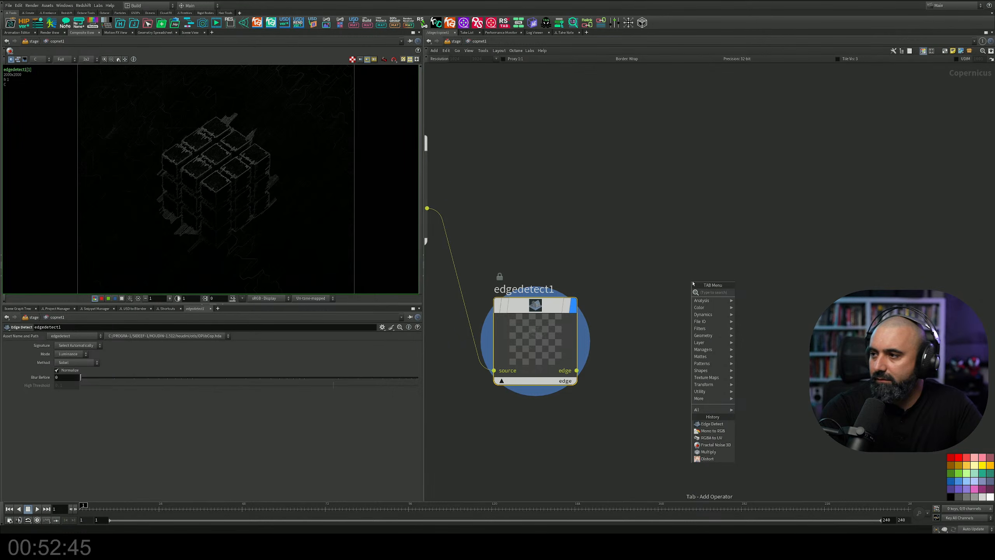
pyautogui.write('bri')
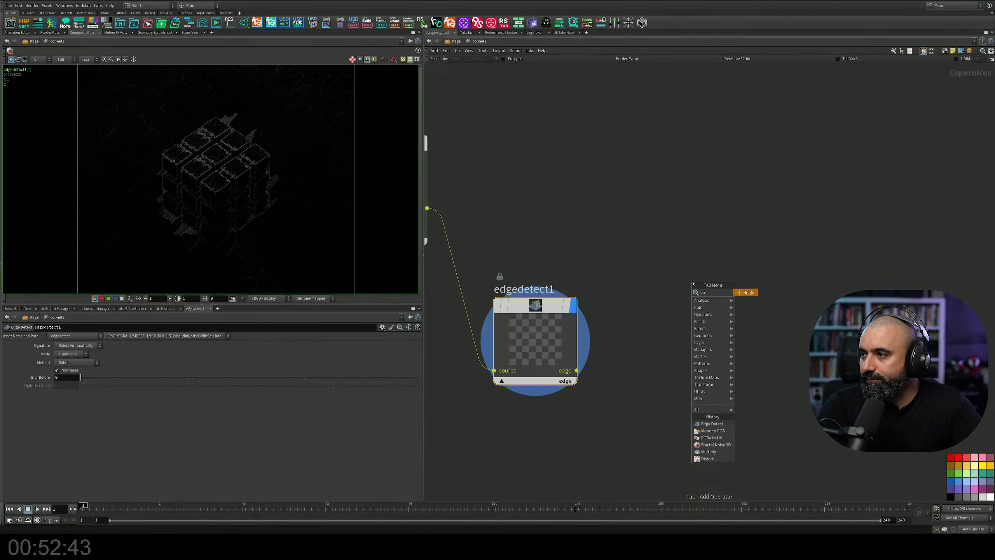
pyautogui.press('Return')
pyautogui.click(683, 318)
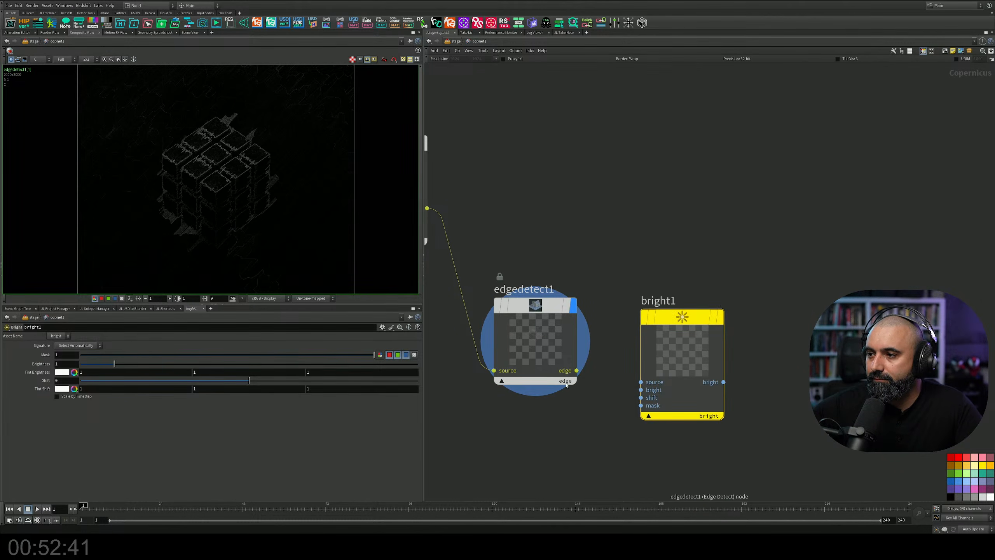
pyautogui.moveTo(577, 371); pyautogui.dragTo(713, 344)
pyautogui.click(722, 319)
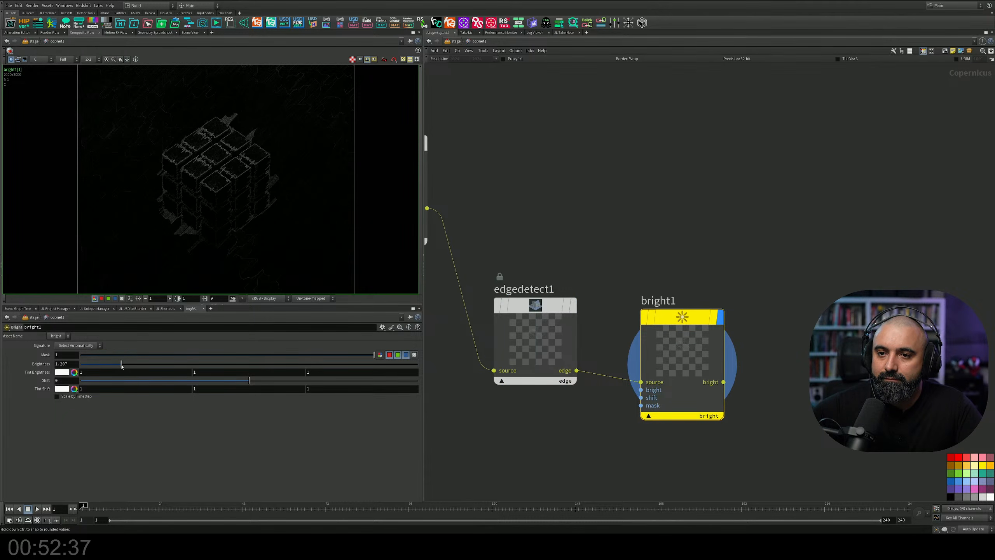
pyautogui.moveTo(121, 366); pyautogui.dragTo(439, 373)
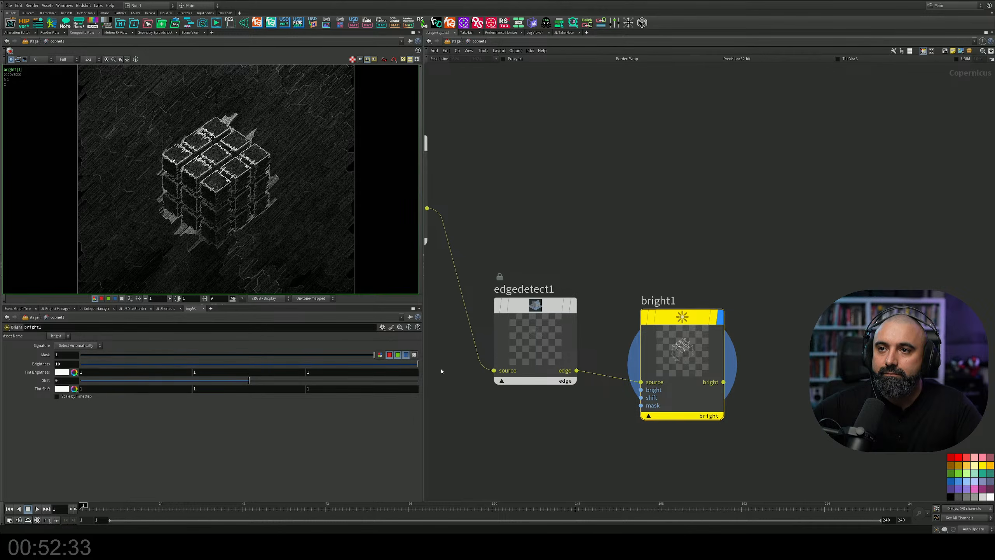
# Add a Blend node above bright1 and wire bright1's output into its fg input.
pyautogui.moveTo(654, 257); pyautogui.dragTo(699, 312, button='middle')
pyautogui.moveTo(707, 259); pyautogui.dragTo(711, 320, button='middle')
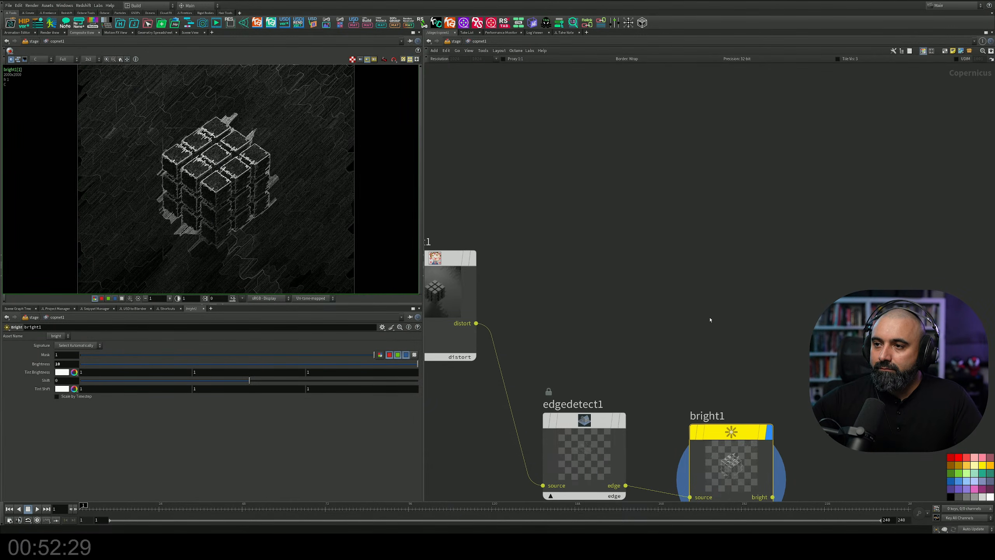
pyautogui.press('Tab')
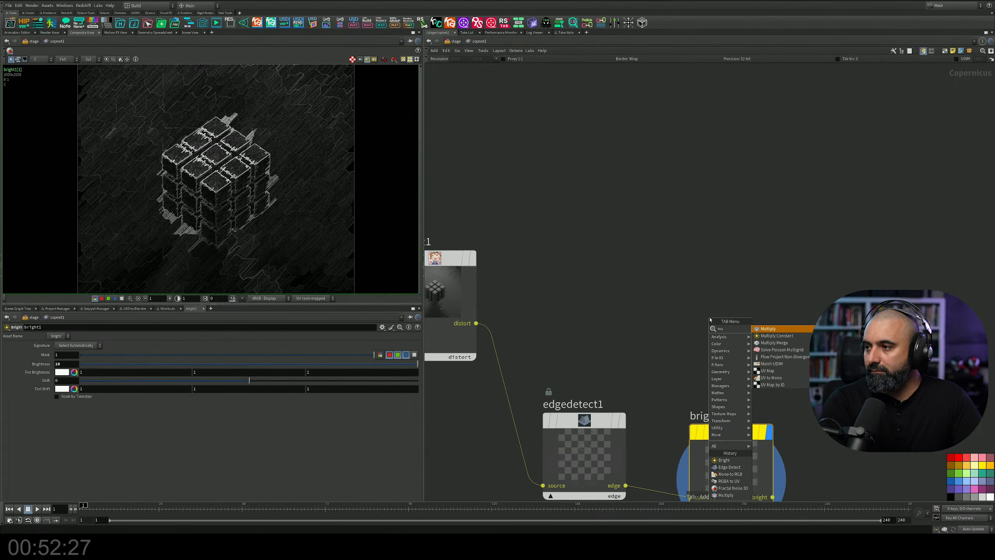
pyautogui.write('blen')
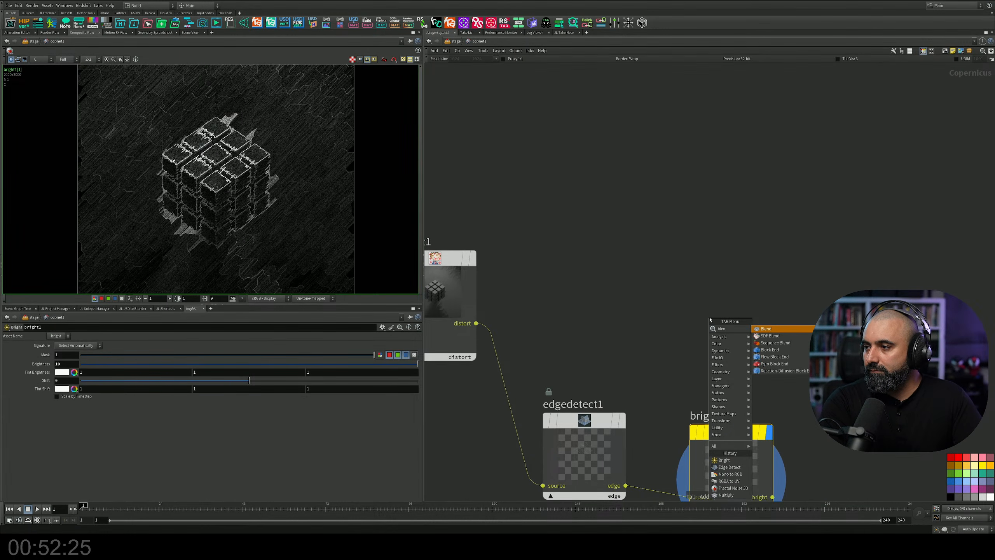
pyautogui.press('Return')
pyautogui.click(817, 240)
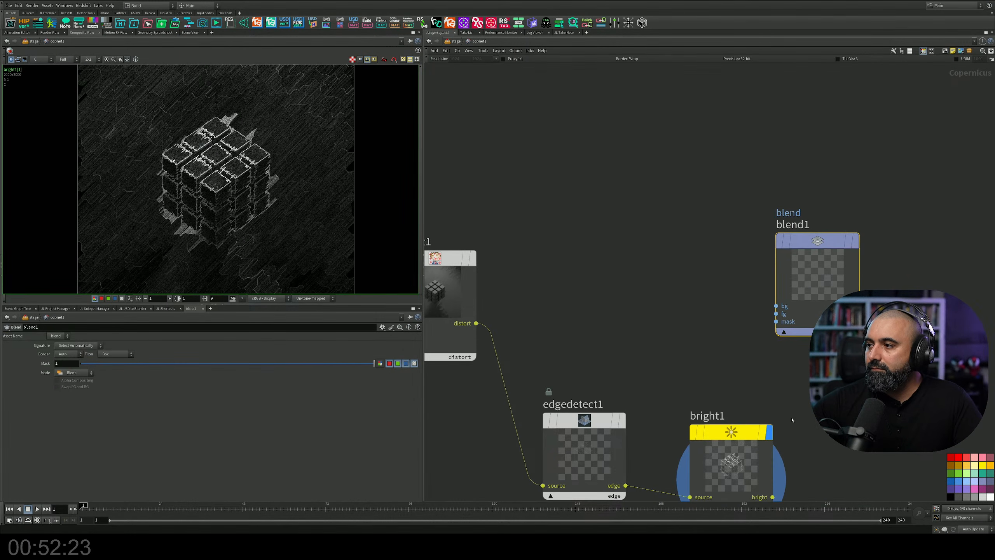
pyautogui.moveTo(795, 349); pyautogui.dragTo(610, 267, button='middle')
pyautogui.moveTo(591, 232); pyautogui.dragTo(587, 414)
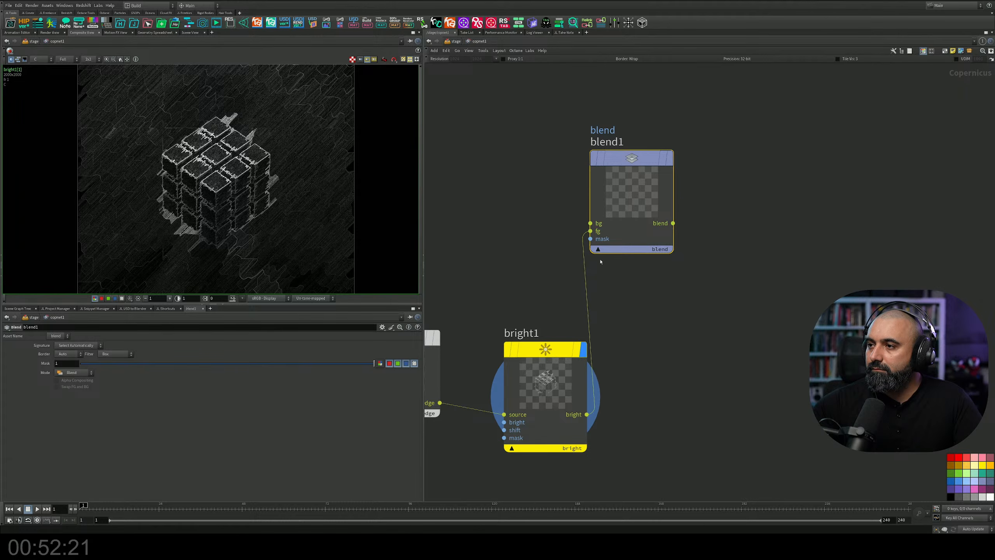
# Add a Constant node above and beyond distort1, wire distort1's output into its source input and display it.
pyautogui.moveTo(548, 240); pyautogui.dragTo(649, 271, button='middle')
pyautogui.press('Tab')
pyautogui.write('con')
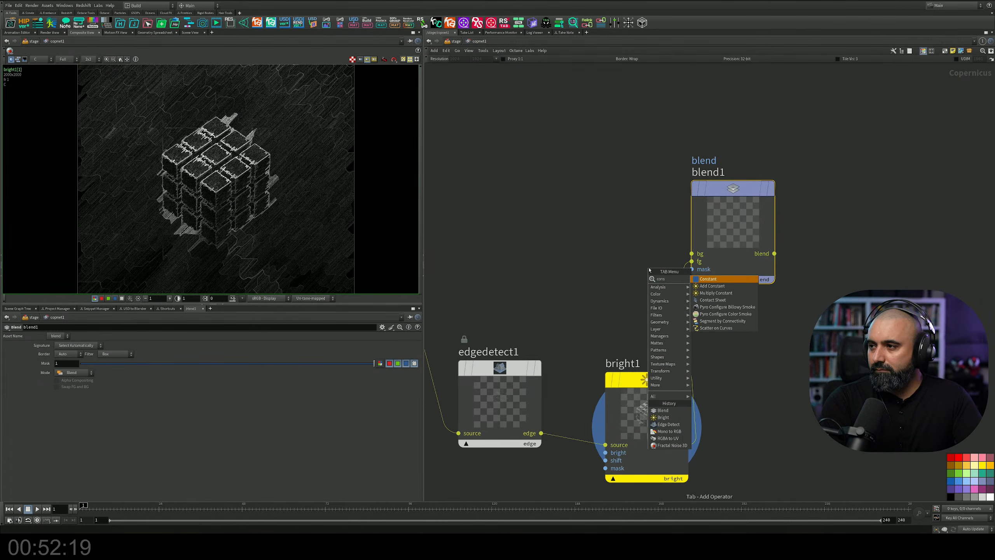
pyautogui.press('Return')
pyautogui.click(617, 204)
pyautogui.moveTo(526, 241); pyautogui.dragTo(710, 260, button='middle')
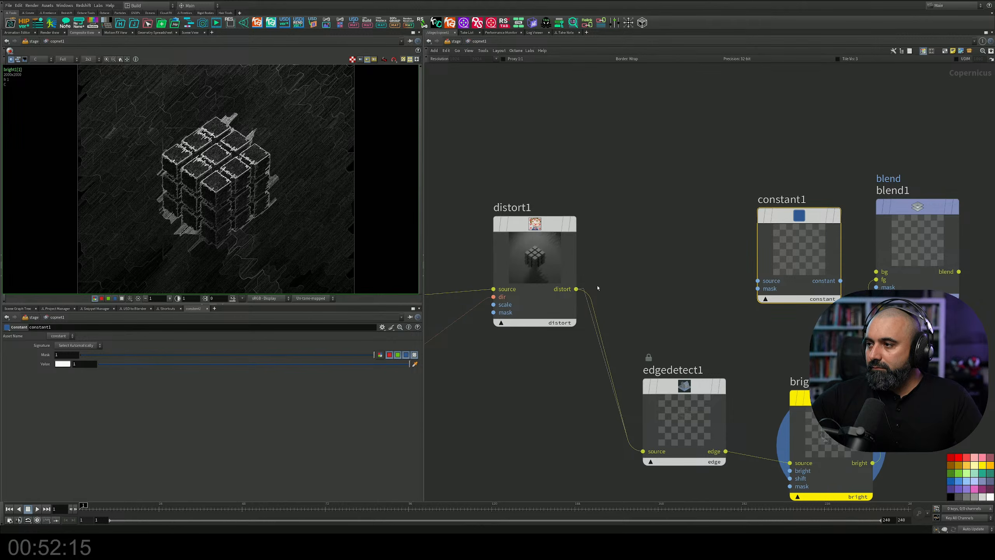
pyautogui.moveTo(576, 289); pyautogui.dragTo(540, 282)
pyautogui.press('Escape')
pyautogui.moveTo(802, 232); pyautogui.dragTo(679, 145)
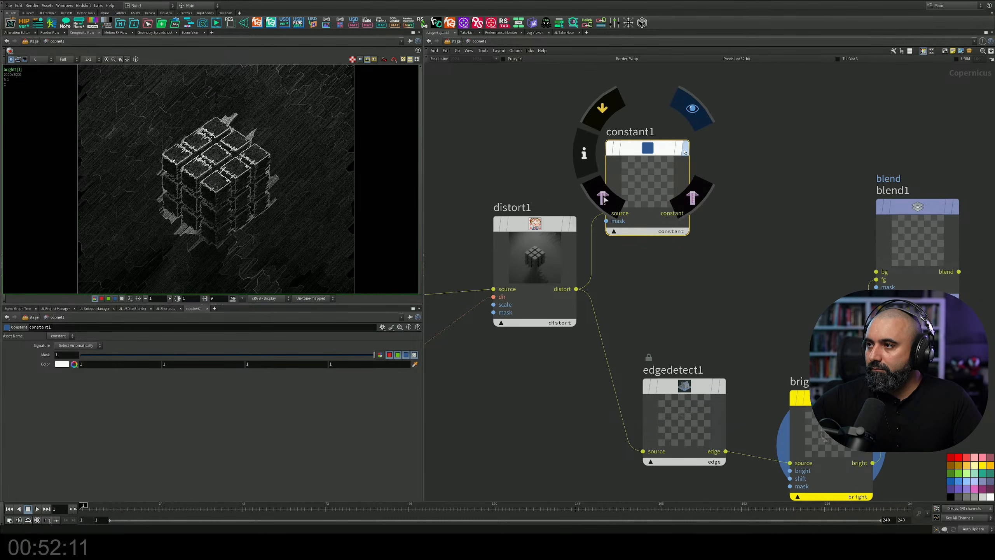
pyautogui.click(714, 129)
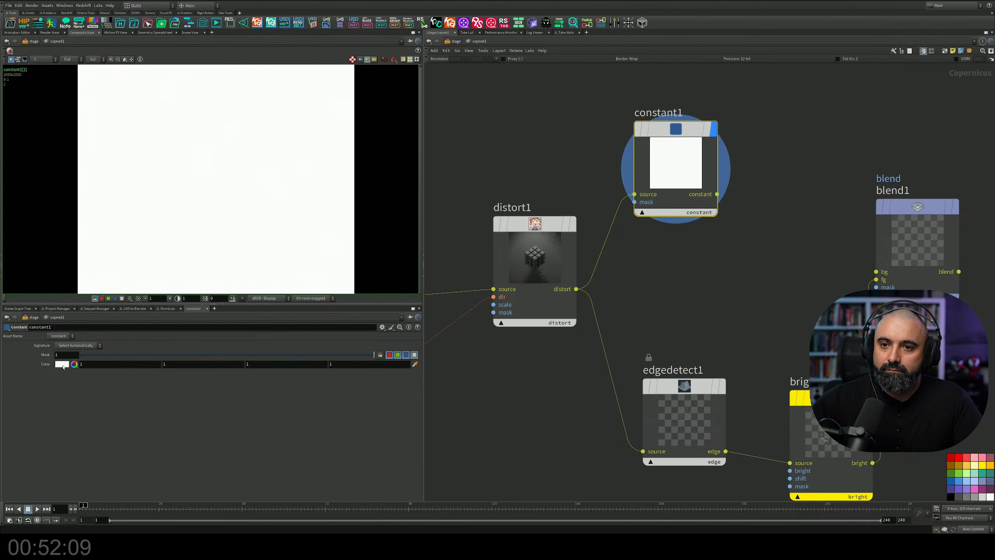
# Set constant1's Color to a dark blue with red 0, green about 0.03 and blue 0.14.
pyautogui.click(61, 365)
pyautogui.click(150, 326)
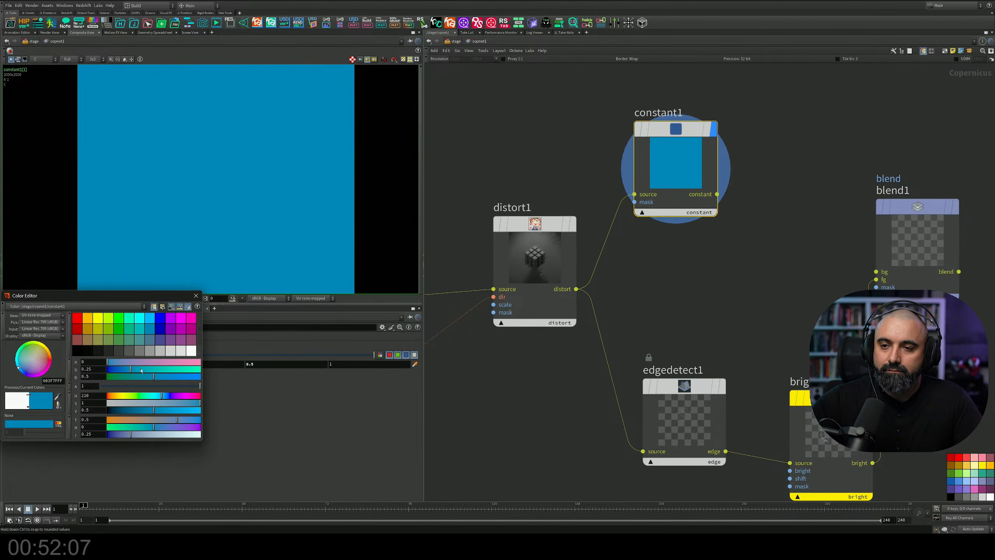
pyautogui.moveTo(133, 370); pyautogui.dragTo(117, 371)
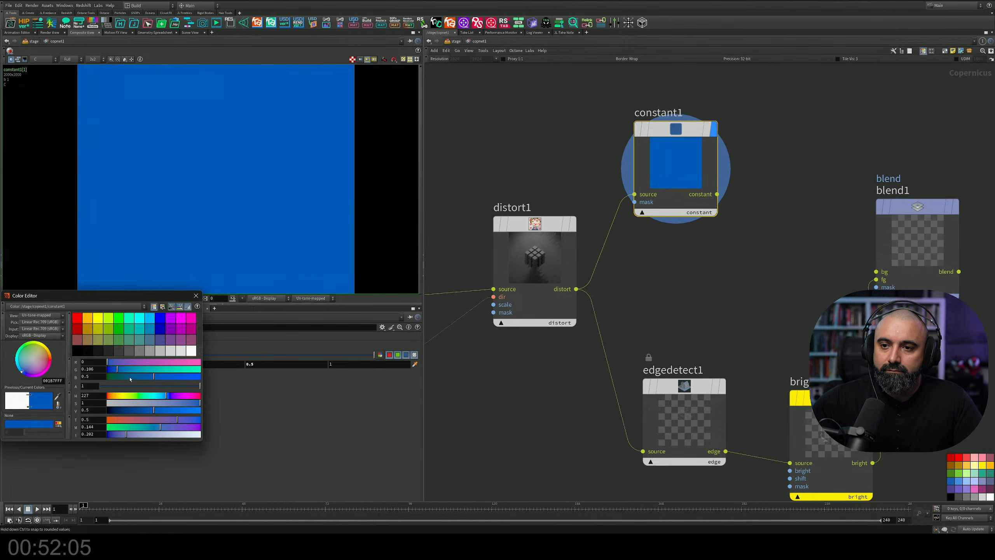
pyautogui.moveTo(168, 403); pyautogui.dragTo(212, 406)
# Wire constant1's output into blend1's bg input and display blend1.
pyautogui.moveTo(768, 227); pyautogui.dragTo(682, 226, button='middle')
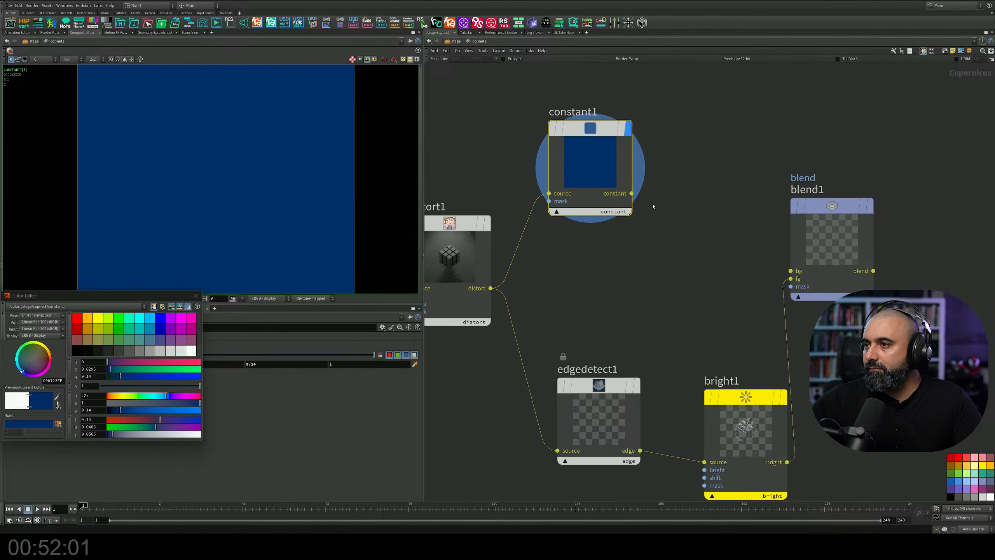
pyautogui.moveTo(631, 193); pyautogui.dragTo(790, 271)
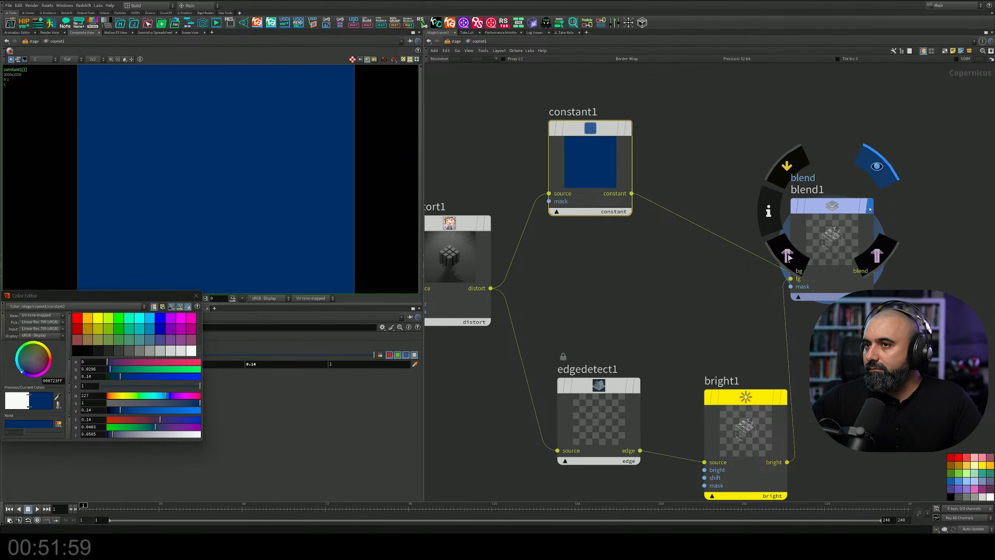
pyautogui.click(876, 165)
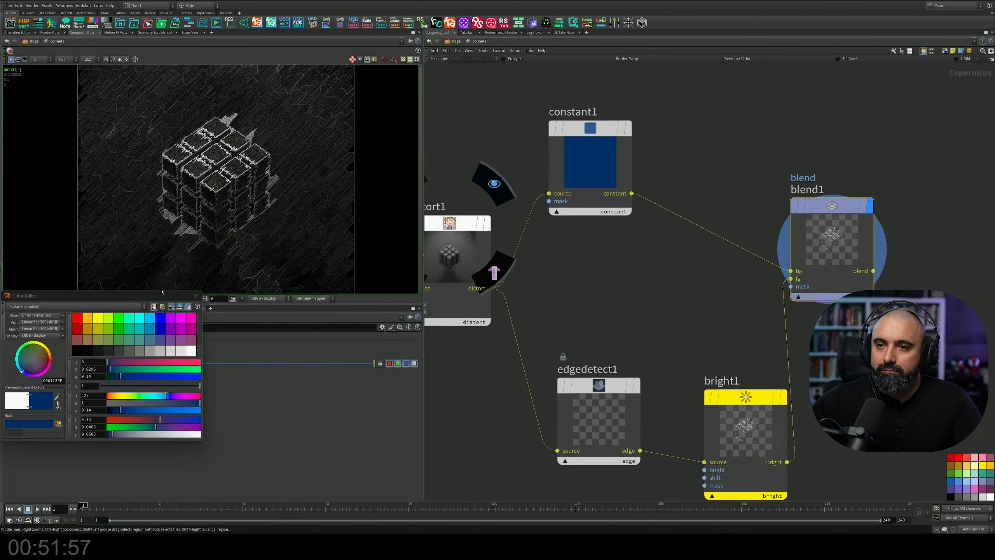
# Close the Color Editor and set blend1's Mode to Screen.
pyautogui.click(195, 295)
pyautogui.click(73, 372)
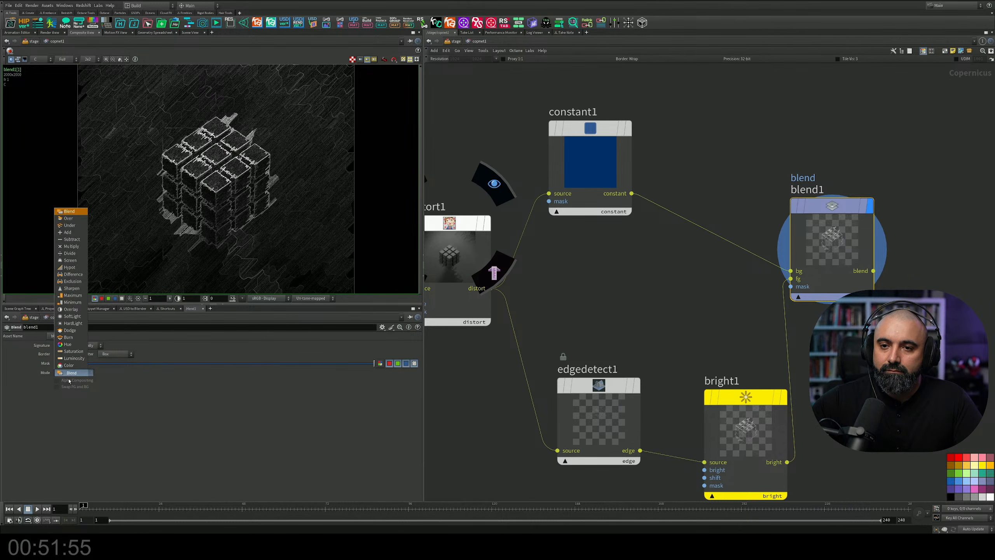
pyautogui.click(70, 261)
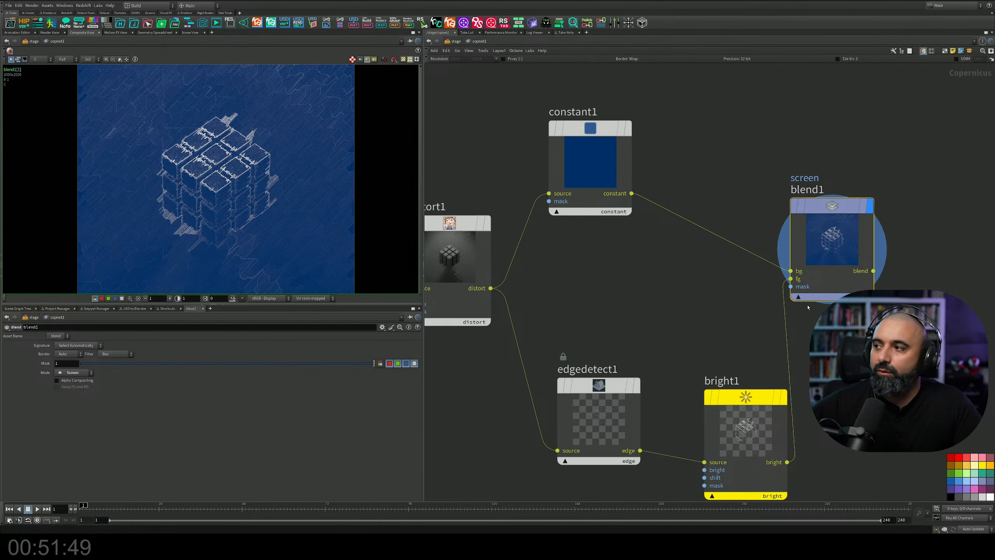
# Inspect the blended edges up close and compare them with distort1 bypassed and re-enabled.
pyautogui.moveTo(822, 320); pyautogui.dragTo(720, 325, button='middle')
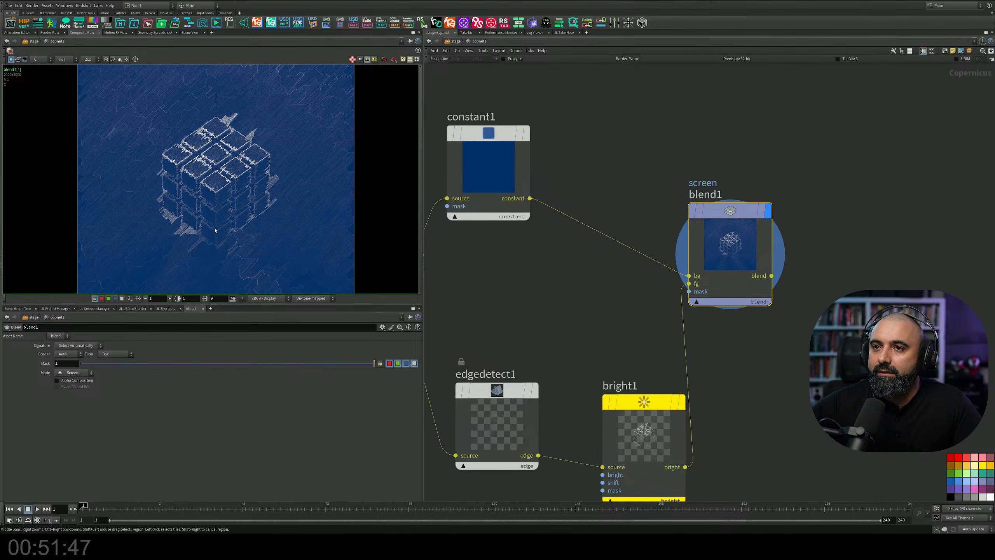
pyautogui.scroll(-3, 221, 226)
pyautogui.scroll(3, 222, 227)
pyautogui.scroll(2, 221, 226)
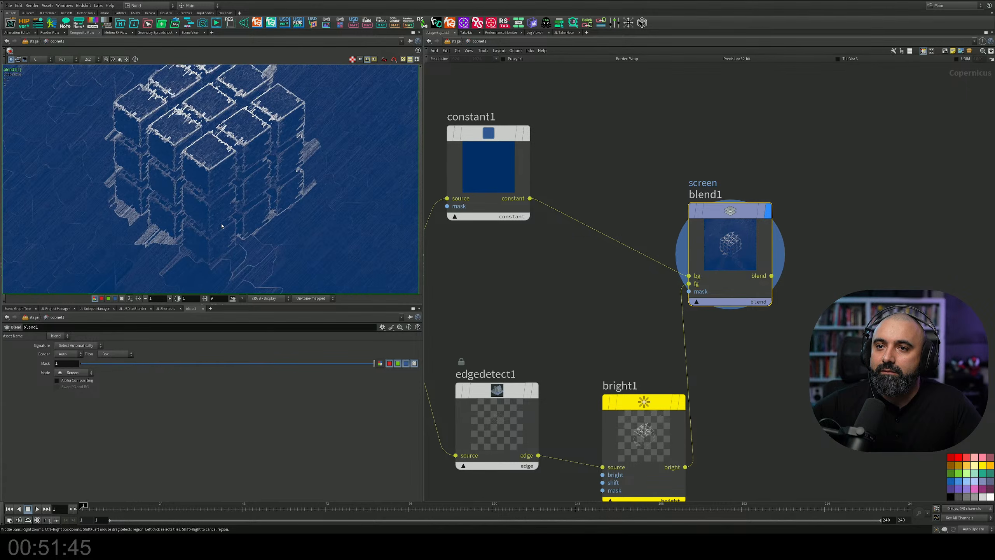
pyautogui.scroll(-5, 221, 226)
pyautogui.moveTo(457, 278); pyautogui.dragTo(749, 291, button='middle')
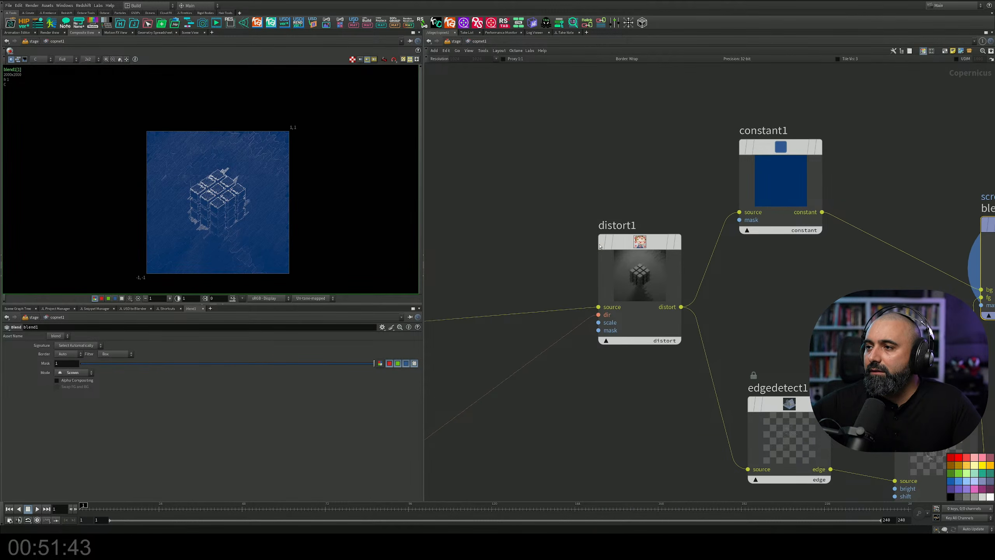
pyautogui.click(594, 202)
pyautogui.scroll(3, 243, 215)
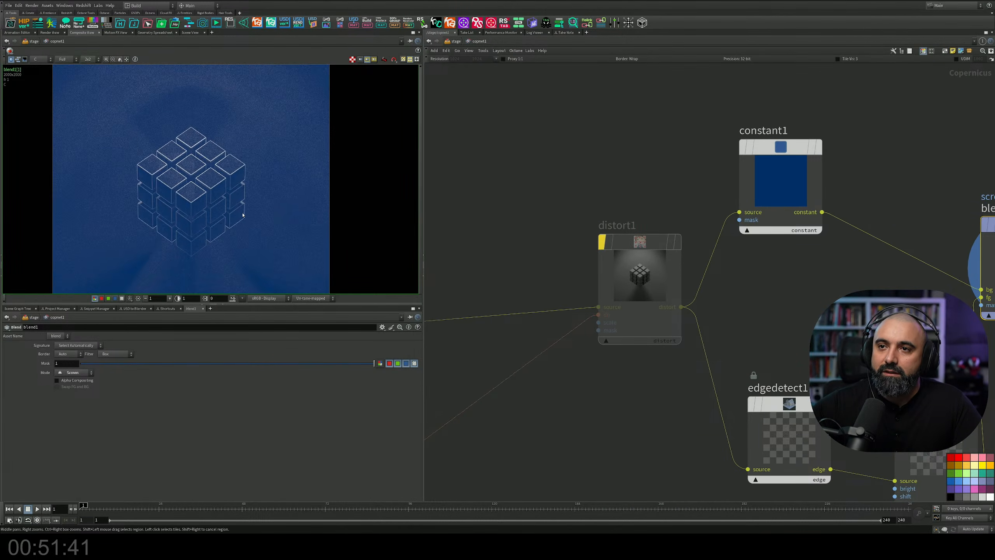
pyautogui.scroll(3, 243, 215)
pyautogui.scroll(-3, 243, 215)
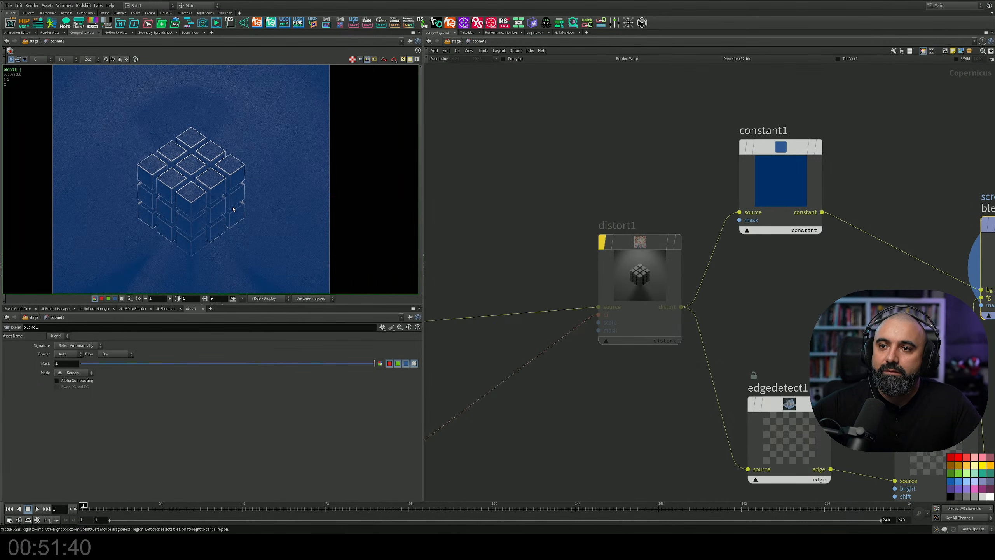
pyautogui.click(603, 243)
# Delete constant1 so that distort1 feeds blend1's bg input directly, and save the scene.
pyautogui.scroll(-4, 603, 325)
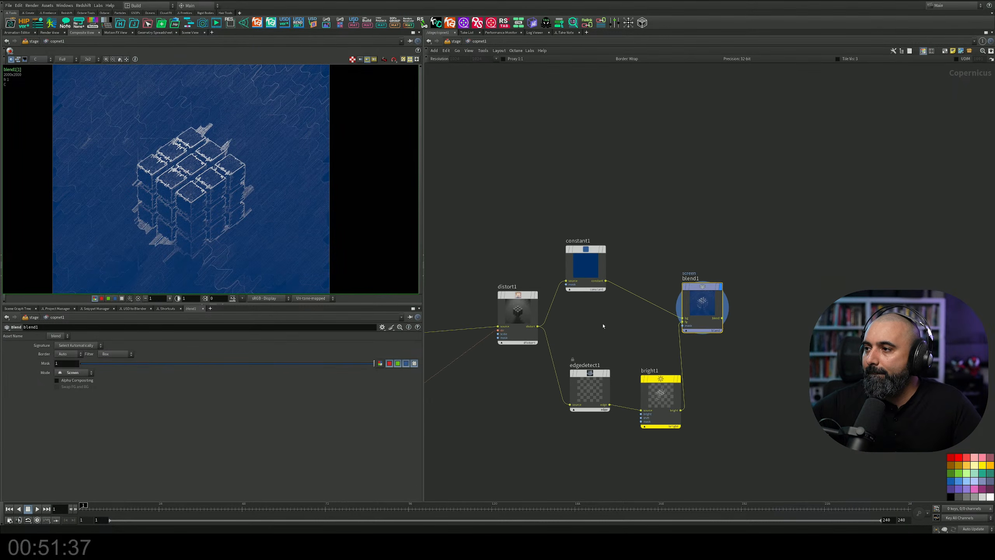
pyautogui.moveTo(654, 328); pyautogui.dragTo(567, 316, button='middle')
pyautogui.scroll(3, 669, 336)
pyautogui.moveTo(638, 267); pyautogui.dragTo(820, 335, button='middle')
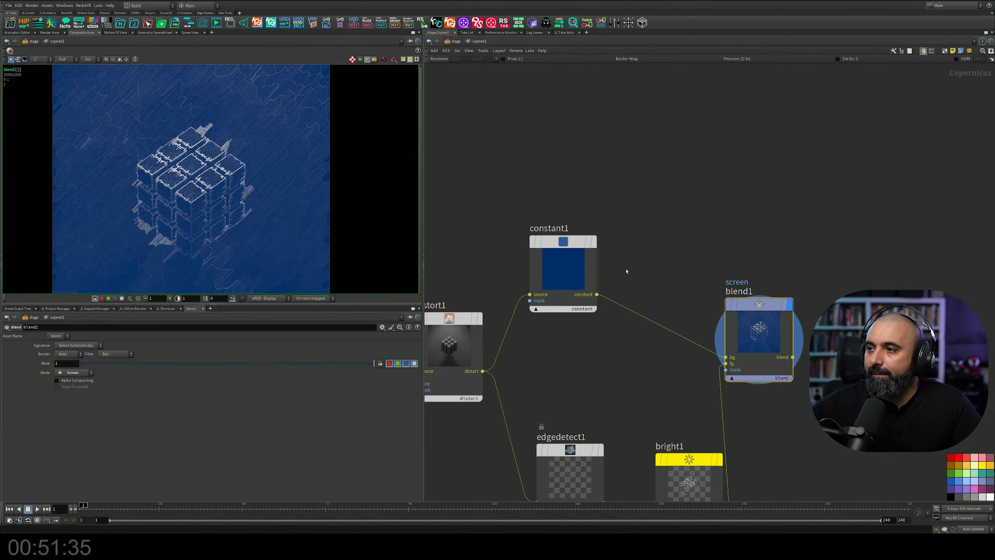
pyautogui.click(570, 247)
pyautogui.moveTo(570, 247); pyautogui.dragTo(597, 239)
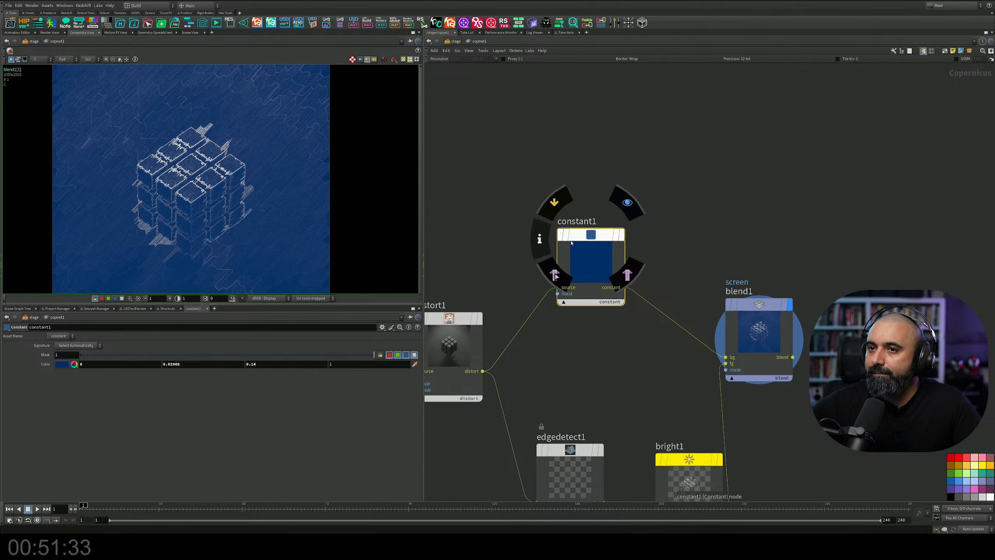
pyautogui.moveTo(662, 203); pyautogui.dragTo(565, 261)
pyautogui.press('Delete')
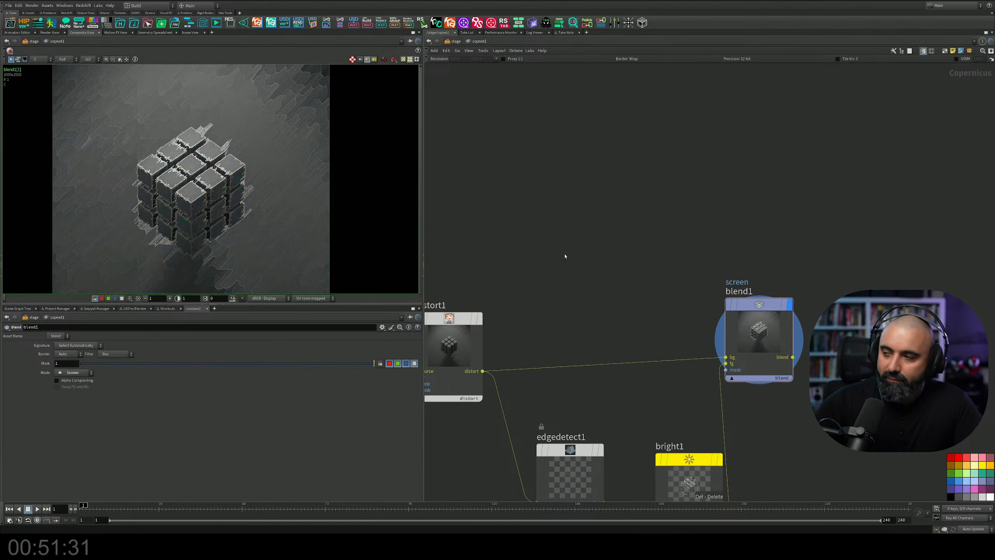
pyautogui.moveTo(876, 337); pyautogui.dragTo(793, 240, button='middle')
pyautogui.hotkey('ctrl', 's')
# Add a Convert Depth node above distort1 and save the scene.
pyautogui.moveTo(796, 275); pyautogui.dragTo(696, 265, button='middle')
pyautogui.press('Tab')
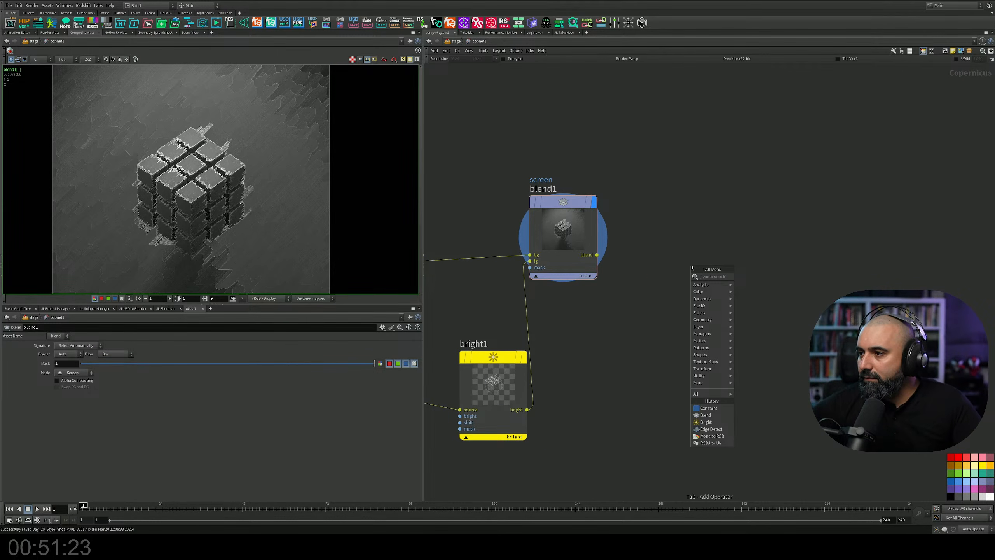
pyautogui.moveTo(710, 328)
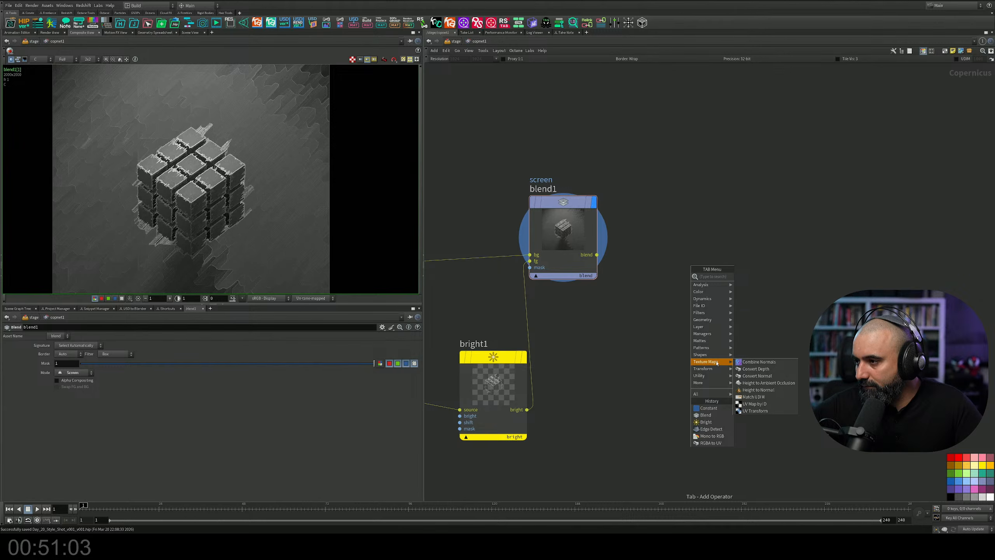
pyautogui.click(739, 369)
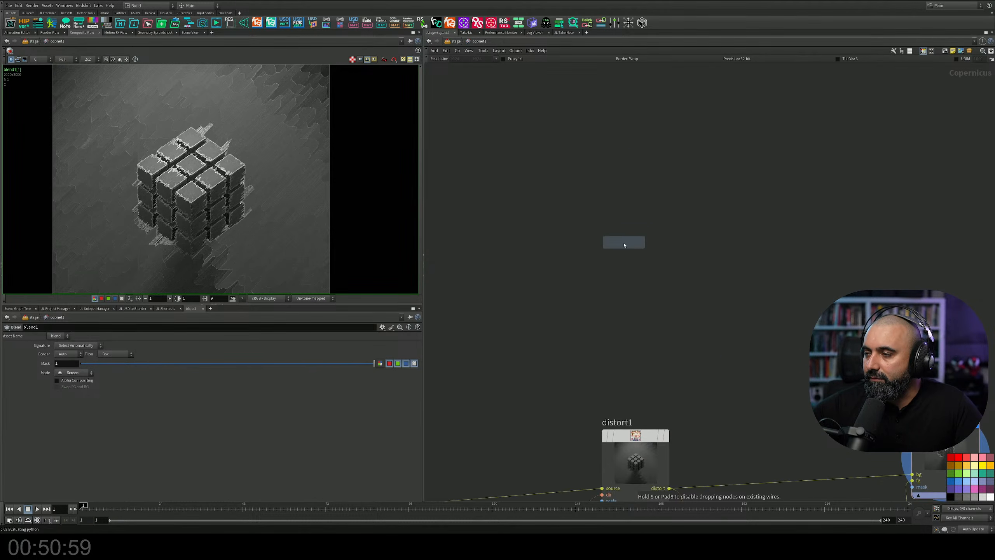
pyautogui.click(624, 245)
pyautogui.moveTo(536, 305); pyautogui.dragTo(744, 158, button='middle')
pyautogui.hotkey('ctrl', 's')
# Wire slapcompimport2's depth output into convertdepth1's depth input and display convertdepth1.
pyautogui.click(761, 157)
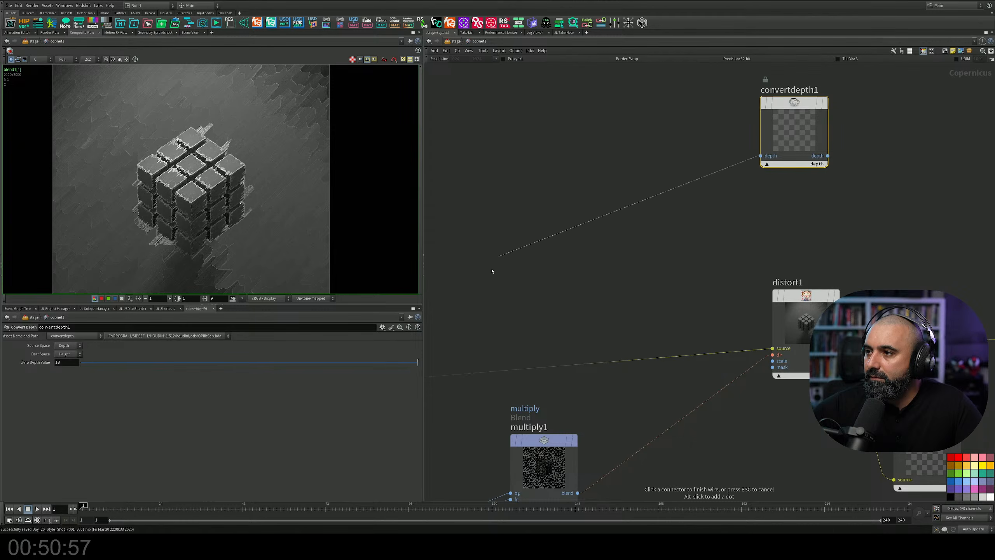
pyautogui.moveTo(490, 273); pyautogui.dragTo(754, 151, button='middle')
pyautogui.moveTo(634, 188); pyautogui.dragTo(932, 188, button='middle')
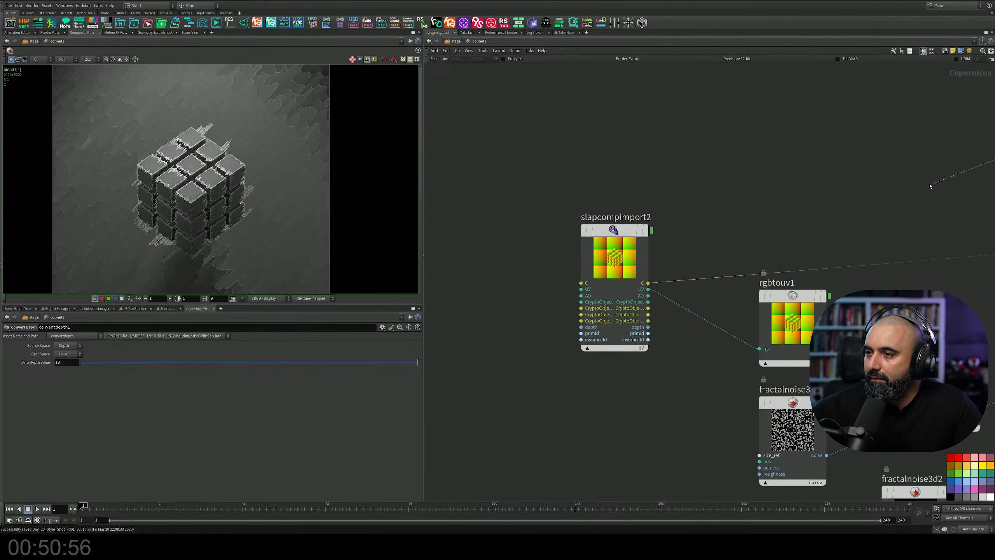
pyautogui.click(645, 327)
pyautogui.moveTo(716, 225); pyautogui.dragTo(470, 308, button='middle')
pyautogui.moveTo(852, 158); pyautogui.dragTo(459, 283, button='middle')
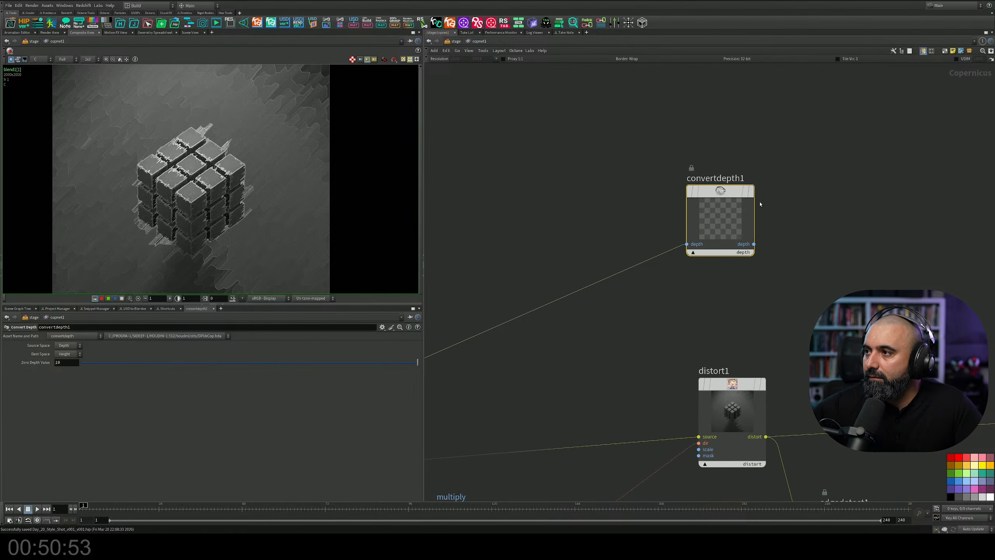
pyautogui.click(750, 191)
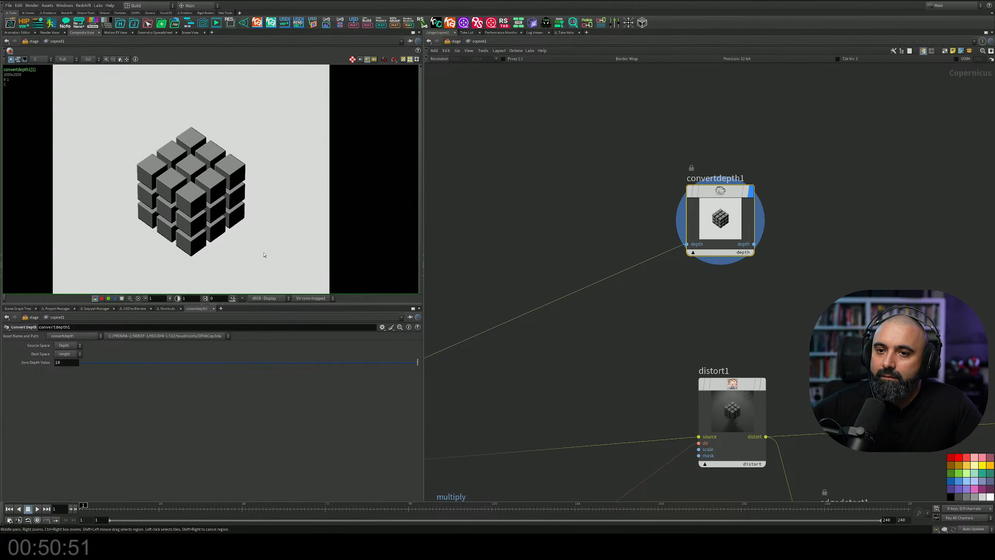
# Switch convertdepth1's Dest Space to Depth and test different Zero Depth Values.
pyautogui.moveTo(416, 363); pyautogui.dragTo(481, 409)
pyautogui.click(66, 355)
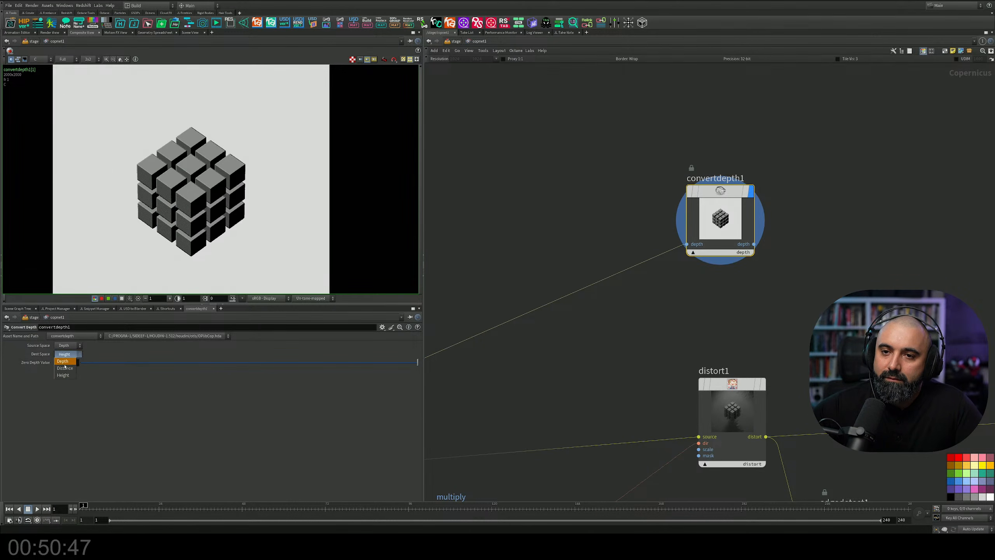
pyautogui.click(67, 362)
pyautogui.moveTo(393, 361); pyautogui.dragTo(328, 365)
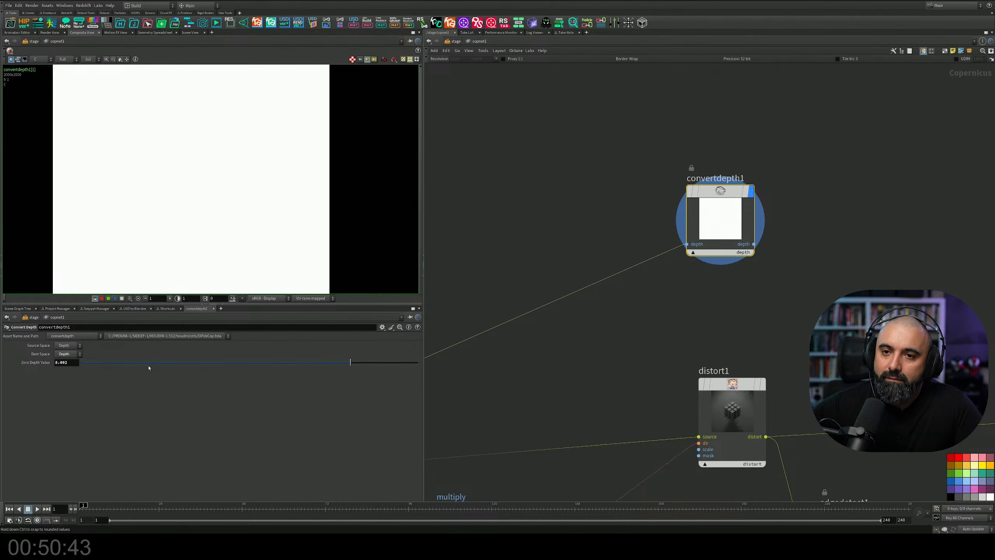
pyautogui.moveTo(67, 363); pyautogui.dragTo(157, 332, button='middle')
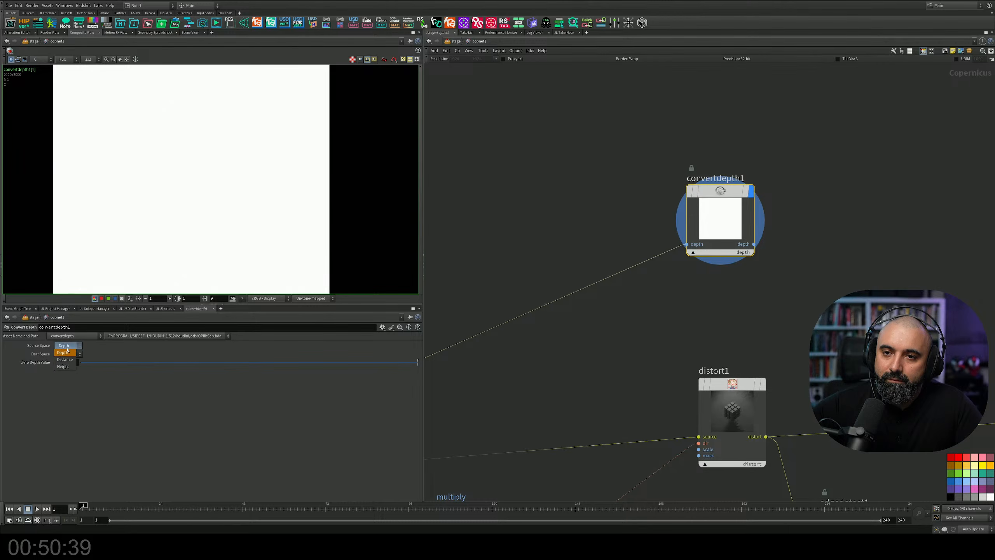
# Try Height for both Source Space and Dest Space on convertdepth1 with a Zero Depth Value of 9.693.
pyautogui.click(70, 367)
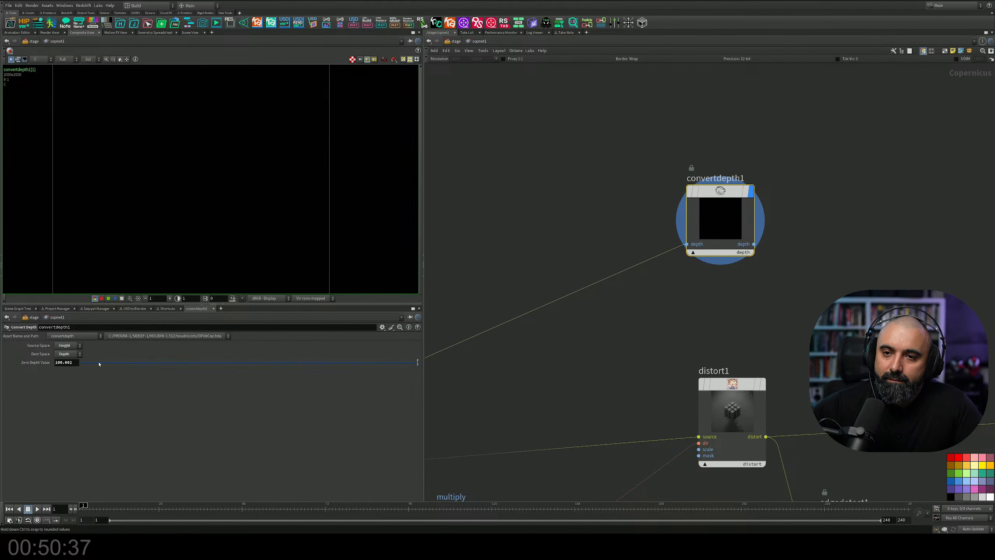
pyautogui.moveTo(99, 363); pyautogui.dragTo(612, 409)
pyautogui.click(68, 353)
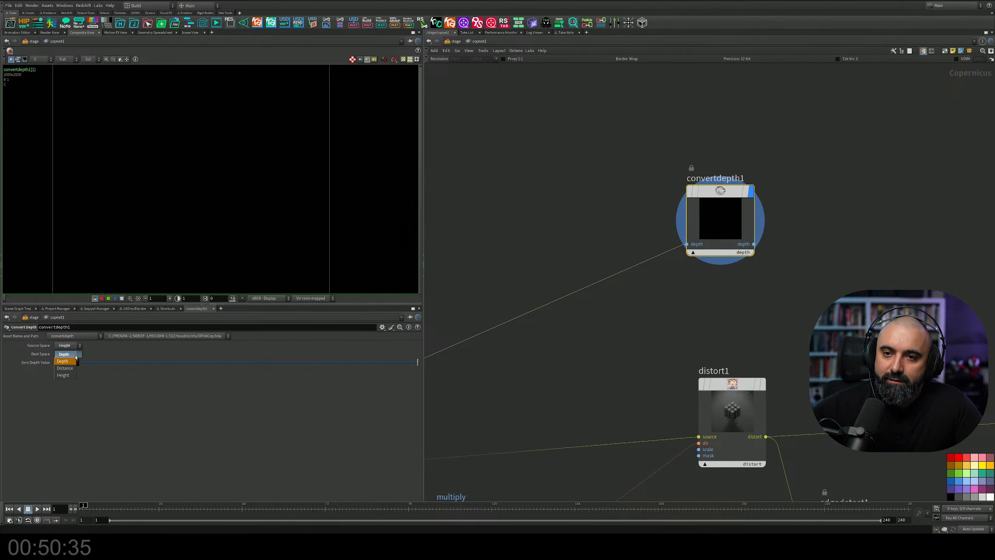
pyautogui.click(69, 358)
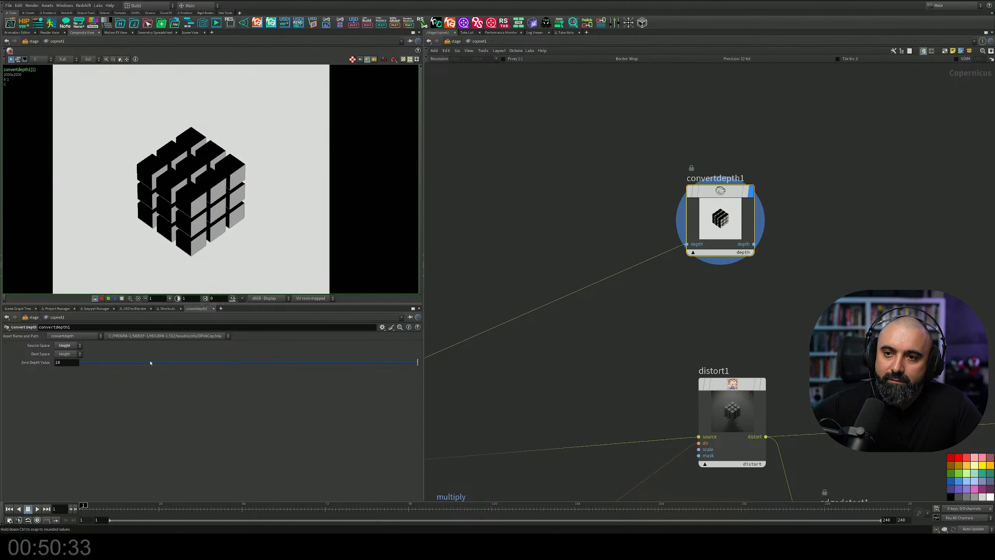
pyautogui.moveTo(151, 363); pyautogui.dragTo(408, 363)
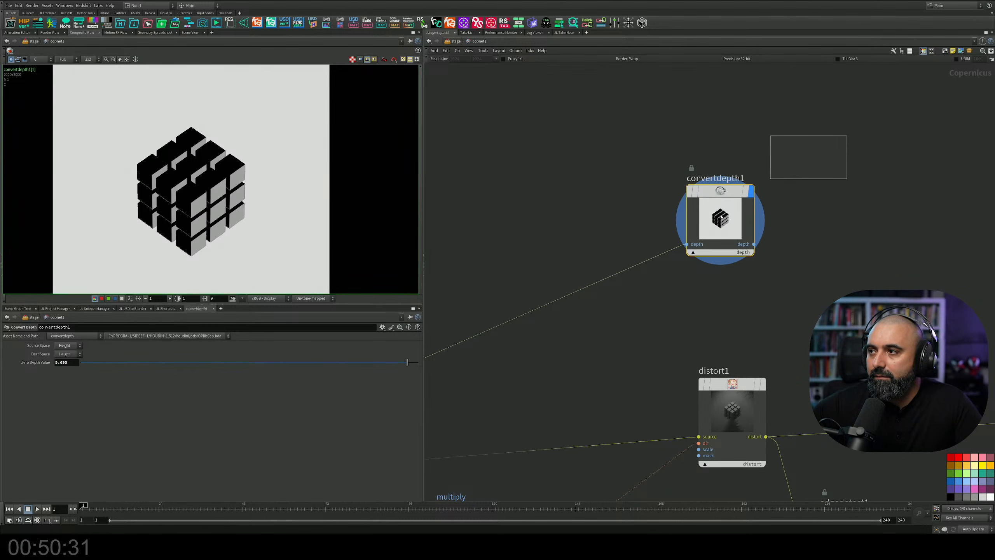
# Delete the convertdepth1 node and display slapcompimport2.
pyautogui.press('Delete')
pyautogui.moveTo(510, 292)
pyautogui.mouseDown(button='middle')
pyautogui.moveTo(731, 209)
pyautogui.moveTo(774, 154)
pyautogui.mouseUp(button='middle')
pyautogui.moveTo(539, 223)
pyautogui.mouseDown(button='middle')
pyautogui.moveTo(582, 180)
pyautogui.moveTo(770, 204)
pyautogui.mouseUp(button='middle')
pyautogui.moveTo(549, 214); pyautogui.dragTo(745, 222, button='middle')
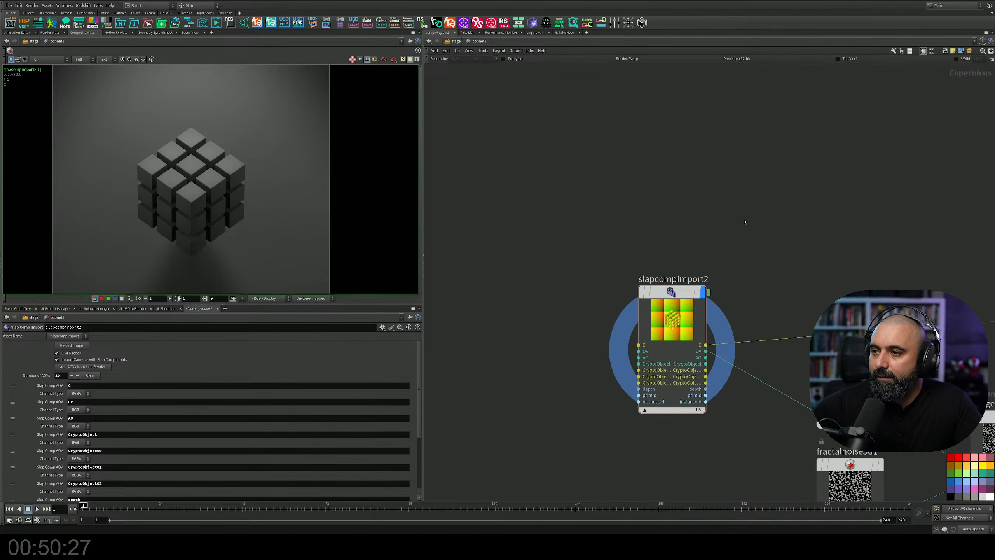
# Search the node list for suitable operators using the terms lea, bri, smo and blend.
pyautogui.press('Tab')
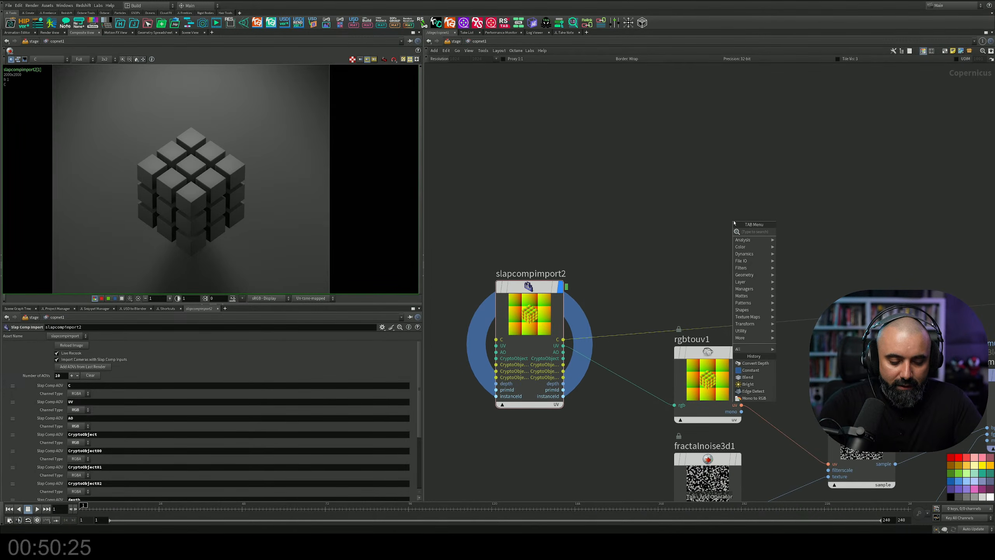
pyautogui.write('lea')
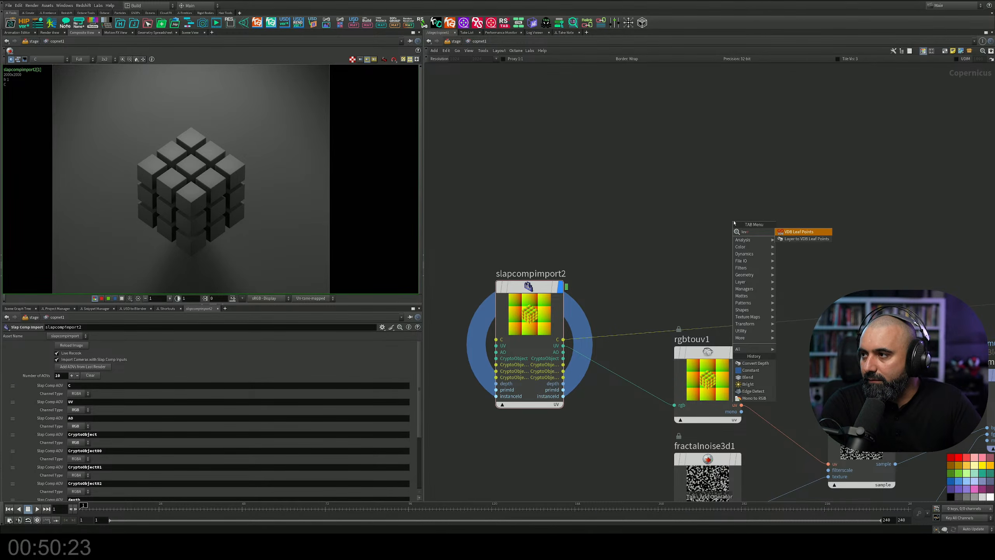
pyautogui.press('BackSpace')
pyautogui.press('BackSpace')
pyautogui.press('BackSpace')
pyautogui.write('g')
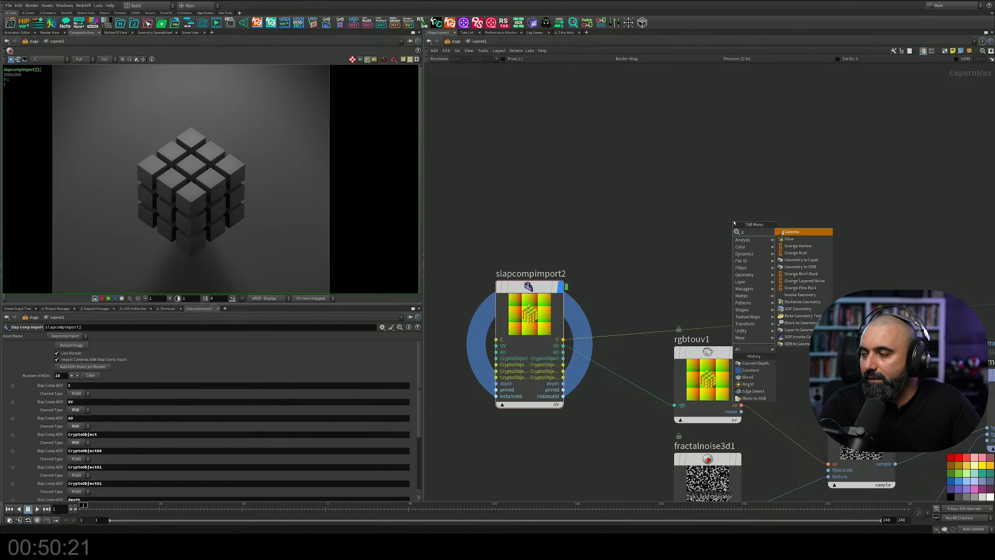
pyautogui.press('BackSpace')
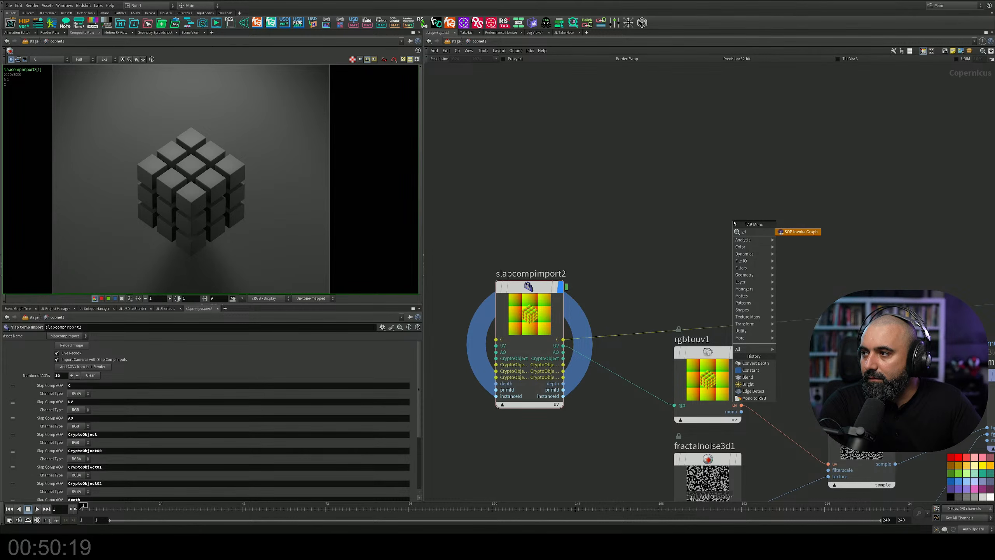
pyautogui.write('bri')
pyautogui.press('BackSpace')
pyautogui.press('BackSpace')
pyautogui.press('BackSpace')
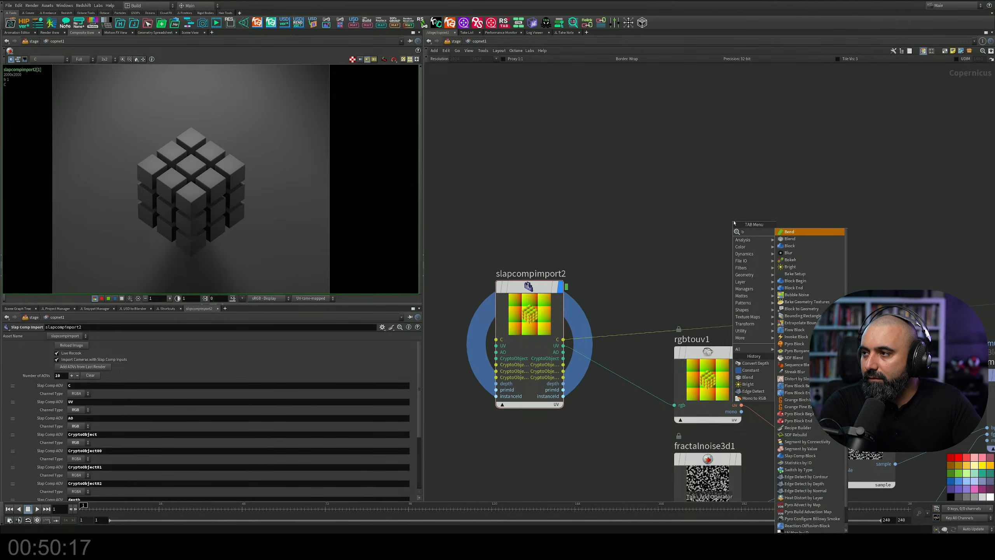
pyautogui.write('smo')
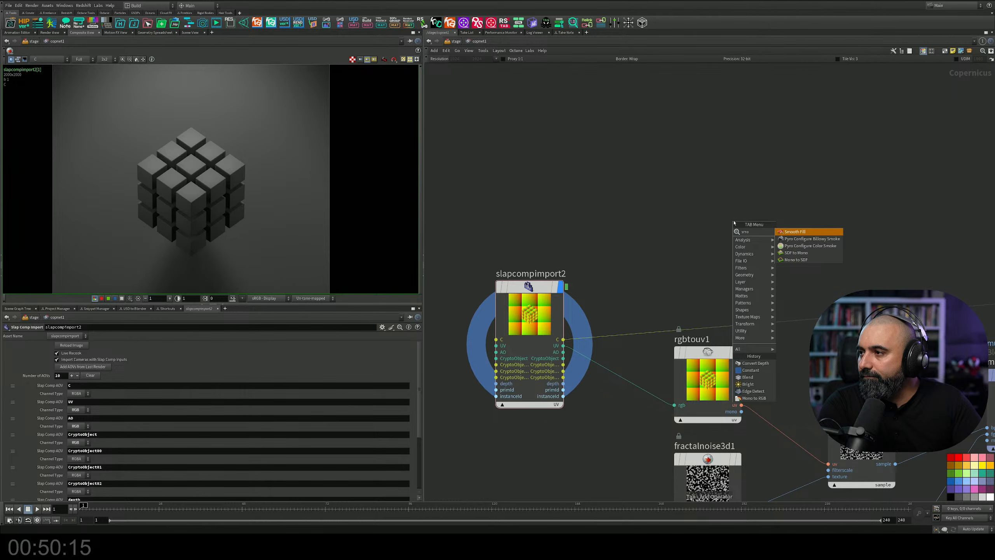
pyautogui.press('BackSpace')
pyautogui.press('BackSpace')
pyautogui.press('BackSpace')
pyautogui.write('blend')
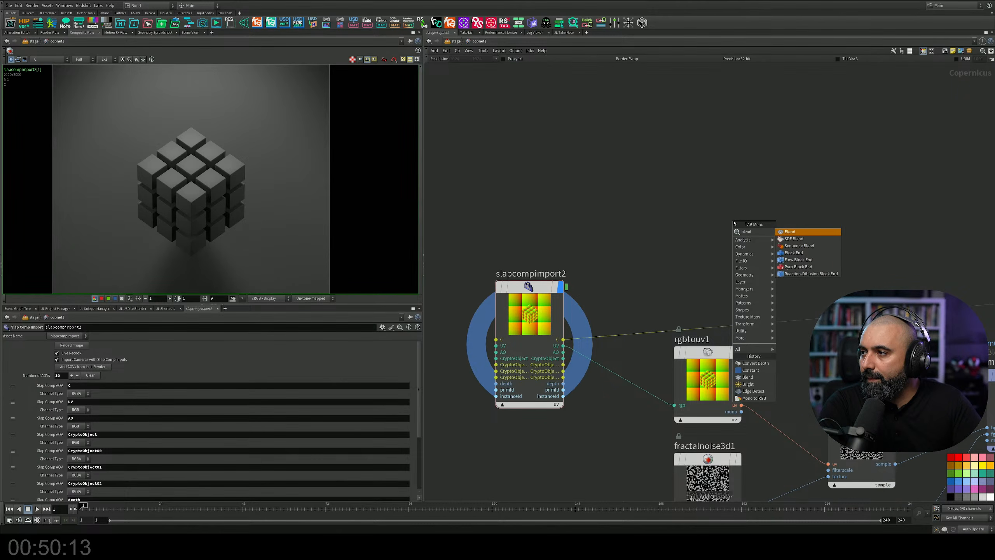
pyautogui.press('BackSpace')
pyautogui.press('BackSpace')
pyautogui.press('BackSpace')
pyautogui.press('BackSpace')
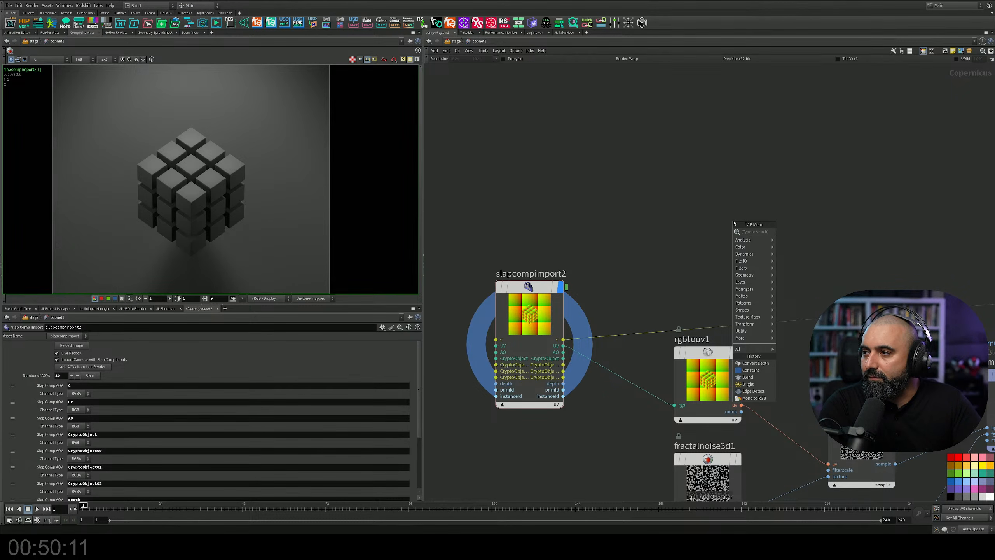
# Add a Bright node above rgbtouv1, wire slapcompimport2's depth output into its source input and display it.
pyautogui.write('bri')
pyautogui.press('Return')
pyautogui.click(735, 223)
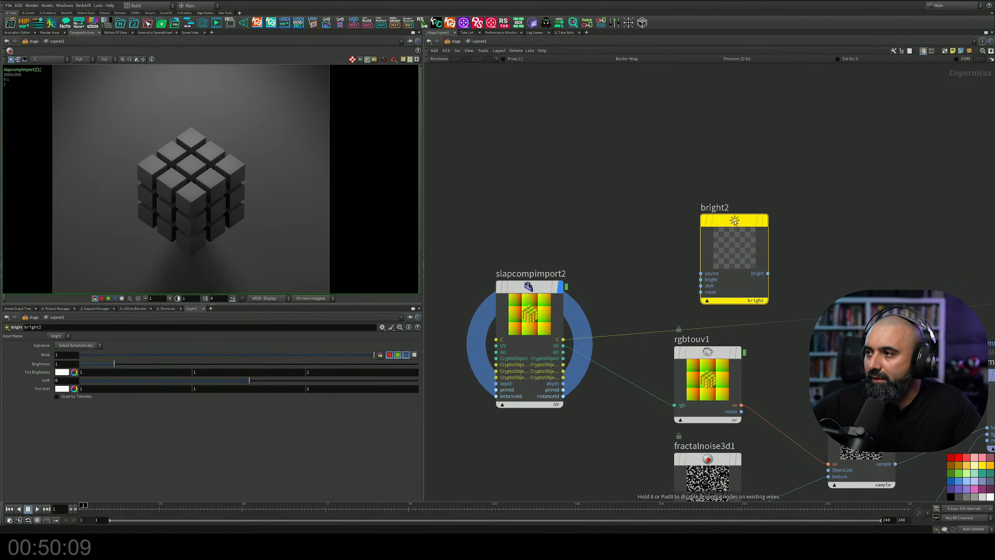
pyautogui.click(701, 274)
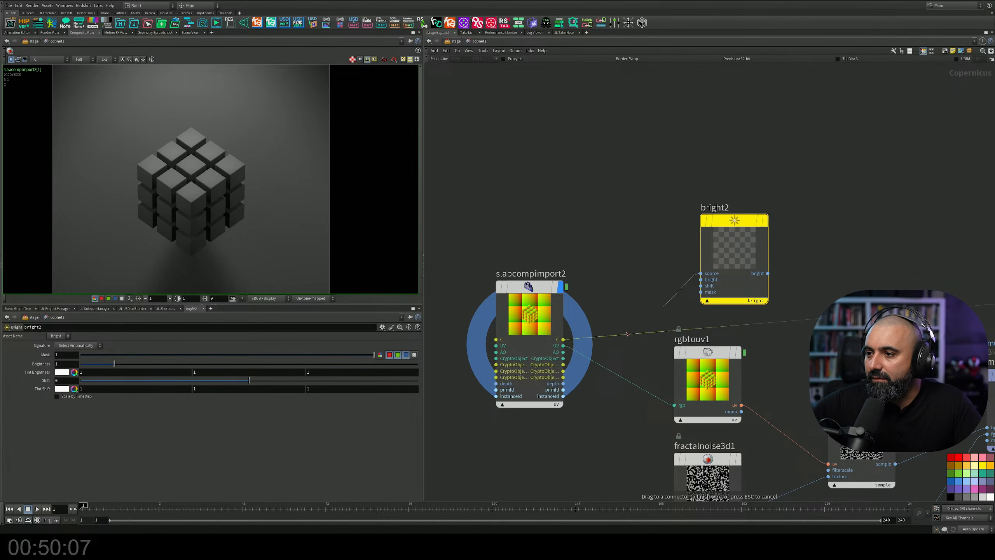
pyautogui.click(563, 383)
pyautogui.press('r')
pyautogui.click(738, 222)
pyautogui.moveTo(739, 223); pyautogui.dragTo(746, 177)
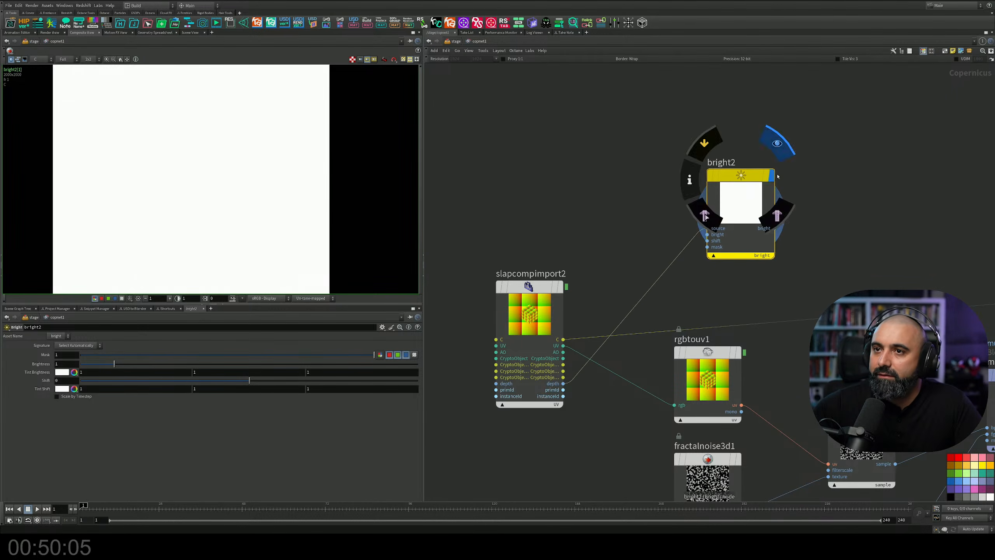
# Lower bright2's Brightness to about 0.0024.
pyautogui.moveTo(114, 364); pyautogui.dragTo(77, 371)
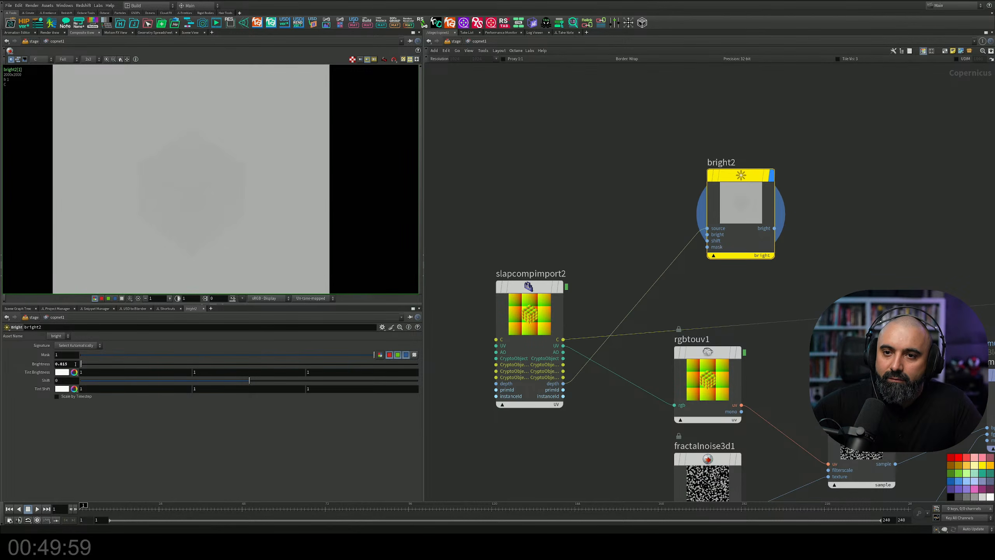
pyautogui.moveTo(75, 364); pyautogui.dragTo(31, 403, button='middle')
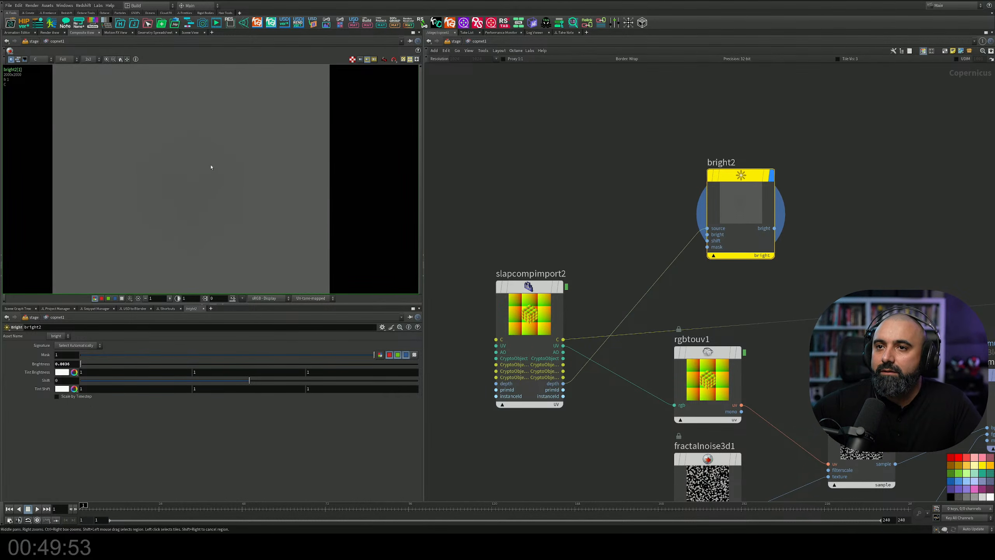
pyautogui.moveTo(76, 365); pyautogui.dragTo(36, 398, button='middle')
# Duplicate bright2 beside the original and wire bright2's output into the copy's source input.
pyautogui.moveTo(834, 200); pyautogui.dragTo(737, 189, button='middle')
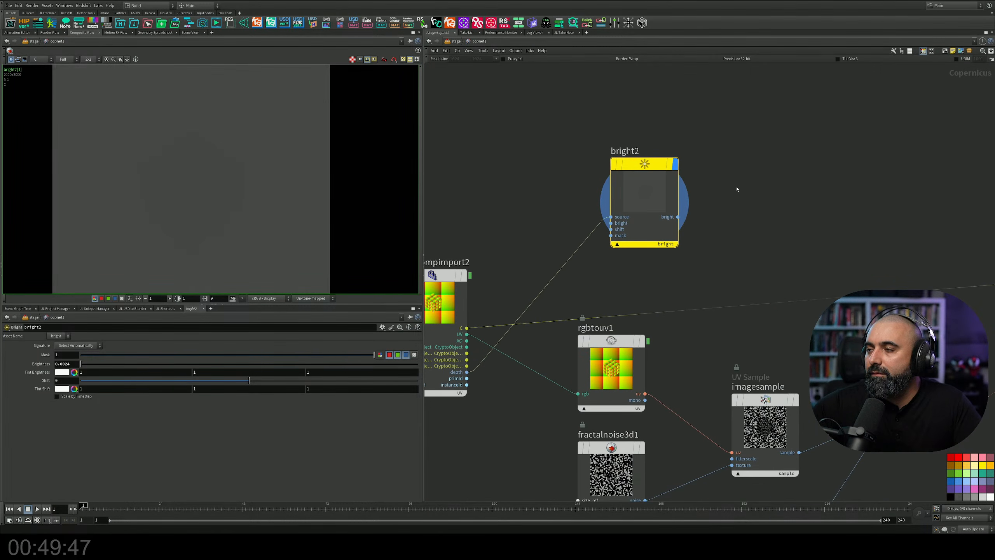
pyautogui.keyDown('alt'); pyautogui.moveTo(631, 174); pyautogui.dragTo(764, 174); pyautogui.keyUp('alt')
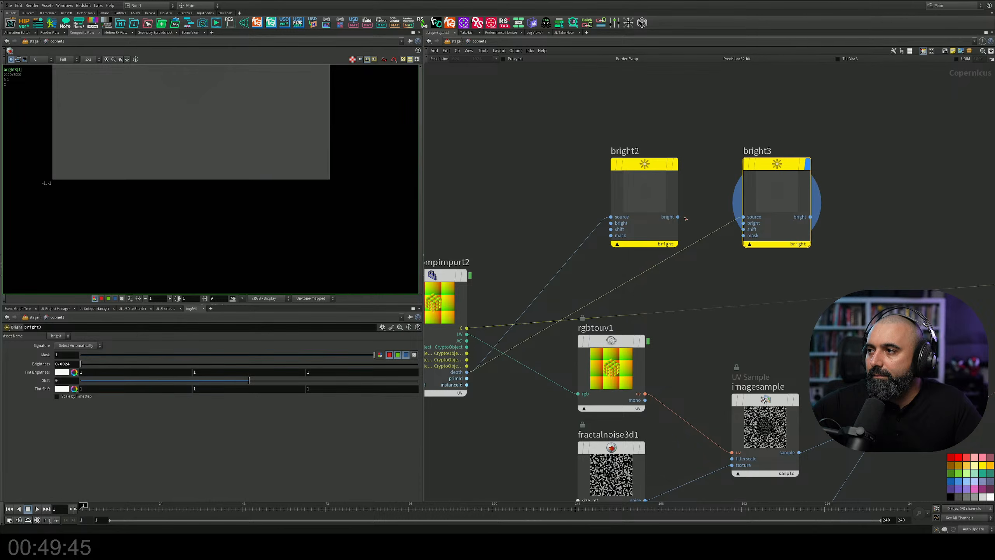
pyautogui.moveTo(678, 217); pyautogui.dragTo(744, 217)
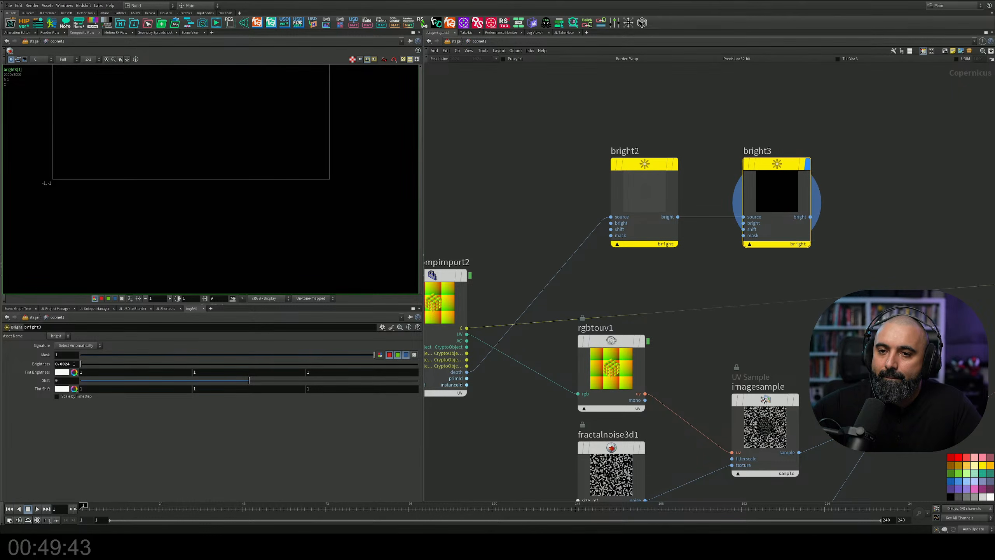
# Raise bright3's Brightness to about 7.133.
pyautogui.moveTo(81, 363); pyautogui.dragTo(121, 365)
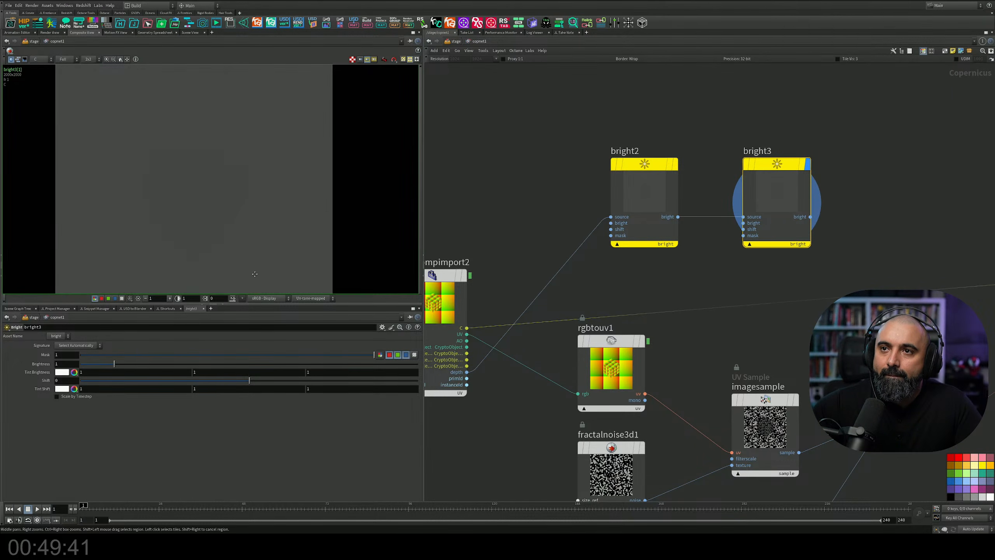
pyautogui.moveTo(112, 364); pyautogui.dragTo(193, 373)
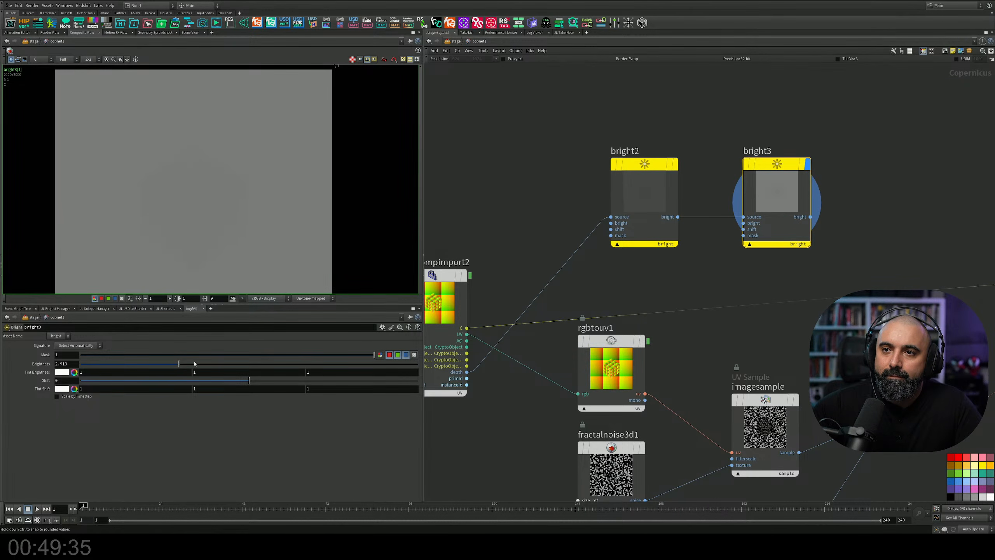
pyautogui.moveTo(195, 363); pyautogui.dragTo(320, 365)
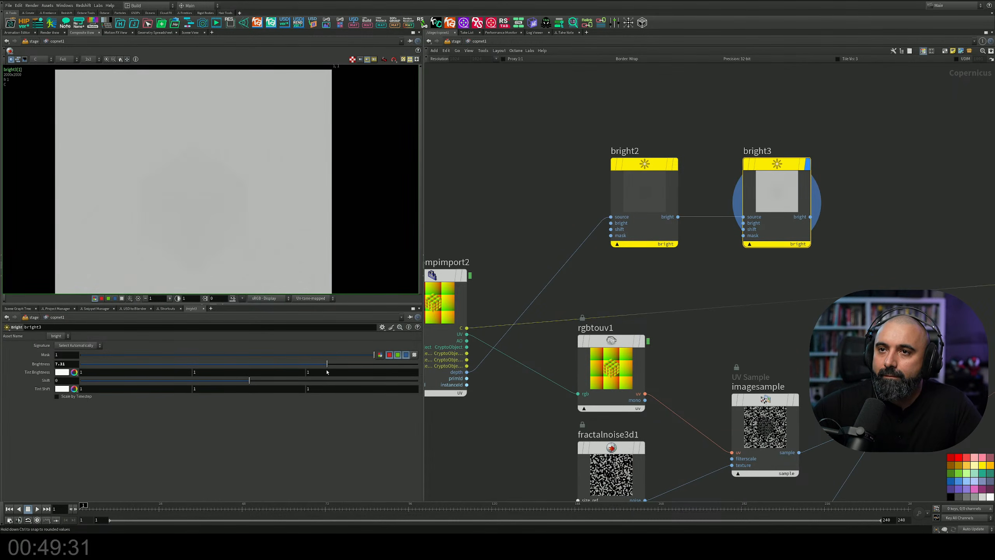
# Add a Contrast node after bright3, wire bright3's output into its source input and display it.
pyautogui.moveTo(855, 219); pyautogui.dragTo(808, 217, button='middle')
pyautogui.press('Tab')
pyautogui.write('c')
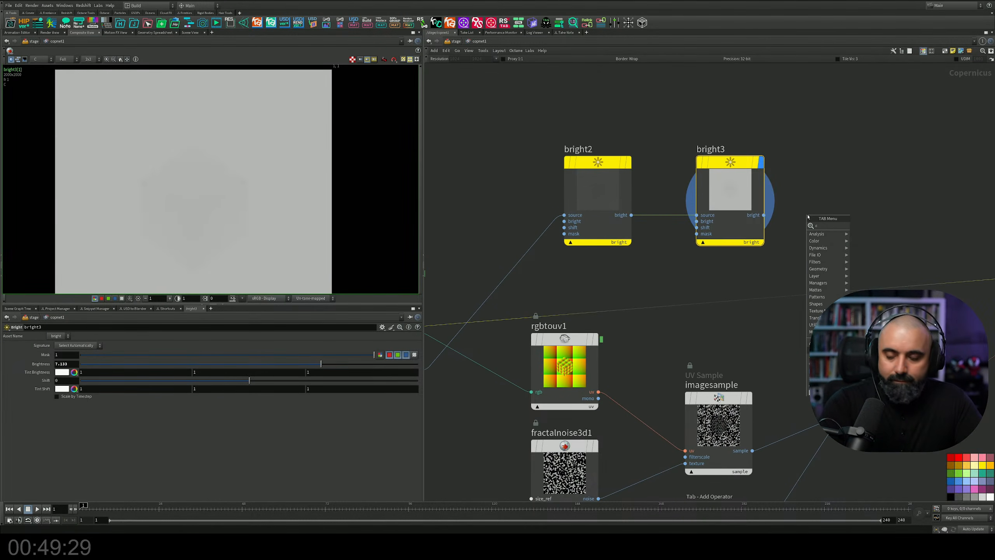
pyautogui.write('on')
pyautogui.press('Down')
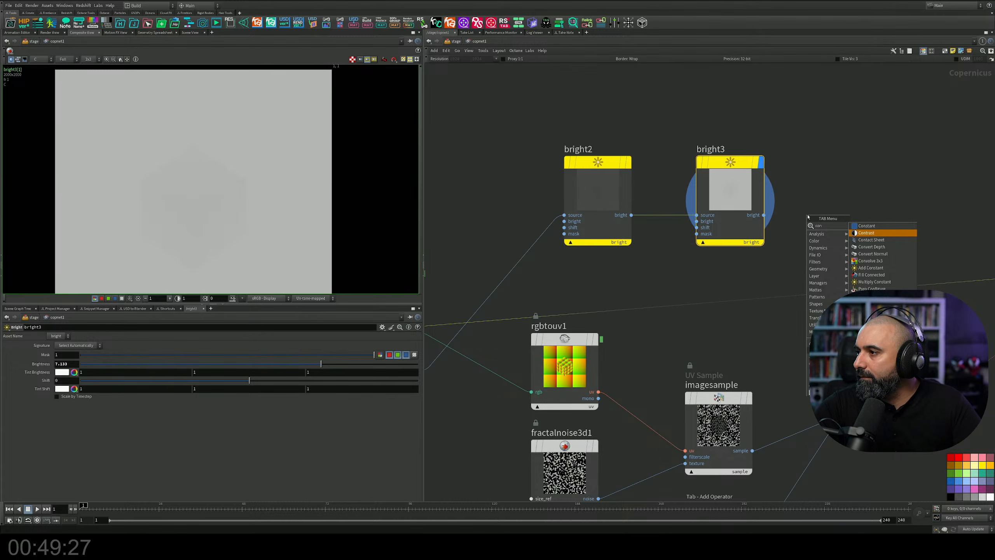
pyautogui.press('Return')
pyautogui.click(842, 184)
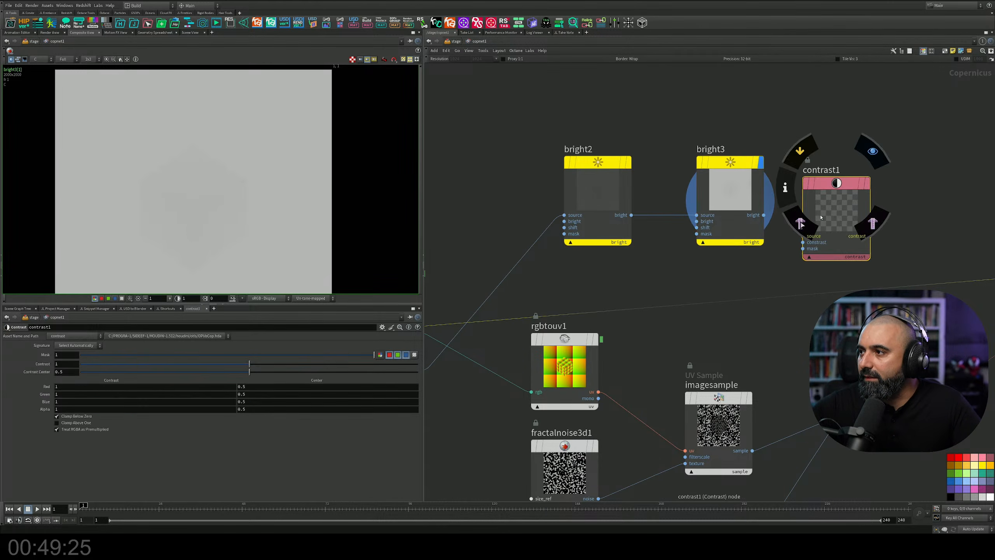
pyautogui.moveTo(779, 218); pyautogui.dragTo(803, 236)
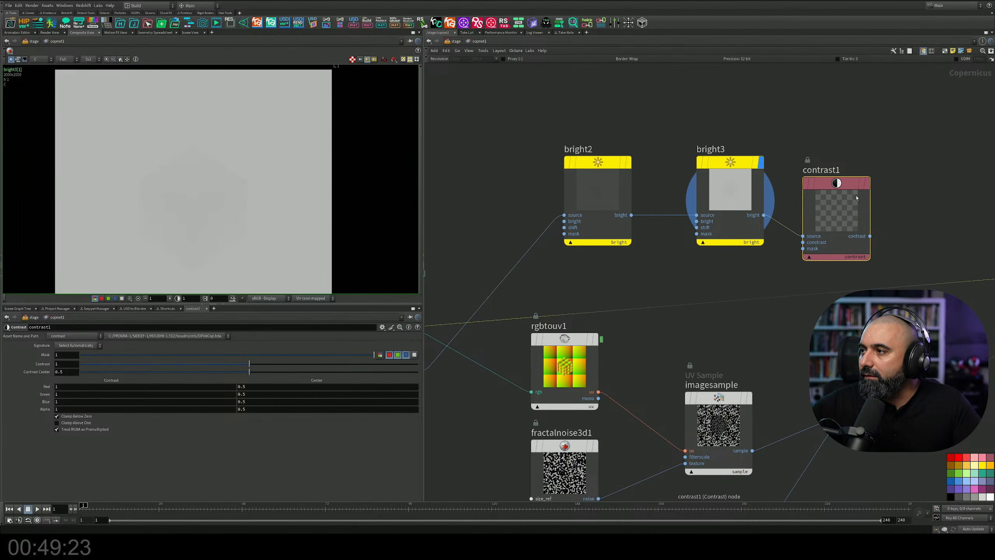
pyautogui.moveTo(839, 183); pyautogui.dragTo(837, 162)
pyautogui.click(866, 166)
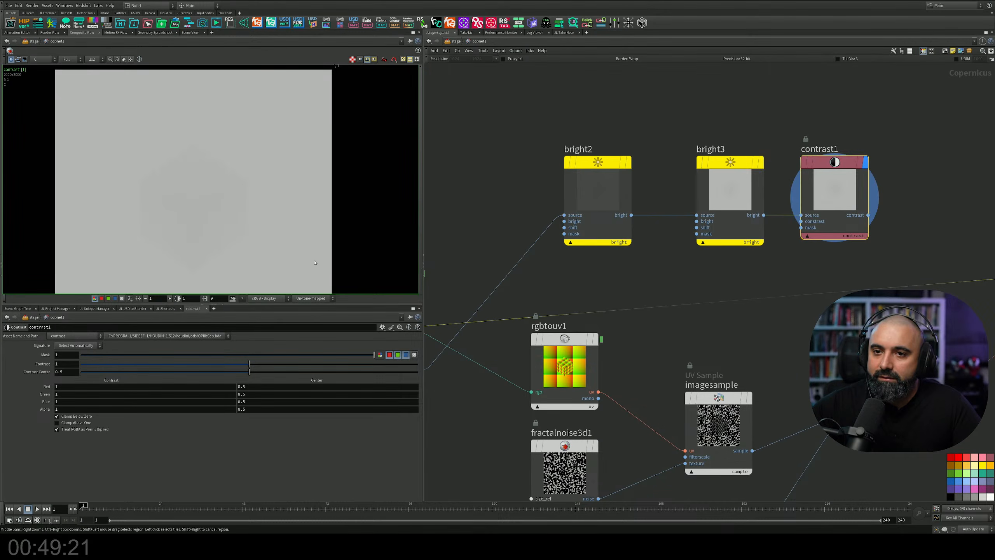
# Set contrast1's Contrast to 2 and its Contrast Center to about 0.8647.
pyautogui.moveTo(249, 365); pyautogui.dragTo(417, 368)
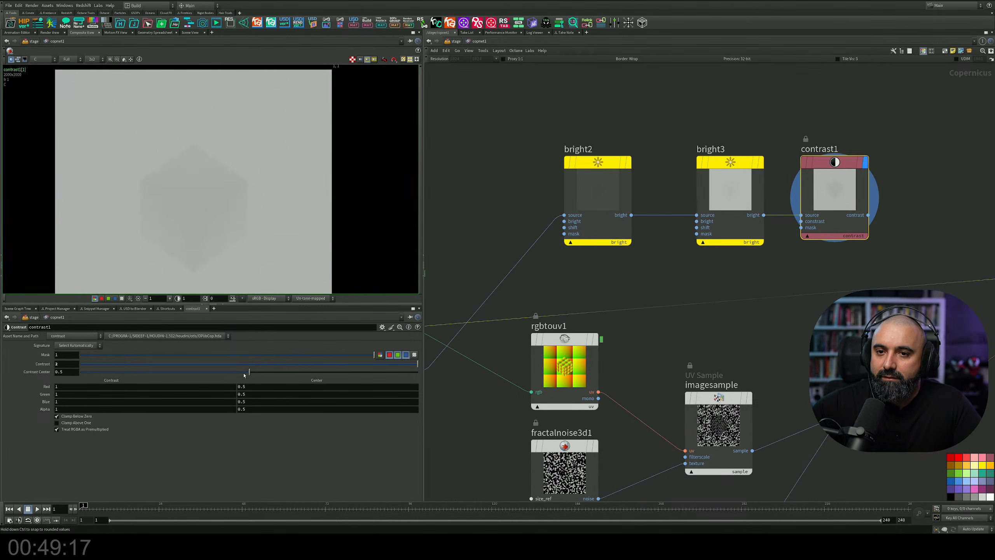
pyautogui.moveTo(250, 372); pyautogui.dragTo(372, 376)
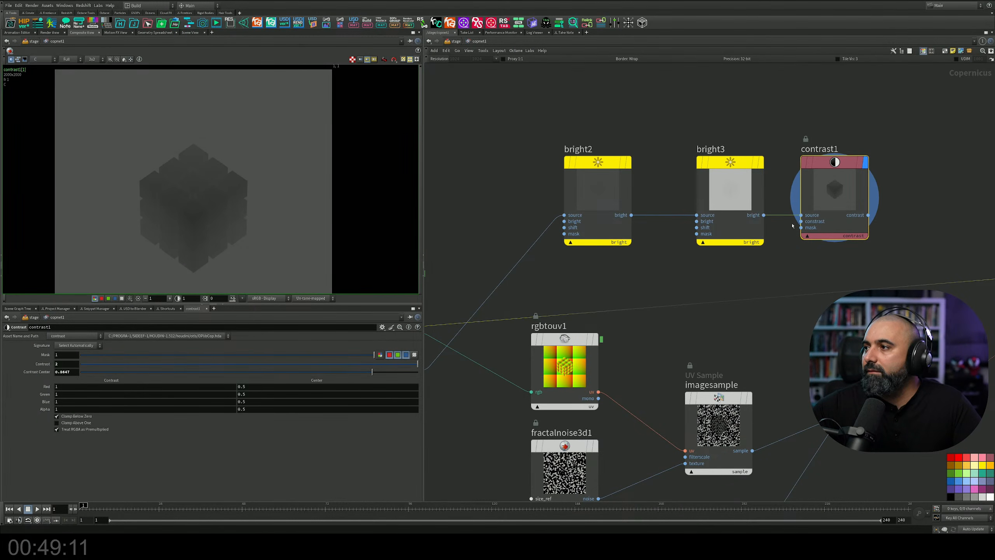
# Place a copy of bright3 after contrast1, fed by contrast1's output, set its Brightness to 10 and display it.
pyautogui.moveTo(817, 246); pyautogui.dragTo(736, 246, button='middle')
pyautogui.moveTo(808, 187); pyautogui.dragTo(750, 182, button='middle')
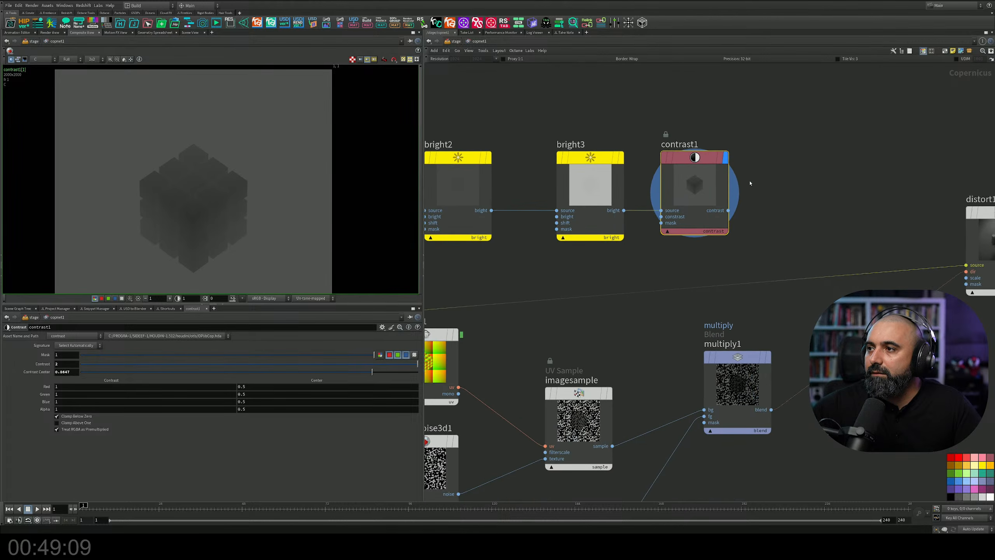
pyautogui.keyDown('alt'); pyautogui.moveTo(589, 159); pyautogui.dragTo(798, 159); pyautogui.keyUp('alt')
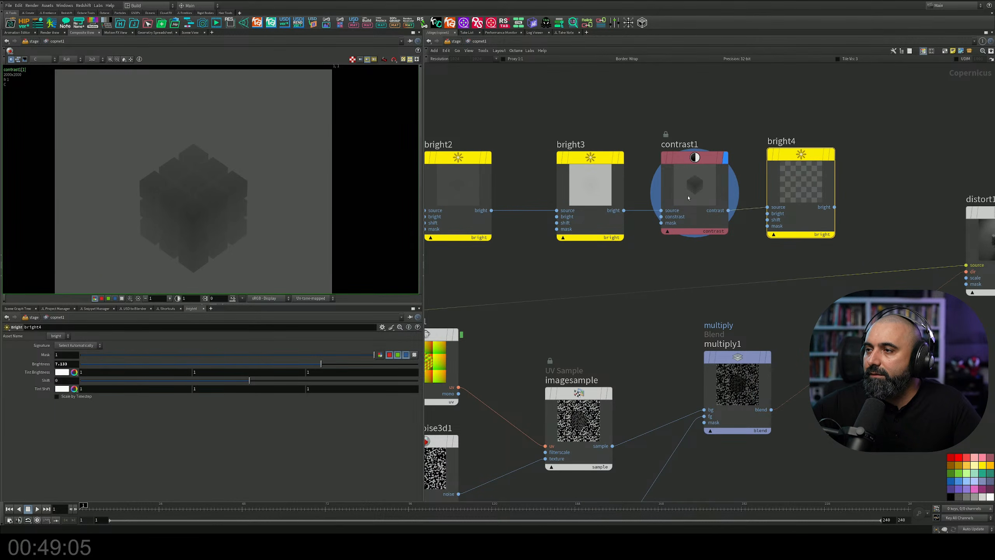
pyautogui.moveTo(321, 364); pyautogui.dragTo(479, 369)
pyautogui.click(831, 152)
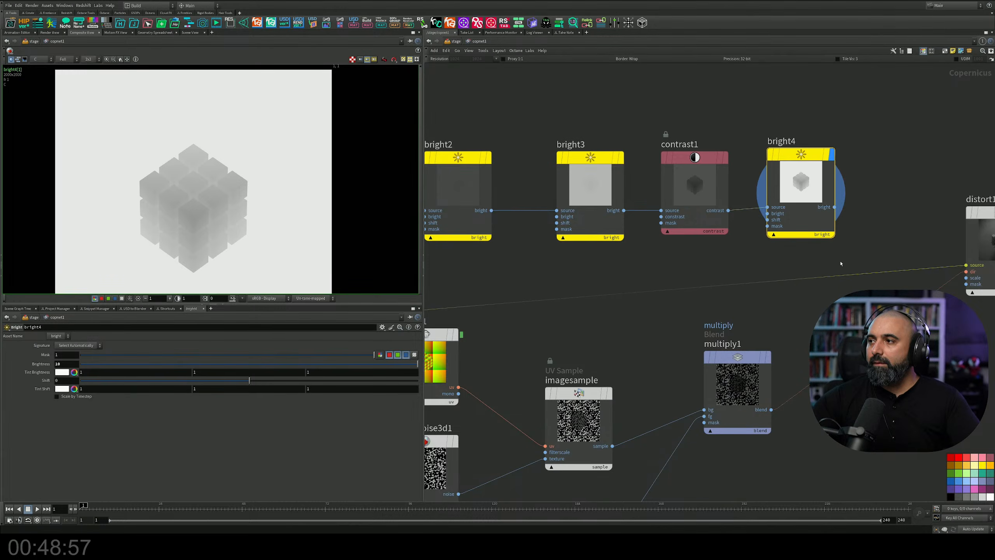
# Add a Distort node past blend1 and move bright4 closer to it, above distort1 and blend1.
pyautogui.moveTo(878, 251)
pyautogui.mouseDown(button='middle')
pyautogui.moveTo(711, 259)
pyautogui.moveTo(671, 282)
pyautogui.mouseUp(button='middle')
pyautogui.moveTo(636, 238); pyautogui.dragTo(555, 266, button='middle')
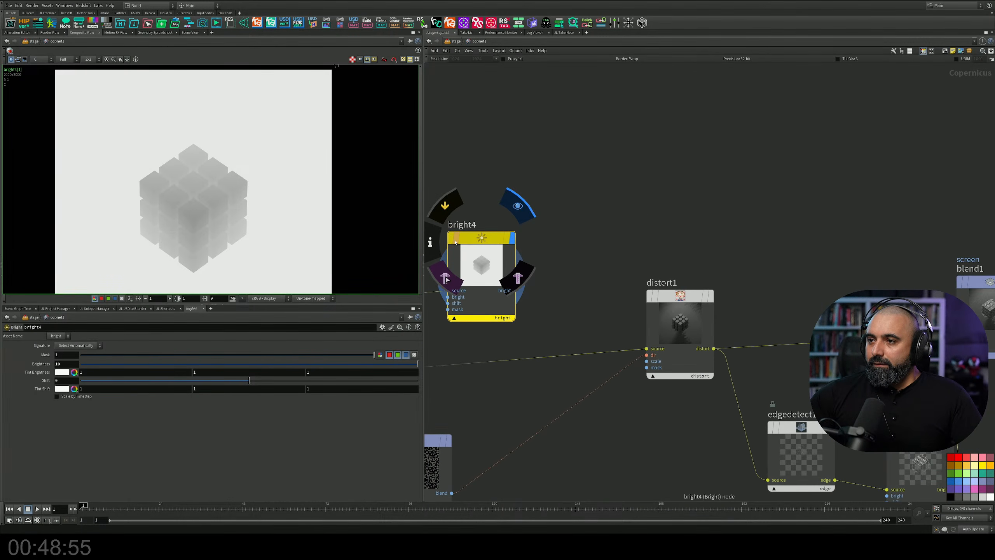
pyautogui.moveTo(486, 265)
pyautogui.mouseDown()
pyautogui.moveTo(600, 165)
pyautogui.moveTo(622, 161)
pyautogui.mouseUp()
pyautogui.moveTo(700, 204); pyautogui.dragTo(644, 216, button='middle')
pyautogui.press('Tab')
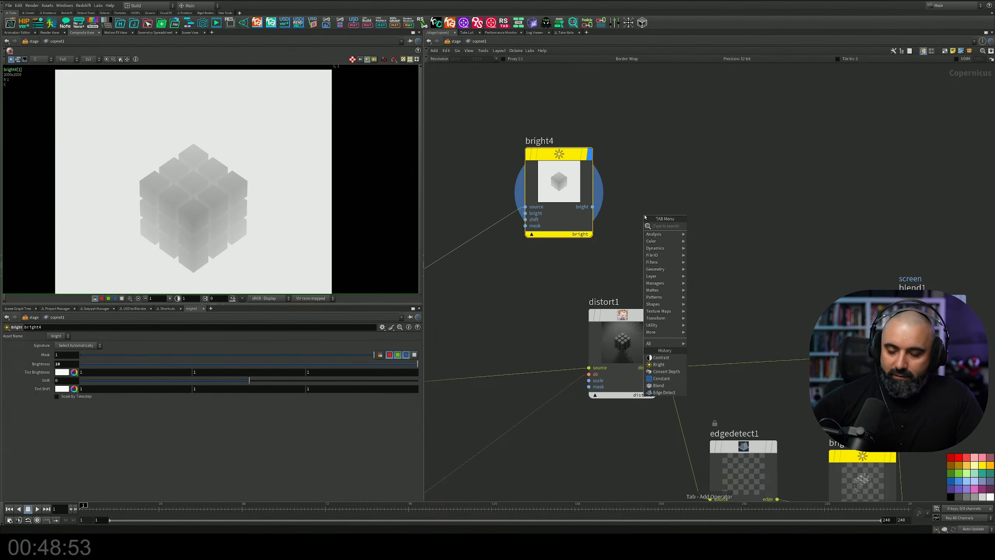
pyautogui.write('dis')
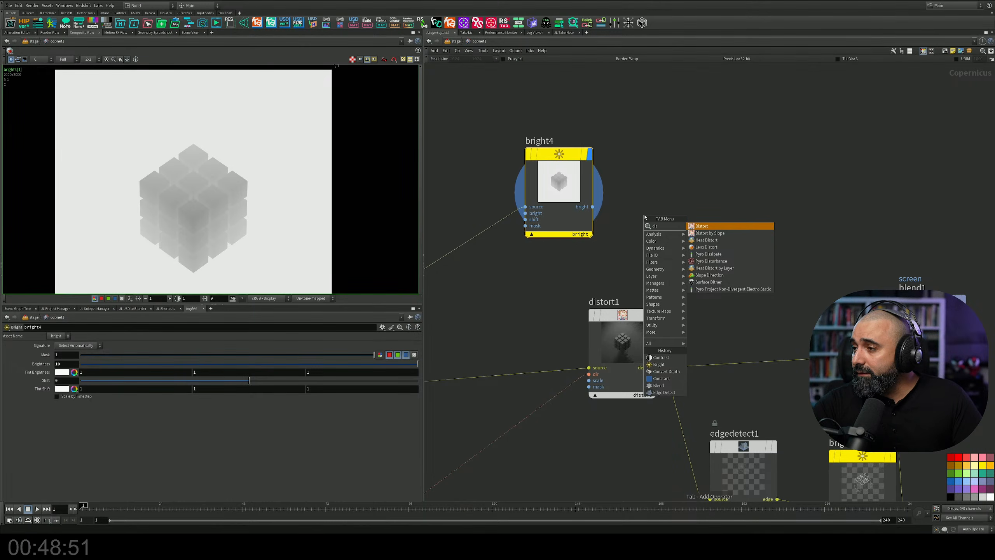
pyautogui.press('Return')
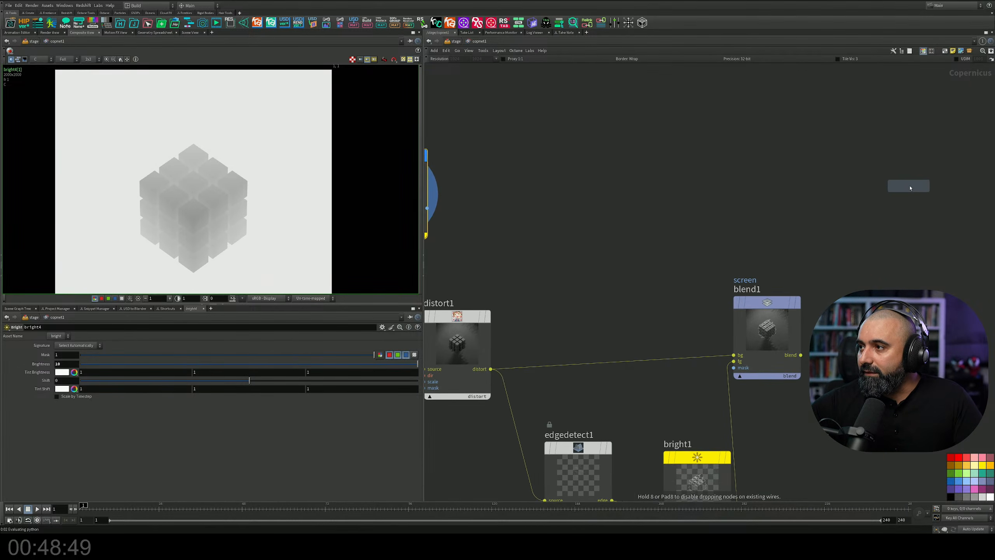
pyautogui.click(910, 188)
pyautogui.moveTo(490, 155); pyautogui.dragTo(617, 149, button='middle')
pyautogui.moveTo(514, 152); pyautogui.dragTo(758, 121)
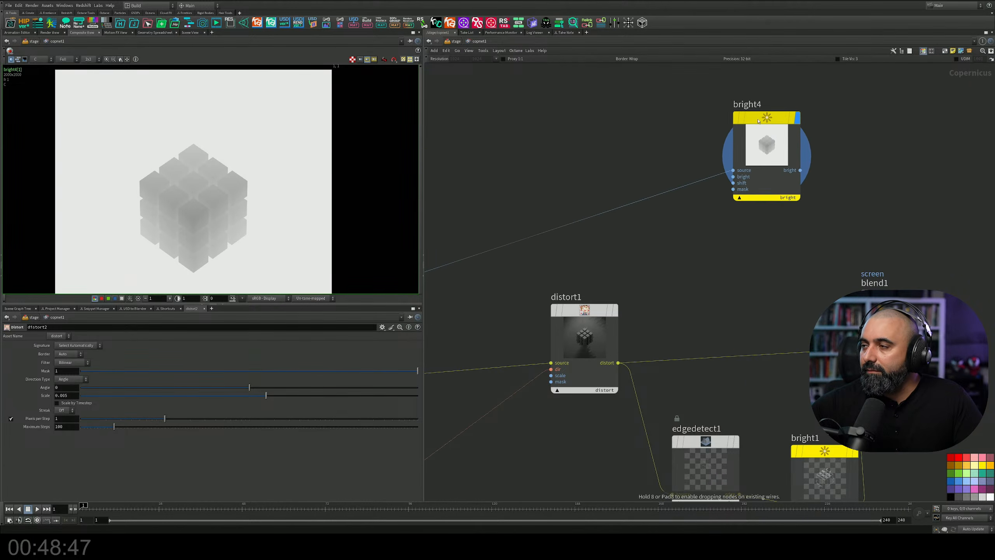
pyautogui.moveTo(854, 157); pyautogui.dragTo(614, 190, button='middle')
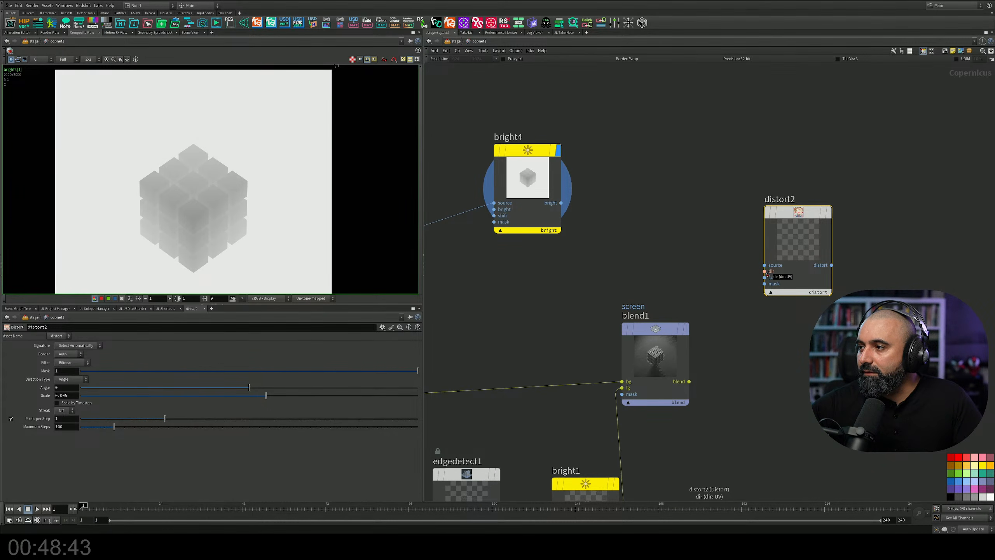
# Connect bright4's output to distort2's dir input and blend1's output to its source input, and display distort2.
pyautogui.moveTo(765, 271); pyautogui.dragTo(562, 203)
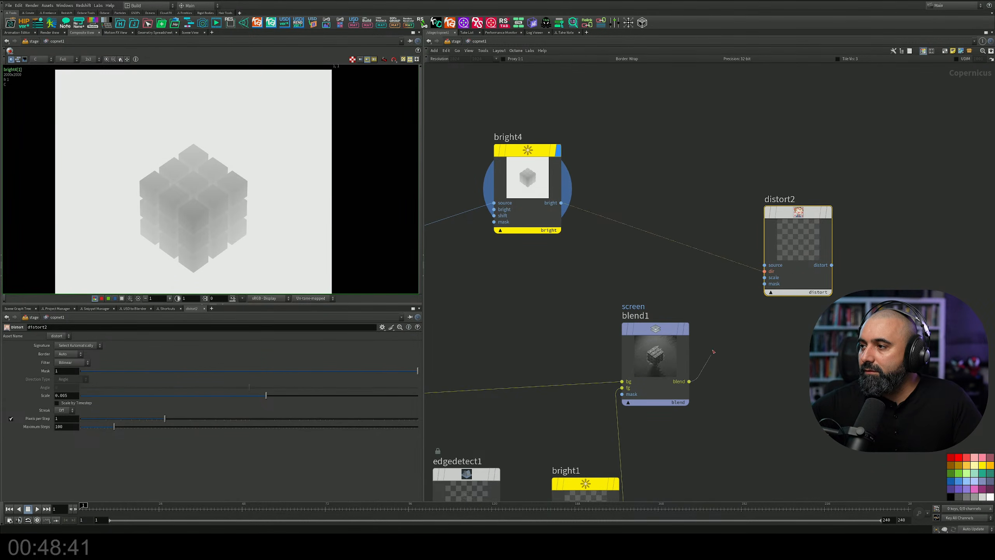
pyautogui.moveTo(689, 381); pyautogui.dragTo(765, 265)
pyautogui.click(831, 216)
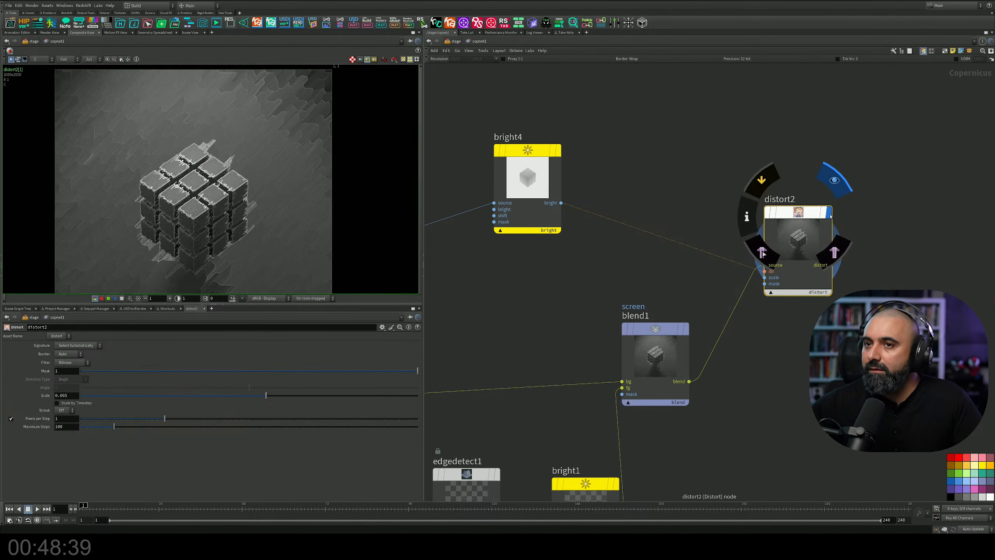
pyautogui.moveTo(887, 356); pyautogui.dragTo(746, 184)
# Try positive and negative Scale values on distort2, settling on about -0.0034.
pyautogui.moveTo(266, 395); pyautogui.dragTo(384, 395)
pyautogui.moveTo(439, 421); pyautogui.dragTo(254, 409)
pyautogui.moveTo(73, 398)
pyautogui.mouseDown(button='middle')
pyautogui.moveTo(89, 398)
pyautogui.moveTo(73, 398)
pyautogui.mouseUp(button='middle')
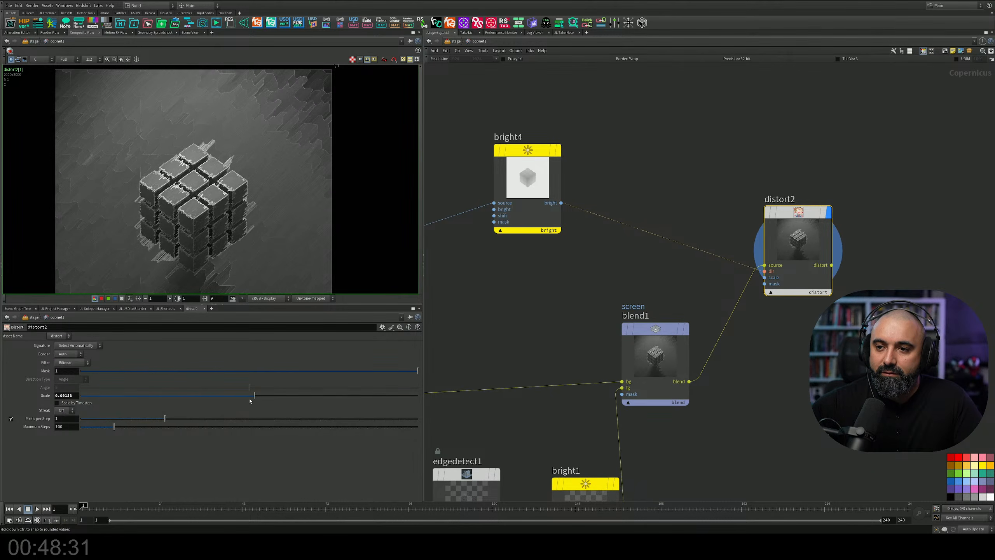
pyautogui.moveTo(253, 395); pyautogui.dragTo(295, 392)
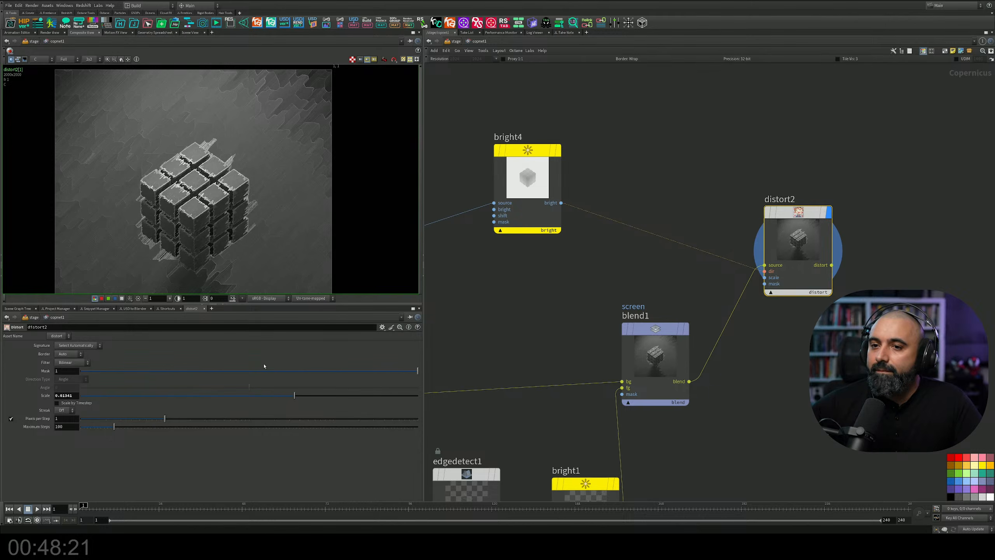
pyautogui.moveTo(295, 395)
pyautogui.mouseDown()
pyautogui.moveTo(93, 388)
pyautogui.moveTo(294, 394)
pyautogui.mouseUp()
pyautogui.moveTo(407, 386); pyautogui.dragTo(155, 376)
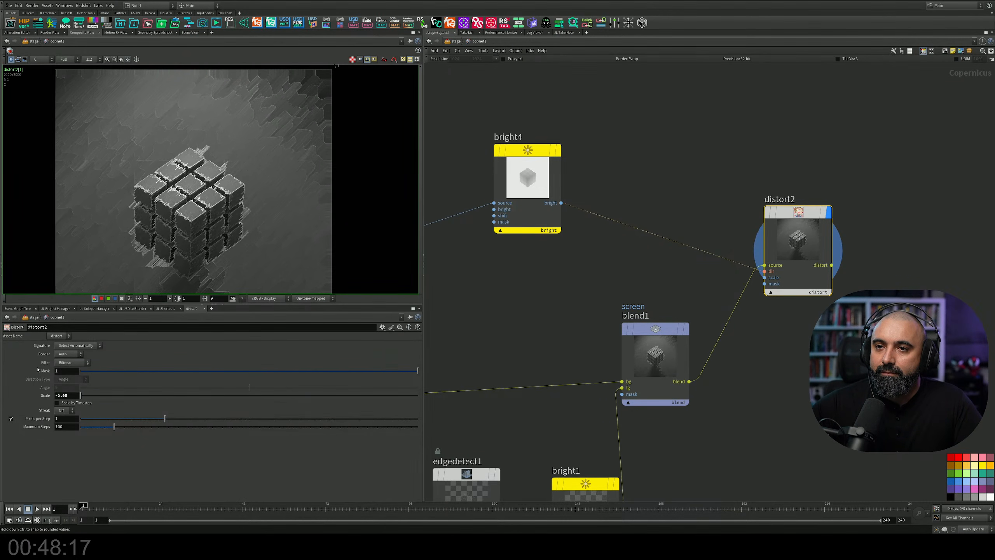
pyautogui.moveTo(38, 369); pyautogui.dragTo(265, 368)
pyautogui.moveTo(358, 372); pyautogui.dragTo(163, 370)
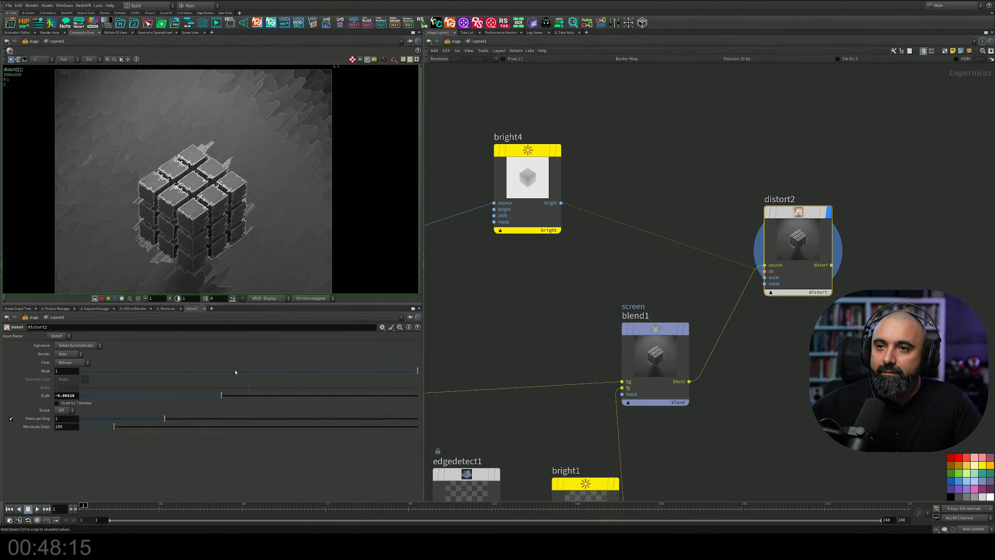
pyautogui.moveTo(236, 372); pyautogui.dragTo(372, 371)
pyautogui.moveTo(192, 367); pyautogui.dragTo(238, 374)
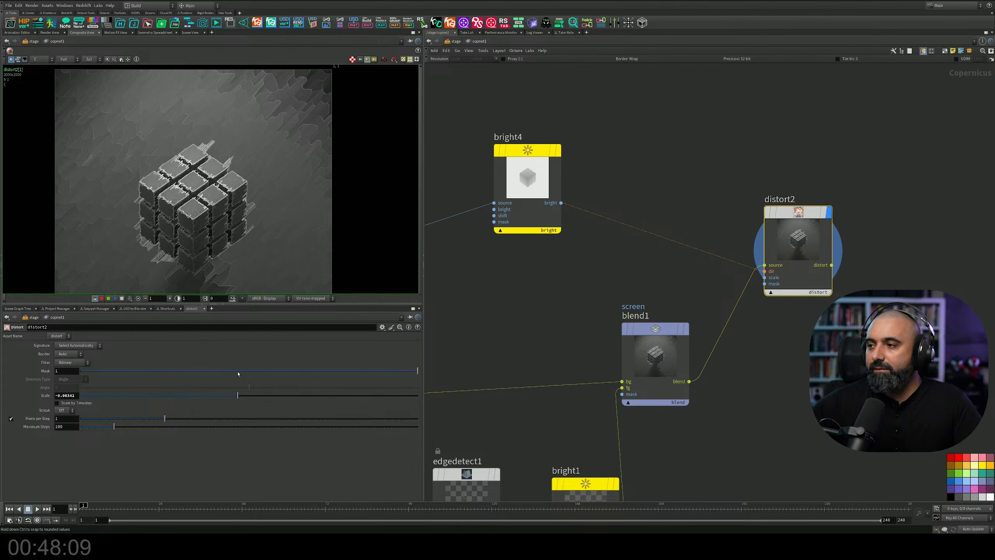
# Move bright4 further up, away from blend1, and add a Grunge Layered Noise node below it.
pyautogui.moveTo(540, 295); pyautogui.dragTo(570, 359, button='middle')
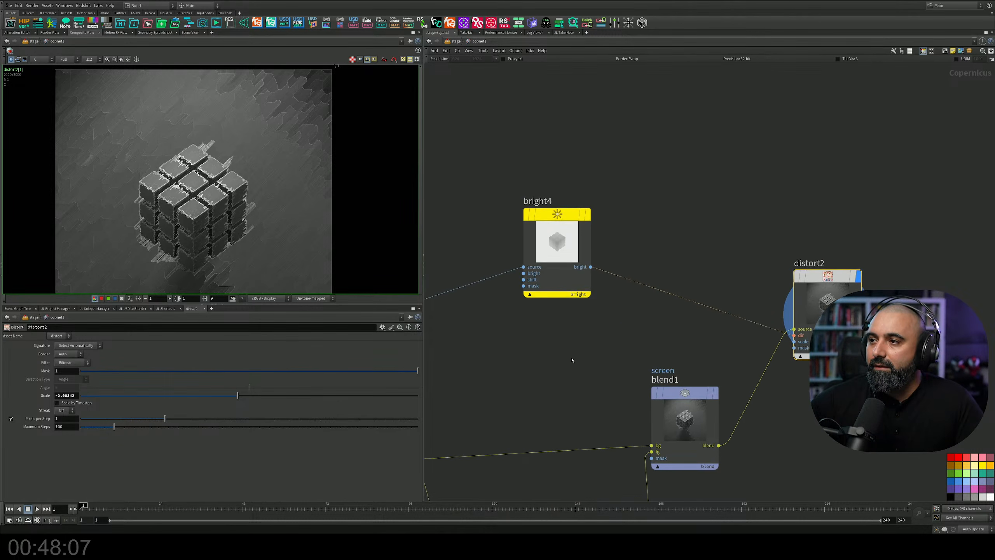
pyautogui.moveTo(557, 223); pyautogui.dragTo(554, 105)
pyautogui.moveTo(552, 185); pyautogui.dragTo(575, 261, button='middle')
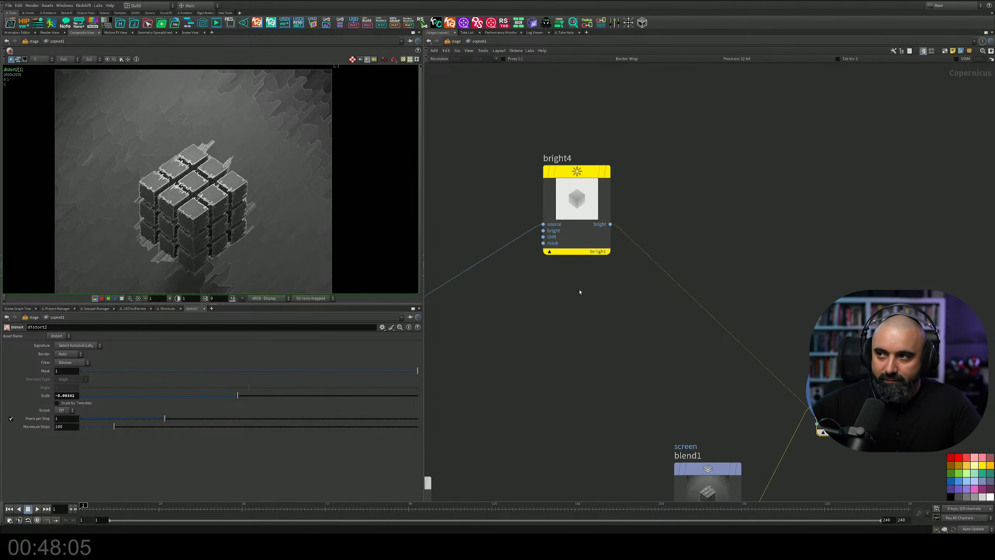
pyautogui.press('Tab')
pyautogui.write('noise')
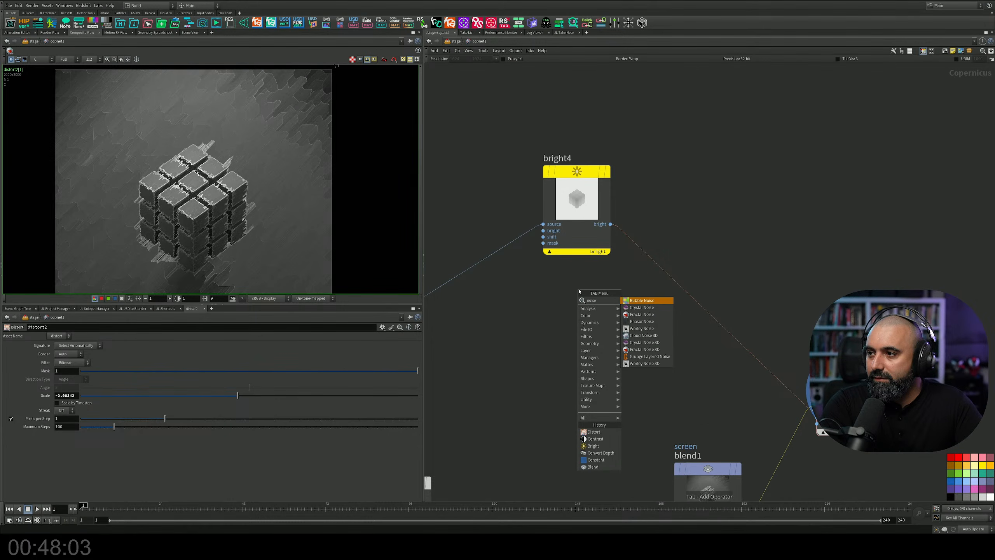
pyautogui.press('Down')
pyautogui.press('Down')
pyautogui.press('Down')
pyautogui.press('Down')
pyautogui.press('Down')
pyautogui.press('Down')
pyautogui.press('Down')
pyautogui.press('Down')
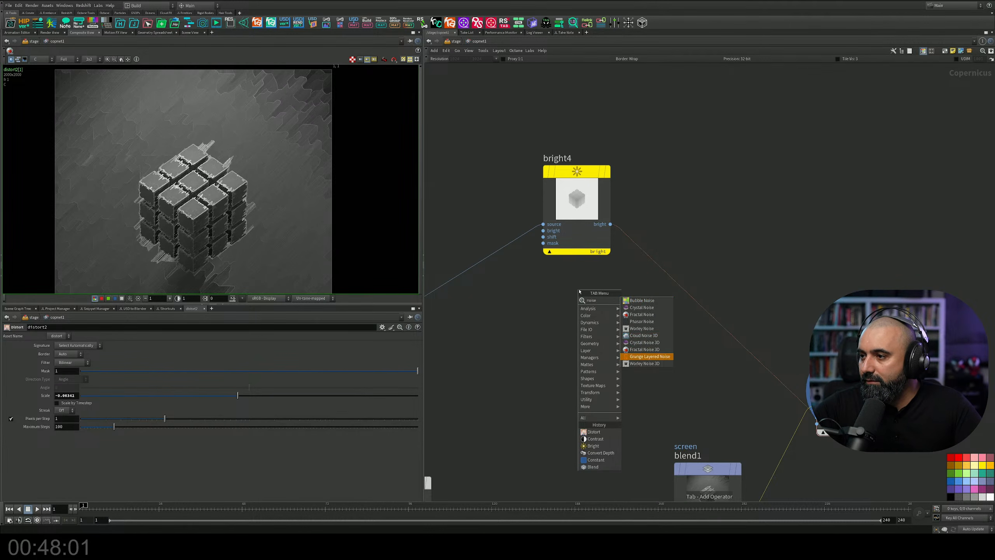
pyautogui.press('Return')
pyautogui.click(590, 325)
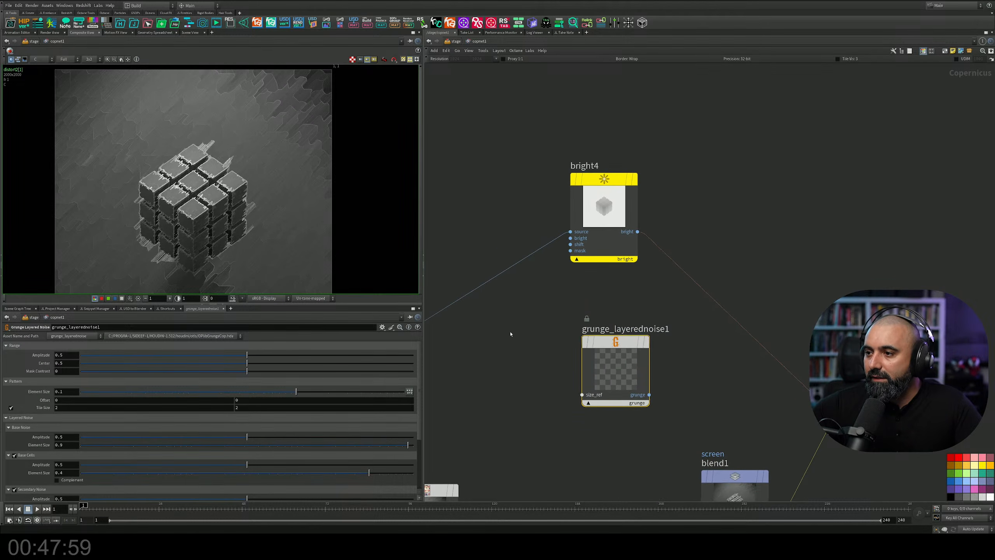
# Insert a Multiply node between bright4 and distort2, feed the grunge noise into its fg input and display it.
pyautogui.press('Tab')
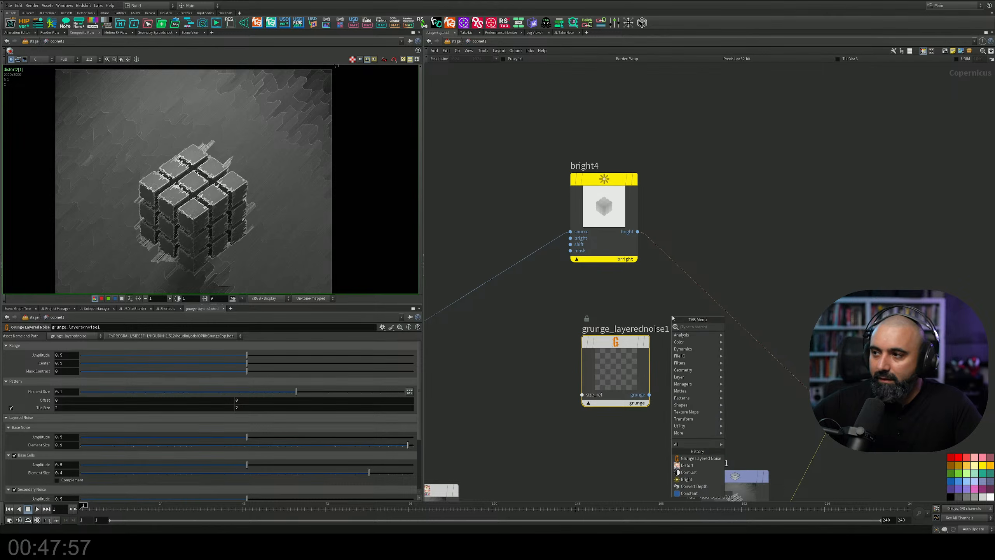
pyautogui.write('mu')
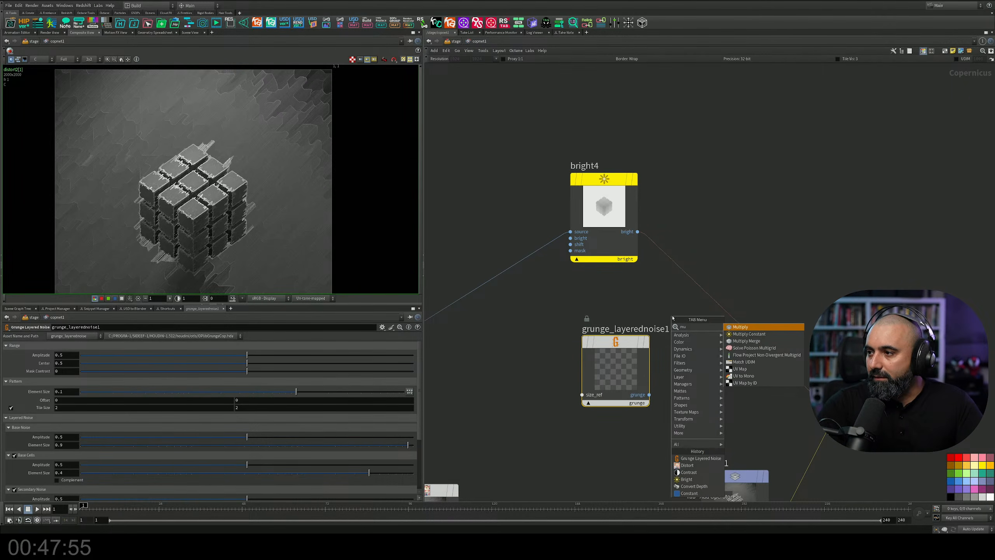
pyautogui.press('Return')
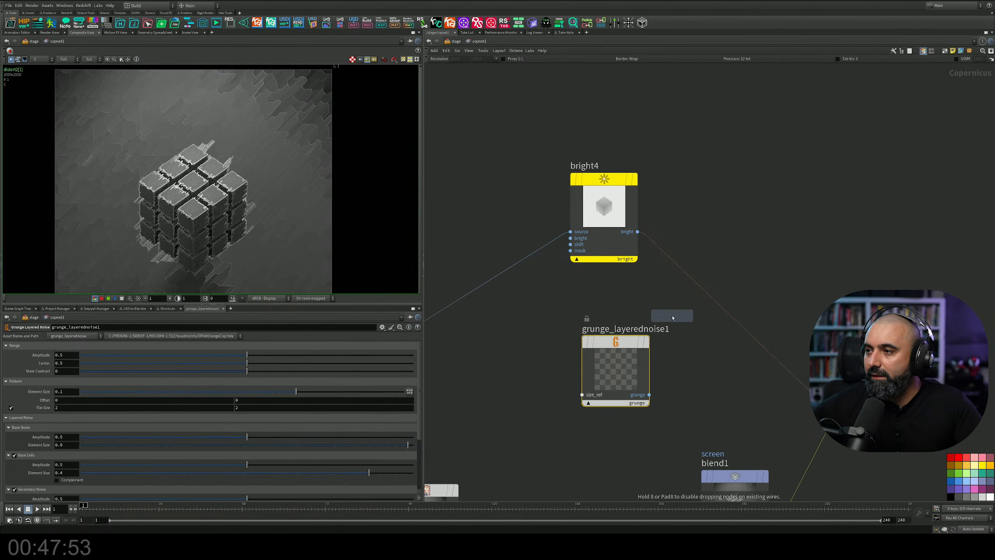
pyautogui.click(728, 292)
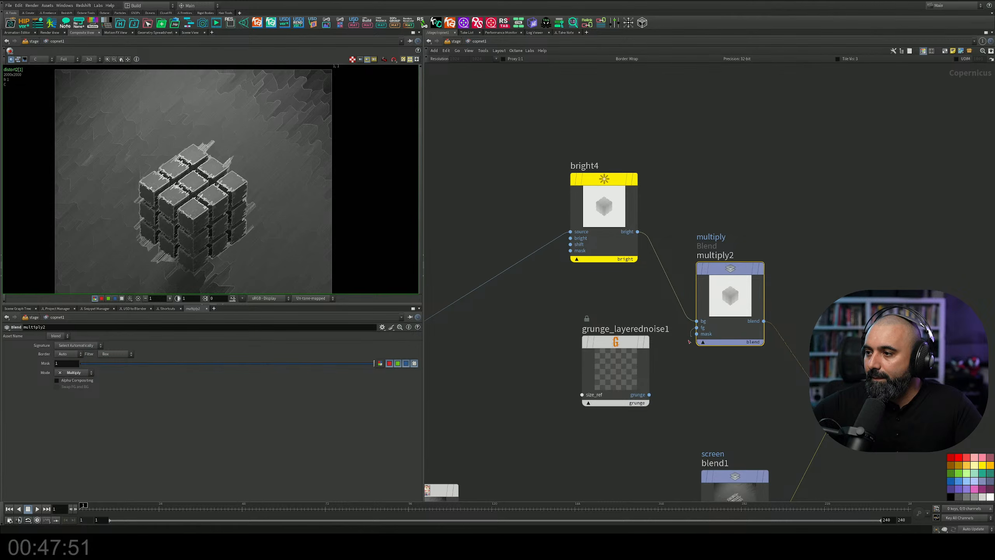
pyautogui.click(650, 395)
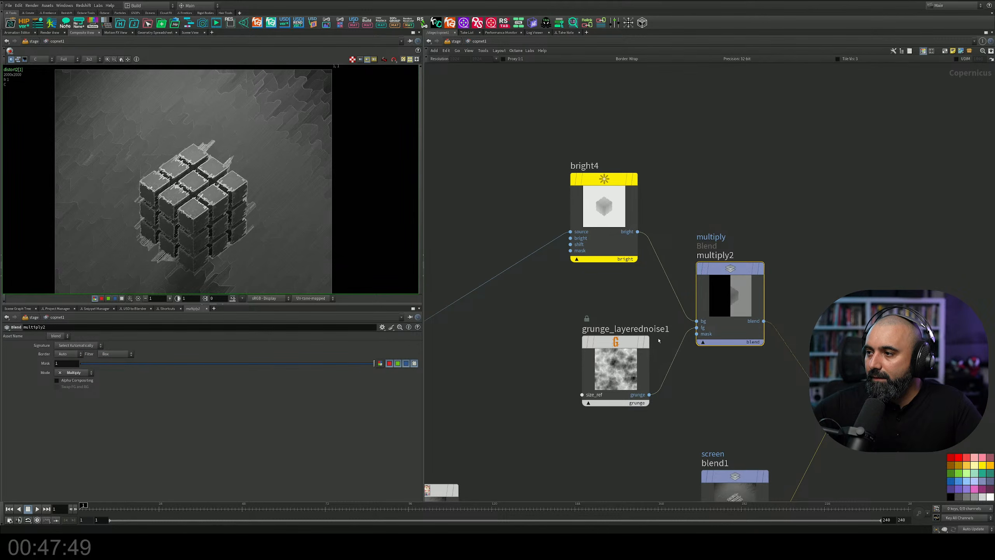
pyautogui.scroll(1, 681, 342)
pyautogui.moveTo(609, 342); pyautogui.dragTo(550, 333)
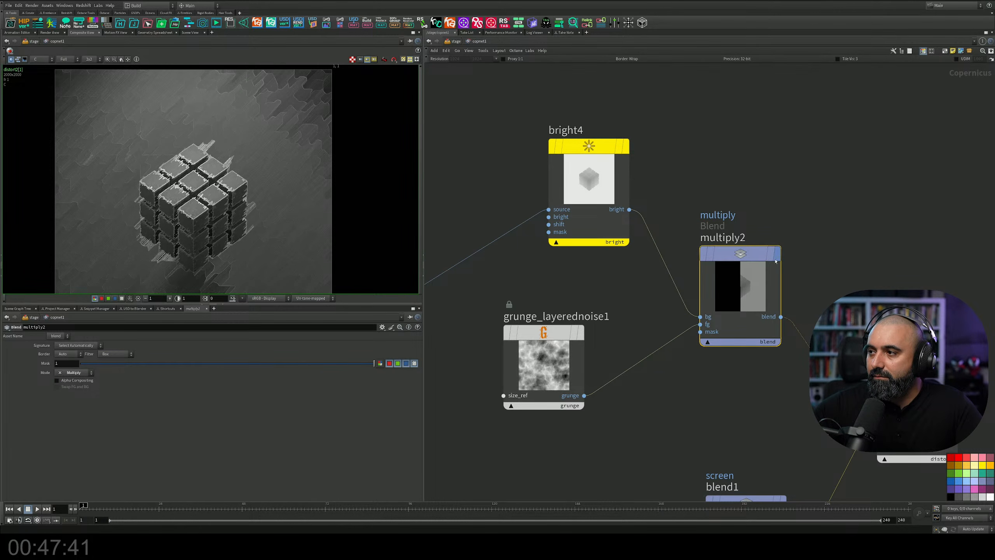
pyautogui.click(782, 218)
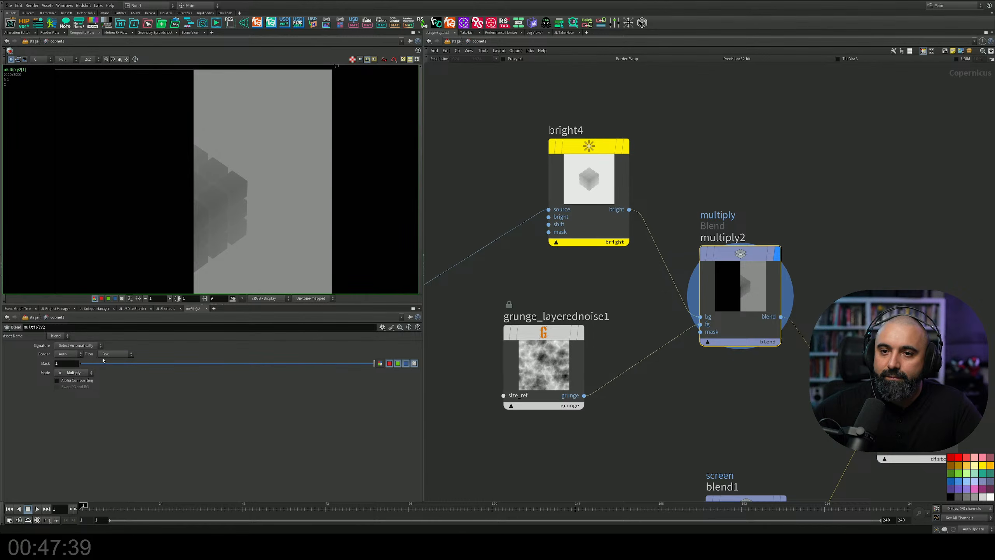
# Try the Point filter on multiply2 and restore Box.
pyautogui.click(112, 354)
pyautogui.click(105, 360)
pyautogui.click(112, 354)
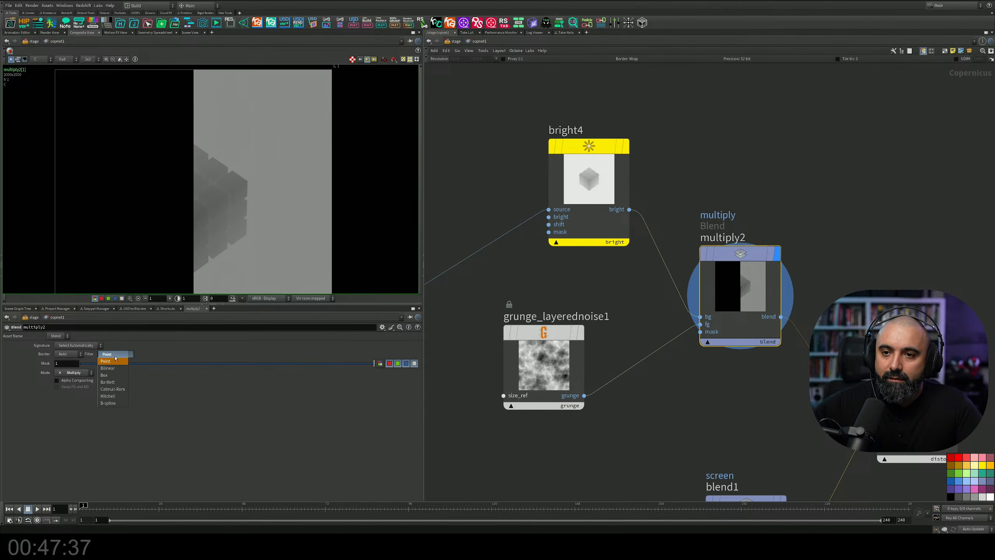
pyautogui.click(104, 375)
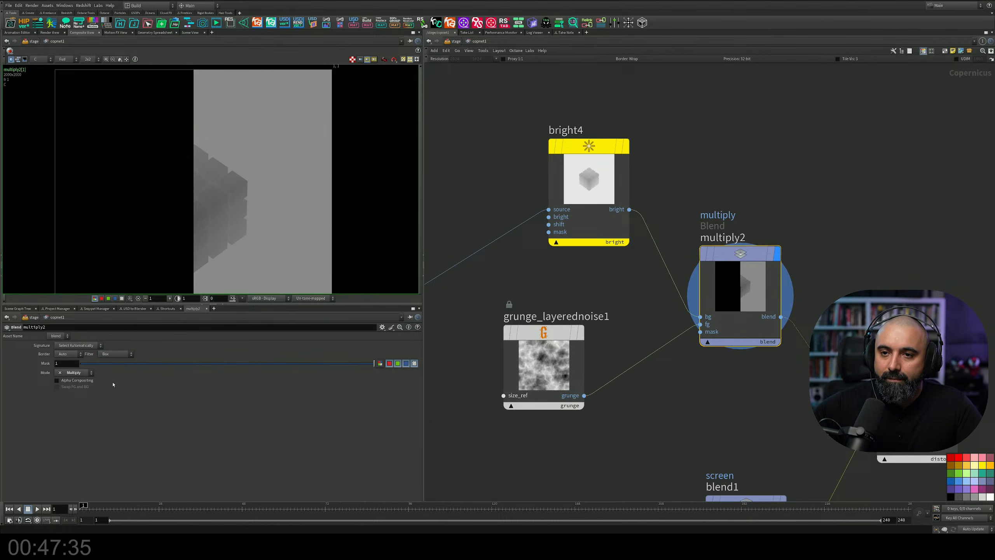
# Set multiply2's Signature to RGB, try Clamp as its Border and set it to Mirror.
pyautogui.click(79, 345)
pyautogui.click(66, 374)
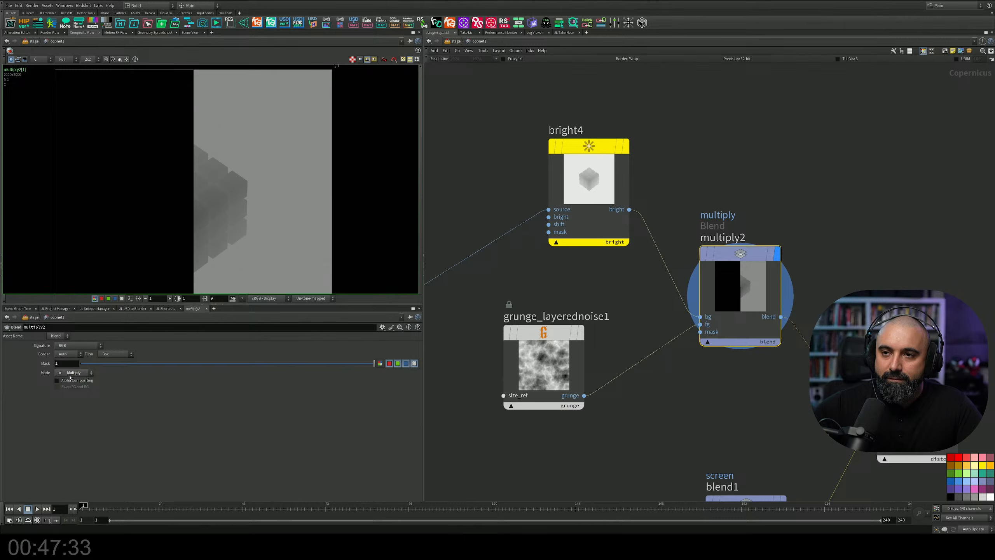
pyautogui.click(70, 354)
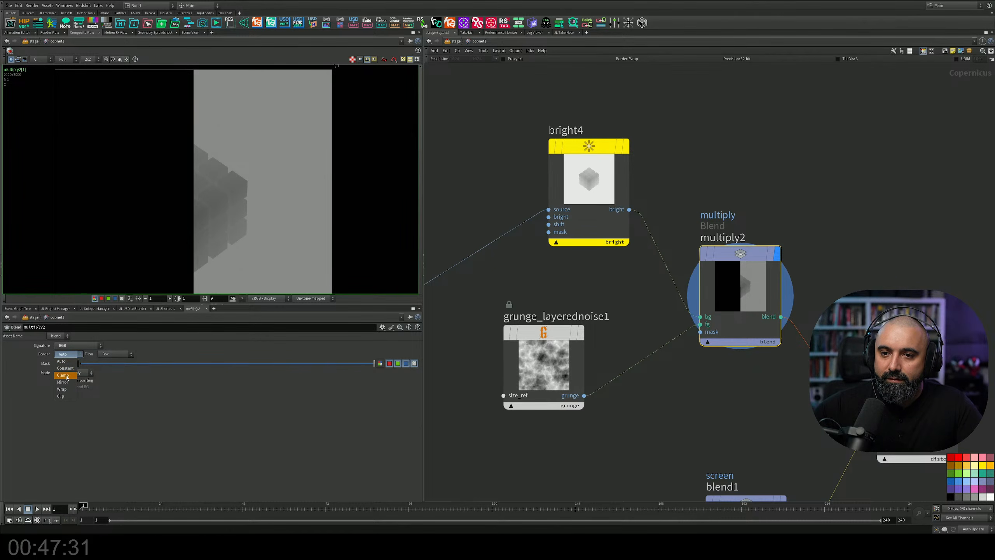
pyautogui.click(72, 362)
pyautogui.click(73, 354)
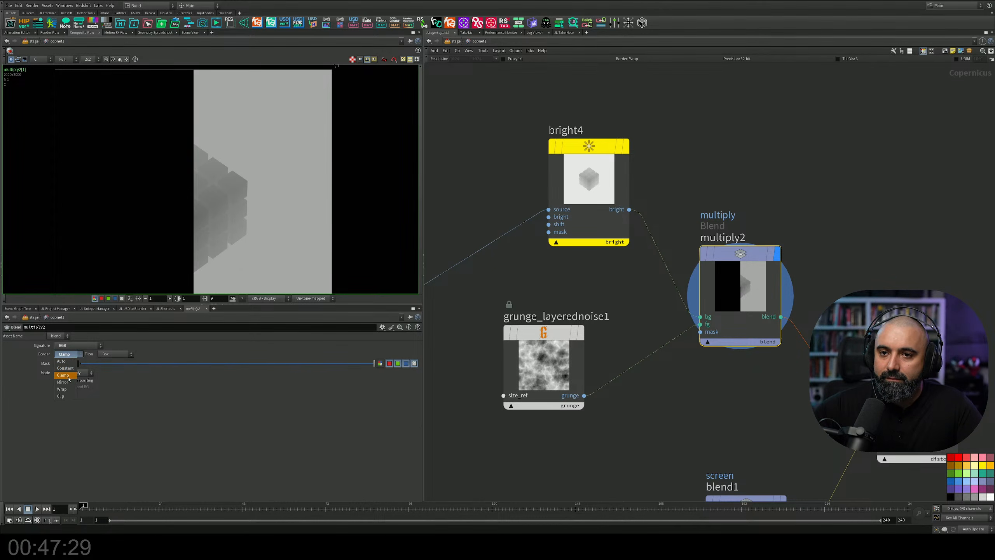
pyautogui.click(69, 377)
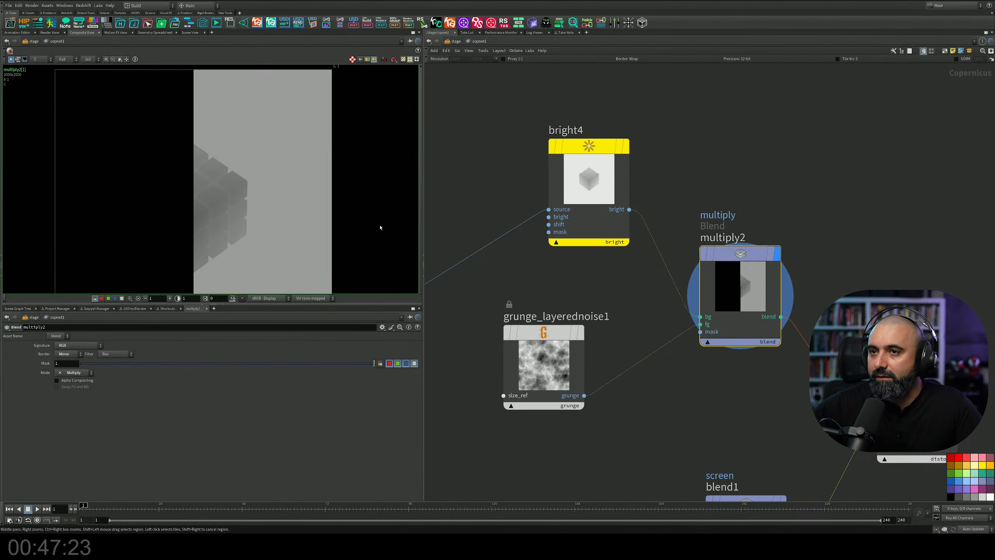
# Show multiply2's image tiled in the viewer, examine how it repeats, and turn the tiled display off.
pyautogui.click(352, 60)
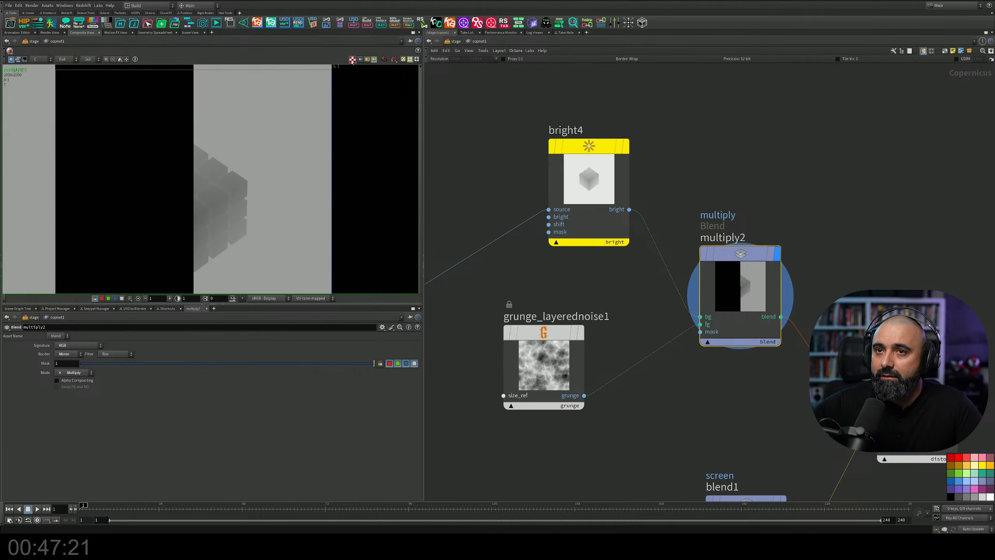
pyautogui.click(352, 59)
pyautogui.click(353, 59)
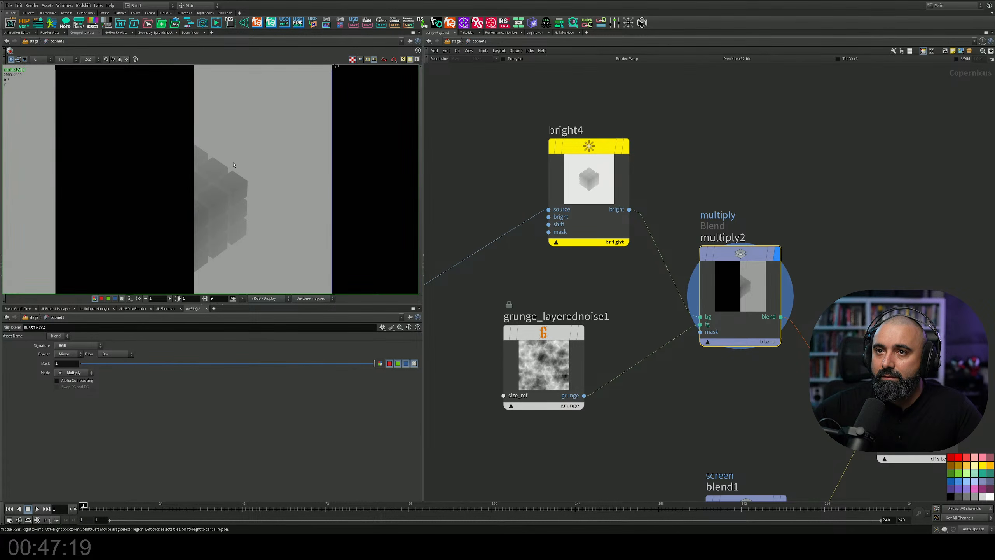
pyautogui.scroll(-3, 235, 164)
pyautogui.scroll(3, 235, 165)
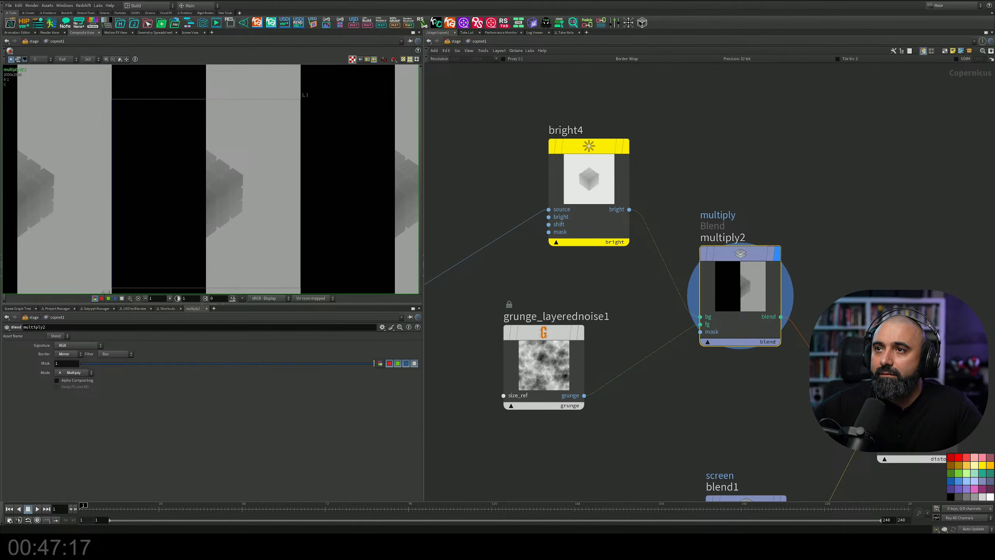
pyautogui.click(353, 59)
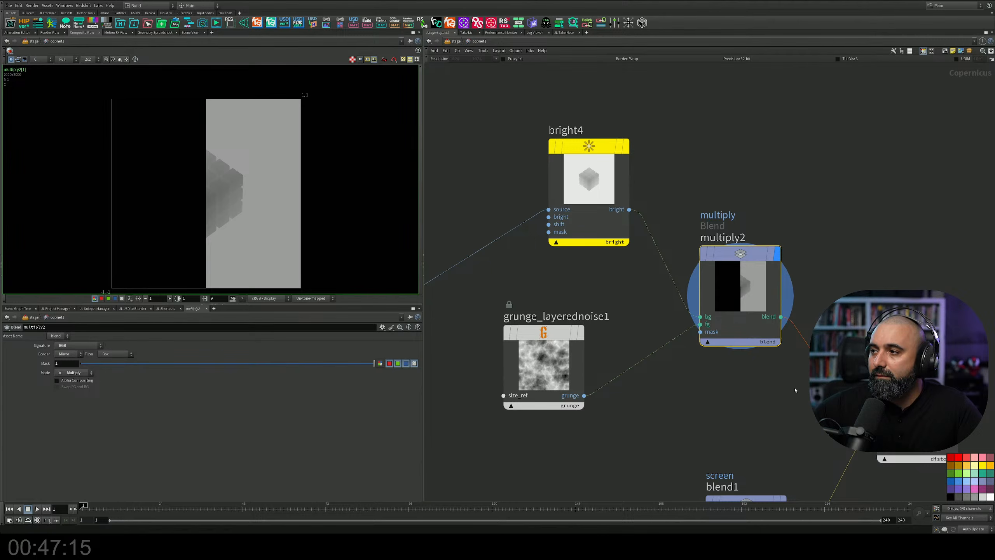
# Replace multiply2 with an Over node on the wire between bright4 and distort2.
pyautogui.press('Up')
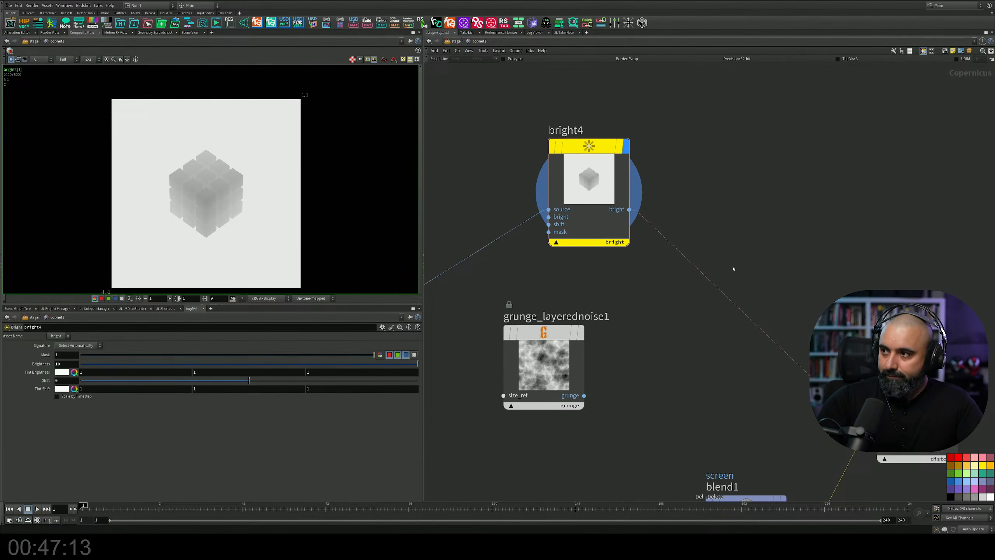
pyautogui.press('Tab')
pyautogui.write('a')
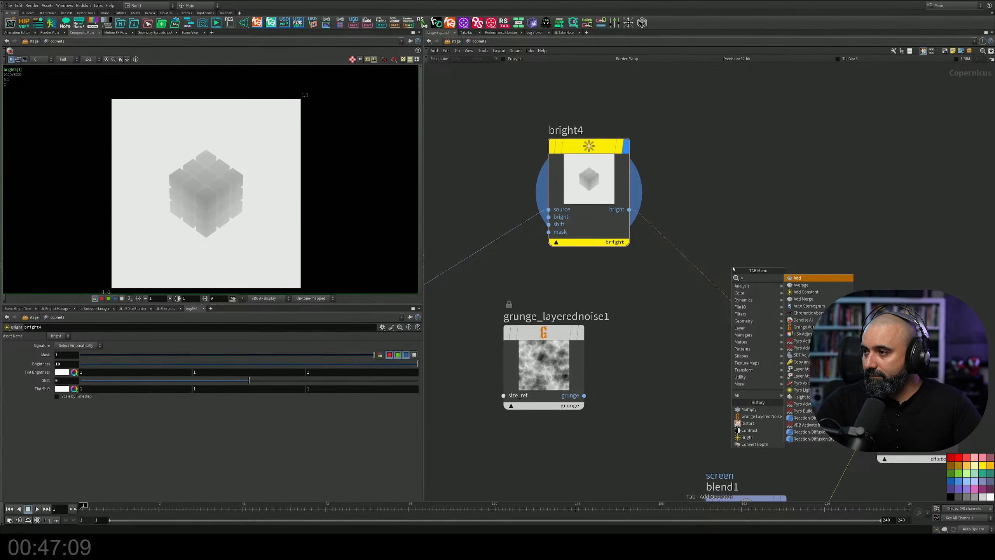
pyautogui.press('Down')
pyautogui.press('Down')
pyautogui.press('Down')
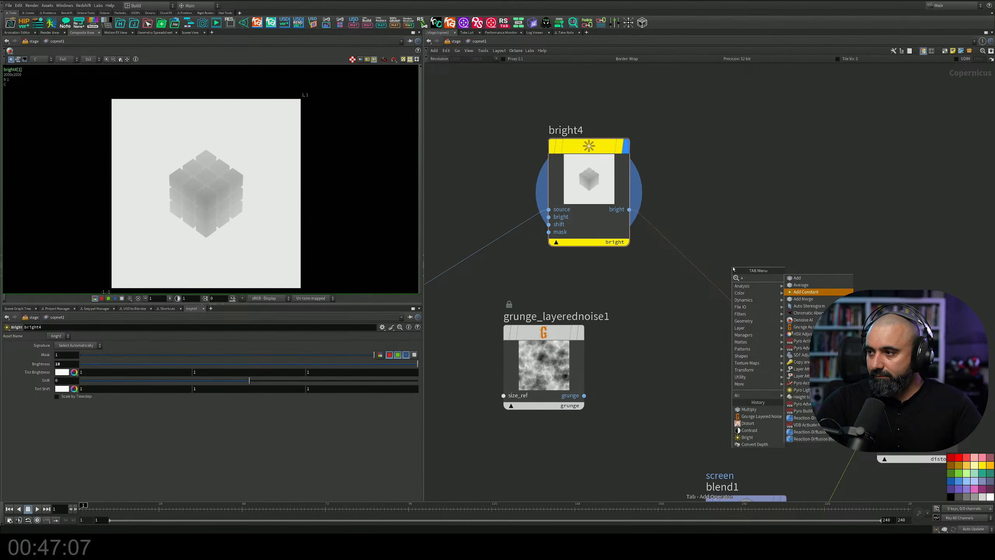
pyautogui.press('BackSpace')
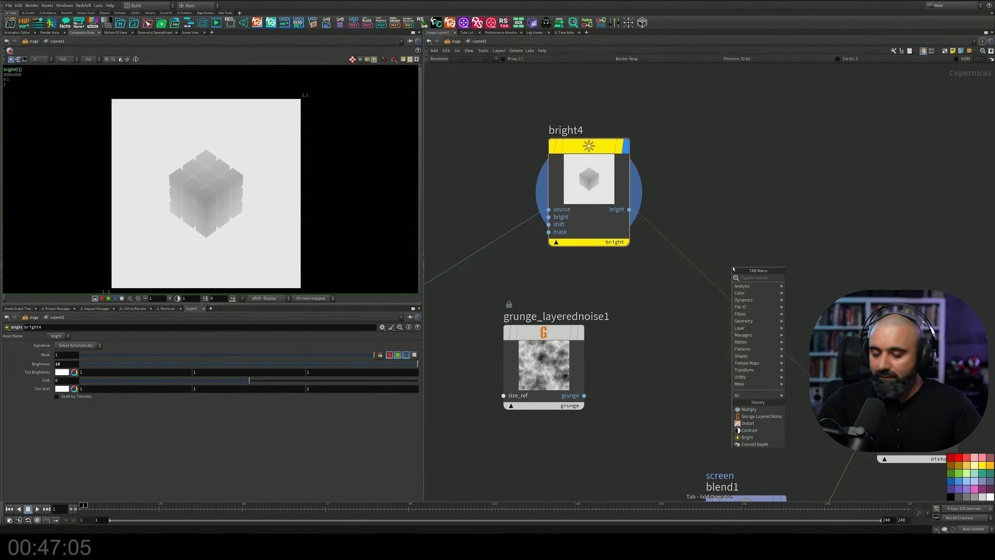
pyautogui.write('mu')
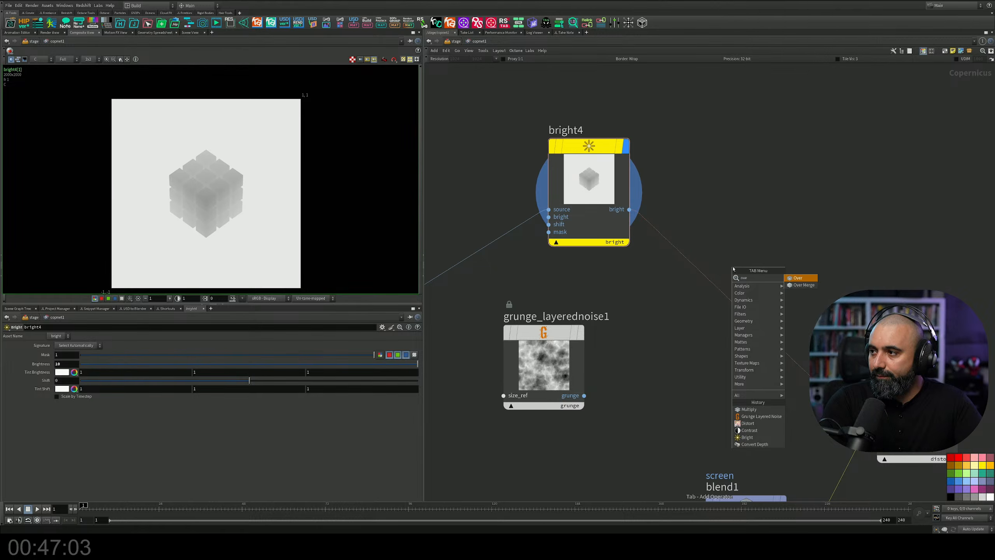
pyautogui.press('Return')
pyautogui.click(729, 278)
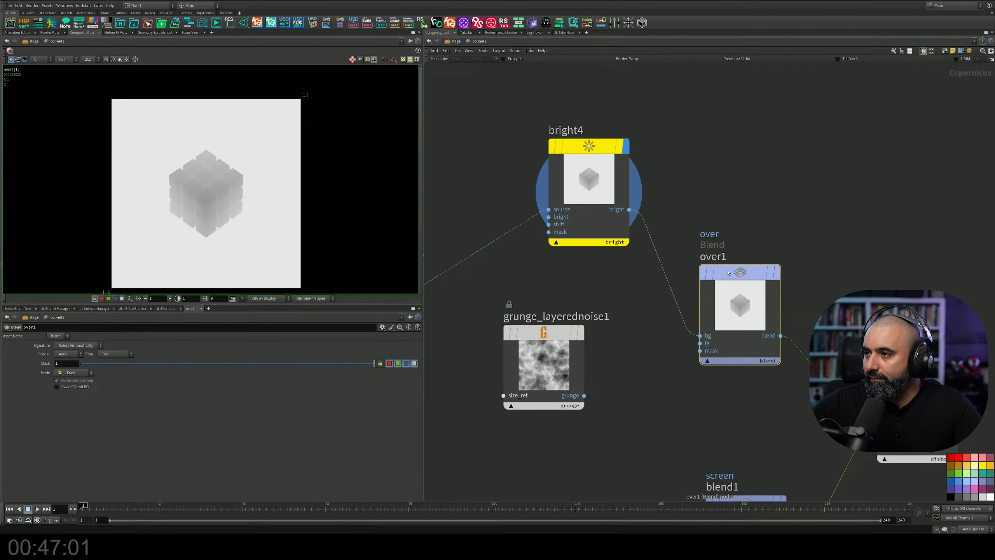
# Feed grunge_layerednoise1 into over1's fg input, connect bright4 to the grunge's size_ref, and display over1.
pyautogui.moveTo(700, 343); pyautogui.dragTo(584, 395)
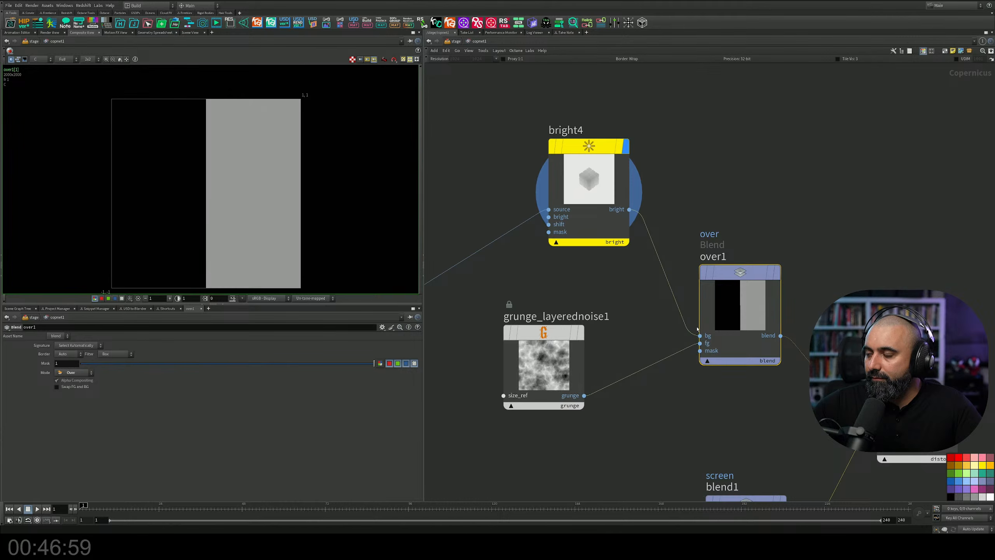
pyautogui.click(544, 353)
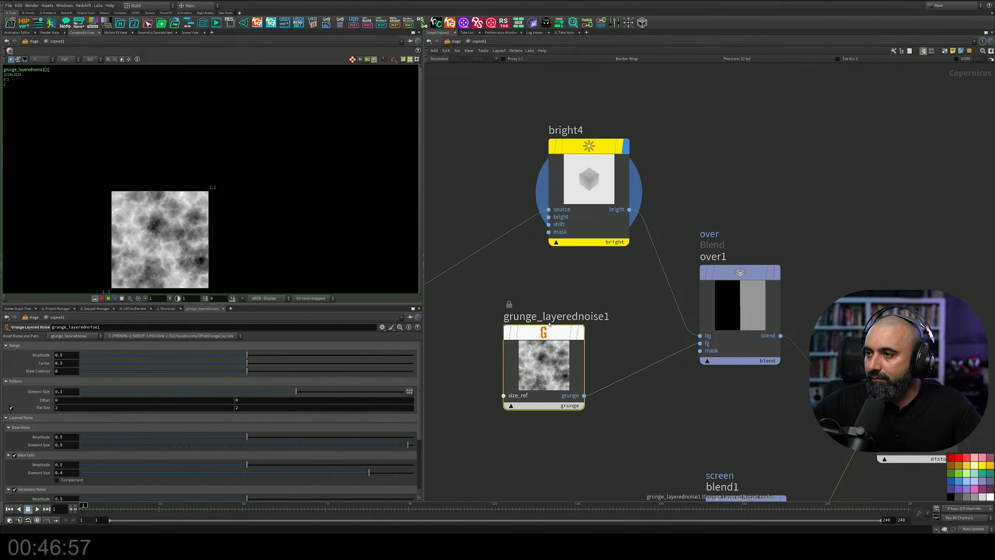
pyautogui.moveTo(619, 220); pyautogui.dragTo(490, 375)
pyautogui.click(489, 403)
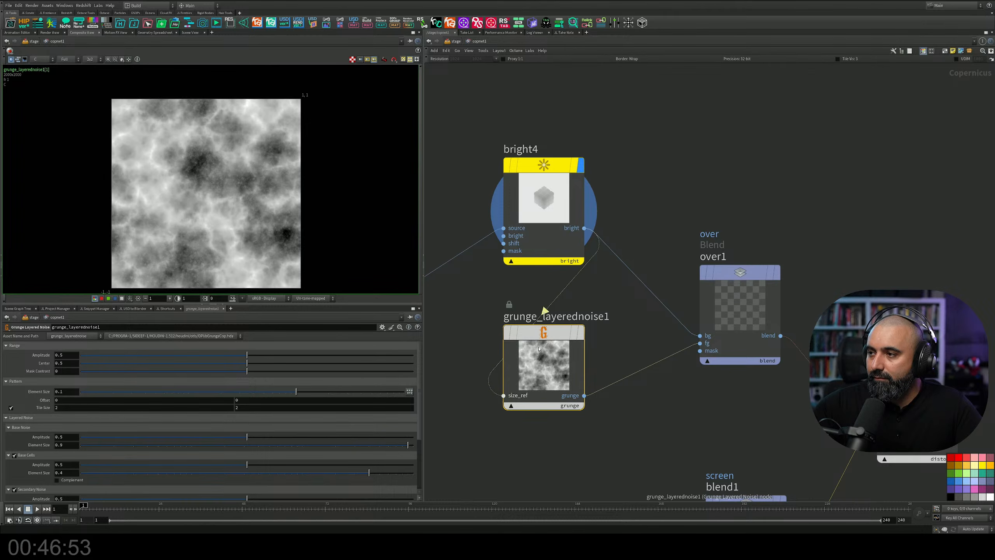
pyautogui.click(779, 277)
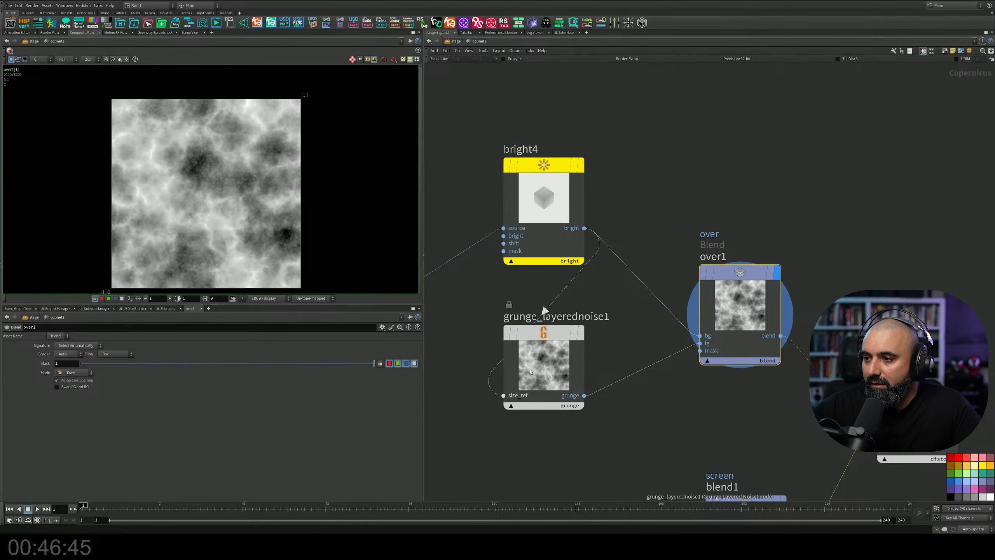
# Try cutting the size_ref wire of grunge_layerednoise1 and reconnect it from bright4.
pyautogui.moveTo(531, 372); pyautogui.dragTo(554, 382)
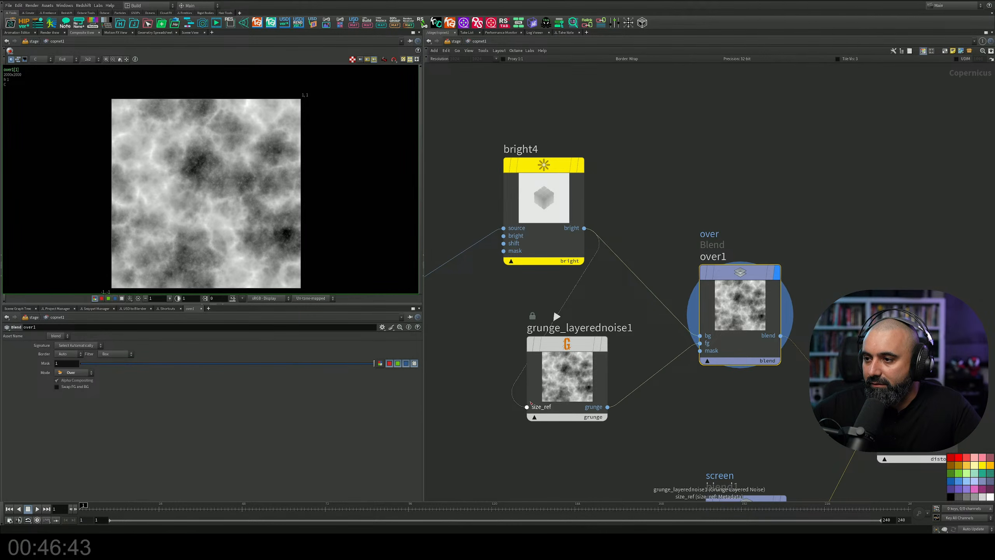
pyautogui.press('y')
pyautogui.moveTo(572, 330); pyautogui.dragTo(495, 300)
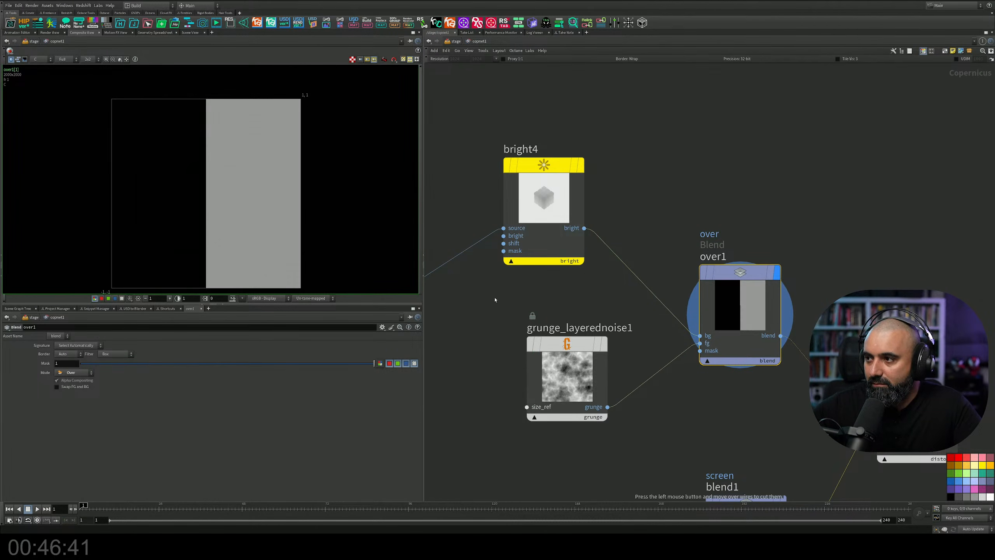
pyautogui.moveTo(584, 228); pyautogui.dragTo(527, 407)
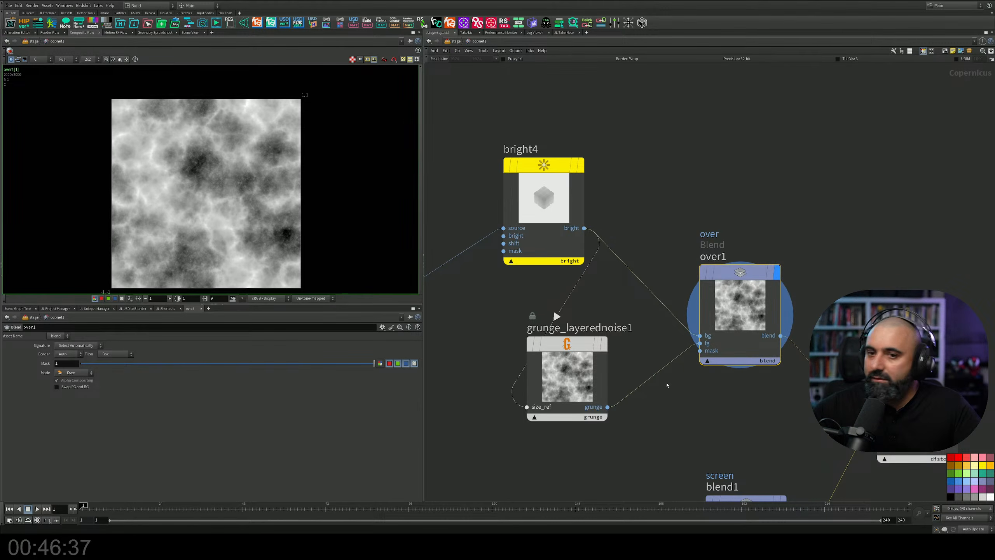
# Set over1's blend Mode to Multiply.
pyautogui.click(71, 372)
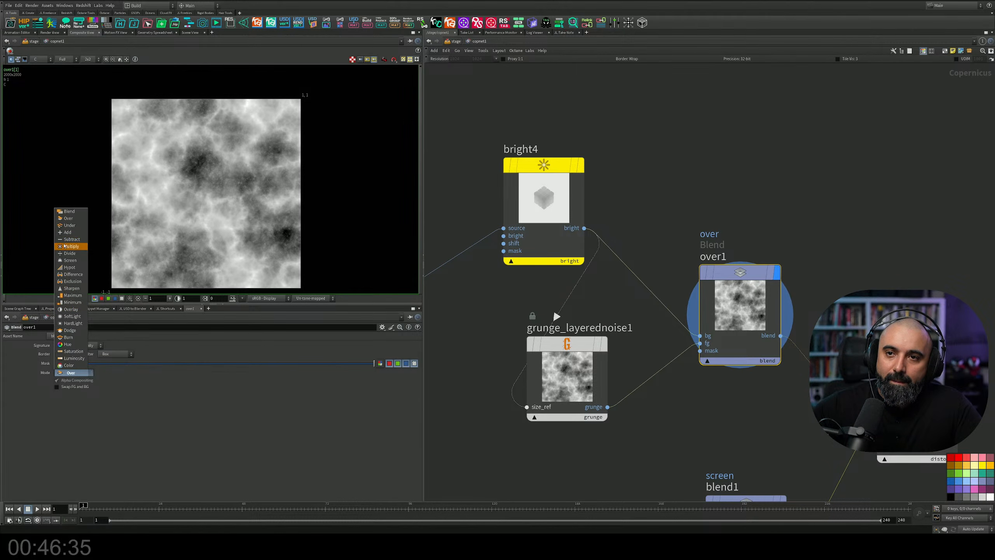
pyautogui.click(72, 242)
pyautogui.moveTo(708, 360); pyautogui.dragTo(590, 341, button='middle')
pyautogui.moveTo(605, 253); pyautogui.dragTo(611, 261)
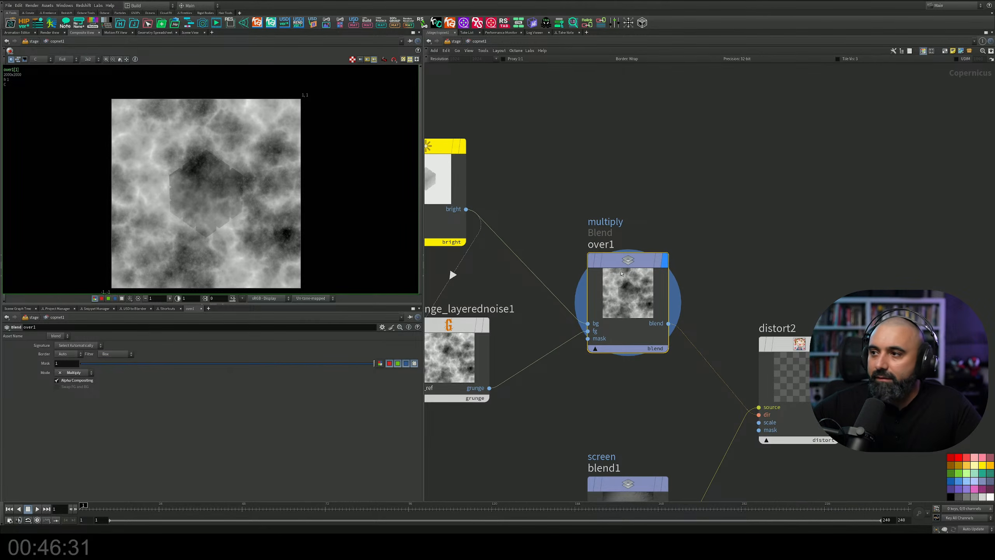
pyautogui.moveTo(705, 197); pyautogui.dragTo(643, 273)
# Set grunge_layerednoise1's Amplitude to about 0.23, Element Size to about 0.035 and Mask Contrast to about 0.17.
pyautogui.moveTo(511, 426); pyautogui.dragTo(606, 401, button='middle')
pyautogui.moveTo(616, 415); pyautogui.dragTo(557, 349)
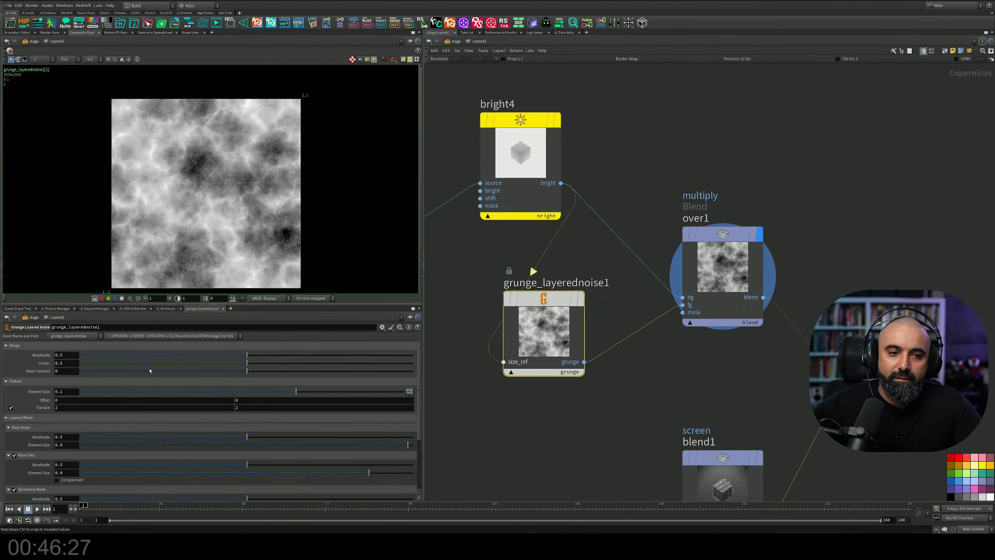
pyautogui.moveTo(217, 356); pyautogui.dragTo(267, 355)
pyautogui.click(698, 228)
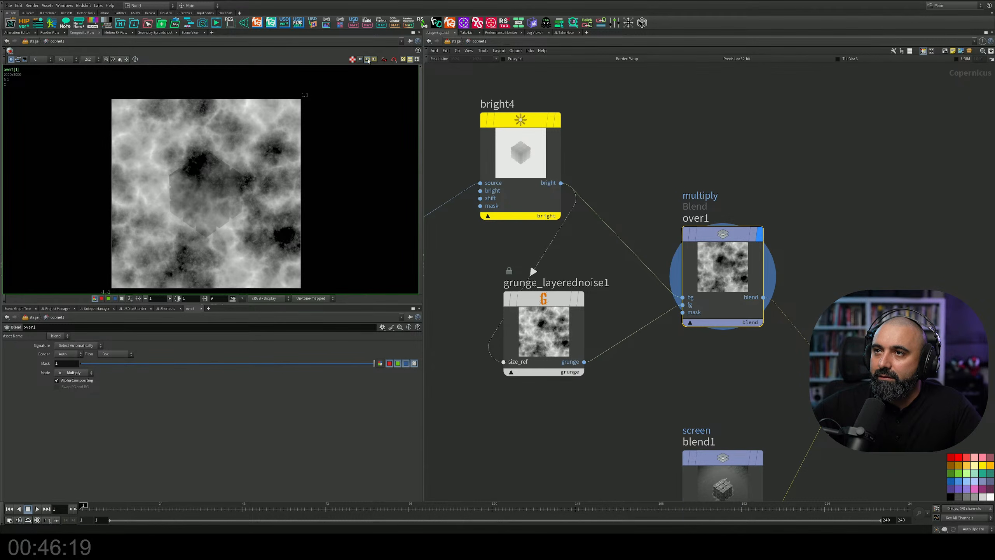
pyautogui.click(549, 315)
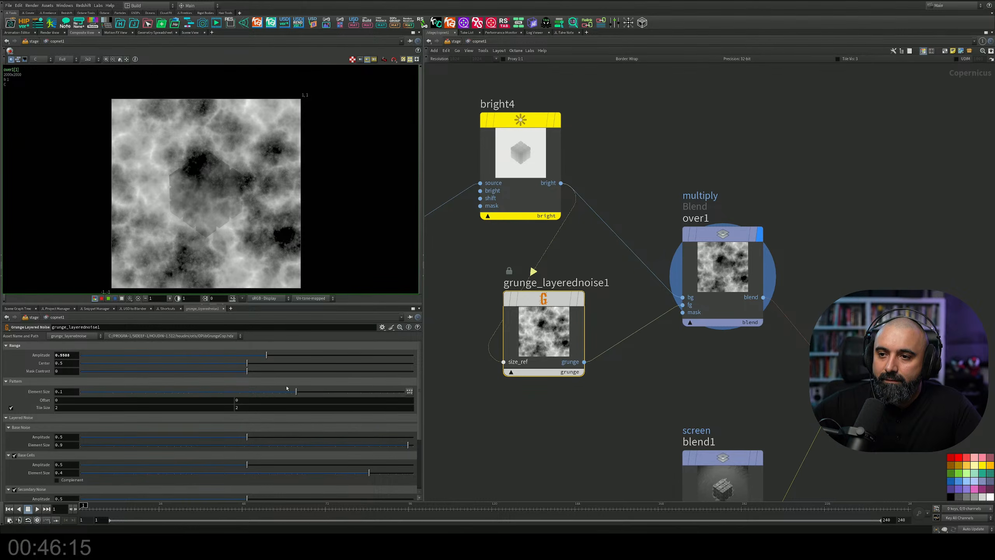
pyautogui.moveTo(296, 391); pyautogui.dragTo(247, 394)
pyautogui.moveTo(263, 355); pyautogui.dragTo(156, 355)
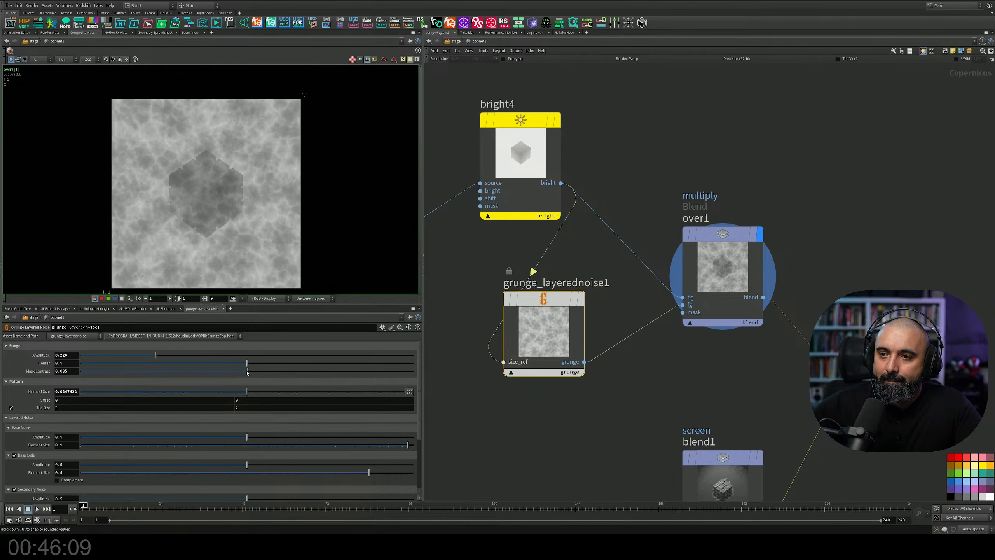
pyautogui.moveTo(248, 372); pyautogui.dragTo(199, 373)
pyautogui.moveTo(281, 374)
pyautogui.mouseDown()
pyautogui.moveTo(337, 371)
pyautogui.moveTo(269, 376)
pyautogui.mouseUp()
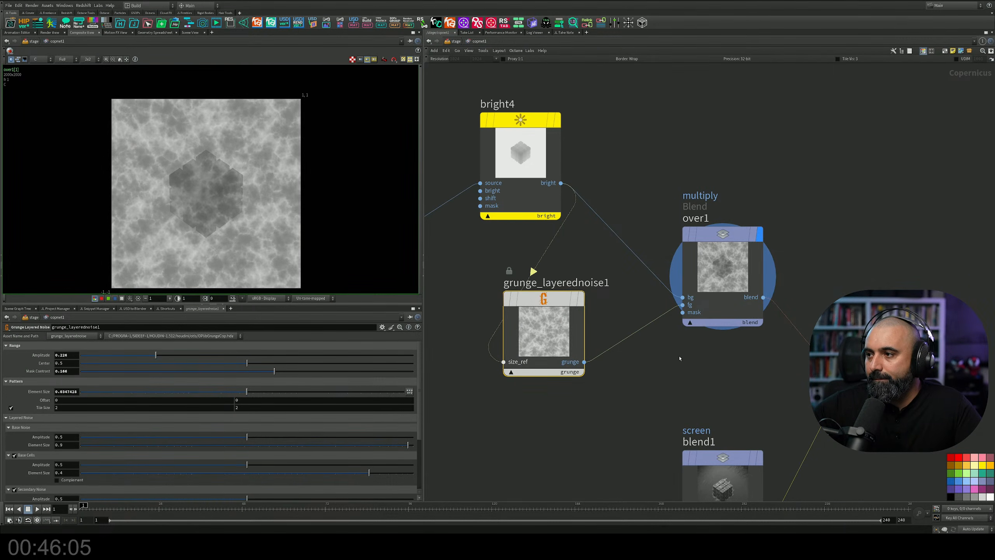
pyautogui.click(732, 310)
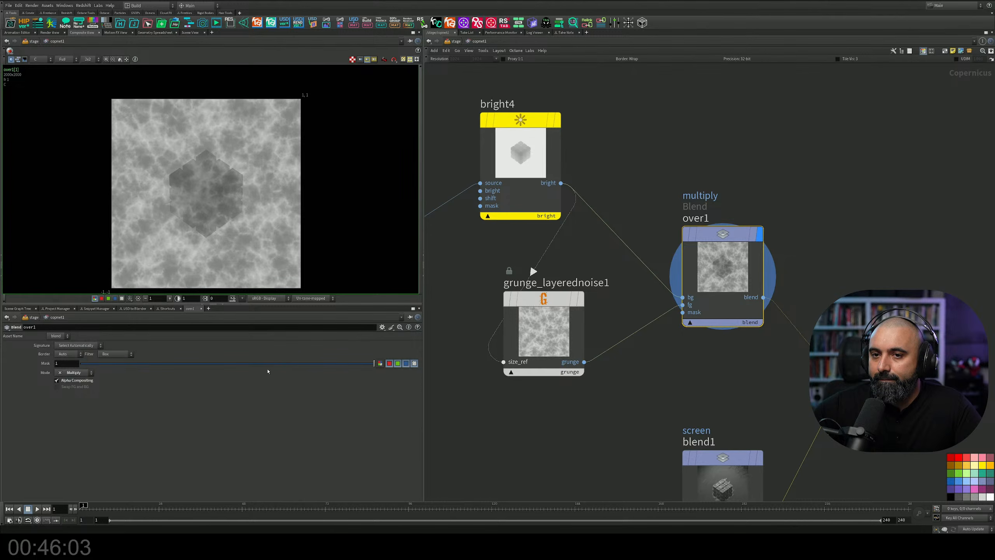
# Display distort2 in the viewer and set its Scale to about 0.015.
pyautogui.moveTo(898, 347); pyautogui.dragTo(726, 348, button='middle')
pyautogui.moveTo(737, 319)
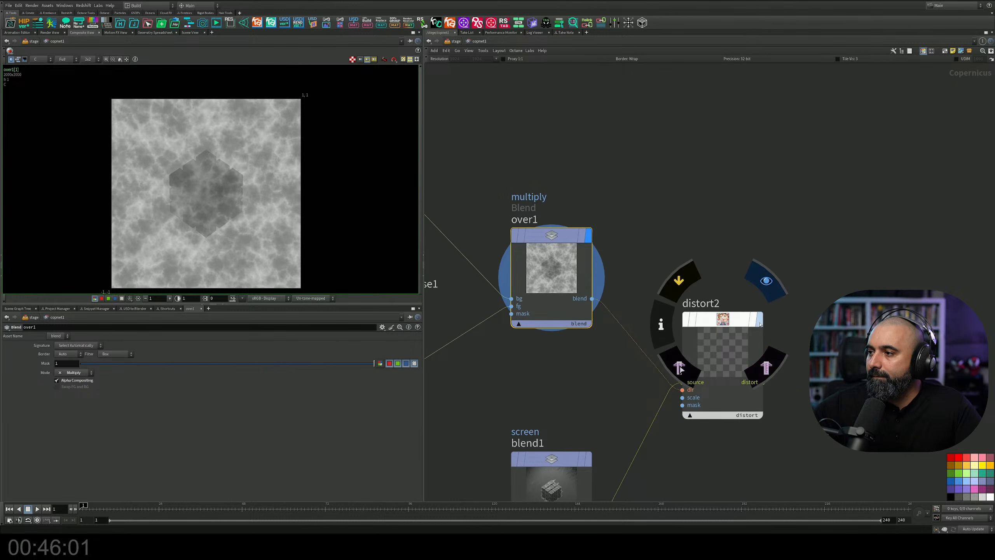
pyautogui.click(766, 281)
pyautogui.click(723, 353)
pyautogui.moveTo(618, 191); pyautogui.dragTo(771, 224, button='middle')
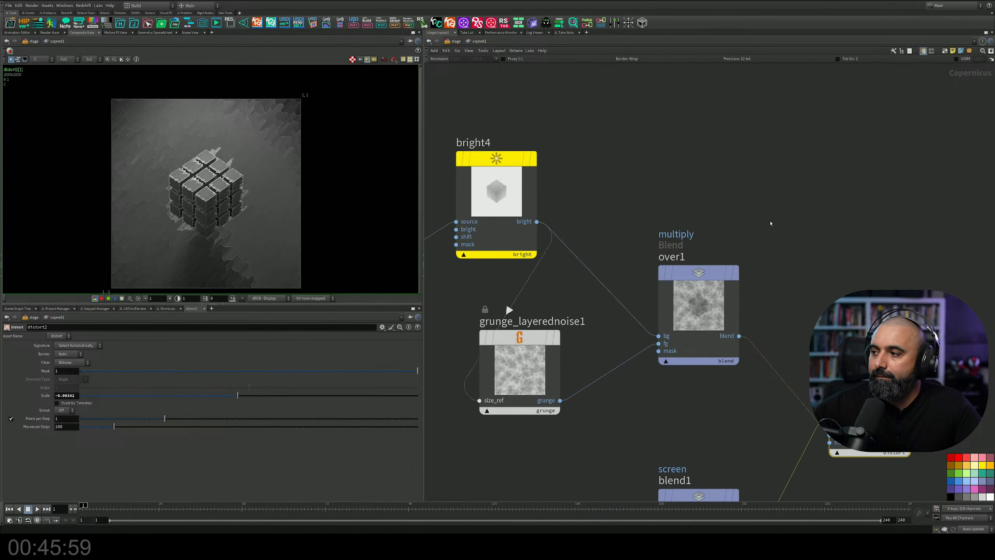
pyautogui.moveTo(238, 395); pyautogui.dragTo(301, 402)
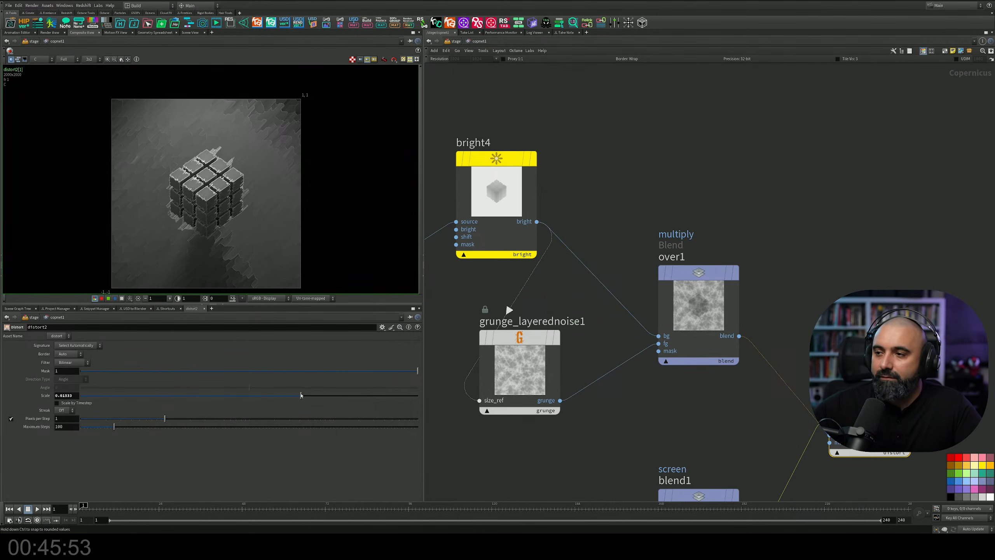
# Raise the layered grunge's Amplitude to about 0.73 and try distort2's Scale at about -0.013.
pyautogui.click(489, 369)
pyautogui.moveTo(156, 355); pyautogui.dragTo(332, 356)
pyautogui.click(842, 430)
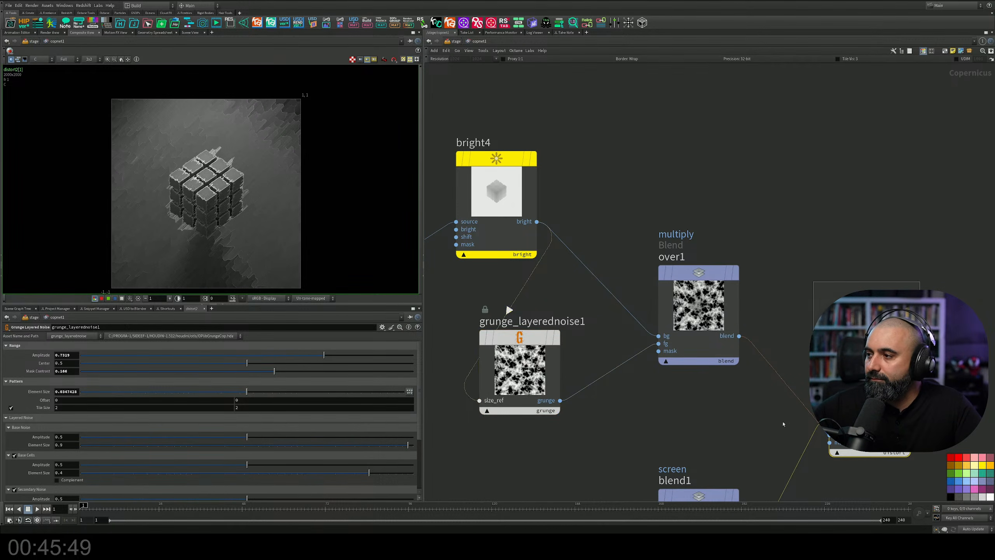
pyautogui.moveTo(301, 396); pyautogui.dragTo(222, 395)
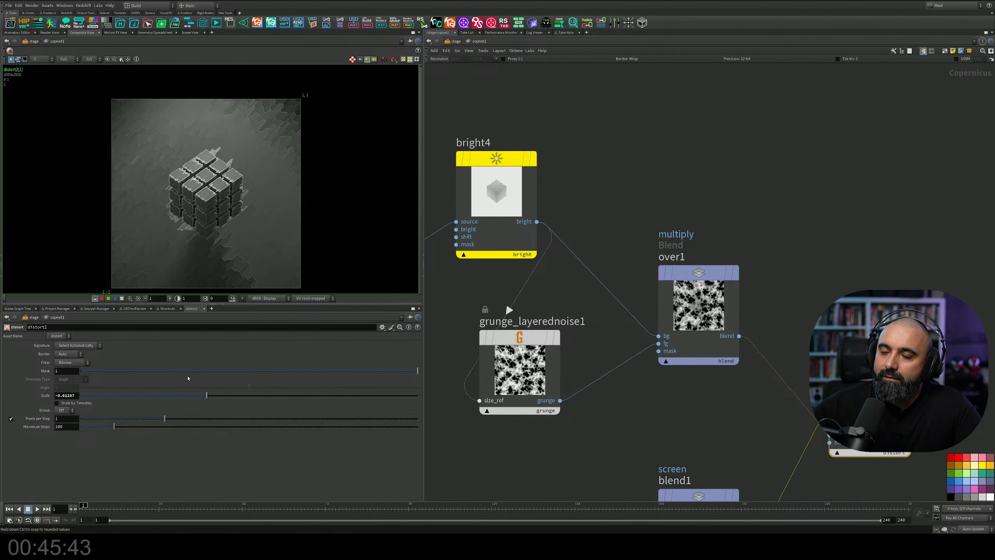
# Set the layered grunge's Element Size to about 0.28 and its Base Noise Amplitude to about 0.504.
pyautogui.click(521, 363)
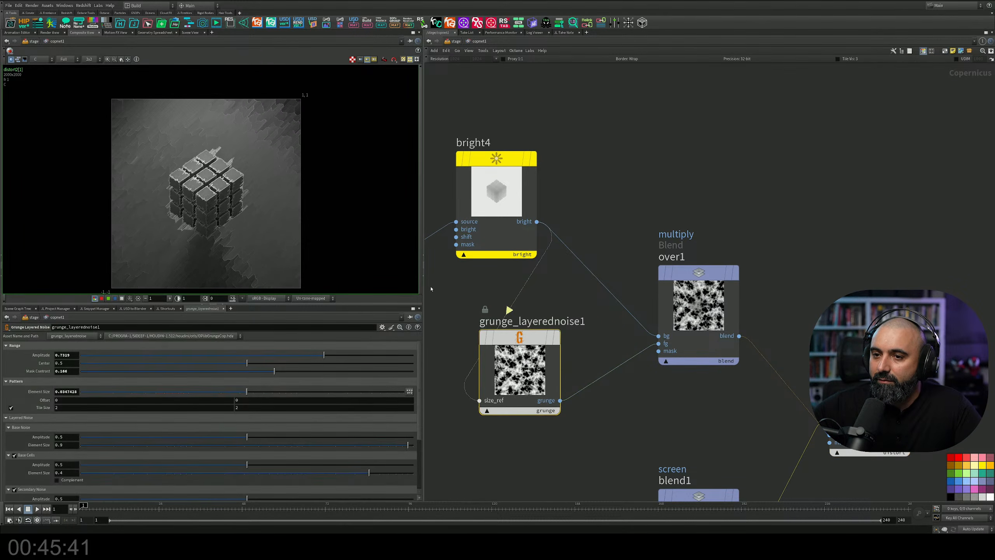
pyautogui.moveTo(246, 391); pyautogui.dragTo(329, 396)
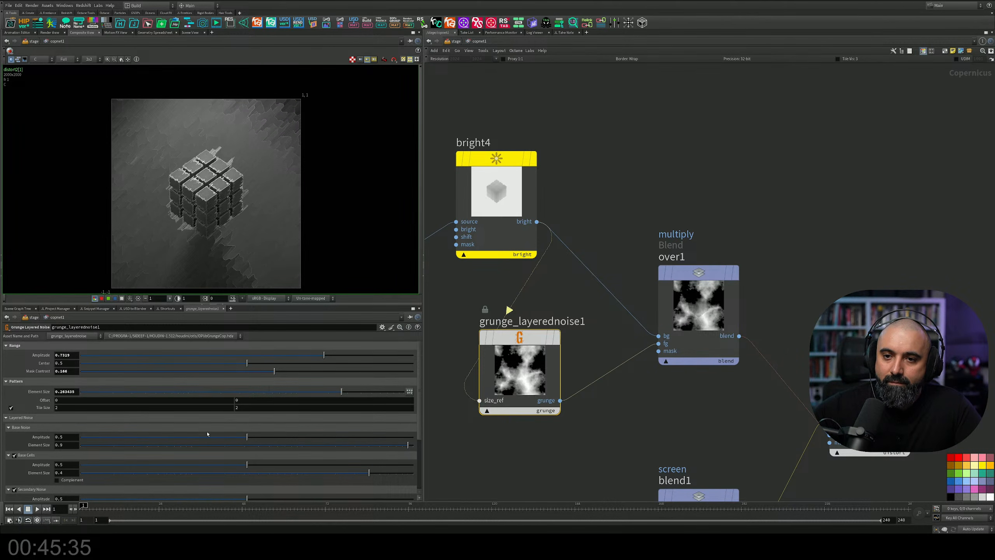
pyautogui.moveTo(221, 436); pyautogui.dragTo(248, 437)
# Set distort2's Scale to 2.79.
pyautogui.click(860, 408)
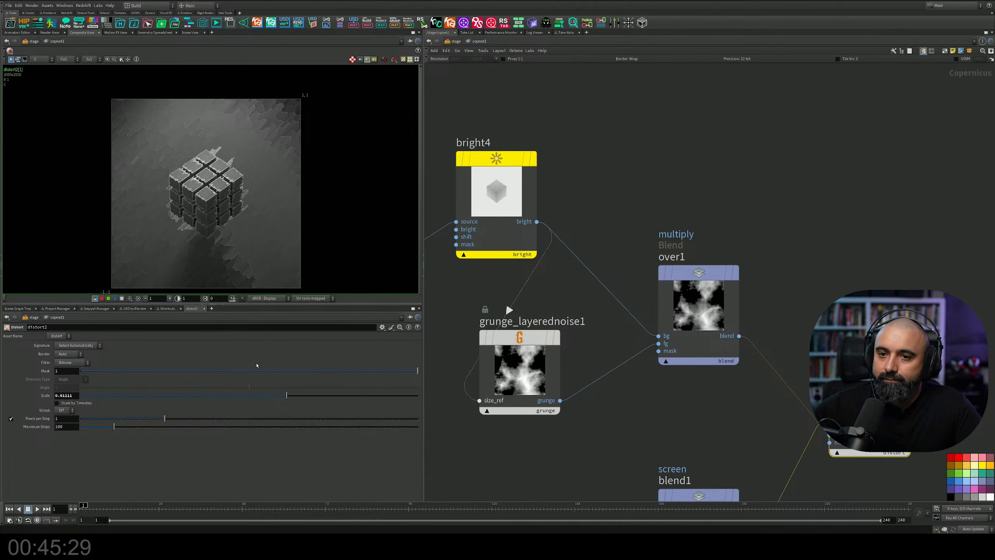
pyautogui.moveTo(287, 395); pyautogui.dragTo(460, 402)
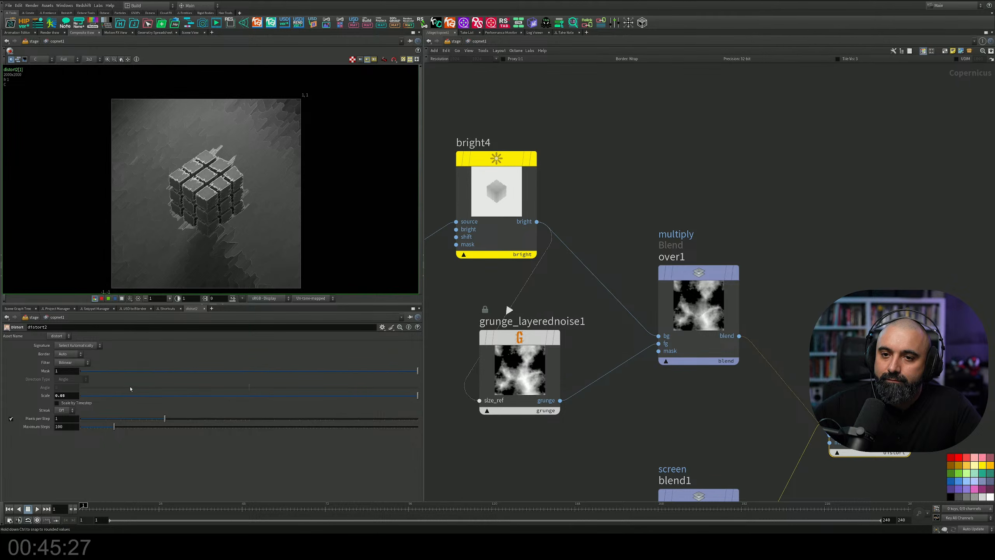
pyautogui.moveTo(72, 392); pyautogui.dragTo(160, 389, button='middle')
# Lower the layered grunge's Element Size to 0.001 and inspect the distorted cubes up close.
pyautogui.click(519, 371)
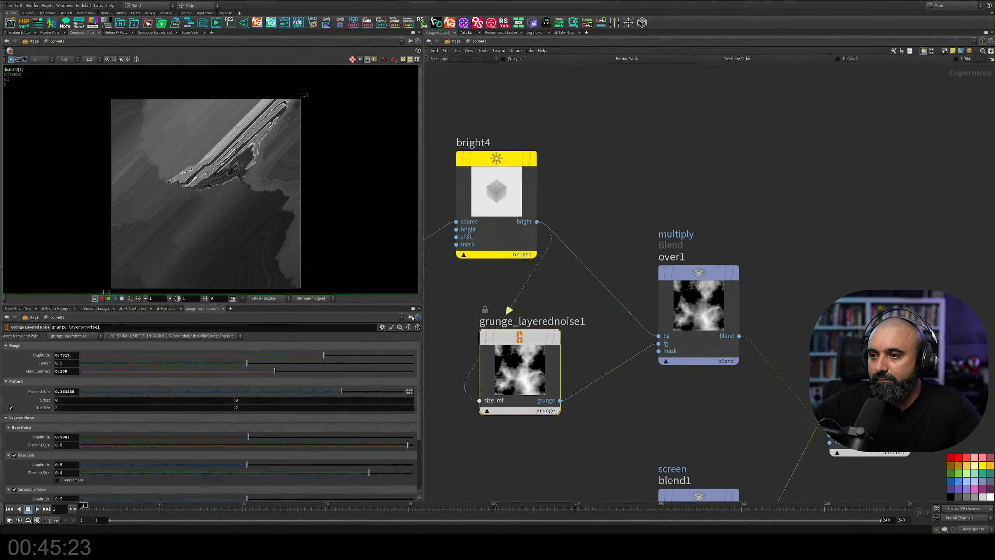
pyautogui.moveTo(282, 391); pyautogui.dragTo(72, 400)
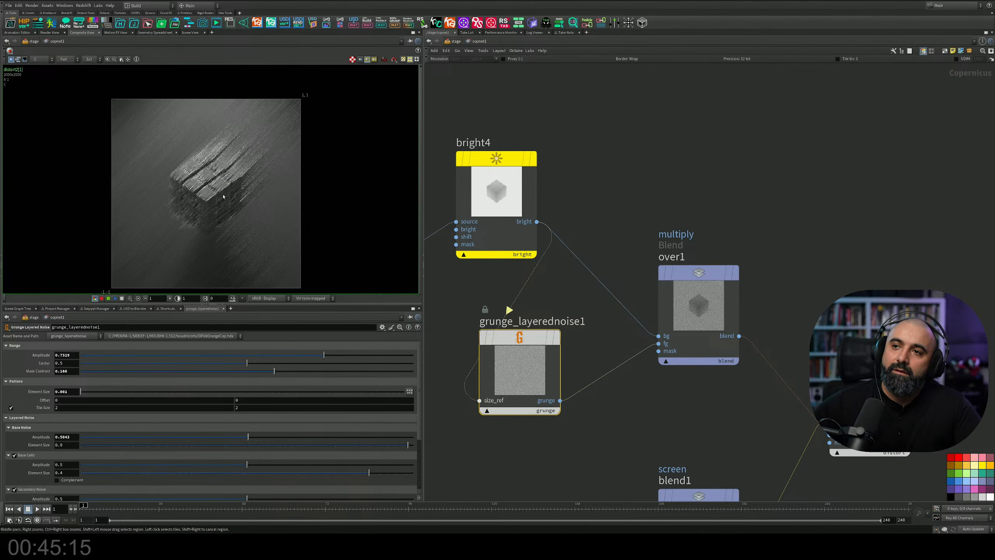
pyautogui.scroll(3, 223, 196)
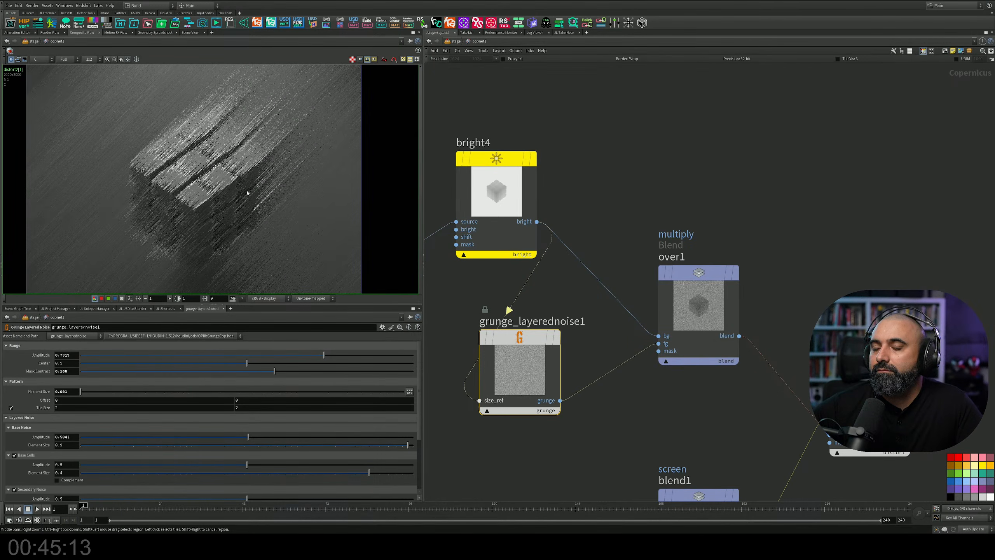
# Spread out the bright4, grunge_layerednoise1, over1 and distort2 nodes and save the scene.
pyautogui.moveTo(591, 333); pyautogui.dragTo(709, 284, button='middle')
pyautogui.moveTo(652, 285); pyautogui.dragTo(599, 321)
pyautogui.moveTo(610, 115); pyautogui.dragTo(516, 111)
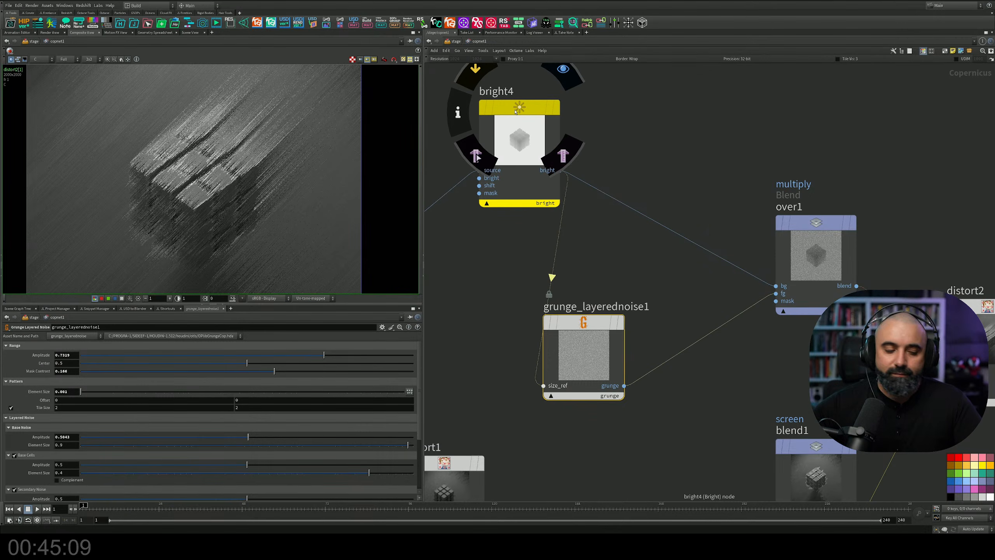
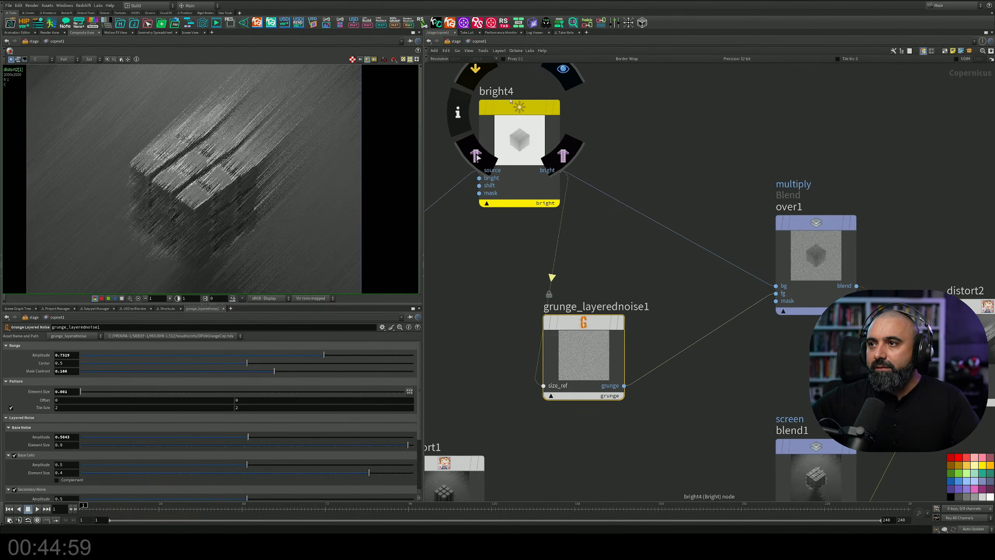
pyautogui.moveTo(790, 362); pyautogui.dragTo(578, 356, button='middle')
pyautogui.moveTo(775, 303); pyautogui.dragTo(964, 264)
pyautogui.moveTo(725, 341); pyautogui.dragTo(736, 371, button='middle')
pyautogui.hotkey('ctrl', 's')
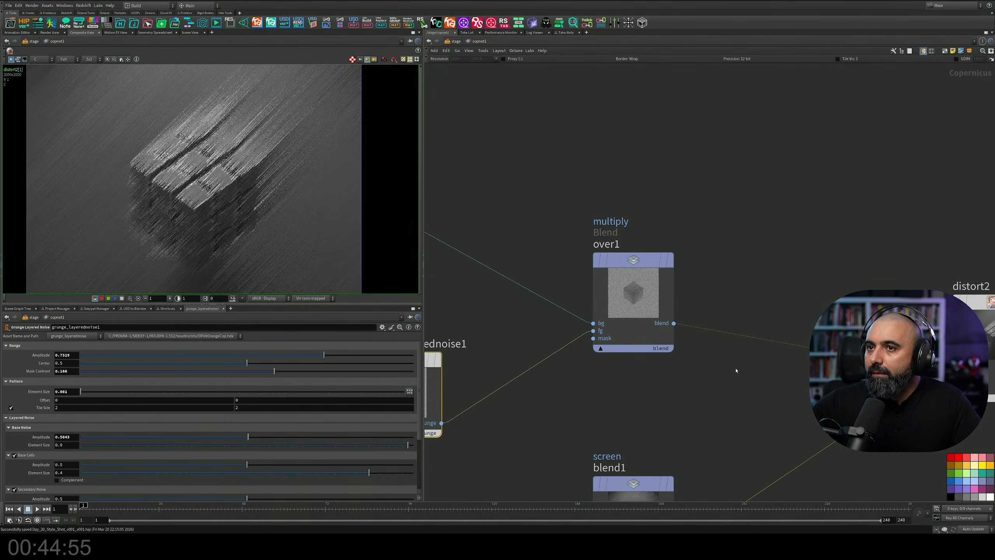
pyautogui.moveTo(650, 290); pyautogui.dragTo(684, 326)
pyautogui.moveTo(635, 223); pyautogui.dragTo(742, 298, button='middle')
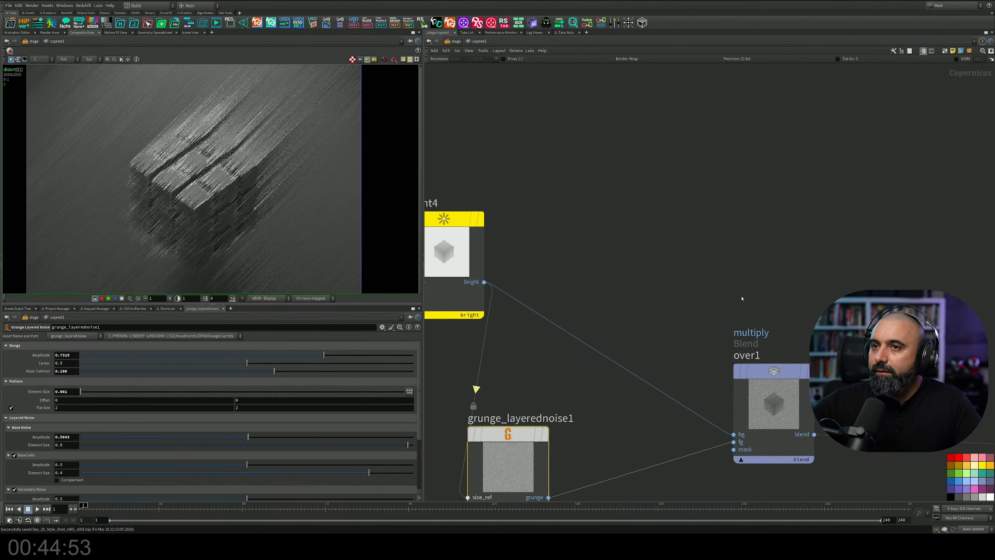
pyautogui.moveTo(570, 286); pyautogui.dragTo(707, 265, button='middle')
pyautogui.click(942, 142)
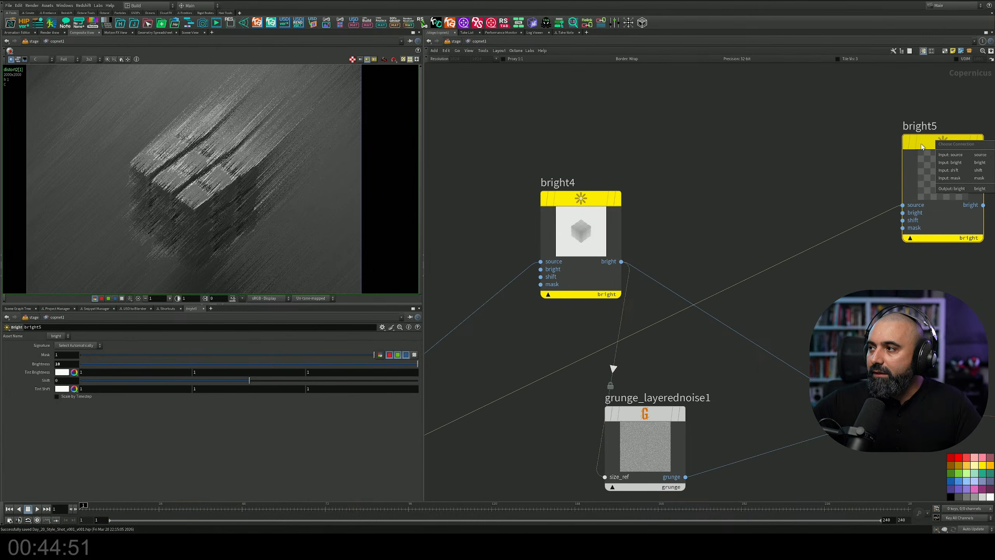
pyautogui.moveTo(822, 158); pyautogui.dragTo(652, 179, button='middle')
pyautogui.moveTo(780, 171)
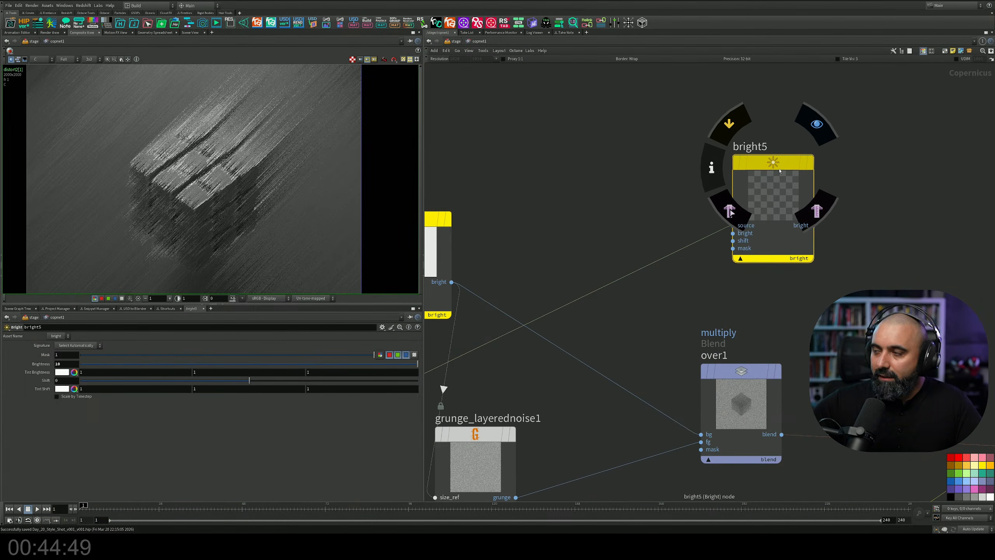
pyautogui.press('Delete')
# Insert a Multiply node on the wire between over1 and distort2.
pyautogui.press('Tab')
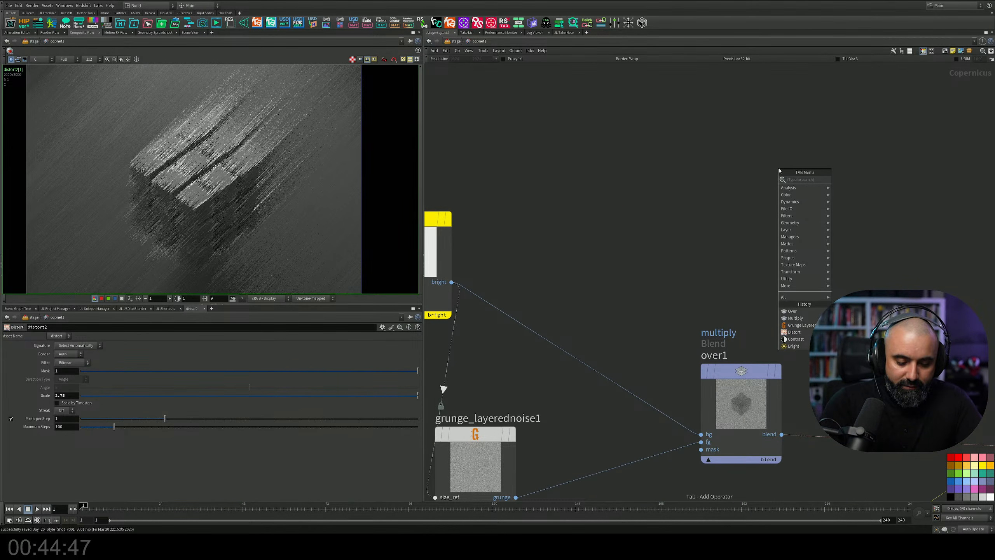
pyautogui.write('dist')
pyautogui.press('Return')
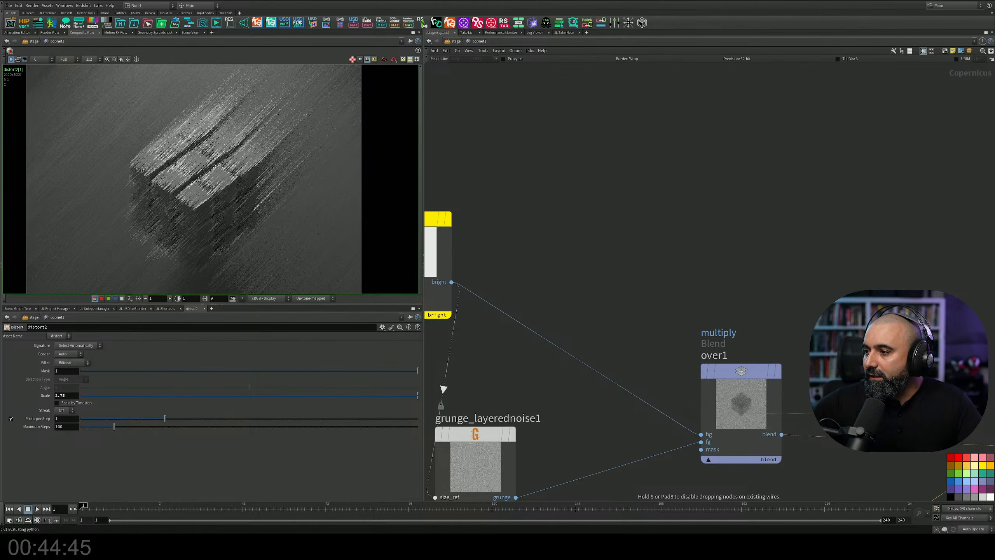
pyautogui.click(889, 467)
pyautogui.moveTo(861, 469); pyautogui.dragTo(847, 346)
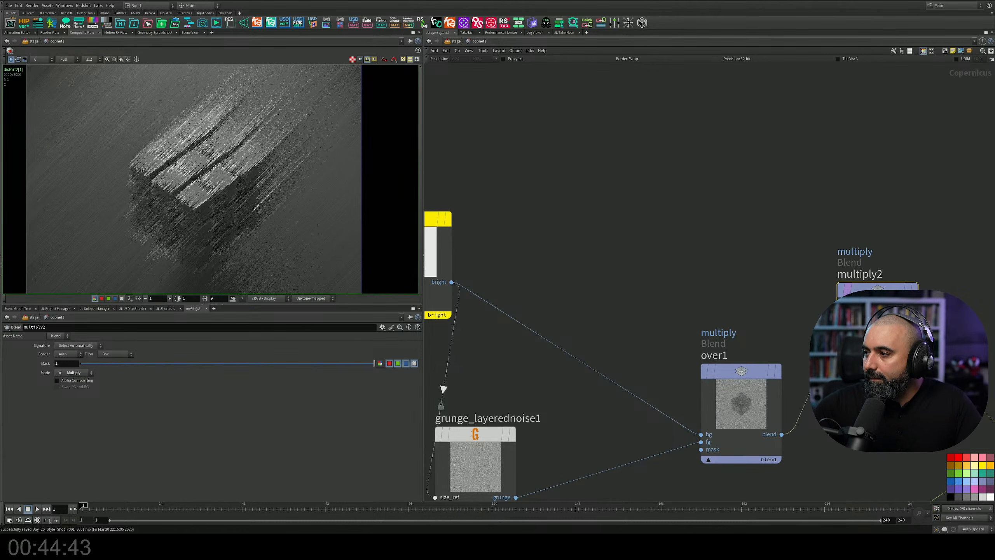
# Connect bright4's output to the fg input of multiply2.
pyautogui.moveTo(786, 283); pyautogui.dragTo(744, 192, button='middle')
pyautogui.moveTo(804, 265); pyautogui.dragTo(796, 207)
pyautogui.click(796, 205)
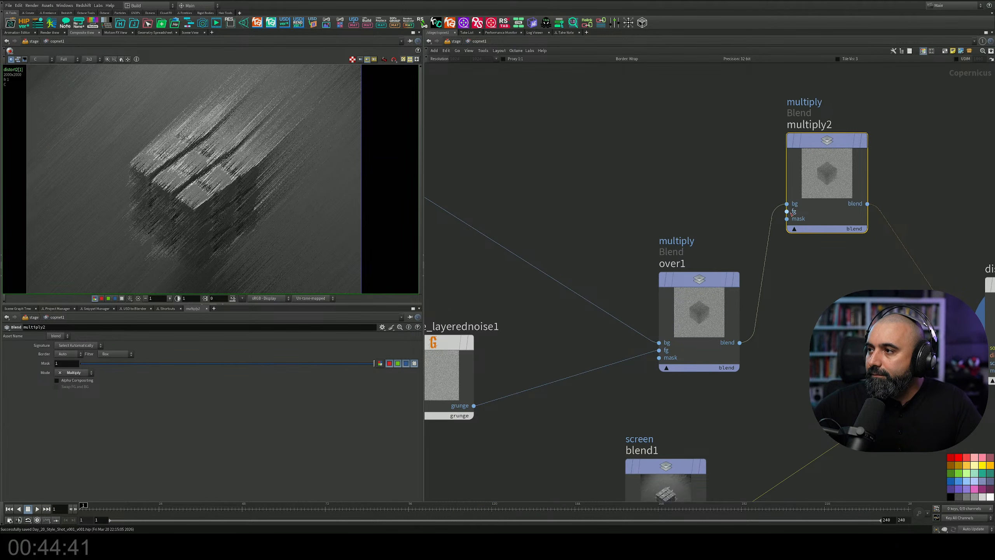
pyautogui.moveTo(600, 144); pyautogui.dragTo(570, 223, button='middle')
pyautogui.click(574, 276)
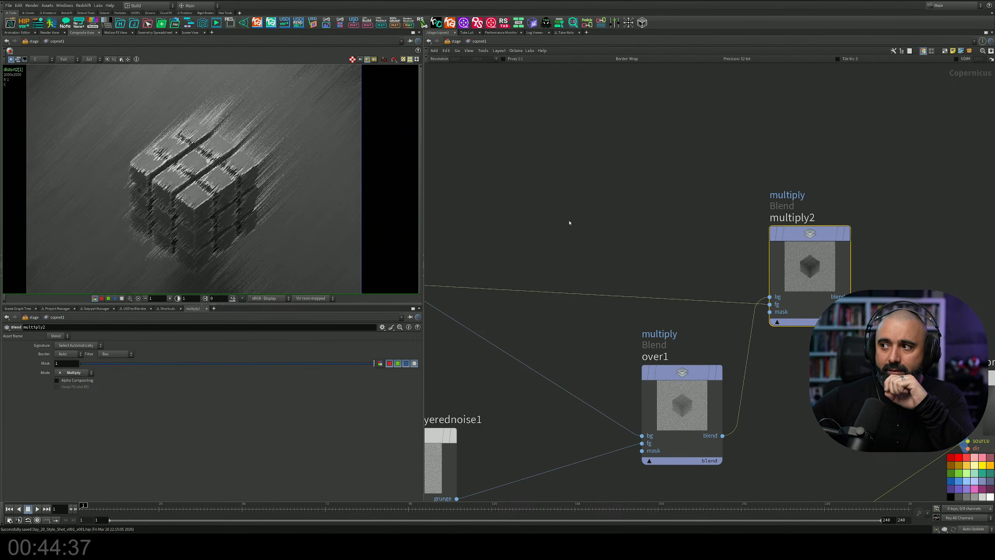
# Open the node search near the wire between bright4 and multiply2.
pyautogui.moveTo(583, 233); pyautogui.dragTo(731, 242, button='middle')
pyautogui.press('Tab')
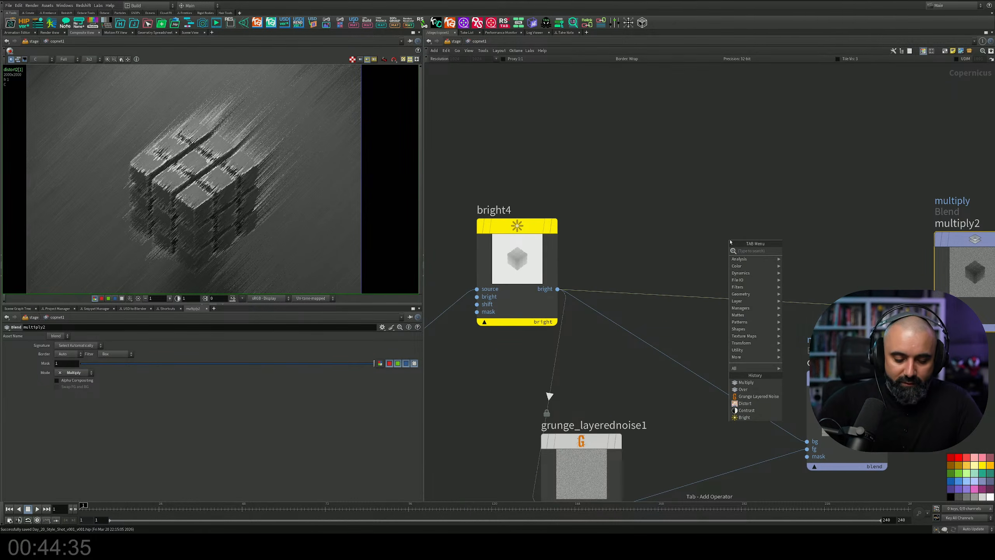
# Insert a Contrast node on the wire between bright4 and multiply2, set its contrast to 1.182, and save the scene.
pyautogui.press('Return')
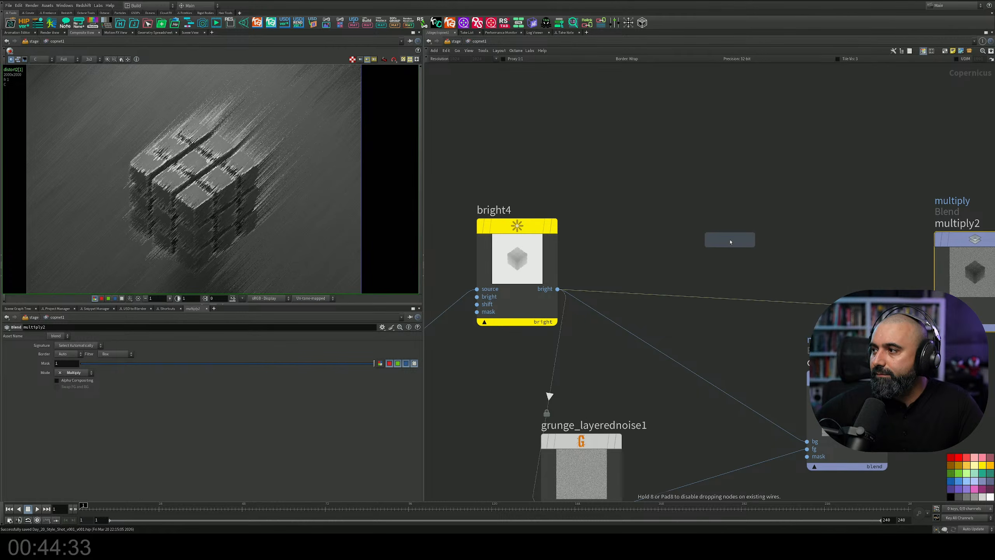
pyautogui.click(732, 282)
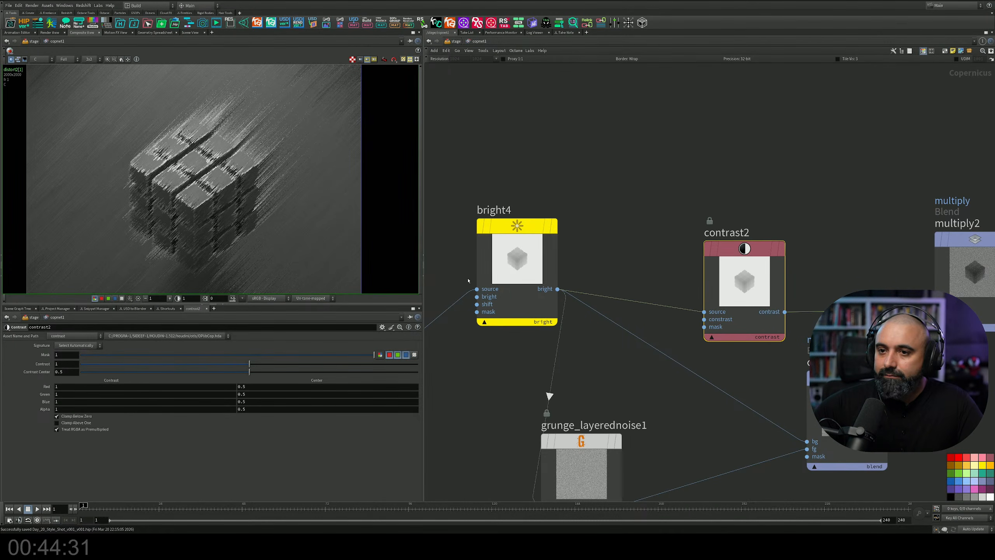
pyautogui.moveTo(249, 367); pyautogui.dragTo(280, 372)
pyautogui.moveTo(754, 420); pyautogui.dragTo(658, 372, button='middle')
pyautogui.hotkey('ctrl', 's')
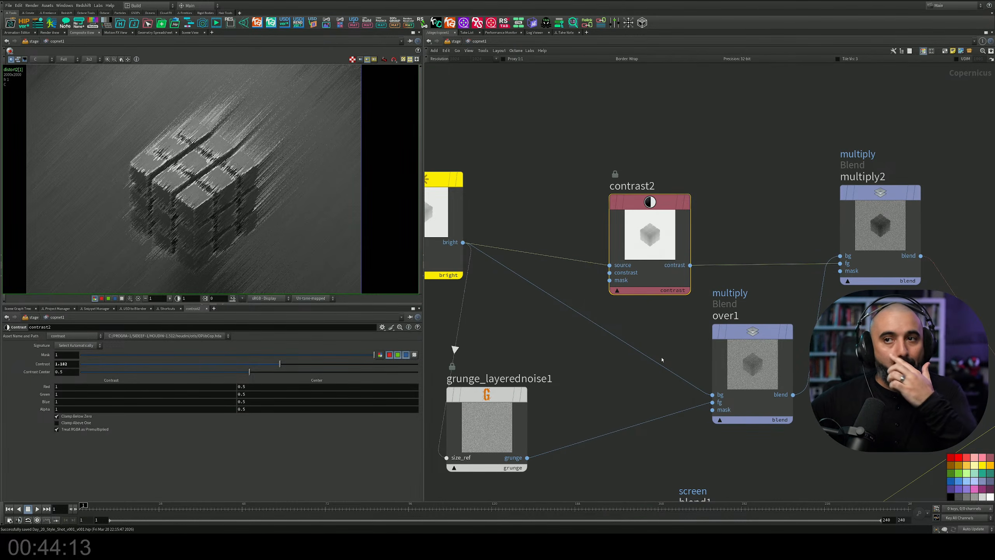
# Duplicate the edgedetect1 node and place the copy beyond distort2 in the network.
pyautogui.moveTo(841, 313); pyautogui.dragTo(669, 220, button='middle')
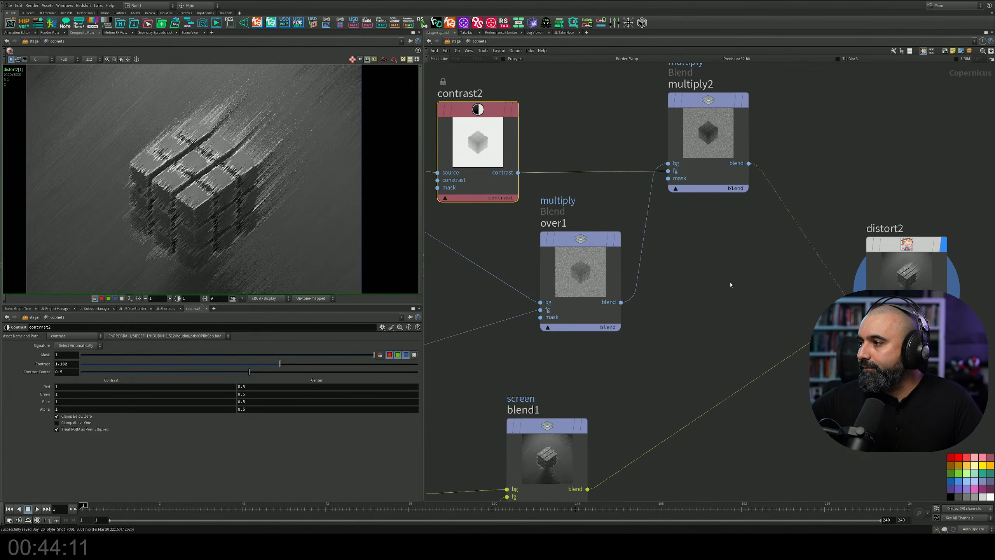
pyautogui.scroll(-3, 735, 332)
pyautogui.moveTo(691, 332); pyautogui.dragTo(603, 237, button='middle')
pyautogui.moveTo(621, 329); pyautogui.dragTo(784, 325, button='middle')
pyautogui.keyDown('alt'); pyautogui.moveTo(563, 385); pyautogui.dragTo(945, 324); pyautogui.keyUp('alt')
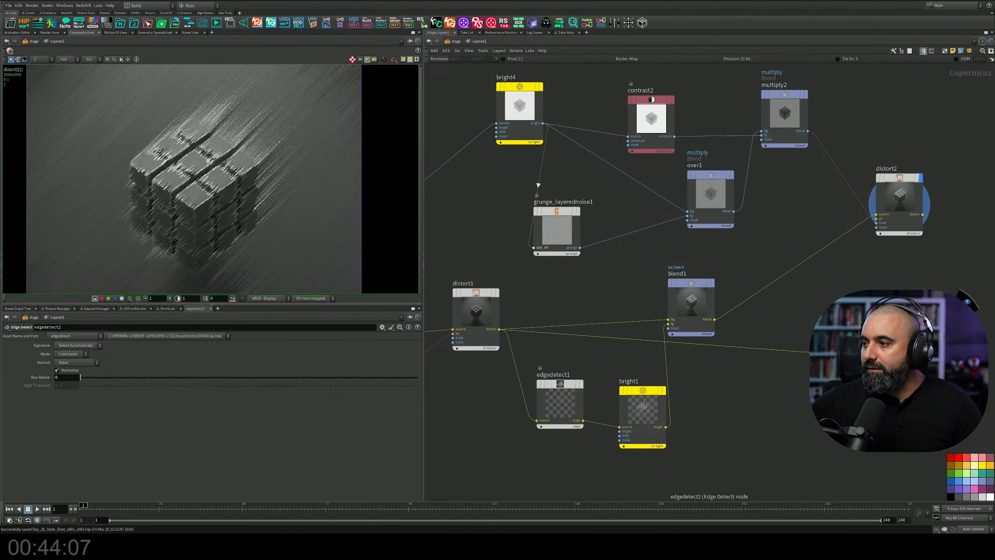
pyautogui.moveTo(841, 293); pyautogui.dragTo(520, 346, button='middle')
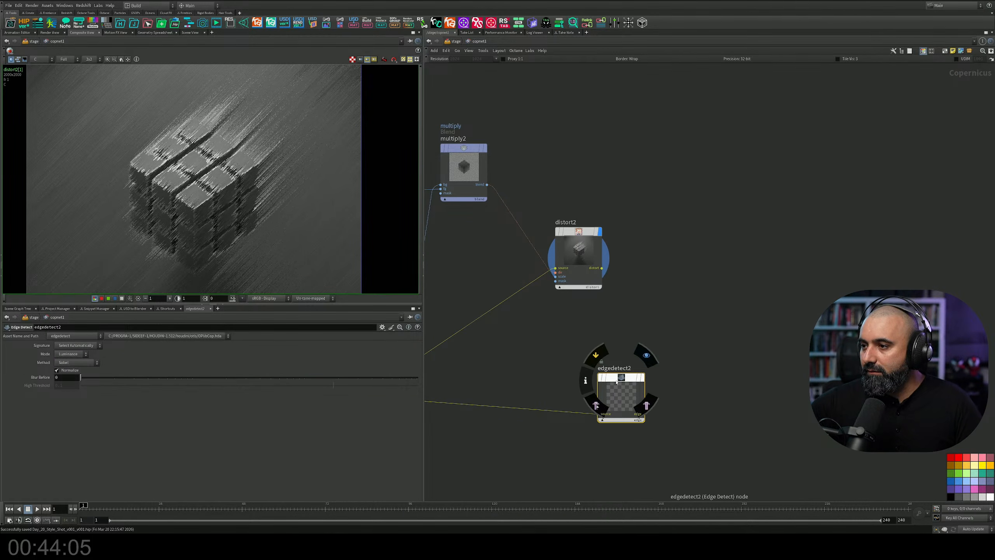
pyautogui.moveTo(621, 397); pyautogui.dragTo(722, 332)
# Try feeding distort2's output into edgedetect2, and display edgedetect2 to inspect the detected edges.
pyautogui.moveTo(601, 268); pyautogui.dragTo(699, 348)
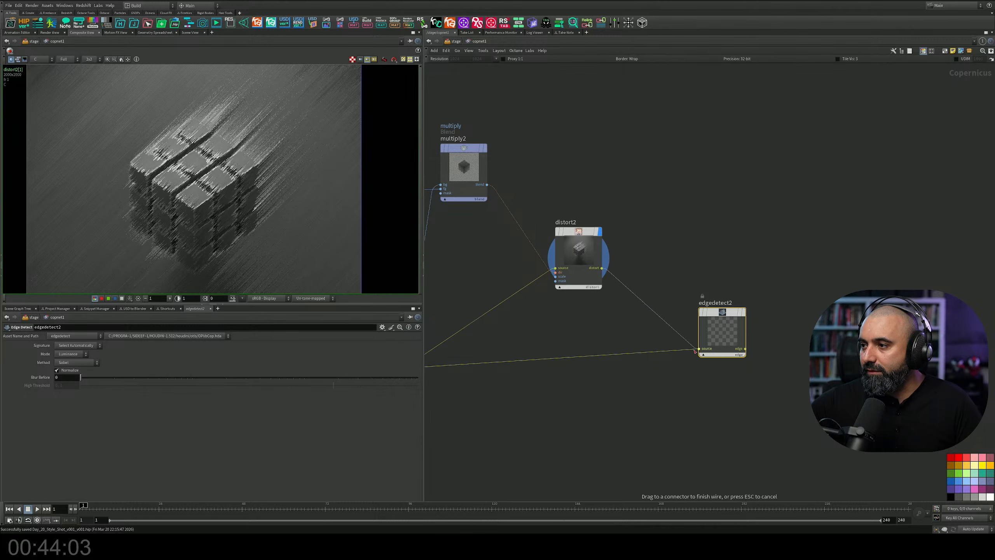
pyautogui.moveTo(719, 314); pyautogui.dragTo(691, 239)
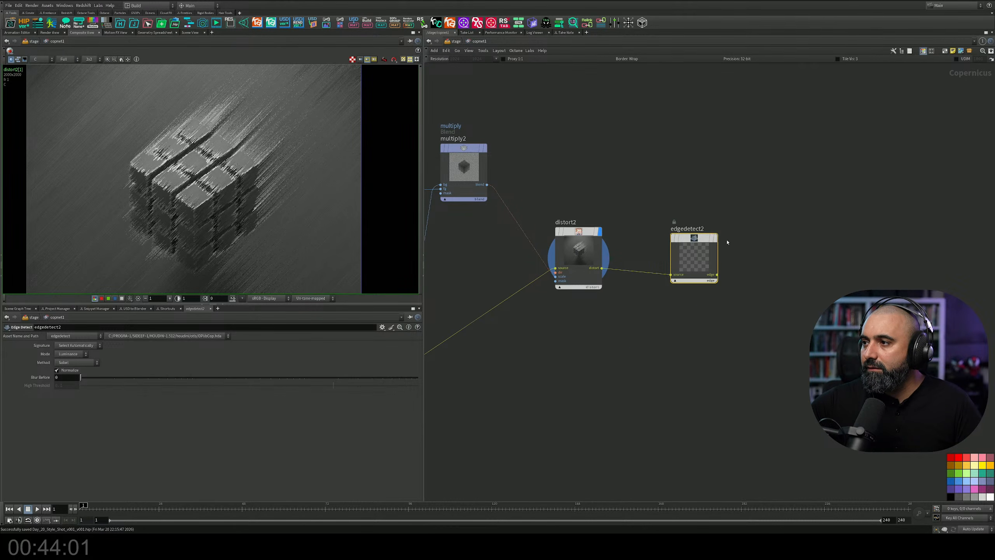
pyautogui.click(718, 218)
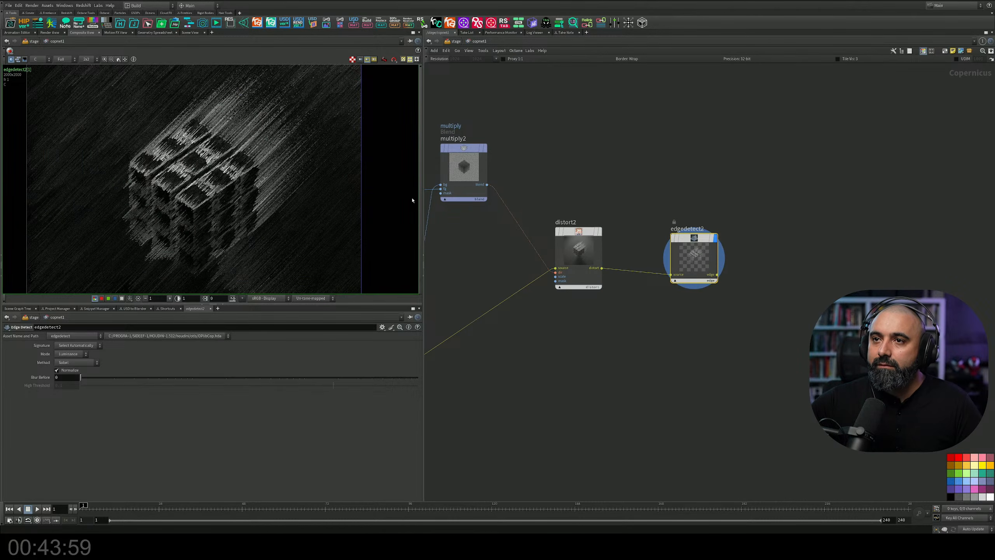
pyautogui.scroll(-2, 210, 199)
pyautogui.scroll(2, 210, 199)
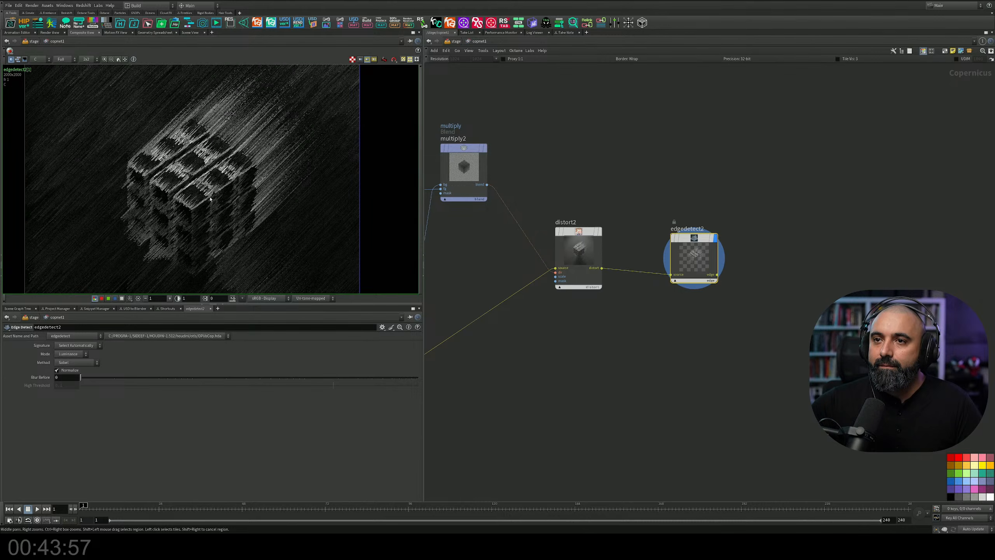
# Disconnect edgedetect2 from distort2, move it aside, and display distort2 again.
pyautogui.moveTo(625, 181); pyautogui.dragTo(721, 245, button='middle')
pyautogui.moveTo(789, 309); pyautogui.dragTo(834, 280)
pyautogui.click(696, 295)
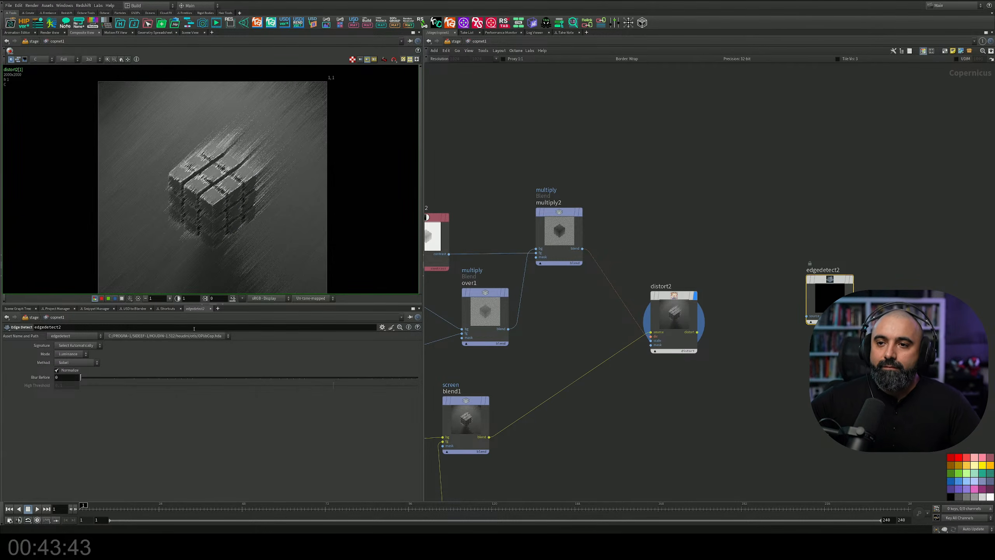
# Collapse the parameter pane beneath the composite view and enlarge the cube image in the taller viewer.
pyautogui.click(218, 305)
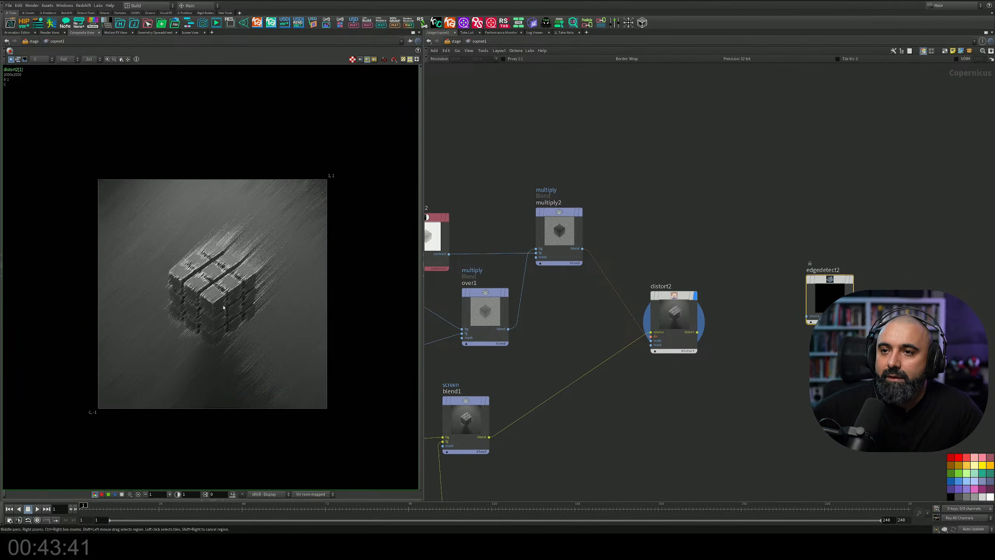
pyautogui.scroll(2, 221, 315)
pyautogui.moveTo(222, 315); pyautogui.dragTo(225, 308, button='middle')
pyautogui.moveTo(756, 358); pyautogui.dragTo(734, 342, button='middle')
# Show edgedetect2's parameters as an overlay inside the network editor and adjust the overlay's size.
pyautogui.press('p')
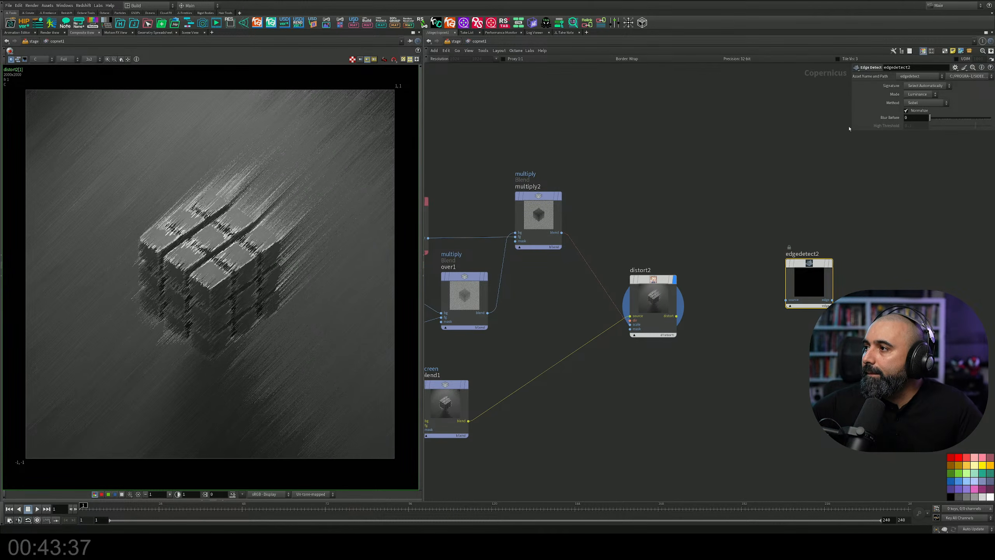
pyautogui.moveTo(856, 132)
pyautogui.mouseDown()
pyautogui.moveTo(858, 279)
pyautogui.moveTo(864, 132)
pyautogui.mouseUp()
pyautogui.moveTo(728, 147); pyautogui.dragTo(691, 145, button='middle')
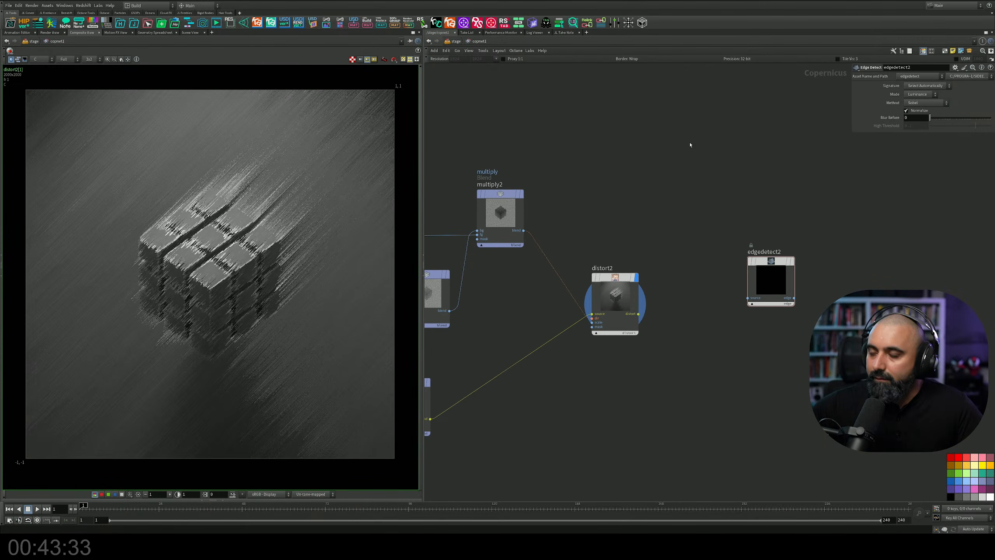
# Split the network editor side by side, turn the new pane into a parameter editor, and hide the parameter overlay.
pyautogui.hotkey('alt', '[')
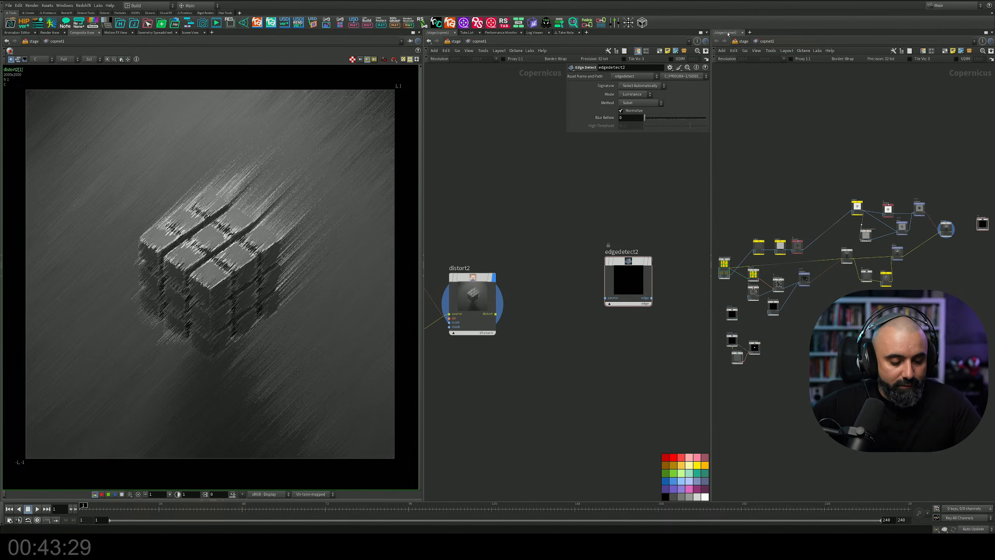
pyautogui.hotkey('alt', 'shift', 'p')
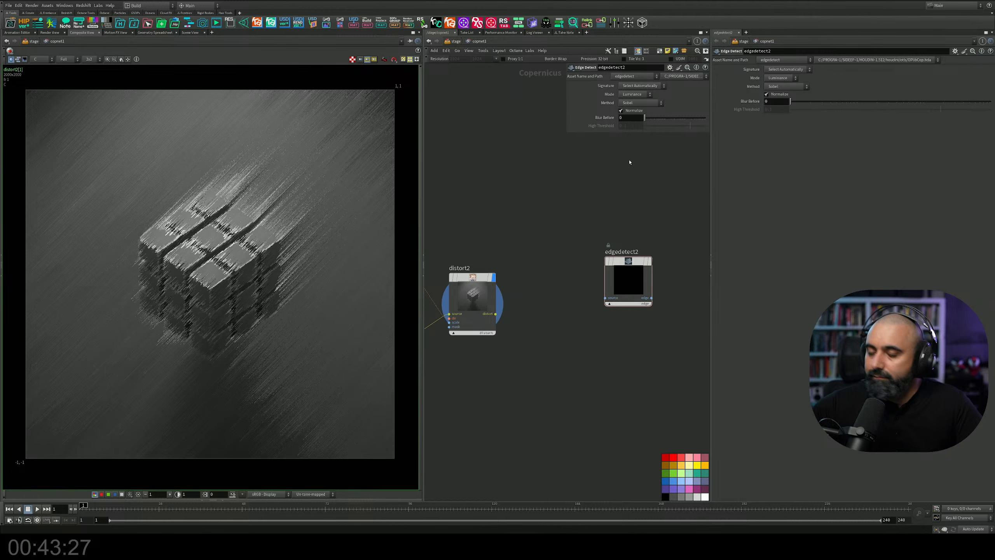
pyautogui.press('p')
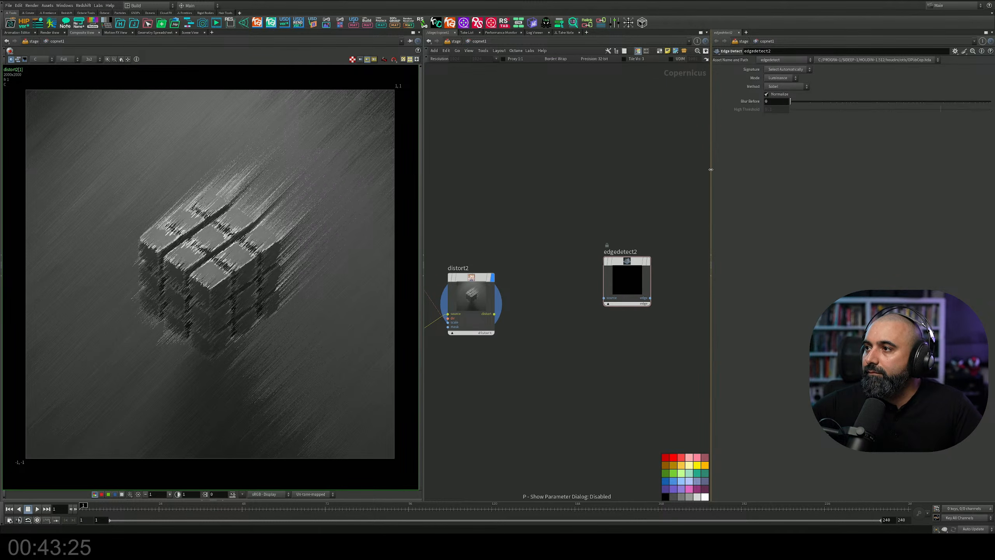
# Widen the network editor against the viewer and the parameter pane, and hide the shelf and pane tab bars.
pyautogui.moveTo(711, 170); pyautogui.dragTo(748, 170)
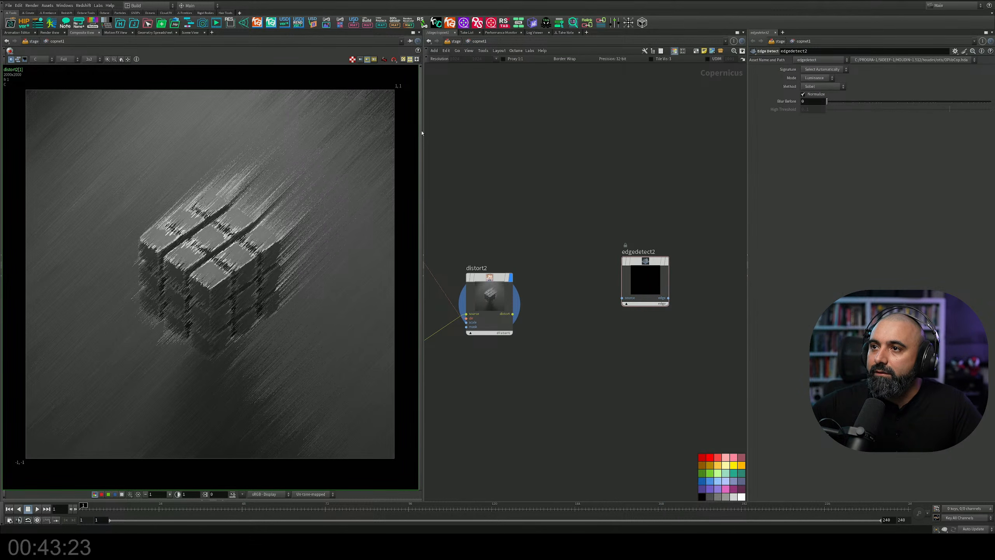
pyautogui.moveTo(422, 133); pyautogui.dragTo(371, 134)
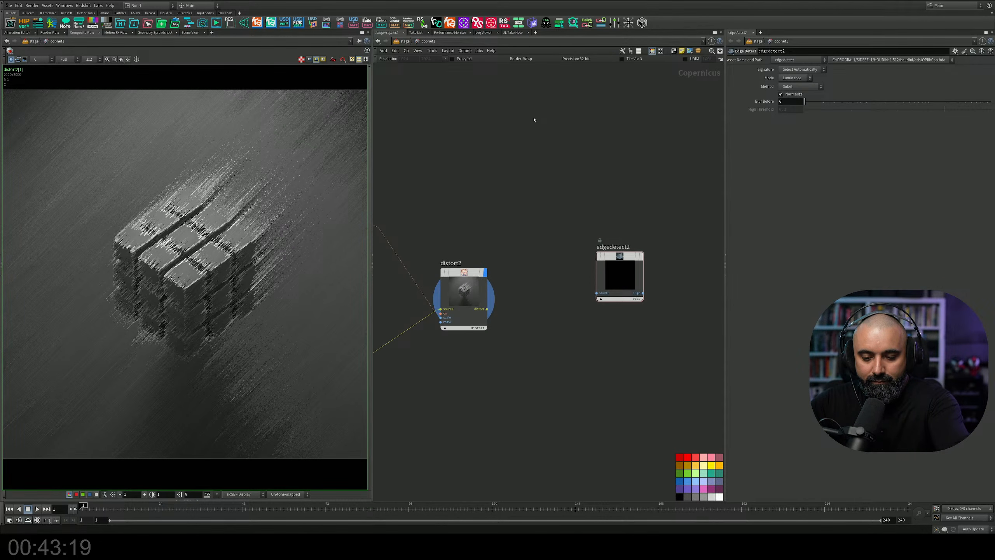
pyautogui.hotkey('ctrl', 'shift', 'b')
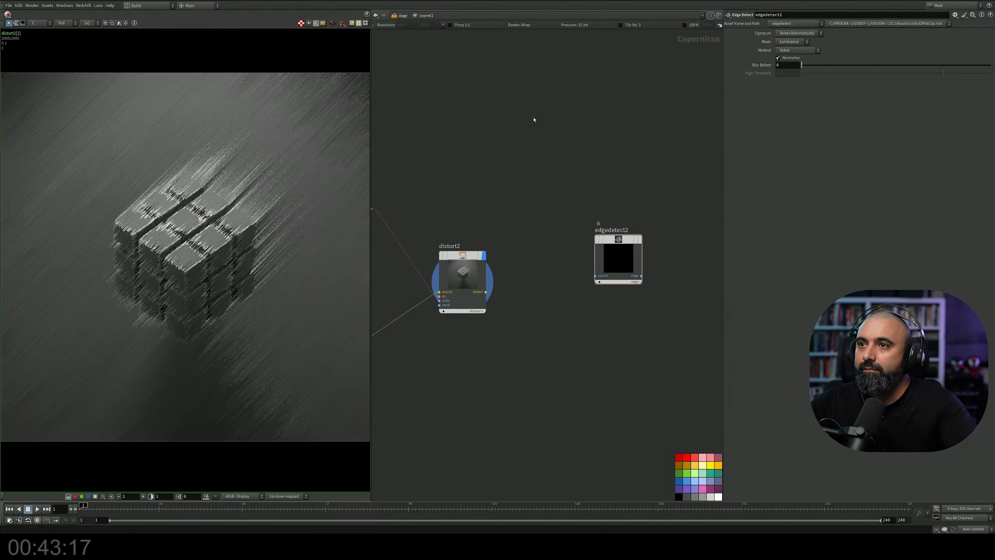
# Save the scene and hide the colour palette in the network editor.
pyautogui.moveTo(470, 186); pyautogui.dragTo(619, 201, button='middle')
pyautogui.hotkey('ctrl', 's')
pyautogui.scroll(-4, 520, 166)
pyautogui.press('c')
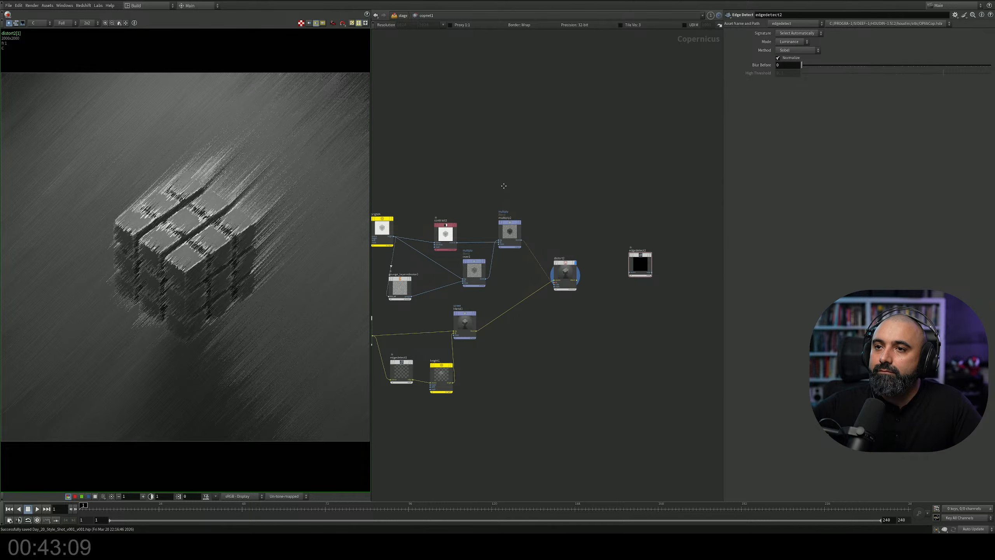
# Fit the whole image in the viewer and move edgedetect2 up to clear space after distort2.
pyautogui.moveTo(504, 185); pyautogui.dragTo(559, 183, button='middle')
pyautogui.scroll(-1, 231, 179)
pyautogui.moveTo(230, 179); pyautogui.dragTo(230, 192, button='middle')
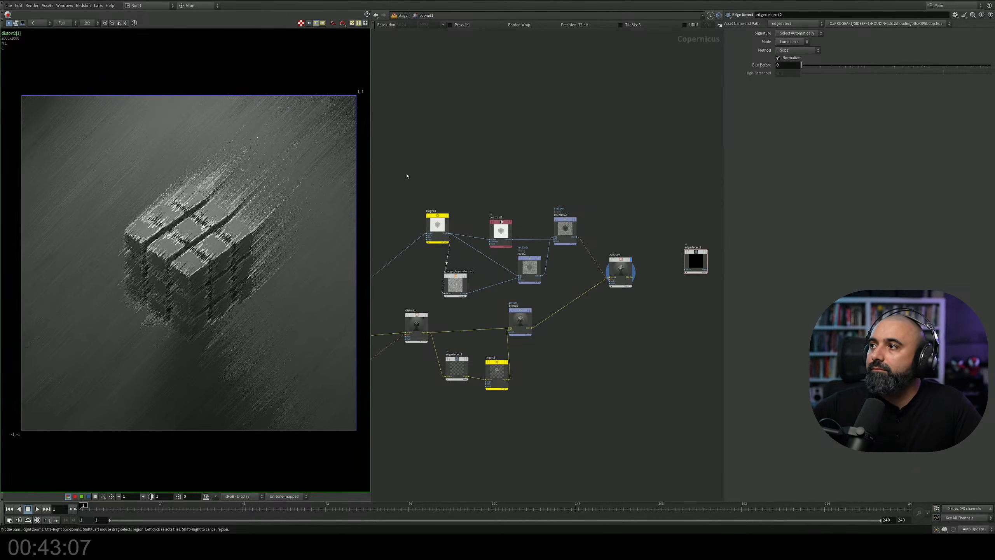
pyautogui.scroll(3, 602, 189)
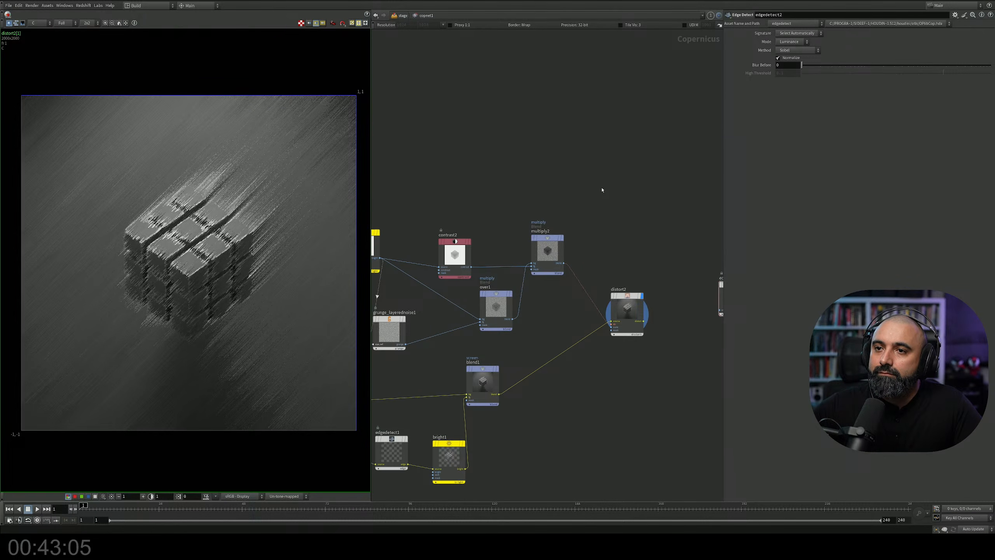
pyautogui.moveTo(668, 231); pyautogui.dragTo(628, 158, button='middle')
pyautogui.scroll(-2, 628, 158)
pyautogui.scroll(3, 670, 202)
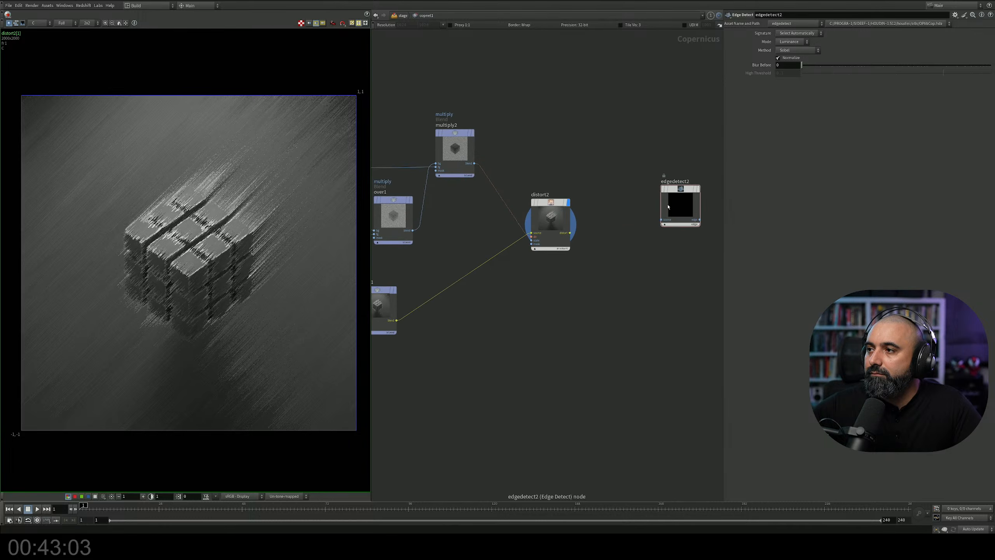
pyautogui.moveTo(673, 199); pyautogui.dragTo(637, 124)
pyautogui.scroll(3, 618, 196)
pyautogui.moveTo(617, 196); pyautogui.dragTo(616, 227, button='middle')
pyautogui.press('Tab')
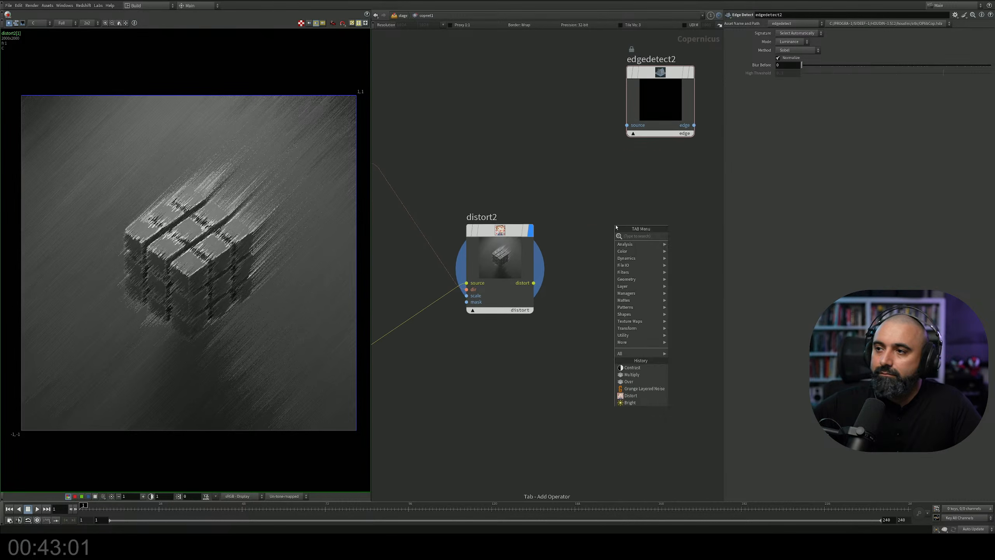
pyautogui.write('con')
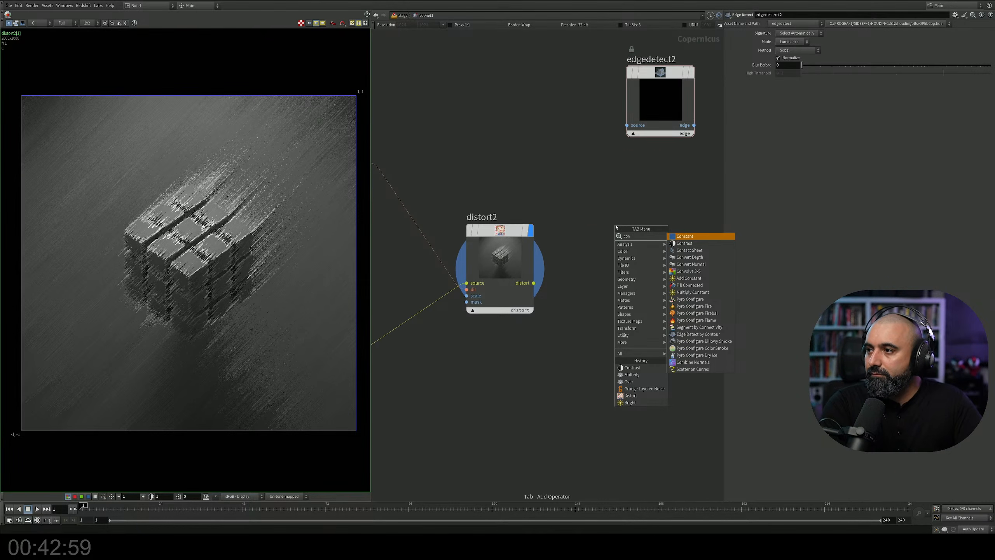
pyautogui.press('Return')
pyautogui.click(616, 227)
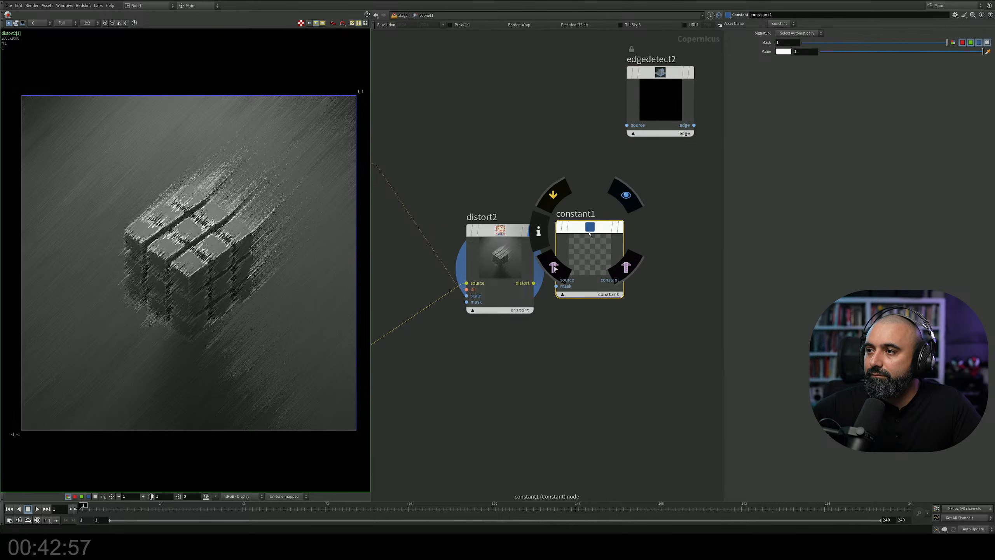
pyautogui.moveTo(528, 287); pyautogui.dragTo(632, 290)
pyautogui.click(651, 204)
pyautogui.moveTo(649, 367); pyautogui.dragTo(575, 196)
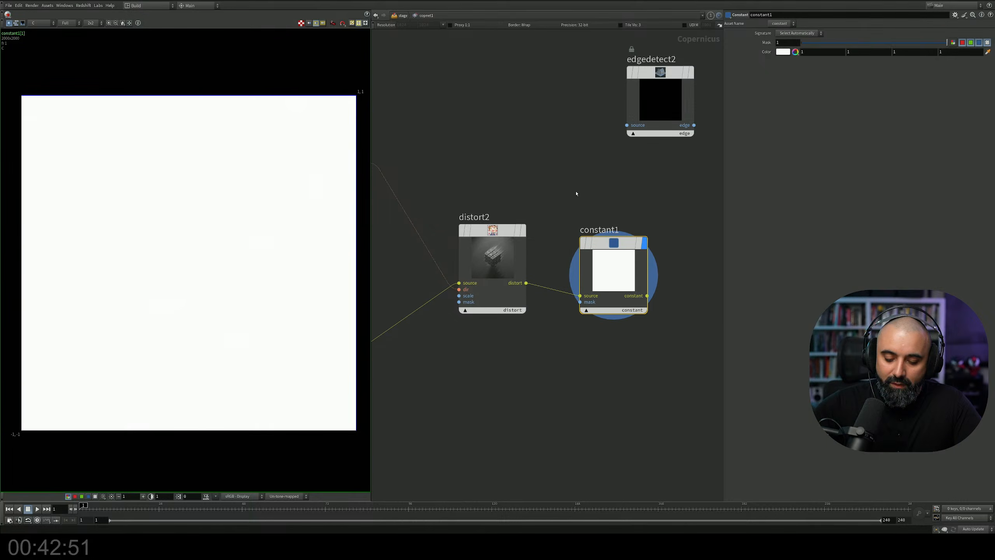
pyautogui.press('Delete')
# Add a Contrast node after distort2, display it, and set its contrast to about 1.05.
pyautogui.press('Tab')
pyautogui.write('con')
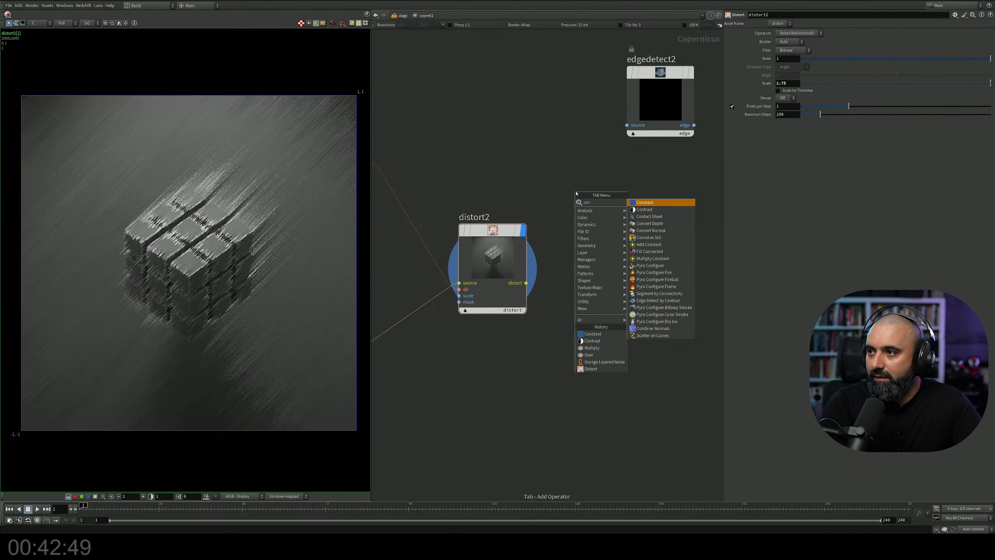
pyautogui.press('Down')
pyautogui.press('Return')
pyautogui.click(630, 251)
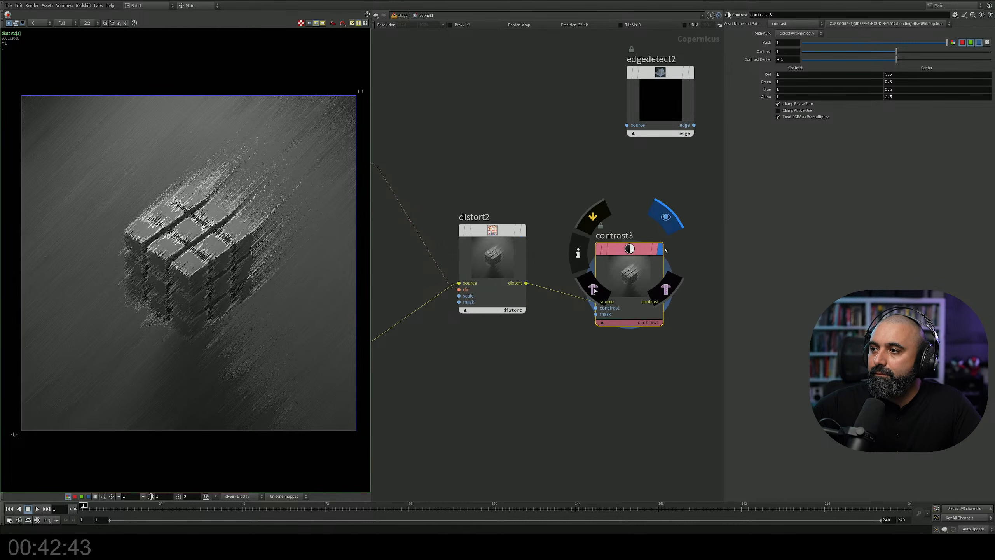
pyautogui.click(666, 214)
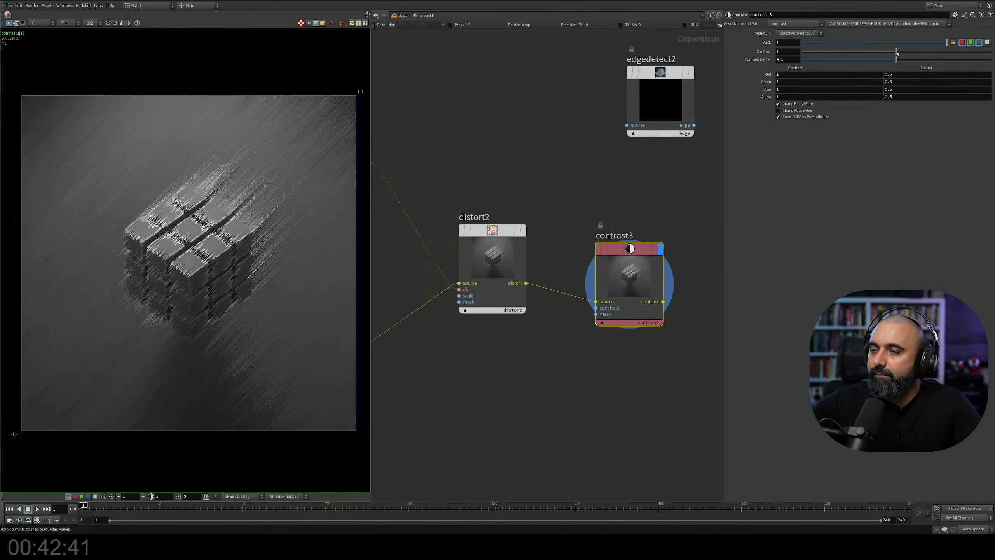
pyautogui.moveTo(897, 54); pyautogui.dragTo(903, 52)
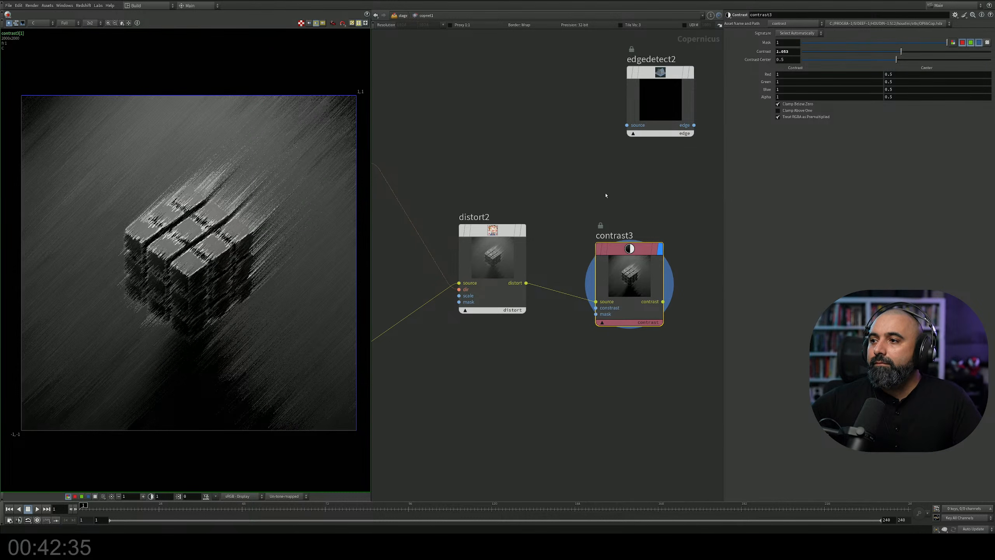
pyautogui.moveTo(606, 195); pyautogui.dragTo(538, 195, button='middle')
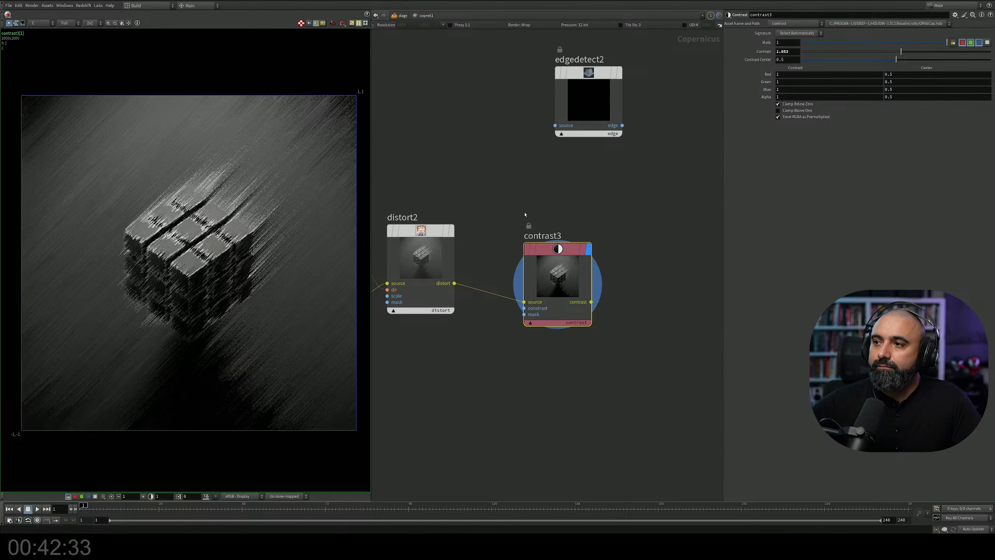
pyautogui.scroll(-8, 525, 215)
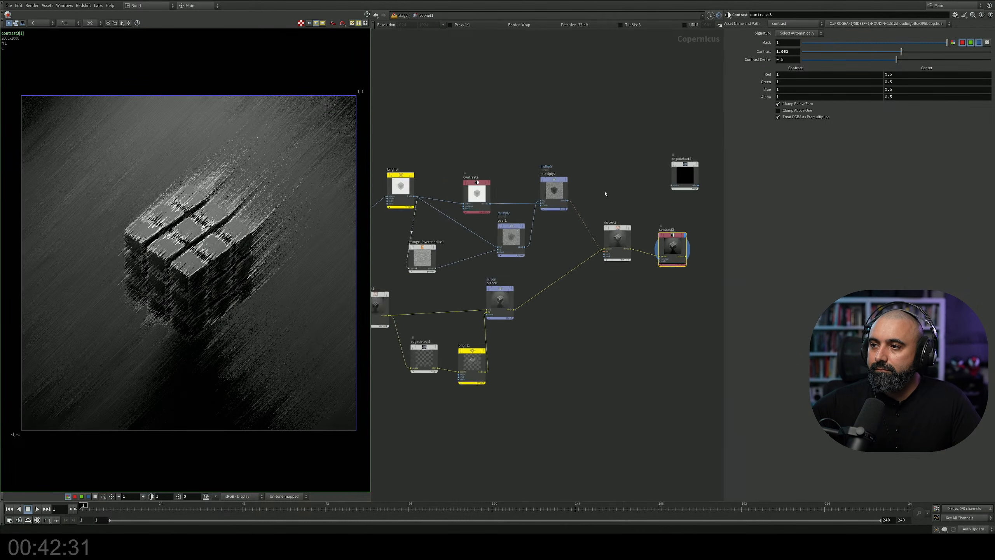
pyautogui.scroll(-5, 605, 194)
pyautogui.moveTo(461, 185); pyautogui.dragTo(536, 132, button='middle')
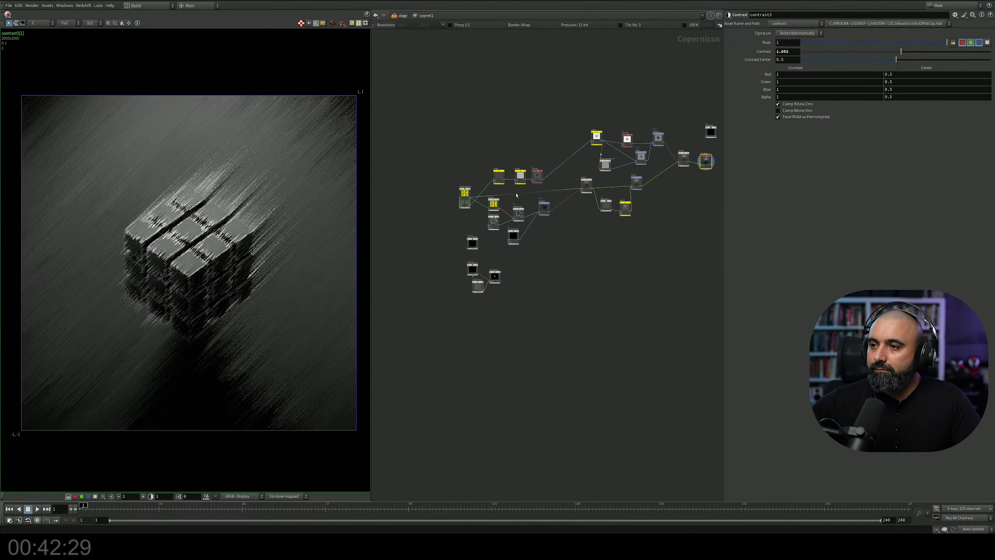
# Delete the unused cameraimport1, cameraimport2, sopgeometry2 and rasterizegeo1 nodes from the network.
pyautogui.scroll(10, 499, 271)
pyautogui.moveTo(482, 291); pyautogui.dragTo(554, 288, button='middle')
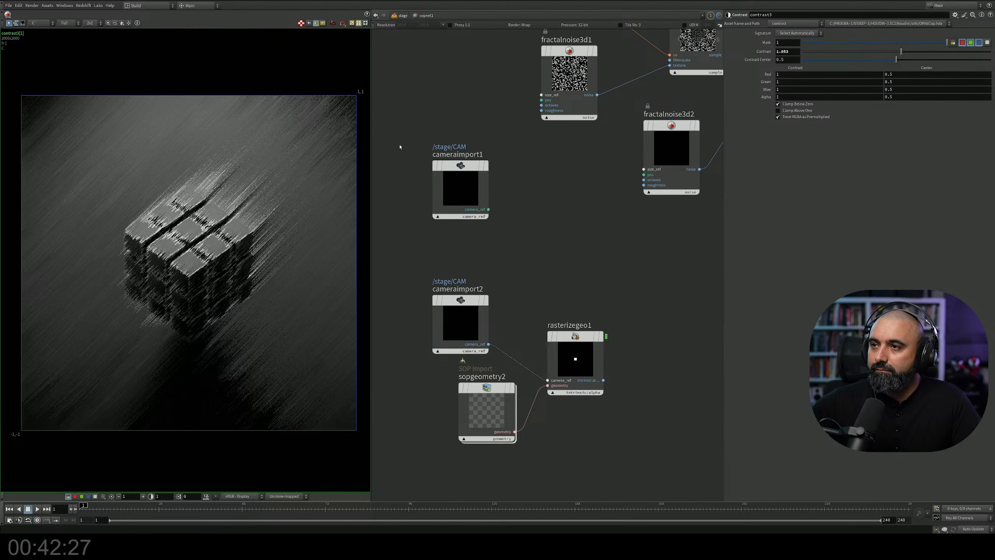
pyautogui.moveTo(399, 147); pyautogui.dragTo(564, 420)
pyautogui.press('Delete')
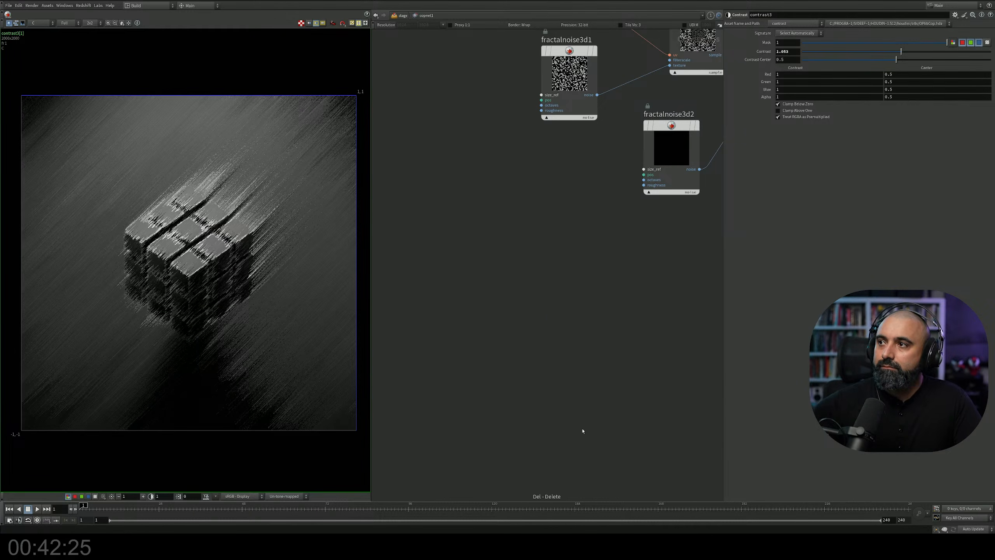
# Add a Size Ref node and place it below slapcompimport2, beside the fractal noise nodes.
pyautogui.scroll(-5, 542, 188)
pyautogui.moveTo(594, 213); pyautogui.dragTo(433, 316, button='middle')
pyautogui.scroll(3, 472, 245)
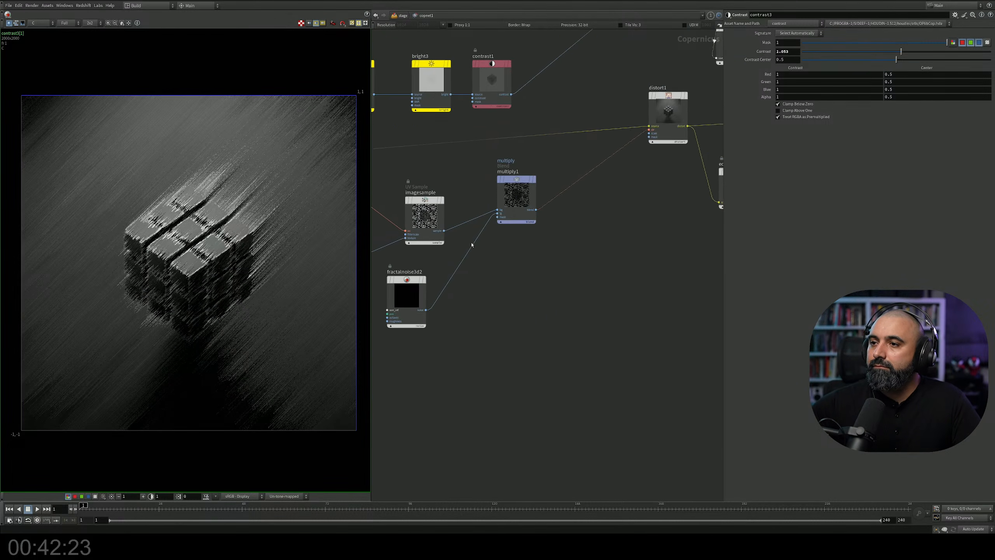
pyautogui.moveTo(472, 245); pyautogui.dragTo(611, 301, button='middle')
pyautogui.moveTo(459, 325); pyautogui.dragTo(515, 312, button='middle')
pyautogui.scroll(2, 509, 318)
pyautogui.press('Tab')
pyautogui.write('si')
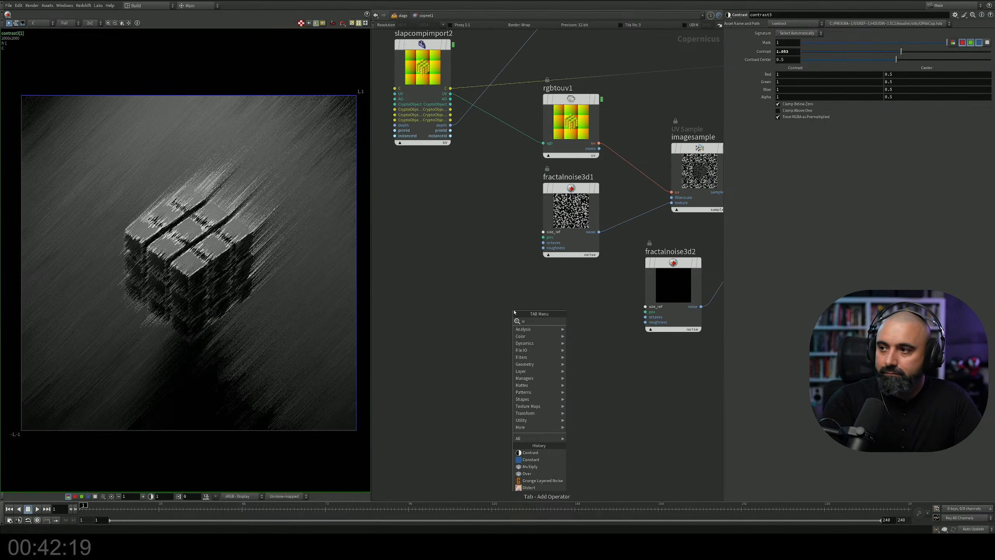
pyautogui.write('ze')
pyautogui.press('Return')
pyautogui.click(493, 277)
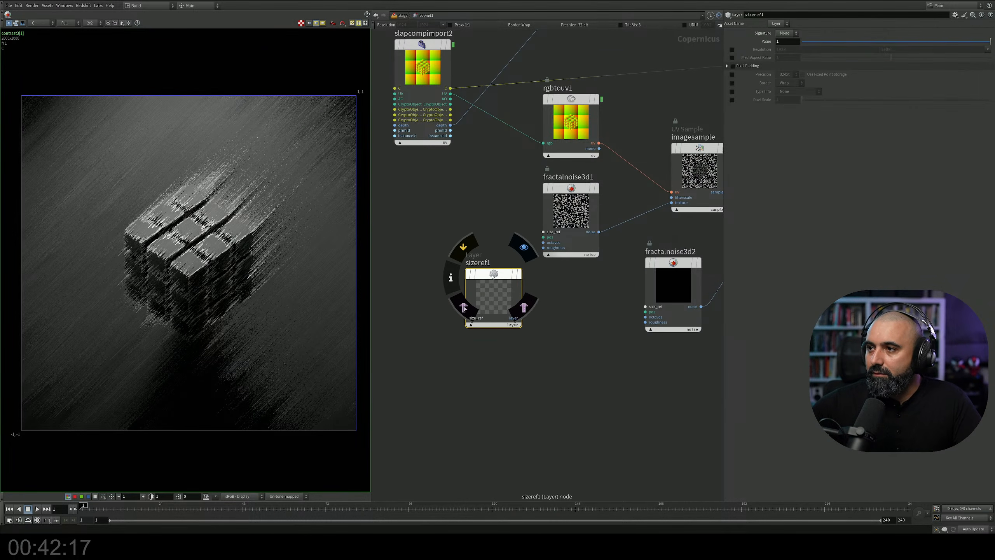
pyautogui.moveTo(504, 273); pyautogui.dragTo(468, 289)
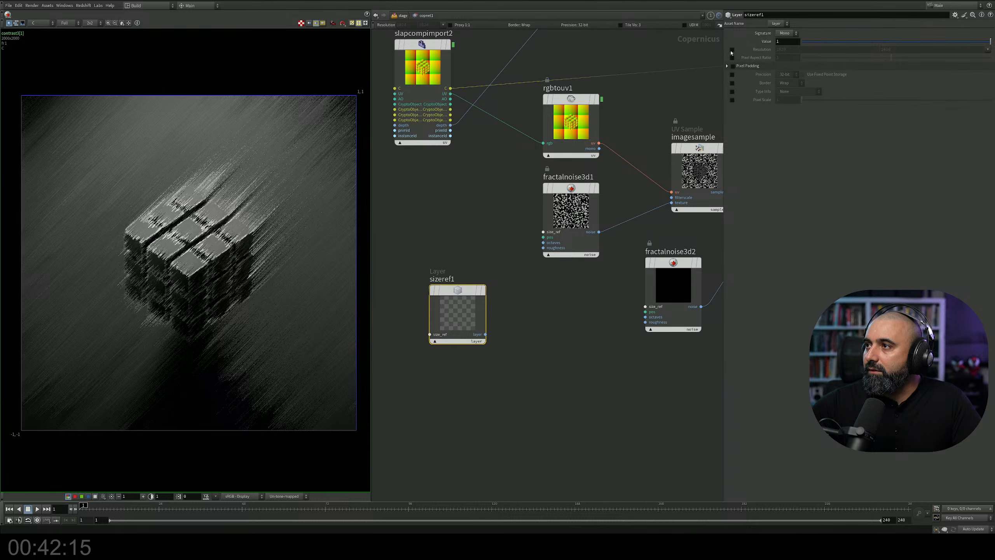
# Enable the resolution override on the Size Ref node and set it to 2000 by 2000.
pyautogui.click(732, 49)
pyautogui.doubleClick(814, 50)
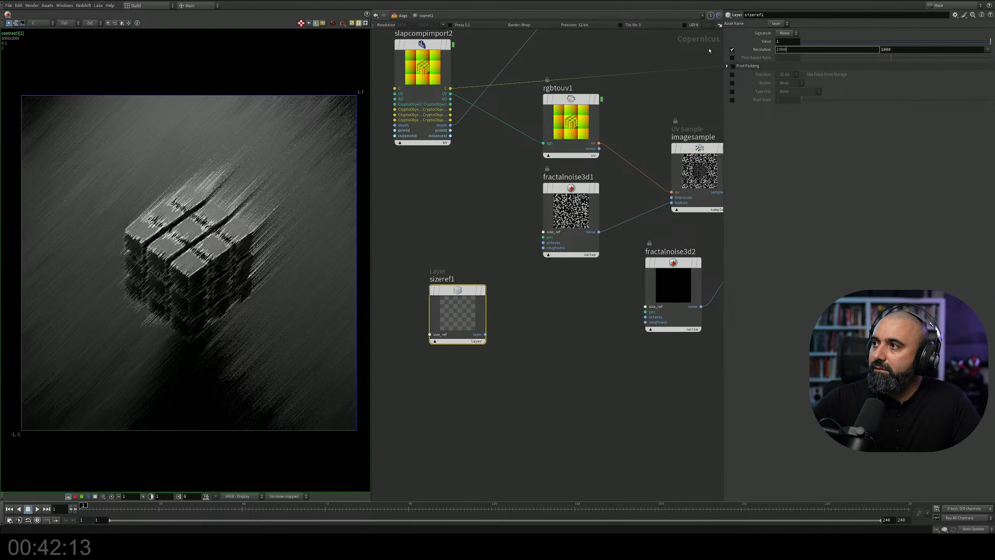
pyautogui.press('Tab')
pyautogui.write('2000')
pyautogui.press('Return')
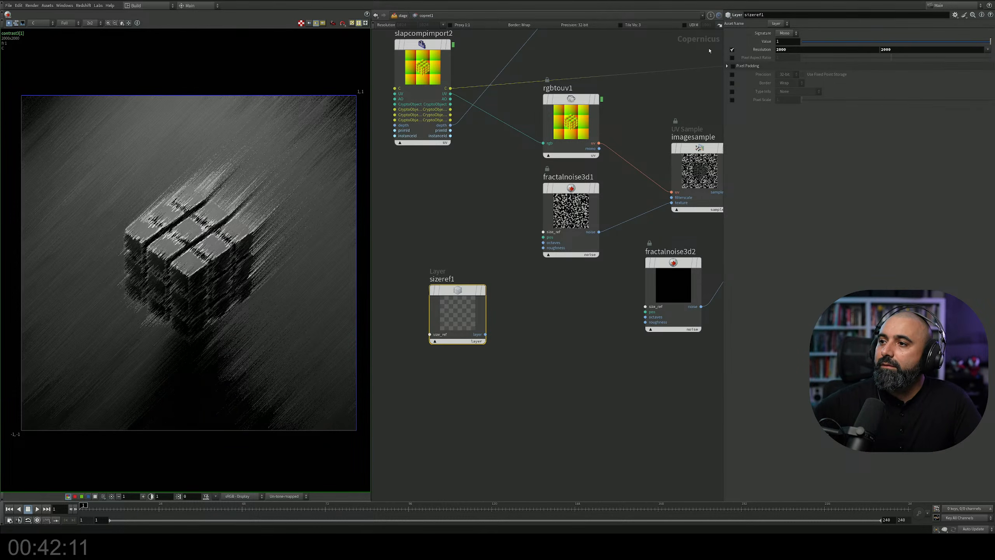
# Connect the Size Ref node's layer output to the size_ref inputs of fractalnoise3d1 and fractalnoise3d2.
pyautogui.moveTo(543, 232); pyautogui.dragTo(495, 279)
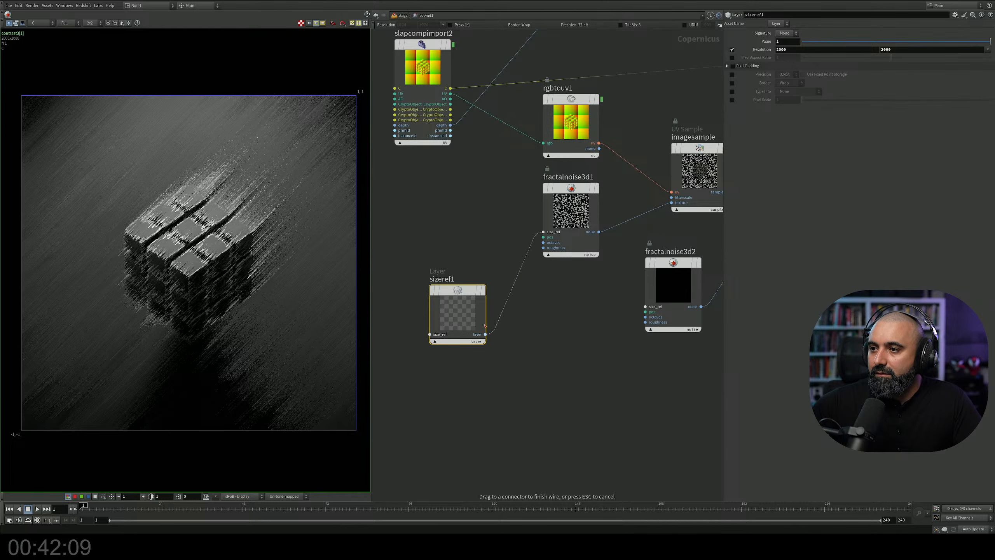
pyautogui.moveTo(485, 325); pyautogui.dragTo(486, 334)
pyautogui.moveTo(646, 307); pyautogui.dragTo(486, 334)
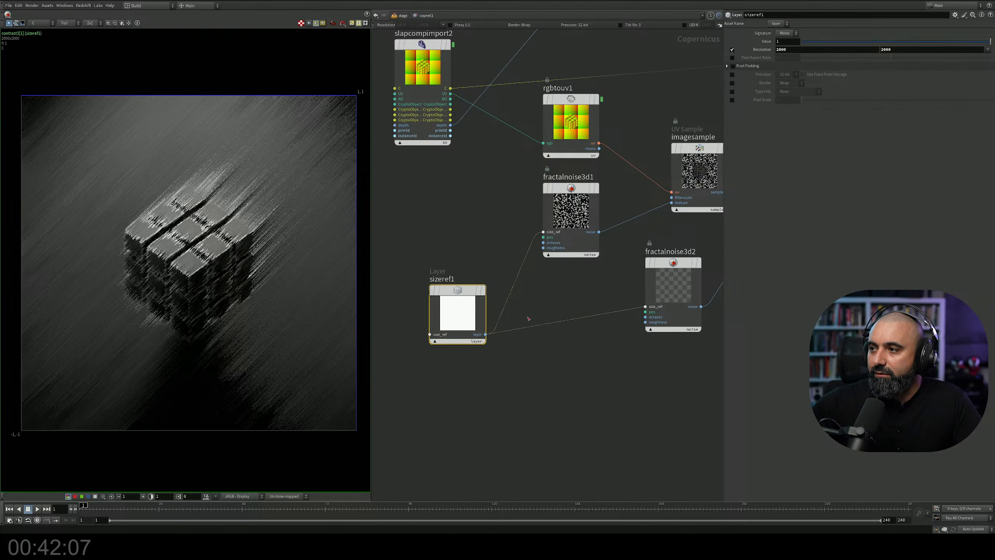
# Move fractalnoise3d2 slightly down and raise its element size to about 0.035.
pyautogui.moveTo(574, 315); pyautogui.dragTo(421, 344, button='middle')
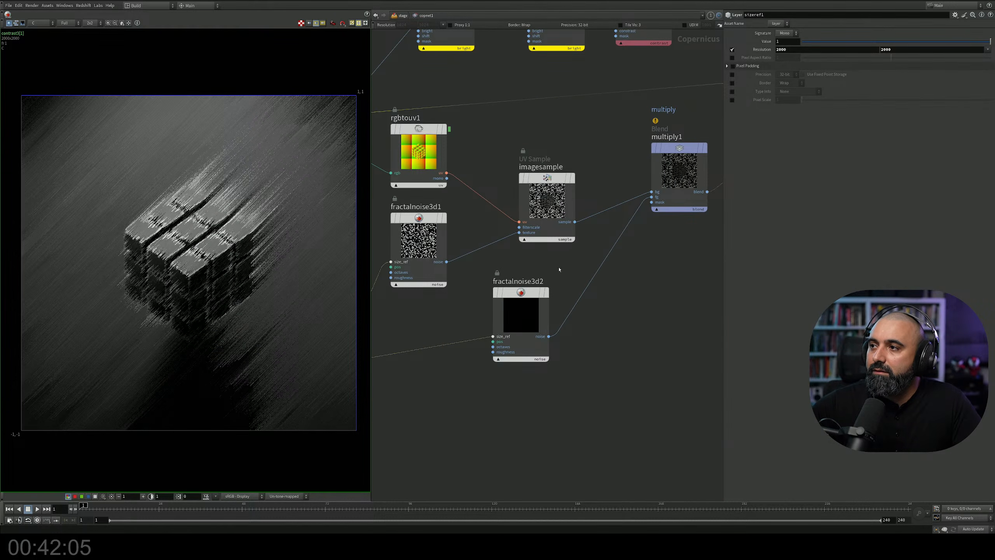
pyautogui.moveTo(559, 269); pyautogui.dragTo(487, 322, button='middle')
pyautogui.moveTo(533, 226); pyautogui.dragTo(594, 197, button='middle')
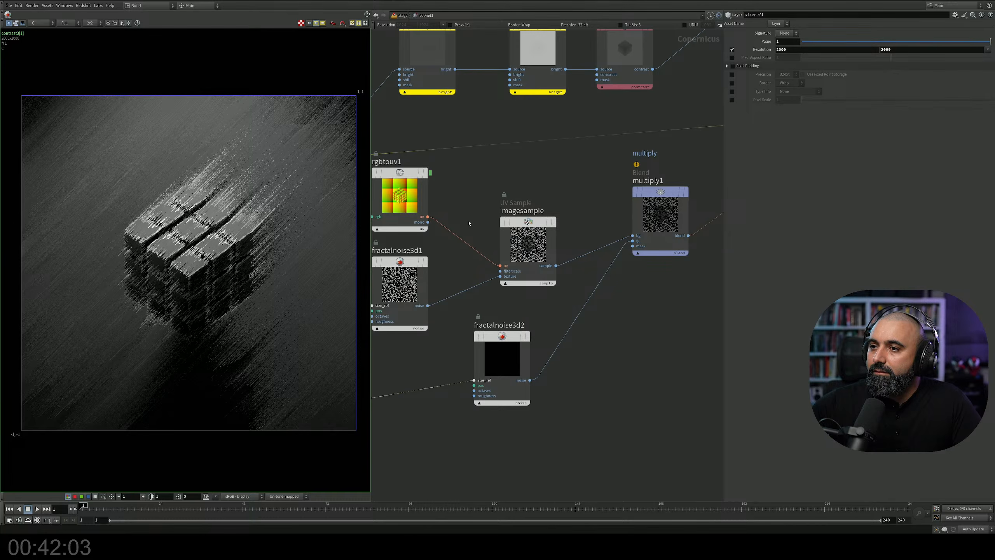
pyautogui.moveTo(469, 223); pyautogui.dragTo(531, 197, button='middle')
pyautogui.moveTo(541, 353); pyautogui.dragTo(523, 383)
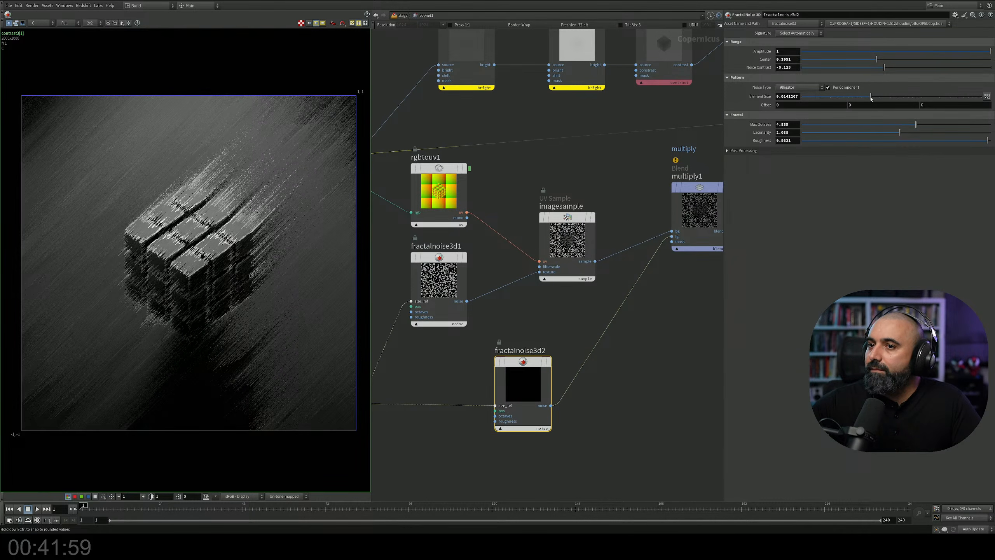
pyautogui.moveTo(872, 98); pyautogui.dragTo(893, 103)
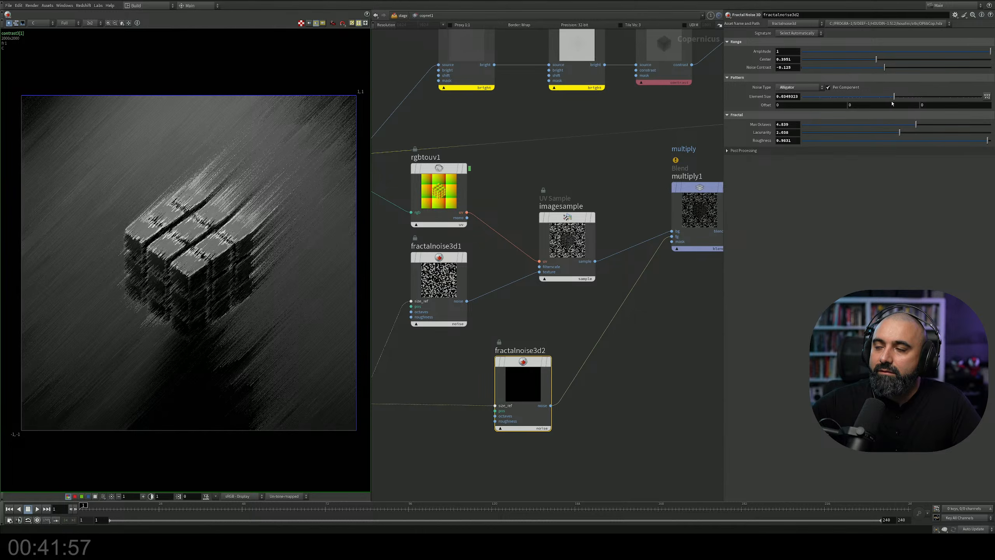
# Display multiply1 in the viewer and read the warning in its node info.
pyautogui.scroll(-8, 526, 240)
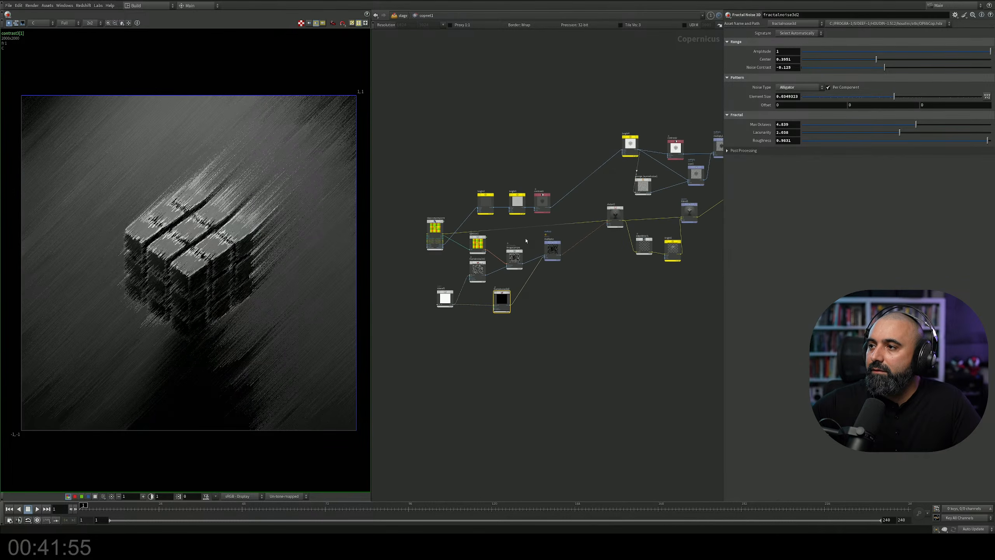
pyautogui.scroll(3, 526, 240)
pyautogui.scroll(3, 526, 240)
pyautogui.moveTo(646, 282)
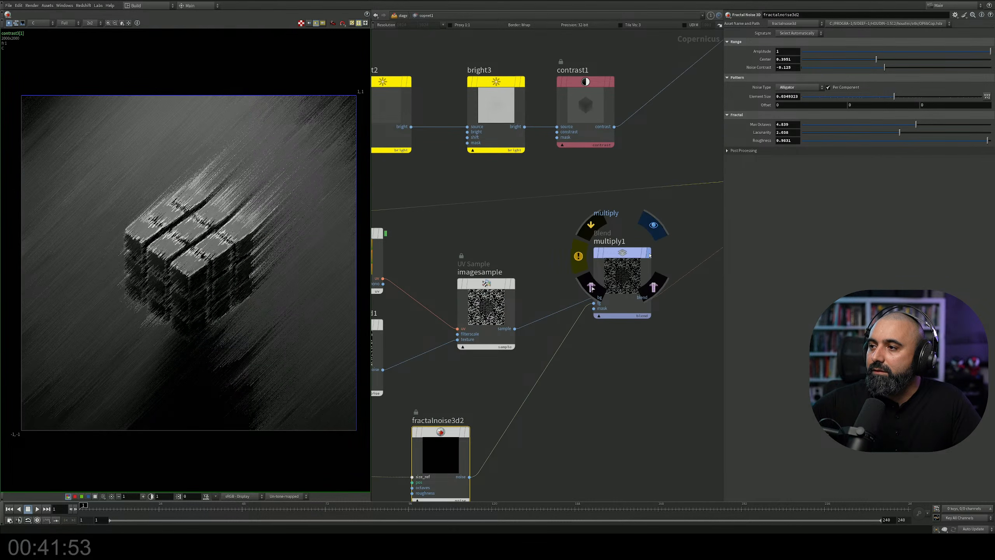
pyautogui.click(653, 226)
pyautogui.click(635, 280)
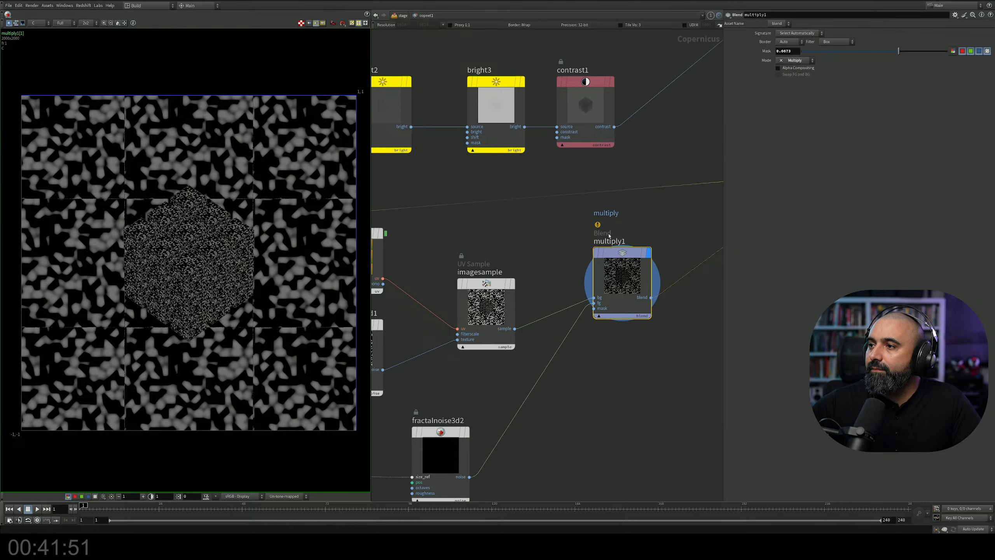
pyautogui.click(579, 257)
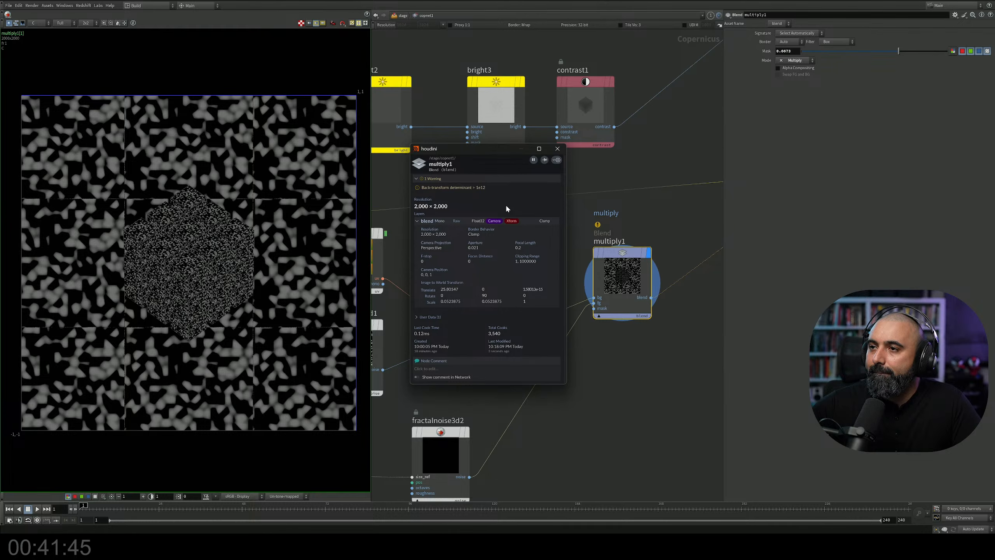
pyautogui.click(558, 149)
# Check the slapcompimport2 parameters, and display fractalnoise3d1 in the viewer with its noise settings.
pyautogui.moveTo(535, 250); pyautogui.dragTo(643, 226, button='middle')
pyautogui.scroll(-5, 643, 227)
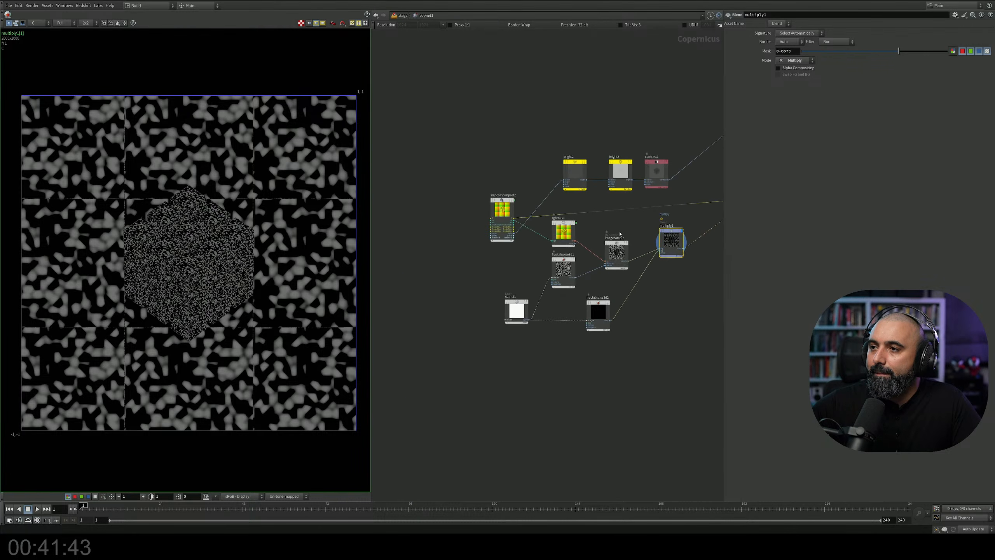
pyautogui.scroll(6, 521, 200)
pyautogui.moveTo(519, 127); pyautogui.dragTo(421, 224)
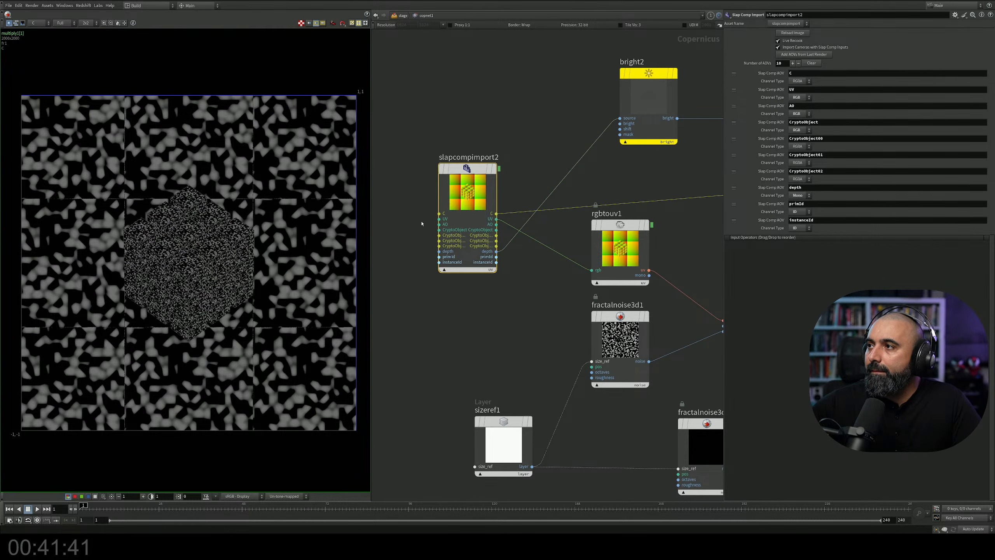
pyautogui.scroll(-3, 526, 320)
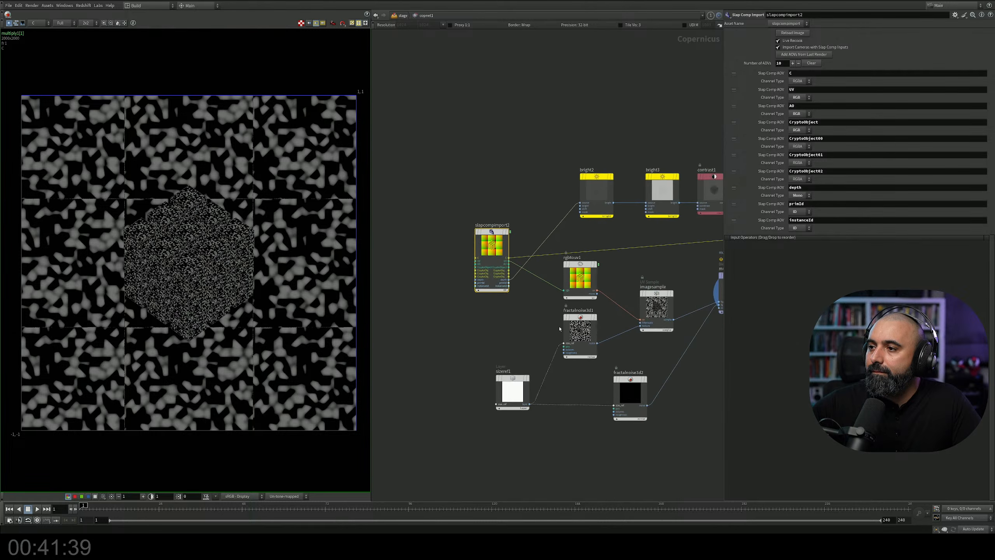
pyautogui.scroll(4, 549, 314)
pyautogui.click(518, 255)
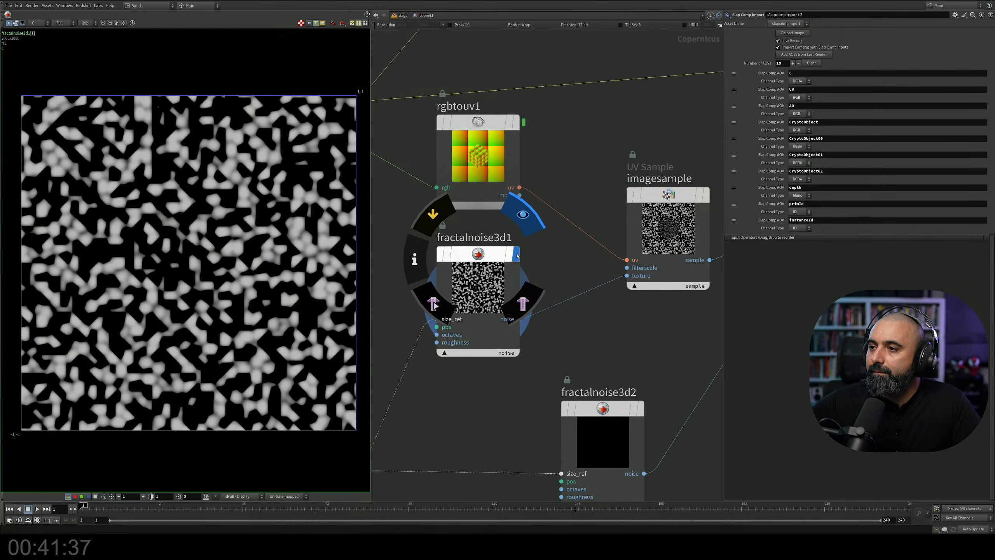
pyautogui.click(510, 271)
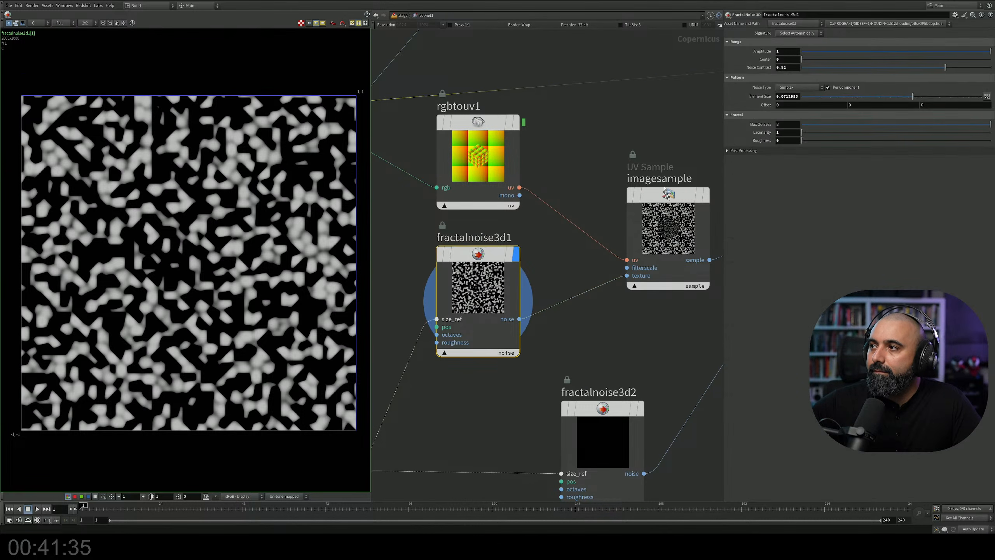
# Display the imagesample node's output in the viewer and show its parameters.
pyautogui.moveTo(552, 230); pyautogui.dragTo(471, 218, button='middle')
pyautogui.scroll(-4, 536, 216)
pyautogui.scroll(4, 578, 201)
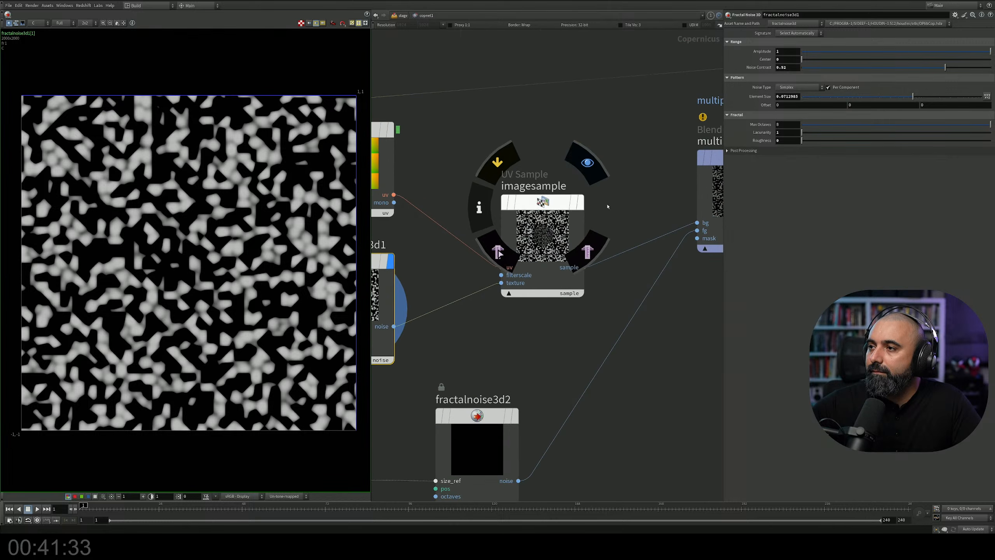
pyautogui.moveTo(619, 149); pyautogui.dragTo(465, 308)
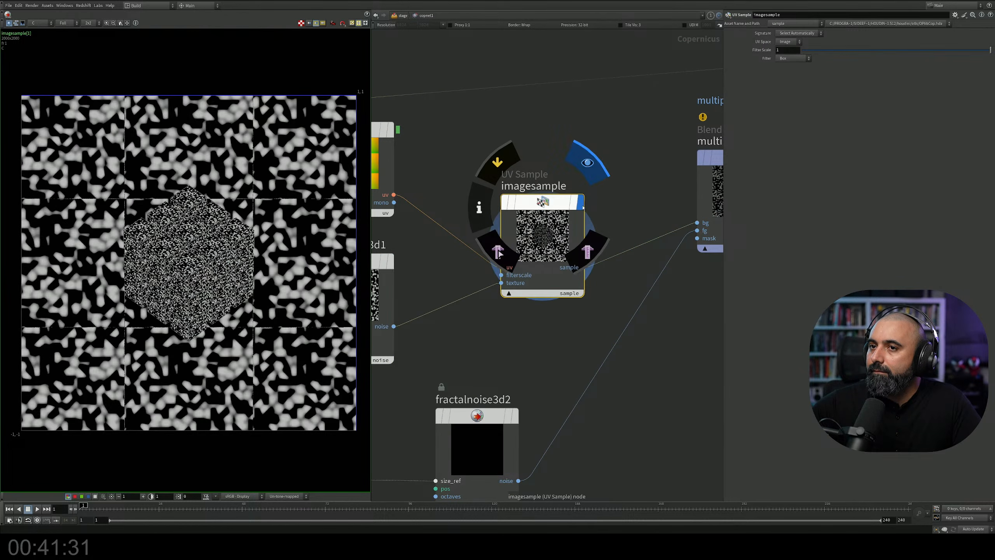
# Try a second Multiply node below multiply1, fed by imagesample and fractalnoise3d2, and display it.
pyautogui.scroll(-5, 580, 213)
pyautogui.rightClick(579, 213)
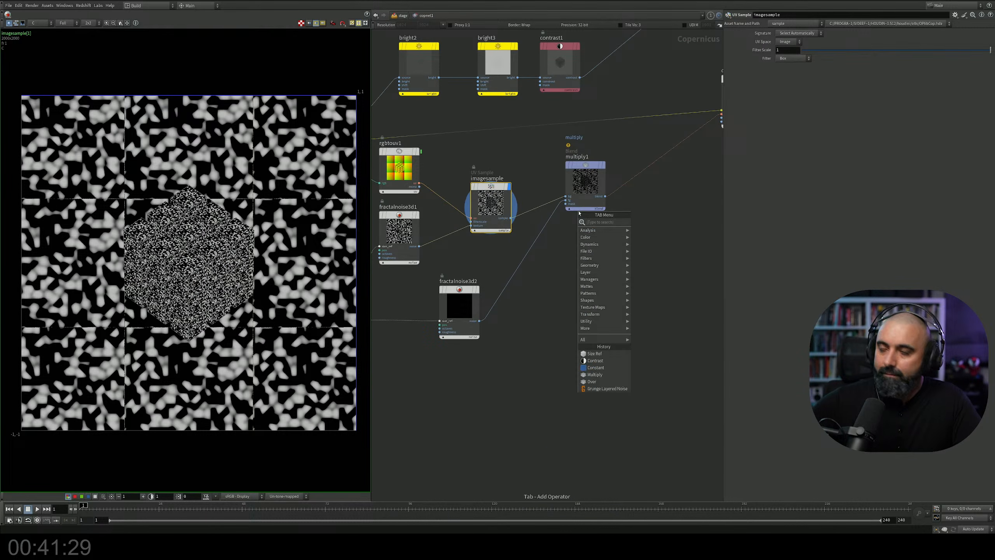
pyautogui.press('Escape')
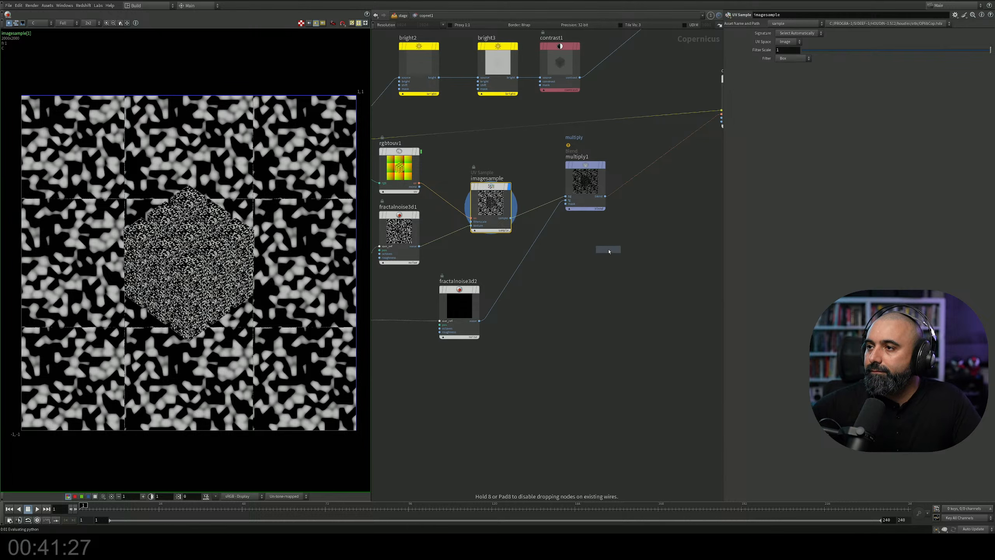
pyautogui.click(609, 251)
pyautogui.moveTo(511, 218); pyautogui.dragTo(480, 321)
pyautogui.click(626, 250)
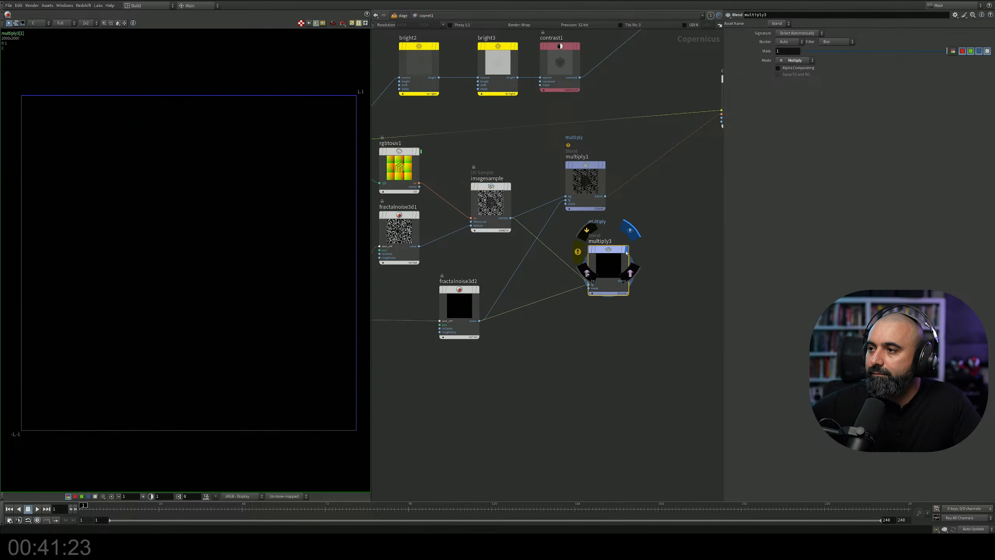
pyautogui.moveTo(616, 252); pyautogui.dragTo(588, 267)
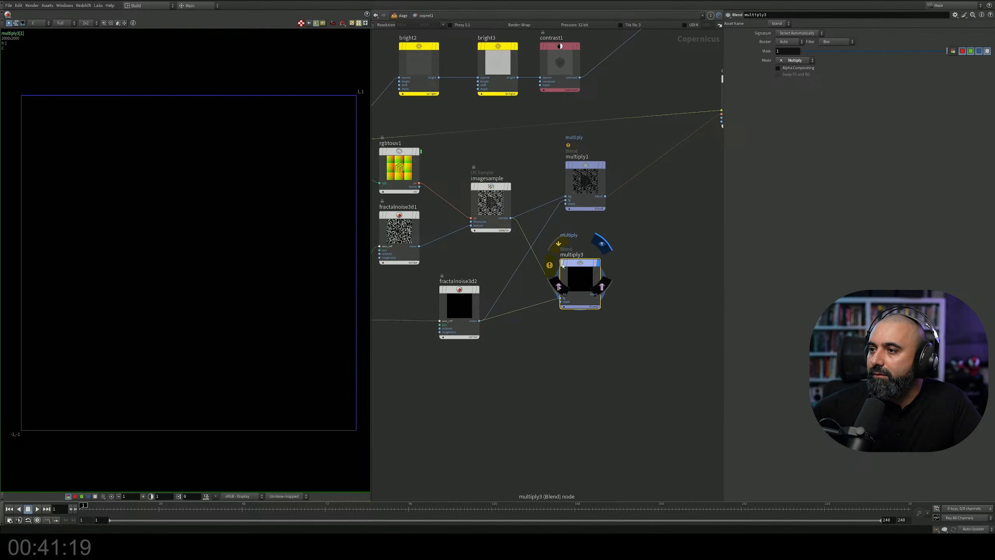
# Read the warning in the second Multiply node's info and delete that node.
pyautogui.click(551, 265)
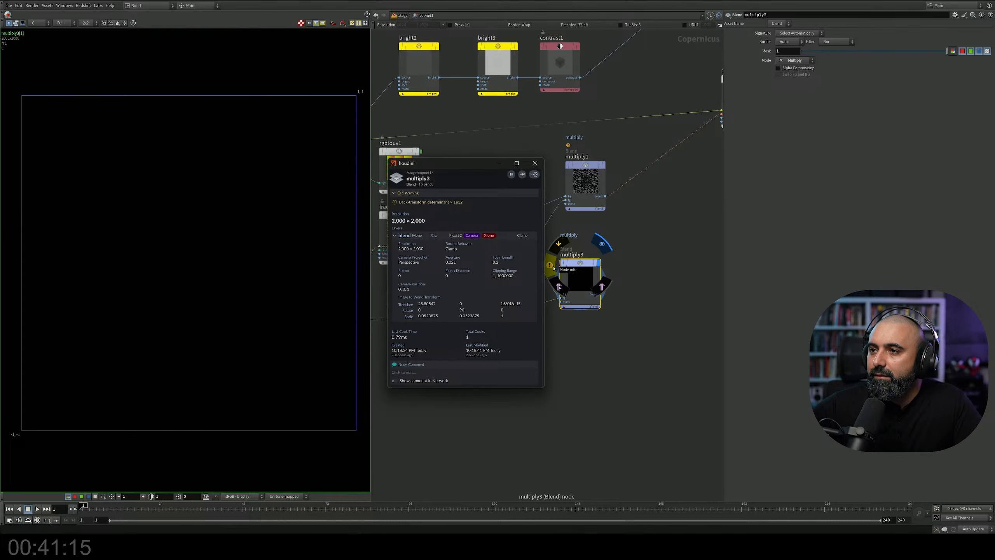
pyautogui.click(535, 164)
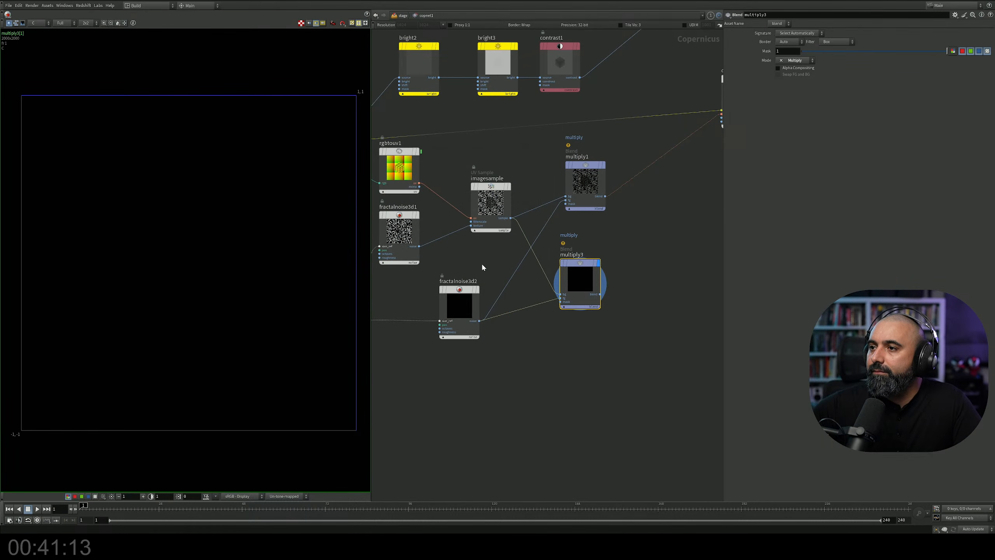
pyautogui.moveTo(515, 274); pyautogui.dragTo(557, 268, button='middle')
pyautogui.moveTo(598, 310); pyautogui.dragTo(633, 333, button='middle')
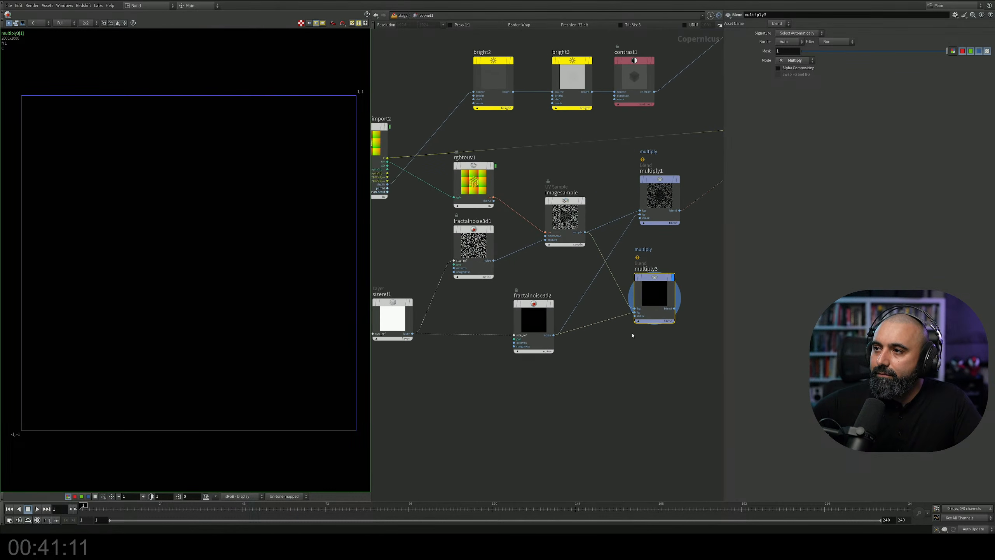
pyautogui.press('Delete')
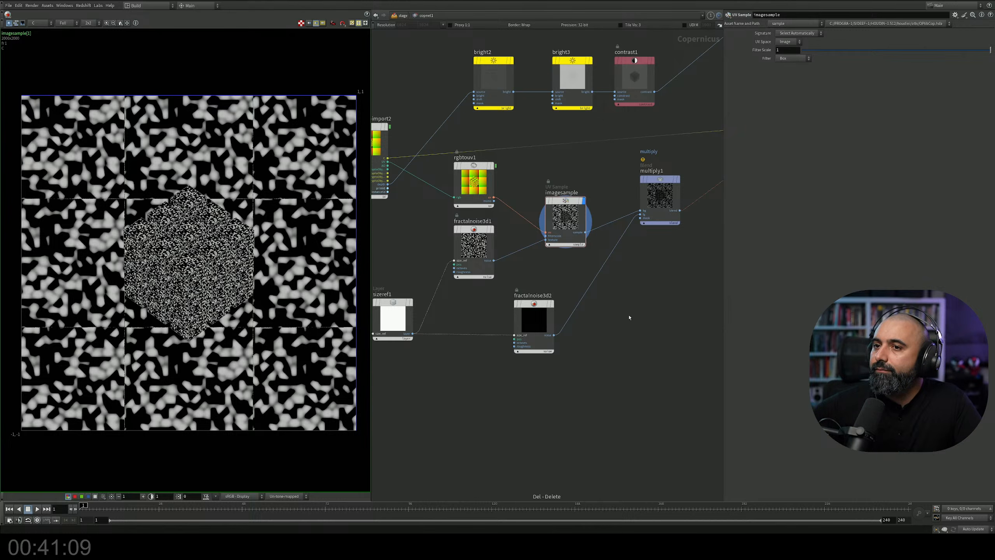
# Lower the element size of fractalnoise3d1 to about 0.028.
pyautogui.moveTo(549, 278); pyautogui.dragTo(623, 280, button='middle')
pyautogui.click(547, 245)
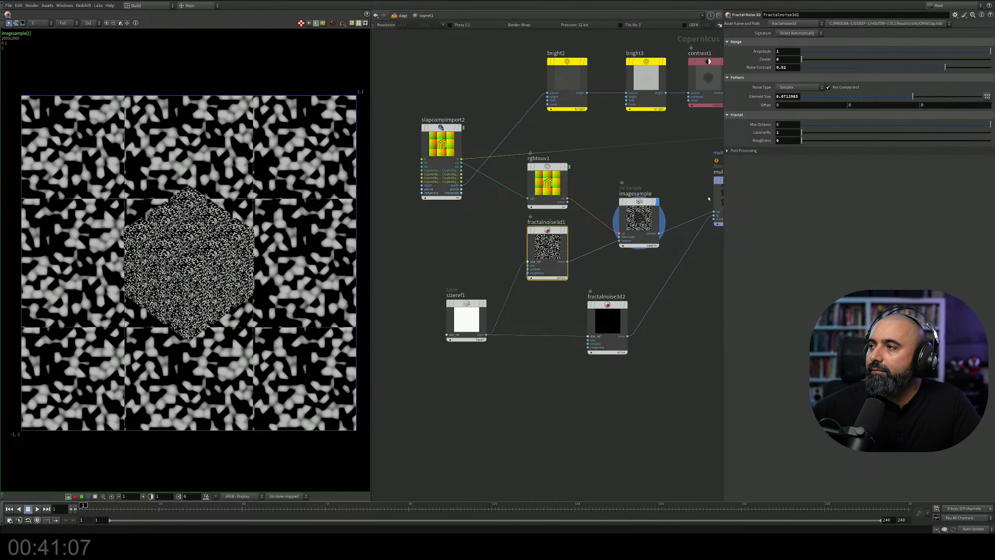
pyautogui.moveTo(915, 98); pyautogui.dragTo(888, 97)
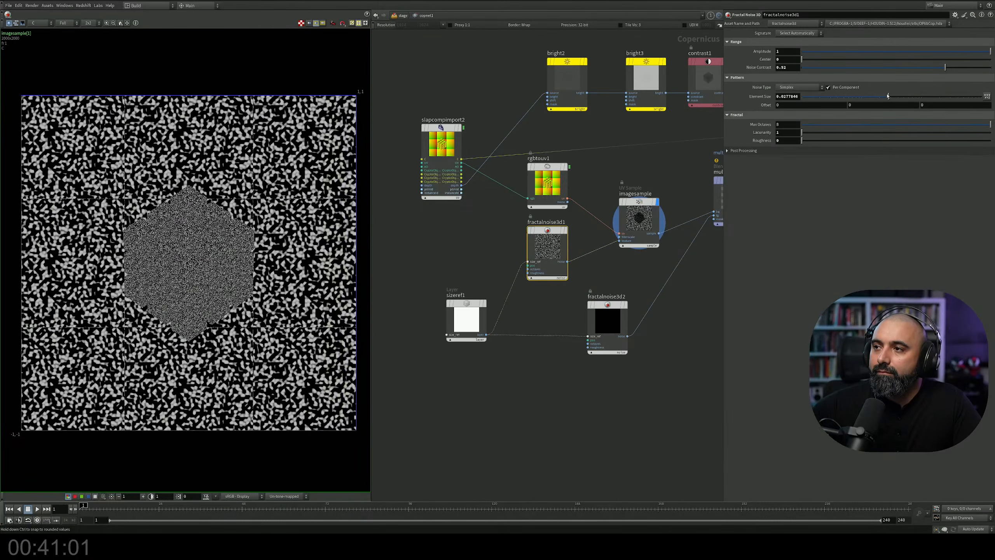
# Move the fractalnoise3d1 node down slightly to leave more space below rgbtouv1.
pyautogui.moveTo(468, 210); pyautogui.dragTo(493, 221, button='middle')
pyautogui.moveTo(564, 243); pyautogui.dragTo(564, 273)
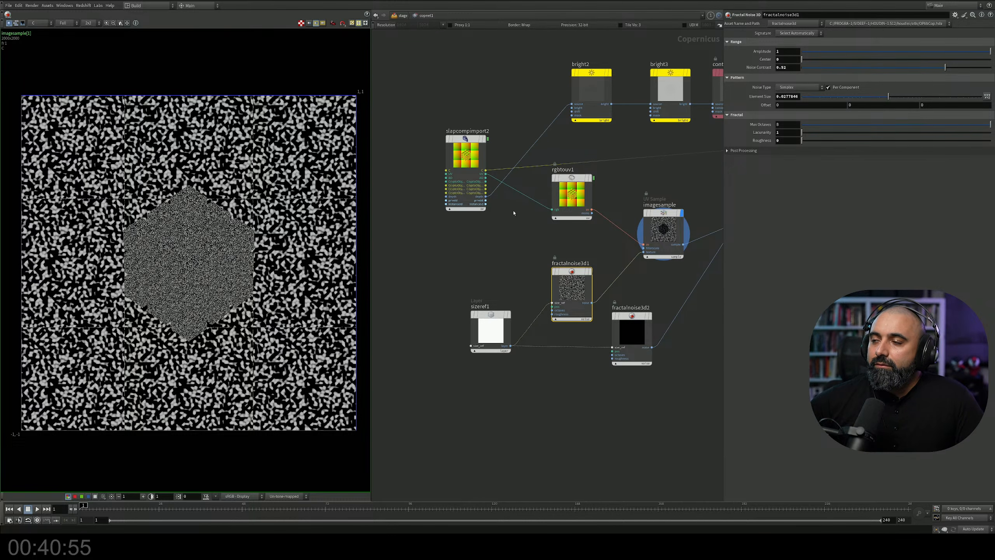
pyautogui.moveTo(514, 213); pyautogui.dragTo(514, 239, button='middle')
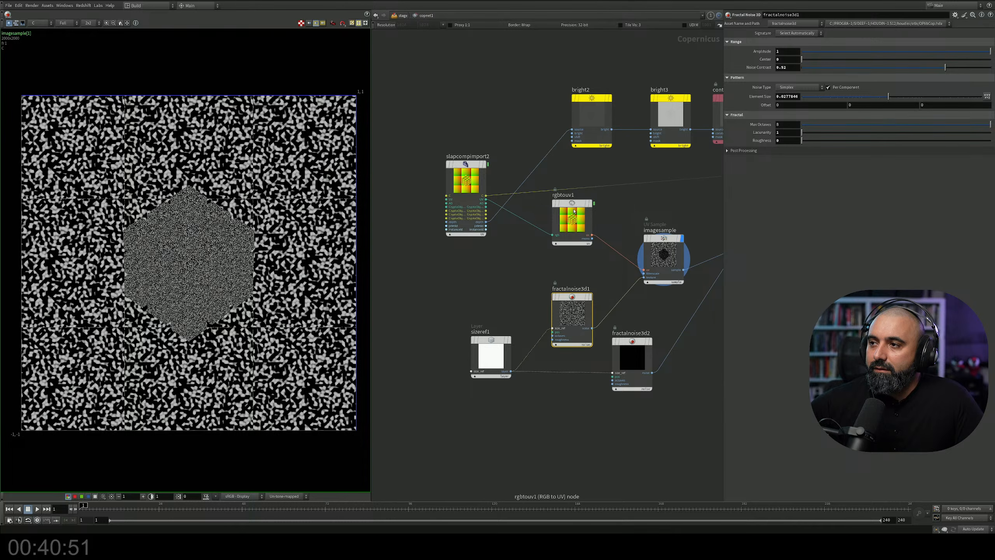
pyautogui.scroll(4, 566, 225)
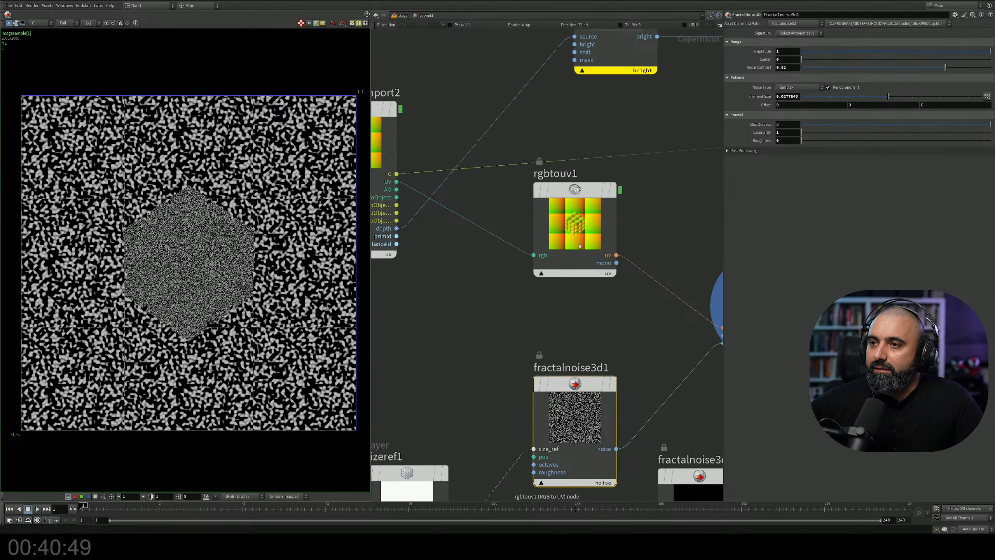
pyautogui.moveTo(447, 75); pyautogui.dragTo(449, 81, button='middle')
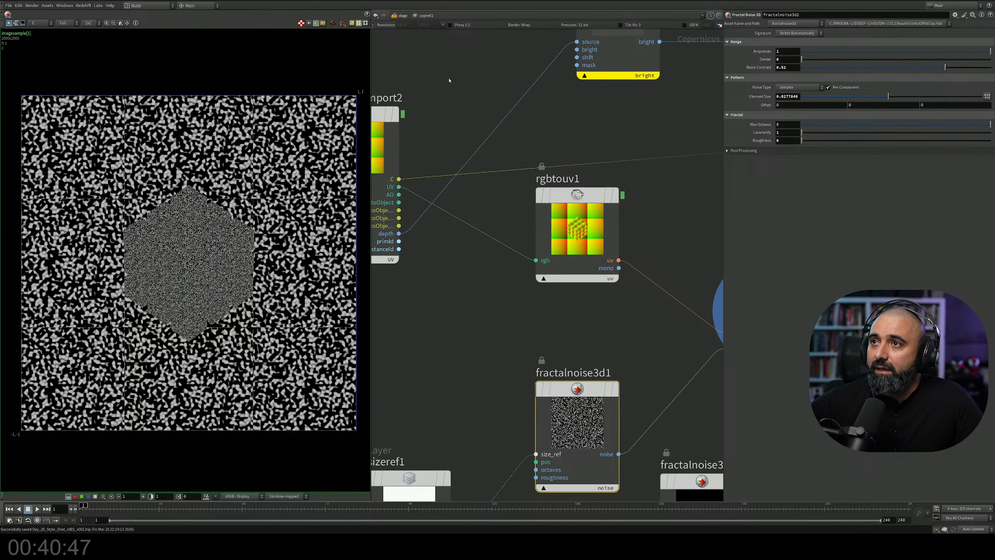
# Add a UV Texture node after the grid inside the stage's grid1 node, and return to the stage level.
pyautogui.press('u')
pyautogui.moveTo(538, 190); pyautogui.dragTo(586, 254, button='middle')
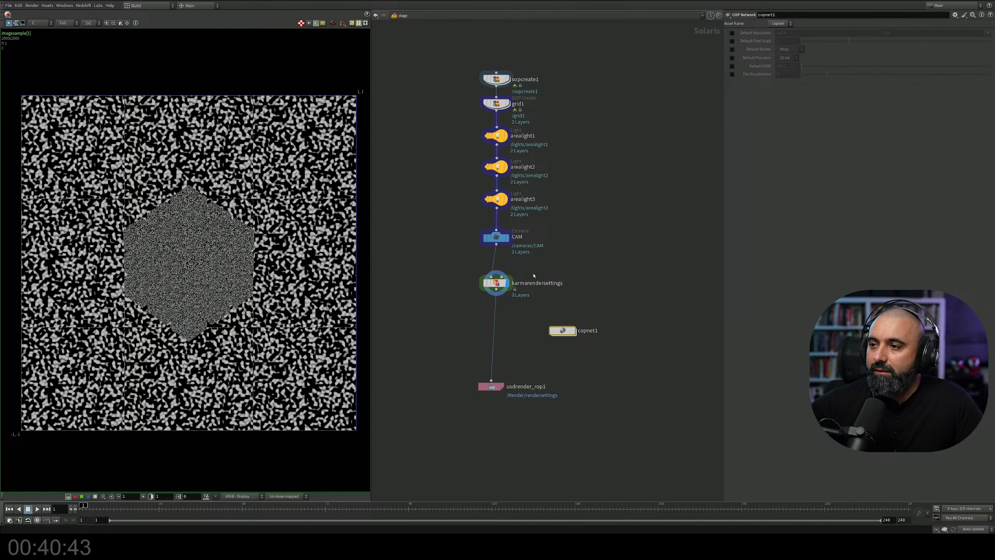
pyautogui.doubleClick(496, 104)
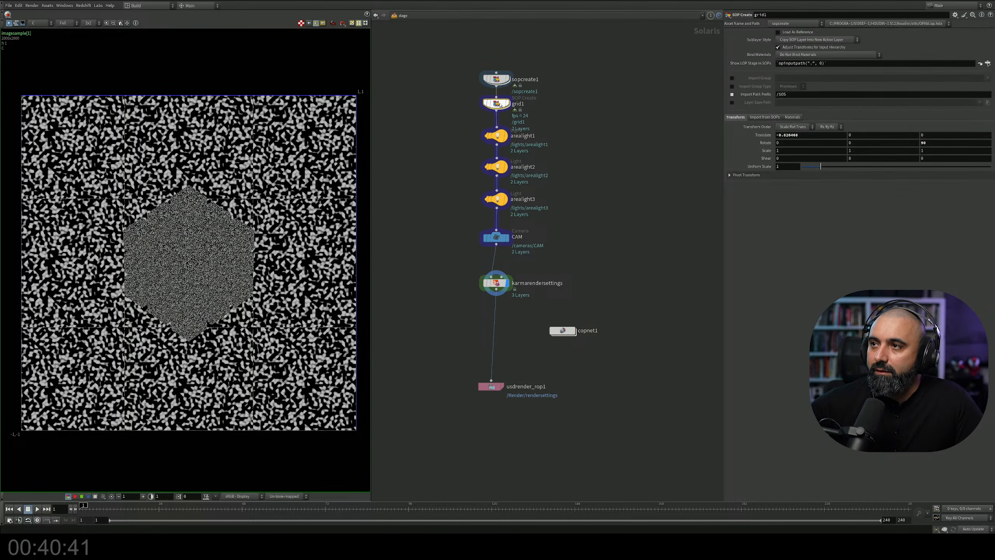
pyautogui.press('Tab')
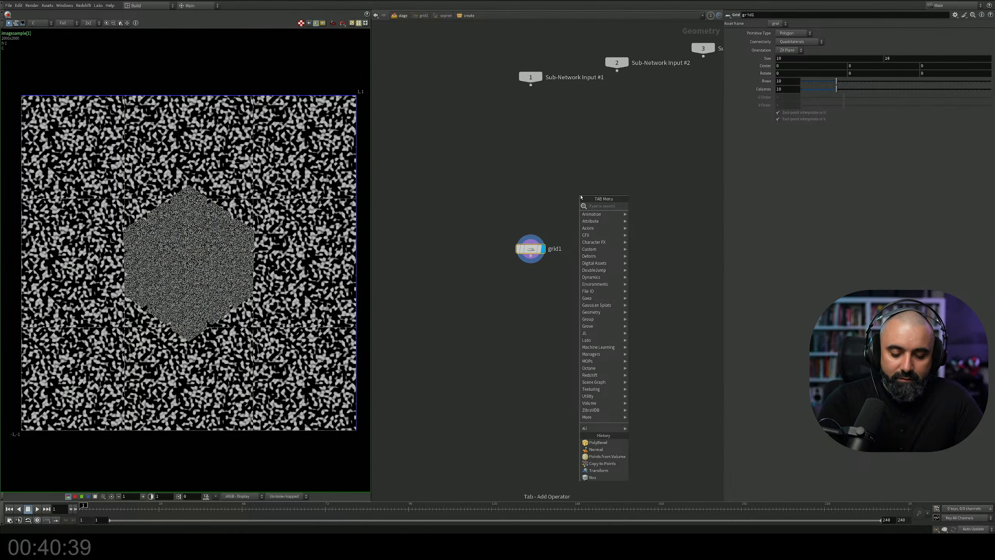
pyautogui.write('uvte')
pyautogui.press('Return')
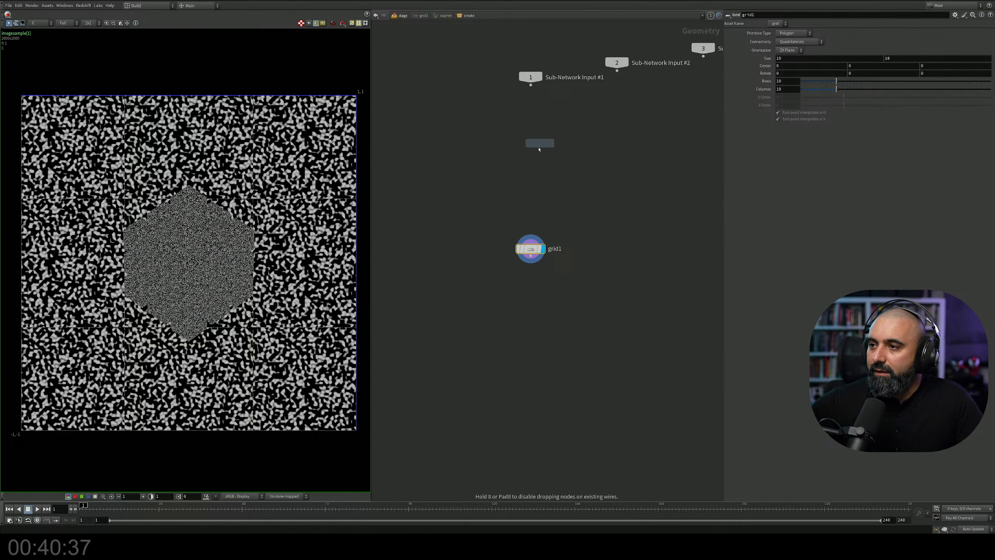
pyautogui.click(532, 268)
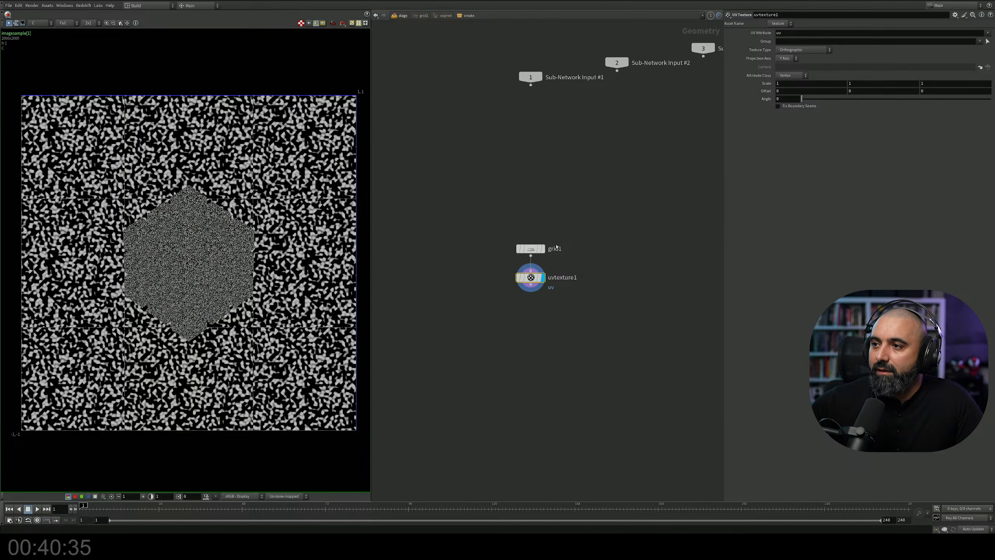
pyautogui.press('u')
pyautogui.press('u')
pyautogui.press('u')
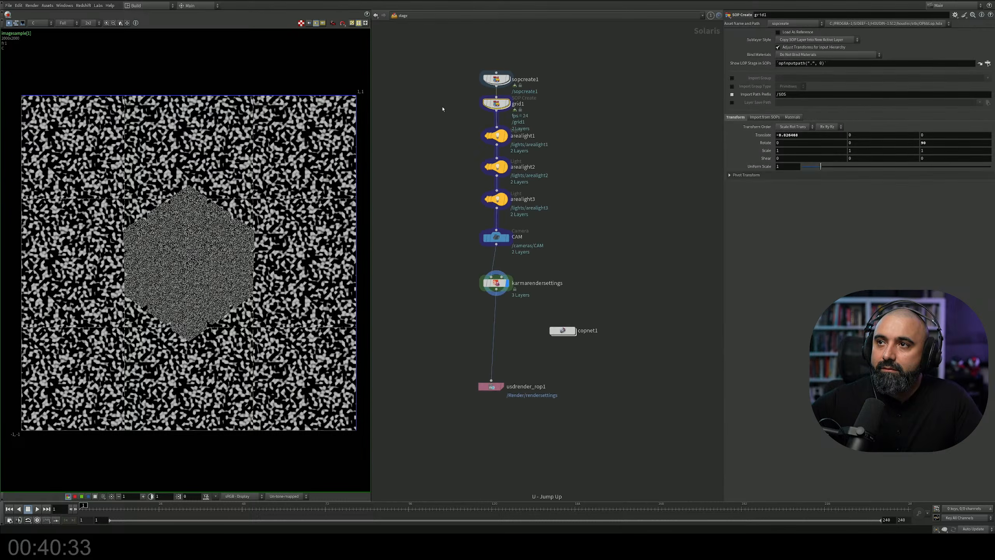
# Render the Scene View with Karma XPU and display the UV pass.
pyautogui.hotkey('ctrl', 'shift', 'b')
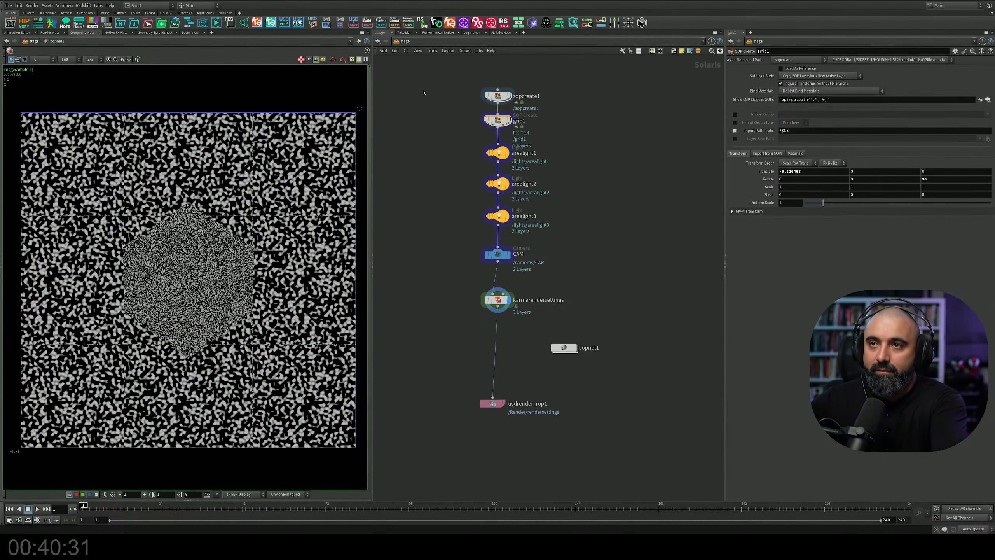
pyautogui.click(190, 33)
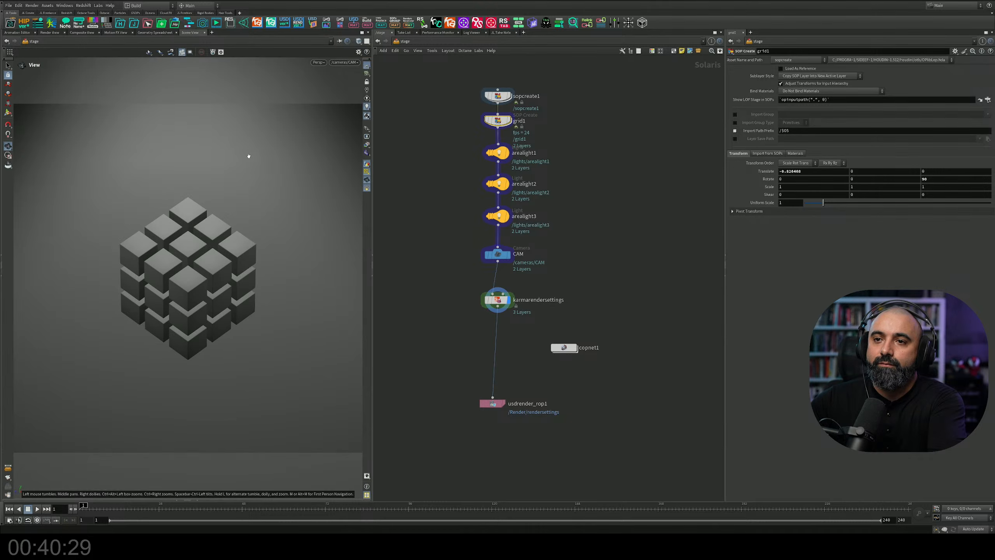
pyautogui.click(318, 62)
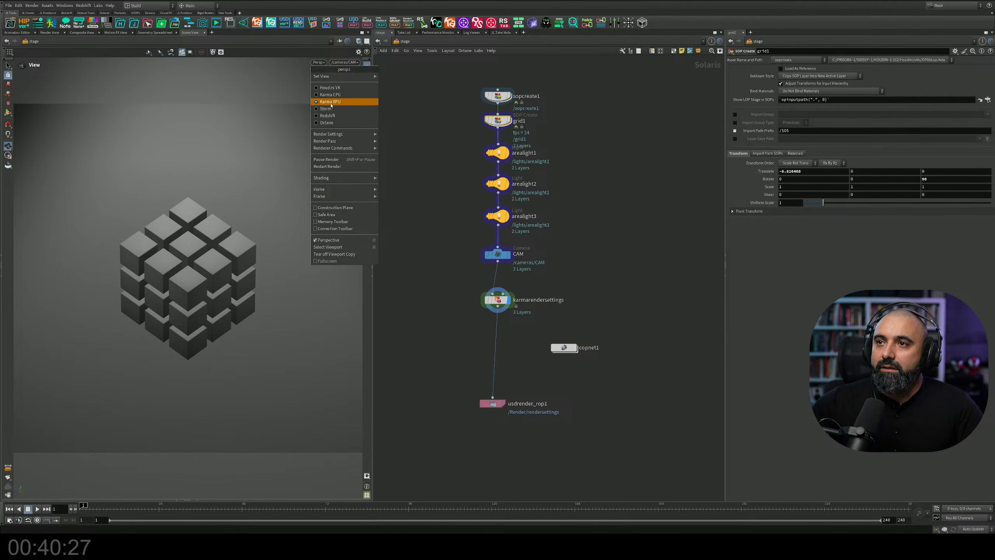
pyautogui.click(344, 107)
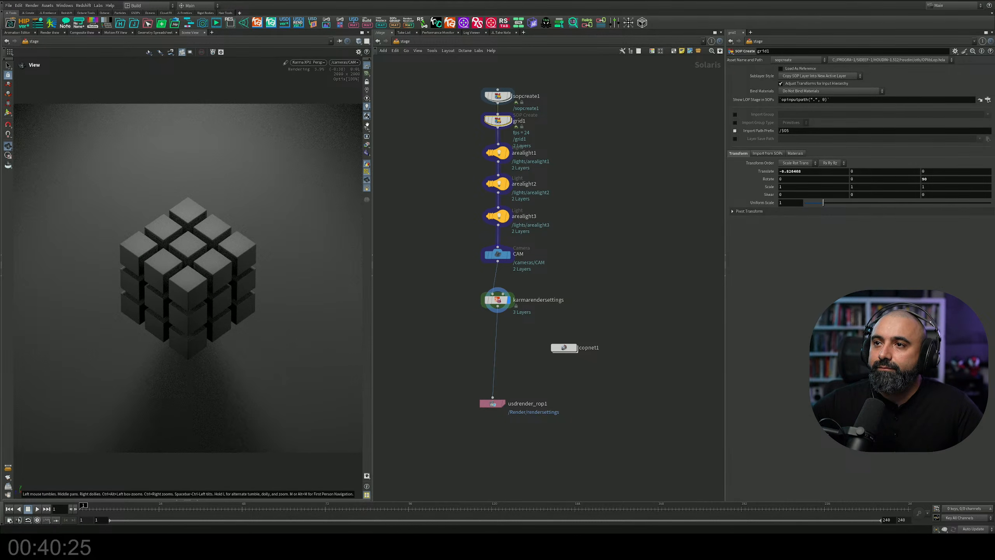
pyautogui.click(367, 136)
pyautogui.click(381, 167)
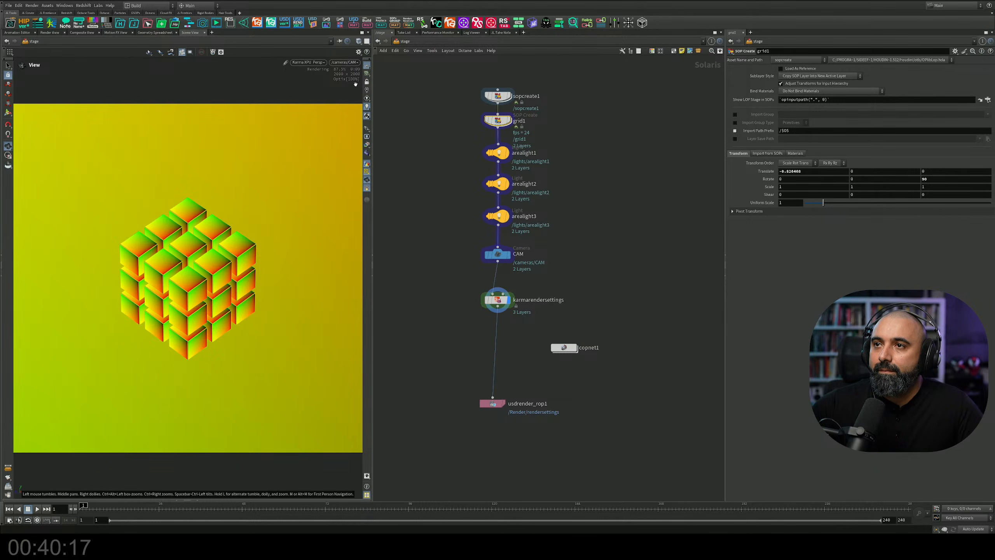
# Return the viewport renderer to Houdini VK and open the copnet1 network.
pyautogui.click(314, 62)
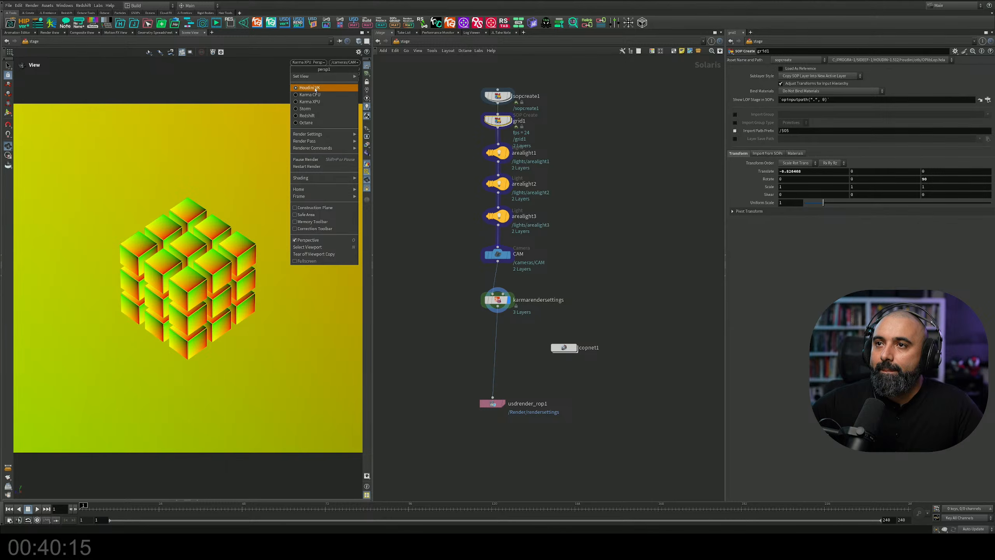
pyautogui.click(313, 88)
pyautogui.moveTo(562, 311); pyautogui.dragTo(573, 278, button='middle')
pyautogui.doubleClick(574, 315)
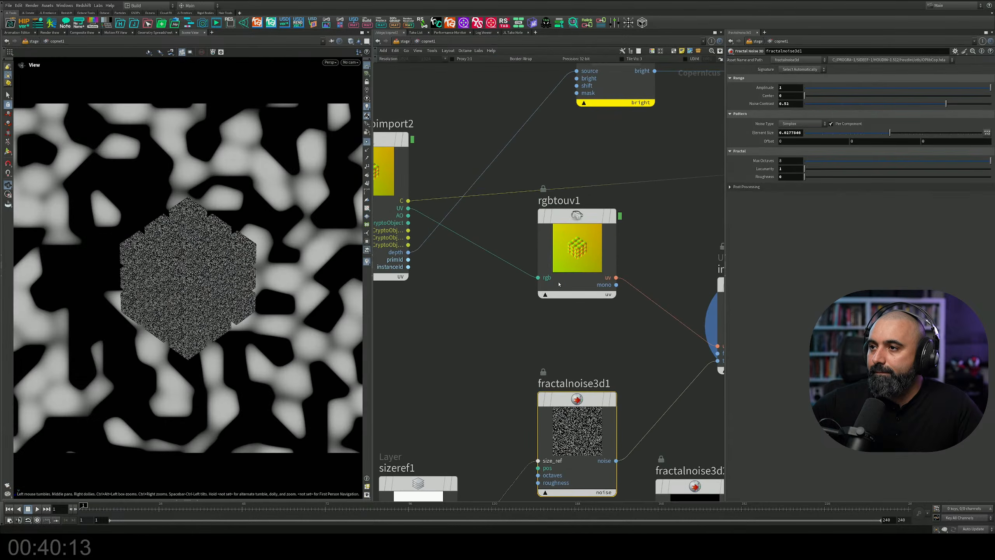
# Show the parameters of the slapcompimport2 node.
pyautogui.moveTo(438, 177); pyautogui.dragTo(584, 232, button='middle')
pyautogui.middleClick(530, 204)
pyautogui.click(530, 204)
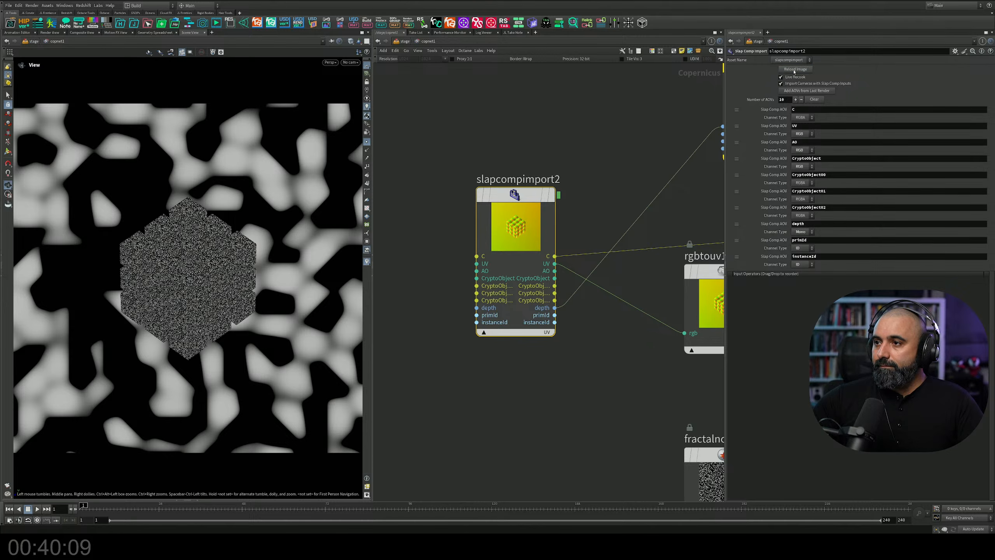
pyautogui.moveTo(620, 215); pyautogui.dragTo(433, 202, button='middle')
pyautogui.scroll(-5, 486, 232)
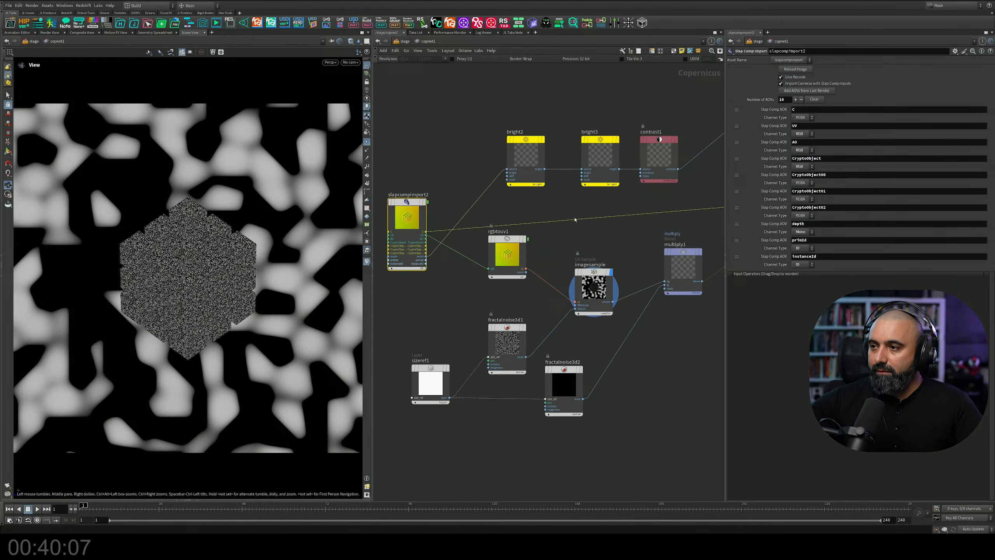
# Display the contrast3 node's output in the viewer and save the scene file.
pyautogui.moveTo(638, 241); pyautogui.dragTo(449, 229, button='middle')
pyautogui.scroll(4, 429, 255)
pyautogui.scroll(-5, 477, 242)
pyautogui.moveTo(682, 237); pyautogui.dragTo(356, 362, button='middle')
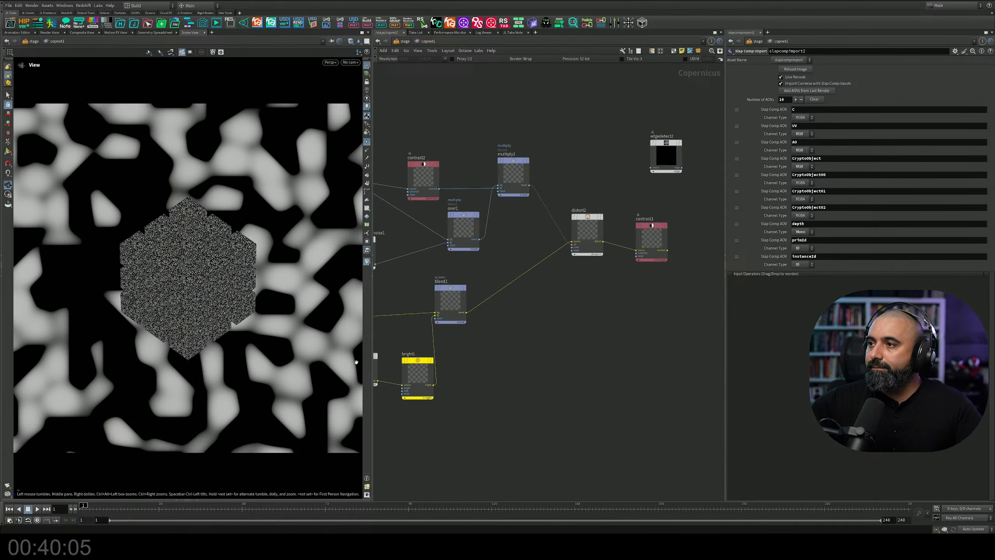
pyautogui.scroll(5, 647, 251)
pyautogui.click(647, 252)
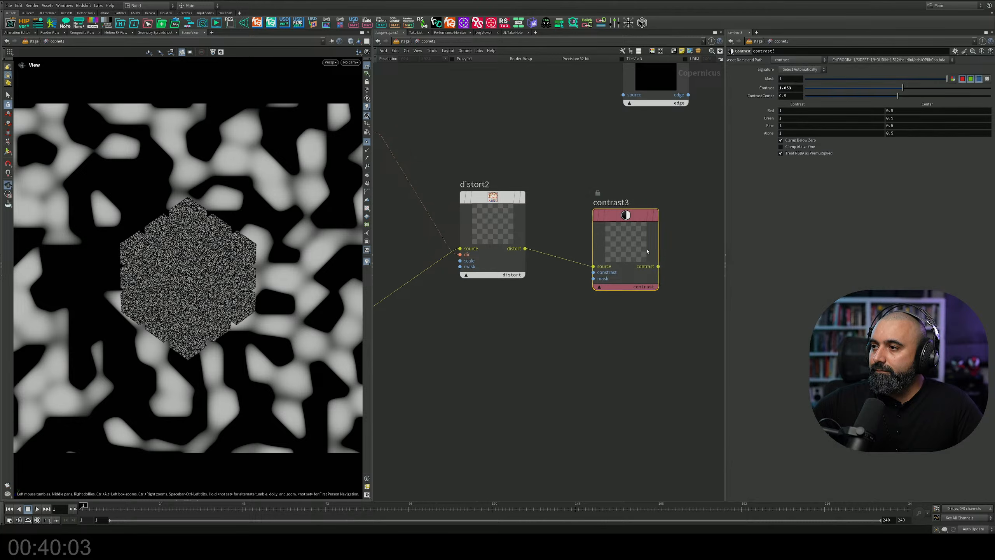
pyautogui.click(657, 215)
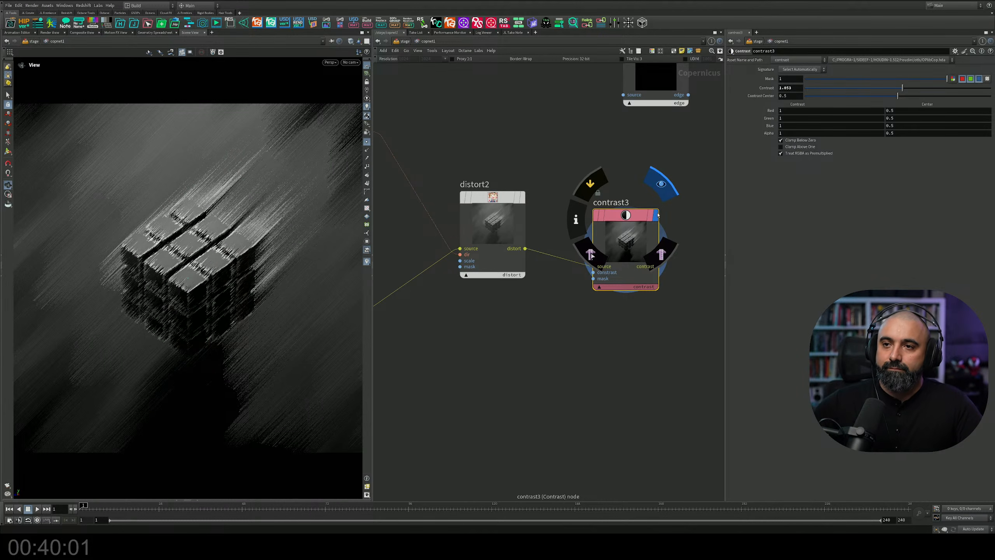
pyautogui.moveTo(525, 356); pyautogui.dragTo(607, 340, button='middle')
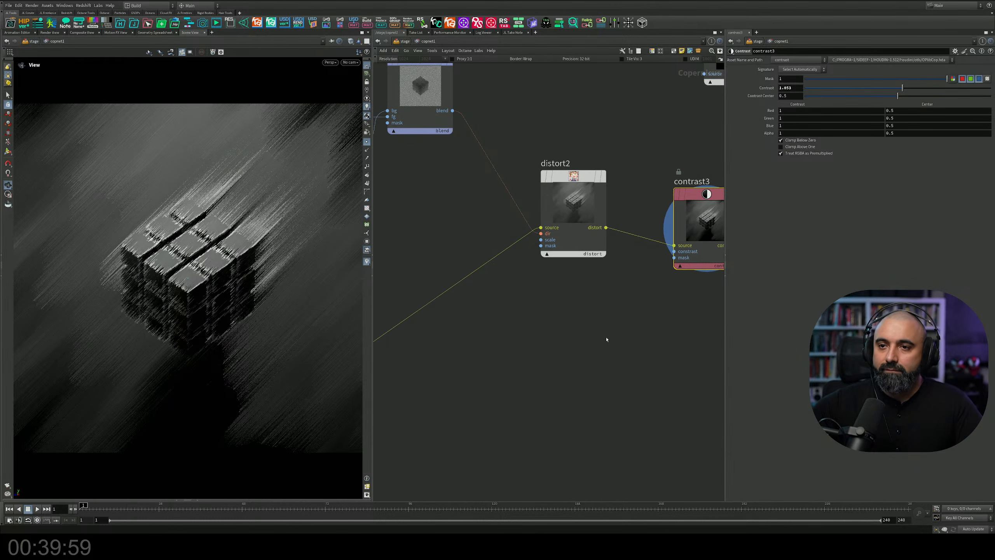
pyautogui.hotkey('ctrl', 's')
# Display fractalnoise3d2 and set its center to about 0.643 and noise contrast to about -0.748.
pyautogui.scroll(-6, 633, 334)
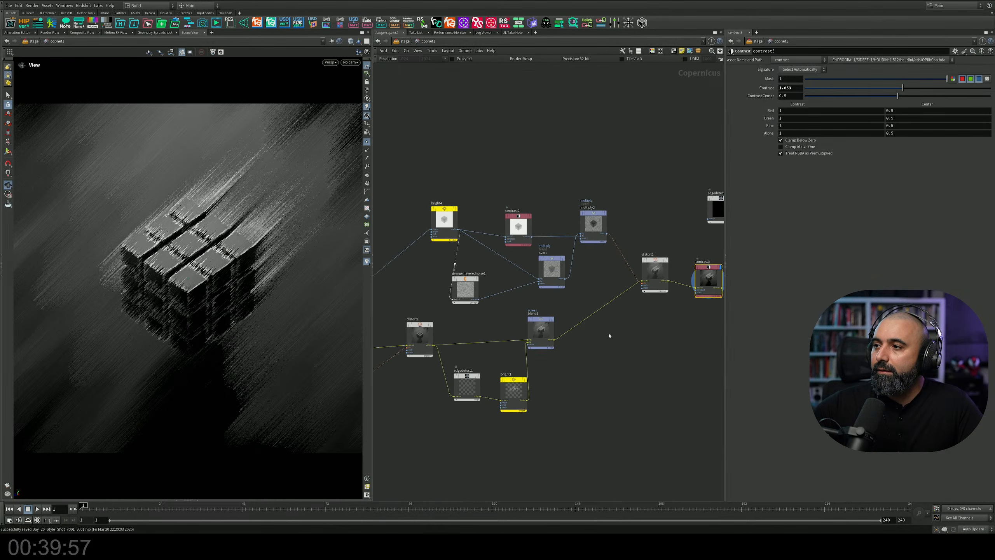
pyautogui.moveTo(504, 321); pyautogui.dragTo(688, 313, button='middle')
pyautogui.scroll(4, 595, 322)
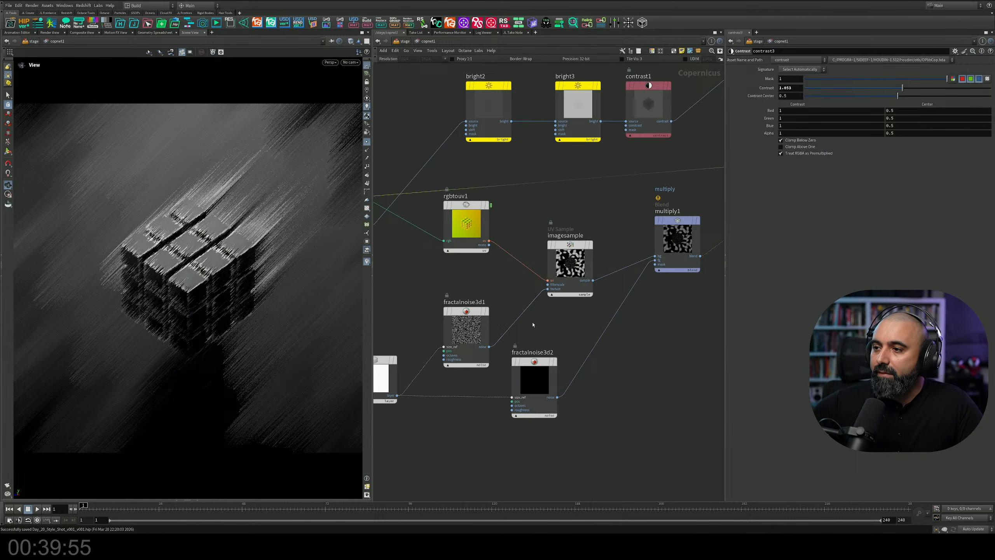
pyautogui.moveTo(533, 325); pyautogui.dragTo(600, 287, button='middle')
pyautogui.click(582, 331)
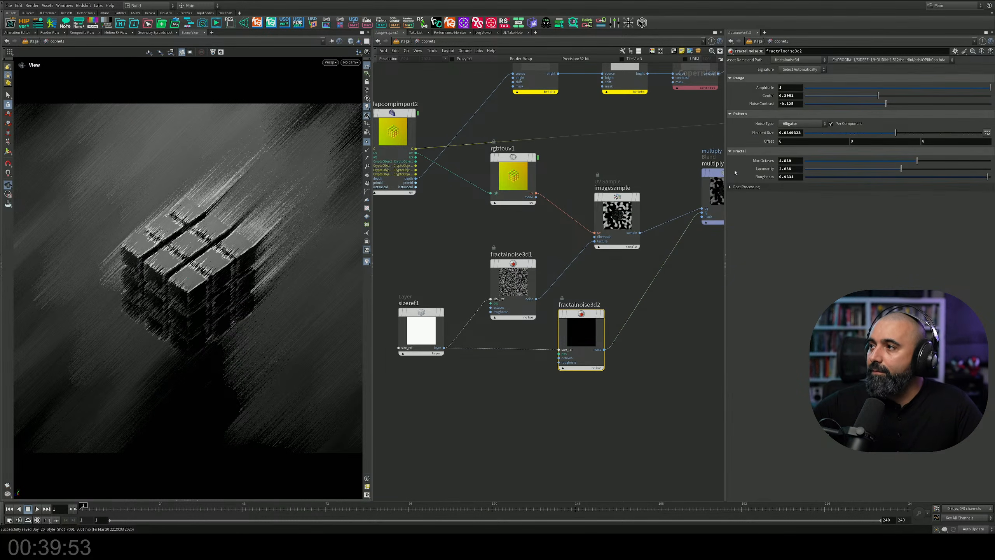
pyautogui.click(602, 314)
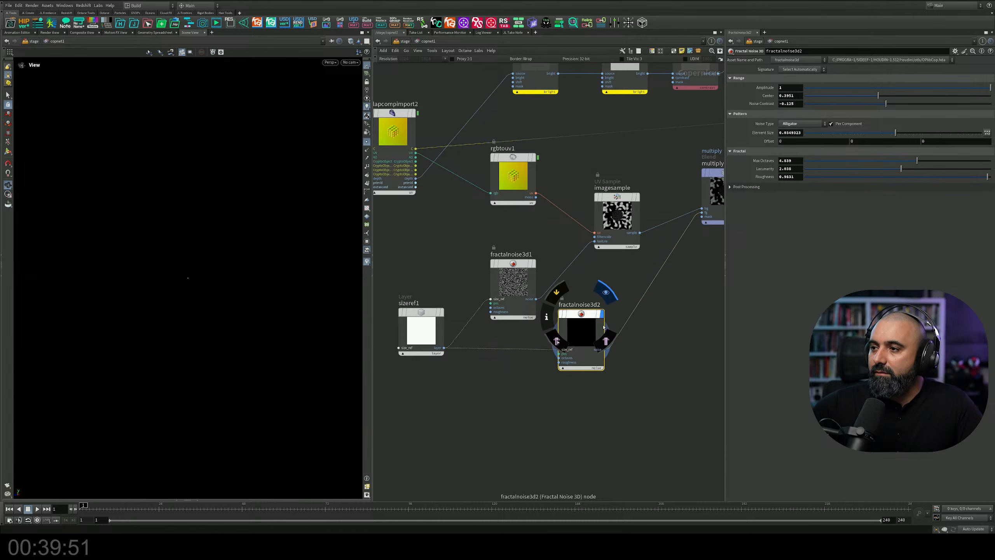
pyautogui.moveTo(879, 95); pyautogui.dragTo(829, 103)
pyautogui.click(740, 114)
# Move fractalnoise3d1 and fractalnoise3d2 slightly down together, and reselect only fractalnoise3d2.
pyautogui.moveTo(583, 209); pyautogui.dragTo(528, 212, button='middle')
pyautogui.moveTo(551, 289); pyautogui.dragTo(474, 413)
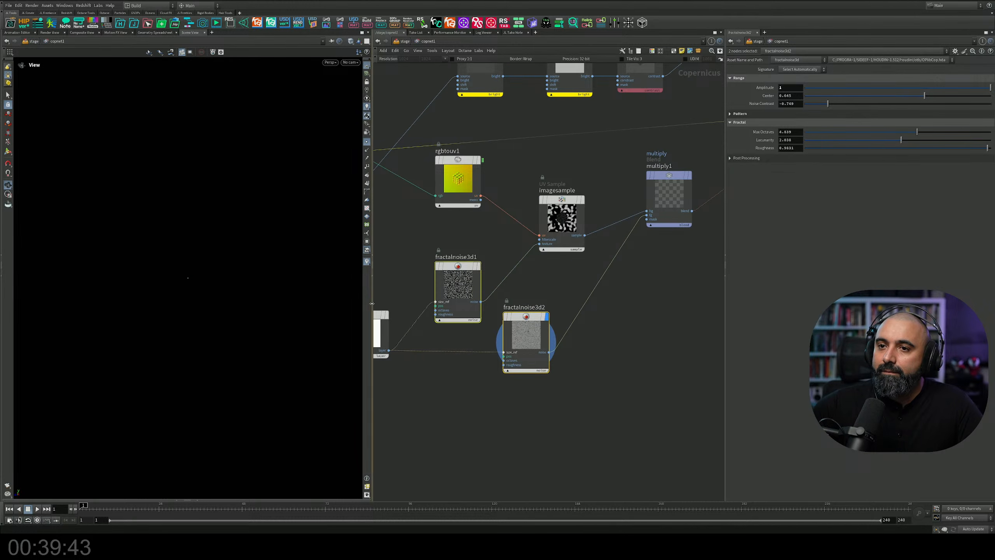
pyautogui.moveTo(529, 322); pyautogui.dragTo(541, 334)
pyautogui.moveTo(596, 433); pyautogui.dragTo(543, 355)
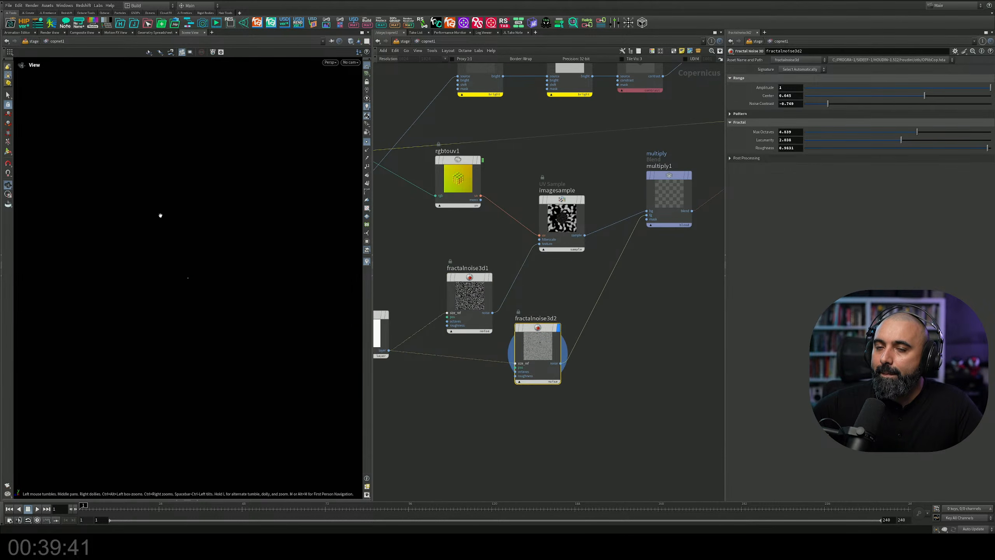
# Switch to the Composite View to show fractalnoise3d2's output framed in full.
pyautogui.moveTo(160, 216); pyautogui.dragTo(205, 274)
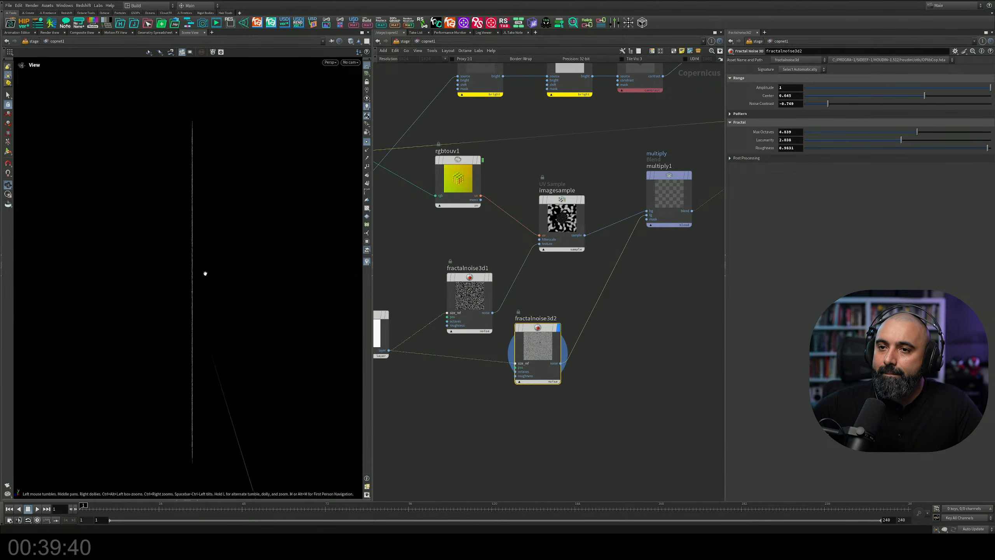
pyautogui.click(83, 33)
pyautogui.press('h')
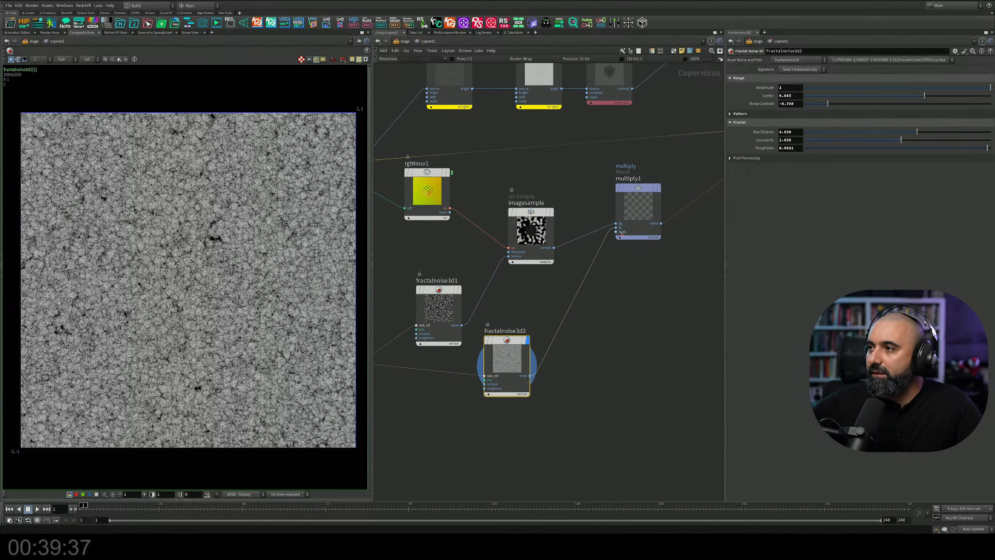
# Display the contrast3 node's output in the Composite View to check the final distorted cube.
pyautogui.scroll(5, 639, 255)
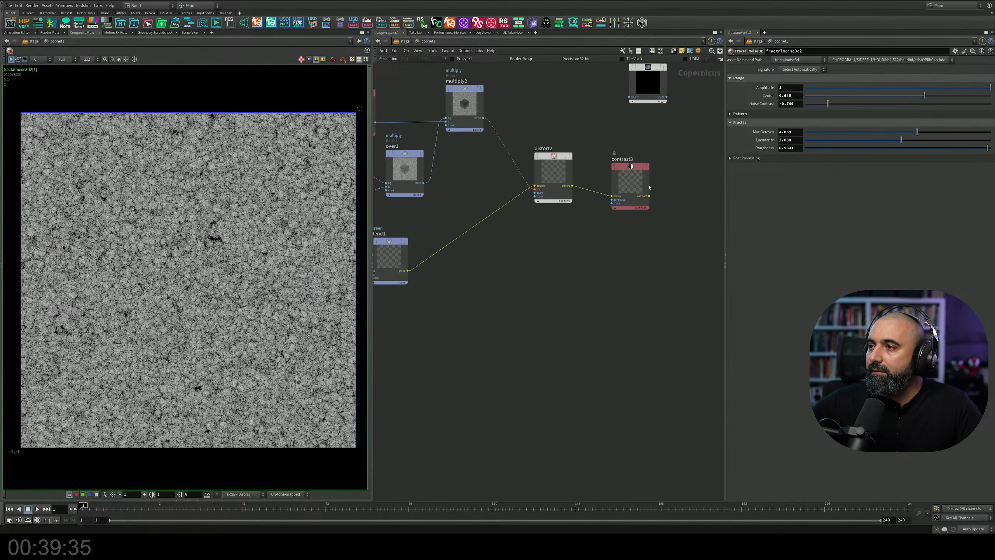
pyautogui.click(639, 177)
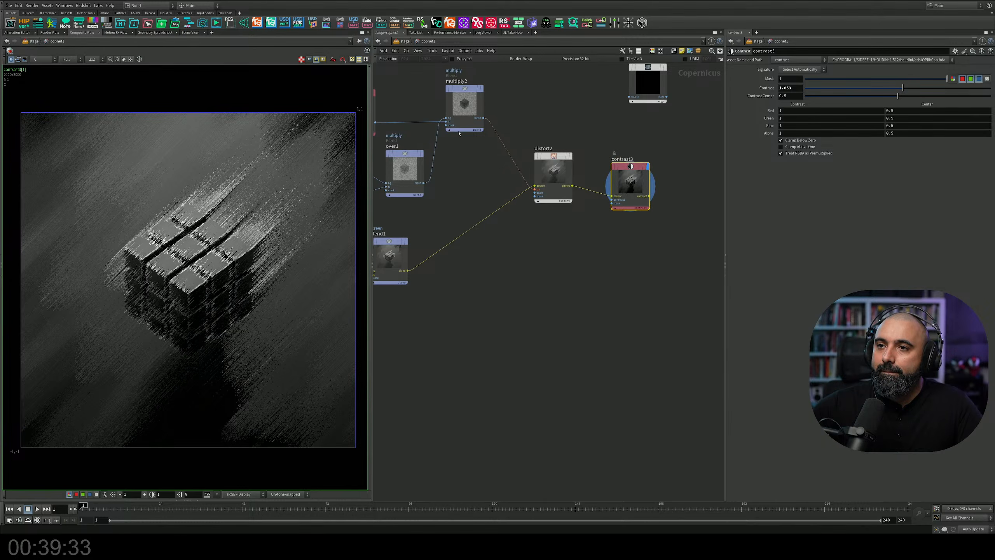
pyautogui.moveTo(458, 313); pyautogui.dragTo(578, 303, button='middle')
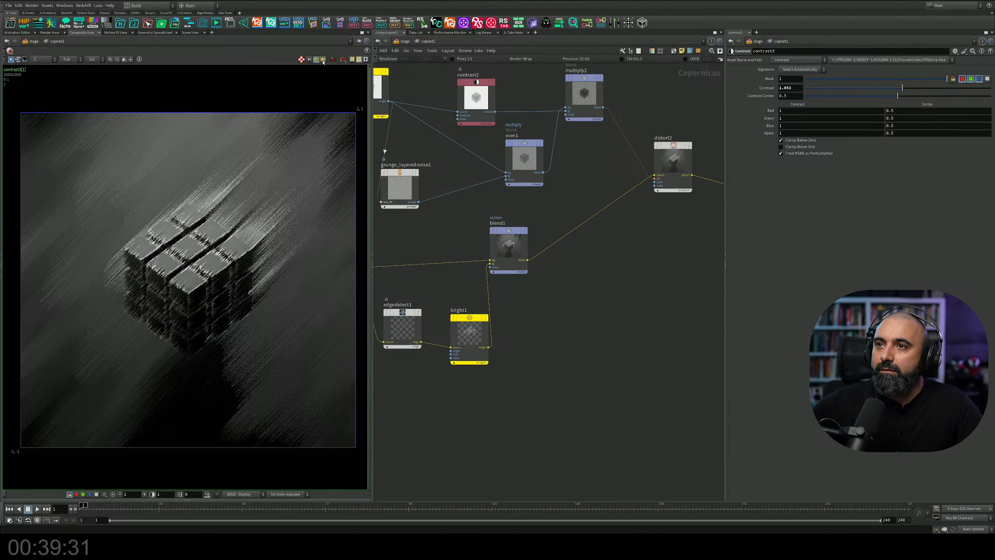
pyautogui.scroll(-3, 548, 259)
pyautogui.moveTo(529, 288); pyautogui.dragTo(589, 278, button='middle')
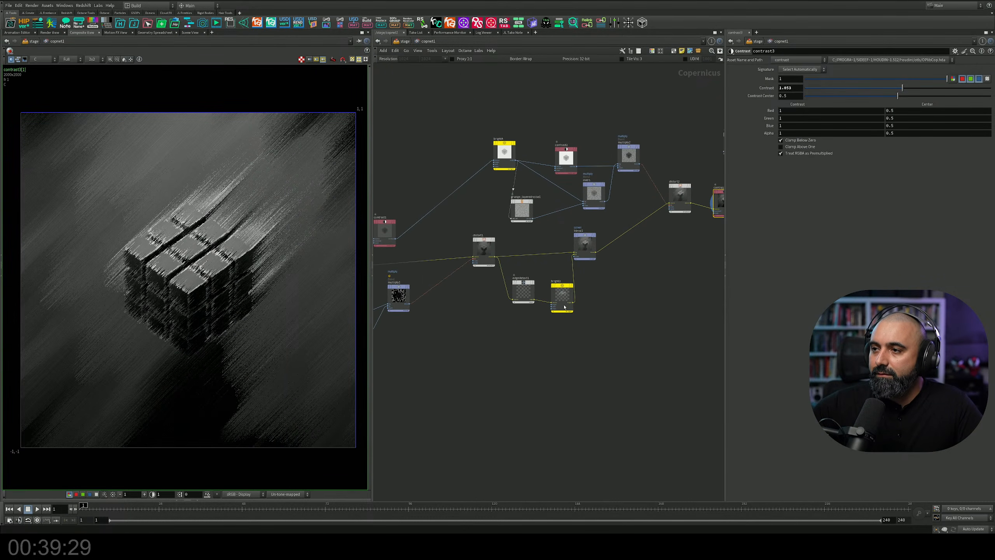
# Raise fractalnoise3d2's noise contrast to about -0.382.
pyautogui.moveTo(457, 333); pyautogui.dragTo(637, 313, button='middle')
pyautogui.scroll(5, 528, 345)
pyautogui.click(513, 345)
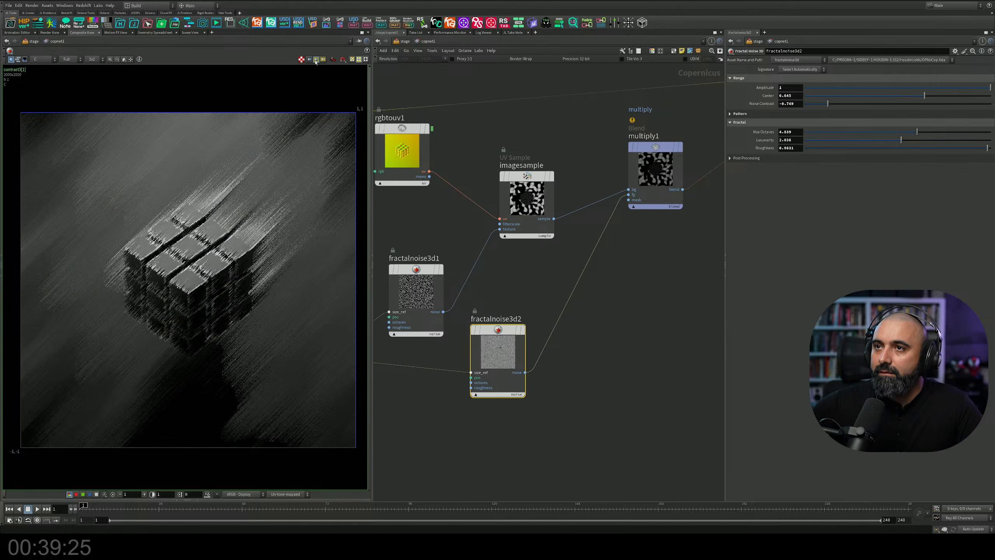
pyautogui.moveTo(828, 104); pyautogui.dragTo(858, 143)
# Set fractalnoise3d1's center to about 0.072, noise contrast to 1 and element size to about 0.0155.
pyautogui.click(427, 269)
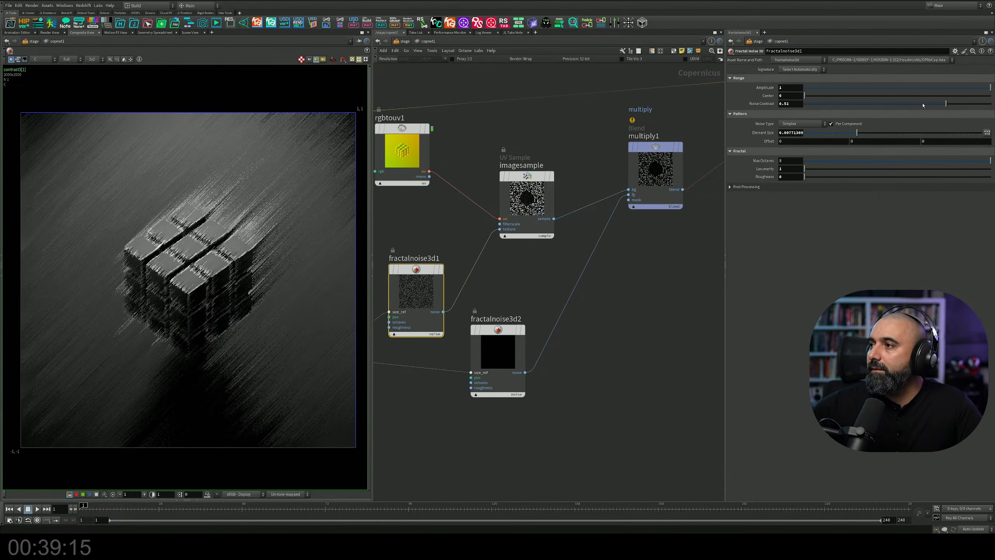
pyautogui.moveTo(806, 97); pyautogui.dragTo(823, 109)
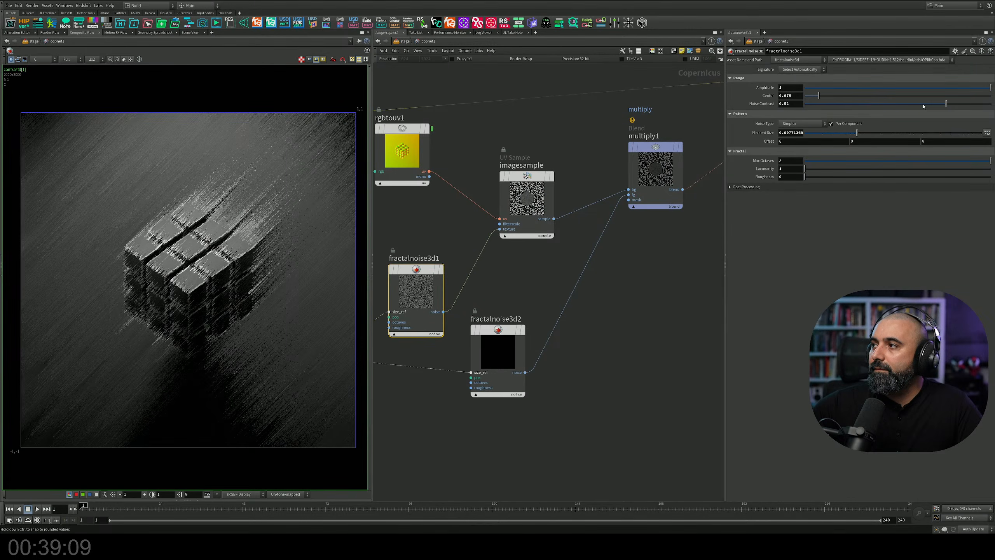
pyautogui.moveTo(923, 106); pyautogui.dragTo(856, 109)
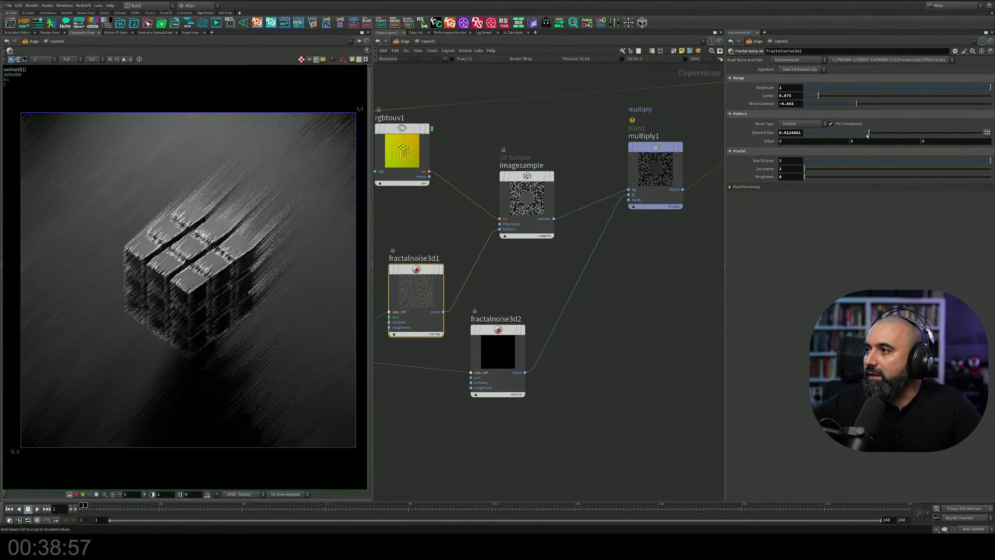
pyautogui.moveTo(869, 133); pyautogui.dragTo(834, 134)
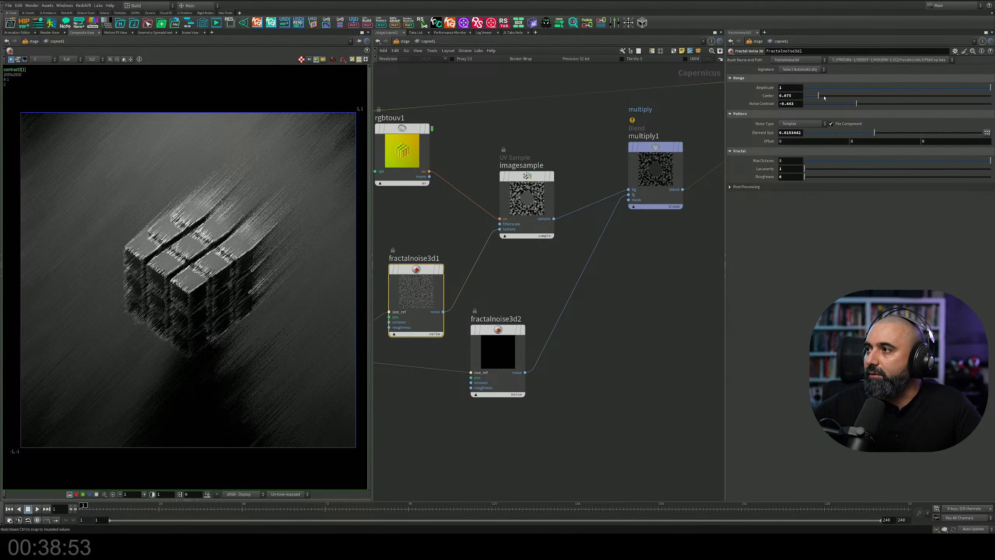
pyautogui.moveTo(825, 98); pyautogui.dragTo(992, 104)
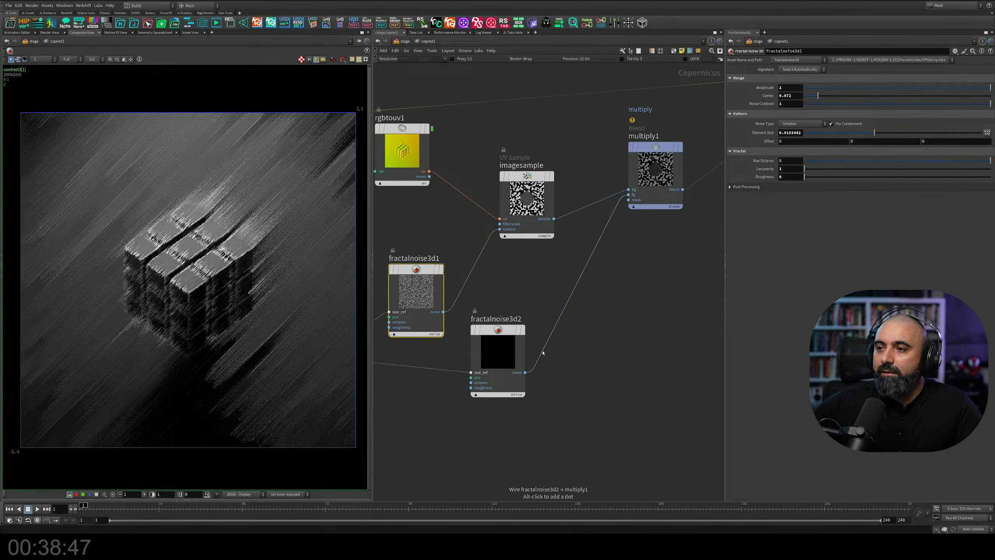
# Save the scene, and set fractalnoise3d2's center to about 0.62, noise contrast to about -0.378 and lacunarity to about 1.827.
pyautogui.moveTo(548, 392); pyautogui.dragTo(580, 348, button='middle')
pyautogui.moveTo(580, 348); pyautogui.dragTo(525, 263)
pyautogui.hotkey('ctrl', 's')
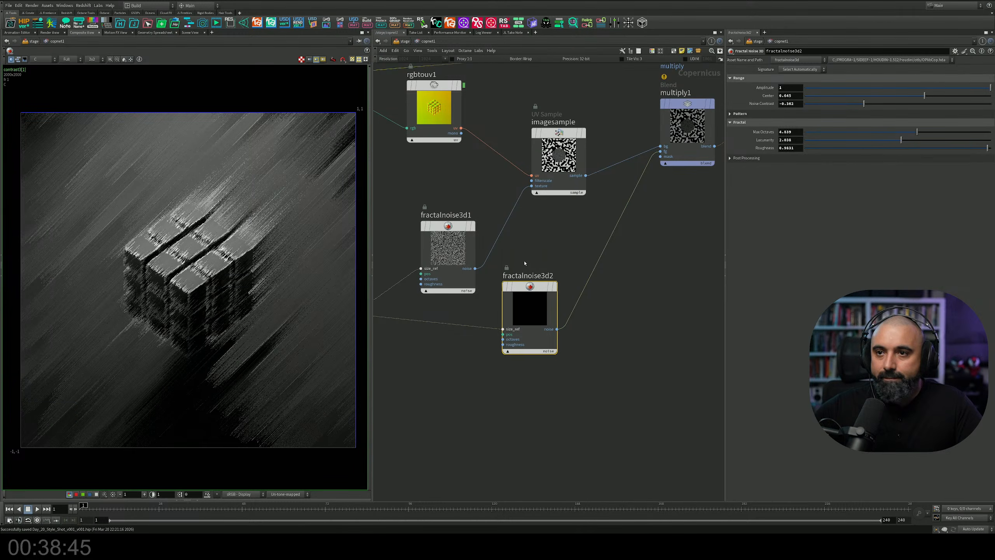
pyautogui.moveTo(864, 104); pyautogui.dragTo(846, 104)
pyautogui.moveTo(924, 96)
pyautogui.mouseDown()
pyautogui.moveTo(909, 96)
pyautogui.moveTo(933, 98)
pyautogui.moveTo(920, 97)
pyautogui.mouseUp()
pyautogui.moveTo(902, 142); pyautogui.dragTo(863, 143)
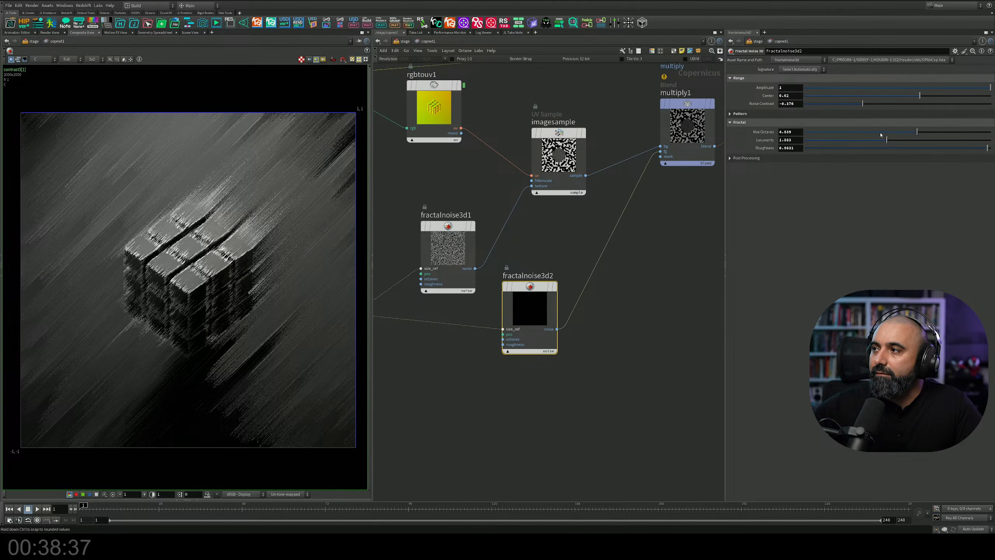
# Set multiply1's mask to 1, and fractalnoise3d2's amplitude to about 0.346, center to about 0.302 and noise contrast to about 0.312.
pyautogui.moveTo(692, 190); pyautogui.dragTo(611, 258, button='middle')
pyautogui.click(610, 199)
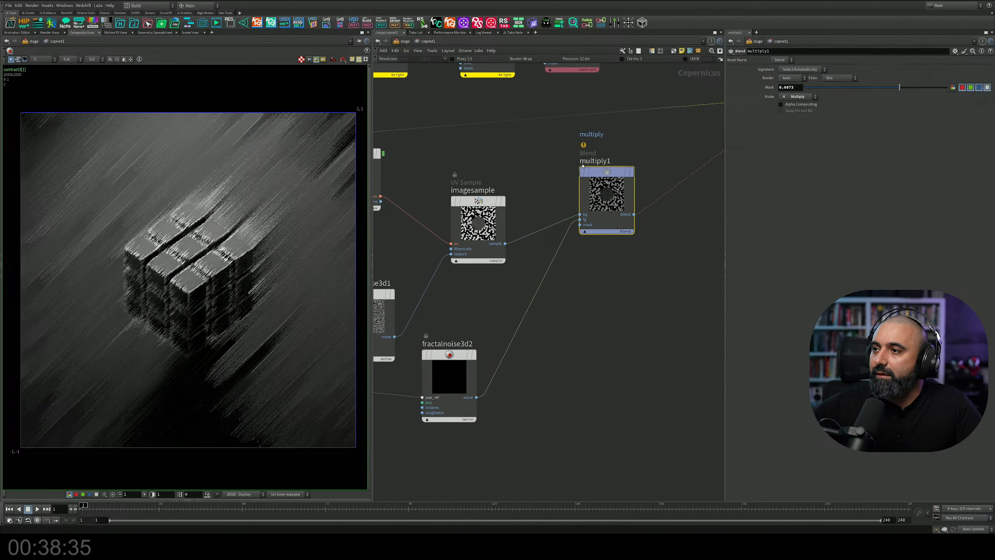
pyautogui.moveTo(899, 87); pyautogui.dragTo(983, 95)
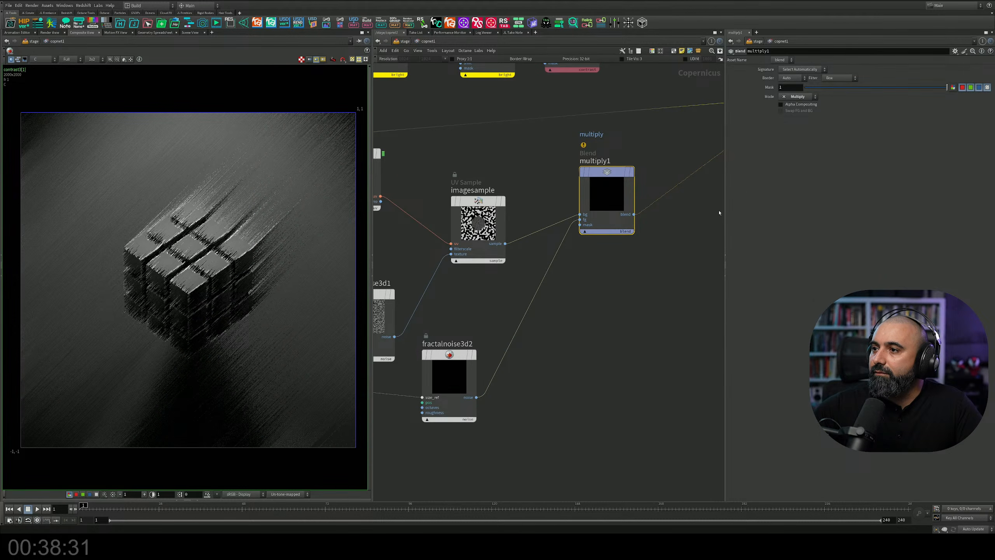
pyautogui.click(460, 408)
pyautogui.moveTo(882, 104)
pyautogui.mouseDown()
pyautogui.moveTo(927, 105)
pyautogui.moveTo(853, 108)
pyautogui.moveTo(927, 111)
pyautogui.moveTo(861, 99)
pyautogui.moveTo(869, 89)
pyautogui.mouseUp()
# Add a Bubble Noise node to the network just below fractalnoise3d2.
pyautogui.moveTo(544, 349); pyautogui.dragTo(639, 285, button='middle')
pyautogui.press('Tab')
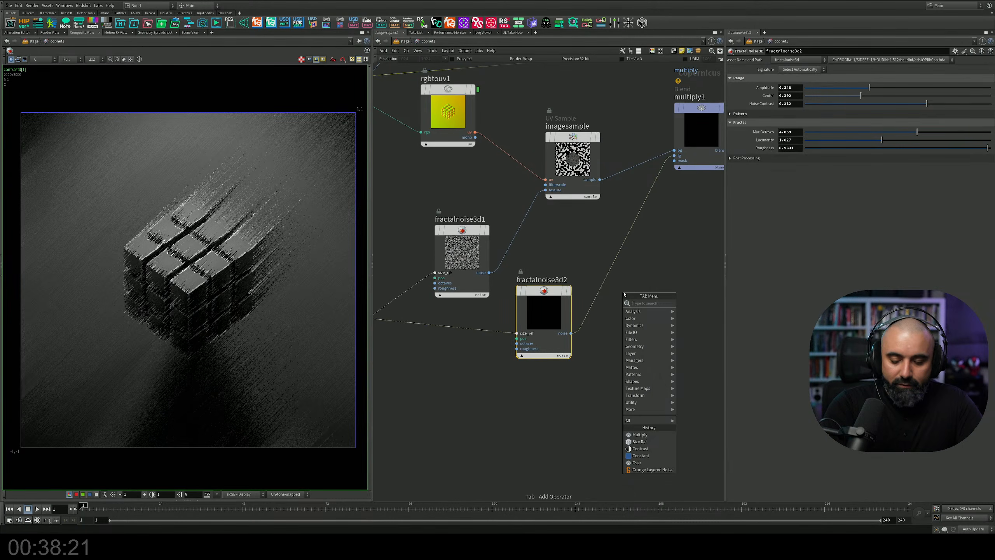
pyautogui.write('noi')
pyautogui.press('Return')
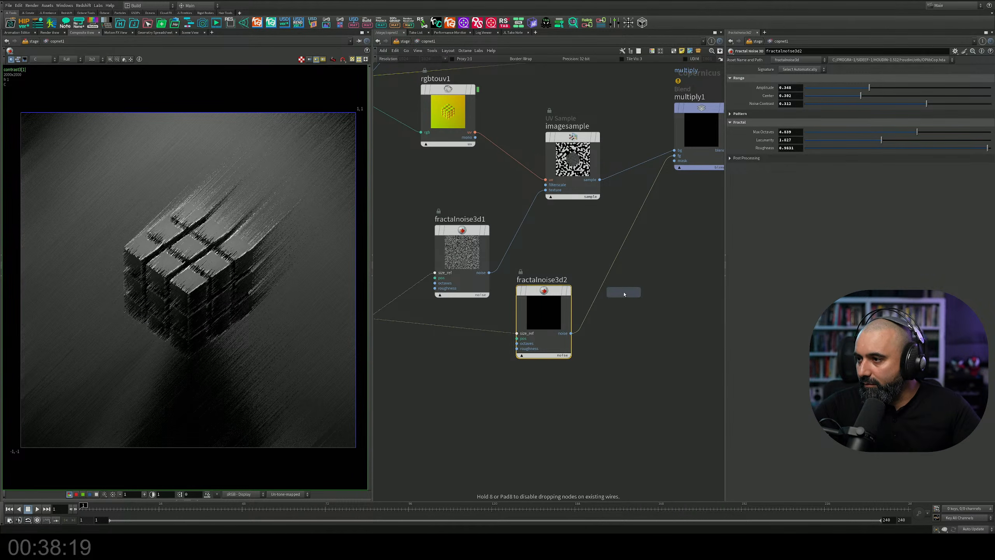
pyautogui.click(511, 406)
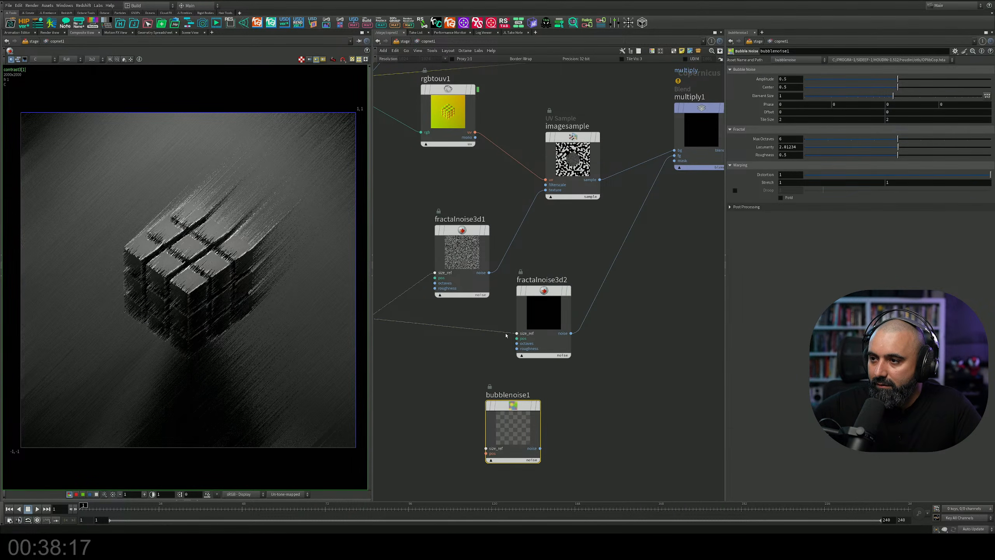
# Feed bubblenoise1 from fractalnoise3d2's size reference source and wire its noise output into multiply1's foreground input, replacing fractalnoise3d2.
pyautogui.click(486, 448)
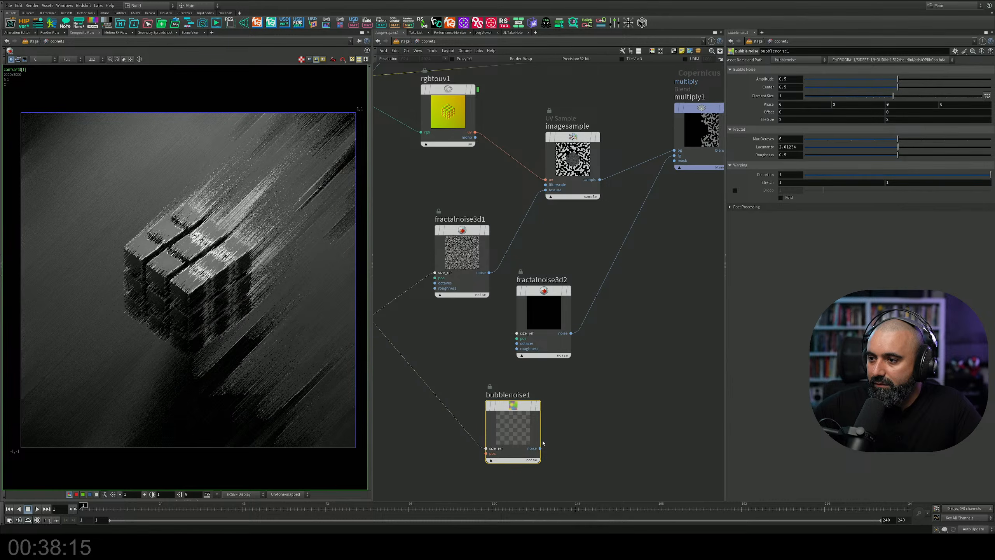
pyautogui.click(541, 448)
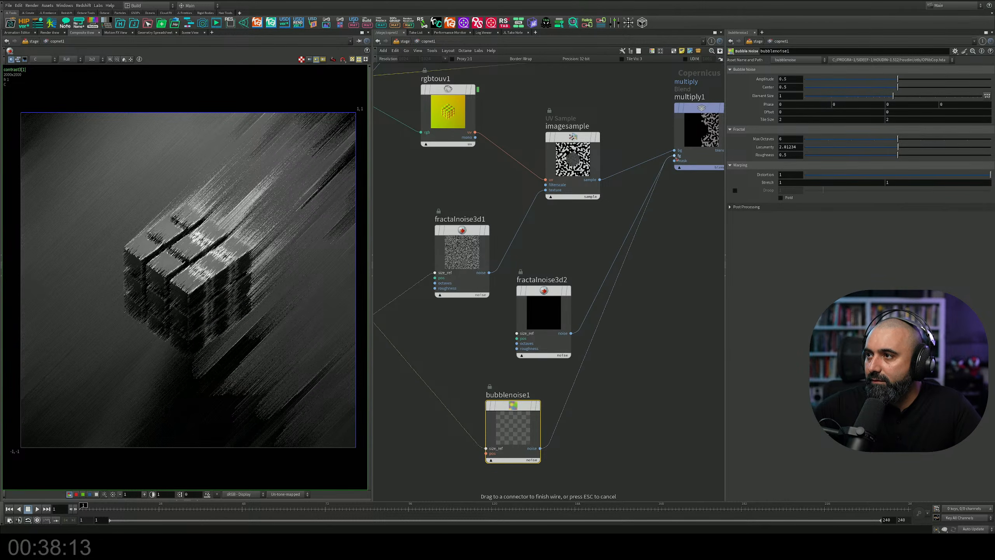
pyautogui.click(675, 156)
# Delete the disconnected fractalnoise3d2 node and move bubblenoise1 up into its place.
pyautogui.click(562, 289)
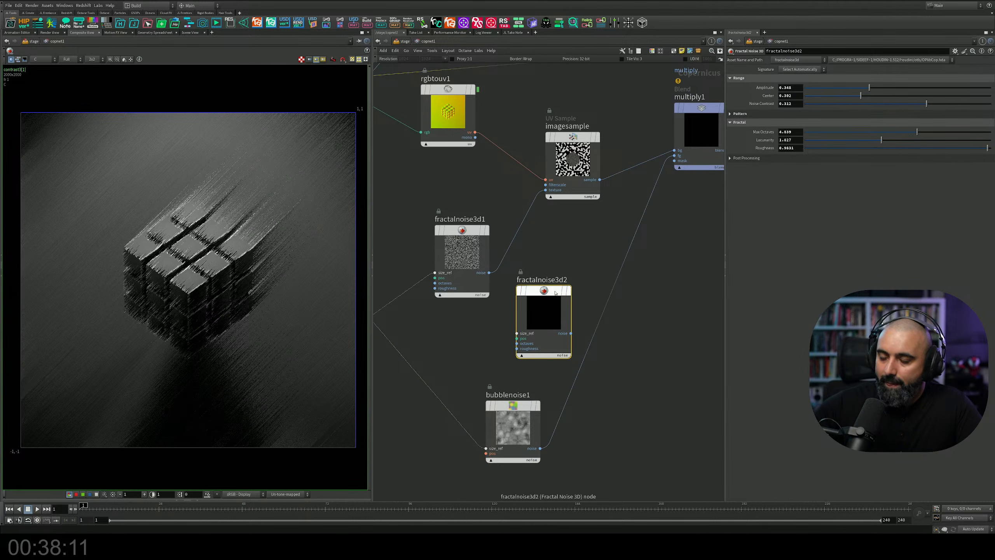
pyautogui.press('Delete')
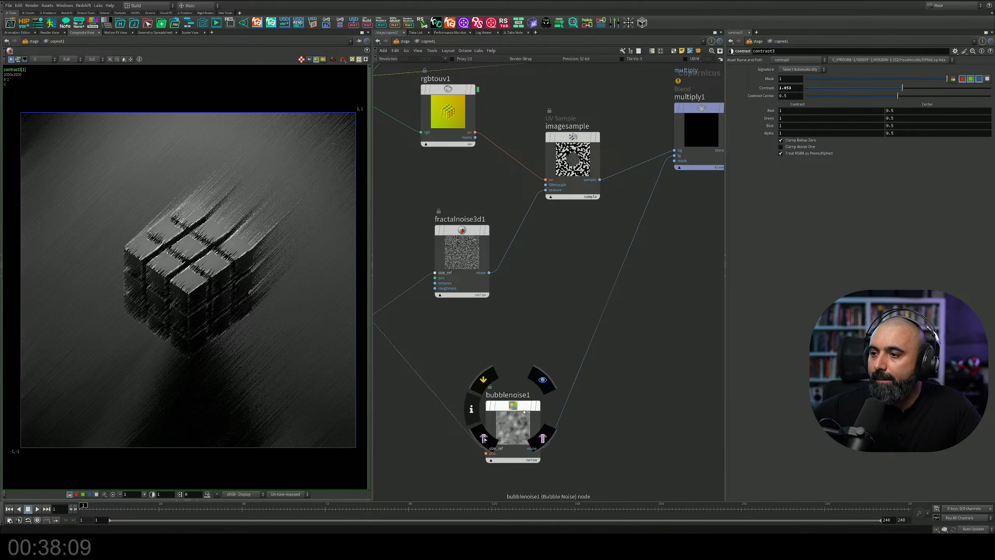
pyautogui.moveTo(513, 427); pyautogui.dragTo(552, 334)
pyautogui.moveTo(923, 88); pyautogui.dragTo(862, 98)
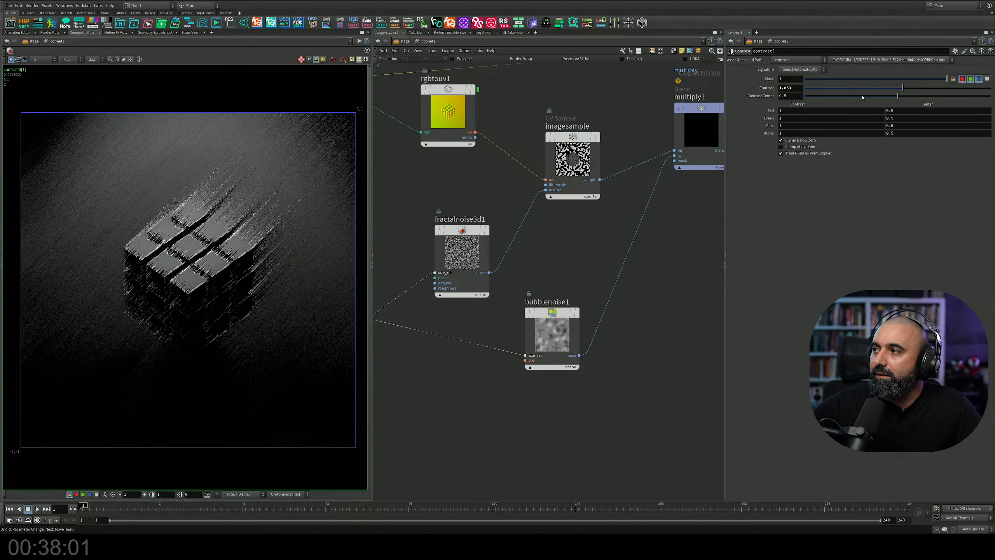
# Set bubblenoise1's element size to about 0.79, amplitude to about 0.614 and center to about 0.522.
pyautogui.click(552, 333)
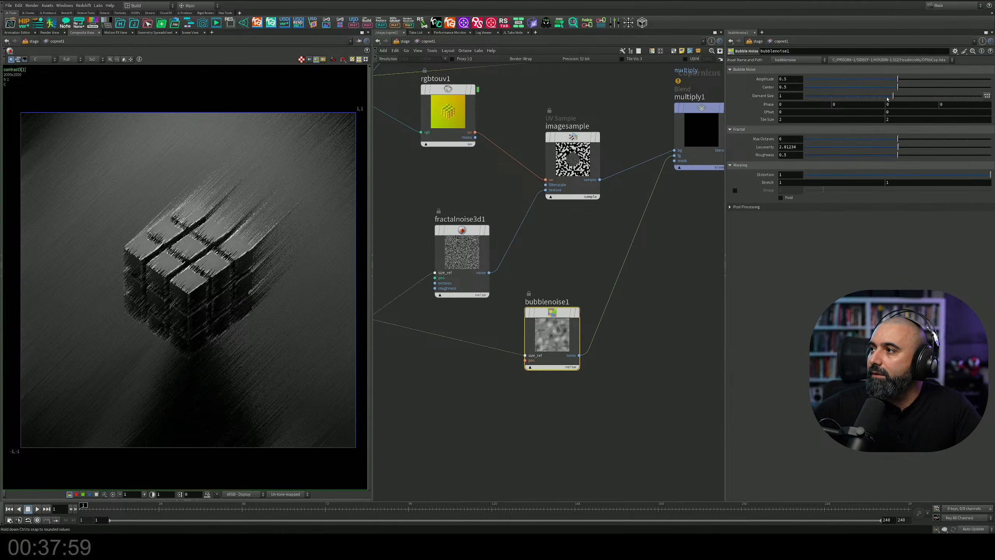
pyautogui.moveTo(887, 99); pyautogui.dragTo(903, 96)
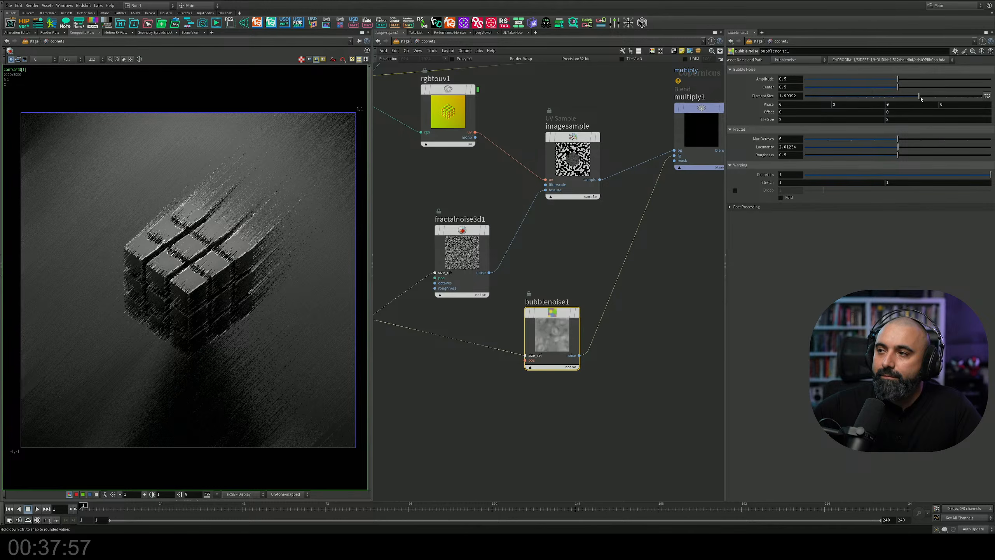
pyautogui.click(886, 97)
pyautogui.moveTo(886, 97); pyautogui.dragTo(885, 98)
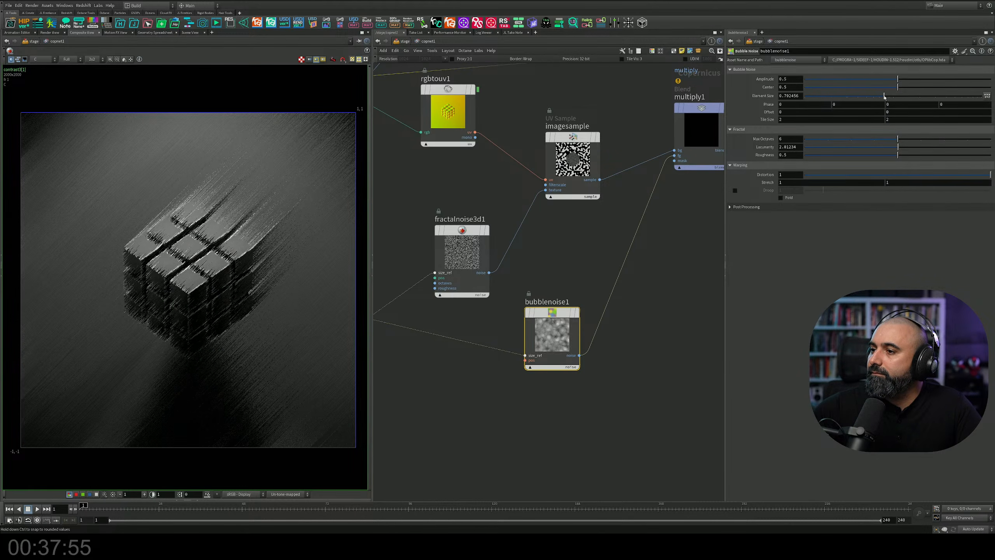
pyautogui.click(917, 81)
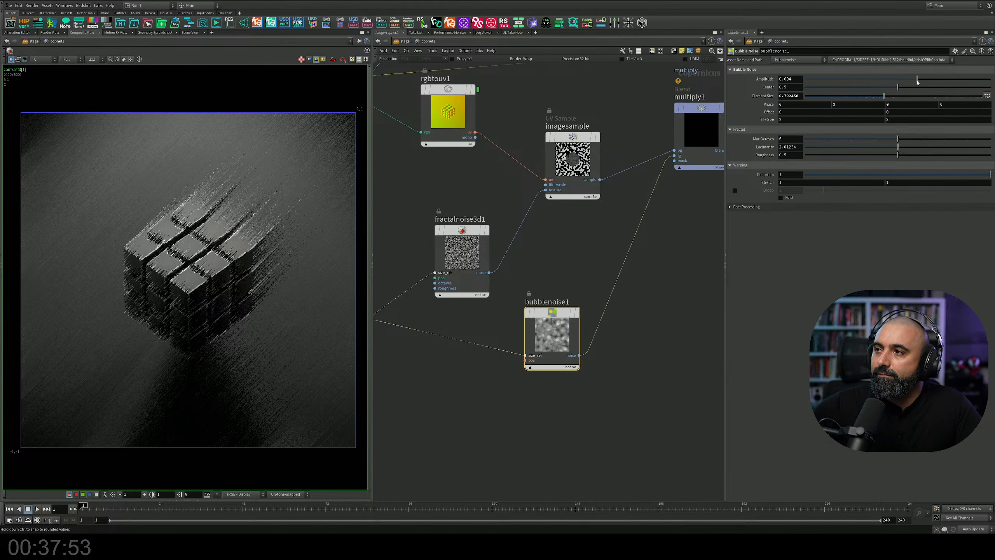
pyautogui.click(902, 87)
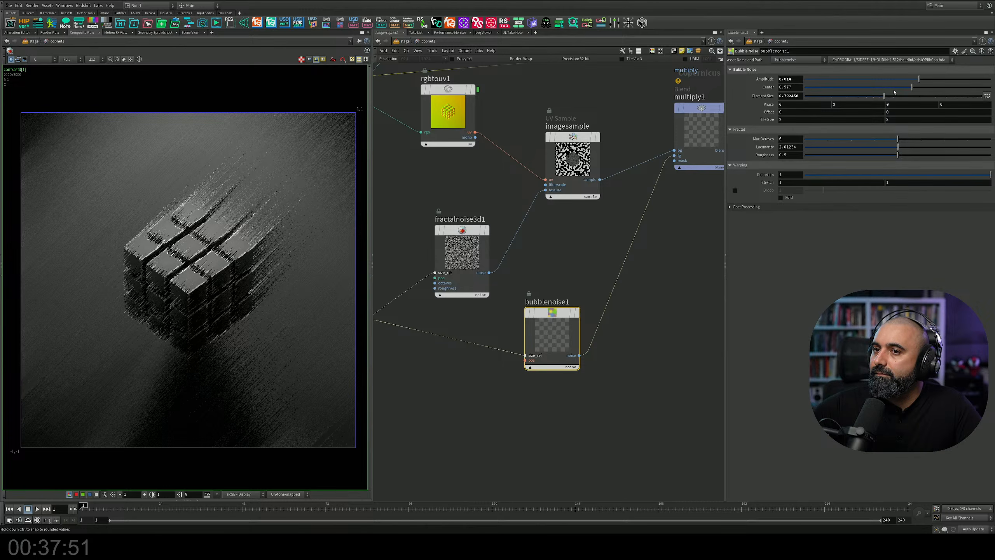
# Display multiply1's output in the Composite View and compare it with the node bypassed and re-enabled.
pyautogui.moveTo(661, 226); pyautogui.dragTo(545, 285, button='middle')
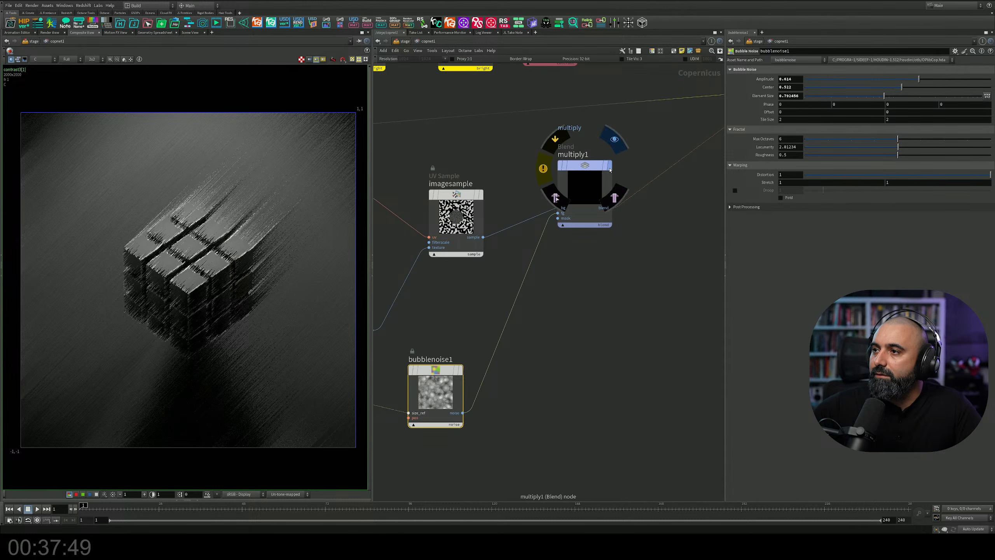
pyautogui.click(612, 170)
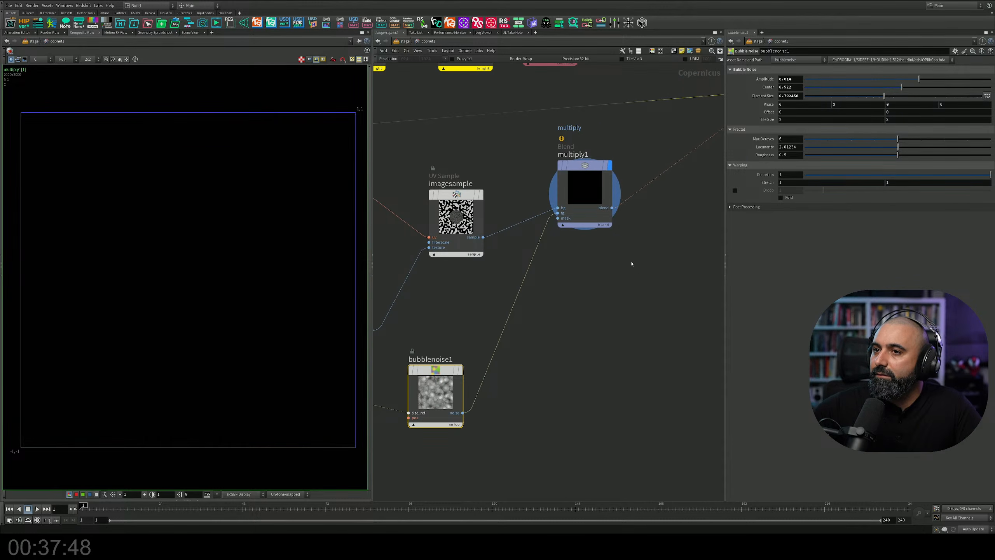
pyautogui.click(560, 166)
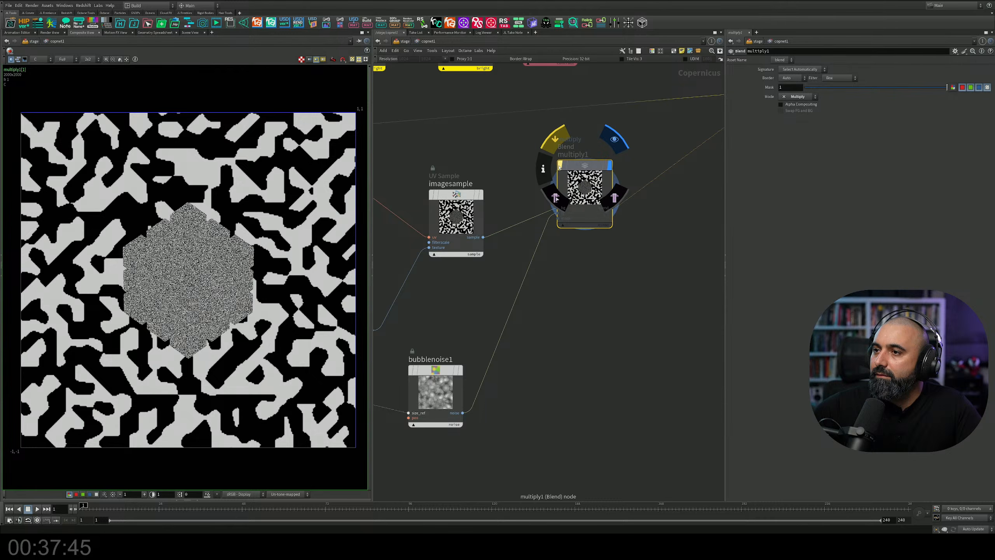
pyautogui.scroll(-3, 560, 165)
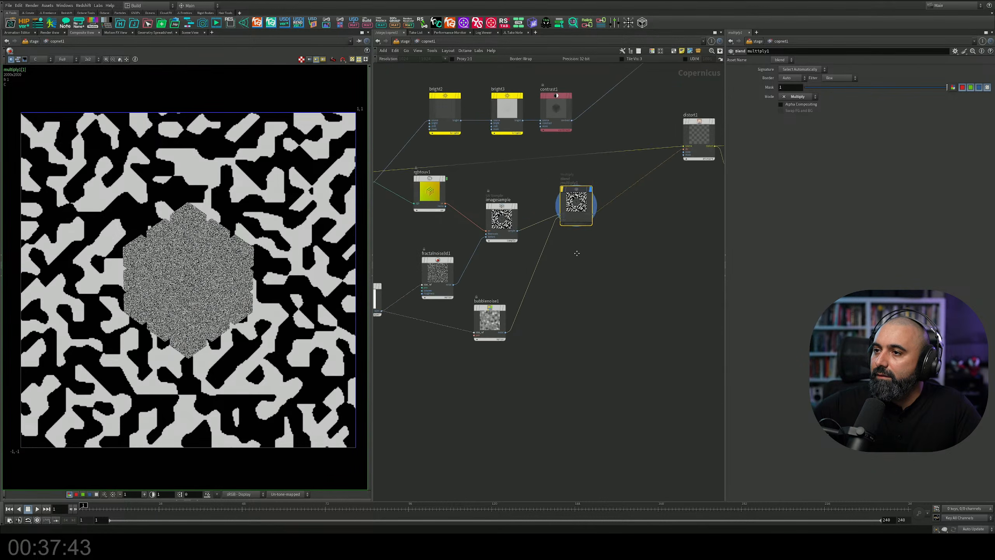
pyautogui.moveTo(447, 253); pyautogui.dragTo(504, 228, button='middle')
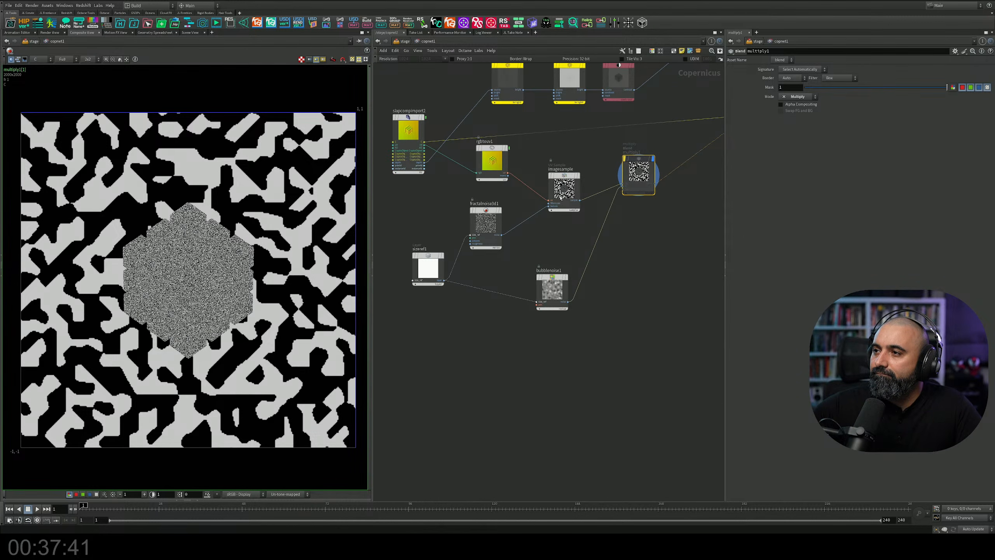
pyautogui.scroll(3, 580, 185)
pyautogui.moveTo(554, 169); pyautogui.dragTo(529, 132)
pyautogui.moveTo(621, 138); pyautogui.dragTo(497, 180, button='middle')
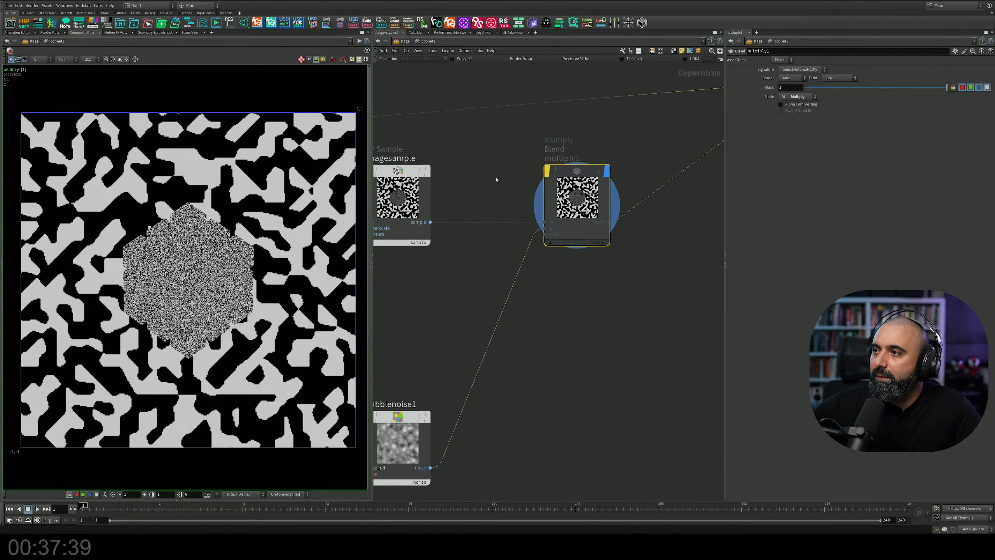
pyautogui.click(547, 171)
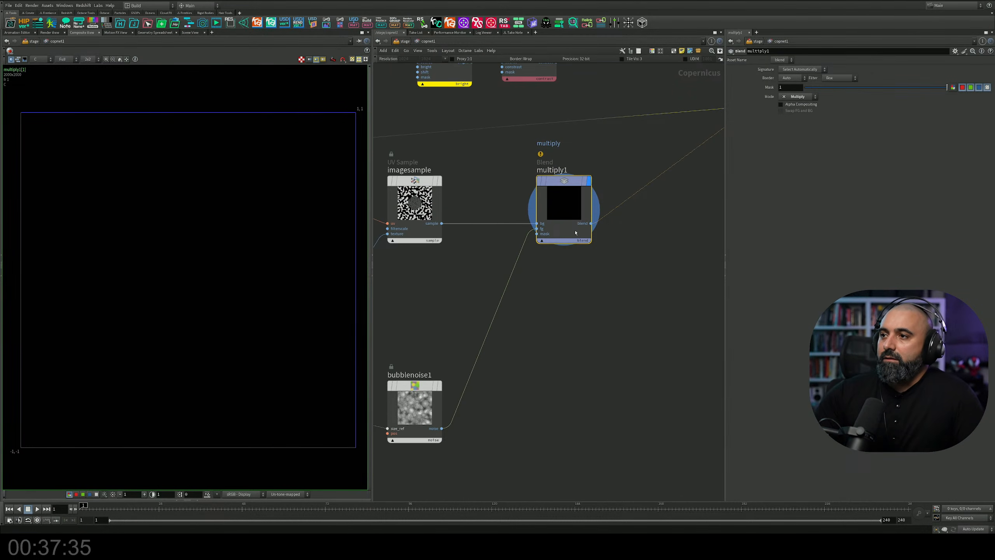
# Move multiply1 slightly down in the network and lower its mask to about 0.619.
pyautogui.moveTo(576, 233); pyautogui.dragTo(579, 262)
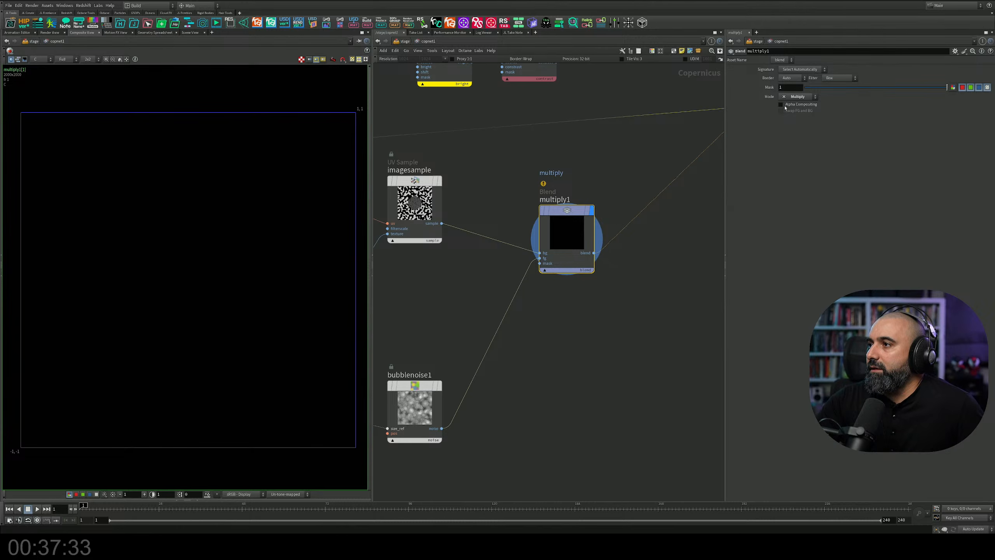
pyautogui.moveTo(848, 89); pyautogui.dragTo(894, 86)
pyautogui.moveTo(542, 352); pyautogui.dragTo(553, 333, button='middle')
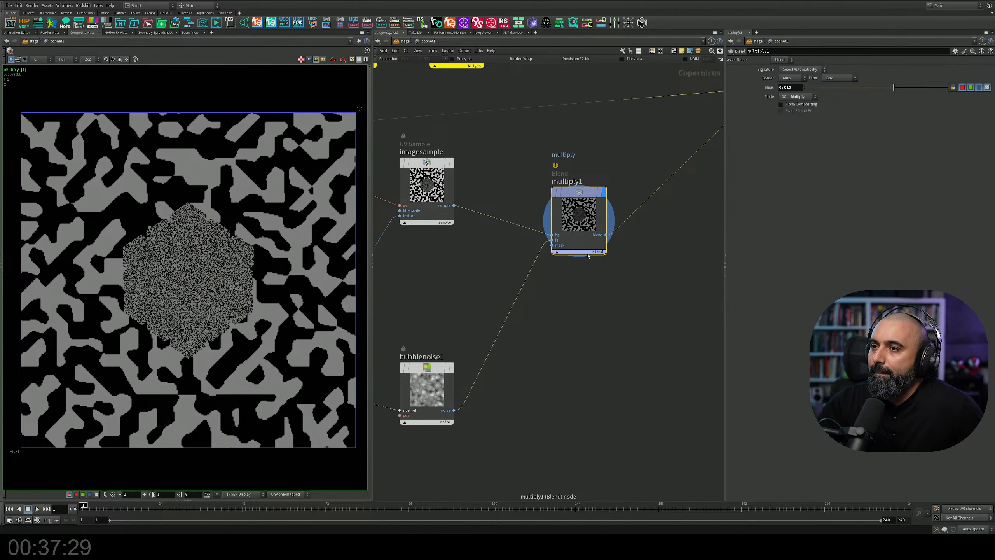
# Select the imagesample node feeding multiply1 and save the scene.
pyautogui.moveTo(444, 192); pyautogui.dragTo(562, 228, button='middle')
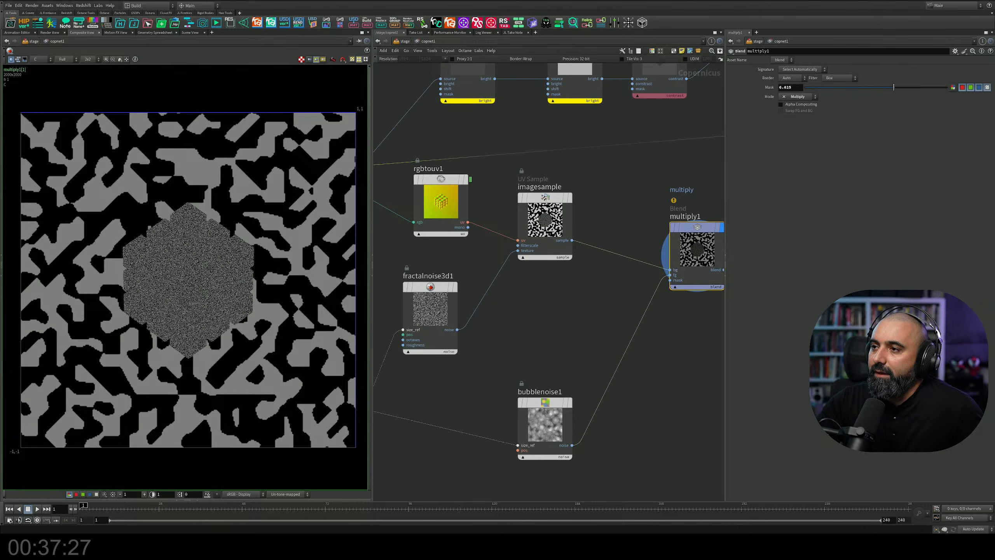
pyautogui.moveTo(565, 185); pyautogui.dragTo(522, 260)
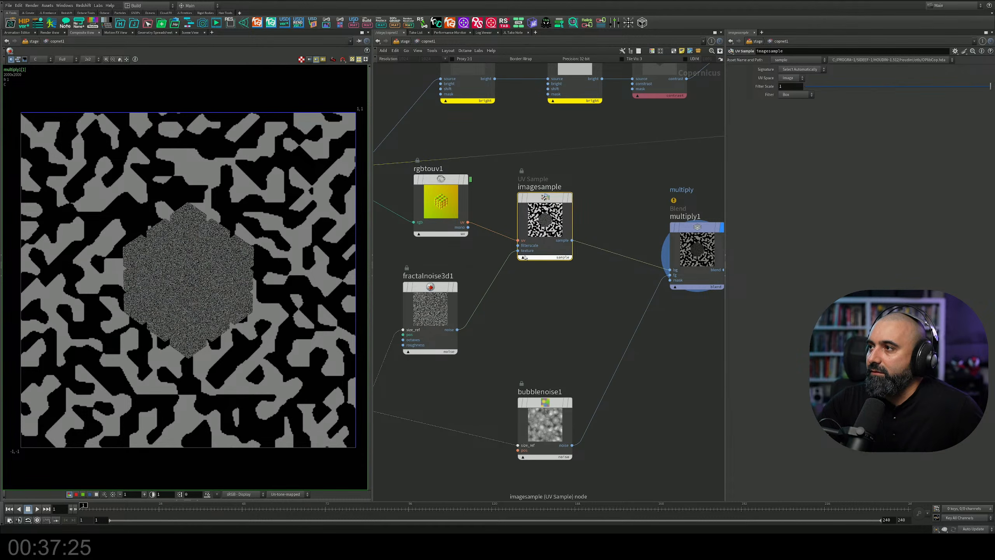
pyautogui.moveTo(572, 290); pyautogui.dragTo(534, 262, button='middle')
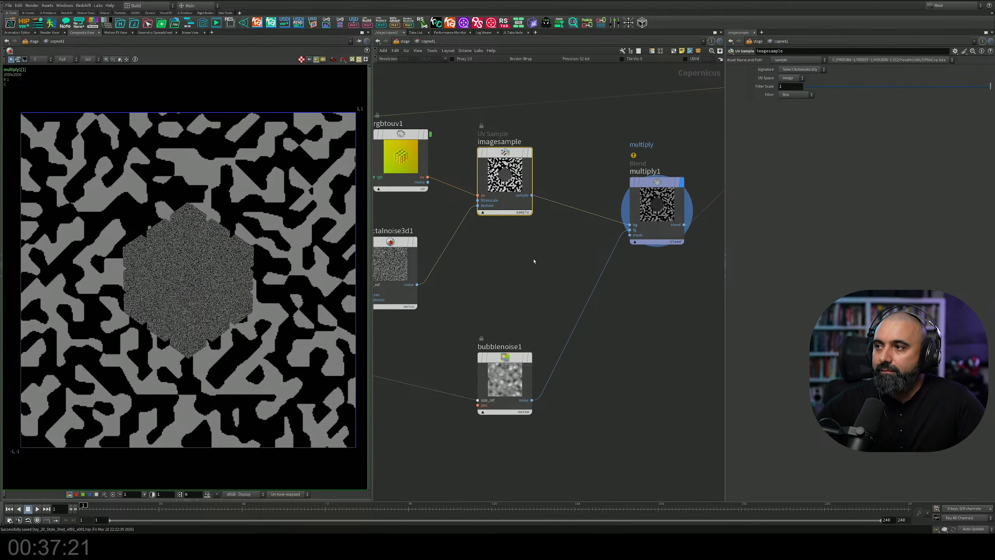
# Wire fractalnoise3d1 directly into multiply1's background input and place multiply1 between the imagesample and bubblenoise1 nodes.
pyautogui.scroll(-4, 507, 278)
pyautogui.scroll(3, 509, 278)
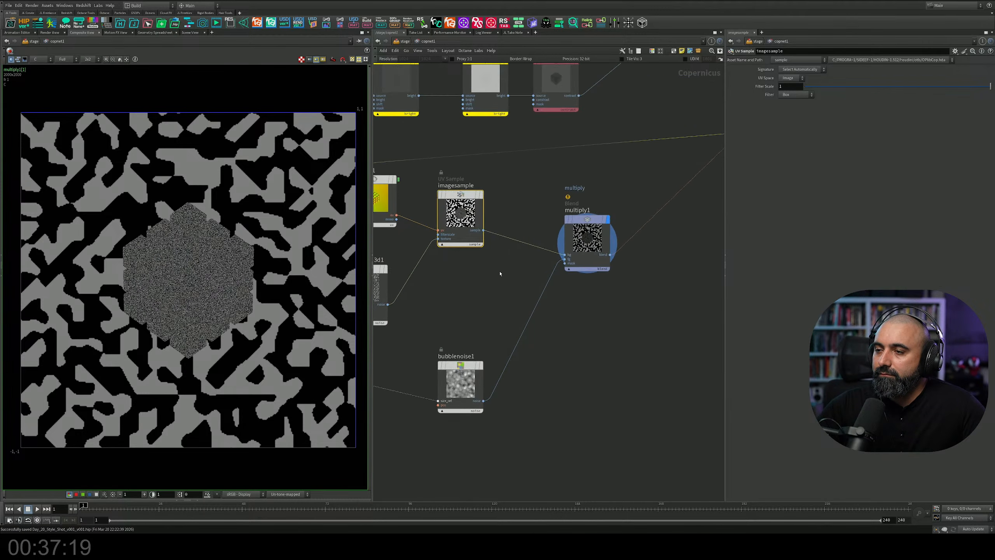
pyautogui.moveTo(516, 287); pyautogui.dragTo(535, 288, button='middle')
pyautogui.moveTo(632, 219); pyautogui.dragTo(594, 282)
pyautogui.moveTo(432, 302); pyautogui.dragTo(587, 318)
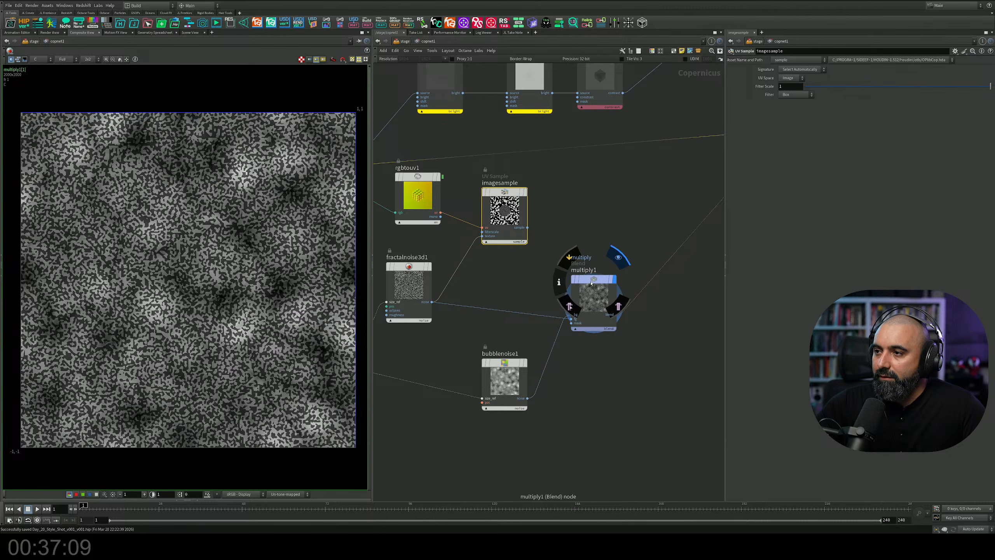
pyautogui.moveTo(592, 283); pyautogui.dragTo(502, 280)
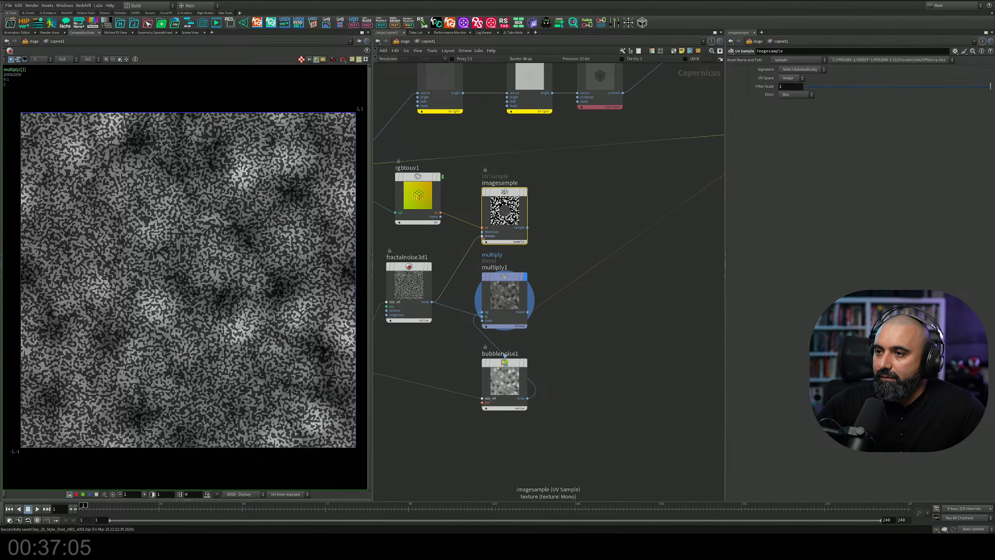
# Connect multiply1's output to imagesample's texture input and imagesample's output to distort1's direction input.
pyautogui.click(483, 236)
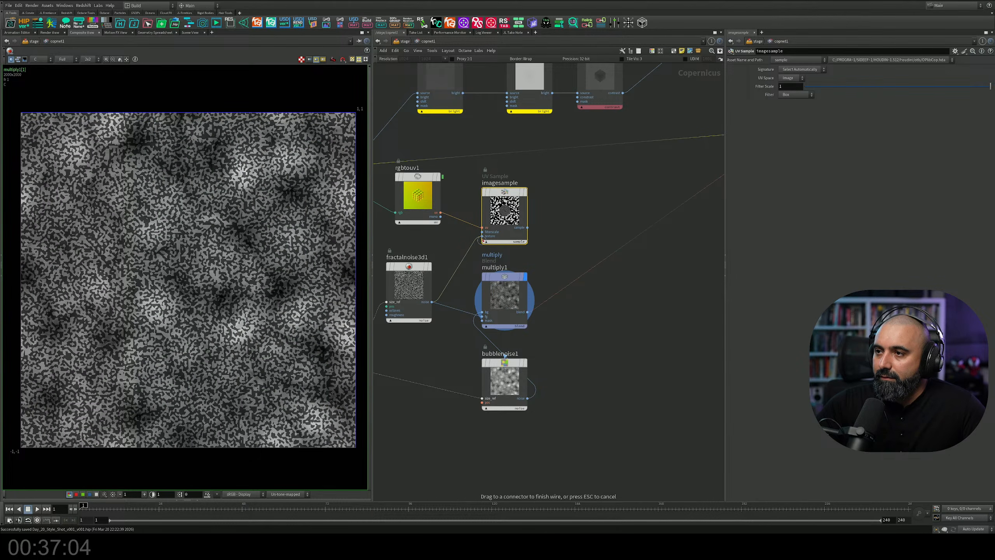
pyautogui.click(528, 308)
pyautogui.click(527, 229)
pyautogui.moveTo(605, 191); pyautogui.dragTo(460, 231, button='middle')
pyautogui.click(638, 174)
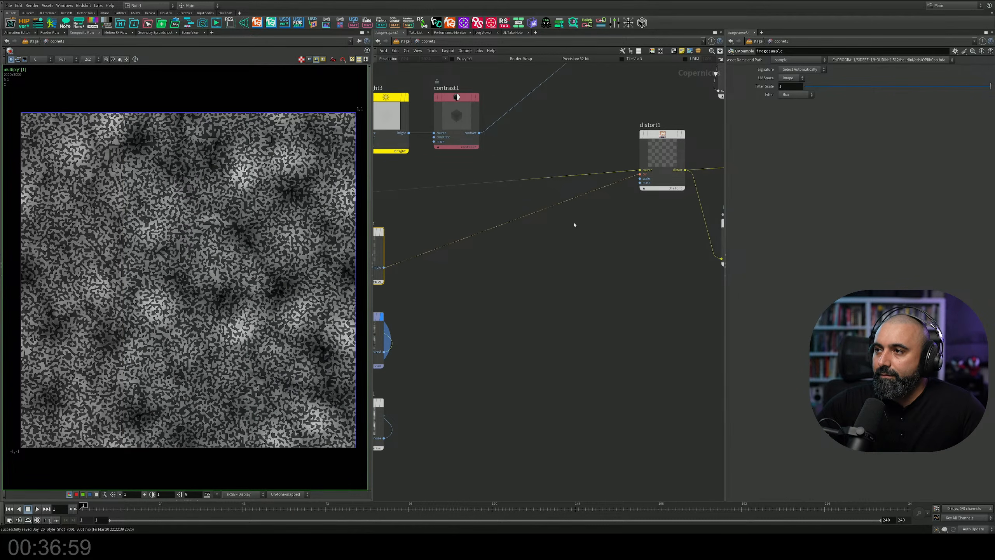
# Select contrast3 at the end of the network and display its output in the Composite View.
pyautogui.moveTo(575, 225)
pyautogui.mouseDown(button='middle')
pyautogui.moveTo(707, 221)
pyautogui.moveTo(505, 265)
pyautogui.mouseUp(button='middle')
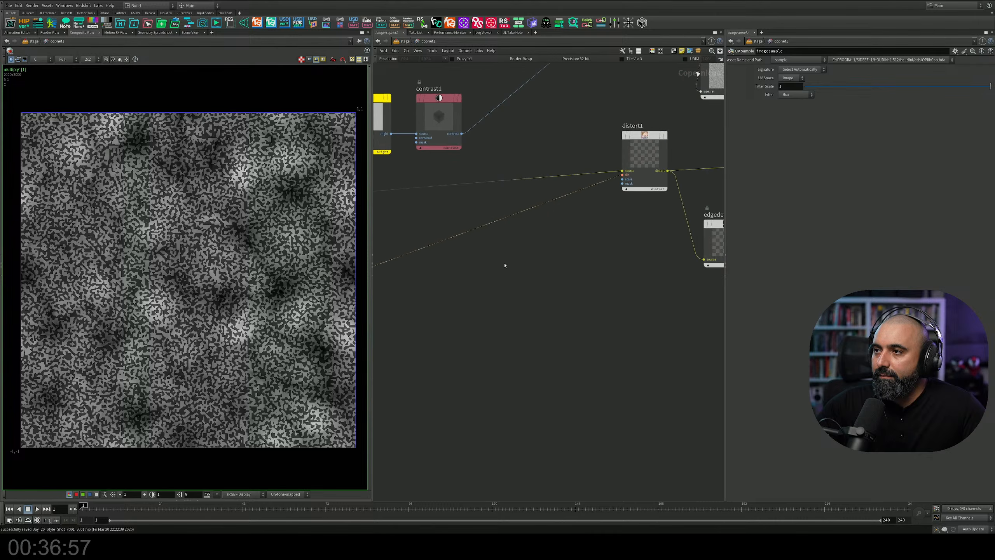
pyautogui.moveTo(721, 233); pyautogui.dragTo(511, 269, button='middle')
pyautogui.scroll(-6, 511, 270)
pyautogui.moveTo(600, 272); pyautogui.dragTo(520, 302, button='middle')
pyautogui.moveTo(604, 229); pyautogui.dragTo(552, 270)
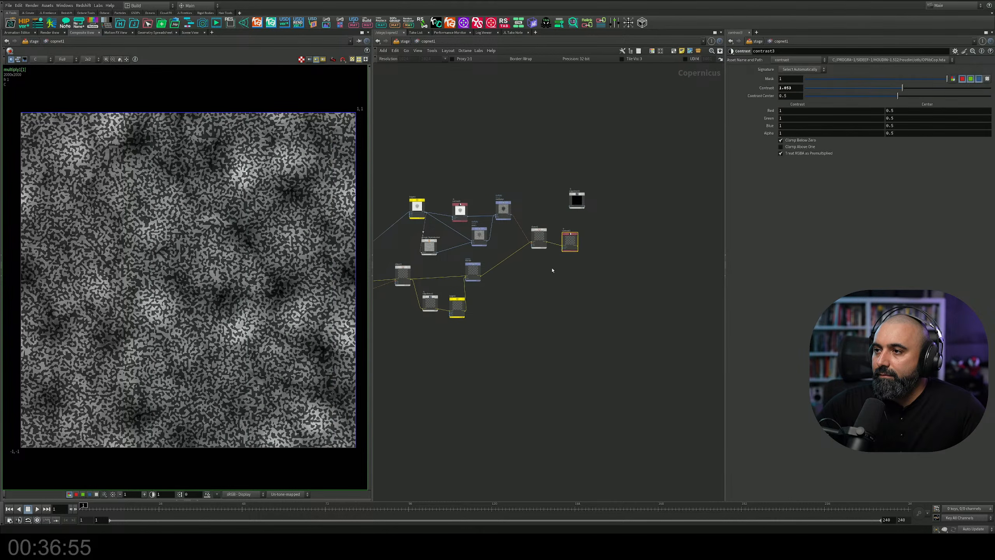
pyautogui.click(577, 241)
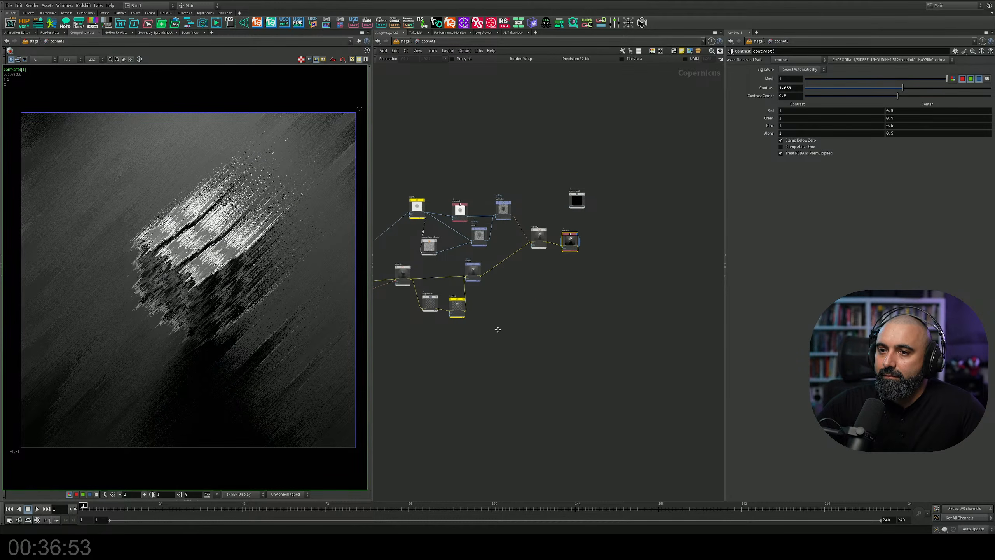
# Spread out the noise branch by moving the sizeref1, fractalnoise3d1 and bubblenoise1 nodes to the left.
pyautogui.moveTo(498, 330); pyautogui.dragTo(688, 272, button='middle')
pyautogui.moveTo(617, 300); pyautogui.dragTo(710, 257, button='middle')
pyautogui.scroll(6, 616, 243)
pyautogui.moveTo(603, 226); pyautogui.dragTo(675, 255, button='middle')
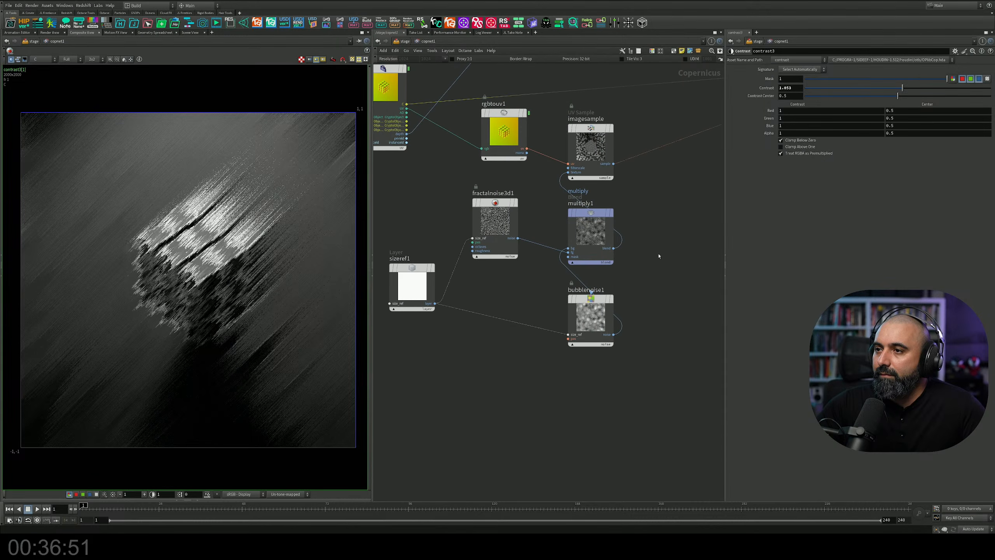
pyautogui.moveTo(441, 281); pyautogui.dragTo(575, 298, button='middle')
pyautogui.moveTo(547, 285); pyautogui.dragTo(412, 279)
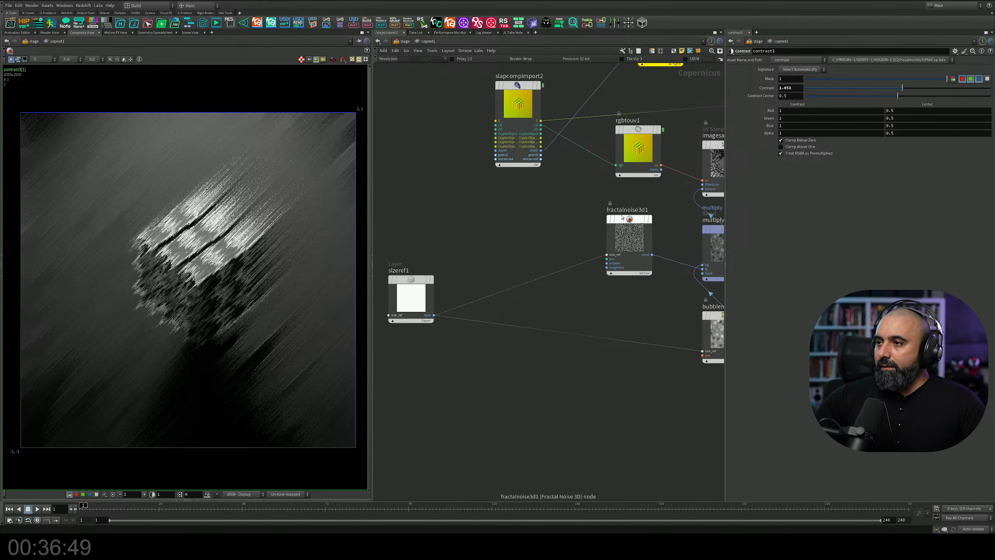
pyautogui.moveTo(622, 219); pyautogui.dragTo(524, 229)
pyautogui.moveTo(632, 278); pyautogui.dragTo(540, 255, button='middle')
pyautogui.moveTo(640, 291); pyautogui.dragTo(568, 298)
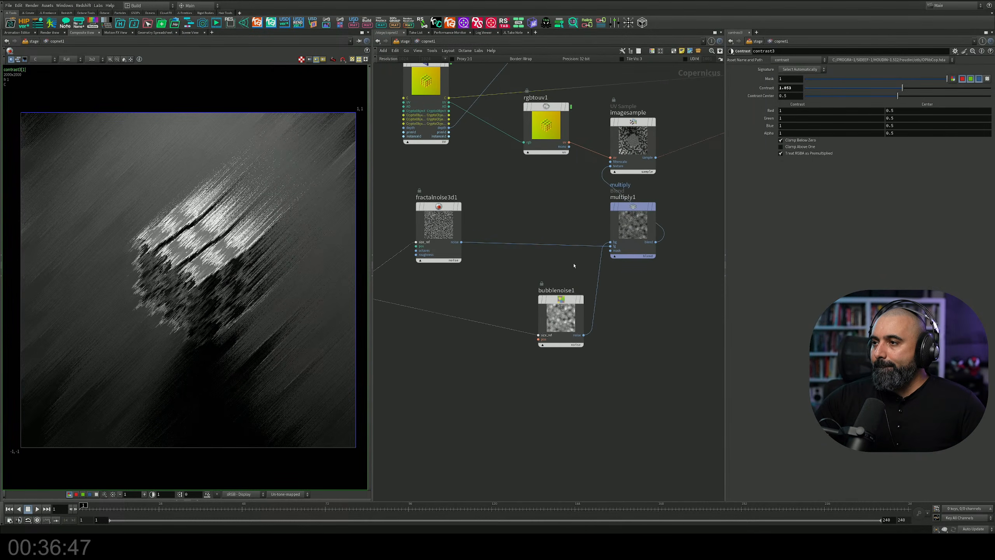
# Arrange multiply1 between fractalnoise3d1 and imagesample, with bubblenoise1 below it to the left.
pyautogui.moveTo(618, 217); pyautogui.dragTo(557, 229)
pyautogui.moveTo(620, 205); pyautogui.dragTo(571, 234, button='middle')
pyautogui.moveTo(587, 156); pyautogui.dragTo(616, 167)
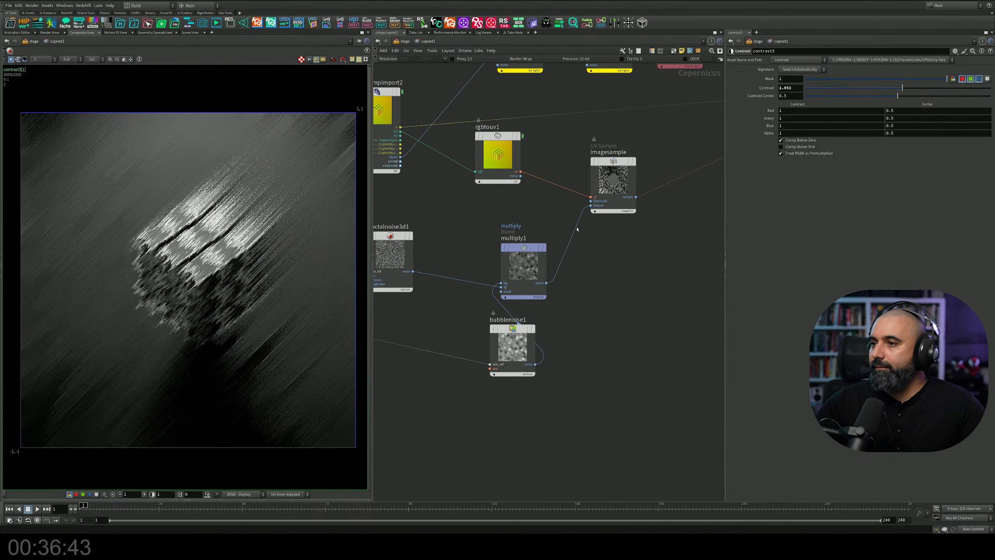
pyautogui.moveTo(524, 248); pyautogui.dragTo(539, 243)
pyautogui.moveTo(497, 329); pyautogui.dragTo(456, 331)
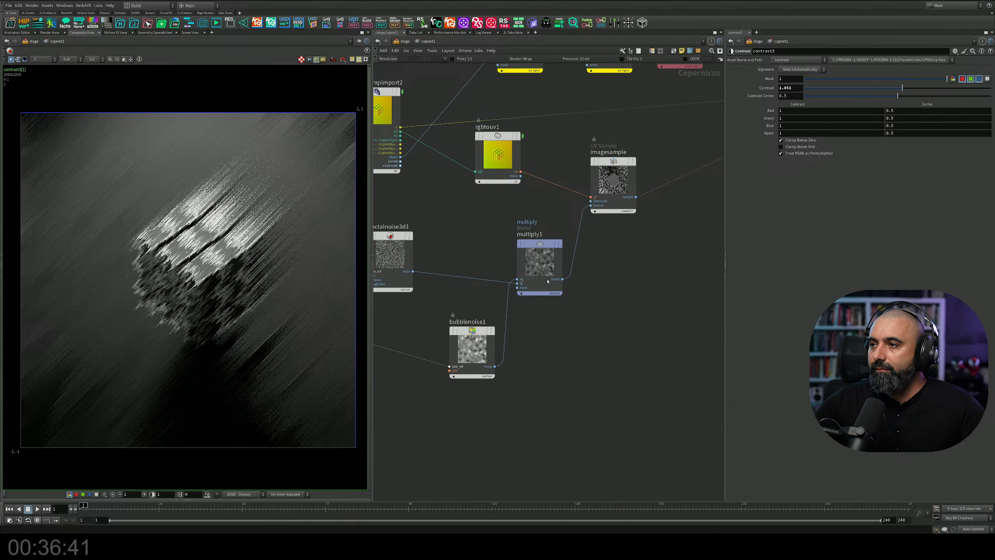
# Set multiply1's mask to 1.
pyautogui.moveTo(610, 262); pyautogui.dragTo(606, 285, button='middle')
pyautogui.click(556, 244)
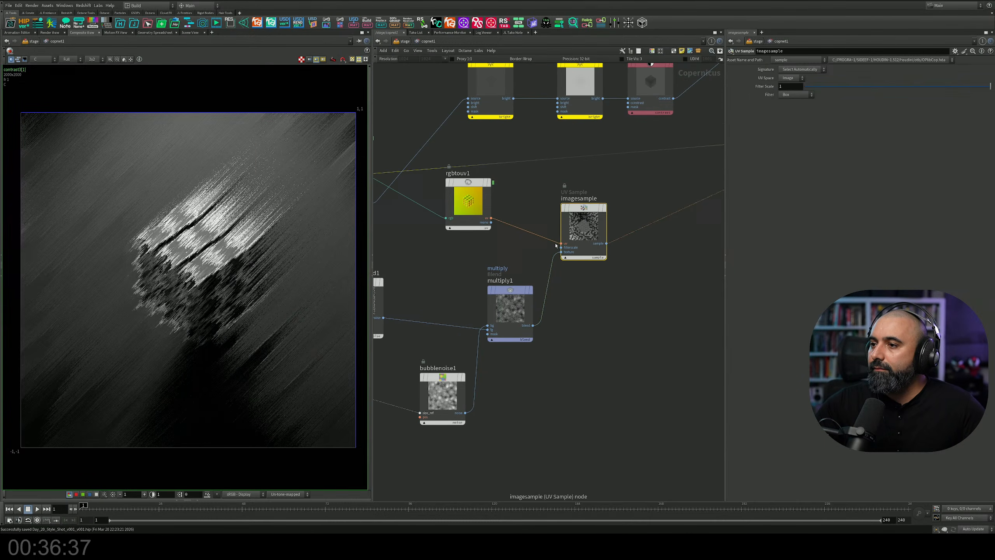
pyautogui.click(506, 297)
pyautogui.moveTo(894, 87); pyautogui.dragTo(970, 89)
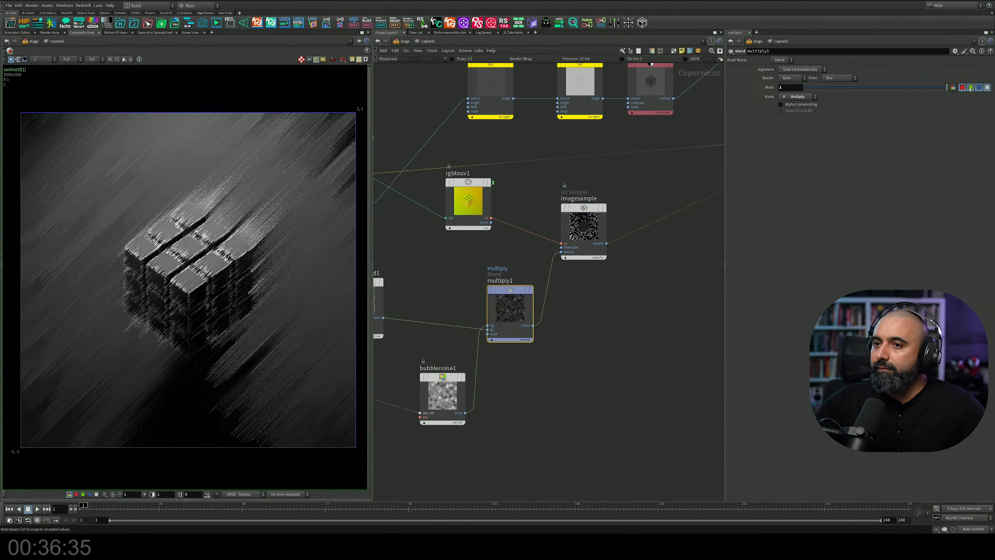
# Set bubblenoise1's amplitude to 0.74, center to about 0.692 and element size to about 1.49.
pyautogui.moveTo(610, 318); pyautogui.dragTo(661, 289, button='middle')
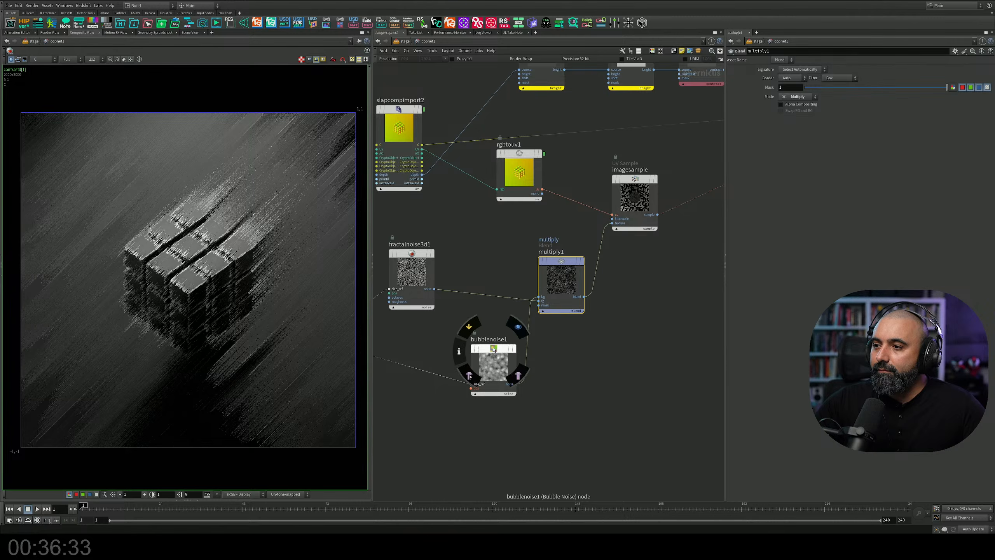
pyautogui.click(465, 368)
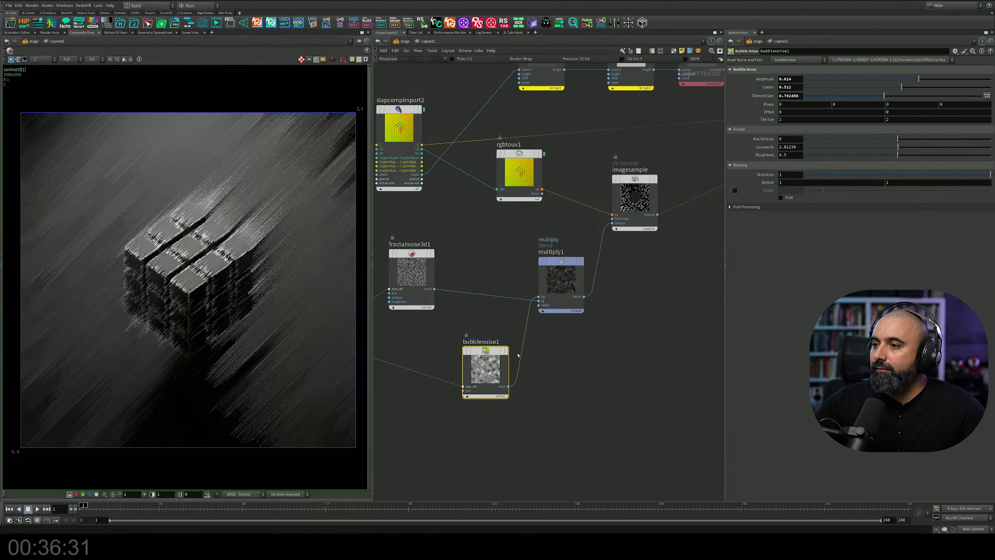
pyautogui.moveTo(886, 98); pyautogui.dragTo(943, 85)
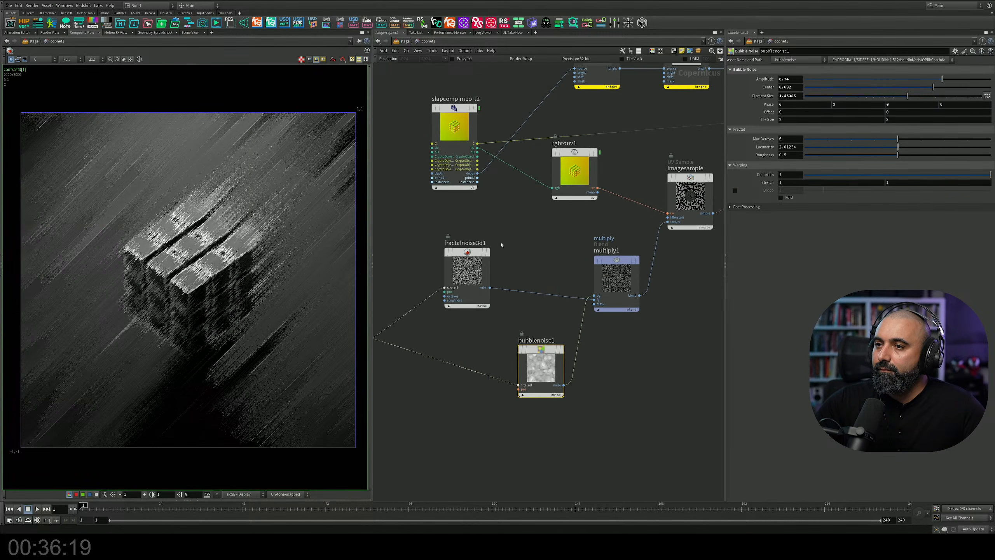
# Set fractalnoise3d1's center to about 0.205 and element size to about 0.031.
pyautogui.moveTo(837, 94); pyautogui.dragTo(843, 96)
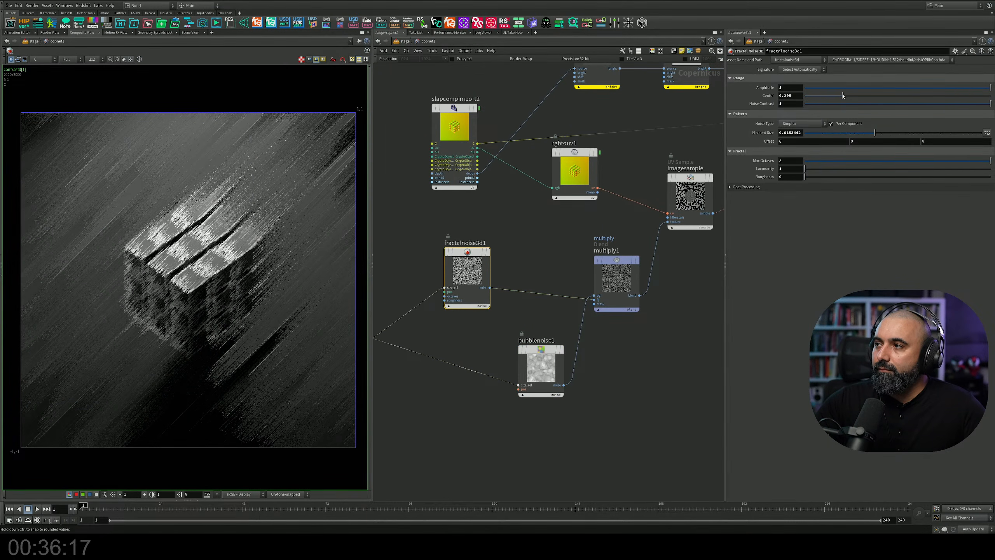
pyautogui.moveTo(878, 132)
pyautogui.mouseDown()
pyautogui.moveTo(914, 130)
pyautogui.moveTo(898, 132)
pyautogui.mouseUp()
pyautogui.moveTo(678, 284); pyautogui.dragTo(505, 316, button='middle')
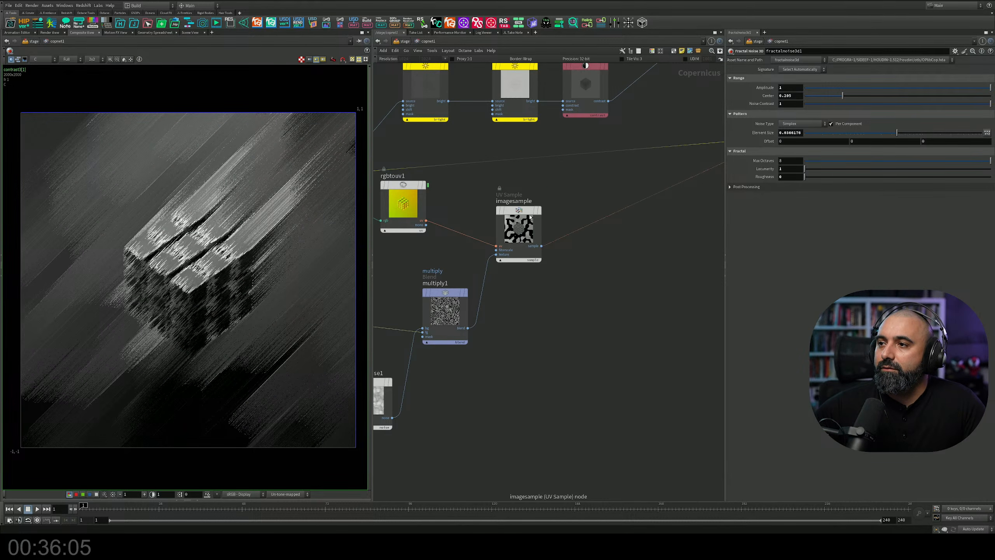
# Make room after rgbtouv1 by moving imagesample to the right and multiply1 down.
pyautogui.moveTo(530, 217); pyautogui.dragTo(589, 209)
pyautogui.moveTo(526, 213); pyautogui.dragTo(583, 224, button='middle')
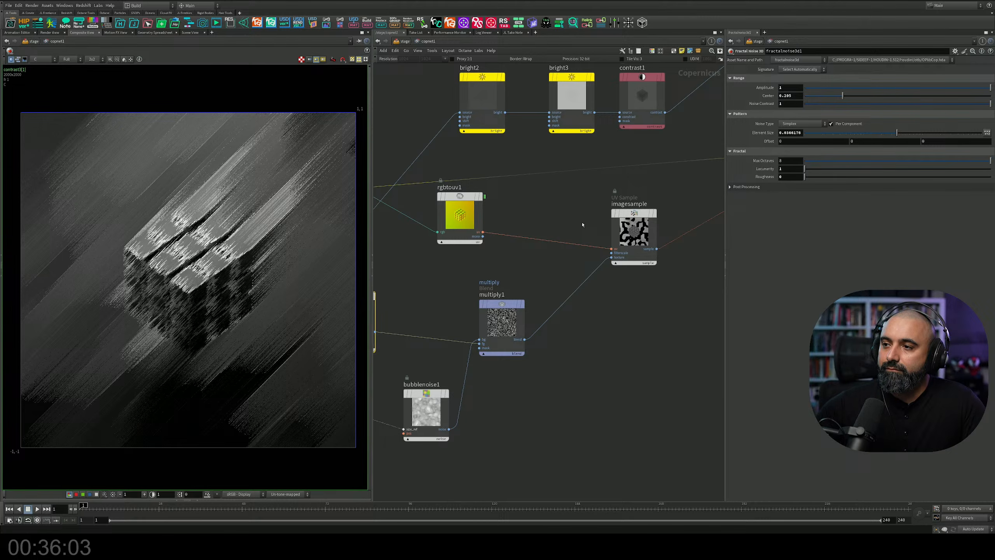
pyautogui.moveTo(496, 329); pyautogui.dragTo(496, 366)
pyautogui.moveTo(505, 283); pyautogui.dragTo(517, 300, button='middle')
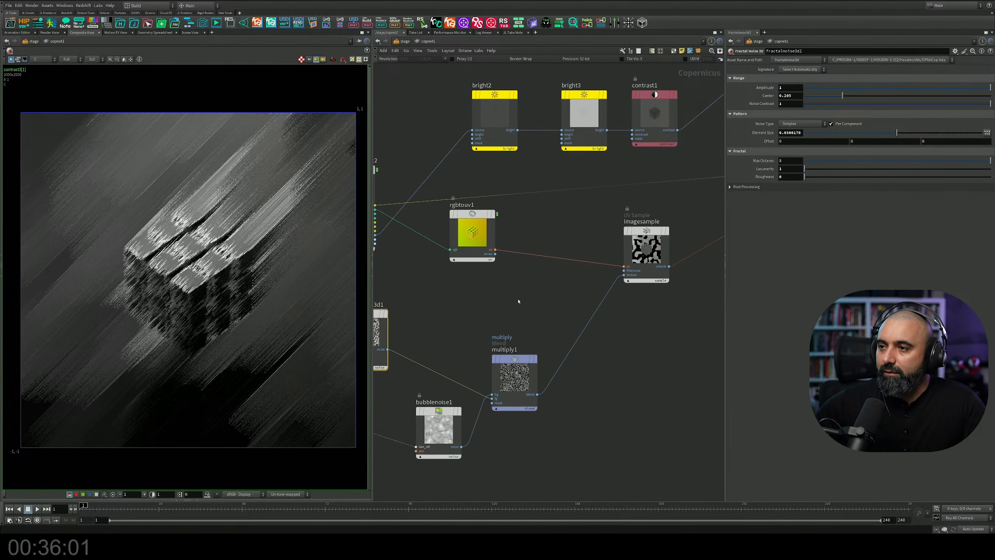
# Add a UV Map node below rgbtouv1 and connect rgbtouv1's output to its size reference input.
pyautogui.press('Tab')
pyautogui.write('uv')
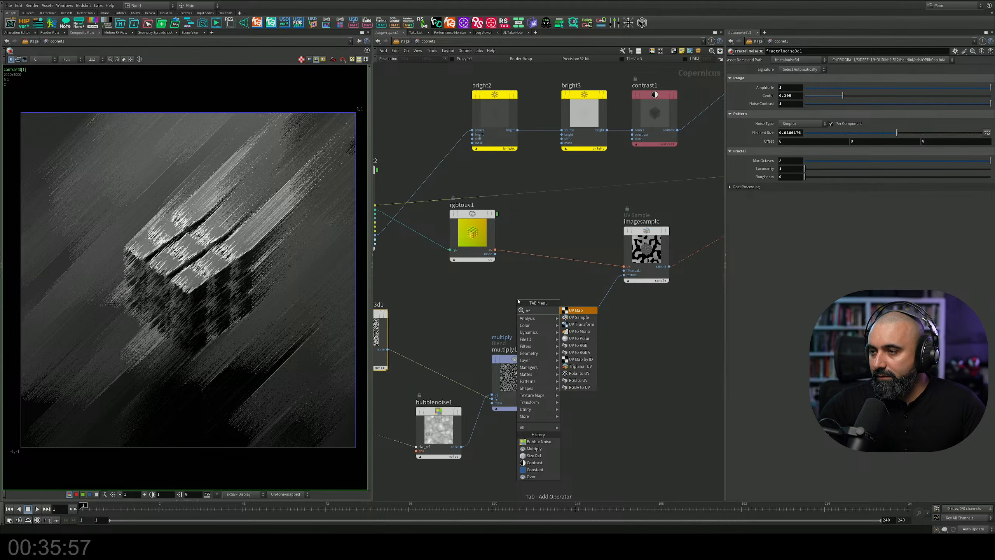
pyautogui.press('Down')
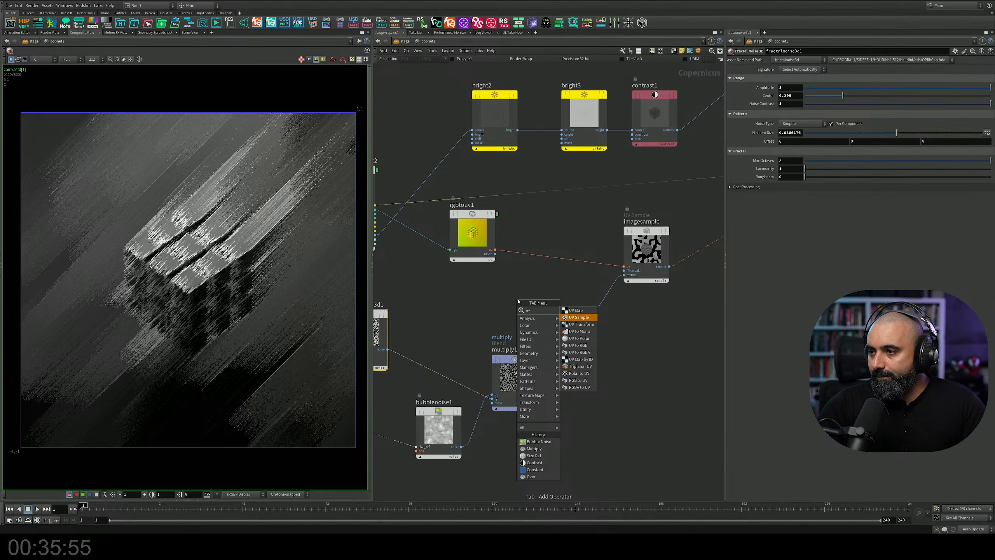
pyautogui.press('Return')
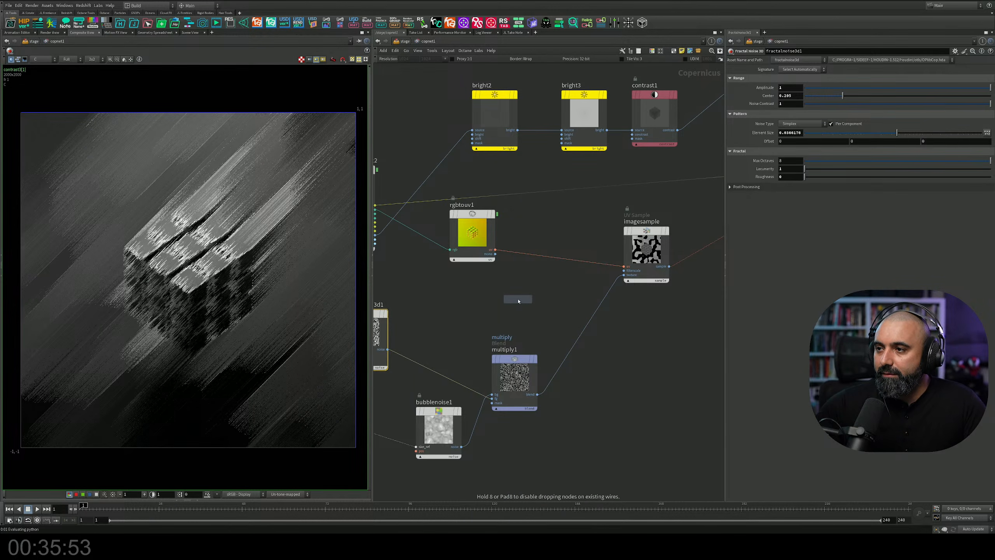
pyautogui.click(518, 300)
pyautogui.moveTo(519, 299); pyautogui.dragTo(533, 287)
pyautogui.moveTo(495, 249); pyautogui.dragTo(510, 322)
# Insert a Multiply node between rgbtouv1 and imagesample and connect uvmap1's UV output to its foreground input.
pyautogui.press('Tab')
pyautogui.write('mul')
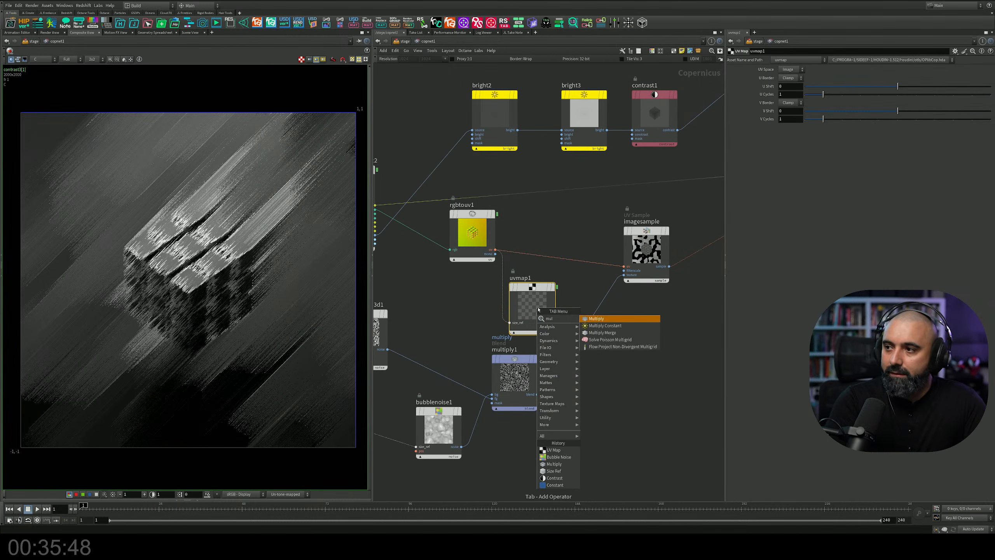
pyautogui.press('Return')
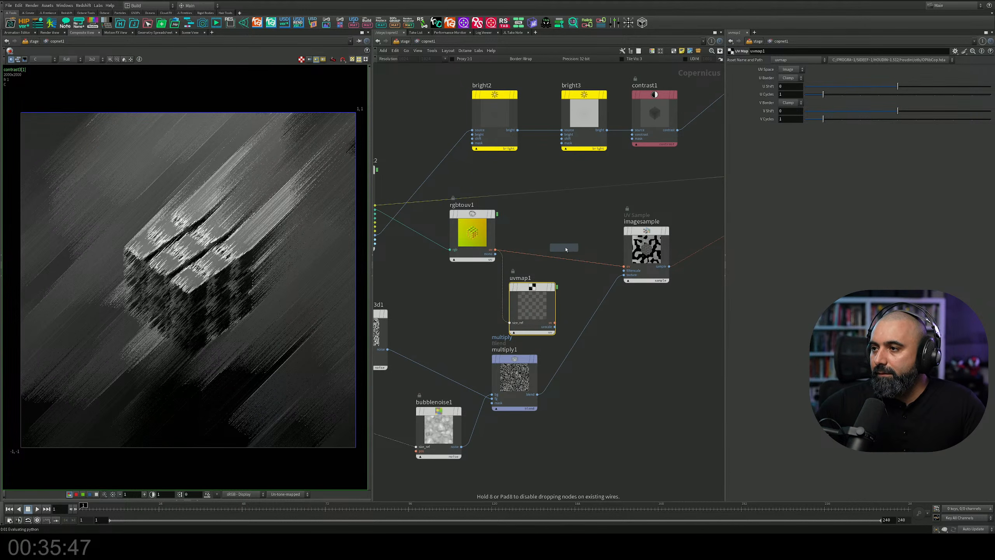
pyautogui.click(566, 248)
pyautogui.moveTo(567, 249); pyautogui.dragTo(583, 242)
pyautogui.moveTo(558, 280); pyautogui.dragTo(556, 323)
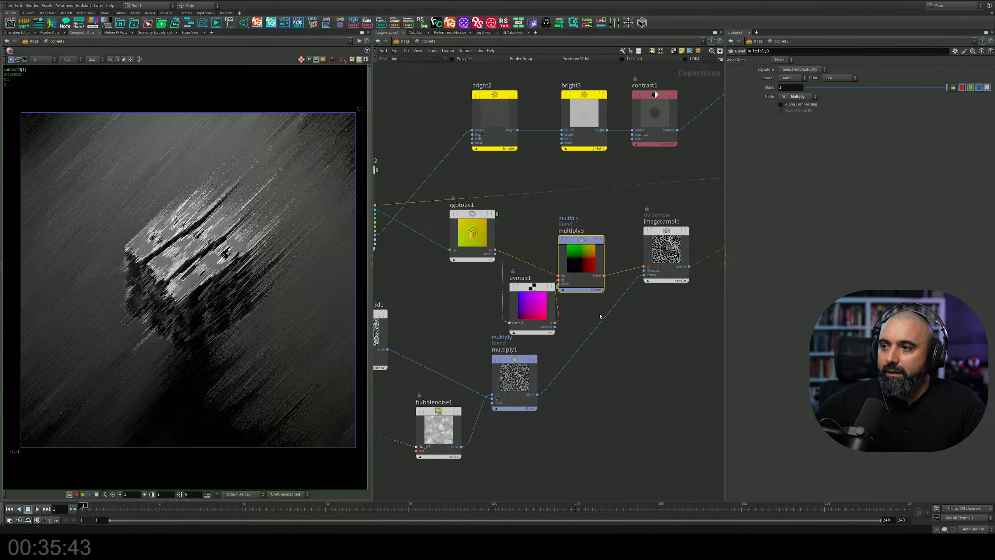
# Insert a Multiply Constant node between multiply3 and imagesample and set its brightness to 0.5.
pyautogui.moveTo(675, 337); pyautogui.dragTo(531, 367, button='middle')
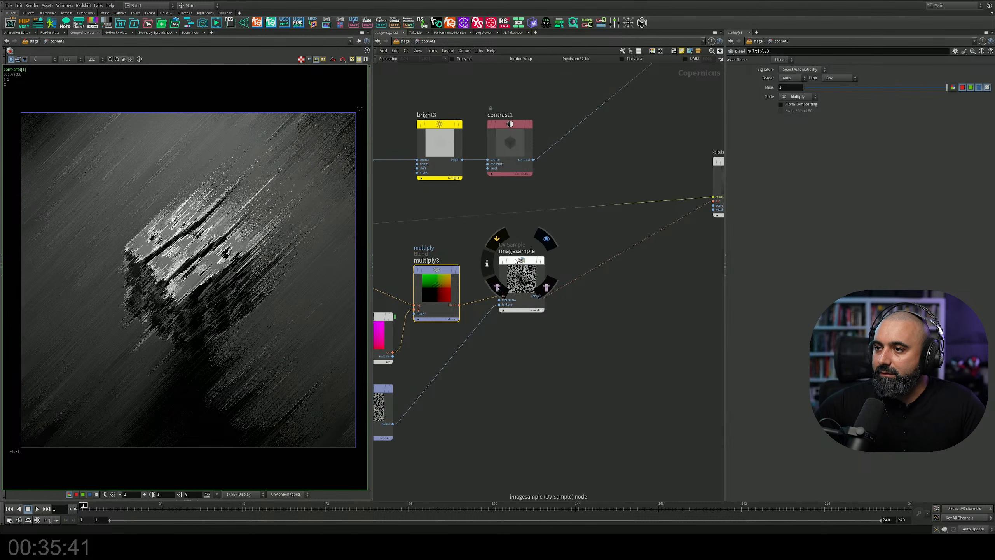
pyautogui.moveTo(520, 261); pyautogui.dragTo(601, 262)
pyautogui.moveTo(507, 257); pyautogui.dragTo(546, 266, button='middle')
pyautogui.press('Tab')
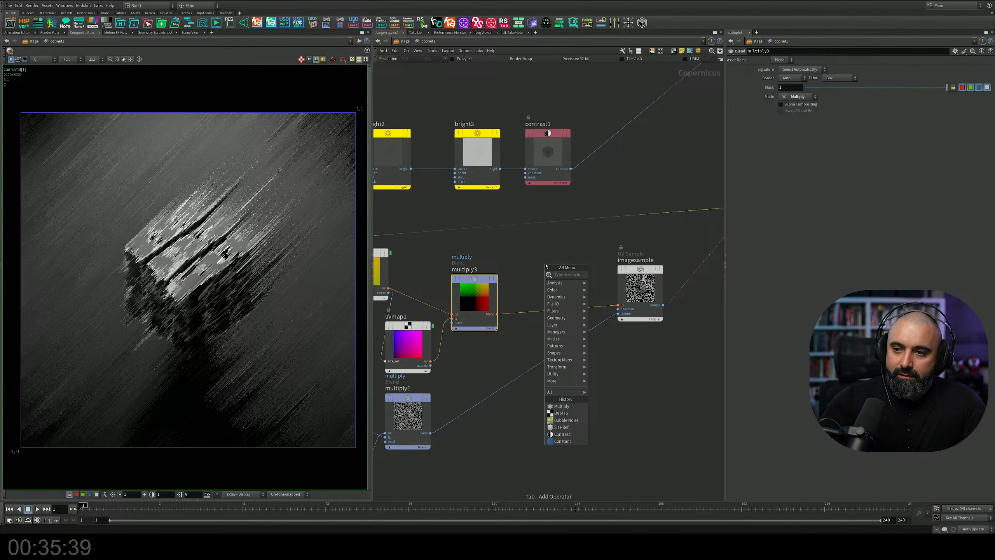
pyautogui.write('cre')
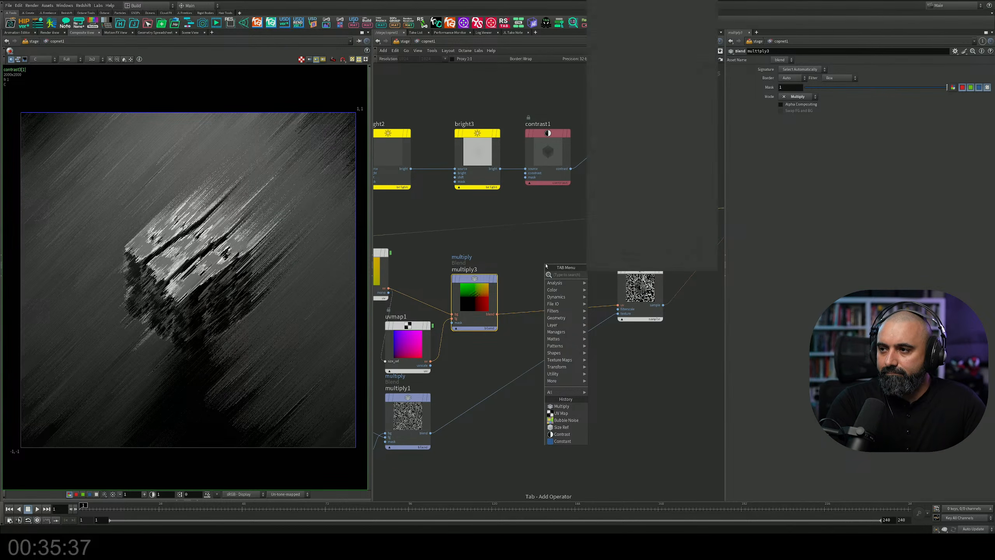
pyautogui.press('BackSpace')
pyautogui.press('BackSpace')
pyautogui.press('BackSpace')
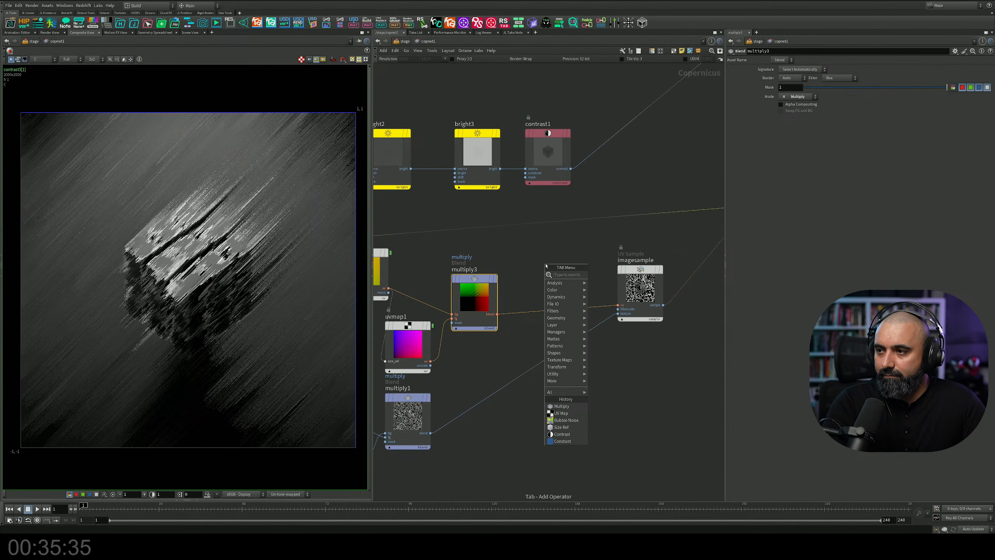
pyautogui.write('mul')
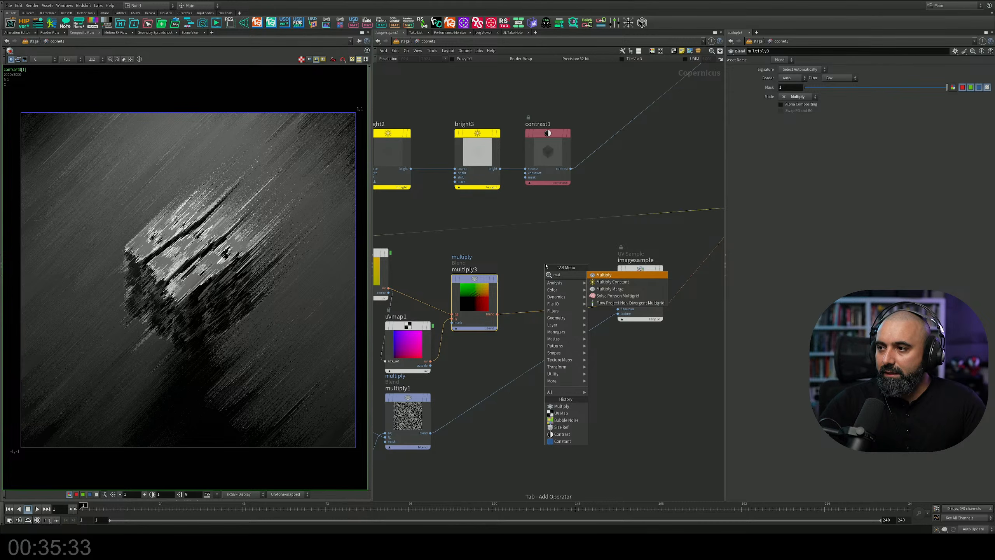
pyautogui.press('Return')
pyautogui.click(544, 302)
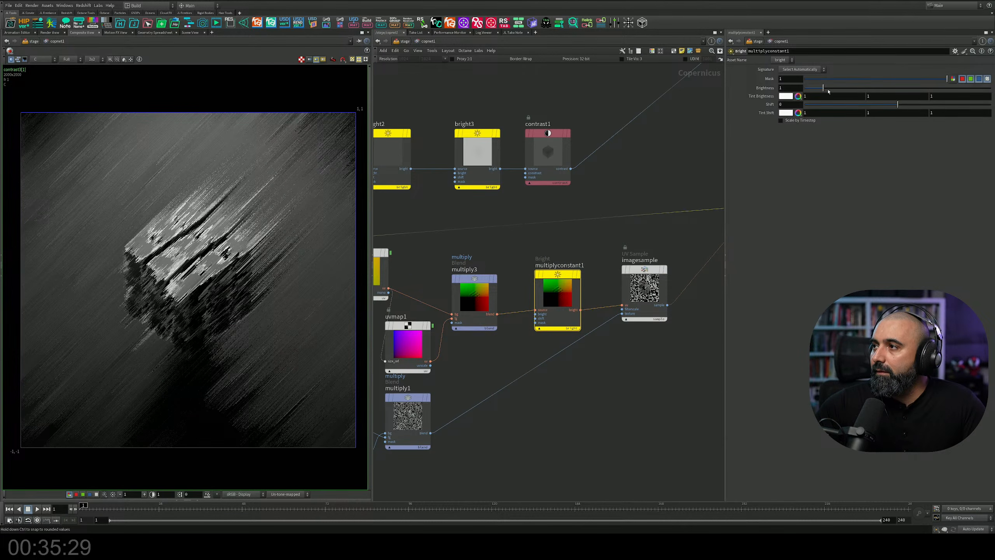
pyautogui.moveTo(829, 92)
pyautogui.mouseDown()
pyautogui.moveTo(836, 88)
pyautogui.moveTo(806, 91)
pyautogui.moveTo(815, 88)
pyautogui.mouseUp()
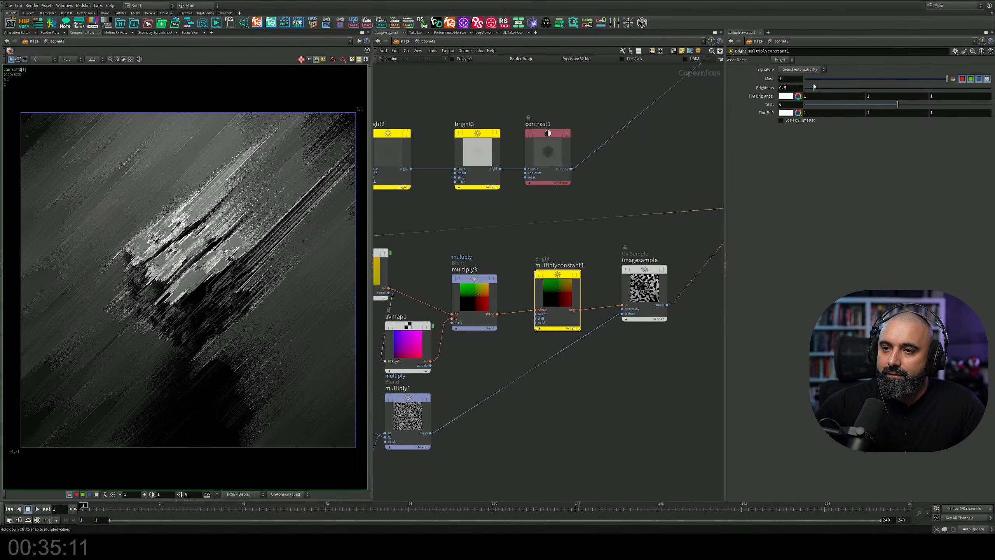
# Move the multi-output source node that feeds bright2 and rgbtouv1 further left, clear of both branches.
pyautogui.moveTo(640, 366); pyautogui.dragTo(602, 354, button='middle')
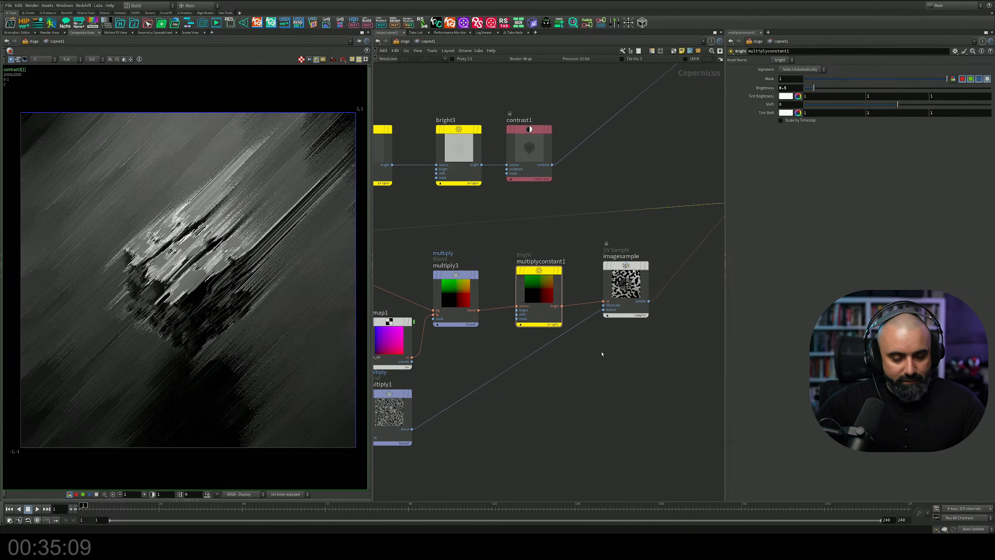
pyautogui.scroll(-3, 587, 328)
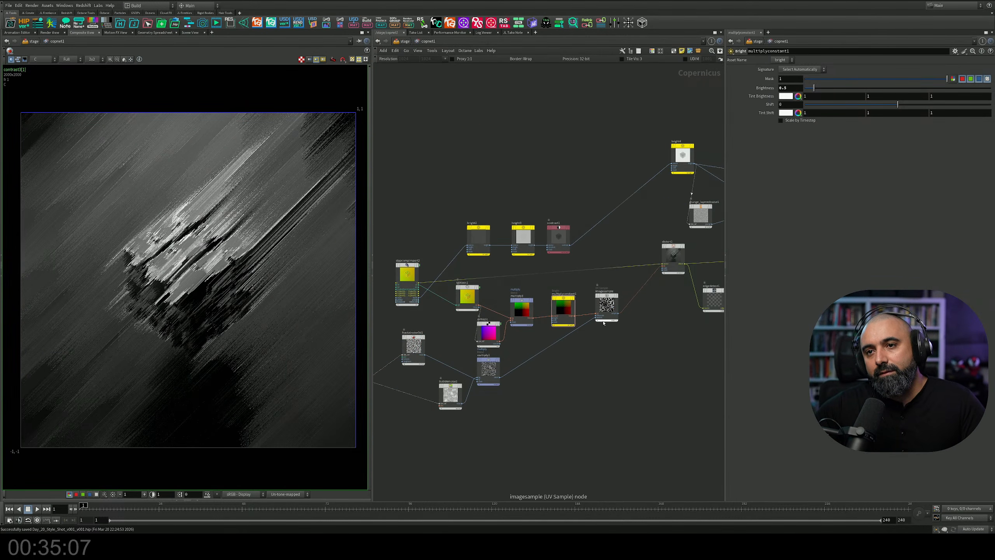
pyautogui.scroll(-5, 622, 355)
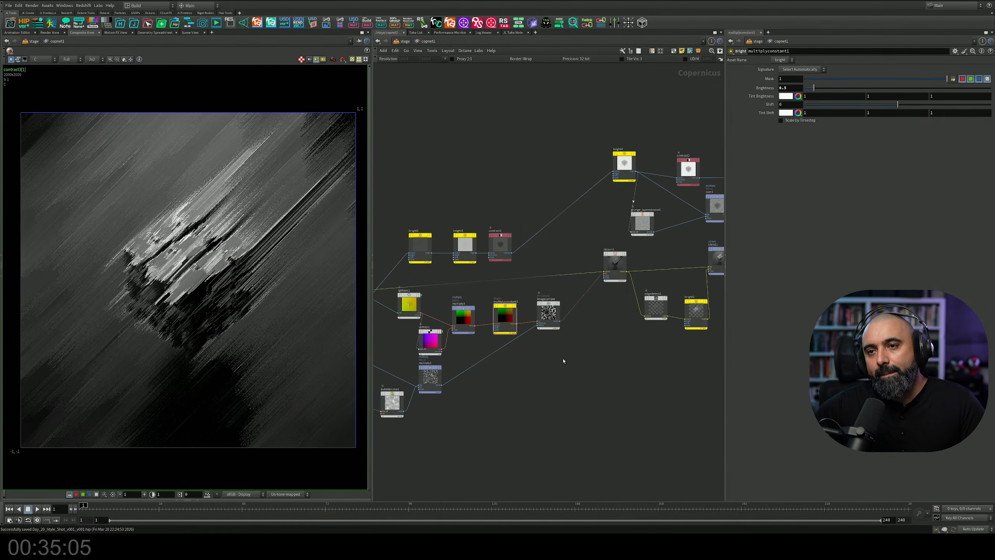
pyautogui.scroll(3, 668, 338)
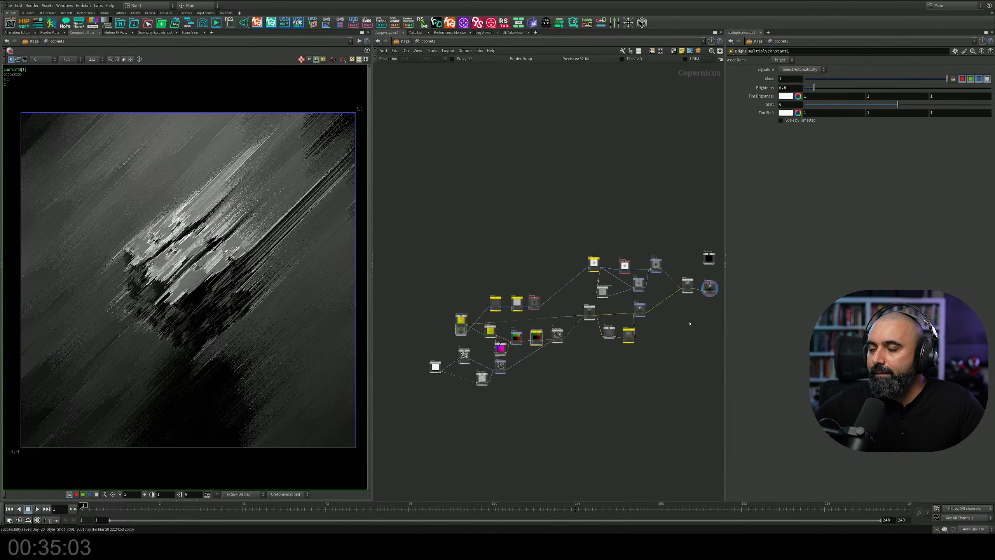
pyautogui.moveTo(461, 319); pyautogui.dragTo(421, 303)
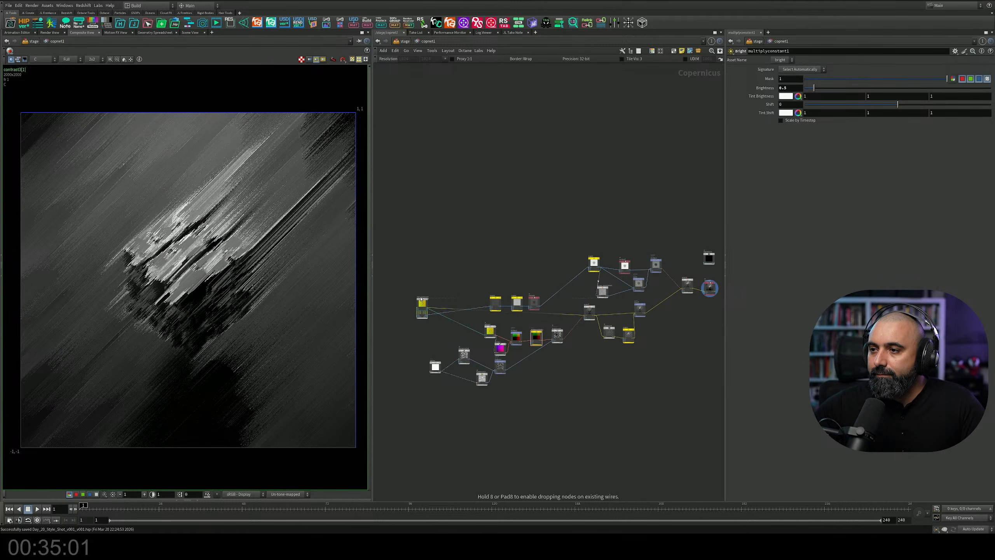
# Add a Heat Distort node to the right of contrast3 at the end of the network.
pyautogui.moveTo(588, 369); pyautogui.dragTo(523, 319, button='middle')
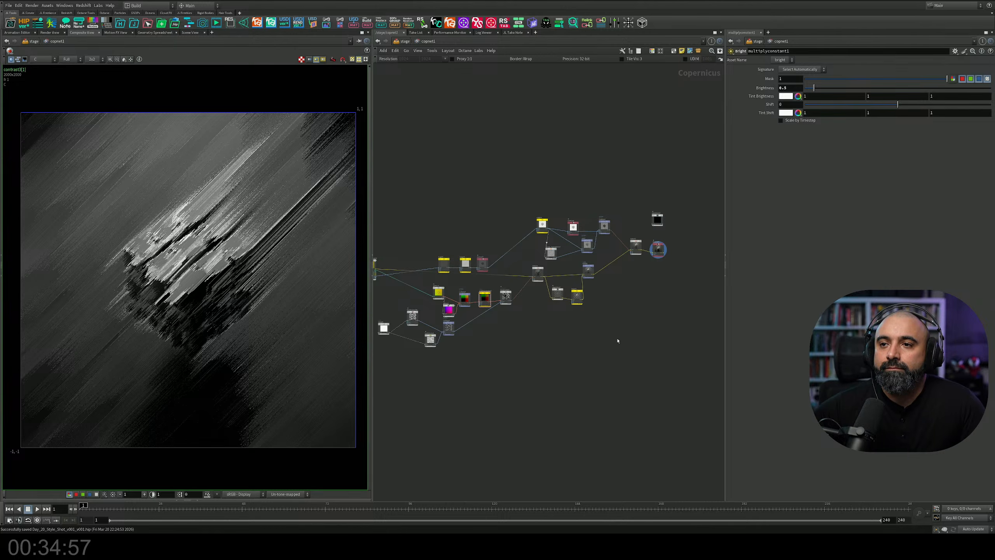
pyautogui.moveTo(617, 341); pyautogui.dragTo(590, 322, button='middle')
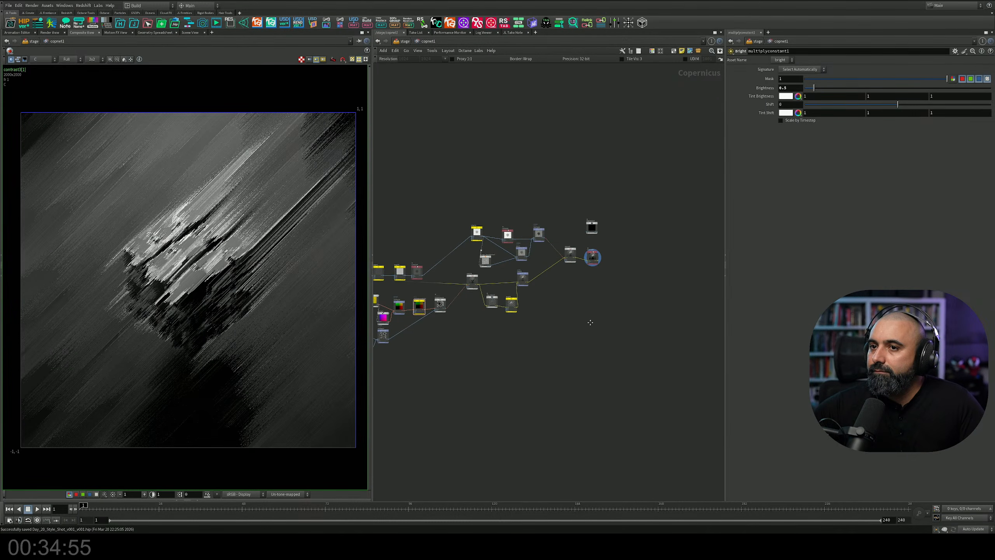
pyautogui.scroll(10, 600, 267)
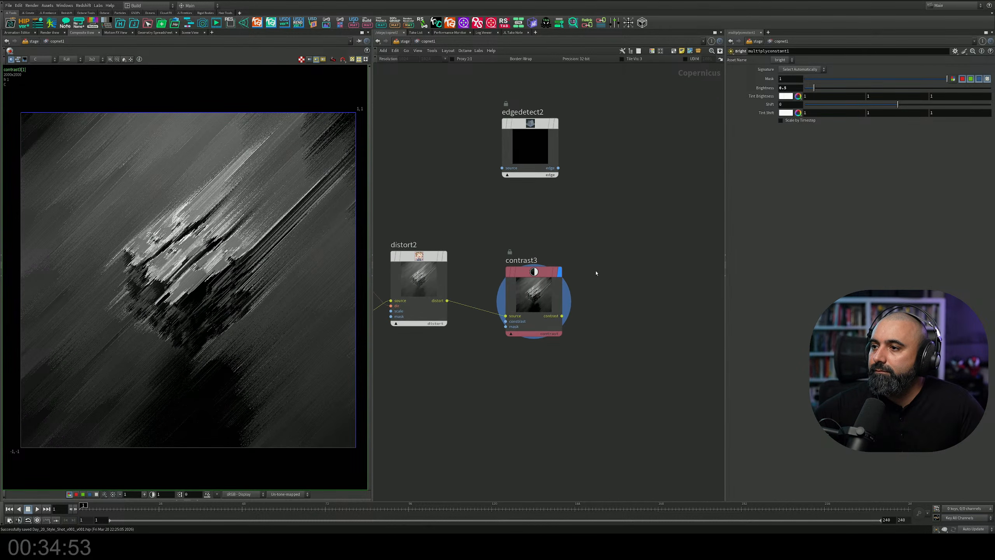
pyautogui.moveTo(541, 271)
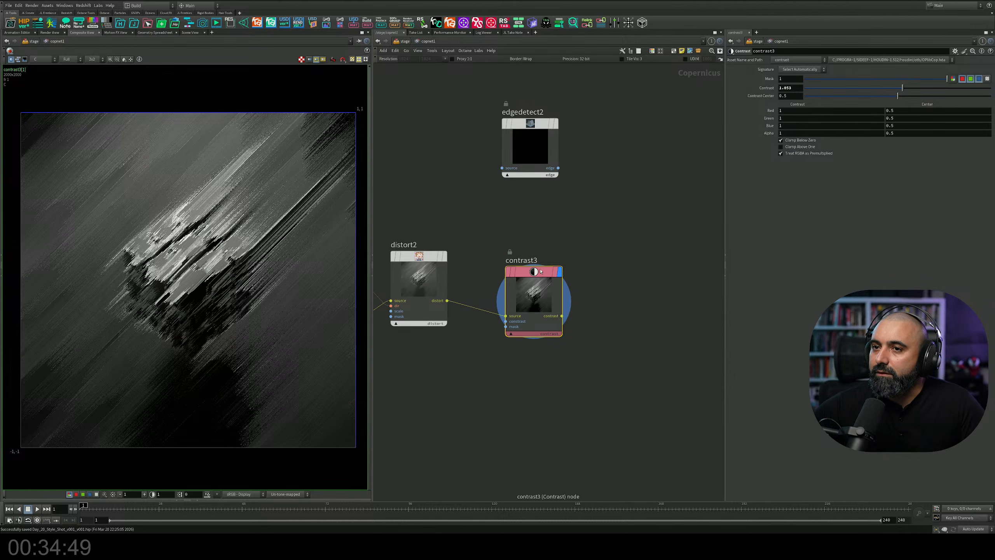
pyautogui.moveTo(605, 307); pyautogui.dragTo(606, 282, button='middle')
pyautogui.press('Tab')
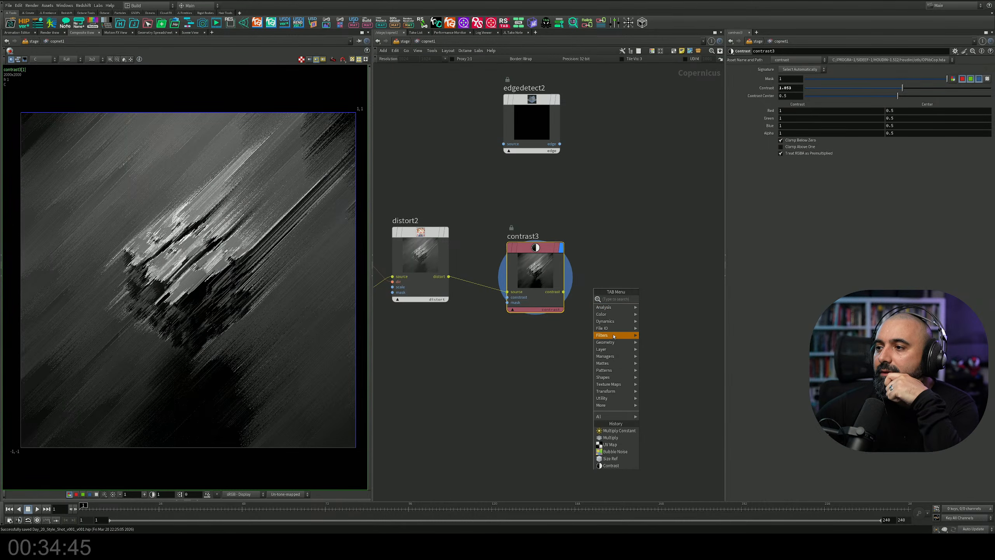
pyautogui.moveTo(616, 335)
pyautogui.moveTo(660, 337)
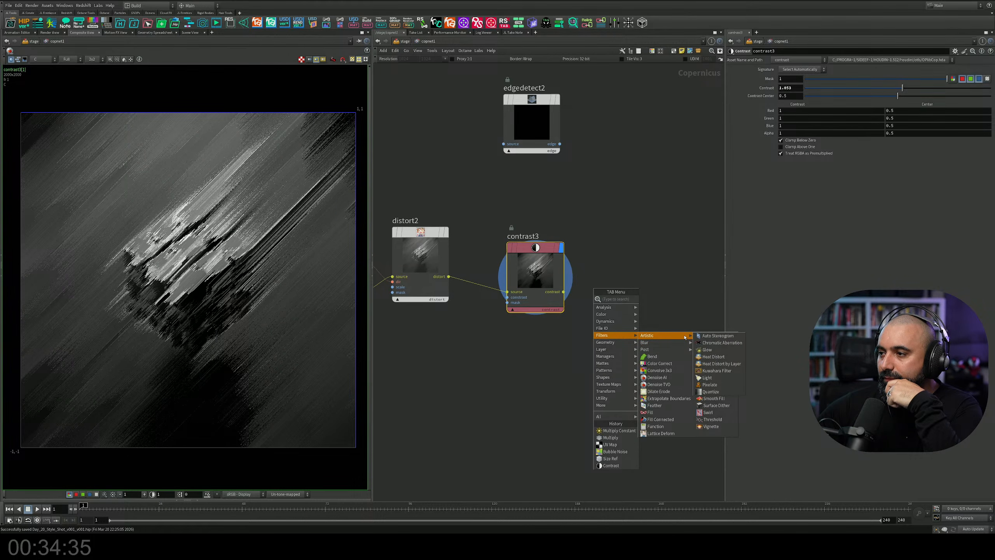
pyautogui.click(713, 357)
pyautogui.click(668, 270)
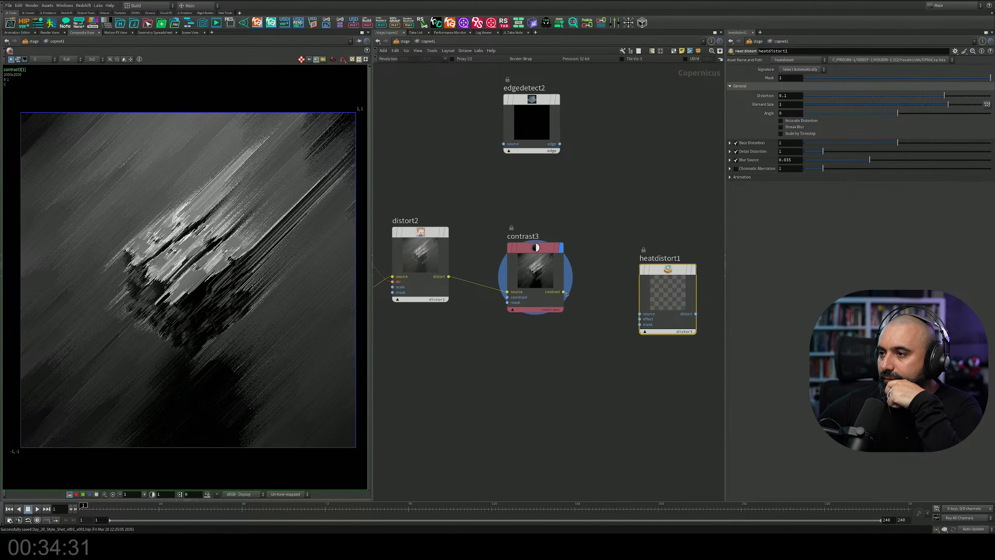
# Connect contrast3's output to heatdistort1's source input, move heatdistort1 closer to contrast3, and display its result.
pyautogui.moveTo(564, 292); pyautogui.dragTo(639, 314)
pyautogui.moveTo(651, 272); pyautogui.dragTo(611, 271)
pyautogui.click(655, 269)
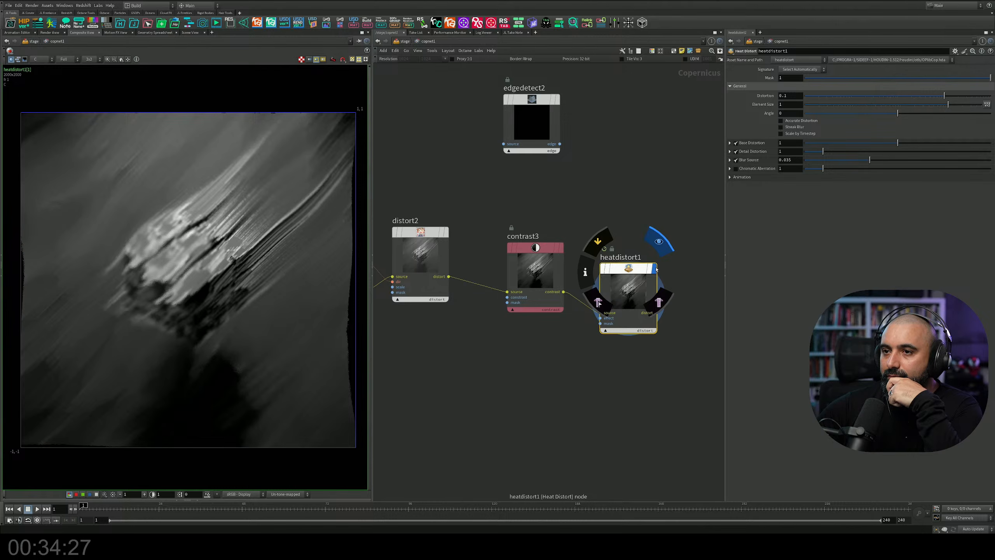
# Connect imagesample's output to heatdistort1's effect input.
pyautogui.click(600, 323)
pyautogui.moveTo(425, 386); pyautogui.dragTo(646, 303, button='middle')
pyautogui.scroll(-3, 647, 303)
pyautogui.moveTo(579, 320); pyautogui.dragTo(620, 282, button='middle')
pyautogui.moveTo(454, 300); pyautogui.dragTo(554, 289, button='middle')
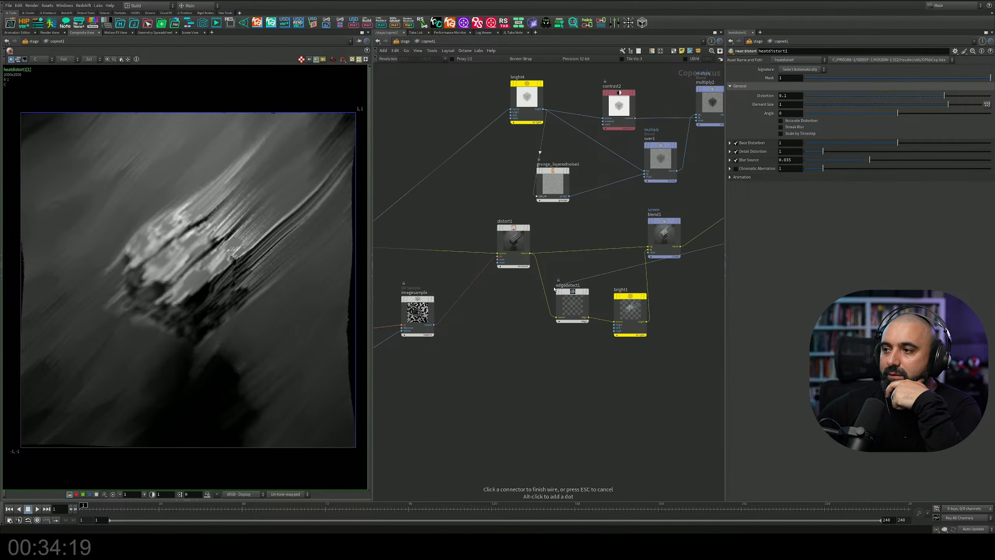
pyautogui.click(434, 325)
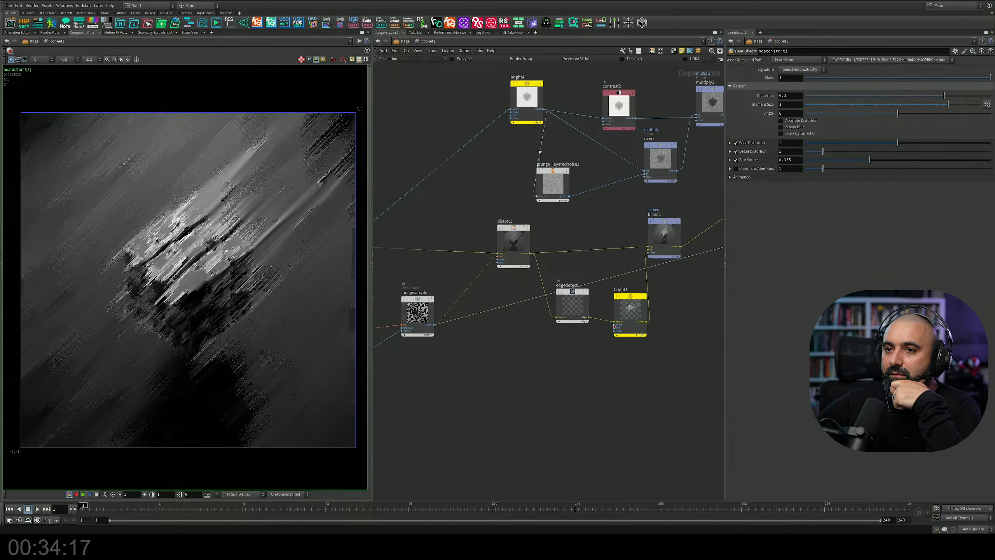
# Add a Cloud Noise 3D node below contrast3 and heatdistort1.
pyautogui.moveTo(661, 346); pyautogui.dragTo(542, 353, button='middle')
pyautogui.moveTo(683, 279); pyautogui.dragTo(593, 289, button='middle')
pyautogui.moveTo(680, 247); pyautogui.dragTo(608, 269, button='middle')
pyautogui.scroll(3, 608, 270)
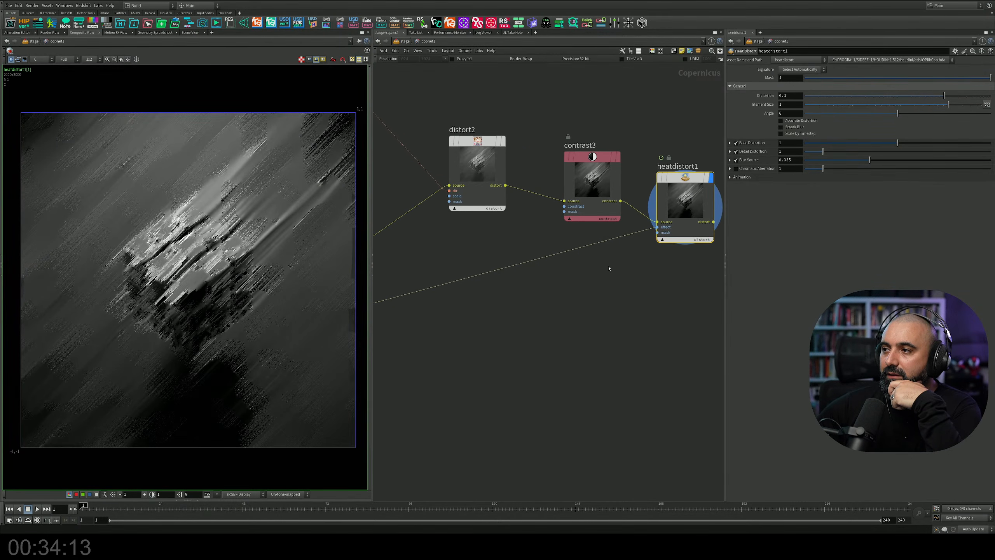
pyautogui.press('Tab')
pyautogui.write('noi')
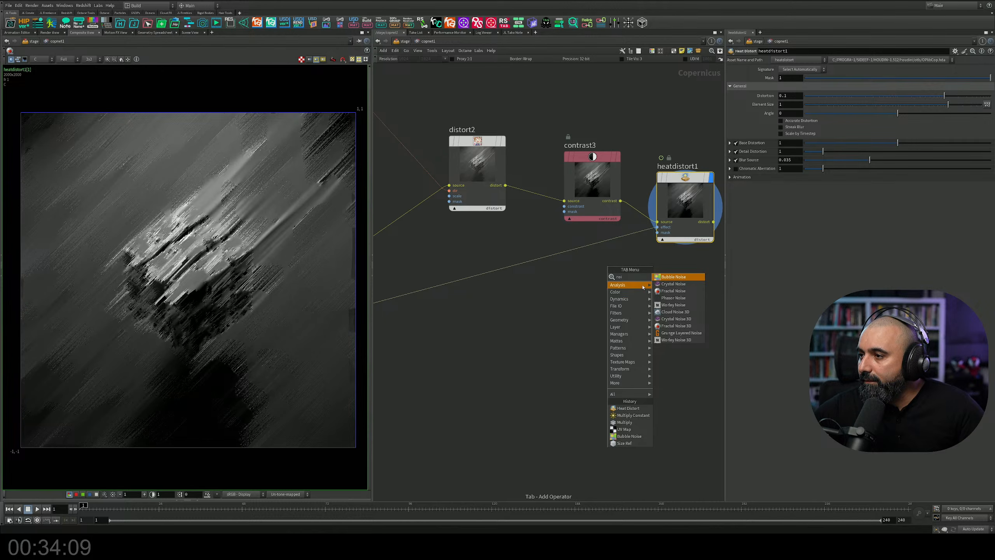
pyautogui.press('Down')
pyautogui.press('Down')
pyautogui.press('Down')
pyautogui.press('Down')
pyautogui.press('Down')
pyautogui.press('Return')
pyautogui.click(564, 314)
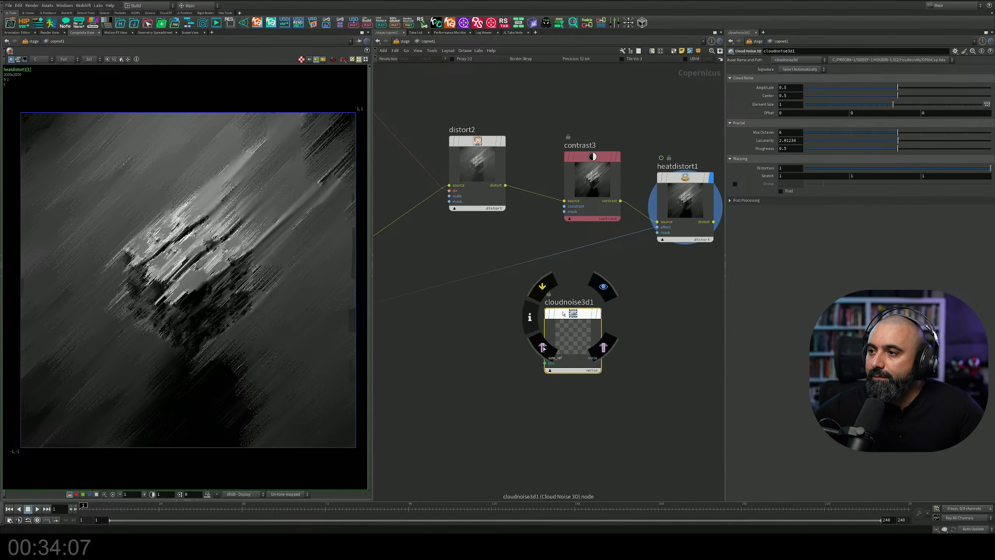
# Insert cloudnoise3d1 into the wire between imagesample and heatdistort1's effect input.
pyautogui.moveTo(564, 314); pyautogui.dragTo(517, 258)
pyautogui.moveTo(463, 261); pyautogui.dragTo(538, 258, button='middle')
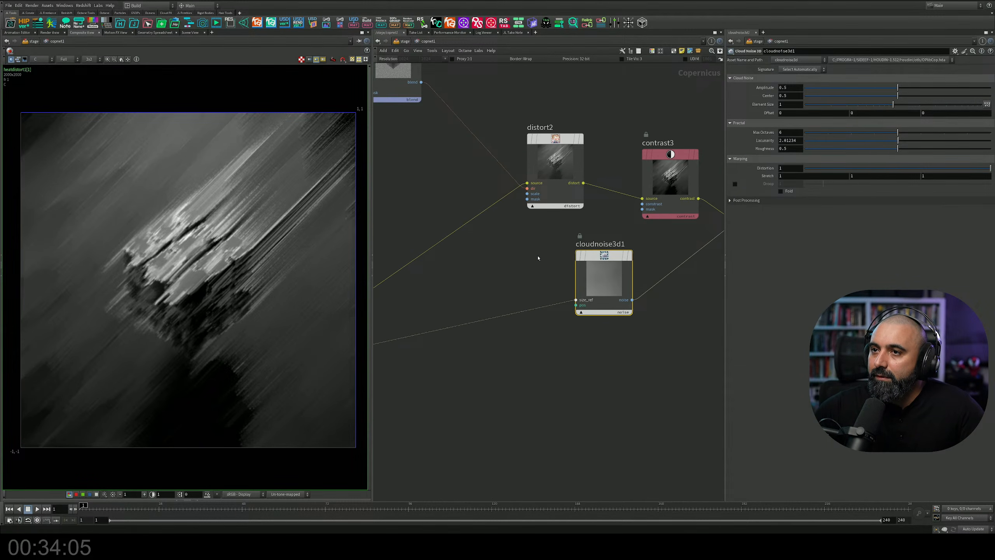
pyautogui.scroll(-4, 550, 262)
pyautogui.scroll(4, 552, 263)
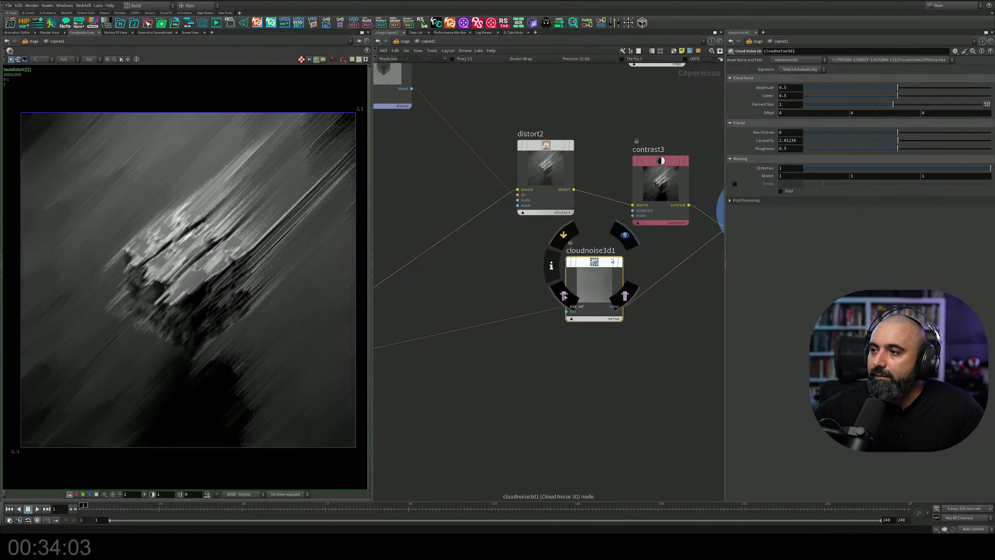
# Set cloudnoise3d1's amplitude to 1, center to about 0.04 and element size to about 0.18.
pyautogui.moveTo(895, 104); pyautogui.dragTo(782, 102)
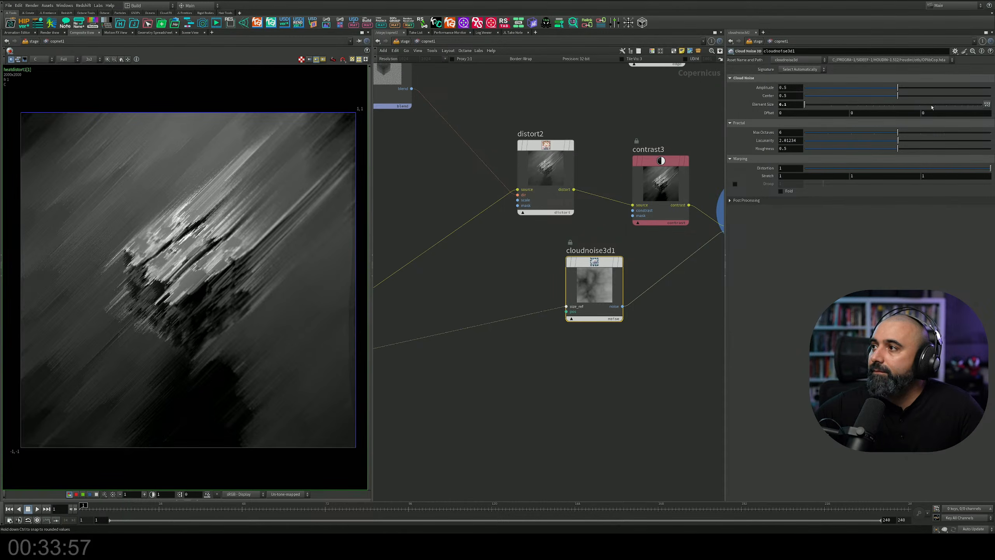
pyautogui.moveTo(860, 104); pyautogui.dragTo(835, 94)
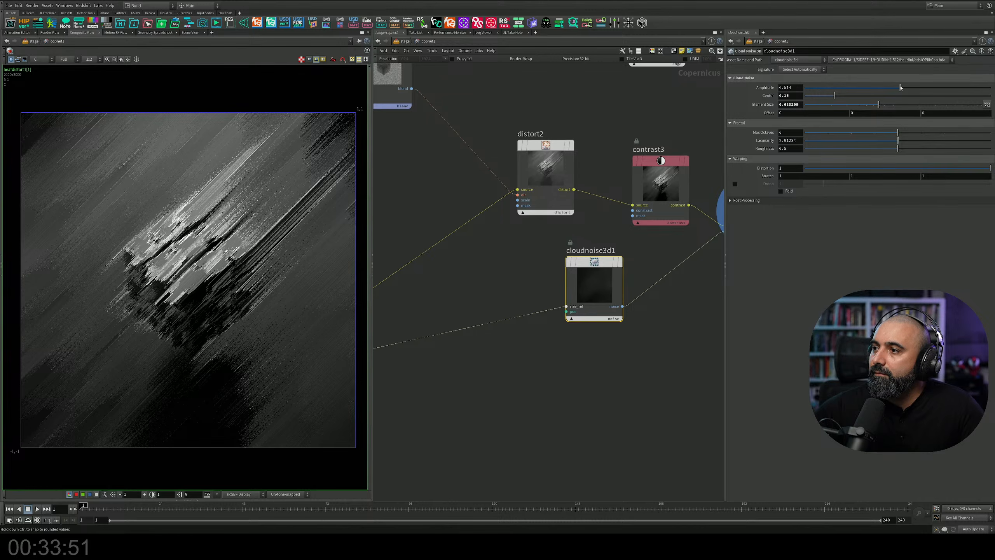
pyautogui.moveTo(901, 87); pyautogui.dragTo(982, 97)
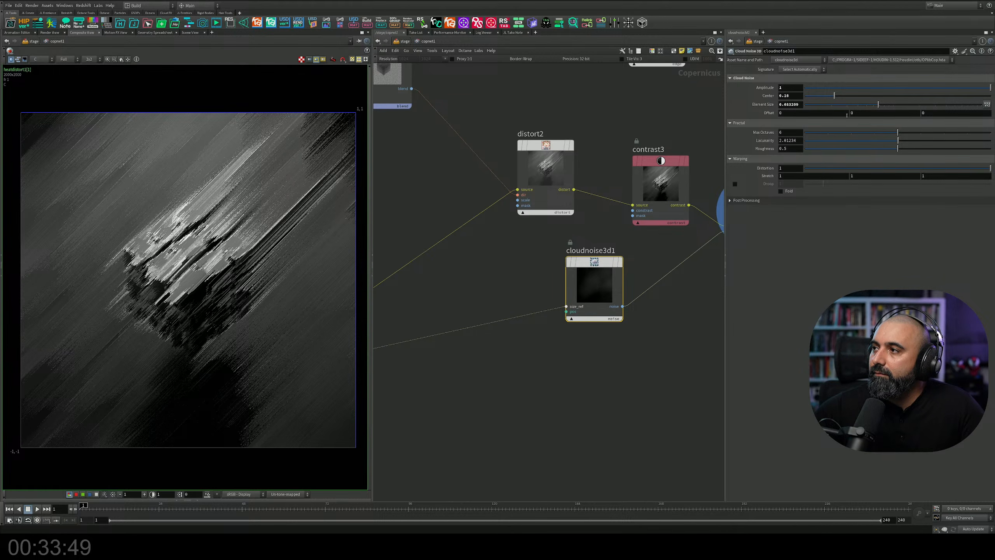
pyautogui.moveTo(879, 104); pyautogui.dragTo(835, 103)
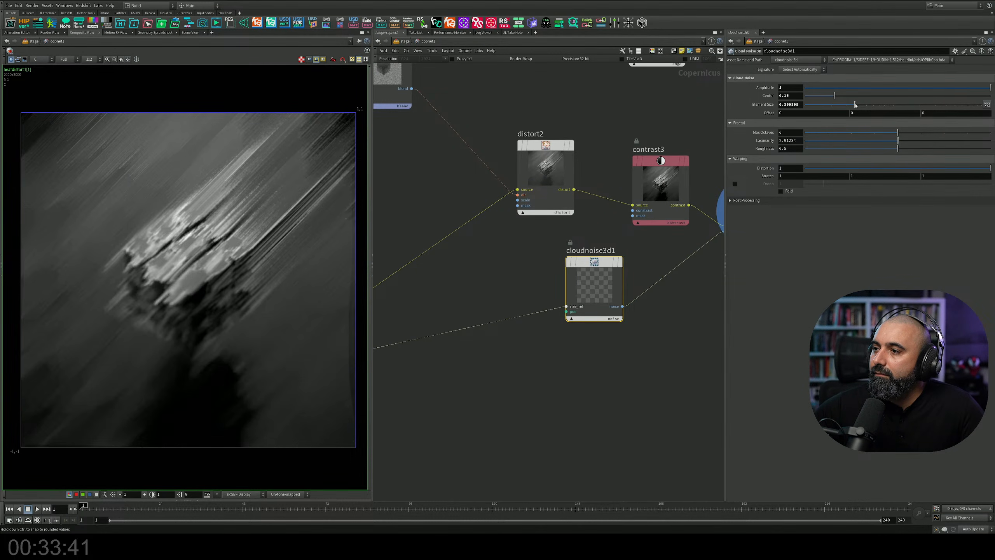
pyautogui.moveTo(835, 104); pyautogui.dragTo(812, 98)
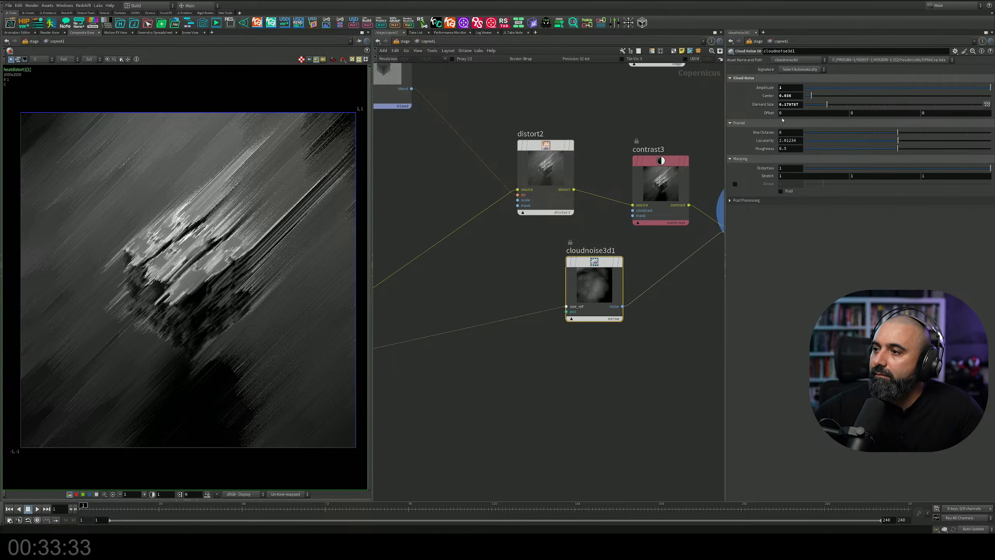
# Move cloudnoise3d1 down and left, then insert an Invert node between it and heatdistort1.
pyautogui.moveTo(669, 265); pyautogui.dragTo(609, 271, button='middle')
pyautogui.moveTo(535, 292); pyautogui.dragTo(479, 332)
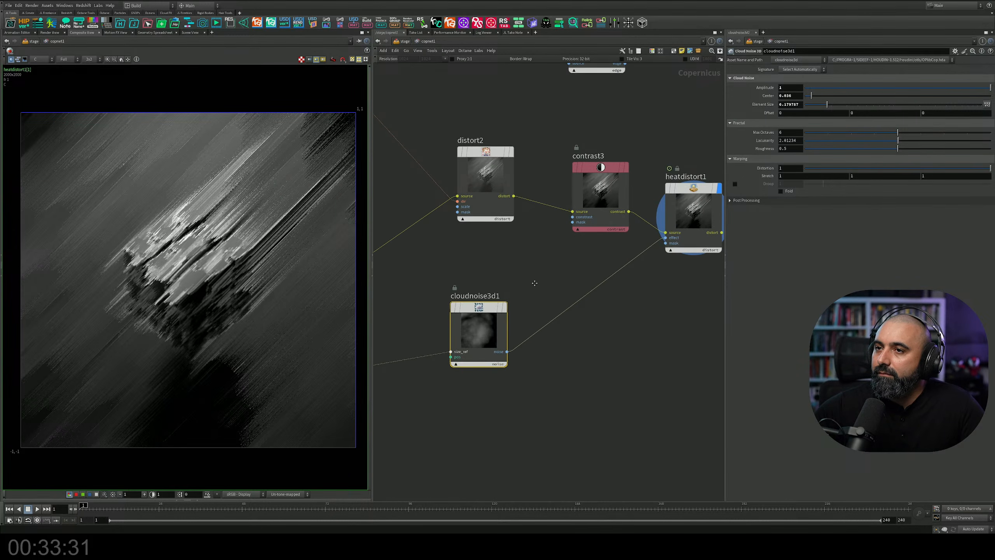
pyautogui.press('Tab')
pyautogui.write('invert')
pyautogui.press('Return')
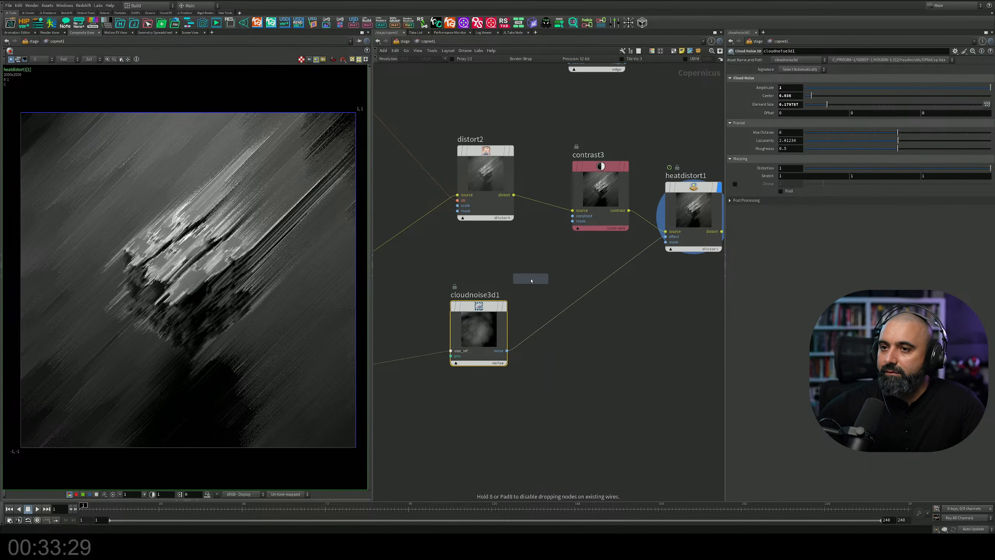
pyautogui.click(569, 287)
pyautogui.moveTo(570, 289)
pyautogui.mouseDown()
pyautogui.moveTo(569, 301)
pyautogui.moveTo(584, 301)
pyautogui.moveTo(574, 301)
pyautogui.mouseUp()
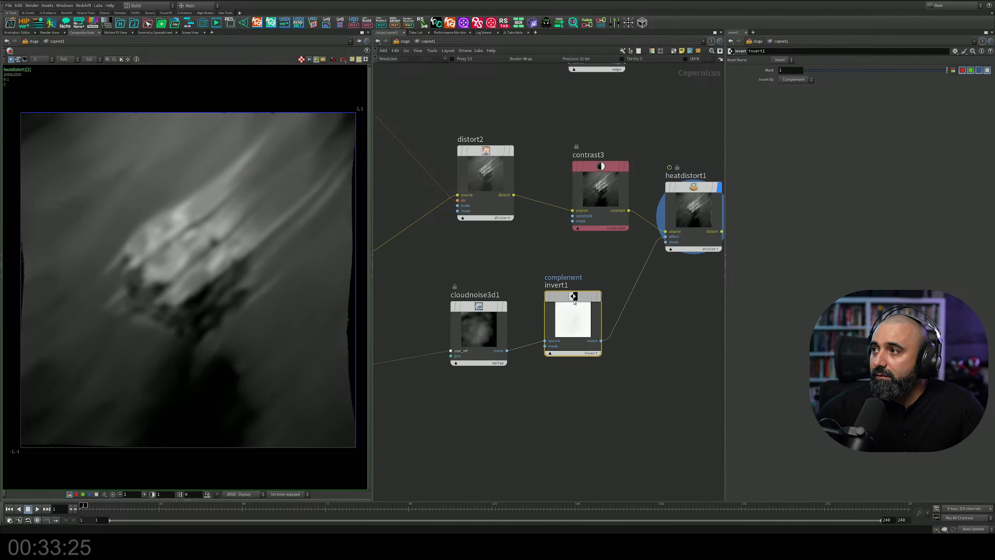
# Display invert1, try the Negate mode, and set Invert By to Reciprocal.
pyautogui.click(486, 318)
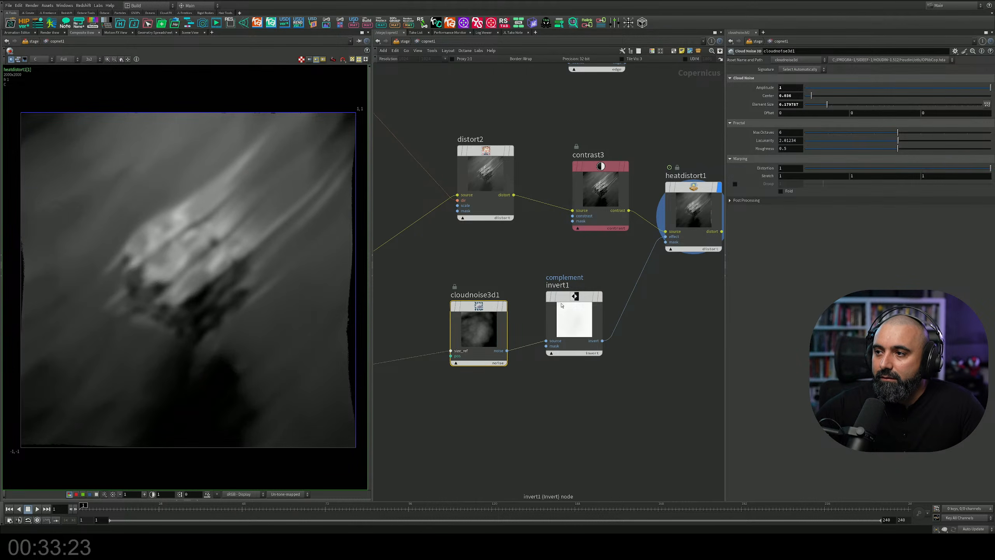
pyautogui.click(597, 300)
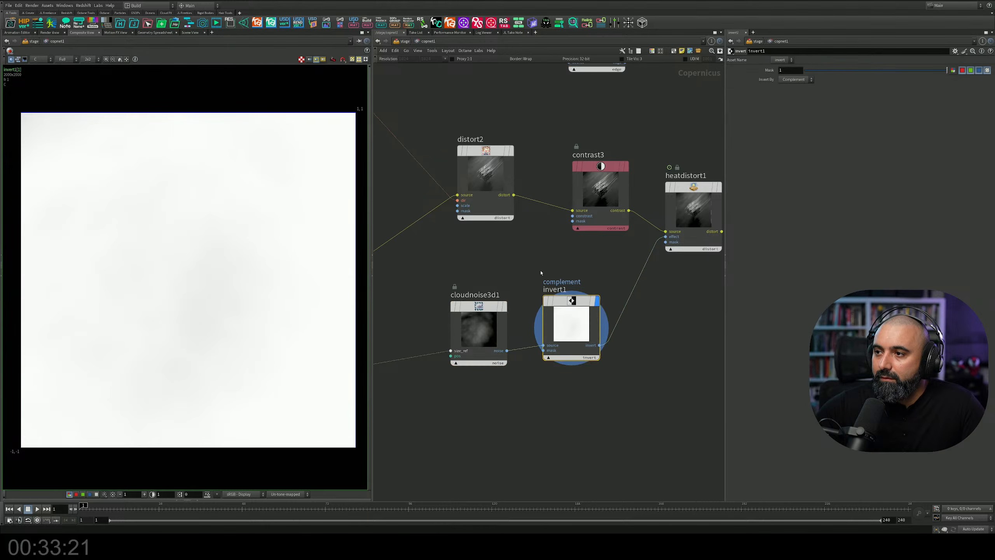
pyautogui.click(795, 80)
pyautogui.click(788, 93)
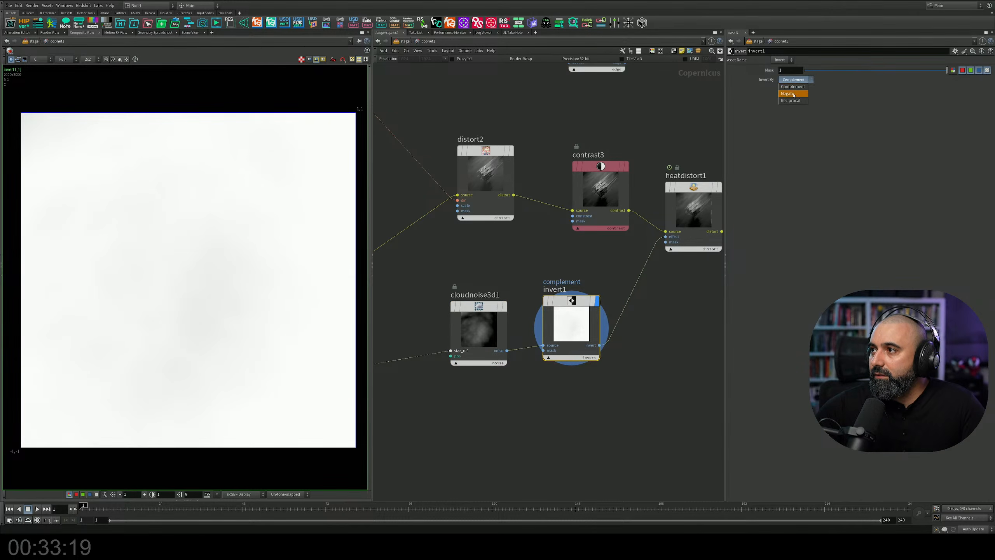
pyautogui.click(795, 79)
pyautogui.click(796, 101)
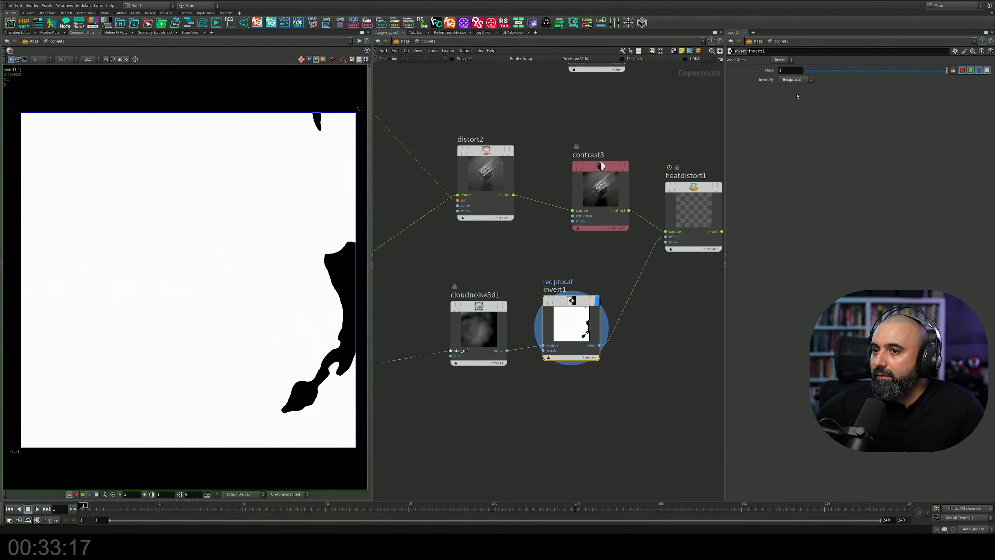
# Move cloudnoise3d1 left and insert a Clamp node between it and invert1.
pyautogui.click(479, 307)
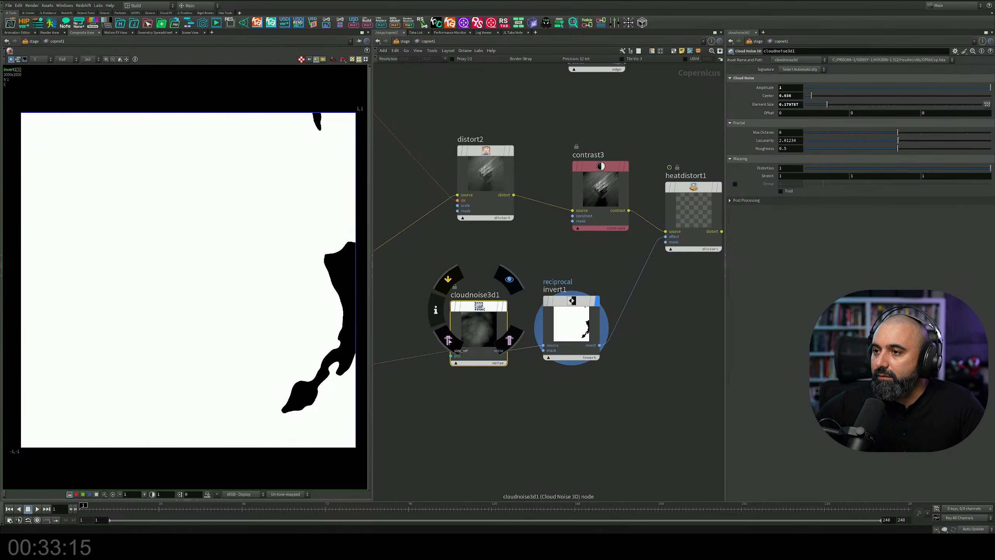
pyautogui.moveTo(479, 307); pyautogui.dragTo(421, 301)
pyautogui.press('Tab')
pyautogui.write('cont')
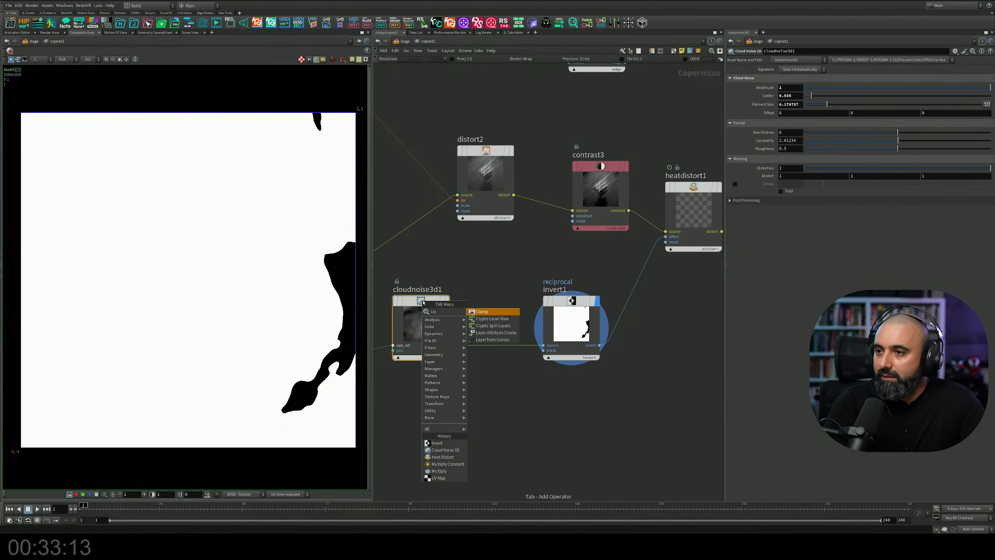
pyautogui.press('Return')
pyautogui.click(488, 326)
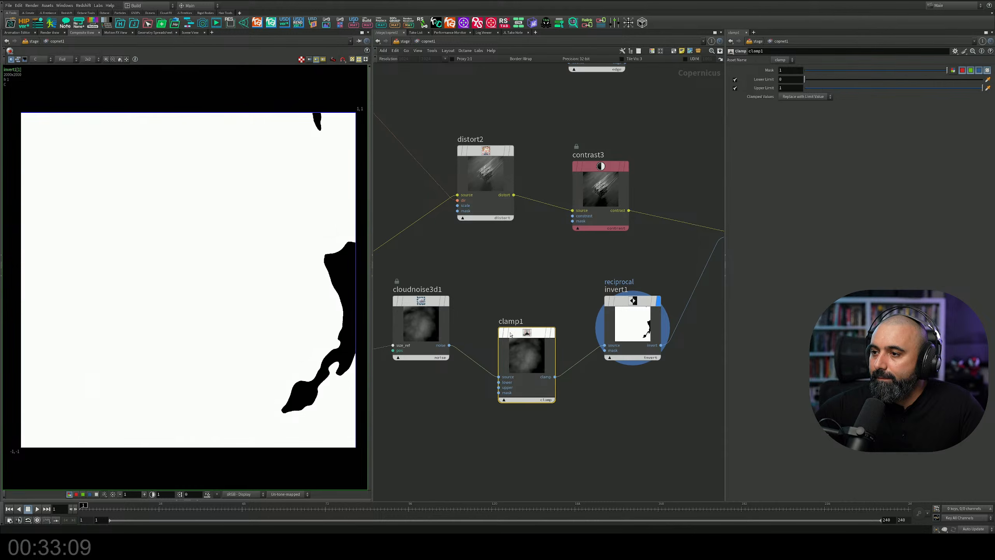
# Delete clamp1 and invert1 so cloudnoise3d1 feeds heatdistort1 directly, and move cloudnoise3d1 closer to heatdistort1.
pyautogui.moveTo(983, 88); pyautogui.dragTo(841, 86)
pyautogui.moveTo(646, 408); pyautogui.dragTo(537, 290)
pyautogui.press('Delete')
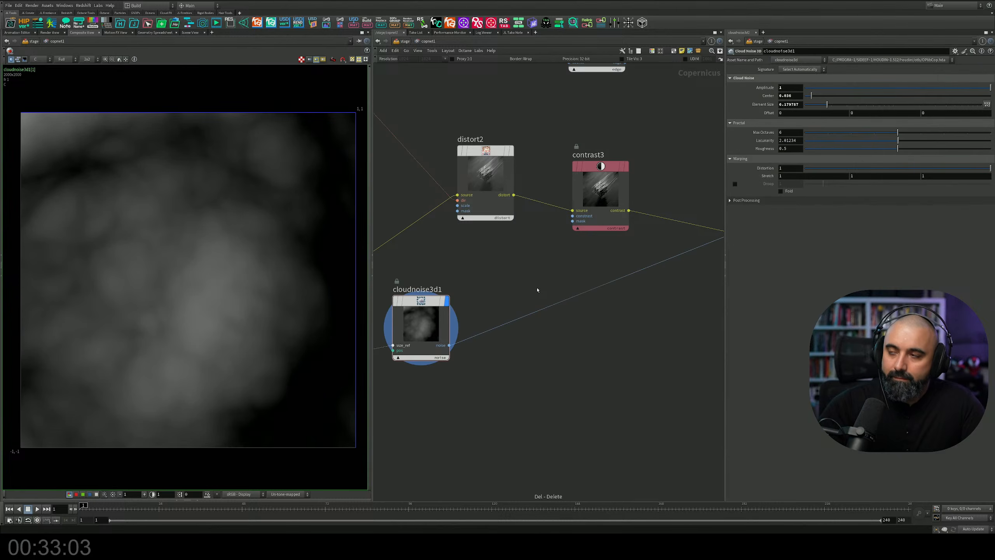
pyautogui.moveTo(415, 301); pyautogui.dragTo(500, 294)
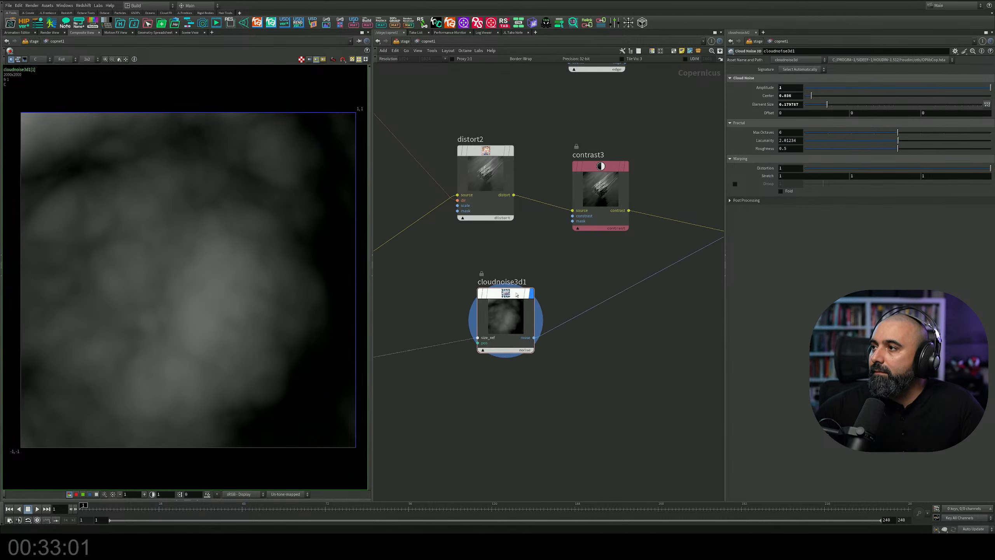
# Raise cloudnoise3d1's center to about 0.22.
pyautogui.moveTo(836, 98)
pyautogui.mouseDown()
pyautogui.moveTo(859, 97)
pyautogui.moveTo(844, 97)
pyautogui.mouseUp()
pyautogui.moveTo(576, 308); pyautogui.dragTo(514, 296, button='middle')
pyautogui.scroll(-1, 523, 297)
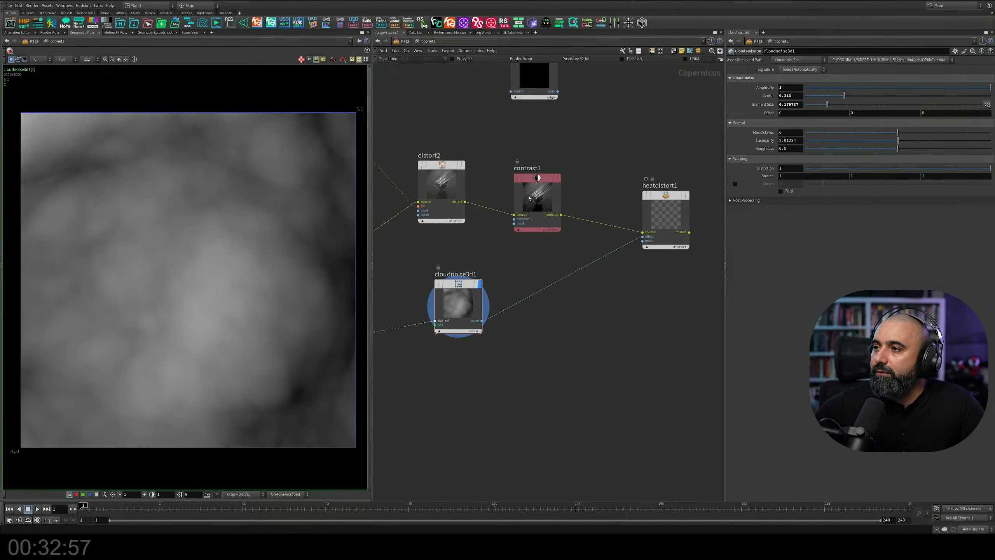
# Move contrast3 closer to distort2, shift heatdistort1 farther away, and reposition cloudnoise3d1 below the gap between them.
pyautogui.moveTo(538, 190); pyautogui.dragTo(520, 182)
pyautogui.scroll(-2, 631, 219)
pyautogui.scroll(2, 593, 231)
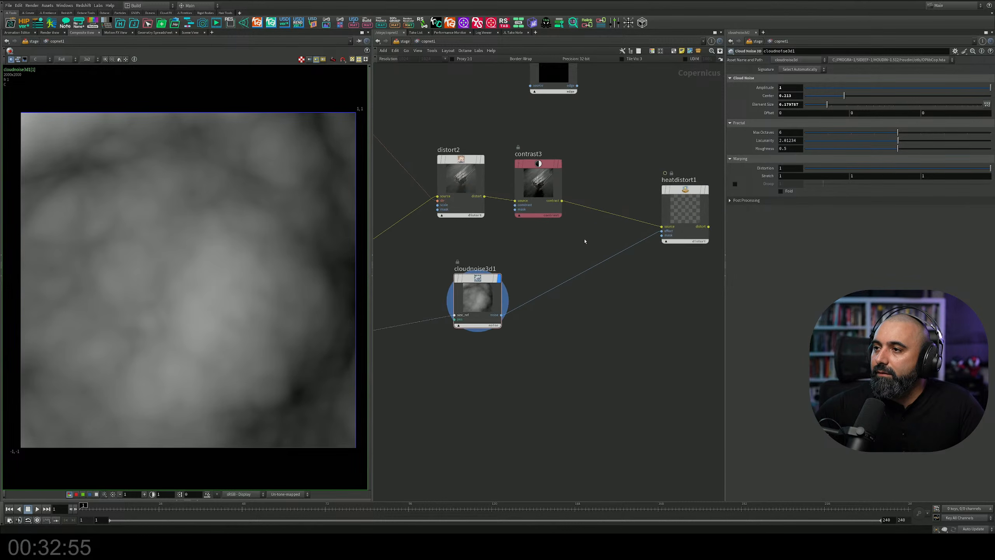
pyautogui.moveTo(694, 191); pyautogui.dragTo(711, 174)
pyautogui.scroll(-1, 643, 240)
pyautogui.moveTo(638, 241); pyautogui.dragTo(570, 194, button='middle')
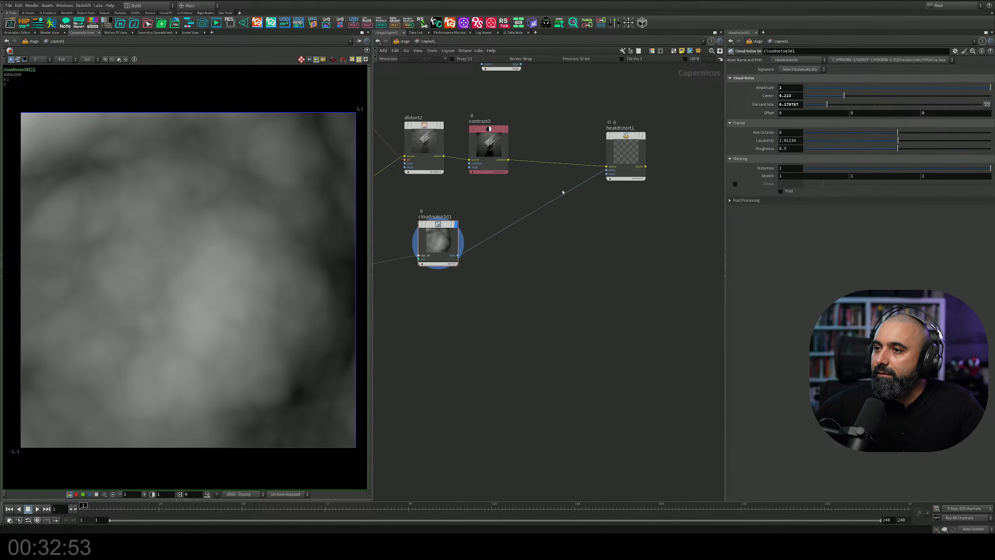
pyautogui.moveTo(444, 229); pyautogui.dragTo(497, 254)
# Insert a Multiply node between cloudnoise3d1 and heatdistort1, and wire contrast3's output into its fg input.
pyautogui.press('Tab')
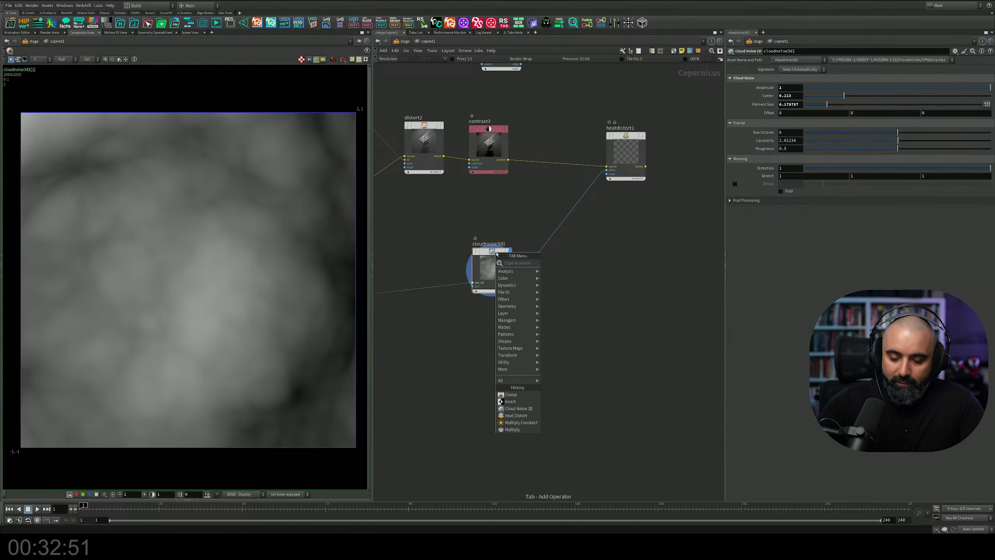
pyautogui.write('con')
pyautogui.press('Return')
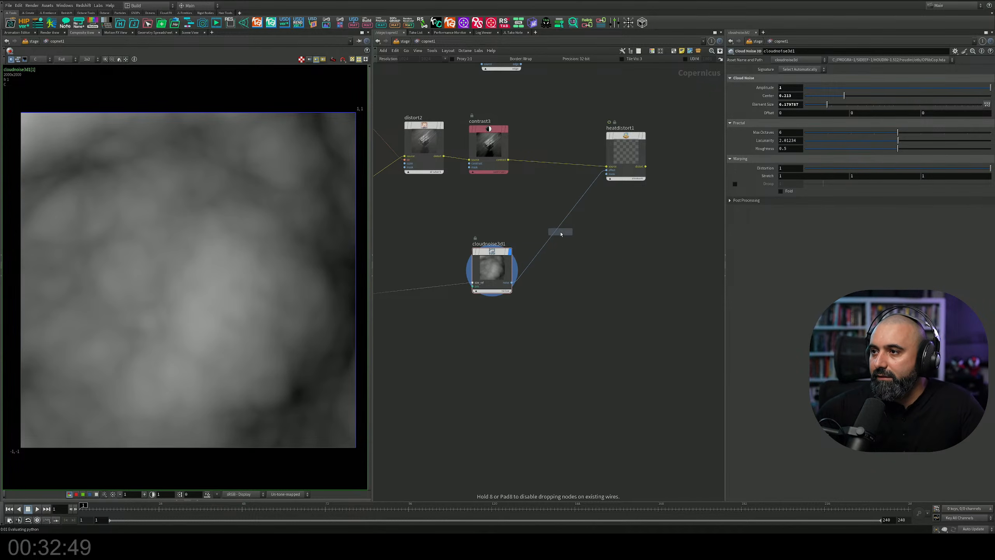
pyautogui.click(560, 233)
pyautogui.click(509, 159)
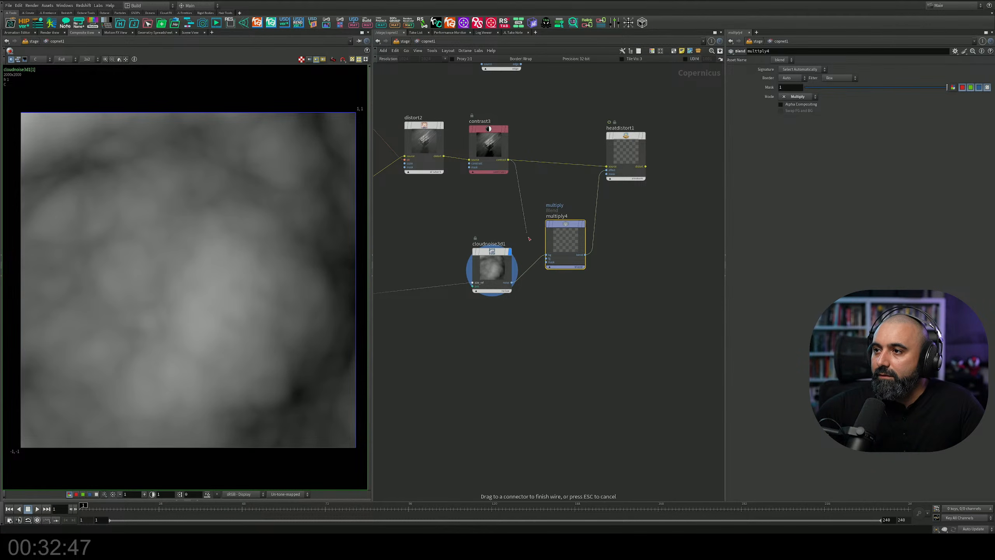
pyautogui.click(547, 259)
# Display heatdistort1's result in the viewer.
pyautogui.moveTo(641, 226); pyautogui.dragTo(609, 266, button='middle')
pyautogui.scroll(3, 594, 193)
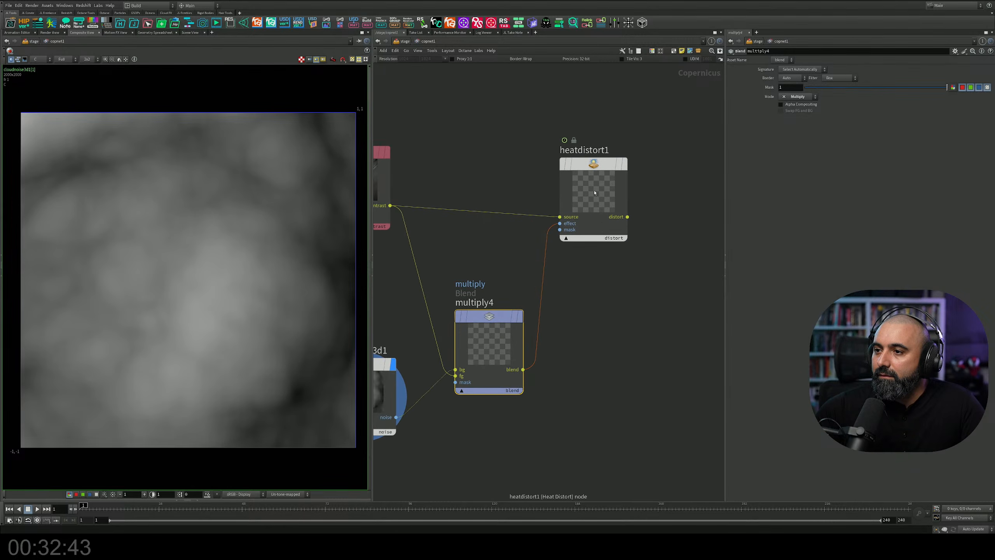
pyautogui.moveTo(624, 161)
pyautogui.click(630, 133)
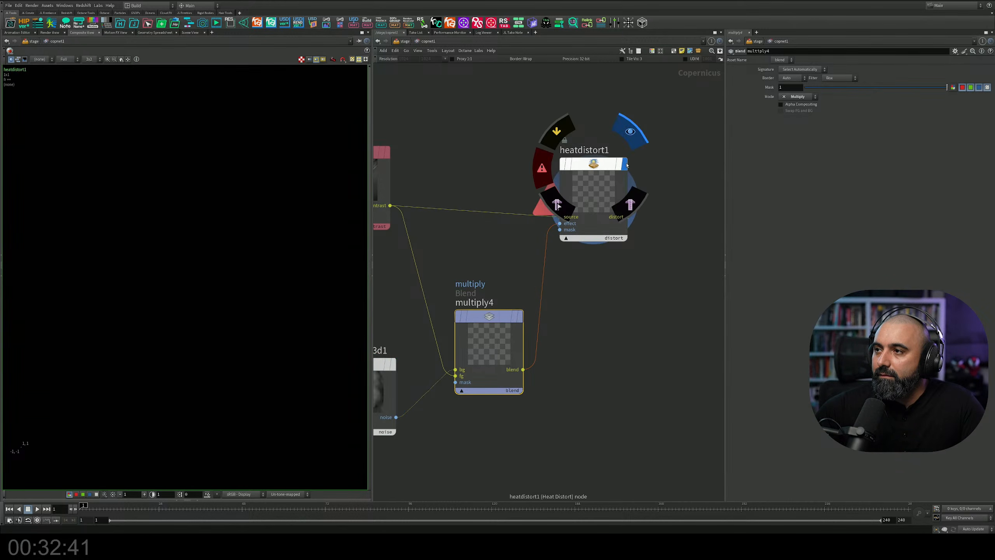
# Insert an RGB to Mono node between multiply4 and heatdistort1's effect input, and line it up beside multiply4.
pyautogui.moveTo(597, 282); pyautogui.dragTo(626, 259, button='middle')
pyautogui.press('Tab')
pyautogui.write('rgb')
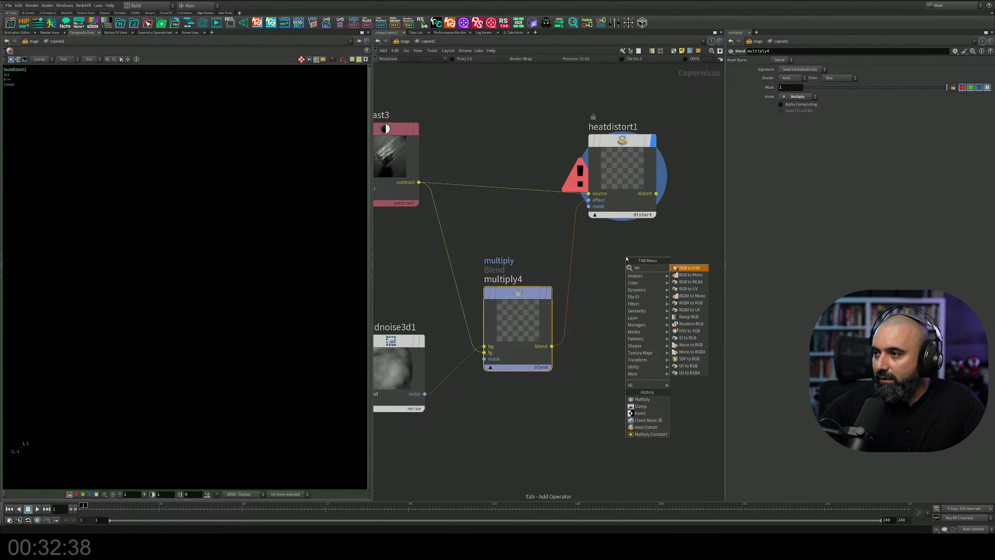
pyautogui.press('Down')
pyautogui.press('Return')
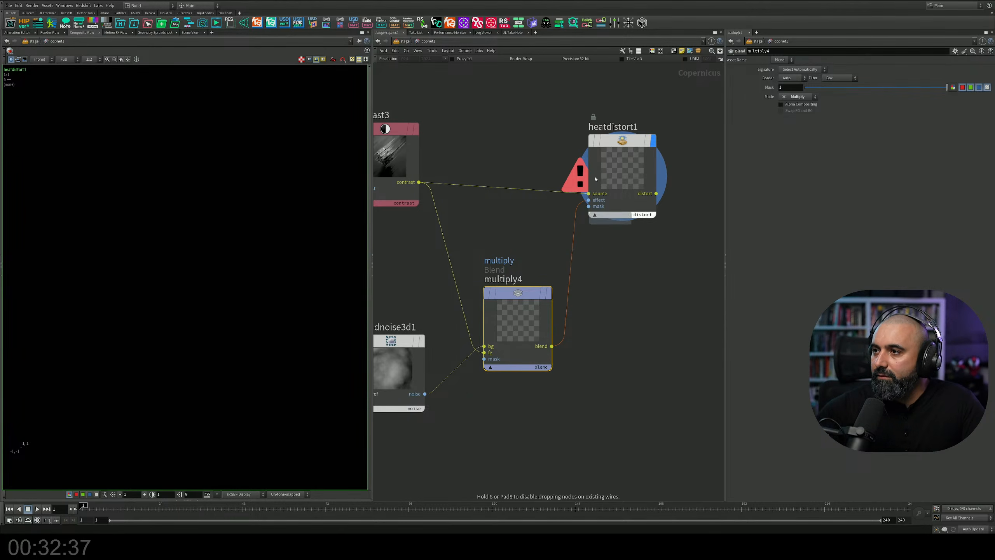
pyautogui.click(573, 235)
pyautogui.moveTo(573, 235); pyautogui.dragTo(583, 244)
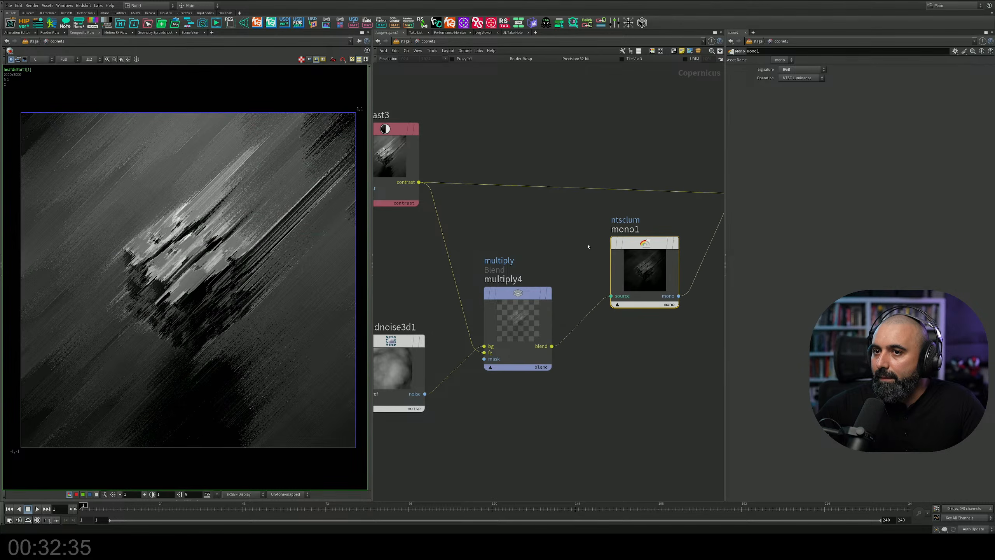
pyautogui.moveTo(603, 323); pyautogui.dragTo(518, 327, button='middle')
pyautogui.moveTo(559, 260); pyautogui.dragTo(560, 300)
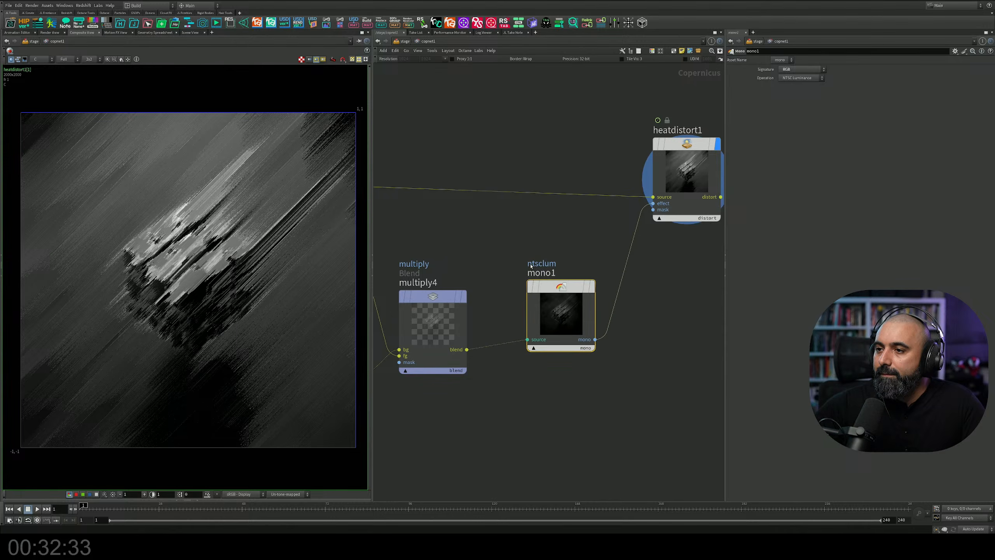
pyautogui.scroll(-4, 478, 228)
pyautogui.moveTo(455, 233); pyautogui.dragTo(580, 236, button='middle')
pyautogui.scroll(-2, 476, 294)
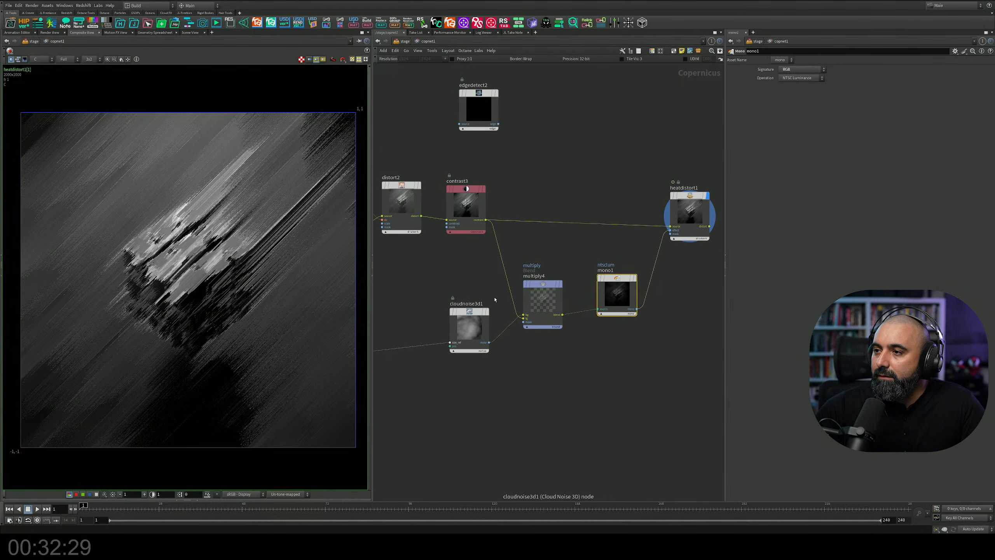
# Try an Invert node between multiply4 and mono1, then delete it.
pyautogui.moveTo(617, 282); pyautogui.dragTo(641, 282)
pyautogui.press('Tab')
pyautogui.write('blur')
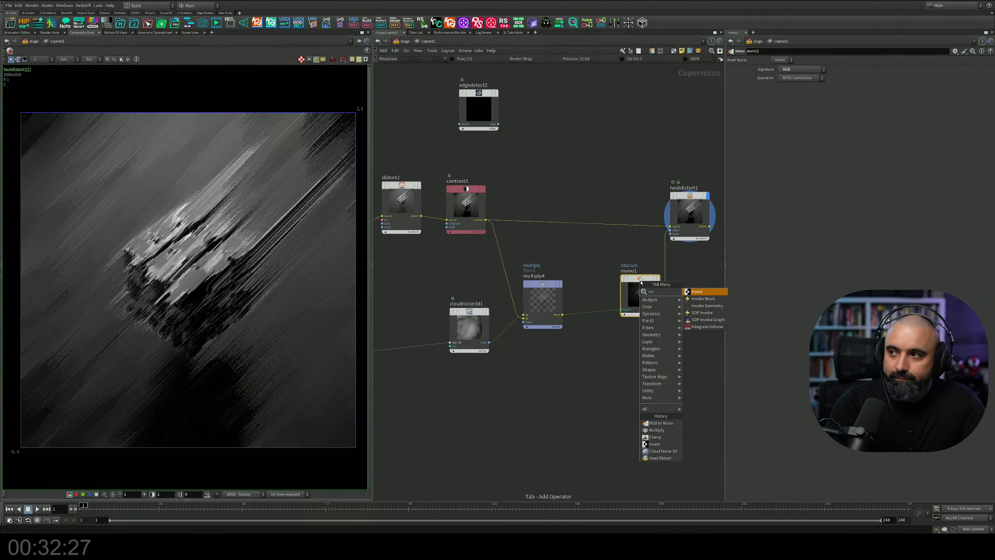
pyautogui.press('Return')
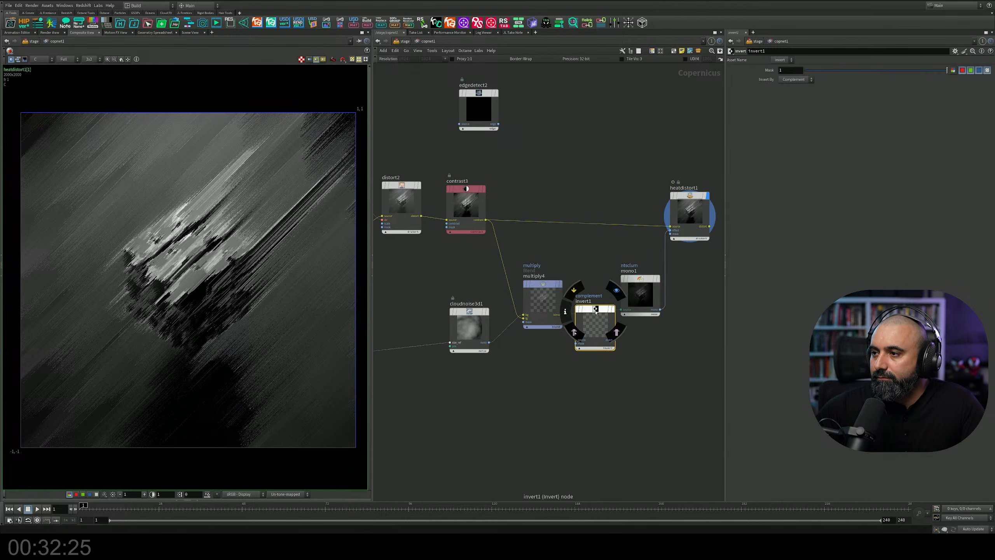
pyautogui.click(614, 310)
pyautogui.moveTo(614, 308); pyautogui.dragTo(541, 305, button='middle')
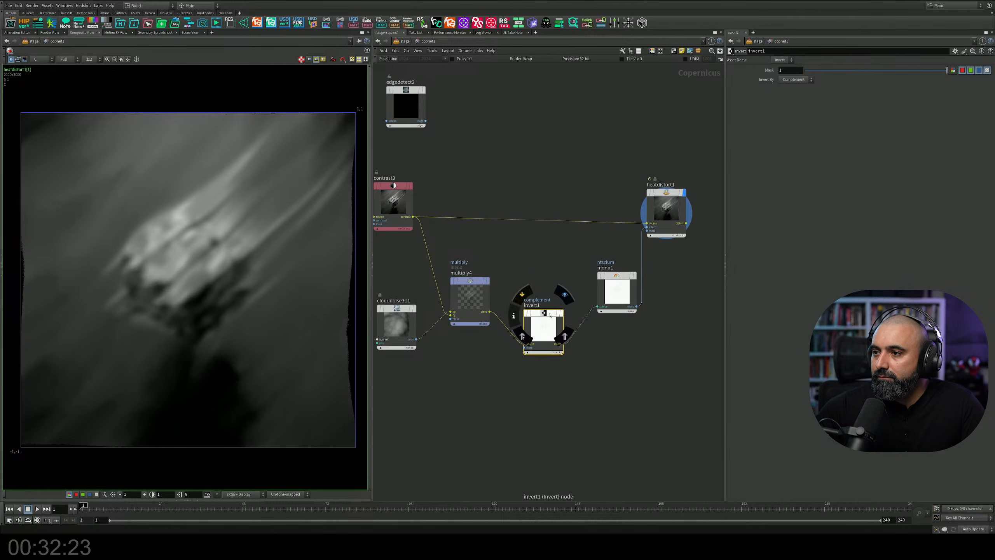
pyautogui.press('Delete')
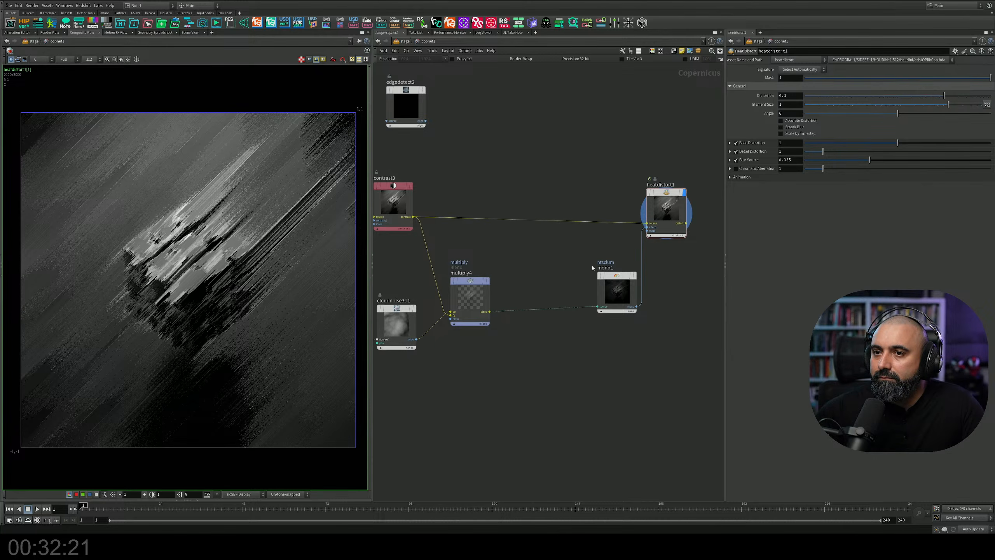
# Set cloudnoise3d1's center to about 0.35, element size to about 1.17 and amplitude to 1.
pyautogui.moveTo(539, 272)
pyautogui.mouseDown(button='middle')
pyautogui.moveTo(558, 284)
pyautogui.moveTo(535, 267)
pyautogui.moveTo(553, 266)
pyautogui.mouseUp(button='middle')
pyautogui.click(456, 322)
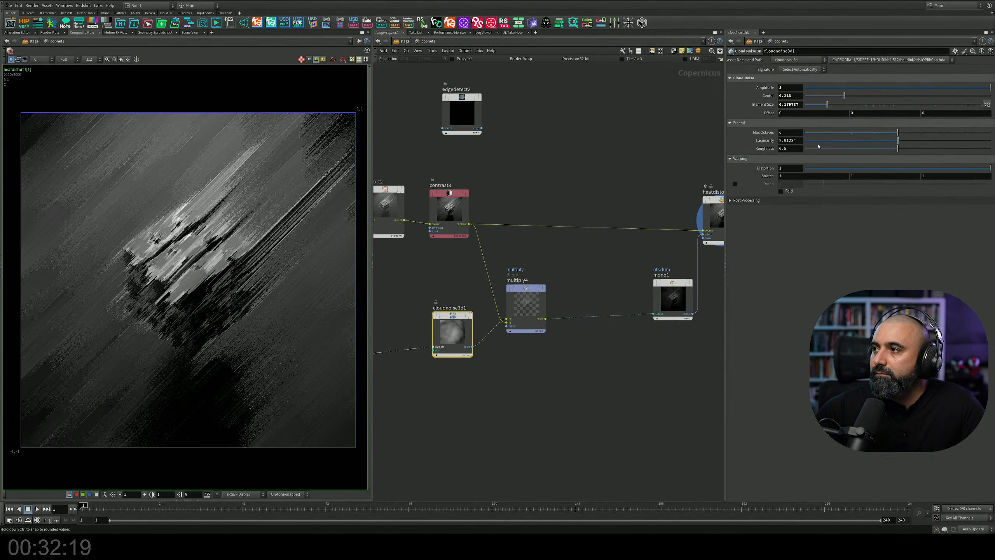
pyautogui.moveTo(858, 105)
pyautogui.mouseDown()
pyautogui.moveTo(901, 105)
pyautogui.moveTo(840, 104)
pyautogui.moveTo(870, 102)
pyautogui.mouseUp()
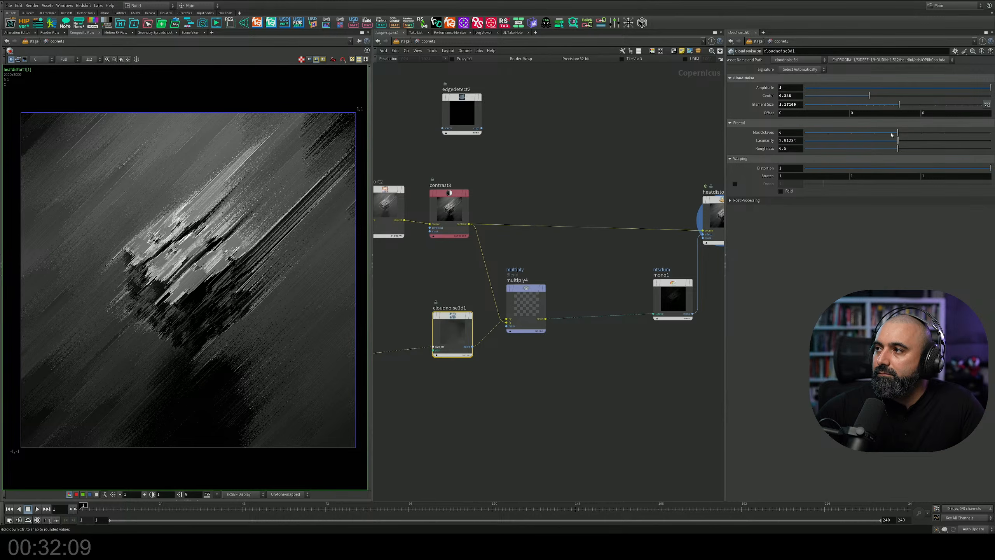
pyautogui.moveTo(894, 88); pyautogui.dragTo(992, 88)
# Replace cloudnoise3d1 with a Worley Noise 3D node whose dist1 output feeds multiply4.
pyautogui.moveTo(514, 368); pyautogui.dragTo(532, 293, button='middle')
pyautogui.scroll(3, 531, 293)
pyautogui.press('Tab')
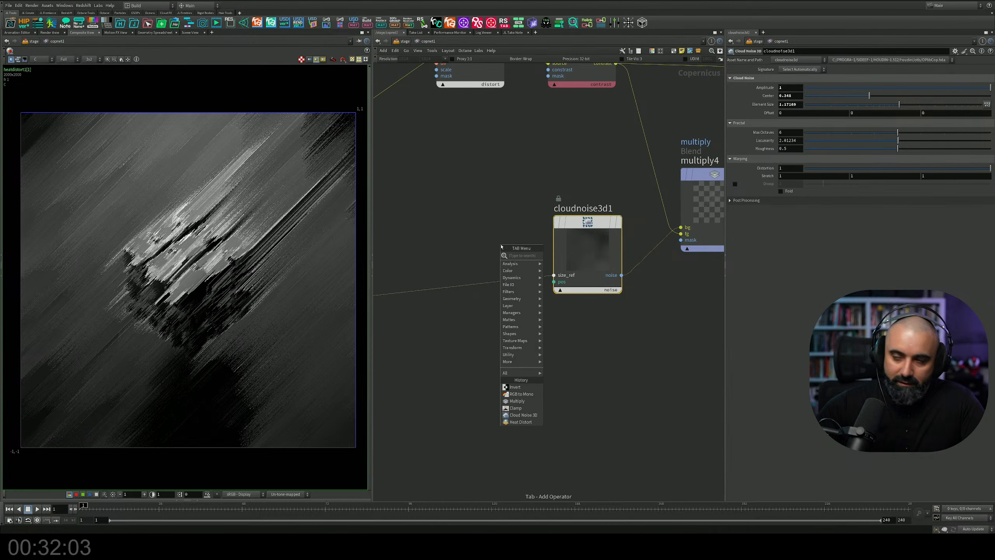
pyautogui.write('noi')
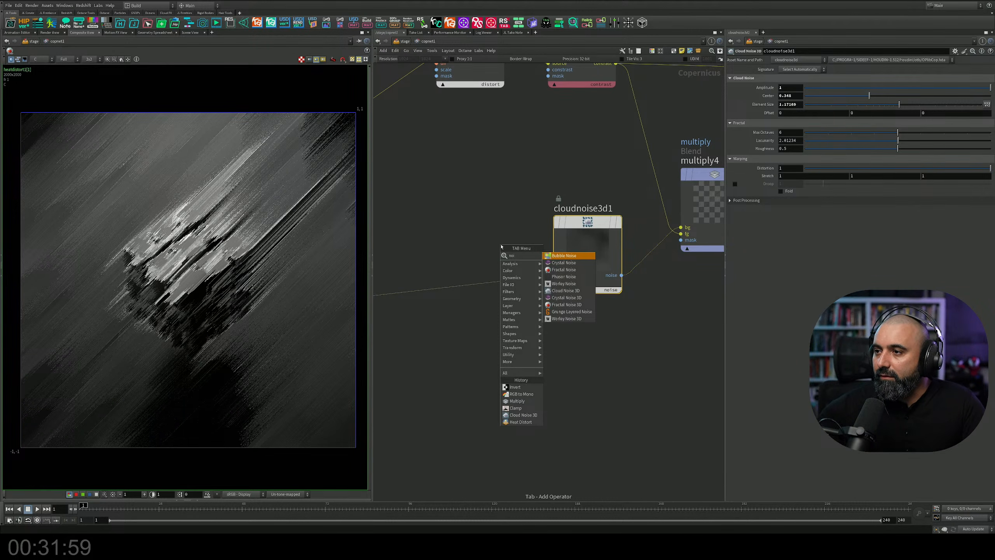
pyautogui.click(565, 318)
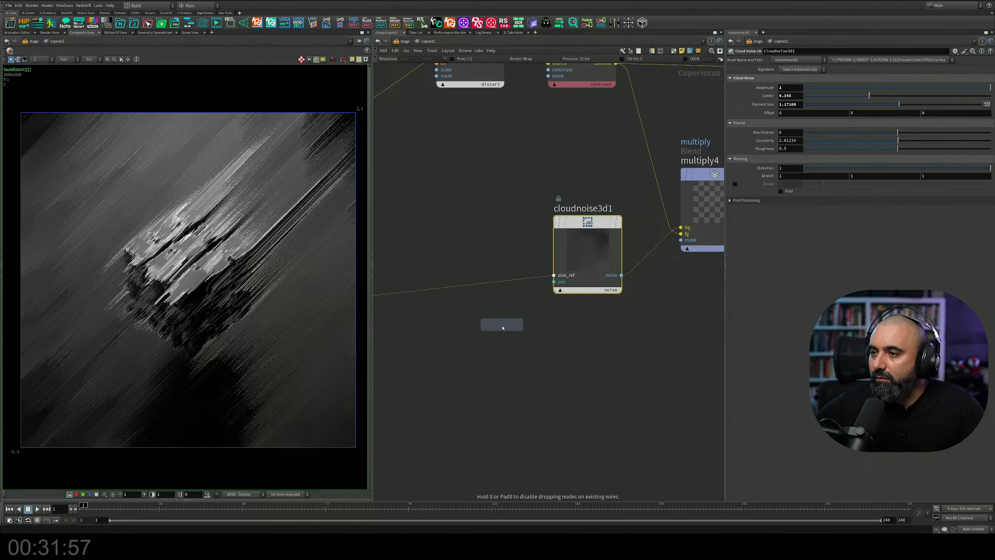
pyautogui.click(501, 353)
pyautogui.click(583, 242)
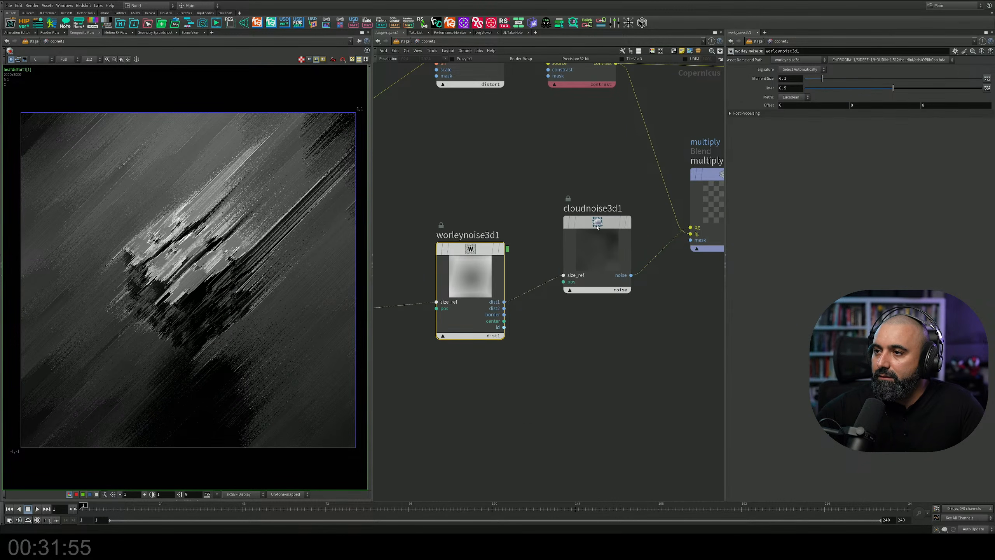
pyautogui.press('Delete')
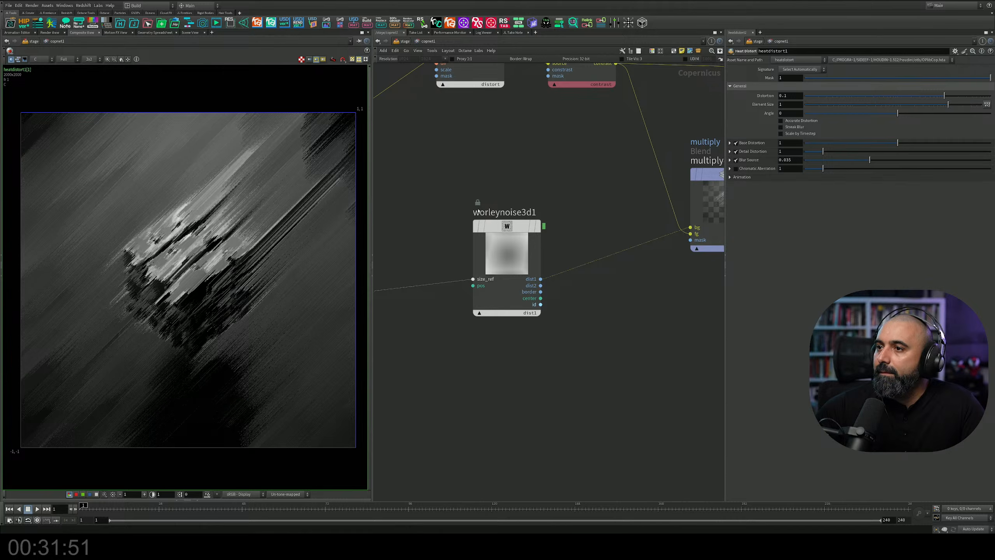
# Display worleynoise3d1 and set its element size to 0.014 and jitter to 1.
pyautogui.moveTo(505, 226)
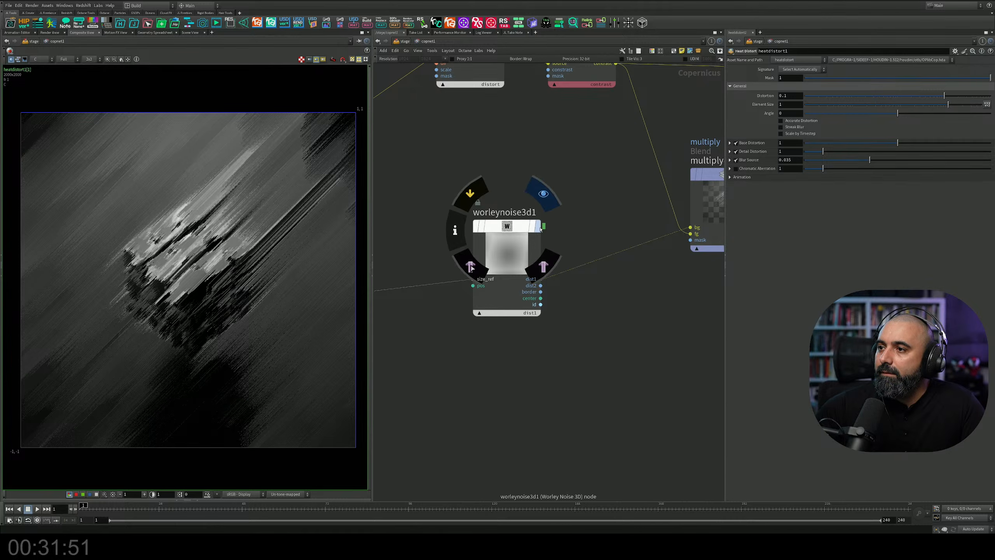
pyautogui.click(546, 193)
pyautogui.moveTo(557, 375); pyautogui.dragTo(463, 256)
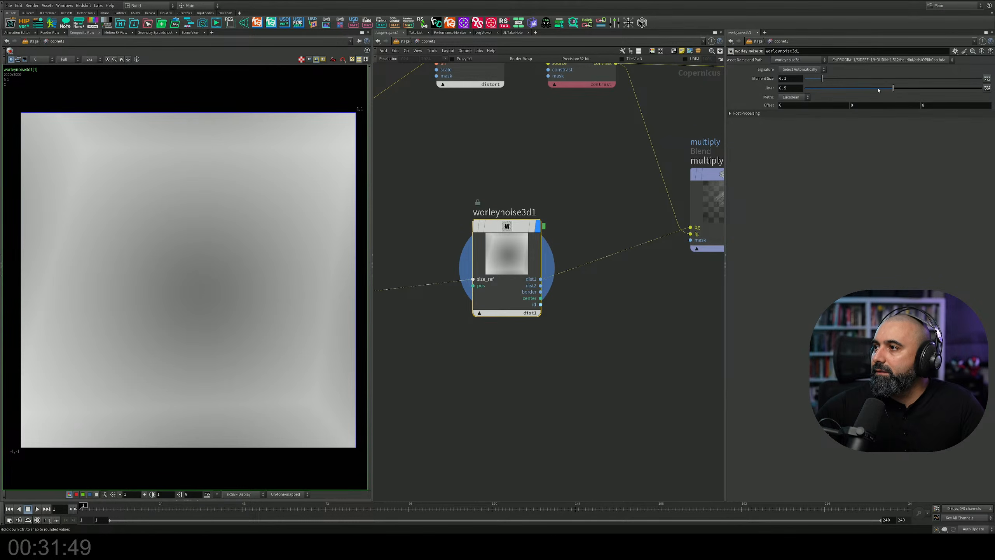
pyautogui.moveTo(830, 82); pyautogui.dragTo(823, 83)
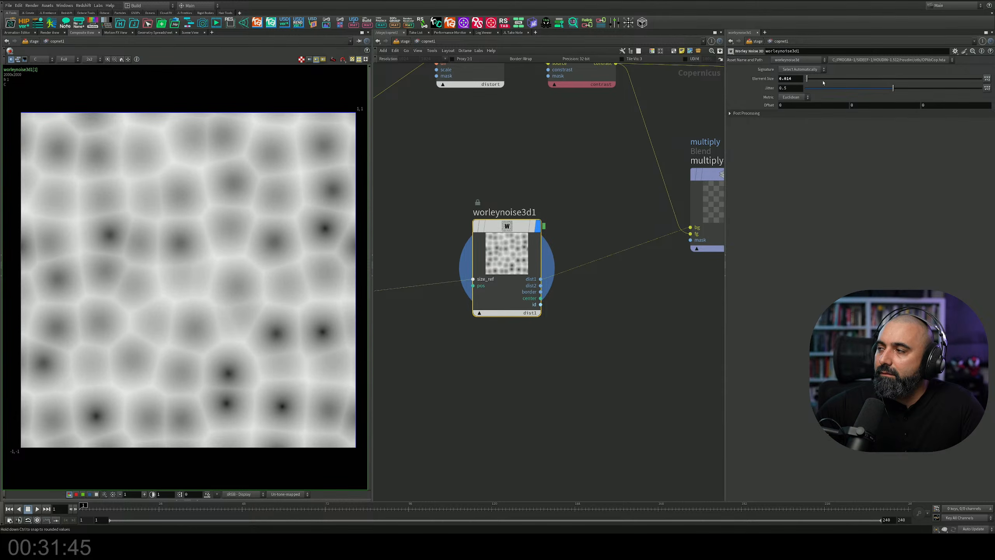
pyautogui.moveTo(888, 90); pyautogui.dragTo(982, 88)
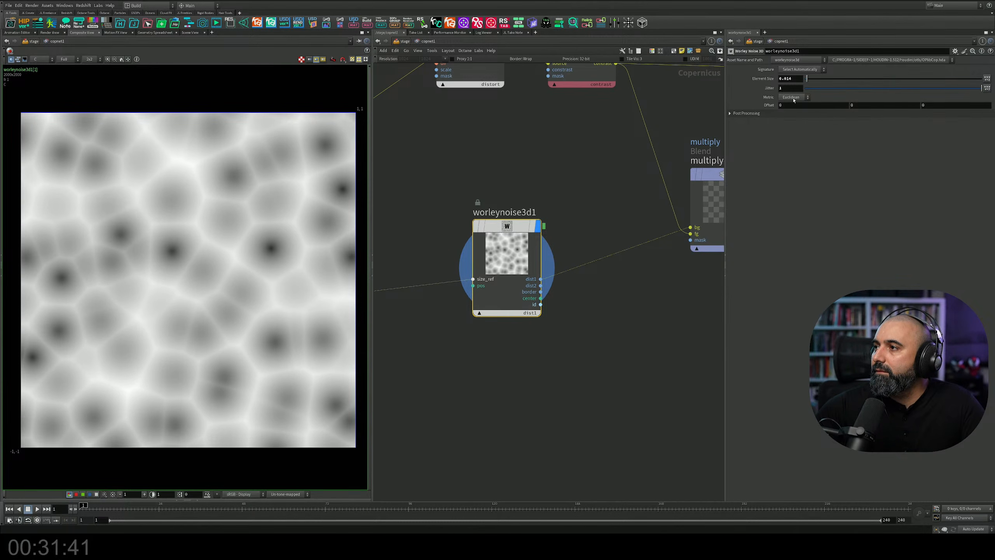
# Reduce worleynoise3d1's element size to 0.001, try the Manhattan and Chebyshev metrics, and set the metric back to Euclidean.
pyautogui.click(794, 97)
pyautogui.click(791, 111)
pyautogui.click(793, 97)
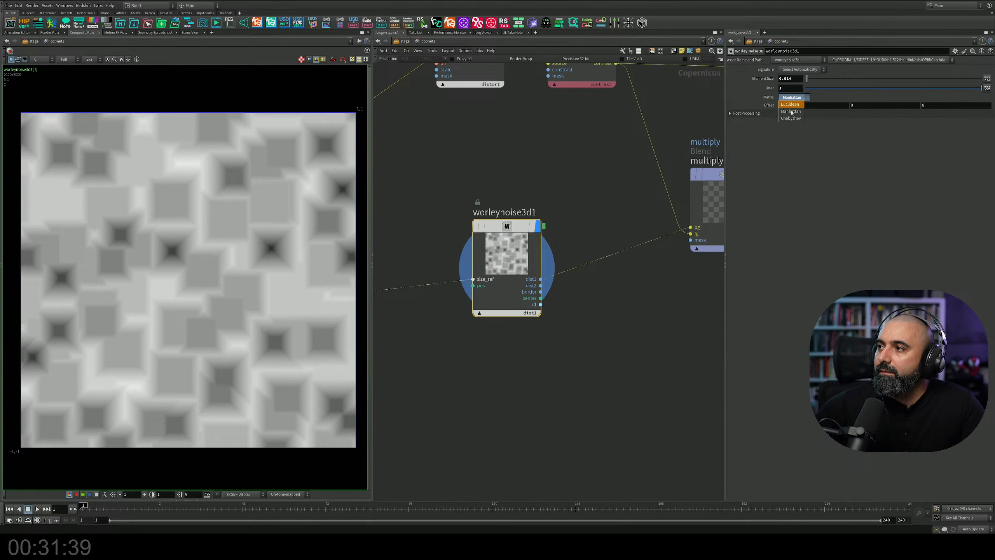
pyautogui.click(792, 118)
pyautogui.moveTo(823, 79)
pyautogui.mouseDown()
pyautogui.moveTo(836, 81)
pyautogui.moveTo(804, 78)
pyautogui.mouseUp()
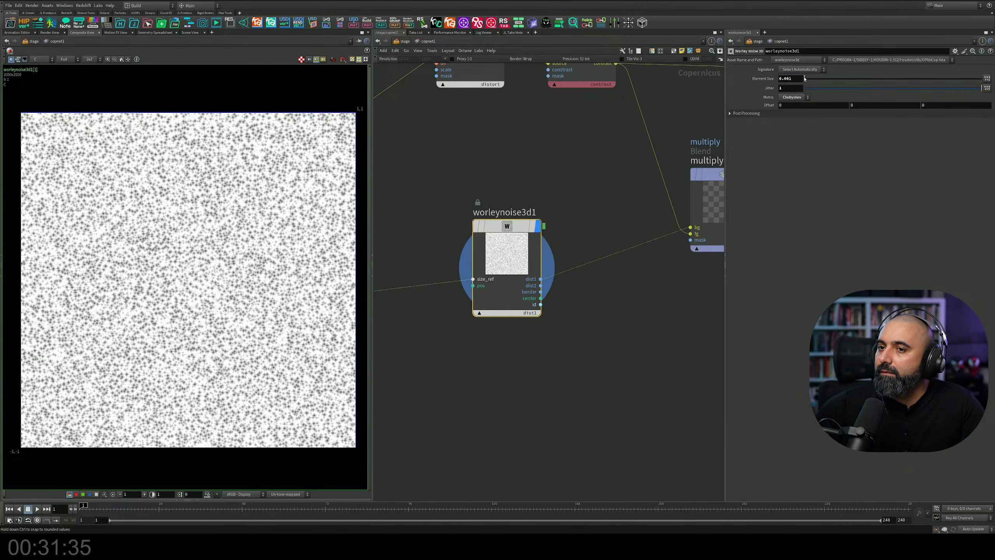
pyautogui.click(785, 99)
pyautogui.click(791, 110)
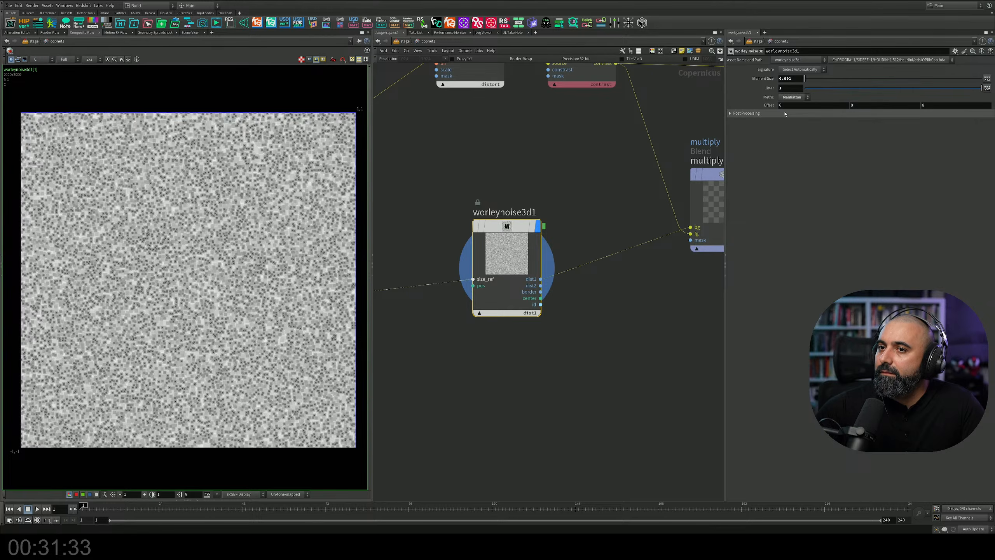
pyautogui.click(791, 98)
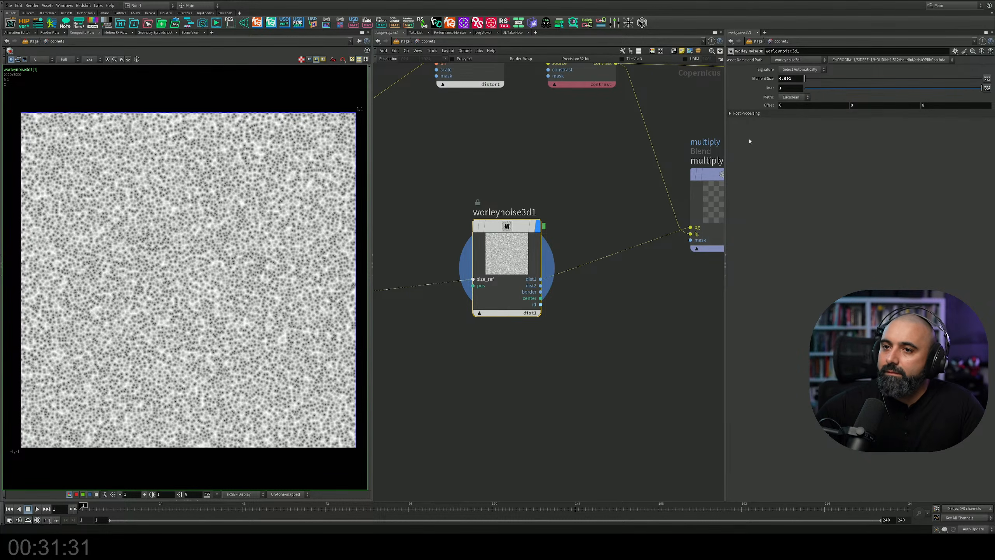
pyautogui.moveTo(618, 295); pyautogui.dragTo(506, 313, button='middle')
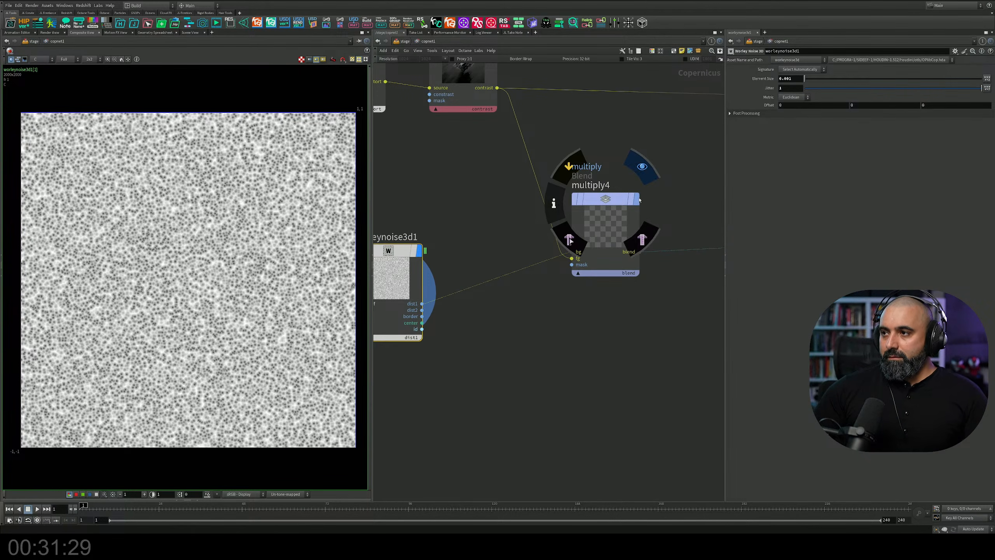
# Display multiply4, mono1 and heatdistort1 in turn to compare their outputs.
pyautogui.click(638, 201)
pyautogui.moveTo(711, 309); pyautogui.dragTo(515, 337, button='middle')
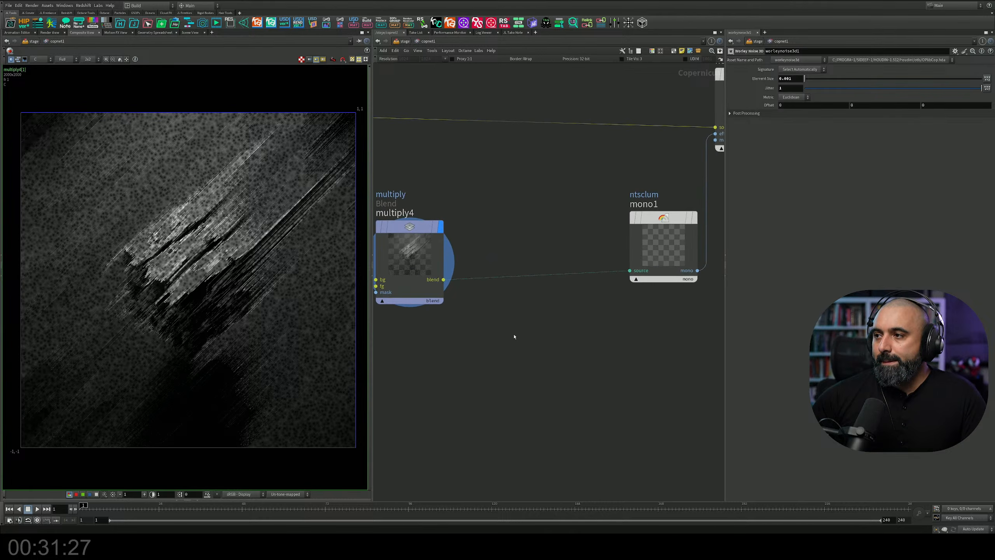
pyautogui.moveTo(569, 184); pyautogui.dragTo(420, 207, button='middle')
pyautogui.click(549, 207)
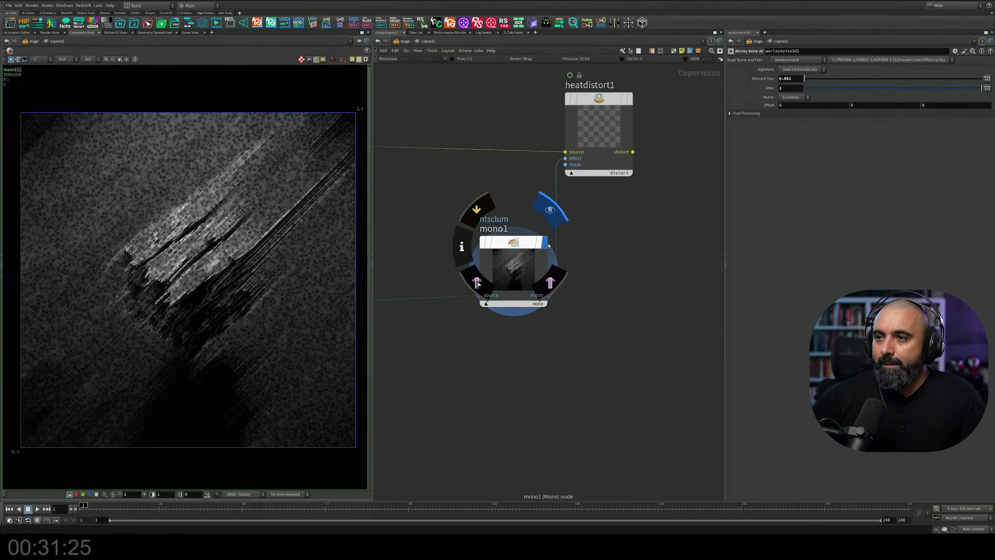
pyautogui.moveTo(594, 252); pyautogui.dragTo(558, 293, button='middle')
pyautogui.click(583, 129)
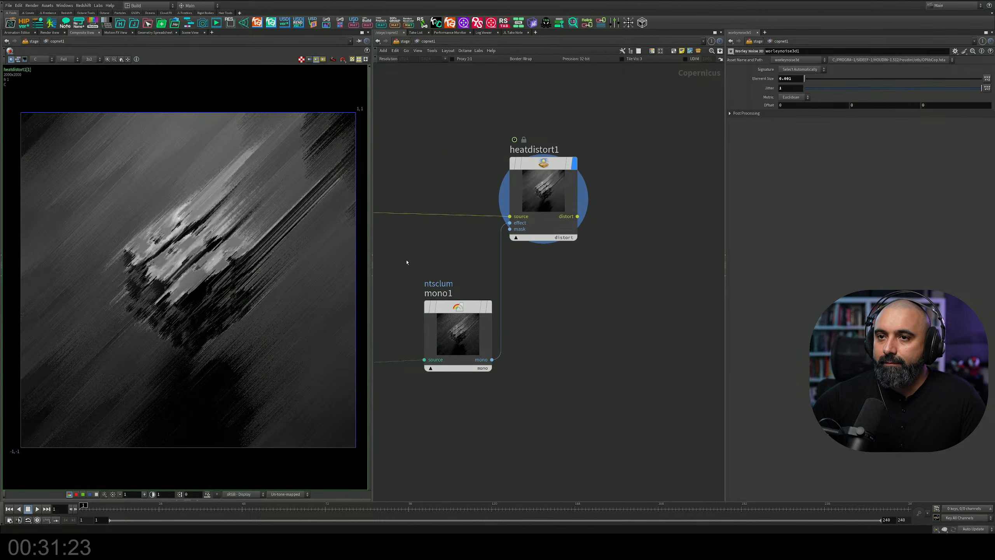
pyautogui.moveTo(449, 230); pyautogui.dragTo(556, 245, button='middle')
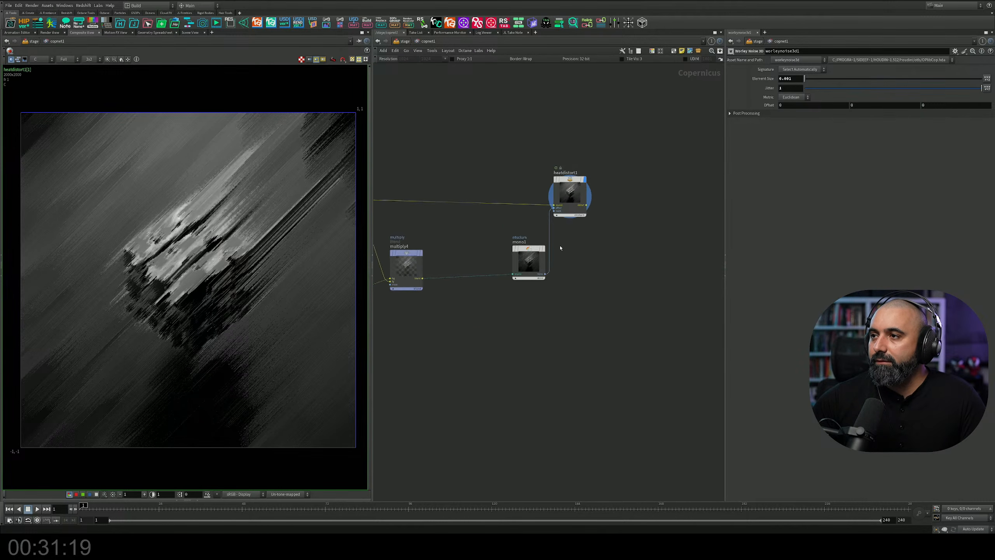
# Delete the heat distortion branch (heatdistort1, worleynoise3d1, multiply4 and mono1) and save the scene.
pyautogui.scroll(2, 582, 250)
pyautogui.click(558, 130)
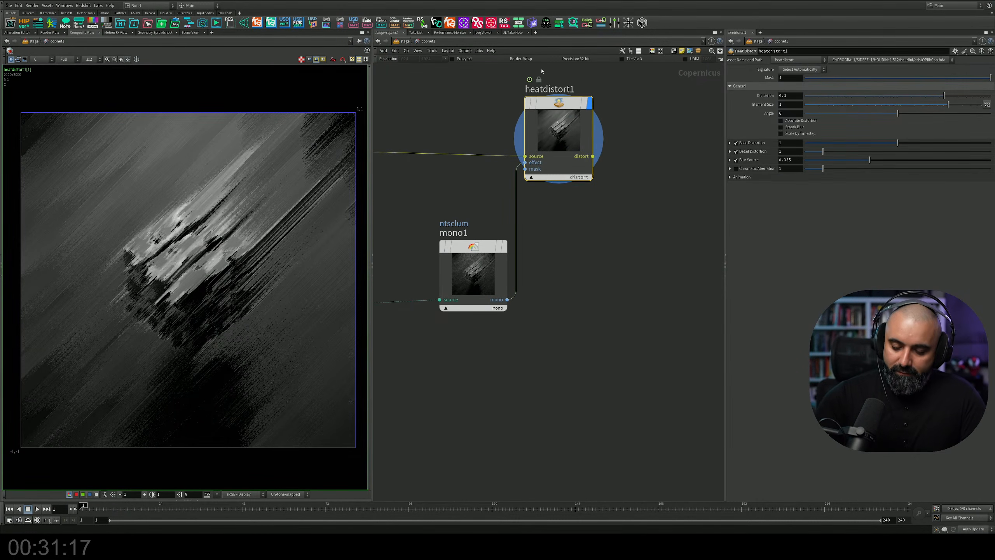
pyautogui.press('Delete')
pyautogui.scroll(-5, 570, 178)
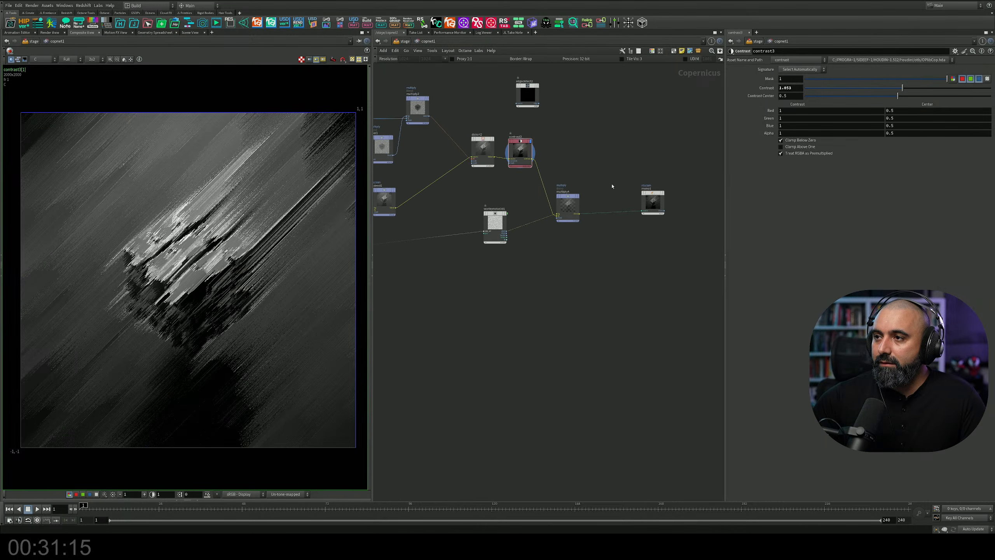
pyautogui.moveTo(703, 179); pyautogui.dragTo(490, 293)
pyautogui.press('Delete')
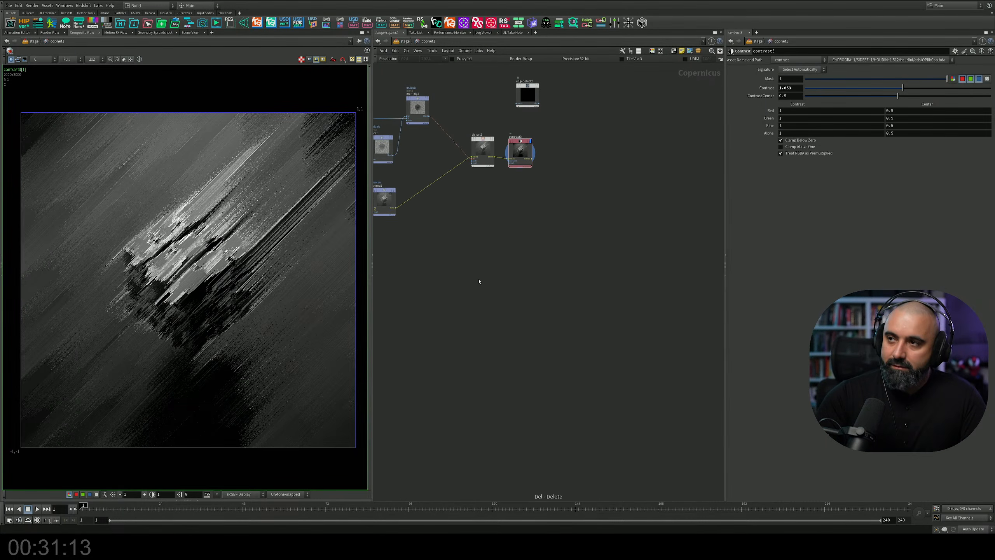
pyautogui.moveTo(582, 146); pyautogui.dragTo(604, 201, button='middle')
pyautogui.hotkey('ctrl', 's')
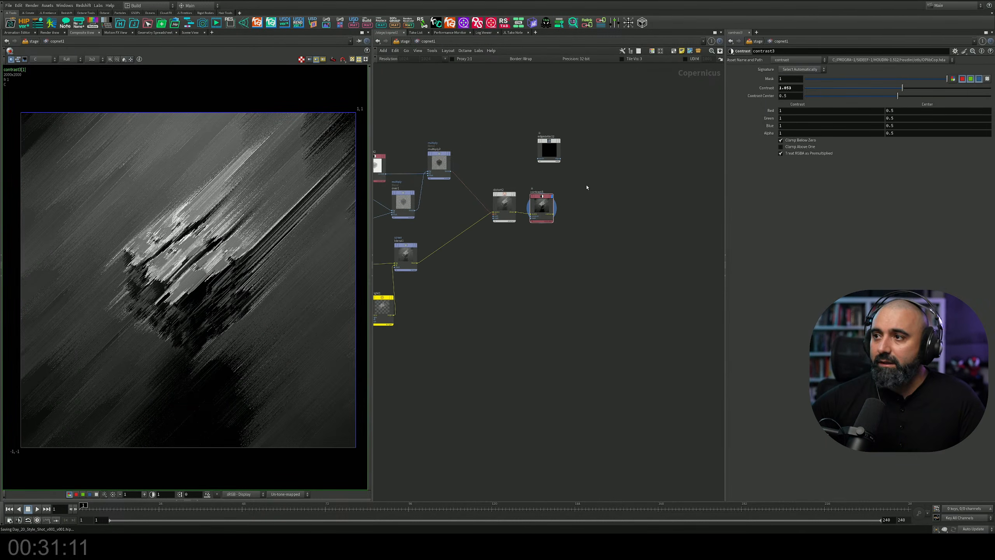
pyautogui.scroll(5, 600, 189)
pyautogui.scroll(3, 584, 206)
pyautogui.press('Tab')
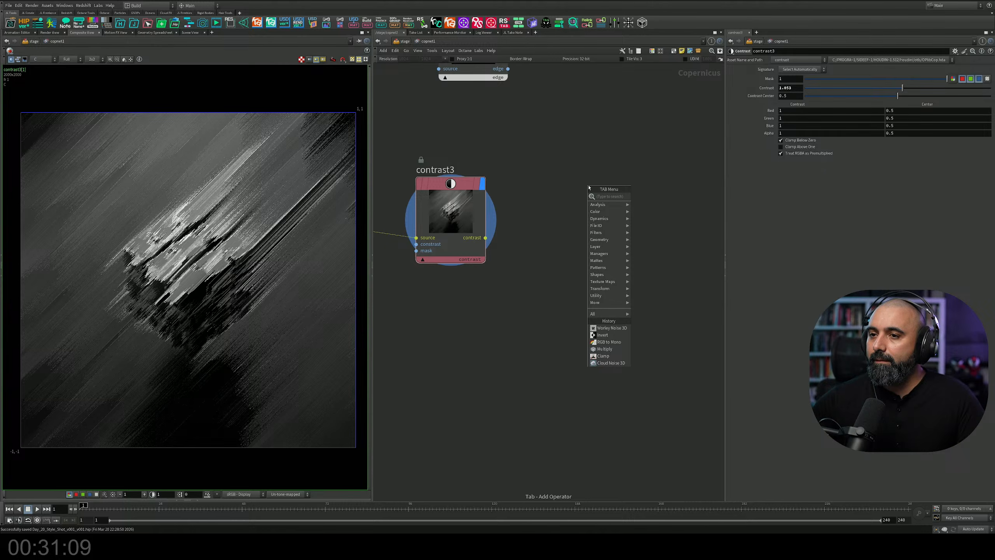
pyautogui.click(560, 242)
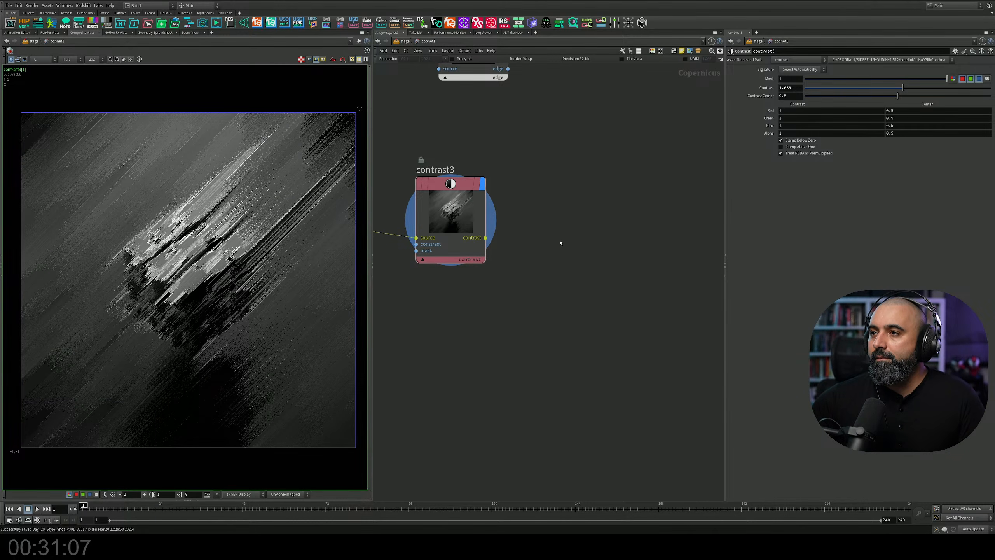
# Delete the unused edgedetect2 node above contrast3.
pyautogui.scroll(-3, 556, 238)
pyautogui.moveTo(537, 206); pyautogui.dragTo(598, 317, button='middle')
pyautogui.moveTo(647, 136); pyautogui.dragTo(493, 261)
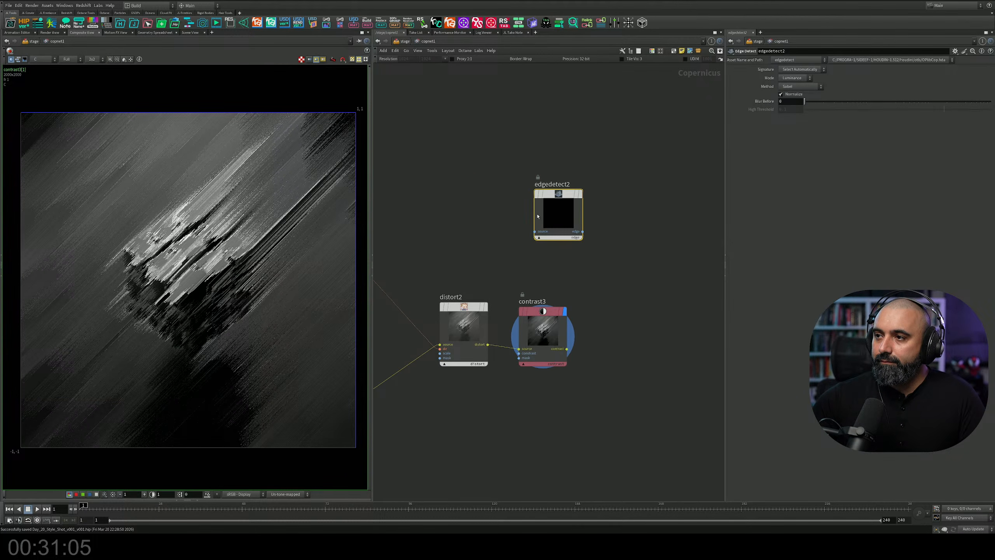
pyautogui.press('Delete')
# Move slapcompimport2 up slightly and add a Null node above bright4.
pyautogui.scroll(-3, 540, 230)
pyautogui.moveTo(569, 206); pyautogui.dragTo(704, 178, button='middle')
pyautogui.scroll(-4, 479, 154)
pyautogui.moveTo(480, 154); pyautogui.dragTo(699, 178, button='middle')
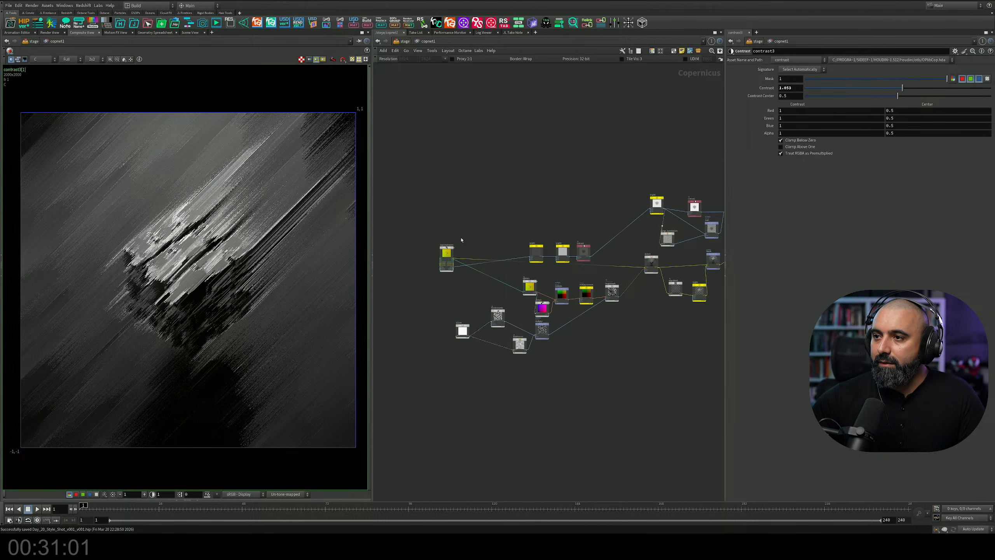
pyautogui.moveTo(448, 251); pyautogui.dragTo(448, 217)
pyautogui.press('Tab')
pyautogui.write('n')
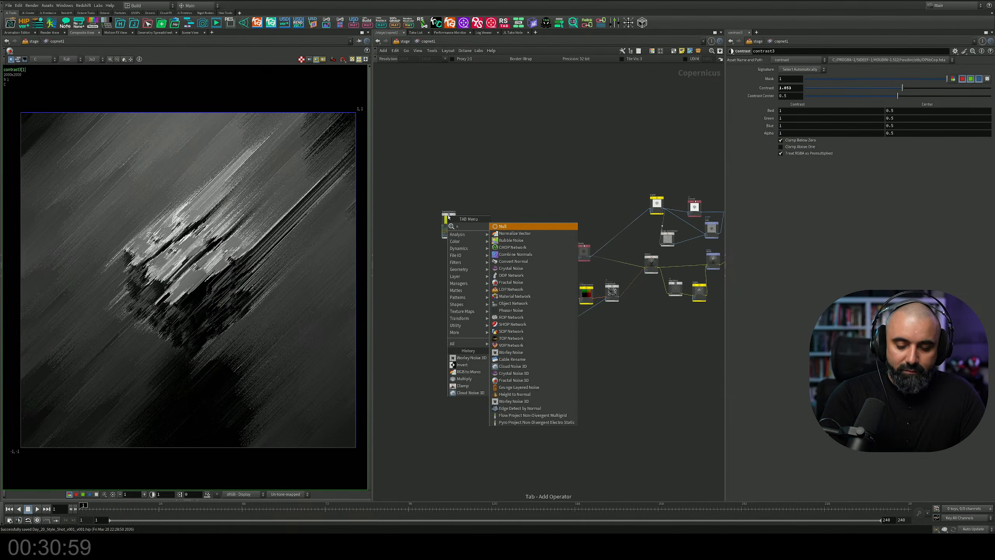
pyautogui.write('ull')
pyautogui.press('Return')
pyautogui.click(659, 187)
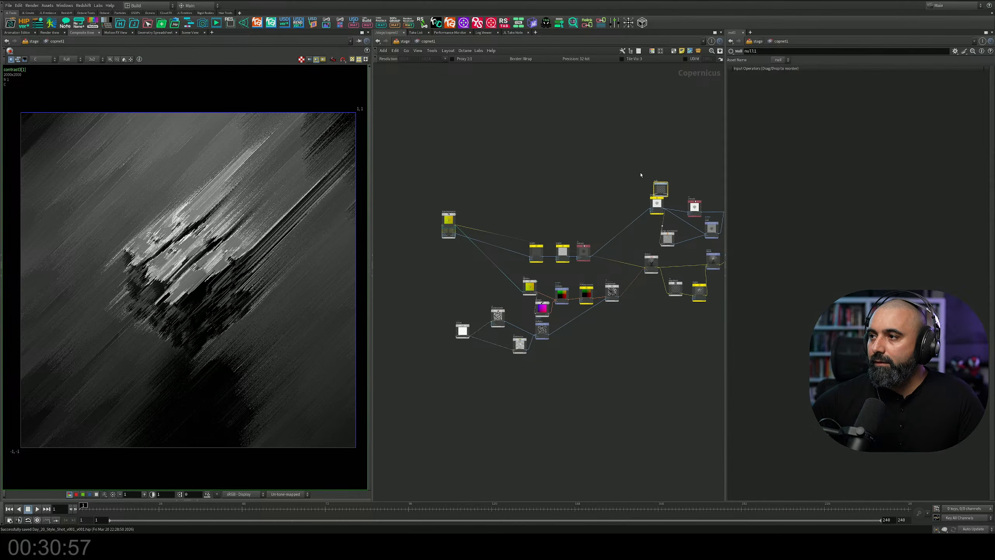
# Connect slapcompimport2's C output to the first input of null1.
pyautogui.scroll(4, 472, 213)
pyautogui.click(432, 245)
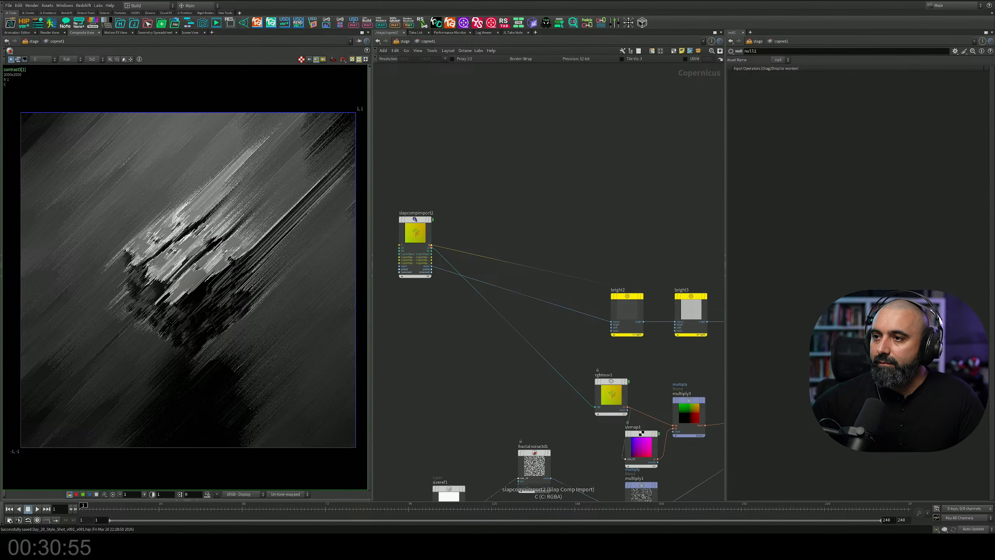
pyautogui.scroll(-3, 597, 198)
pyautogui.click(581, 192)
pyautogui.scroll(4, 580, 192)
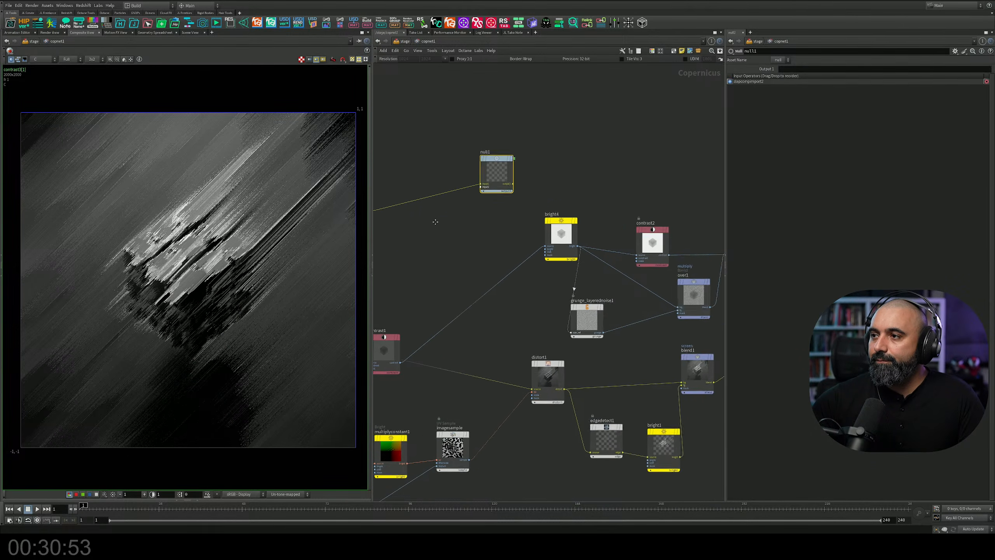
pyautogui.click(443, 178)
pyautogui.moveTo(695, 169); pyautogui.dragTo(432, 132, button='middle')
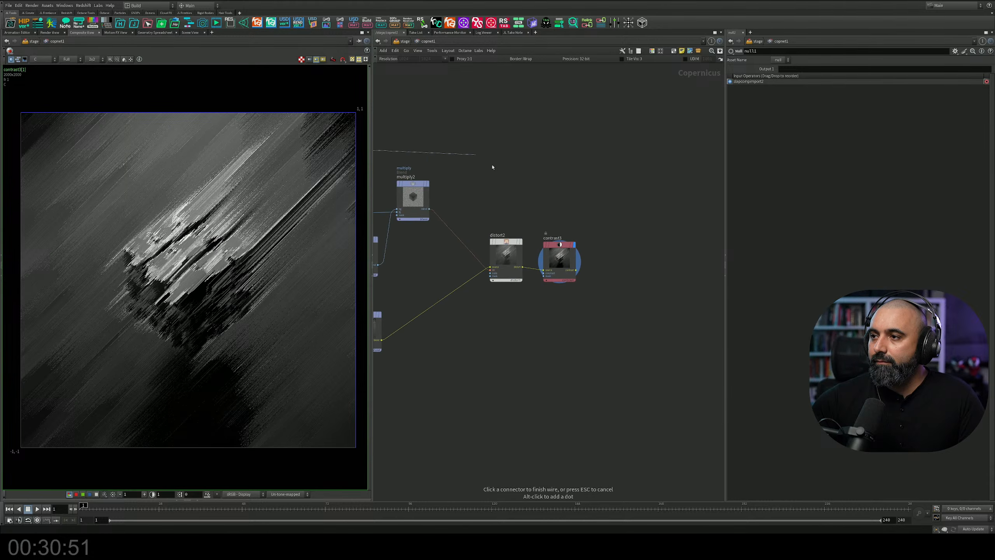
pyautogui.press('Tab')
pyautogui.moveTo(527, 170); pyautogui.dragTo(780, 202, button='middle')
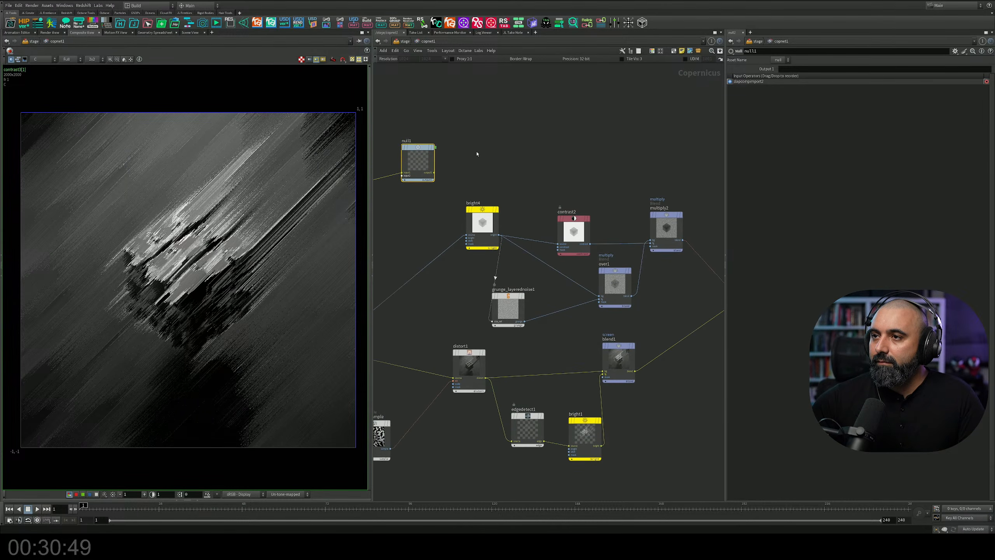
# Move null1 above contrast3, add a dot to its incoming wire, and display null1.
pyautogui.moveTo(428, 151); pyautogui.dragTo(700, 132)
pyautogui.keyDown('alt'); pyautogui.moveTo(617, 162); pyautogui.dragTo(400, 152); pyautogui.keyUp('alt')
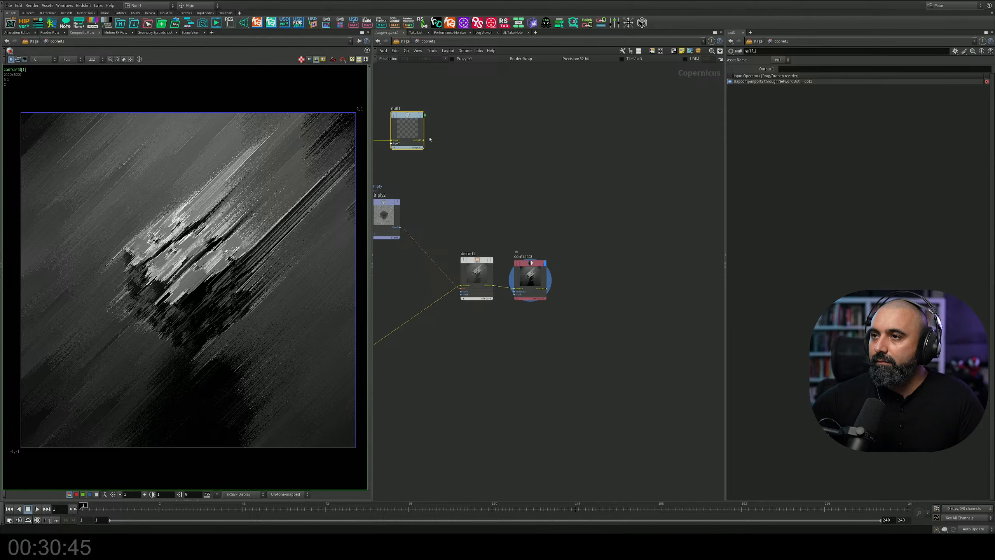
pyautogui.moveTo(408, 114); pyautogui.dragTo(550, 113)
pyautogui.click(564, 115)
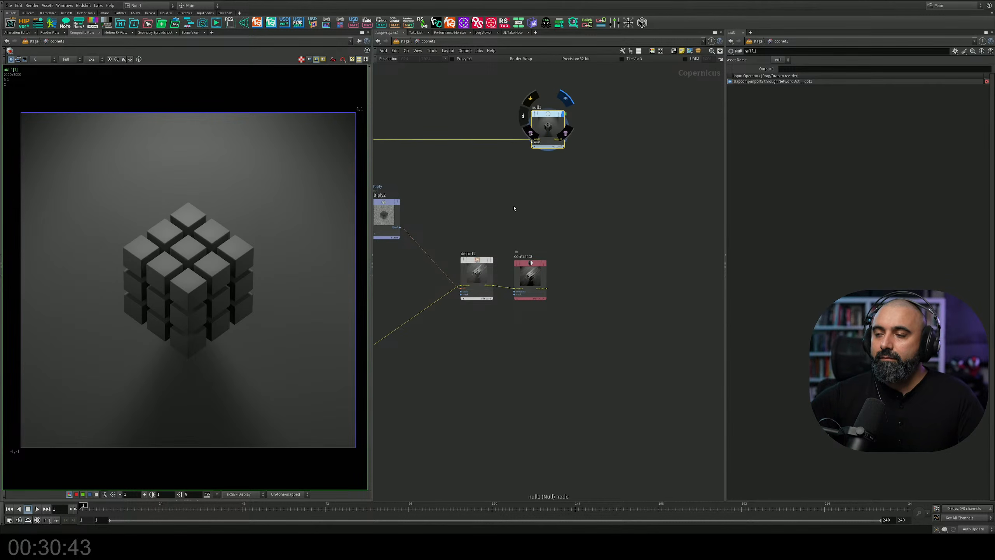
# Add a Blend node past contrast3 and null1, leaving space for the wires.
pyautogui.moveTo(557, 260); pyautogui.dragTo(574, 228, button='middle')
pyautogui.moveTo(558, 231); pyautogui.dragTo(571, 230)
pyautogui.moveTo(684, 203); pyautogui.dragTo(659, 203, button='middle')
pyautogui.press('Tab')
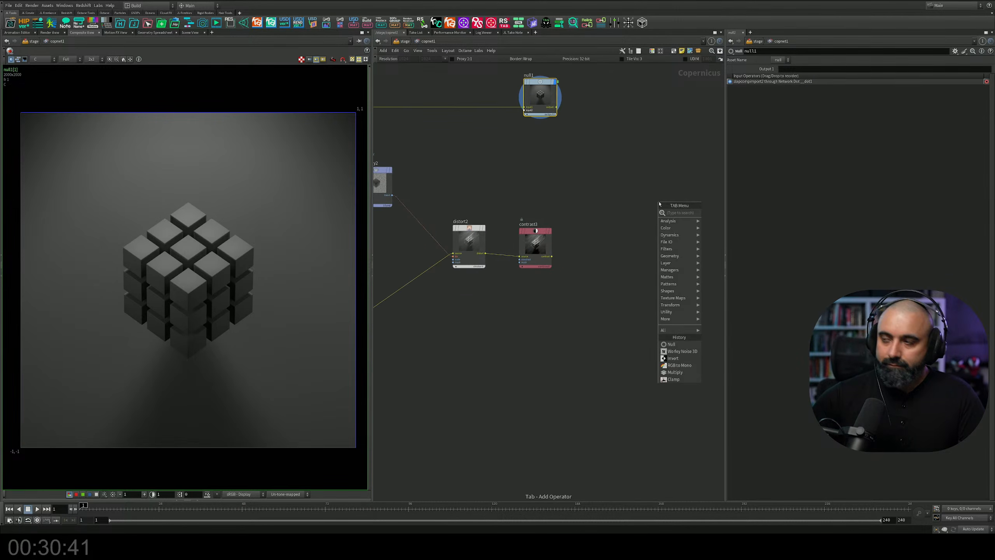
pyautogui.write('bl')
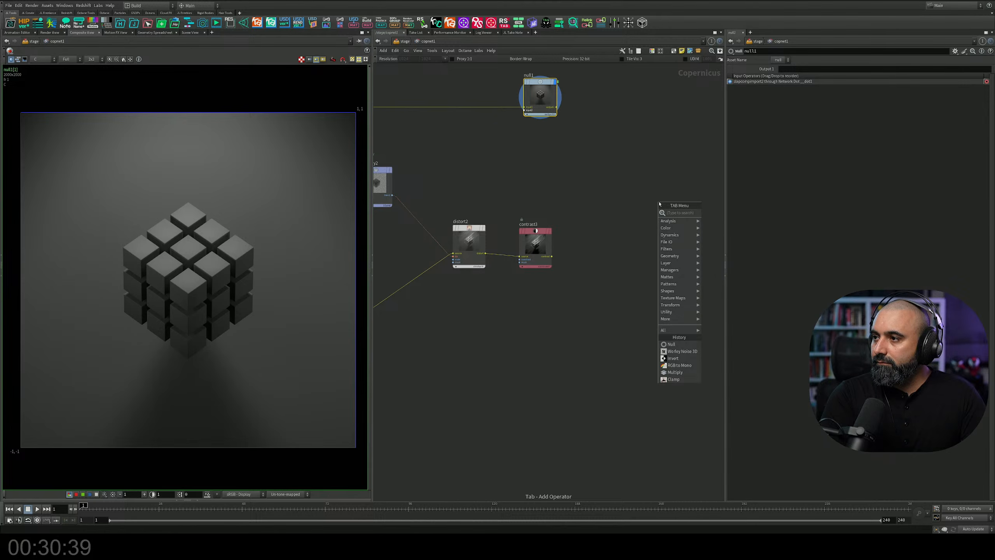
pyautogui.write('blend')
pyautogui.press('Return')
pyautogui.click(648, 177)
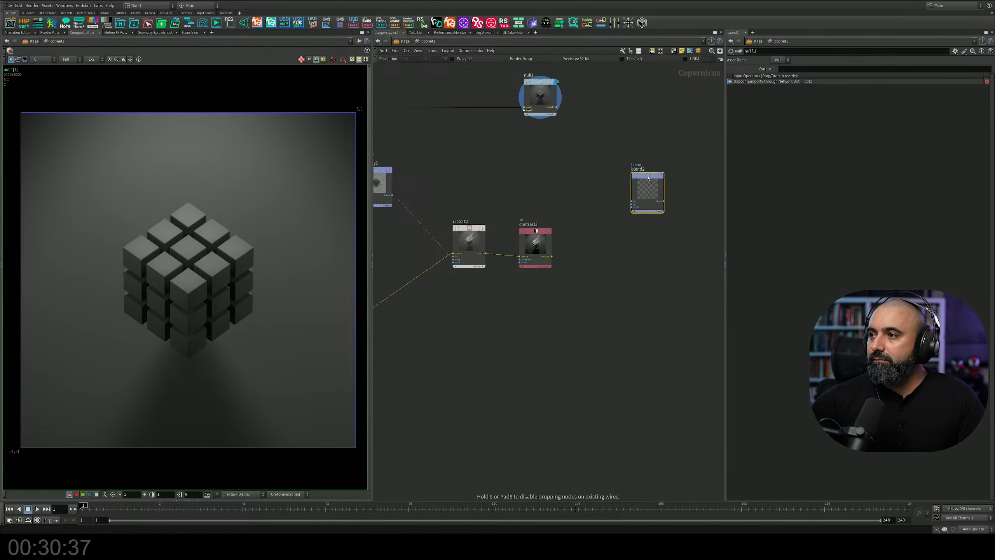
# Connect contrast3 to blend2's bg and null1 to its fg, and display blend2.
pyautogui.scroll(5, 591, 149)
pyautogui.moveTo(533, 84); pyautogui.dragTo(523, 335)
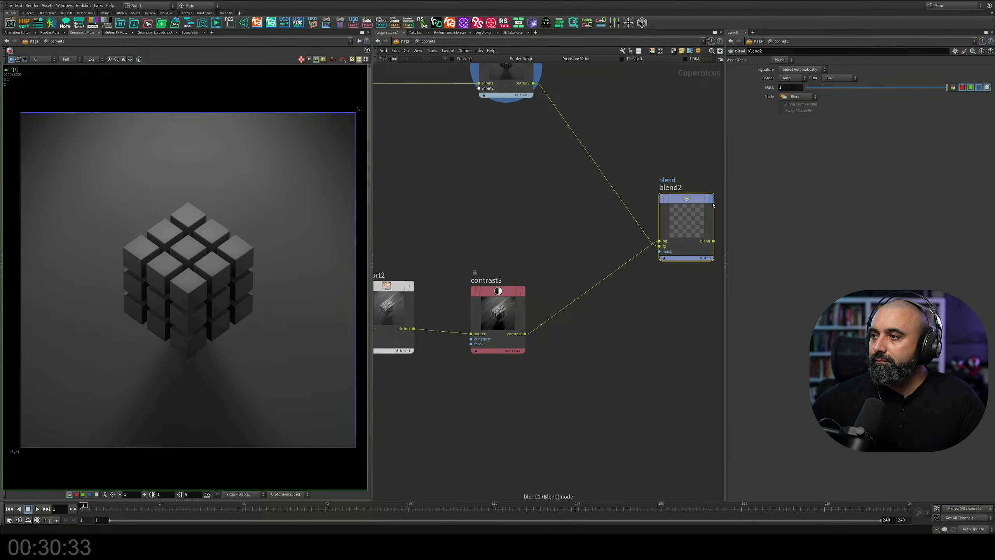
pyautogui.click(711, 201)
# Add a Grunge Layered Noise node and connect its grunge output to blend2's mask.
pyautogui.moveTo(668, 293); pyautogui.dragTo(665, 232, button='middle')
pyautogui.press('Tab')
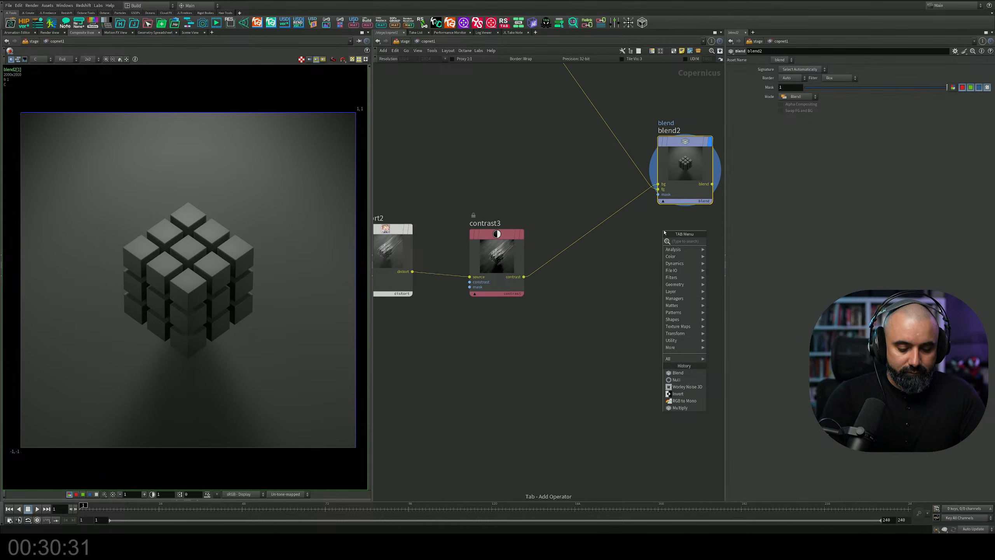
pyautogui.write('noise')
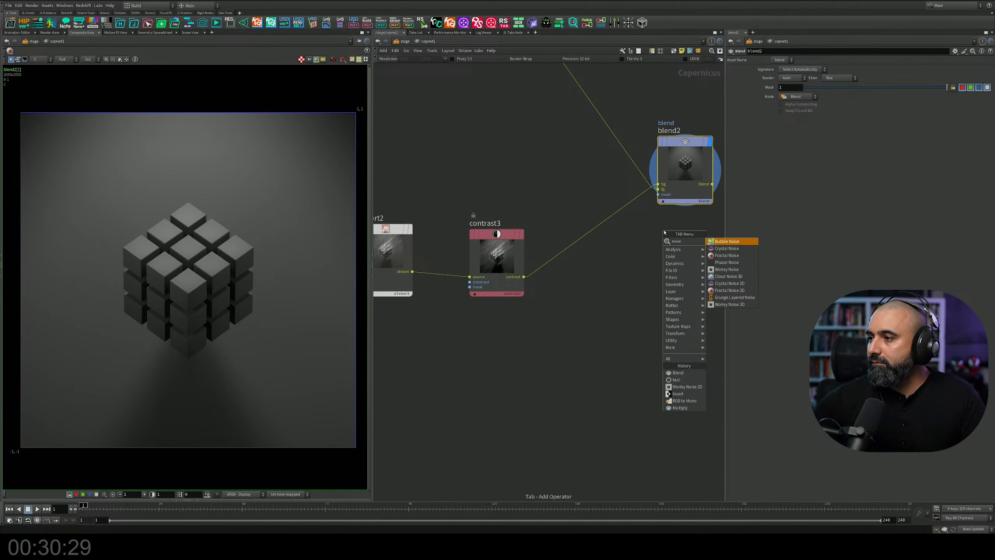
pyautogui.click(732, 297)
pyautogui.moveTo(657, 194); pyautogui.dragTo(599, 356)
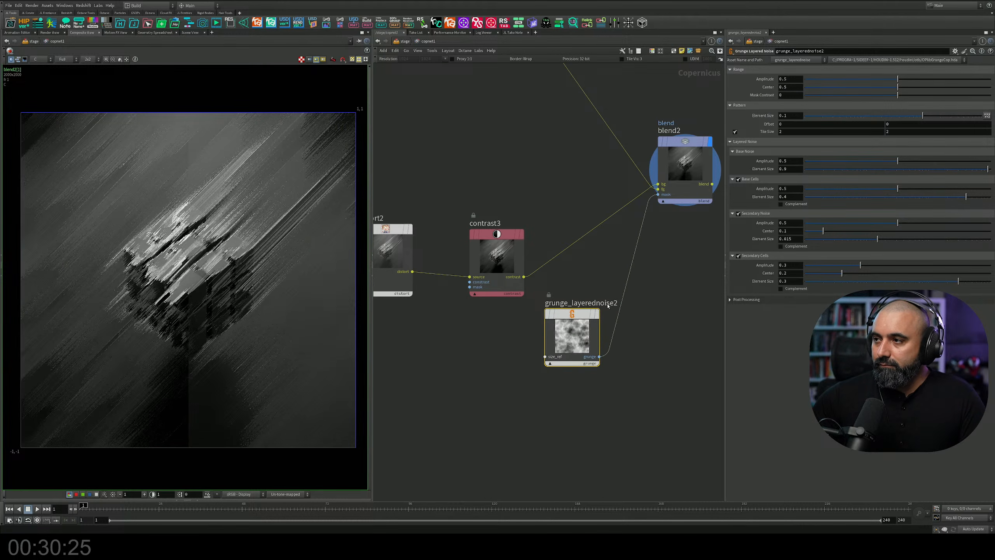
# Connect contrast3's output to grunge_layerednoise2's size_ref input and move the noise node lower, clear of the wires.
pyautogui.moveTo(660, 262); pyautogui.dragTo(588, 283, button='middle')
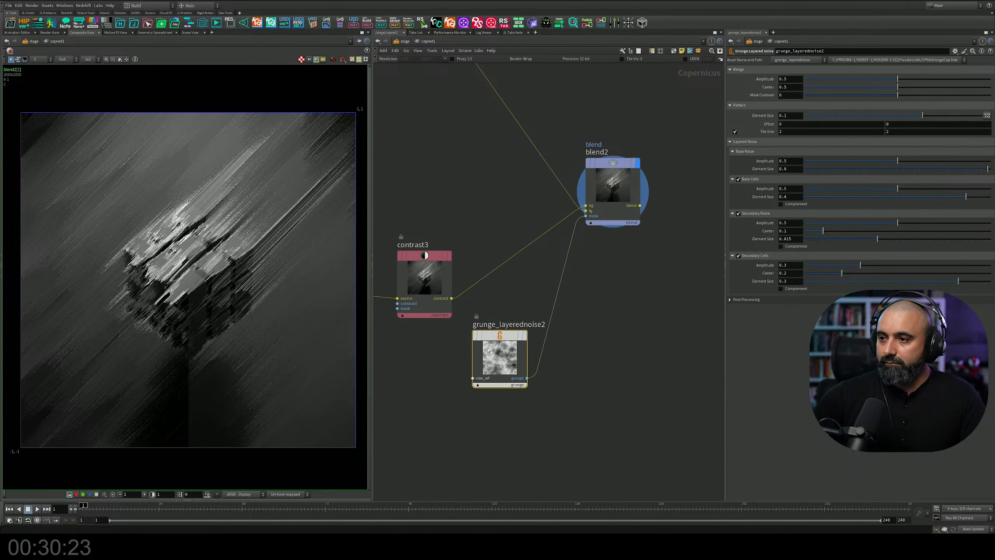
pyautogui.moveTo(442, 314); pyautogui.dragTo(467, 385)
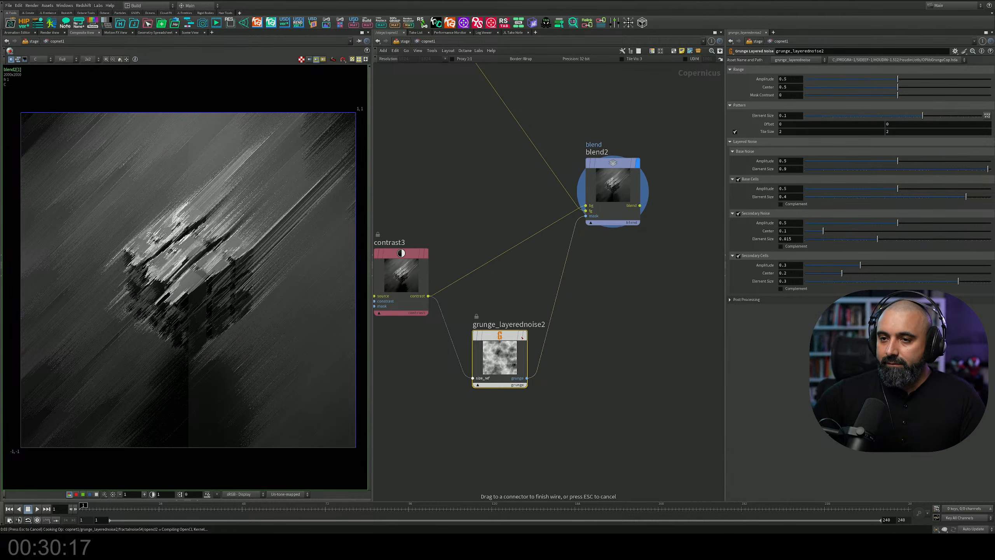
pyautogui.moveTo(500, 345); pyautogui.dragTo(521, 338)
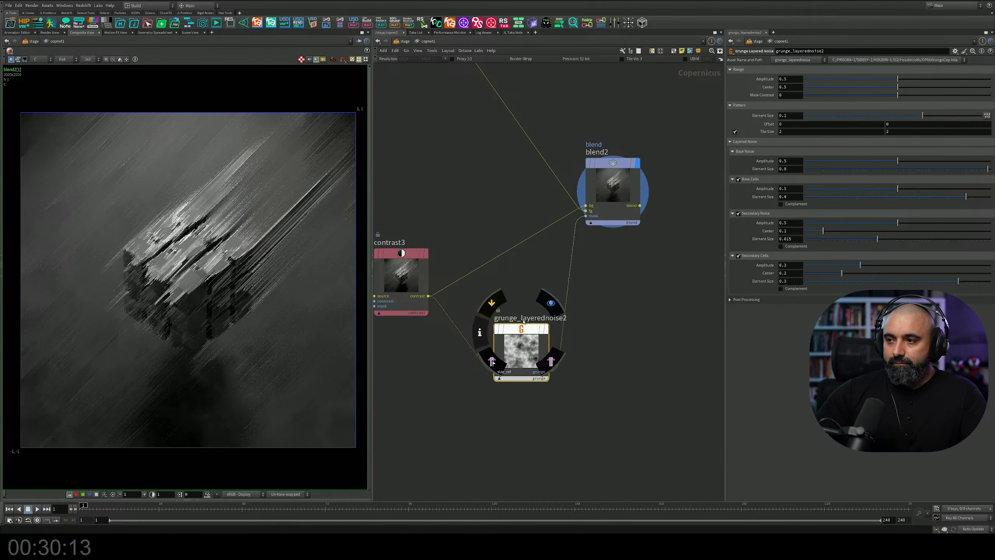
pyautogui.moveTo(587, 306); pyautogui.dragTo(584, 331, button='middle')
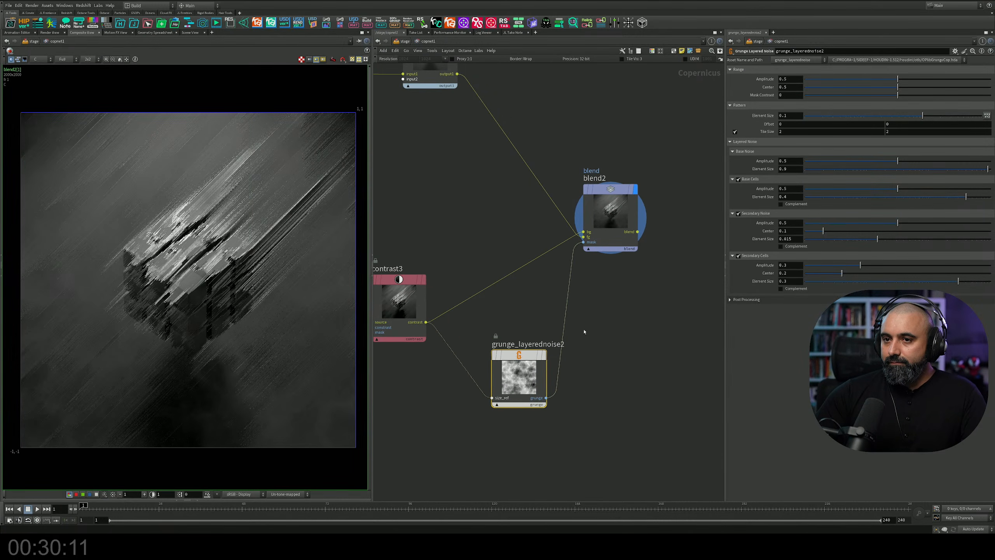
pyautogui.moveTo(525, 353); pyautogui.dragTo(514, 382)
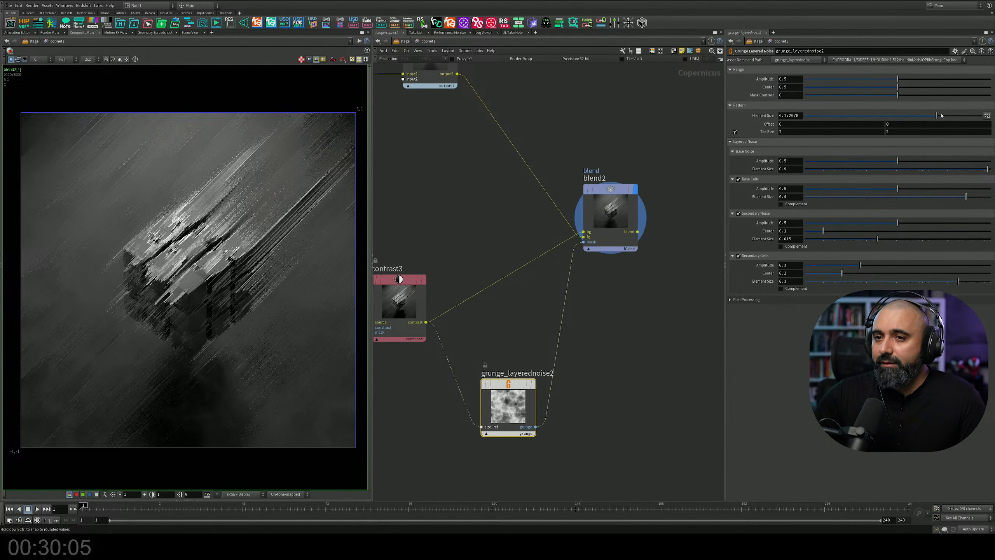
# Set grunge_layerednoise2's element size to about 0.029, mask contrast to 0.384, amplitude to about 0.554 and center to 0.
pyautogui.moveTo(942, 115)
pyautogui.mouseDown()
pyautogui.moveTo(892, 119)
pyautogui.moveTo(939, 96)
pyautogui.moveTo(972, 96)
pyautogui.moveTo(906, 102)
pyautogui.moveTo(933, 103)
pyautogui.mouseUp()
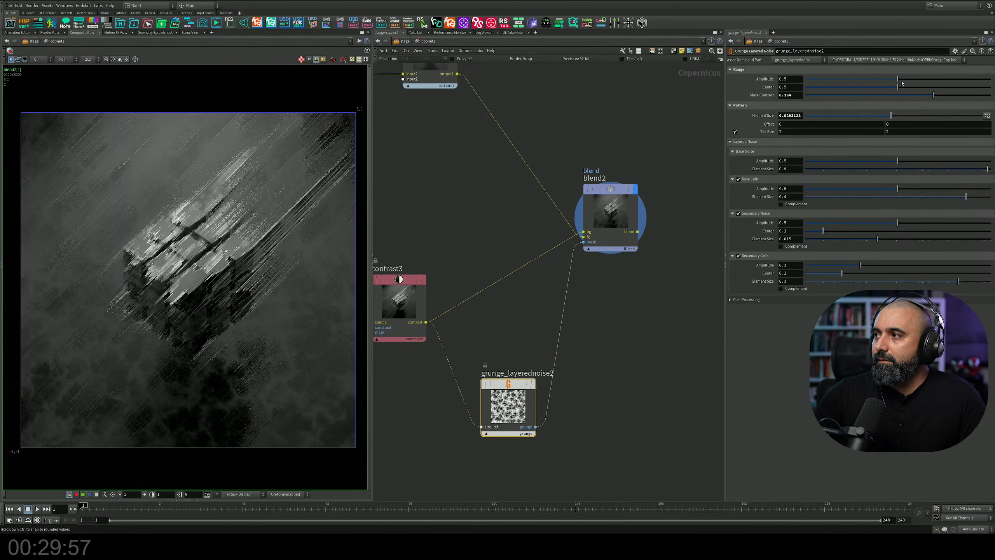
pyautogui.moveTo(890, 80); pyautogui.dragTo(805, 96)
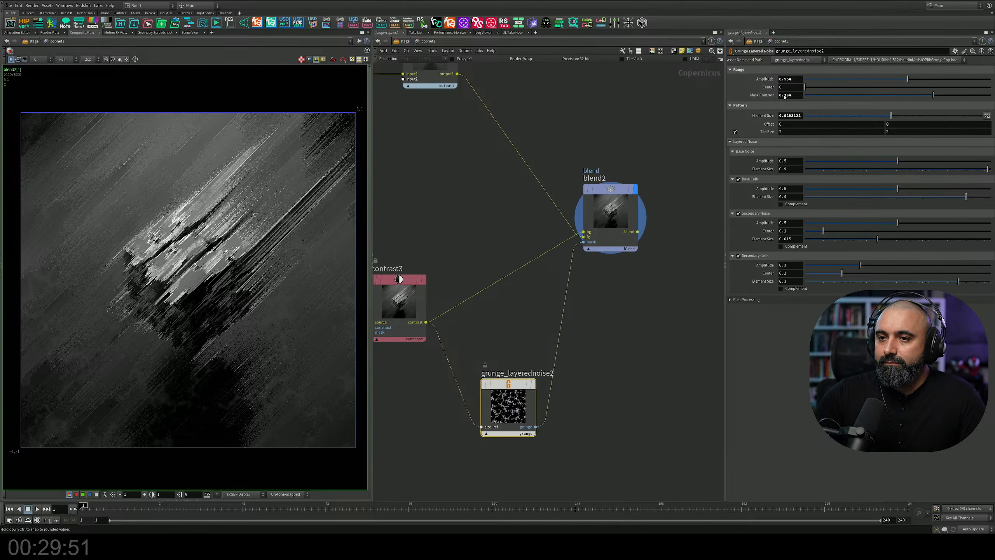
# Insert an Edge Detect node between grunge_layerednoise2 and blend2's mask, moving the noise node away to make room.
pyautogui.moveTo(510, 382); pyautogui.dragTo(482, 398)
pyautogui.press('Tab')
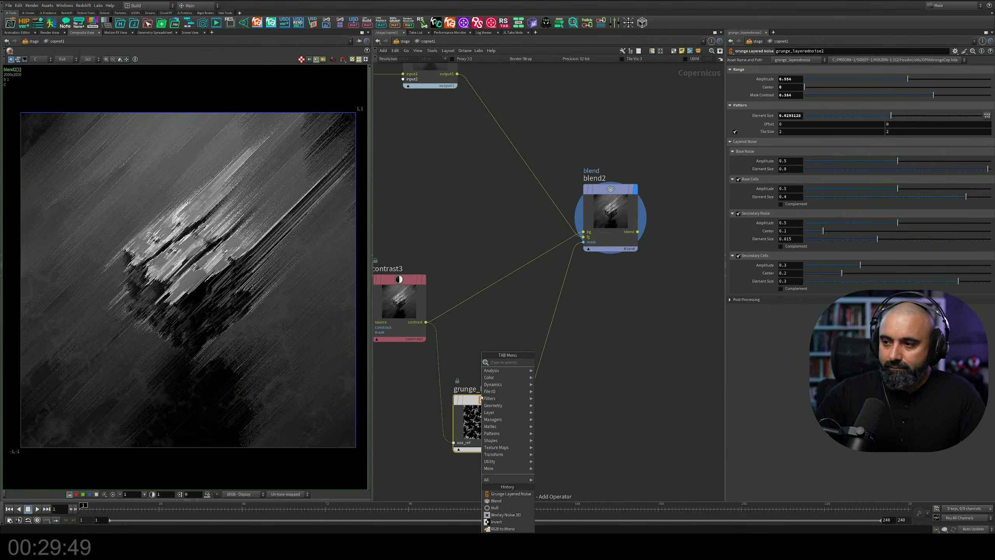
pyautogui.write('blur')
pyautogui.press('Return')
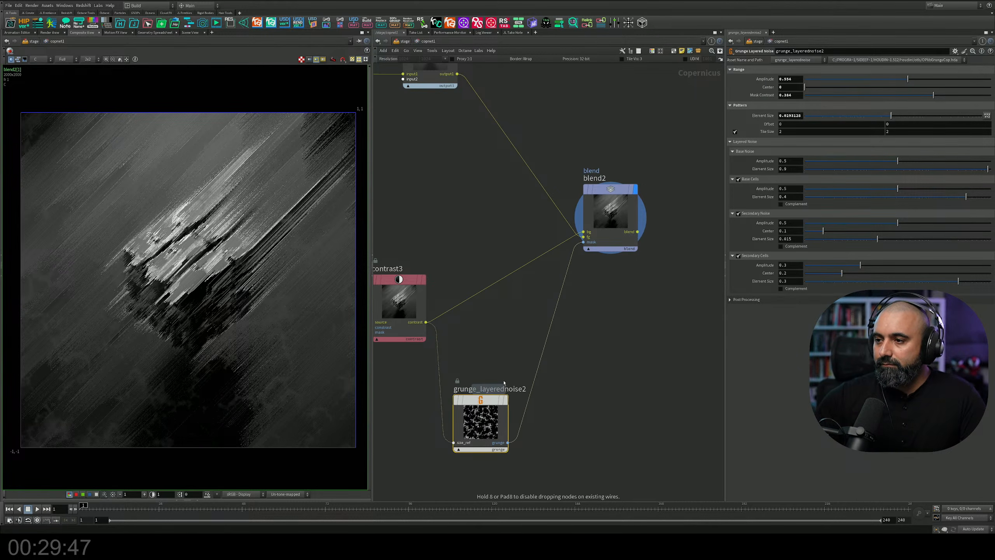
pyautogui.click(554, 356)
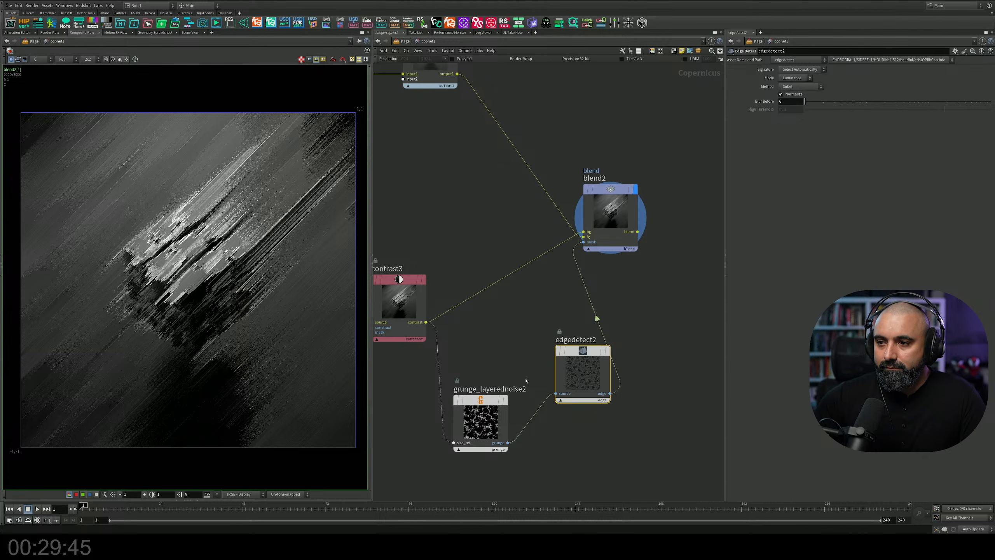
pyautogui.click(482, 418)
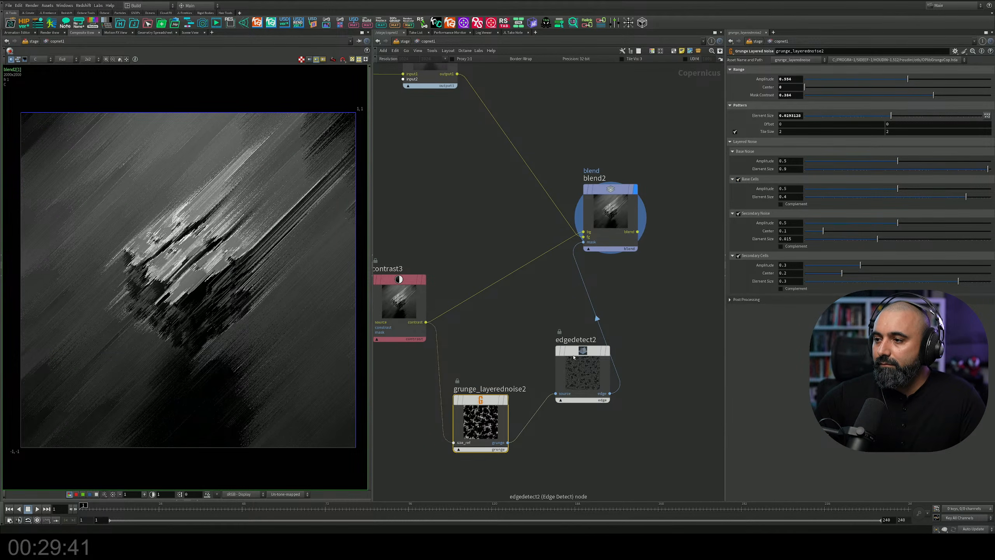
# Set edgedetect2's blur before to about 24.2 and display the node.
pyautogui.moveTo(583, 372); pyautogui.dragTo(579, 369)
pyautogui.moveTo(803, 101); pyautogui.dragTo(891, 109)
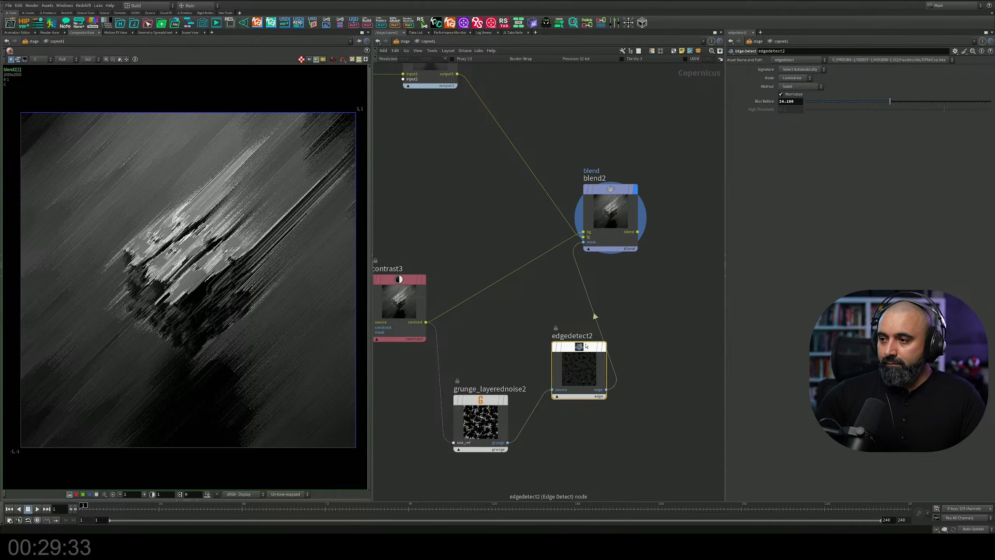
pyautogui.click(604, 347)
pyautogui.moveTo(523, 298); pyautogui.dragTo(516, 220, button='middle')
# Move edgedetect2 closer to the grunge noise node and bypass it.
pyautogui.moveTo(473, 341); pyautogui.dragTo(462, 346)
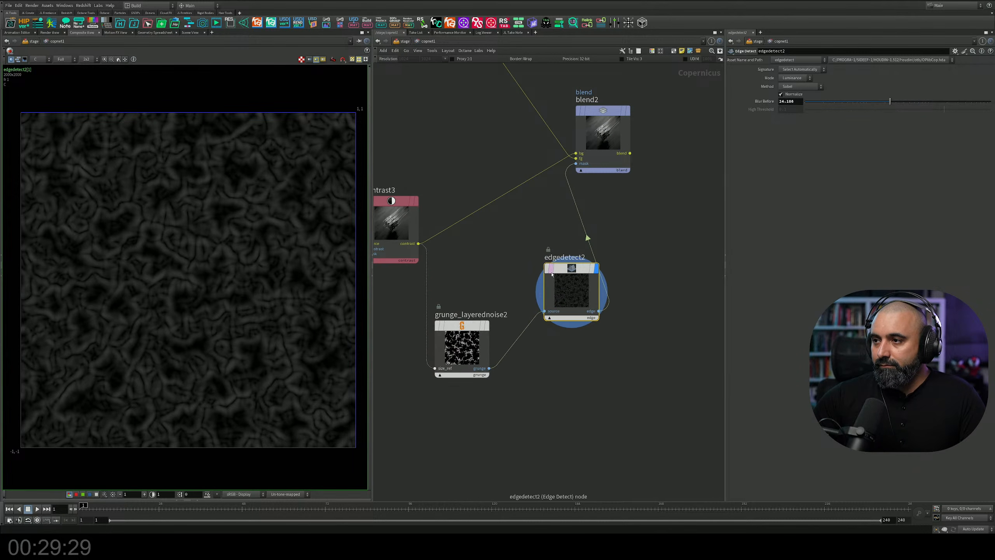
pyautogui.moveTo(565, 267); pyautogui.dragTo(533, 278)
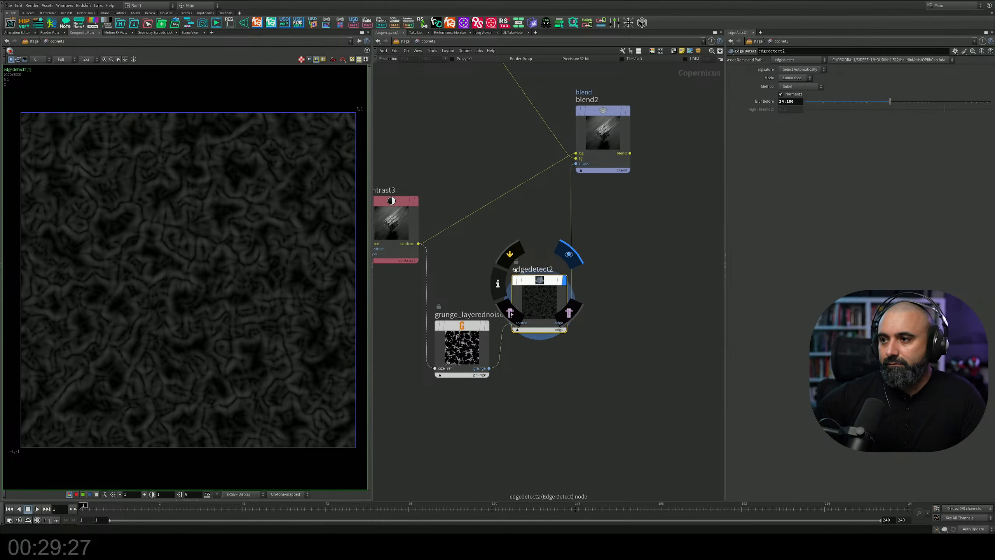
pyautogui.click(509, 254)
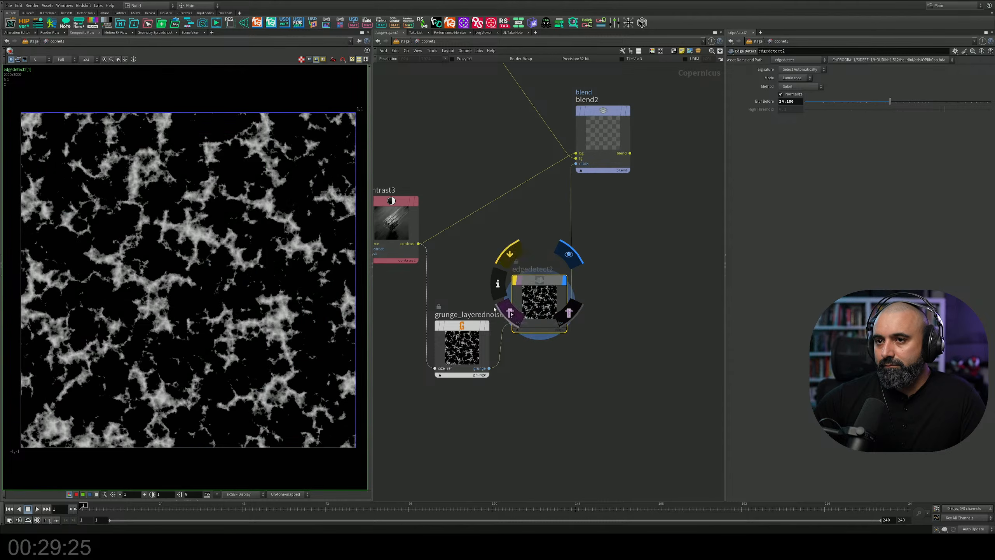
# Set grunge_layerednoise2's amplitude to about 0.77, center 0.485, mask contrast -0.256 and element size 0.24, and display blend2.
pyautogui.click(462, 345)
pyautogui.moveTo(907, 79); pyautogui.dragTo(951, 115)
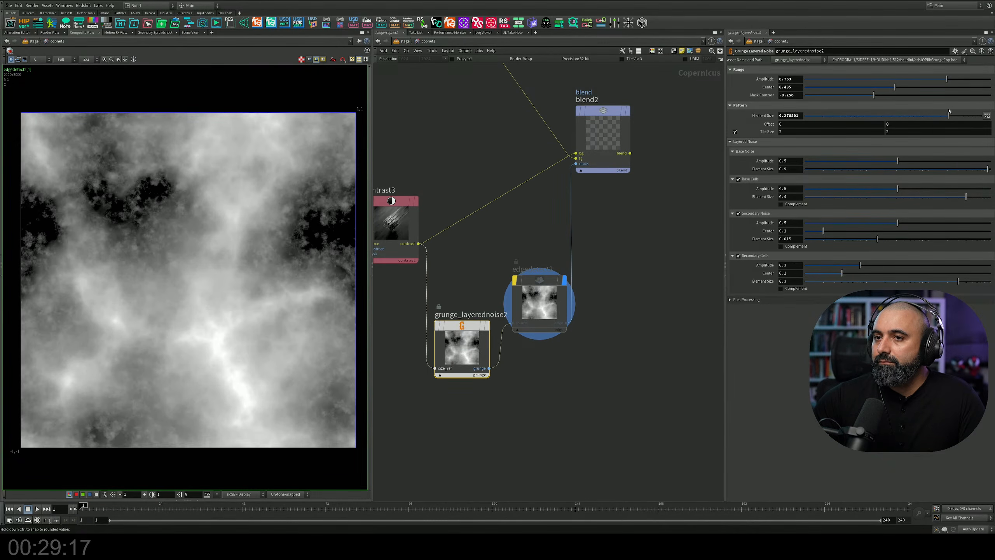
pyautogui.moveTo(648, 193); pyautogui.dragTo(634, 246, button='middle')
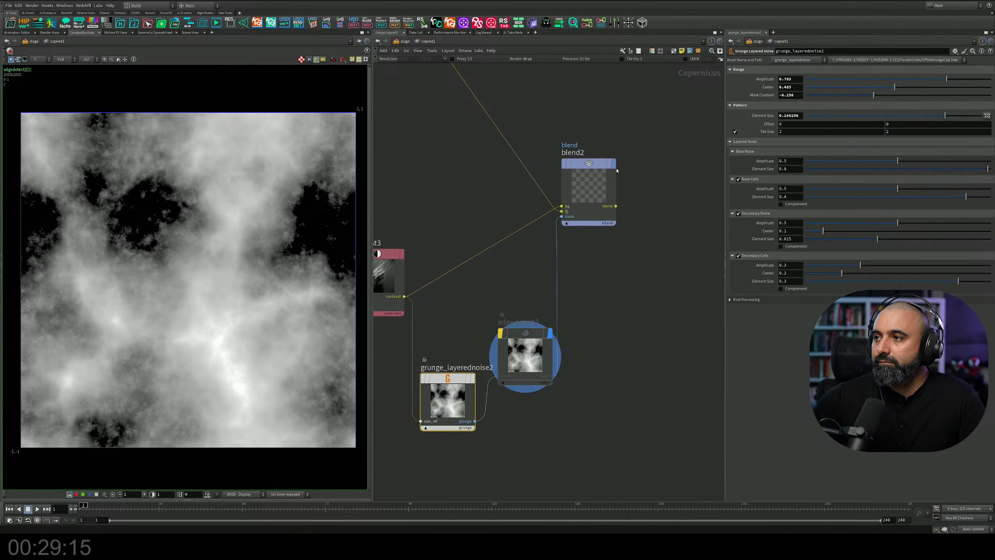
pyautogui.click(614, 164)
pyautogui.click(588, 189)
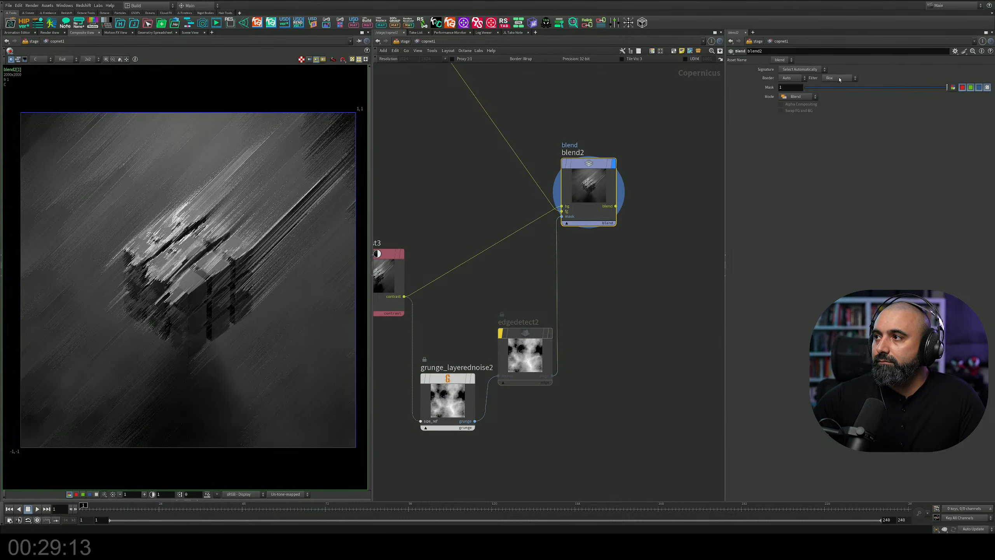
# Compare contrast3's streaked image with the blend2 result in the viewer.
pyautogui.doubleClick(468, 368)
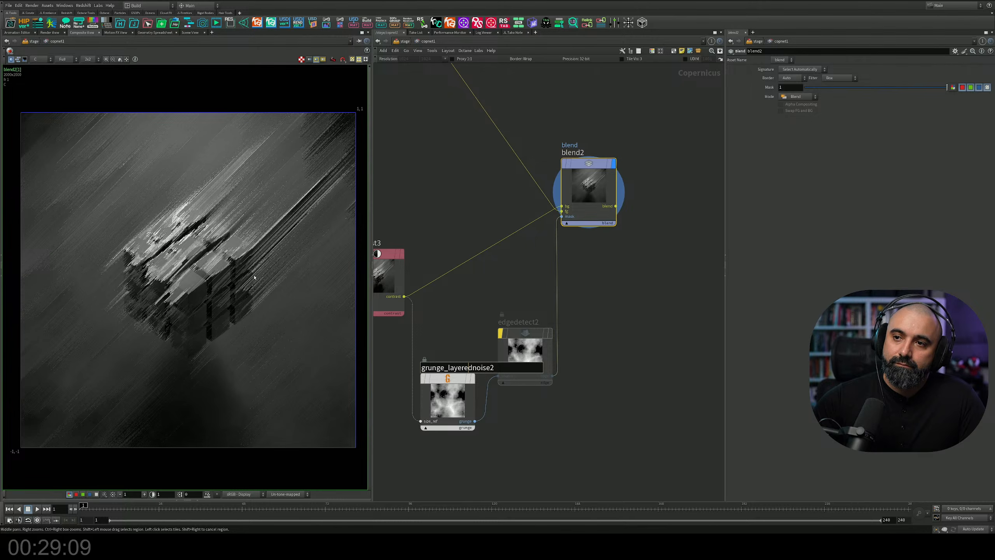
pyautogui.moveTo(516, 231); pyautogui.dragTo(598, 221, button='middle')
pyautogui.moveTo(525, 304)
pyautogui.click(532, 278)
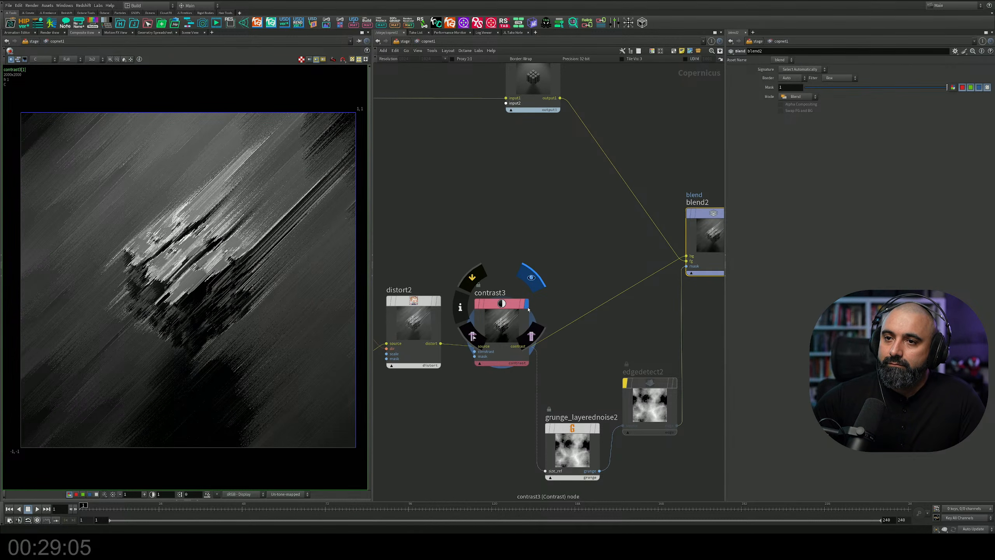
pyautogui.click(527, 309)
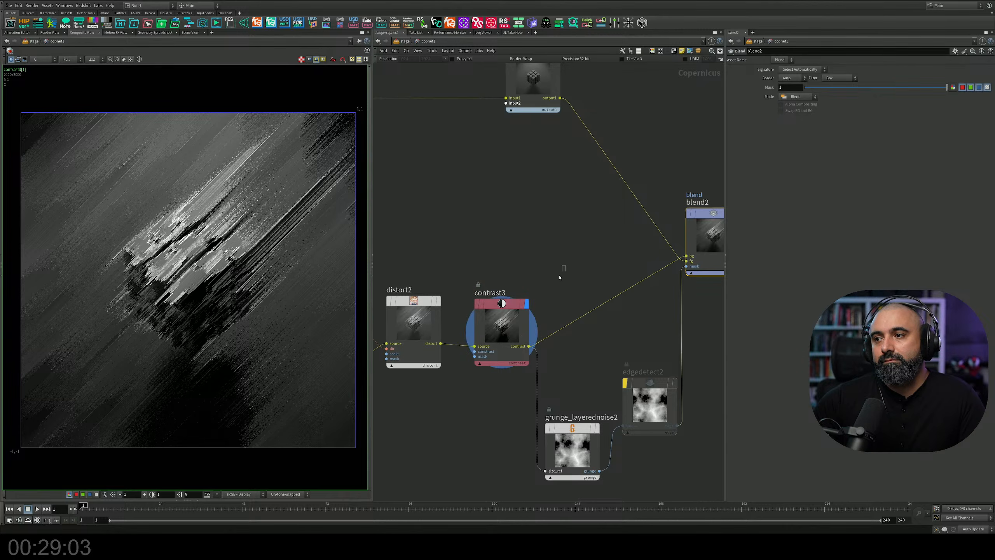
pyautogui.moveTo(622, 248); pyautogui.dragTo(542, 232, button='middle')
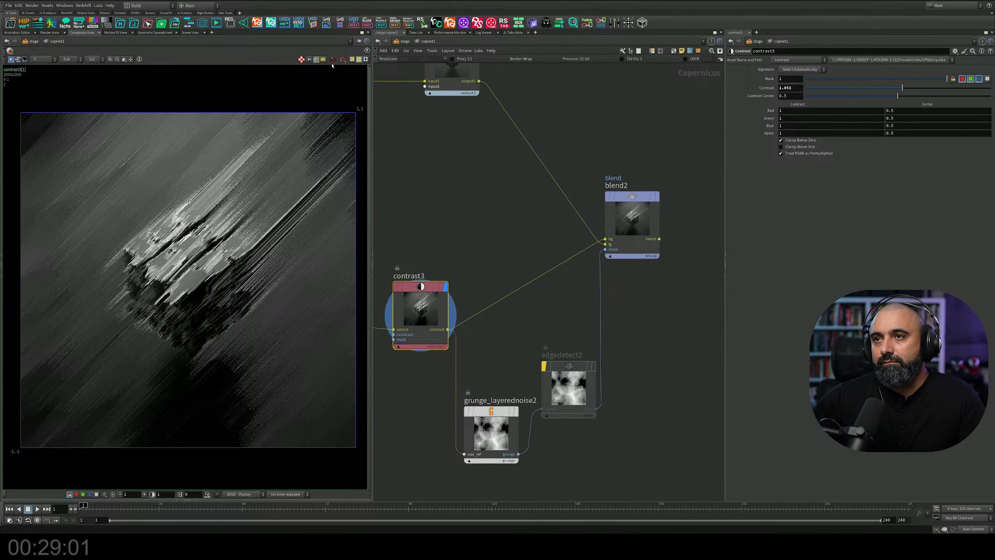
pyautogui.click(631, 218)
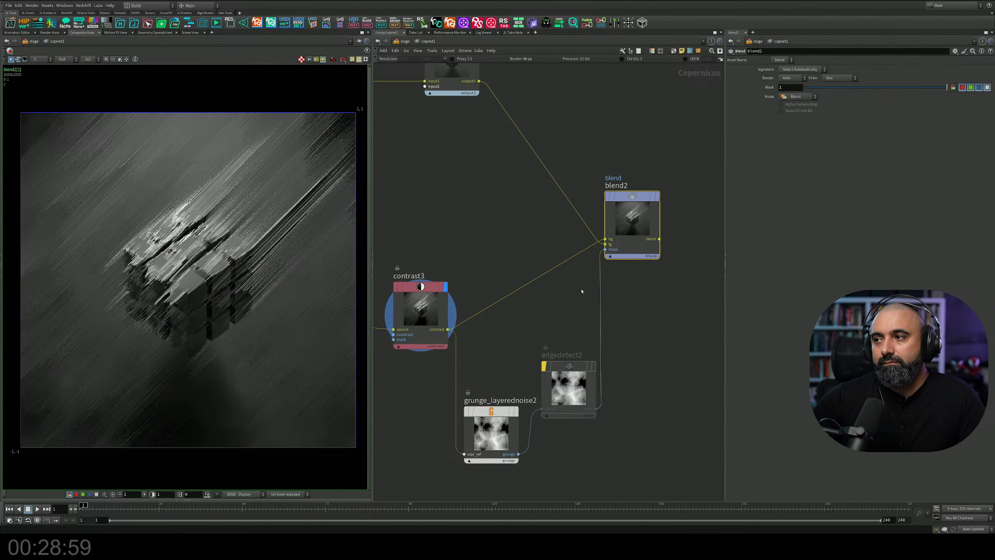
pyautogui.click(310, 60)
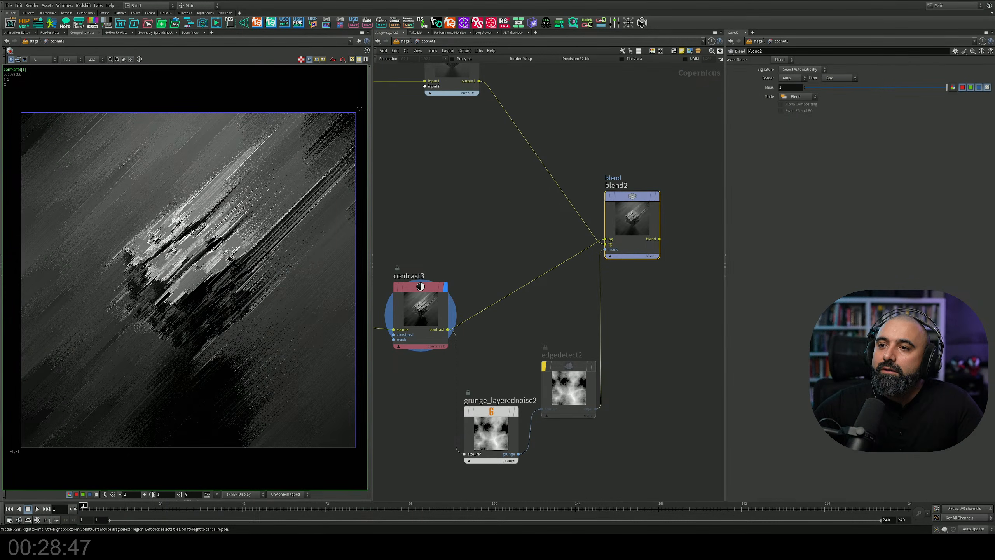
# Save the scene file.
pyautogui.moveTo(498, 251); pyautogui.dragTo(382, 230, button='middle')
pyautogui.scroll(1, 529, 218)
pyautogui.moveTo(547, 271); pyautogui.dragTo(523, 281, button='middle')
pyautogui.click(521, 282)
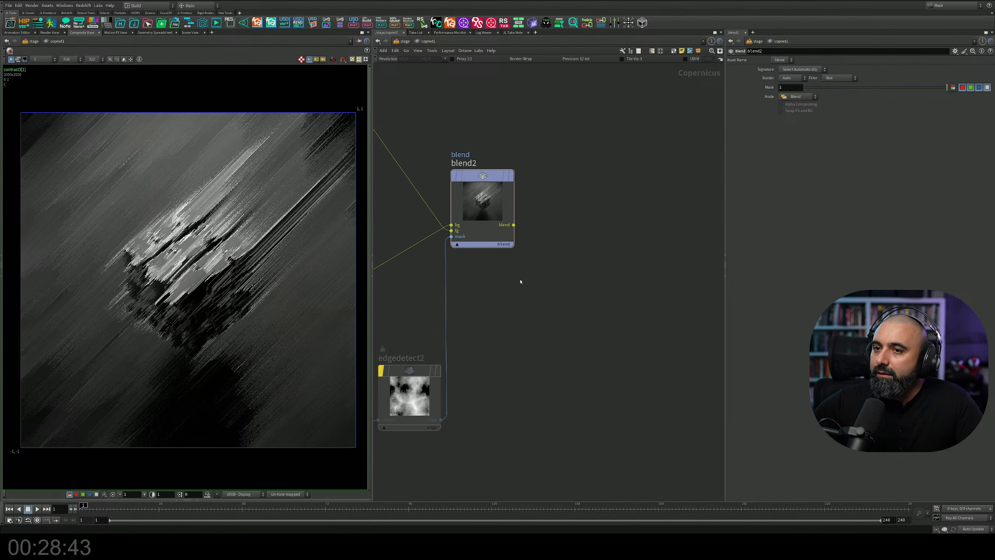
pyautogui.scroll(-1, 520, 281)
pyautogui.press('Tab')
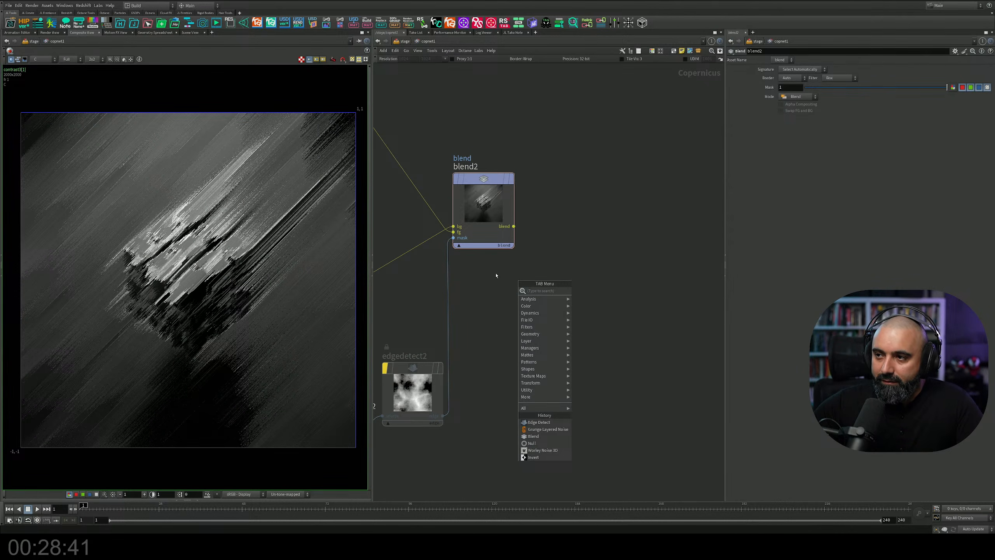
pyautogui.press('Escape')
pyautogui.hotkey('ctrl', 's')
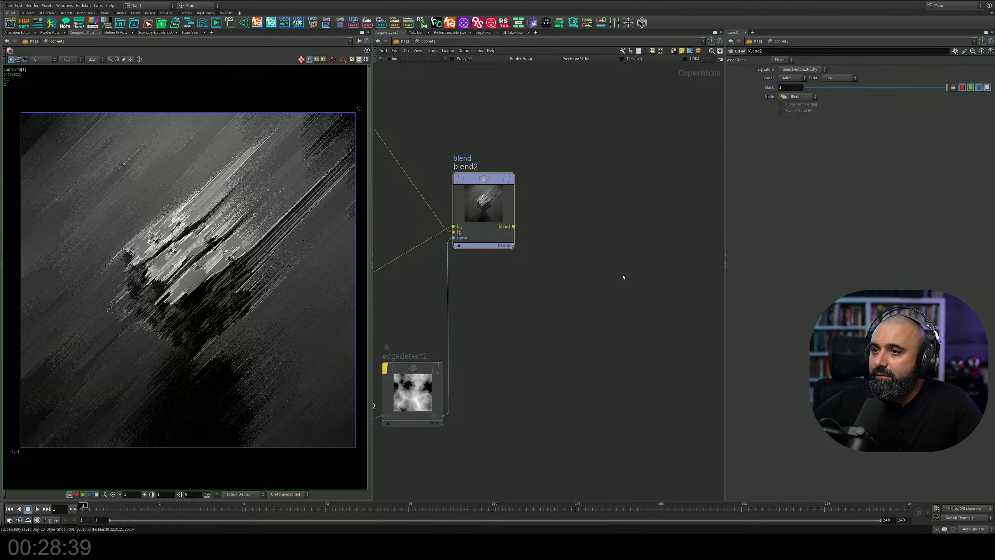
# Add a Curvature node, connect blend2's output to its source, display it and place it lower beside blend2.
pyautogui.press('Tab')
pyautogui.moveTo(634, 294)
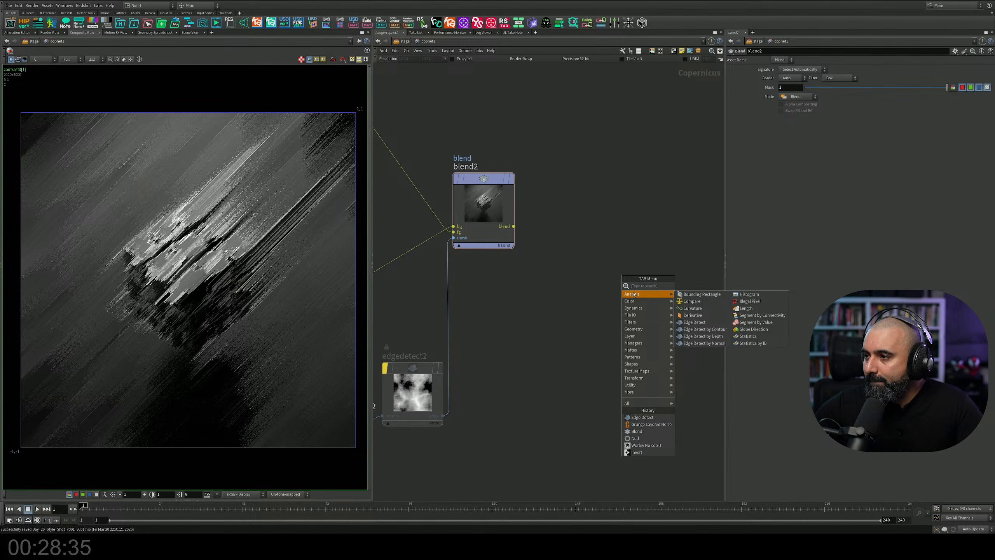
pyautogui.click(692, 308)
pyautogui.click(582, 277)
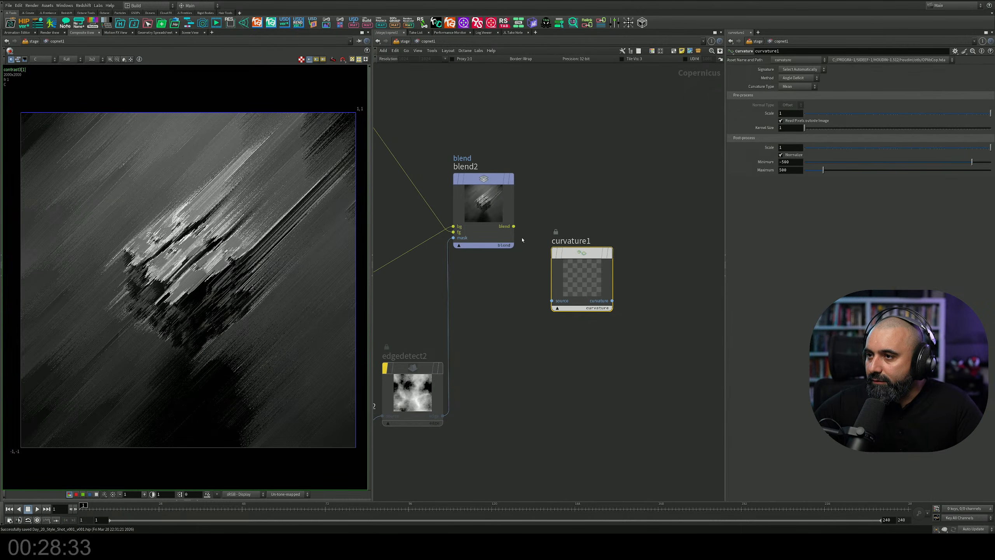
pyautogui.moveTo(514, 226); pyautogui.dragTo(552, 301)
pyautogui.click(610, 253)
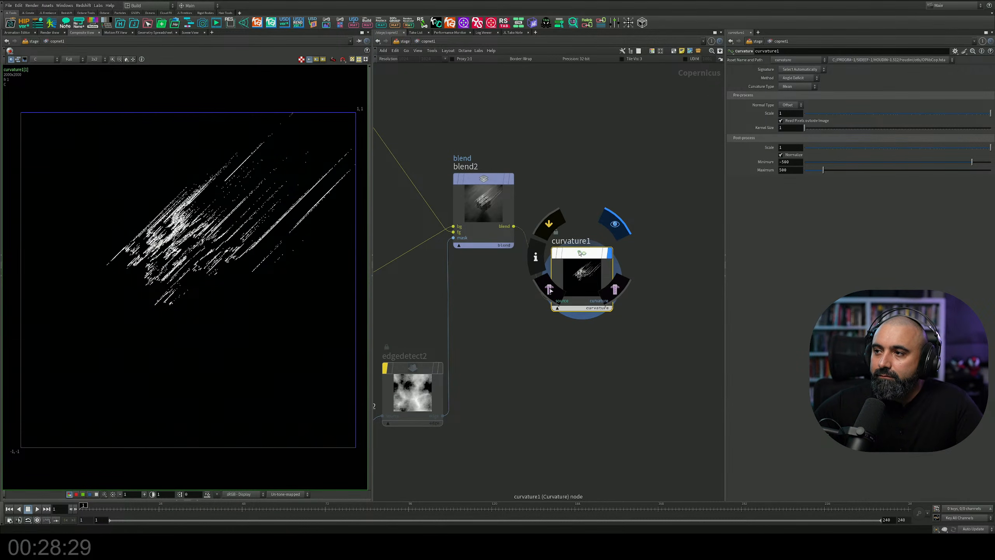
pyautogui.moveTo(582, 254); pyautogui.dragTo(607, 313)
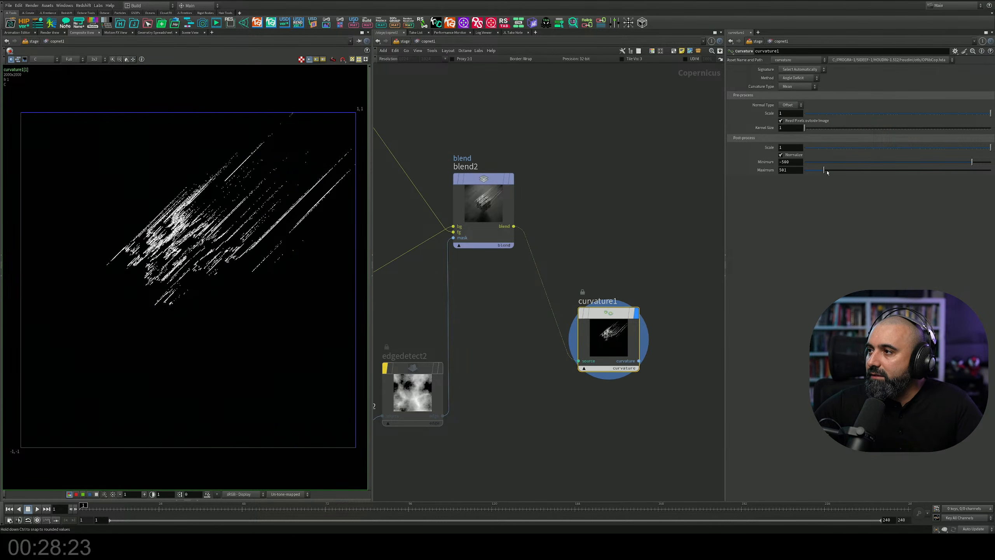
# Try lower post-process maximum and pre-process scale values on curvature1 and undo them.
pyautogui.moveTo(824, 170); pyautogui.dragTo(819, 172)
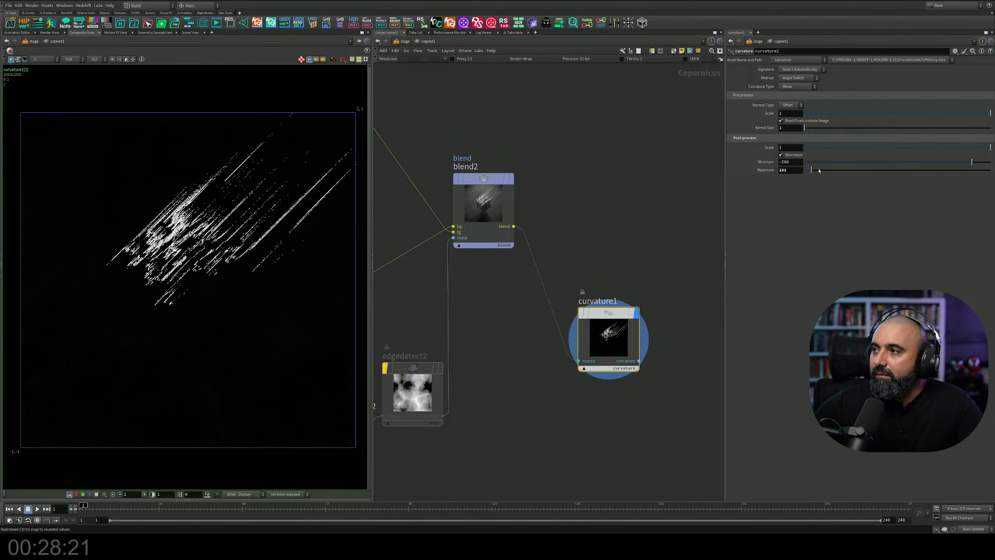
pyautogui.hotkey('ctrl', 'z')
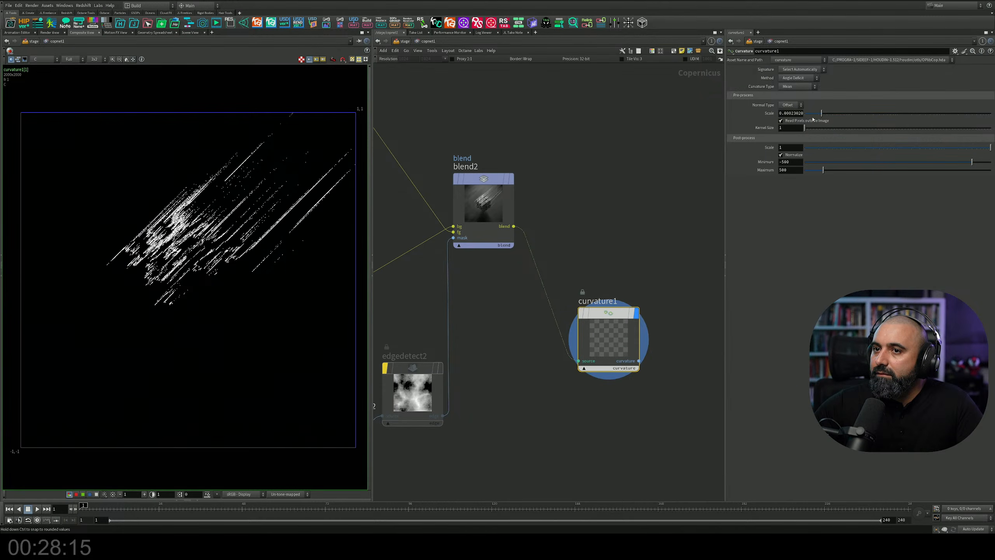
# Move curvature1 lower, add a Glow node fed by its output and display the glow.
pyautogui.moveTo(561, 252); pyautogui.dragTo(535, 218, button='middle')
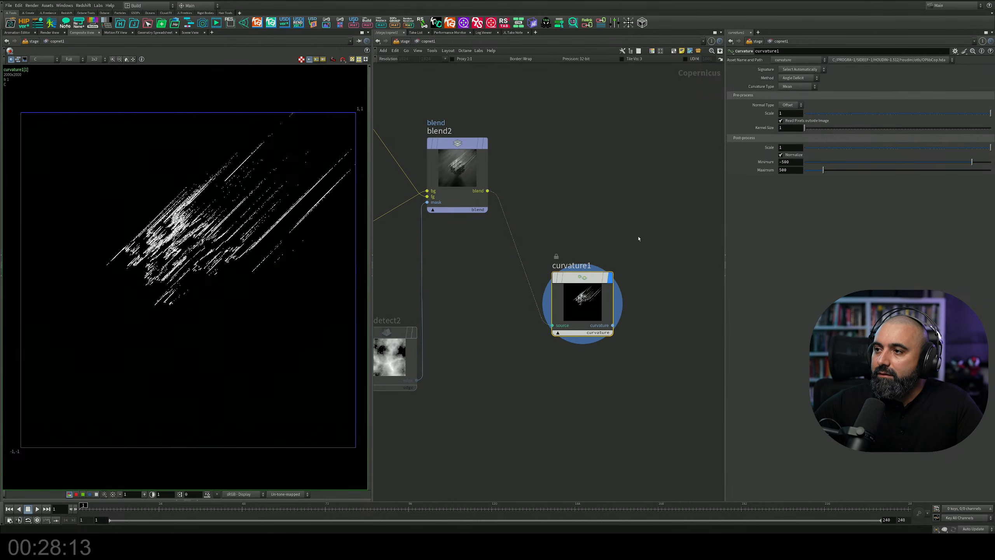
pyautogui.moveTo(588, 282); pyautogui.dragTo(584, 314)
pyautogui.moveTo(572, 264); pyautogui.dragTo(563, 274, button='middle')
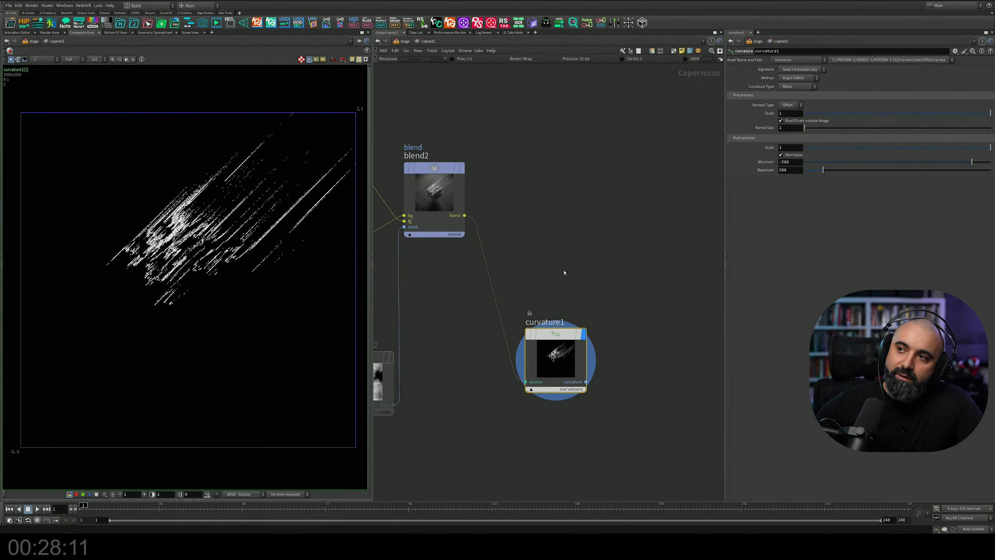
pyautogui.press('Tab')
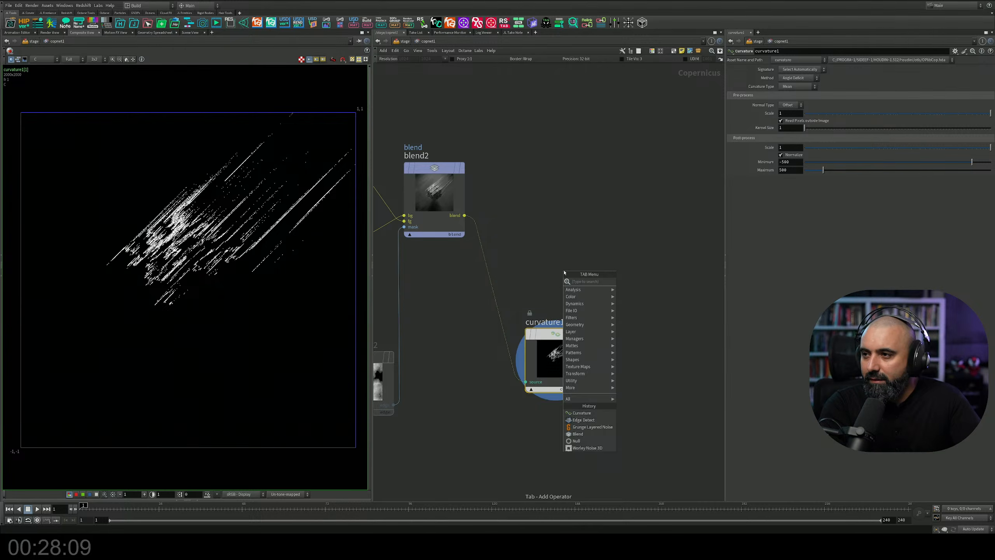
pyautogui.write('blend')
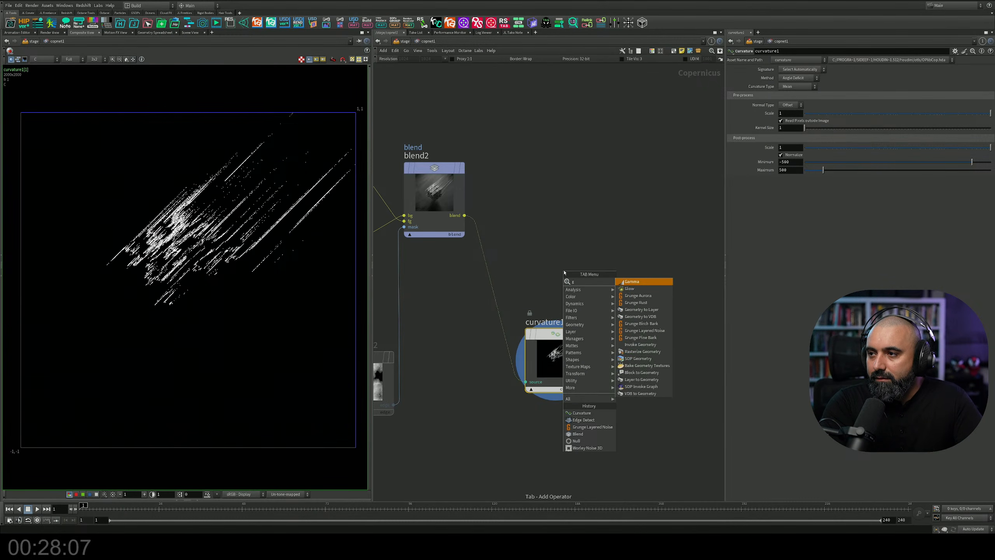
pyautogui.press('Return')
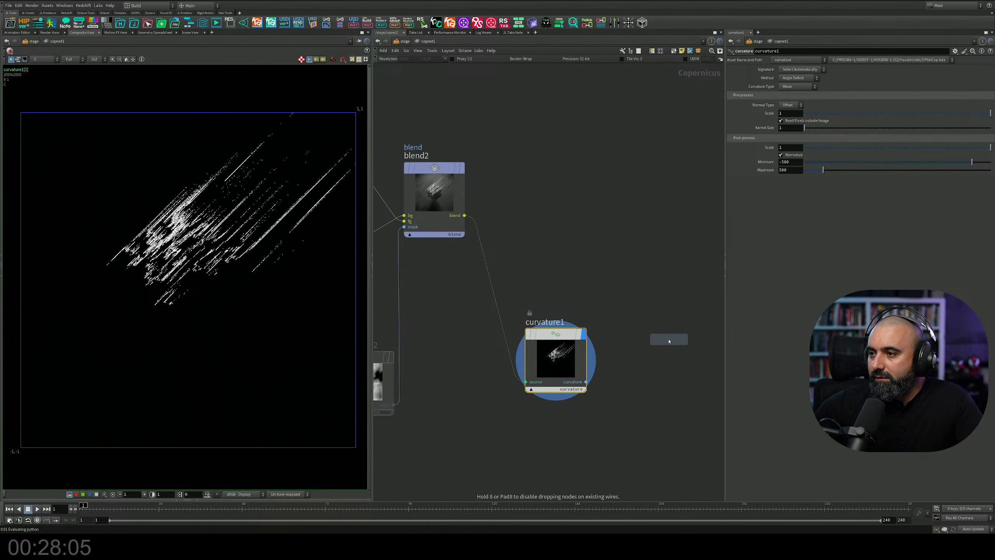
pyautogui.click(670, 339)
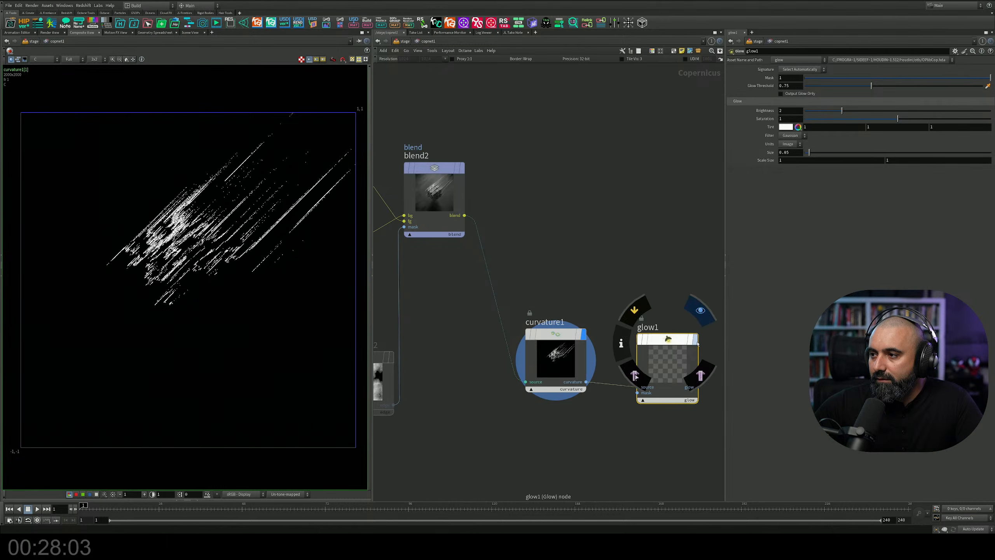
pyautogui.moveTo(684, 342); pyautogui.dragTo(670, 336)
pyautogui.press('r')
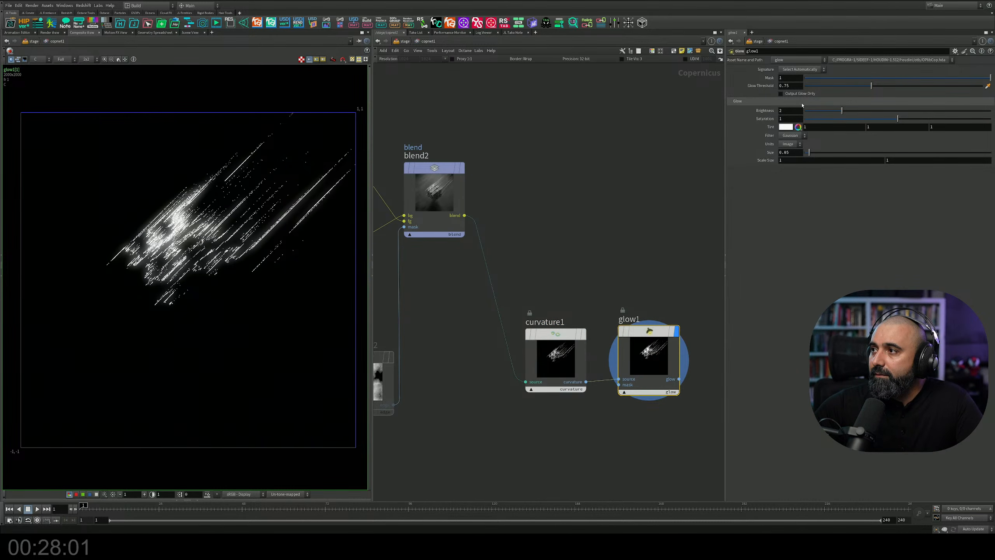
# Set glow1's threshold to about 0.09, brightness to 3.41 and size to about 0.44.
pyautogui.moveTo(862, 86); pyautogui.dragTo(827, 95)
pyautogui.moveTo(810, 153); pyautogui.dragTo(846, 151)
pyautogui.moveTo(825, 90); pyautogui.dragTo(868, 111)
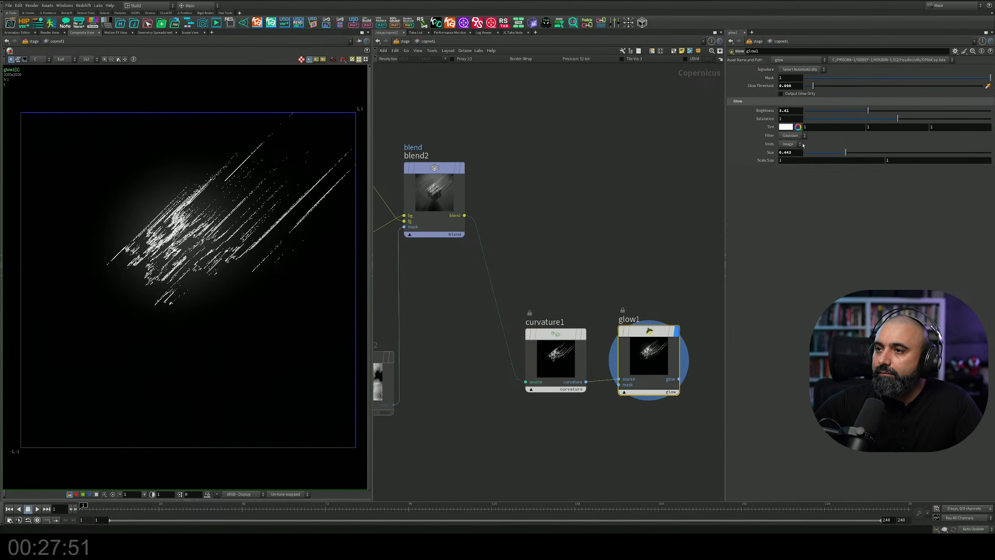
# Add a Screen blend node in the empty area above glow1.
pyautogui.moveTo(677, 202); pyautogui.dragTo(647, 210, button='middle')
pyautogui.press('Tab')
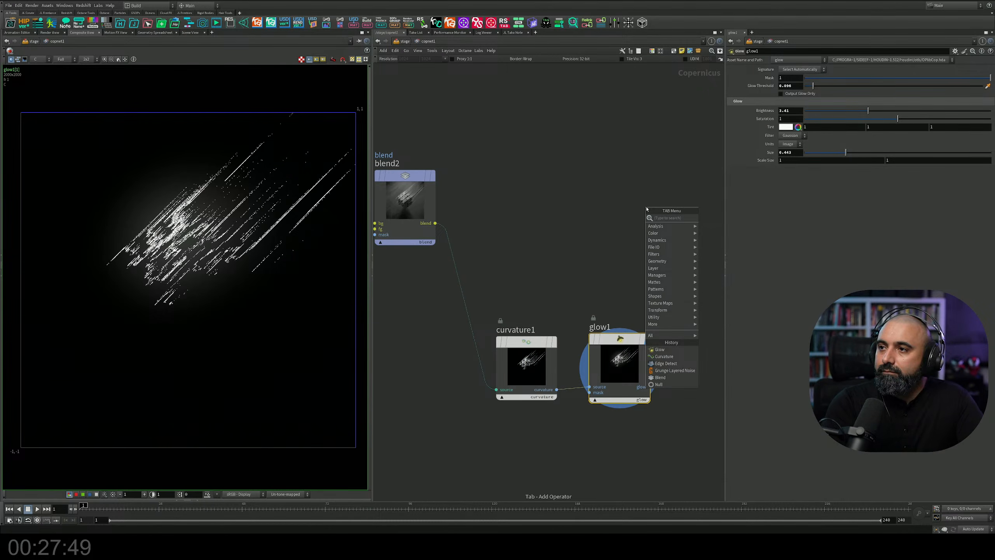
pyautogui.write('b')
pyautogui.press('BackSpace')
pyautogui.write('screen')
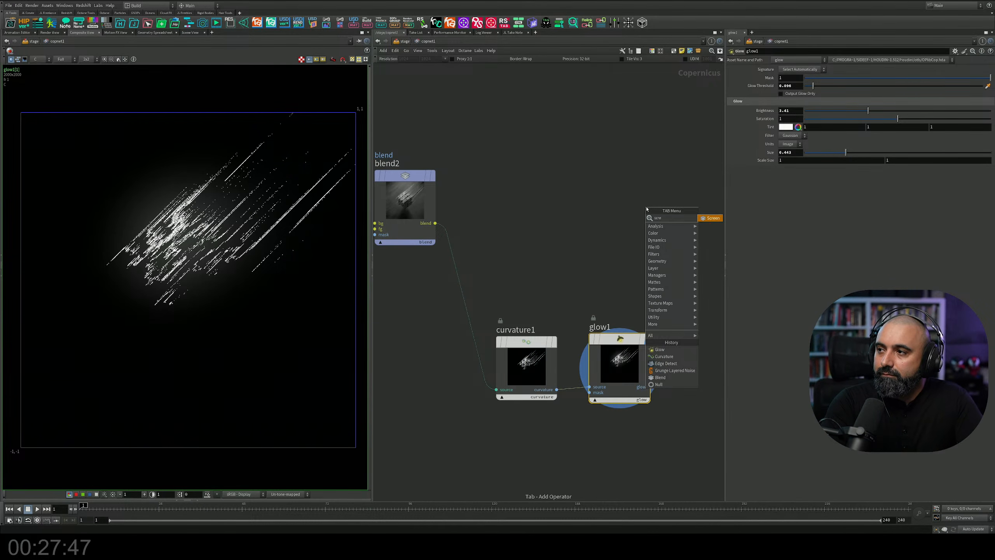
pyautogui.press('Return')
pyautogui.click(602, 194)
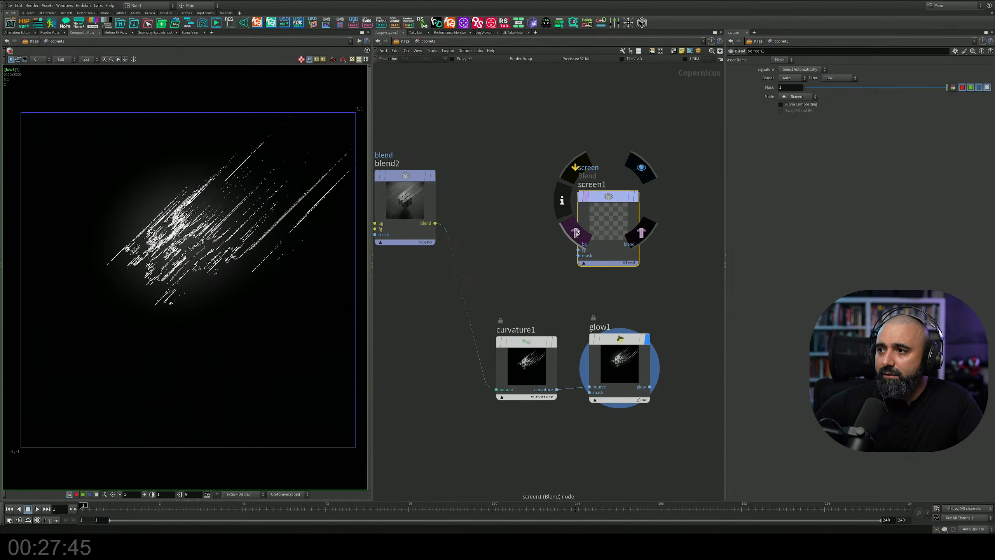
# Feed screen1's background from blend2 and its foreground from glow1, shift it beyond glow1, and display its result.
pyautogui.moveTo(579, 244); pyautogui.dragTo(435, 223)
pyautogui.moveTo(603, 202); pyautogui.dragTo(643, 175)
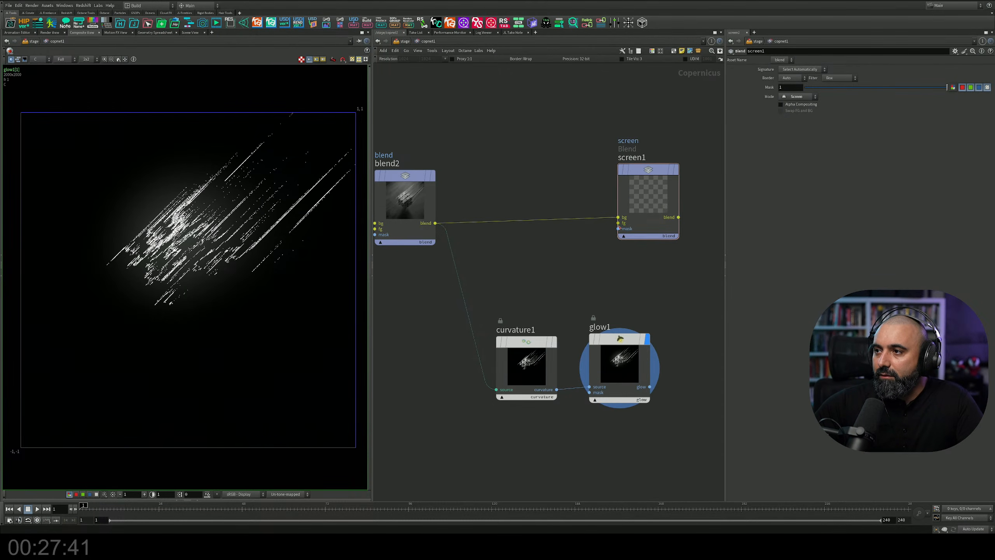
pyautogui.moveTo(618, 223); pyautogui.dragTo(650, 387)
pyautogui.click(676, 169)
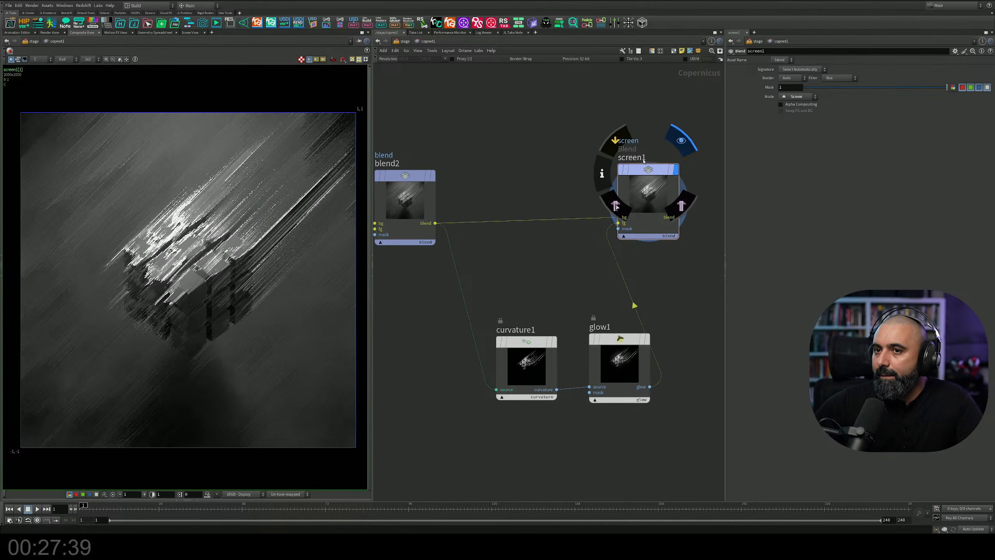
pyautogui.click(643, 160)
# Move screen1 farther right of glow1 and compare the displayed glow1 result with screen1's.
pyautogui.moveTo(594, 93); pyautogui.dragTo(478, 92, button='middle')
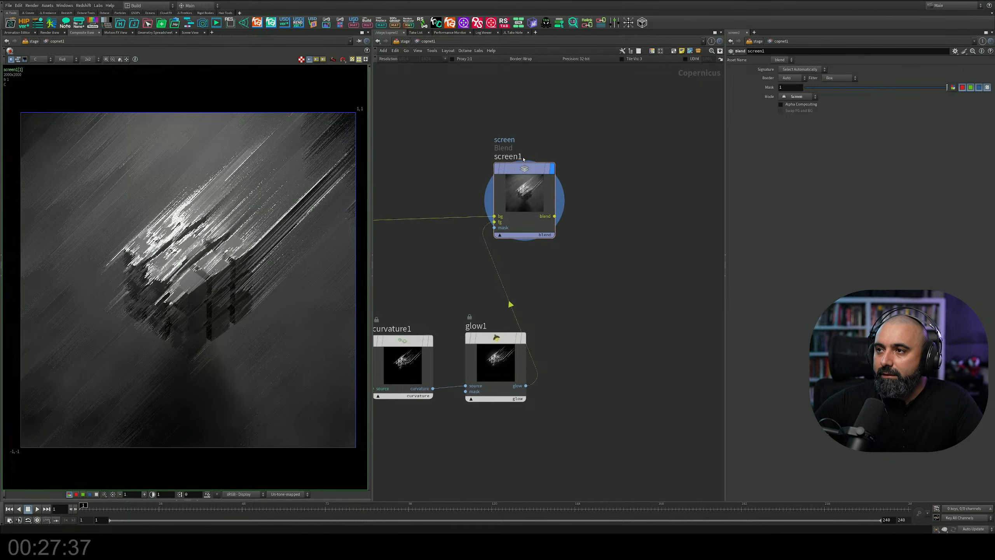
pyautogui.moveTo(524, 167); pyautogui.dragTo(664, 158)
pyautogui.moveTo(502, 269); pyautogui.dragTo(485, 211, button='middle')
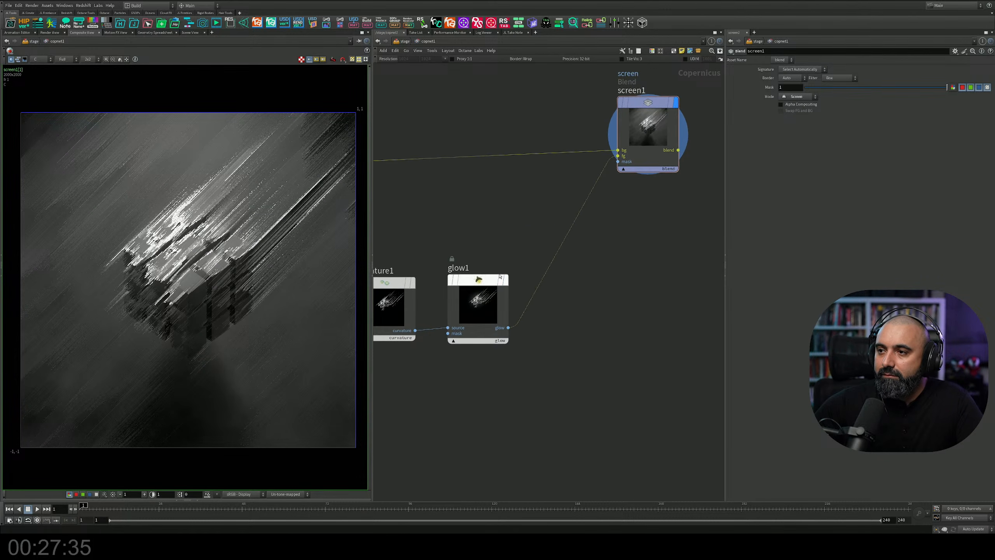
pyautogui.click(510, 251)
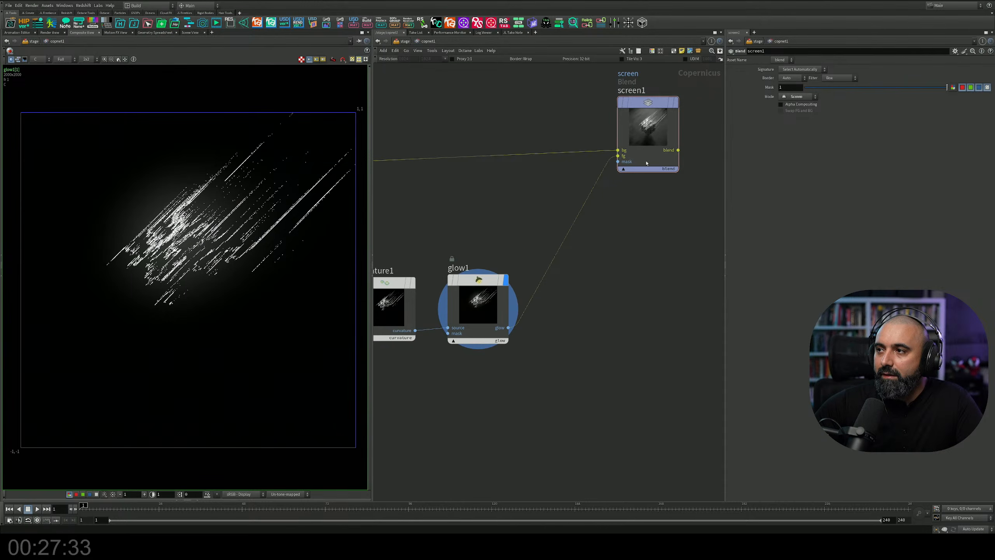
pyautogui.click(677, 103)
# Insert a Chromatic Aberration node on the wire between glow1 and screen1 and place it beside glow1.
pyautogui.press('Tab')
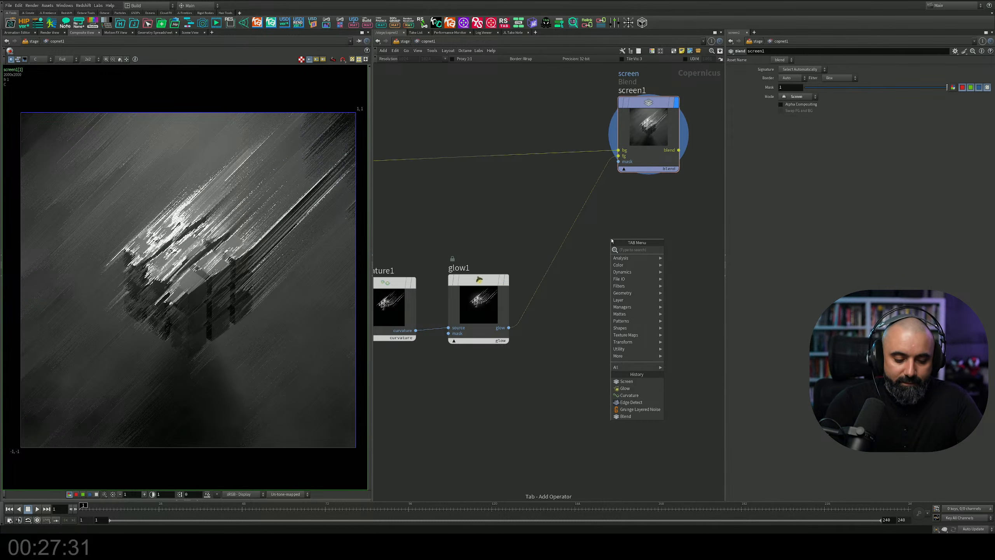
pyautogui.write('chro')
pyautogui.press('Down')
pyautogui.press('Return')
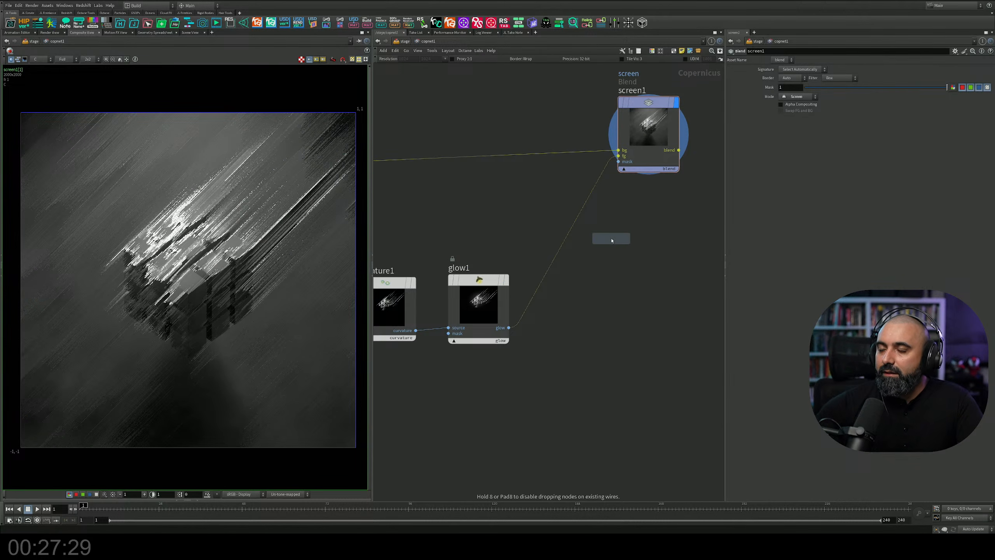
pyautogui.click(561, 232)
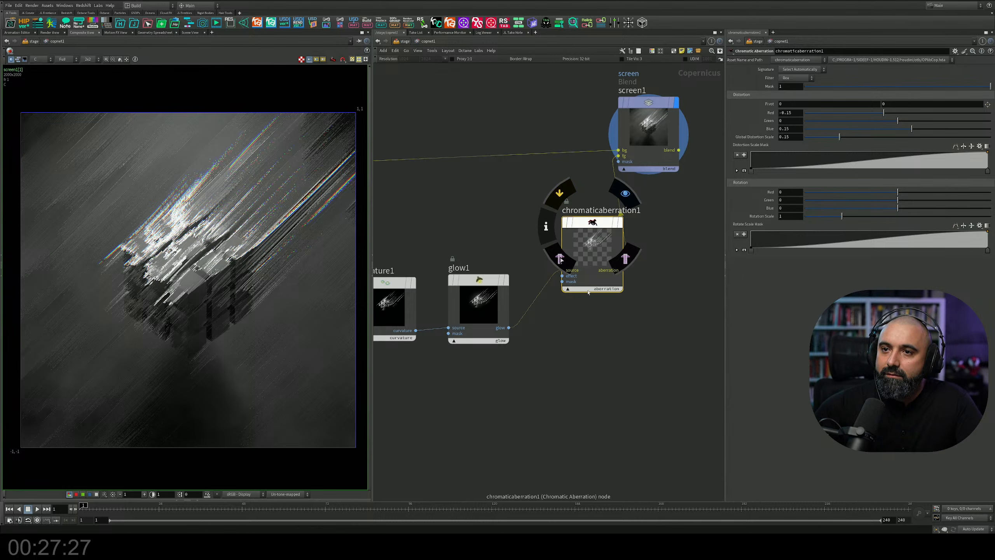
pyautogui.moveTo(547, 232); pyautogui.dragTo(578, 265)
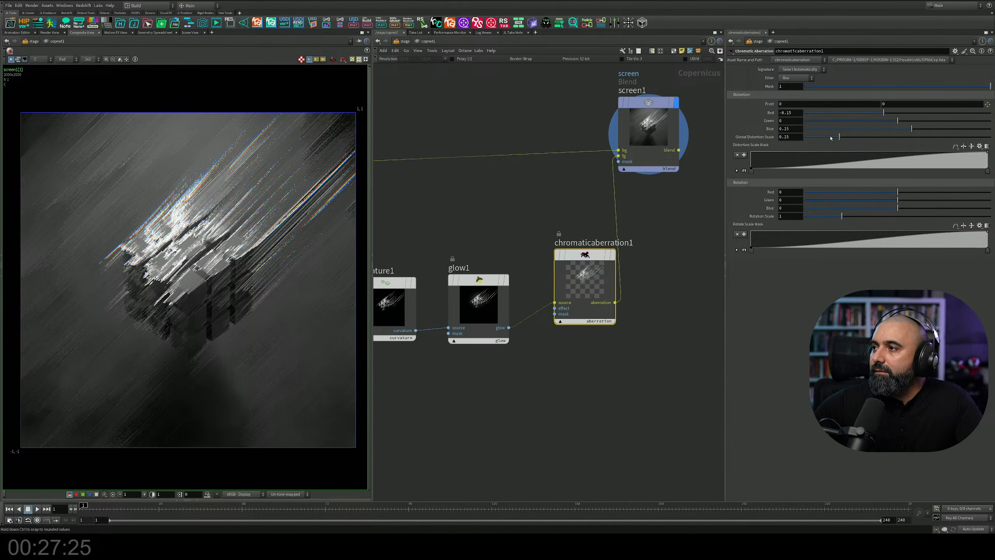
# Set chromaticaberration1's global distortion scale to about 0.052, blue to -0.479, green to -0.37 and red to -0.008, and save the scene.
pyautogui.moveTo(831, 138); pyautogui.dragTo(819, 141)
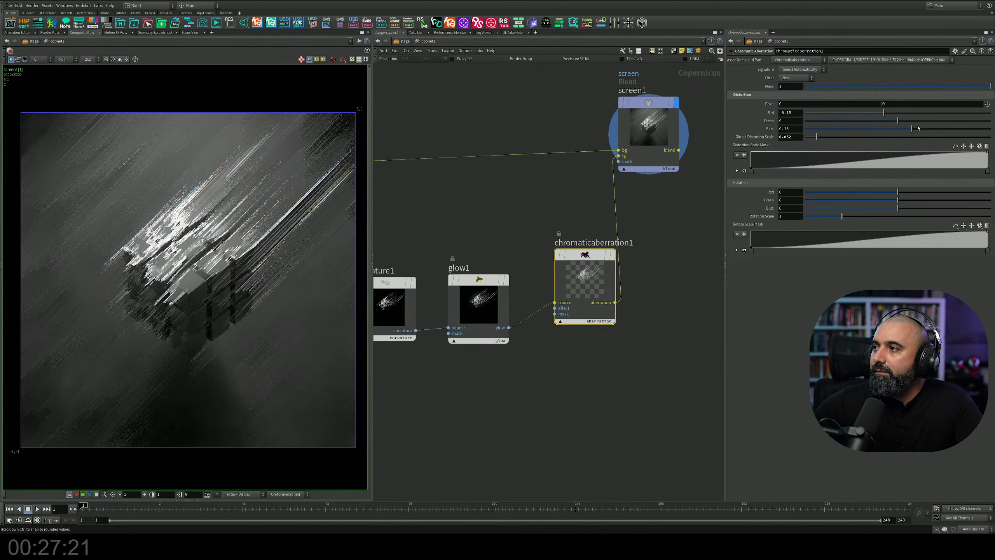
pyautogui.moveTo(910, 131); pyautogui.dragTo(858, 124)
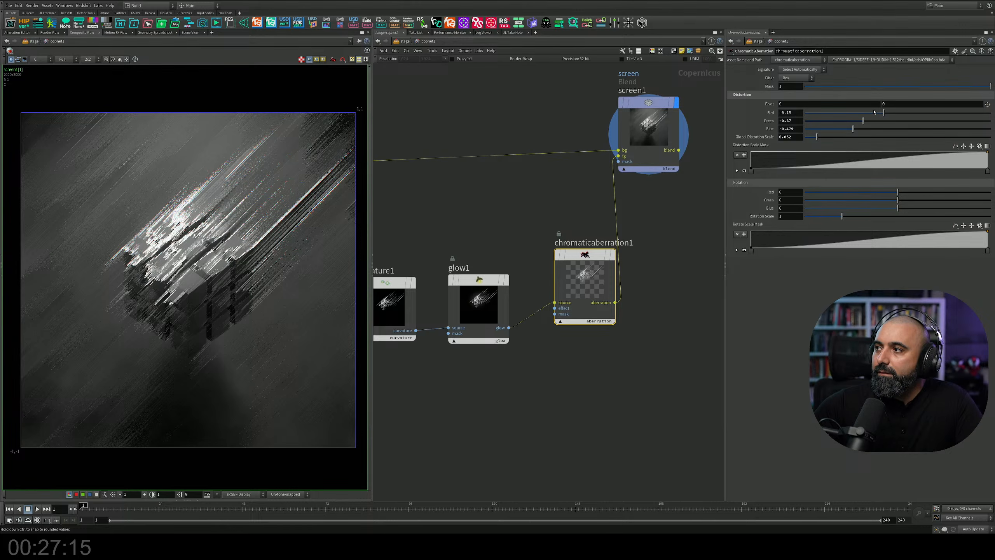
pyautogui.moveTo(884, 112); pyautogui.dragTo(898, 116)
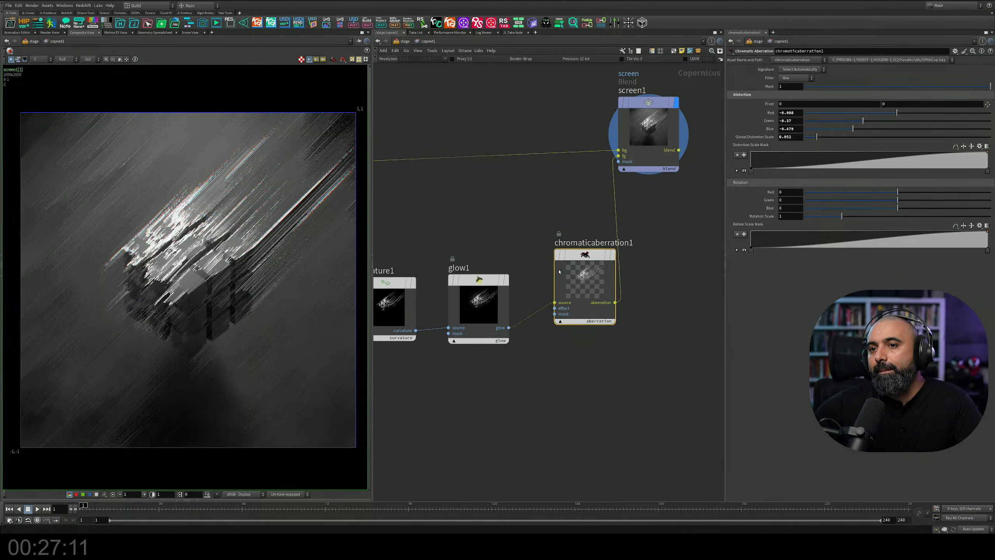
pyautogui.moveTo(681, 223); pyautogui.dragTo(656, 247, button='middle')
pyautogui.hotkey('ctrl', 's')
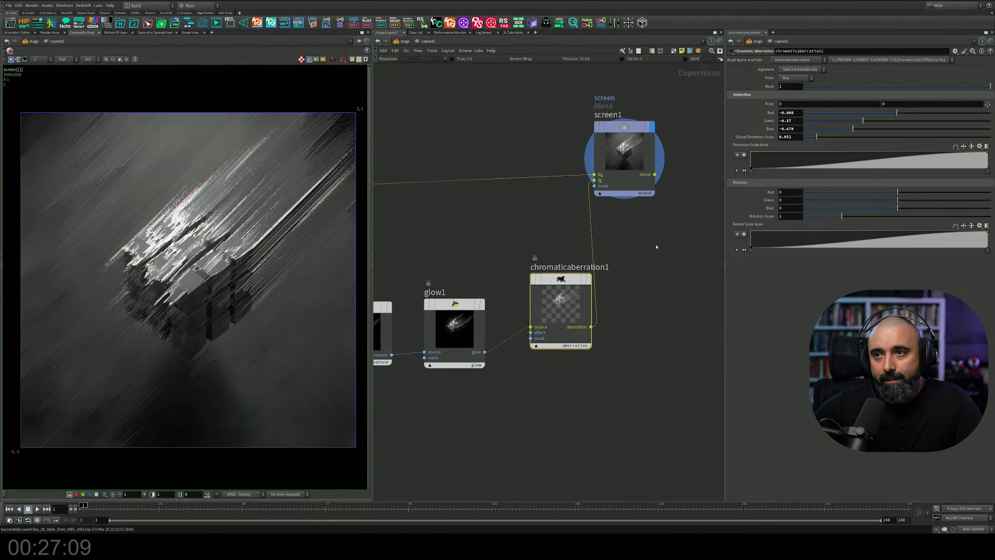
# Lower distort2's scale to about 2.31.
pyautogui.scroll(-3, 655, 249)
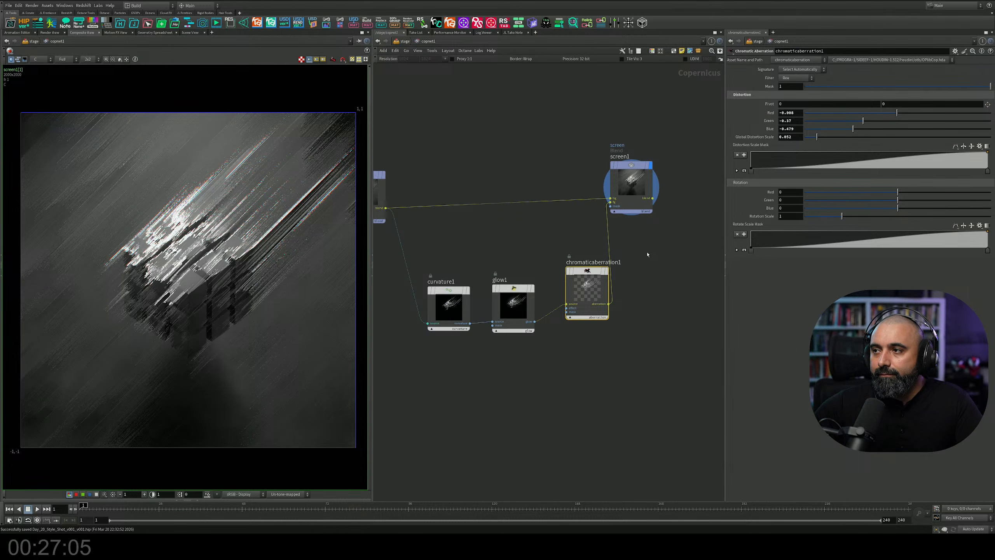
pyautogui.scroll(-6, 648, 255)
pyautogui.scroll(5, 648, 255)
pyautogui.moveTo(496, 235); pyautogui.dragTo(721, 223, button='middle')
pyautogui.scroll(-1, 566, 259)
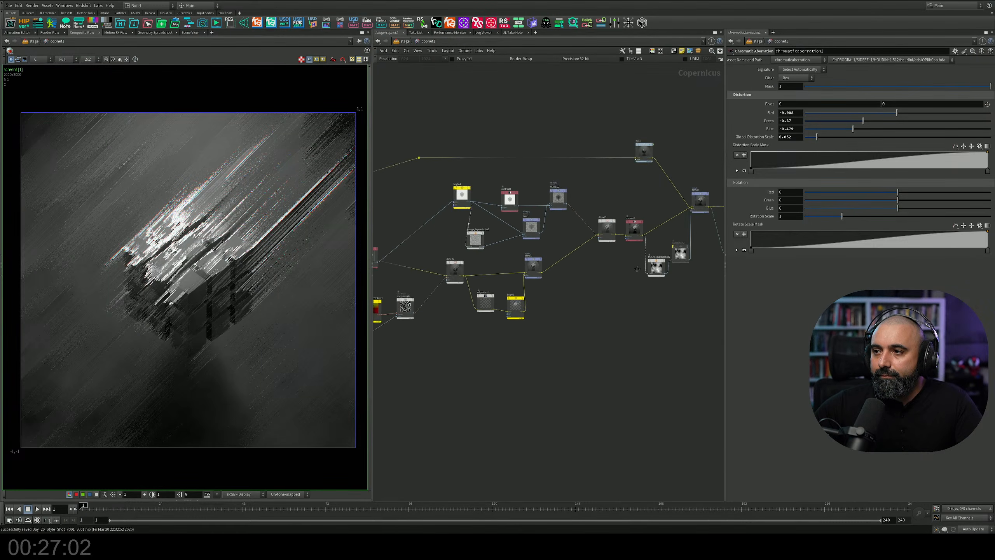
pyautogui.scroll(5, 645, 182)
pyautogui.click(617, 296)
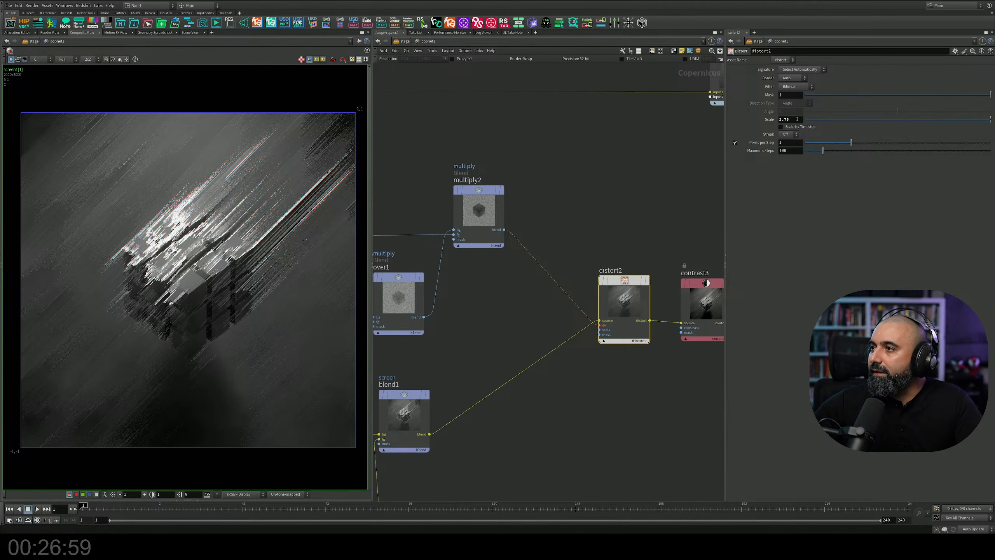
pyautogui.moveTo(797, 119)
pyautogui.mouseDown(button='middle')
pyautogui.moveTo(797, 134)
pyautogui.moveTo(540, 140)
pyautogui.moveTo(369, 161)
pyautogui.moveTo(595, 127)
pyautogui.moveTo(652, 141)
pyautogui.moveTo(443, 188)
pyautogui.moveTo(664, 141)
pyautogui.mouseUp(button='middle')
# Set grunge_layerednoise1's element size to about 0.00123, center to 0.411 and mask contrast to about -0.008.
pyautogui.moveTo(530, 316); pyautogui.dragTo(549, 297, button='middle')
pyautogui.scroll(-3, 598, 279)
pyautogui.scroll(4, 593, 278)
pyautogui.scroll(-3, 438, 290)
pyautogui.scroll(4, 527, 259)
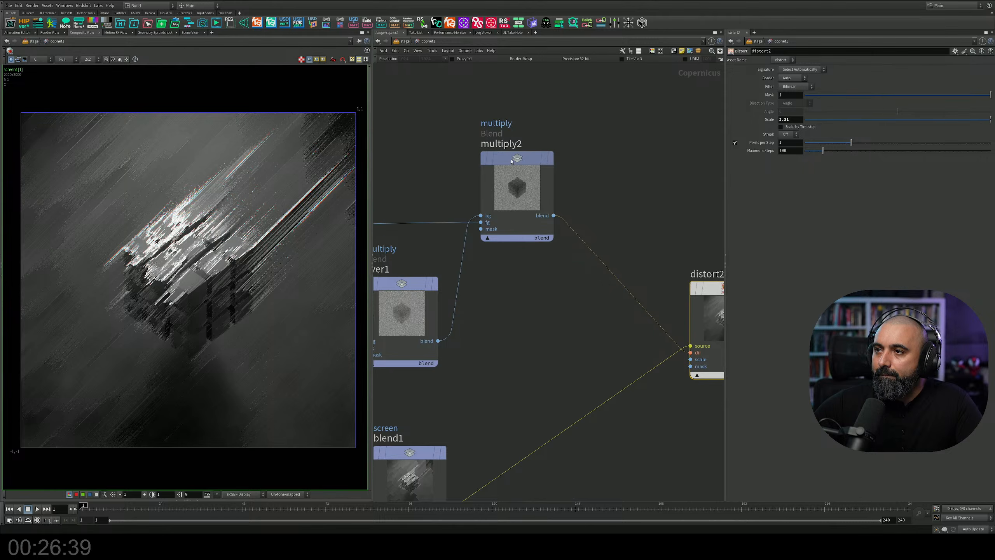
pyautogui.moveTo(522, 222); pyautogui.dragTo(496, 213)
pyautogui.moveTo(549, 182); pyautogui.dragTo(687, 171, button='middle')
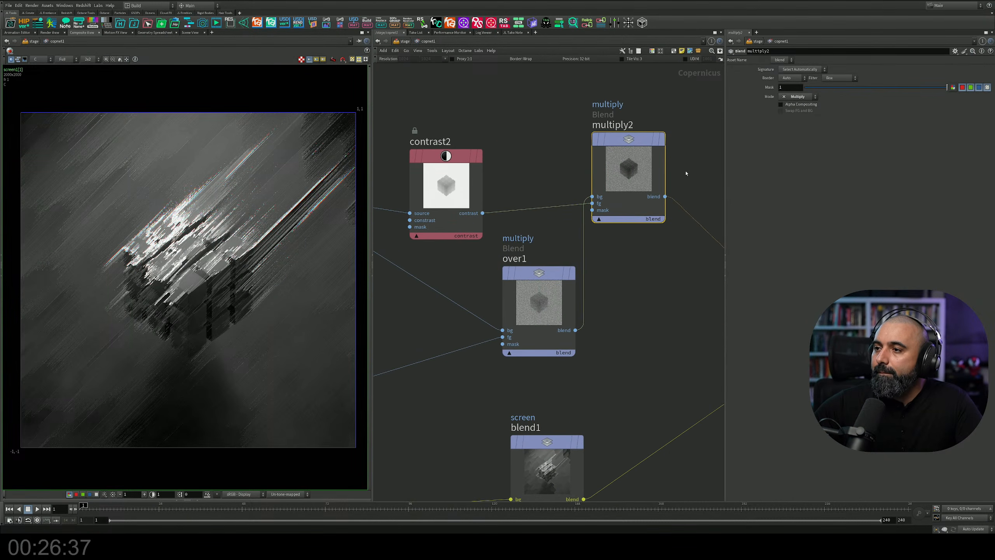
pyautogui.moveTo(469, 275); pyautogui.dragTo(474, 273, button='middle')
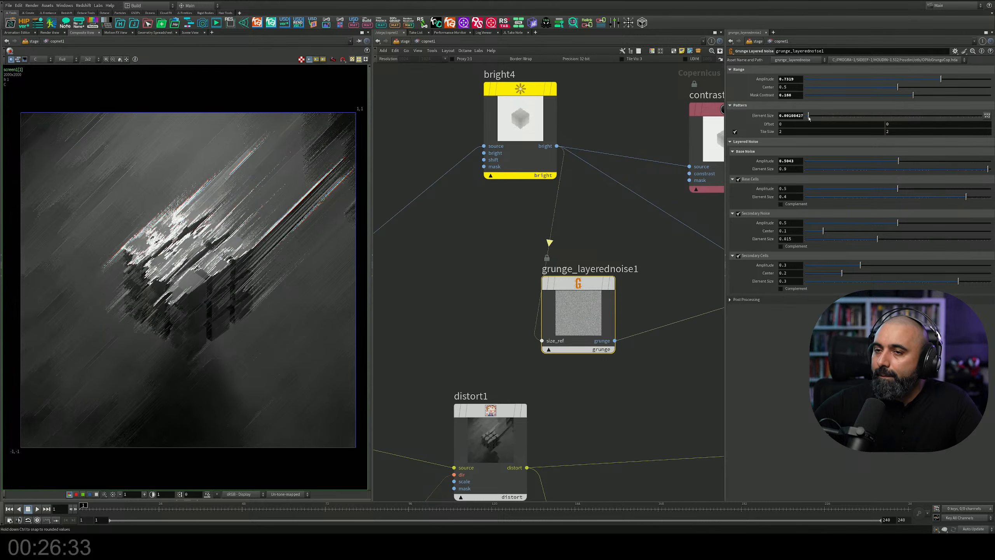
pyautogui.moveTo(825, 118)
pyautogui.mouseDown()
pyautogui.moveTo(986, 119)
pyautogui.moveTo(809, 122)
pyautogui.mouseUp()
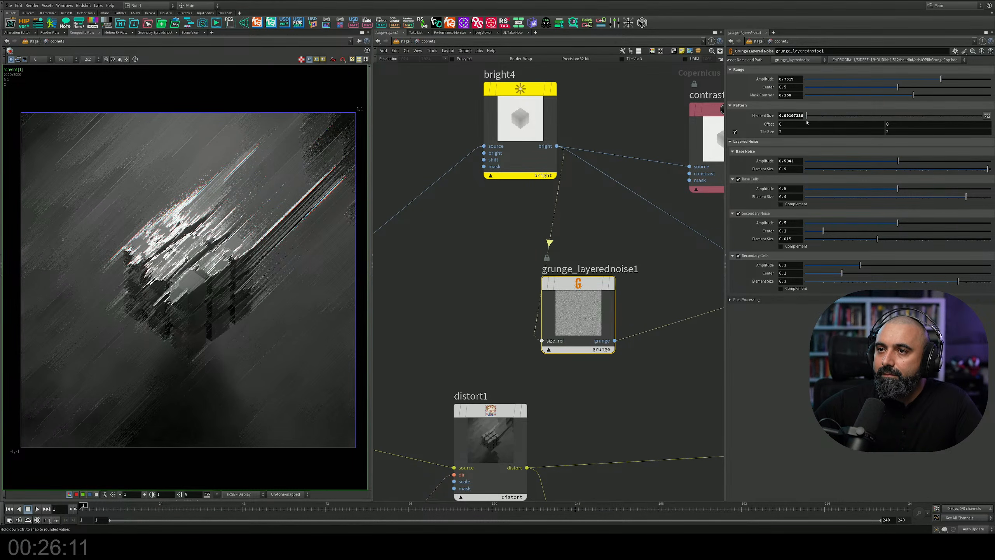
pyautogui.moveTo(876, 89)
pyautogui.mouseDown()
pyautogui.moveTo(816, 96)
pyautogui.moveTo(927, 85)
pyautogui.moveTo(886, 92)
pyautogui.mouseUp()
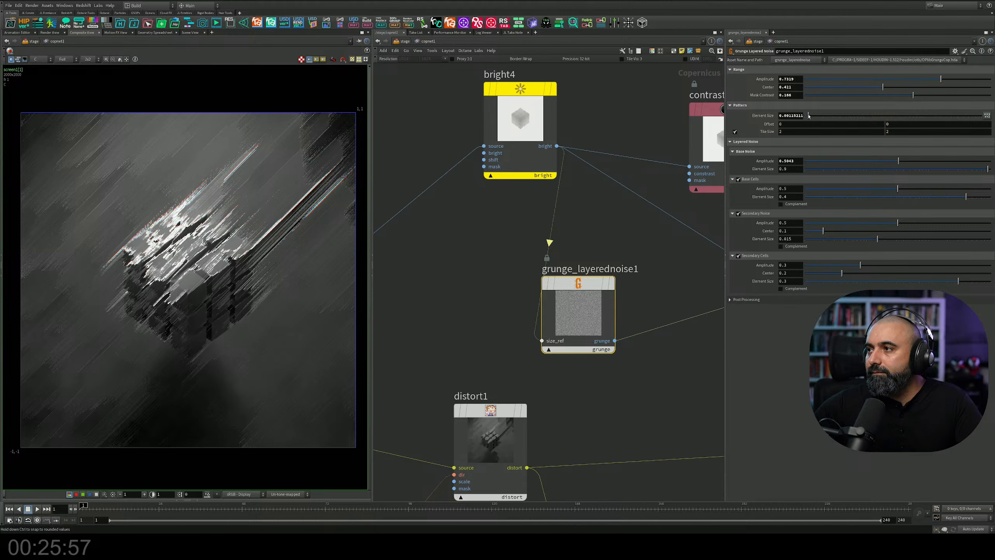
pyautogui.moveTo(809, 116); pyautogui.dragTo(810, 116)
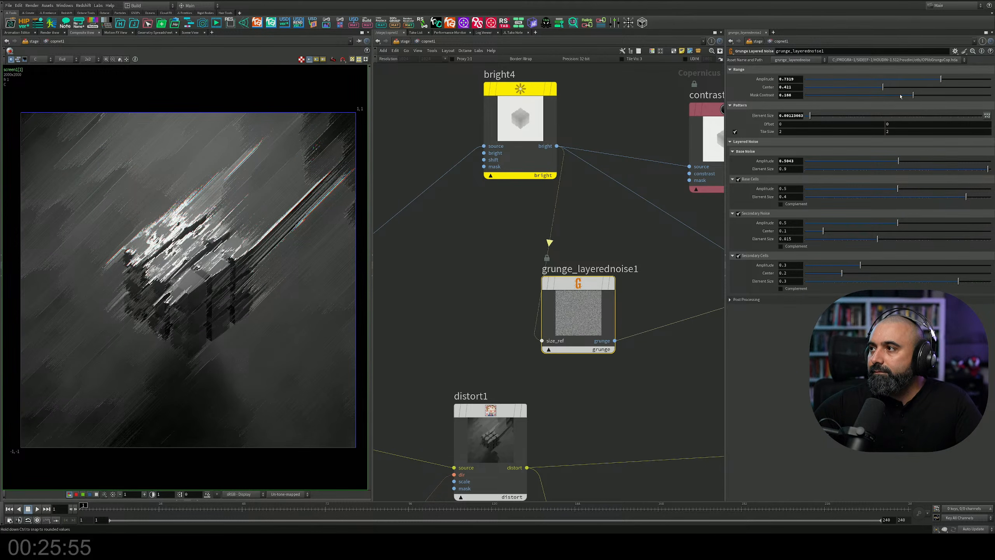
pyautogui.moveTo(901, 96); pyautogui.dragTo(896, 98)
# Display contrast3 and blend2 in turn to compare the image before and after the masked blend.
pyautogui.moveTo(694, 329); pyautogui.dragTo(421, 319, button='middle')
pyautogui.scroll(-4, 421, 319)
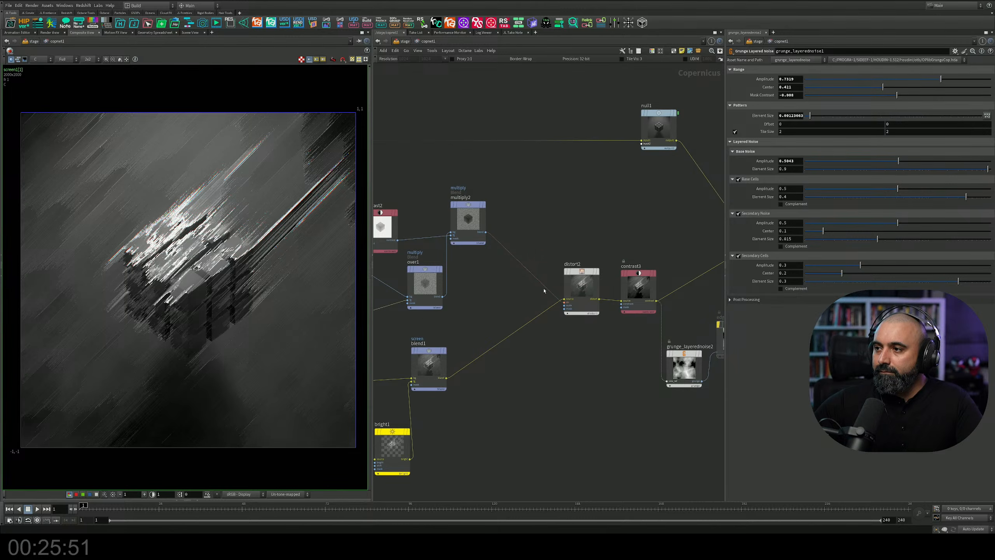
pyautogui.moveTo(544, 291); pyautogui.dragTo(421, 318, button='middle')
pyautogui.moveTo(447, 249); pyautogui.dragTo(489, 207, button='middle')
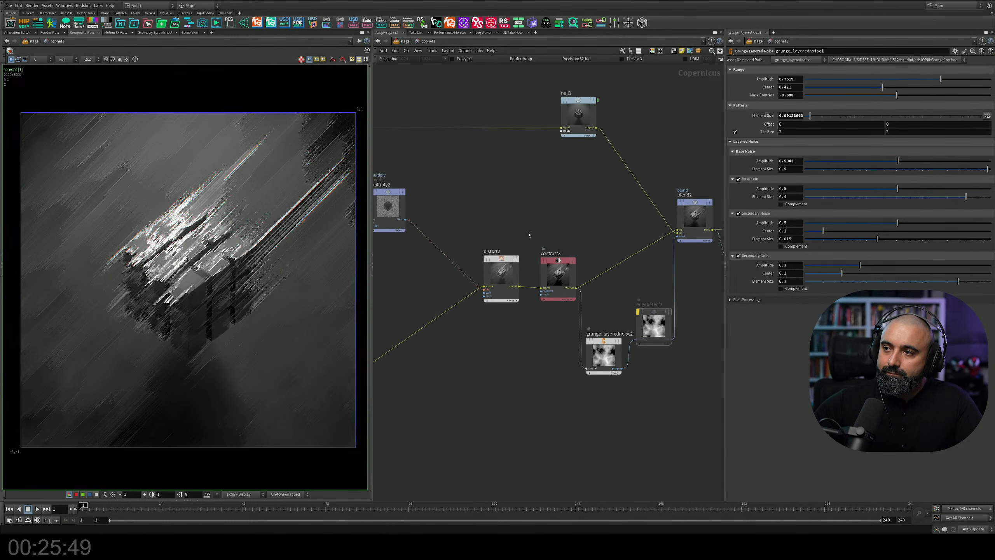
pyautogui.moveTo(622, 206); pyautogui.dragTo(348, 255, button='middle')
pyautogui.moveTo(508, 282); pyautogui.dragTo(650, 252, button='middle')
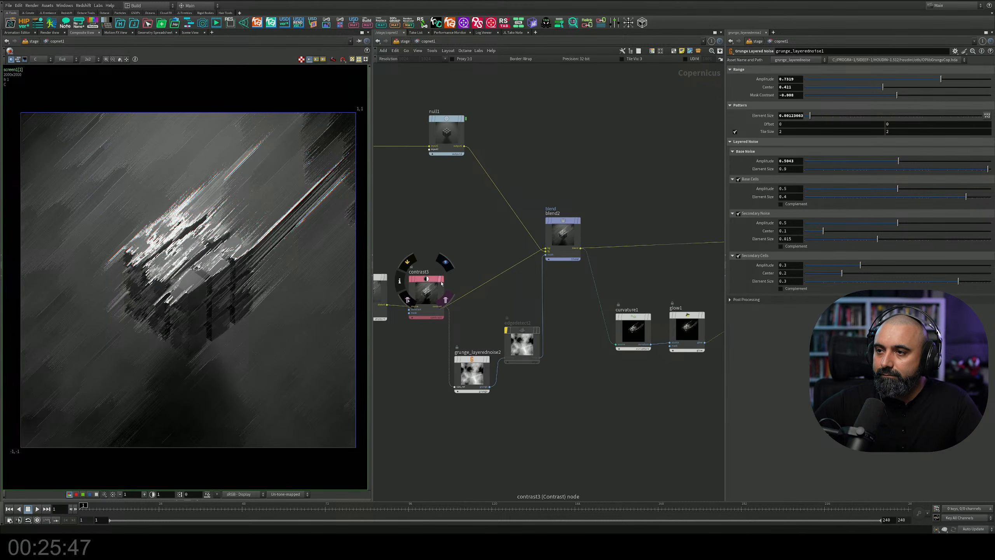
pyautogui.click(443, 279)
pyautogui.moveTo(516, 250); pyautogui.dragTo(487, 272, button='middle')
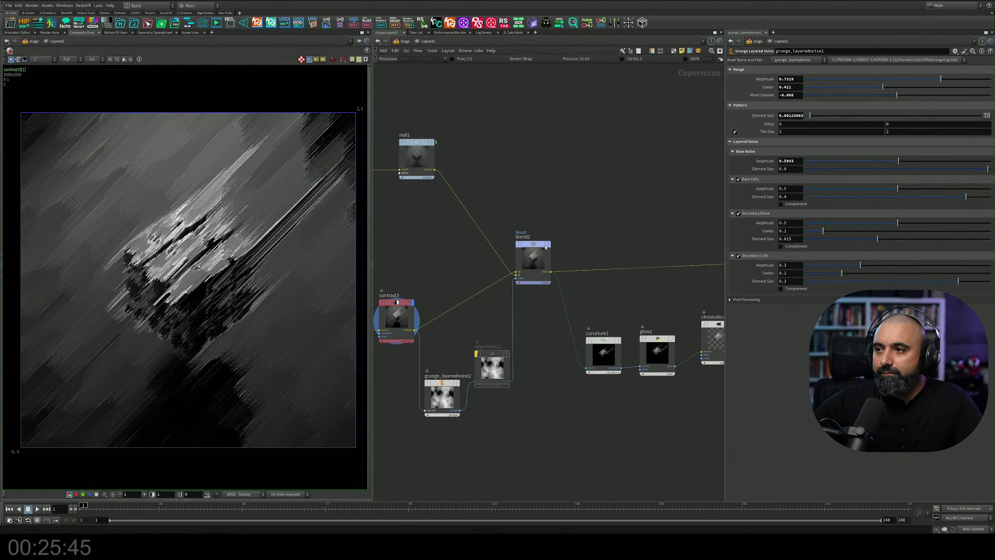
pyautogui.click(551, 249)
pyautogui.moveTo(584, 253); pyautogui.dragTo(626, 284, button='middle')
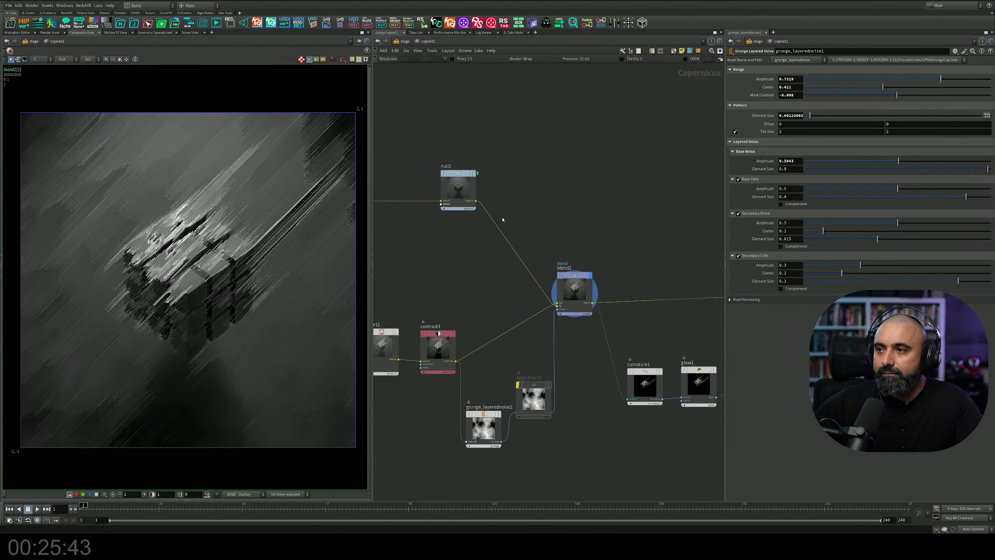
# Set grunge_layerednoise2's element size to 0.001, center to about 0.046 and mask contrast to about 0.011.
pyautogui.scroll(3, 501, 217)
pyautogui.moveTo(484, 271); pyautogui.dragTo(571, 117, button='middle')
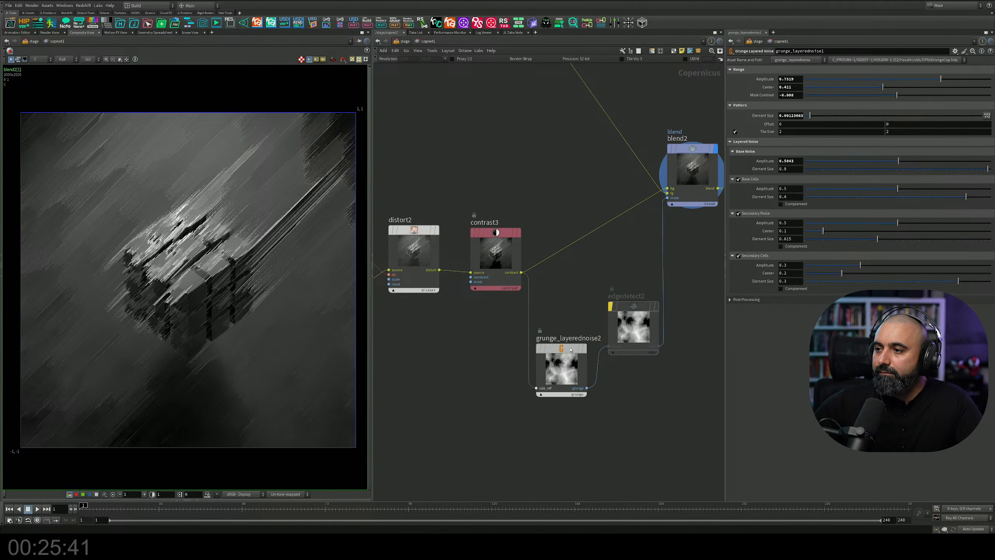
pyautogui.click(561, 366)
pyautogui.moveTo(935, 117); pyautogui.dragTo(803, 154)
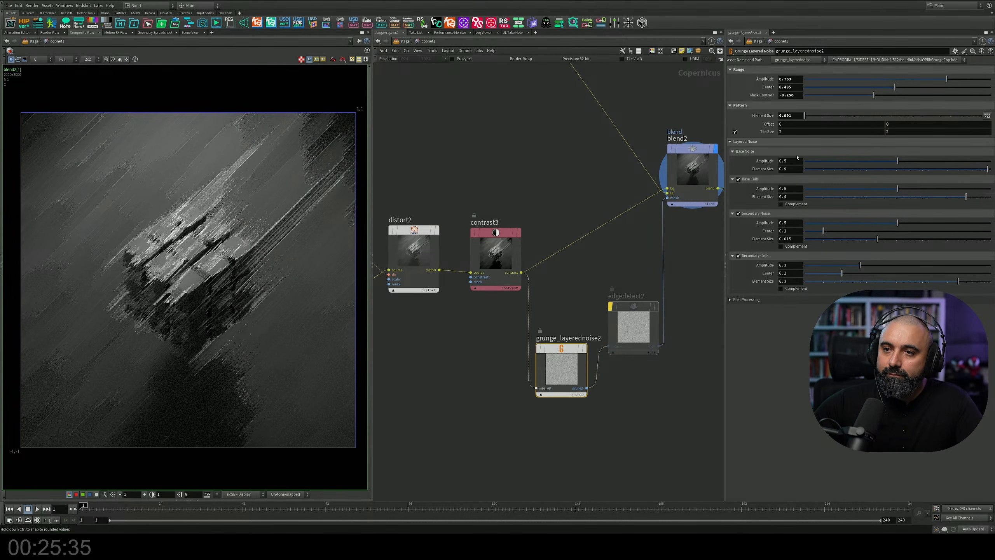
pyautogui.moveTo(873, 95); pyautogui.dragTo(791, 97)
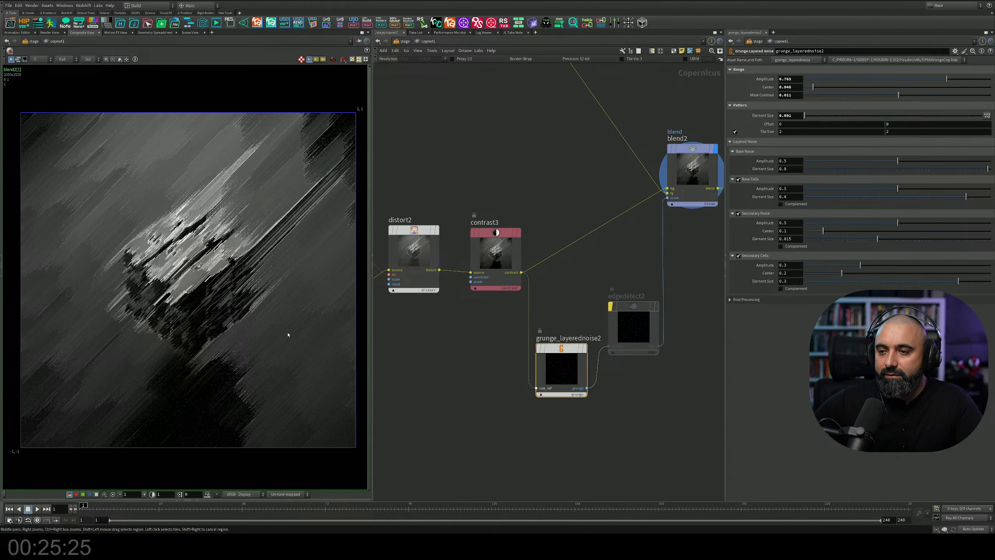
# Raise the base noise amplitude of grunge_layerednoise2 to about 0.996.
pyautogui.scroll(3, 287, 357)
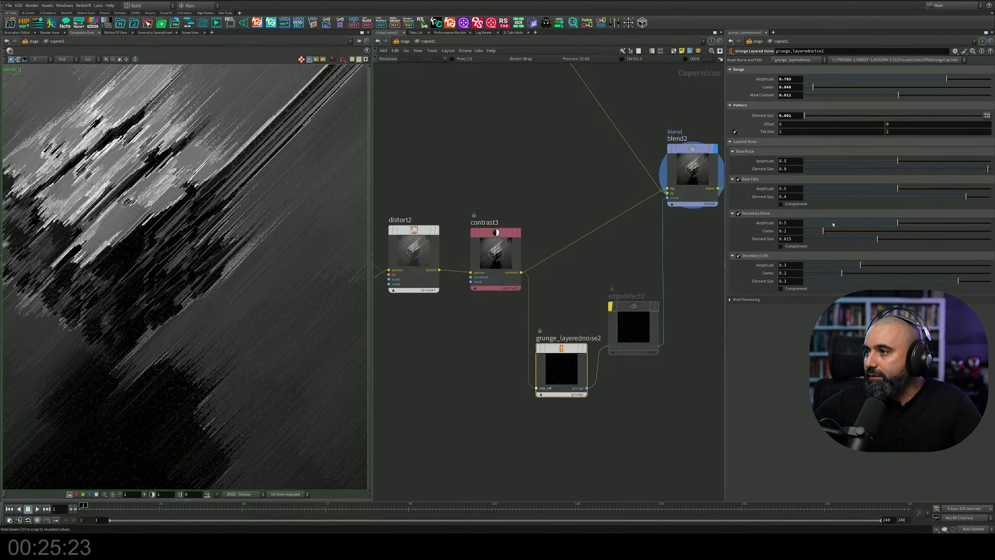
pyautogui.moveTo(892, 161); pyautogui.dragTo(896, 161)
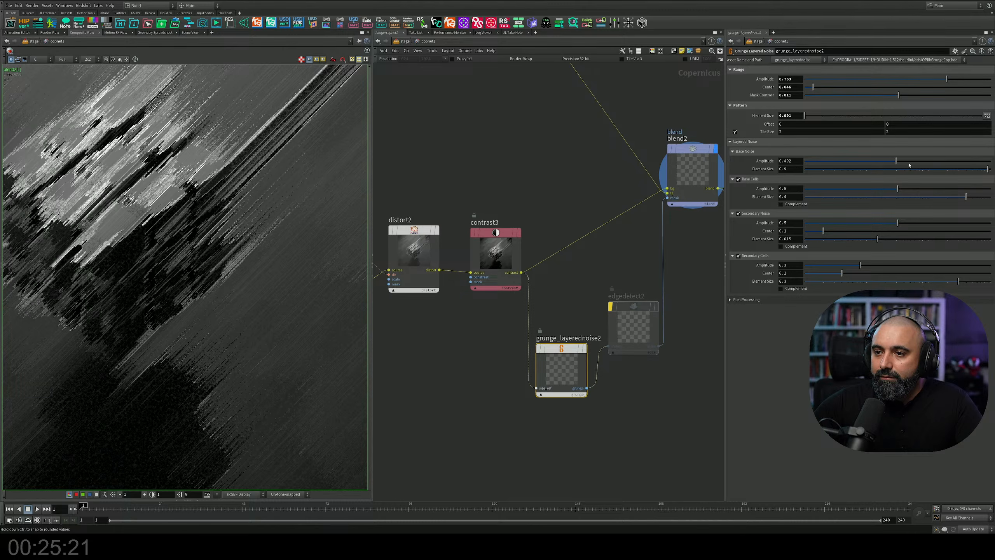
pyautogui.moveTo(989, 160); pyautogui.dragTo(991, 161)
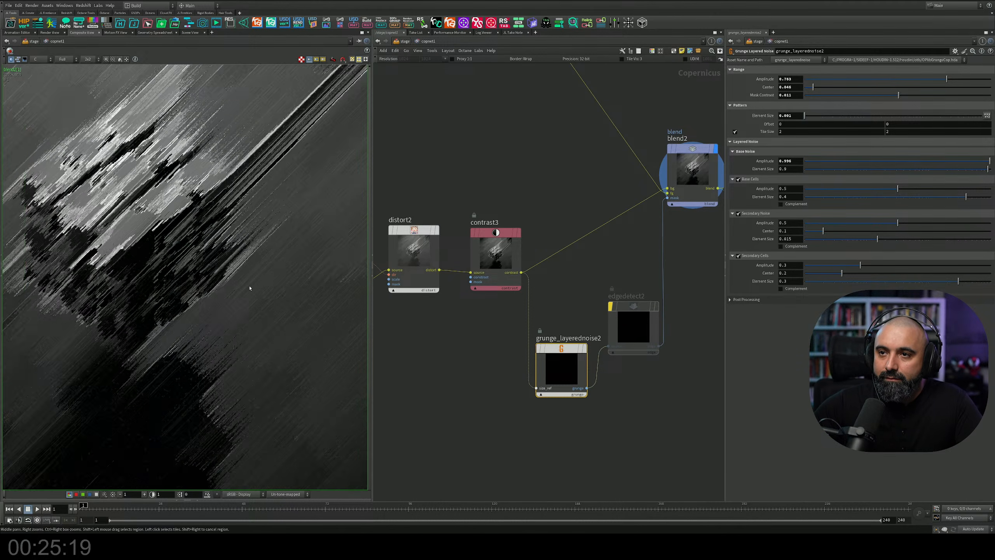
pyautogui.scroll(-2, 255, 288)
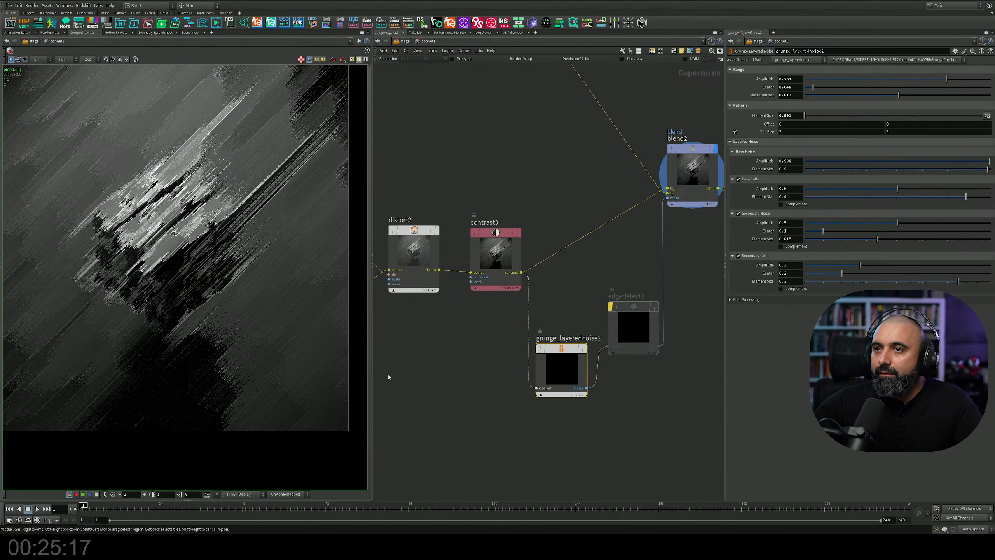
# Display the screen1 blend to inspect the composite with the updated grunge mask.
pyautogui.moveTo(633, 235); pyautogui.dragTo(493, 393, button='middle')
pyautogui.moveTo(651, 262); pyautogui.dragTo(573, 245, button='middle')
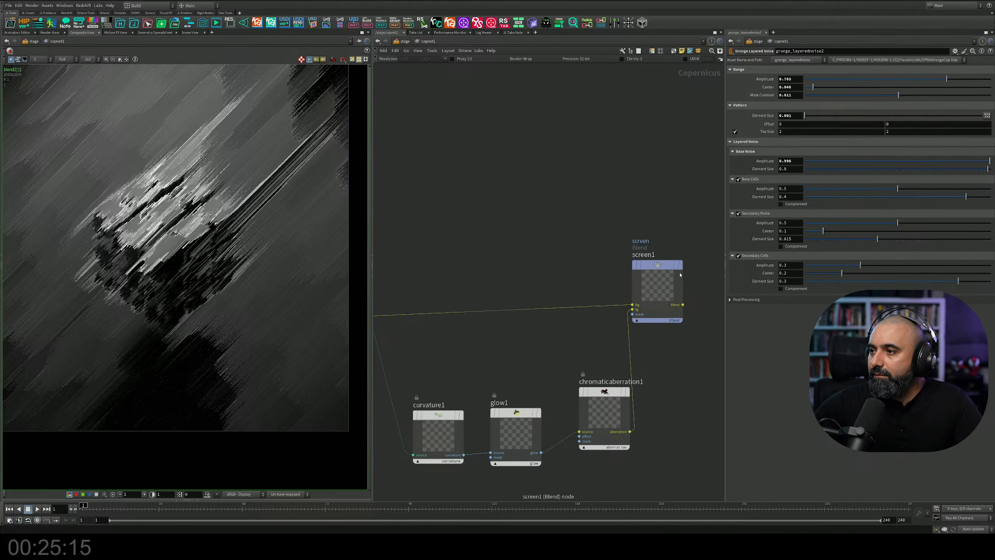
pyautogui.click(685, 237)
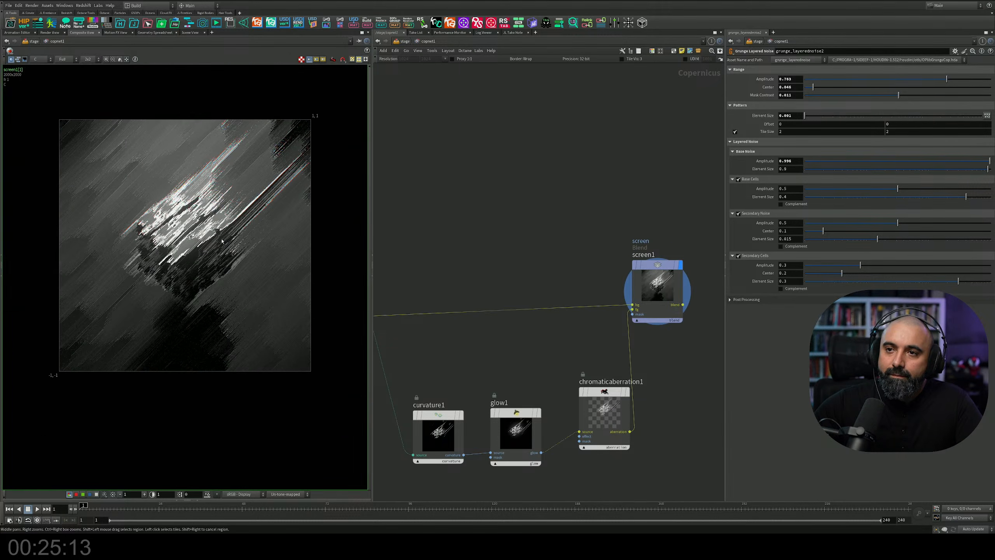
pyautogui.moveTo(222, 240); pyautogui.dragTo(237, 242, button='middle')
pyautogui.scroll(3, 238, 241)
# Delete the glow1 node and move chromaticaberration1 closer to curvature1.
pyautogui.moveTo(502, 417); pyautogui.dragTo(486, 370, button='middle')
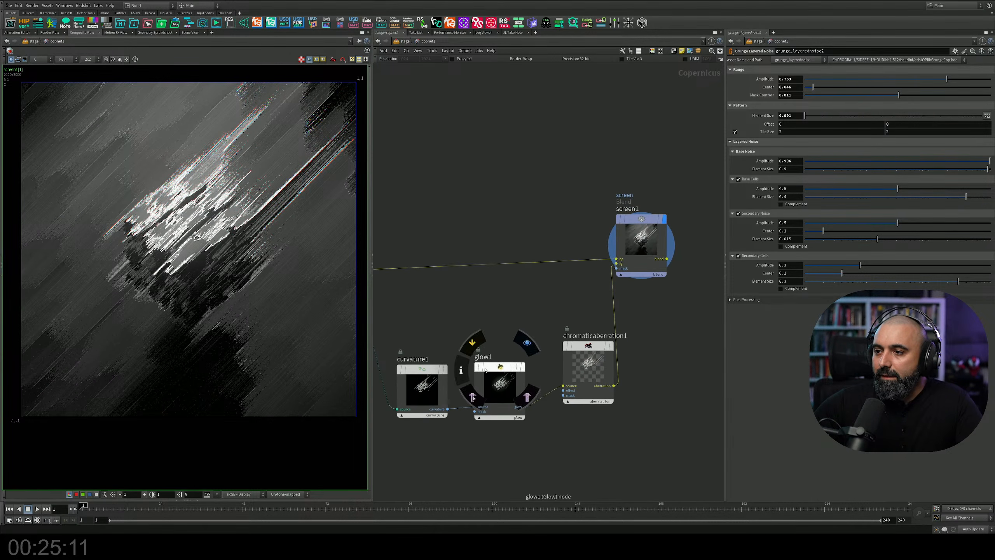
pyautogui.click(486, 371)
pyautogui.press('Delete')
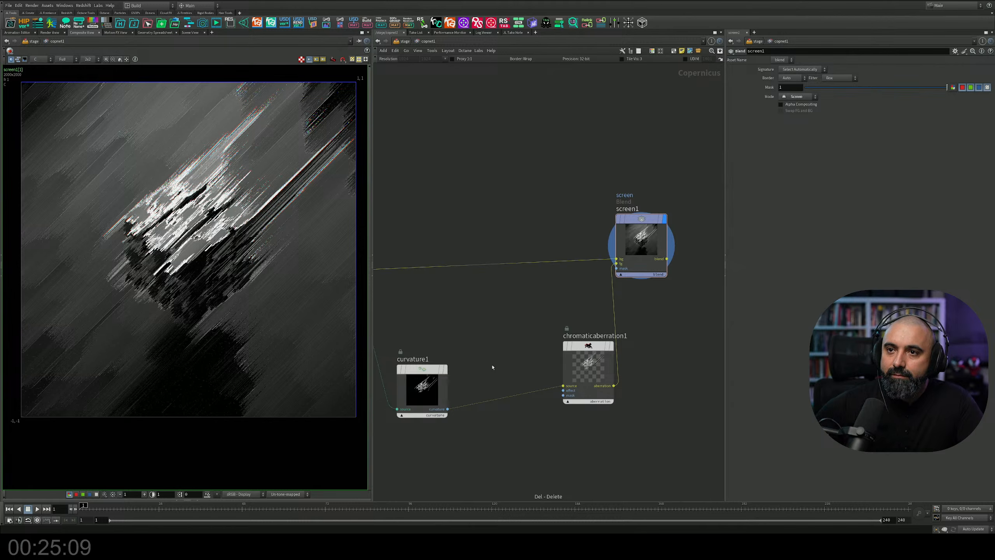
pyautogui.moveTo(522, 332); pyautogui.dragTo(474, 338, button='middle')
pyautogui.moveTo(539, 376); pyautogui.dragTo(466, 393)
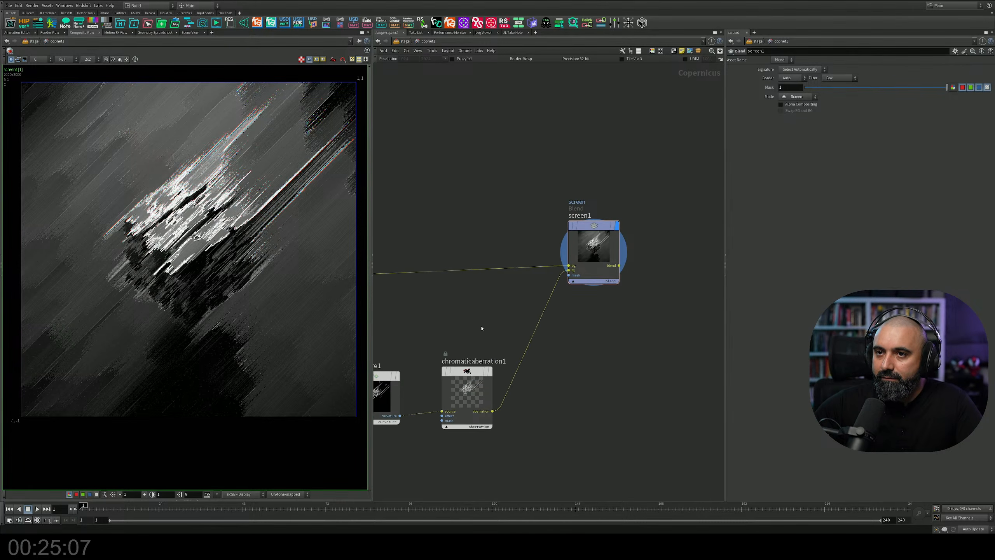
# Delete the chromaticaberration1 node so curvature1 feeds screen1 directly, and save the scene.
pyautogui.moveTo(482, 329); pyautogui.dragTo(563, 316, button='middle')
pyautogui.scroll(5, 145, 181)
pyautogui.scroll(-2, 235, 207)
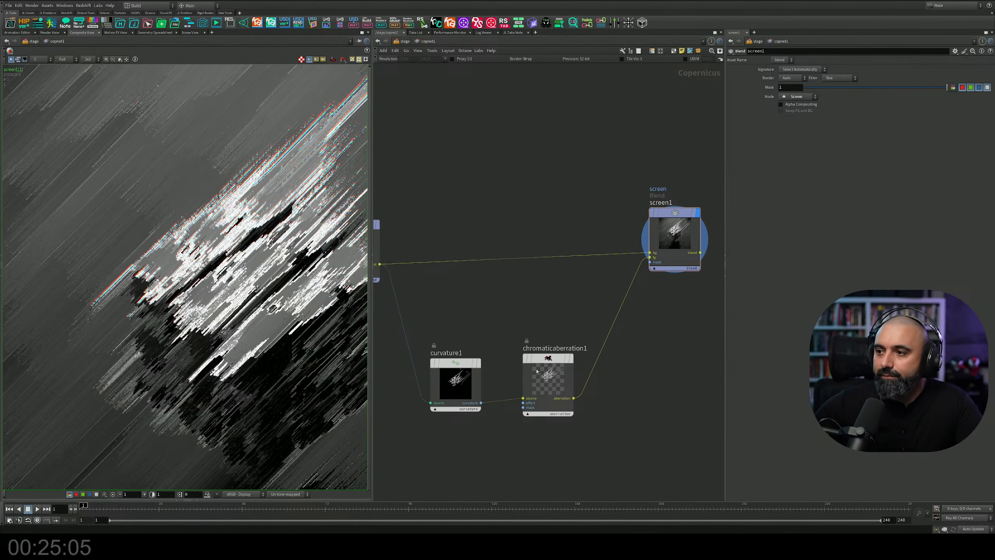
pyautogui.click(554, 364)
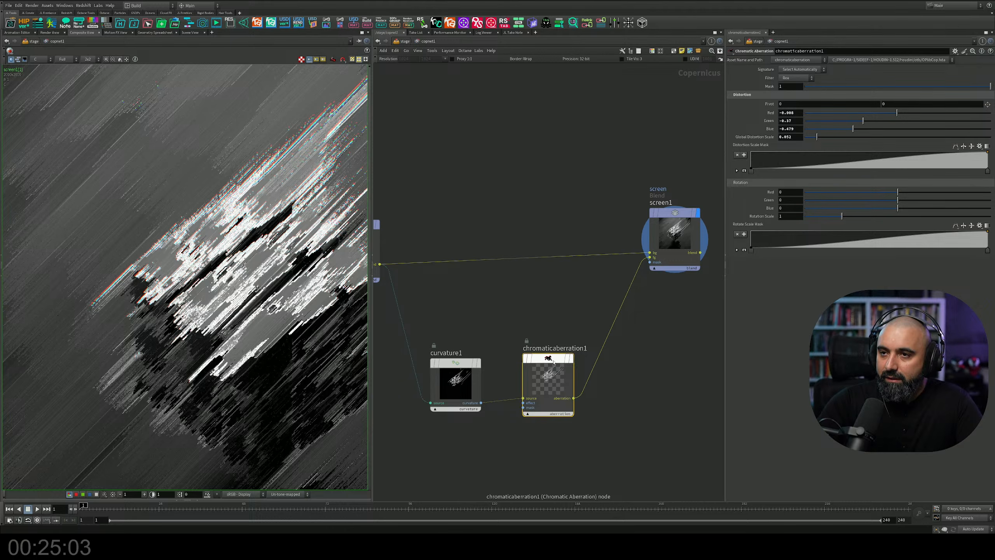
pyautogui.press('Delete')
pyautogui.scroll(-6, 192, 251)
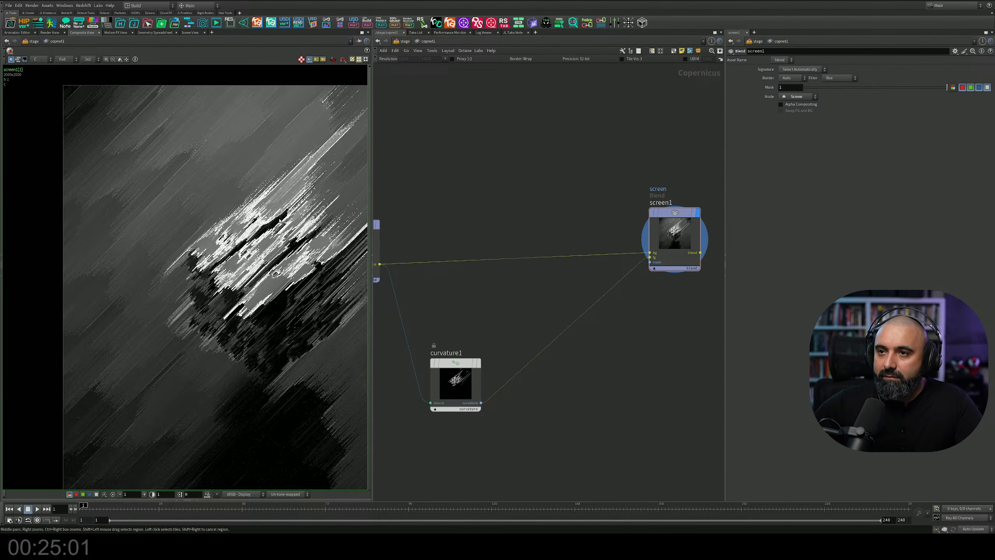
pyautogui.moveTo(193, 251); pyautogui.dragTo(196, 270, button='middle')
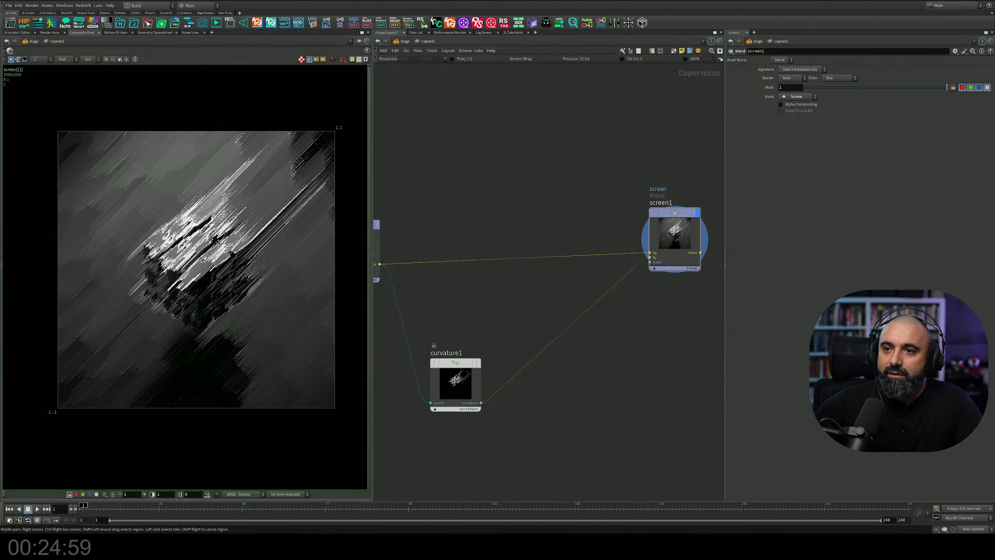
pyautogui.hotkey('ctrl', 's')
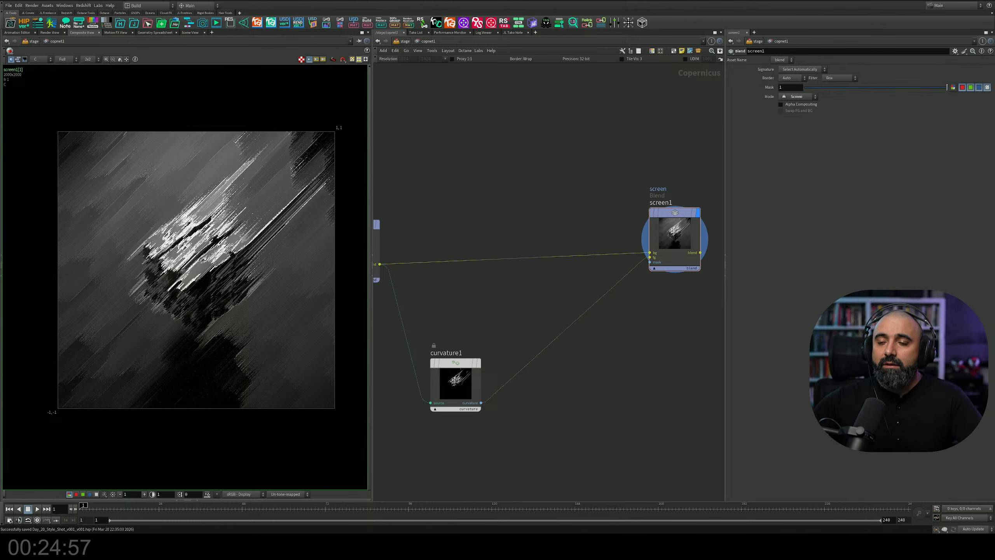
# Move screen1 closer to the preceding nodes and add a Vignette node beside it.
pyautogui.moveTo(696, 294); pyautogui.dragTo(619, 300, button='middle')
pyautogui.moveTo(599, 249); pyautogui.dragTo(497, 283)
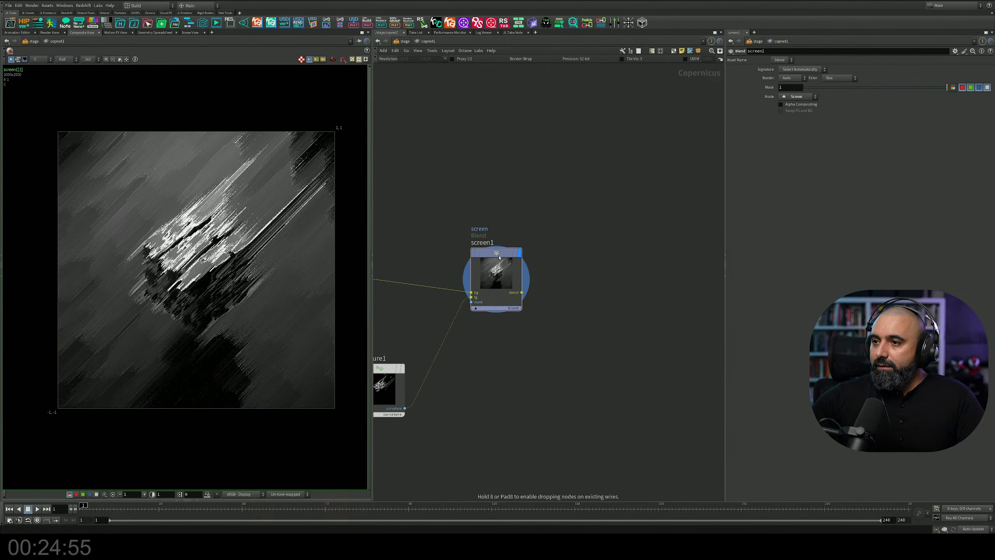
pyautogui.moveTo(562, 306); pyautogui.dragTo(552, 255, button='middle')
pyautogui.press('Tab')
pyautogui.write('vi')
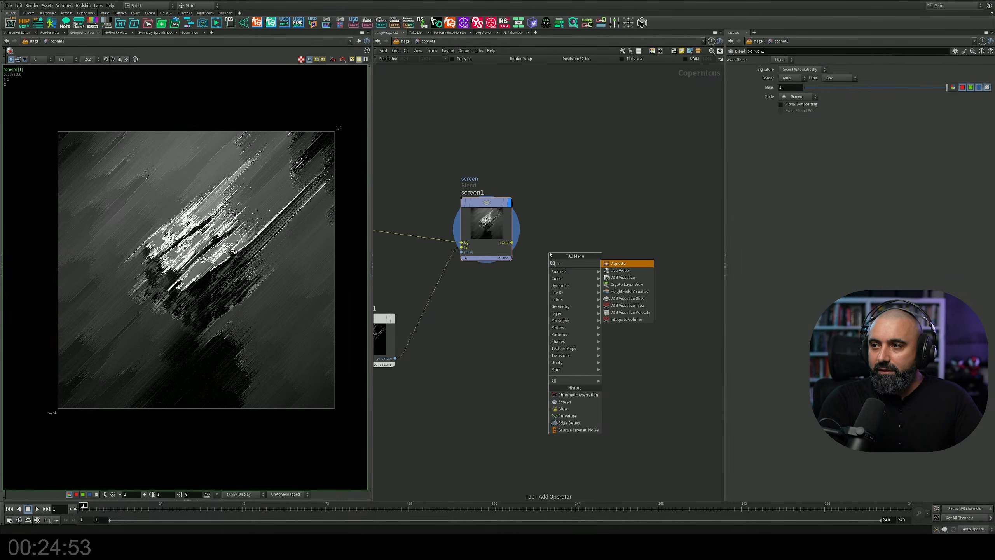
pyautogui.press('Return')
pyautogui.click(550, 218)
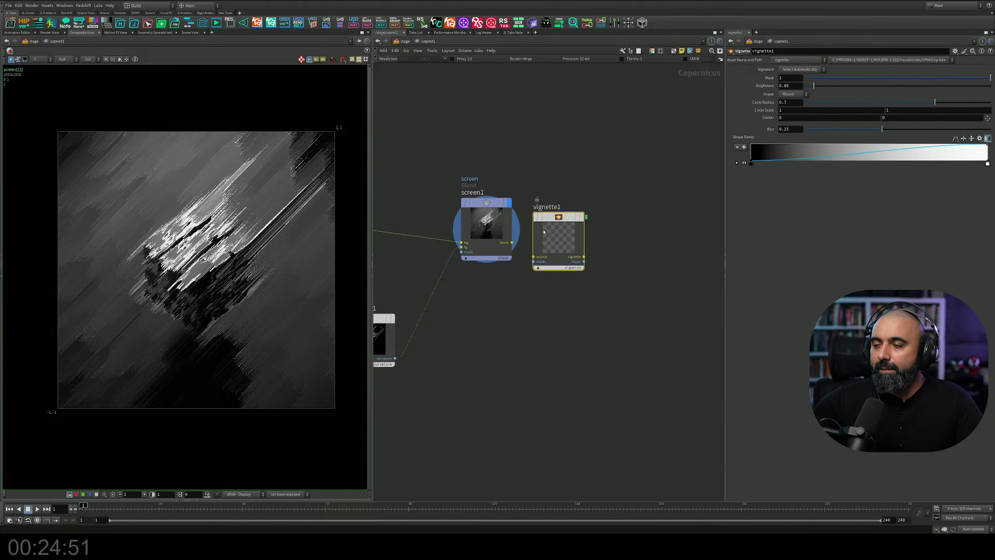
# Connect screen1's blend output to vignette1's source, display vignette1 and align it with screen1.
pyautogui.click(512, 242)
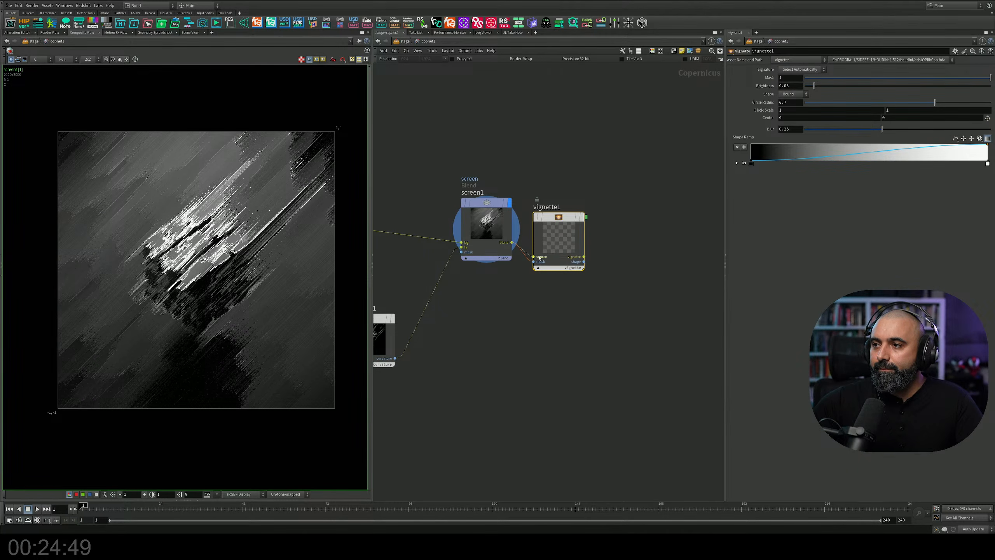
pyautogui.click(533, 259)
pyautogui.click(581, 217)
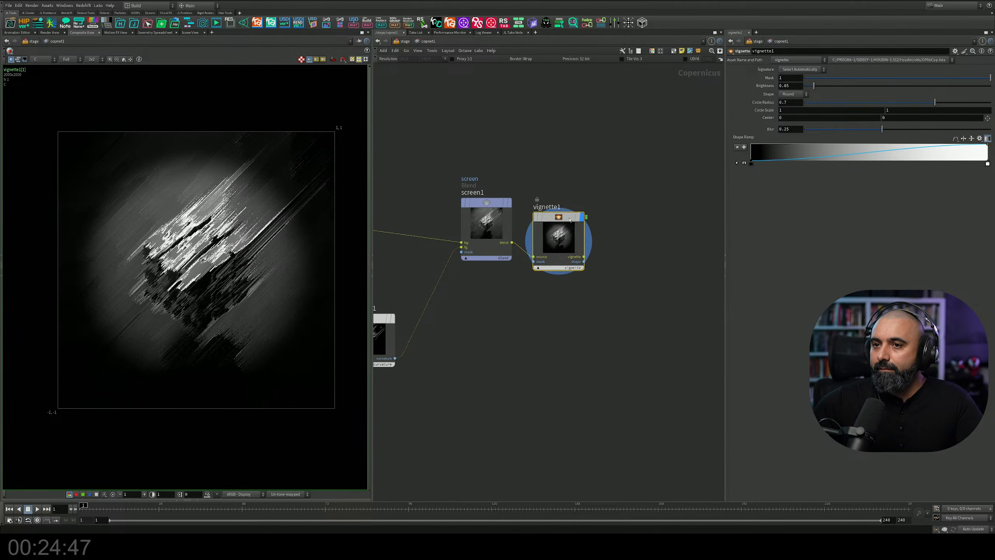
pyautogui.moveTo(580, 222); pyautogui.dragTo(605, 209)
# Set vignette1's brightness to about 0.284, circle radius to 1 and blur to 0.6, and save the scene.
pyautogui.moveTo(813, 86); pyautogui.dragTo(837, 87)
pyautogui.moveTo(936, 103); pyautogui.dragTo(992, 103)
pyautogui.moveTo(896, 127); pyautogui.dragTo(991, 129)
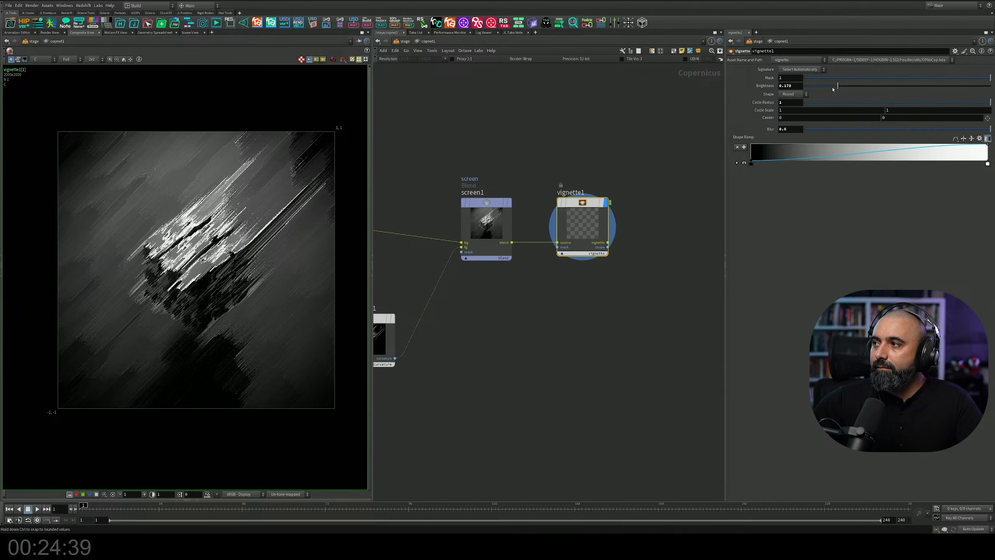
pyautogui.moveTo(837, 86); pyautogui.dragTo(857, 93)
pyautogui.moveTo(637, 274); pyautogui.dragTo(635, 268, button='middle')
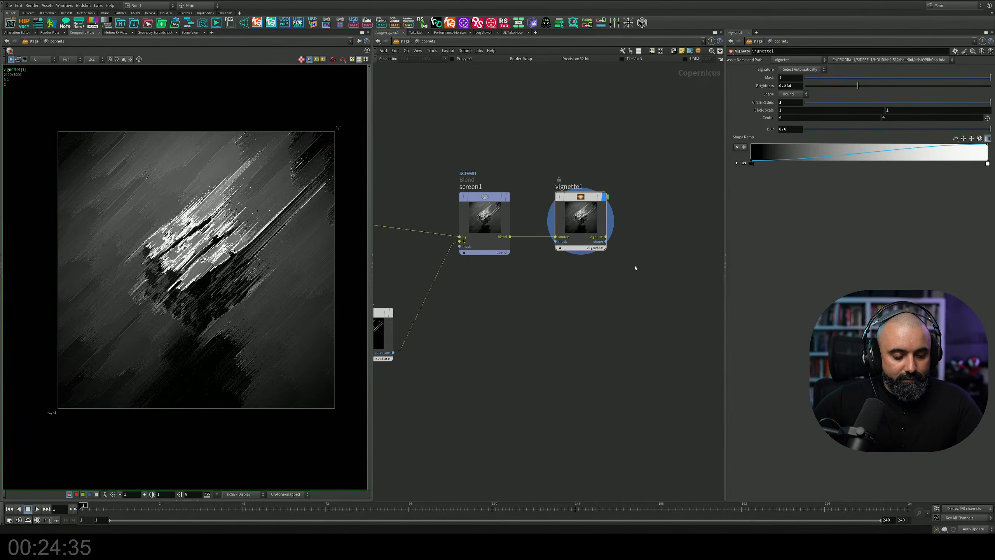
pyautogui.hotkey('ctrl', 's')
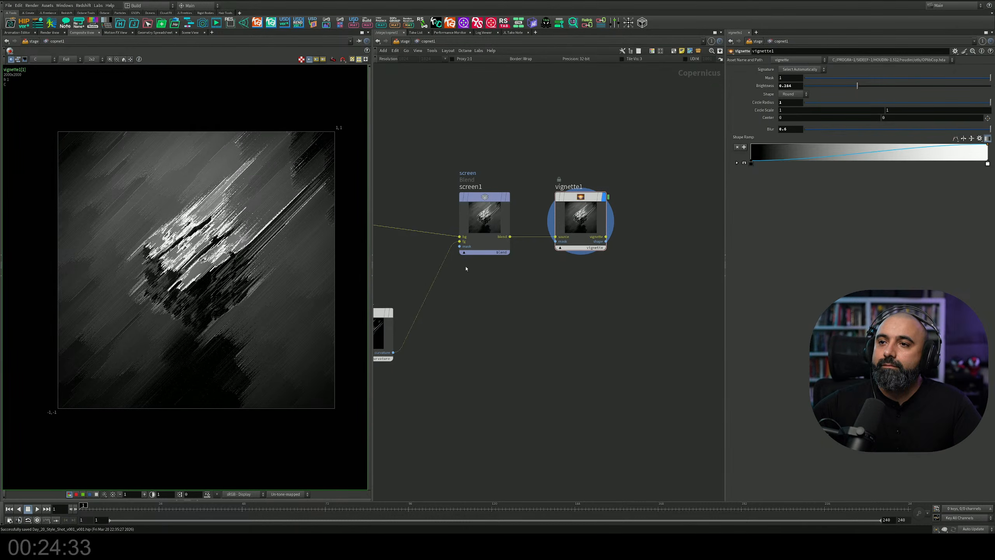
# Add a Swirl filter node in the empty area after vignette1.
pyautogui.scroll(5, 273, 238)
pyautogui.scroll(-3, 275, 237)
pyautogui.moveTo(279, 237); pyautogui.dragTo(287, 233, button='middle')
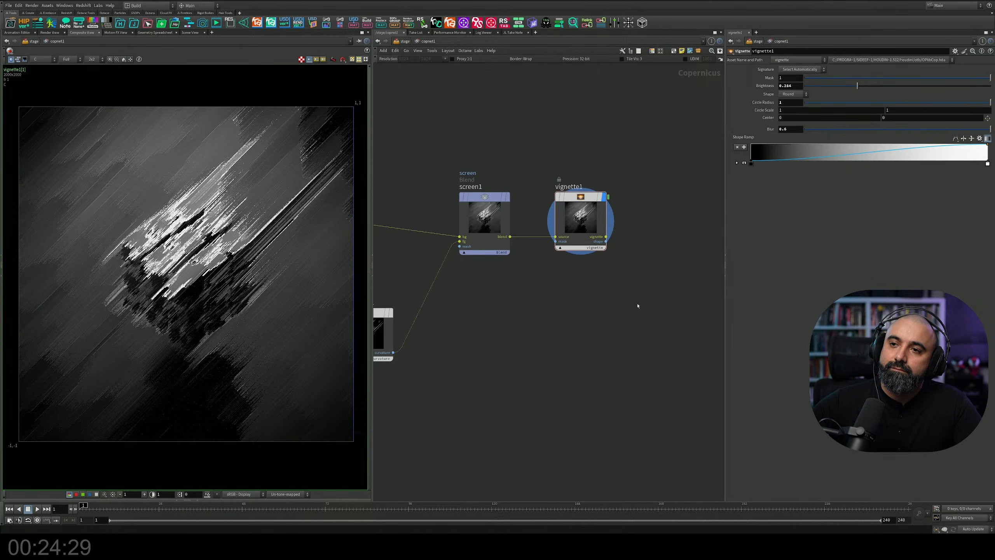
pyautogui.moveTo(646, 275); pyautogui.dragTo(549, 271, button='middle')
pyautogui.press('Tab')
pyautogui.moveTo(558, 316)
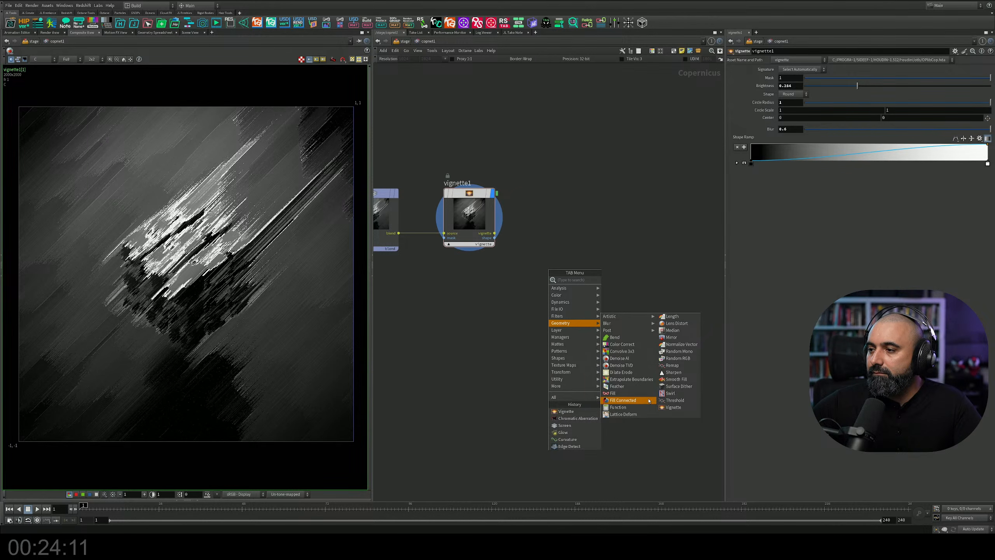
pyautogui.click(670, 393)
pyautogui.click(558, 249)
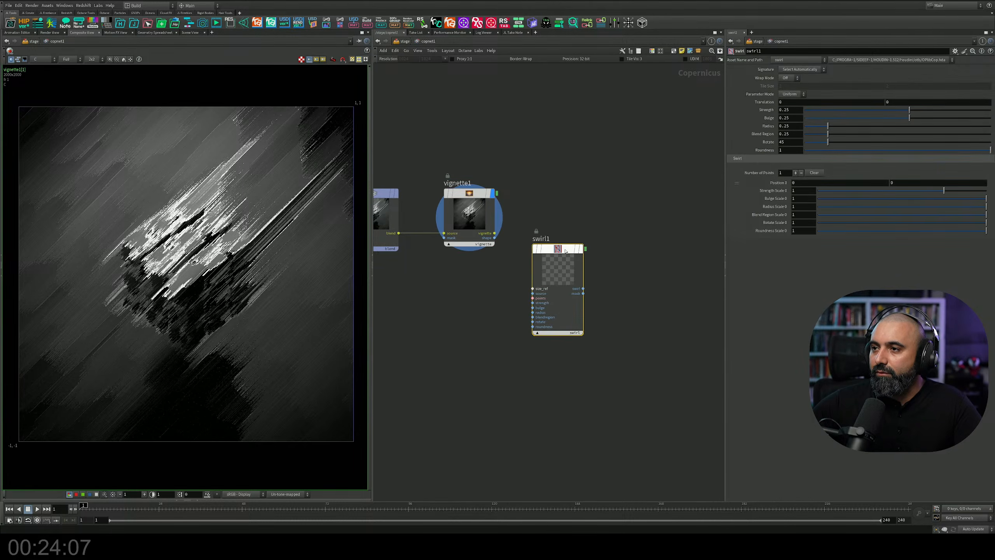
# Connect vignette1's output to swirl1's source and display the swirled image.
pyautogui.moveTo(501, 240); pyautogui.dragTo(541, 294)
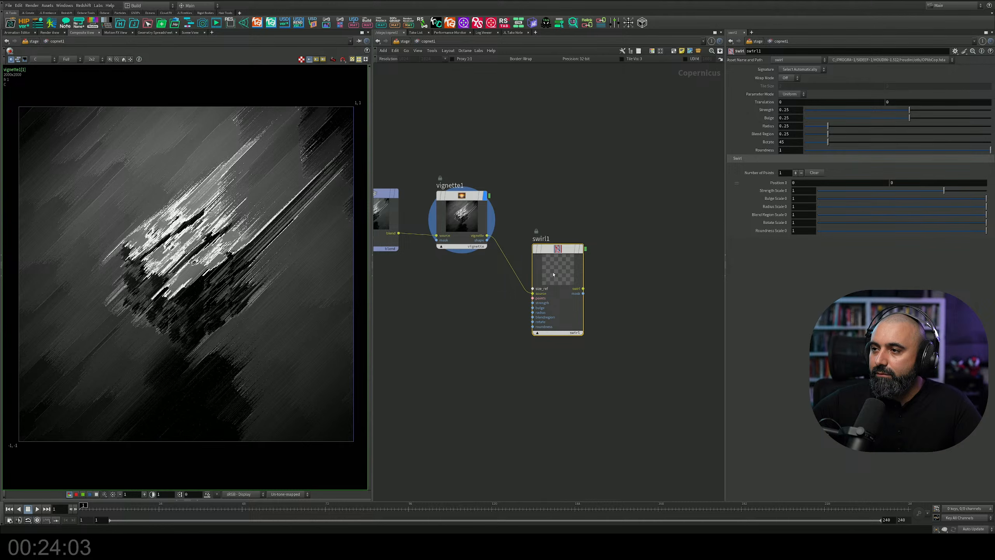
pyautogui.click(583, 259)
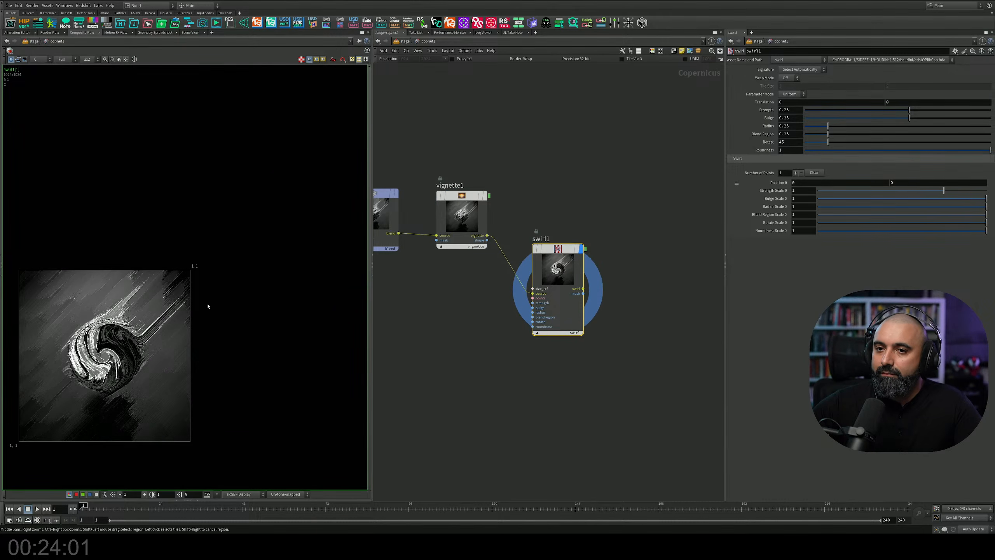
pyautogui.scroll(5, 198, 255)
pyautogui.scroll(2, 198, 255)
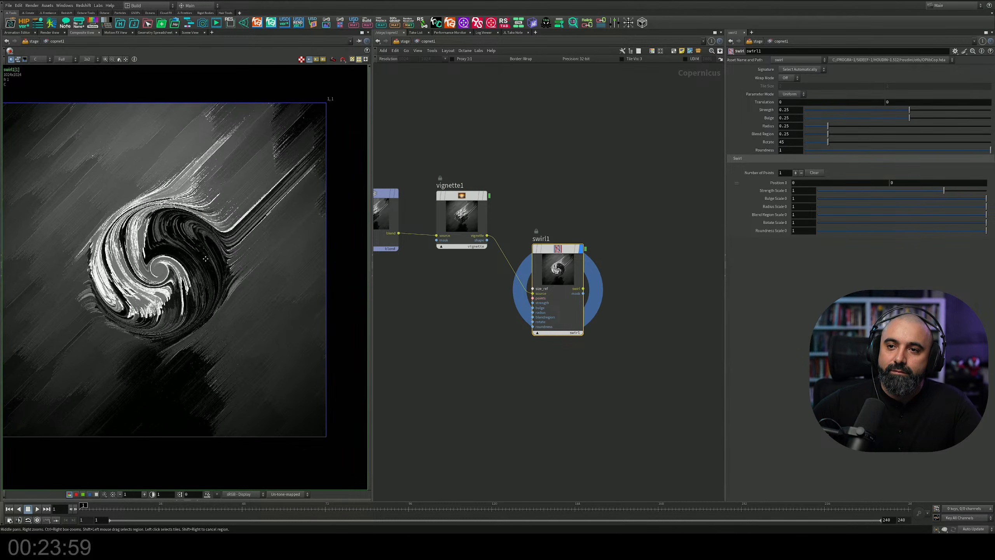
pyautogui.moveTo(198, 255); pyautogui.dragTo(258, 279, button='middle')
pyautogui.scroll(-3, 247, 282)
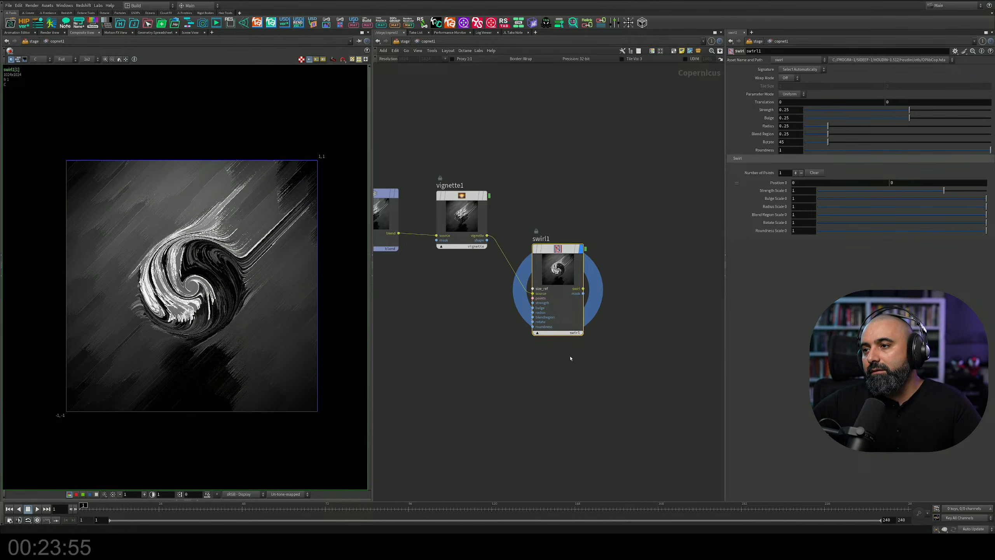
# Set swirl1's strength near 0, bulge about 0.05, radius 0.819, blend region 0.49, rotate 54.7, and the strength, bulge and radius scales to 0.114, 0.598 and 0.992.
pyautogui.moveTo(910, 111); pyautogui.dragTo(919, 133)
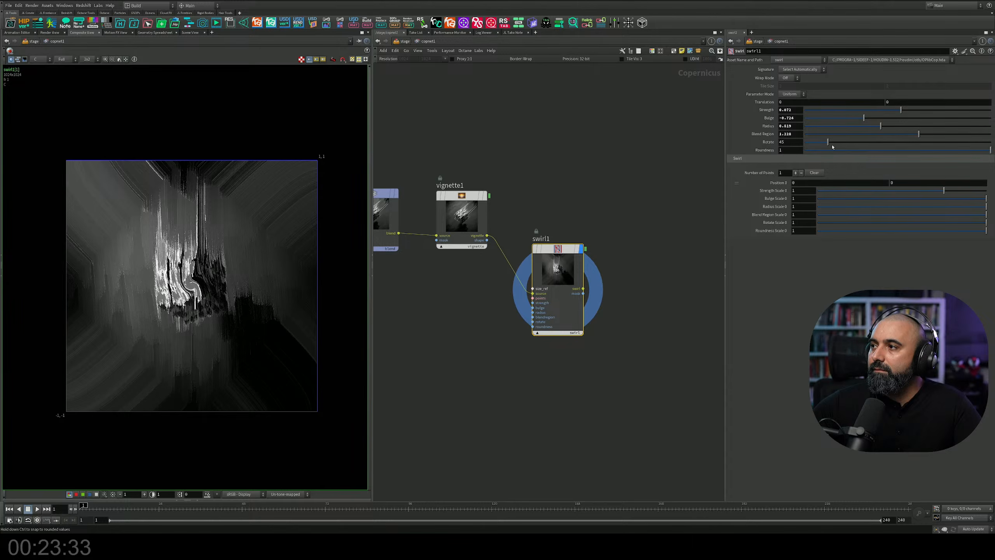
pyautogui.moveTo(832, 147)
pyautogui.mouseDown()
pyautogui.moveTo(845, 145)
pyautogui.moveTo(834, 142)
pyautogui.mouseUp()
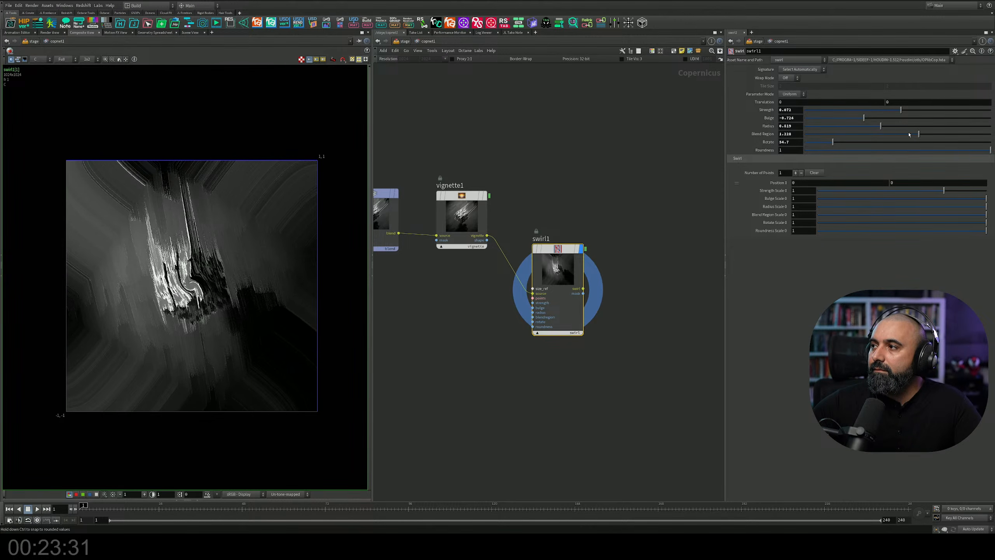
pyautogui.moveTo(909, 135); pyautogui.dragTo(898, 109)
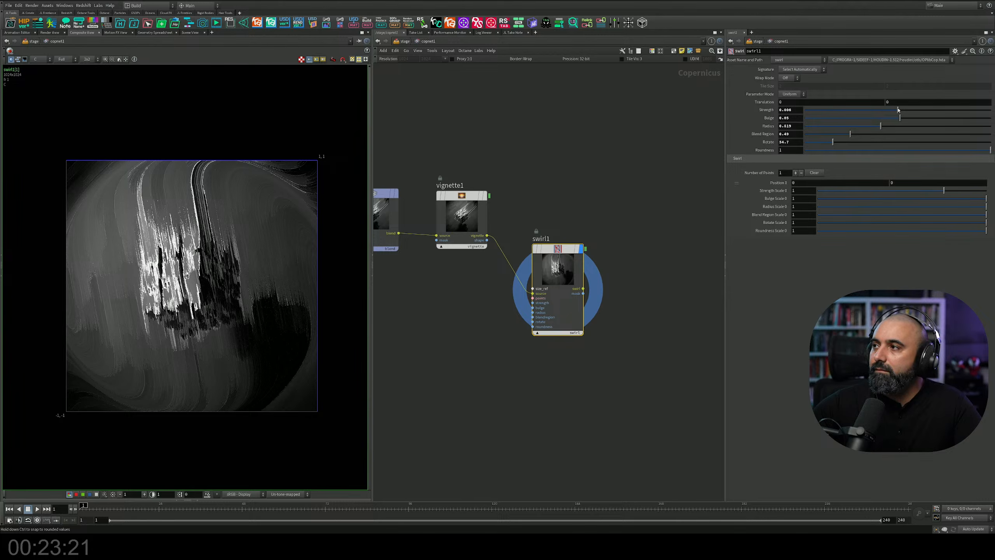
pyautogui.moveTo(944, 190); pyautogui.dragTo(990, 235)
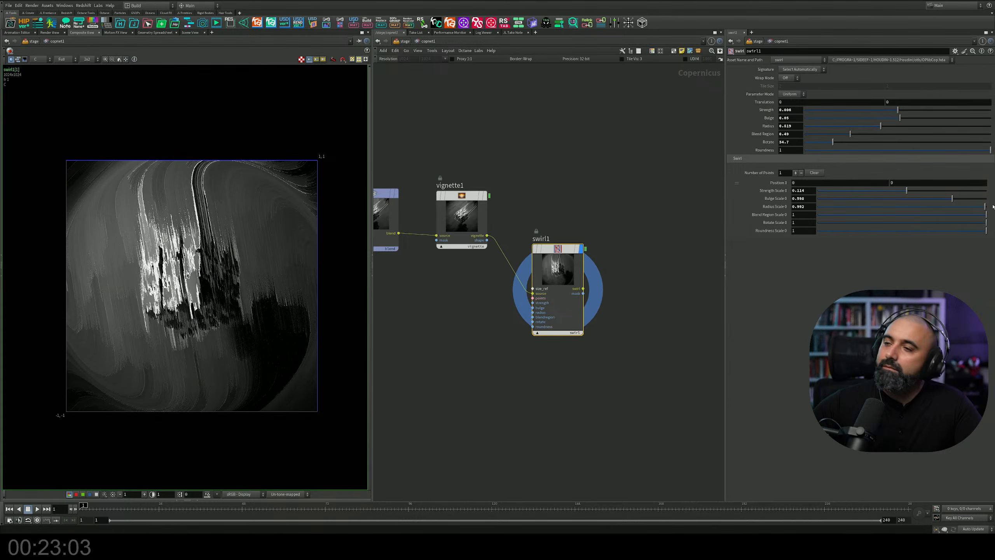
# Try a Strength of about -0.113 on the swirl1 node and delete that node from the network.
pyautogui.moveTo(898, 110)
pyautogui.mouseDown()
pyautogui.moveTo(794, 114)
pyautogui.moveTo(892, 110)
pyautogui.mouseUp()
pyautogui.moveTo(563, 250); pyautogui.dragTo(561, 290)
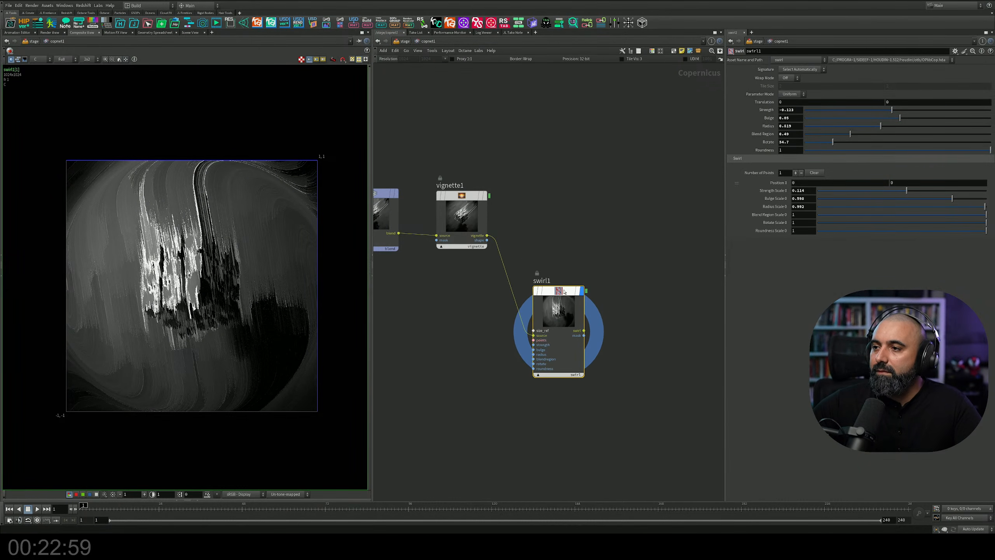
pyautogui.press('Delete')
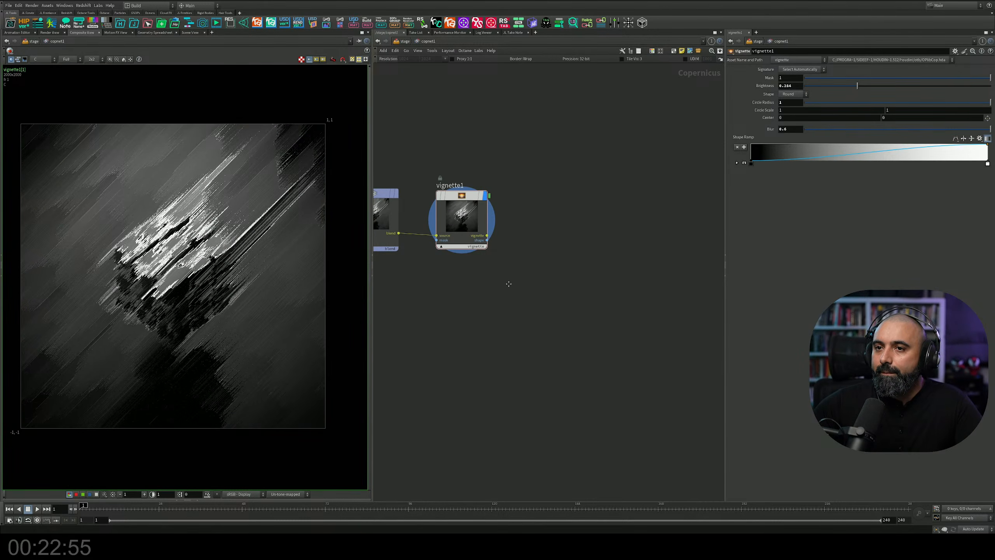
# Add a Convert Normal node below vignette1, wire vignette1's output into it and display its result.
pyautogui.press('Tab')
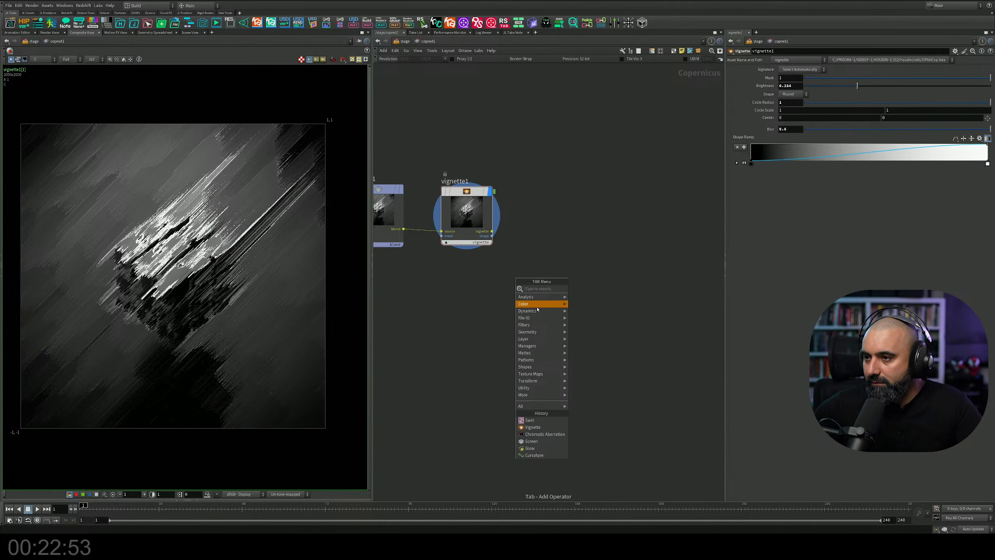
pyautogui.moveTo(543, 306)
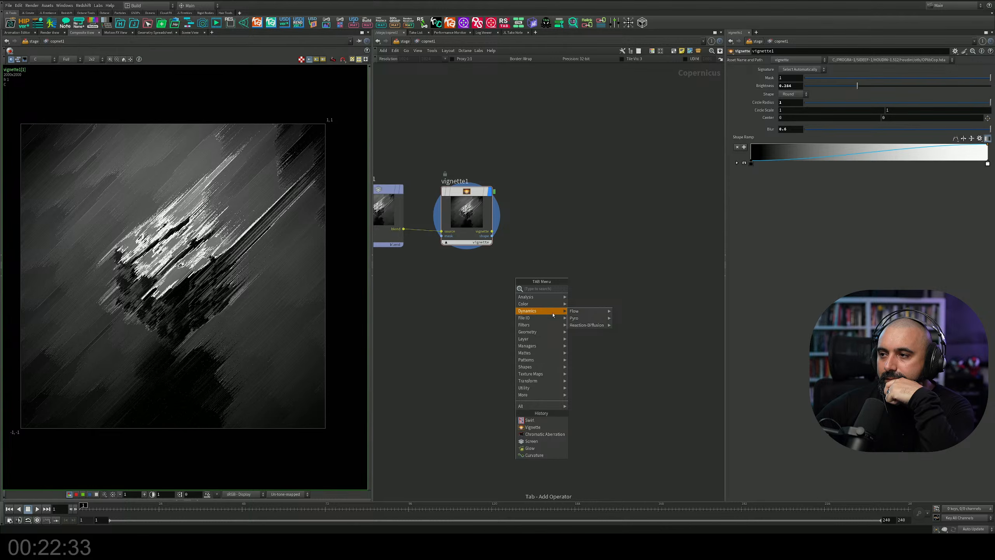
pyautogui.moveTo(578, 315)
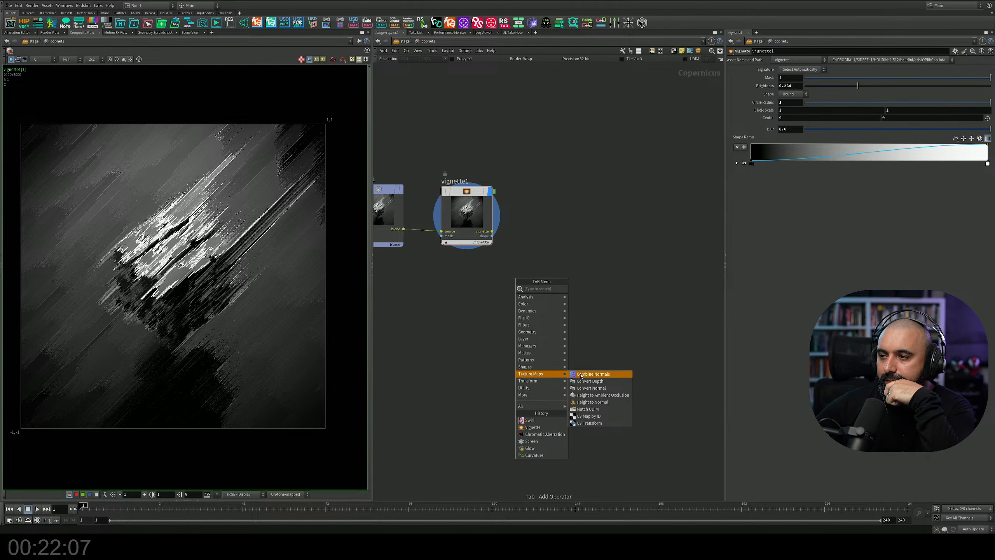
pyautogui.click(591, 388)
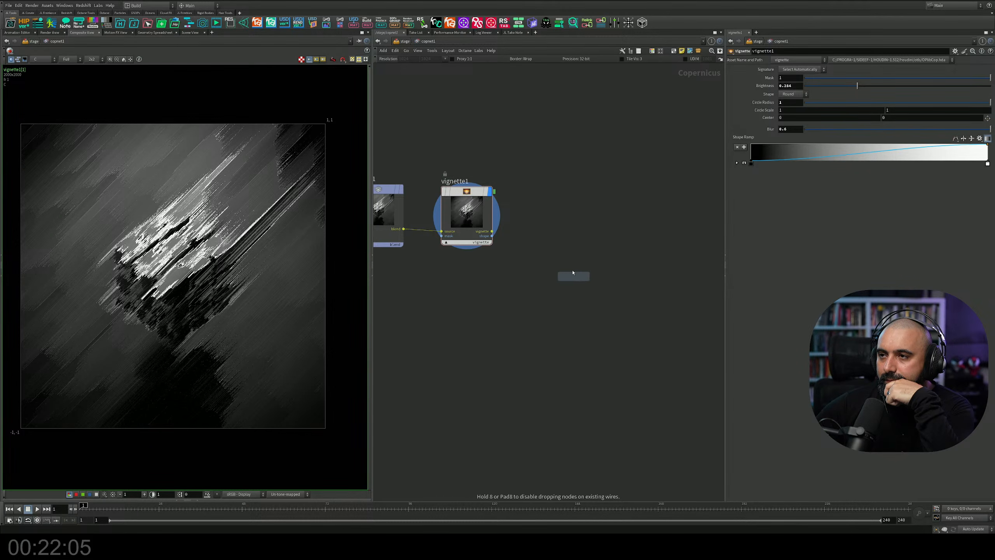
pyautogui.click(573, 277)
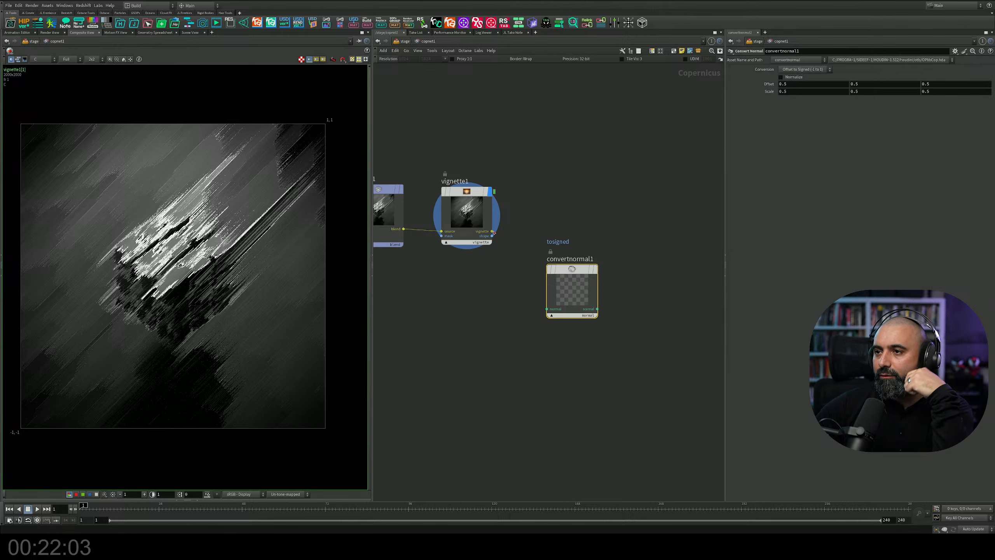
pyautogui.moveTo(492, 236); pyautogui.dragTo(519, 272)
pyautogui.moveTo(493, 235); pyautogui.dragTo(547, 309)
pyautogui.click(596, 271)
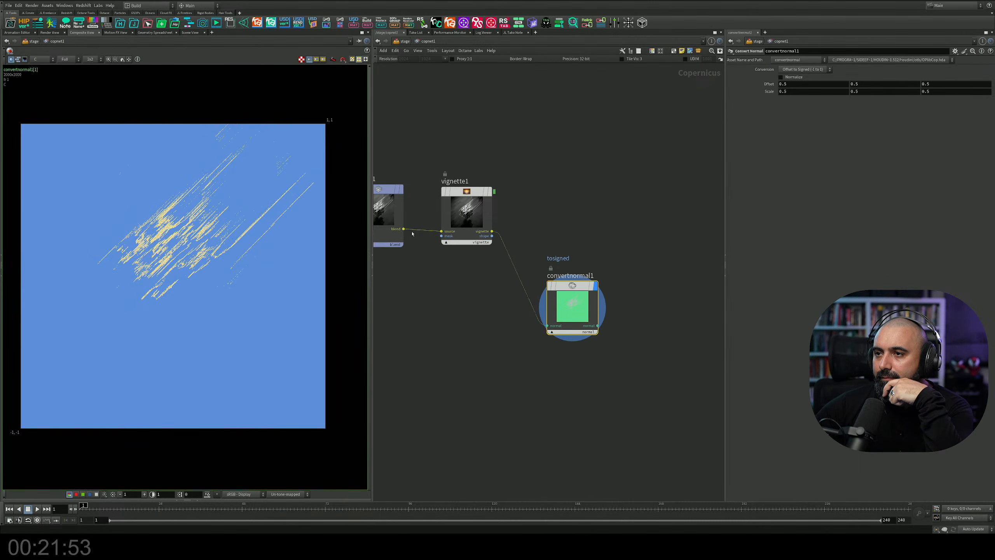
# Try feeding the Convert Normal node from the screen blend node, and reconnect it to vignette1's output.
pyautogui.moveTo(404, 230); pyautogui.dragTo(505, 298)
pyautogui.moveTo(544, 325); pyautogui.dragTo(546, 326)
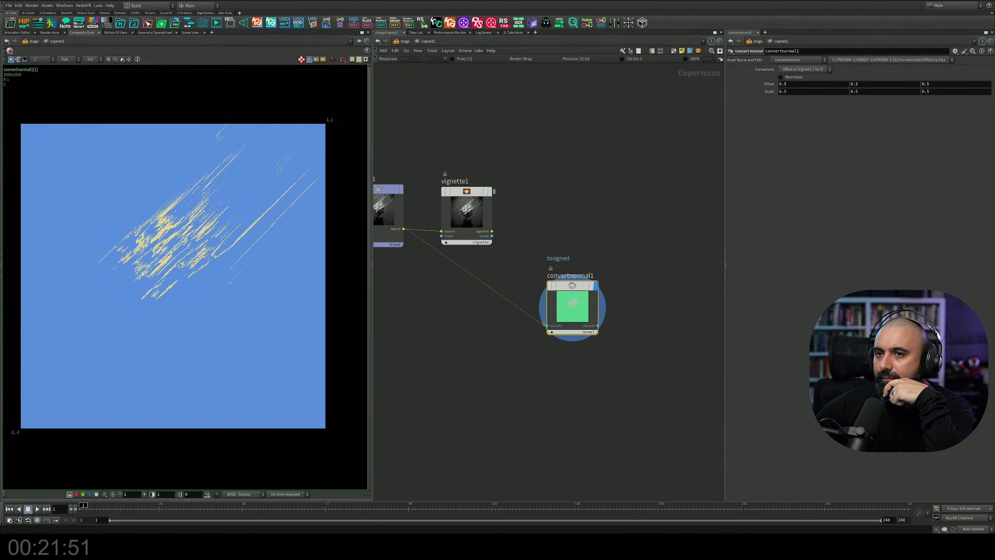
pyautogui.moveTo(492, 231); pyautogui.dragTo(566, 307)
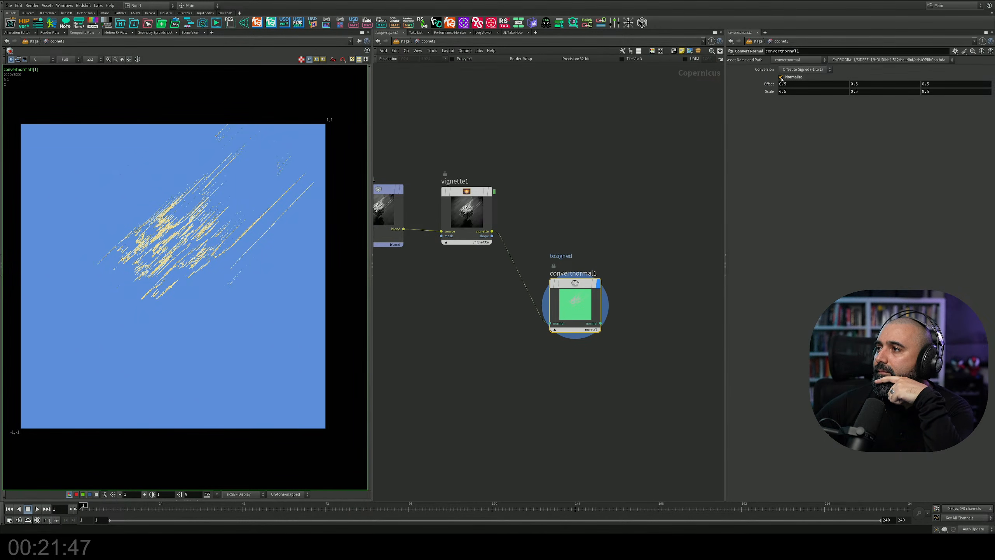
# Try the Signed to Offset (0 to 1) conversion on the Convert Normal node, and delete the node.
pyautogui.click(796, 70)
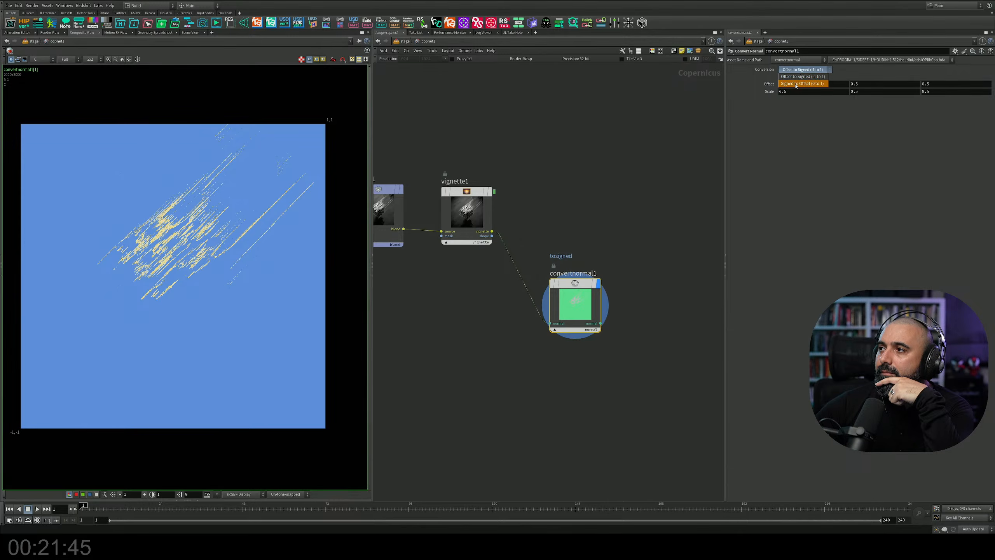
pyautogui.click(796, 81)
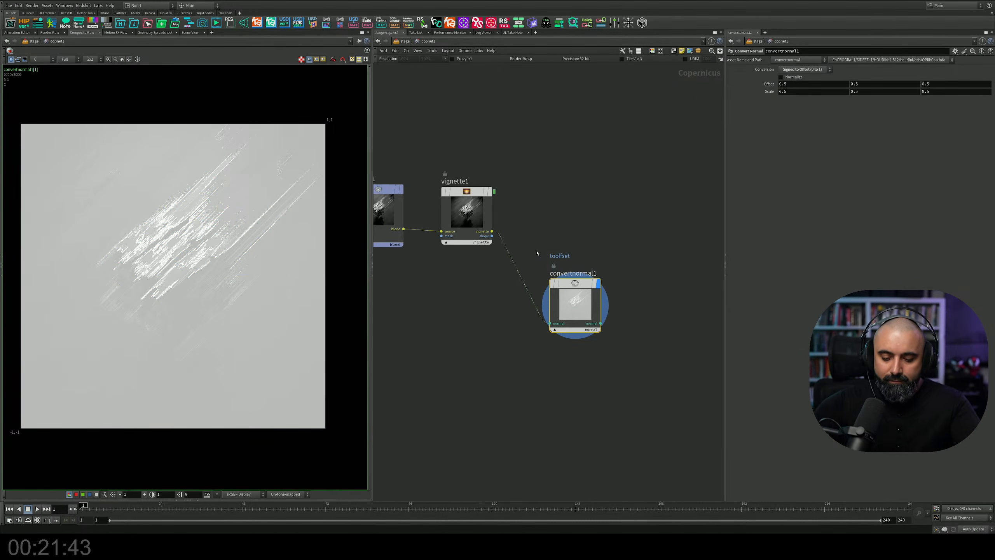
pyautogui.press('Delete')
# Add an Emboss node, feed it from vignette1's output and display its result in the viewer.
pyautogui.press('Tab')
pyautogui.write('em')
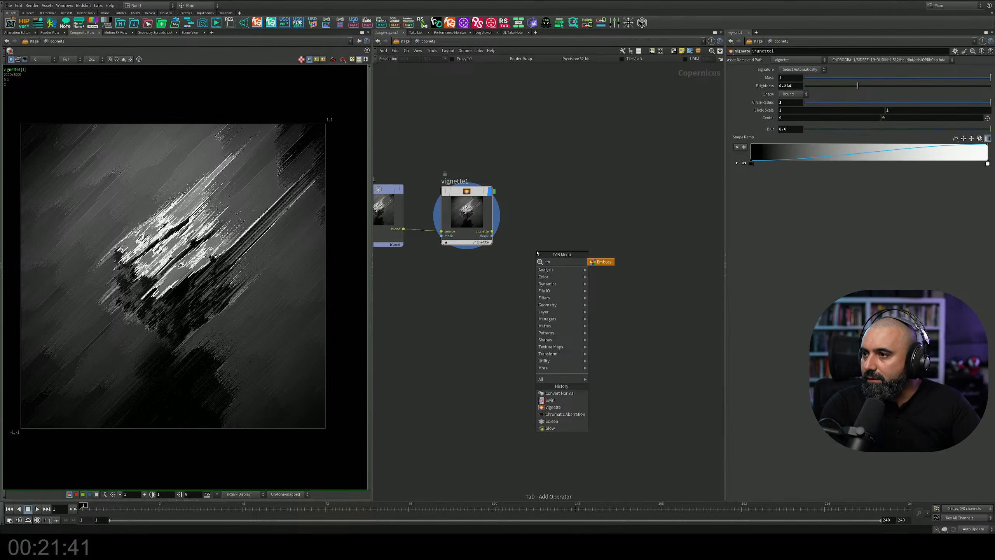
pyautogui.press('Return')
pyautogui.click(537, 253)
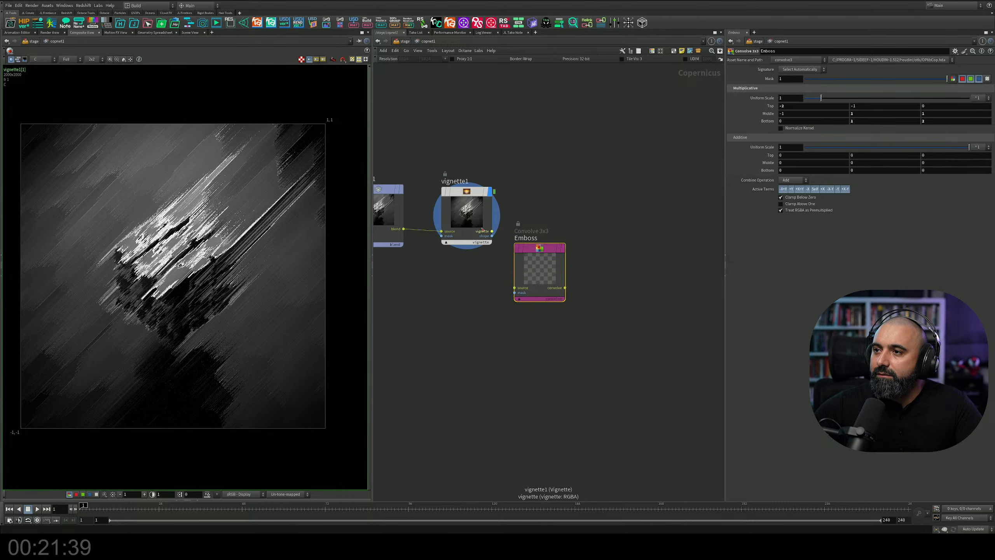
pyautogui.click(563, 249)
pyautogui.moveTo(552, 248); pyautogui.dragTo(584, 249)
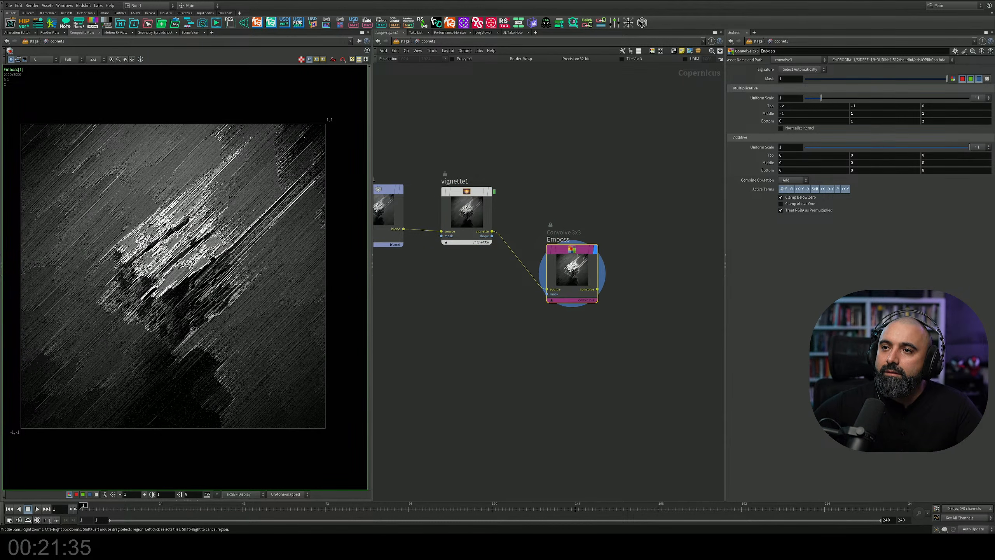
# Try adjusting the Emboss node's multiplicative and additive Uniform Scale, and undo the additive change.
pyautogui.scroll(5, 184, 275)
pyautogui.scroll(2, 184, 274)
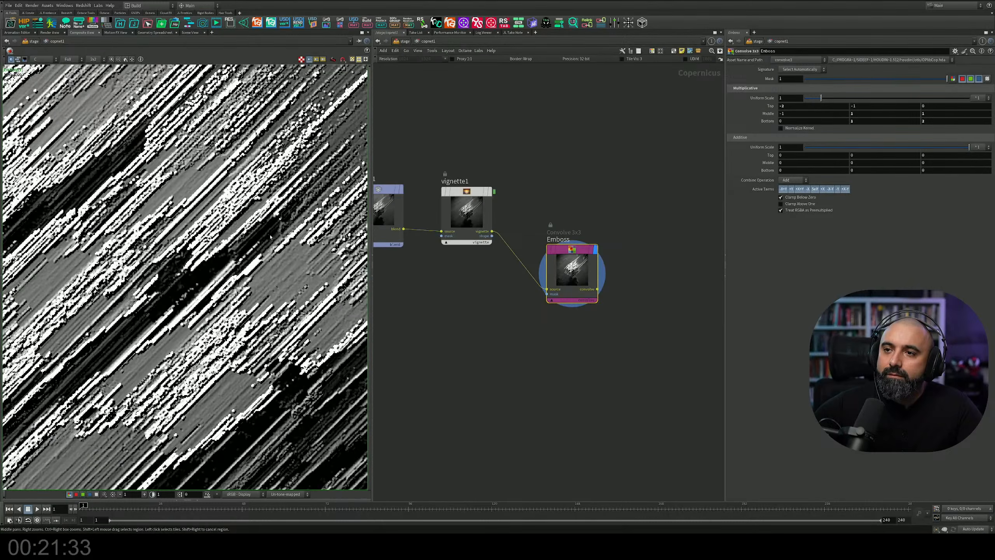
pyautogui.moveTo(812, 101)
pyautogui.mouseDown()
pyautogui.moveTo(795, 105)
pyautogui.moveTo(822, 99)
pyautogui.mouseUp()
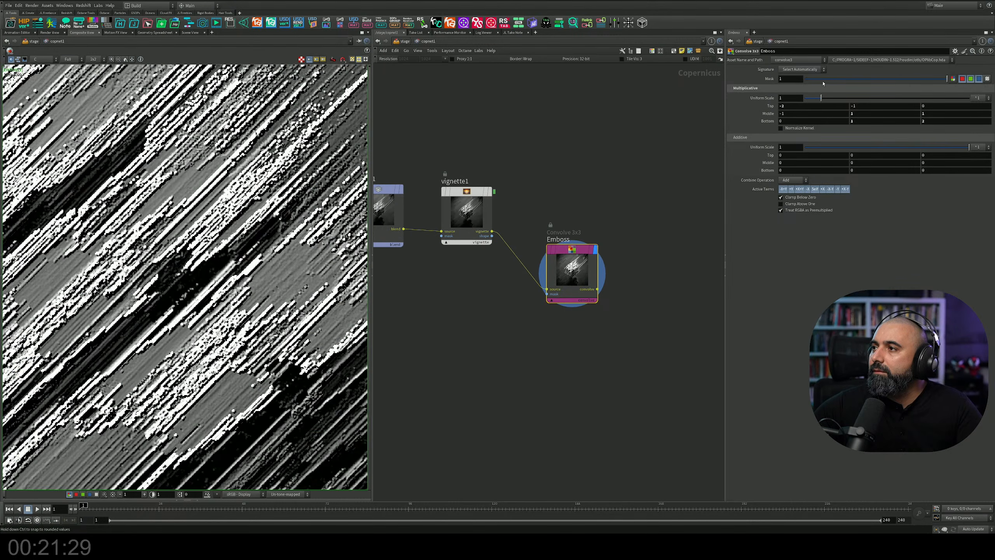
pyautogui.moveTo(955, 149); pyautogui.dragTo(881, 148)
pyautogui.hotkey('ctrl', 'z')
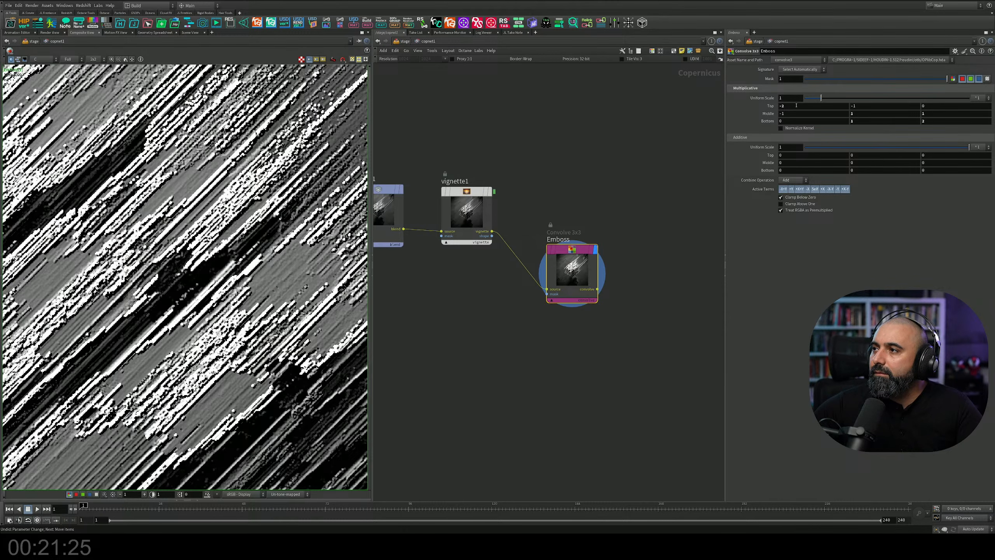
# Set the first Top kernel value of the Emboss node to -1 and enable Normalize Kernel.
pyautogui.press('Return')
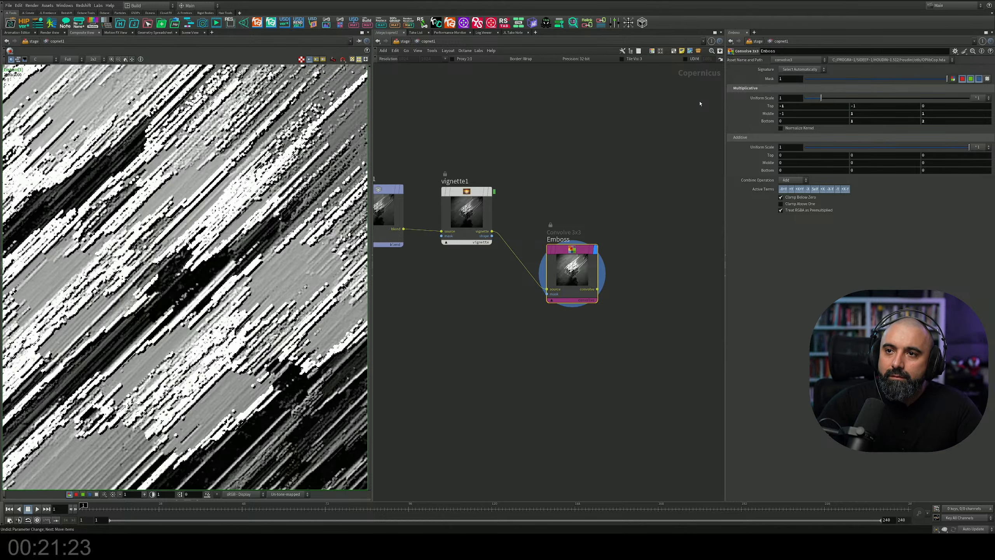
pyautogui.scroll(-8, 228, 206)
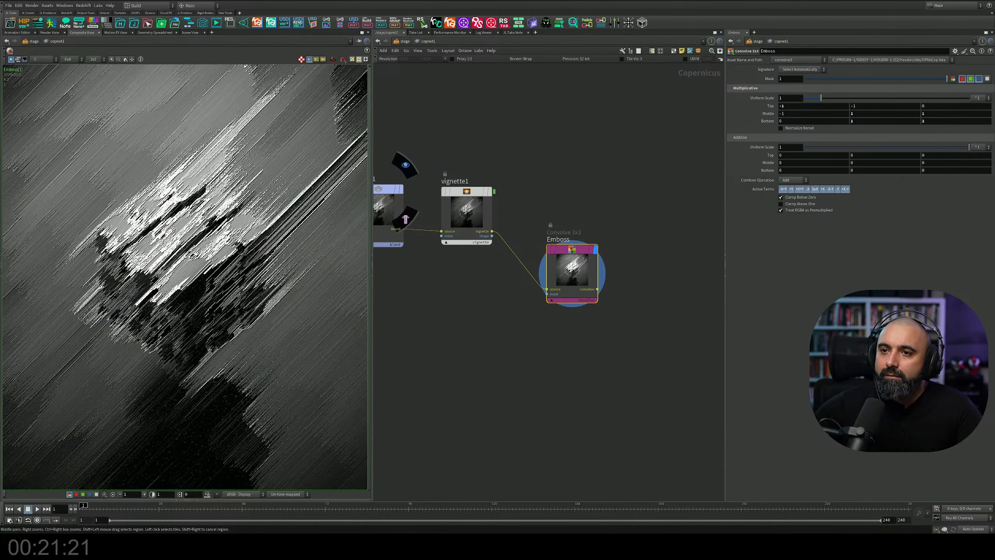
pyautogui.scroll(4, 229, 205)
pyautogui.scroll(2, 228, 206)
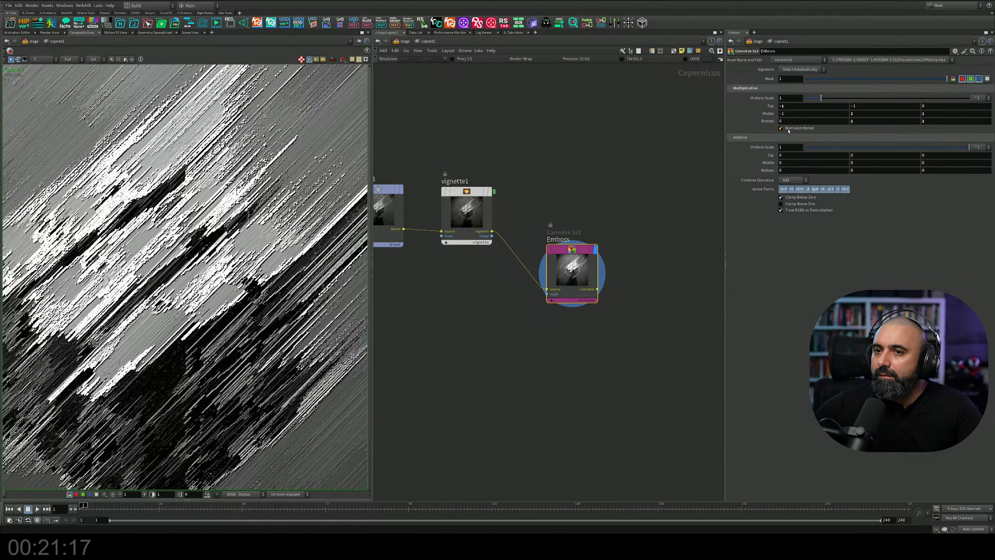
pyautogui.click(788, 130)
pyautogui.scroll(-6, 288, 224)
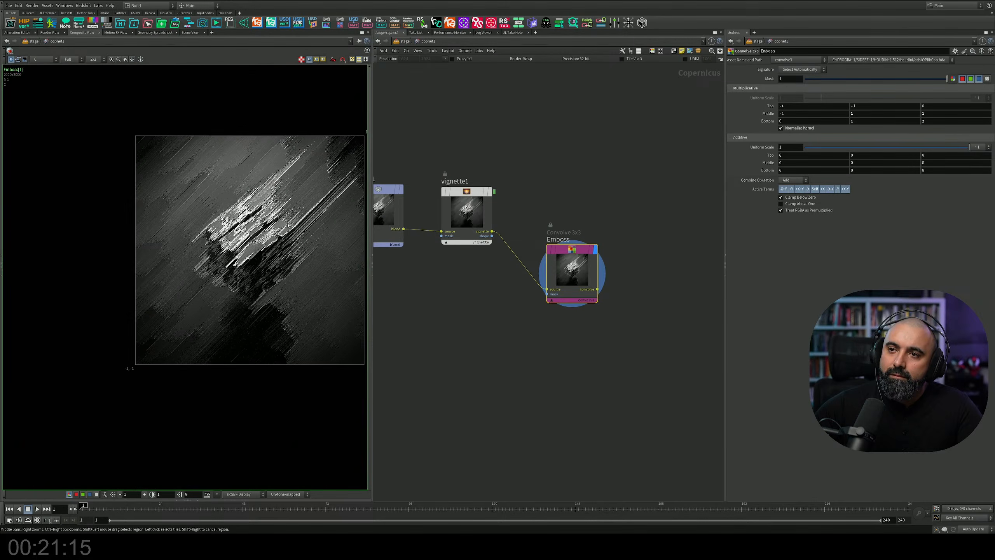
pyautogui.scroll(5, 287, 224)
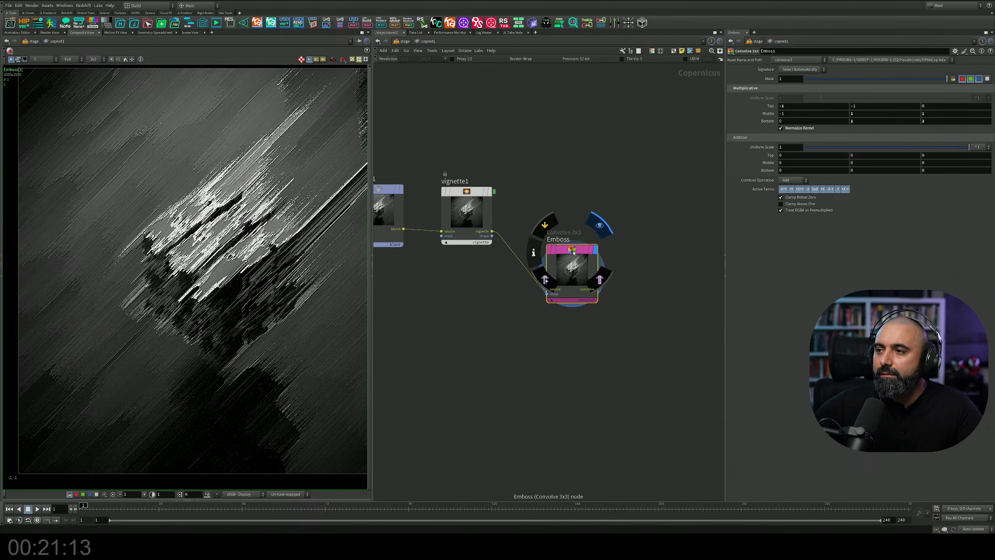
# Compare the vignette1 output with the Emboss output in the viewer, and delete the Emboss node.
pyautogui.moveTo(570, 274); pyautogui.dragTo(576, 299)
pyautogui.click(495, 166)
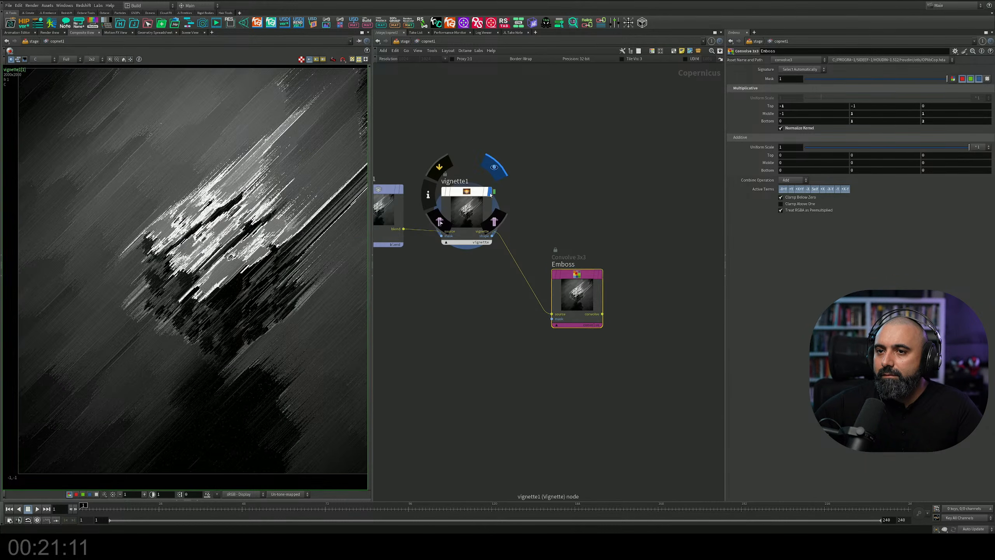
pyautogui.click(598, 276)
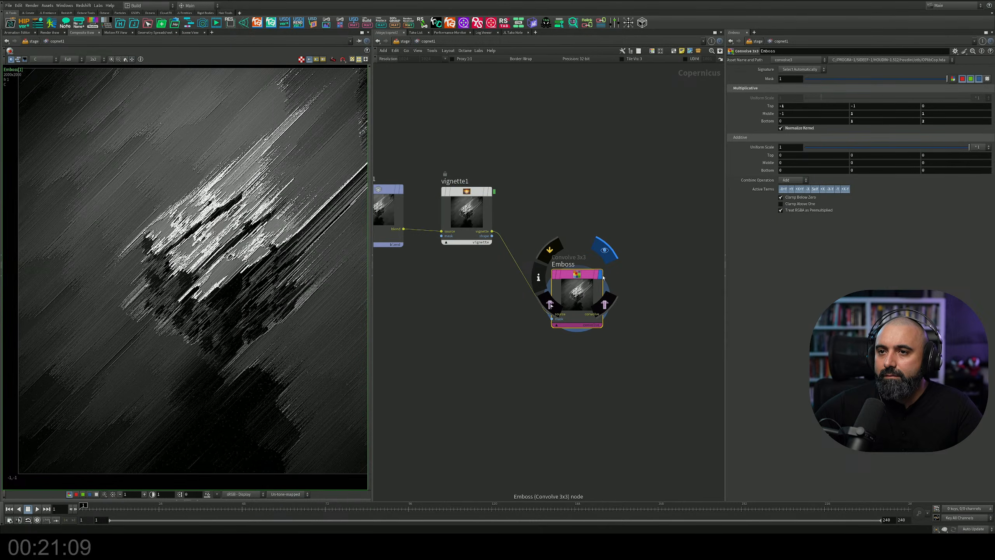
pyautogui.moveTo(635, 366); pyautogui.dragTo(516, 223)
pyautogui.press('Delete')
# Add a Sharpen node below vignette1, wire vignette1's output into its source and display its result.
pyautogui.press('Tab')
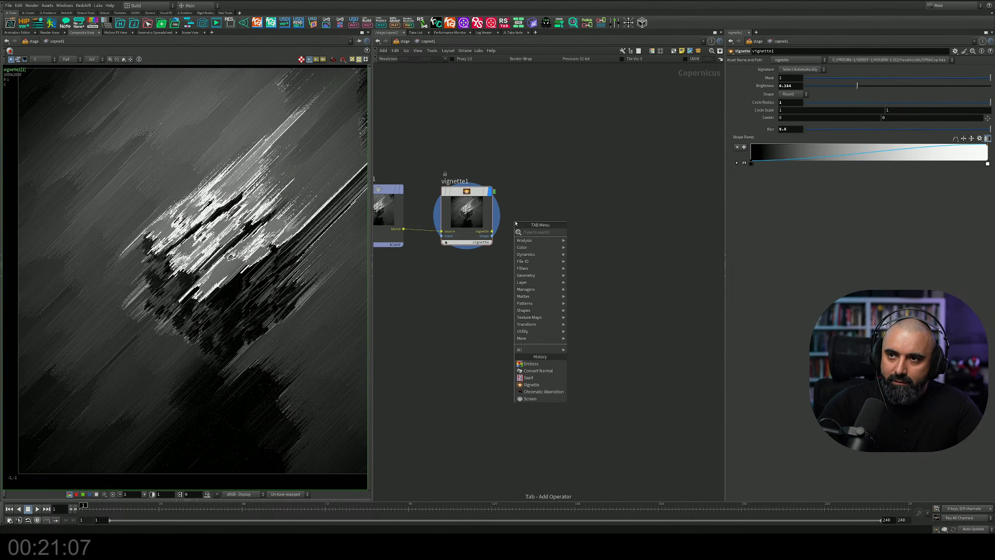
pyautogui.write('gl')
pyautogui.press('Return')
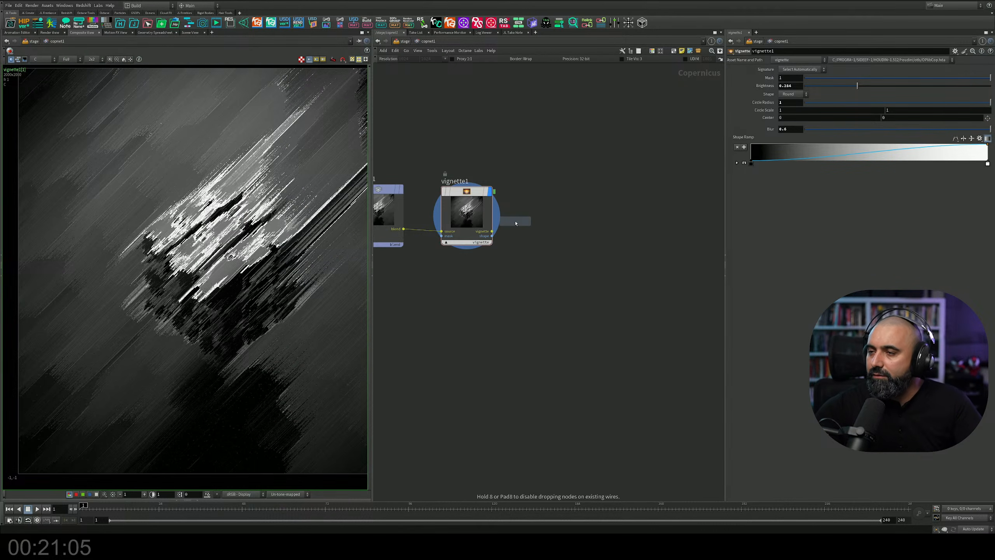
pyautogui.click(536, 300)
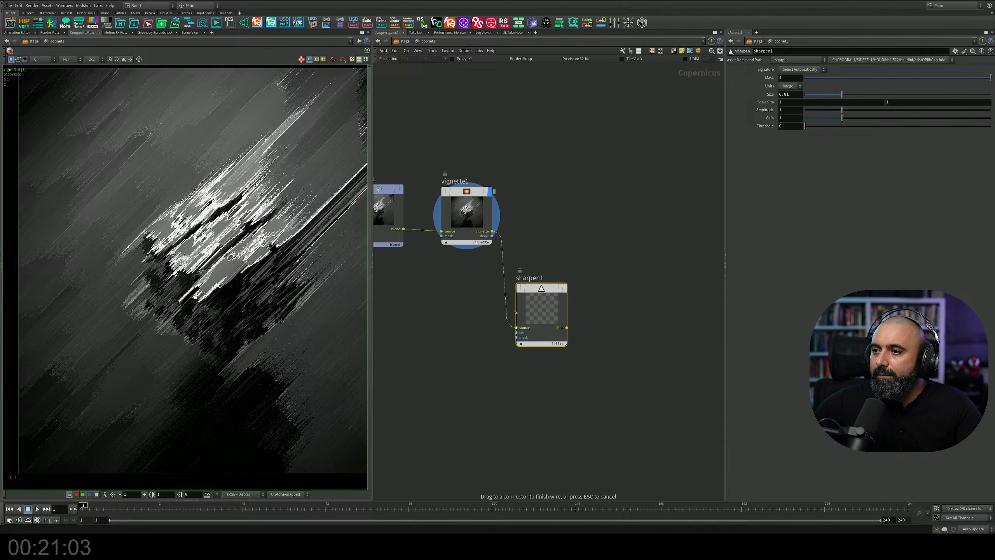
pyautogui.moveTo(492, 232); pyautogui.dragTo(516, 327)
pyautogui.click(564, 289)
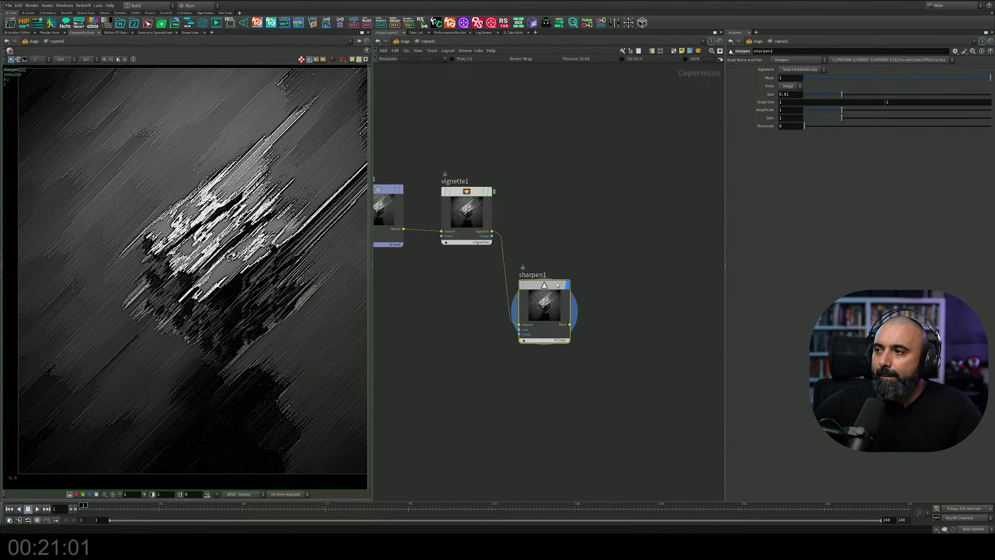
pyautogui.moveTo(565, 292); pyautogui.dragTo(582, 274)
# Try a Size of 0 on the Sharpen node, and delete the node from the network.
pyautogui.moveTo(842, 94); pyautogui.dragTo(801, 100)
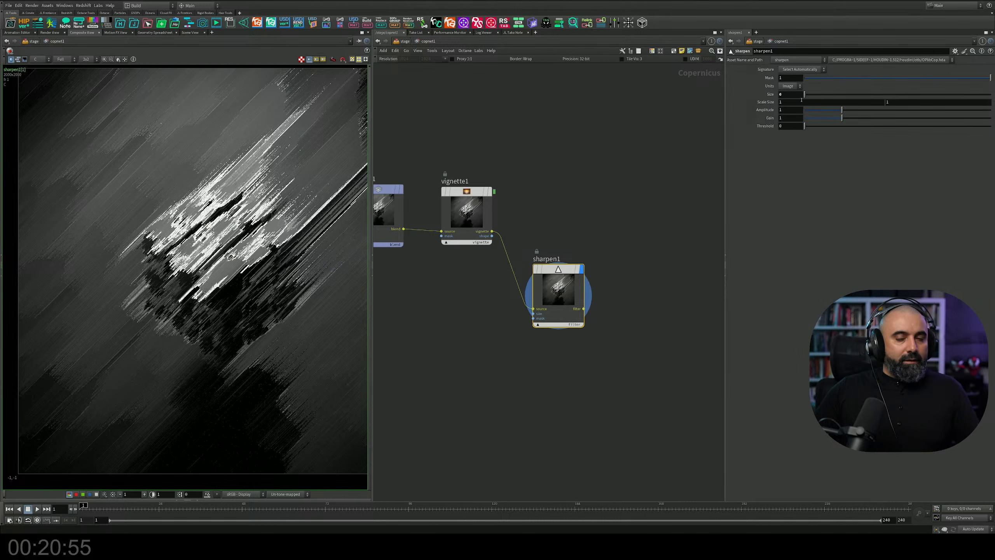
pyautogui.moveTo(593, 229); pyautogui.dragTo(614, 206, button='middle')
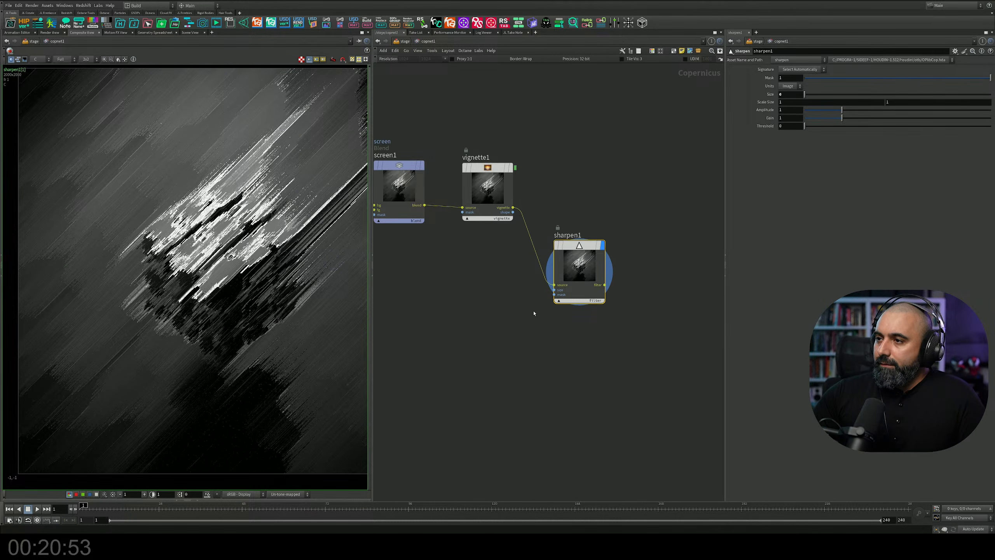
pyautogui.press('Delete')
# Search the available operators for "cons" and "gradi".
pyautogui.press('Tab')
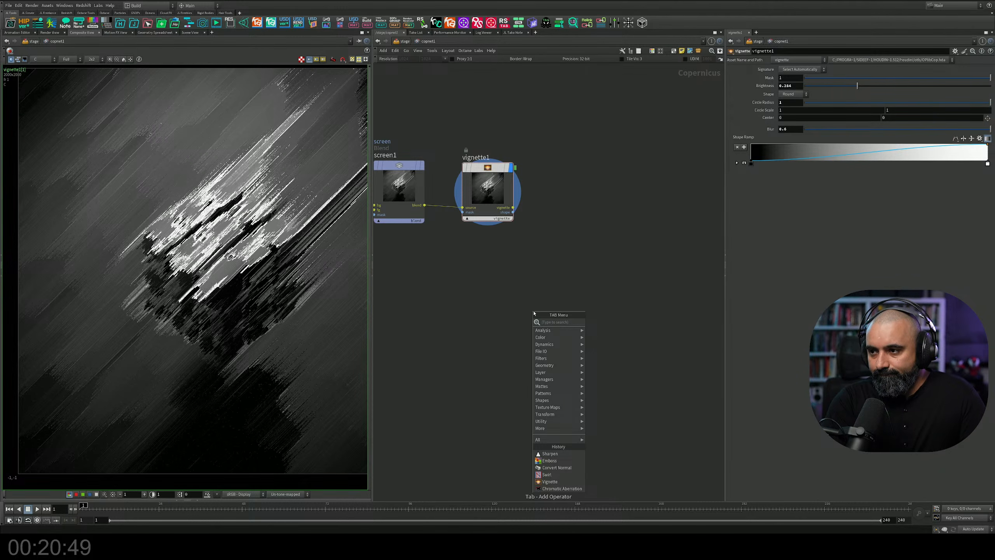
pyautogui.write('cons')
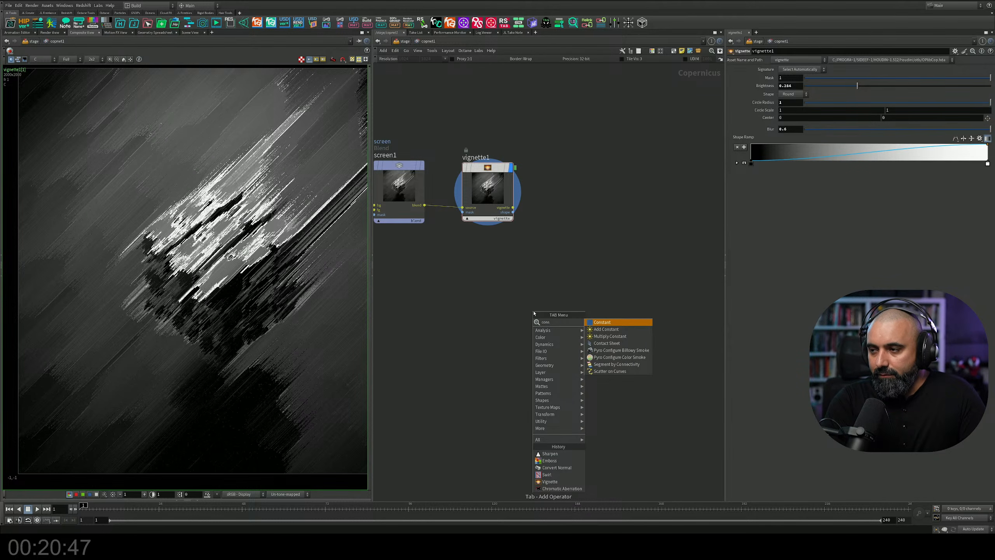
pyautogui.press('BackSpace')
pyautogui.press('BackSpace')
pyautogui.press('BackSpace')
pyautogui.press('BackSpace')
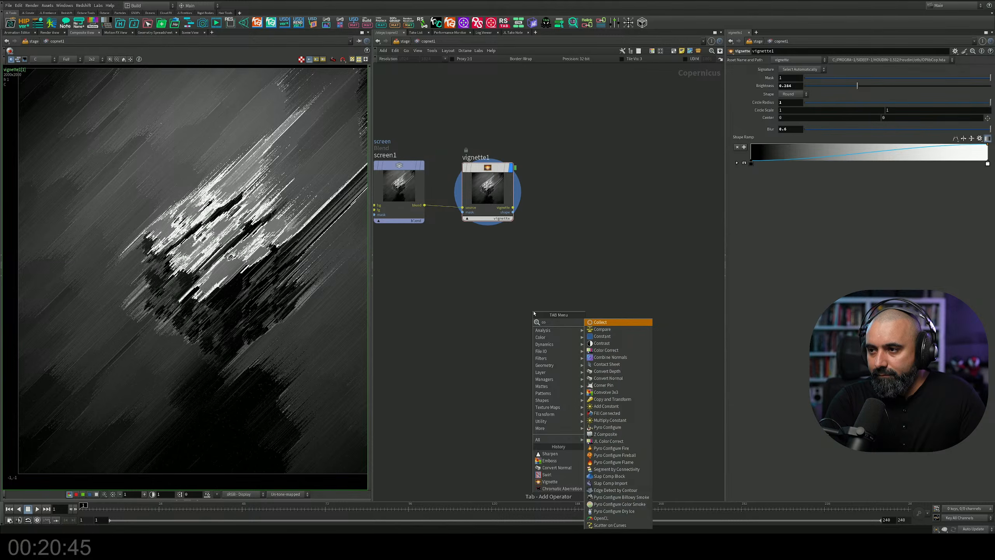
pyautogui.write('gr')
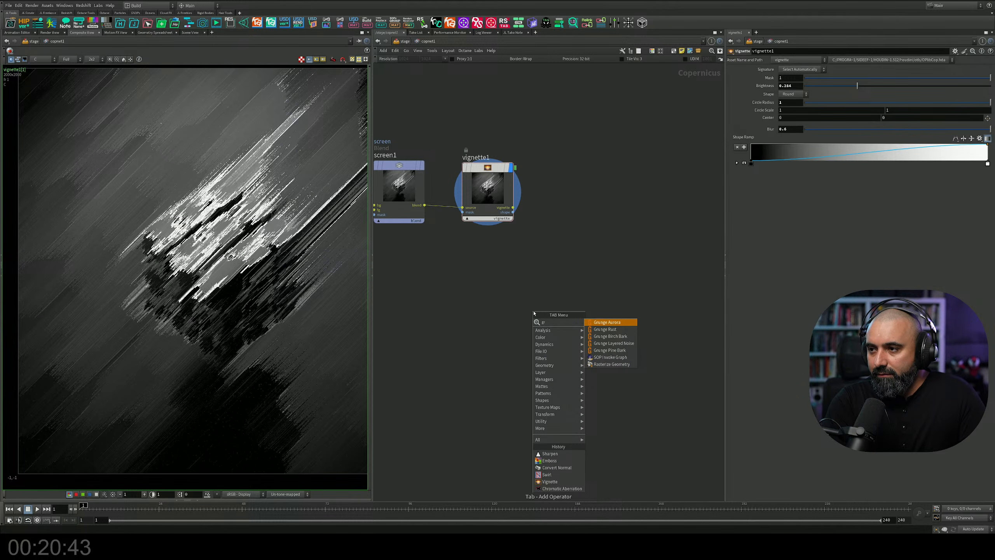
pyautogui.write('adi')
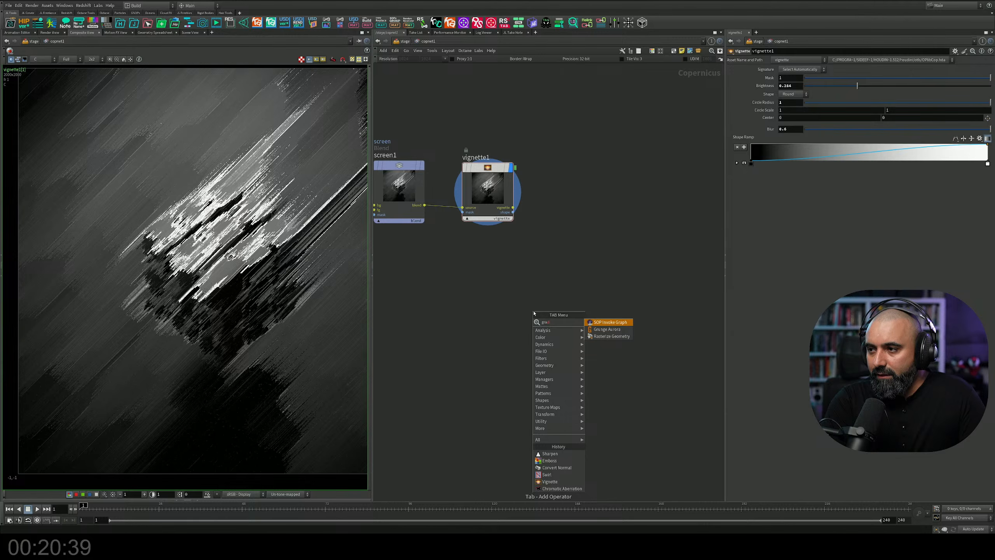
pyautogui.press('BackSpace')
pyautogui.press('BackSpace')
pyautogui.press('BackSpace')
# Add a Smooth Fill node below vignette1, wire vignette1's output into its source and display its result.
pyautogui.write('smo')
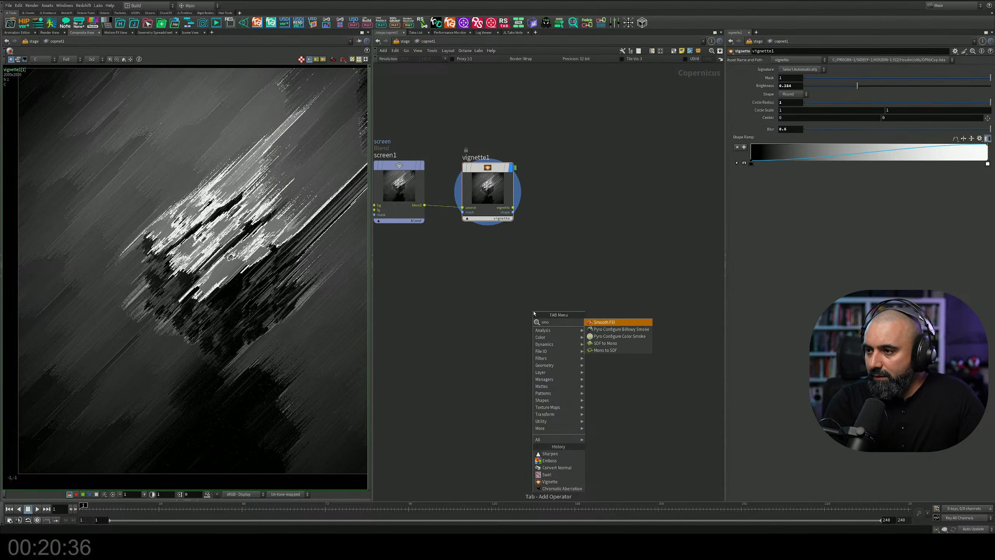
pyautogui.press('Return')
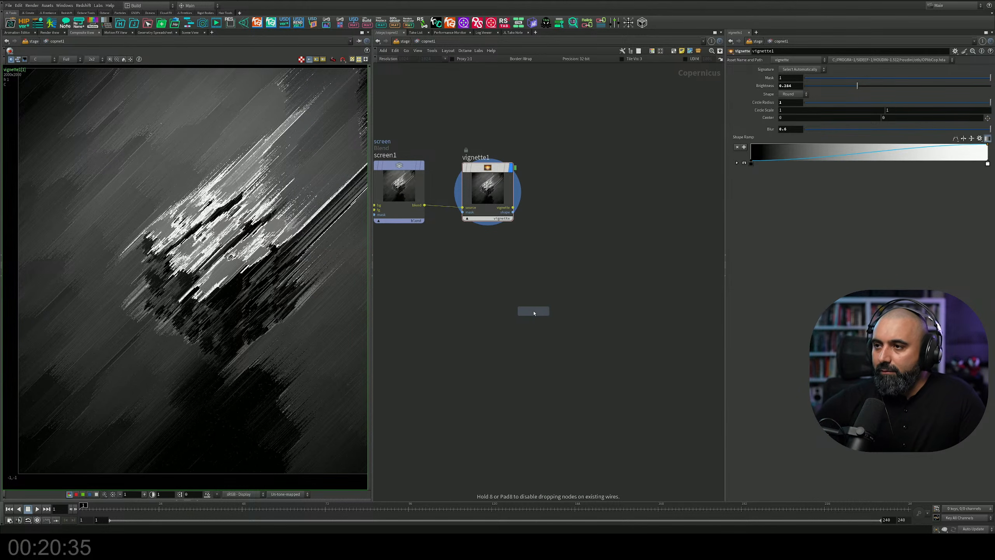
pyautogui.click(557, 305)
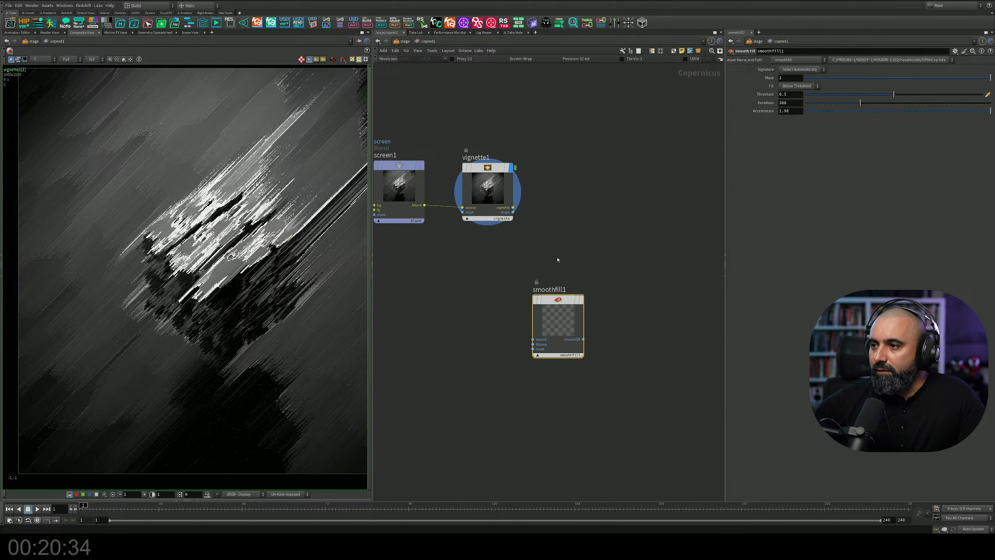
pyautogui.click(513, 207)
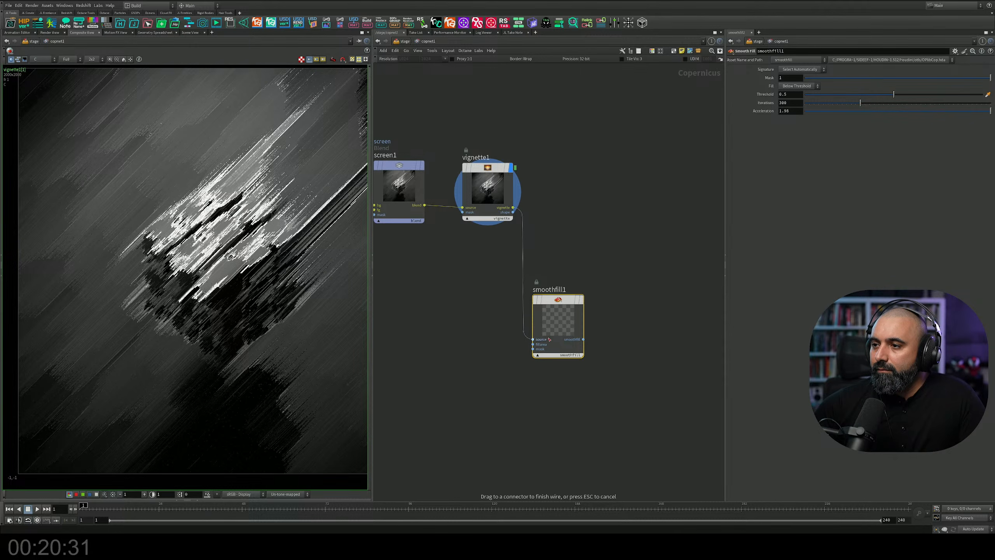
pyautogui.click(549, 340)
pyautogui.click(587, 278)
pyautogui.moveTo(565, 315); pyautogui.dragTo(590, 300)
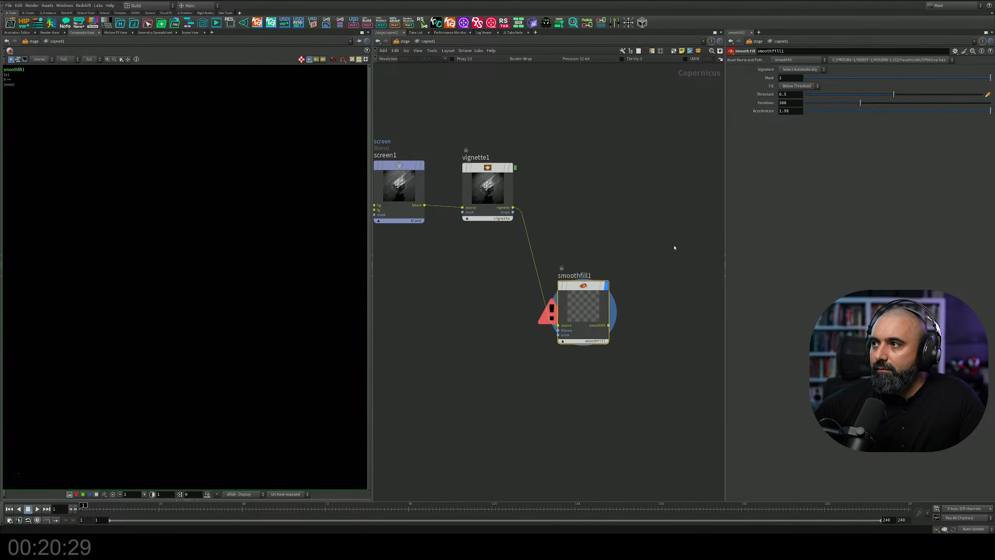
# Delete the Smooth Fill node from the network.
pyautogui.scroll(3, 540, 354)
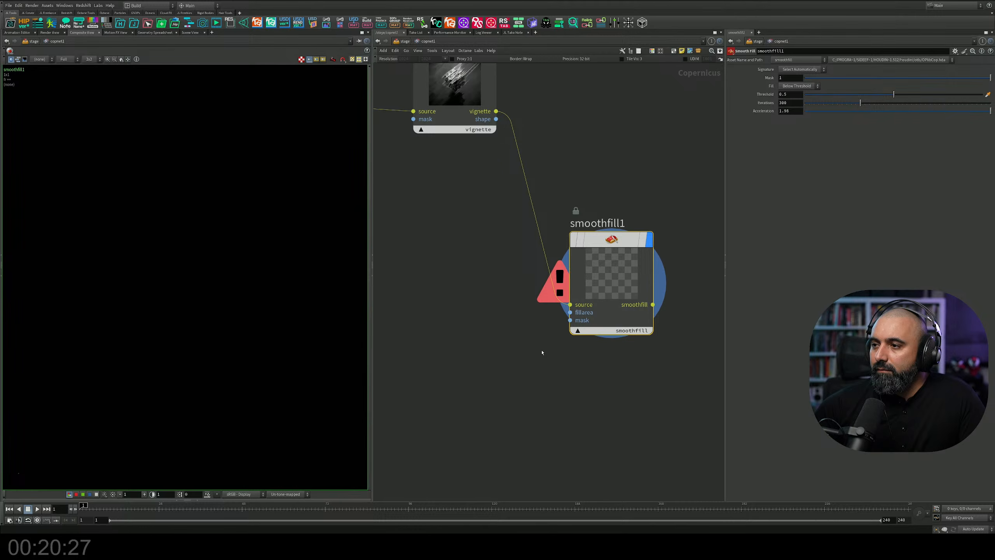
pyautogui.scroll(-3, 542, 351)
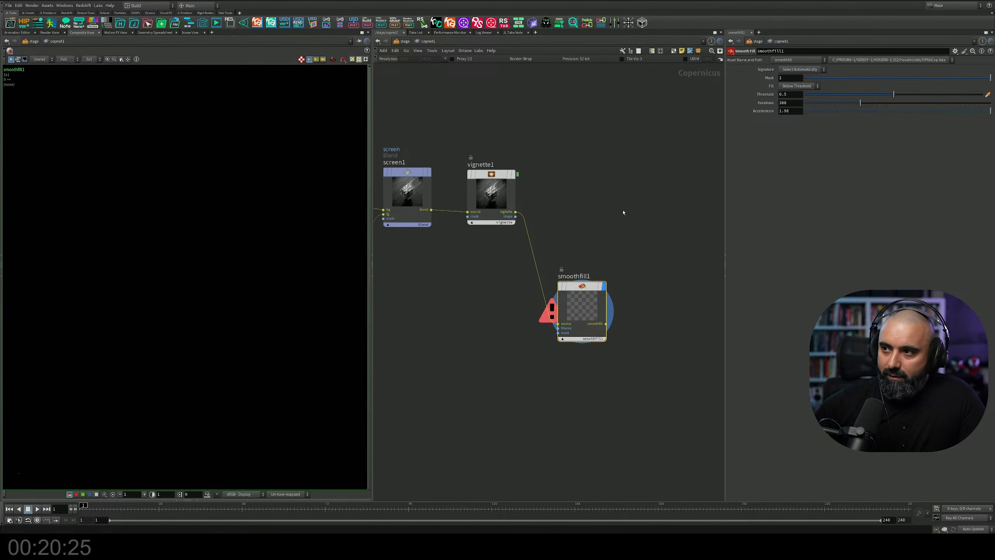
pyautogui.moveTo(627, 230); pyautogui.dragTo(506, 414)
pyautogui.press('Delete')
# Add a Chladni Cymatic Patterns node below vignette1 and display its pattern in full in the viewer.
pyautogui.press('Tab')
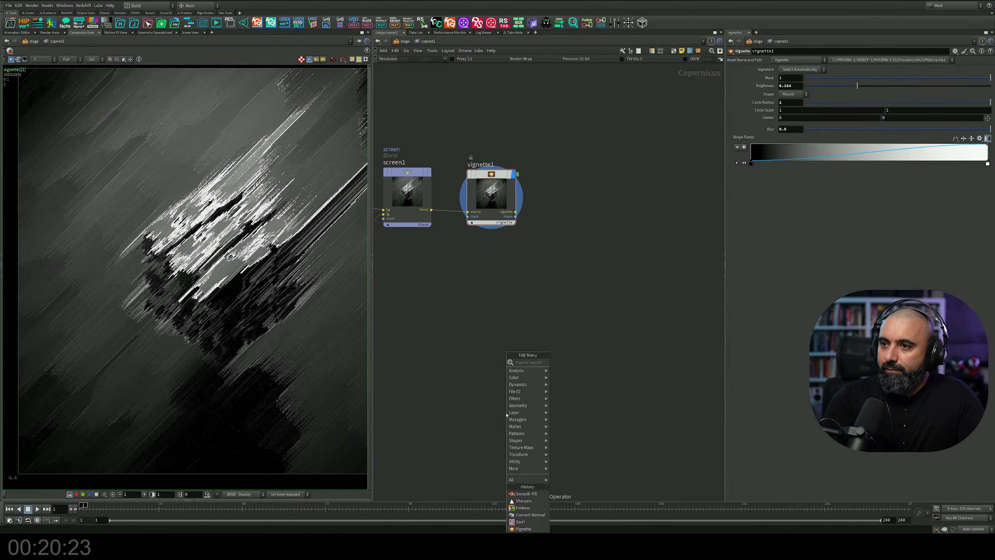
pyautogui.moveTo(521, 448)
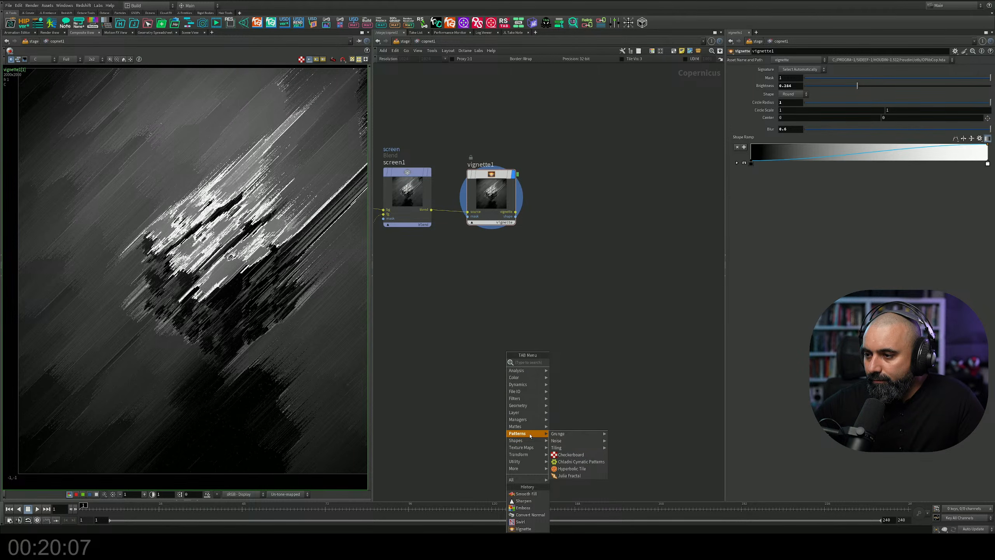
pyautogui.click(567, 461)
pyautogui.click(579, 307)
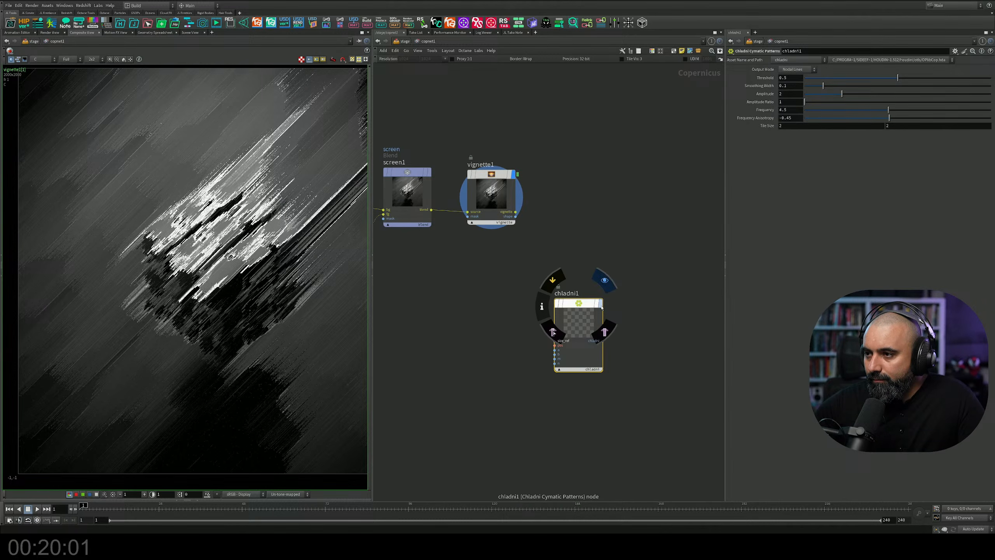
pyautogui.moveTo(107, 272); pyautogui.dragTo(201, 156, button='middle')
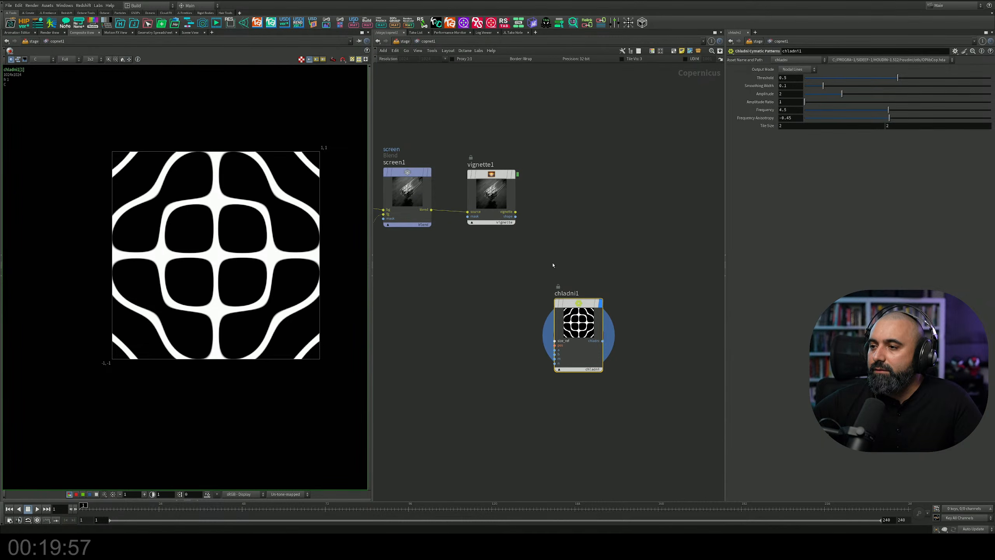
pyautogui.moveTo(570, 303); pyautogui.dragTo(551, 301)
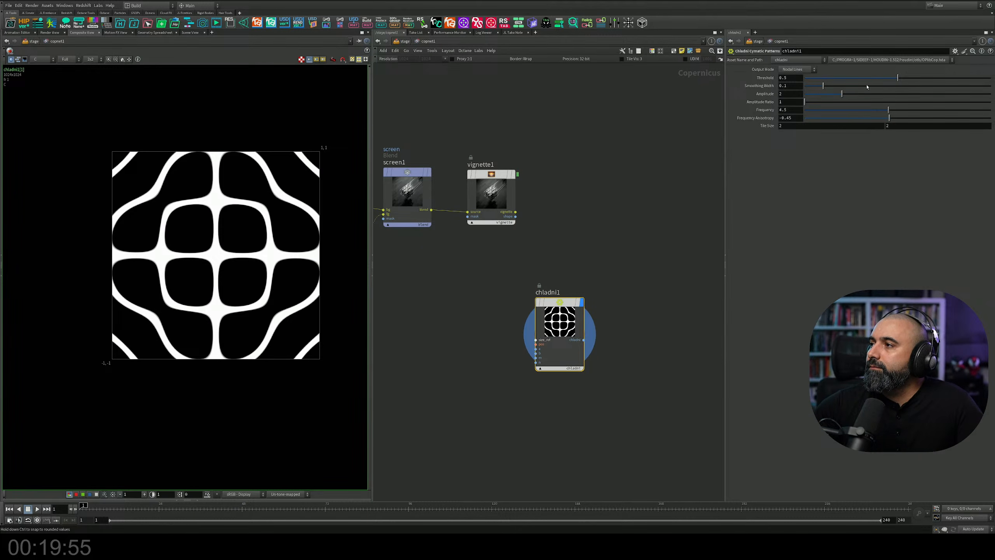
# Keep chladni1's Output Mode at Nodal Lines and set Threshold about 0.51, Smoothing Width 0.3, Amplitude 2.9, Amplitude Ratio 3.6 and Frequency 6.4.
pyautogui.moveTo(867, 87); pyautogui.dragTo(850, 110)
pyautogui.click(797, 69)
pyautogui.click(793, 82)
pyautogui.click(798, 68)
pyautogui.click(796, 79)
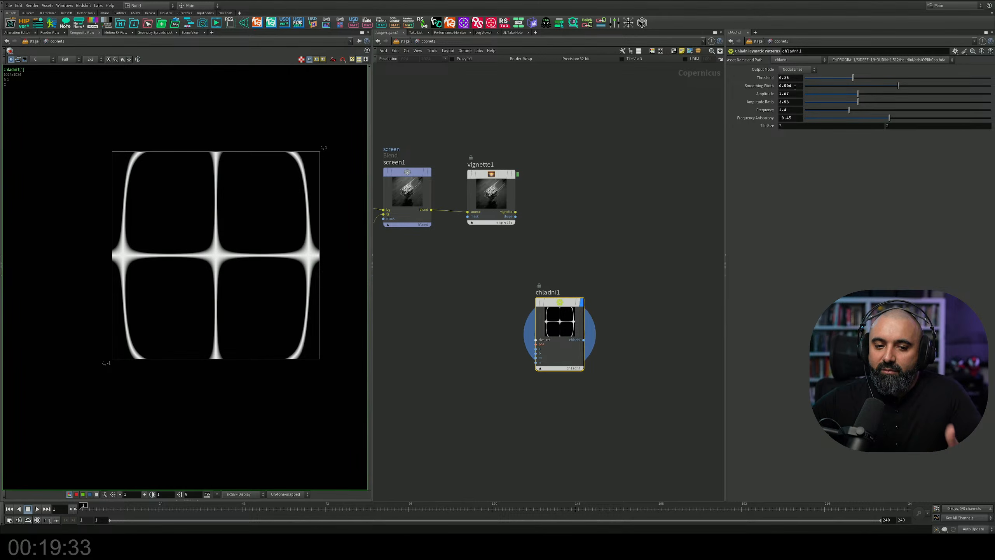
pyautogui.moveTo(855, 86); pyautogui.dragTo(899, 78)
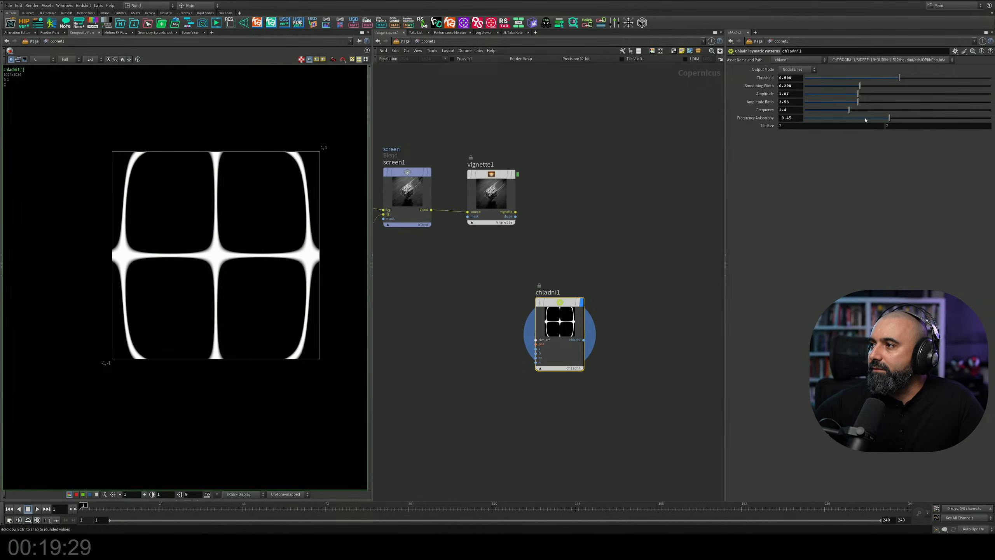
pyautogui.moveTo(865, 110); pyautogui.dragTo(925, 108)
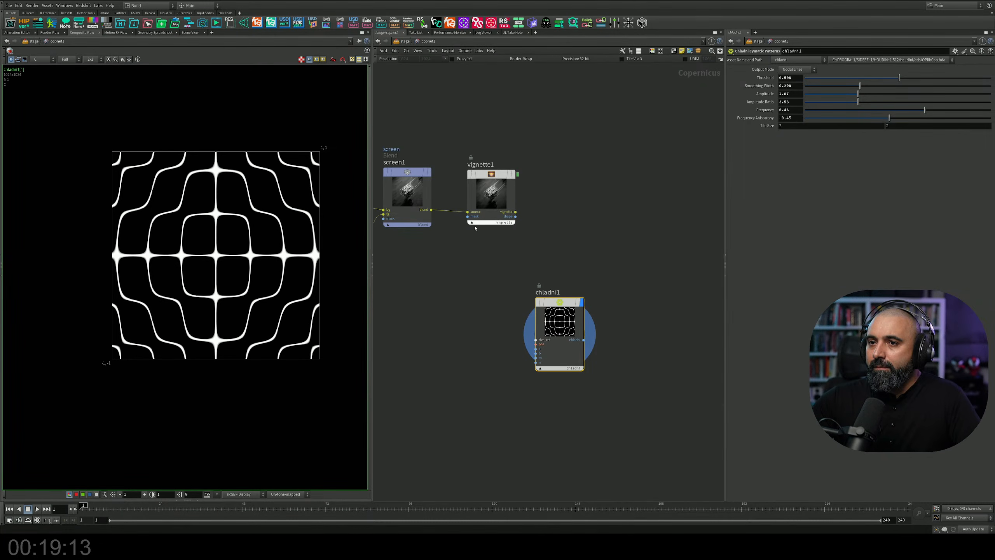
# Save the scene and move the chladni1 node closer beneath vignette1.
pyautogui.scroll(3, 544, 207)
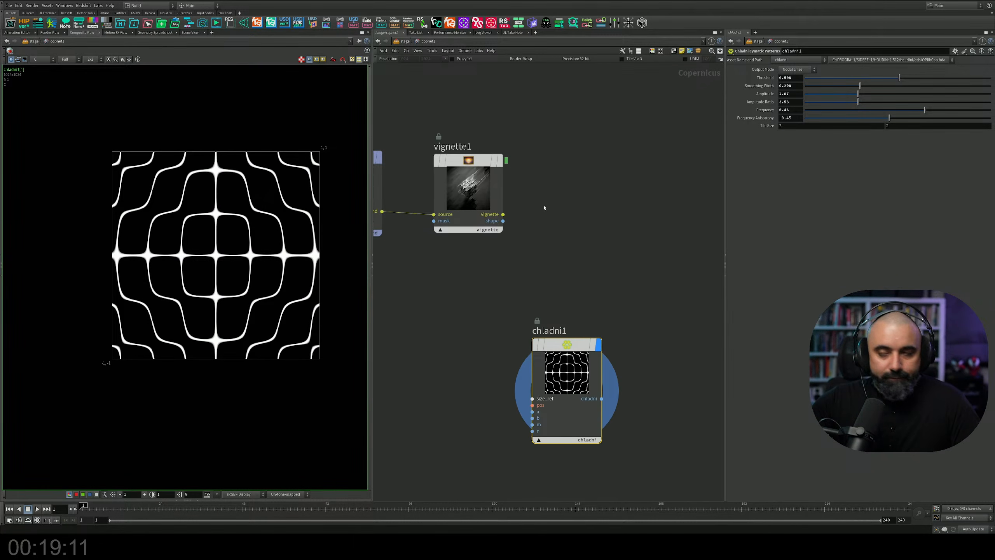
pyautogui.moveTo(555, 200); pyautogui.dragTo(594, 221, button='middle')
pyautogui.hotkey('ctrl', 's')
pyautogui.moveTo(626, 304); pyautogui.dragTo(581, 162, button='middle')
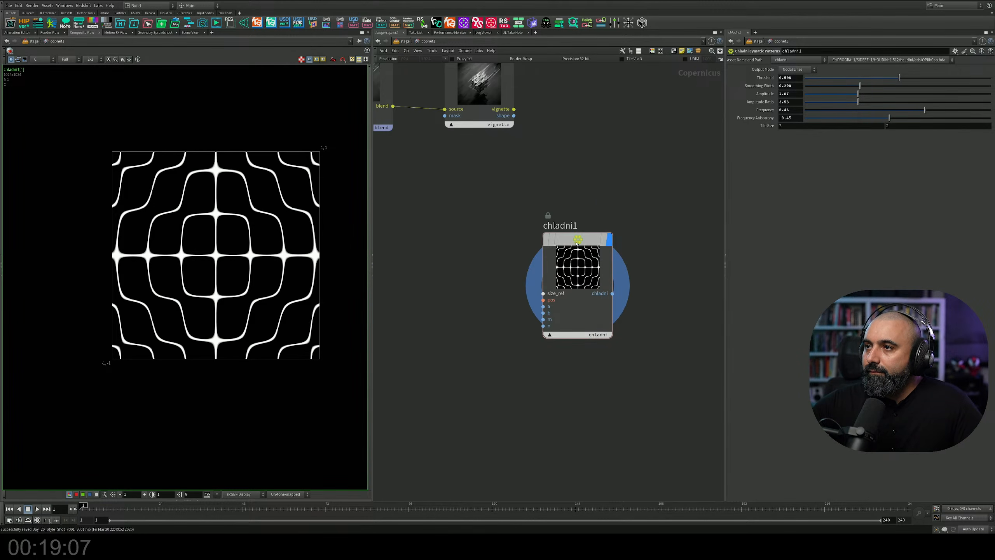
pyautogui.moveTo(578, 241); pyautogui.dragTo(499, 258)
# Add a Slope Direction node beside vignette1.
pyautogui.moveTo(549, 166); pyautogui.dragTo(531, 263, button='middle')
pyautogui.press('Tab')
pyautogui.write('dis')
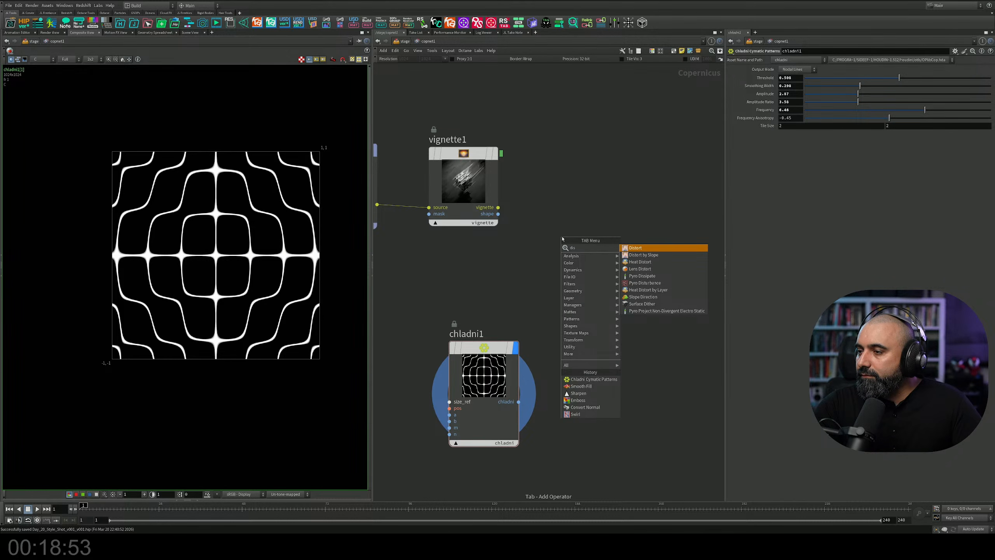
pyautogui.press('Down')
pyautogui.press('Down')
pyautogui.press('Down')
pyautogui.press('Down')
pyautogui.press('Down')
pyautogui.press('Down')
pyautogui.press('Down')
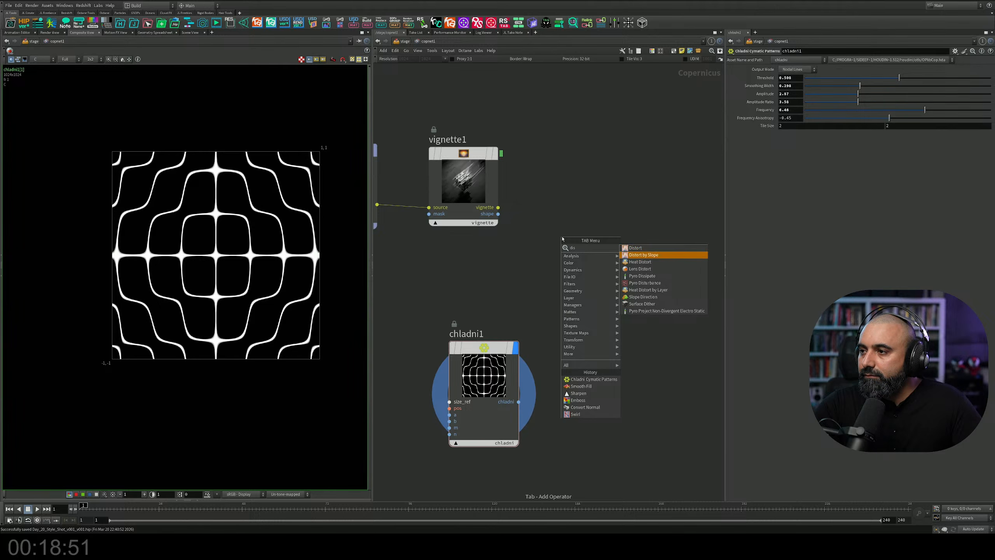
pyautogui.press('Return')
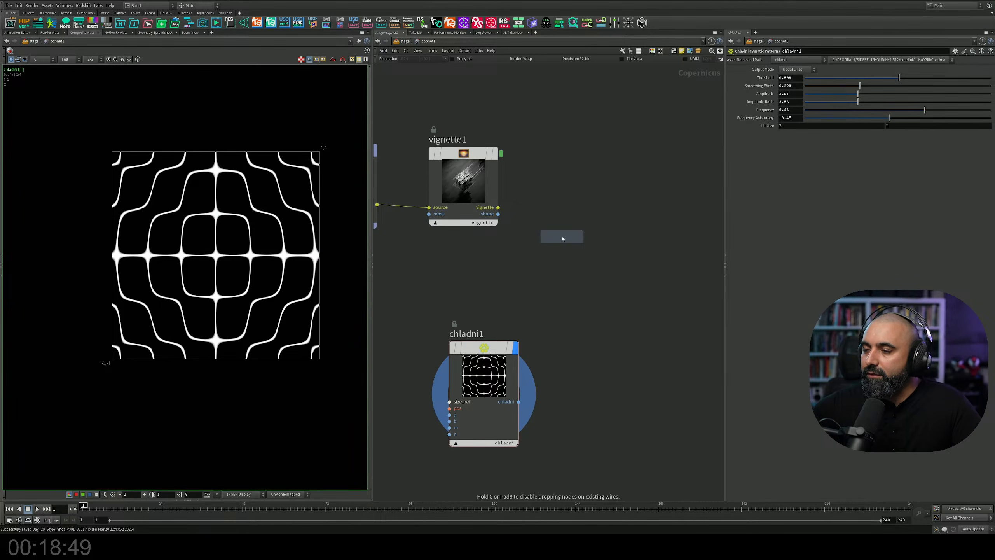
pyautogui.click(562, 239)
pyautogui.moveTo(563, 238); pyautogui.dragTo(601, 226)
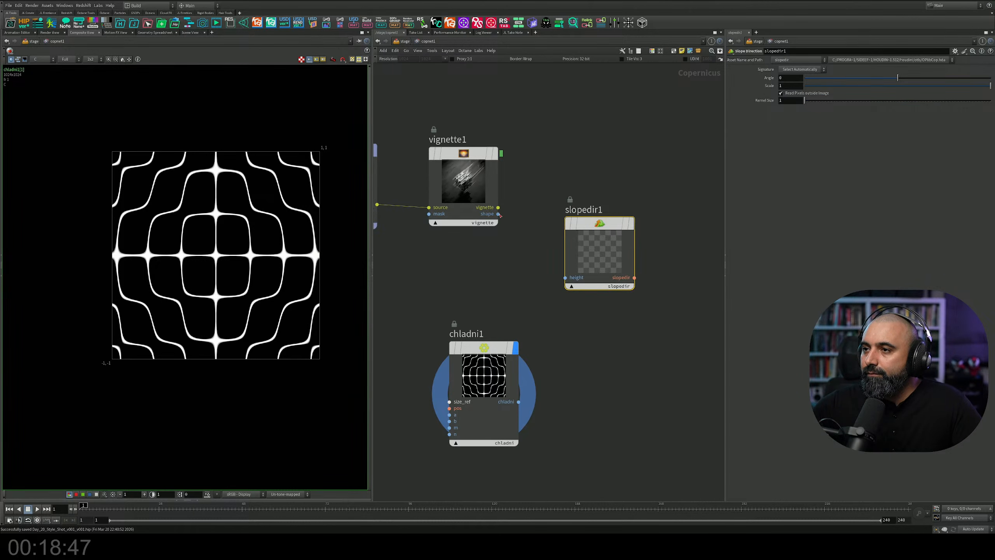
# Wire vignette1's shape output into the Slope Direction node's height input and display the result.
pyautogui.moveTo(499, 214); pyautogui.dragTo(611, 262)
pyautogui.click(632, 223)
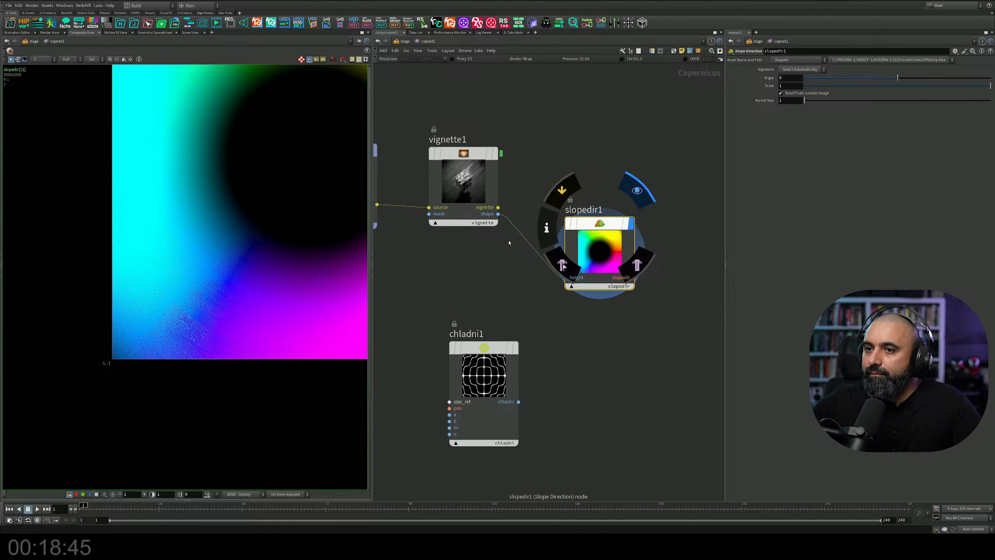
pyautogui.scroll(1, 420, 235)
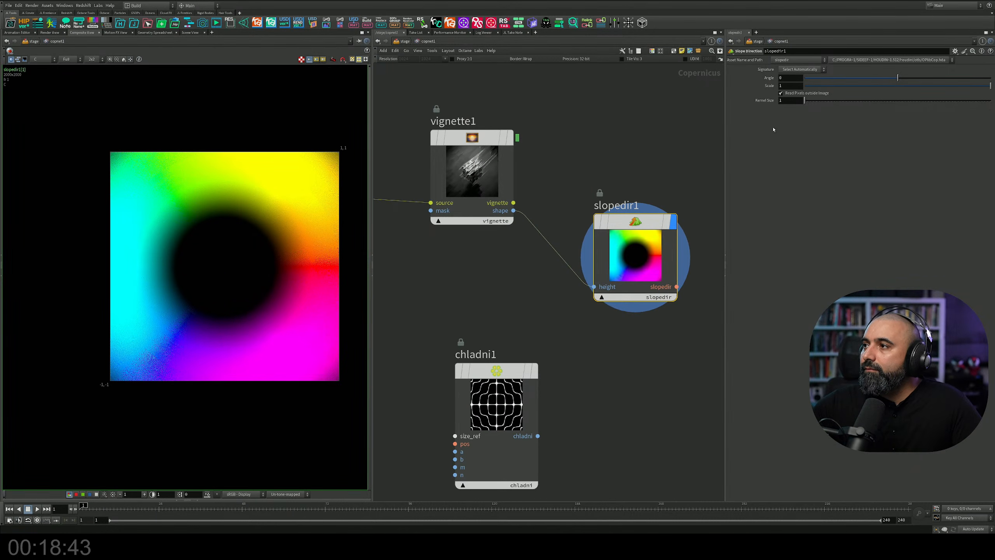
# Try a slope Angle of about -90, undo it, and set the Slope Direction Scale to about 0.865.
pyautogui.moveTo(898, 78); pyautogui.dragTo(852, 83)
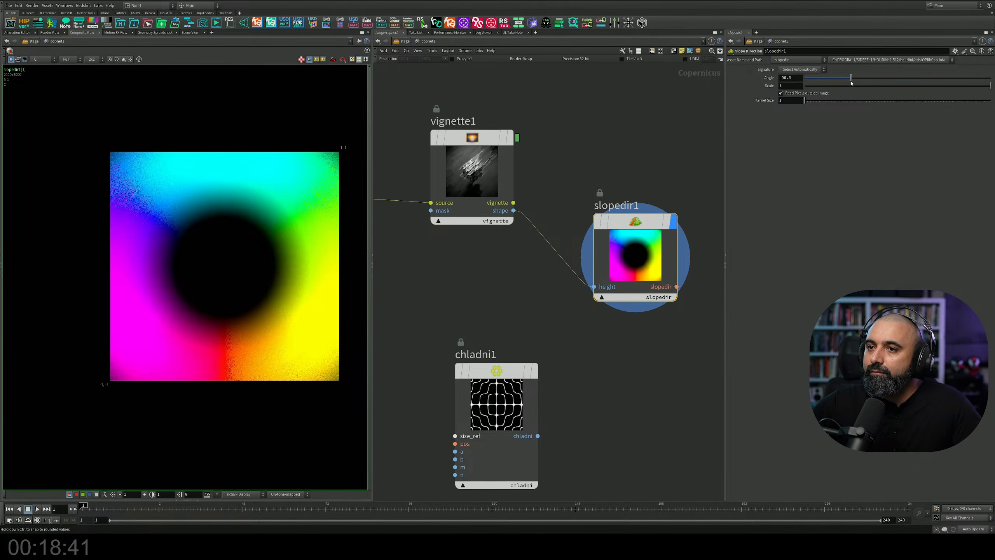
pyautogui.hotkey('ctrl', 'z')
pyautogui.moveTo(951, 85)
pyautogui.mouseDown()
pyautogui.moveTo(891, 86)
pyautogui.moveTo(966, 85)
pyautogui.mouseUp()
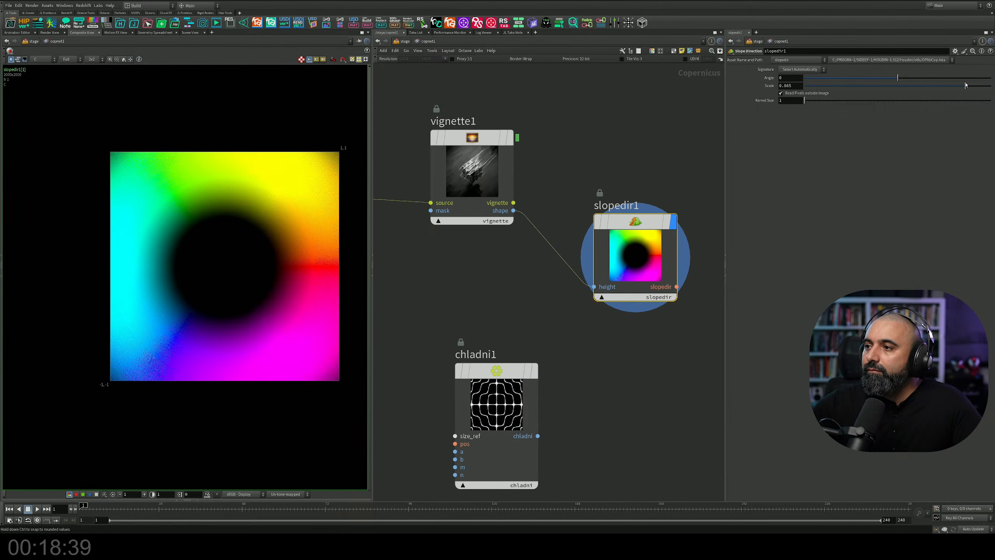
# Move slopedir1 between vignette1 and chladni1, and add a Distort node beside them.
pyautogui.moveTo(617, 294); pyautogui.dragTo(563, 371)
pyautogui.moveTo(615, 226); pyautogui.dragTo(550, 261, button='middle')
pyautogui.press('Tab')
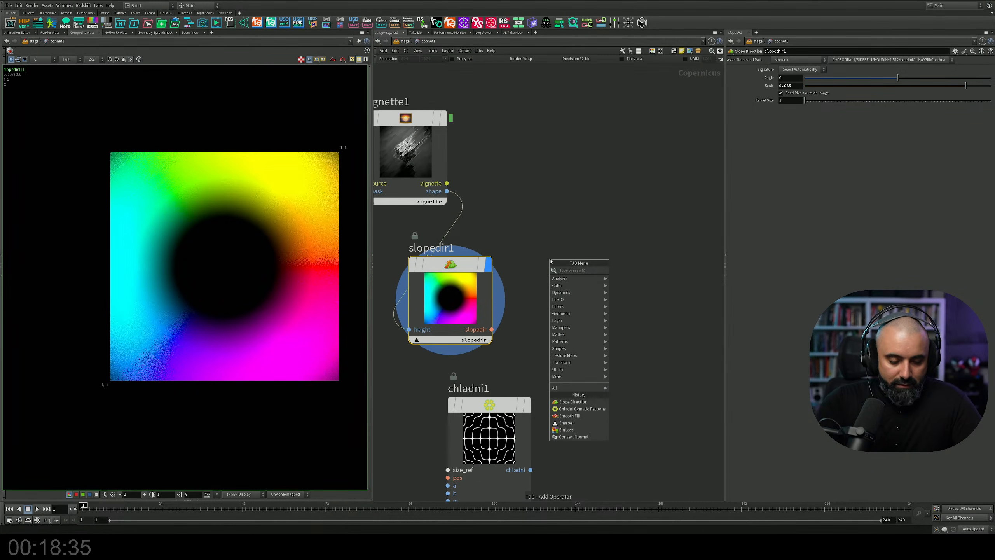
pyautogui.write('dist')
pyautogui.press('Return')
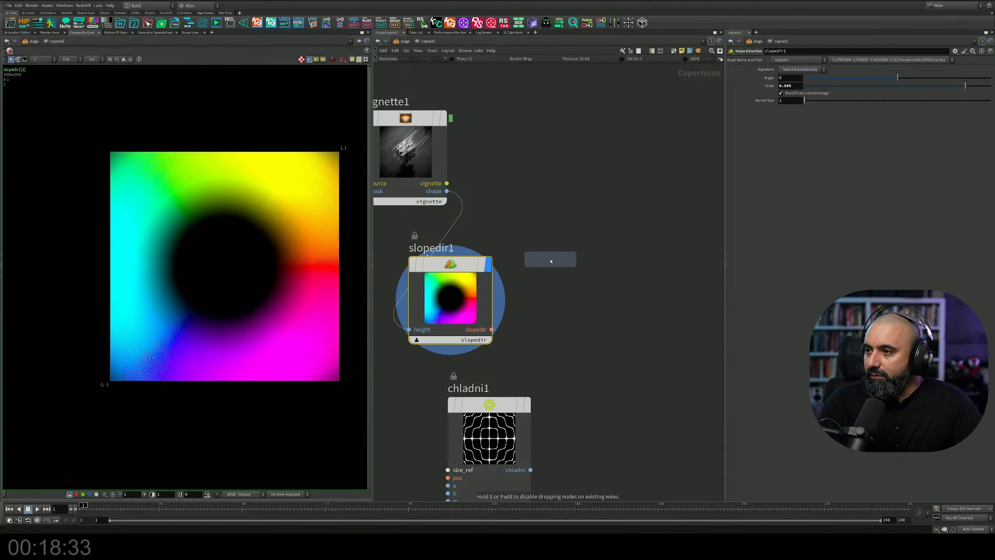
pyautogui.click(593, 193)
pyautogui.moveTo(594, 193); pyautogui.dragTo(617, 168)
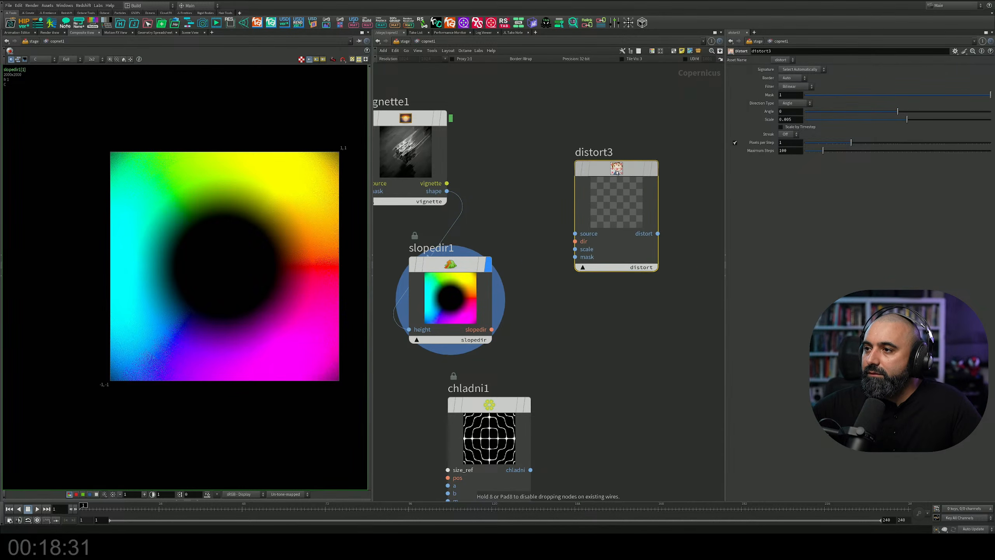
# Wire the vignette, slopedir and chladni outputs into the Distort node's source, dir and scale inputs, and display the result.
pyautogui.moveTo(447, 183); pyautogui.dragTo(492, 329)
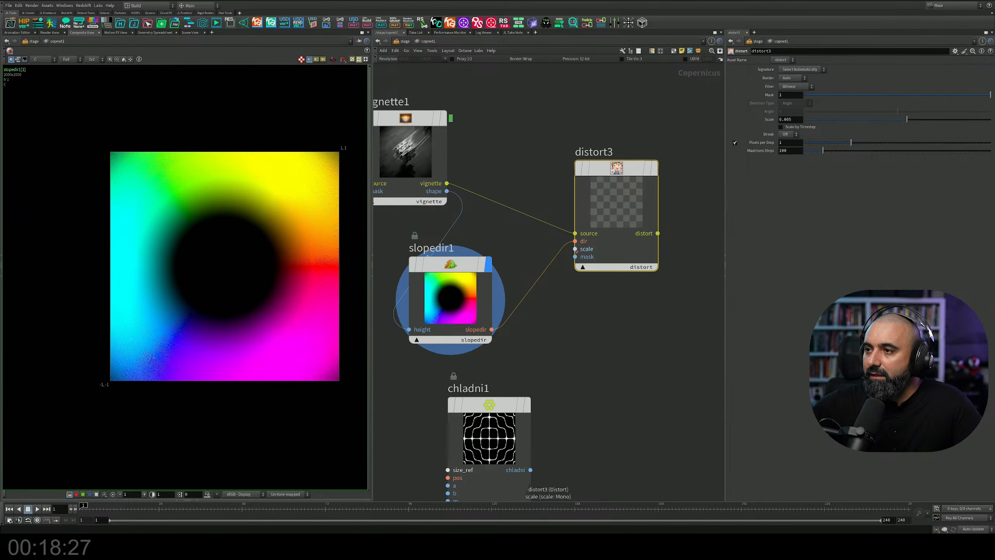
pyautogui.moveTo(575, 256); pyautogui.dragTo(530, 470)
pyautogui.click(653, 168)
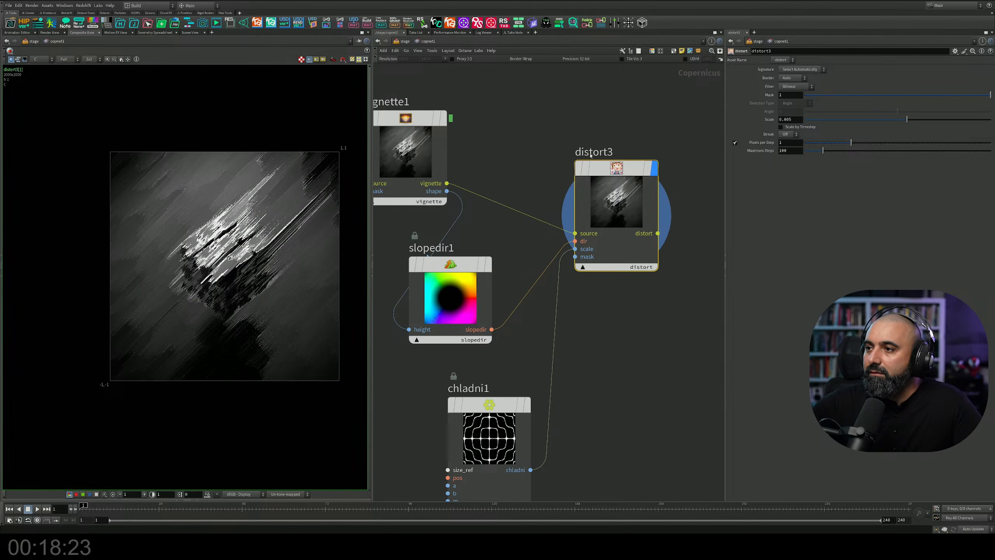
# Set the slopedir1 node's Angle to -7.5 and its Scale to about 0.58.
pyautogui.moveTo(603, 294); pyautogui.dragTo(658, 227, button='middle')
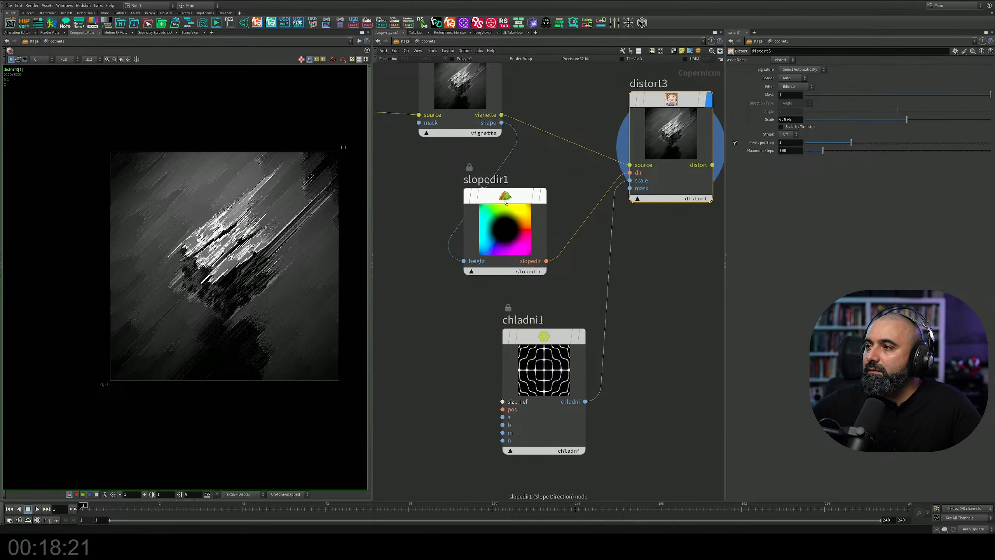
pyautogui.click(537, 212)
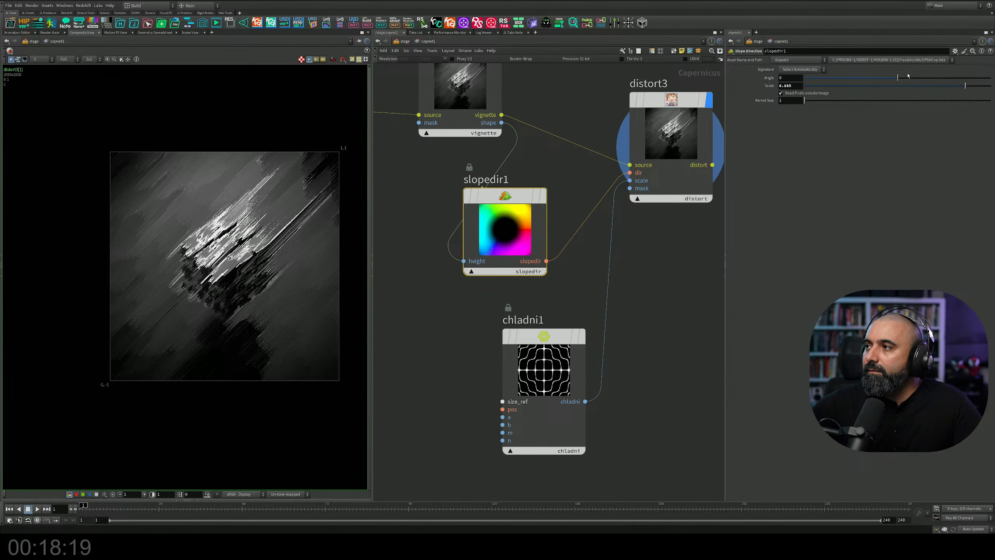
pyautogui.moveTo(898, 77)
pyautogui.mouseDown()
pyautogui.moveTo(824, 89)
pyautogui.moveTo(893, 87)
pyautogui.mouseUp()
pyautogui.moveTo(966, 86); pyautogui.dragTo(913, 87)
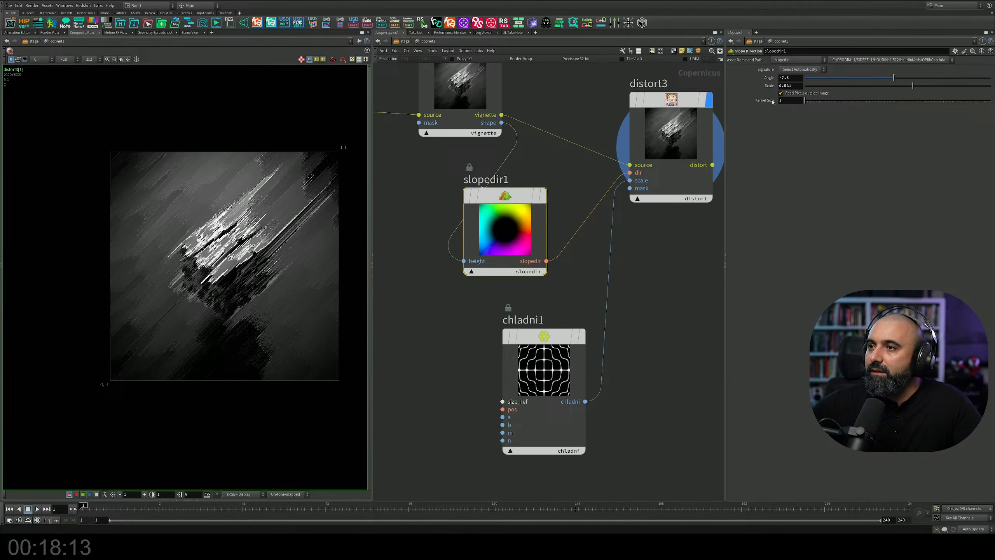
# Wire the upstream imagesample node's output into slopedir1's height input in place of the vignette shape.
pyautogui.moveTo(528, 176); pyautogui.dragTo(610, 177, button='middle')
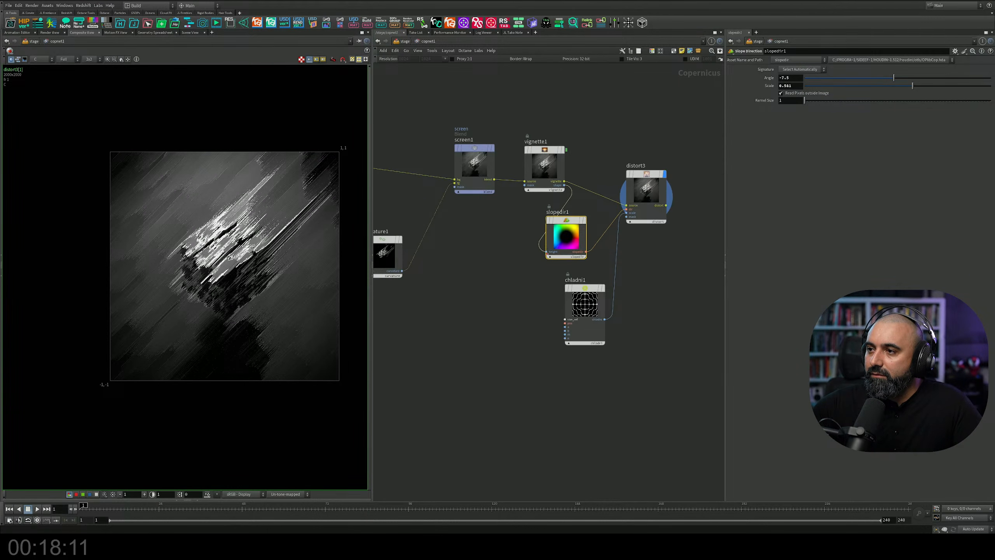
pyautogui.click(546, 252)
pyautogui.moveTo(426, 287); pyautogui.dragTo(669, 301, button='middle')
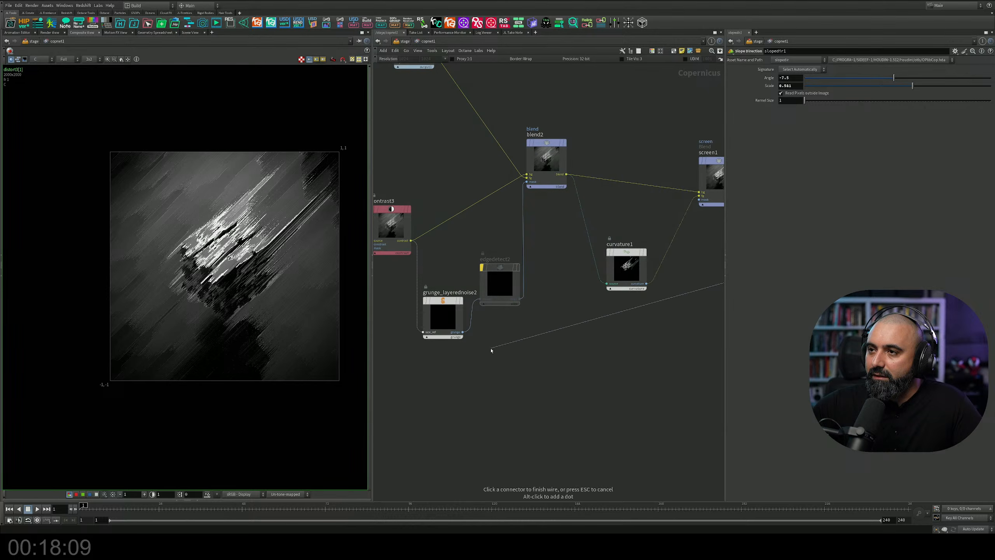
pyautogui.moveTo(491, 348); pyautogui.dragTo(669, 369, button='middle')
pyautogui.moveTo(497, 382); pyautogui.dragTo(713, 288, button='middle')
pyautogui.moveTo(591, 330); pyautogui.dragTo(762, 341, button='middle')
pyautogui.click(437, 363)
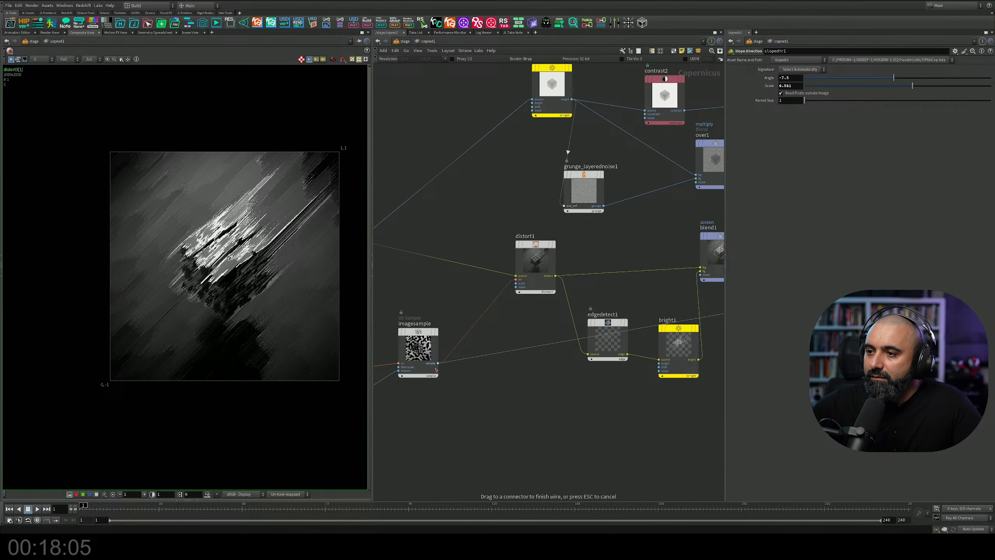
pyautogui.moveTo(714, 398); pyautogui.dragTo(382, 382, button='middle')
pyautogui.moveTo(721, 320); pyautogui.dragTo(424, 345, button='middle')
pyautogui.moveTo(707, 300); pyautogui.dragTo(461, 314, button='middle')
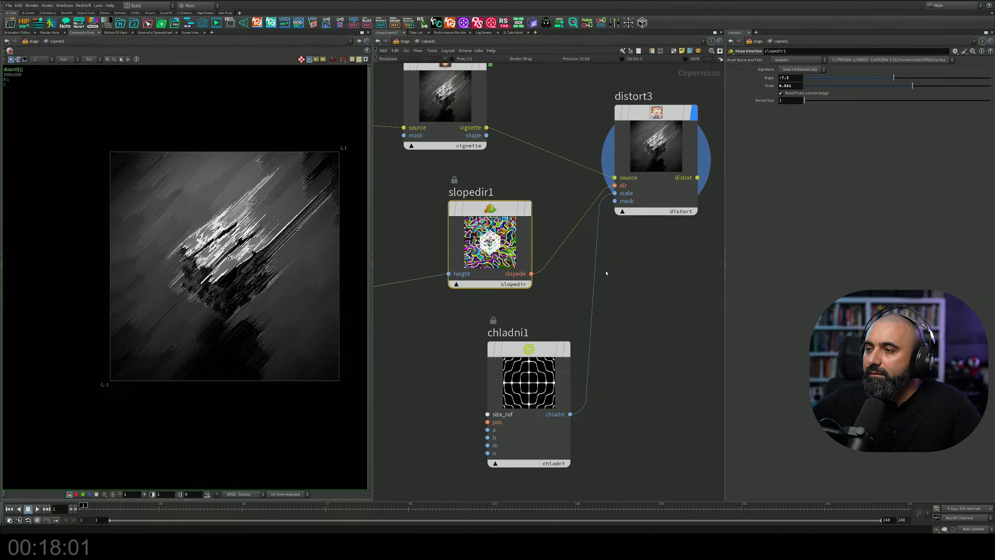
# Insert a Bright multiply-constant node between slopedir1 and distort3's dir input, and raise its Brightness above 10.
pyautogui.scroll(3, 621, 288)
pyautogui.click(593, 187)
pyautogui.moveTo(572, 254); pyautogui.dragTo(660, 246, button='middle')
pyautogui.moveTo(513, 189); pyautogui.dragTo(428, 189)
pyautogui.press('Tab')
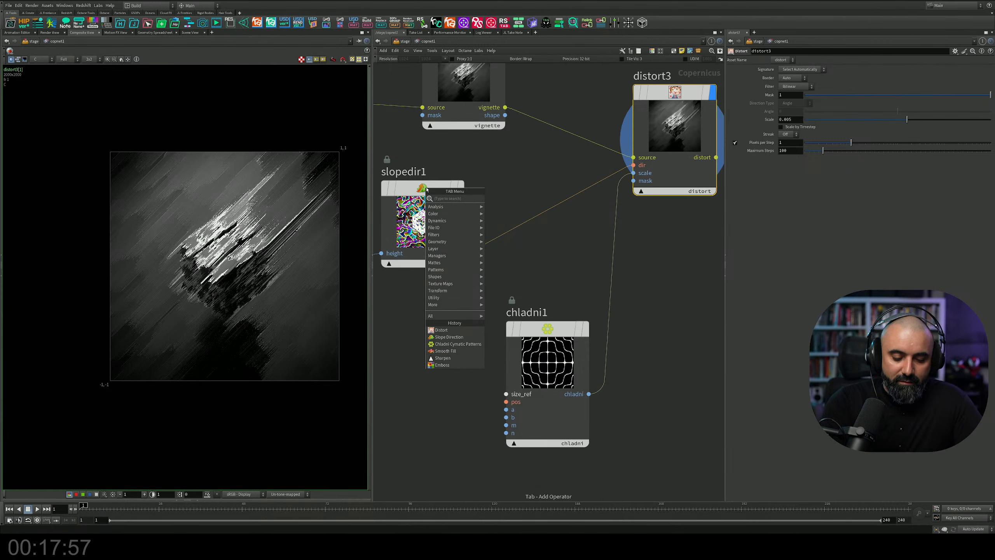
pyautogui.write('blur')
pyautogui.press('Down')
pyautogui.press('Return')
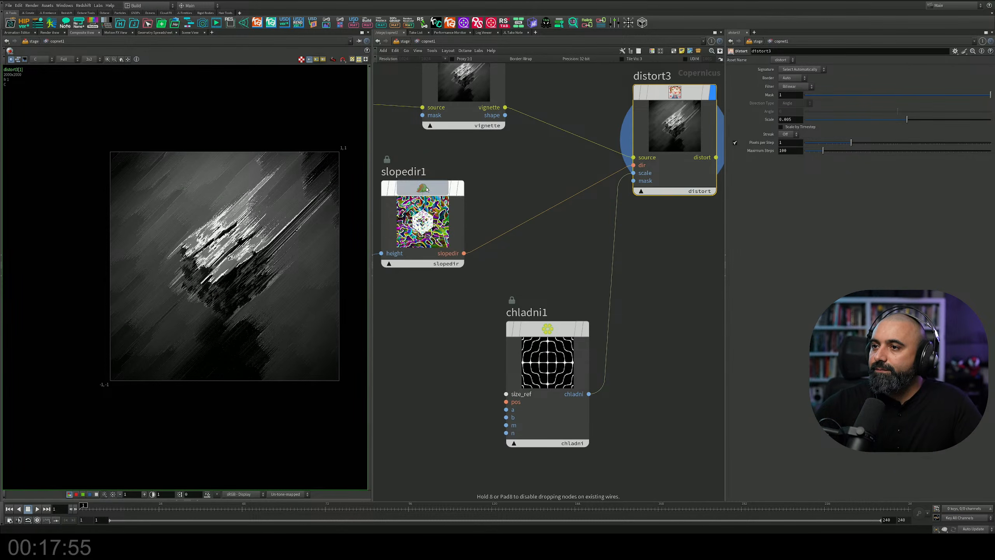
pyautogui.click(521, 223)
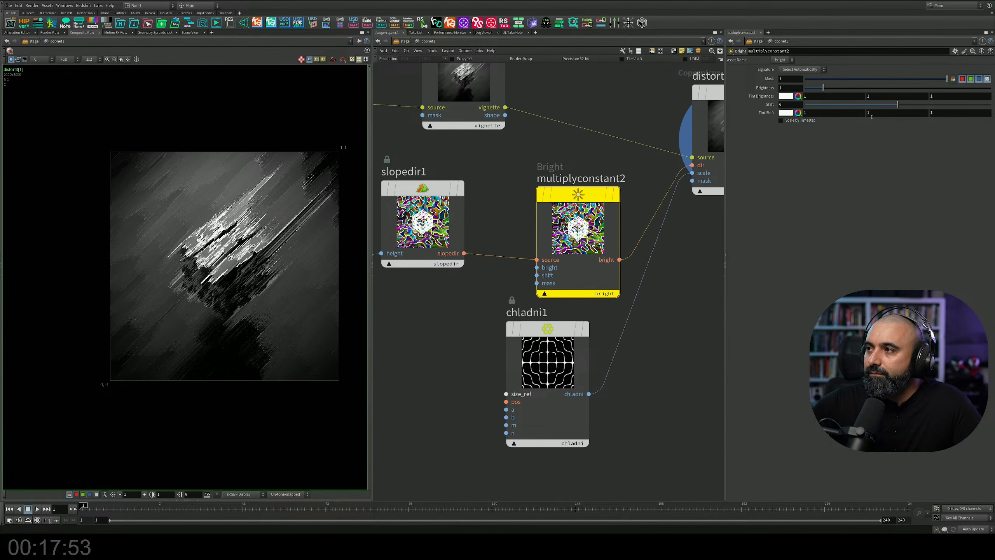
pyautogui.moveTo(829, 89); pyautogui.dragTo(926, 88)
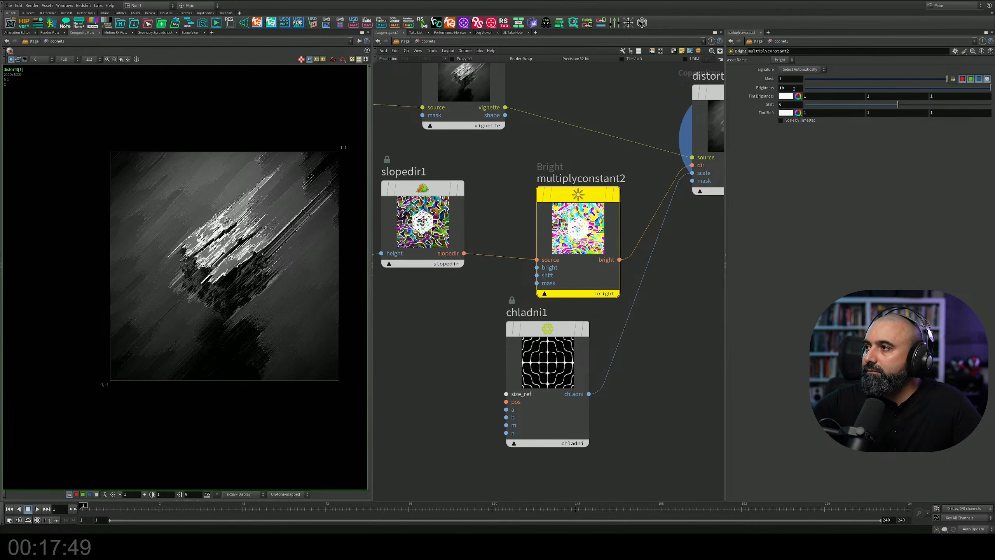
pyautogui.moveTo(793, 89); pyautogui.dragTo(846, 89, button='middle')
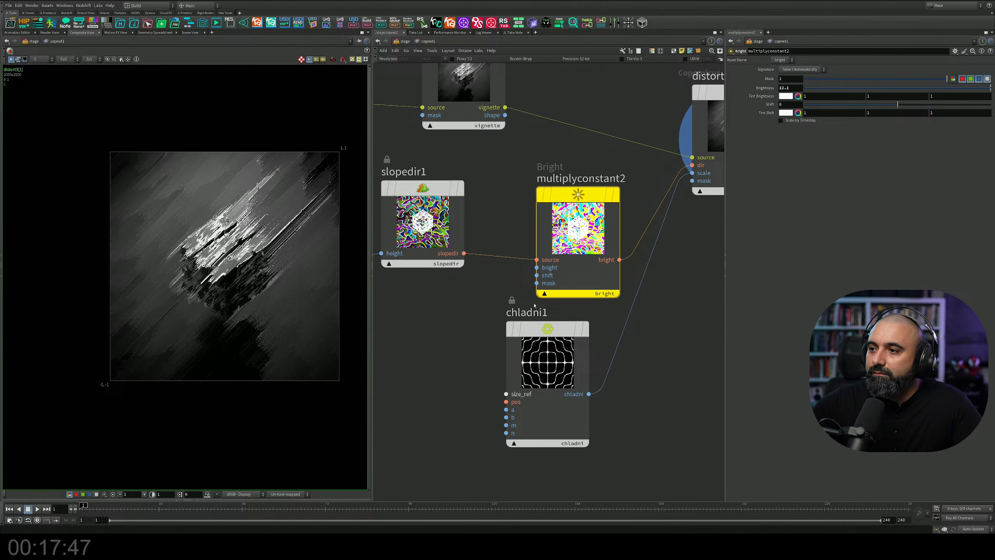
# Try chladni1 with Threshold 0.71, Smoothing Width about 0.3, Amplitude Ratio about 4.9 and Frequency about 1.87.
pyautogui.moveTo(547, 353); pyautogui.dragTo(550, 371)
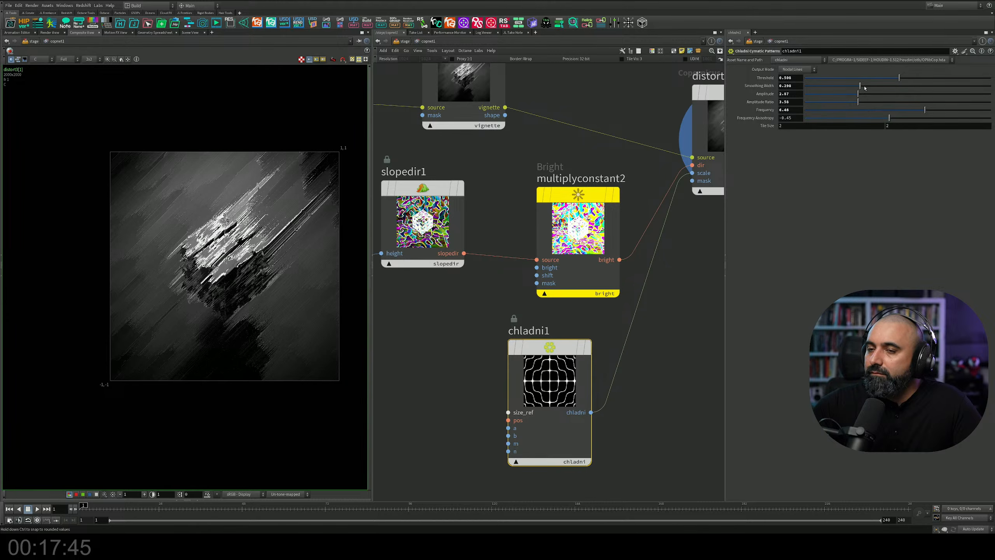
pyautogui.moveTo(864, 88); pyautogui.dragTo(936, 93)
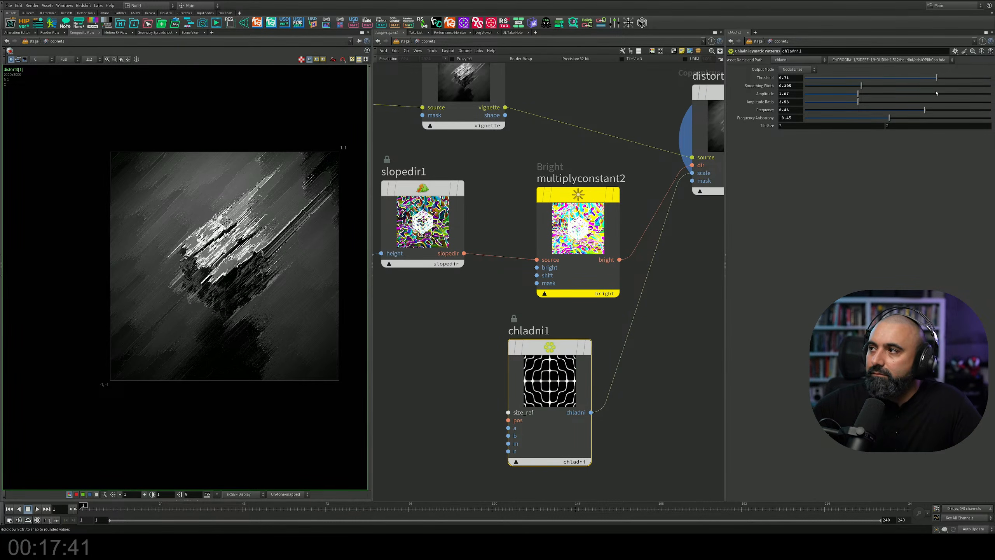
pyautogui.moveTo(864, 105); pyautogui.dragTo(824, 113)
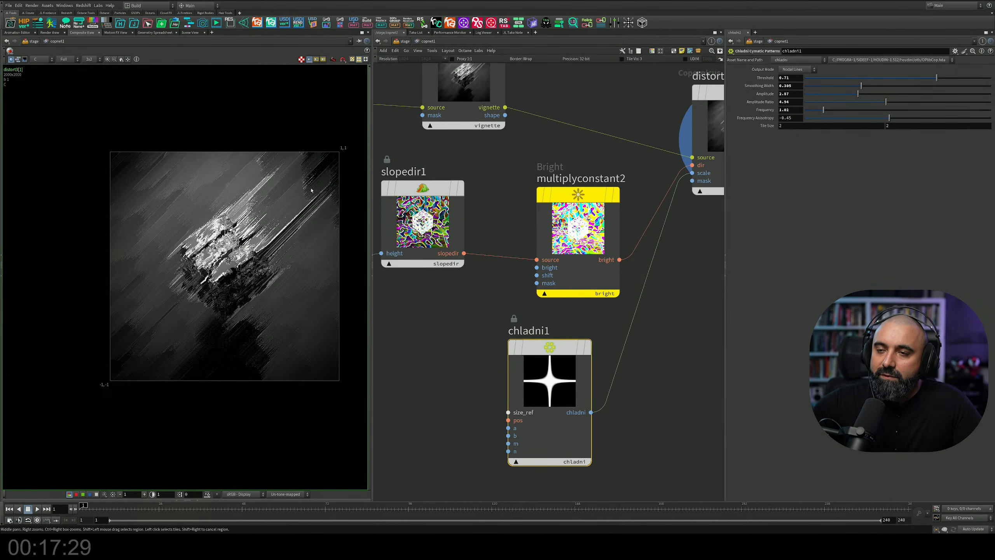
pyautogui.scroll(4, 312, 191)
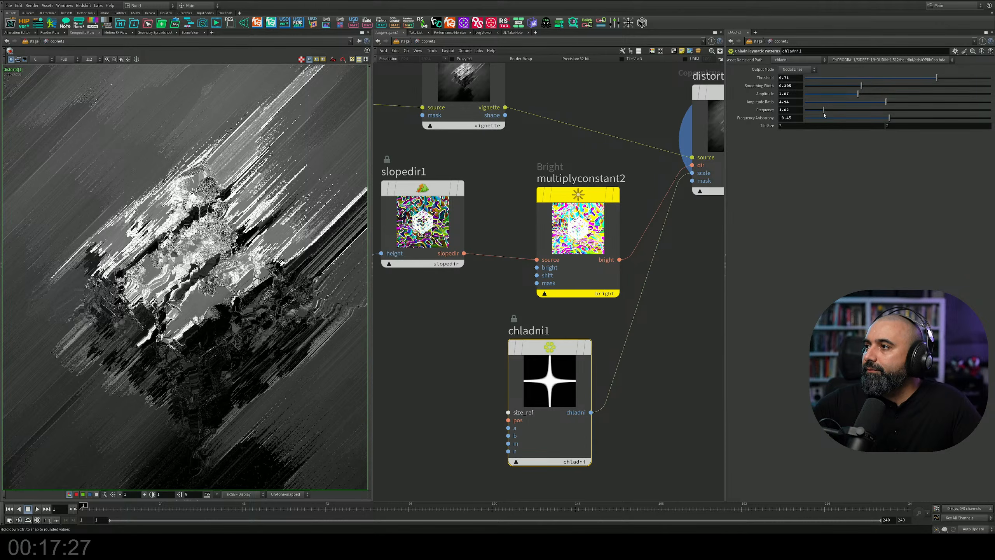
pyautogui.moveTo(825, 115)
pyautogui.mouseDown()
pyautogui.moveTo(803, 123)
pyautogui.moveTo(840, 111)
pyautogui.mouseUp()
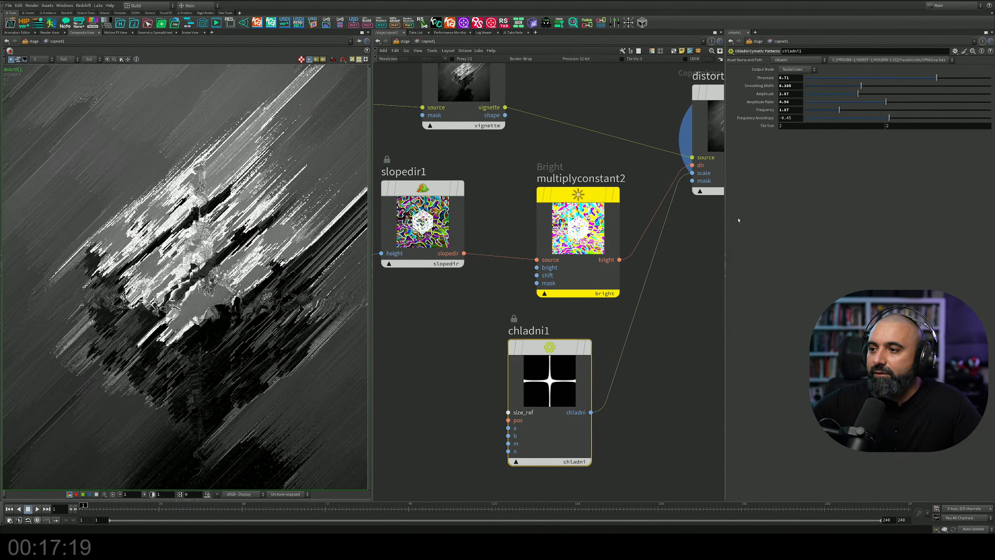
# Wire curvature1's output into chladni1's size_ref input and move chladni1 further below the Bright node.
pyautogui.scroll(-4, 532, 283)
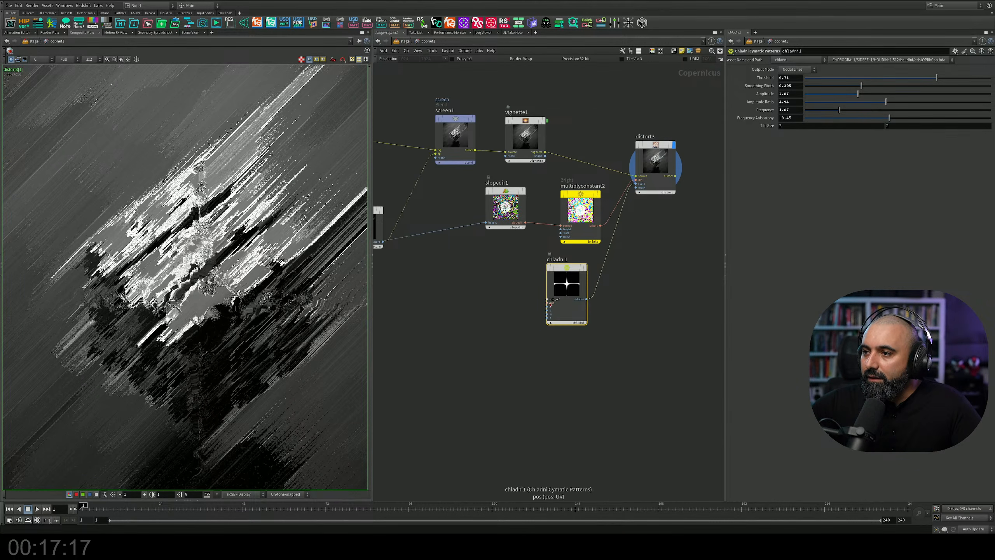
pyautogui.scroll(4, 539, 301)
pyautogui.click(556, 298)
pyautogui.moveTo(406, 167); pyautogui.dragTo(609, 253, button='middle')
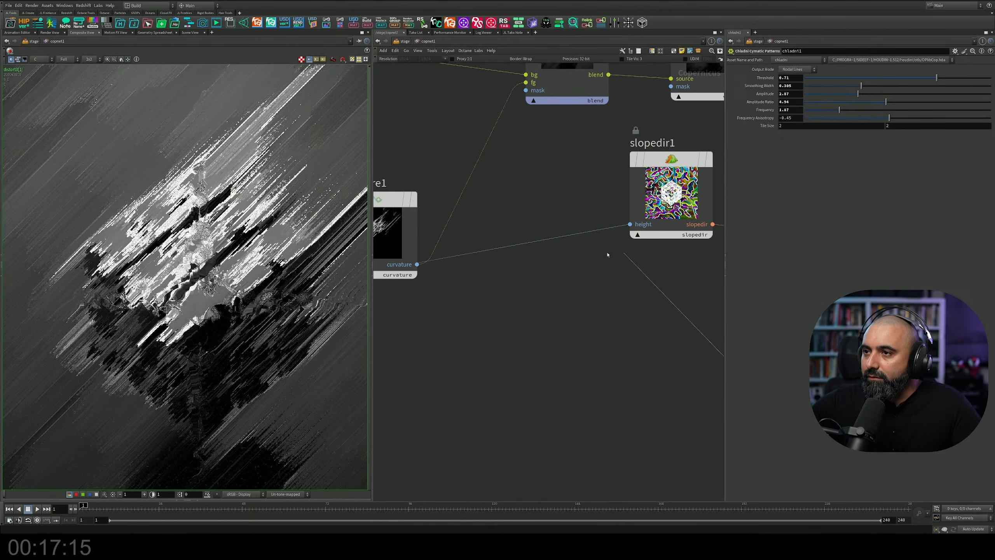
pyautogui.click(418, 265)
pyautogui.moveTo(650, 352); pyautogui.dragTo(484, 260, button='middle')
pyautogui.scroll(-1, 484, 259)
pyautogui.scroll(-3, 484, 259)
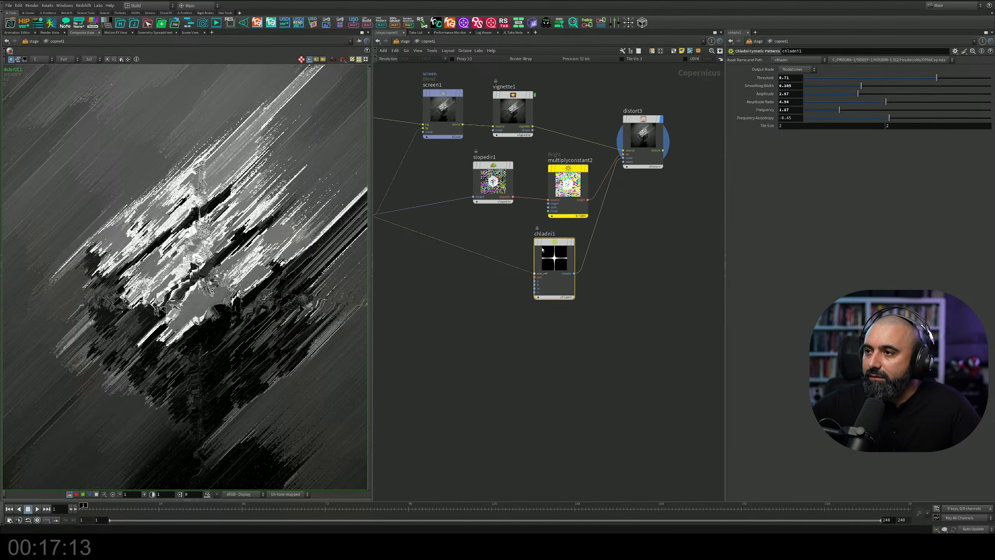
pyautogui.moveTo(558, 243); pyautogui.dragTo(562, 266)
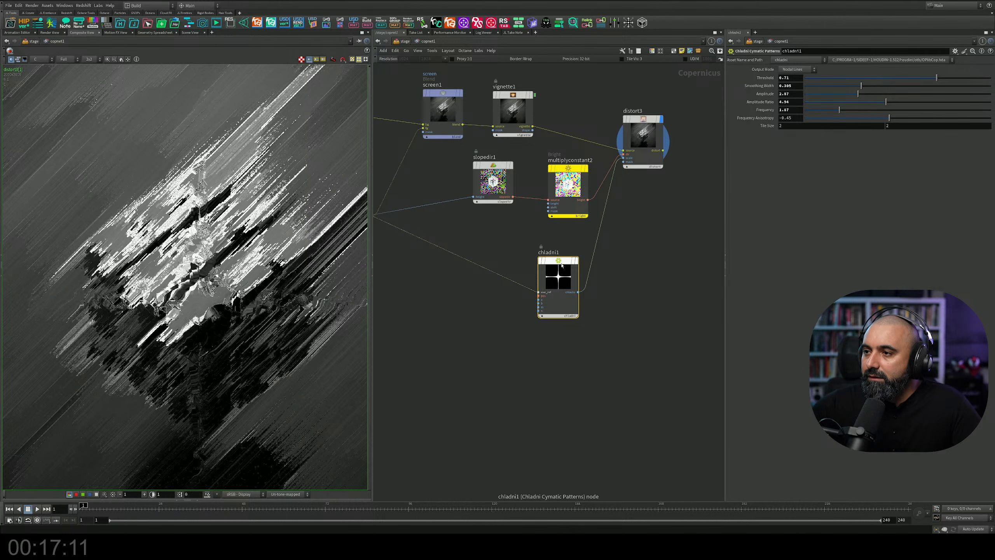
# Delete the chladni1 node and cut the leftover wire into distort3's scale input.
pyautogui.press('Delete')
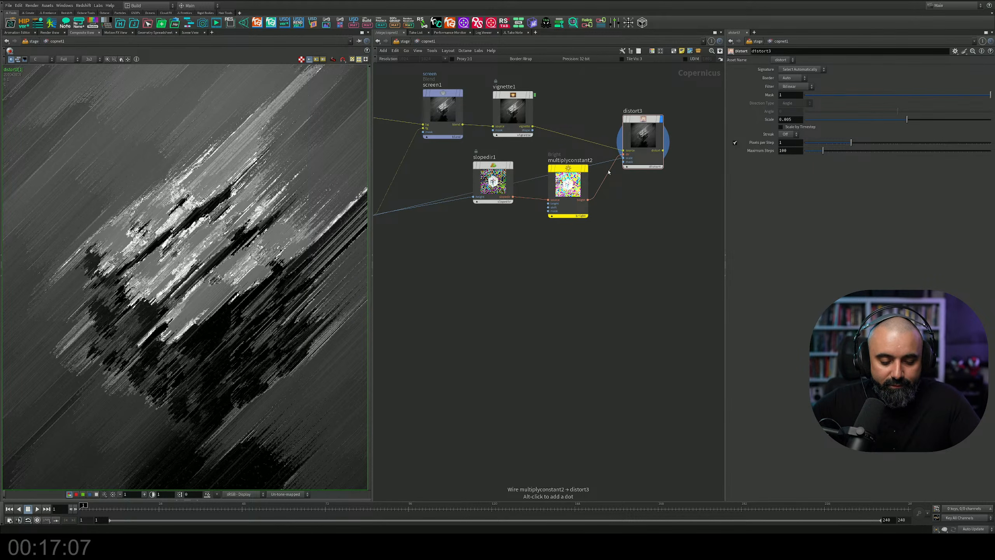
pyautogui.press('y')
pyautogui.moveTo(603, 160); pyautogui.dragTo(605, 165)
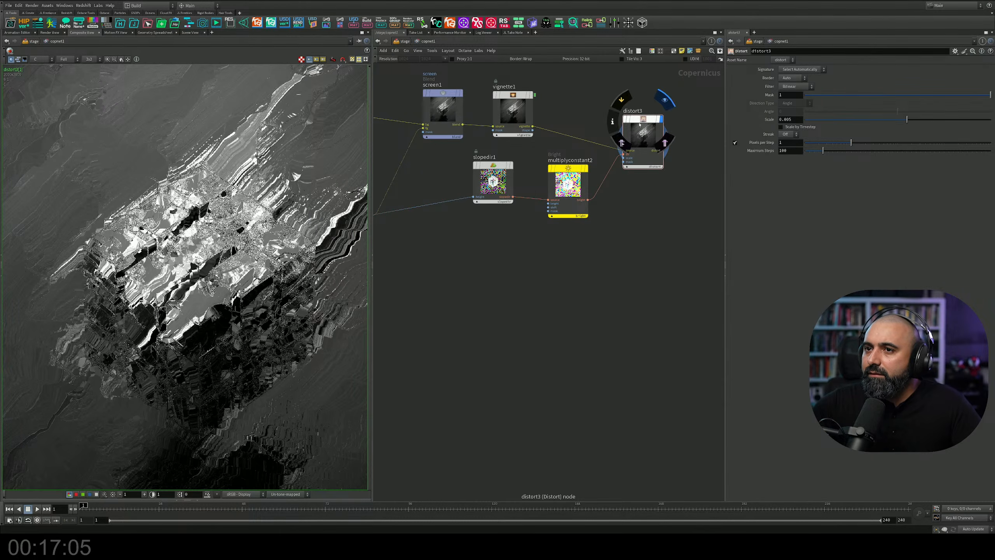
pyautogui.scroll(-2, 215, 274)
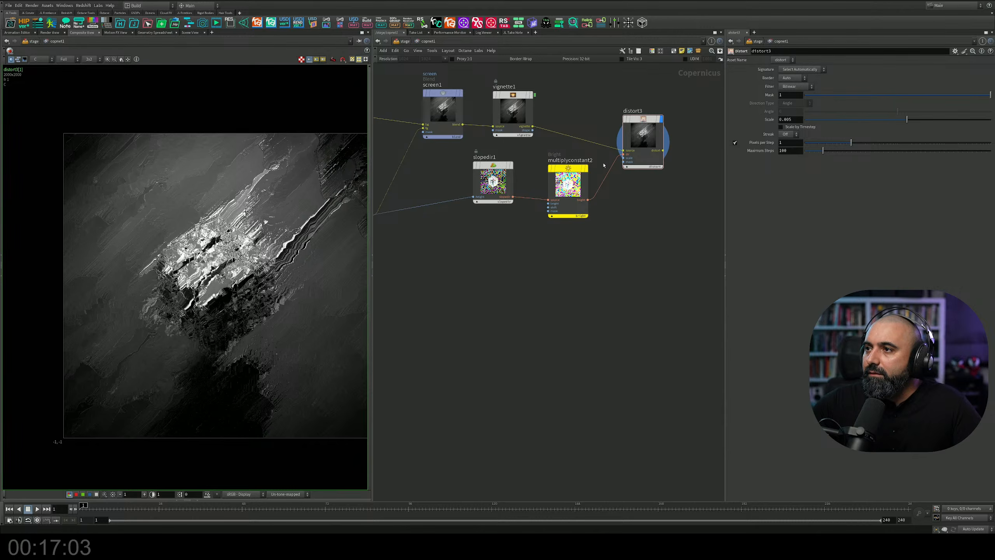
# Try multiplyconstant2 with its Brightness lowered to about 1.28.
pyautogui.doubleClick(581, 161)
pyautogui.press('Return')
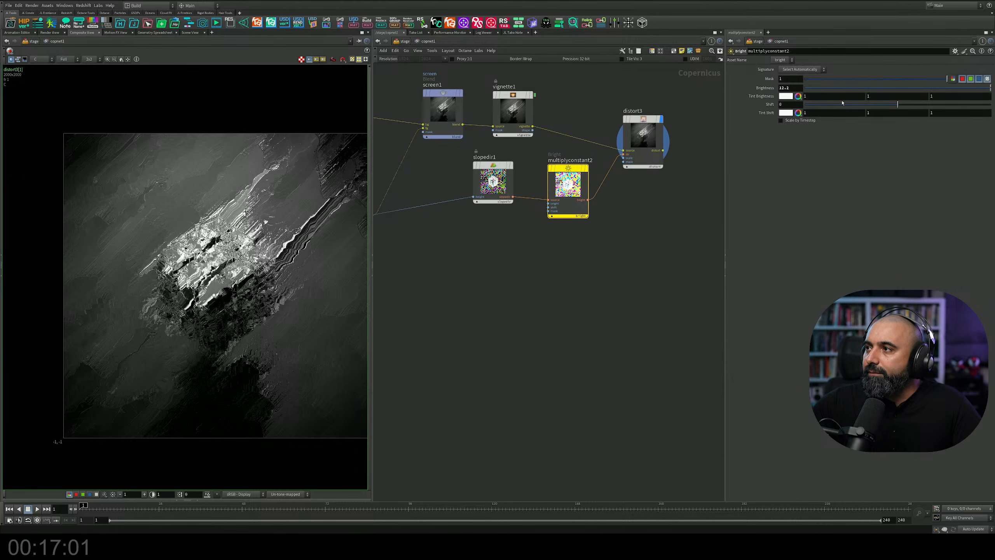
pyautogui.moveTo(963, 87); pyautogui.dragTo(834, 104)
# Reconnect slopedir1's height input to the cube image further upstream instead of the imagesample output.
pyautogui.moveTo(532, 214); pyautogui.dragTo(625, 305, button='middle')
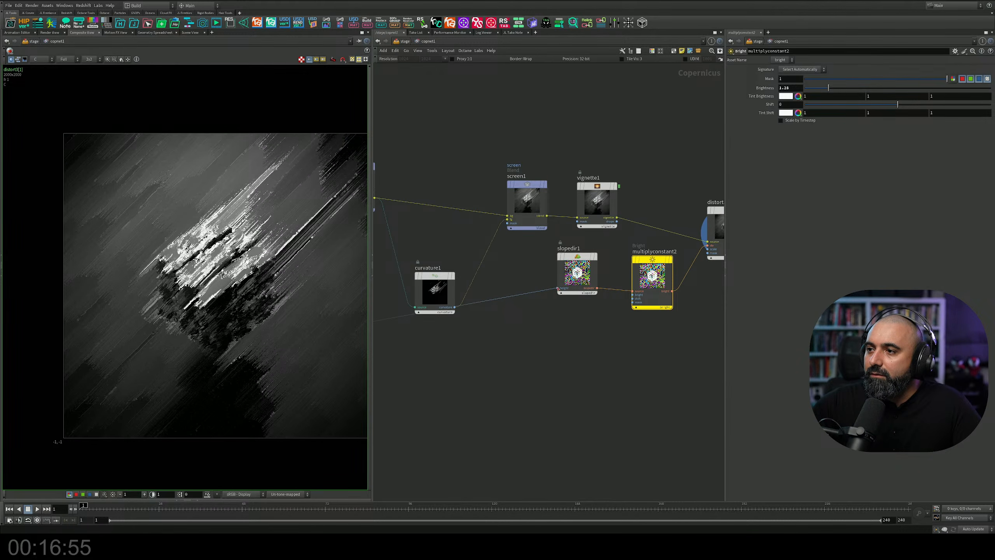
pyautogui.click(558, 289)
pyautogui.moveTo(532, 265); pyautogui.dragTo(642, 307, button='middle')
pyautogui.moveTo(462, 138); pyautogui.dragTo(606, 276, button='middle')
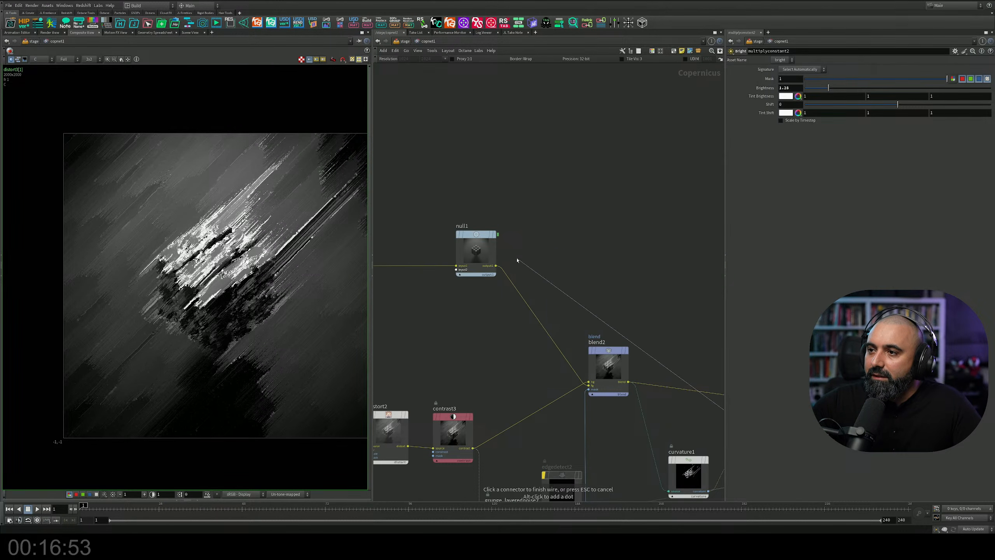
pyautogui.moveTo(540, 265); pyautogui.dragTo(688, 205, button='middle')
pyautogui.moveTo(466, 302); pyautogui.dragTo(397, 188, button='middle')
pyautogui.click(543, 308)
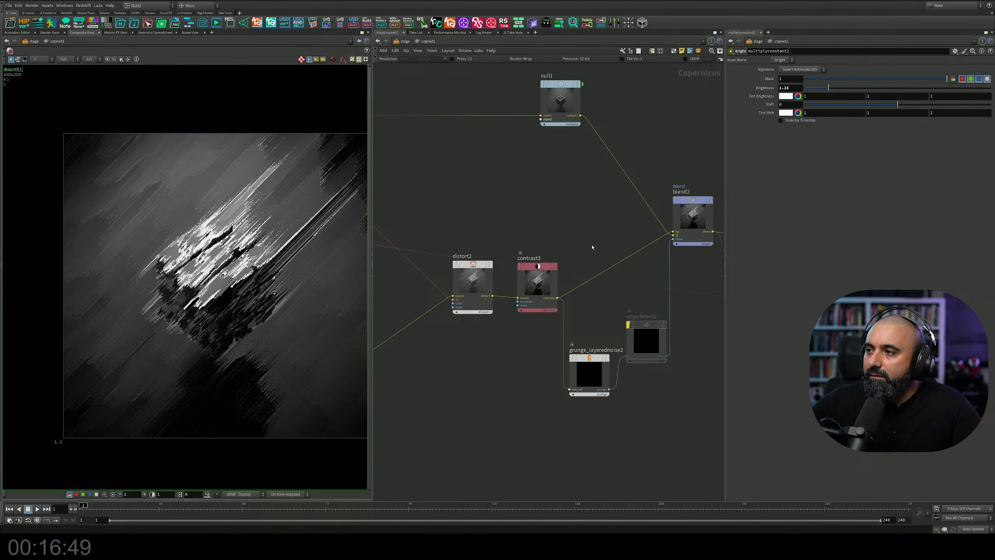
pyautogui.moveTo(682, 274); pyautogui.dragTo(332, 209, button='middle')
pyautogui.scroll(4, 634, 268)
pyautogui.moveTo(506, 300); pyautogui.dragTo(548, 403, button='middle')
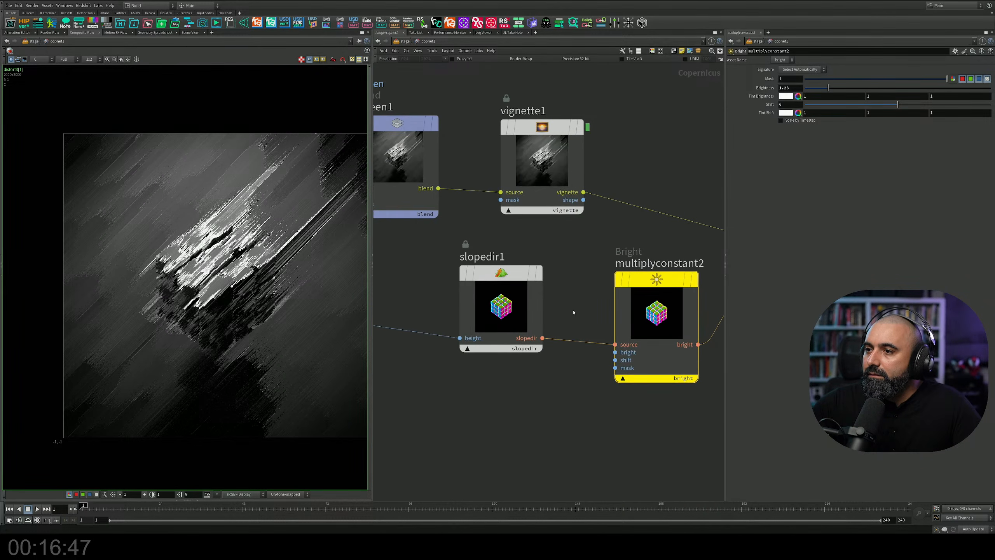
# Set multiplyconstant2's Brightness to about 3.
pyautogui.moveTo(574, 313); pyautogui.dragTo(530, 276, button='middle')
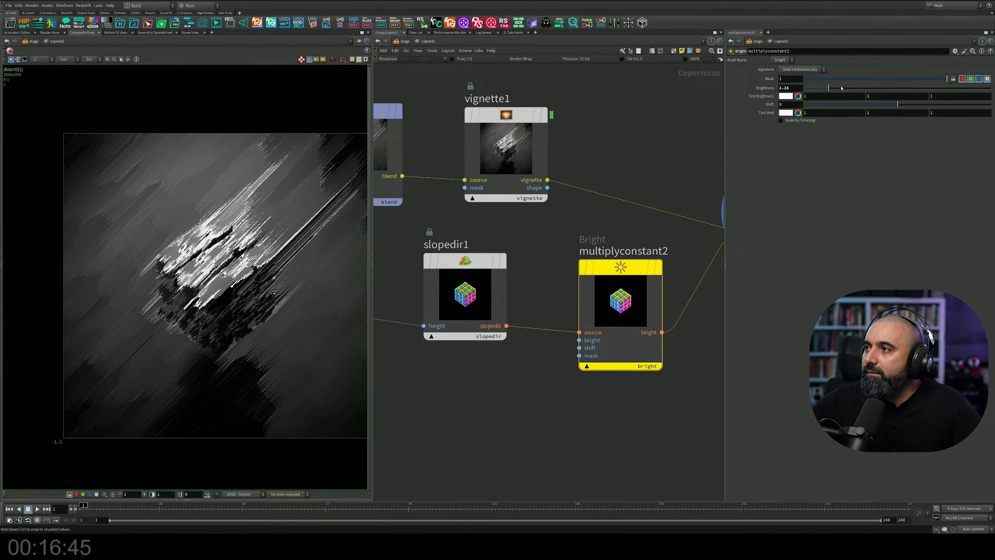
pyautogui.moveTo(842, 88); pyautogui.dragTo(865, 103)
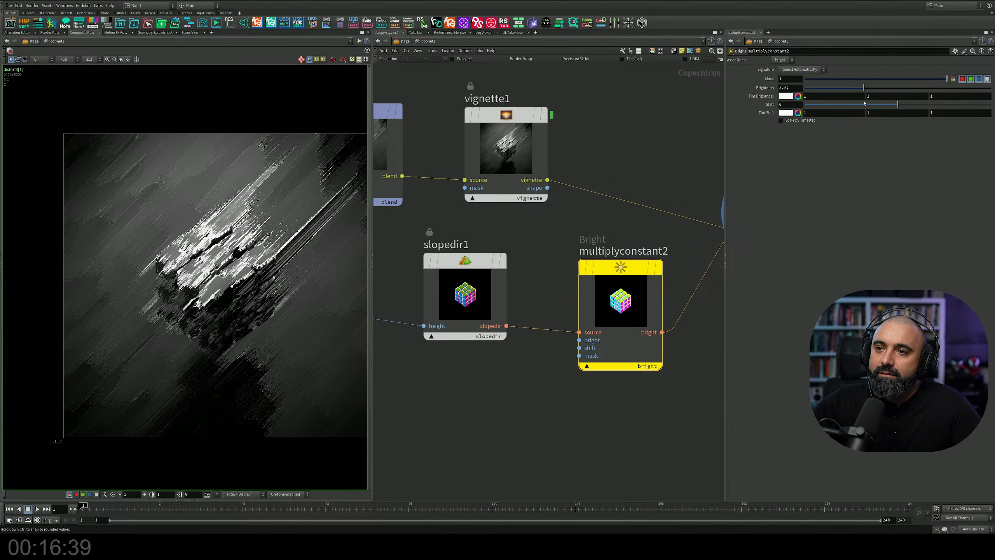
# Try feeding slopedir1's height input from slapcompimport2's instanceId output, and undo the connection.
pyautogui.scroll(-4, 588, 345)
pyautogui.moveTo(483, 379); pyautogui.dragTo(574, 337, button='middle')
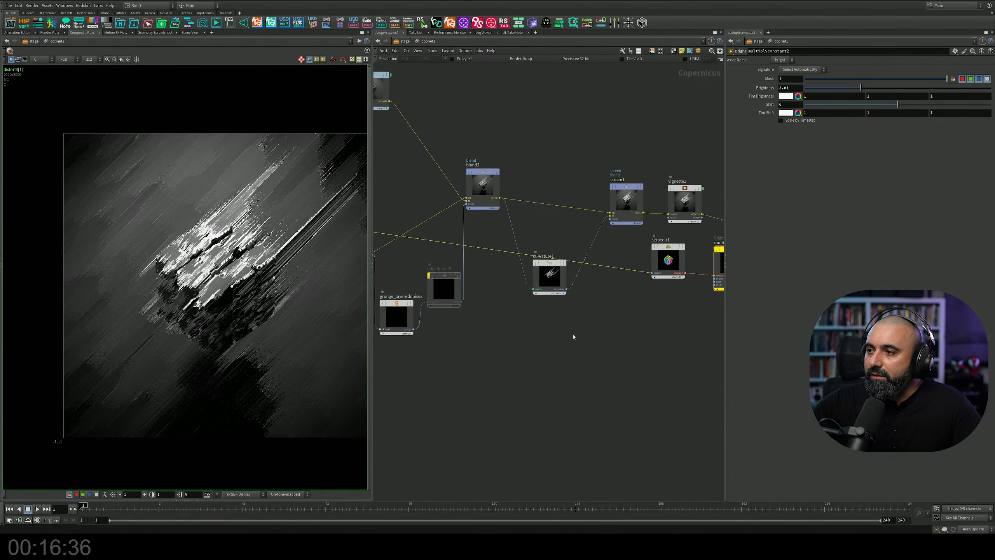
pyautogui.click(654, 274)
pyautogui.moveTo(442, 335); pyautogui.dragTo(711, 338, button='middle')
pyautogui.moveTo(454, 393); pyautogui.dragTo(712, 379, button='middle')
pyautogui.moveTo(543, 268); pyautogui.dragTo(768, 310, button='middle')
pyautogui.moveTo(427, 262); pyautogui.dragTo(815, 268, button='middle')
pyautogui.moveTo(631, 330); pyautogui.dragTo(505, 367, button='middle')
pyautogui.scroll(5, 543, 335)
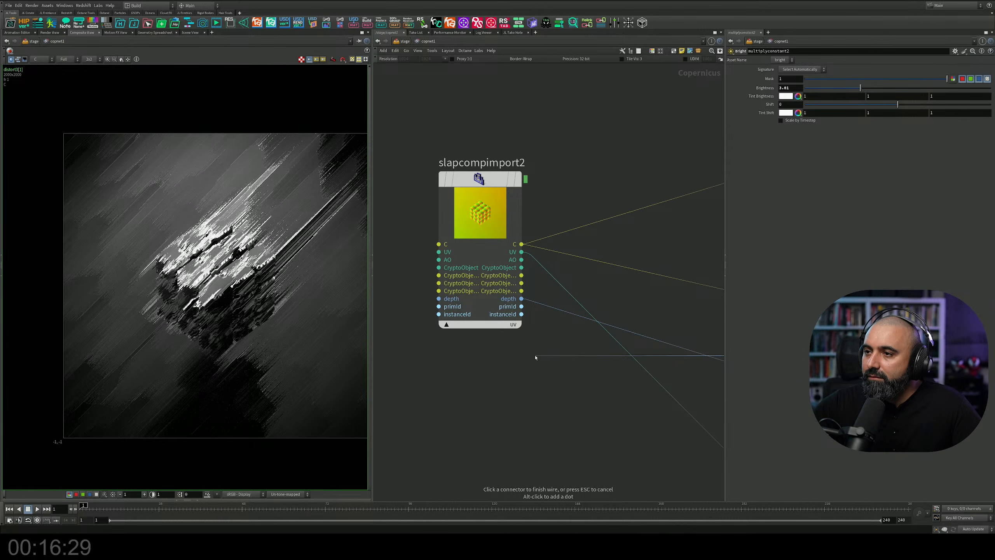
pyautogui.click(527, 317)
pyautogui.hotkey('ctrl', 'z')
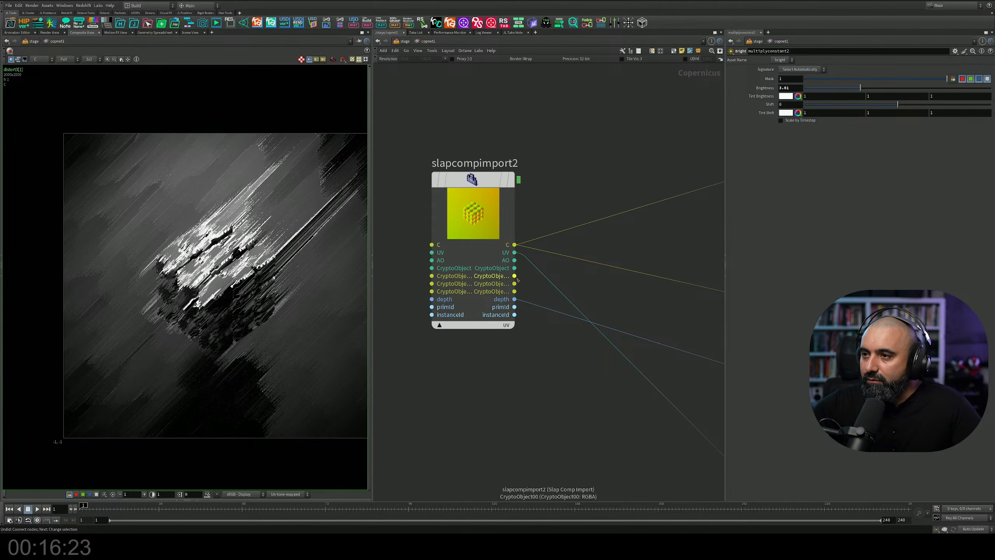
# Connect rgbtouv1's uv output to slopedir1's height input.
pyautogui.click(517, 253)
pyautogui.scroll(-6, 470, 283)
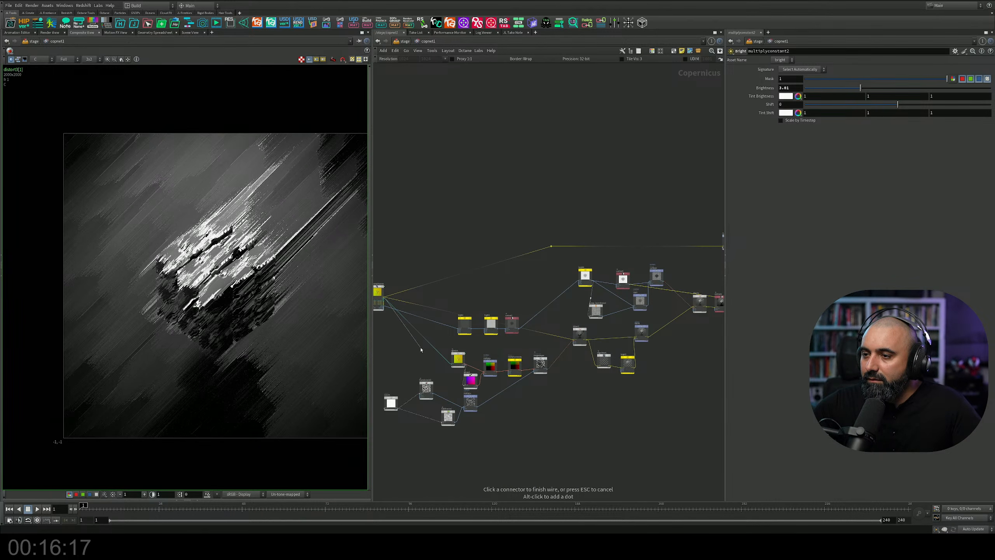
pyautogui.scroll(6, 466, 353)
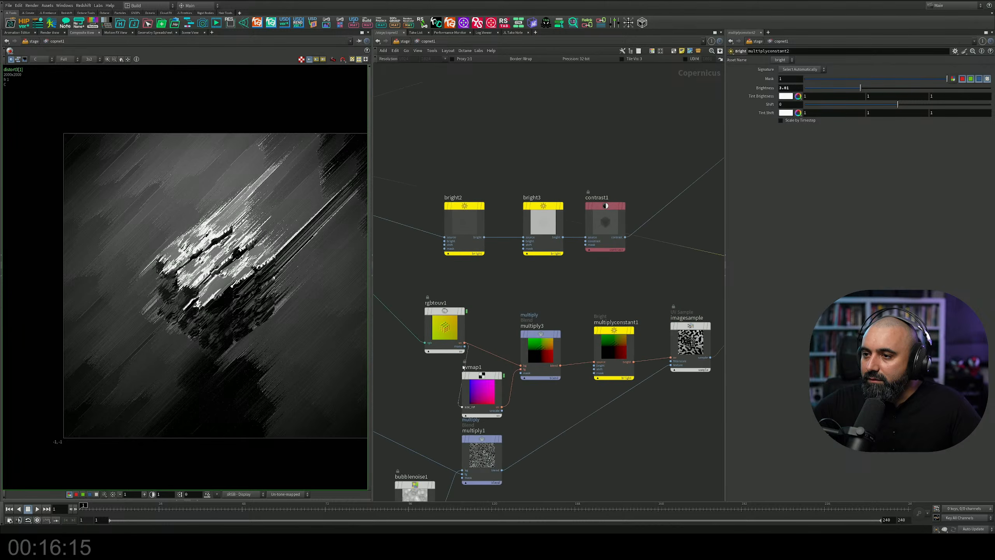
pyautogui.moveTo(478, 337); pyautogui.dragTo(447, 348, button='middle')
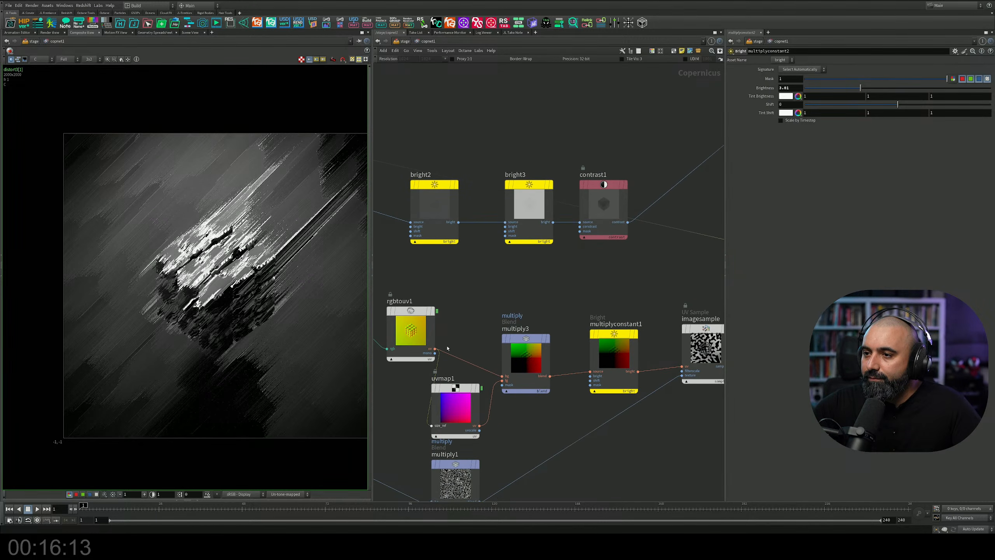
pyautogui.moveTo(643, 265); pyautogui.dragTo(286, 338, button='middle')
pyautogui.scroll(-3, 582, 284)
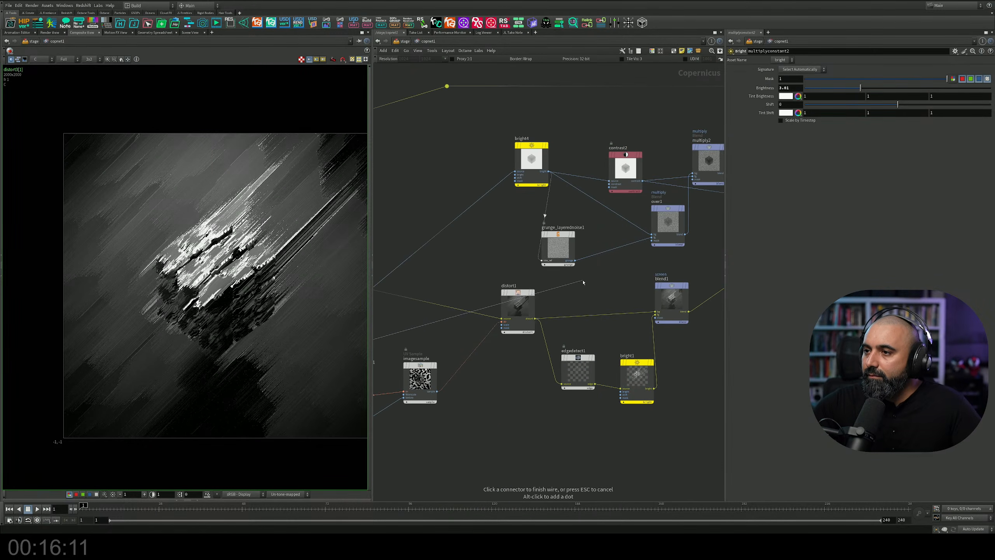
pyautogui.moveTo(599, 288); pyautogui.dragTo(383, 317, button='middle')
pyautogui.moveTo(581, 335); pyautogui.dragTo(394, 337, button='middle')
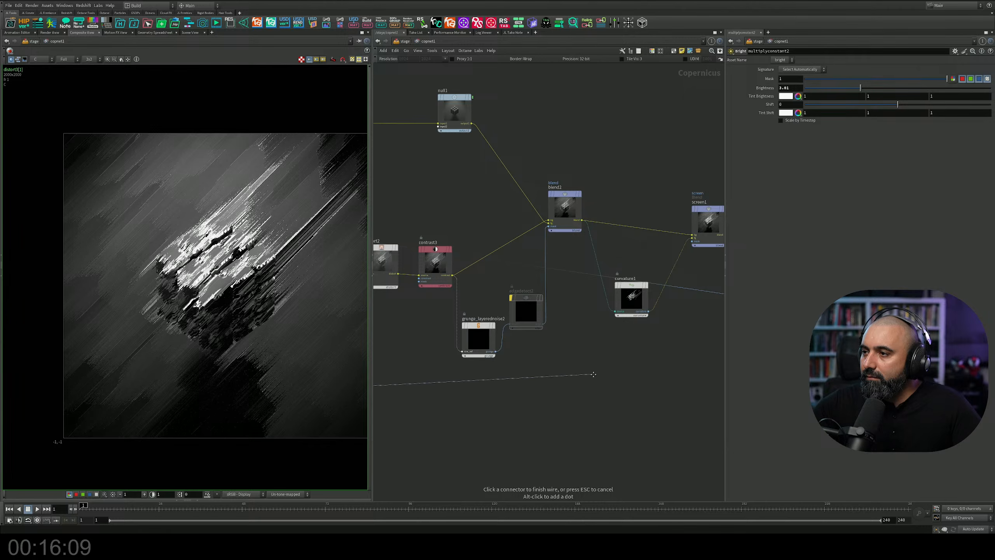
pyautogui.moveTo(594, 374); pyautogui.dragTo(400, 389, button='middle')
pyautogui.click(538, 310)
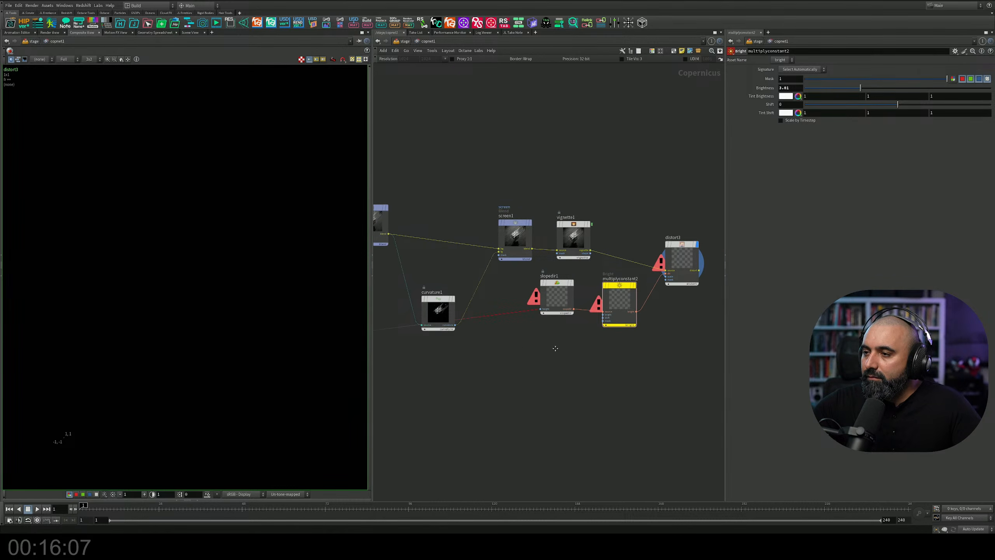
# Add a UV to Mono node and insert it into the connection feeding slopedir1's height input.
pyautogui.scroll(5, 556, 348)
pyautogui.press('Tab')
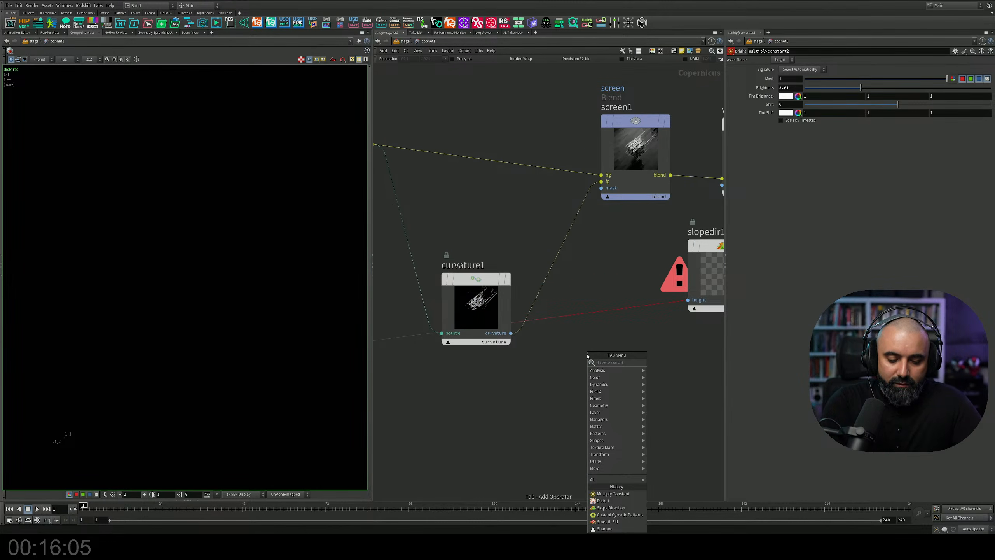
pyautogui.write('uv')
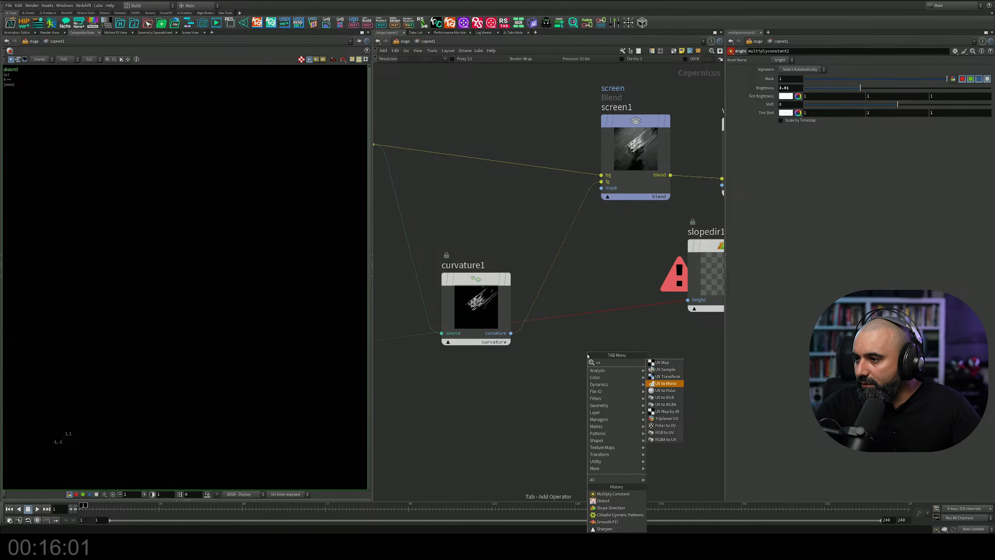
pyautogui.press('Return')
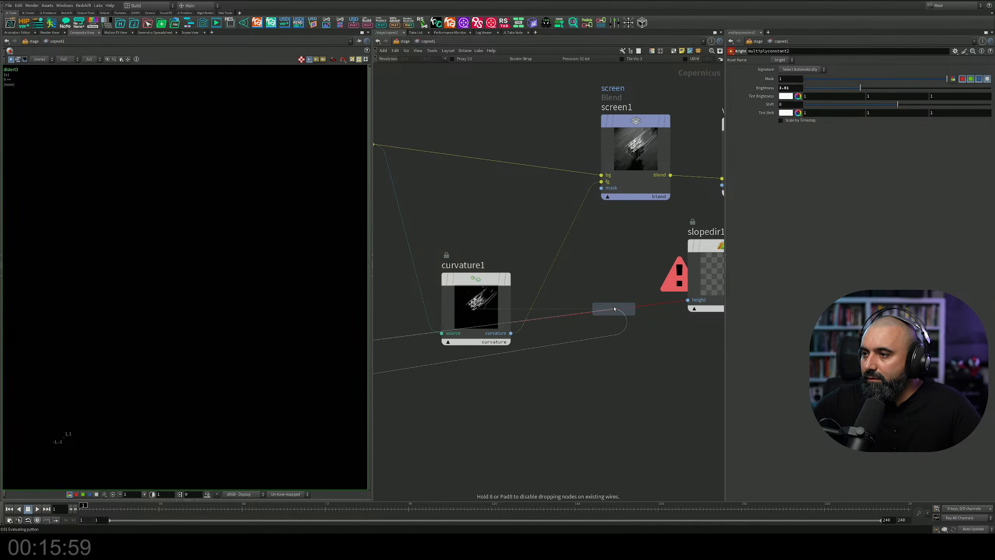
pyautogui.click(631, 378)
pyautogui.moveTo(632, 376); pyautogui.dragTo(628, 295)
pyautogui.moveTo(629, 393); pyautogui.dragTo(491, 390, button='middle')
pyautogui.moveTo(626, 368)
pyautogui.mouseDown(button='middle')
pyautogui.moveTo(493, 376)
pyautogui.moveTo(521, 413)
pyautogui.mouseUp(button='middle')
# Set multiplyconstant2's Brightness to about 8.51 and its Shift to about 0.195.
pyautogui.click(490, 309)
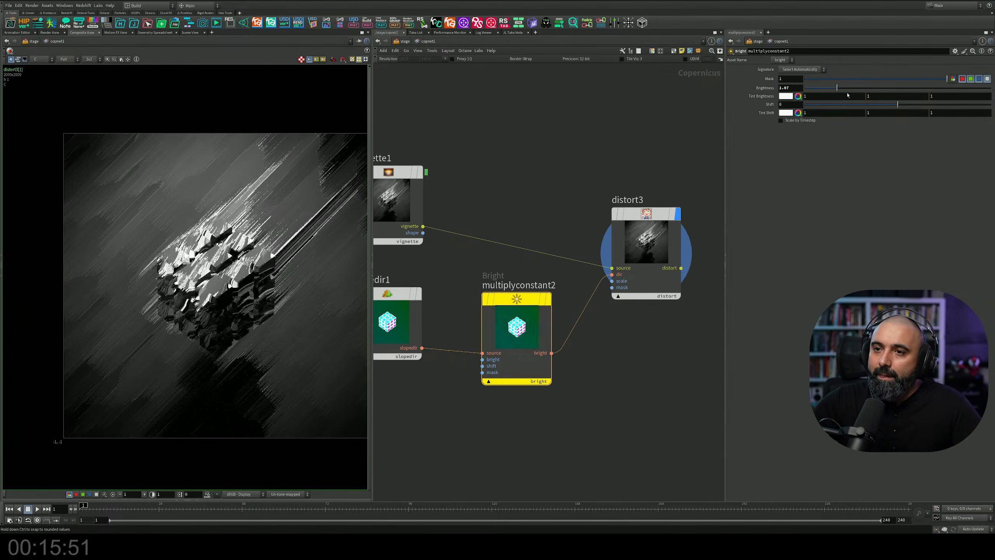
pyautogui.moveTo(855, 87); pyautogui.dragTo(862, 126)
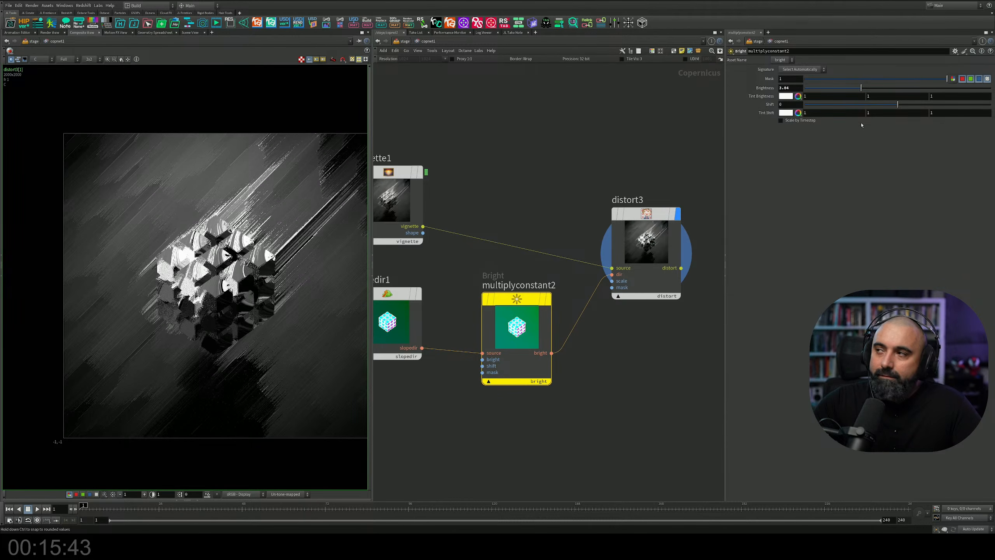
pyautogui.moveTo(887, 107); pyautogui.dragTo(825, 116)
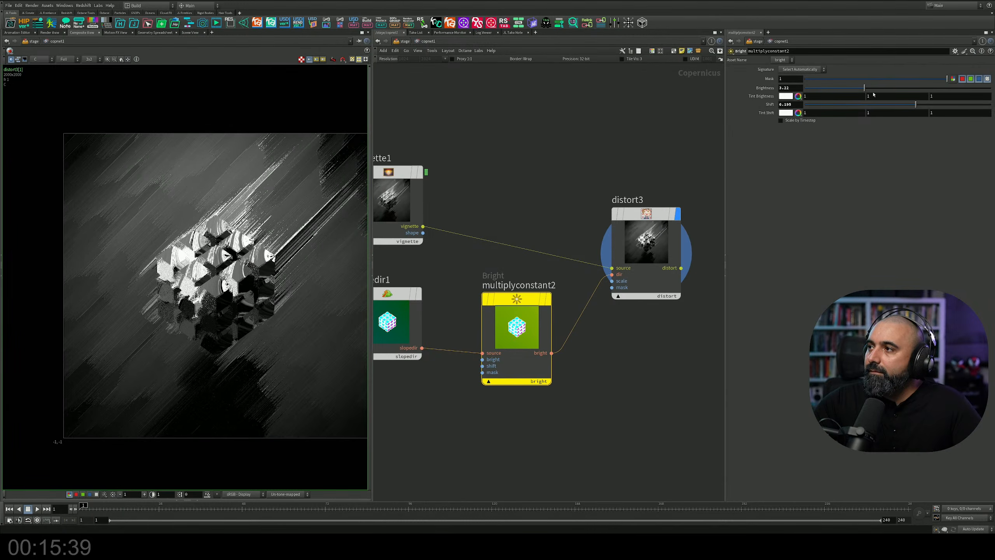
pyautogui.moveTo(866, 88); pyautogui.dragTo(937, 90)
pyautogui.moveTo(986, 119); pyautogui.dragTo(964, 134)
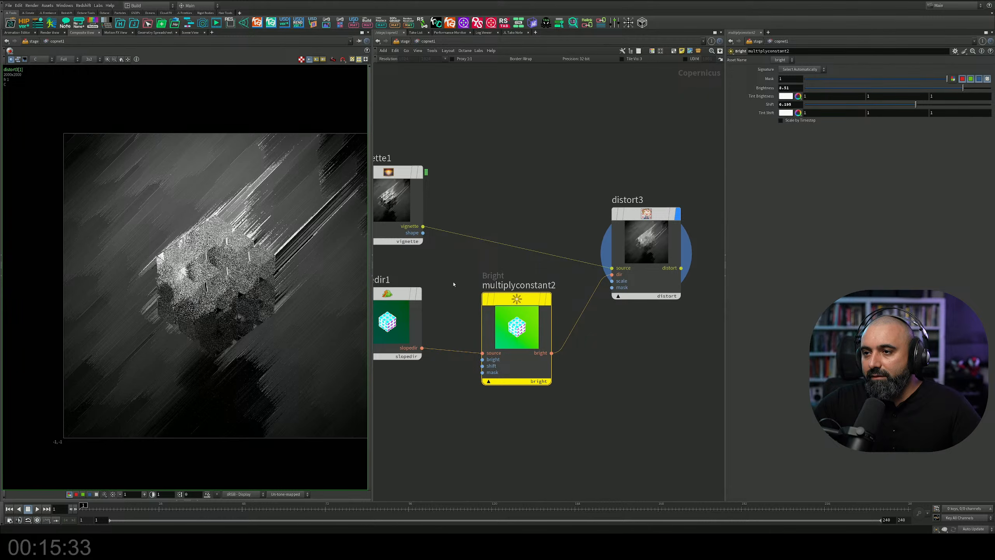
# Set slopedir1's Angle to about -65.7, its Scale to about 0.11 and its Kernel Size to 8.
pyautogui.moveTo(453, 283); pyautogui.dragTo(582, 269, button='middle')
pyautogui.click(518, 280)
pyautogui.moveTo(888, 88); pyautogui.dragTo(912, 78)
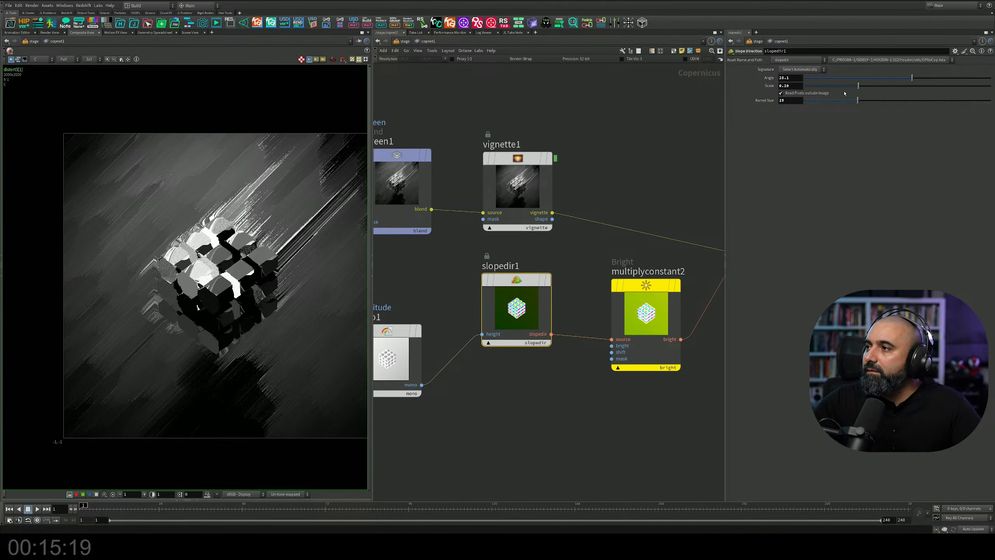
pyautogui.moveTo(855, 89); pyautogui.dragTo(805, 89)
pyautogui.moveTo(889, 77); pyautogui.dragTo(827, 107)
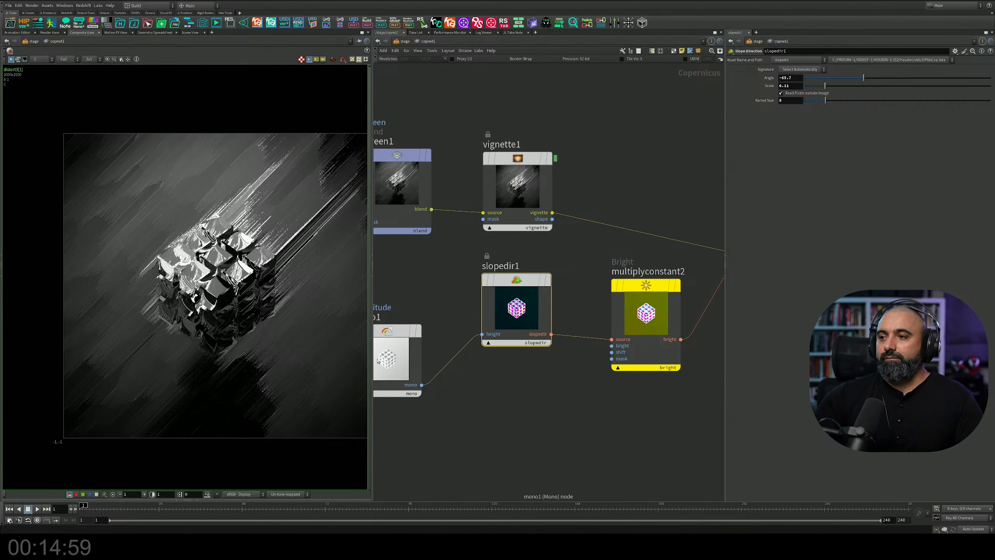
pyautogui.moveTo(550, 395); pyautogui.dragTo(559, 349, button='middle')
pyautogui.press('Tab')
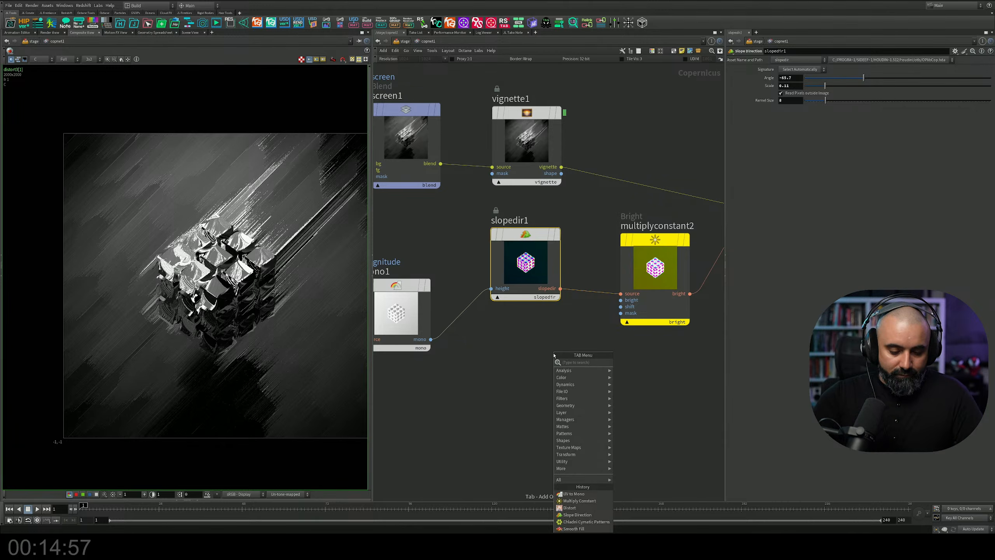
pyautogui.write('dir')
pyautogui.press('Return')
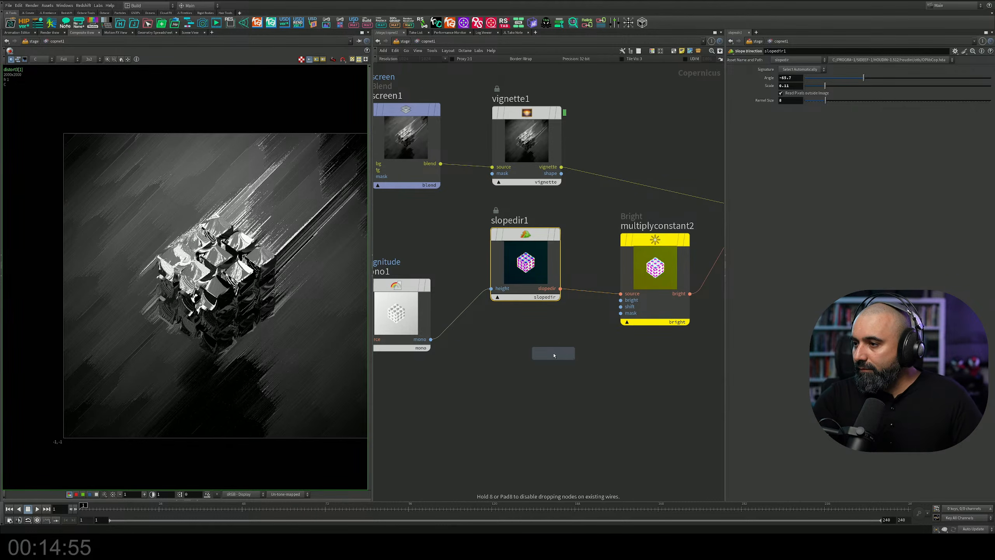
pyautogui.press('Tab')
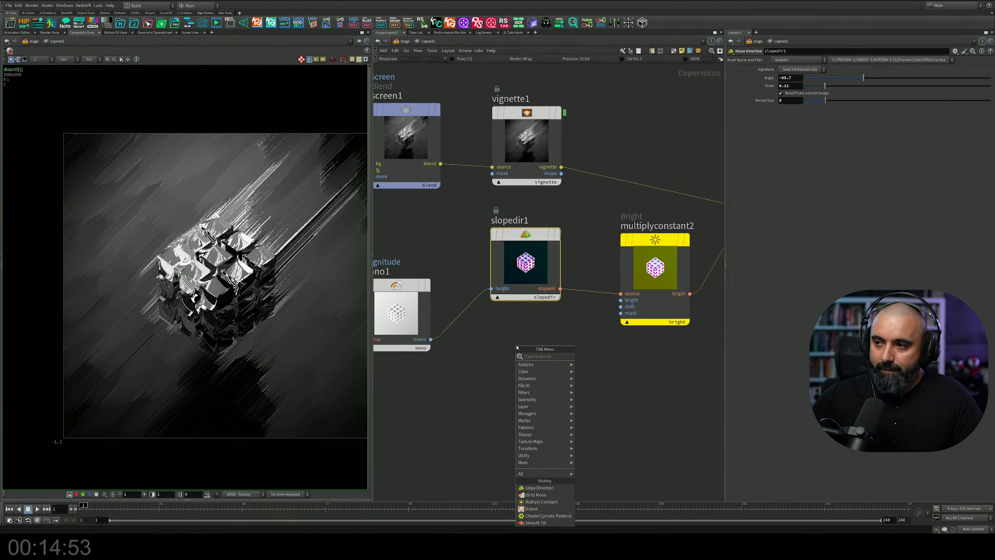
pyautogui.press('Escape')
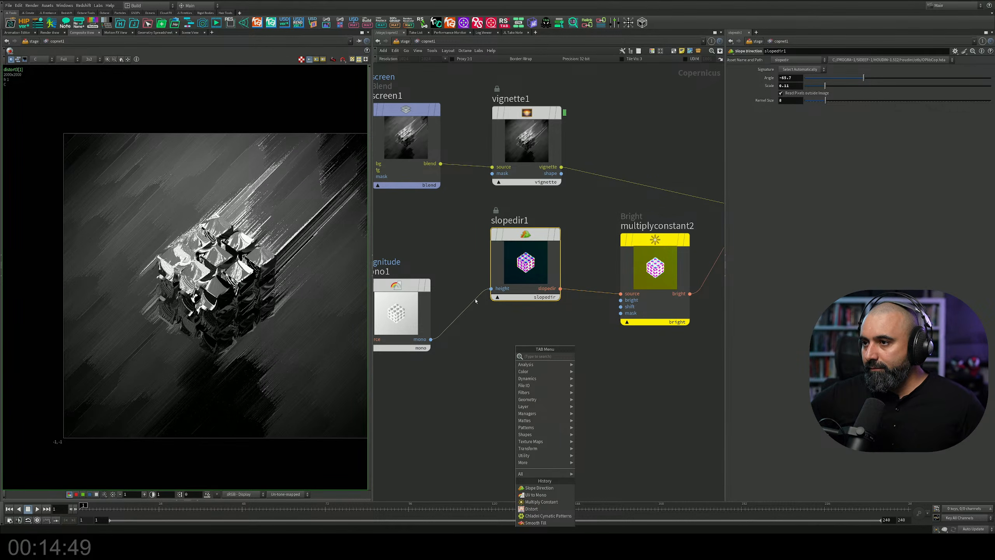
pyautogui.click(608, 346)
# Compare the image along the chain by displaying vignette1, contrast3, blend2 and distort3 in turn, ending on vignette1.
pyautogui.moveTo(689, 290); pyautogui.dragTo(572, 317, button='middle')
pyautogui.scroll(-3, 572, 314)
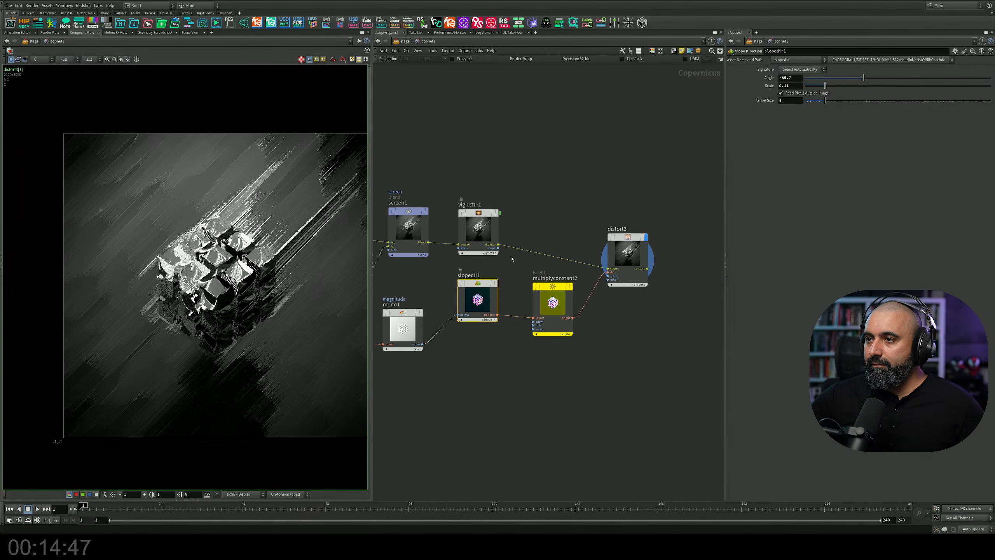
pyautogui.click(500, 193)
pyautogui.moveTo(500, 193); pyautogui.dragTo(605, 195, button='middle')
pyautogui.moveTo(502, 191); pyautogui.dragTo(663, 232, button='middle')
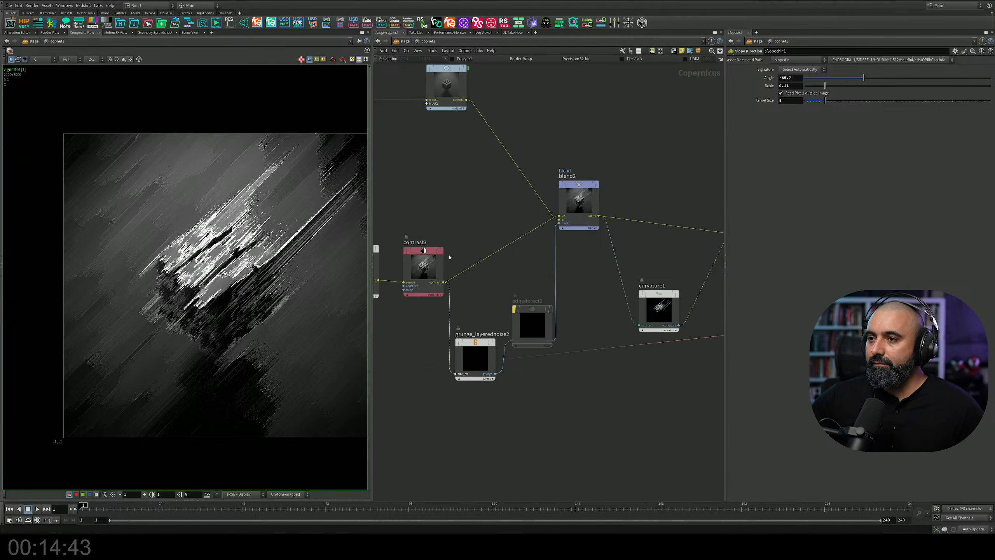
pyautogui.click(442, 251)
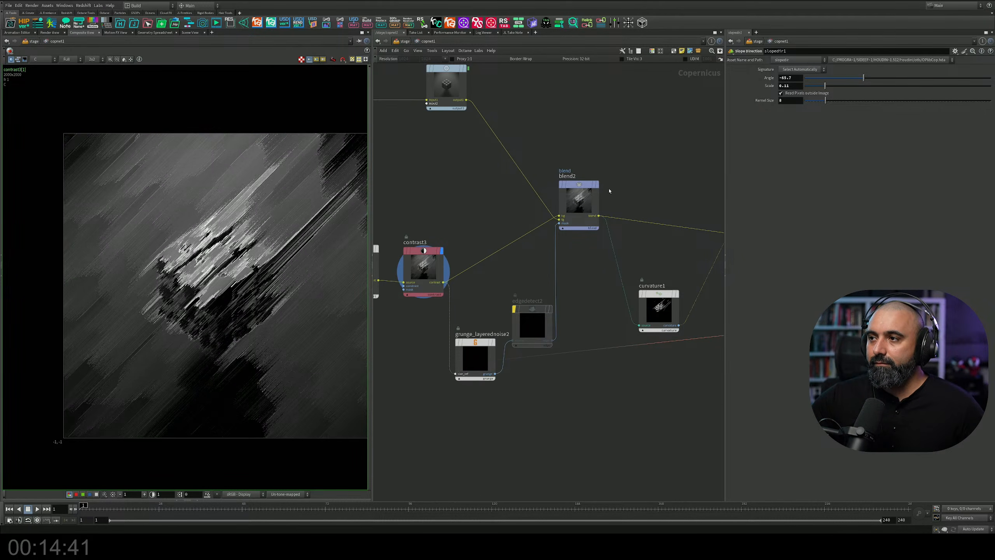
pyautogui.click(596, 182)
pyautogui.moveTo(682, 176); pyautogui.dragTo(419, 186, button='middle')
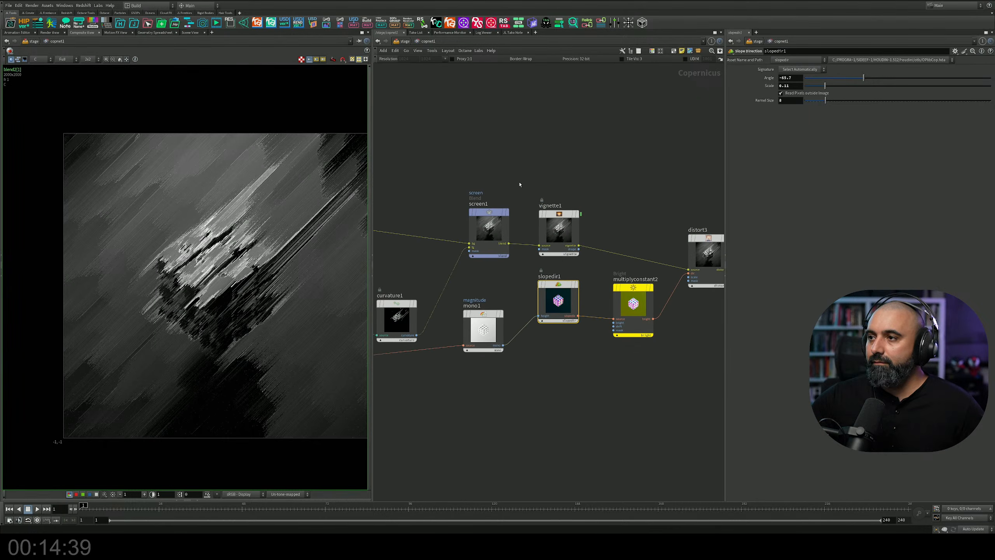
pyautogui.click(578, 215)
pyautogui.moveTo(673, 193); pyautogui.dragTo(444, 183, button='middle')
pyautogui.scroll(3, 485, 236)
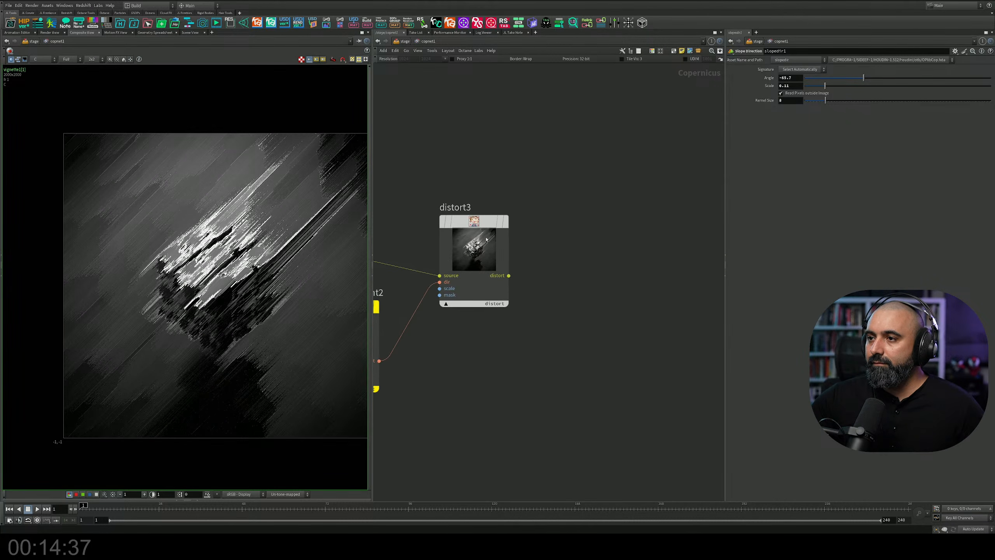
pyautogui.click(505, 227)
pyautogui.moveTo(559, 273); pyautogui.dragTo(782, 272, button='middle')
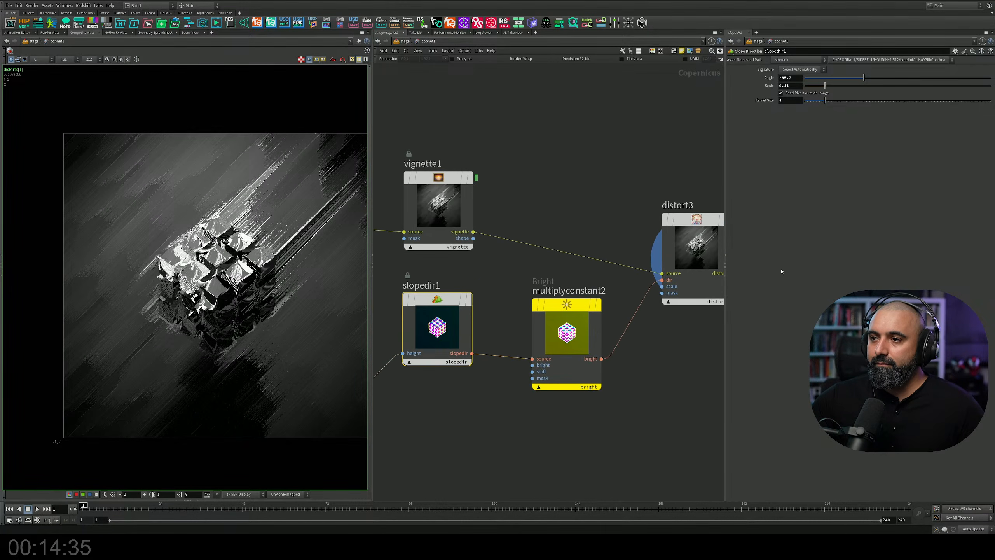
pyautogui.click(471, 178)
# Examine the node network back upstream to slapcompimport2 and its available output layers.
pyautogui.moveTo(543, 165); pyautogui.dragTo(435, 229, button='middle')
pyautogui.press('Tab')
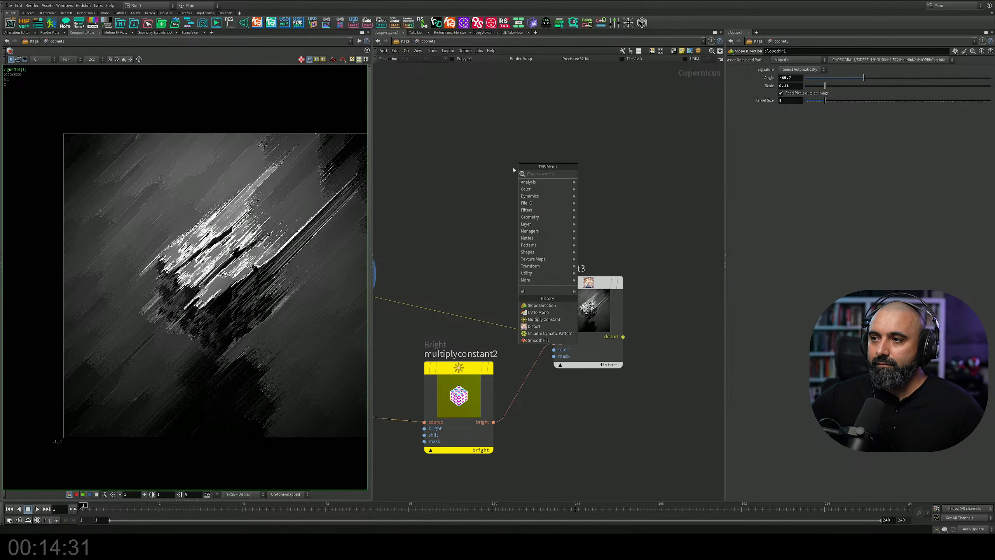
pyautogui.press('Escape')
pyautogui.scroll(-6, 467, 183)
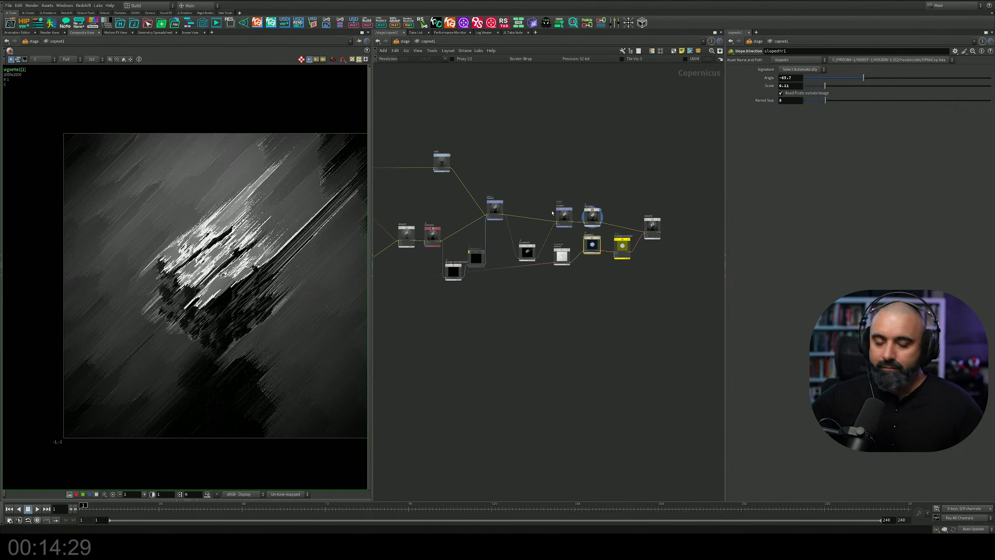
pyautogui.moveTo(455, 344); pyautogui.dragTo(546, 339, button='middle')
pyautogui.scroll(5, 546, 339)
pyautogui.moveTo(403, 348); pyautogui.dragTo(649, 388, button='middle')
pyautogui.scroll(-4, 650, 388)
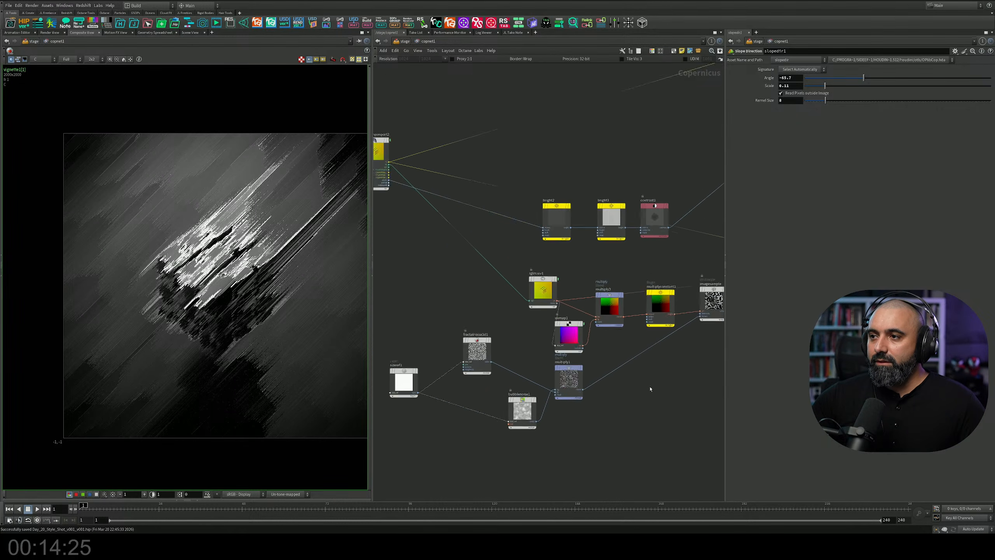
pyautogui.scroll(4, 476, 280)
pyautogui.moveTo(476, 280); pyautogui.dragTo(501, 334, button='middle')
pyautogui.scroll(3, 487, 279)
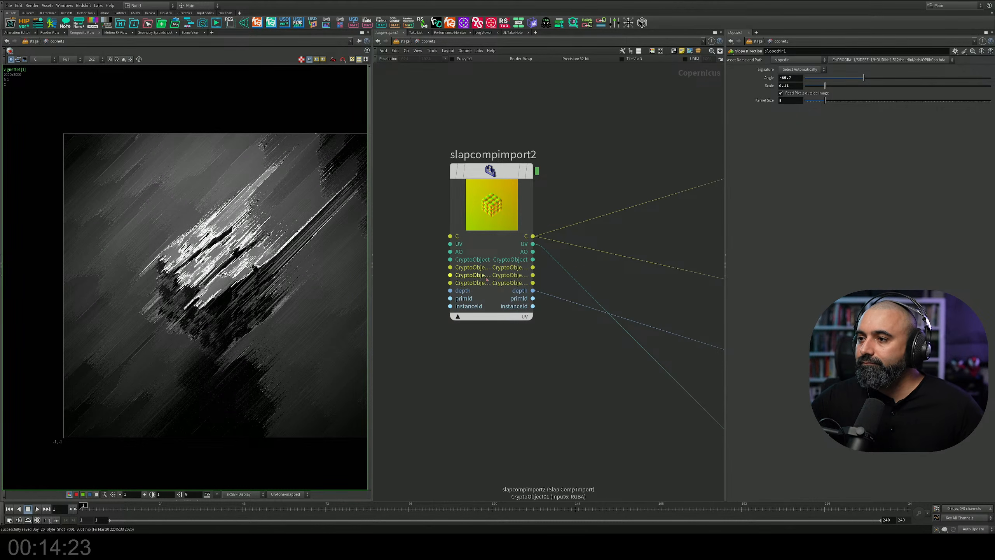
pyautogui.moveTo(556, 358); pyautogui.dragTo(536, 310, button='middle')
pyautogui.press('Tab')
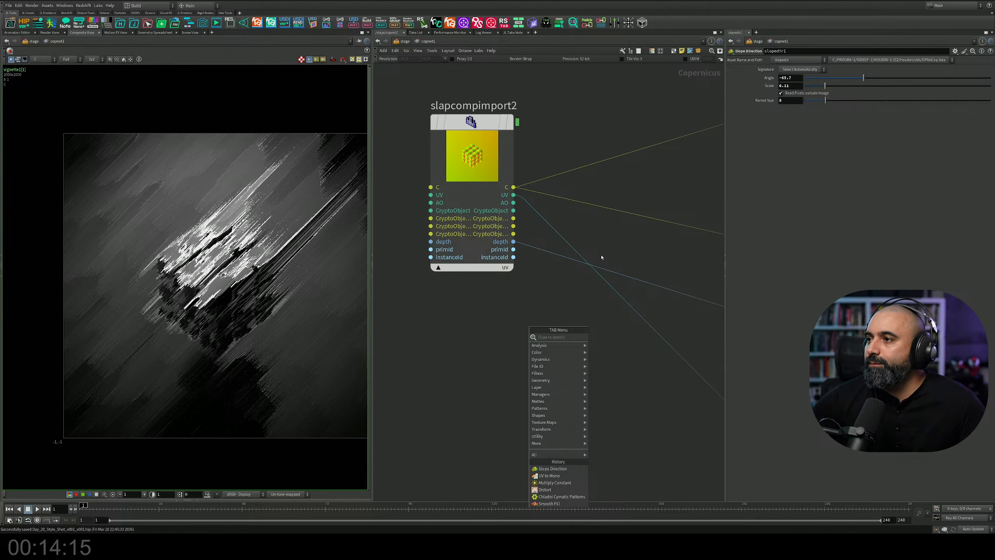
pyautogui.press('Escape')
# Examine the network downstream from slapcompimport2, through the contrast2, multiply2 and distort2 branch, to the final distort3 chain.
pyautogui.moveTo(665, 182); pyautogui.dragTo(392, 335, button='middle')
pyautogui.scroll(-9, 471, 307)
pyautogui.scroll(10, 597, 291)
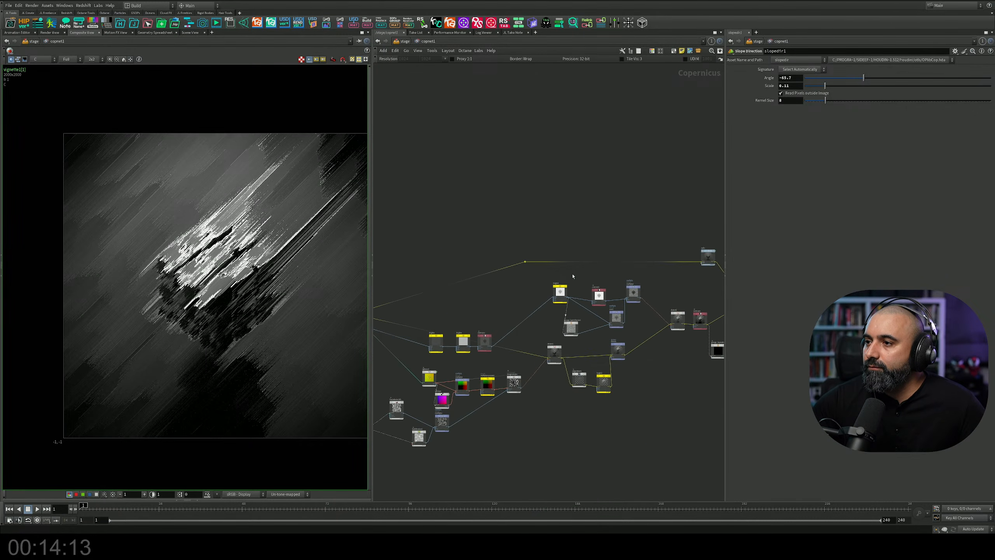
pyautogui.moveTo(641, 310); pyautogui.dragTo(420, 257, button='middle')
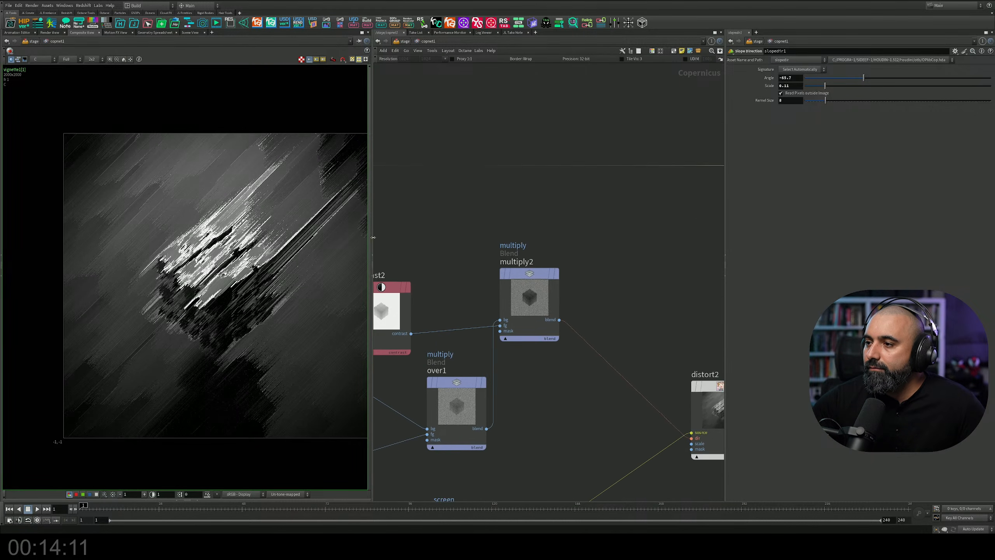
pyautogui.scroll(-2, 421, 258)
pyautogui.click(411, 320)
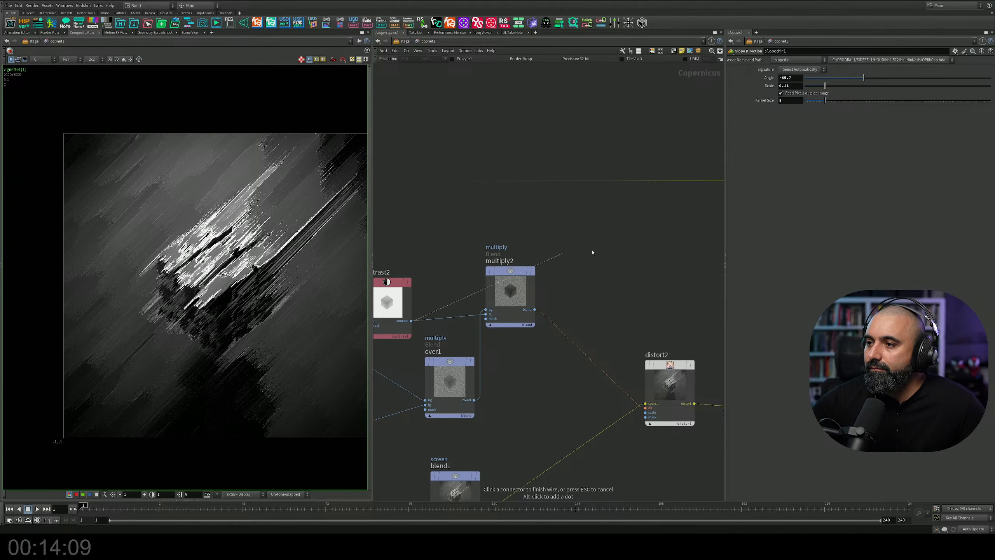
pyautogui.press('Escape')
pyautogui.scroll(-8, 436, 263)
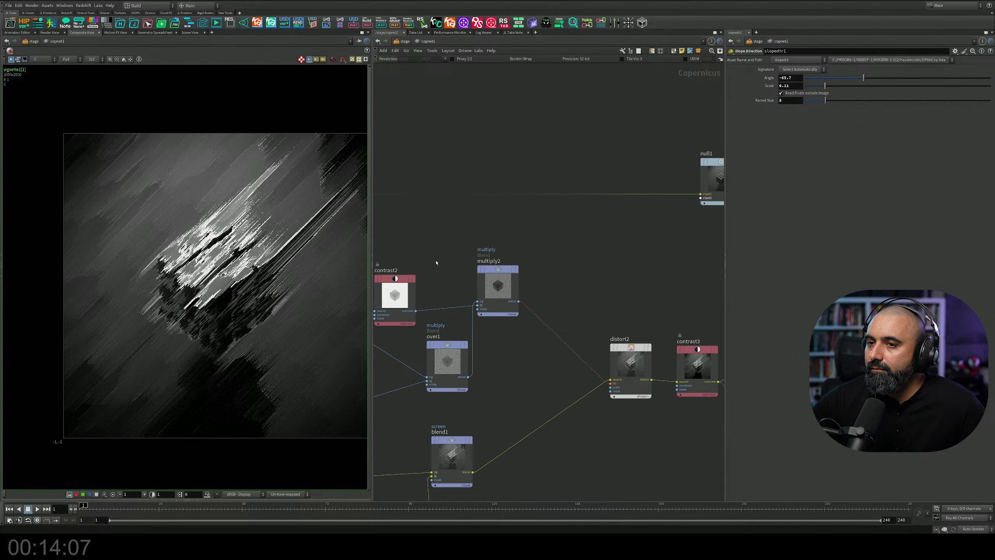
pyautogui.moveTo(466, 270); pyautogui.dragTo(418, 271, button='middle')
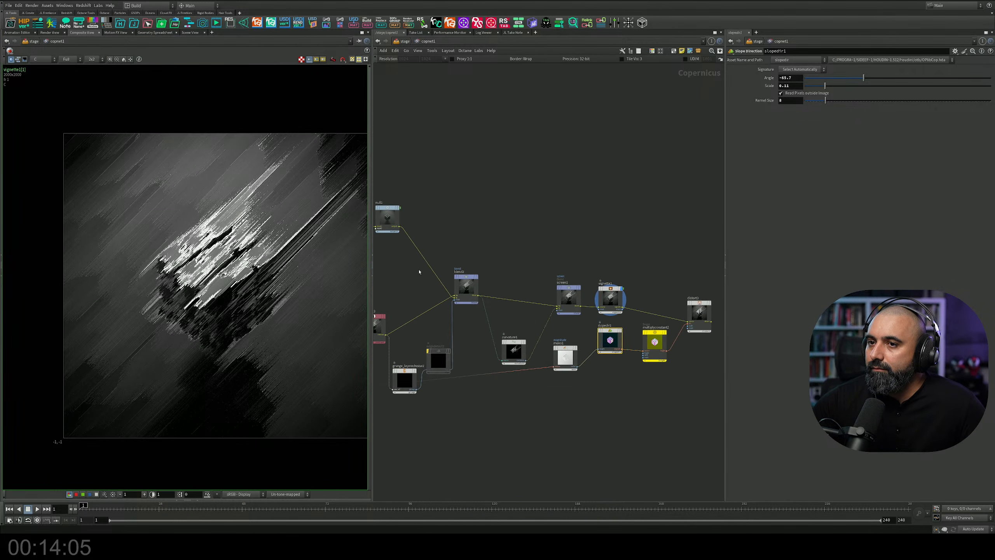
# Add a Surface Dither node beside distort3.
pyautogui.moveTo(652, 262); pyautogui.dragTo(550, 227, button='middle')
pyautogui.scroll(7, 609, 273)
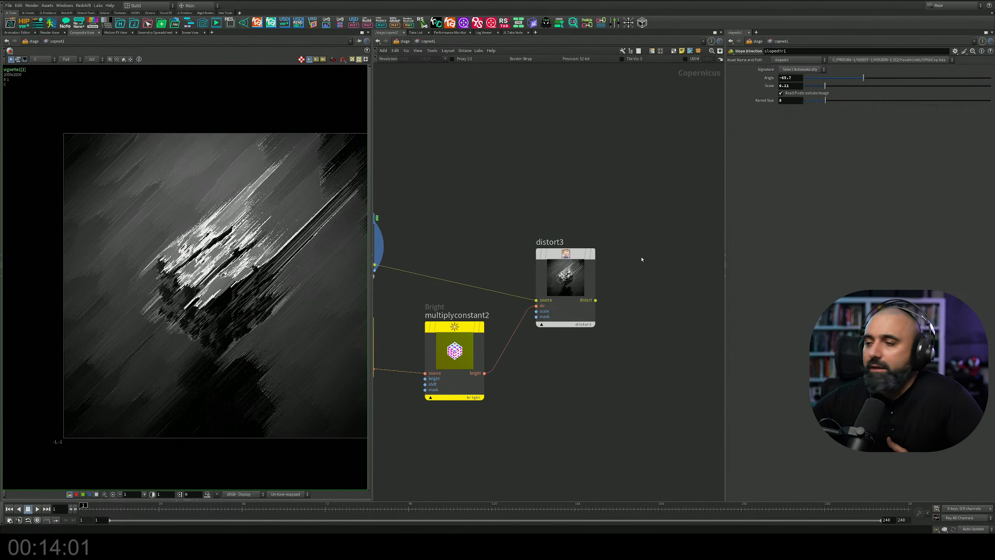
pyautogui.rightClick(575, 278)
pyautogui.click(582, 204)
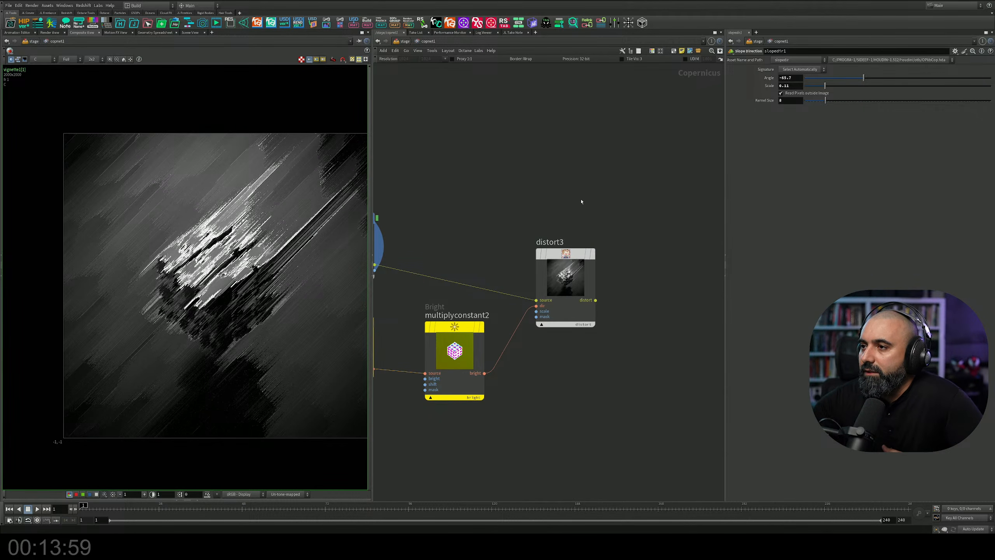
pyautogui.press('Tab')
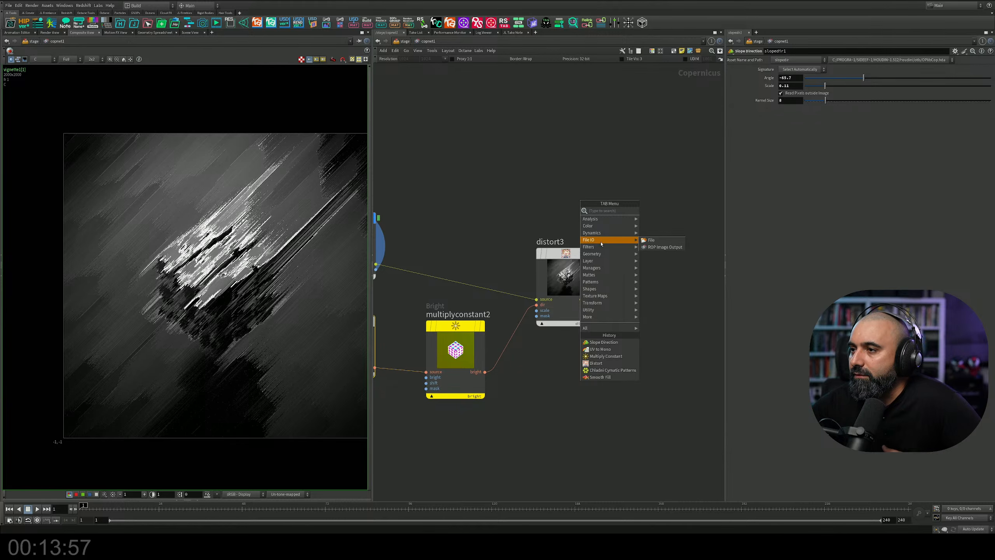
pyautogui.moveTo(610, 249)
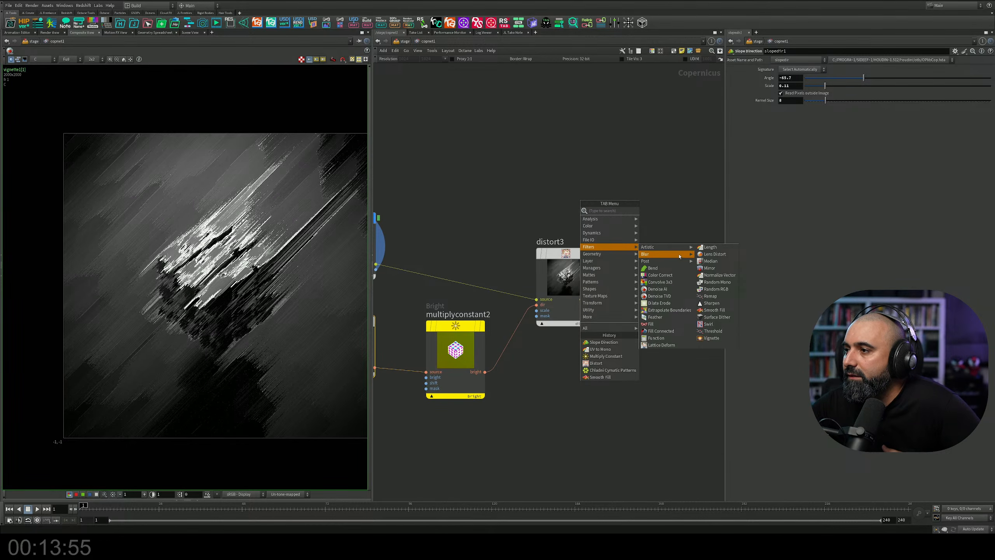
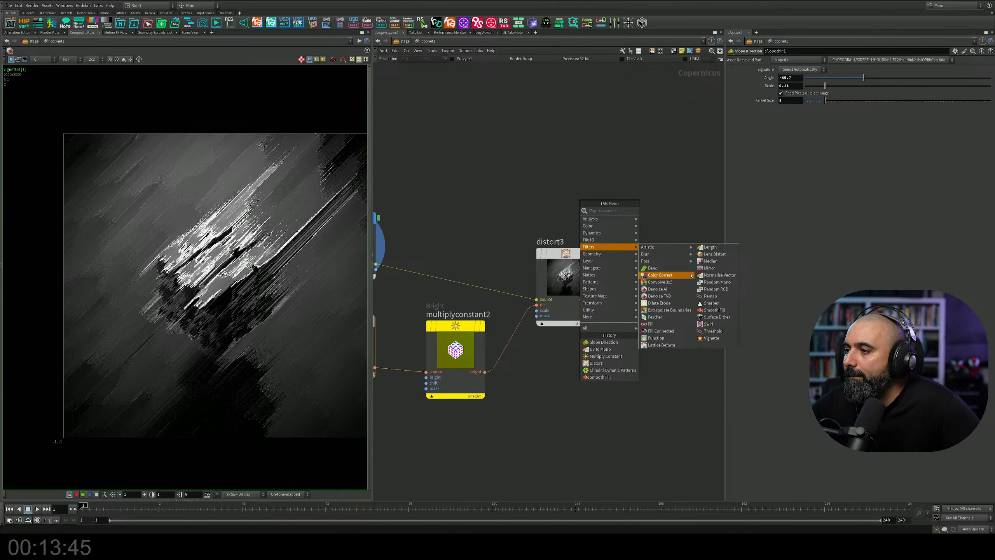
pyautogui.click(716, 320)
pyautogui.click(641, 259)
pyautogui.moveTo(641, 260); pyautogui.dragTo(491, 187, button='middle')
pyautogui.scroll(3, 490, 188)
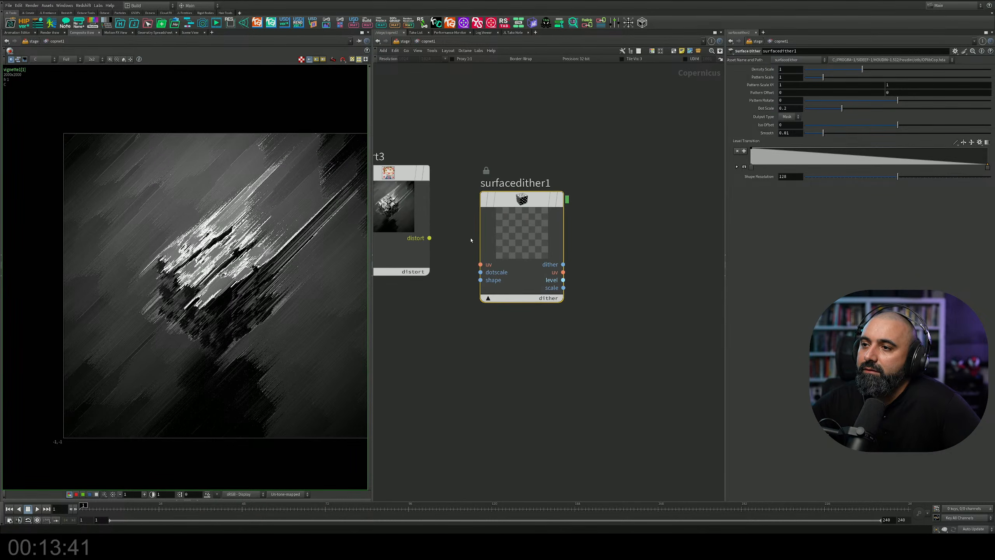
# Connect multiplyconstant2's bright output to the uv input of surfacedither1.
pyautogui.moveTo(471, 240); pyautogui.dragTo(637, 177, button='middle')
pyautogui.click(441, 278)
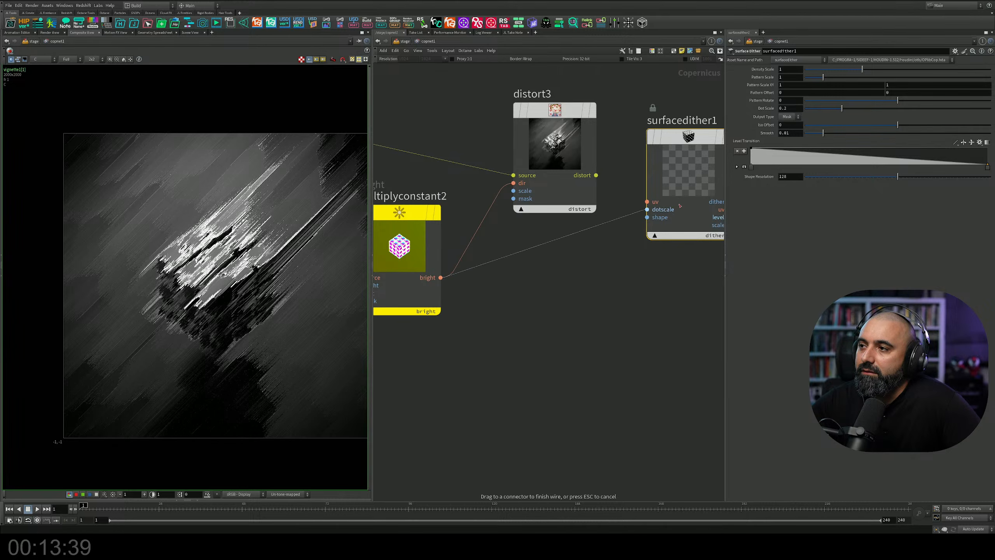
pyautogui.click(679, 186)
pyautogui.moveTo(636, 164); pyautogui.dragTo(560, 215, button='middle')
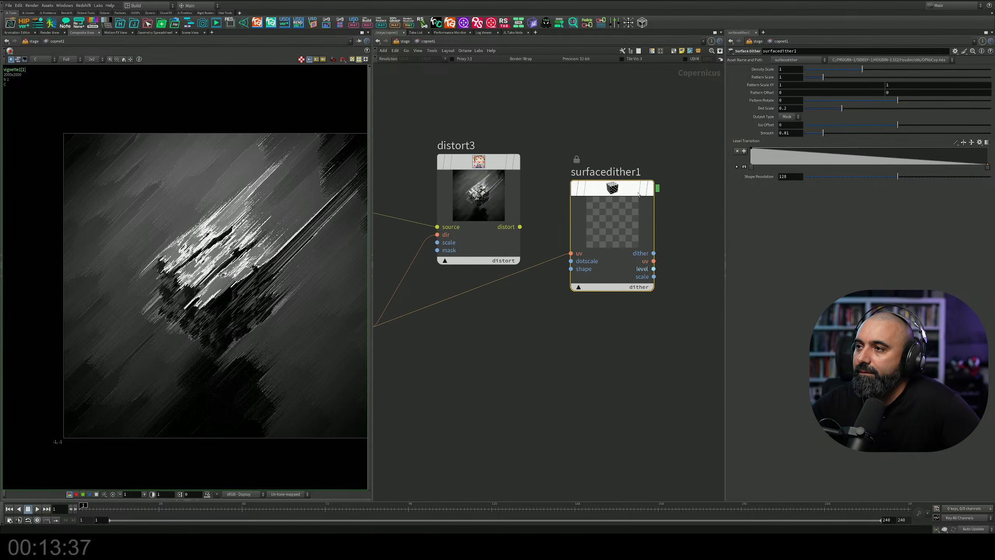
# Display surfacedither1 below distort3 and set its Density Scale to about 0.5, Pattern Scale to about 1.84 and Dot Scale to about 0.43.
pyautogui.moveTo(609, 191); pyautogui.dragTo(592, 294)
pyautogui.click(623, 253)
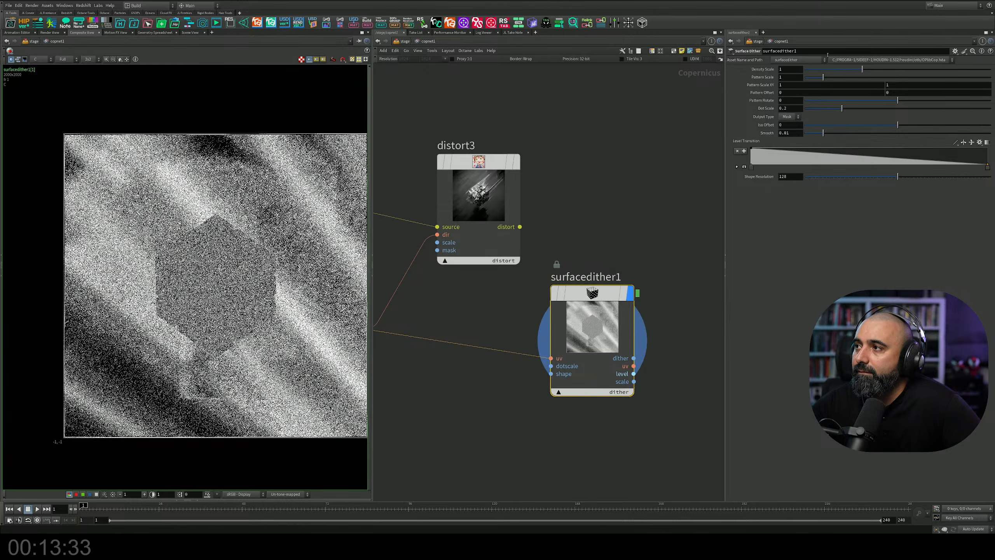
pyautogui.moveTo(826, 77); pyautogui.dragTo(886, 112)
# Insert a Multiply blend node on the wire between multiplyconstant2 and surfacedither1.
pyautogui.moveTo(544, 254); pyautogui.dragTo(598, 167, button='middle')
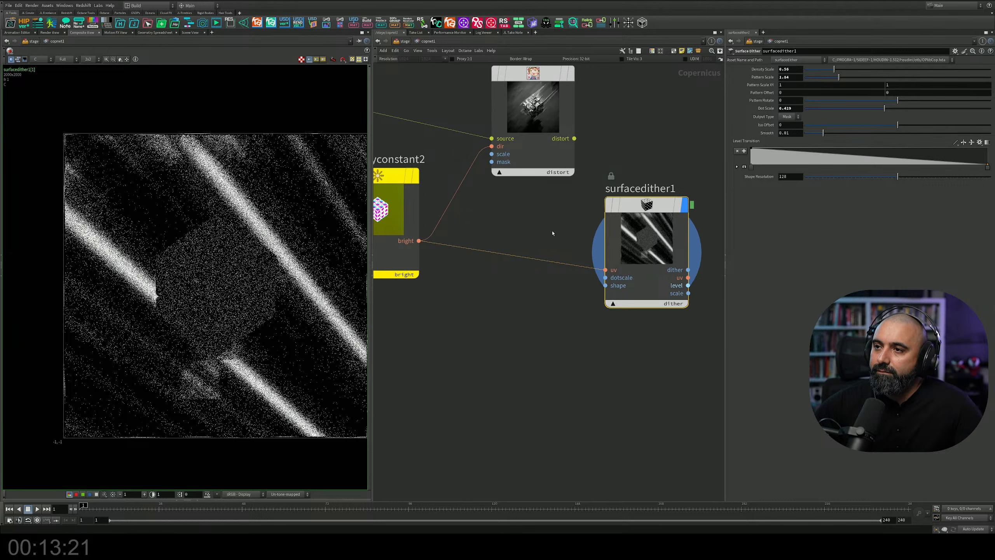
pyautogui.moveTo(553, 233); pyautogui.dragTo(571, 227, button='middle')
pyautogui.press('Tab')
pyautogui.write('blend')
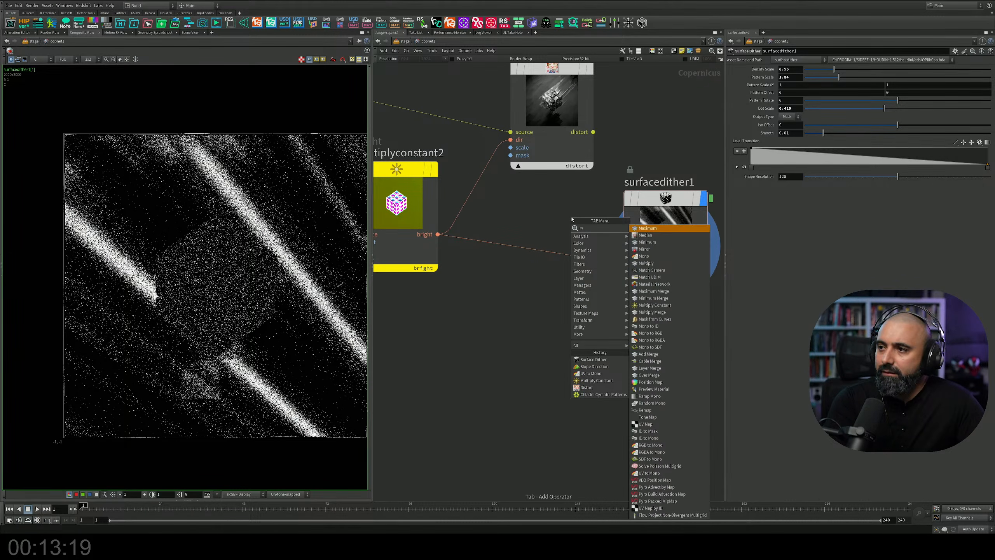
pyautogui.press('Return')
pyautogui.click(508, 196)
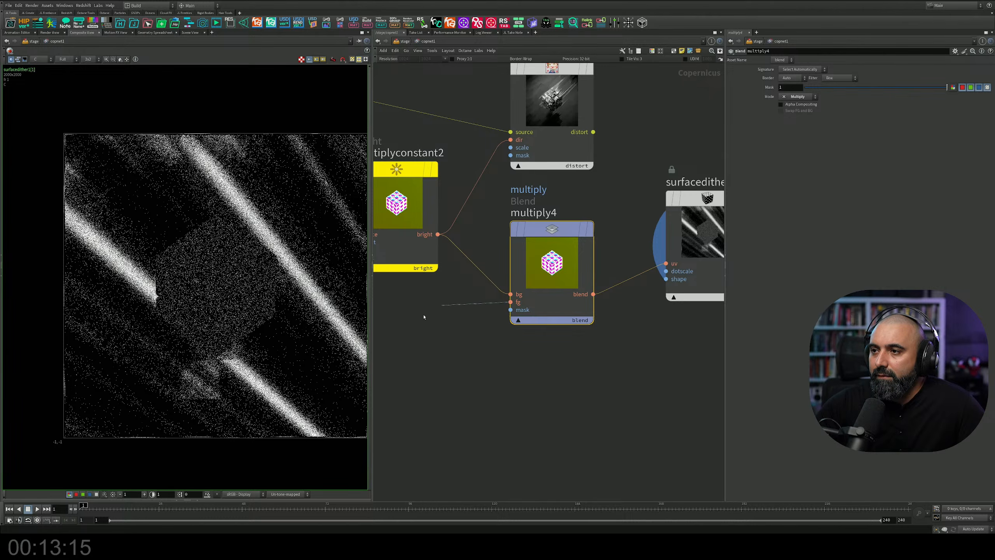
# Feed multiply4's foreground input from the magenta-blue gradient node far upstream.
pyautogui.moveTo(510, 300); pyautogui.dragTo(773, 236, button='middle')
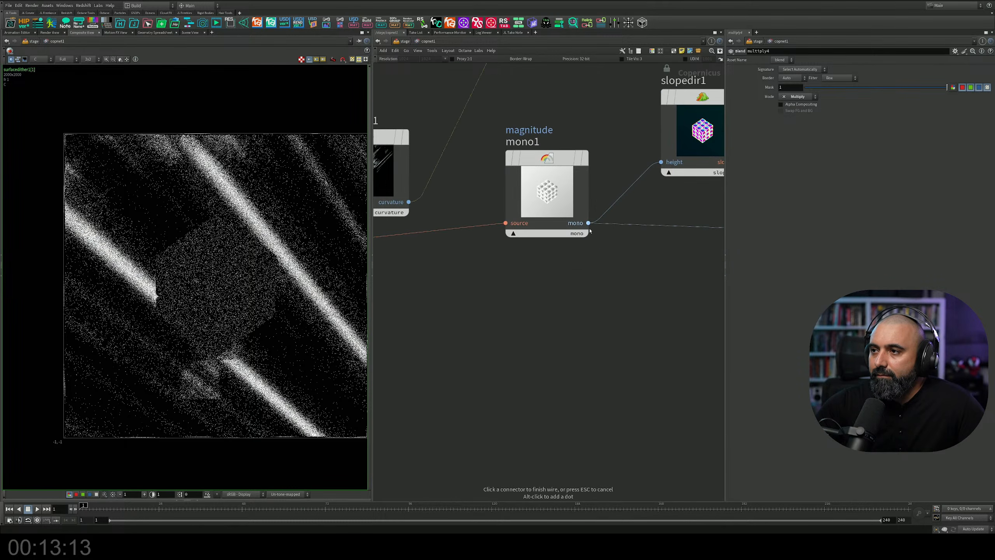
pyautogui.moveTo(514, 258); pyautogui.dragTo(682, 245, button='middle')
pyautogui.moveTo(537, 248); pyautogui.dragTo(778, 219, button='middle')
pyautogui.scroll(-3, 511, 272)
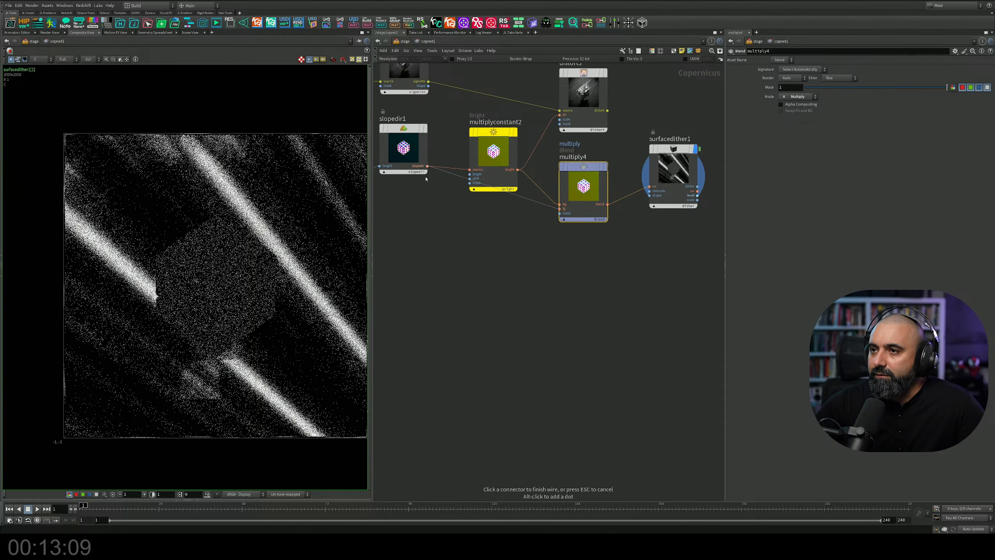
pyautogui.click(427, 167)
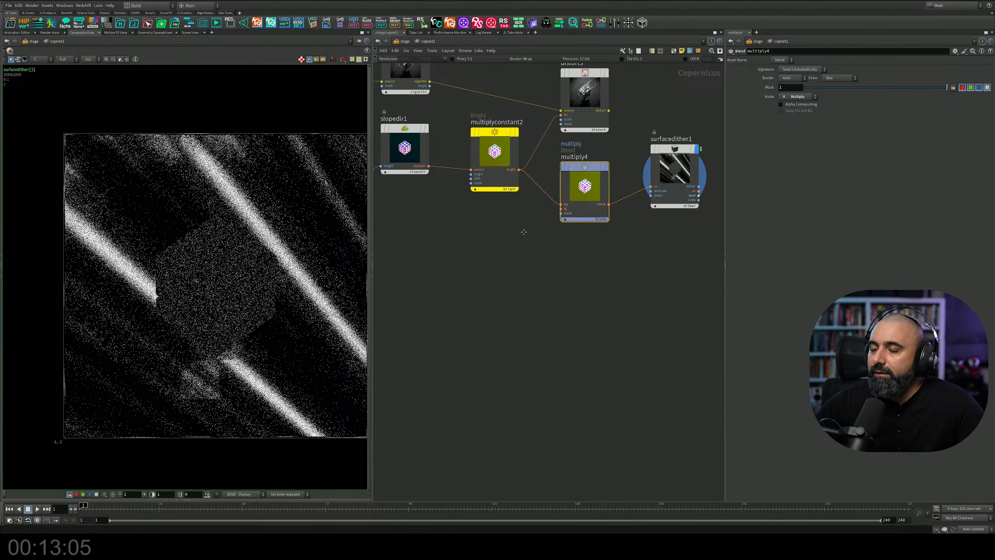
pyautogui.moveTo(509, 250); pyautogui.dragTo(542, 242, button='middle')
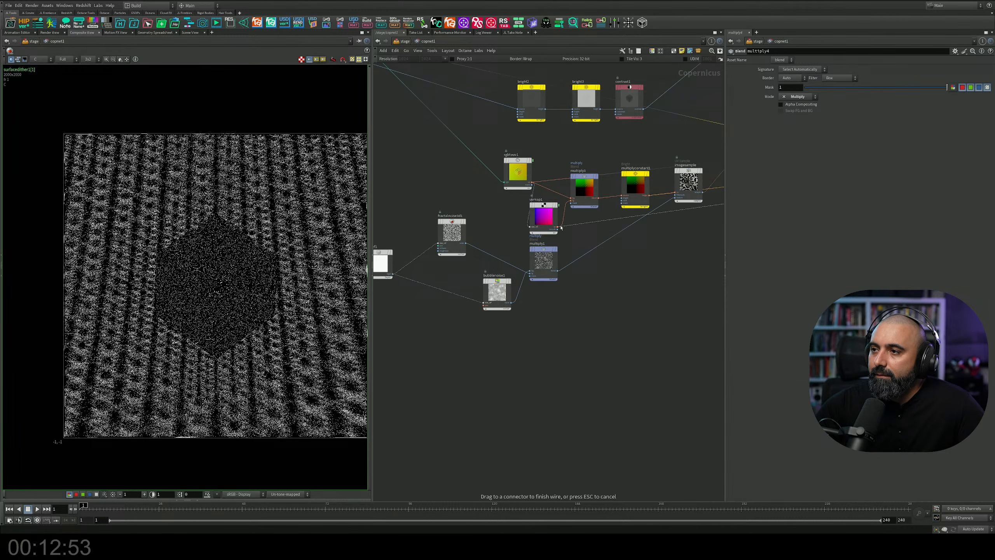
pyautogui.click(560, 227)
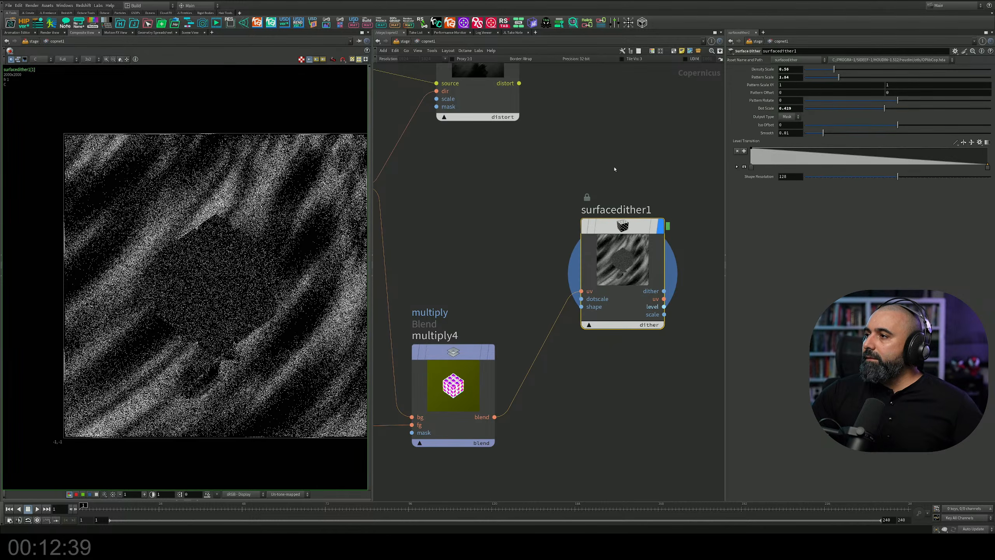
# Set surfacedither1's Density Scale to about 1.05, return Pattern Scale to 1 and raise Dot Scale above 1.
pyautogui.moveTo(834, 69); pyautogui.dragTo(822, 95)
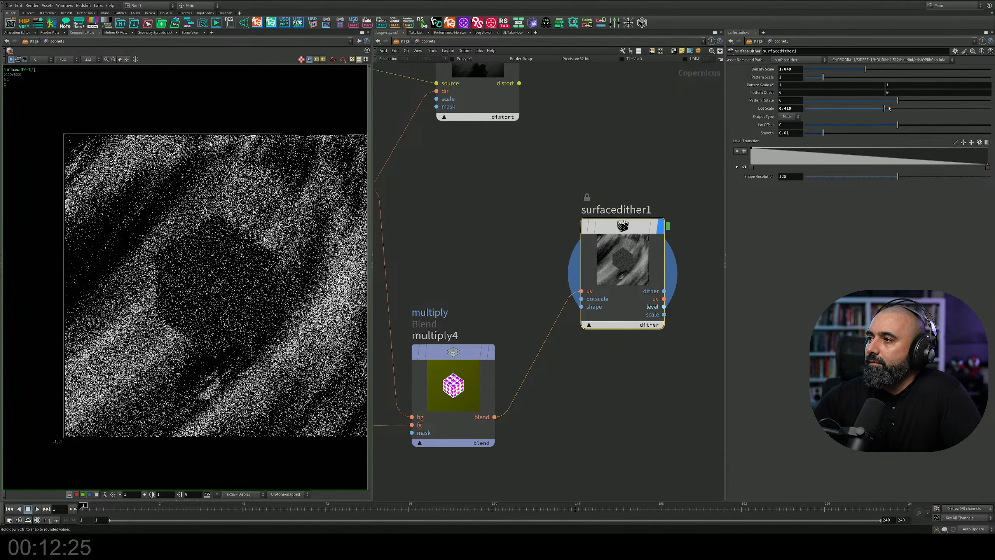
pyautogui.moveTo(884, 108); pyautogui.dragTo(991, 109)
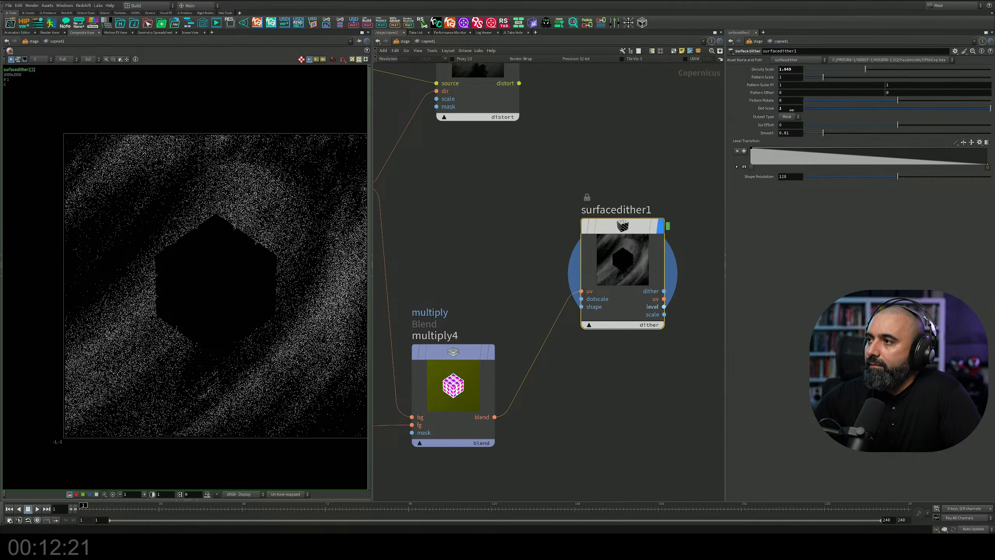
pyautogui.moveTo(792, 109); pyautogui.dragTo(820, 92, button='middle')
# Add a Screen blend node downstream of distort3 and surfacedither1.
pyautogui.moveTo(645, 112); pyautogui.dragTo(535, 187, button='middle')
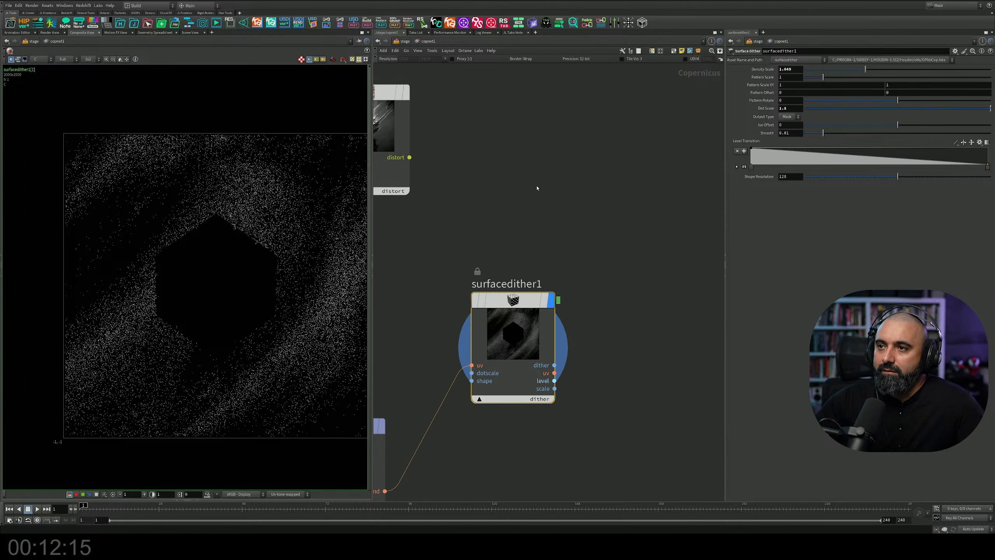
pyautogui.press('Tab')
pyautogui.write('m')
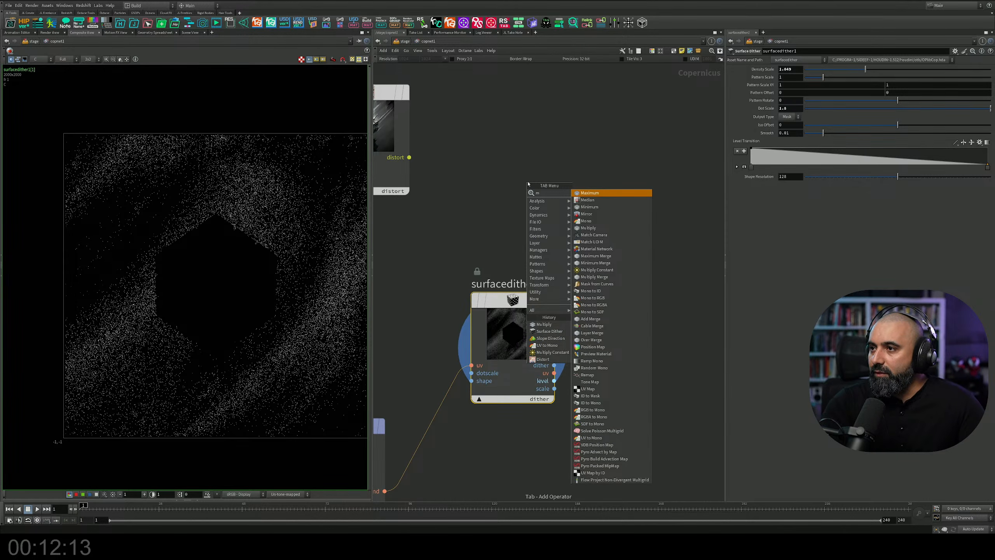
pyautogui.write('sd')
pyautogui.press('BackSpace')
pyautogui.press('BackSpace')
pyautogui.write('blend')
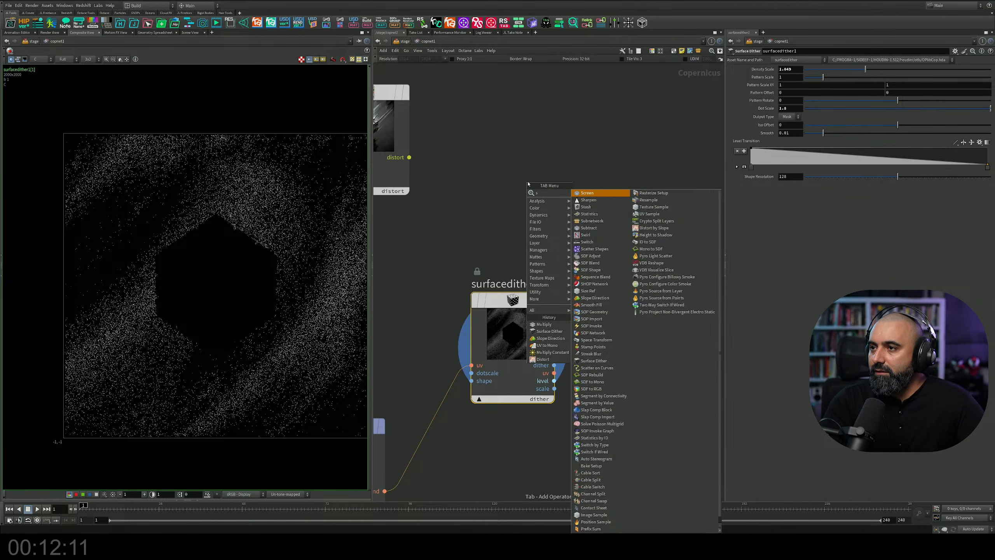
pyautogui.press('Return')
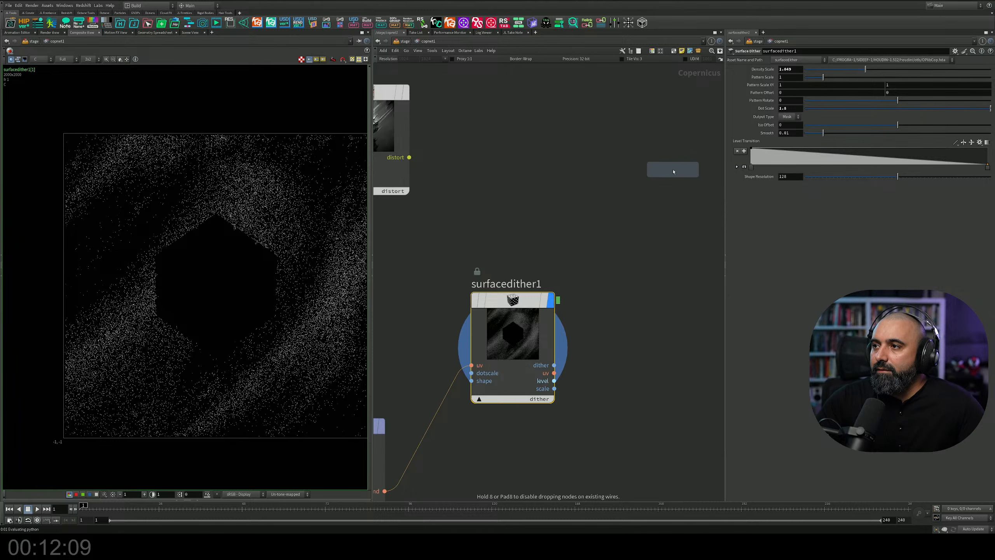
pyautogui.click(664, 169)
# Connect distort3 to screen2's background and surfacedither1's dither output to its foreground, displaying screen2.
pyautogui.click(409, 157)
pyautogui.click(622, 234)
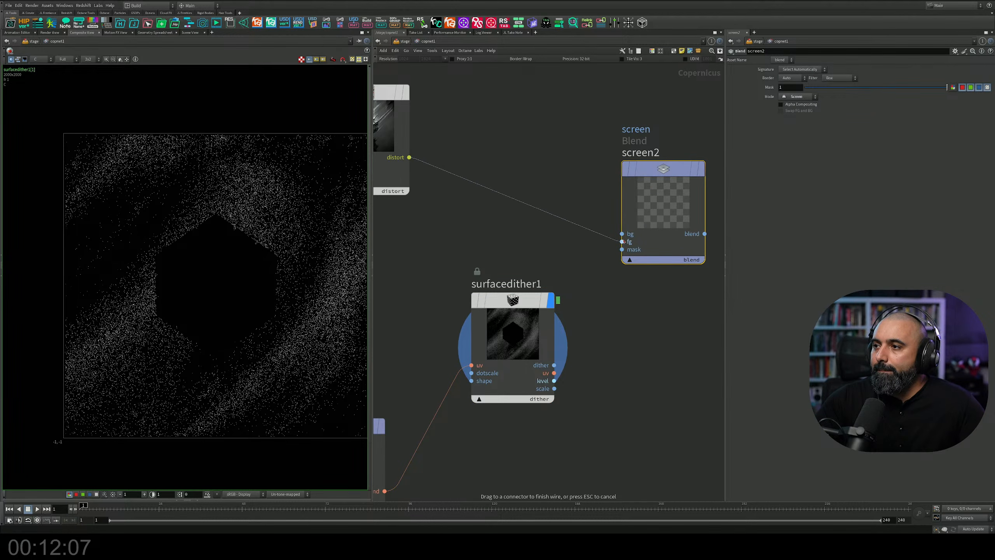
pyautogui.click(621, 241)
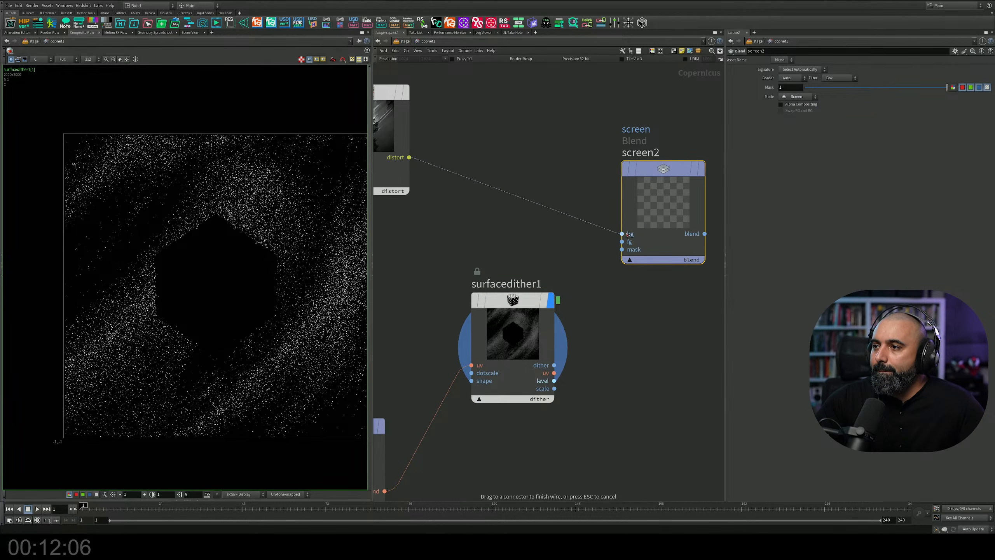
pyautogui.click(554, 365)
pyautogui.click(708, 129)
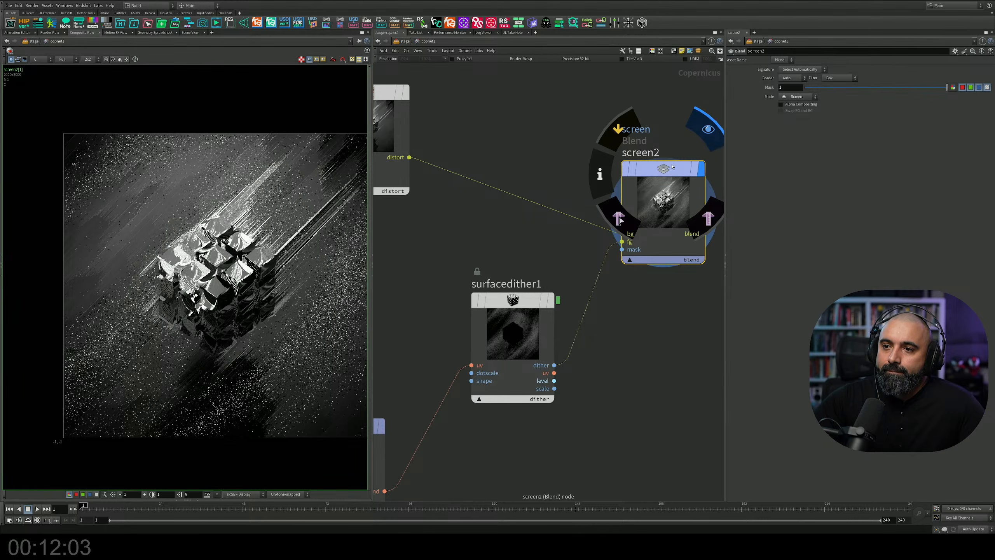
# Move surfacedither1 lower and replace distort3 with the vignette1 output as screen2's background.
pyautogui.moveTo(588, 302); pyautogui.dragTo(621, 234, button='middle')
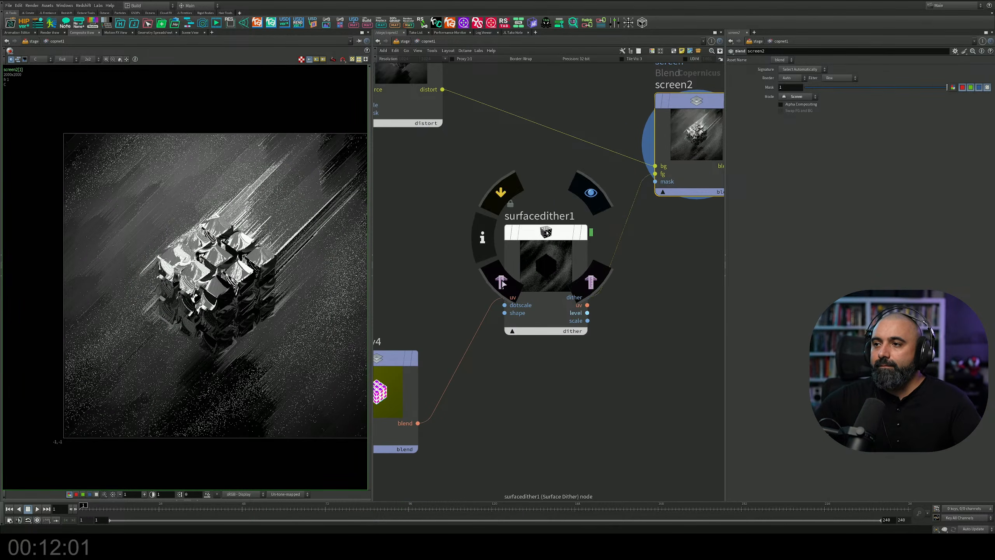
pyautogui.moveTo(547, 233); pyautogui.dragTo(510, 283)
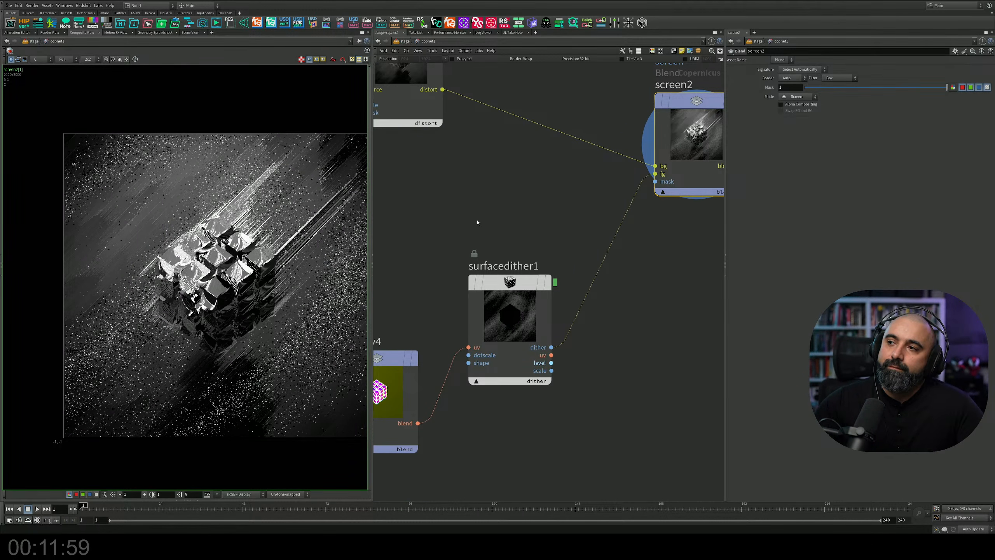
pyautogui.moveTo(463, 192); pyautogui.dragTo(645, 251, button='middle')
pyautogui.scroll(-4, 518, 238)
pyautogui.scroll(4, 513, 212)
pyautogui.moveTo(512, 211); pyautogui.dragTo(564, 222, button='middle')
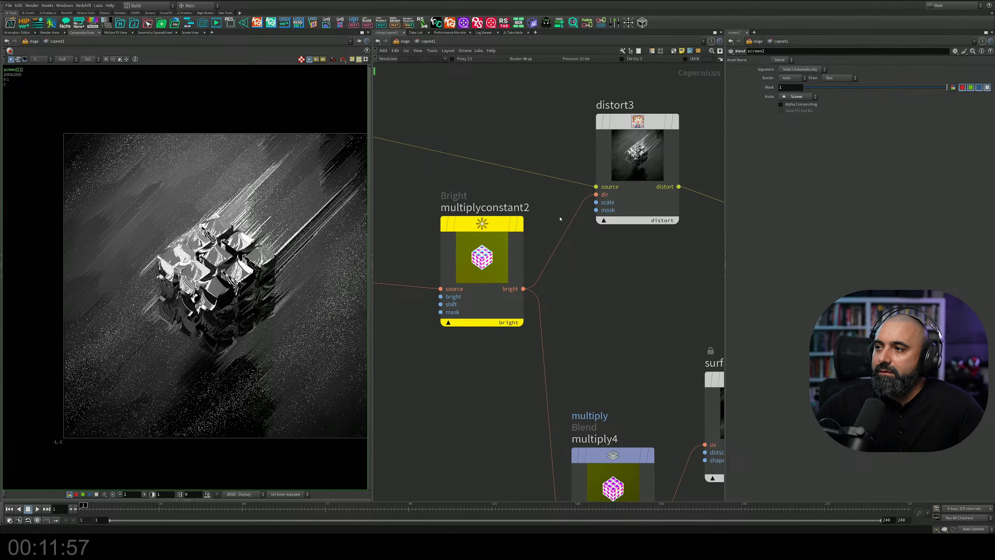
pyautogui.scroll(-4, 560, 219)
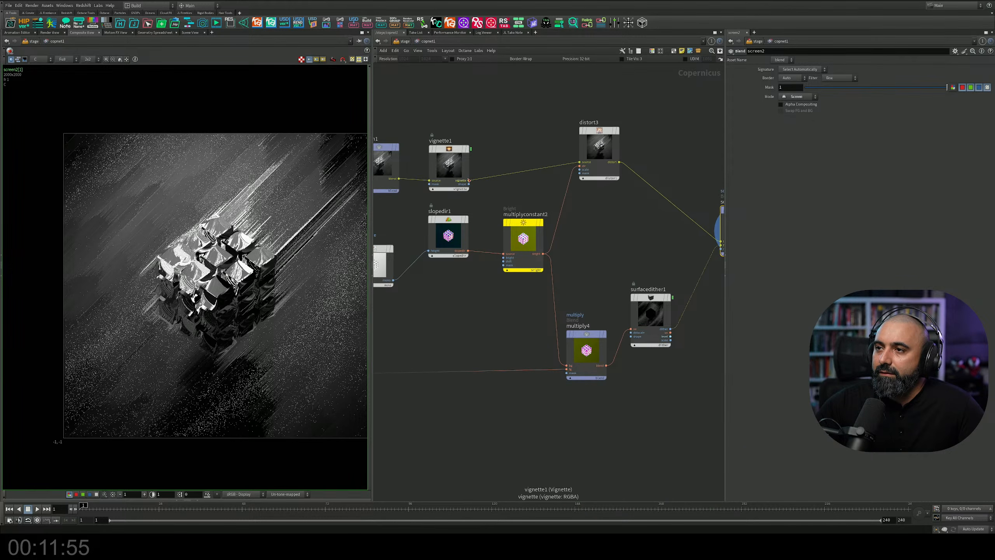
pyautogui.click(469, 181)
pyautogui.moveTo(673, 232); pyautogui.dragTo(556, 221, button='middle')
pyautogui.click(600, 230)
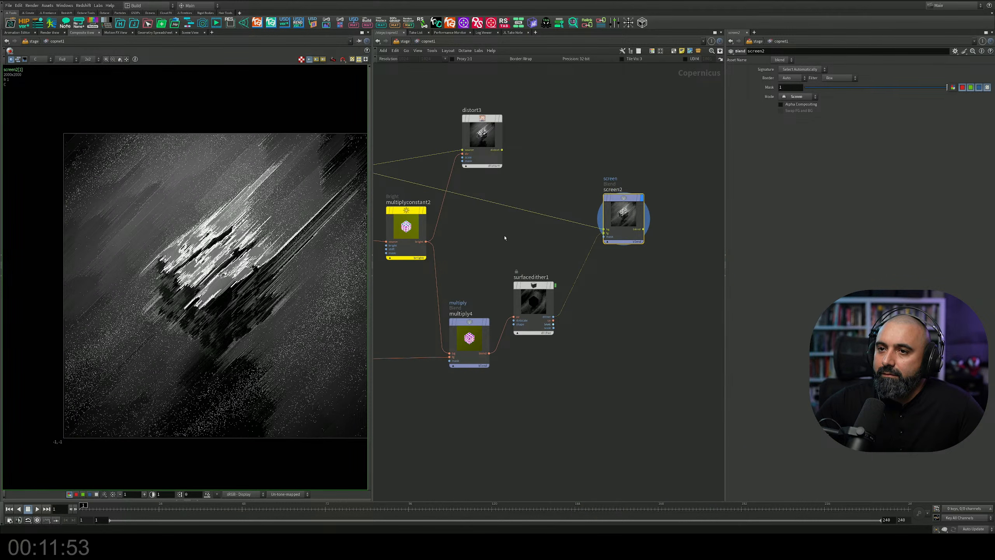
# Examine the network upstream from screen2, past vignette1, slopedir1 and curvature1, back to contrast3.
pyautogui.moveTo(499, 236); pyautogui.dragTo(556, 251, button='middle')
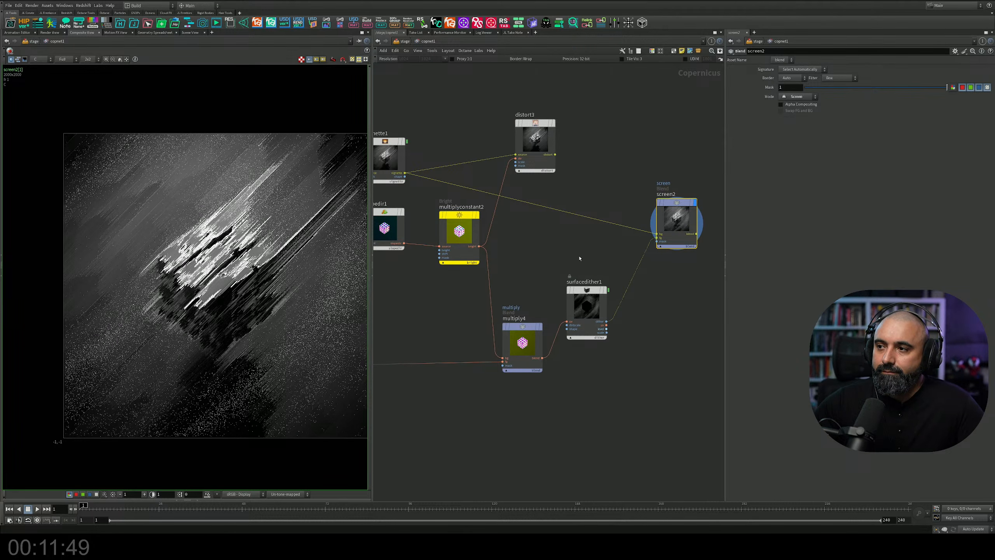
pyautogui.scroll(-3, 579, 259)
pyautogui.scroll(3, 524, 240)
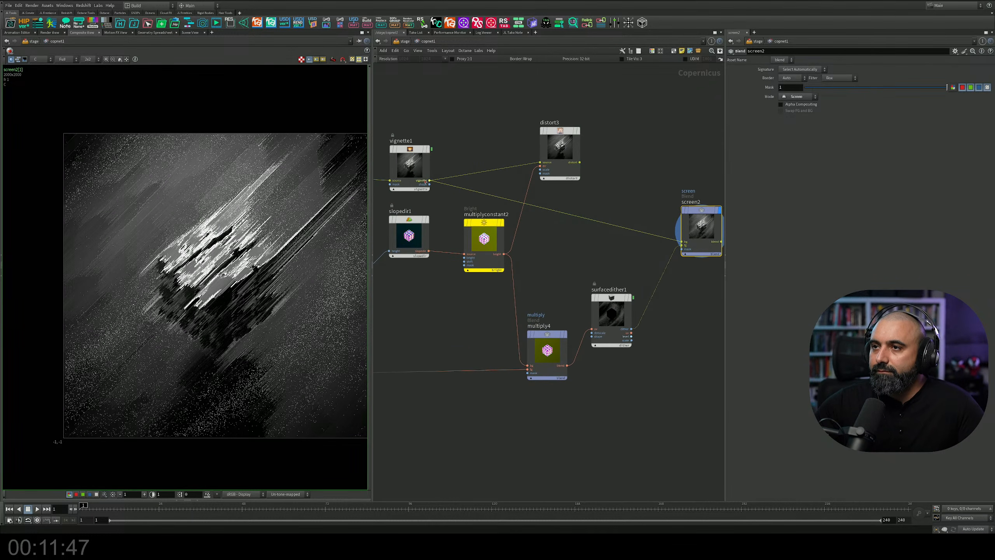
pyautogui.moveTo(447, 145); pyautogui.dragTo(577, 127, button='middle')
pyautogui.moveTo(477, 143); pyautogui.dragTo(569, 109, button='middle')
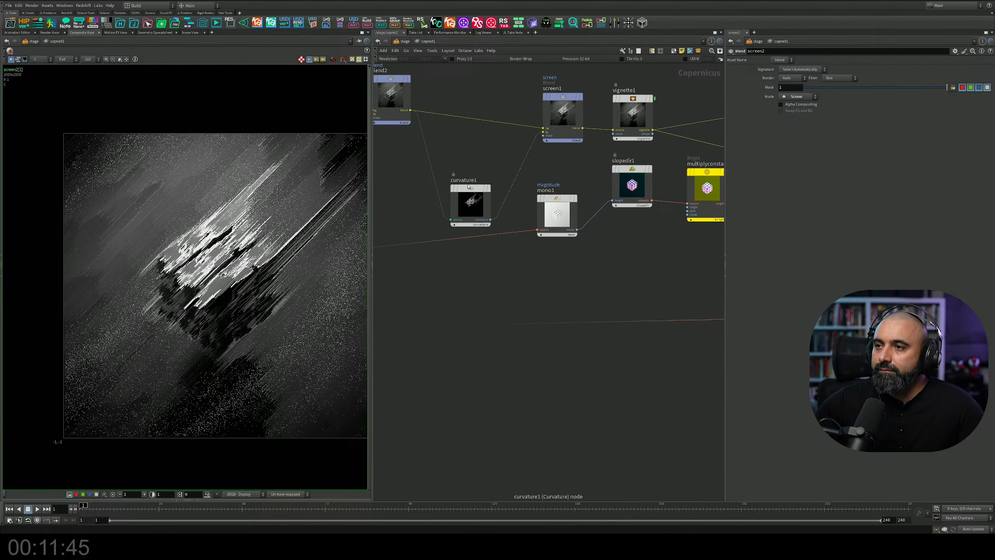
pyautogui.scroll(-3, 469, 190)
pyautogui.moveTo(425, 163); pyautogui.dragTo(507, 148, button='middle')
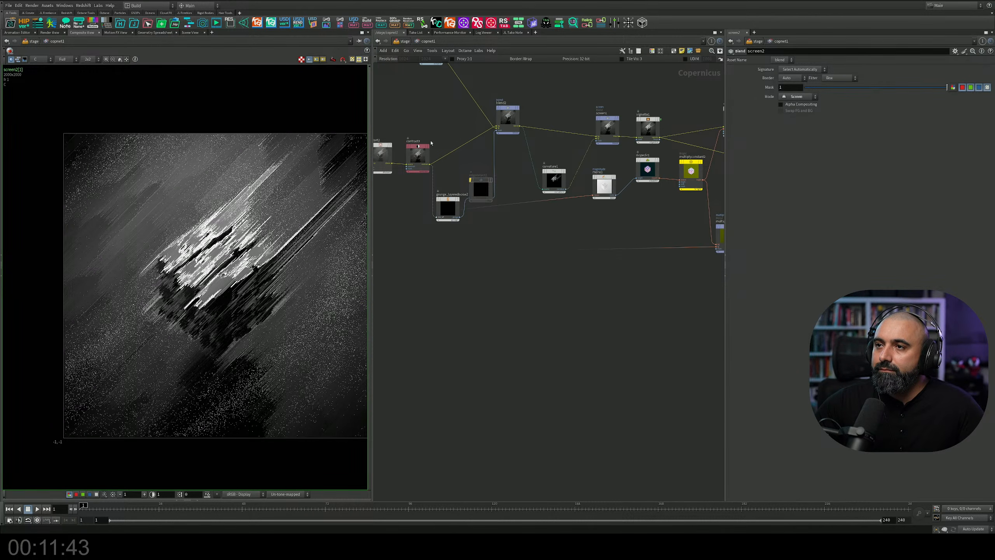
# Duplicate the Distort node that sits just before contrast3 and place the copy between surfacedither1 and screen2.
pyautogui.moveTo(431, 144); pyautogui.dragTo(549, 144, button='middle')
pyautogui.keyDown('alt'); pyautogui.moveTo(484, 153); pyautogui.dragTo(582, 313); pyautogui.keyUp('alt')
pyautogui.moveTo(636, 307); pyautogui.dragTo(430, 212, button='middle')
pyautogui.moveTo(381, 215); pyautogui.dragTo(706, 218)
pyautogui.moveTo(699, 176); pyautogui.dragTo(456, 198, button='middle')
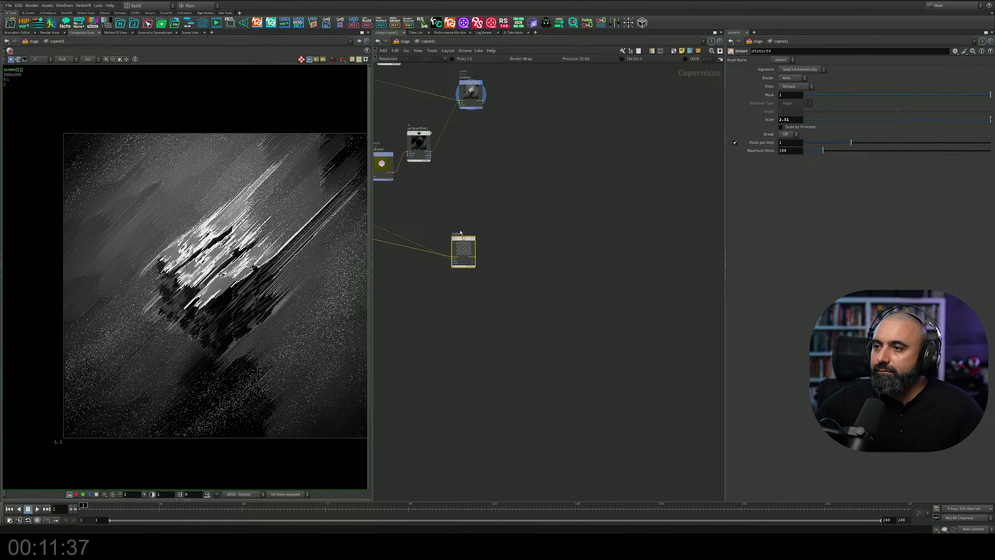
pyautogui.moveTo(460, 236); pyautogui.dragTo(484, 169)
pyautogui.scroll(5, 452, 170)
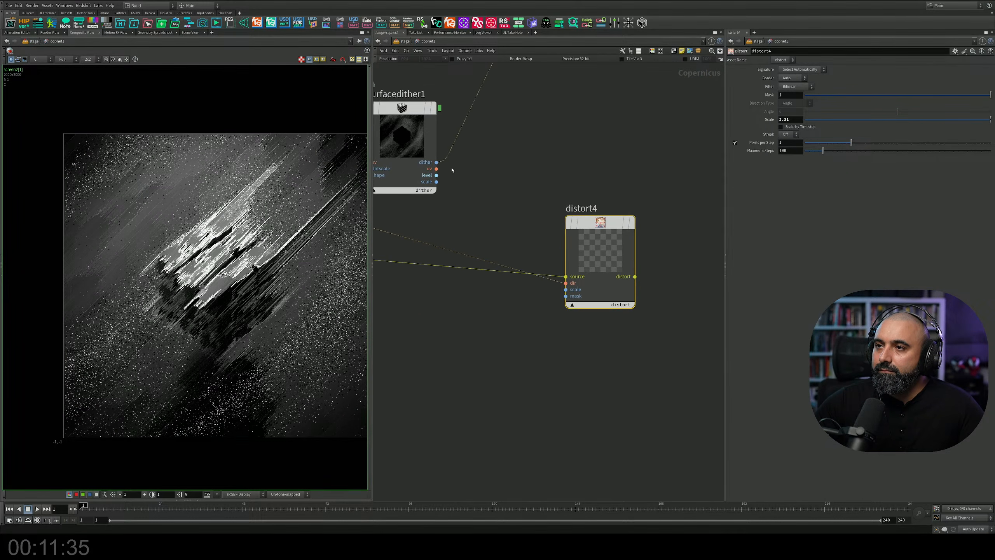
# Connect surfacedither1's dither output to distort4's source and distort4's output to screen2's foreground.
pyautogui.click(437, 163)
pyautogui.click(566, 276)
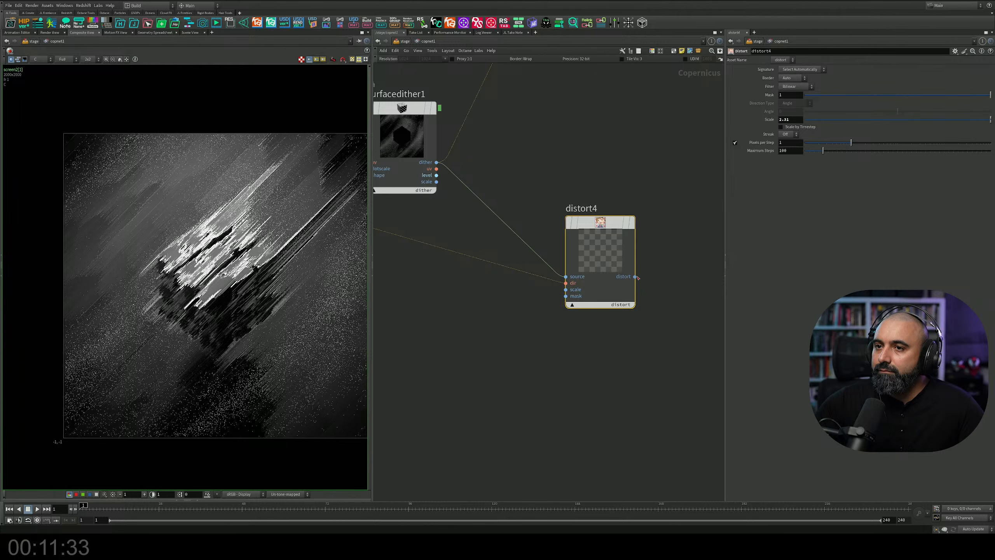
pyautogui.click(635, 277)
pyautogui.moveTo(575, 176); pyautogui.dragTo(554, 301, button='middle')
pyautogui.press('Escape')
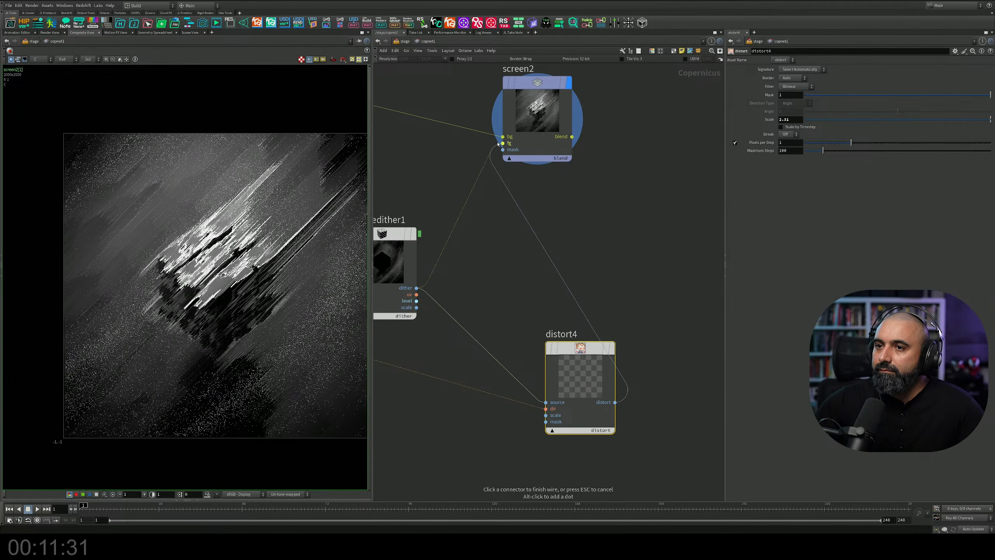
# Rearrange distort4 closer to surfacedither1 and screen2 further downstream, and save the file.
pyautogui.moveTo(530, 315); pyautogui.dragTo(538, 310, button='middle')
pyautogui.moveTo(578, 340); pyautogui.dragTo(488, 304)
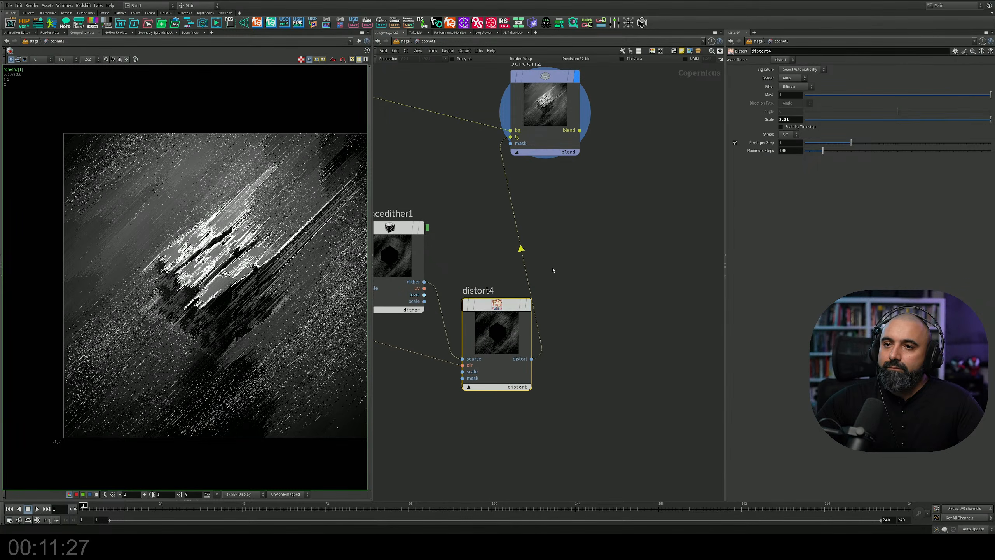
pyautogui.moveTo(547, 86); pyautogui.dragTo(643, 133)
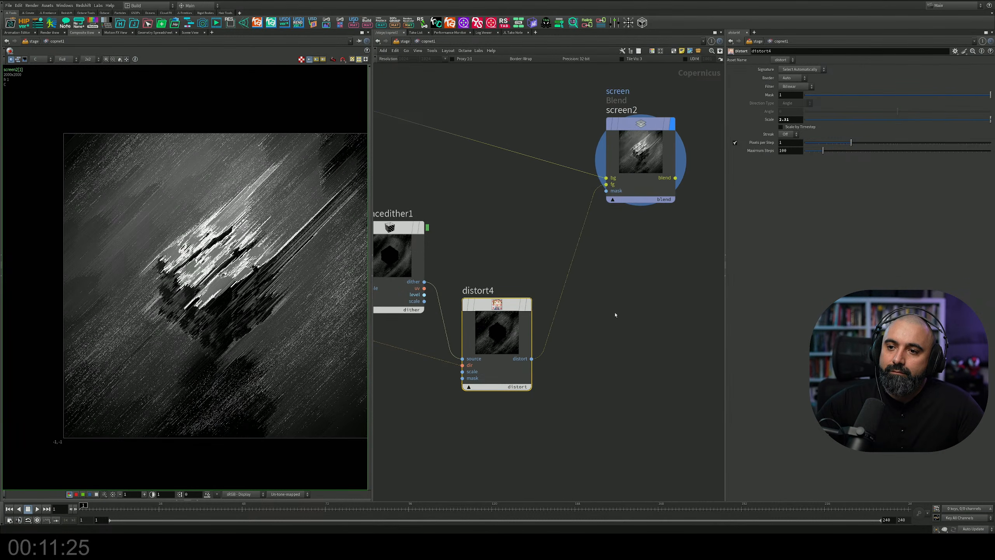
pyautogui.moveTo(615, 314); pyautogui.dragTo(573, 321, button='middle')
pyautogui.hotkey('ctrl', 's')
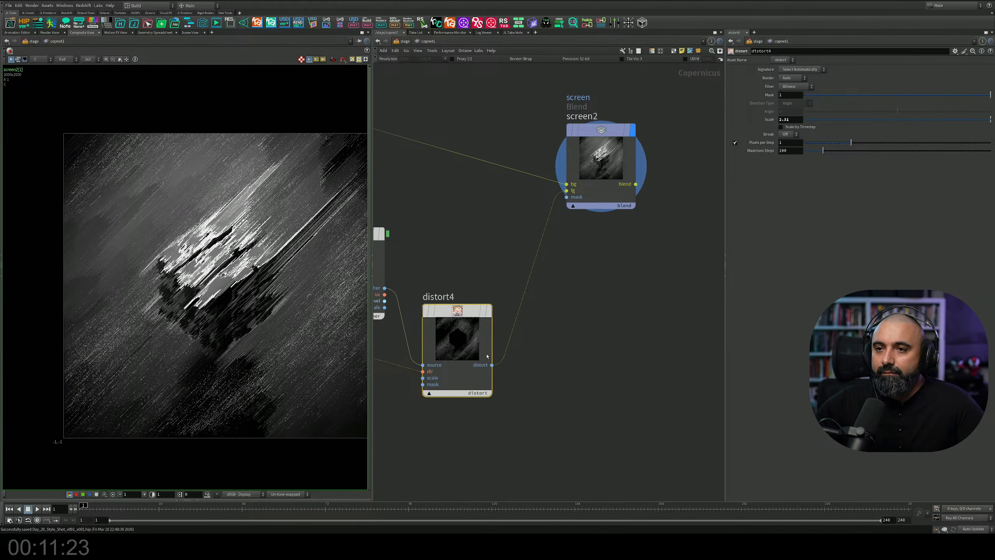
# Examine the streaked grain in the rendered image and the network upstream from distort4 back to the noise nodes feeding imagesample.
pyautogui.scroll(-5, 238, 304)
pyautogui.scroll(8, 238, 303)
pyautogui.moveTo(236, 301); pyautogui.dragTo(205, 294, button='middle')
pyautogui.scroll(-2, 204, 294)
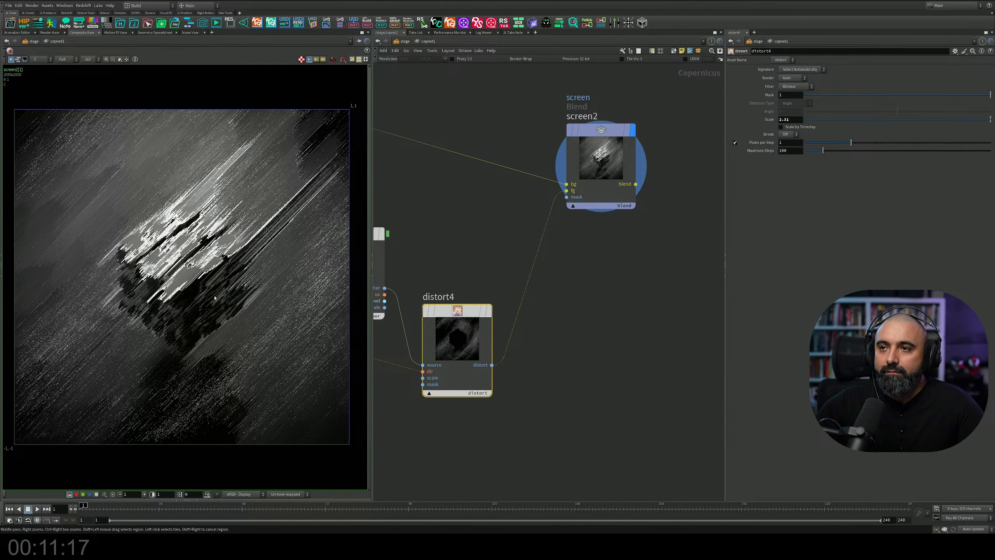
pyautogui.scroll(-8, 662, 256)
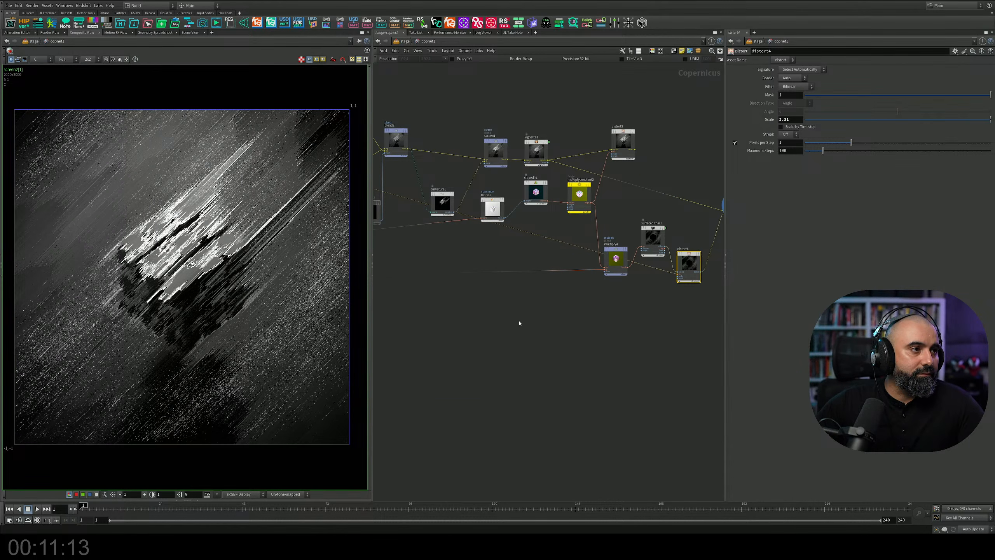
pyautogui.moveTo(461, 355); pyautogui.dragTo(553, 343, button='middle')
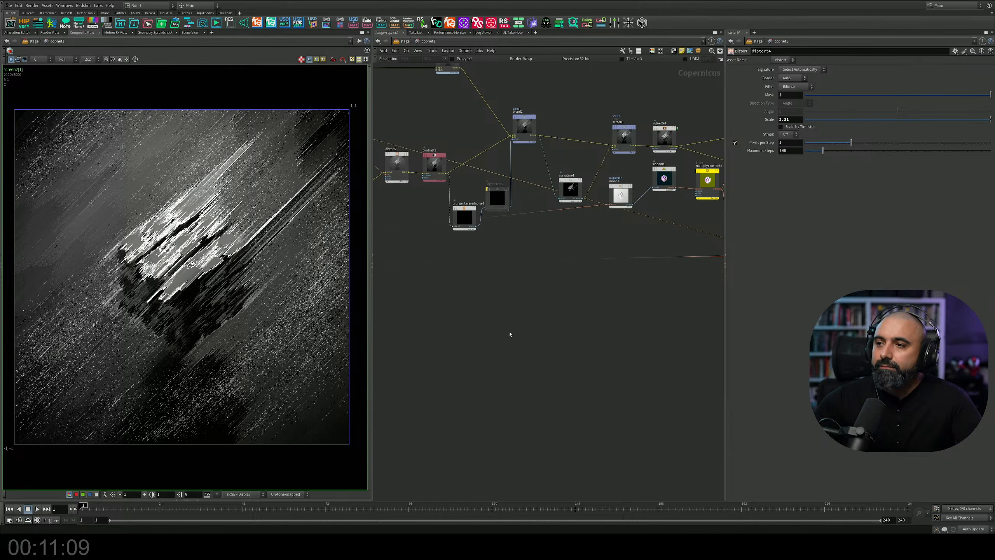
pyautogui.moveTo(509, 334); pyautogui.dragTo(626, 314, button='middle')
pyautogui.scroll(-5, 625, 313)
pyautogui.moveTo(586, 280); pyautogui.dragTo(664, 294, button='middle')
pyautogui.scroll(9, 486, 343)
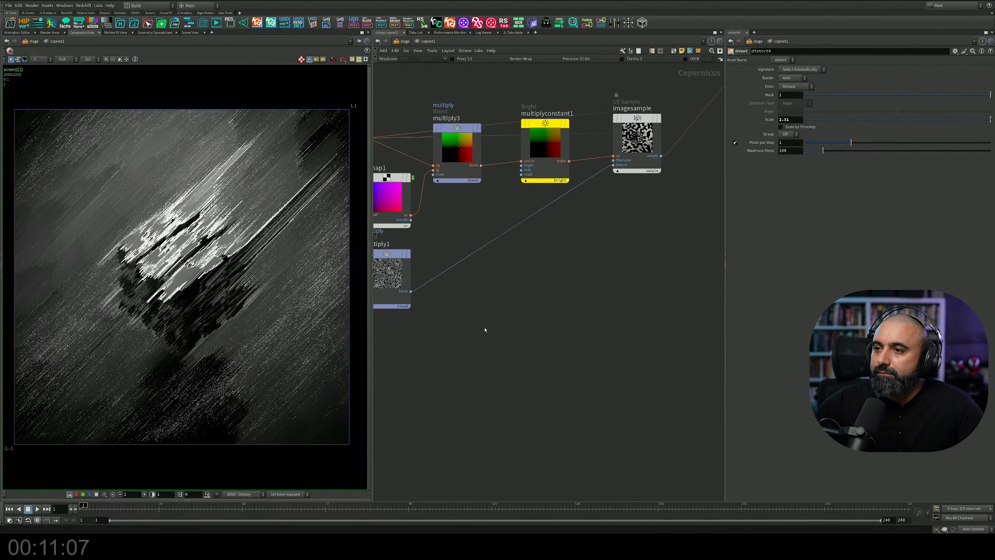
pyautogui.moveTo(484, 330); pyautogui.dragTo(617, 360, button='middle')
# Save the file and set the Center of fractalnoise3d1 to 0.372.
pyautogui.click(518, 301)
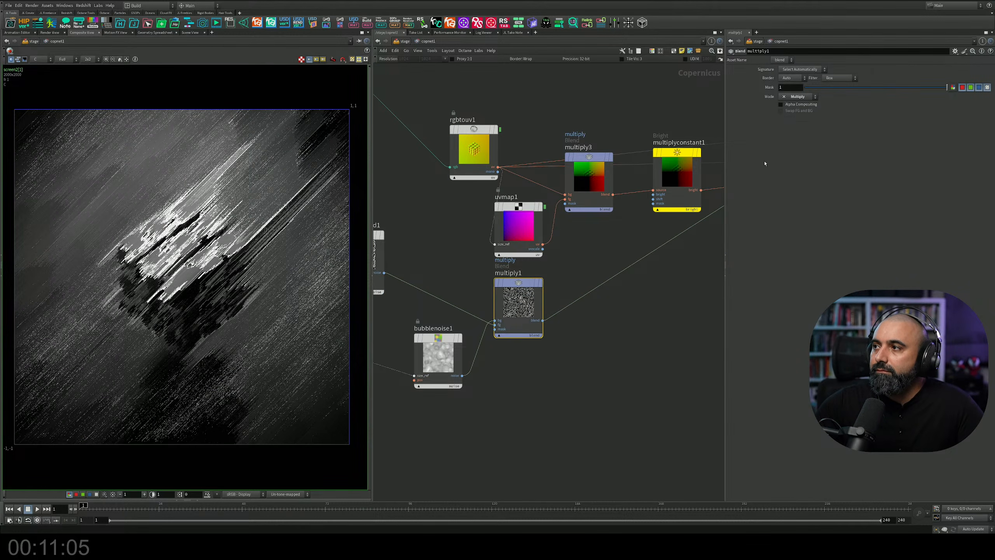
pyautogui.moveTo(634, 327); pyautogui.dragTo(633, 322, button='middle')
pyautogui.hotkey('ctrl', 's')
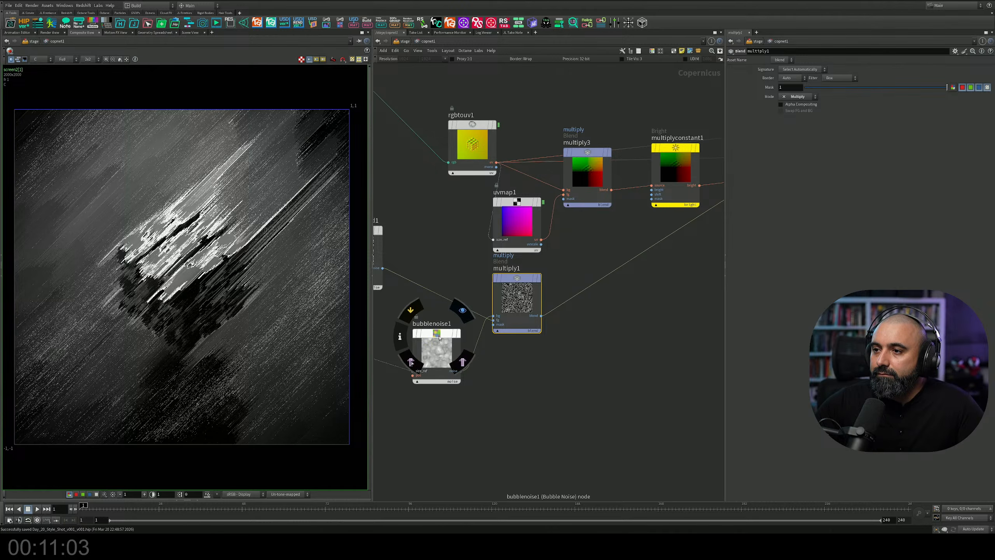
pyautogui.moveTo(465, 252); pyautogui.dragTo(628, 278, button='middle')
pyautogui.moveTo(560, 253); pyautogui.dragTo(671, 237, button='middle')
pyautogui.click(631, 258)
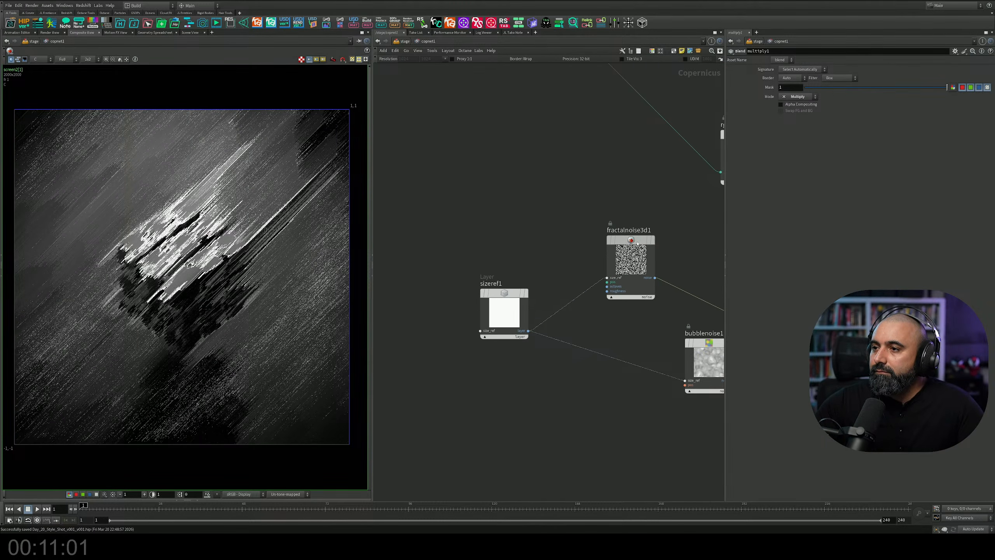
pyautogui.moveTo(846, 94); pyautogui.dragTo(874, 121)
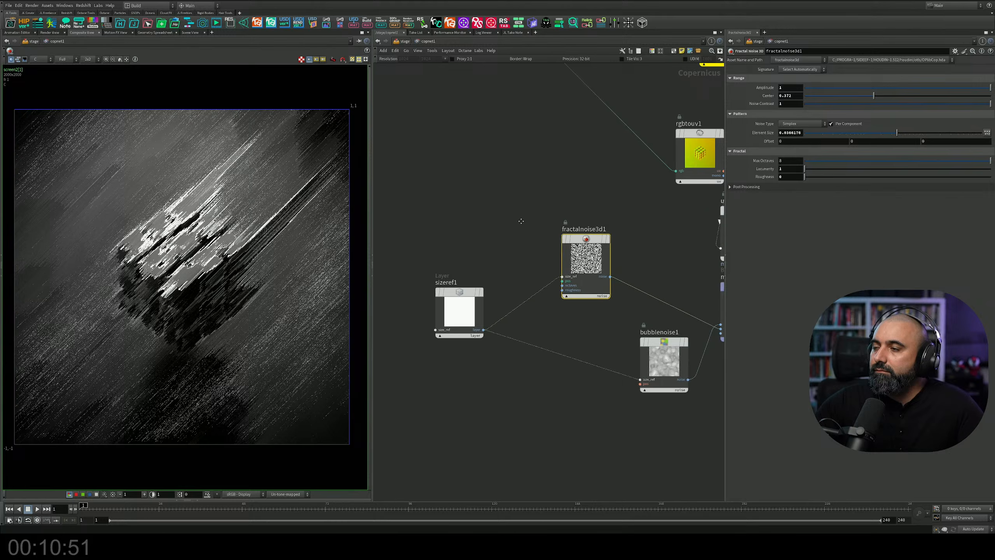
# Try a smaller Element Size on bubblenoise1 and undo the change.
pyautogui.scroll(-3, 479, 227)
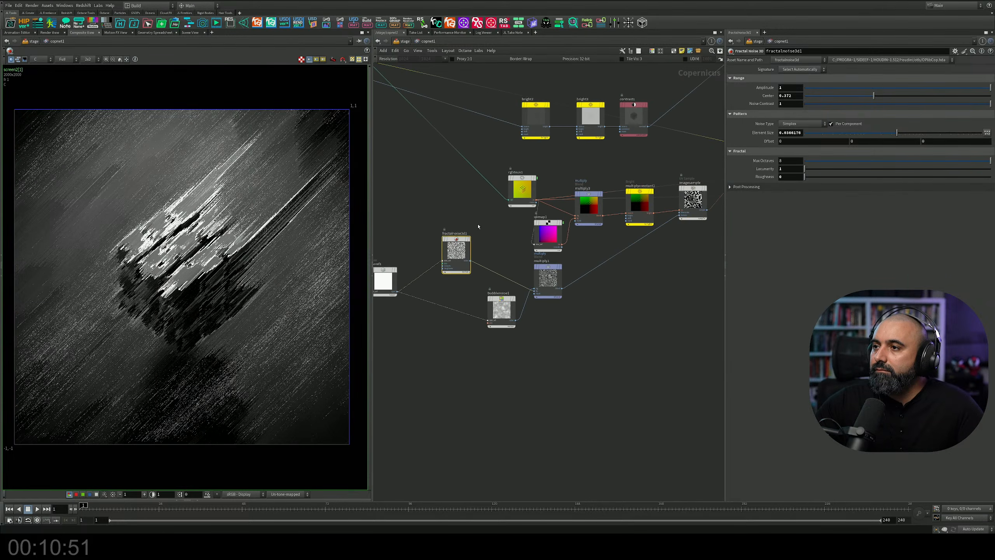
pyautogui.click(501, 309)
pyautogui.moveTo(904, 95); pyautogui.dragTo(869, 104)
pyautogui.hotkey('ctrl', 'z')
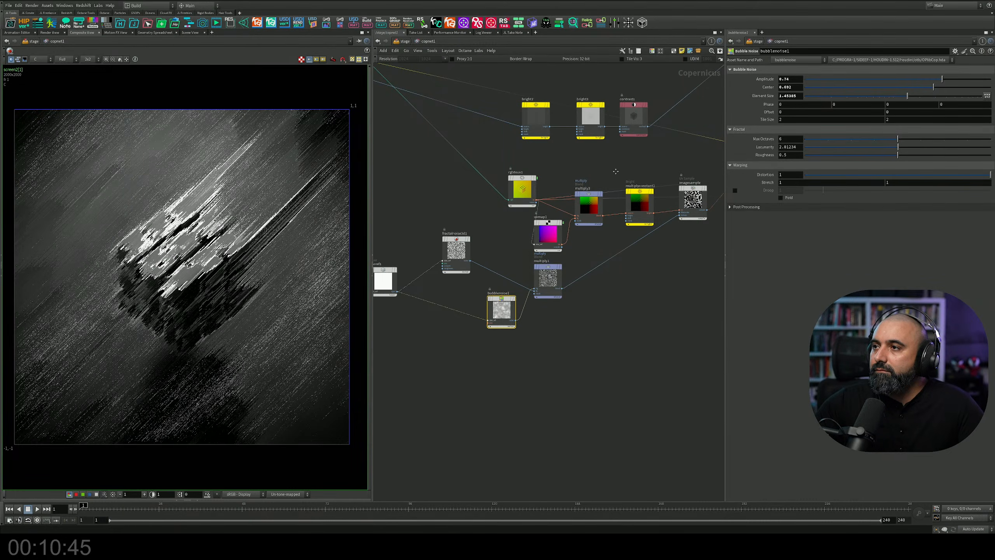
# On grunge_layerednoise1, reduce the pattern Element Size to about 0.001 and set the Base Cells Amplitude to 0.554.
pyautogui.scroll(3, 593, 210)
pyautogui.moveTo(528, 192); pyautogui.dragTo(386, 236, button='middle')
pyautogui.moveTo(532, 285); pyautogui.dragTo(381, 257, button='middle')
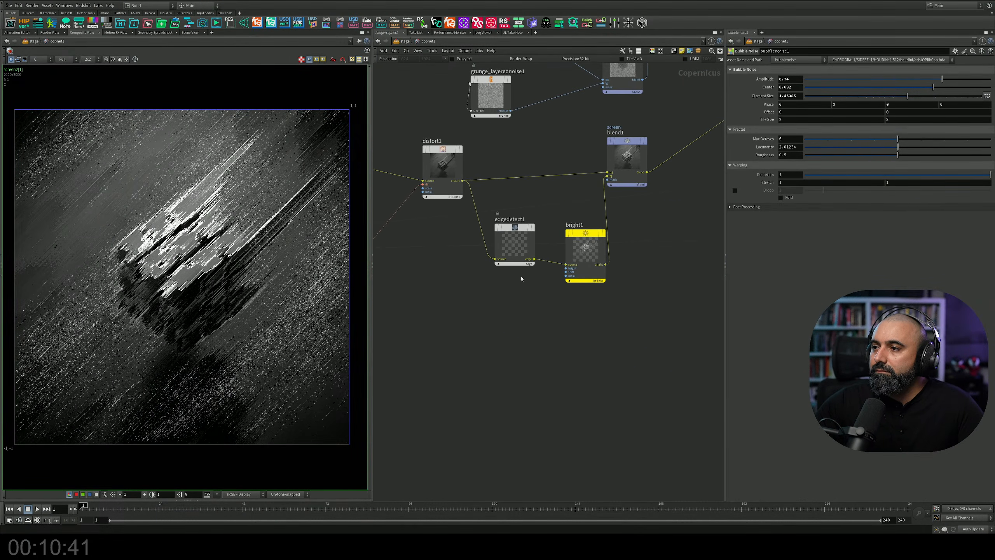
pyautogui.moveTo(633, 220); pyautogui.dragTo(627, 286, button='middle')
pyautogui.click(489, 146)
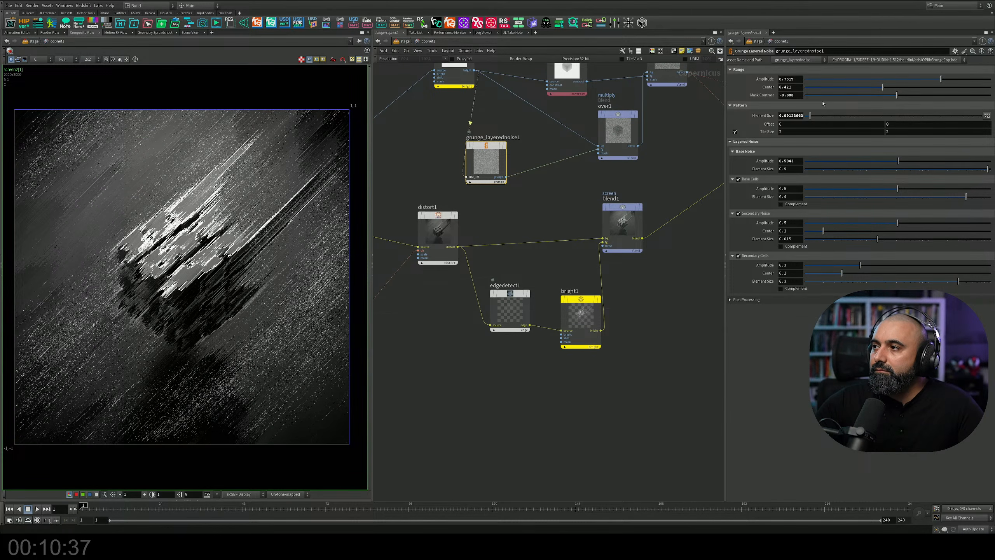
pyautogui.moveTo(810, 117)
pyautogui.mouseDown()
pyautogui.moveTo(993, 119)
pyautogui.moveTo(807, 122)
pyautogui.mouseUp()
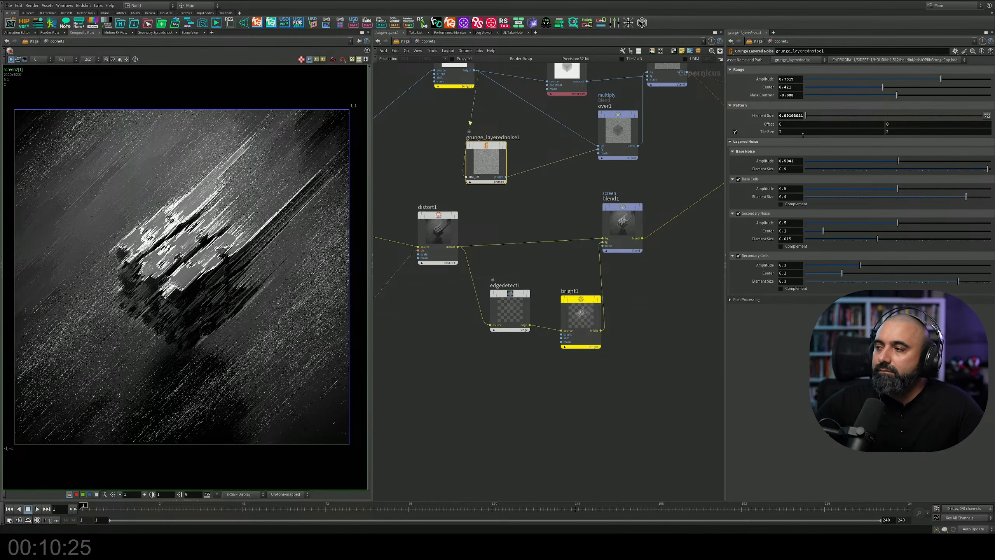
pyautogui.moveTo(891, 188)
pyautogui.mouseDown()
pyautogui.moveTo(824, 188)
pyautogui.moveTo(888, 187)
pyautogui.mouseUp()
pyautogui.moveTo(985, 178)
pyautogui.mouseDown()
pyautogui.moveTo(871, 182)
pyautogui.moveTo(923, 171)
pyautogui.moveTo(909, 178)
pyautogui.mouseUp()
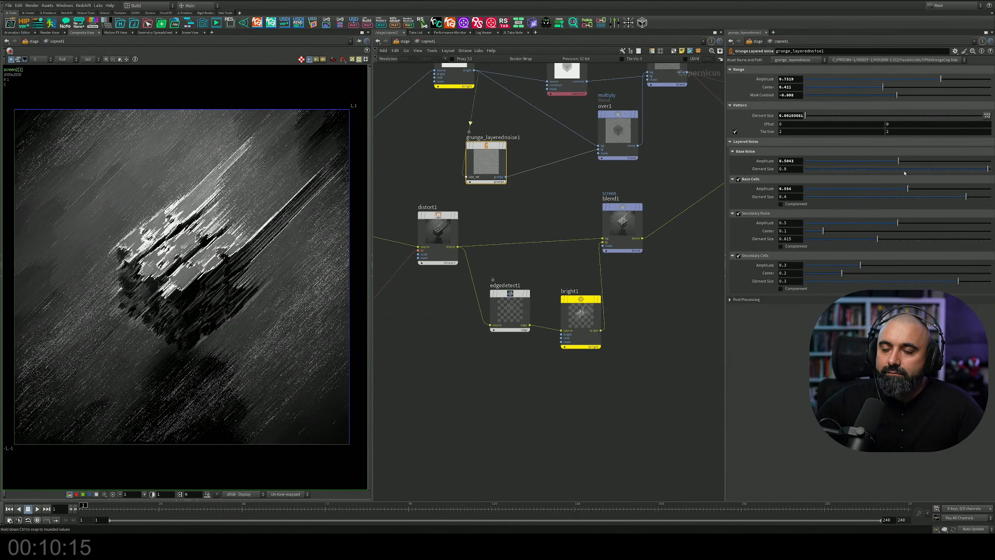
# Add a Blend node wired from the C output of the render import node at the start of the network.
pyautogui.scroll(-5, 658, 304)
pyautogui.moveTo(658, 305); pyautogui.dragTo(587, 333, button='middle')
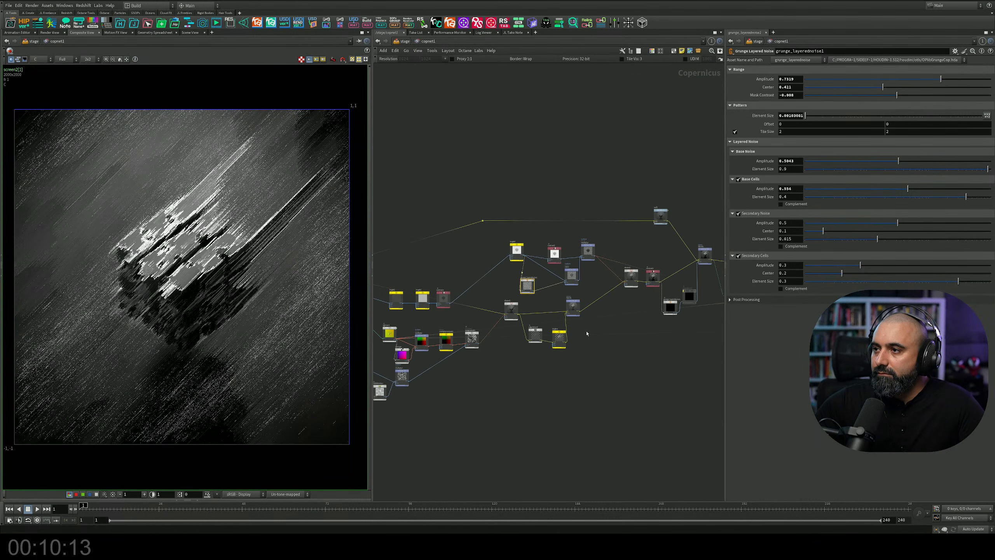
pyautogui.scroll(-3, 533, 255)
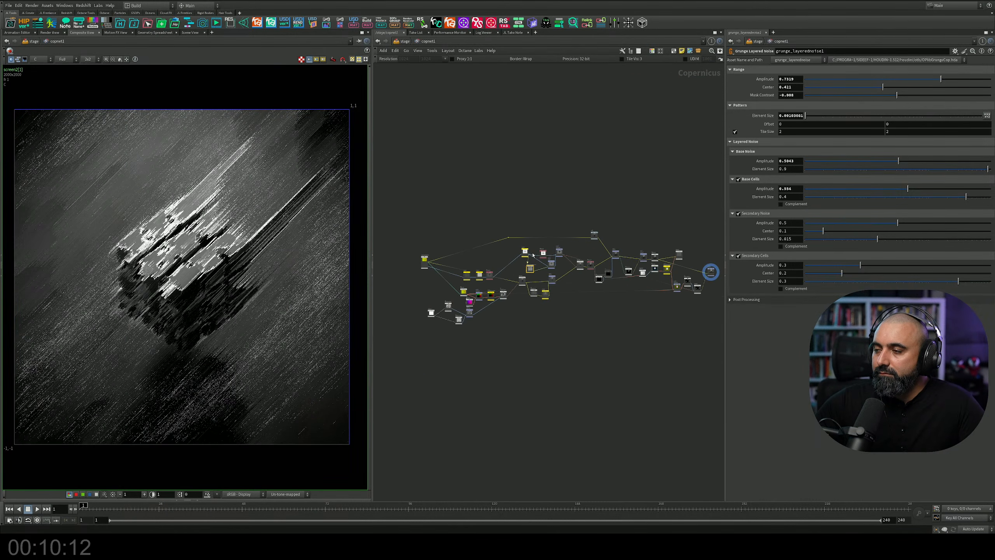
pyautogui.scroll(6, 425, 267)
pyautogui.scroll(5, 426, 269)
pyautogui.click(425, 269)
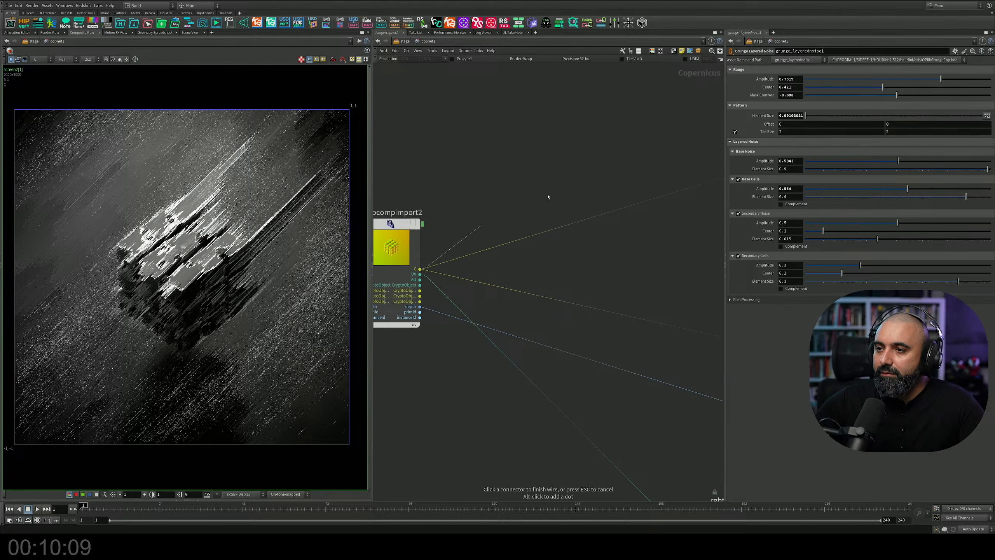
pyautogui.moveTo(627, 137); pyautogui.dragTo(376, 219, button='middle')
pyautogui.scroll(-6, 527, 219)
pyautogui.press('Tab')
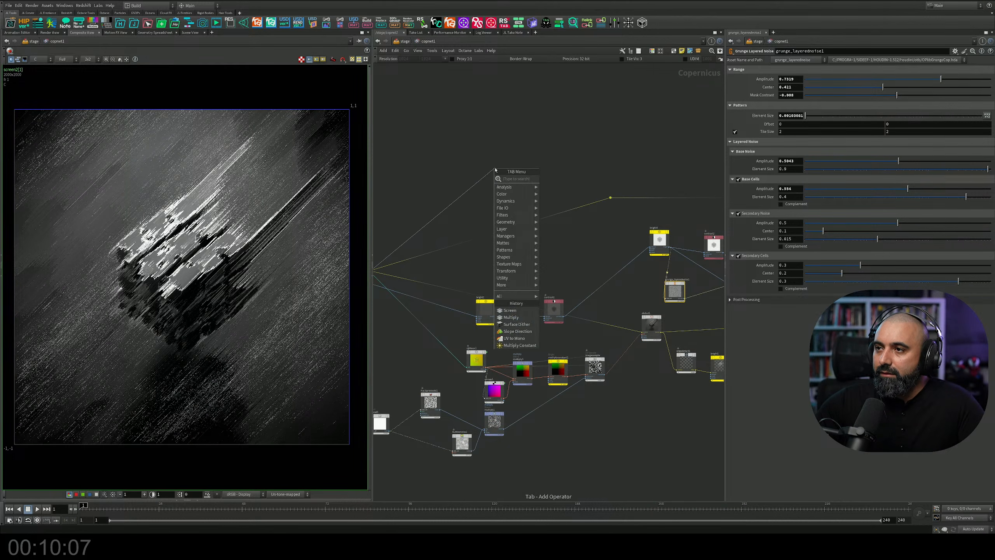
pyautogui.write('blend')
pyautogui.press('Return')
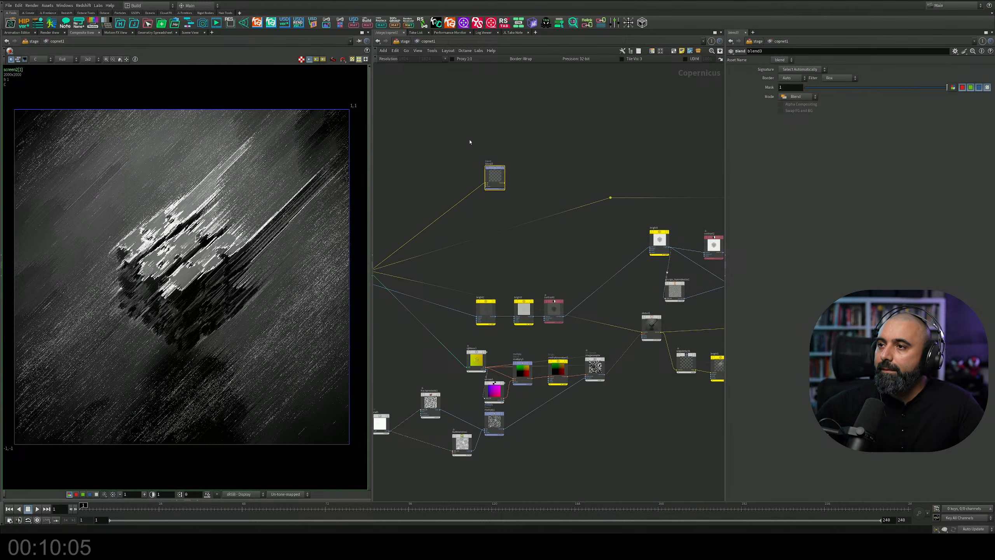
# Move blend3 downstream to a spot above screen2 and display its output.
pyautogui.scroll(-4, 470, 142)
pyautogui.moveTo(396, 123); pyautogui.dragTo(688, 118)
pyautogui.scroll(3, 698, 145)
pyautogui.moveTo(699, 145); pyautogui.dragTo(486, 156, button='middle')
pyautogui.scroll(6, 481, 121)
pyautogui.click(523, 95)
pyautogui.moveTo(506, 122); pyautogui.dragTo(563, 229)
pyautogui.moveTo(544, 317); pyautogui.dragTo(543, 200, button='middle')
pyautogui.scroll(-4, 536, 179)
pyautogui.moveTo(556, 132); pyautogui.dragTo(515, 178)
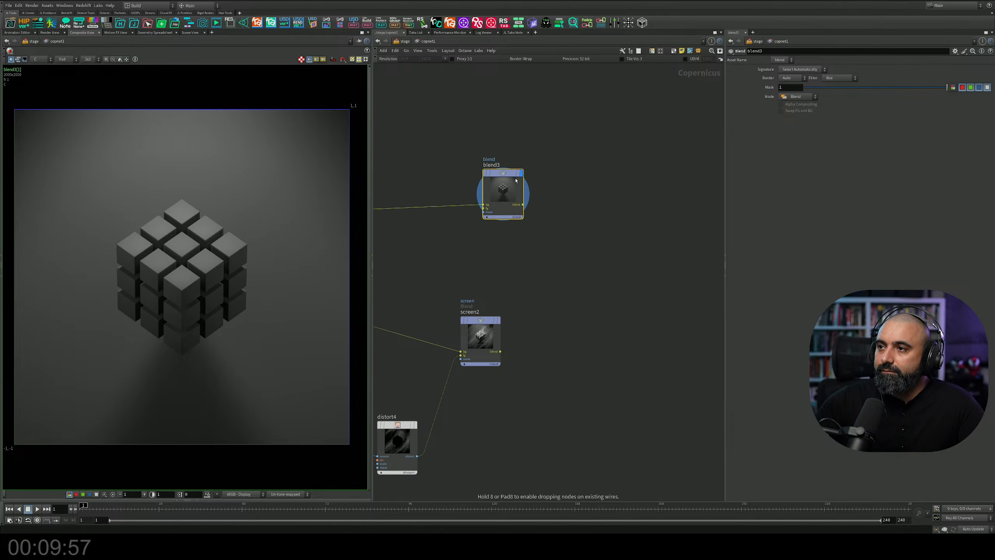
# Add another Blend node downstream of blend3 and screen2.
pyautogui.scroll(4, 549, 229)
pyautogui.scroll(-2, 572, 206)
pyautogui.moveTo(549, 229); pyautogui.dragTo(577, 192, button='middle')
pyautogui.press('Tab')
pyautogui.write('bl')
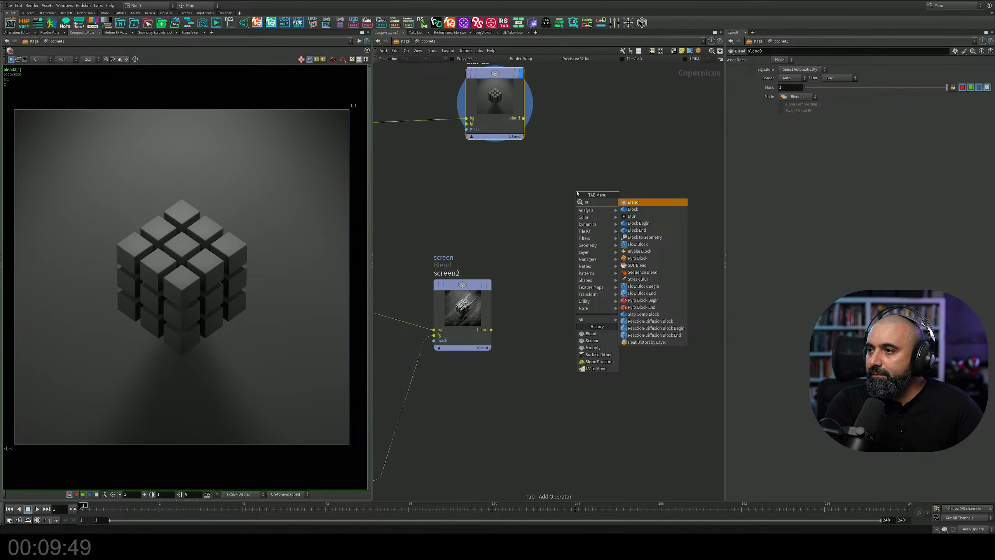
pyautogui.press('Return')
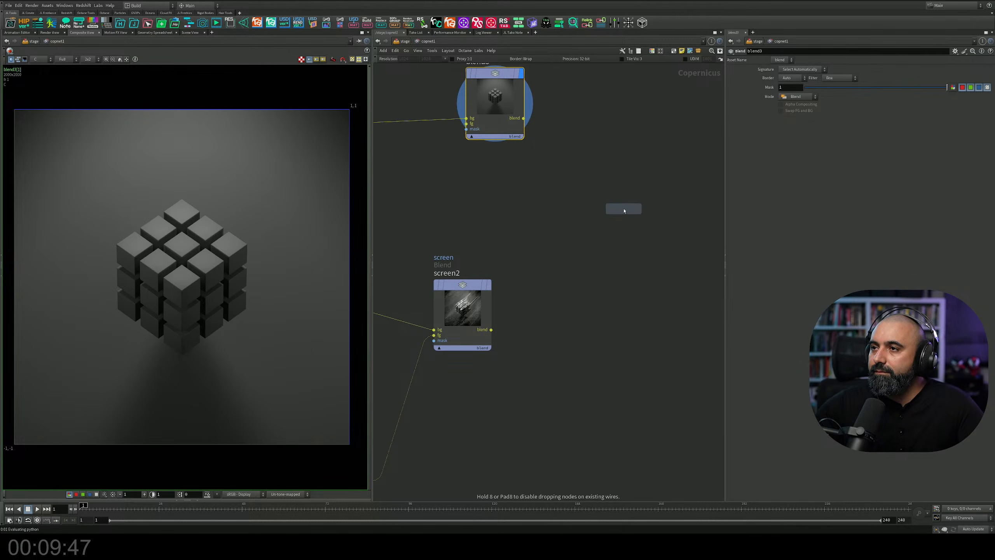
pyautogui.click(624, 208)
# Connect blend3 to blend4's background and screen2 to its foreground, displaying blend4 and testing its mask amount up to 1.
pyautogui.moveTo(523, 118); pyautogui.dragTo(596, 253)
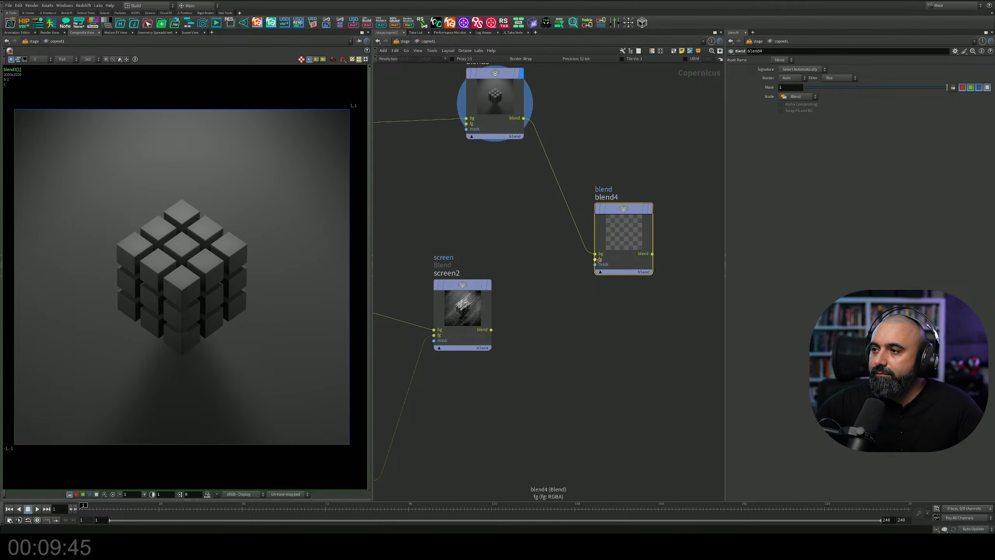
pyautogui.moveTo(491, 329); pyautogui.dragTo(595, 260)
pyautogui.click(650, 211)
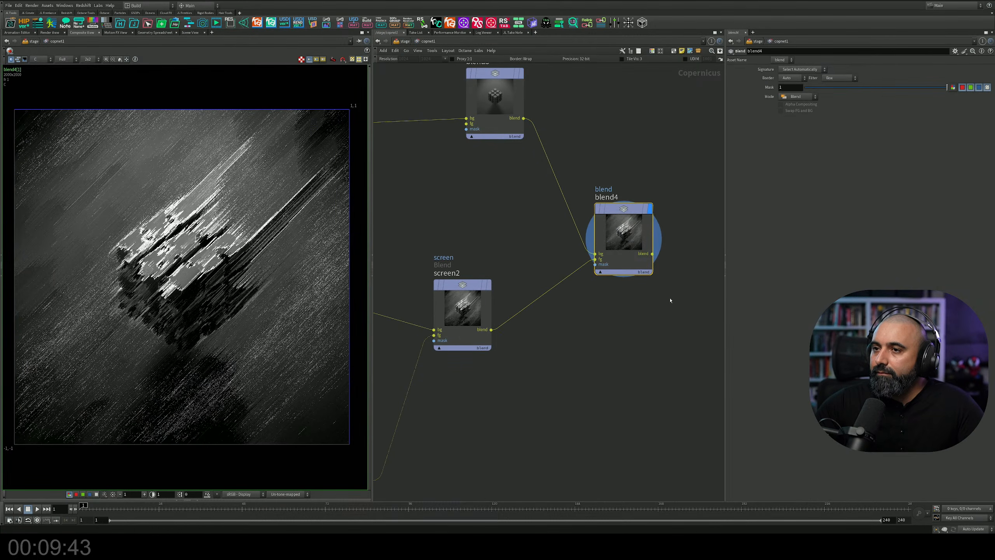
pyautogui.moveTo(916, 89); pyautogui.dragTo(948, 93)
# Add an SDF Shape node below screen2.
pyautogui.moveTo(559, 392); pyautogui.dragTo(583, 317, button='middle')
pyautogui.press('Tab')
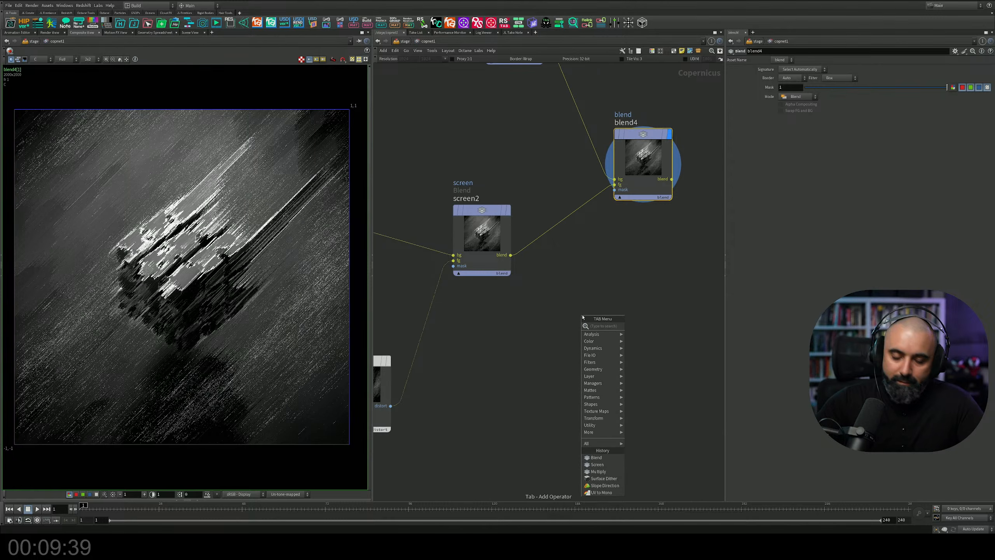
pyautogui.write('sdf')
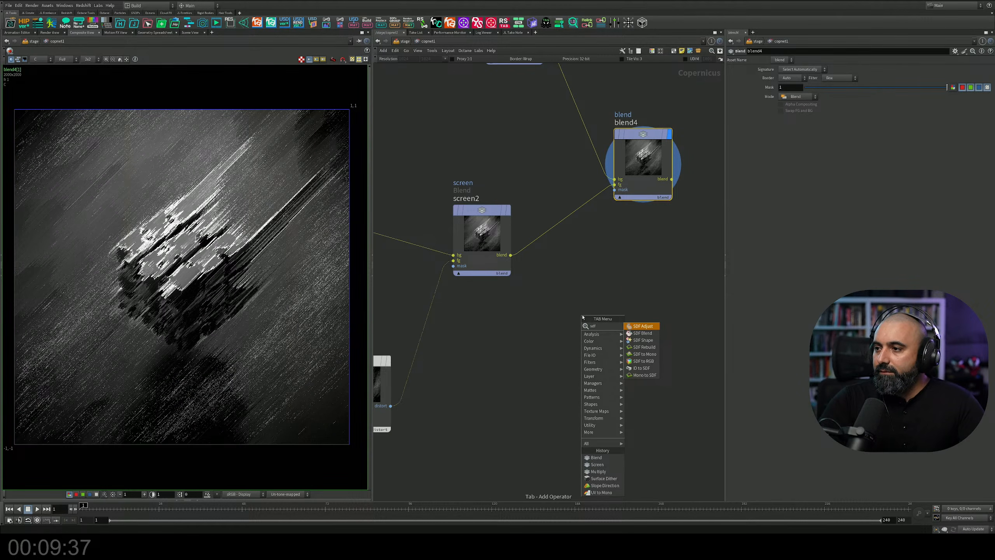
pyautogui.press('Down')
pyautogui.press('Down')
pyautogui.press('Return')
pyautogui.click(500, 348)
# Add an SDF to Mono node beside sdfshape1 and connect the shape's output to its input.
pyautogui.press('Tab')
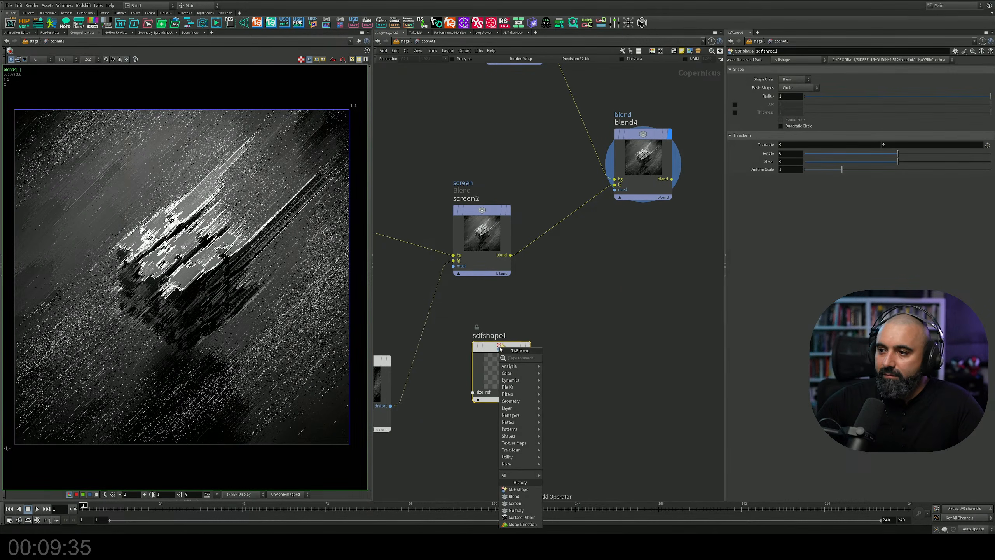
pyautogui.write('sdf to')
pyautogui.press('Return')
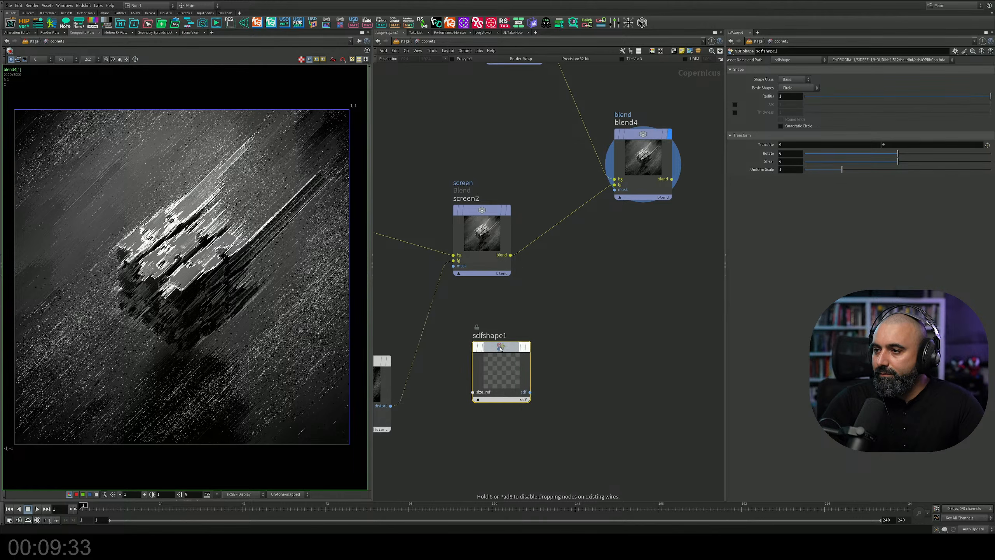
pyautogui.click(565, 359)
pyautogui.click(530, 392)
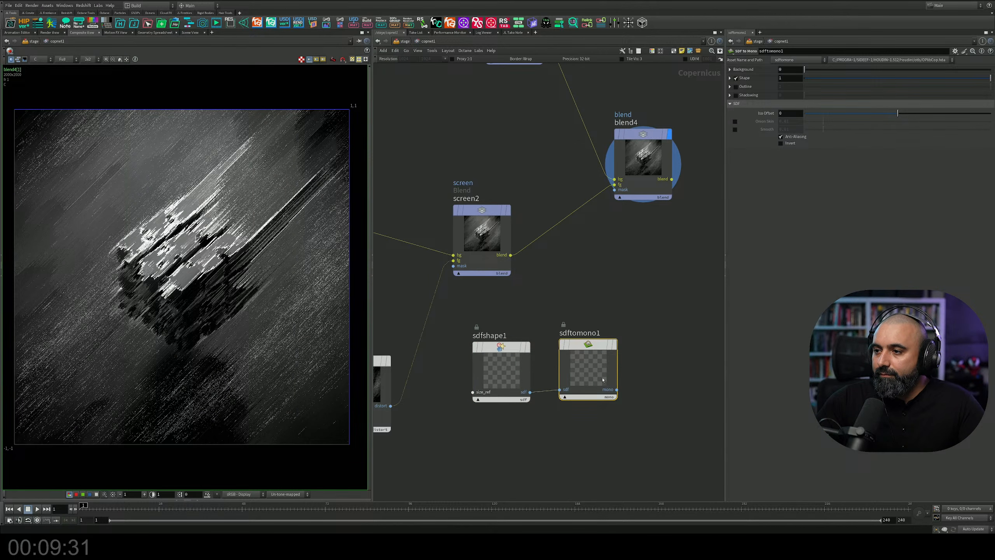
pyautogui.click(560, 389)
# Connect sdftomono1 to blend4's mask input and distort4's output to sdfshape1's size reference input.
pyautogui.click(617, 389)
pyautogui.click(614, 190)
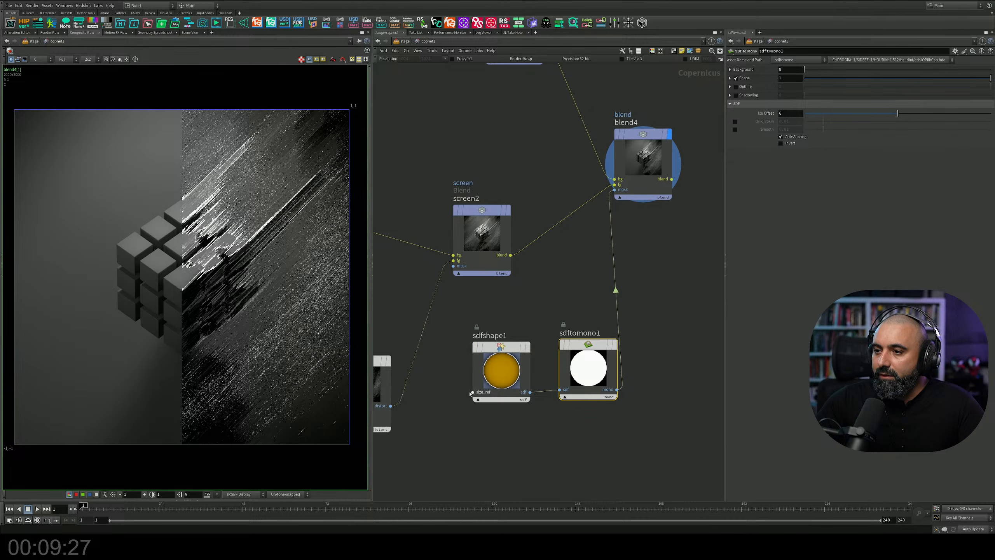
pyautogui.click(472, 391)
pyautogui.click(404, 414)
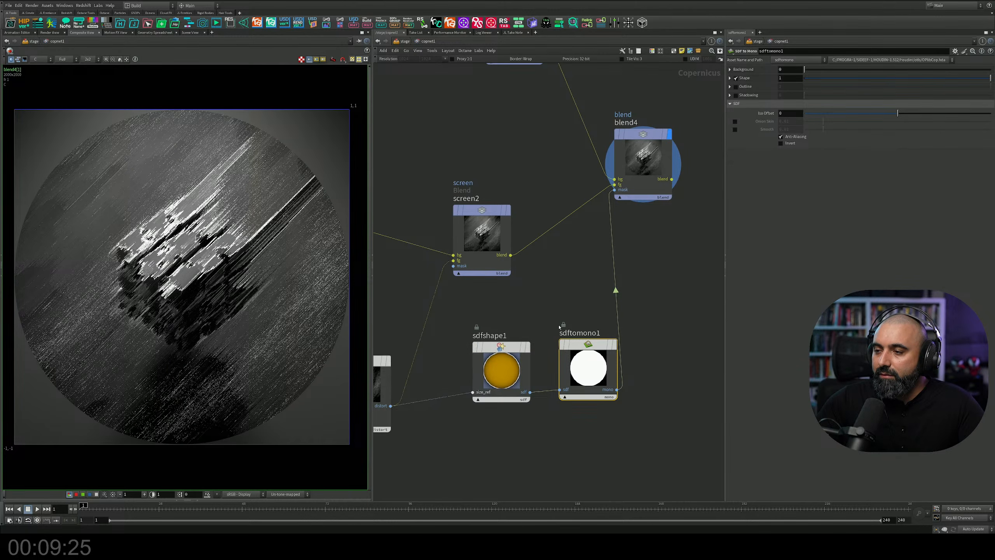
# Align sdftomono1 with sdfshape1, invert its mask, and reduce the circle's radius to about 0.231.
pyautogui.moveTo(551, 307); pyautogui.dragTo(486, 406)
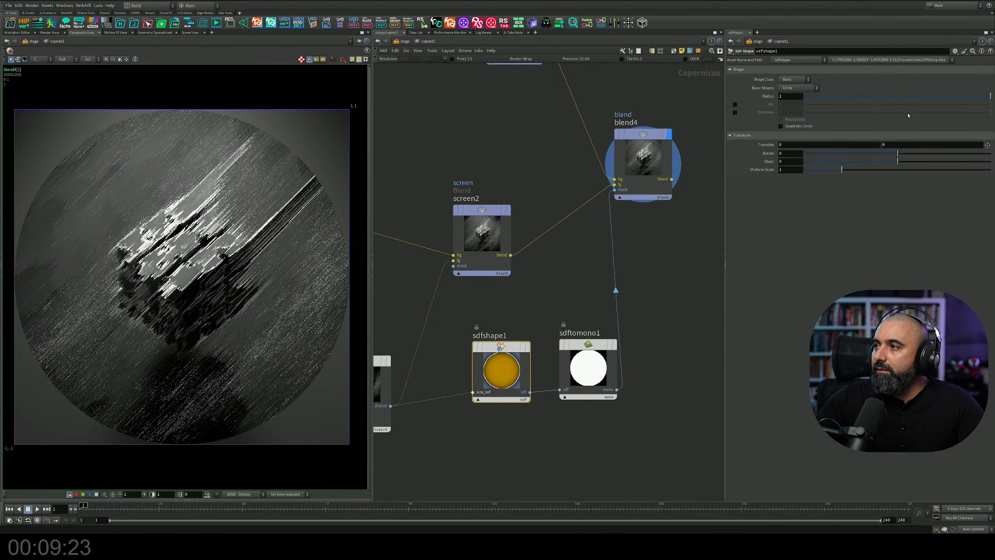
pyautogui.moveTo(588, 345); pyautogui.dragTo(582, 347)
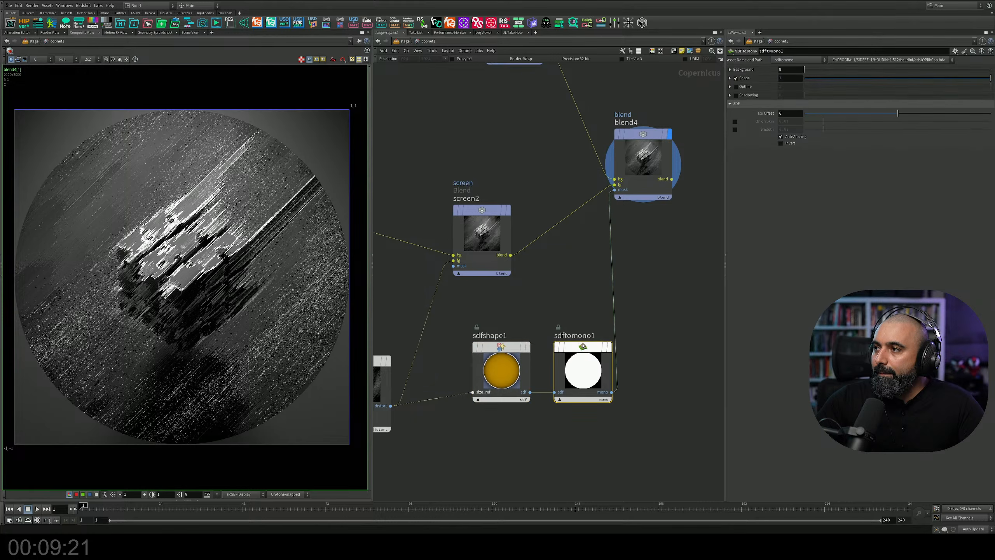
pyautogui.click(781, 143)
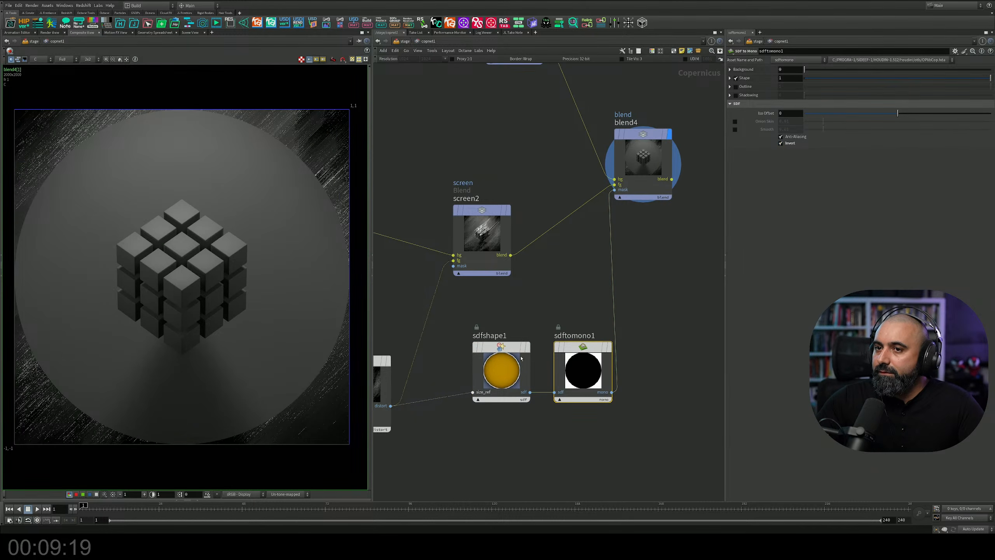
pyautogui.click(517, 349)
pyautogui.moveTo(973, 97); pyautogui.dragTo(848, 103)
# Insert a Blur node between sdftomono1 and blend4's mask input, and increase its size for a soft mask edge.
pyautogui.moveTo(599, 347)
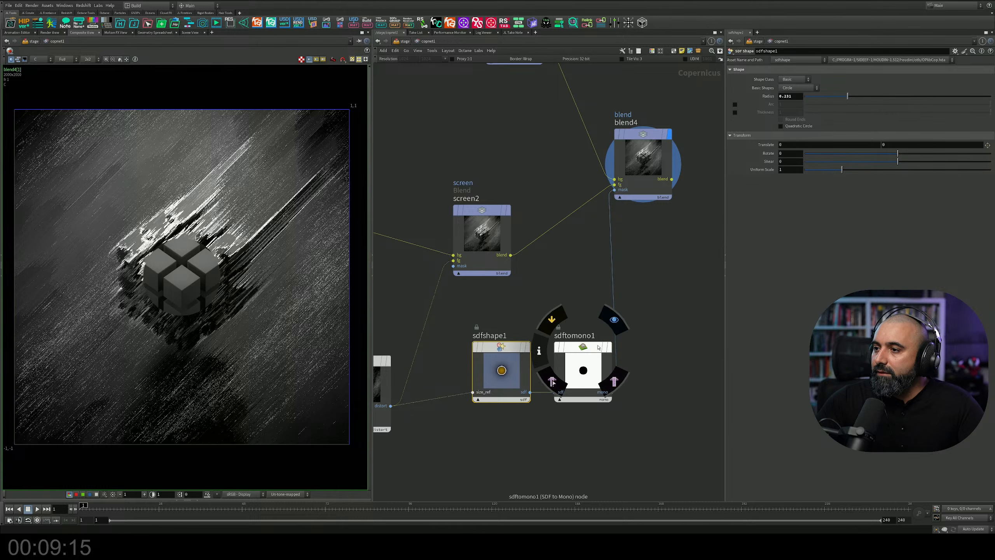
pyautogui.press('Tab')
pyautogui.write('blur')
pyautogui.press('Return')
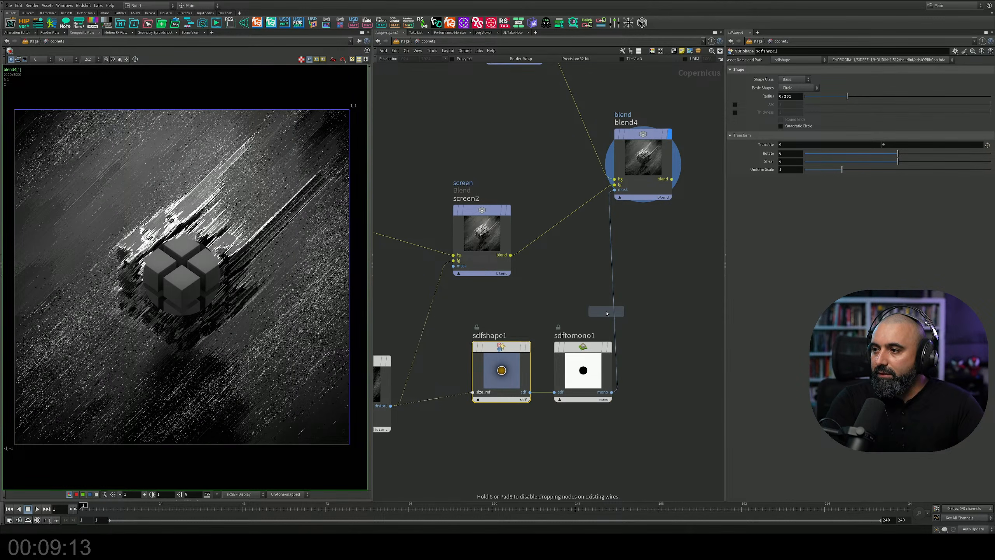
pyautogui.click(634, 221)
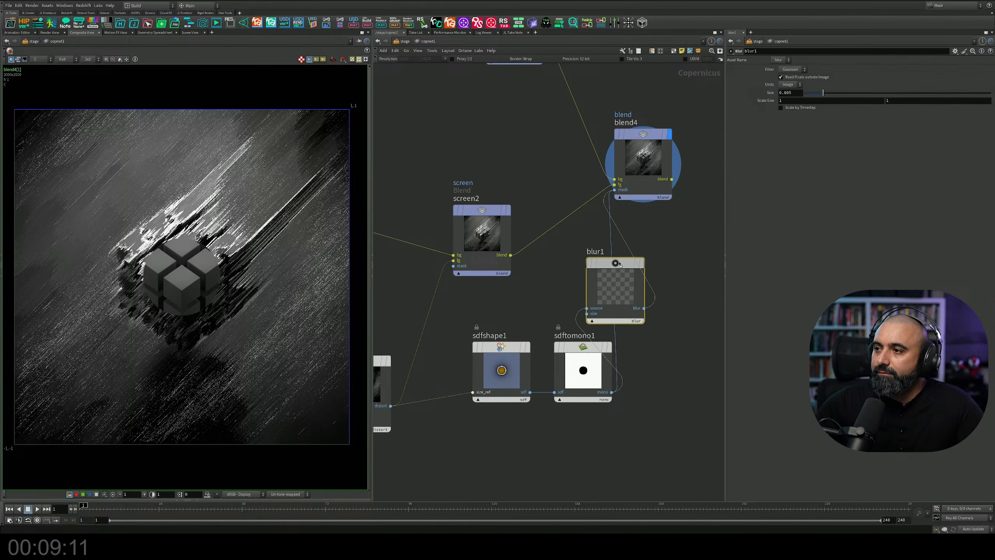
pyautogui.moveTo(823, 92); pyautogui.dragTo(976, 98)
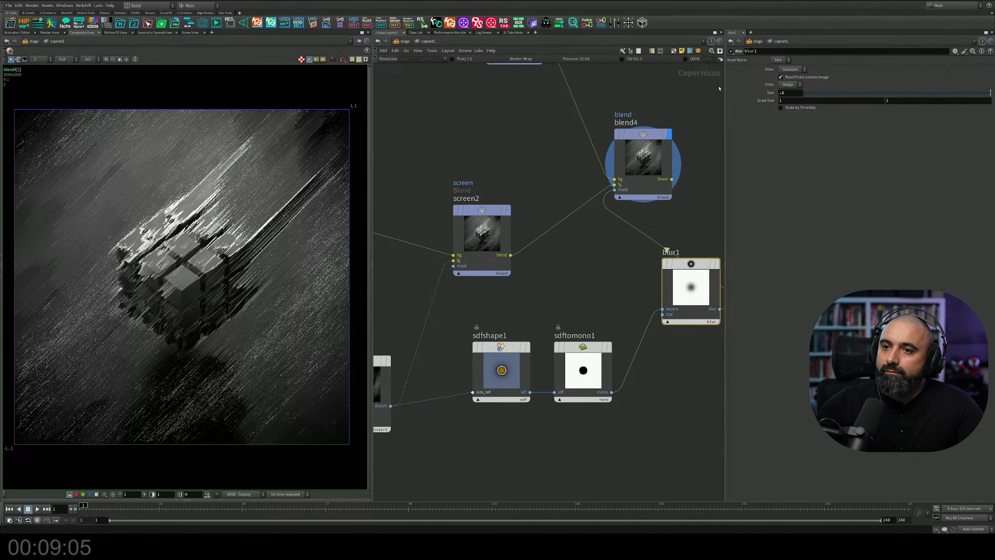
# Increase sdfshape1's circle radius to about 0.4 and save the scene.
pyautogui.click(503, 348)
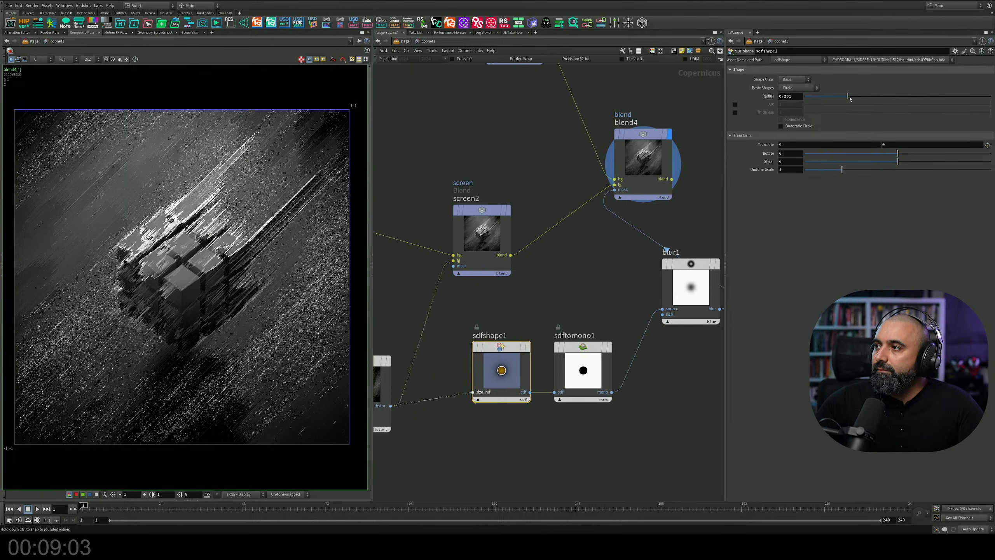
pyautogui.moveTo(857, 97); pyautogui.dragTo(881, 88)
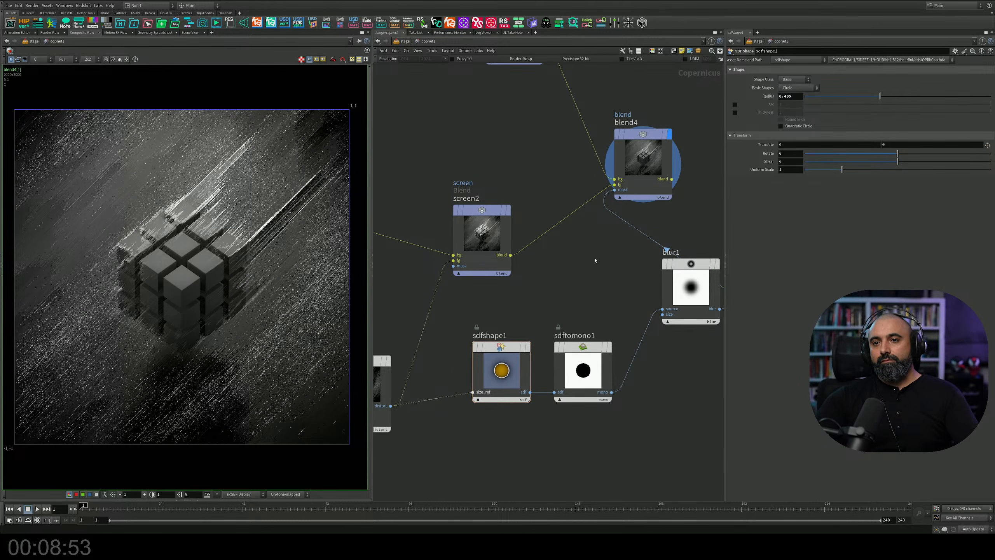
pyautogui.hotkey('ctrl', 's')
# Move blend4 further downstream, past blur1.
pyautogui.scroll(-3, 571, 285)
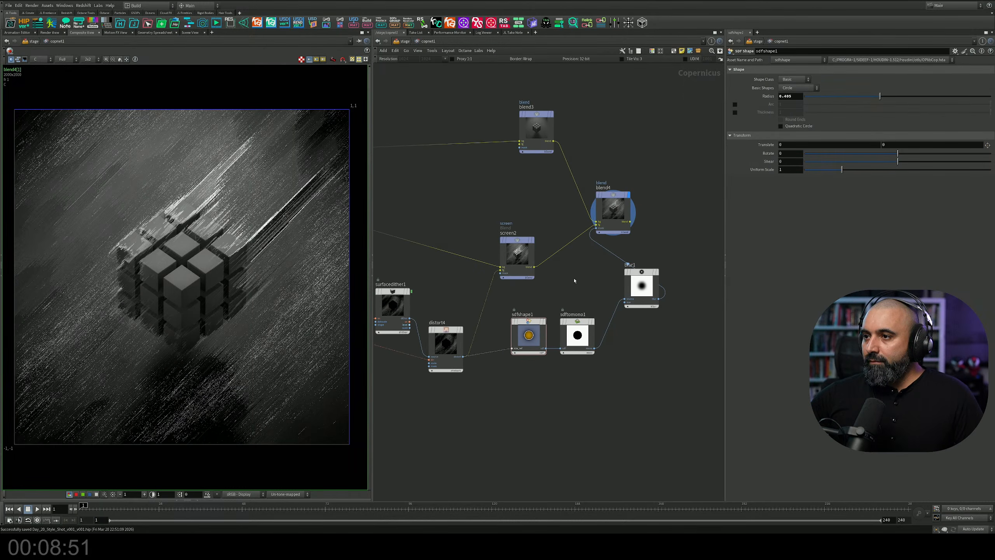
pyautogui.scroll(-3, 523, 278)
pyautogui.scroll(4, 514, 279)
pyautogui.scroll(-1, 535, 272)
pyautogui.moveTo(536, 271); pyautogui.dragTo(546, 263, button='middle')
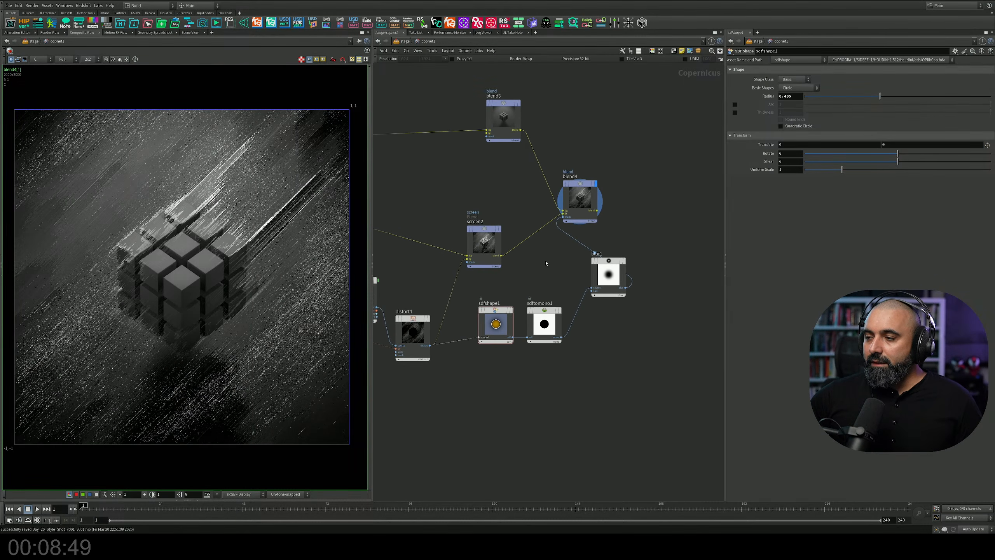
pyautogui.moveTo(575, 211); pyautogui.dragTo(659, 203)
# Duplicate distort4 downstream of blend4, keeping its direction input, and connect blend4's output to the copy's source.
pyautogui.scroll(-3, 508, 201)
pyautogui.moveTo(517, 199); pyautogui.dragTo(629, 185, button='middle')
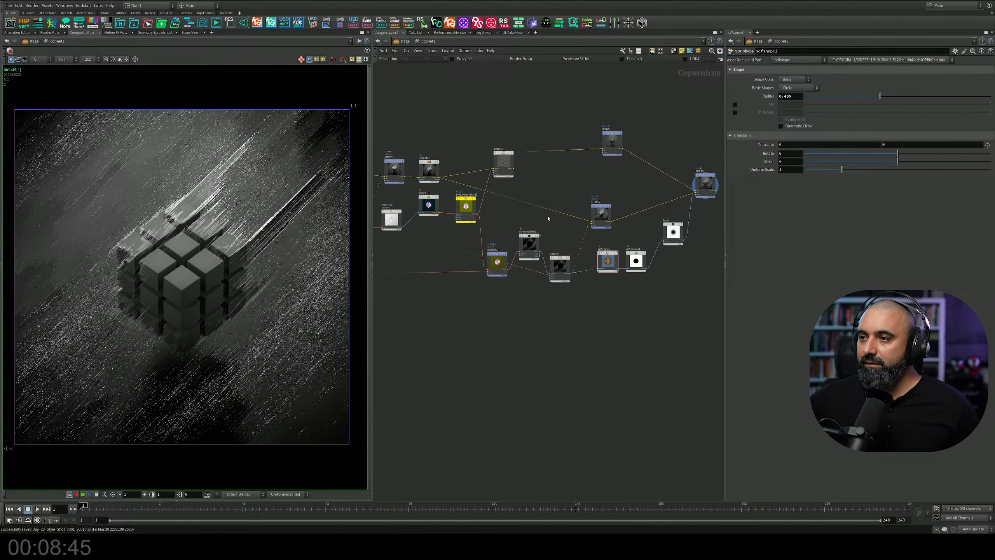
pyautogui.scroll(6, 491, 258)
pyautogui.scroll(-4, 492, 258)
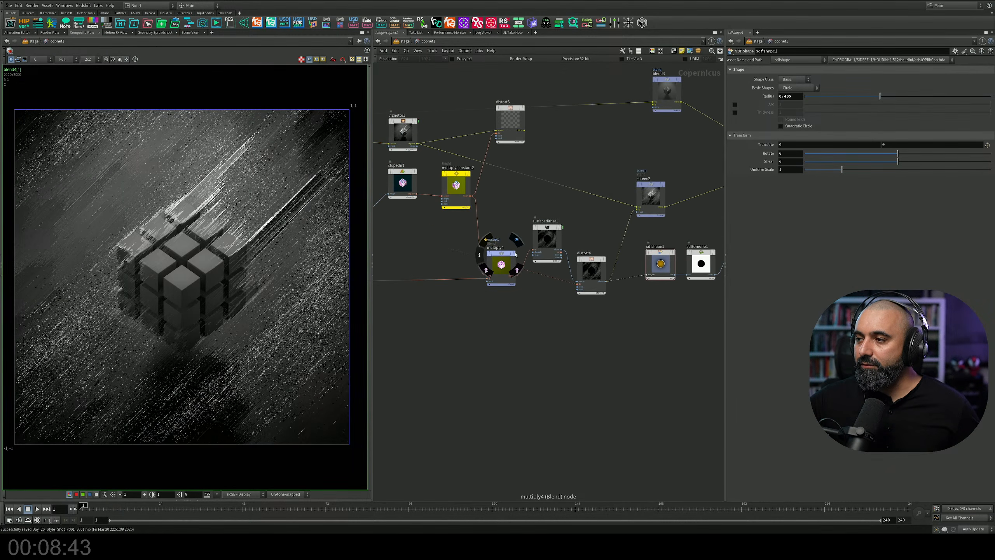
pyautogui.moveTo(593, 221); pyautogui.dragTo(478, 200, button='middle')
pyautogui.scroll(2, 478, 200)
pyautogui.scroll(-5, 476, 207)
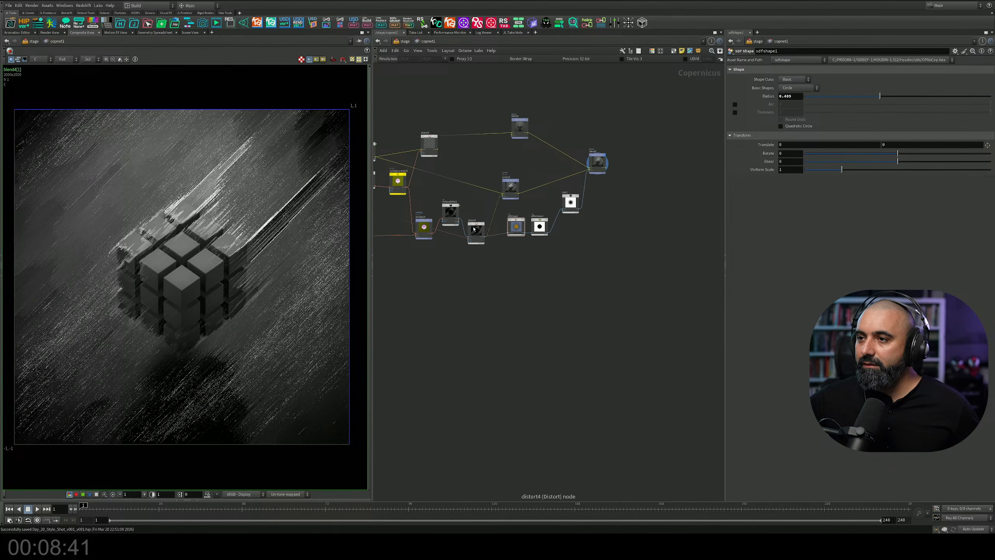
pyautogui.keyDown('alt'); pyautogui.moveTo(474, 230); pyautogui.dragTo(660, 182); pyautogui.keyUp('alt')
pyautogui.scroll(5, 642, 171)
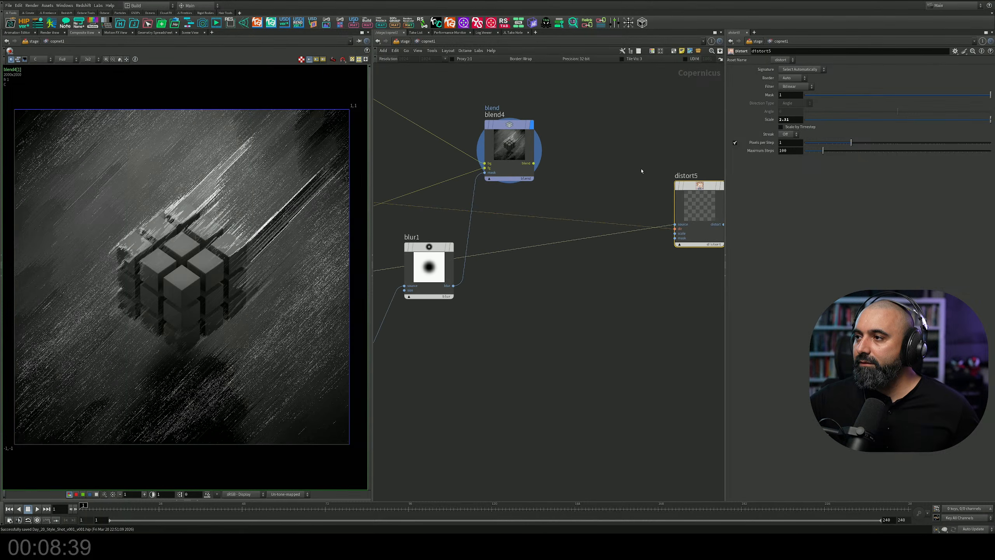
pyautogui.moveTo(675, 225); pyautogui.dragTo(534, 163)
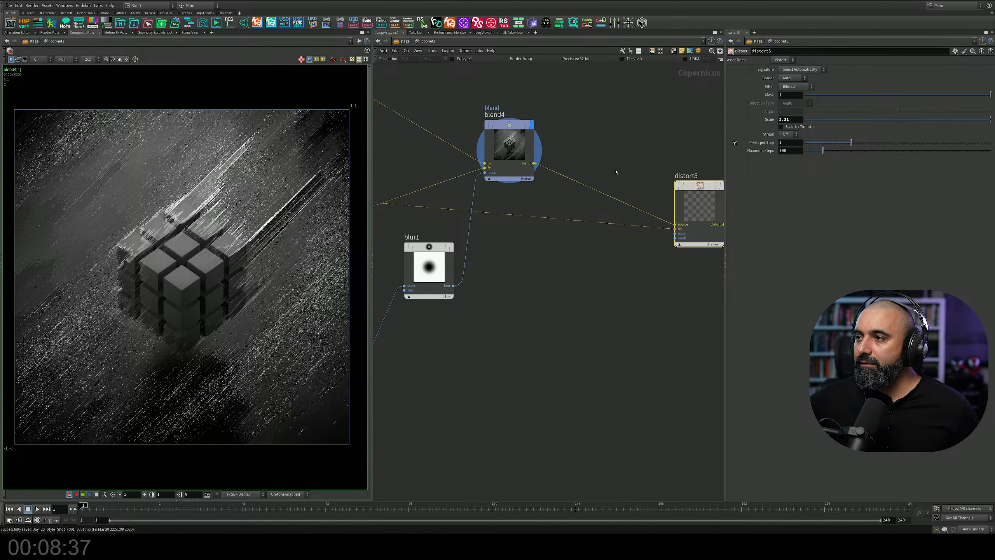
# Display distort5's output and move the node slightly lower in the network.
pyautogui.moveTo(691, 180); pyautogui.dragTo(540, 177, button='middle')
pyautogui.click(571, 183)
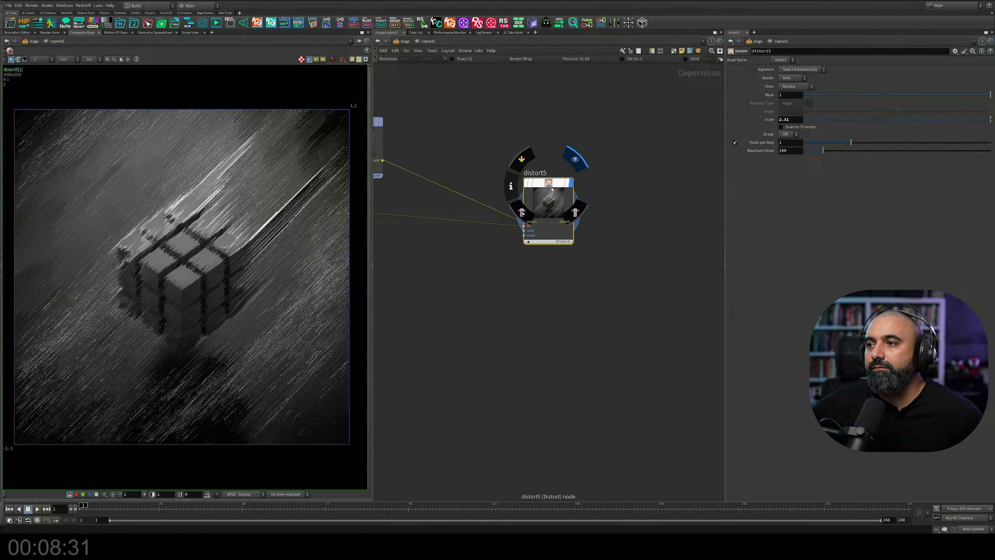
pyautogui.moveTo(547, 187); pyautogui.dragTo(541, 203)
# Fine-tune sdfshape1's circle radius to about 0.401.
pyautogui.moveTo(382, 340); pyautogui.dragTo(590, 281, button='middle')
pyautogui.moveTo(517, 289); pyautogui.dragTo(617, 297, button='middle')
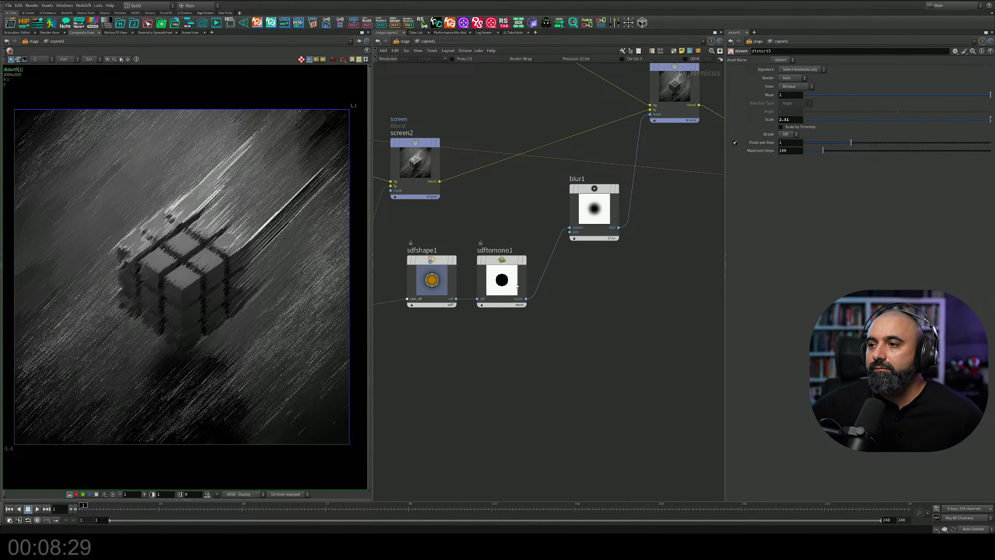
pyautogui.click(432, 279)
pyautogui.moveTo(878, 96)
pyautogui.mouseDown()
pyautogui.moveTo(925, 97)
pyautogui.moveTo(858, 115)
pyautogui.moveTo(889, 107)
pyautogui.moveTo(880, 106)
pyautogui.mouseUp()
# Insert a Transform 2D node between sdftomono1 and blur1, and set its Y translation to about -0.247.
pyautogui.moveTo(636, 295); pyautogui.dragTo(577, 319, button='middle')
pyautogui.press('Tab')
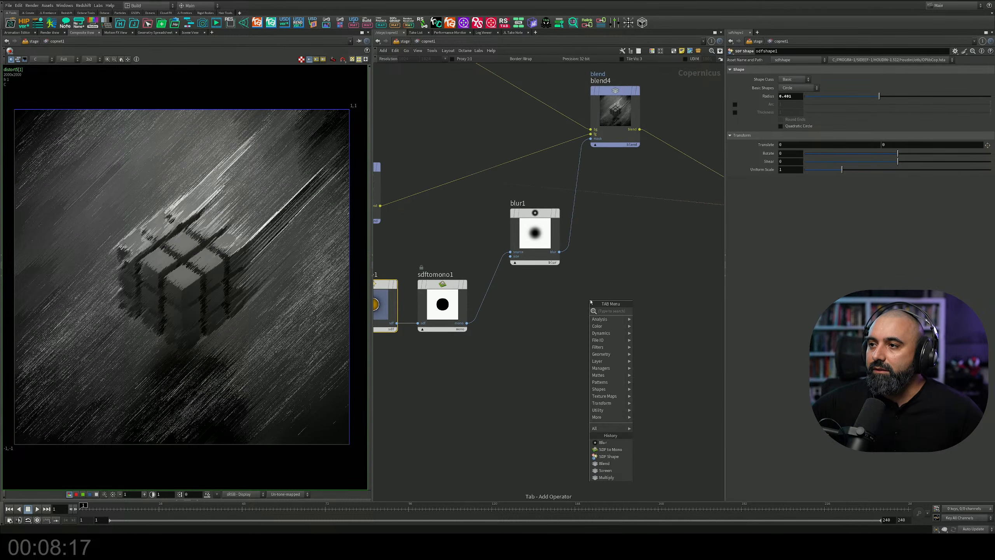
pyautogui.write('tras')
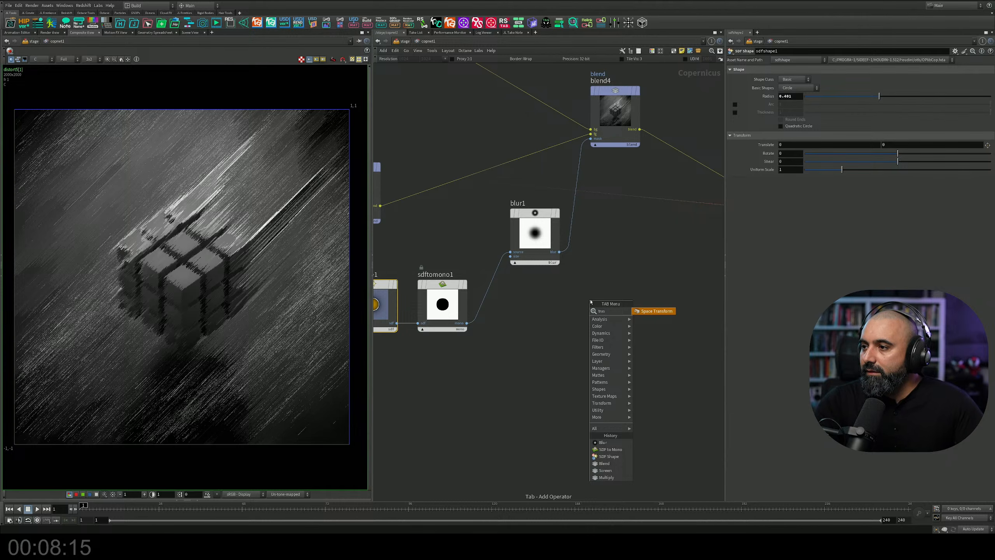
pyautogui.press('BackSpace')
pyautogui.press('BackSpace')
pyautogui.write('ans')
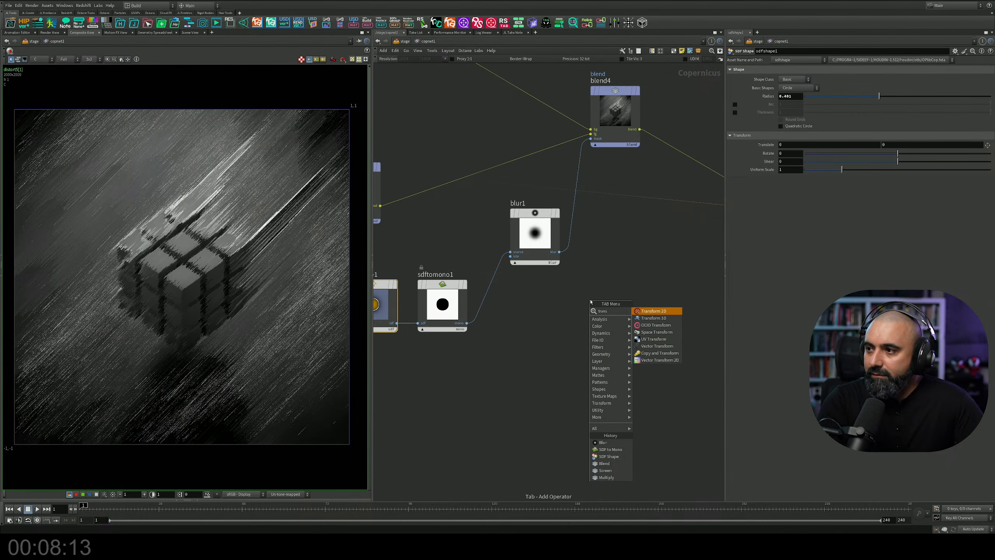
pyautogui.press('Return')
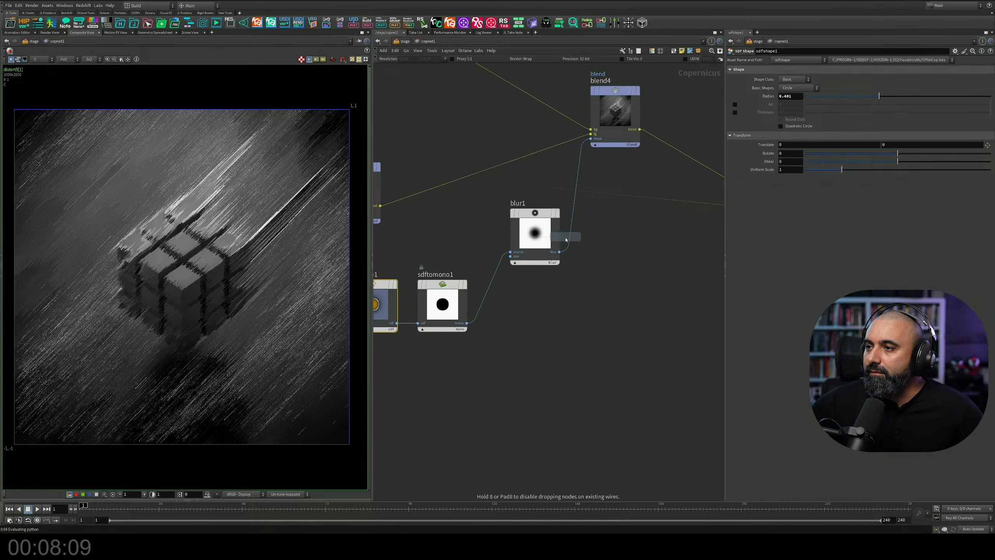
pyautogui.click(550, 297)
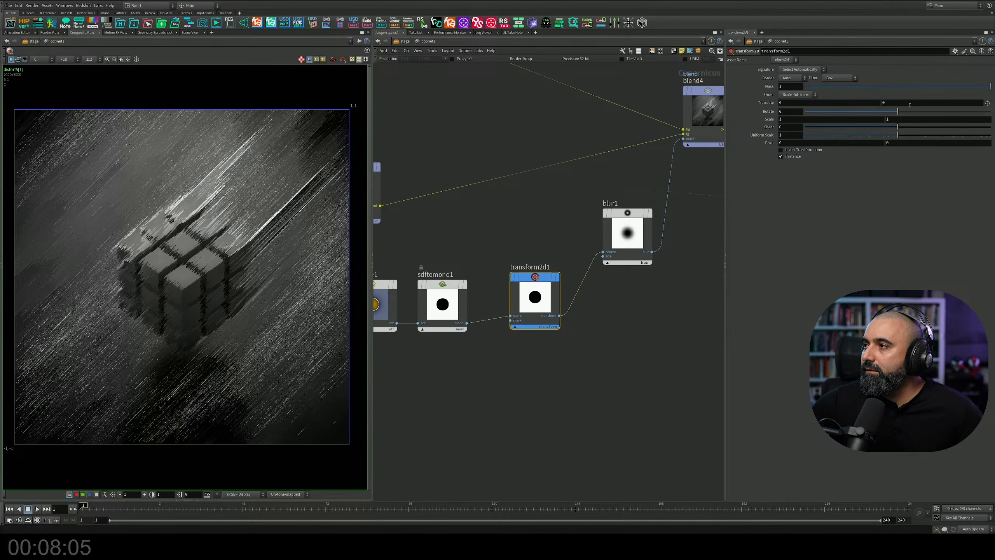
pyautogui.moveTo(907, 126); pyautogui.dragTo(193, 87, button='middle')
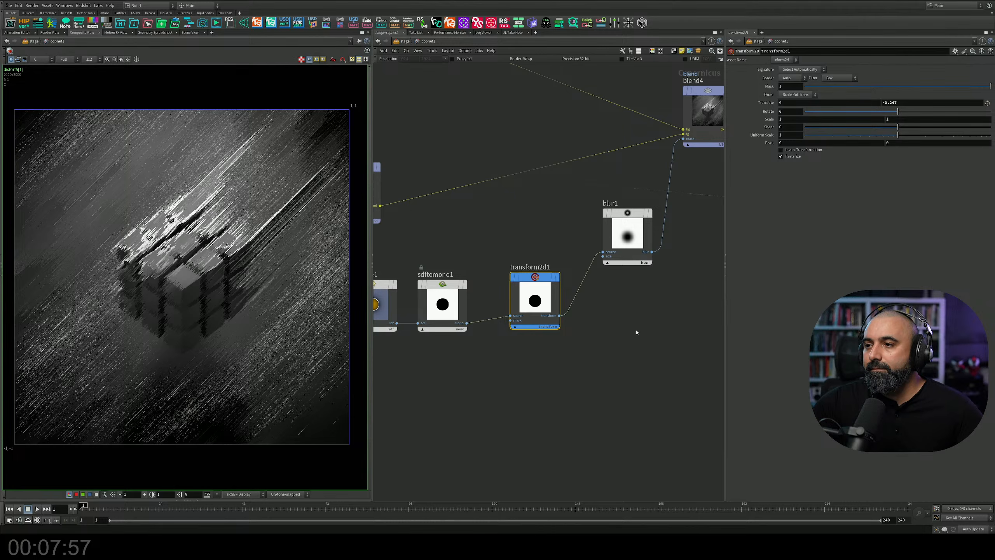
# Reduce sdfshape1's circle radius to about 0.359.
pyautogui.moveTo(506, 250); pyautogui.dragTo(609, 251, button='middle')
pyautogui.moveTo(510, 252); pyautogui.dragTo(466, 317)
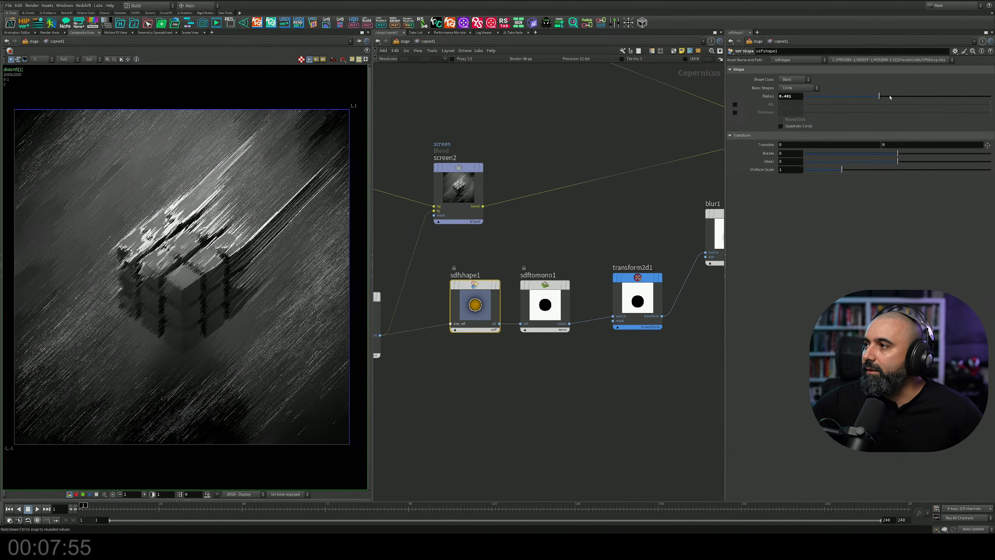
pyautogui.moveTo(891, 98); pyautogui.dragTo(871, 106)
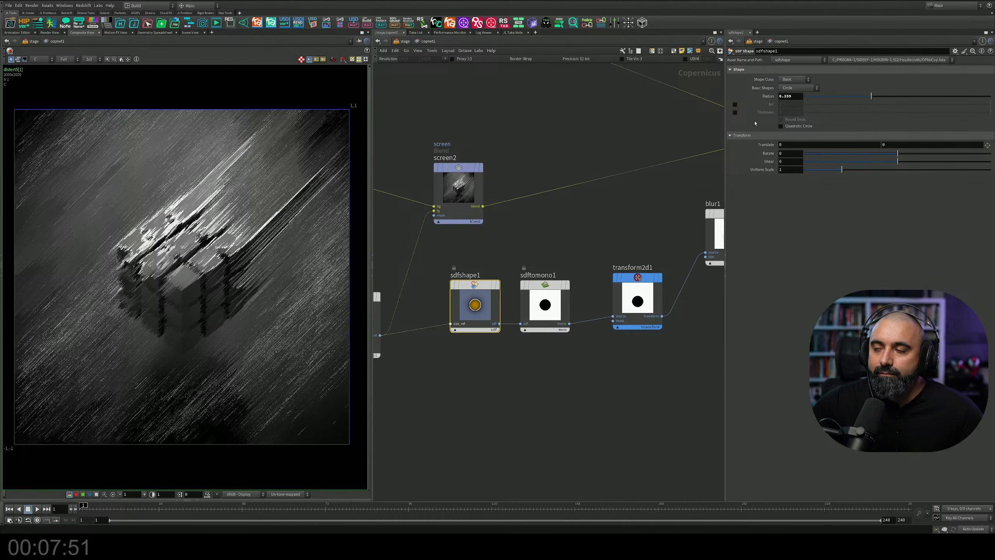
# Display screen2's output for comparison and switch the display back to distort5.
pyautogui.moveTo(569, 228); pyautogui.dragTo(534, 240, button='middle')
pyautogui.moveTo(435, 183)
pyautogui.click(453, 156)
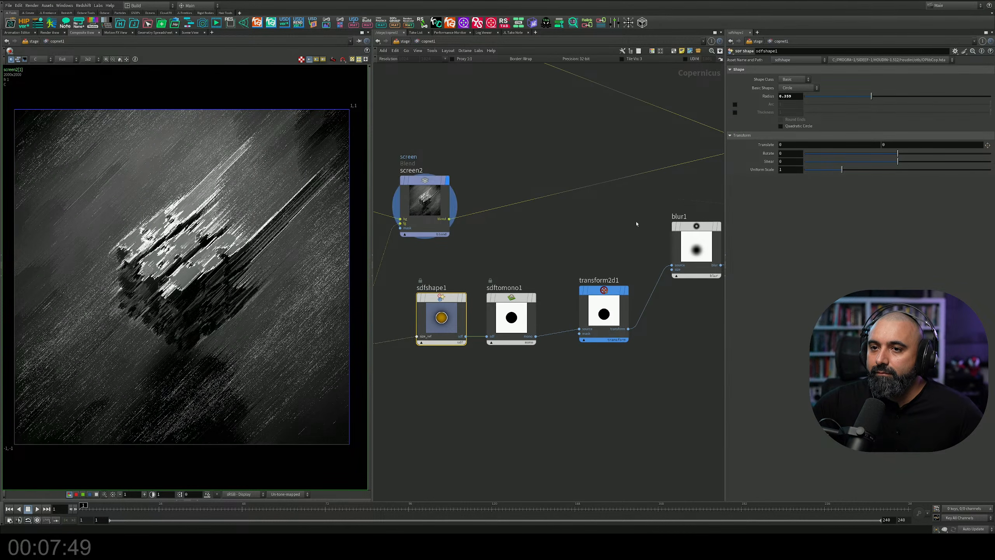
pyautogui.moveTo(682, 215); pyautogui.dragTo(448, 270, button='middle')
pyautogui.moveTo(536, 232); pyautogui.dragTo(390, 246, button='middle')
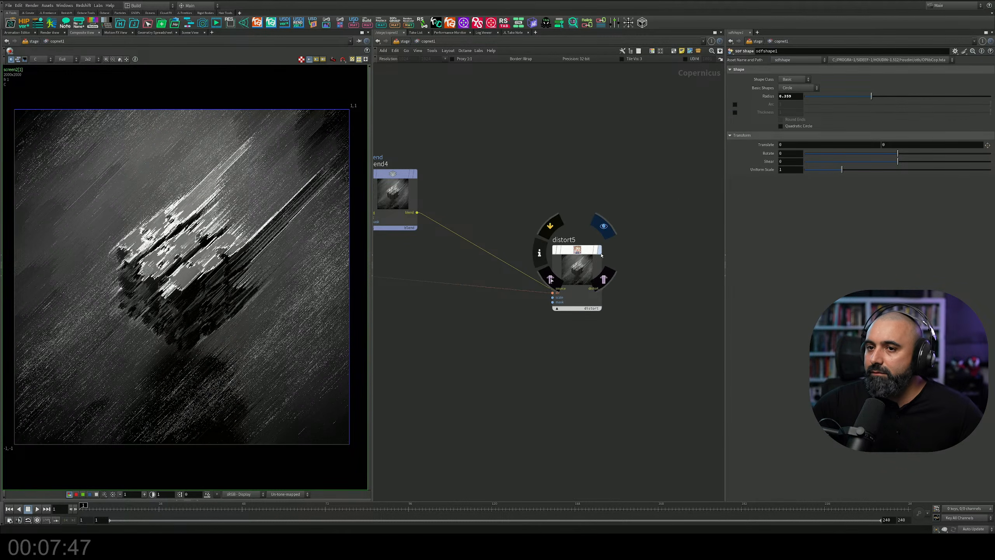
pyautogui.click(601, 250)
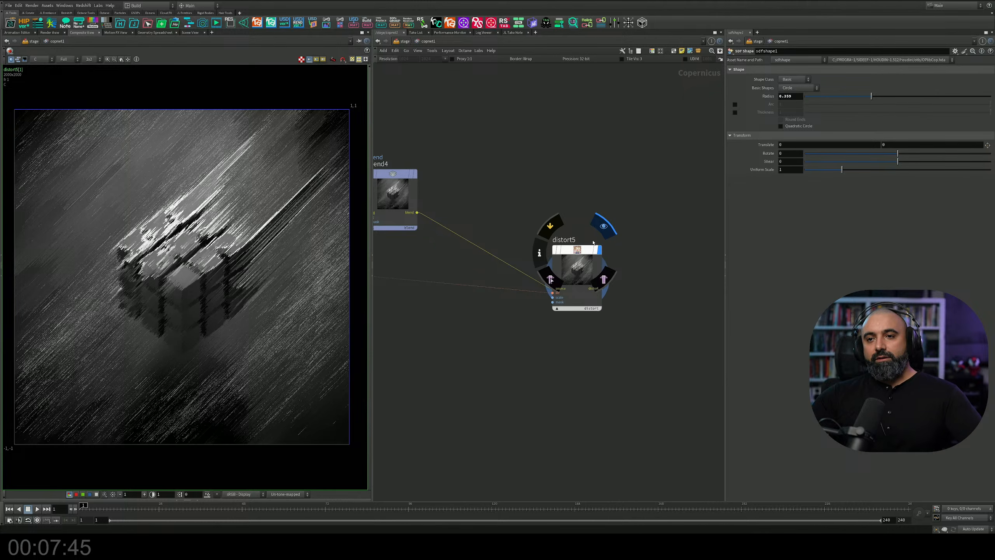
# Move blur1 down, closer in line with transform2d1.
pyautogui.moveTo(638, 231); pyautogui.dragTo(596, 232, button='middle')
pyautogui.moveTo(387, 322); pyautogui.dragTo(661, 316, button='middle')
pyautogui.moveTo(547, 314); pyautogui.dragTo(545, 366)
pyautogui.moveTo(514, 316); pyautogui.dragTo(691, 323, button='middle')
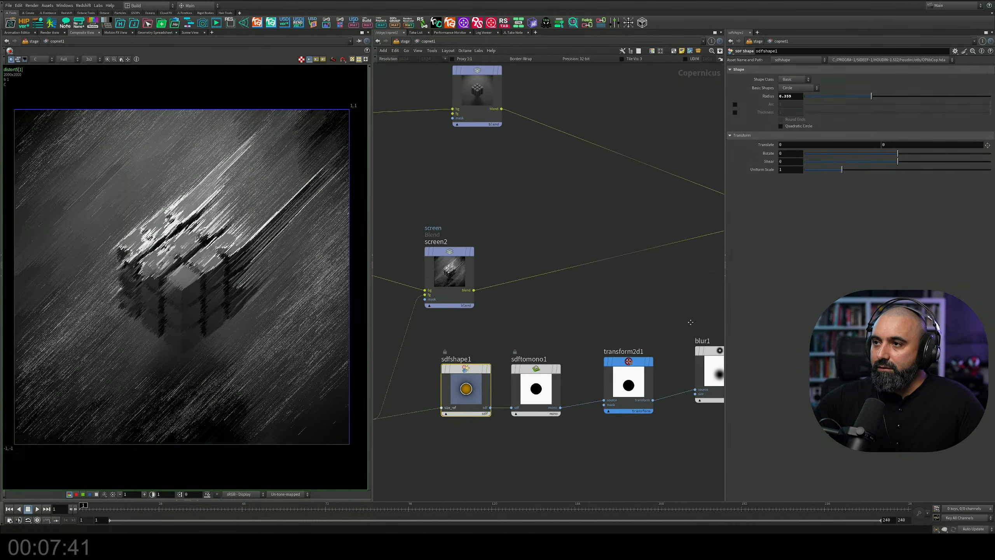
# Insert an Edge Detect node on the wire between blend3 and blend4.
pyautogui.moveTo(545, 146); pyautogui.dragTo(514, 249, button='middle')
pyautogui.press('Tab')
pyautogui.write('edg')
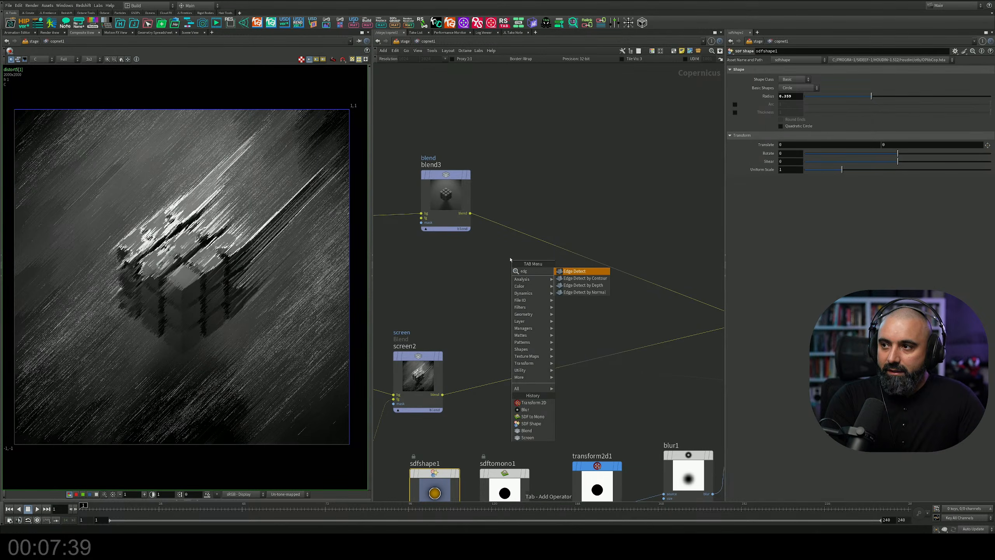
pyautogui.press('Return')
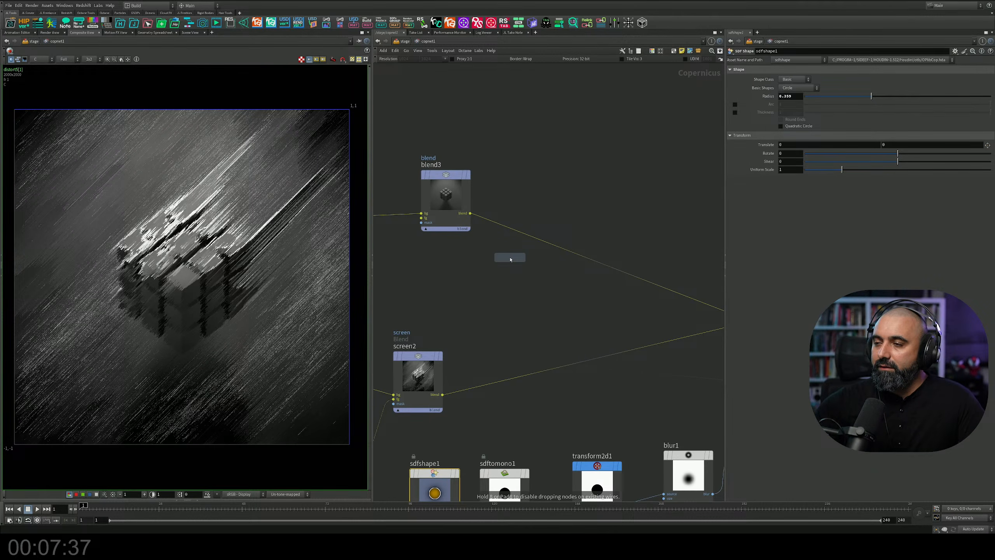
pyautogui.click(560, 247)
# Add a Multiply node, set its mode to Screen, and feed it blend3 as background and edgedetect3 as foreground.
pyautogui.press('Tab')
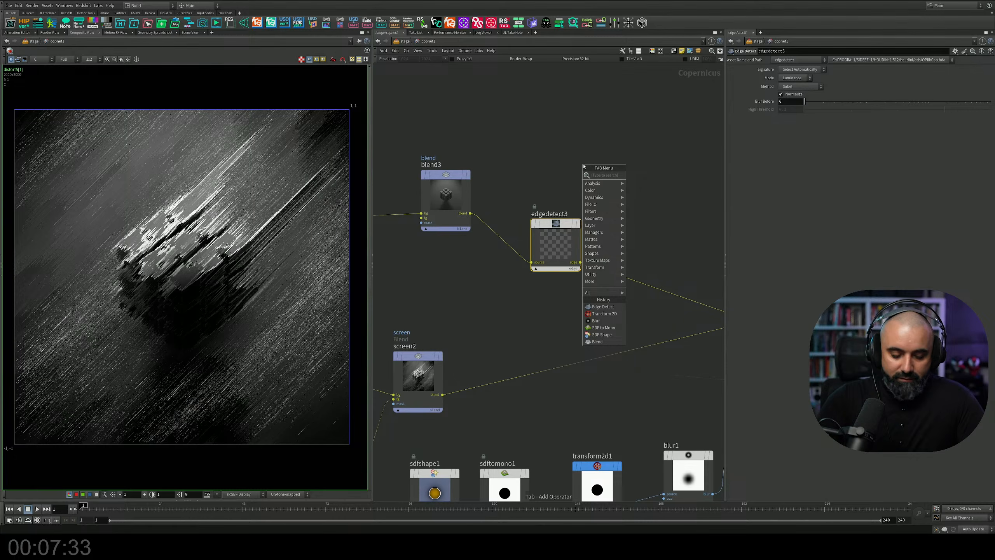
pyautogui.write('mul')
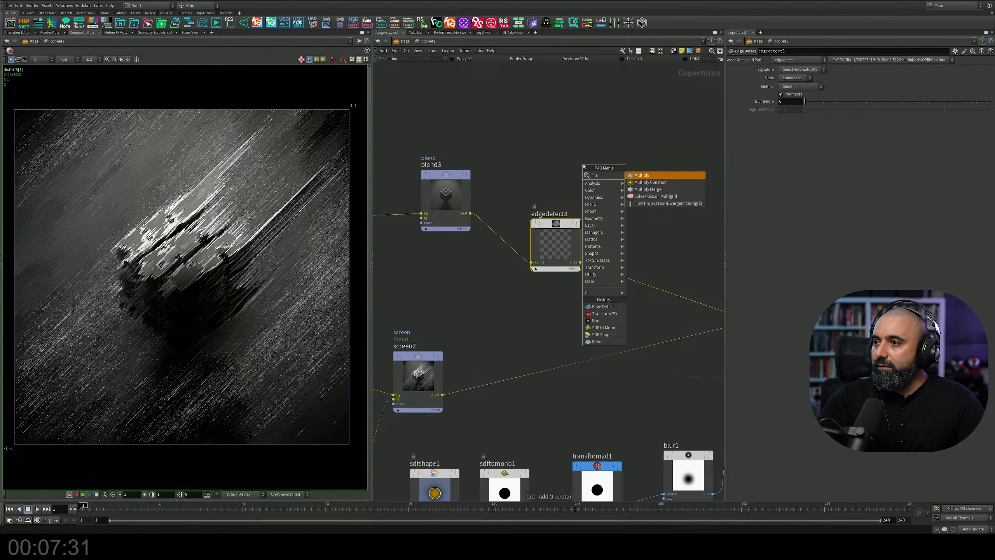
pyautogui.press('Return')
pyautogui.click(641, 196)
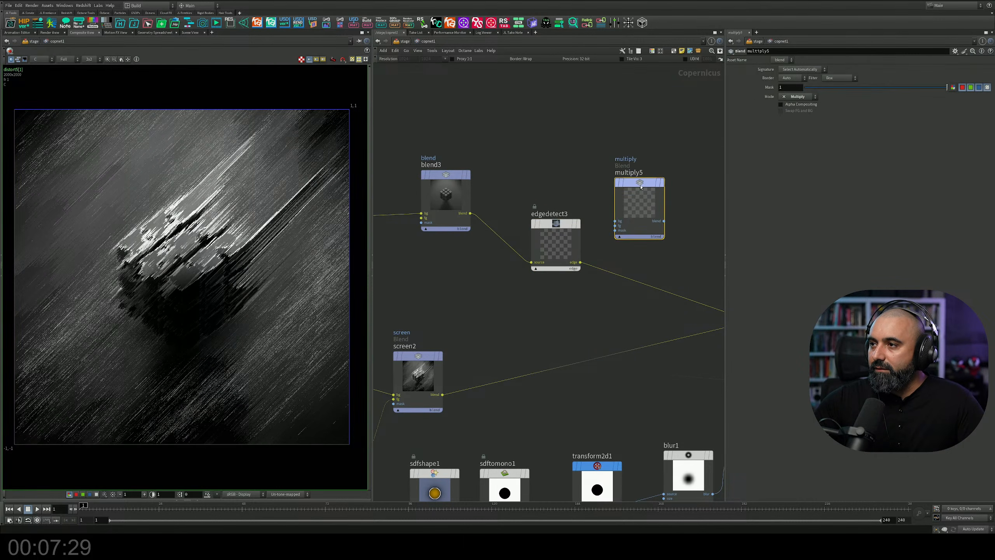
pyautogui.click(797, 98)
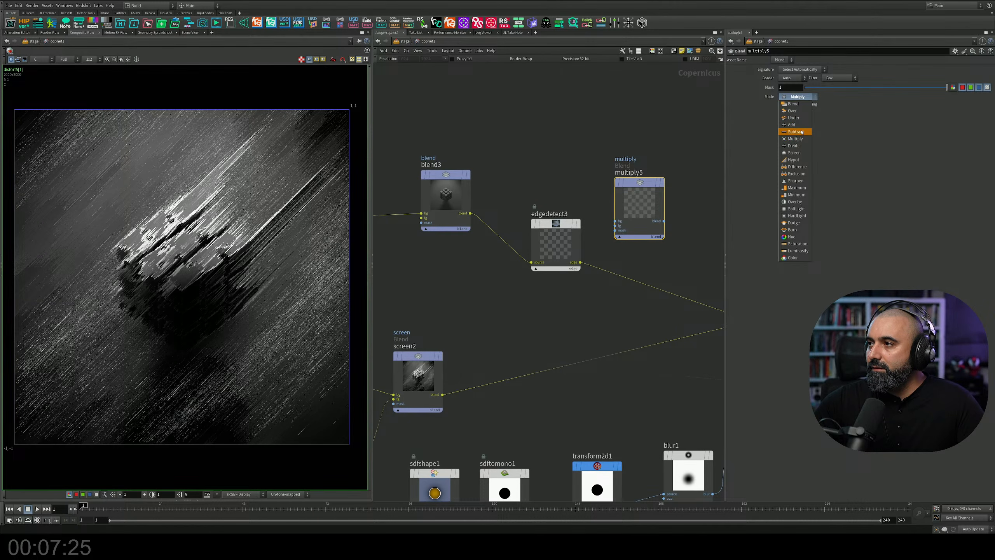
pyautogui.click(800, 154)
pyautogui.moveTo(470, 213); pyautogui.dragTo(616, 221)
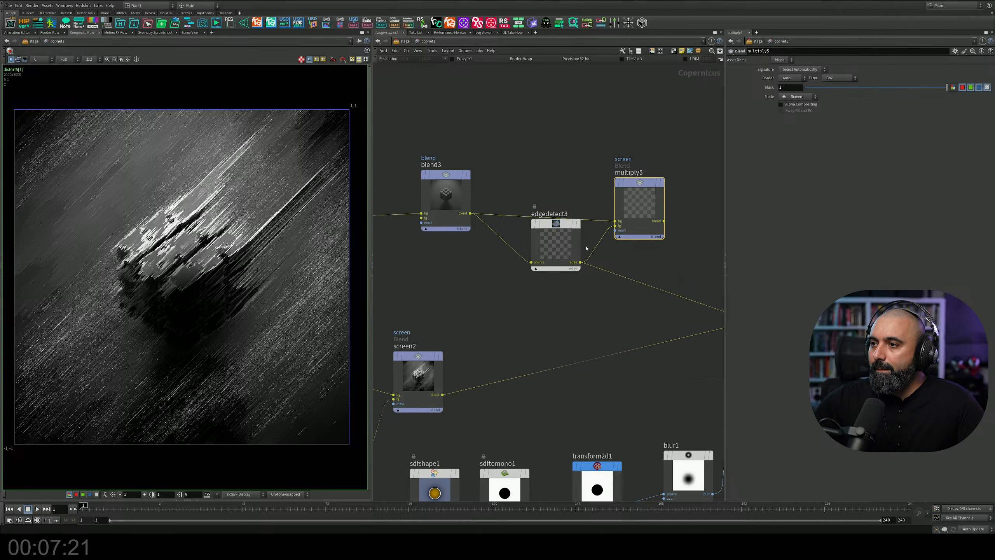
# Display multiply5's output and swap its bg and fg inputs.
pyautogui.moveTo(645, 199)
pyautogui.click(667, 159)
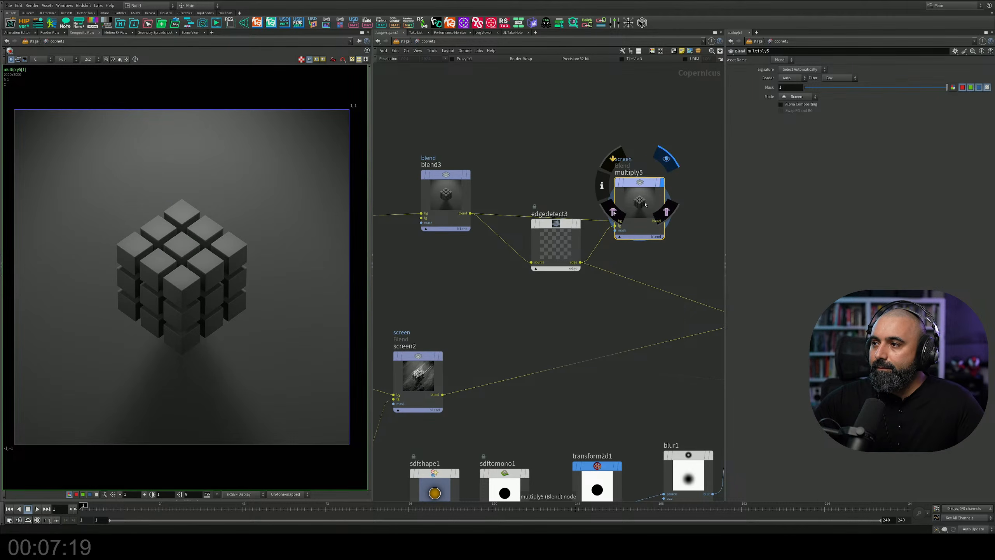
pyautogui.moveTo(580, 230)
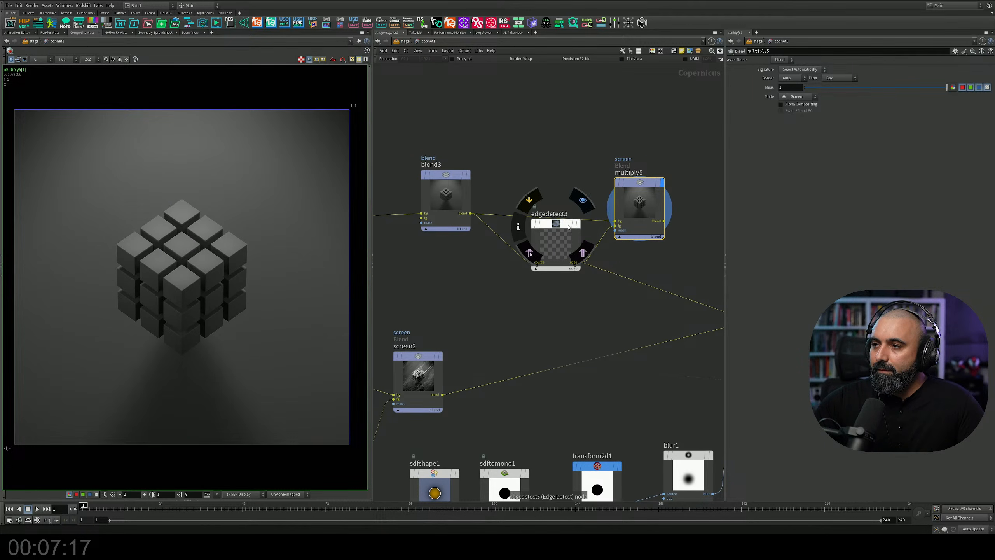
pyautogui.hotkey('shift', 'r')
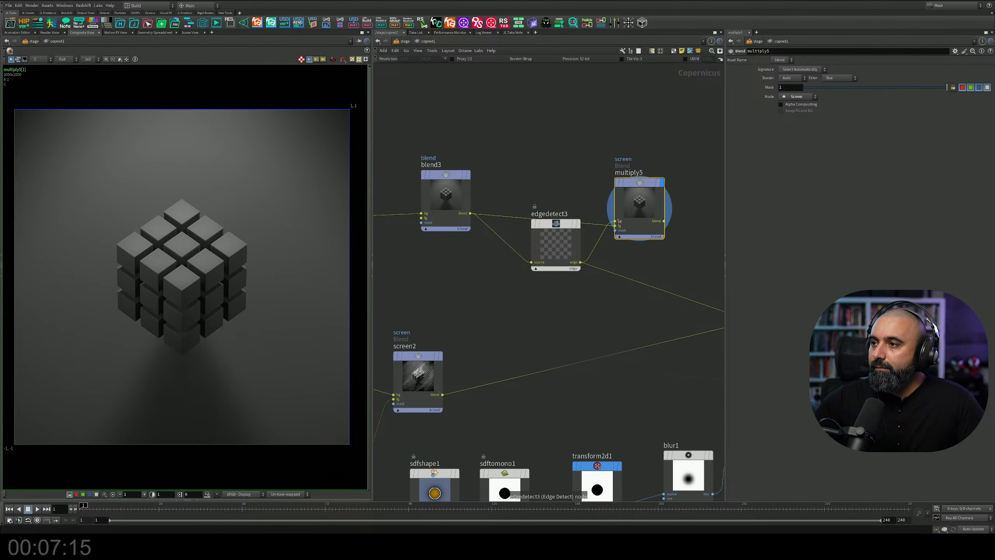
# Compare edgedetect3's output with multiply5's in the viewer and move edgedetect3 slightly lower in the network.
pyautogui.click(578, 225)
pyautogui.moveTo(559, 228); pyautogui.dragTo(557, 241)
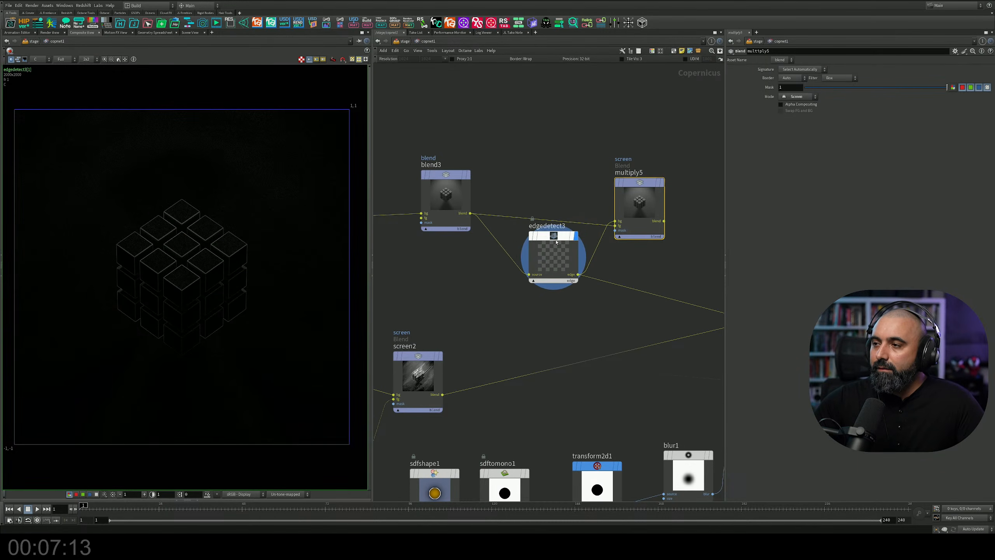
pyautogui.click(663, 183)
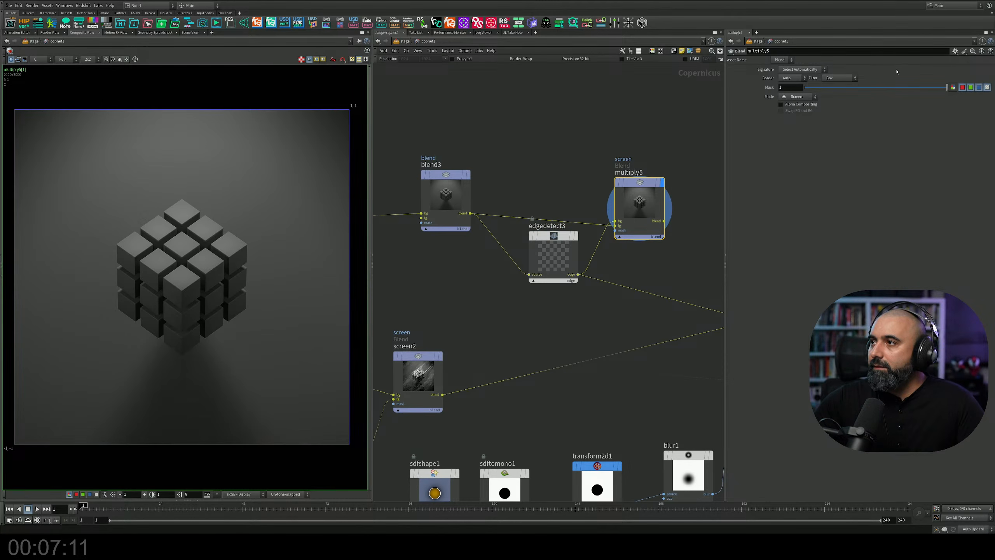
pyautogui.moveTo(556, 244); pyautogui.dragTo(549, 252)
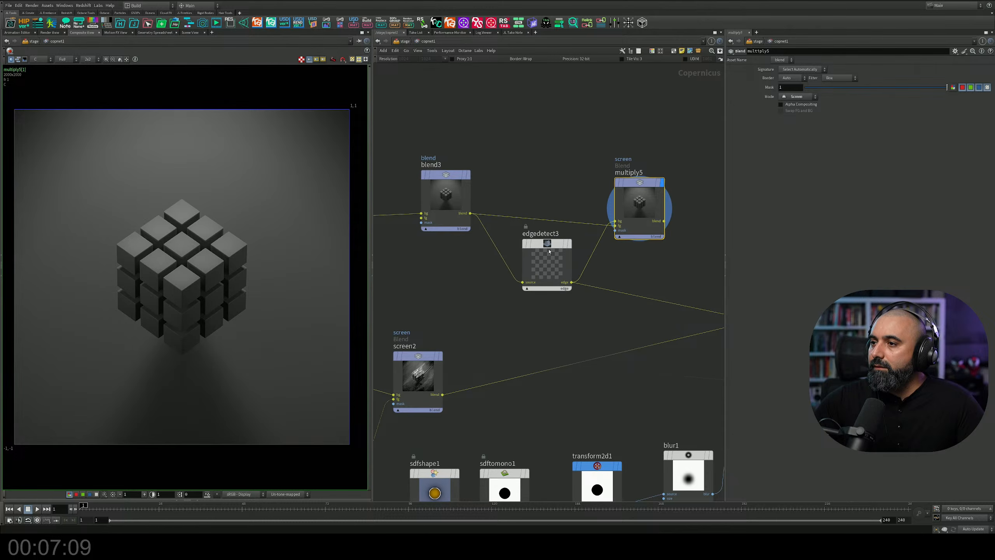
pyautogui.click(565, 251)
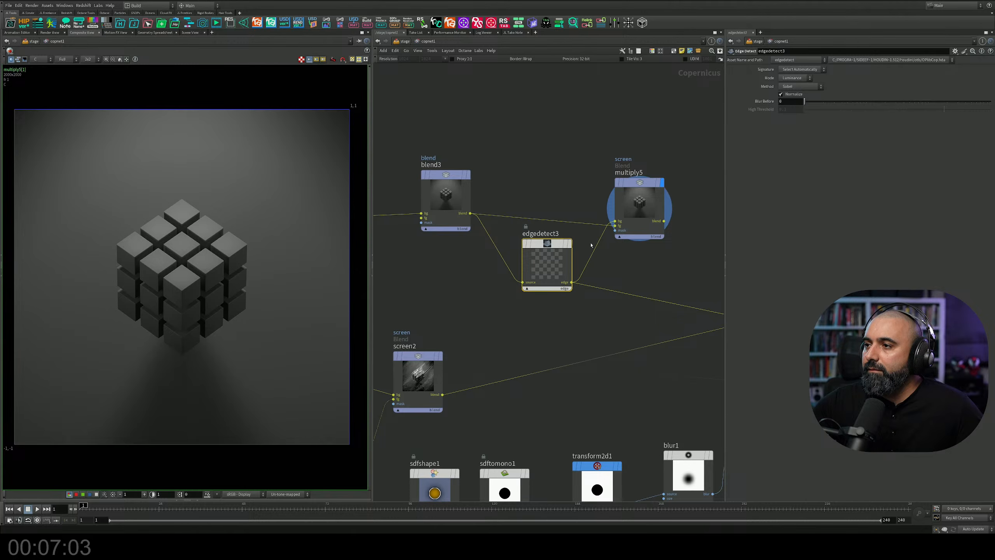
pyautogui.click(637, 212)
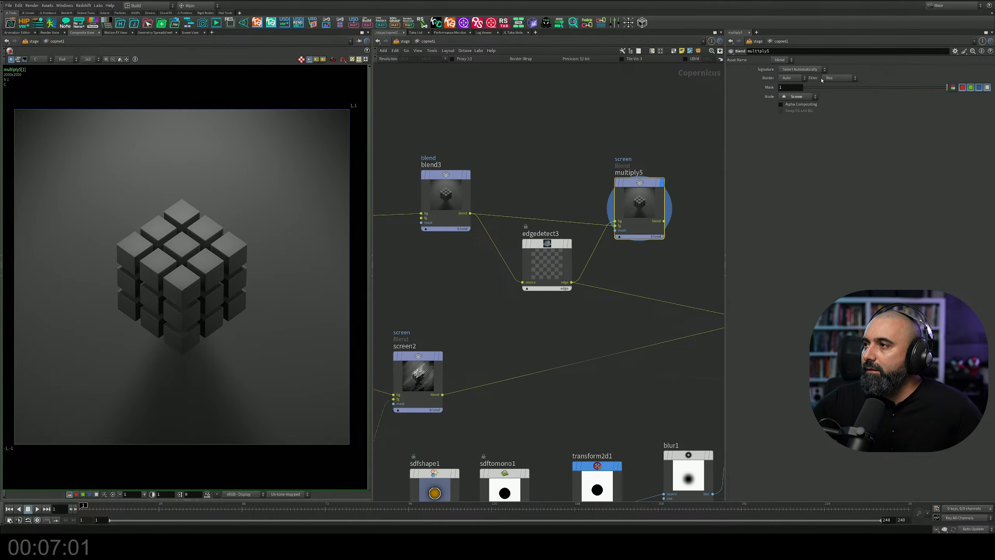
pyautogui.click(792, 100)
pyautogui.press('Escape')
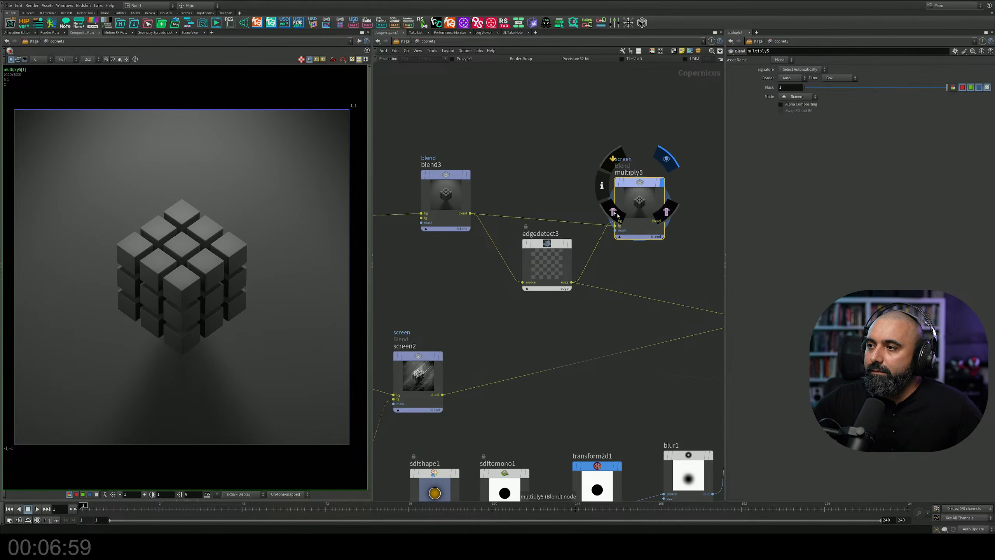
# Rewire multiply5 so blend3 feeds bg and edgedetect3 feeds fg, and move edgedetect3 away from multiply5 to make room.
pyautogui.scroll(3, 617, 215)
pyautogui.click(616, 227)
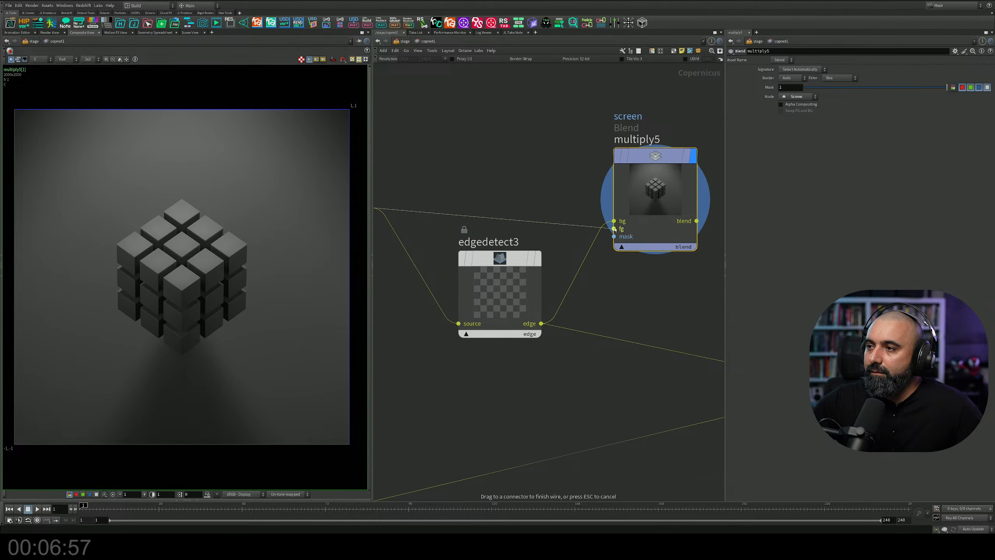
pyautogui.click(497, 206)
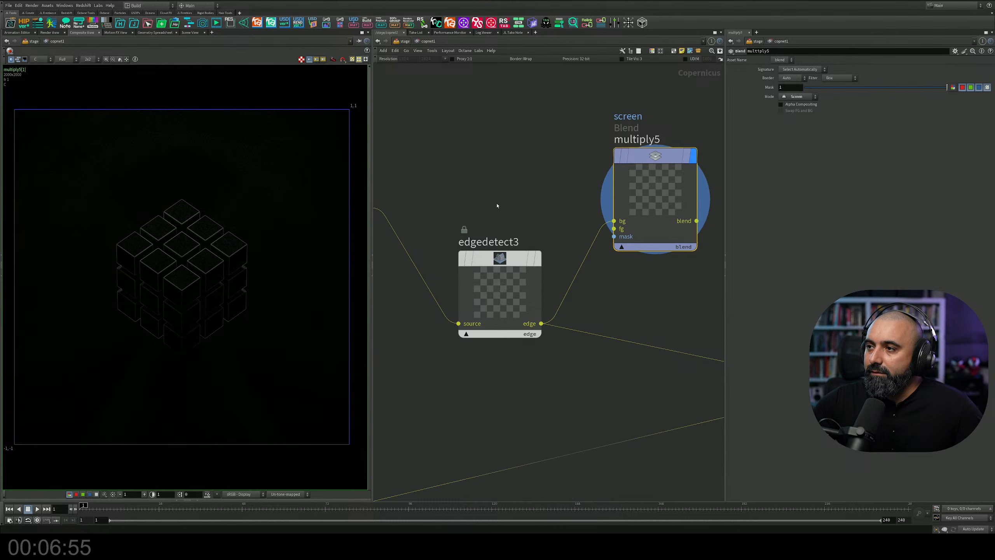
pyautogui.moveTo(606, 224); pyautogui.dragTo(614, 229)
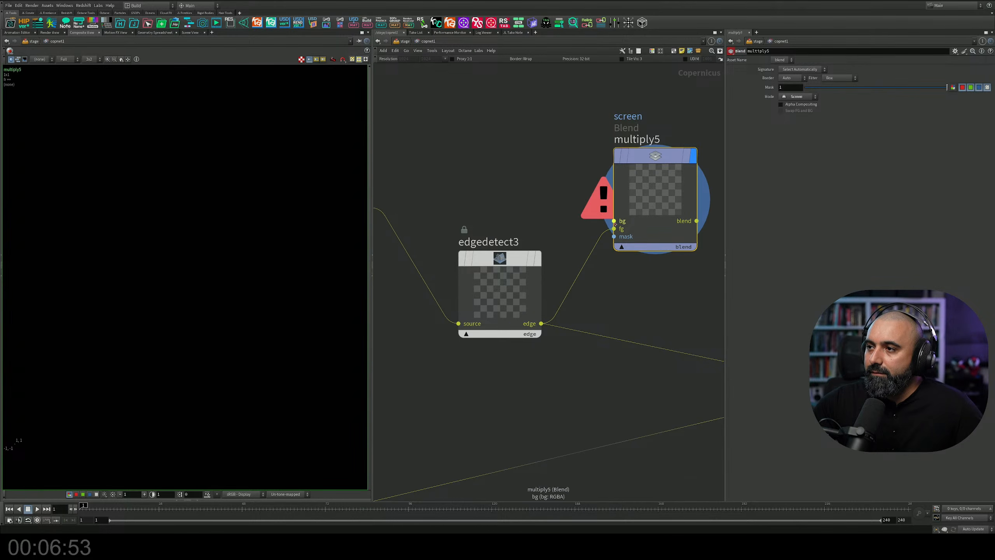
pyautogui.click(614, 222)
pyautogui.moveTo(514, 197); pyautogui.dragTo(637, 220, button='middle')
pyautogui.click(494, 229)
pyautogui.moveTo(509, 230); pyautogui.dragTo(318, 211, button='middle')
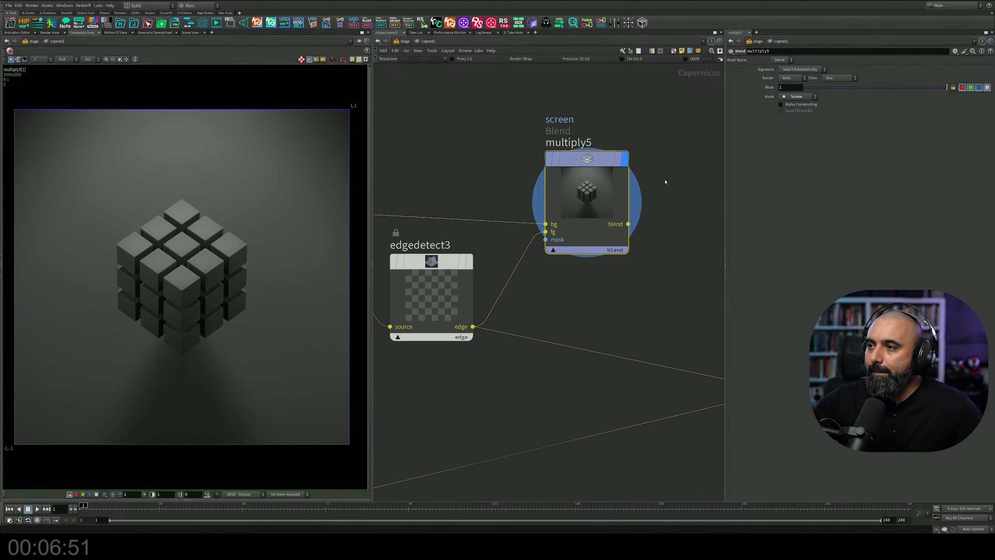
pyautogui.moveTo(474, 242); pyautogui.dragTo(567, 194, button='middle')
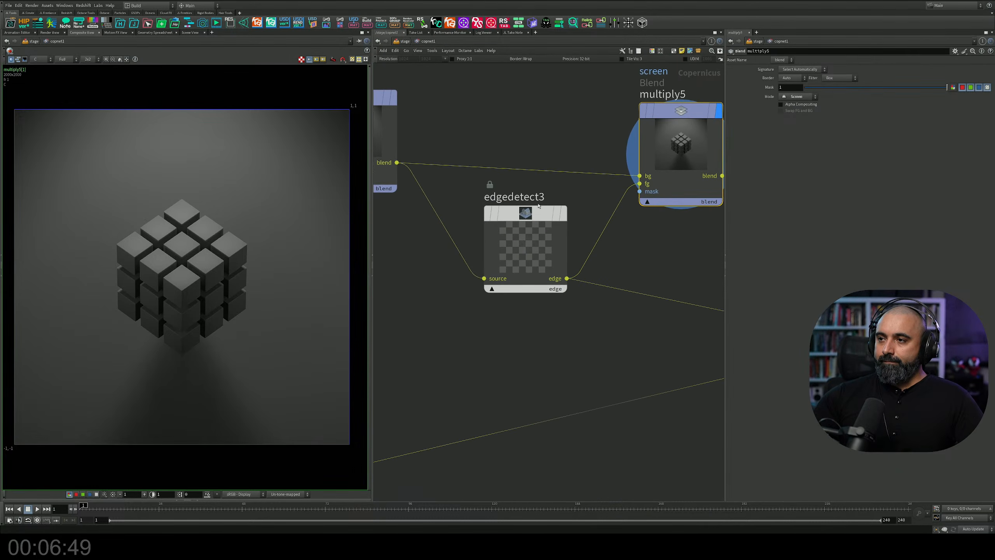
pyautogui.moveTo(533, 207); pyautogui.dragTo(488, 230)
pyautogui.press('Tab')
pyautogui.write('mul')
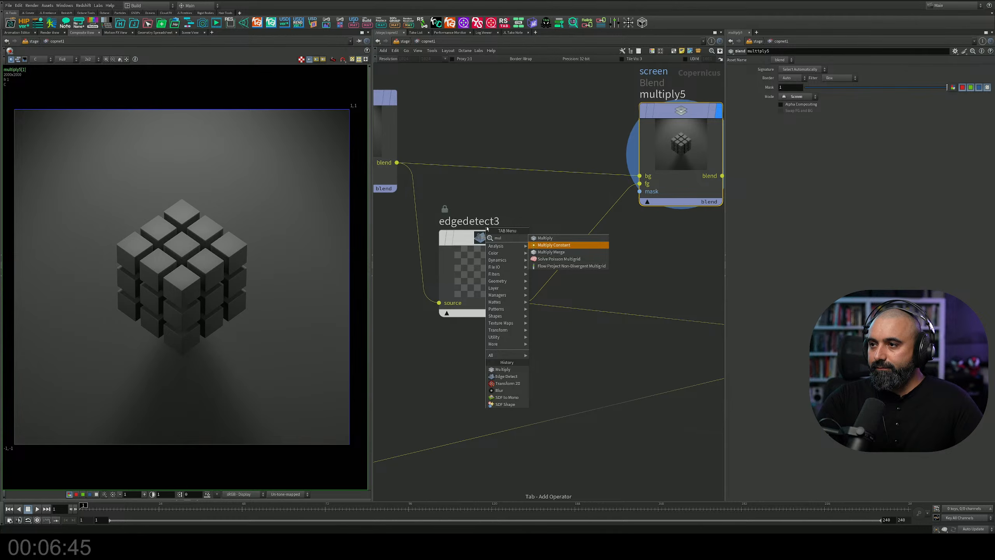
pyautogui.press('Return')
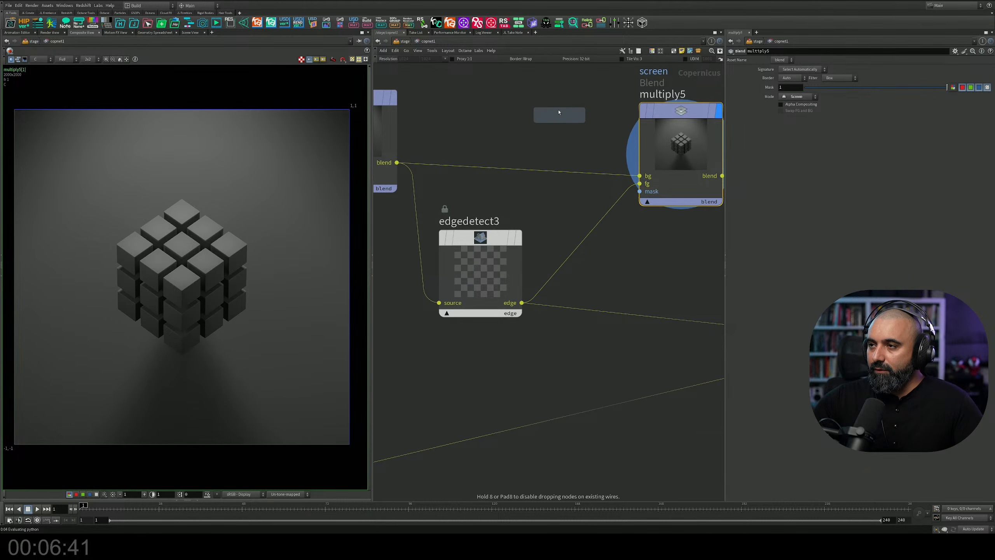
pyautogui.click(558, 112)
pyautogui.press('Delete')
# Insert a Bright node between edgedetect3 and multiply5 and set its brightness to 14.
pyautogui.press('Tab')
pyautogui.write('bri')
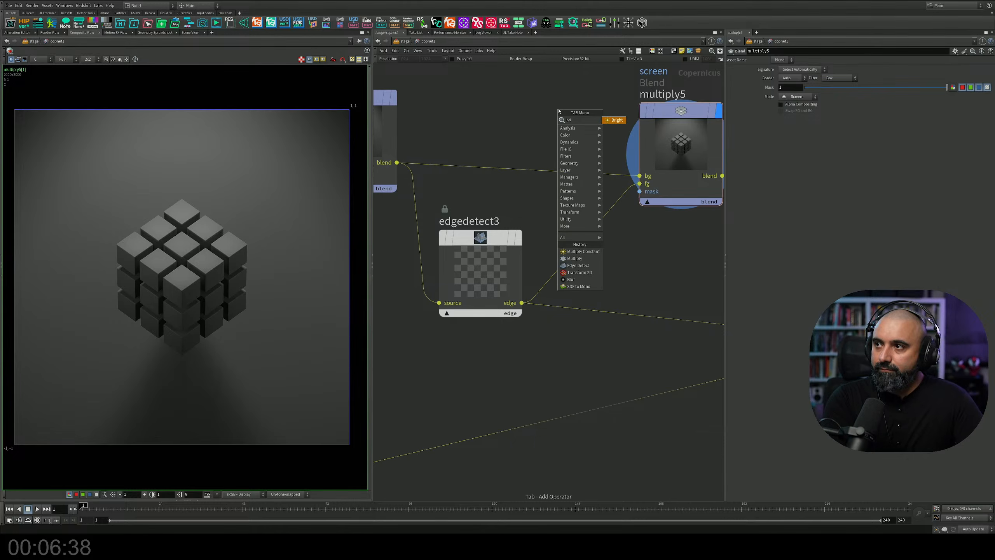
pyautogui.press('Return')
pyautogui.click(574, 233)
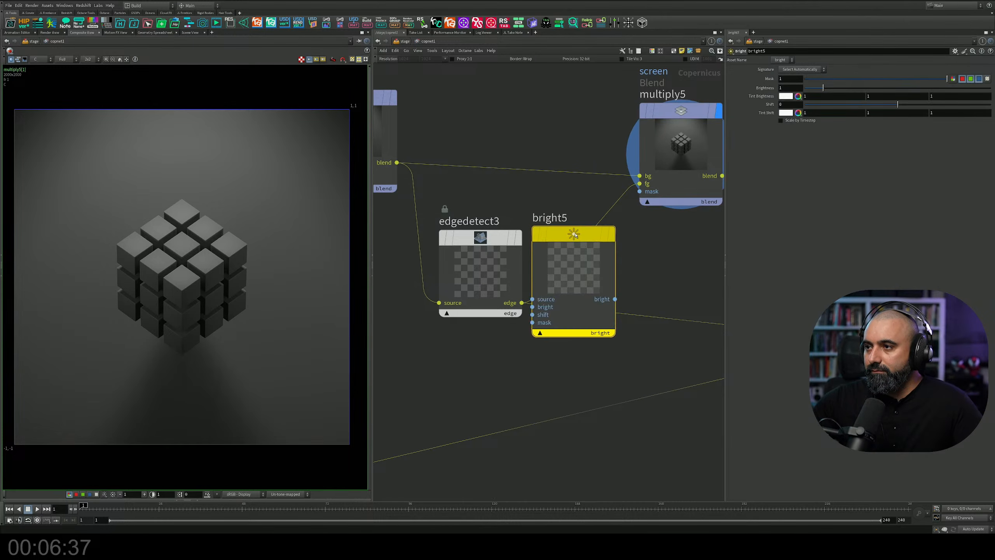
pyautogui.moveTo(573, 233); pyautogui.dragTo(585, 225)
pyautogui.moveTo(825, 90); pyautogui.dragTo(991, 89)
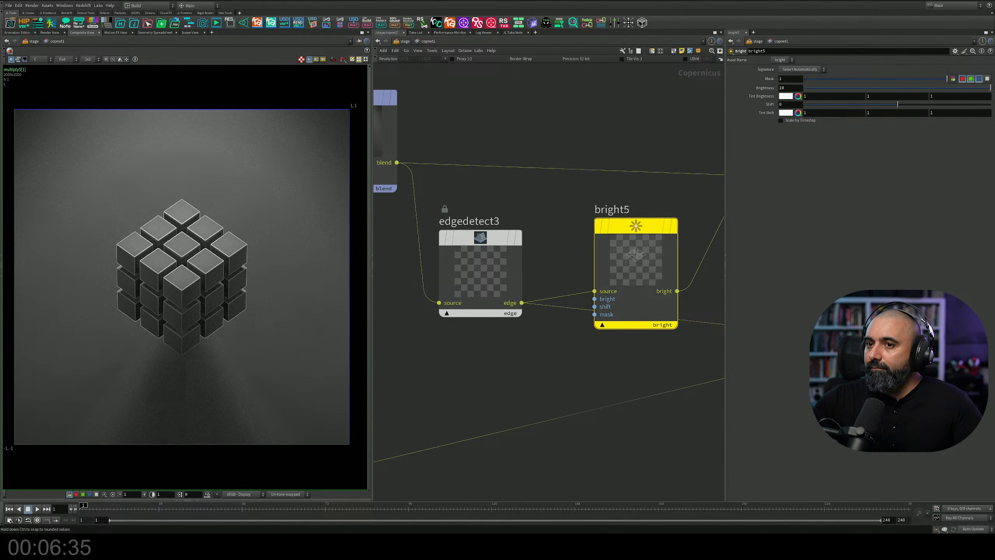
# Spread out the edge branch by moving bright5 up and edgedetect3 slightly down.
pyautogui.moveTo(689, 206); pyautogui.dragTo(498, 246, button='middle')
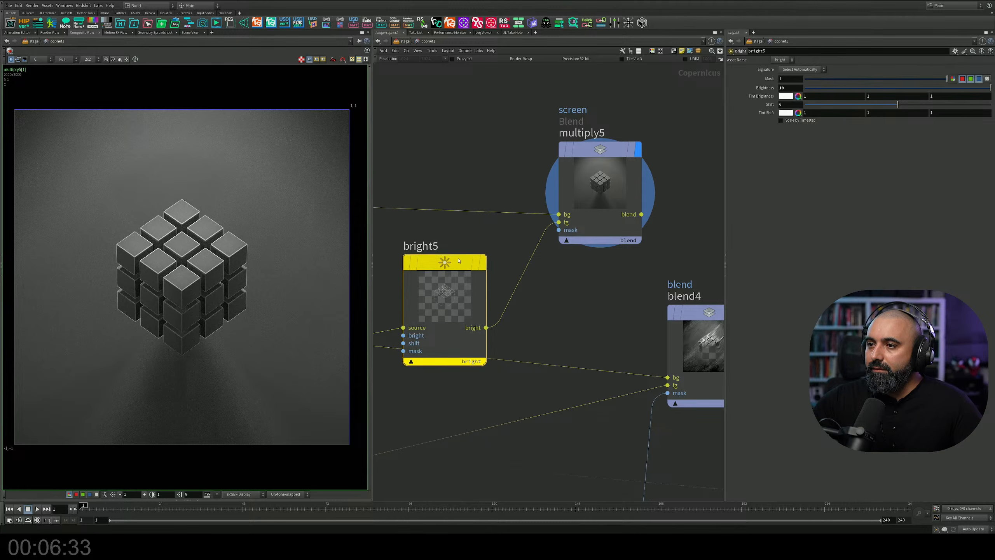
pyautogui.moveTo(460, 283); pyautogui.dragTo(471, 255)
pyautogui.moveTo(463, 185); pyautogui.dragTo(586, 169, button='middle')
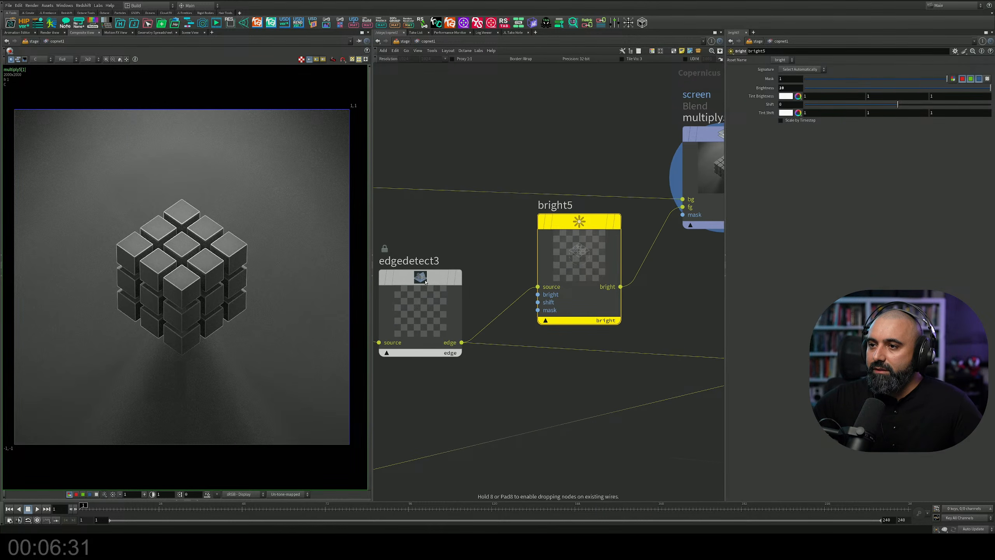
# Display distort5's output in the viewer.
pyautogui.moveTo(573, 237); pyautogui.dragTo(481, 219, button='middle')
pyautogui.scroll(-4, 481, 218)
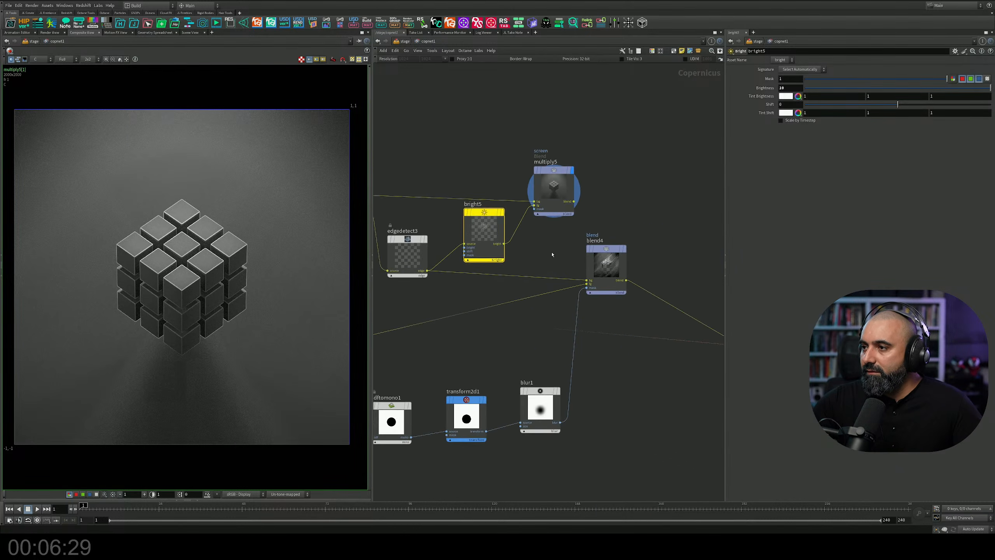
pyautogui.moveTo(669, 249); pyautogui.dragTo(431, 191, button='middle')
pyautogui.scroll(4, 534, 254)
pyautogui.click(542, 251)
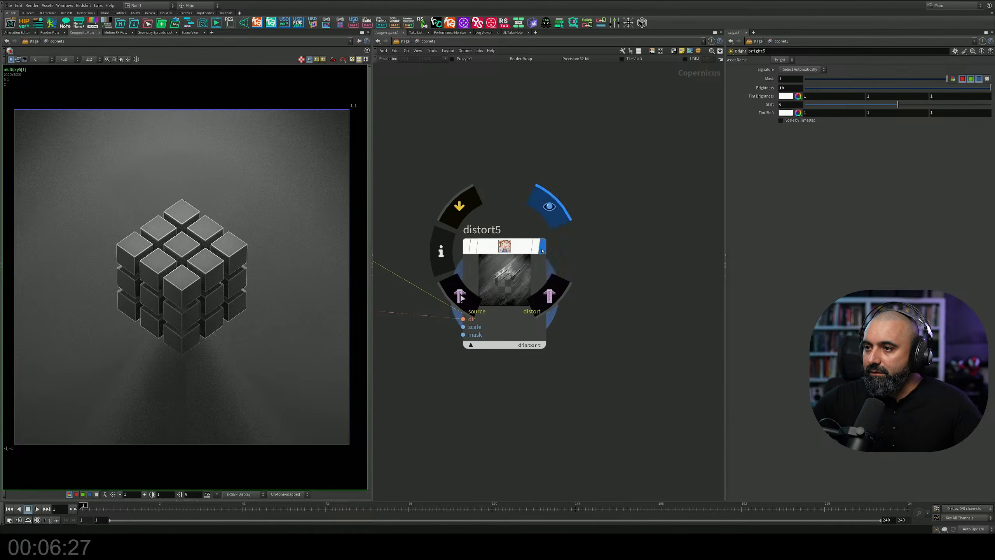
# Connect multiply5's output to blend4's bg input, replacing the direct edgedetect3 connection.
pyautogui.scroll(-5, 542, 251)
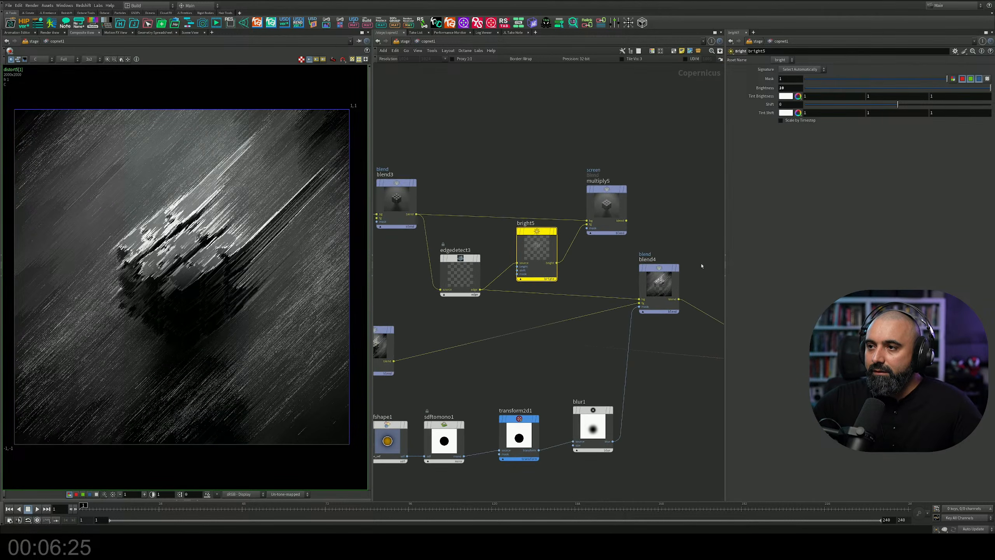
pyautogui.scroll(5, 584, 231)
pyautogui.click(638, 208)
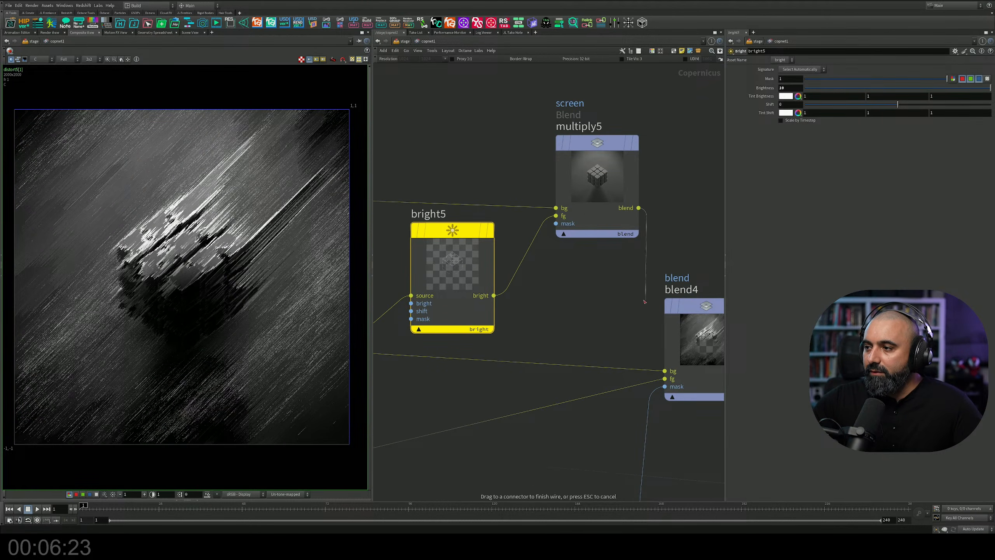
pyautogui.scroll(-3, 570, 250)
pyautogui.scroll(-3, 570, 249)
pyautogui.moveTo(570, 249); pyautogui.dragTo(626, 260, button='middle')
pyautogui.click(635, 272)
pyautogui.moveTo(676, 218); pyautogui.dragTo(606, 222, button='middle')
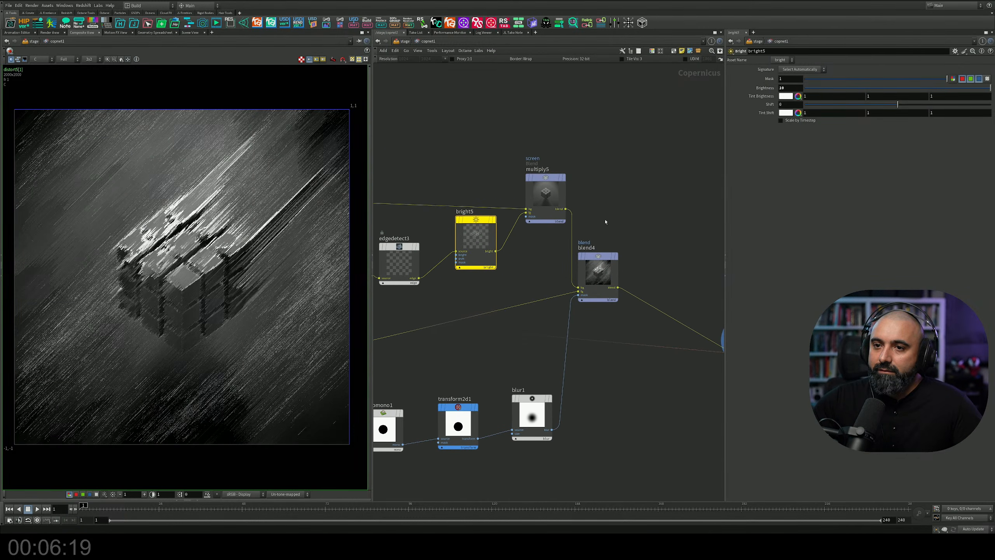
# Examine the edge-brightened cube in distort5's output up close in the viewer.
pyautogui.moveTo(588, 330); pyautogui.dragTo(584, 306, button='middle')
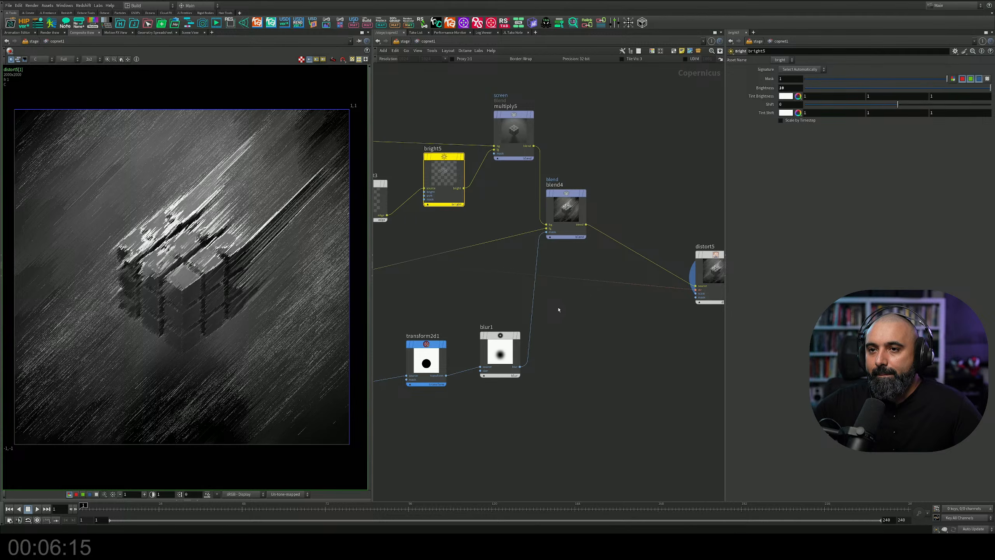
pyautogui.scroll(-3, 559, 309)
pyautogui.scroll(5, 182, 301)
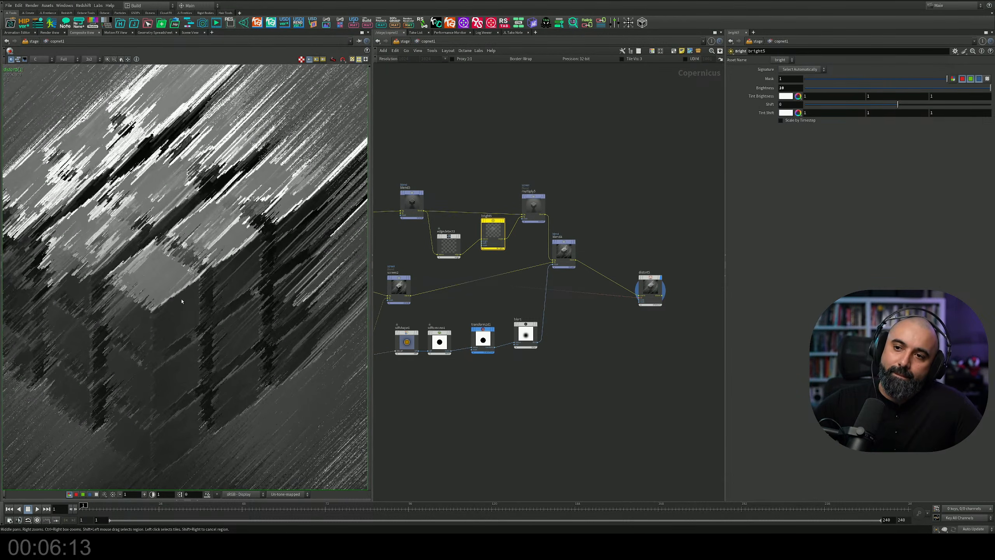
# Set the Size of blur1 to 0.15 to soften the circle mask's falloff.
pyautogui.scroll(-6, 154, 342)
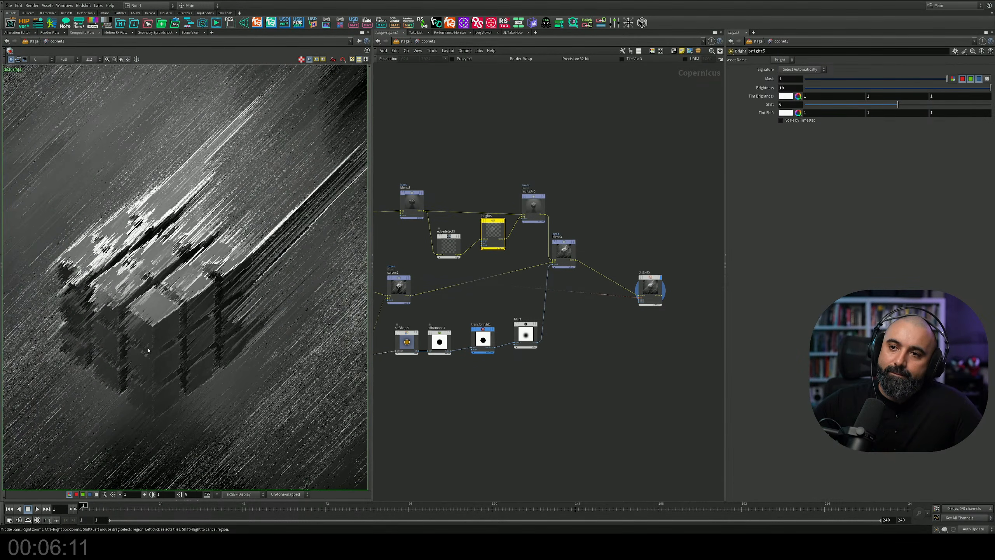
pyautogui.scroll(-5, 237, 270)
pyautogui.scroll(5, 552, 340)
pyautogui.moveTo(480, 262); pyautogui.dragTo(609, 231, button='middle')
pyautogui.click(611, 271)
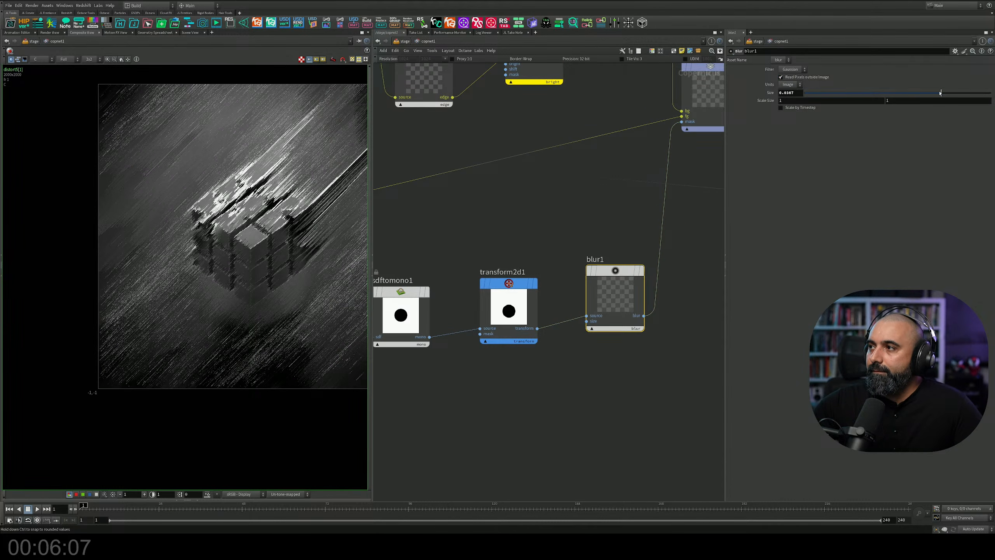
pyautogui.moveTo(830, 99); pyautogui.dragTo(991, 98)
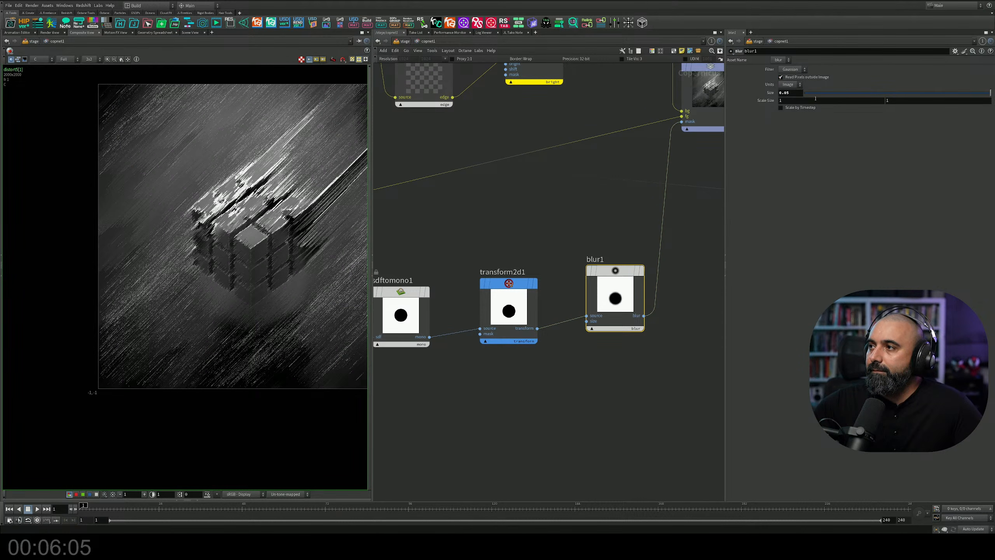
pyautogui.moveTo(797, 95)
pyautogui.mouseDown(button='middle')
pyautogui.moveTo(834, 94)
pyautogui.moveTo(803, 101)
pyautogui.mouseUp(button='middle')
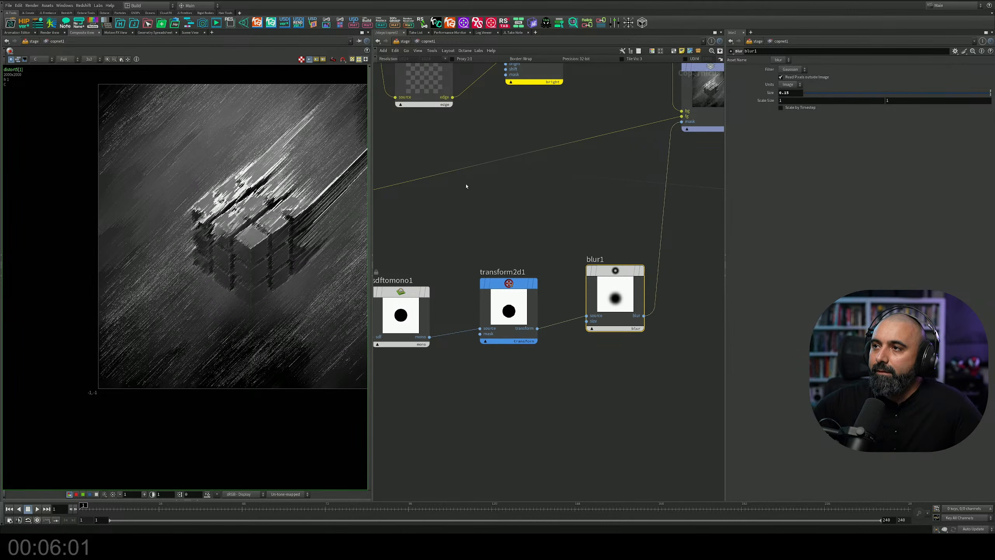
# Insert a Contrast node on the wire from blend3 to multiply5, making room for it beside blend3.
pyautogui.moveTo(466, 187); pyautogui.dragTo(506, 364, button='middle')
pyautogui.moveTo(447, 203); pyautogui.dragTo(647, 292, button='middle')
pyautogui.moveTo(575, 214); pyautogui.dragTo(500, 205)
pyautogui.moveTo(659, 169); pyautogui.dragTo(599, 151, button='middle')
pyautogui.press('Tab')
pyautogui.write('con')
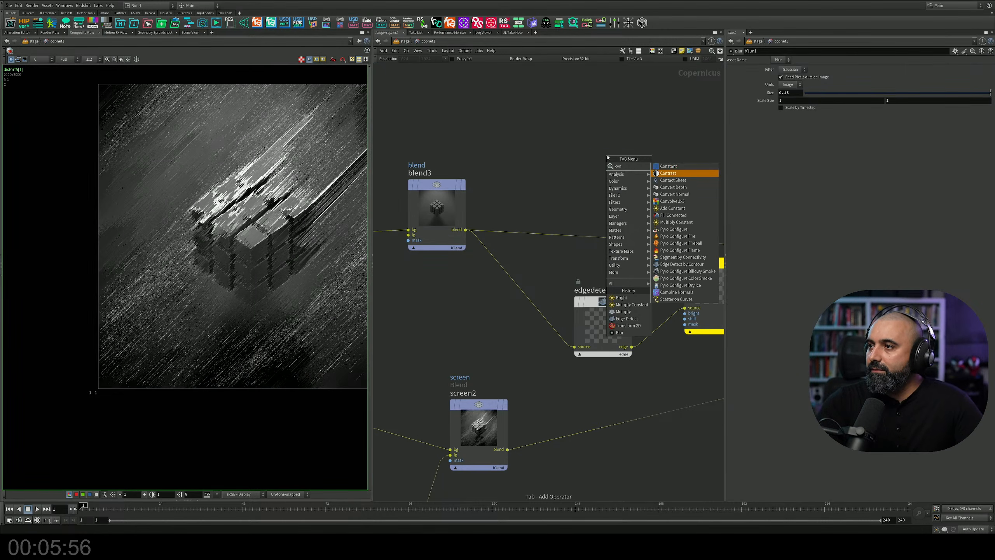
pyautogui.press('Return')
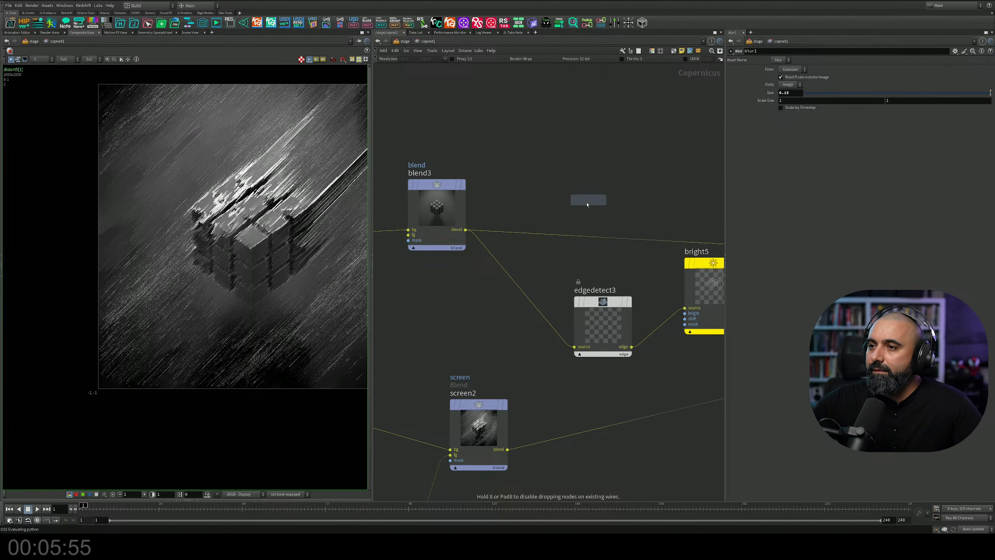
pyautogui.click(590, 218)
pyautogui.moveTo(590, 221); pyautogui.dragTo(591, 189)
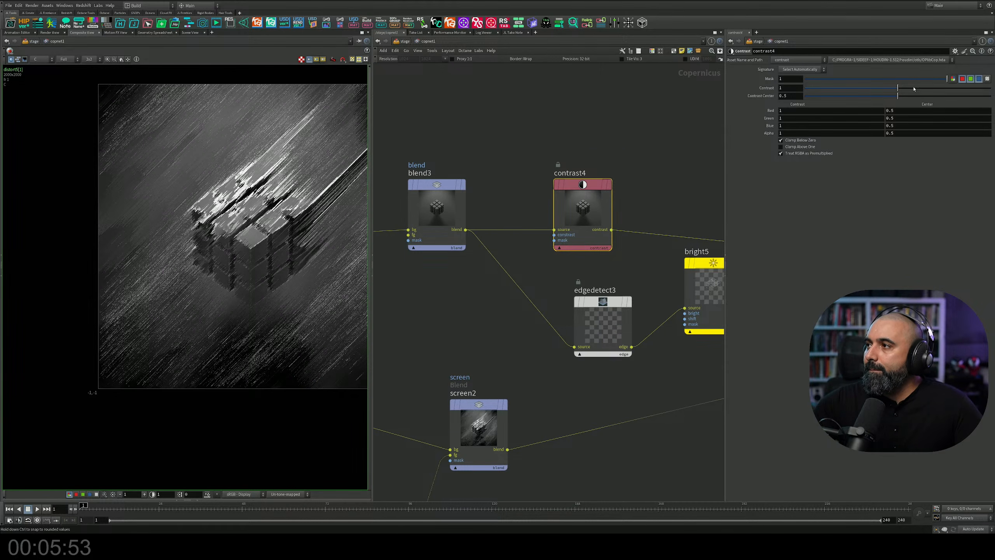
# Raise contrast4's Contrast to about 1.02 and save the scene file.
pyautogui.moveTo(897, 87); pyautogui.dragTo(900, 92)
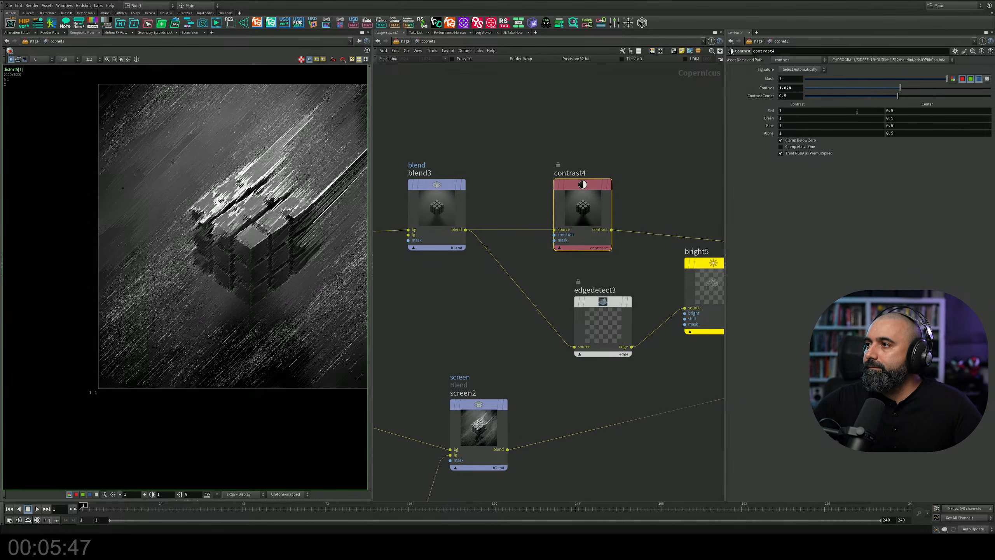
pyautogui.moveTo(634, 165); pyautogui.dragTo(436, 160, button='middle')
pyautogui.scroll(-2, 552, 145)
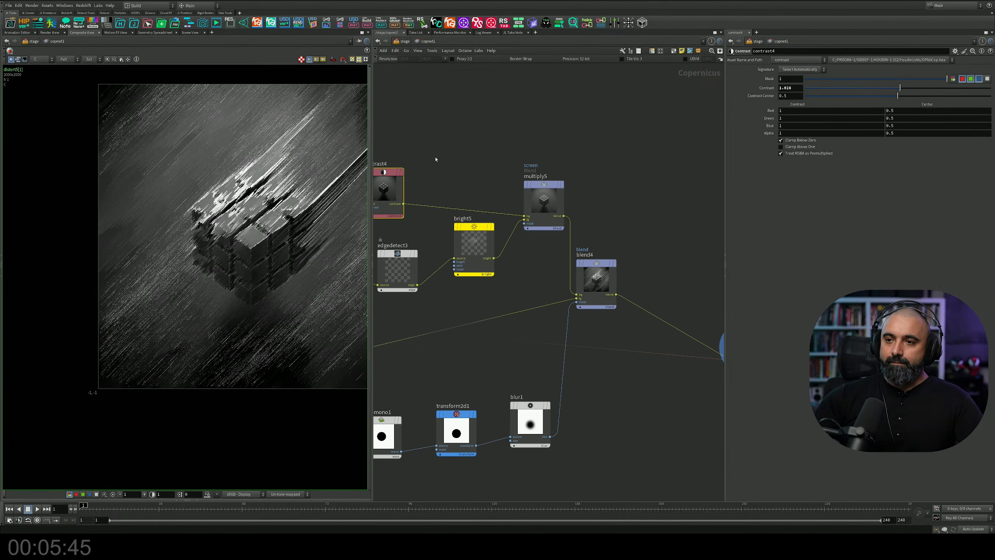
pyautogui.scroll(-1, 509, 171)
pyautogui.moveTo(607, 196); pyautogui.dragTo(542, 156, button='middle')
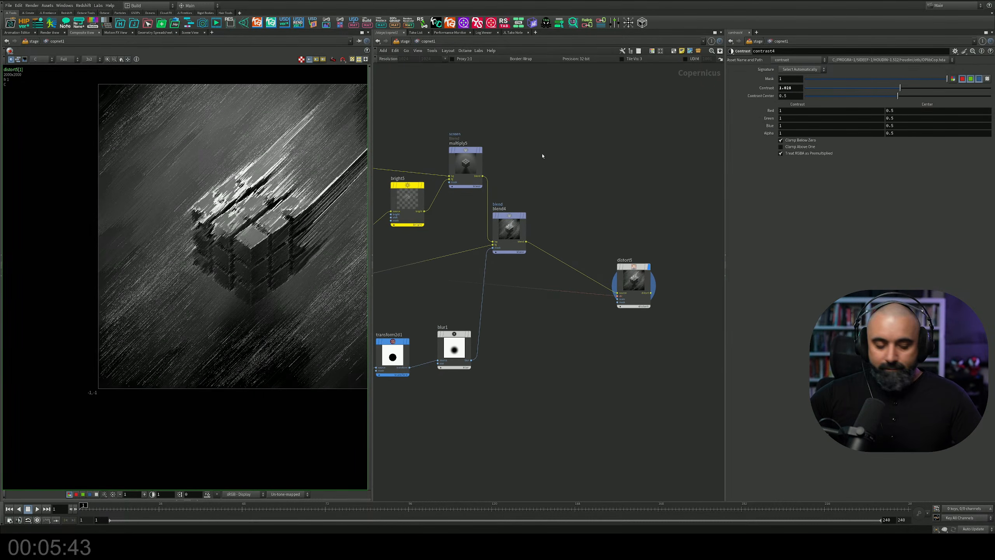
pyautogui.hotkey('ctrl', 's')
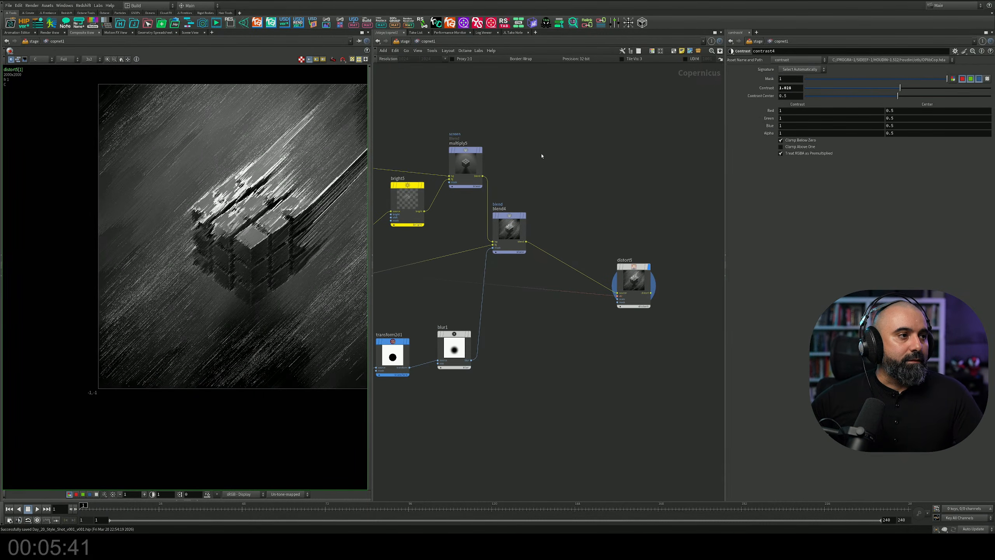
# Add a ROP Image Output node beside distort5 and connect distort5's output to its input.
pyautogui.moveTo(641, 226); pyautogui.dragTo(550, 209, button='middle')
pyautogui.scroll(4, 550, 219)
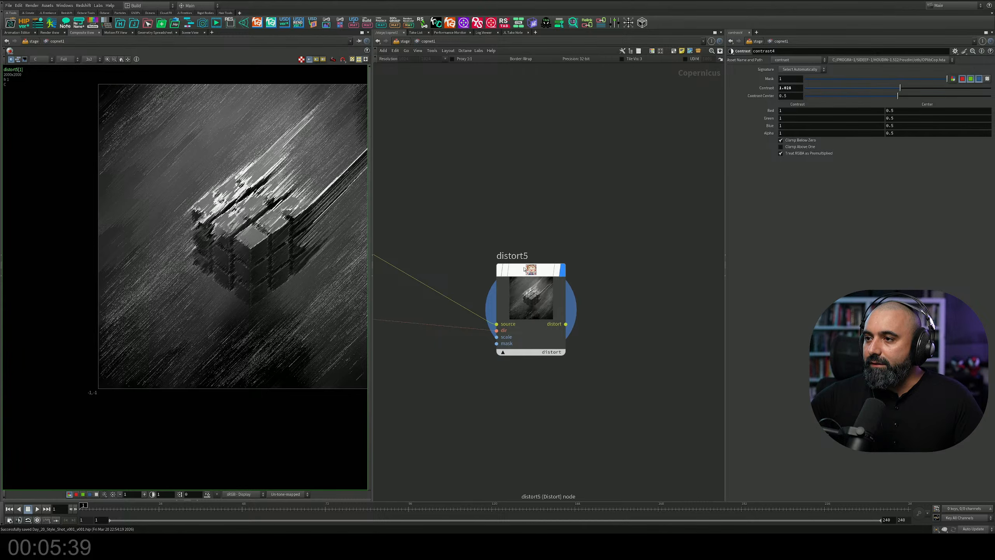
pyautogui.moveTo(525, 271); pyautogui.dragTo(467, 186, button='middle')
pyautogui.press('Tab')
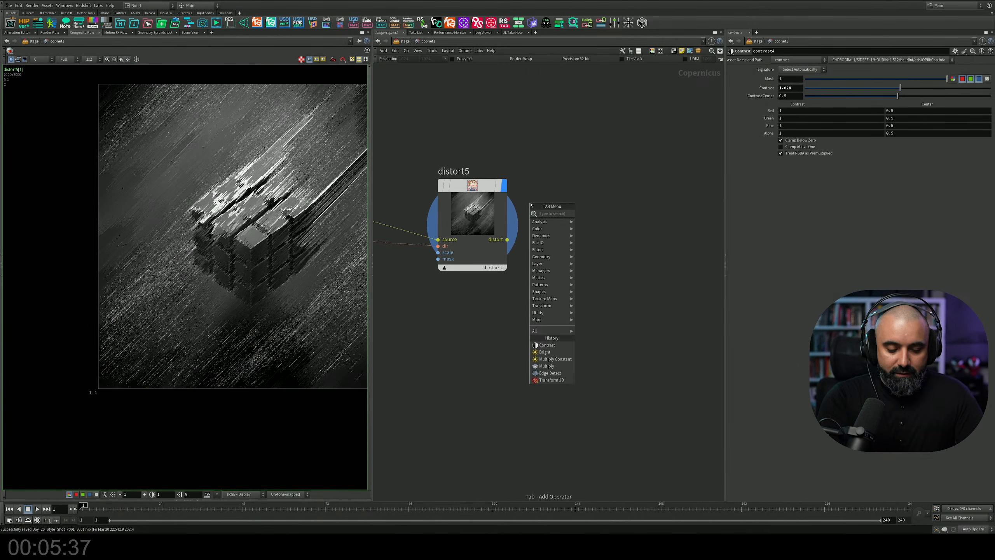
pyautogui.write('chr')
pyautogui.press('Down')
pyautogui.press('Return')
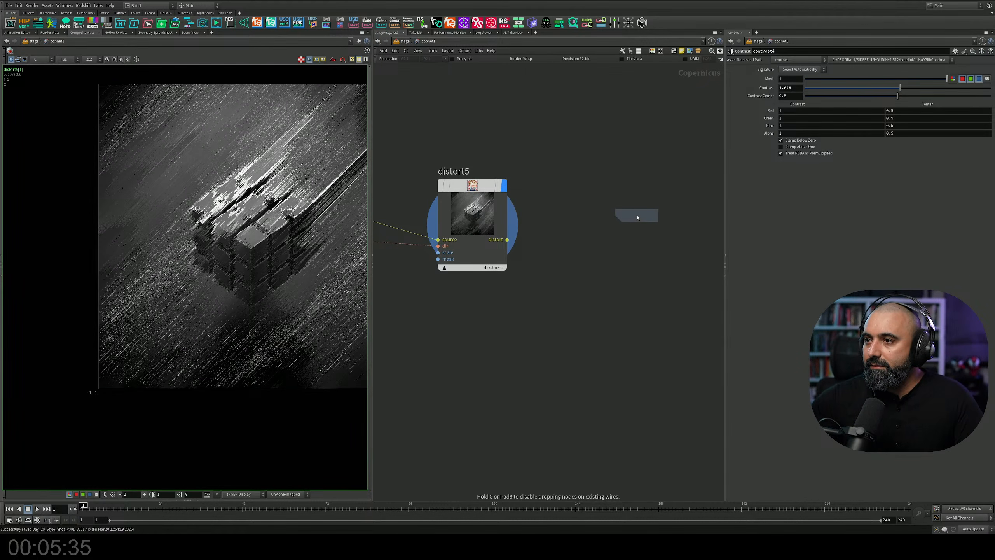
pyautogui.click(638, 218)
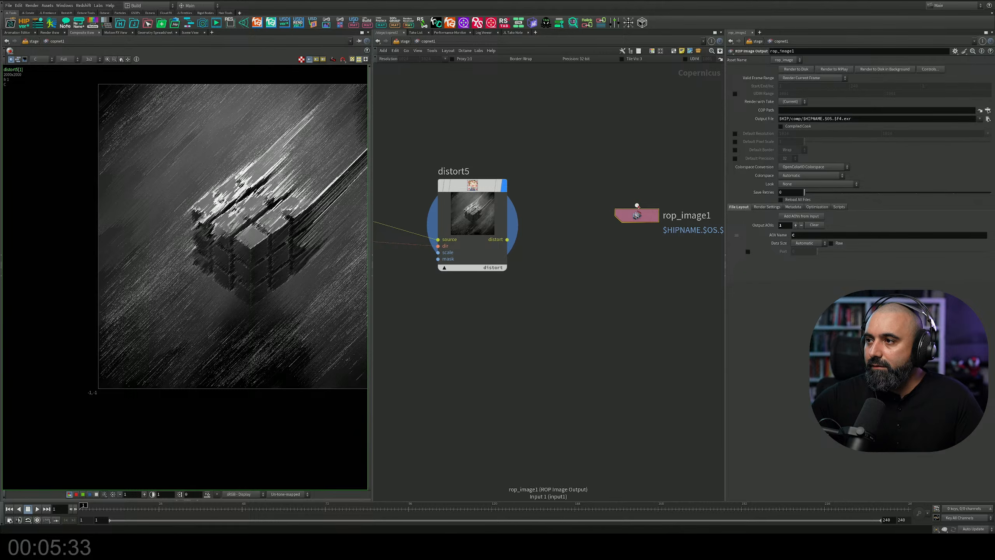
pyautogui.moveTo(637, 206); pyautogui.dragTo(507, 240)
# Rename the ROP Image Output node to JL_Day_20_Stylized.
pyautogui.moveTo(707, 196); pyautogui.dragTo(528, 228, button='middle')
pyautogui.click(526, 246)
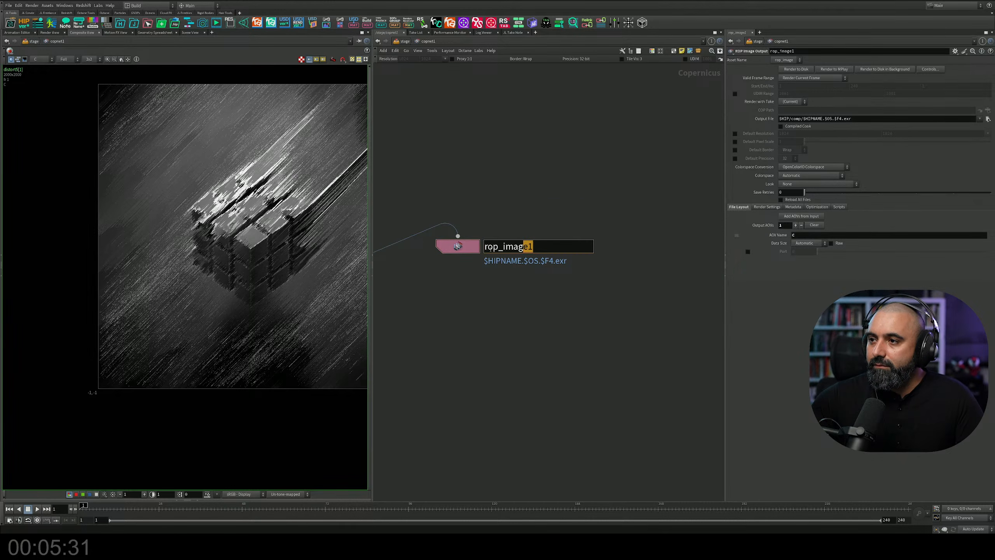
pyautogui.doubleClick(525, 246)
pyautogui.write('JL_Day')
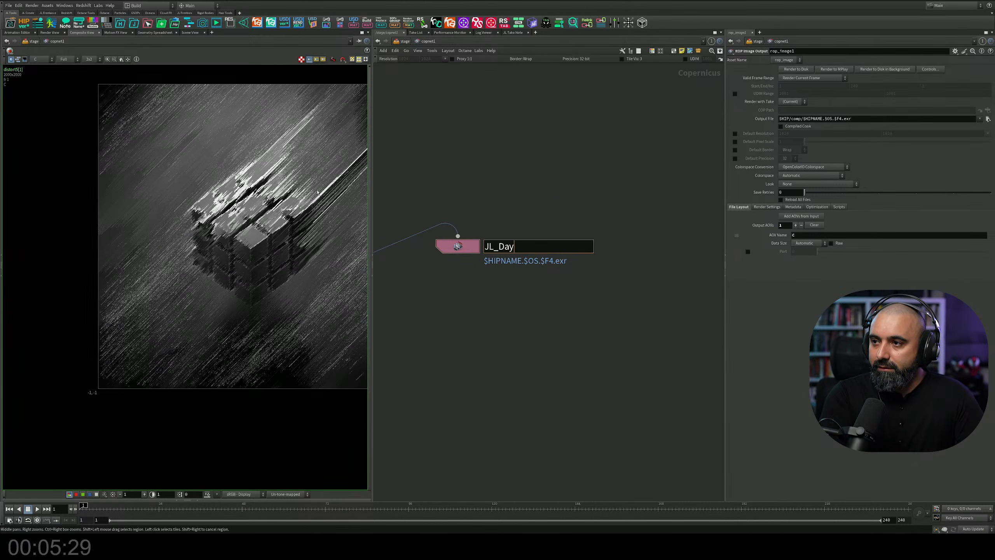
pyautogui.write('_20_')
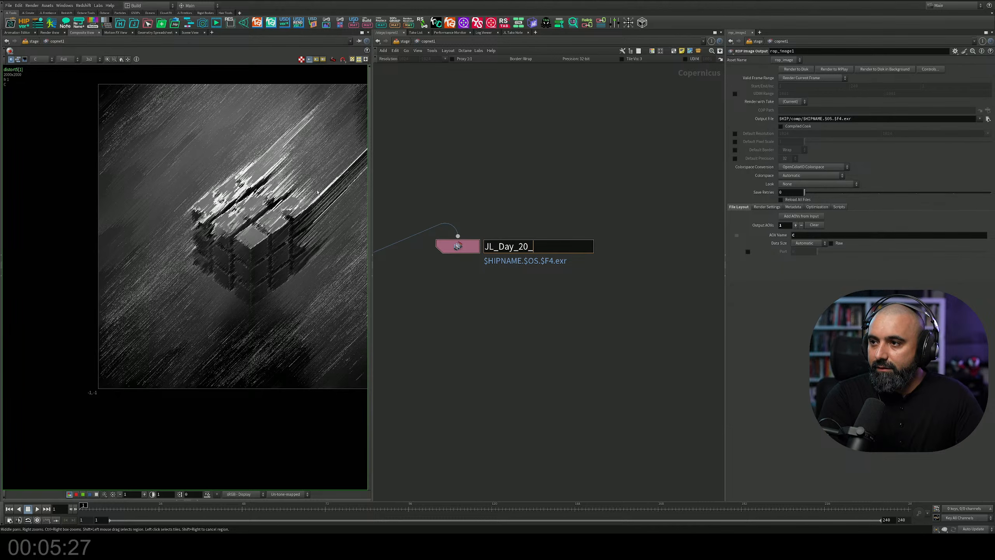
pyautogui.write('Style')
pyautogui.press('BackSpace')
pyautogui.write('ize')
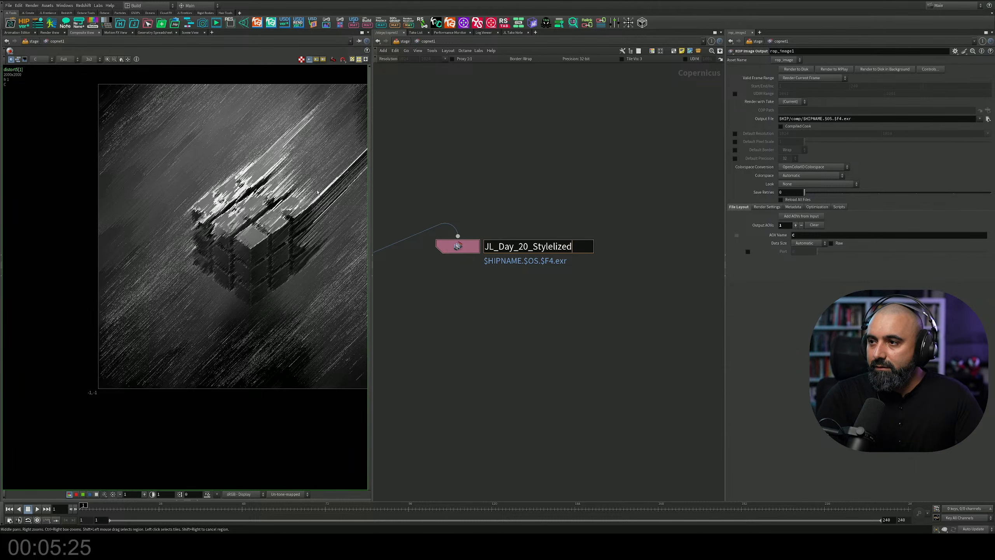
pyautogui.write('d')
pyautogui.press('Return')
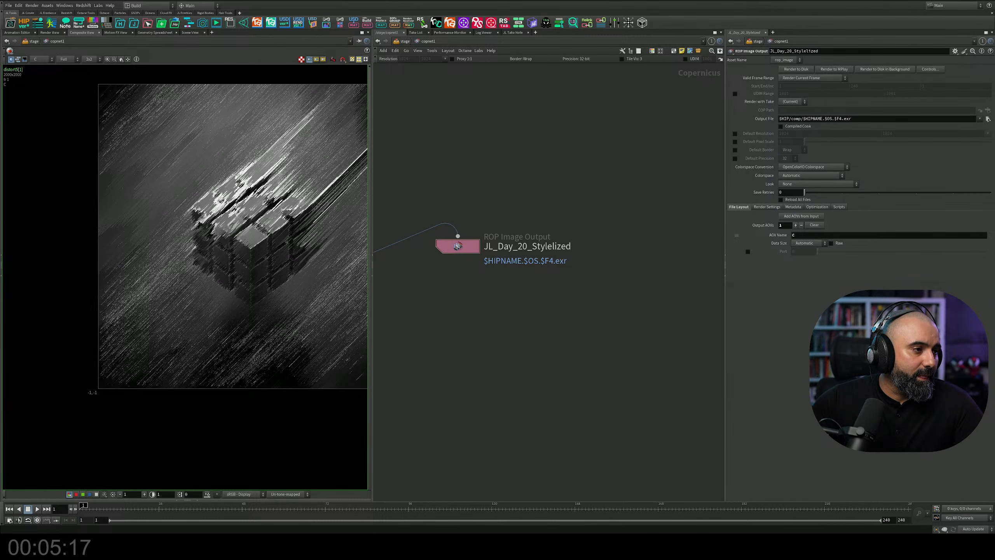
pyautogui.doubleClick(556, 246)
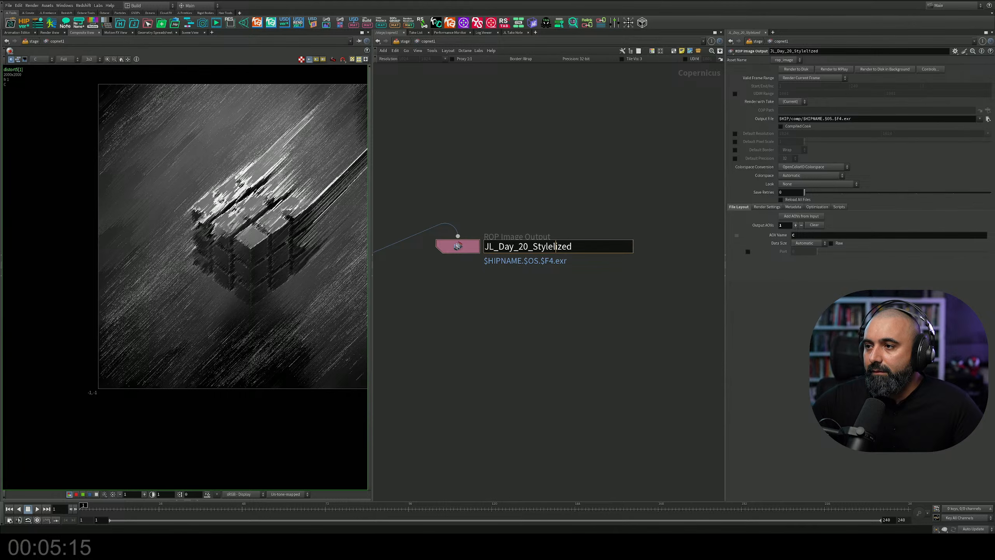
pyautogui.press('BackSpace')
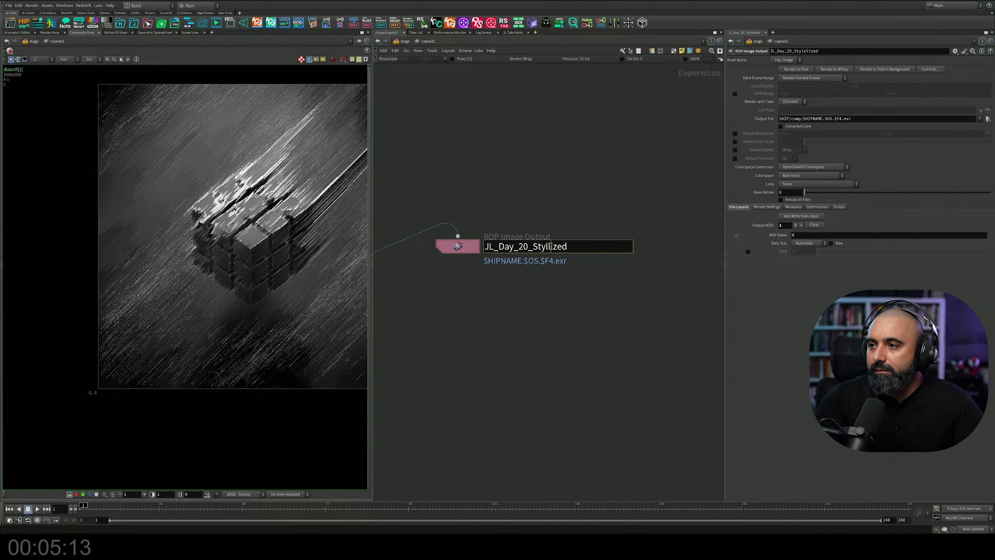
pyautogui.press('BackSpace')
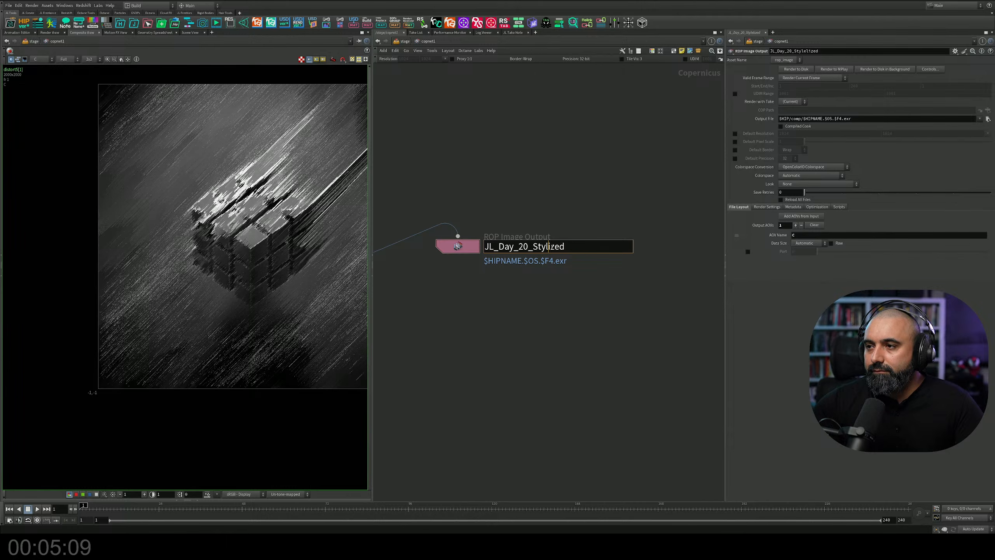
pyautogui.press('Return')
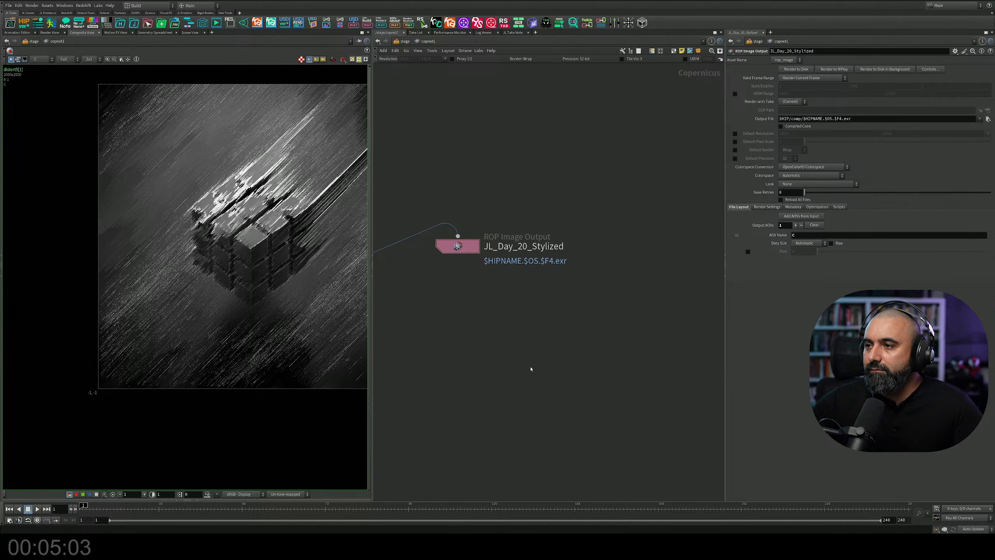
# Save the scene file with the new image output node in place.
pyautogui.moveTo(533, 318); pyautogui.dragTo(568, 320, button='middle')
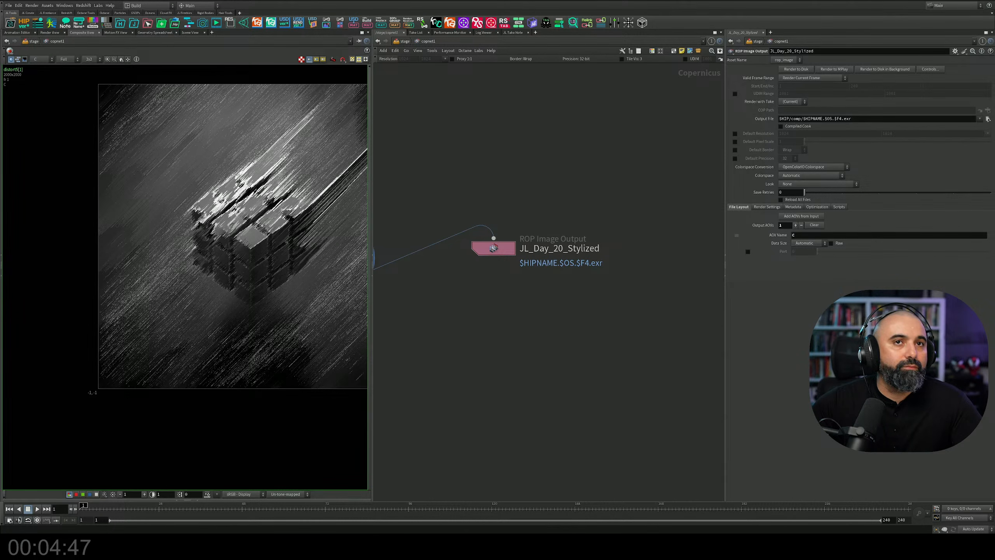
pyautogui.moveTo(506, 311); pyautogui.dragTo(582, 319, button='middle')
pyautogui.scroll(-3, 581, 319)
pyautogui.moveTo(482, 345); pyautogui.dragTo(527, 333, button='middle')
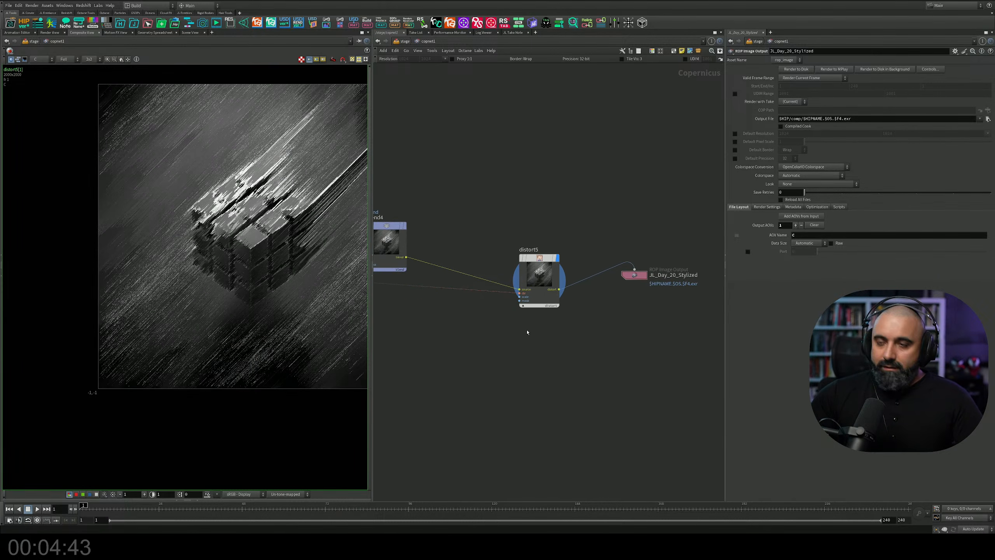
pyautogui.hotkey('ctrl', 's')
# Examine the complete Copernicus node network from the source nodes to the image output.
pyautogui.moveTo(434, 228); pyautogui.dragTo(526, 295, button='middle')
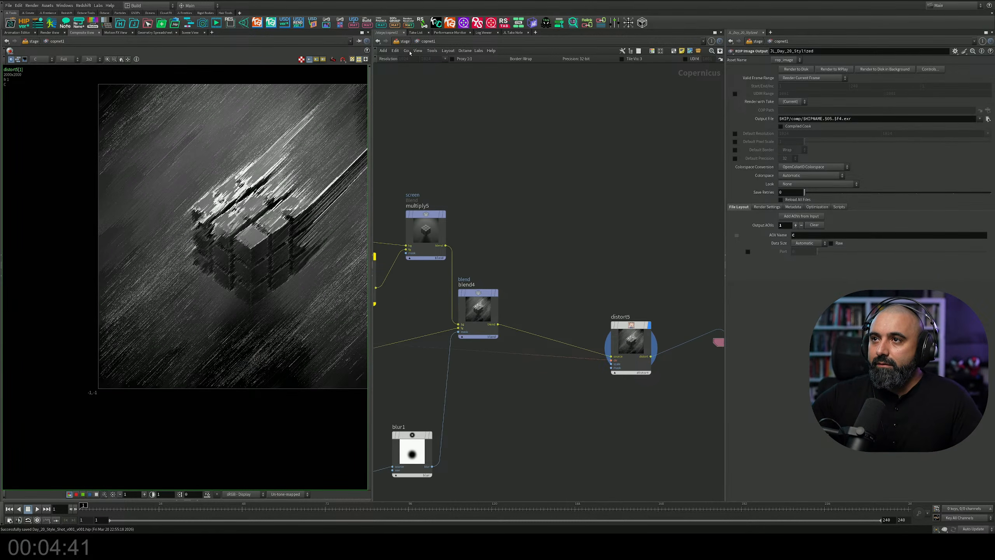
pyautogui.scroll(-5, 429, 80)
pyautogui.moveTo(449, 113); pyautogui.dragTo(619, 184, button='middle')
pyautogui.scroll(-4, 576, 239)
pyautogui.moveTo(504, 329); pyautogui.dragTo(564, 348, button='middle')
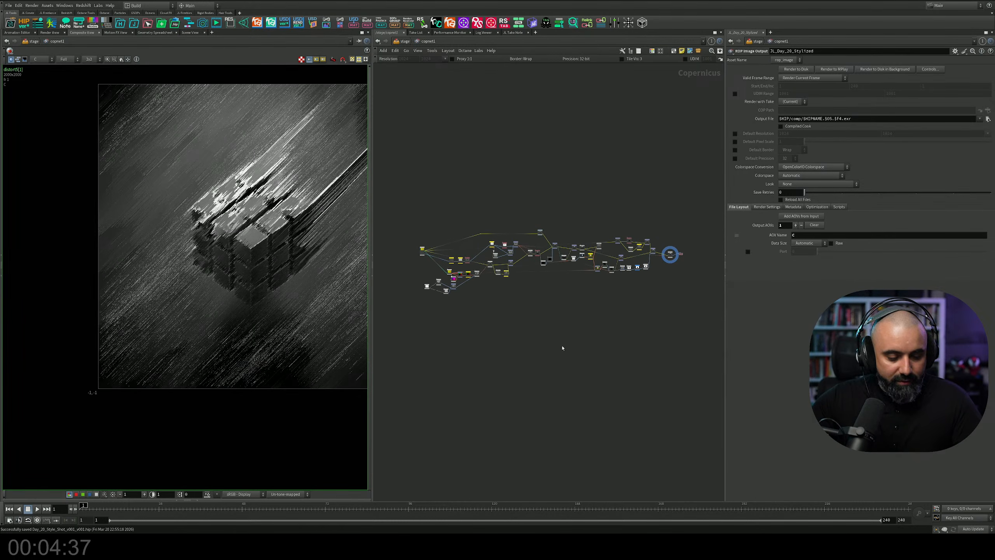
pyautogui.scroll(4, 583, 290)
pyautogui.scroll(-4, 583, 286)
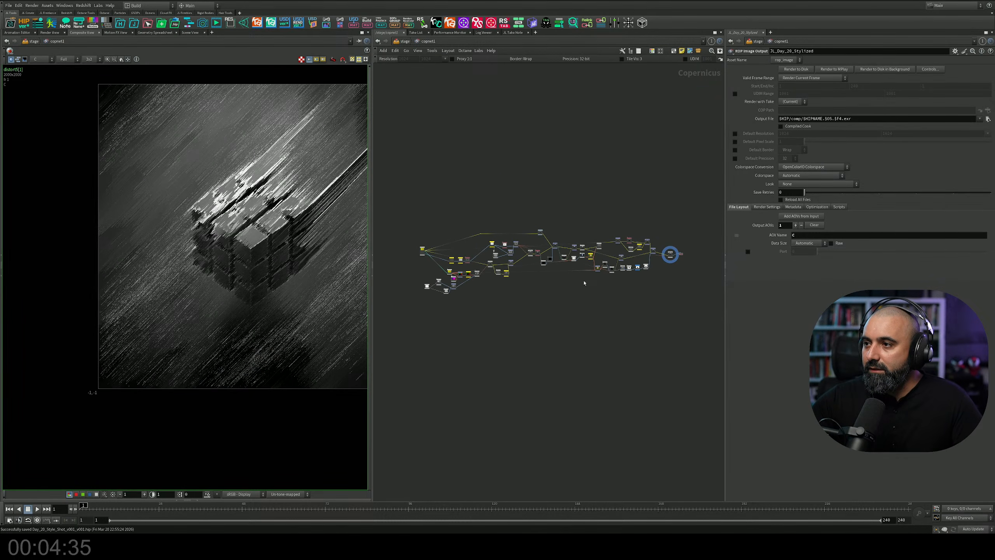
pyautogui.moveTo(518, 191); pyautogui.dragTo(533, 216, button='middle')
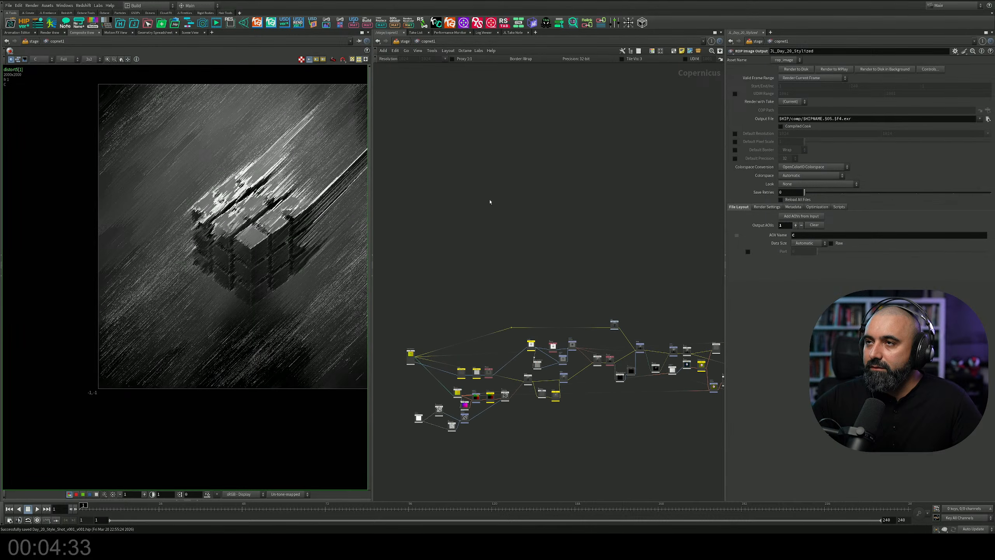
# Return to the stage network and select arealight1 to show its light parameters.
pyautogui.click(404, 41)
pyautogui.moveTo(462, 194); pyautogui.dragTo(458, 285, button='middle')
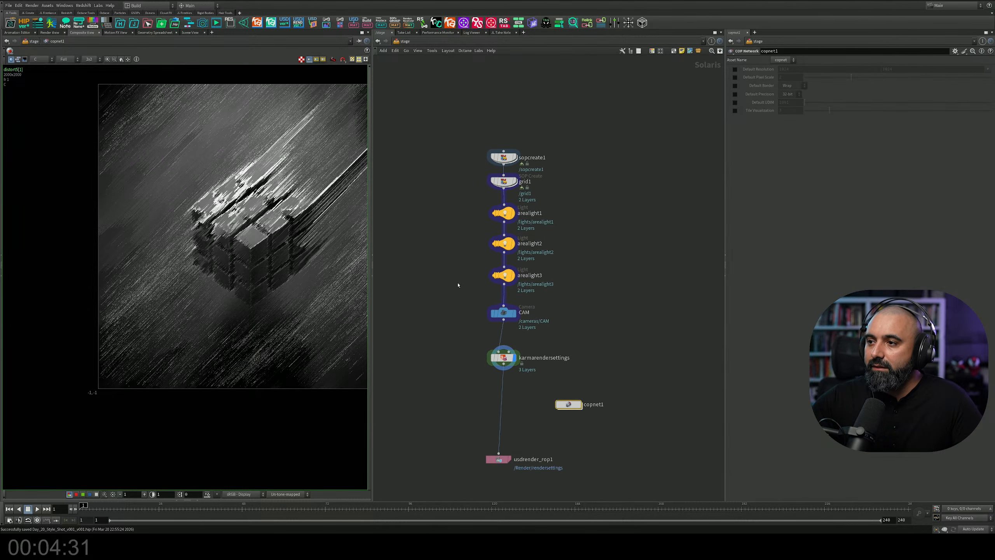
pyautogui.moveTo(593, 315); pyautogui.dragTo(583, 253, button='middle')
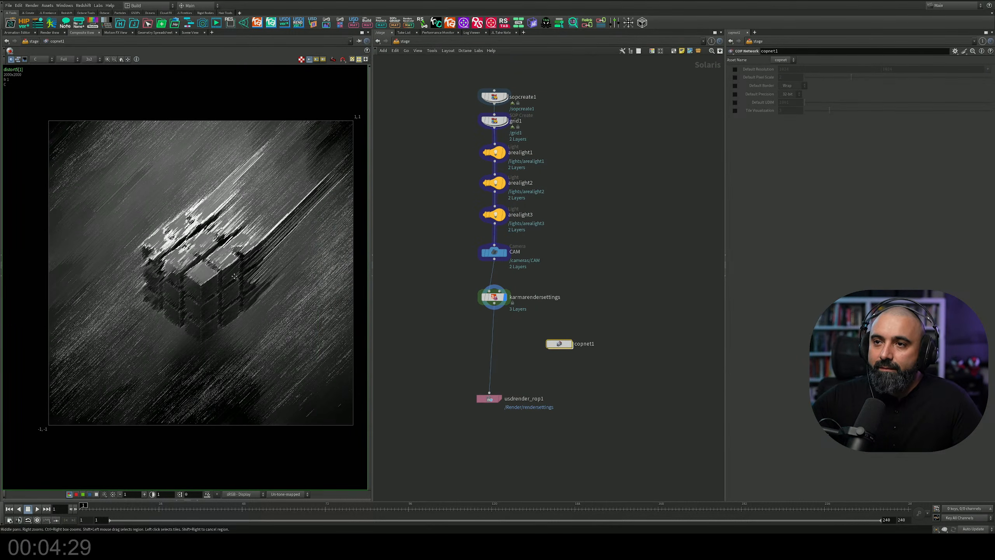
pyautogui.scroll(2, 530, 325)
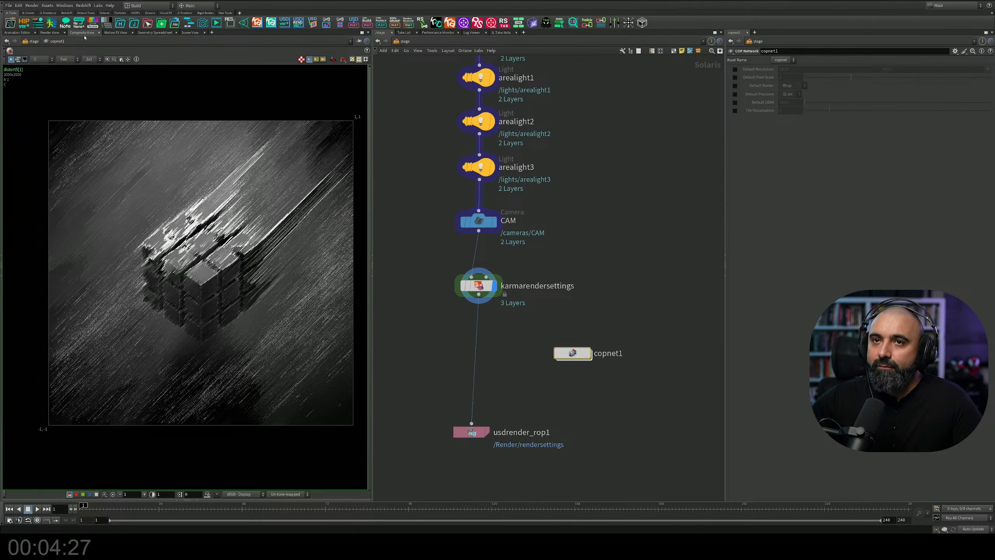
pyautogui.moveTo(525, 220); pyautogui.dragTo(540, 288, button='middle')
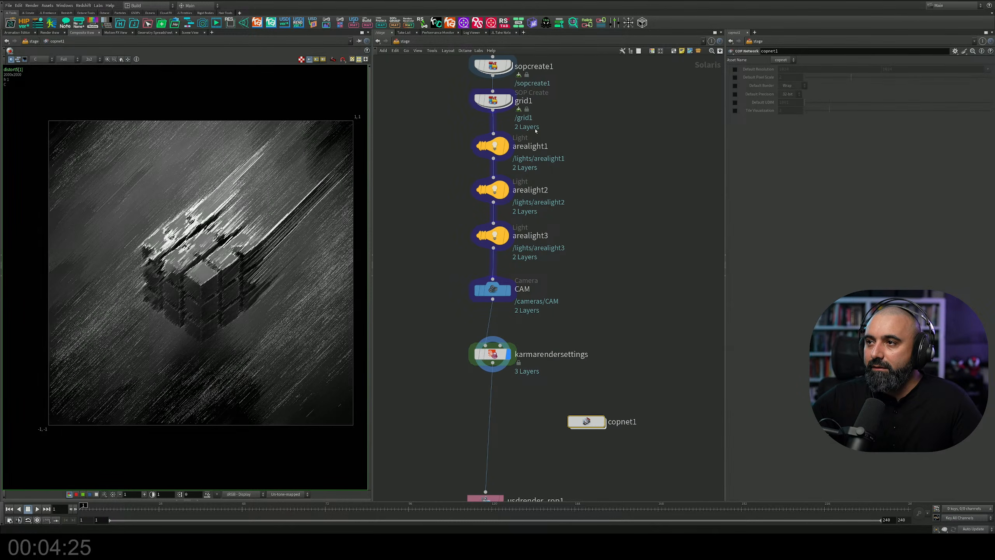
pyautogui.click(493, 145)
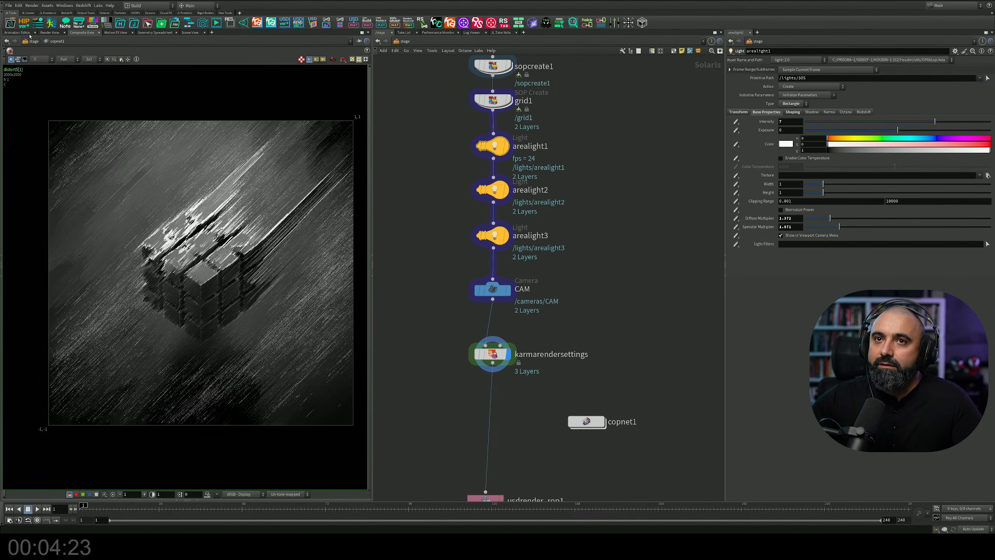
# Show the stage in the scene viewport and switch the viewport renderer to Karma.
pyautogui.click(190, 33)
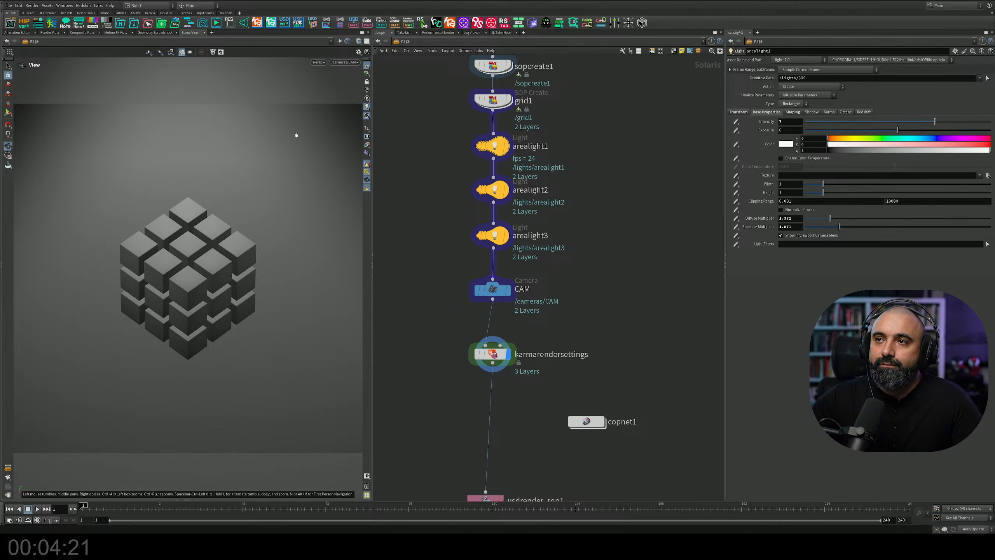
pyautogui.click(319, 62)
pyautogui.click(337, 98)
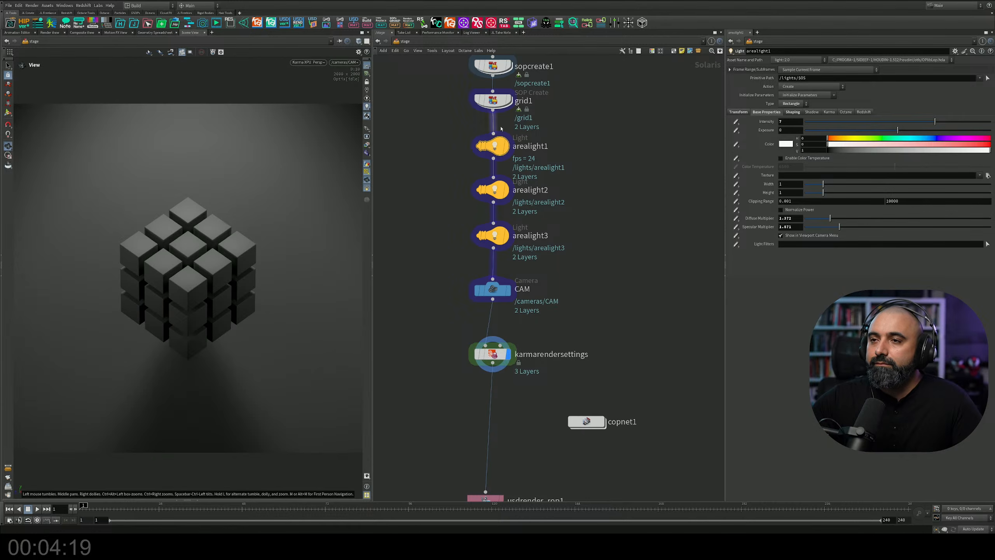
# Tint arealight1 green with a hue of 127 and a saturation of about 0.715, keeping its exposure at 0.
pyautogui.click(886, 138)
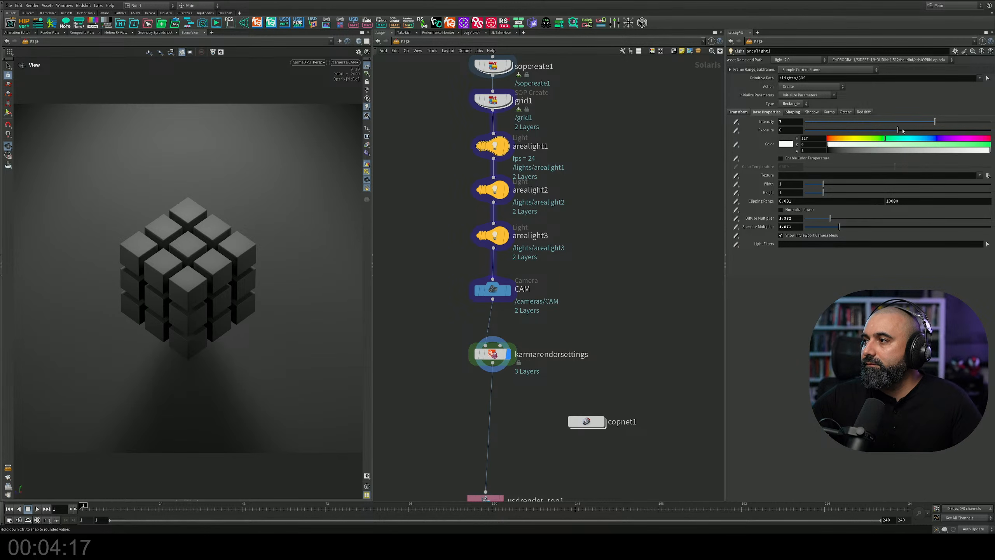
pyautogui.moveTo(898, 130)
pyautogui.mouseDown()
pyautogui.moveTo(917, 131)
pyautogui.moveTo(896, 131)
pyautogui.mouseUp()
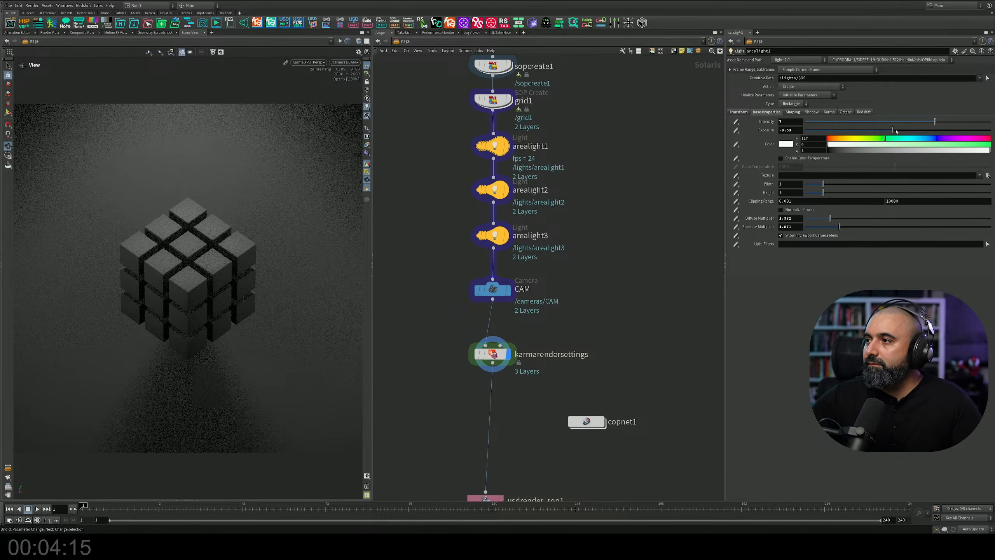
pyautogui.hotkey('ctrl', 'z')
pyautogui.click(953, 145)
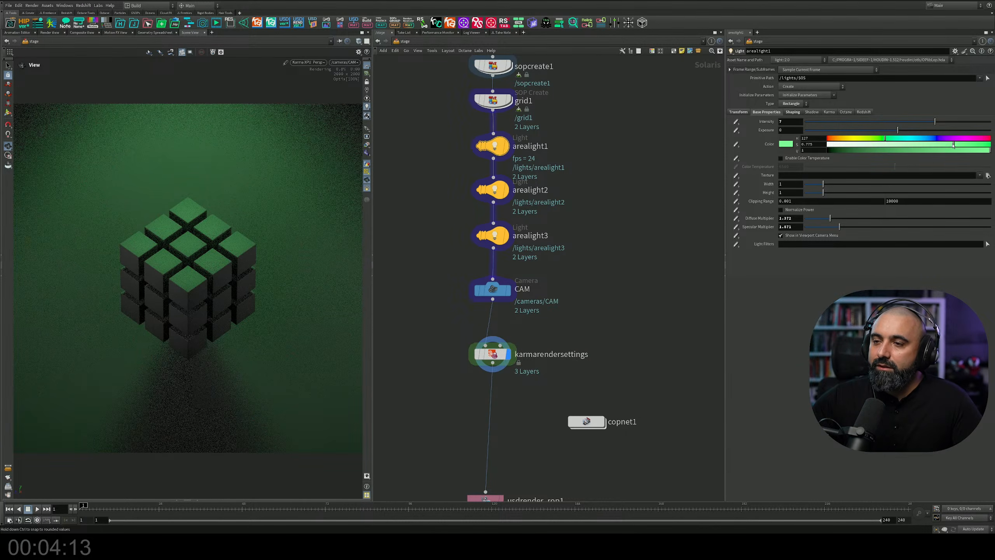
pyautogui.moveTo(954, 145); pyautogui.dragTo(944, 145)
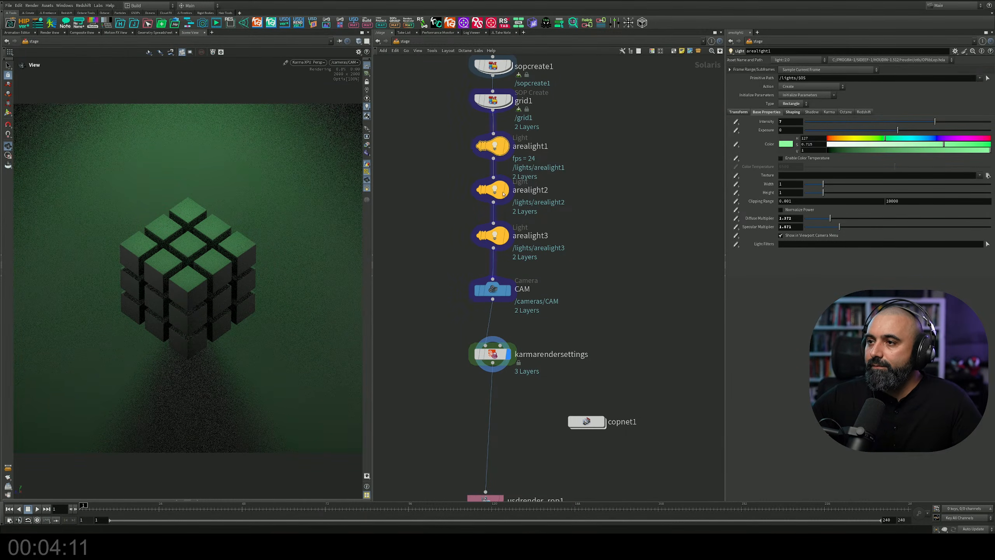
# Tint arealight2 saturated red with a saturation of about 0.994 and raise its intensity to about 2.76.
pyautogui.click(503, 194)
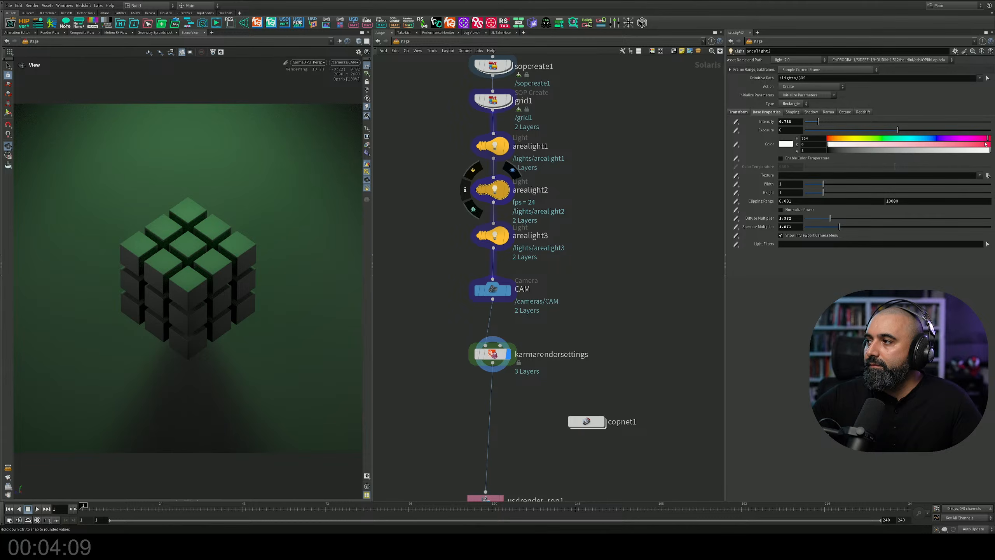
pyautogui.click(985, 144)
pyautogui.moveTo(818, 122); pyautogui.dragTo(856, 122)
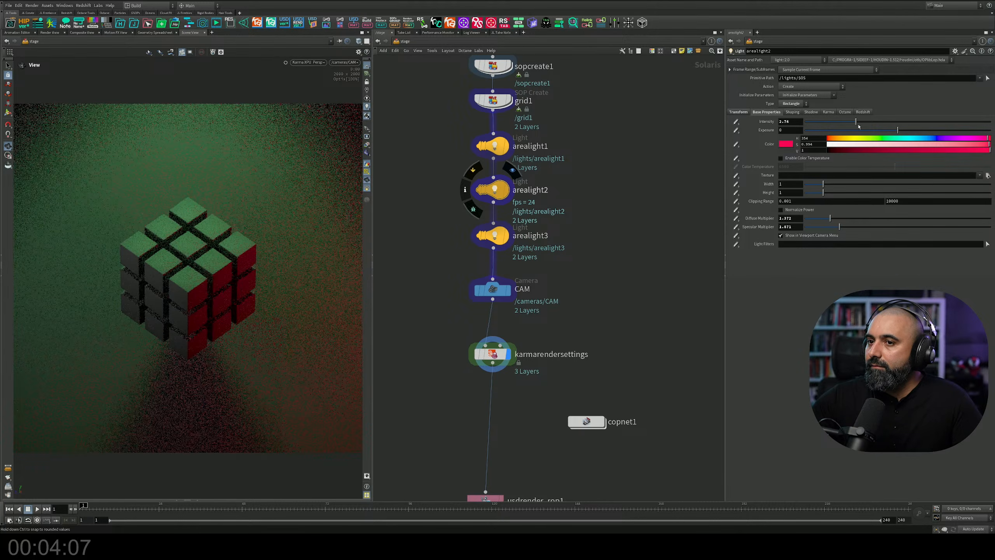
# Tint arealight3 blue with a hue of 214 and a saturation of about 0.971, and set its intensity to 2.7.
pyautogui.click(493, 235)
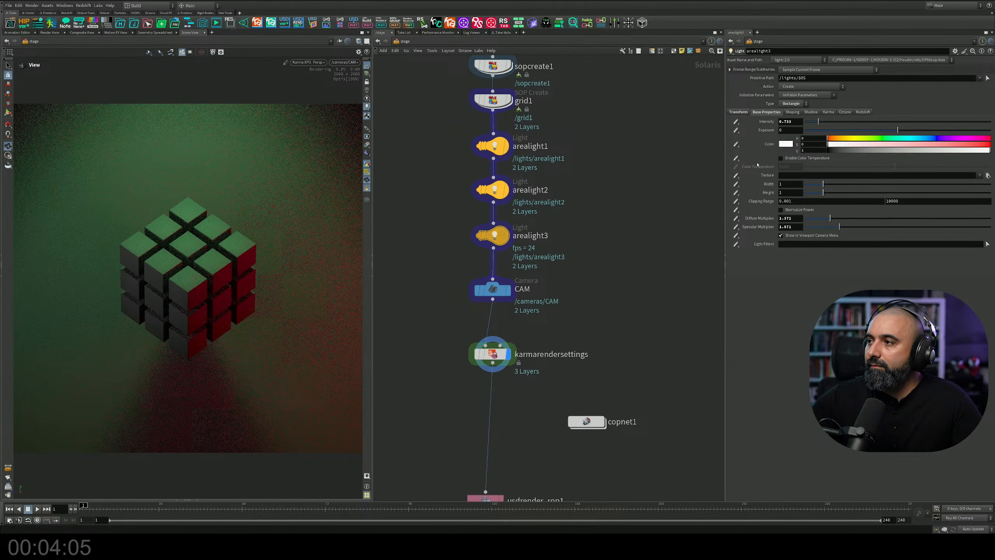
pyautogui.moveTo(922, 138); pyautogui.dragTo(986, 144)
pyautogui.click(966, 144)
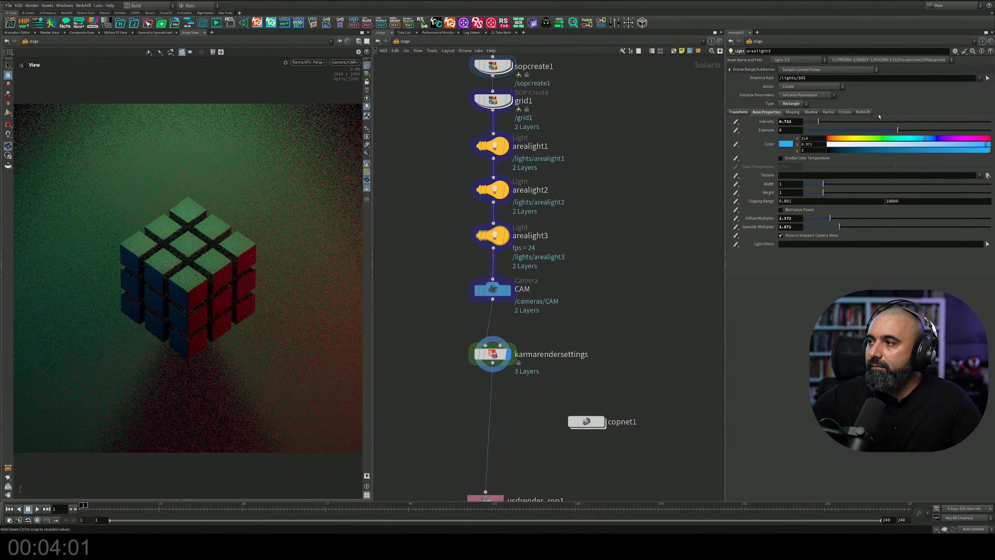
pyautogui.click(855, 122)
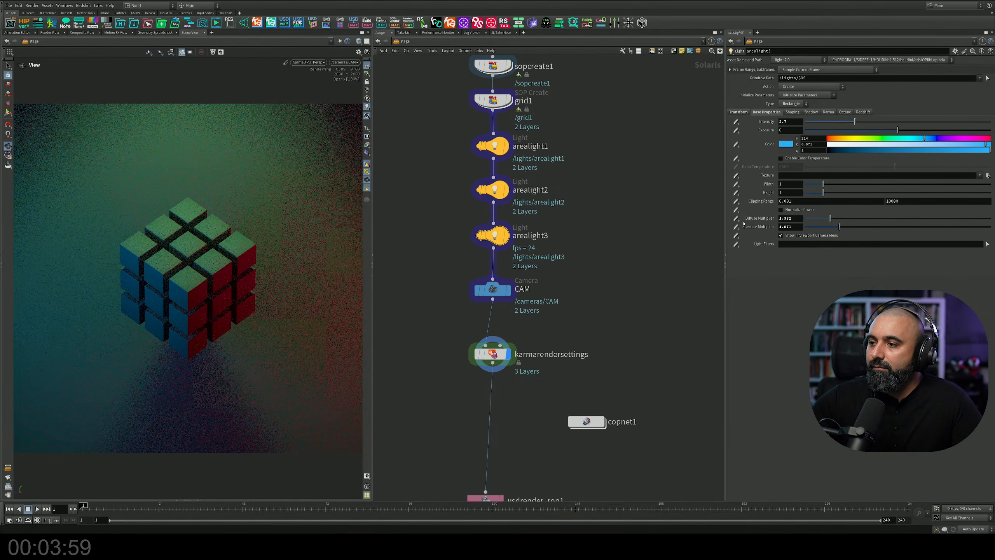
# Open copnet1 and inspect how the green, red and blue lighting looks in the streaked cube image.
pyautogui.moveTo(633, 353); pyautogui.dragTo(637, 268, button='middle')
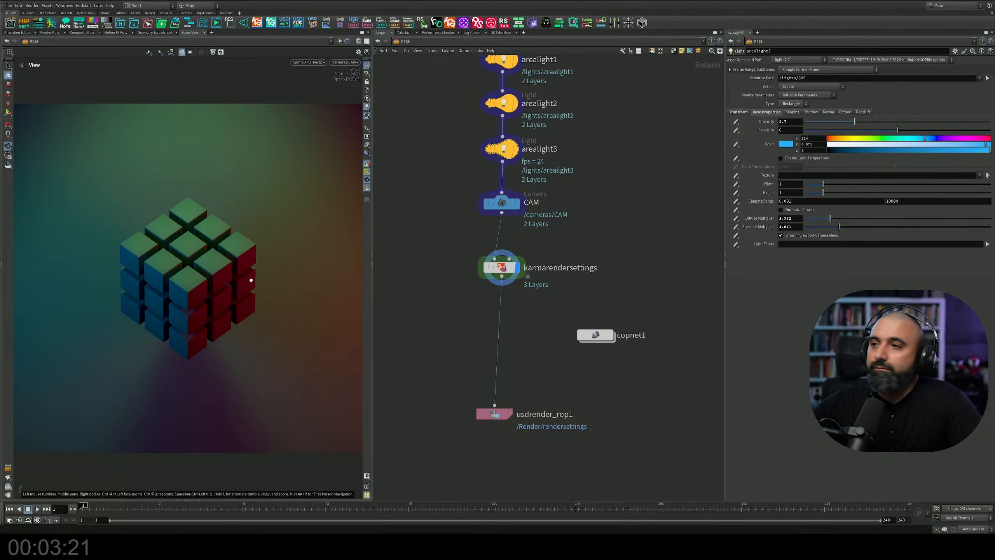
pyautogui.click(595, 334)
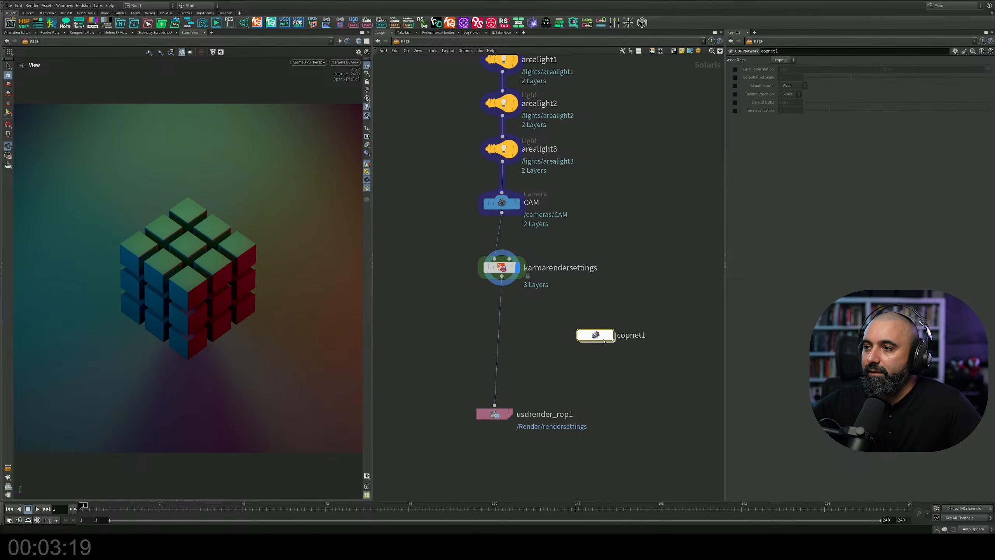
pyautogui.doubleClick(595, 335)
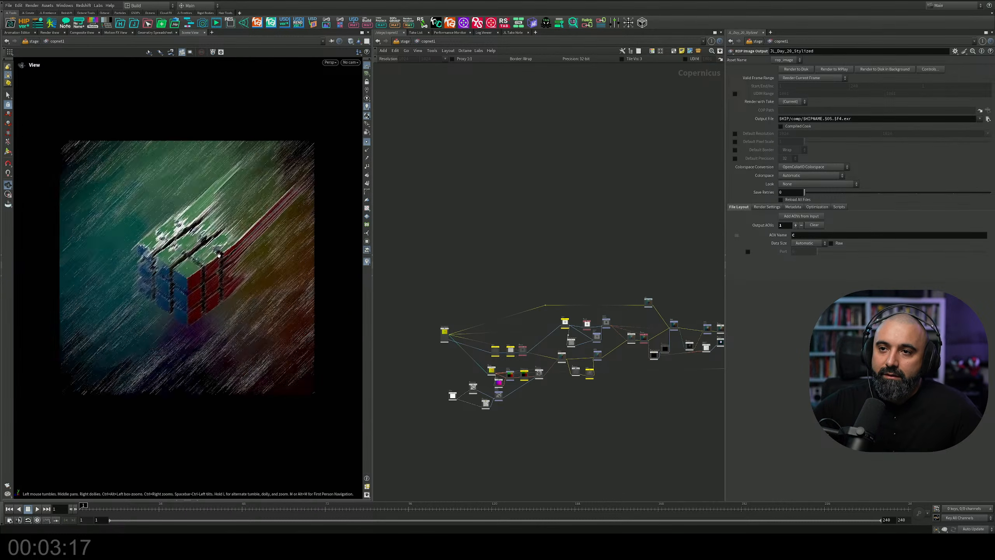
pyautogui.scroll(5, 218, 254)
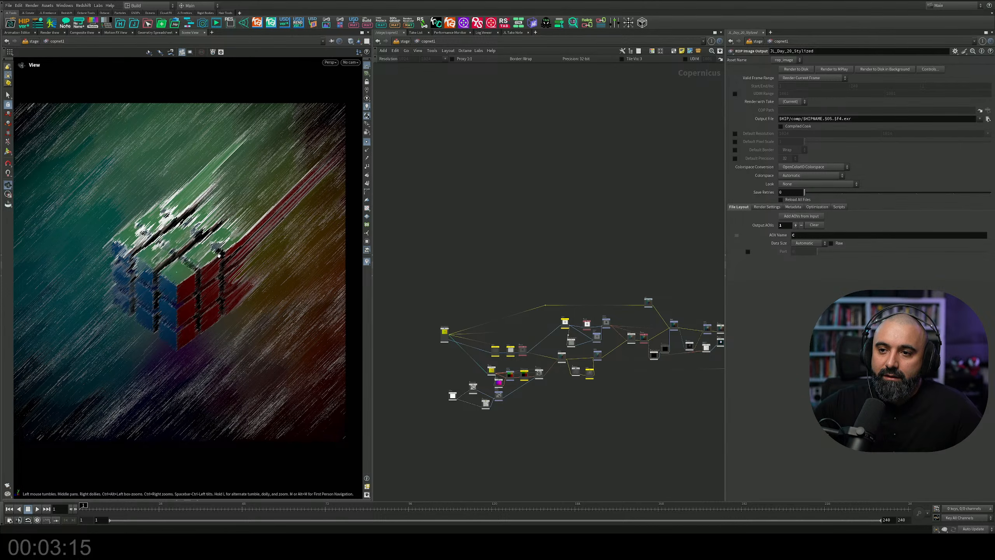
pyautogui.moveTo(219, 254); pyautogui.dragTo(257, 257, button='middle')
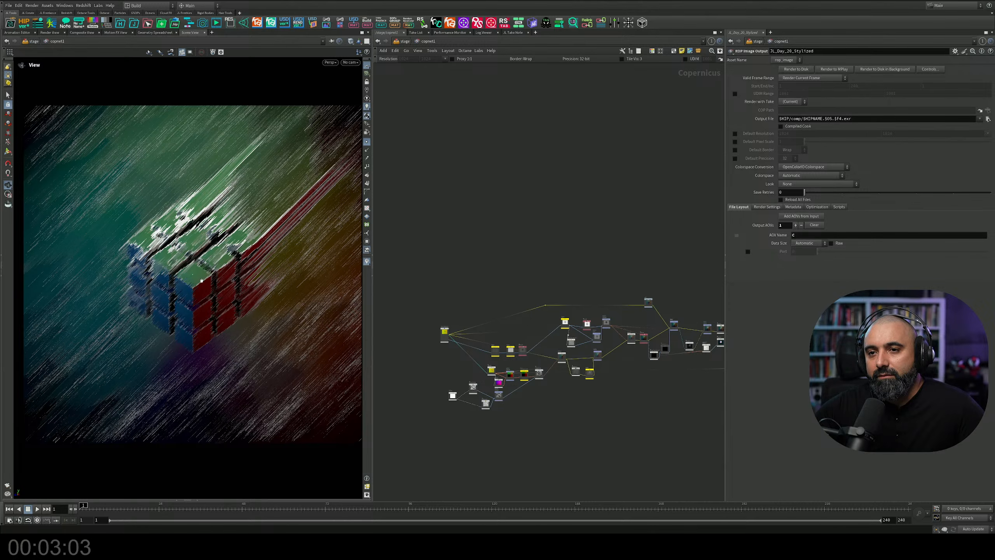
# Return to the stage network and change arealight2's colour to purple with a hue of about 259.
pyautogui.click(404, 41)
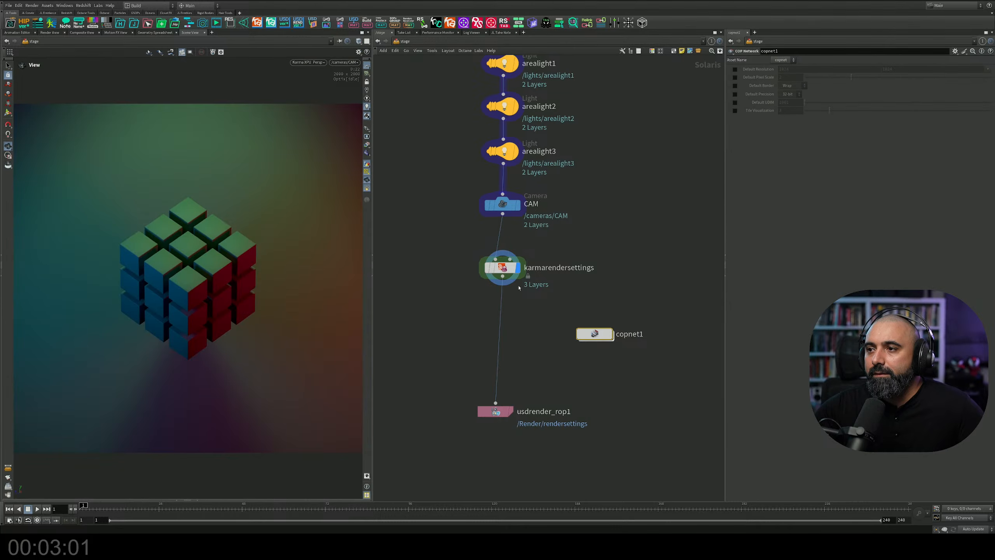
pyautogui.click(504, 268)
pyautogui.click(503, 151)
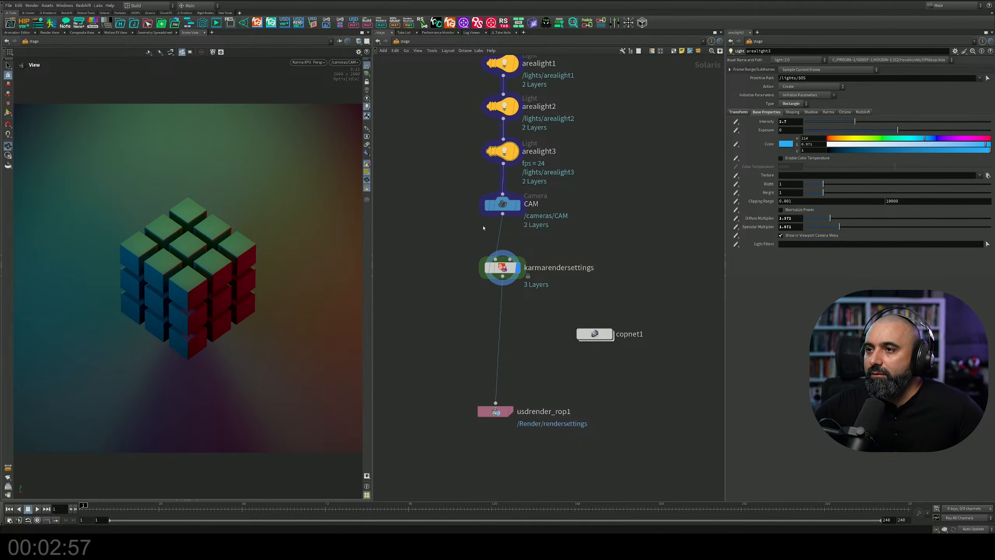
pyautogui.moveTo(445, 243)
pyautogui.mouseDown()
pyautogui.moveTo(567, 187)
pyautogui.moveTo(580, 192)
pyautogui.mouseUp()
pyautogui.click(514, 155)
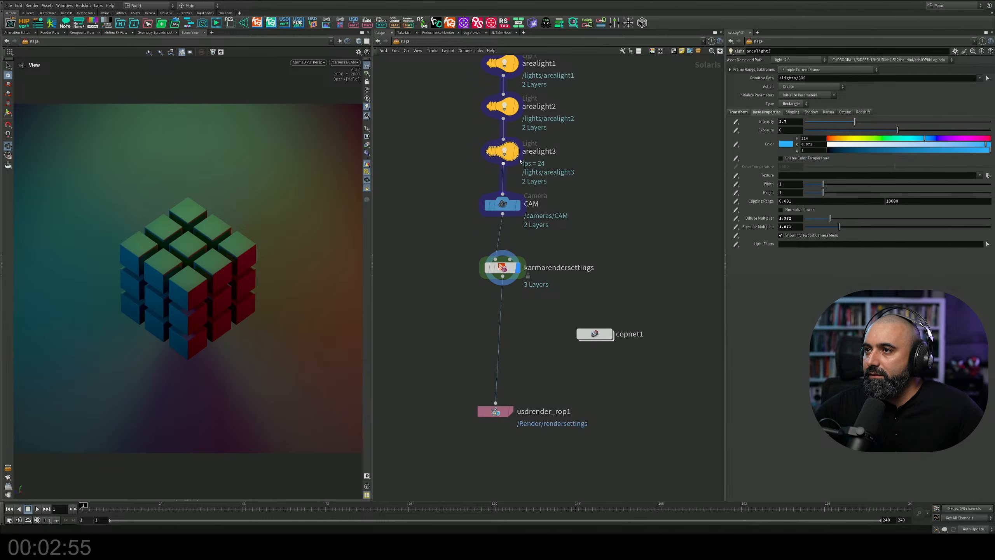
pyautogui.press('h')
pyautogui.moveTo(560, 134); pyautogui.dragTo(501, 175)
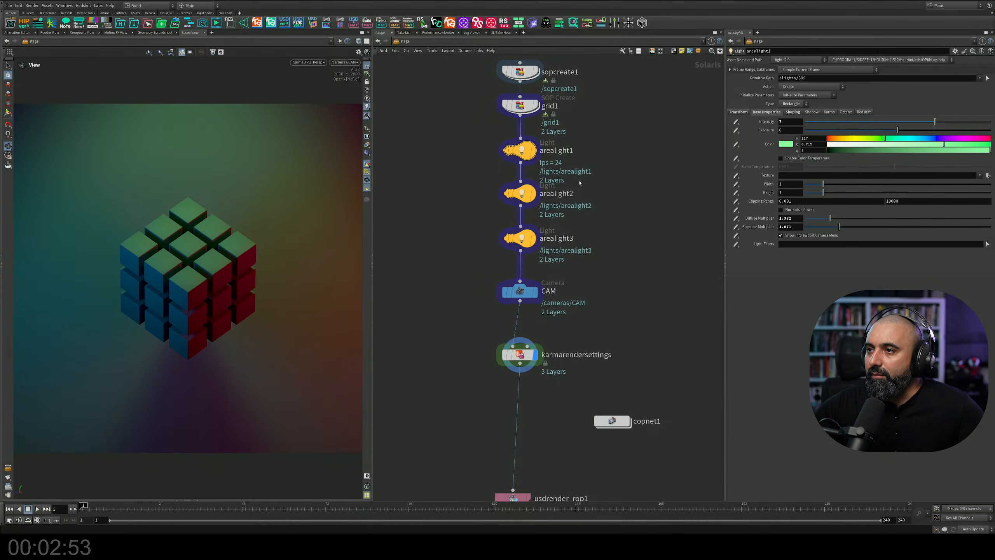
pyautogui.moveTo(579, 179); pyautogui.dragTo(510, 216)
pyautogui.click(944, 139)
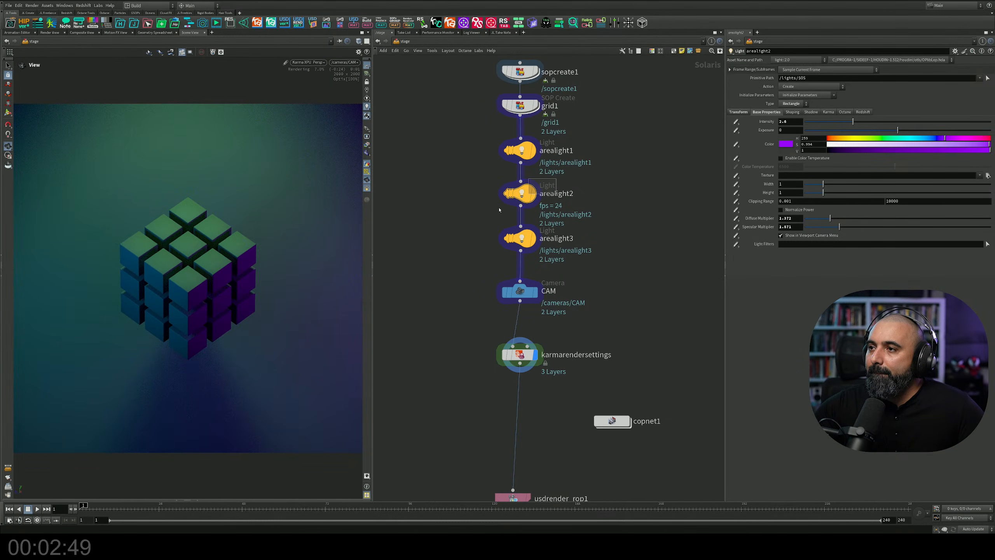
# Change arealight3's colour to magenta-purple with a hue of about 278.
pyautogui.click(541, 235)
pyautogui.click(948, 138)
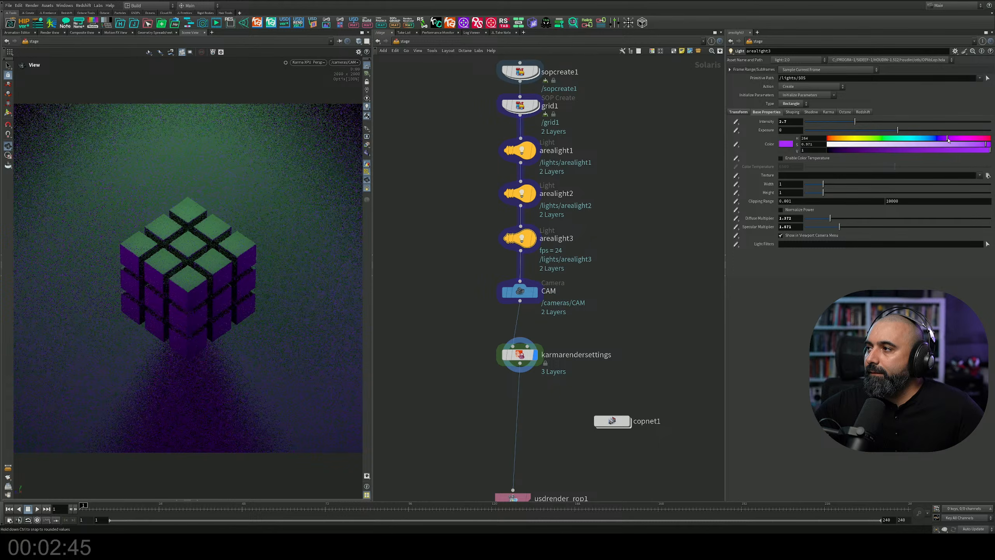
pyautogui.moveTo(948, 138); pyautogui.dragTo(952, 139)
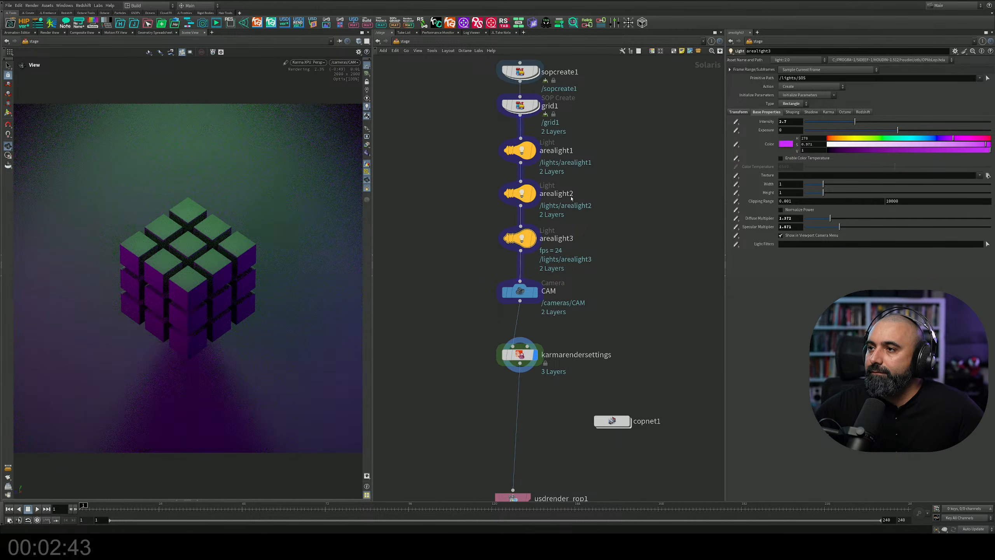
# Change arealight1's colour to soft pink with a hue of 312 and a saturation of about 0.508.
pyautogui.moveTo(559, 211)
pyautogui.mouseDown()
pyautogui.moveTo(484, 178)
pyautogui.moveTo(553, 129)
pyautogui.mouseUp()
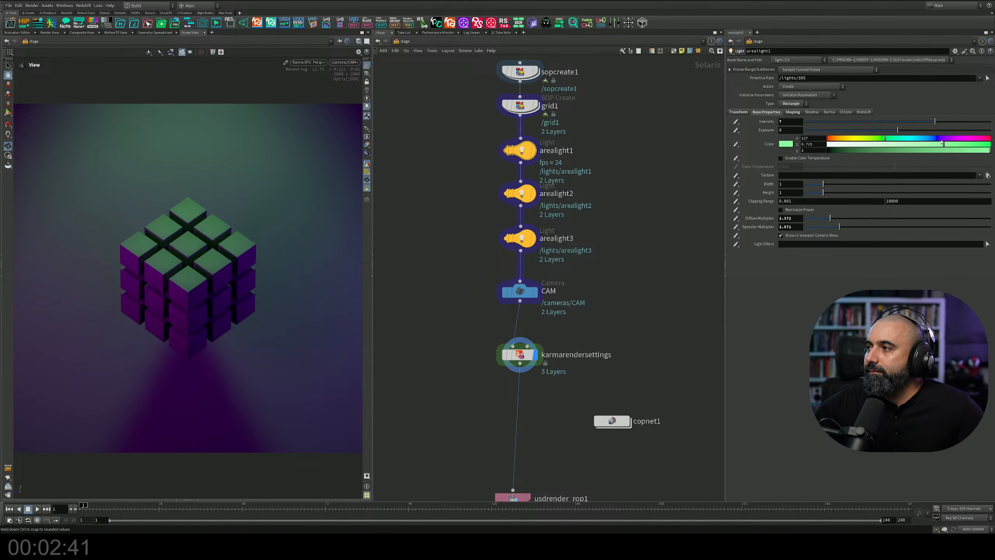
pyautogui.click(968, 138)
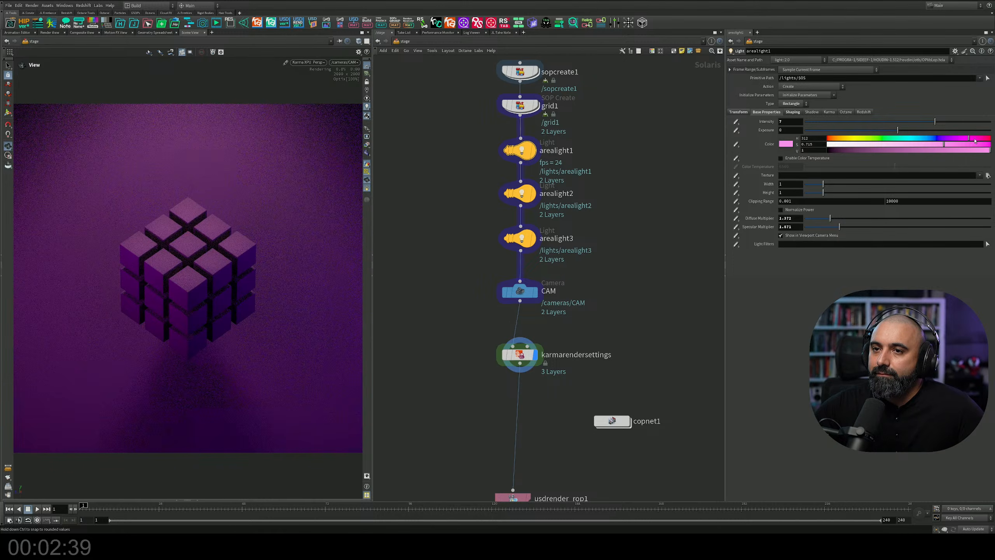
pyautogui.moveTo(666, 222); pyautogui.dragTo(649, 175, button='middle')
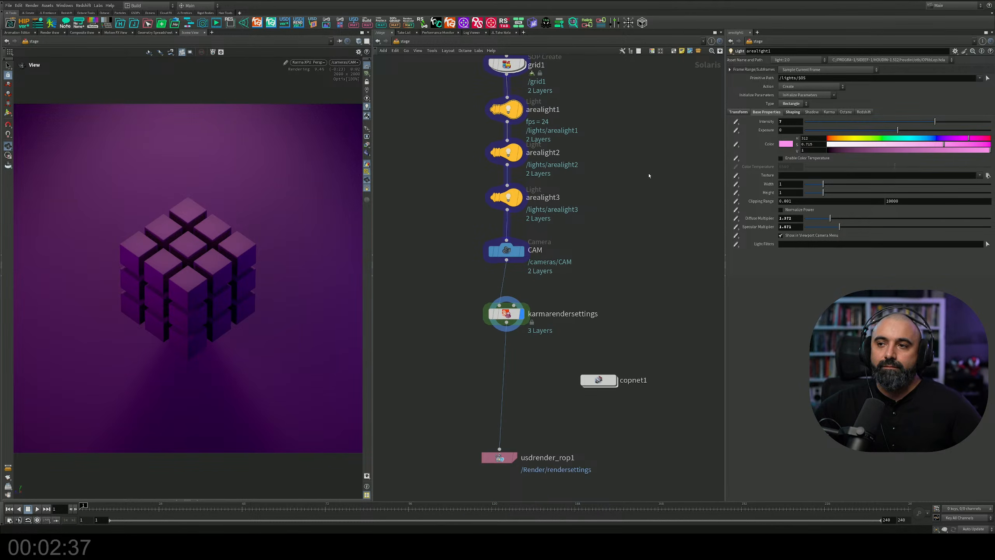
pyautogui.moveTo(944, 144); pyautogui.dragTo(910, 144)
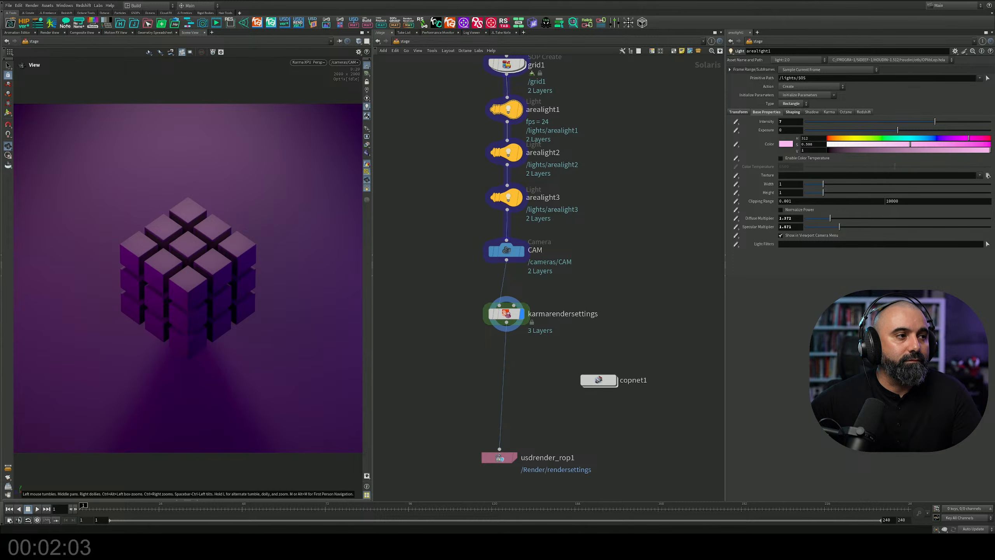
# Open copnet1 again and inspect the streaked cube image under the purple and pink lighting.
pyautogui.doubleClick(599, 380)
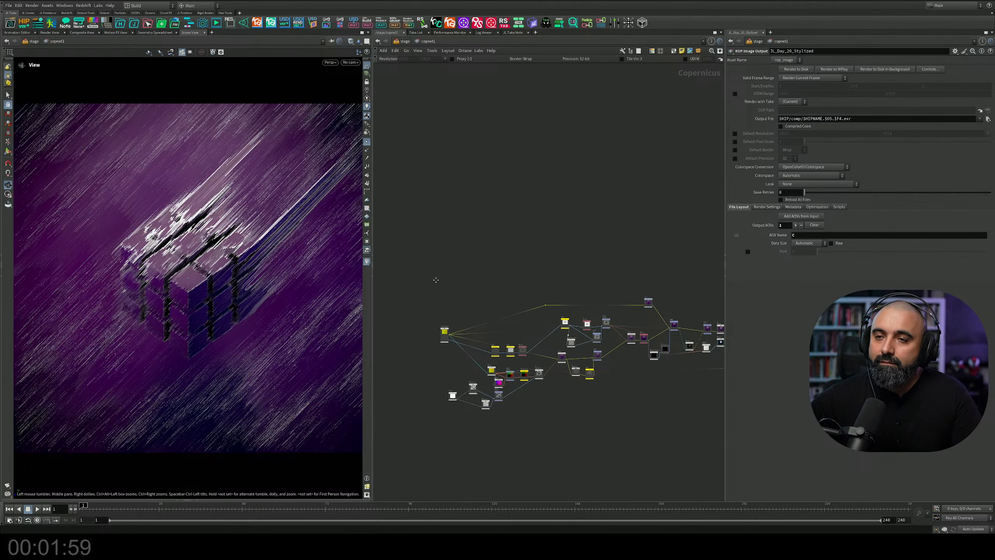
pyautogui.moveTo(436, 282); pyautogui.dragTo(478, 256, button='middle')
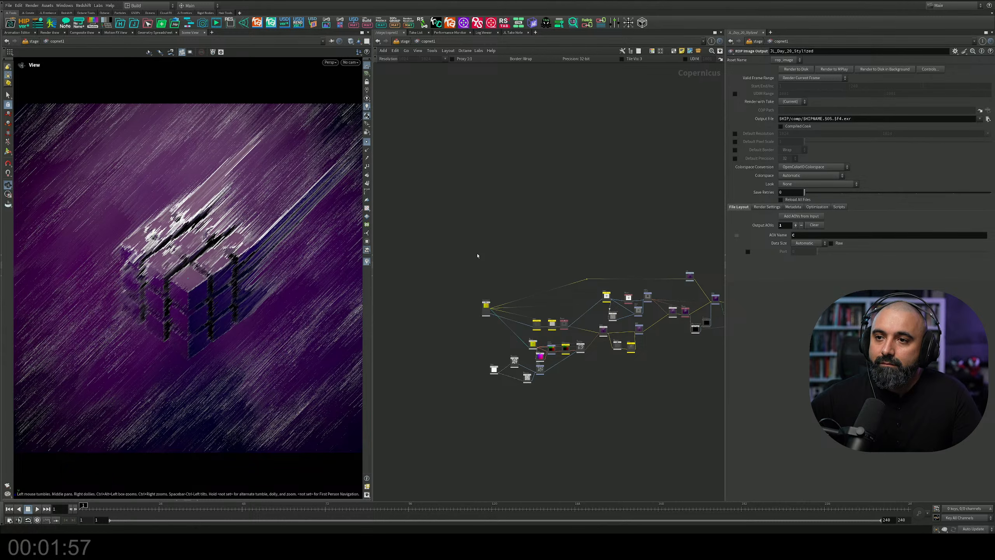
pyautogui.scroll(5, 482, 295)
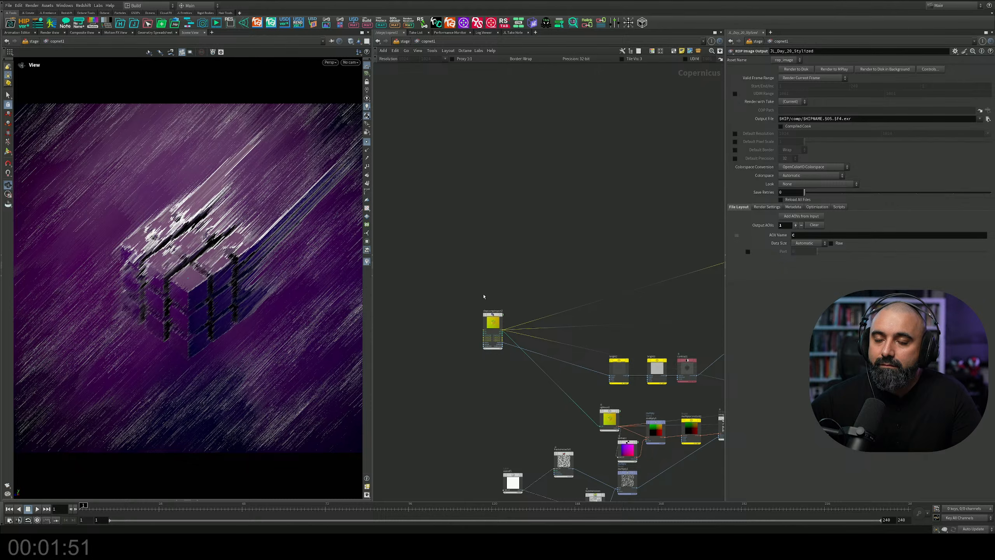
# Return to the stage network, select all three area lights together and set their colour saturation to 0.
pyautogui.press('u')
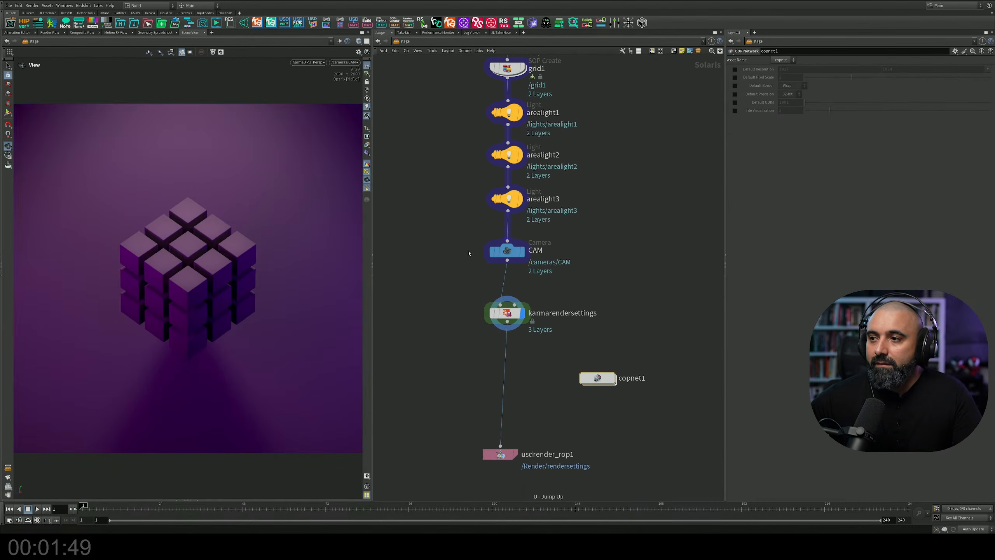
pyautogui.moveTo(570, 239); pyautogui.dragTo(566, 281, button='middle')
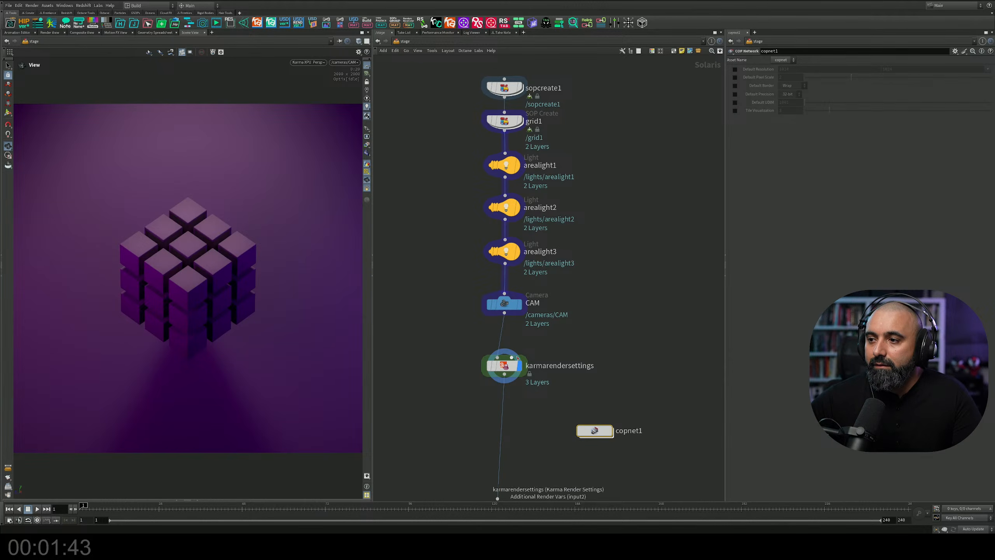
pyautogui.moveTo(519, 370); pyautogui.dragTo(513, 308, button='middle')
pyautogui.moveTo(513, 305); pyautogui.dragTo(519, 323)
pyautogui.moveTo(521, 229); pyautogui.dragTo(525, 304, button='middle')
pyautogui.moveTo(547, 150); pyautogui.dragTo(453, 276)
pyautogui.moveTo(835, 145); pyautogui.dragTo(826, 145)
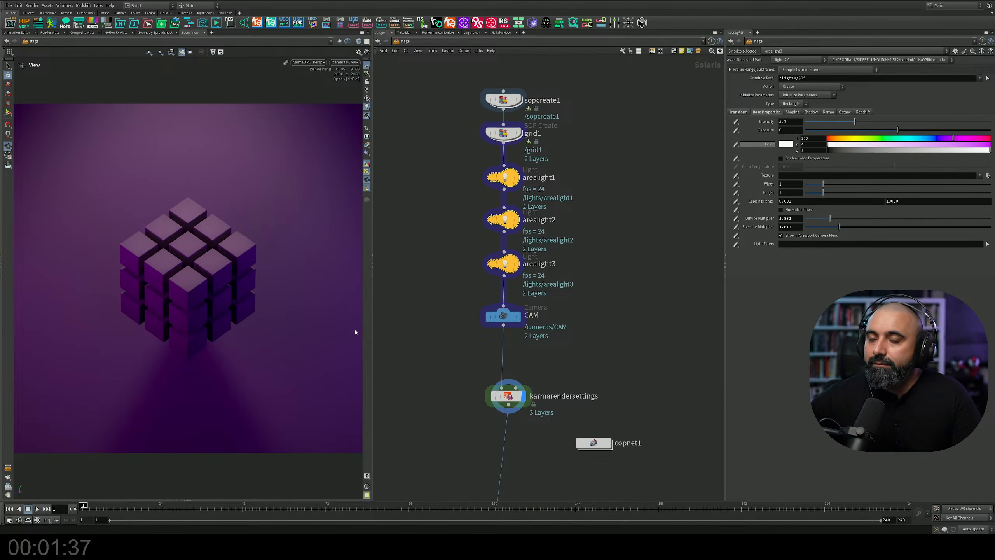
# Select only arealight3 and lower its intensity to about 1.78.
pyautogui.click(588, 251)
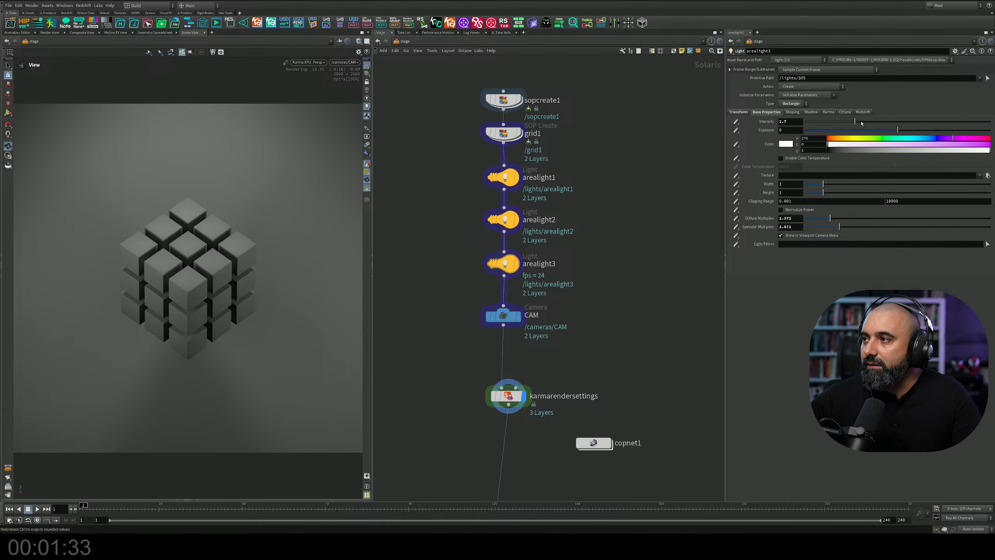
pyautogui.moveTo(855, 123); pyautogui.dragTo(838, 123)
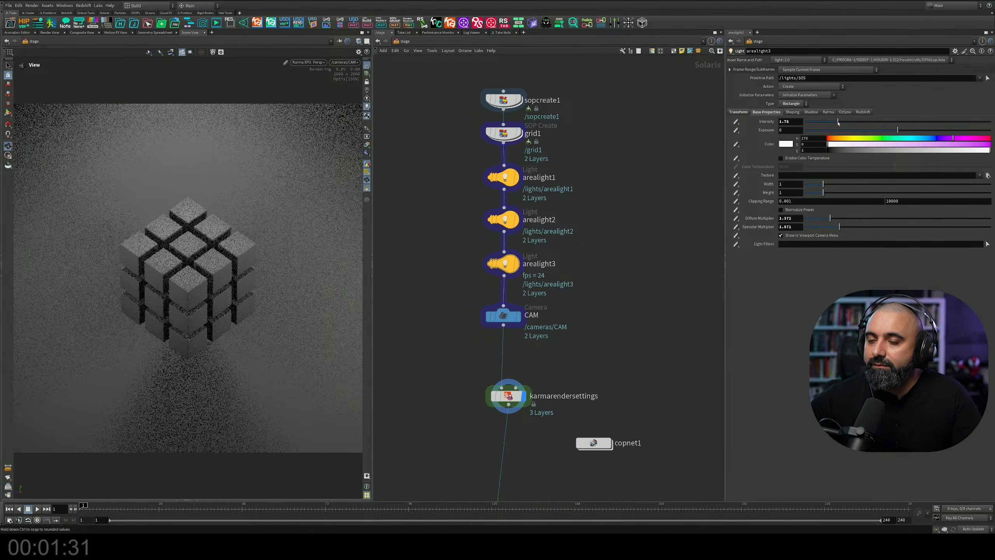
# Raise arealight1's intensity and slightly increase its exposure, and lower arealight3's intensity to about 0.71.
pyautogui.moveTo(838, 123)
pyautogui.mouseDown()
pyautogui.moveTo(987, 118)
pyautogui.moveTo(826, 125)
pyautogui.mouseUp()
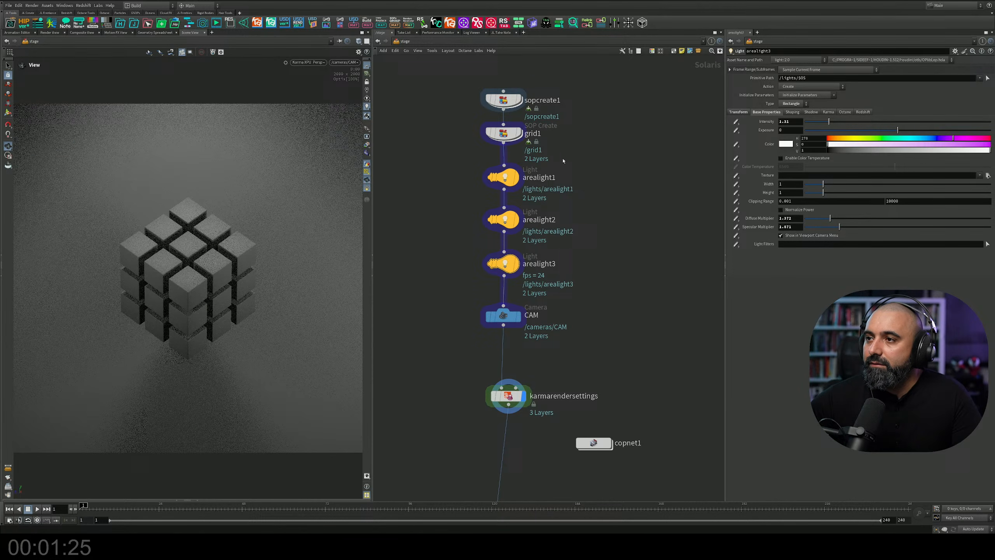
pyautogui.click(532, 221)
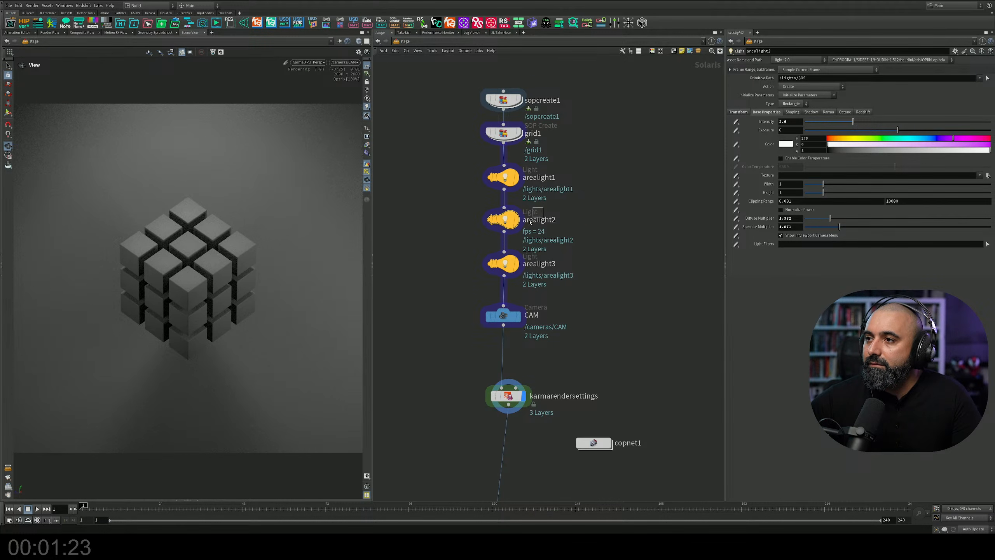
pyautogui.click(529, 179)
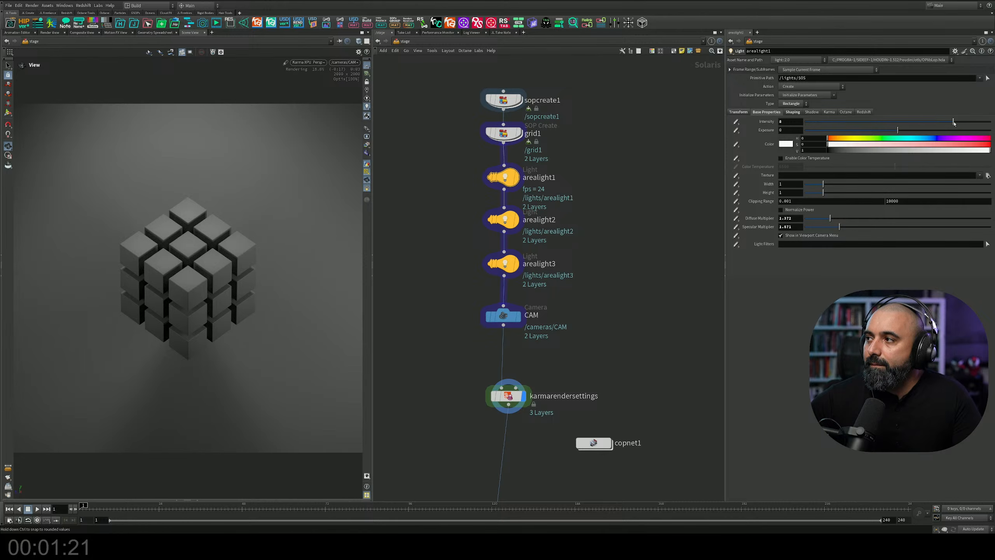
pyautogui.moveTo(954, 122); pyautogui.dragTo(991, 122)
pyautogui.moveTo(898, 130)
pyautogui.mouseDown()
pyautogui.moveTo(912, 132)
pyautogui.moveTo(901, 132)
pyautogui.mouseUp()
pyautogui.click(512, 262)
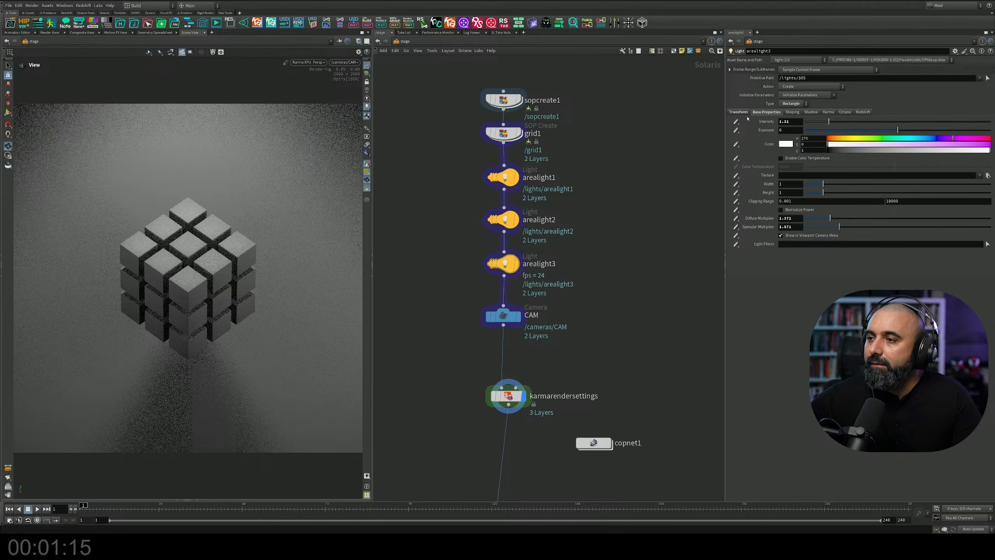
pyautogui.moveTo(829, 122)
pyautogui.mouseDown()
pyautogui.moveTo(807, 129)
pyautogui.moveTo(819, 122)
pyautogui.mouseUp()
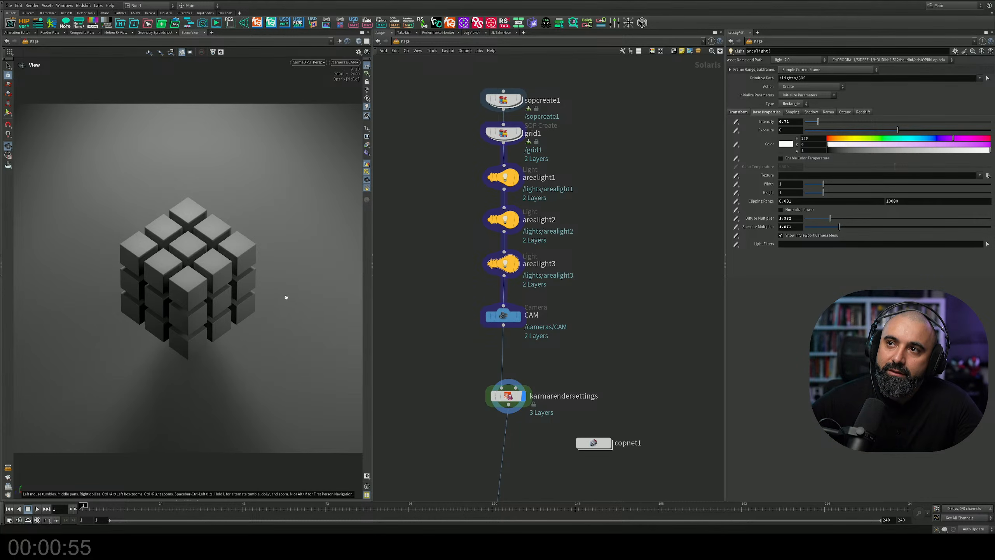
# Open copnet1 and inspect the streaked cube image under the rebalanced white lights, switching to the Composite View.
pyautogui.moveTo(560, 344); pyautogui.dragTo(571, 301, button='middle')
pyautogui.doubleClick(601, 400)
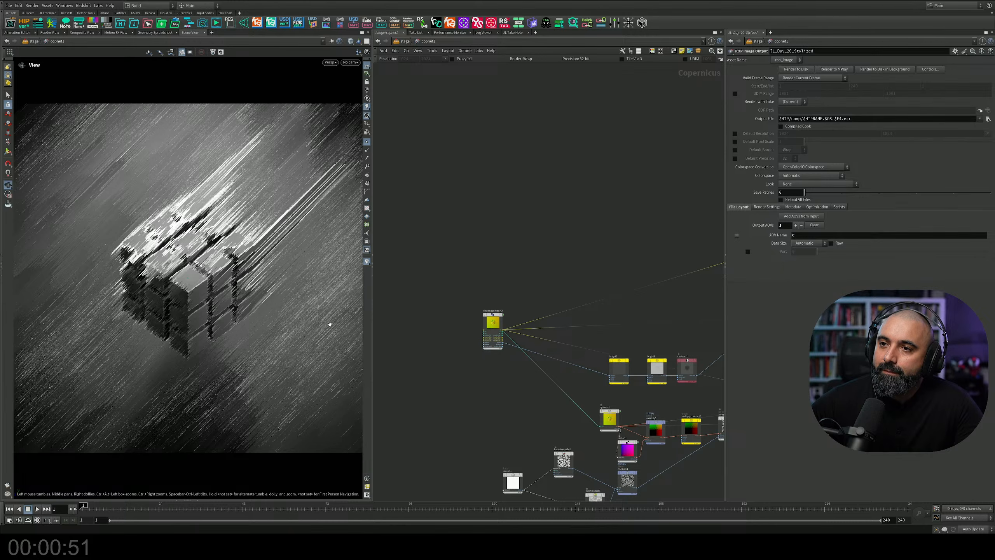
pyautogui.scroll(-5, 330, 324)
pyautogui.scroll(5, 295, 315)
pyautogui.moveTo(219, 288); pyautogui.dragTo(228, 282, button='middle')
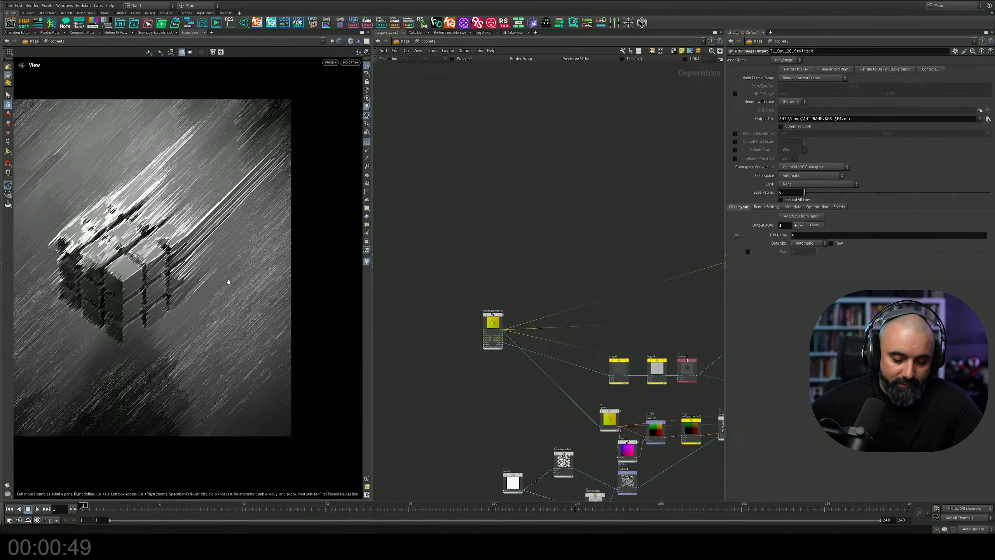
pyautogui.press('h')
pyautogui.moveTo(213, 277); pyautogui.dragTo(122, 163)
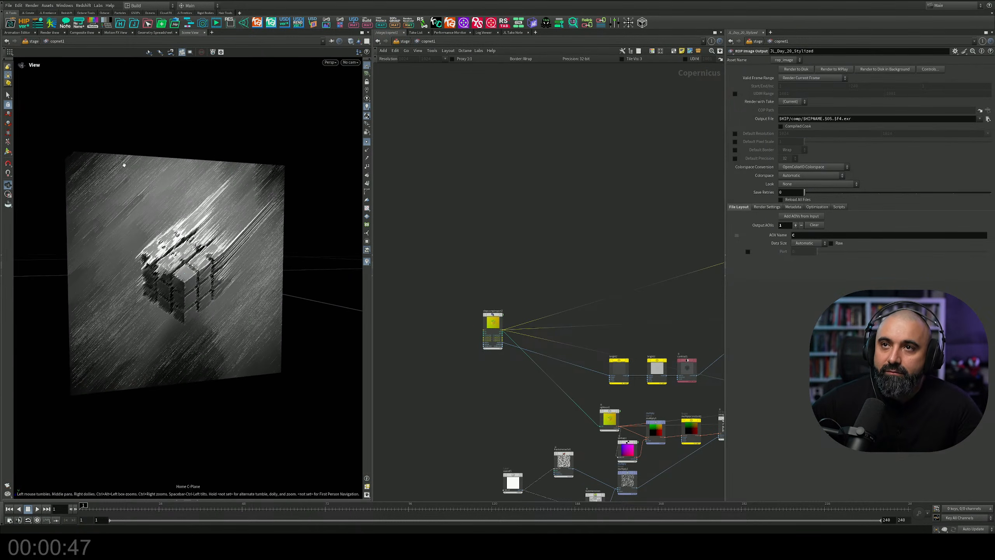
pyautogui.click(81, 33)
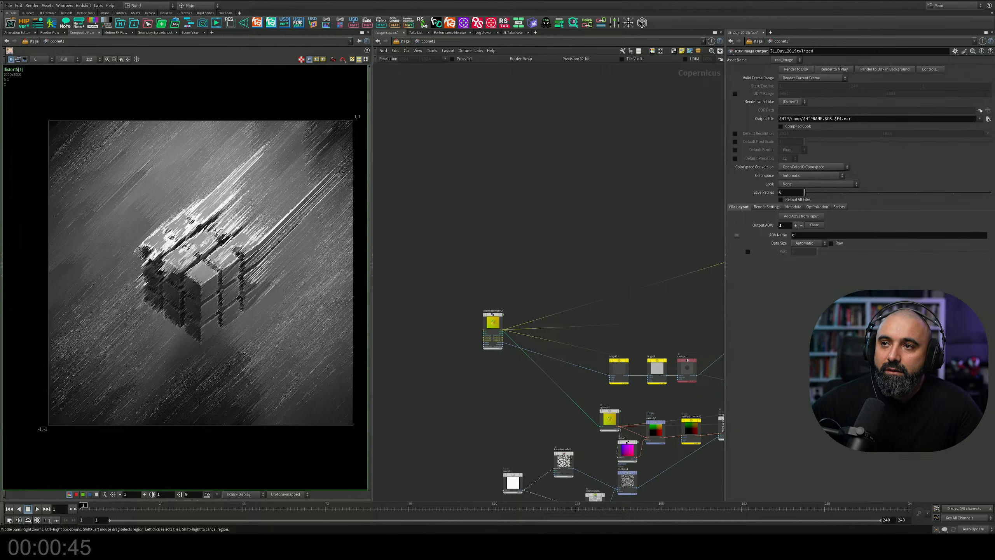
pyautogui.moveTo(216, 230); pyautogui.dragTo(202, 227, button='middle')
pyautogui.scroll(5, 493, 280)
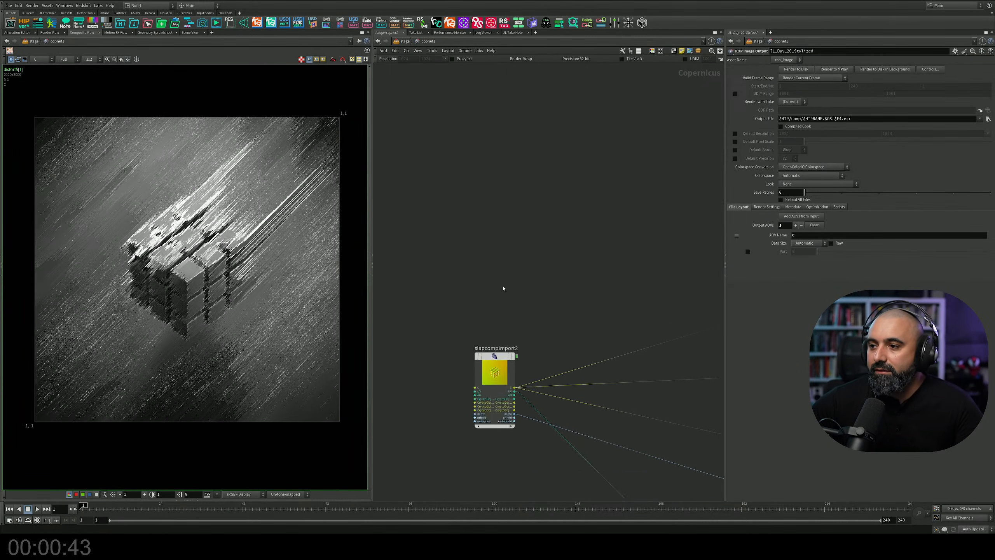
# Insert a Contrast node between distort5 and the JL_Day_20_Stylized image output at the end of the network.
pyautogui.scroll(-9, 498, 267)
pyautogui.moveTo(562, 238); pyautogui.dragTo(458, 230, button='middle')
pyautogui.scroll(6, 637, 301)
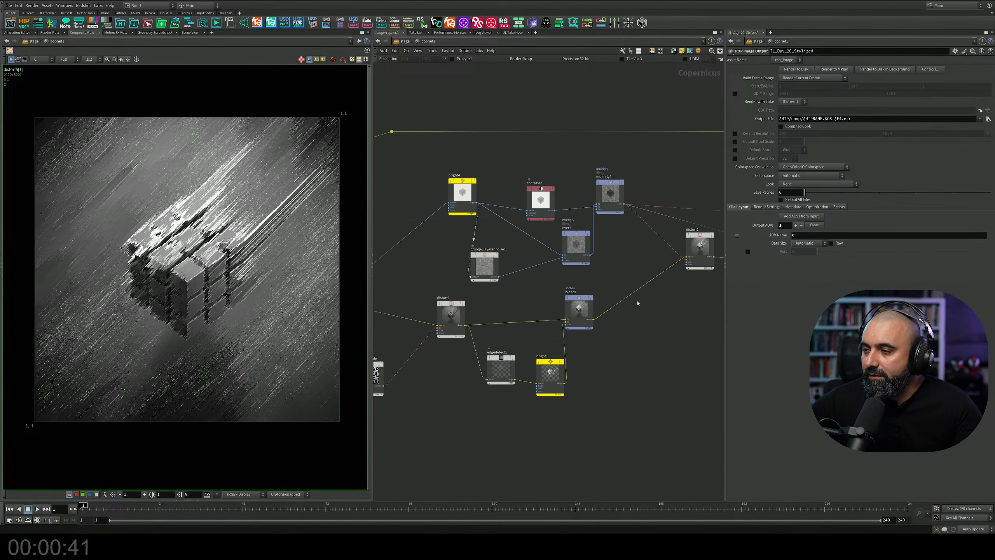
pyautogui.moveTo(689, 300); pyautogui.dragTo(521, 321, button='middle')
pyautogui.moveTo(691, 291); pyautogui.dragTo(483, 320, button='middle')
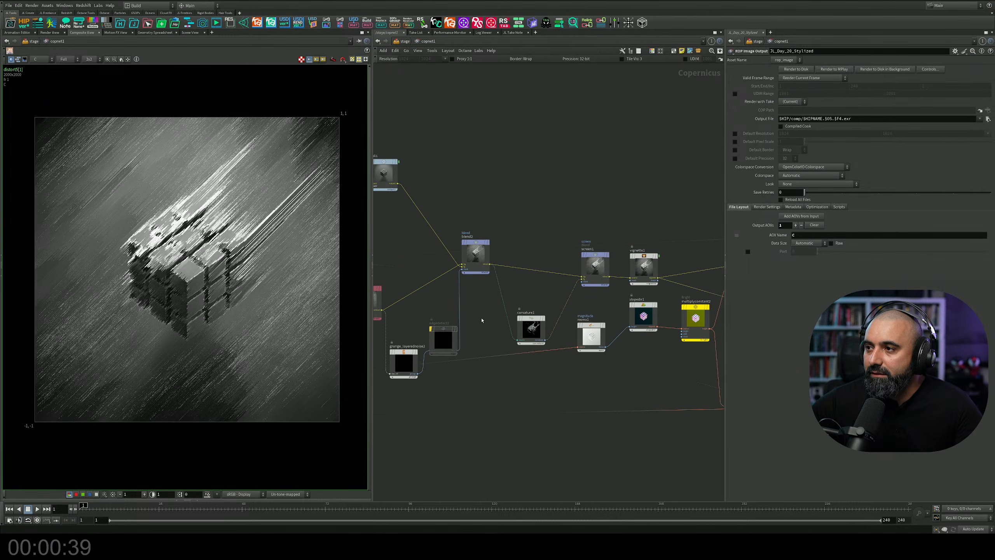
pyautogui.moveTo(659, 347); pyautogui.dragTo(471, 364, button='middle')
pyautogui.moveTo(629, 325); pyautogui.dragTo(442, 312, button='middle')
pyautogui.moveTo(563, 312); pyautogui.dragTo(342, 326, button='middle')
pyautogui.moveTo(658, 299); pyautogui.dragTo(551, 282, button='middle')
pyautogui.scroll(4, 551, 282)
pyautogui.moveTo(457, 266); pyautogui.dragTo(573, 267, button='middle')
pyautogui.moveTo(567, 298); pyautogui.dragTo(475, 285)
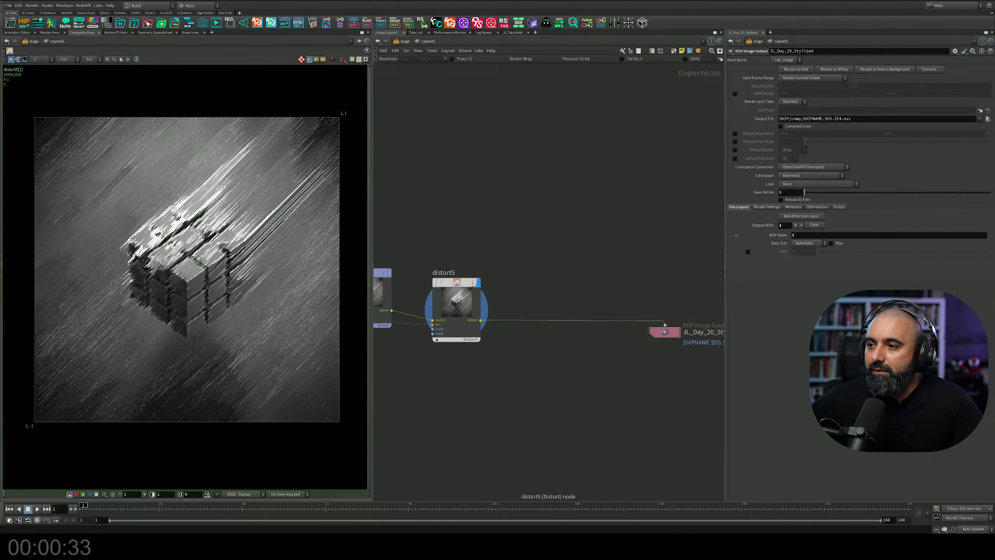
pyautogui.press('Tab')
pyautogui.write('con')
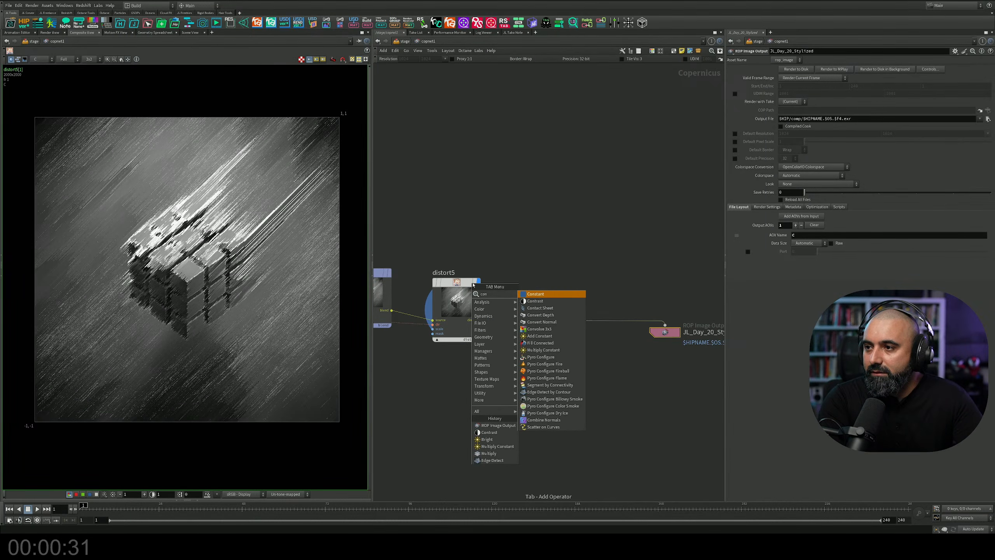
pyautogui.press('Down')
pyautogui.press('Return')
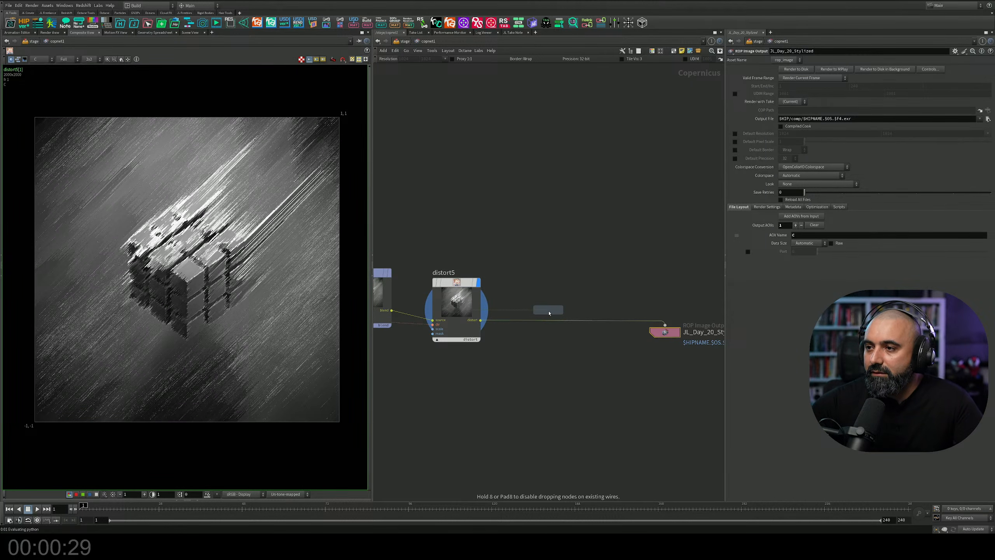
pyautogui.click(549, 312)
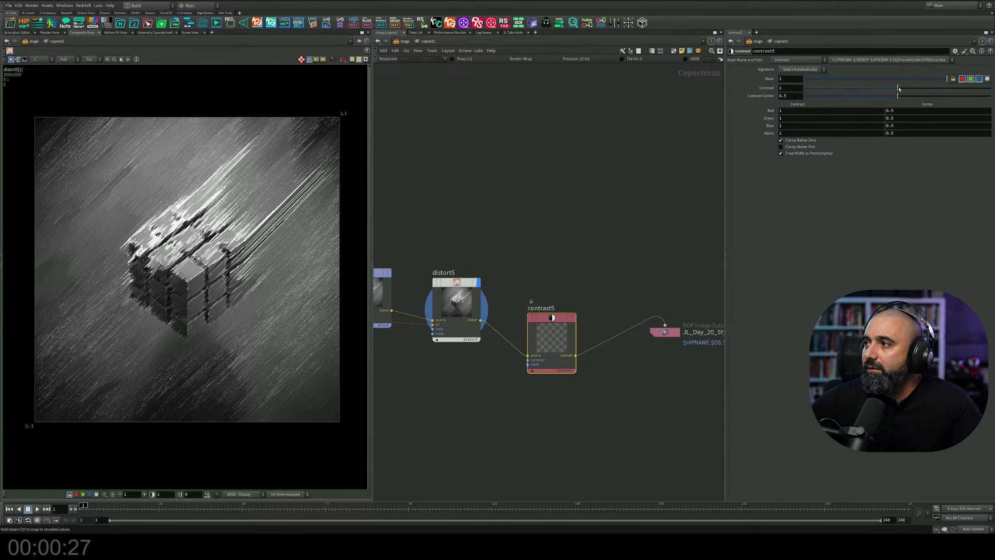
# Display the new Contrast node's result and set its contrast to about 1.05.
pyautogui.moveTo(900, 89); pyautogui.dragTo(915, 88)
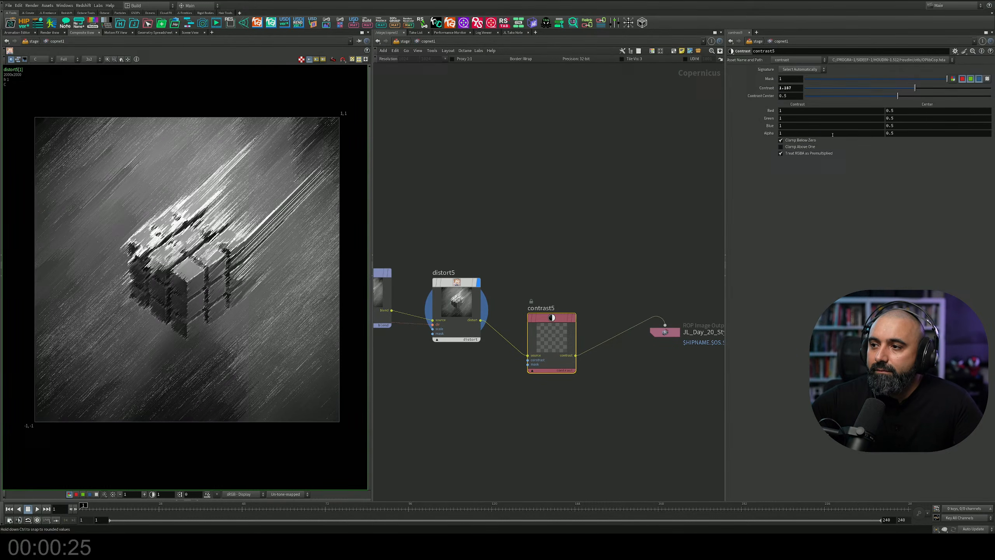
pyautogui.click(574, 318)
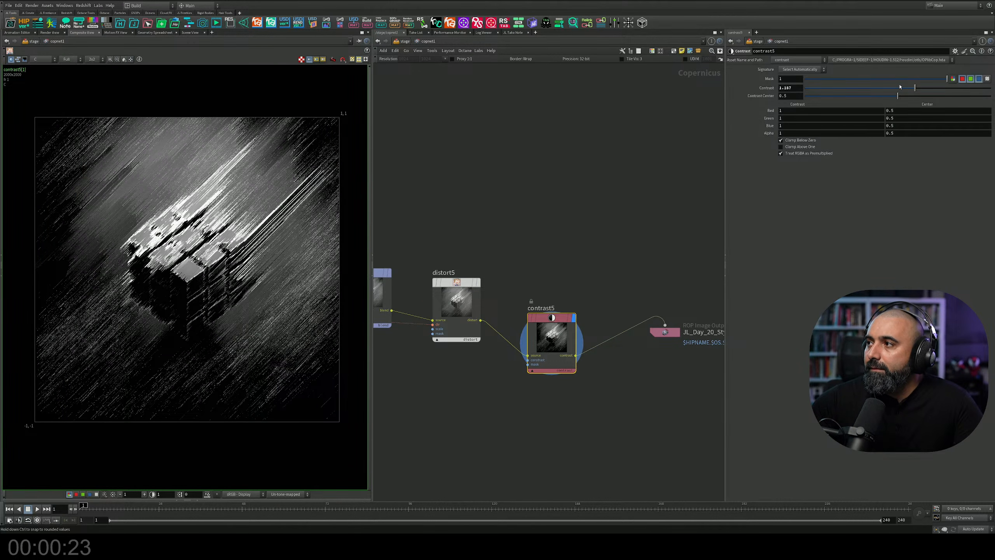
pyautogui.moveTo(901, 88); pyautogui.dragTo(903, 92)
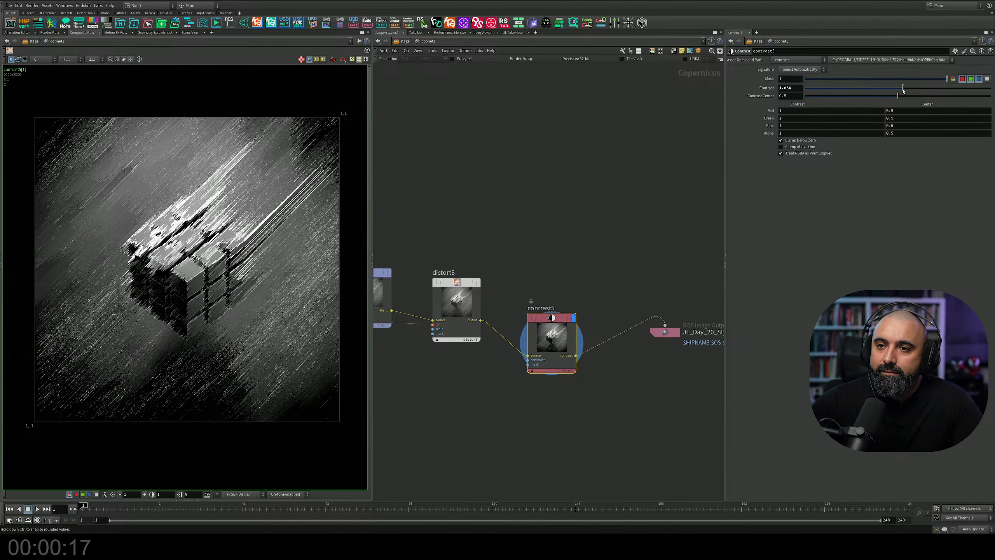
# In the JL_Day_20_Stylized node's output file, change the extension to png and remove the $F4 frame number.
pyautogui.moveTo(619, 203); pyautogui.dragTo(503, 179, button='middle')
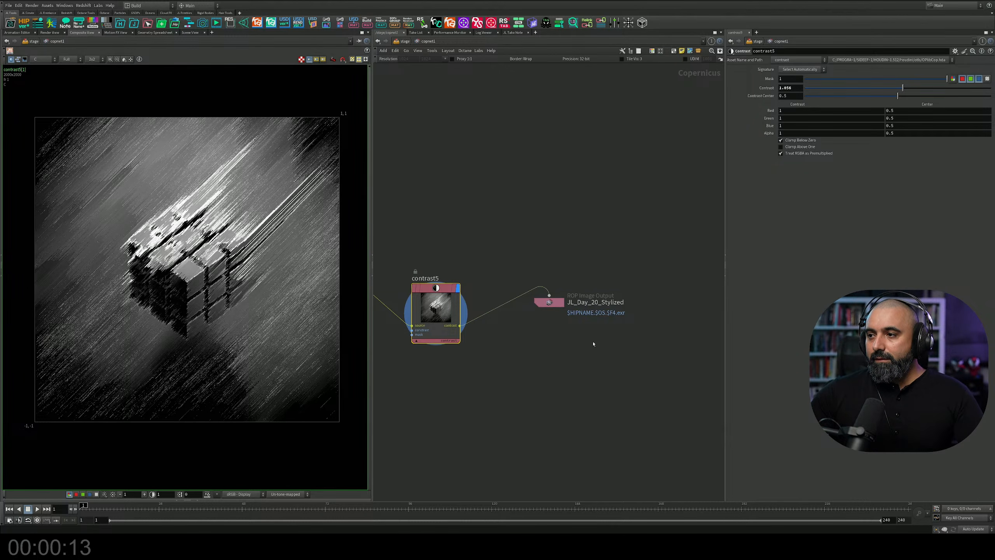
pyautogui.click(549, 302)
pyautogui.click(858, 119)
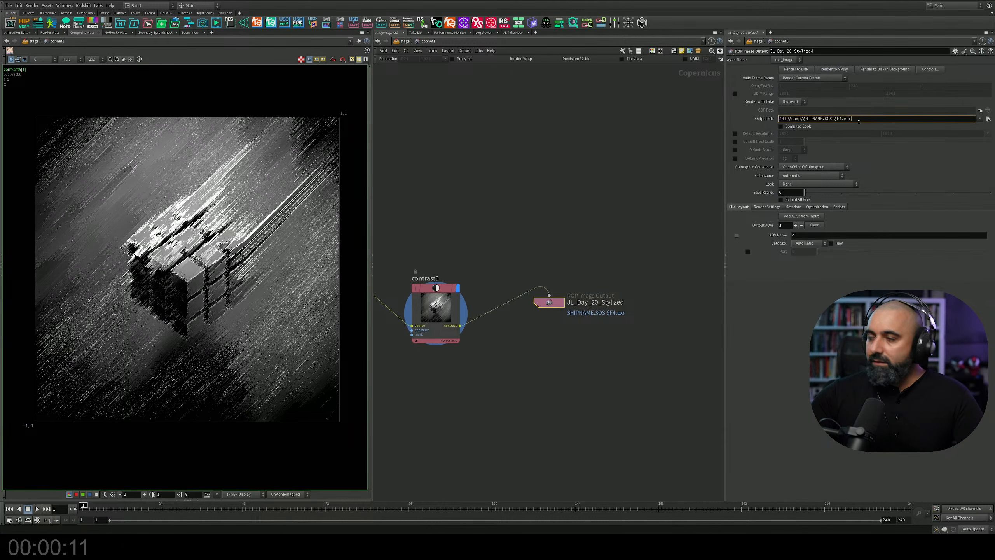
pyautogui.press('BackSpace')
pyautogui.press('BackSpace')
pyautogui.press('BackSpace')
pyautogui.write('png')
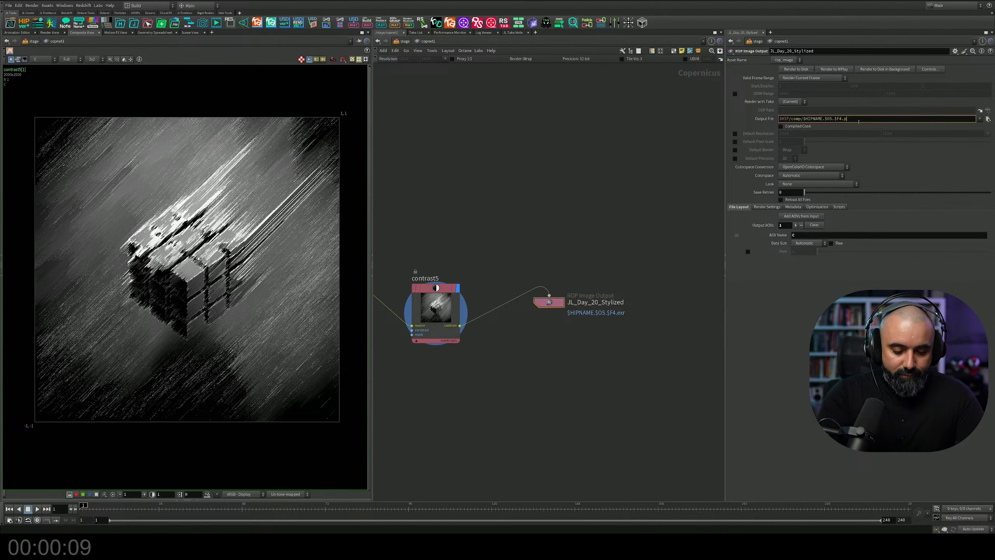
pyautogui.press('Left')
pyautogui.press('Left')
pyautogui.press('Left')
pyautogui.press('Left')
pyautogui.press('BackSpace')
pyautogui.press('BackSpace')
pyautogui.press('BackSpace')
pyautogui.press('BackSpace')
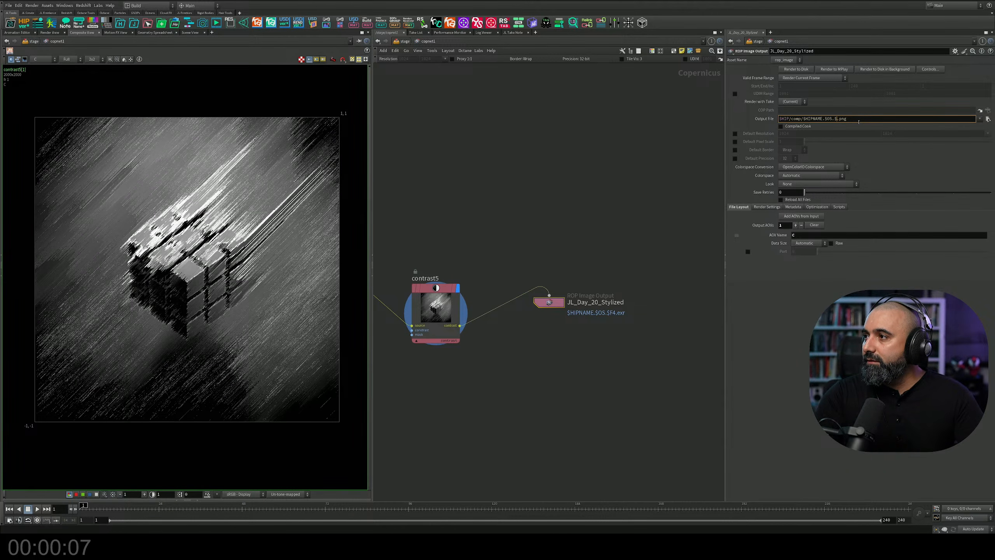
pyautogui.click(858, 122)
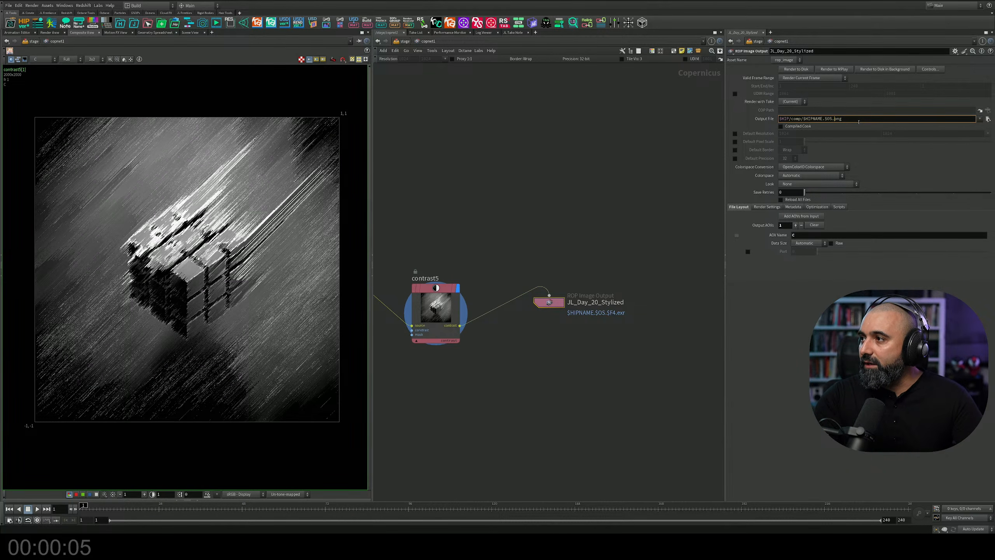
# Remove $HIPNAME from the output file name so the path is $HIP/comp/$OS.png.
pyautogui.press('BackSpace')
pyautogui.press('BackSpace')
pyautogui.press('BackSpace')
pyautogui.press('BackSpace')
pyautogui.press('BackSpace')
pyautogui.press('BackSpace')
pyautogui.press('BackSpace')
pyautogui.press('BackSpace')
pyautogui.press('BackSpace')
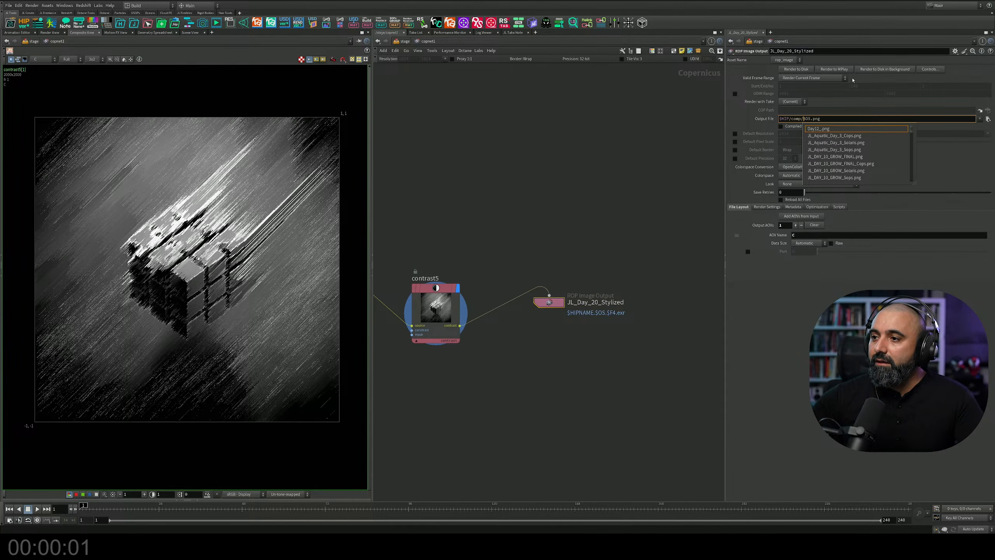
pyautogui.press('Return')
# Save the scene and render the stylized image to disk from the JL_Day_20_Stylized node.
pyautogui.moveTo(590, 226); pyautogui.dragTo(596, 174, button='middle')
pyautogui.moveTo(555, 250); pyautogui.dragTo(568, 299)
pyautogui.moveTo(570, 237); pyautogui.dragTo(566, 234, button='middle')
pyautogui.hotkey('ctrl', 's')
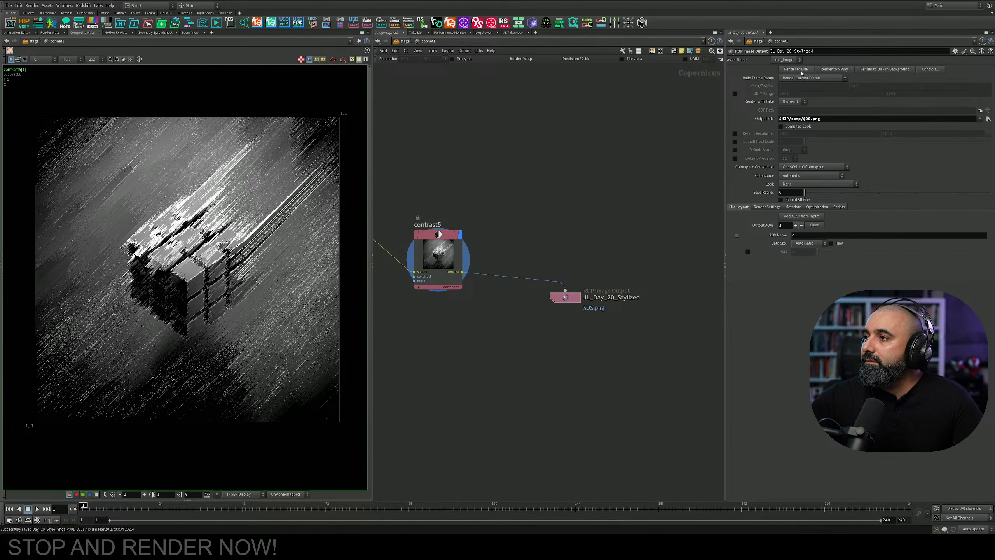
pyautogui.click(802, 73)
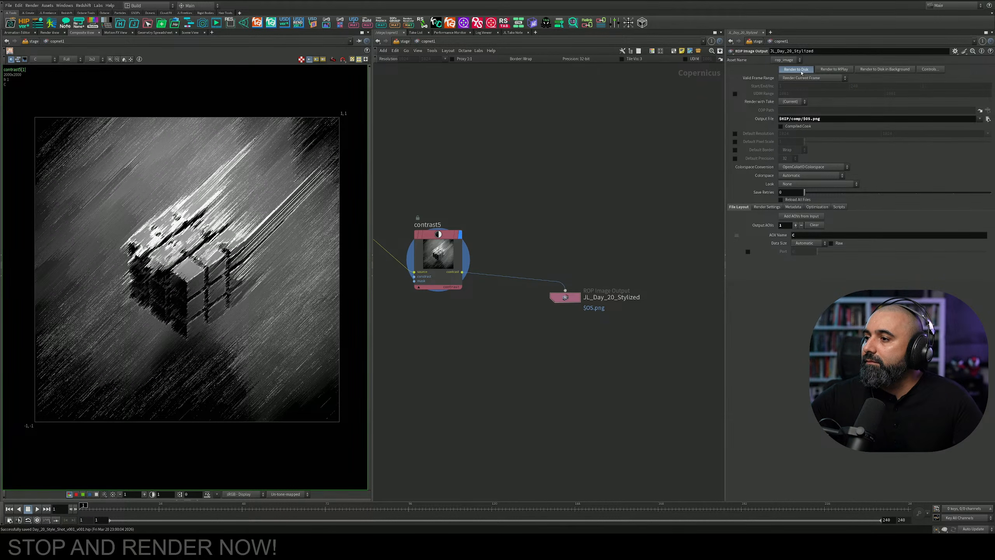
# Inspect the final composited image, return to the stage network and look over its complete node chain.
pyautogui.moveTo(500, 202); pyautogui.dragTo(501, 189, button='middle')
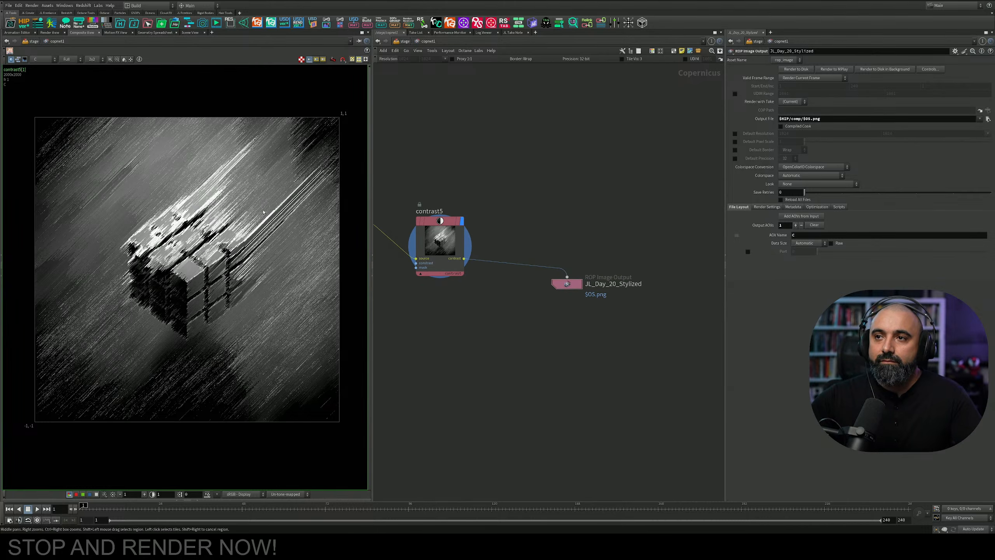
pyautogui.scroll(4, 263, 212)
pyautogui.scroll(-8, 263, 212)
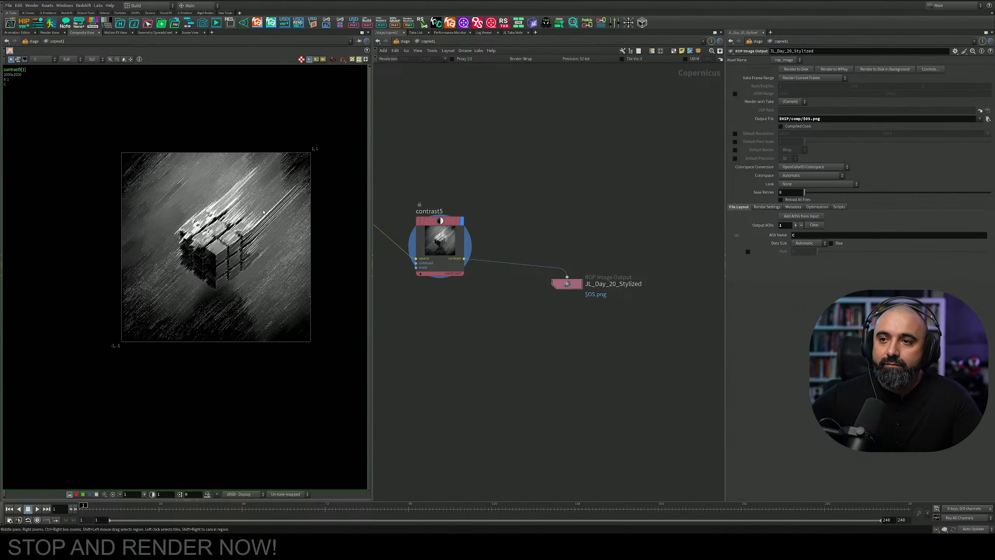
pyautogui.click(567, 284)
pyautogui.moveTo(535, 172); pyautogui.dragTo(539, 191, button='middle')
pyautogui.click(539, 191)
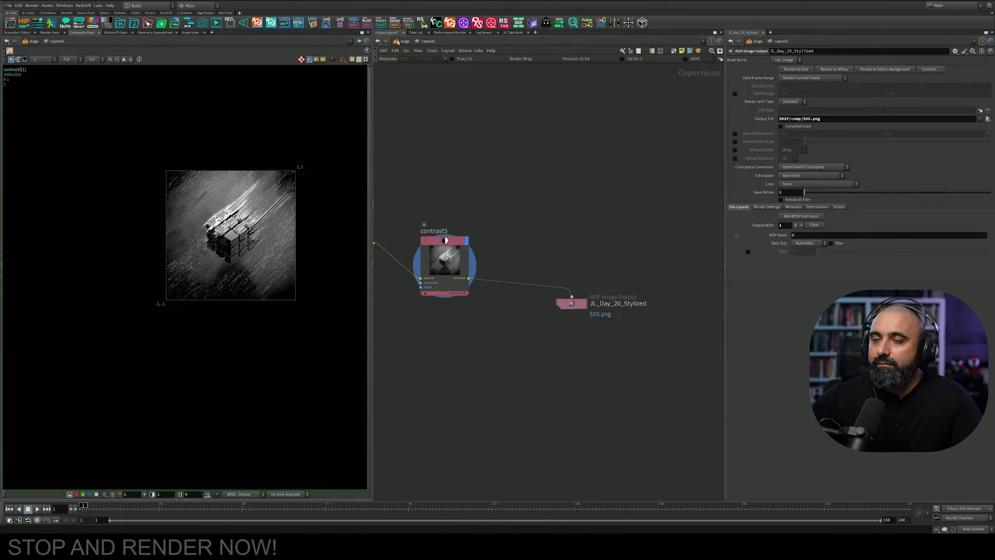
pyautogui.click(398, 42)
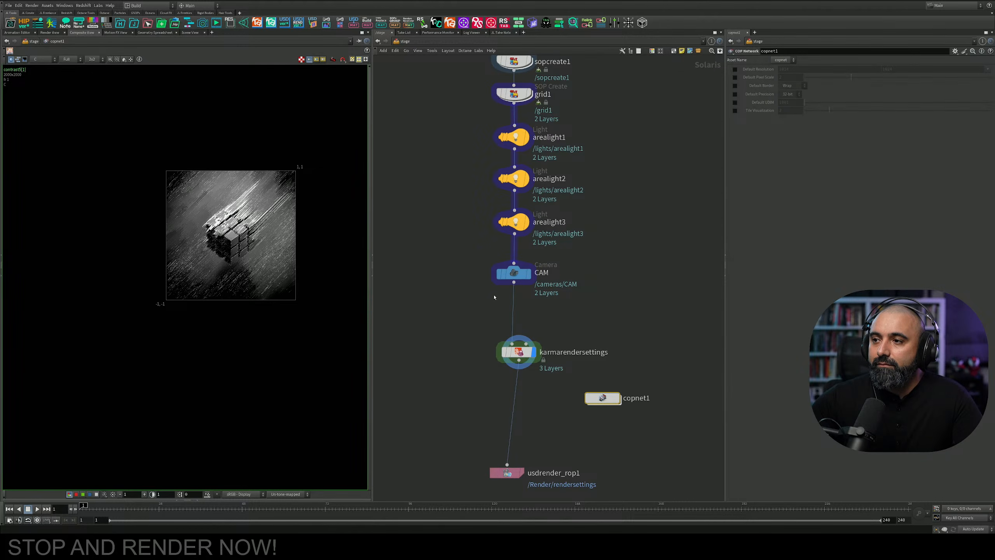
pyautogui.scroll(-5, 495, 297)
pyautogui.scroll(4, 494, 297)
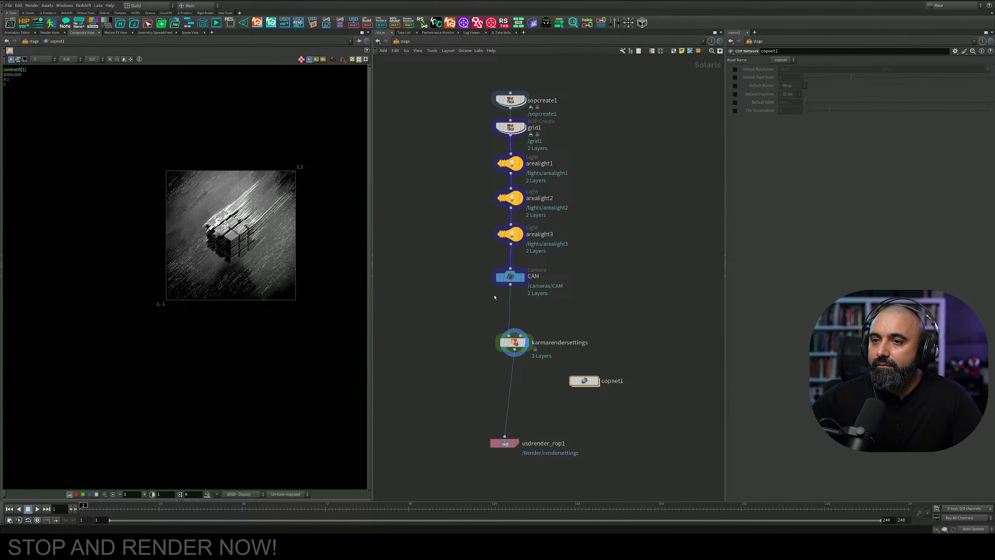
pyautogui.scroll(-1, 467, 259)
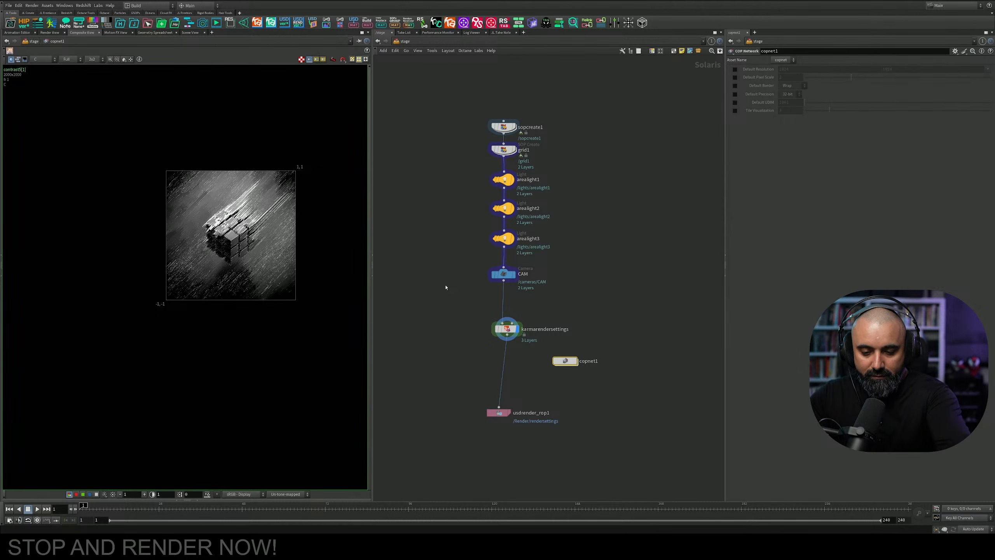
# Switch to File Explorer's comp folder and open JL_Day_20_Stylized.png in the image viewer to examine the render.
pyautogui.press('super+e')
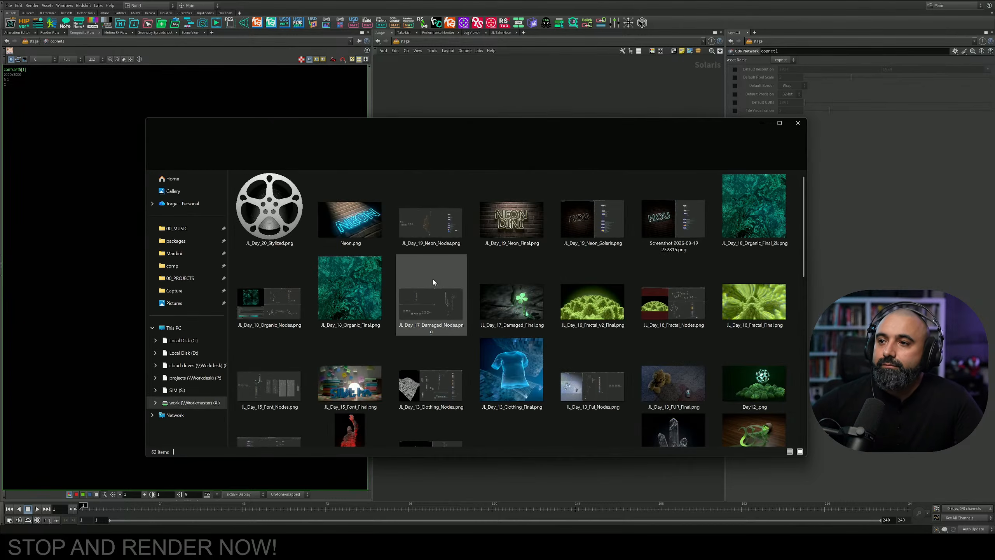
pyautogui.click(270, 208)
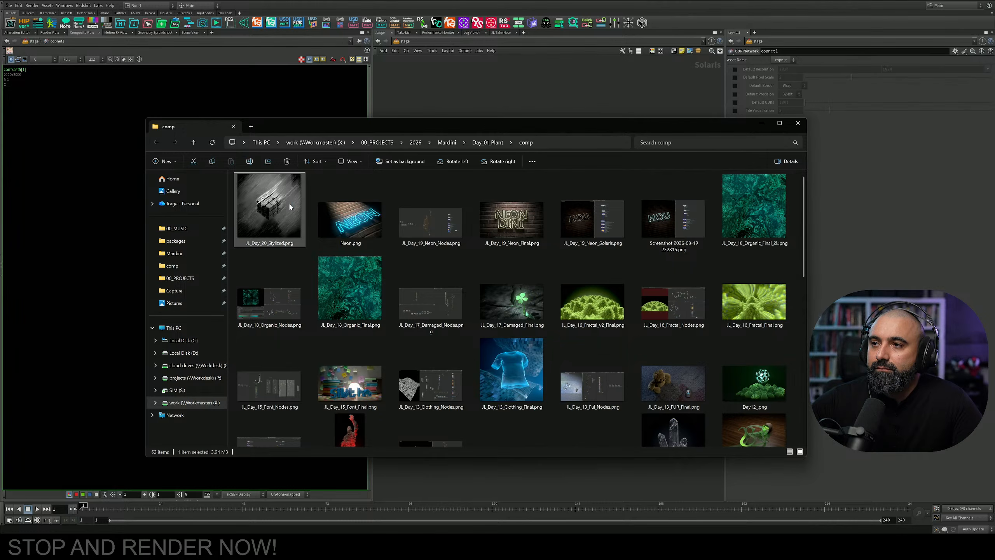
pyautogui.press('Return')
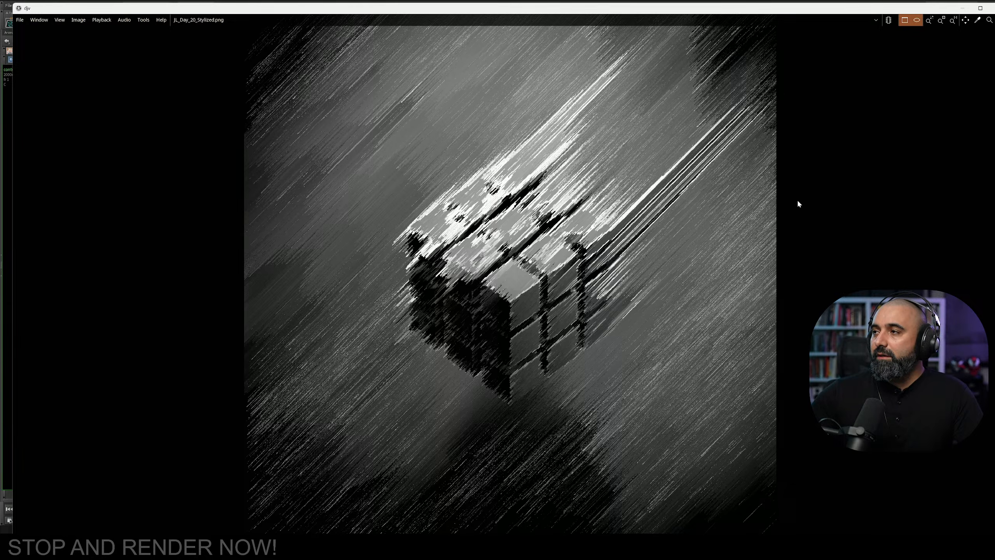
pyautogui.scroll(-2, 732, 227)
pyautogui.moveTo(739, 214); pyautogui.dragTo(657, 220, button='middle')
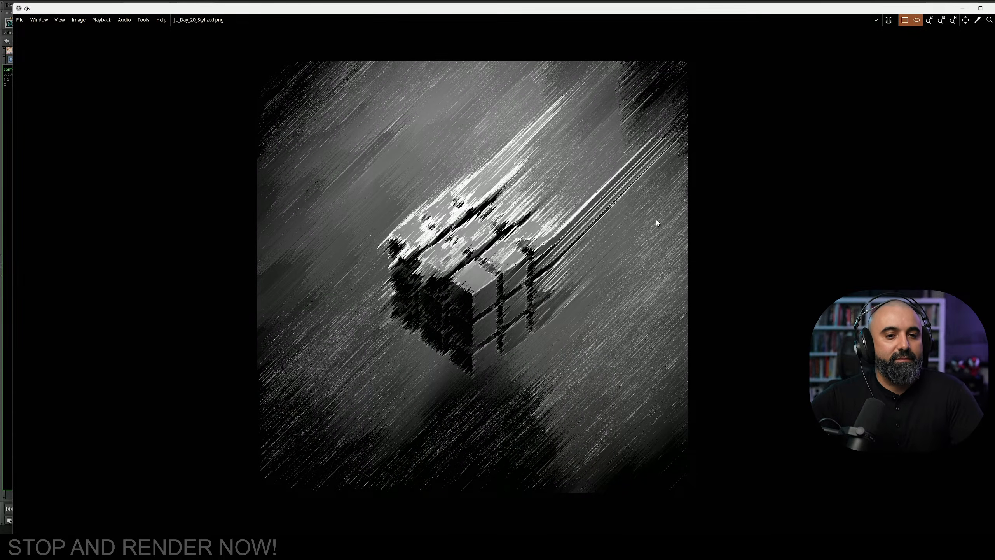